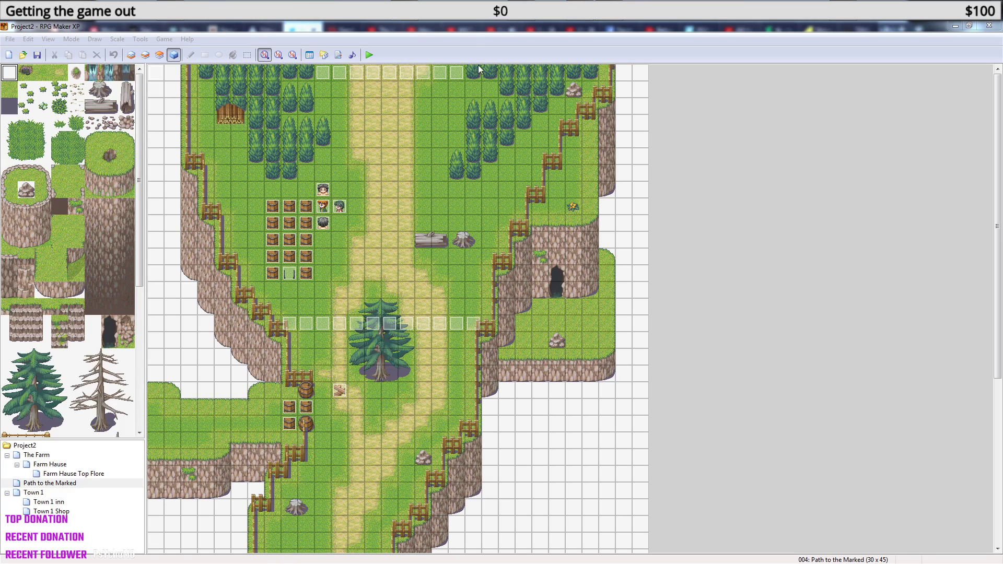
# Switch to the Notepad to-do list, delete its Key Items line, and return to RPG Maker XP.
pyautogui.rightClick(465, 11)
pyautogui.click(445, 76)
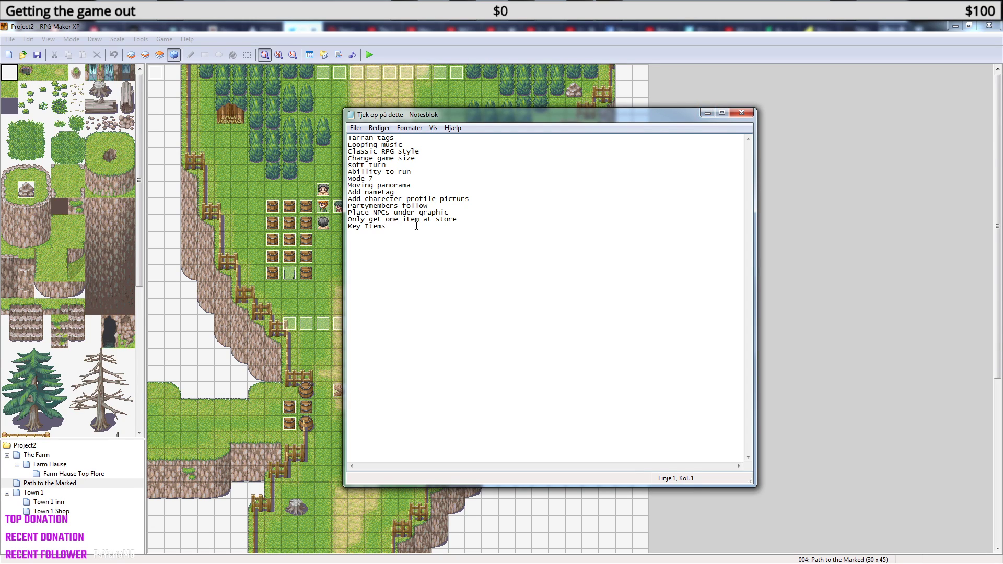
pyautogui.click(462, 229)
pyautogui.hotkey('shift', 'Home')
pyautogui.press('BackSpace')
pyautogui.hotkey('ctrl', 'Home')
pyautogui.click(707, 114)
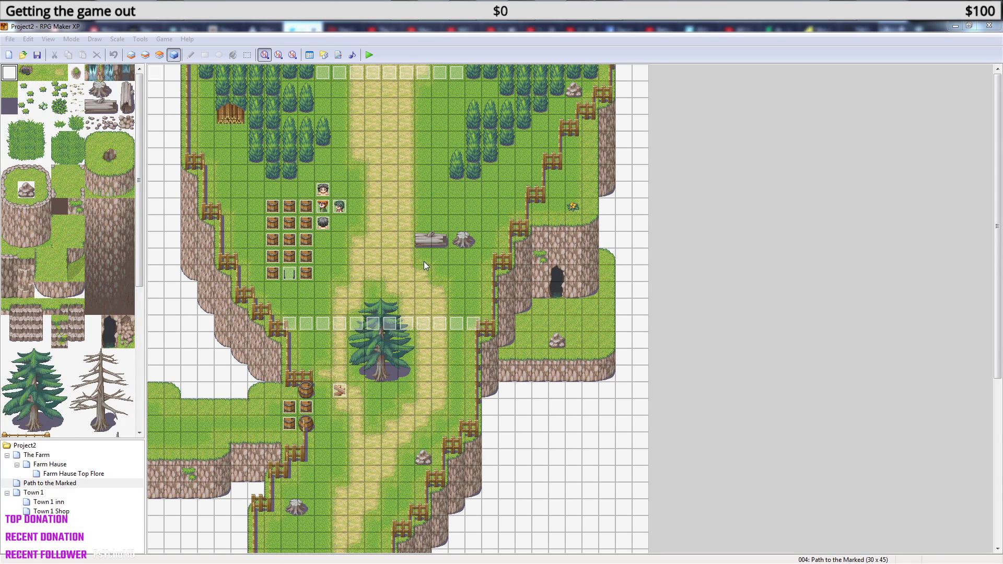
# Open the item database and examine the prices of Potion and Seeds and the common event options for Seeds.
pyautogui.click(309, 55)
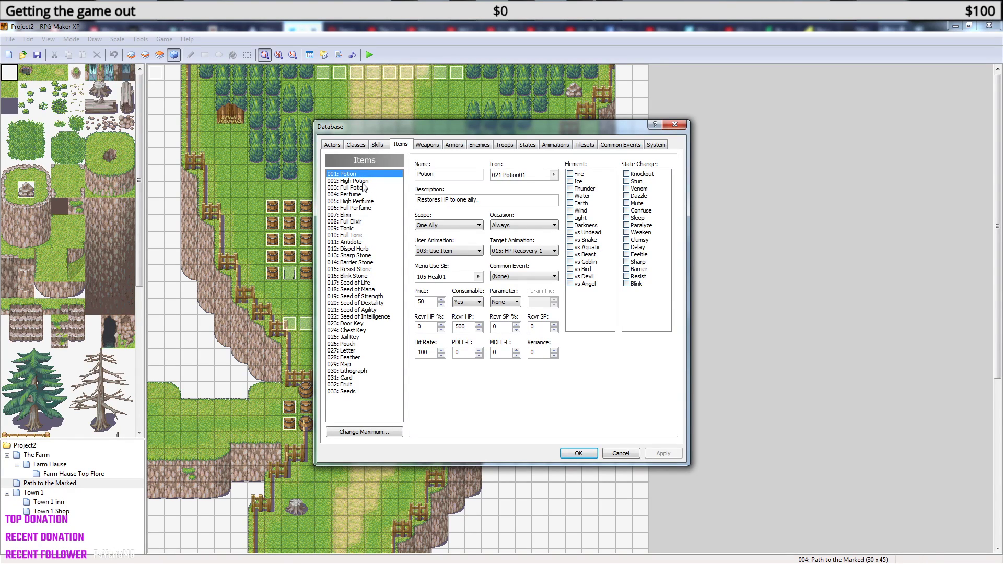
pyautogui.moveTo(418, 302); pyautogui.dragTo(439, 297)
pyautogui.click(428, 303)
pyautogui.doubleClick(427, 303)
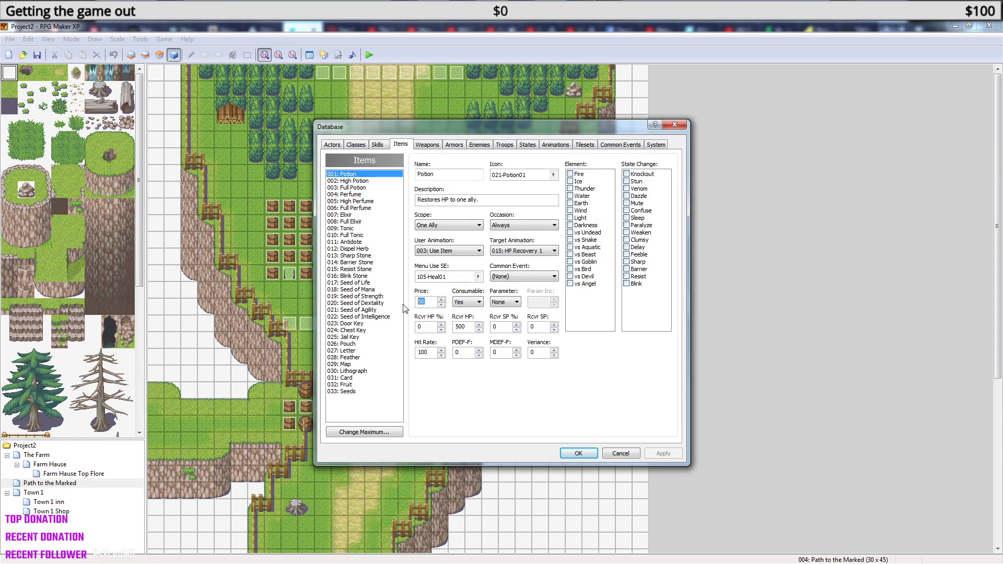
pyautogui.click(430, 300)
pyautogui.click(350, 392)
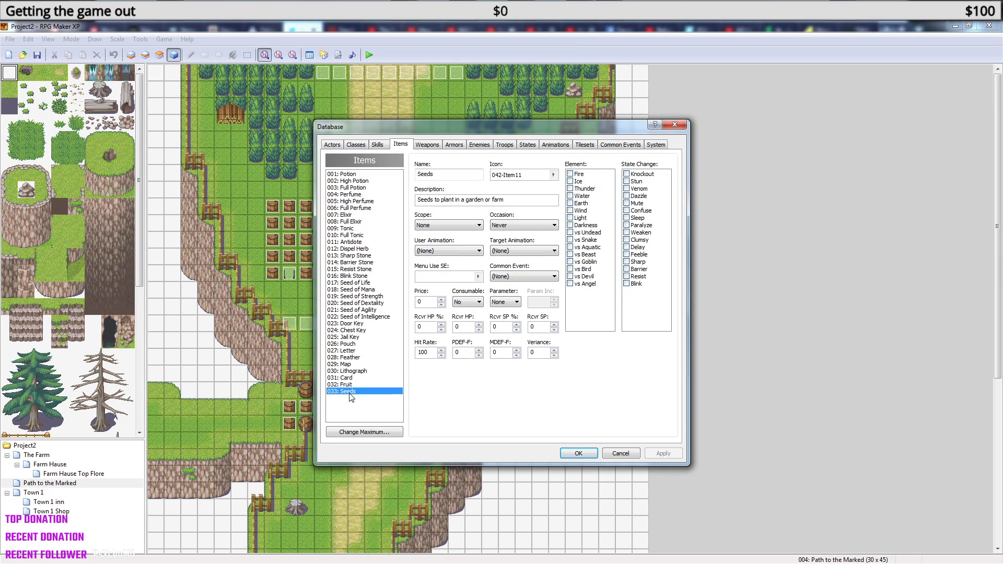
pyautogui.moveTo(425, 302); pyautogui.dragTo(416, 302)
pyautogui.click(554, 277)
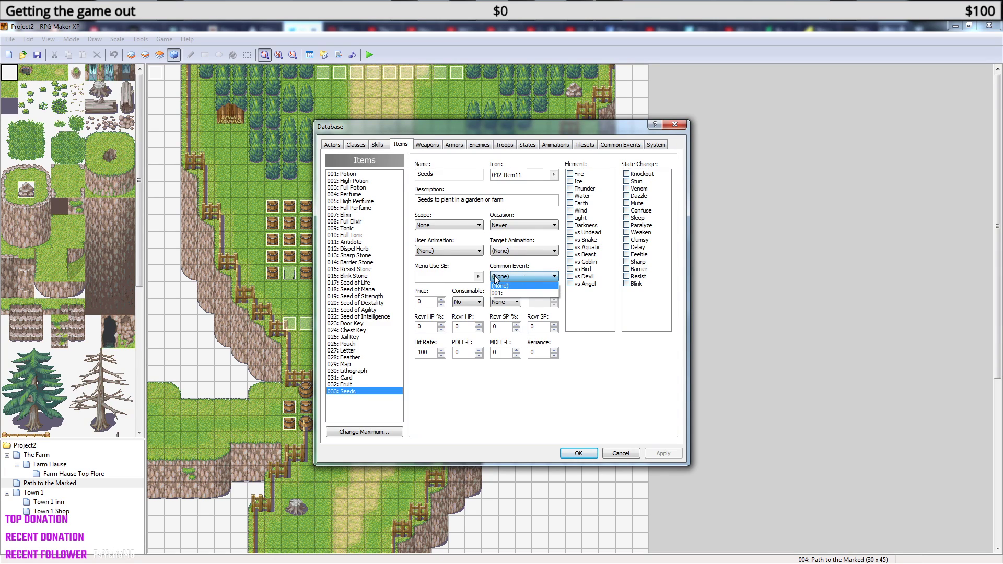
pyautogui.click(551, 278)
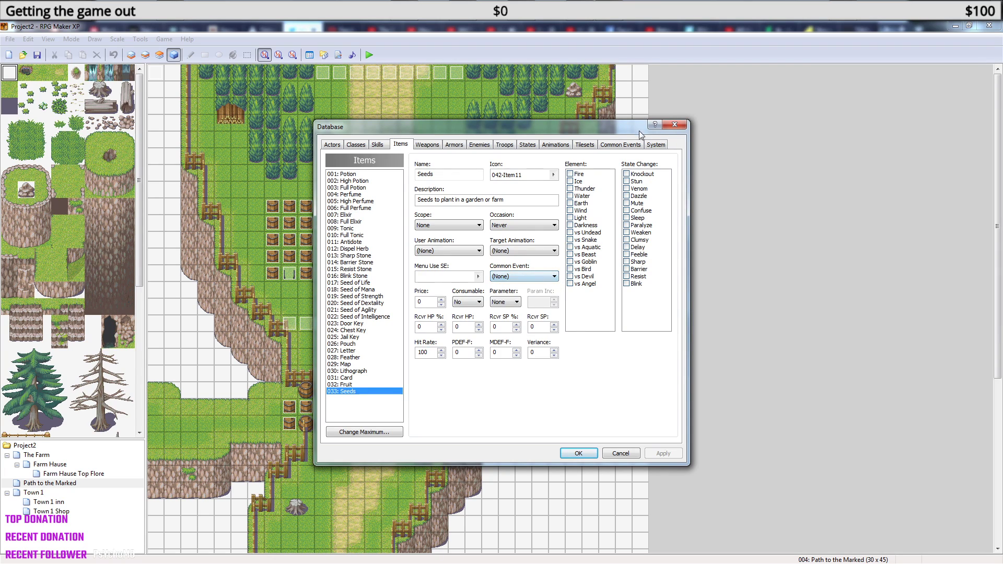
# Examine the event commands that can be inserted into common event 001, without adding any.
pyautogui.click(621, 145)
pyautogui.rightClick(473, 210)
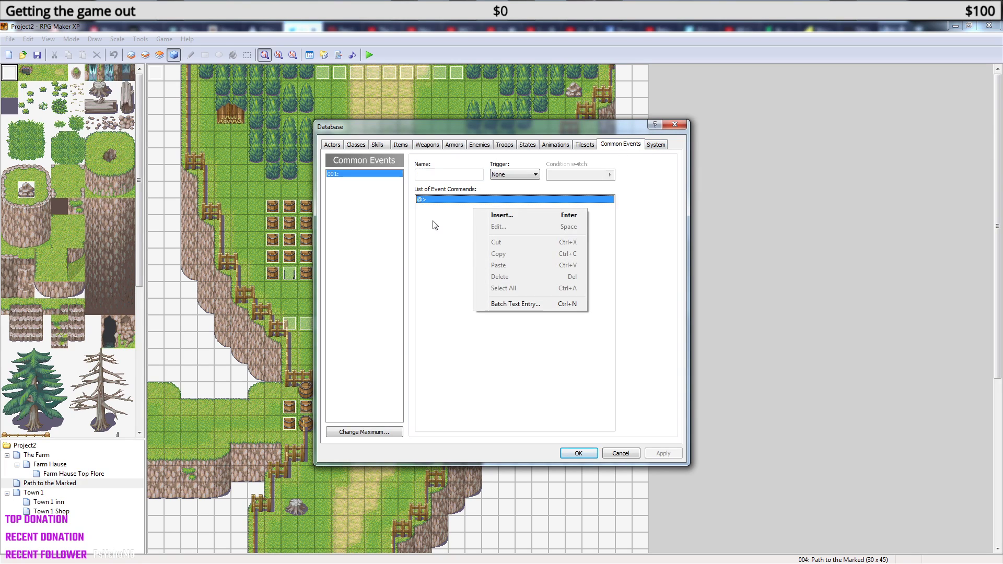
pyautogui.click(508, 216)
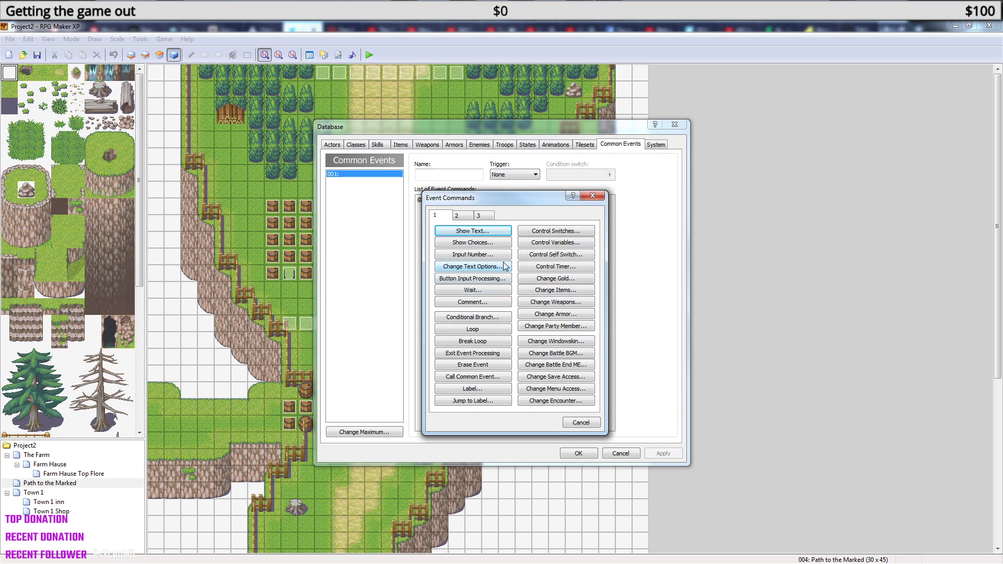
pyautogui.click(590, 196)
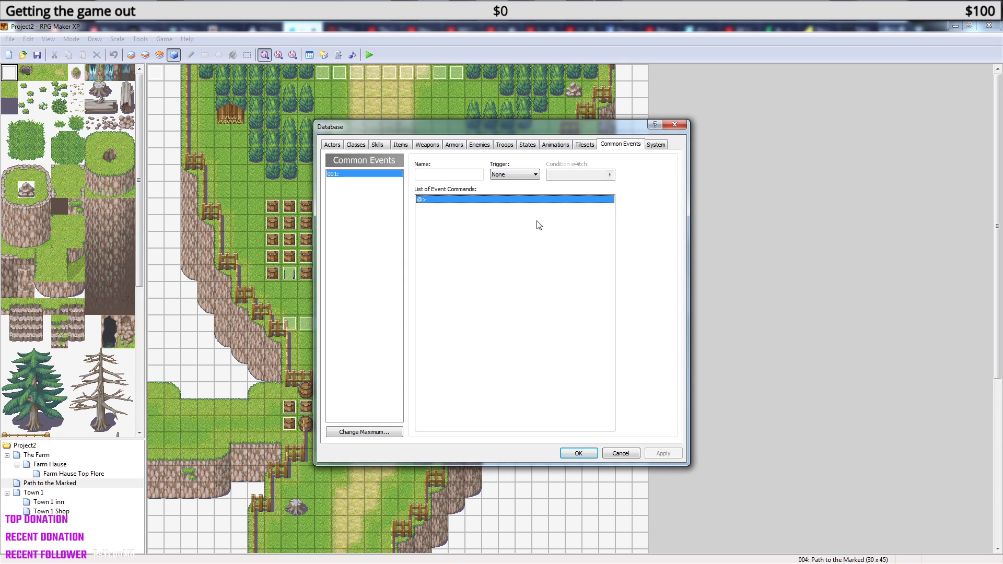
pyautogui.rightClick(476, 206)
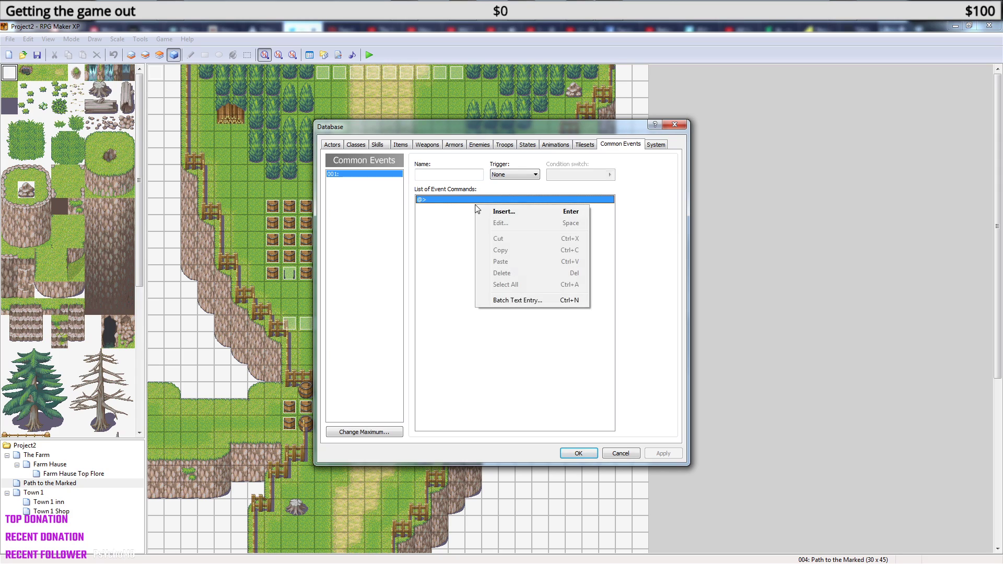
pyautogui.click(501, 212)
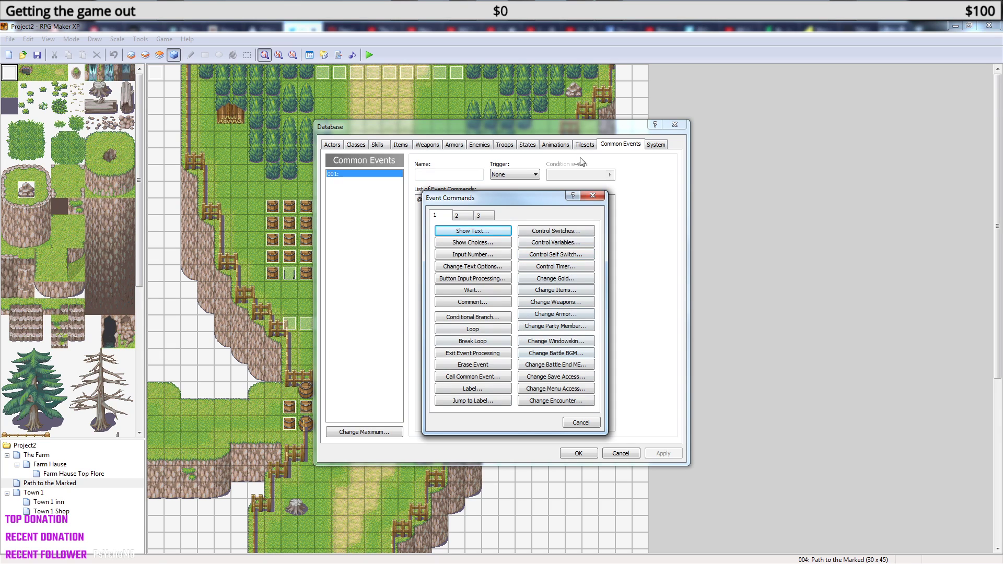
pyautogui.click(601, 196)
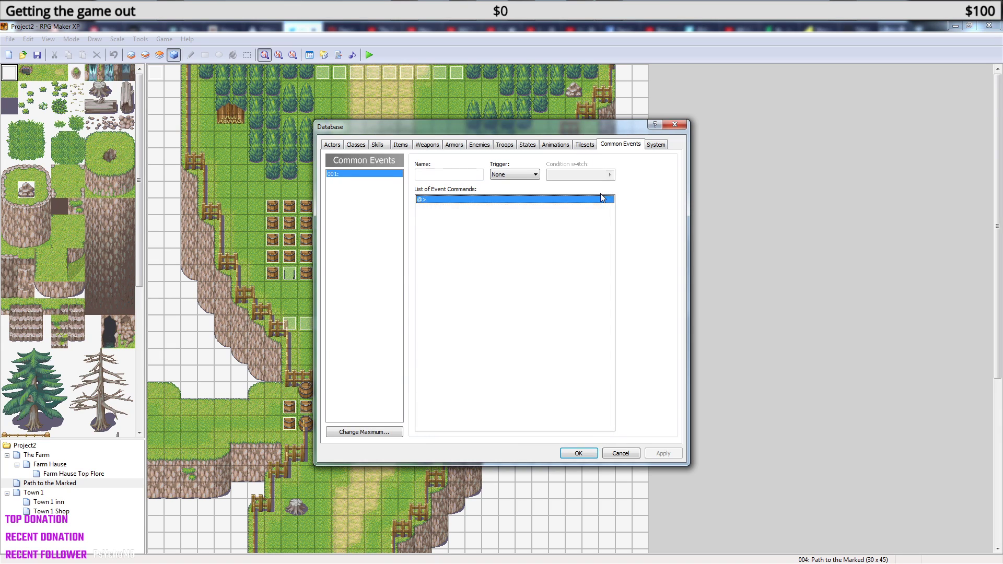
# Look through the database's Troops, Enemies, Animations and States settings, return to the Seeds item and close the database.
pyautogui.click(508, 148)
pyautogui.click(479, 145)
pyautogui.click(555, 145)
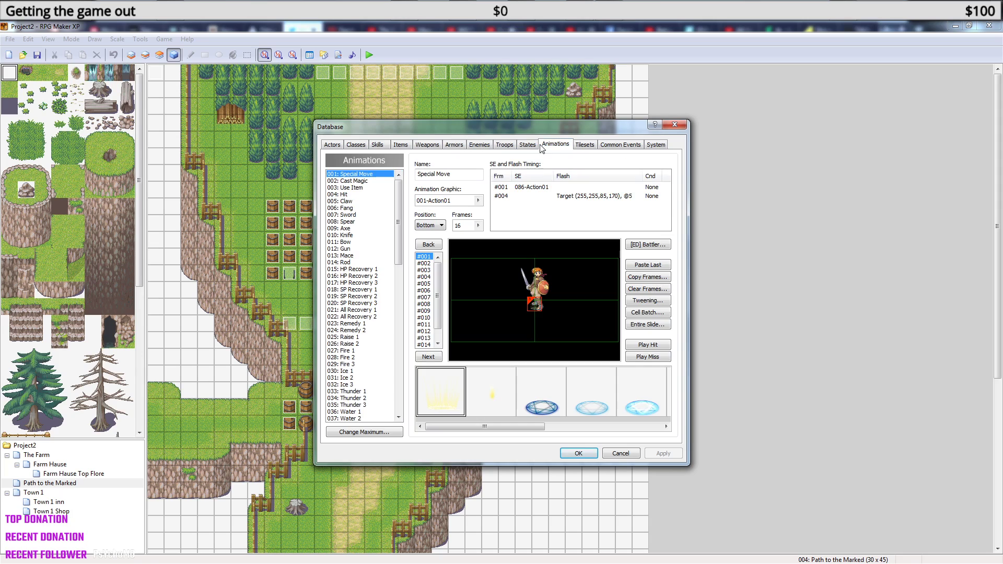
pyautogui.click(524, 146)
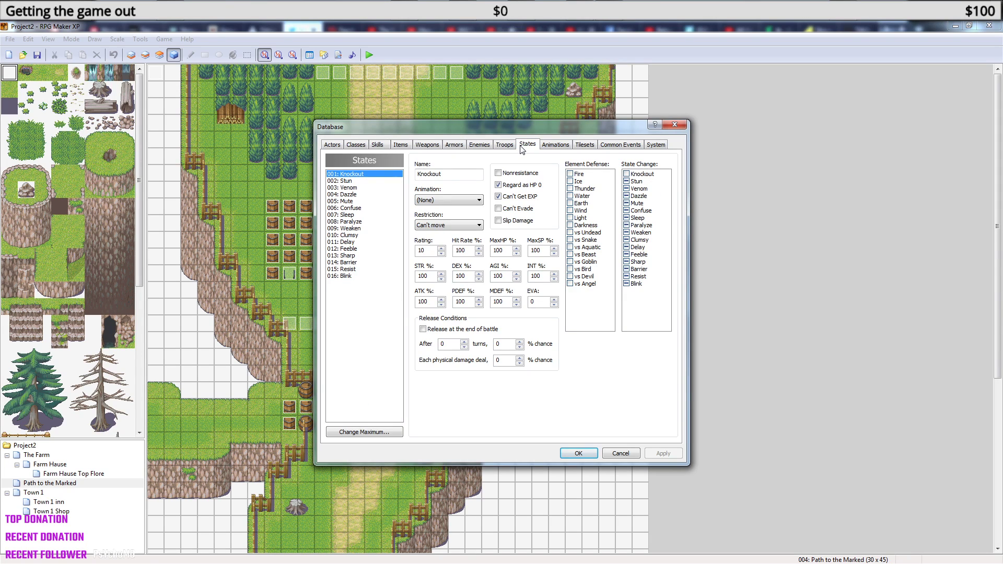
pyautogui.click(401, 146)
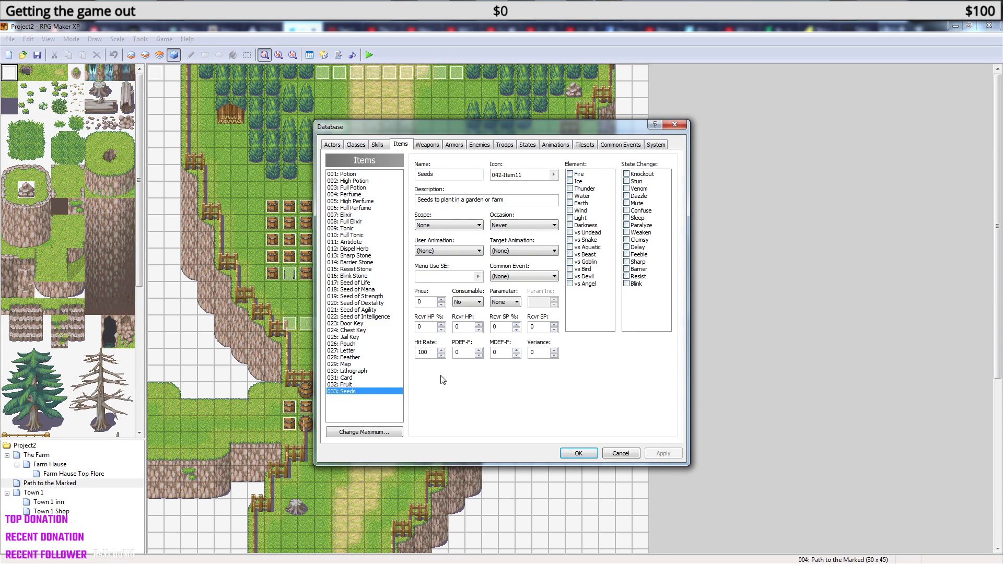
pyautogui.click(582, 453)
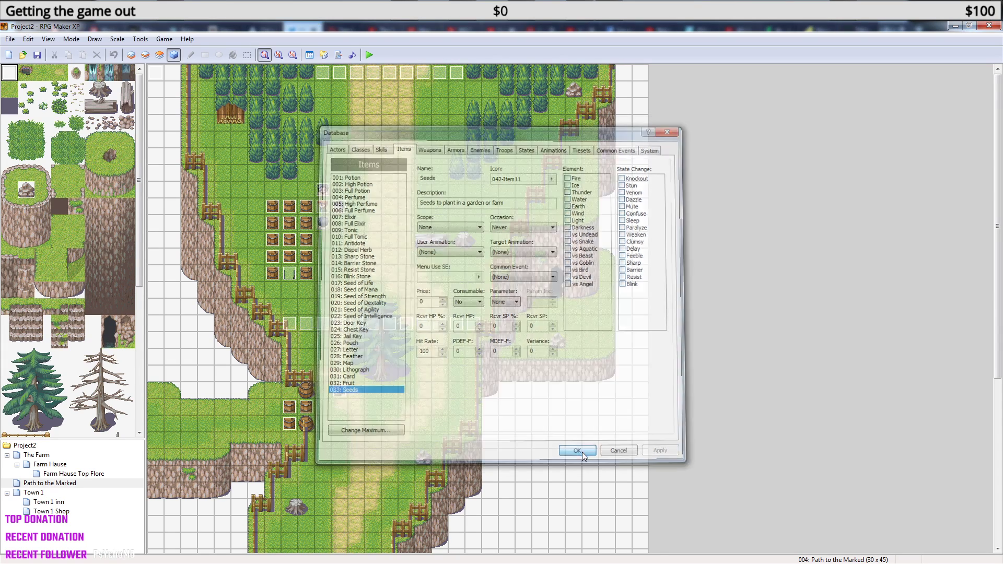
# Start a playtest, saving the changes to Project2, and continue from the File1 save.
pyautogui.click(370, 55)
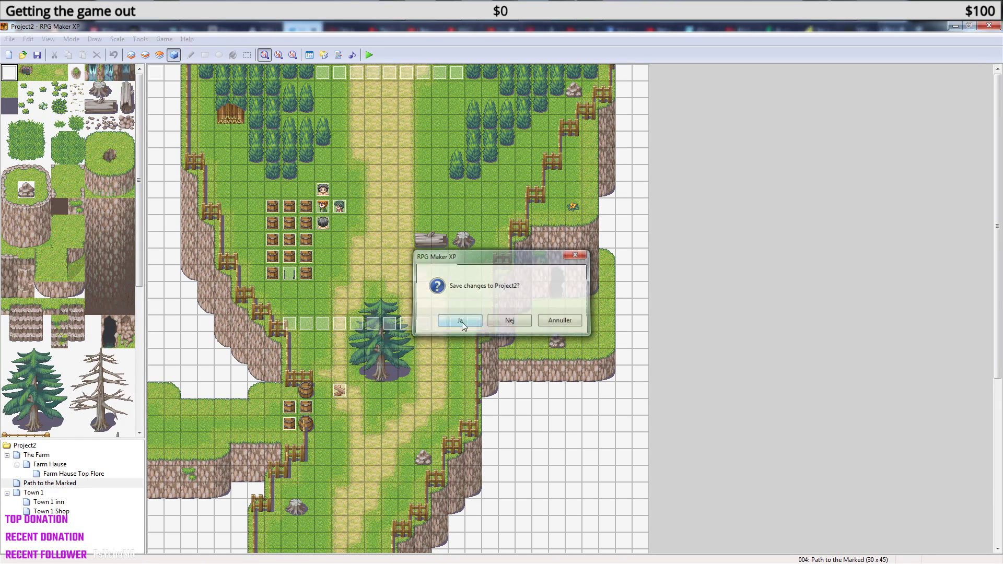
pyautogui.click(462, 322)
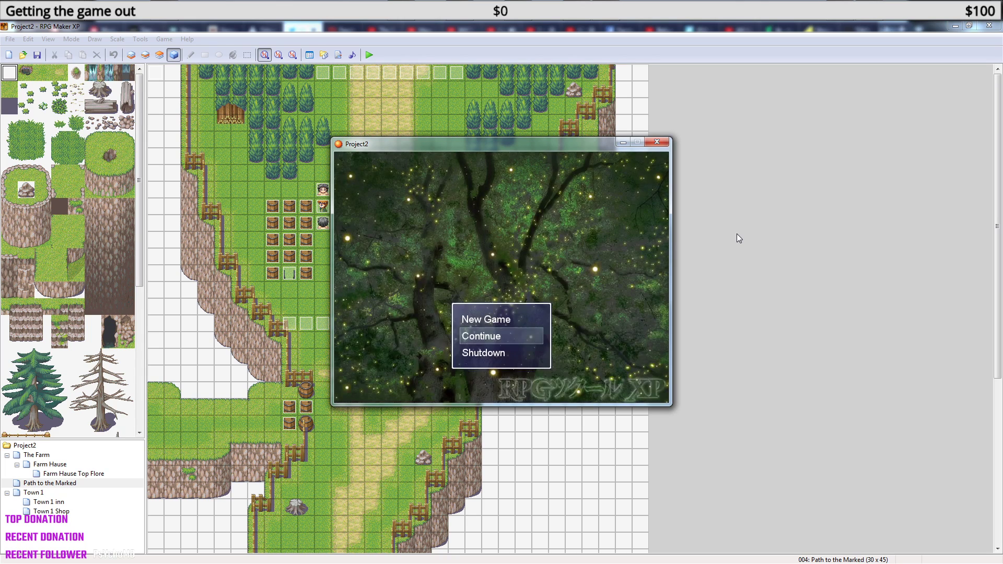
pyautogui.press('Return')
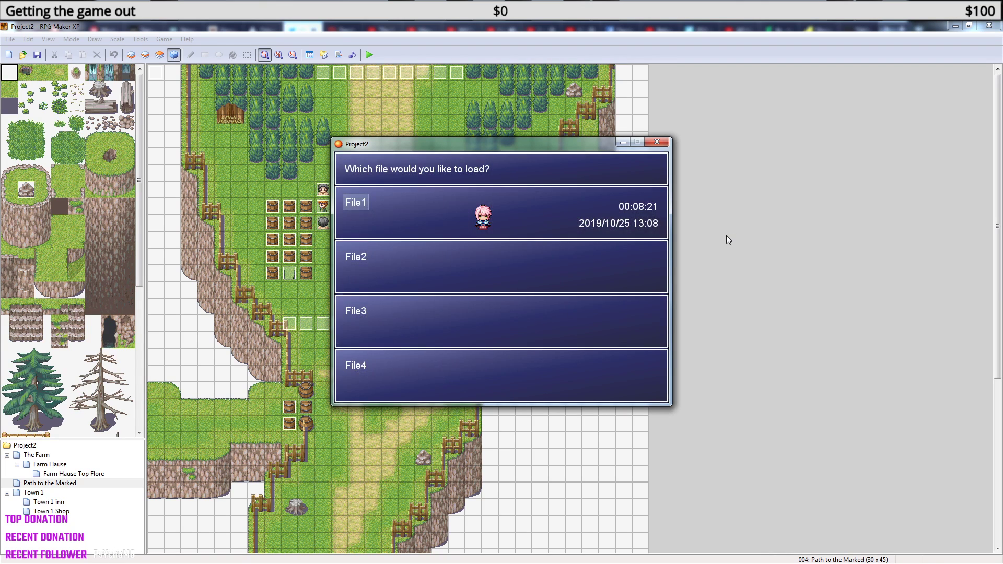
pyautogui.press('Return')
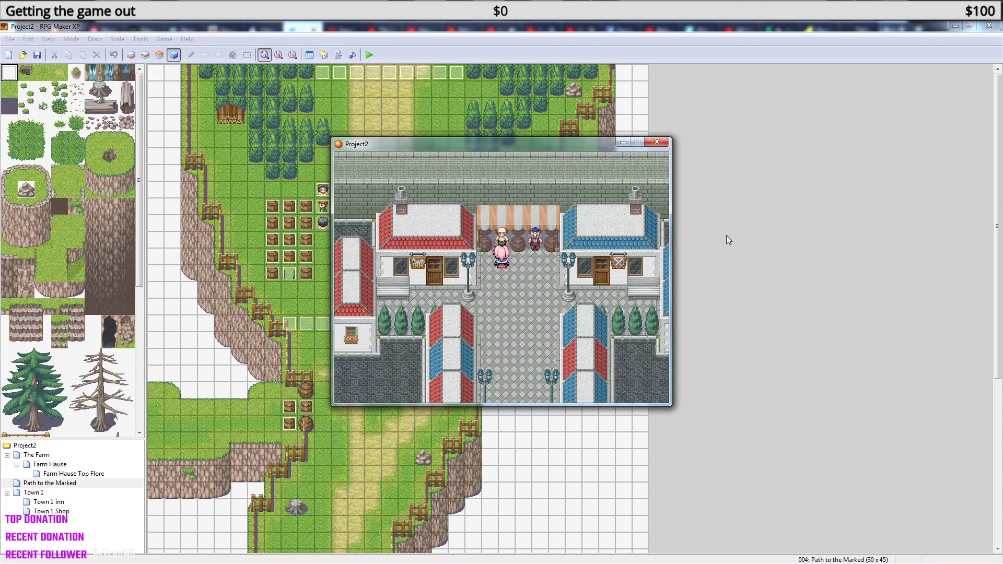
# Talk to the market vendor and check the goods for sale and the Seeds entry among the sellable items.
pyautogui.press('Return')
pyautogui.press('Return')
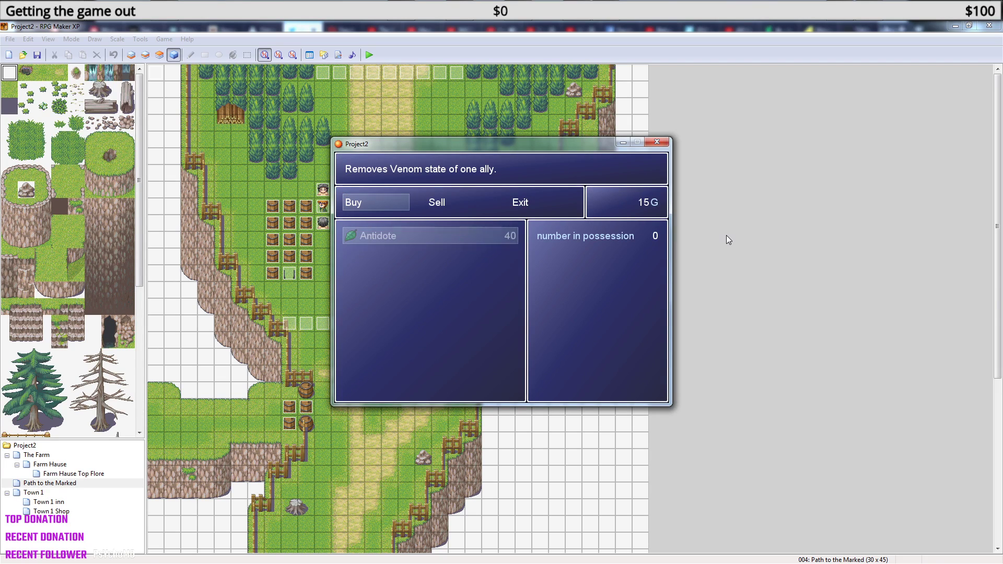
pyautogui.press('Escape')
pyautogui.press('Right')
pyautogui.press('Return')
pyautogui.press('Down')
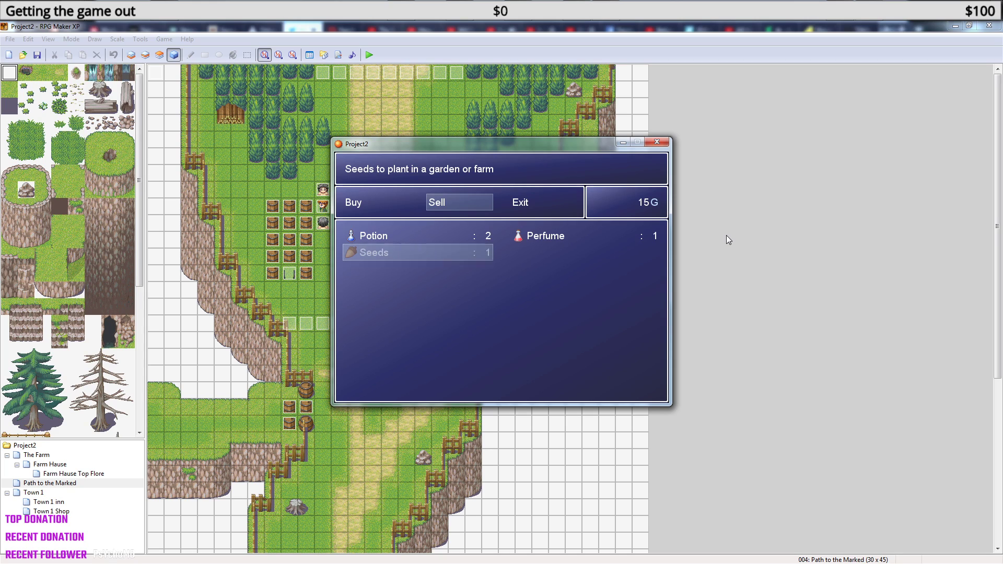
# Check the selling quantity and price of a Potion without selling it, compare it with Seeds, and leave the shop.
pyautogui.press('Up')
pyautogui.press('Return')
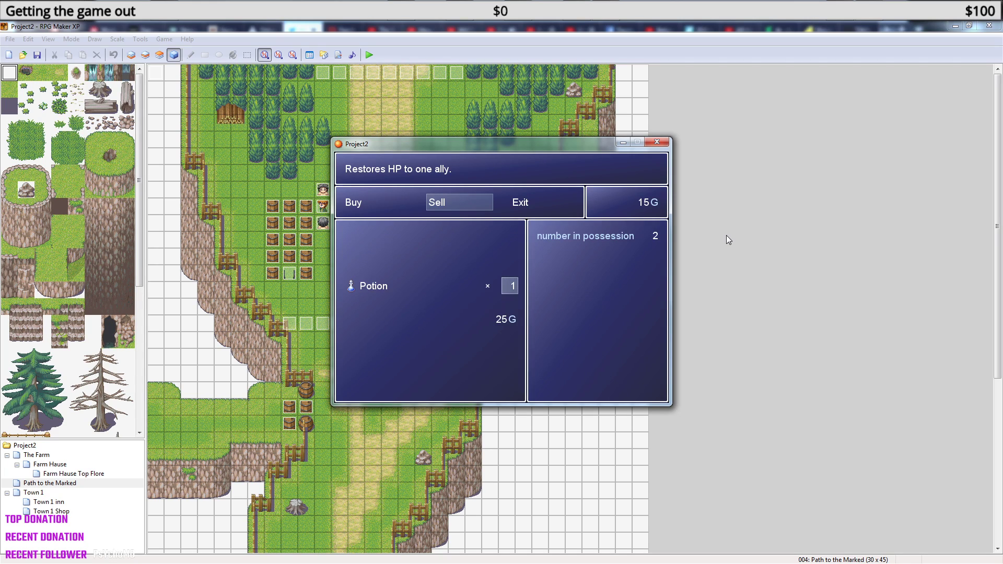
pyautogui.press('Right')
pyautogui.press('Left')
pyautogui.press('Escape')
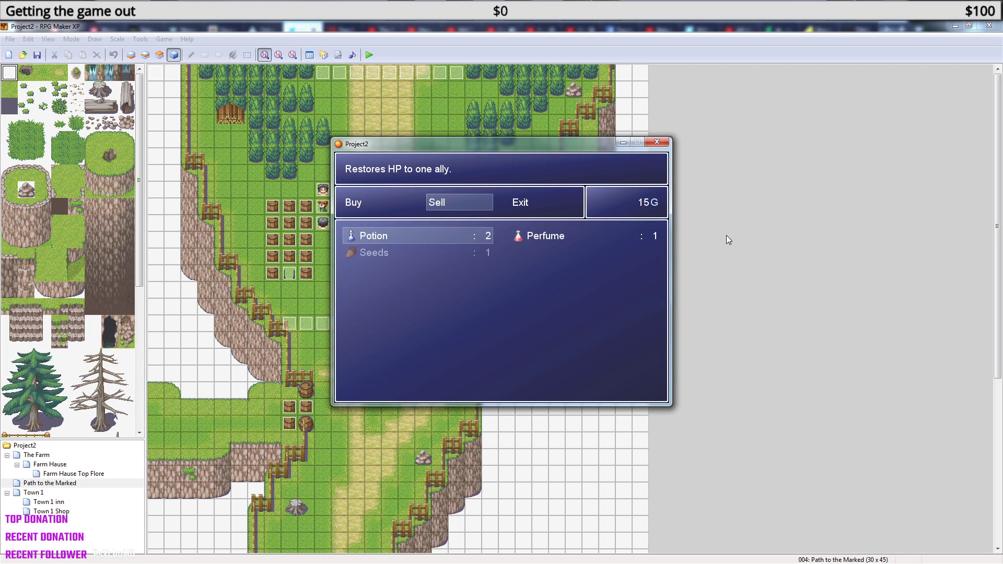
pyautogui.press('Down')
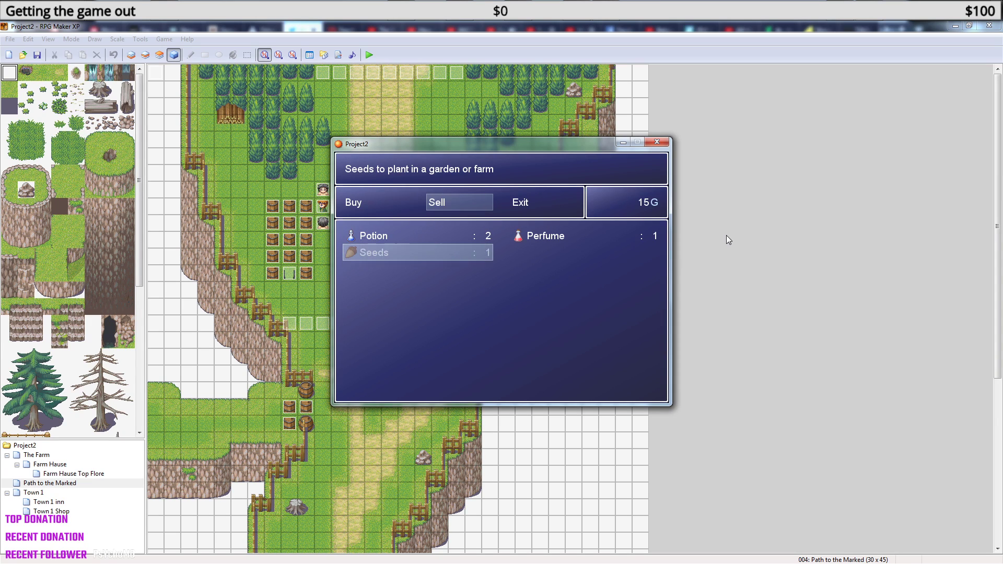
pyautogui.press('Escape')
pyautogui.press('Escape')
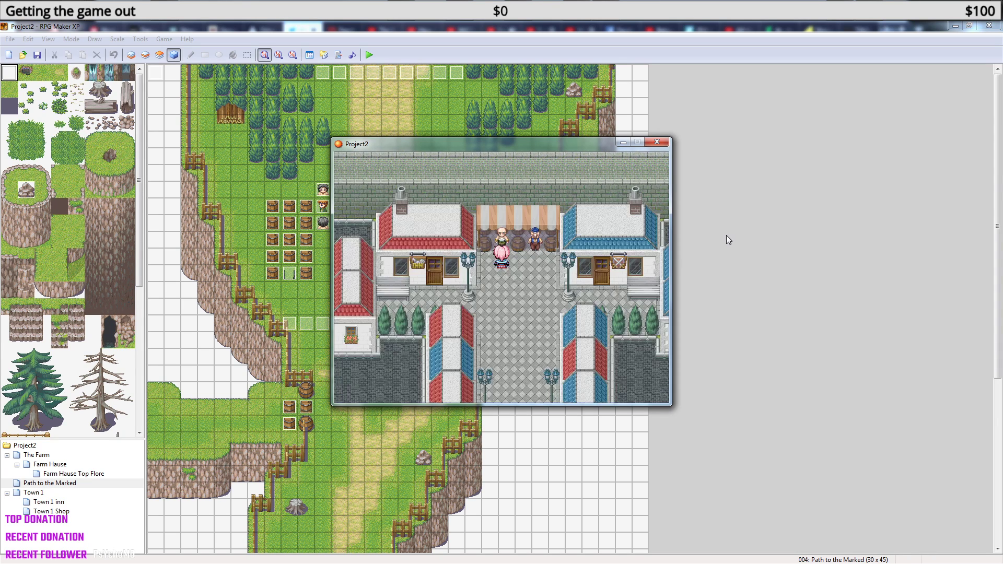
# Walk over to the neighbouring blue-capped vendor and end the playtest.
pyautogui.press('Right')
pyautogui.press('Right')
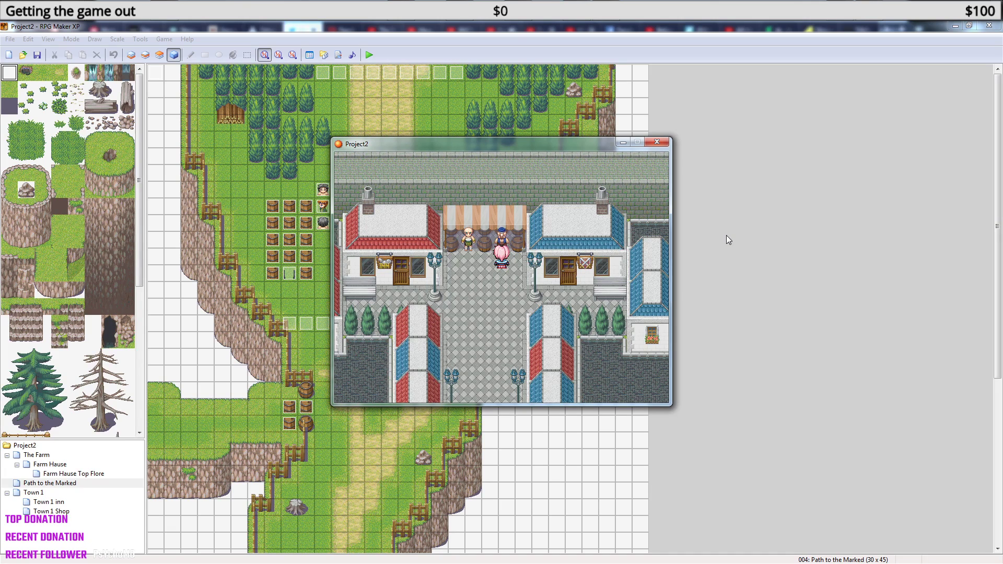
pyautogui.click(666, 145)
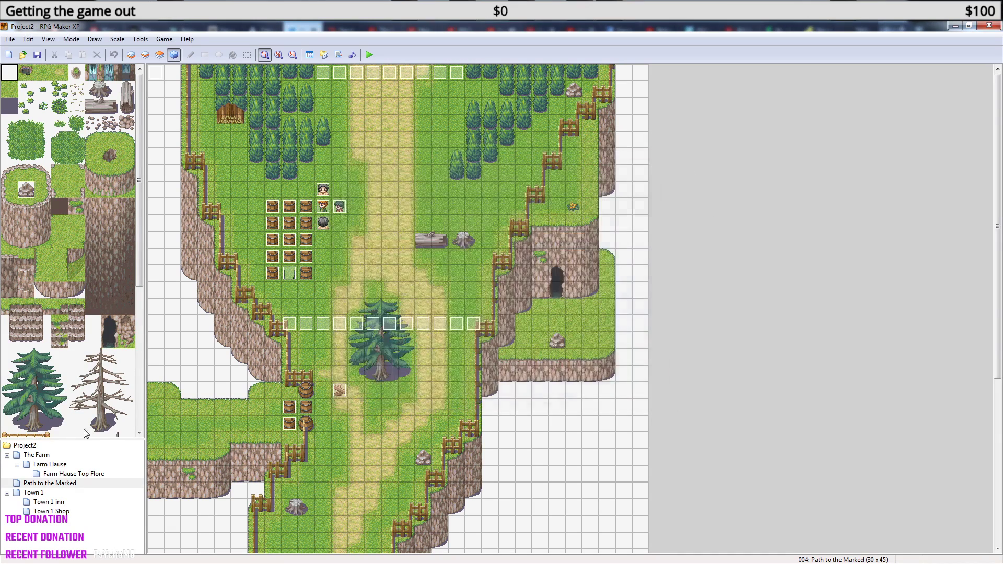
# Open event EV004, the blue-capped vendor on the Town 1 map, and delete its Shop Processing: [Seeds] command.
pyautogui.click(42, 493)
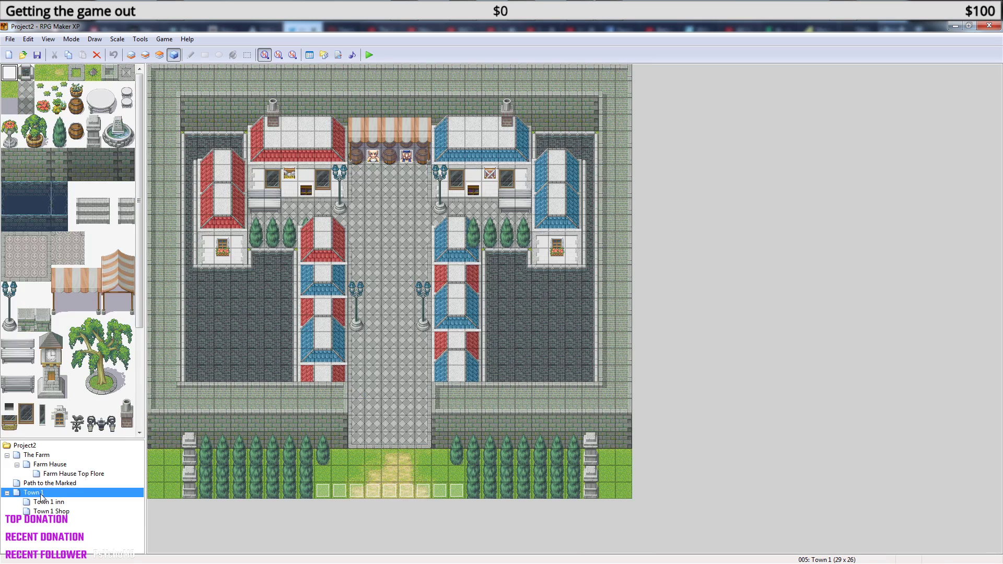
pyautogui.doubleClick(410, 155)
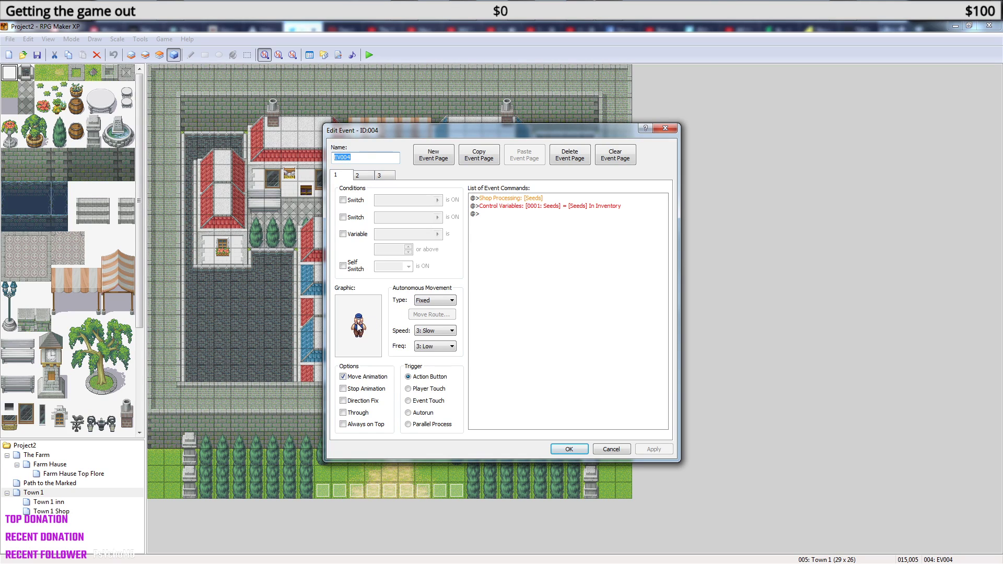
pyautogui.click(520, 199)
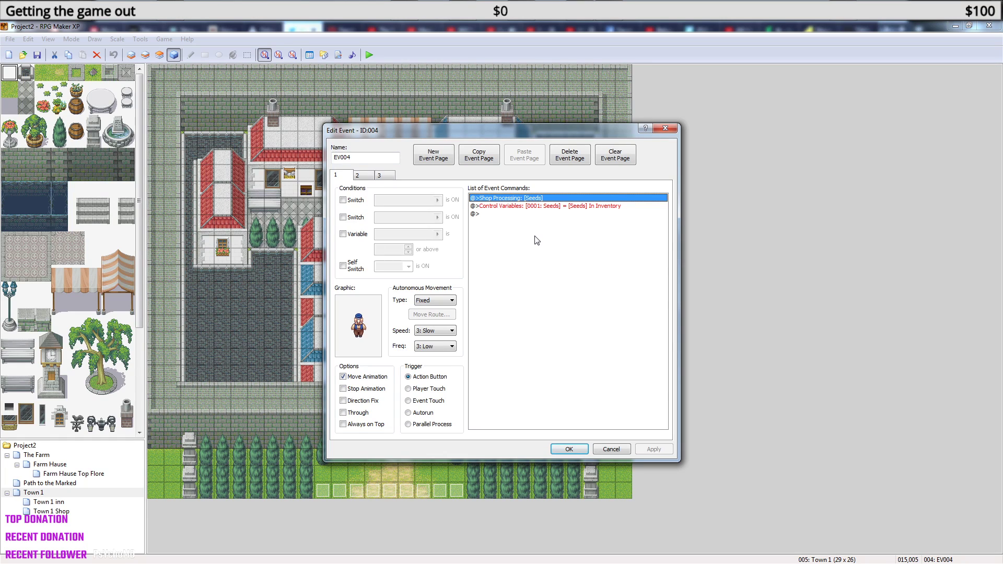
pyautogui.press('Delete')
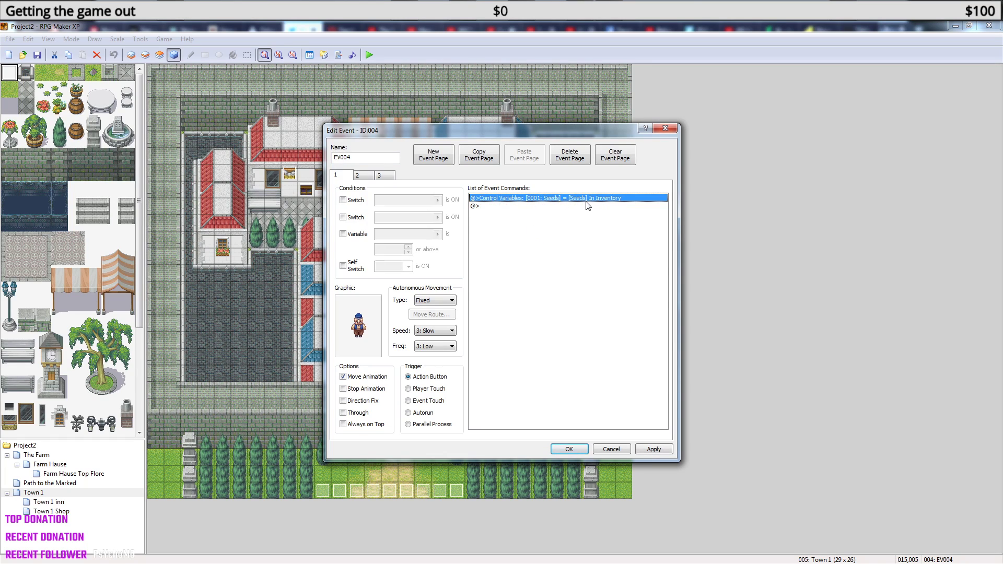
# Insert a Show Text command reading "Oh, are you here to pick up the seeds for your dad?" above the Control Variables command.
pyautogui.rightClick(525, 198)
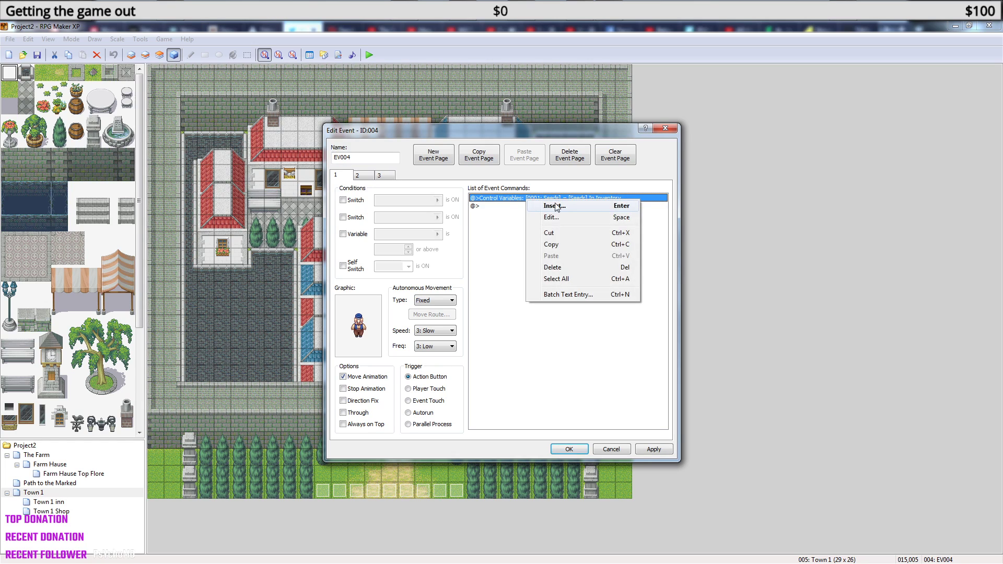
pyautogui.click(554, 206)
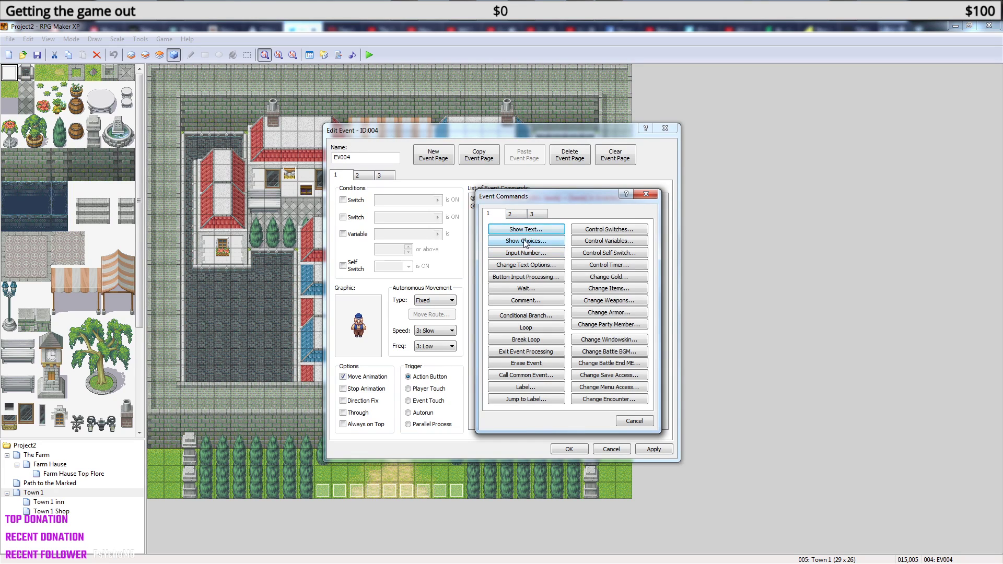
pyautogui.click(519, 230)
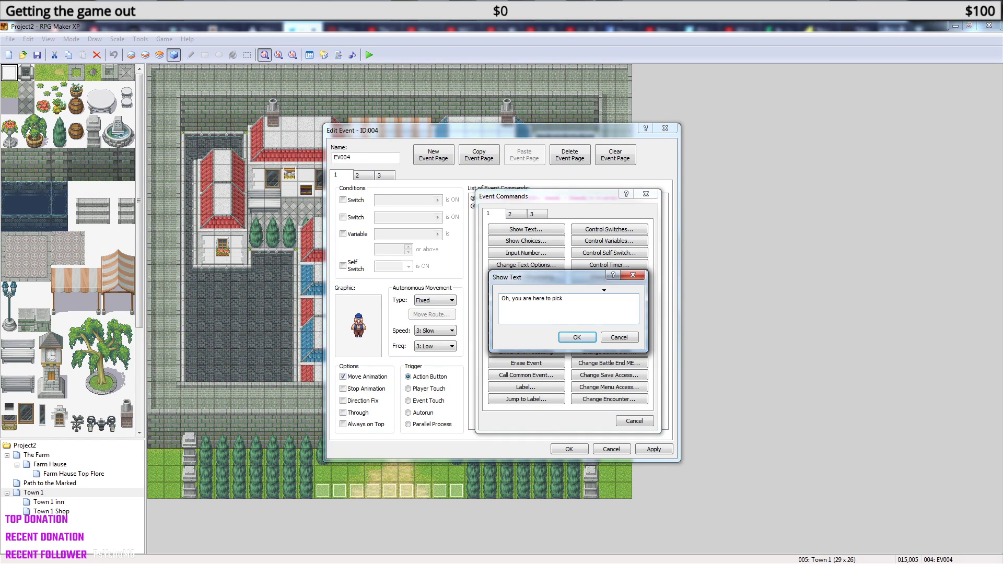
pyautogui.write('he')
pyautogui.write('are')
pyautogui.click(541, 302)
pyautogui.press('BackSpace')
pyautogui.press('BackSpace')
pyautogui.press('BackSpace')
pyautogui.press('BackSpace')
pyautogui.click(577, 336)
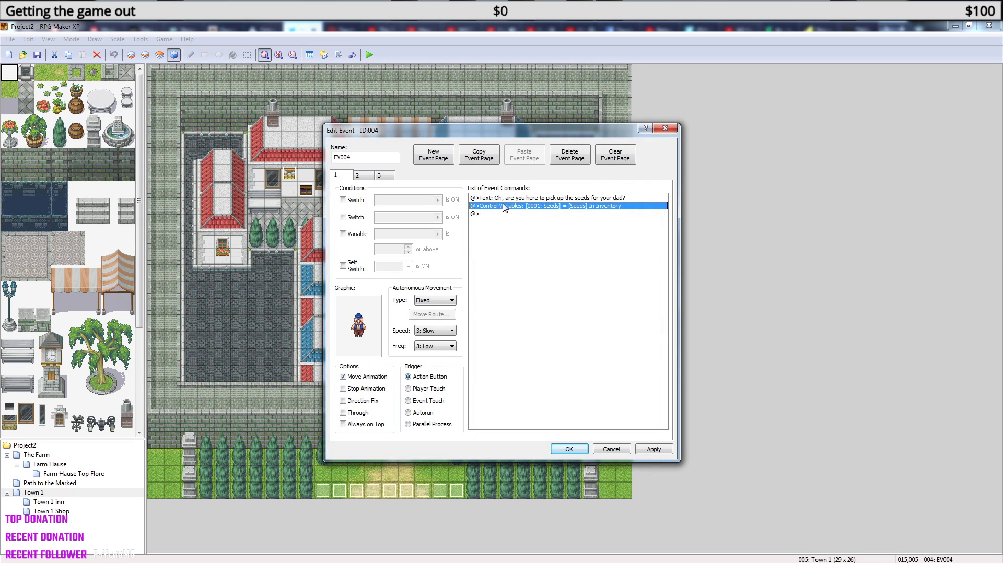
# Insert a Show Choices command with the choices Yes and No after the seeds question text.
pyautogui.rightClick(503, 211)
pyautogui.click(540, 212)
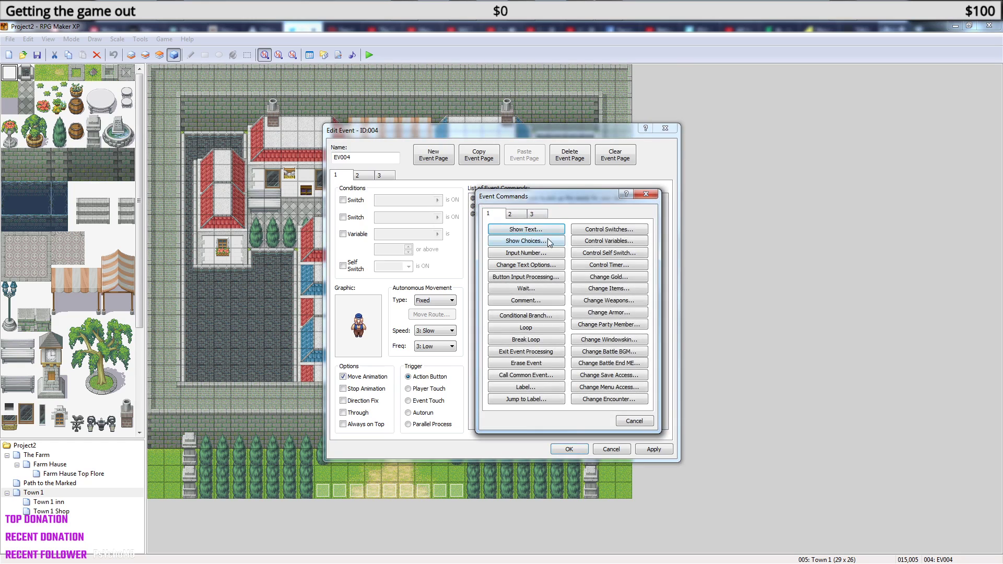
pyautogui.click(533, 244)
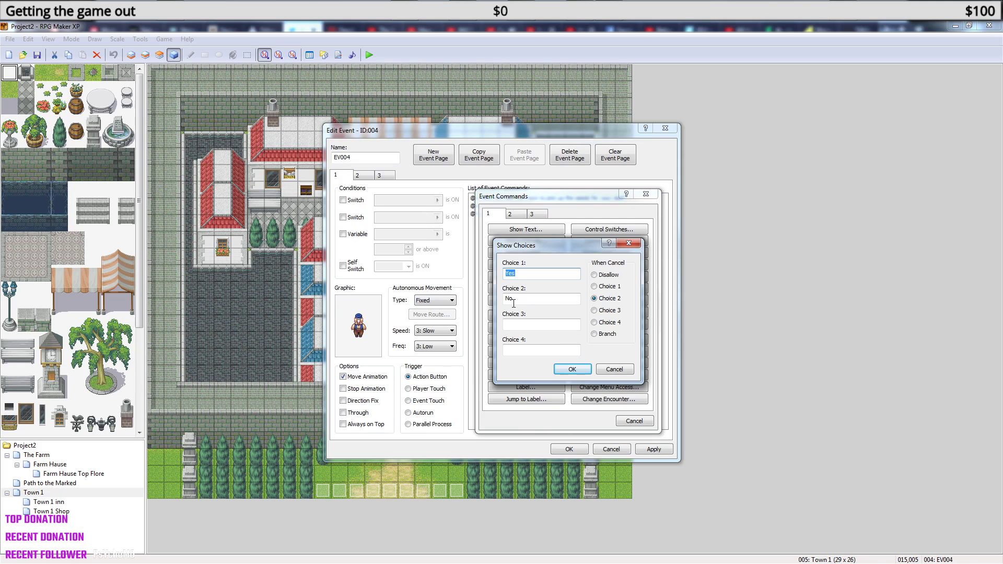
pyautogui.press('Return')
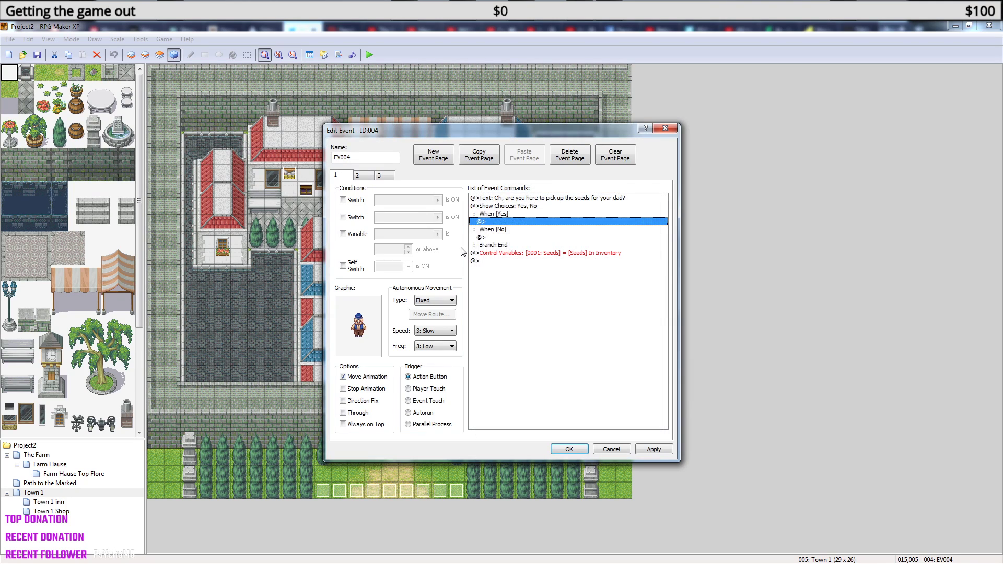
# Move the Seeds Control Variables command into the When [Yes] branch and check the event's second page.
pyautogui.click(500, 254)
pyautogui.press('Delete')
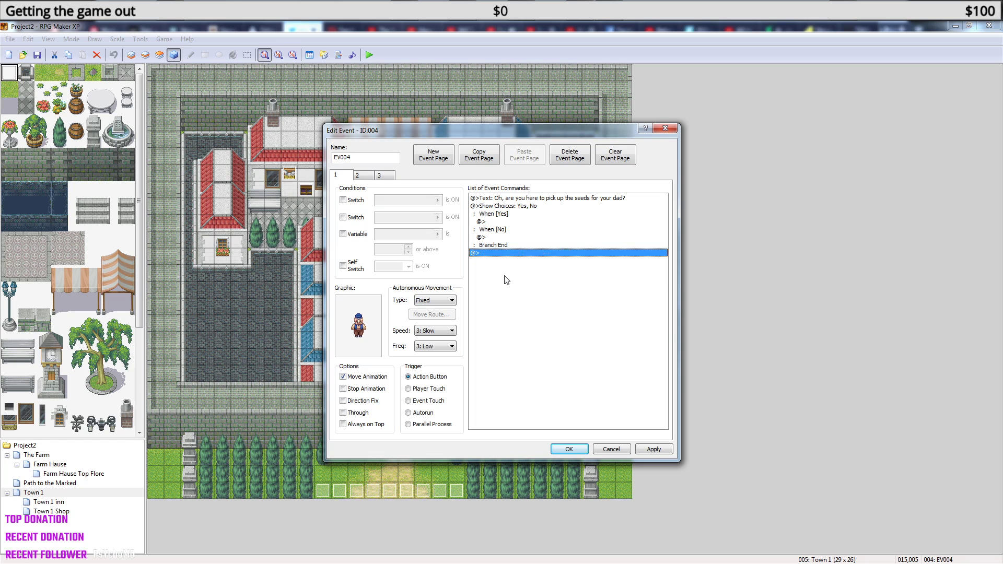
pyautogui.click(497, 222)
pyautogui.hotkey('ctrl', 'v')
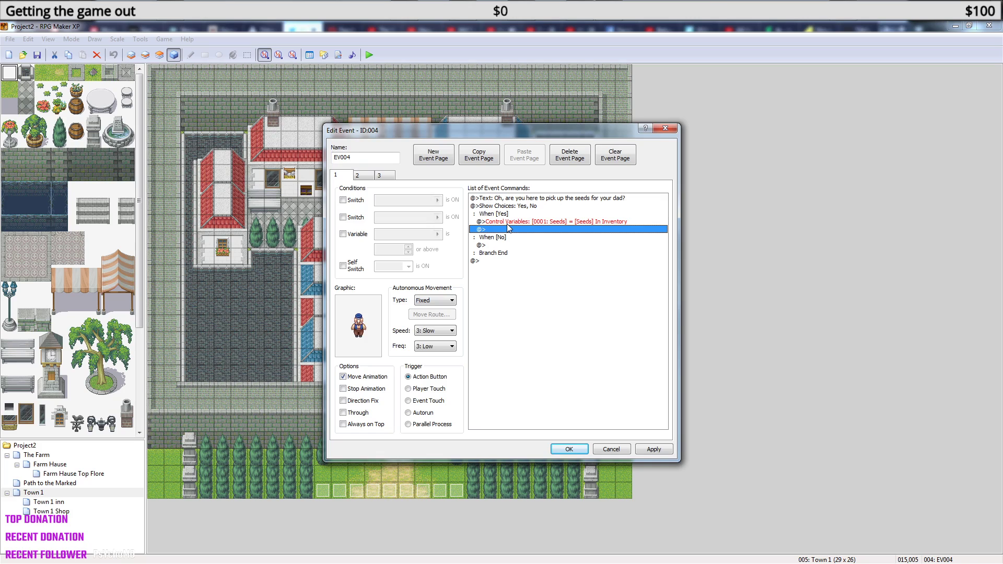
pyautogui.click(363, 176)
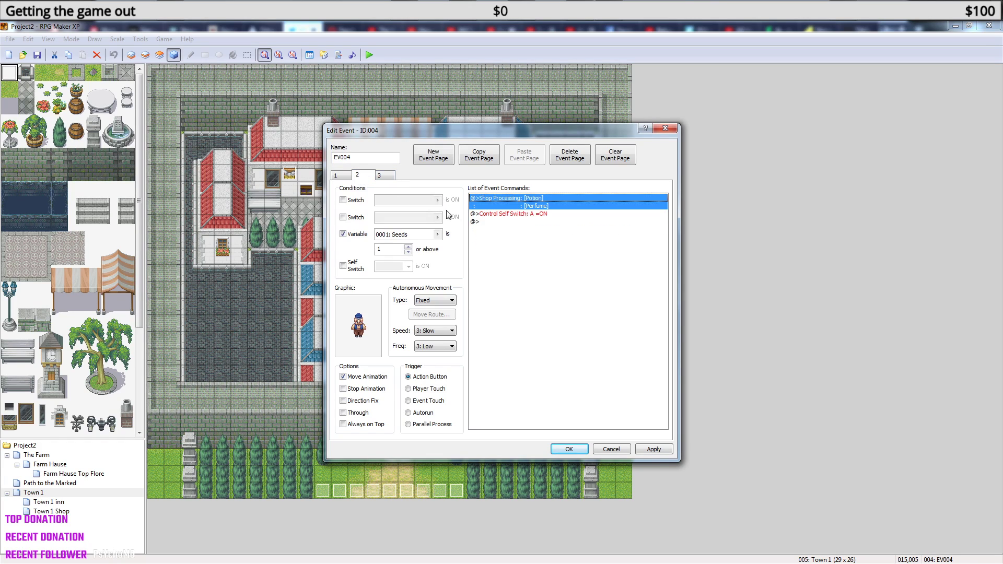
pyautogui.click(340, 176)
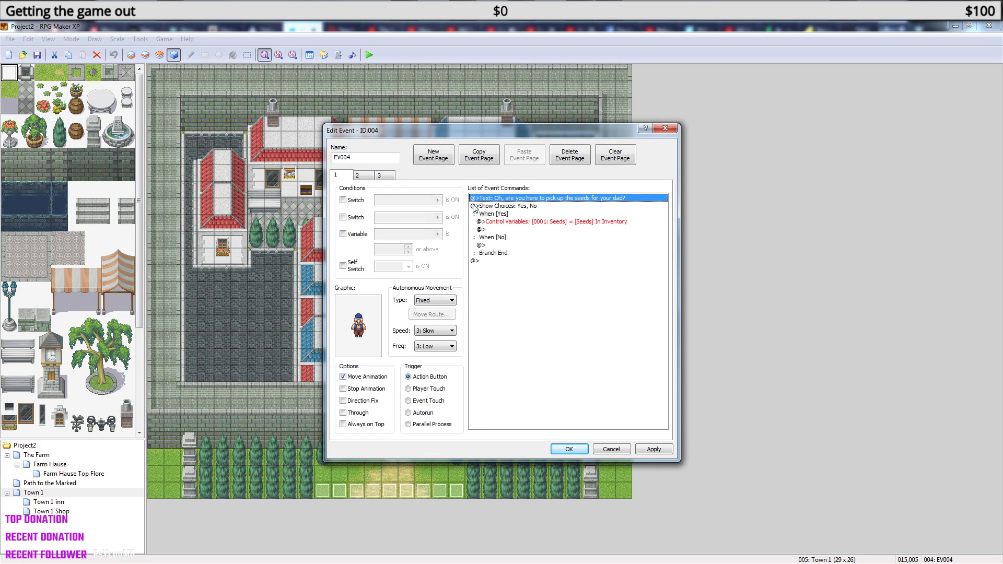
# Insert a Change Items command that increases 033: Seeds by a constant 1, above Control Variables in the Yes branch.
pyautogui.rightClick(505, 222)
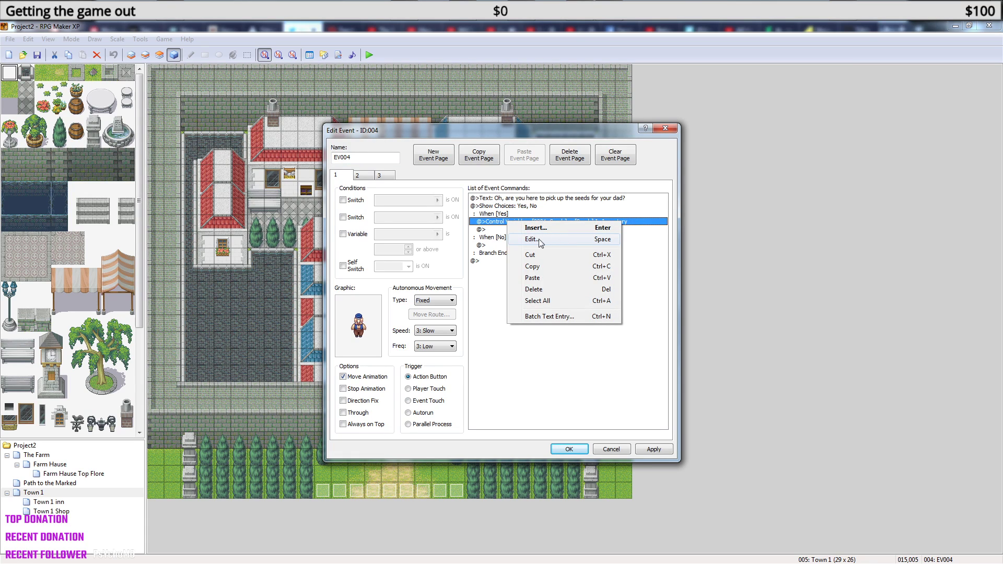
pyautogui.click(539, 228)
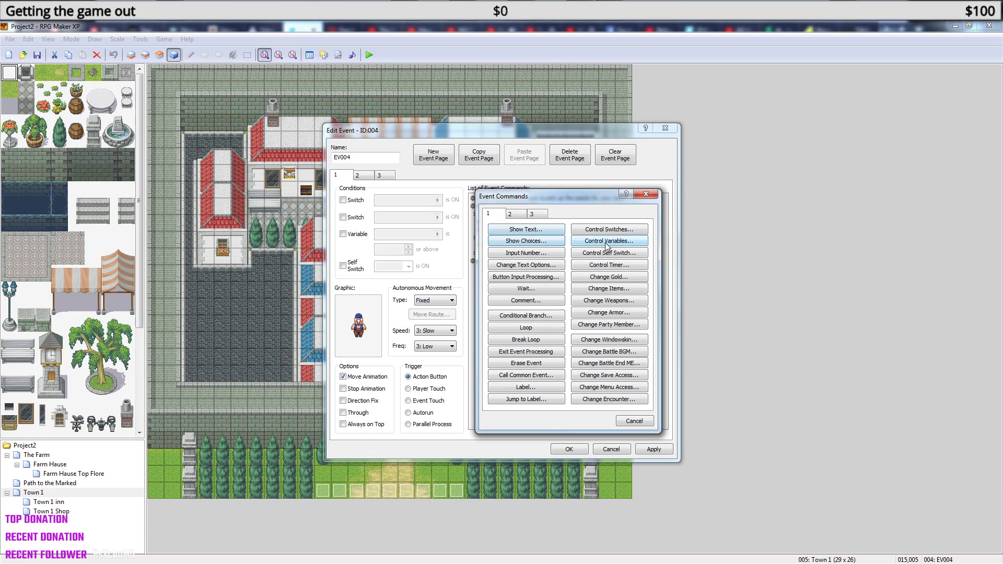
pyautogui.click(540, 217)
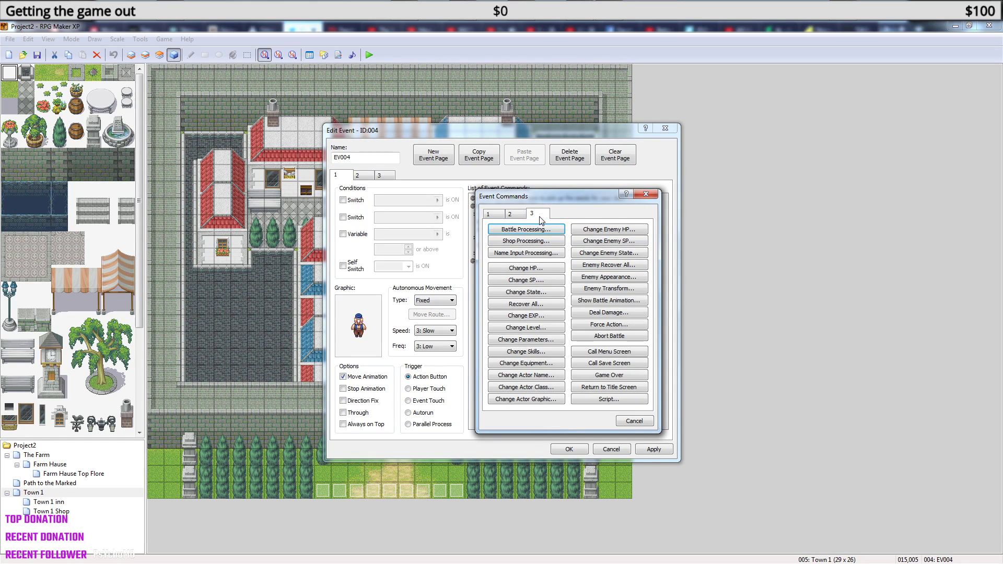
pyautogui.click(518, 216)
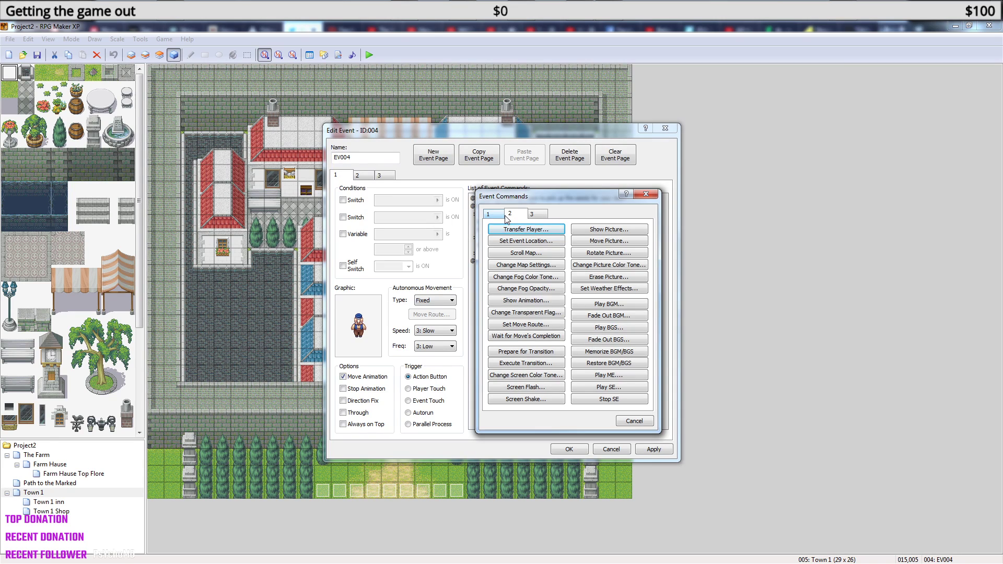
pyautogui.click(491, 215)
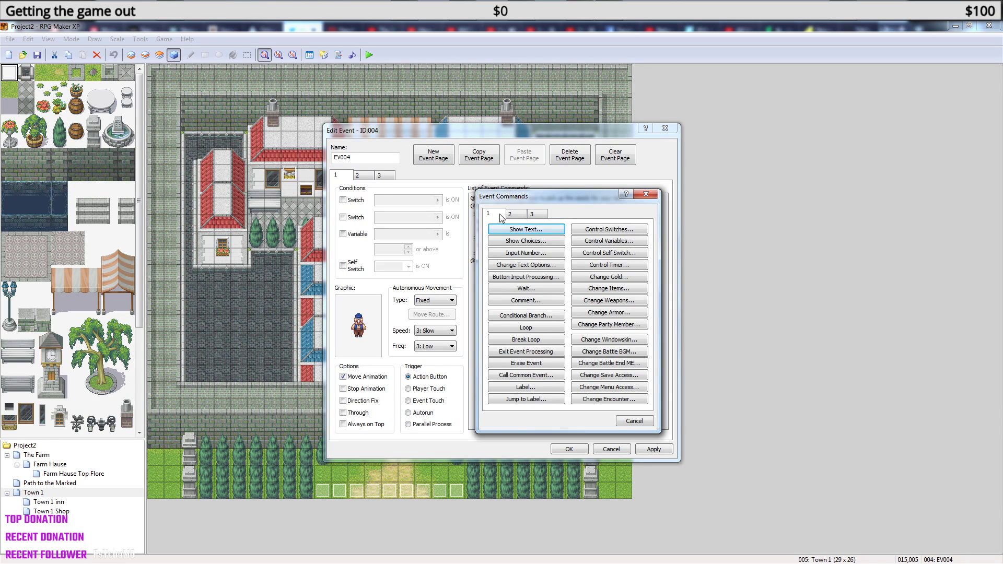
pyautogui.click(530, 214)
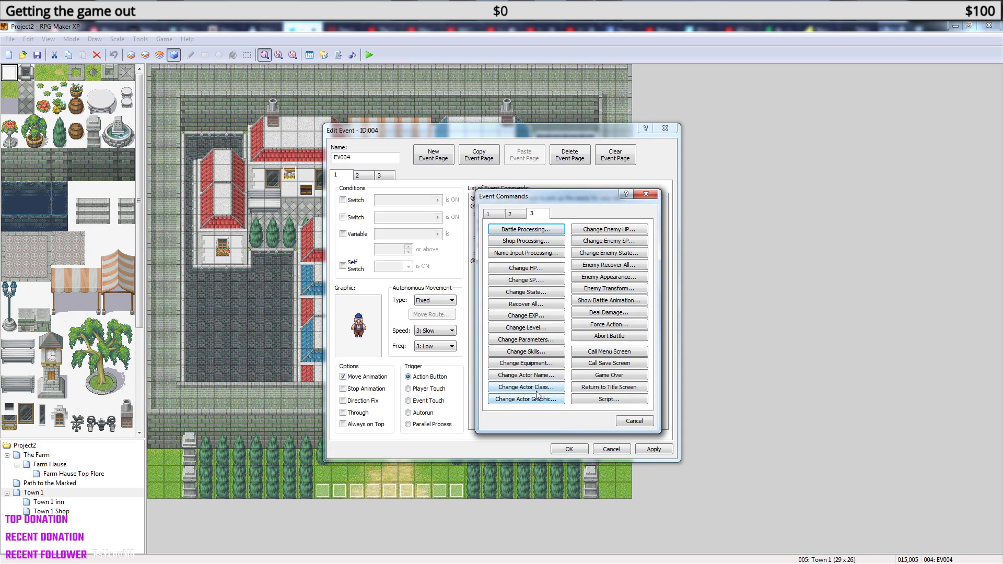
pyautogui.click(495, 216)
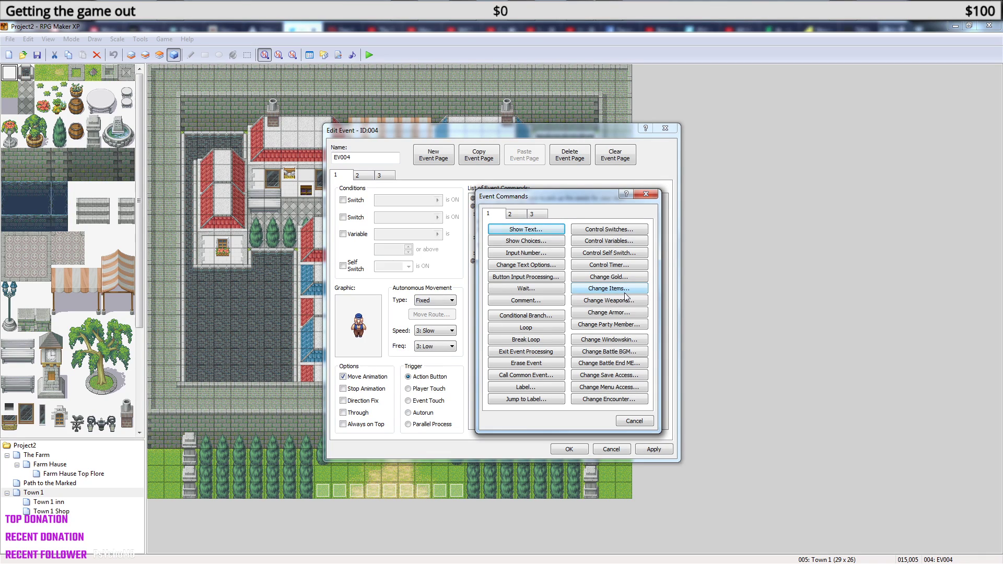
pyautogui.click(515, 215)
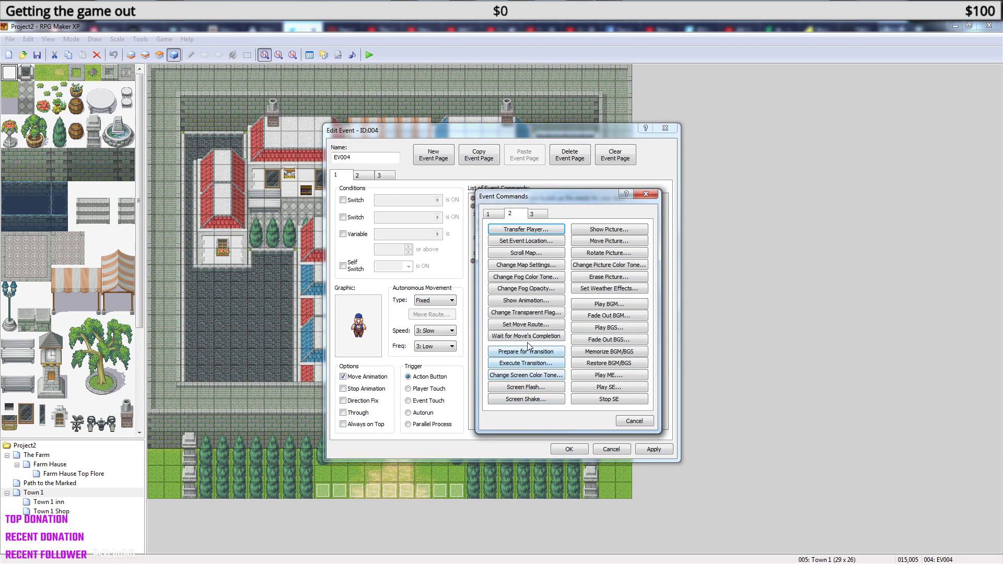
pyautogui.click(542, 215)
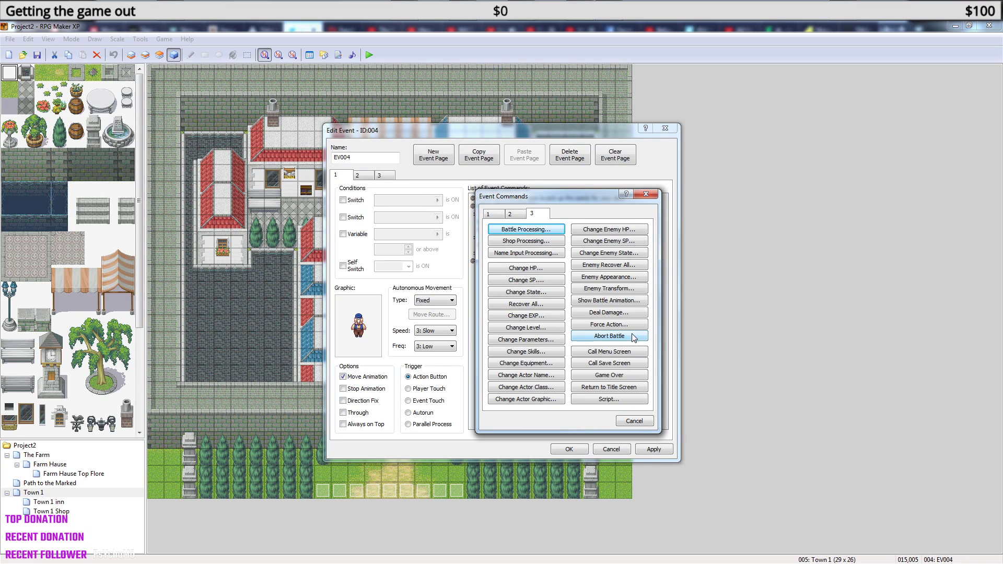
pyautogui.click(489, 215)
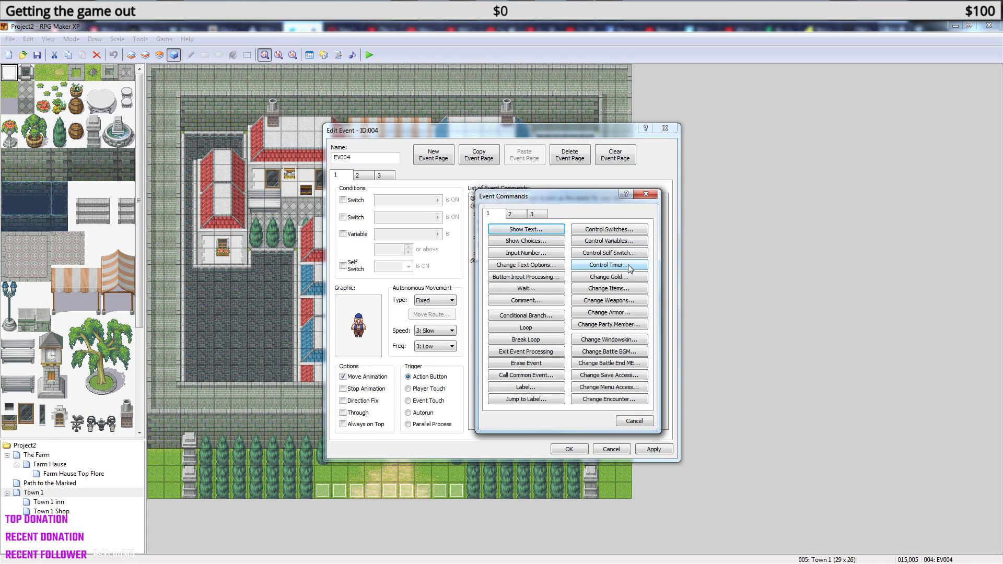
pyautogui.click(627, 290)
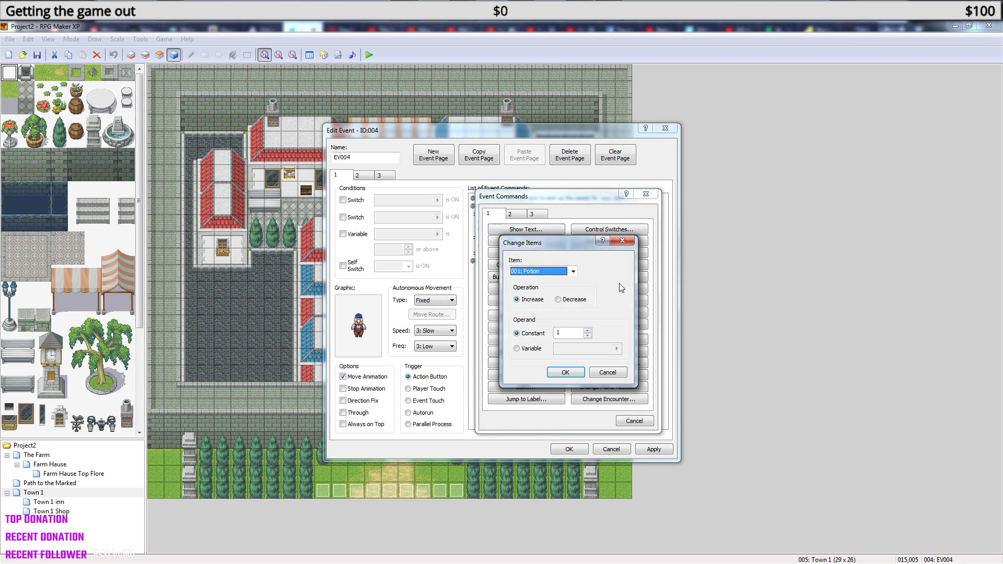
pyautogui.click(573, 271)
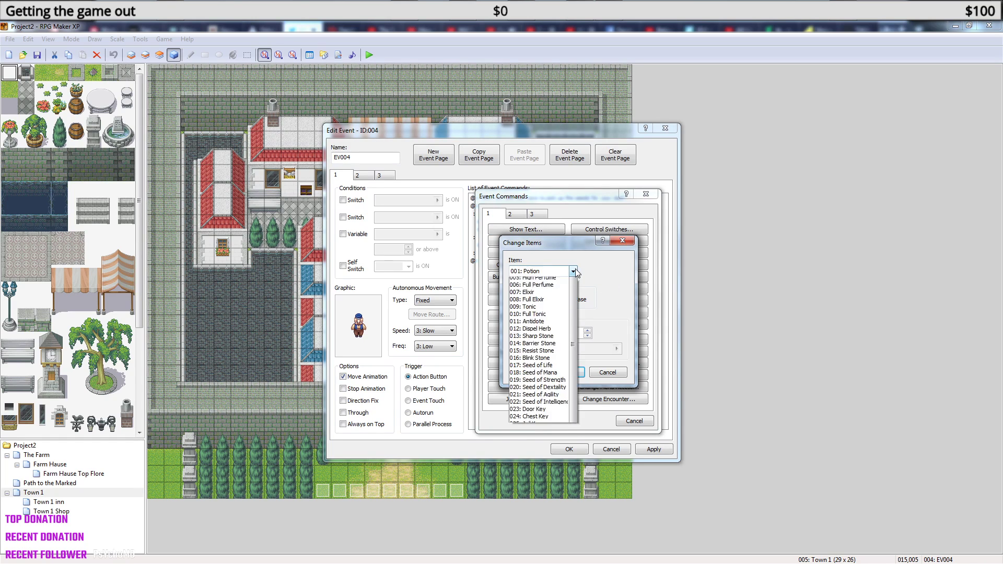
pyautogui.scroll(-1, 577, 313)
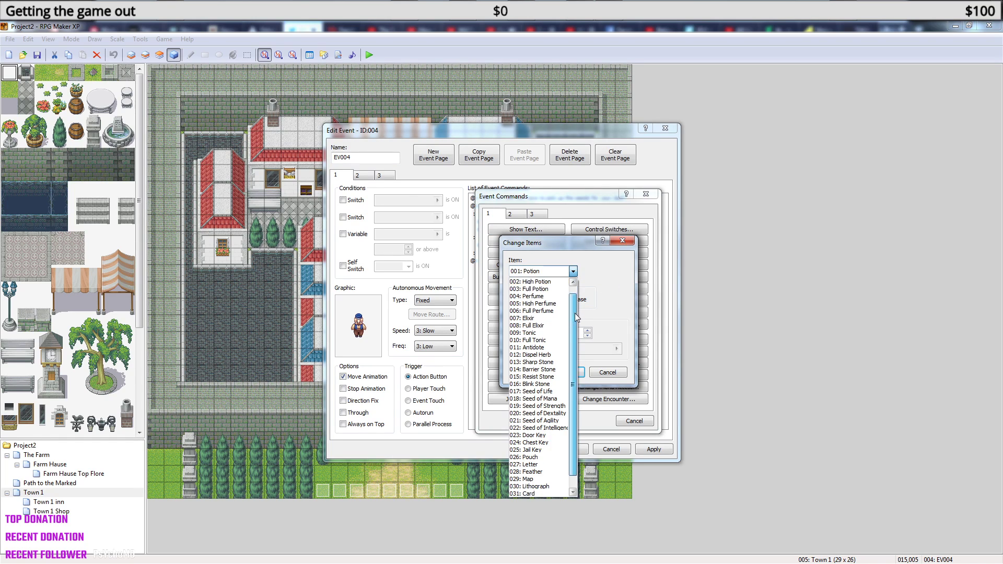
pyautogui.click(532, 494)
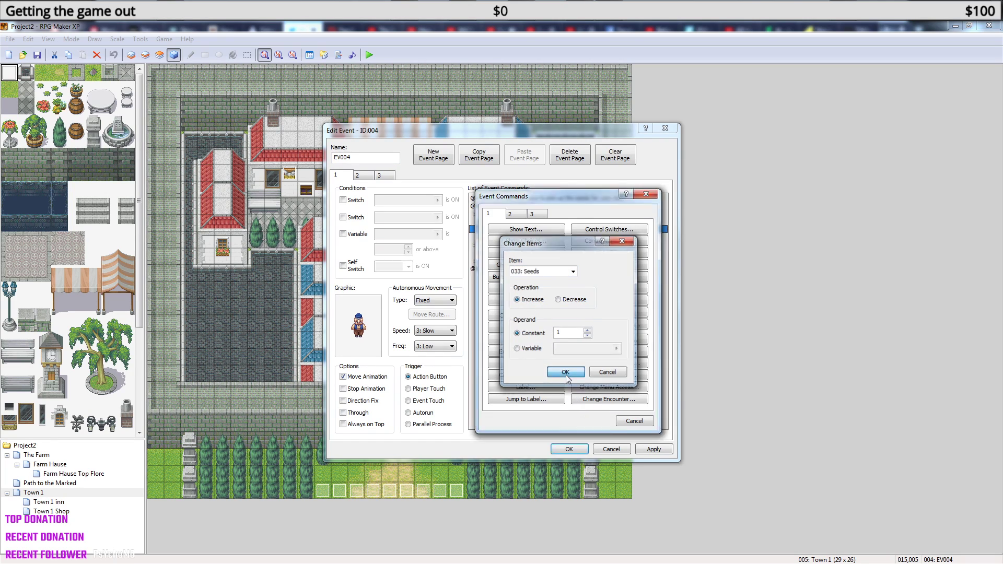
pyautogui.click(565, 373)
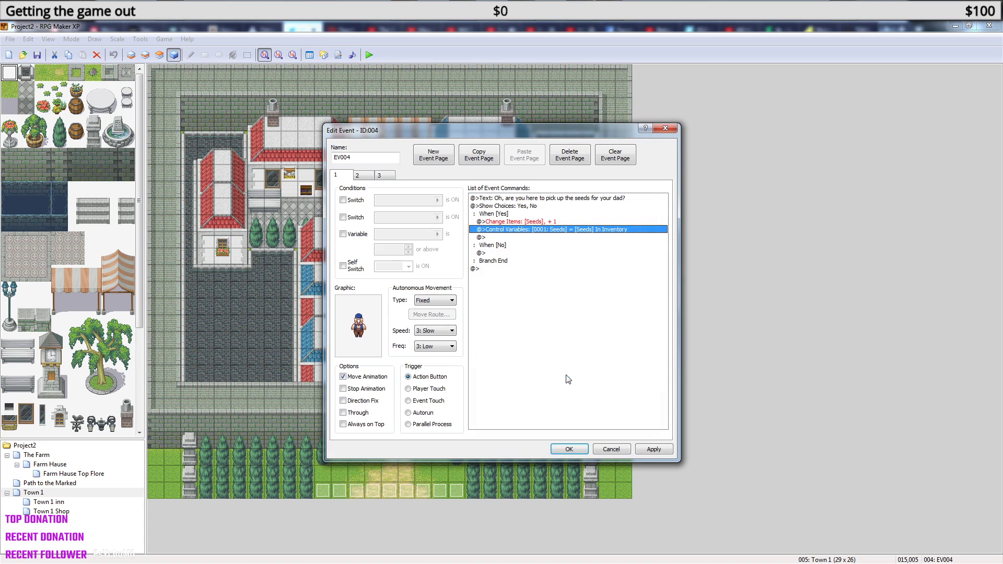
# Add the text "Here you go, One bag of Seeds." at the end of the Yes branch and save the event.
pyautogui.click(498, 234)
pyautogui.rightClick(498, 234)
pyautogui.click(534, 239)
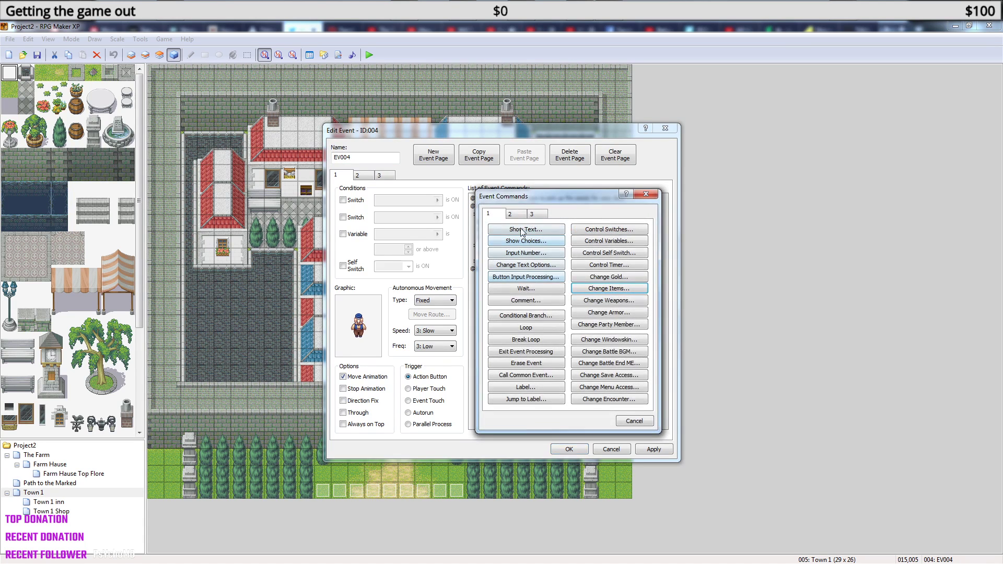
pyautogui.click(523, 229)
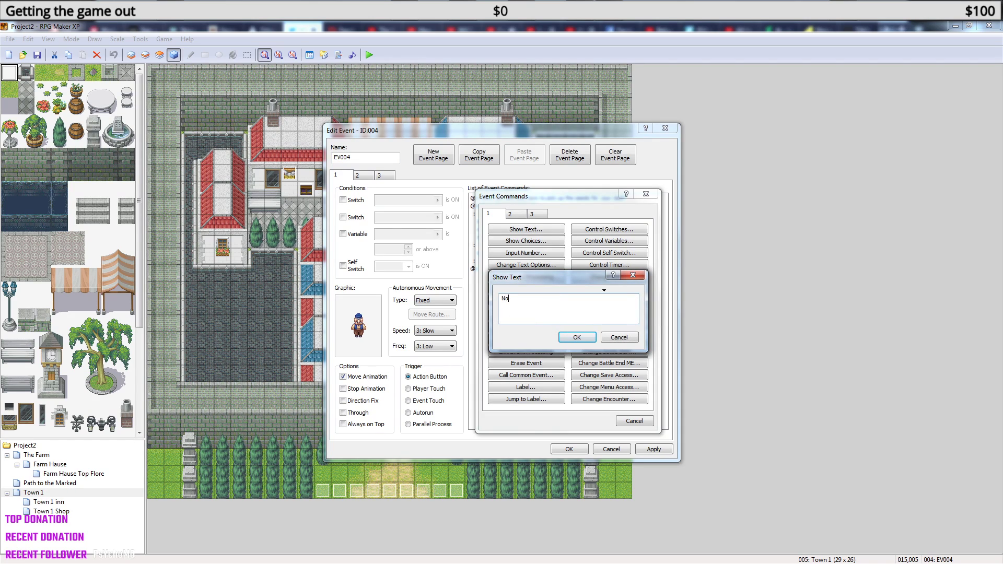
pyautogui.write('Here you go, One bag of Seeds.')
pyautogui.click(583, 339)
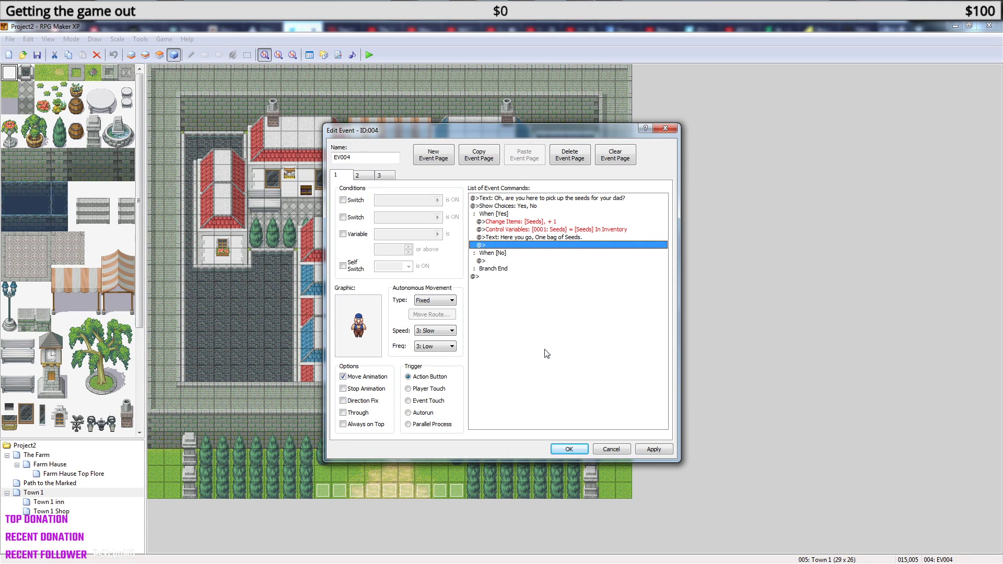
pyautogui.click(570, 449)
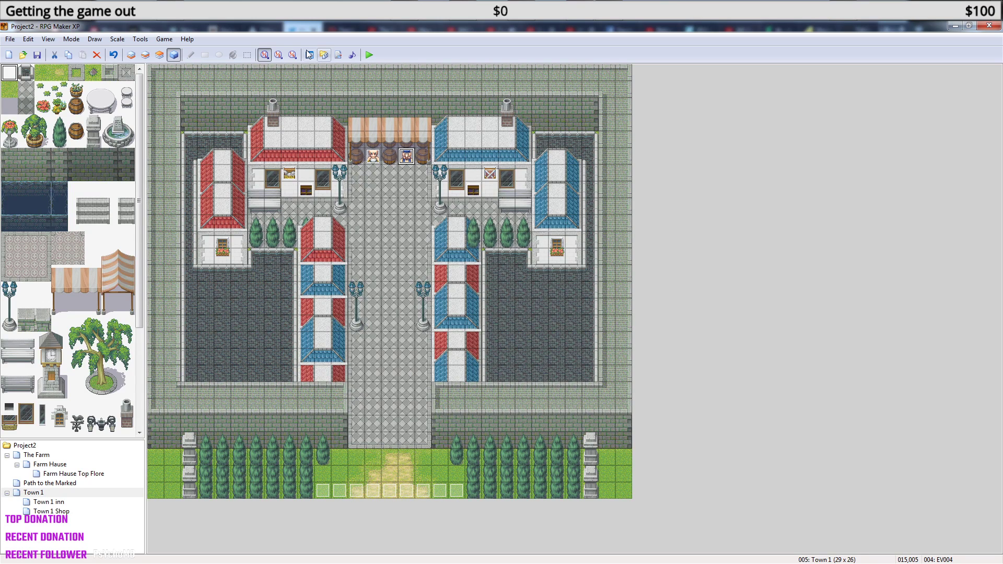
# Rename the Seeds item in the database to "Bag of Seeds".
pyautogui.click(309, 54)
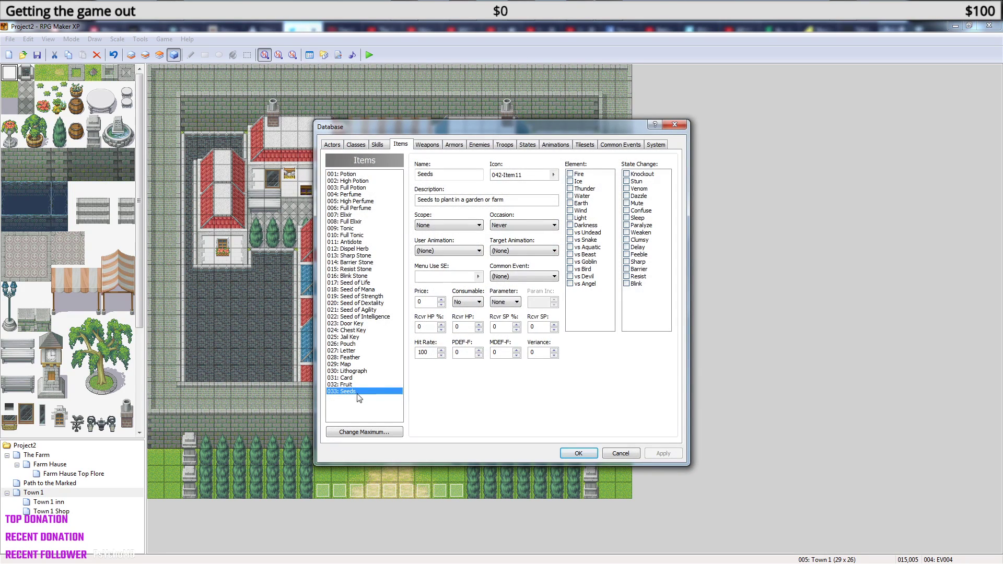
pyautogui.doubleClick(435, 174)
pyautogui.write('Bag of Seeds')
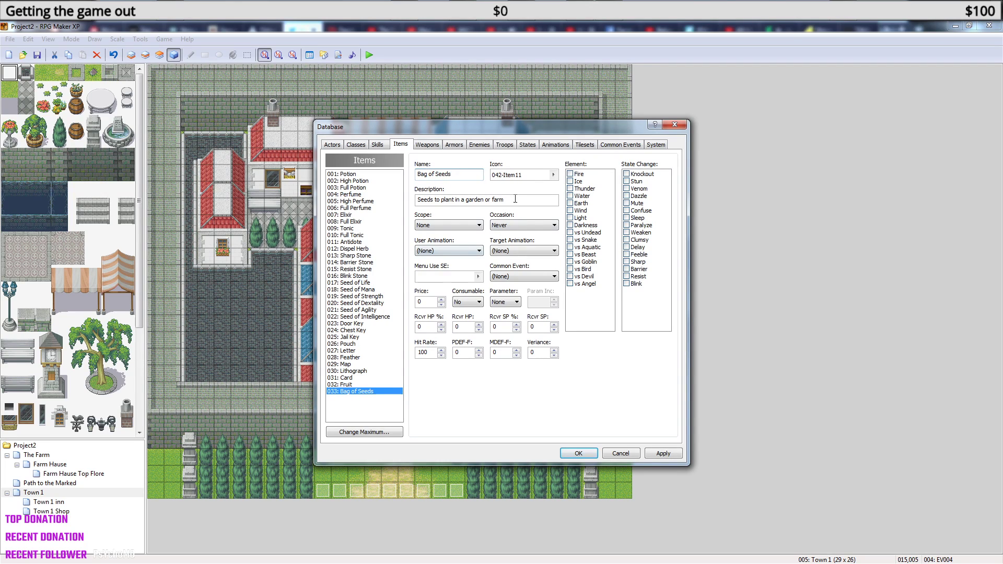
# Browse the icon graphics, set the Bag of Seeds icon to 032-Item01 and save the database.
pyautogui.click(527, 178)
pyautogui.click(553, 175)
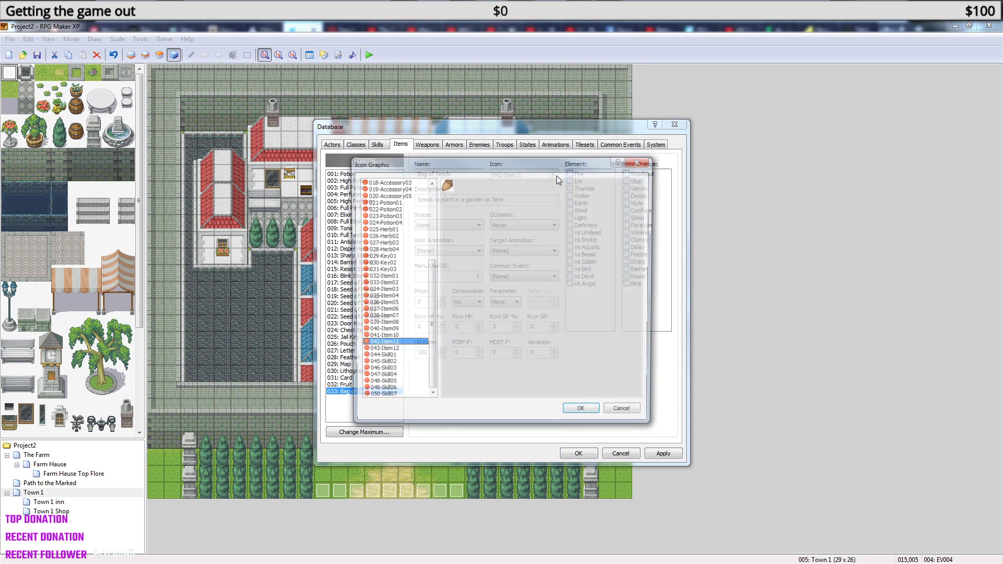
pyautogui.click(410, 352)
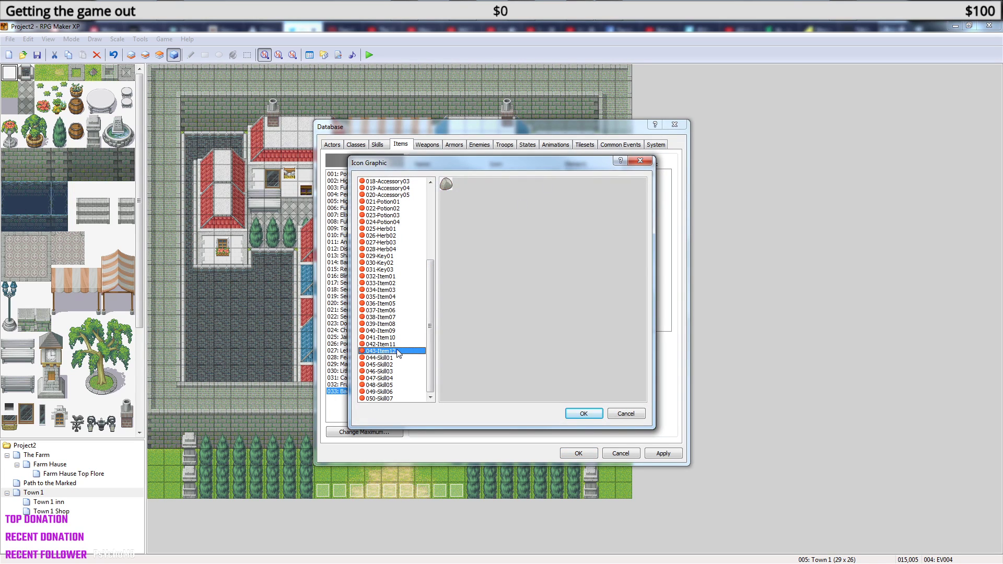
pyautogui.press('Down')
pyautogui.press('Down')
pyautogui.press('Down')
pyautogui.press('Down')
pyautogui.press('Down')
pyautogui.press('Down')
pyautogui.press('Down')
pyautogui.press('Up')
pyautogui.press('Up')
pyautogui.press('Up')
pyautogui.press('Up')
pyautogui.press('Up')
pyautogui.press('Up')
pyautogui.press('Up')
pyautogui.press('Up')
pyautogui.press('Up')
pyautogui.press('Up')
pyautogui.press('Up')
pyautogui.press('Up')
pyautogui.press('Up')
pyautogui.press('Up')
pyautogui.press('Up')
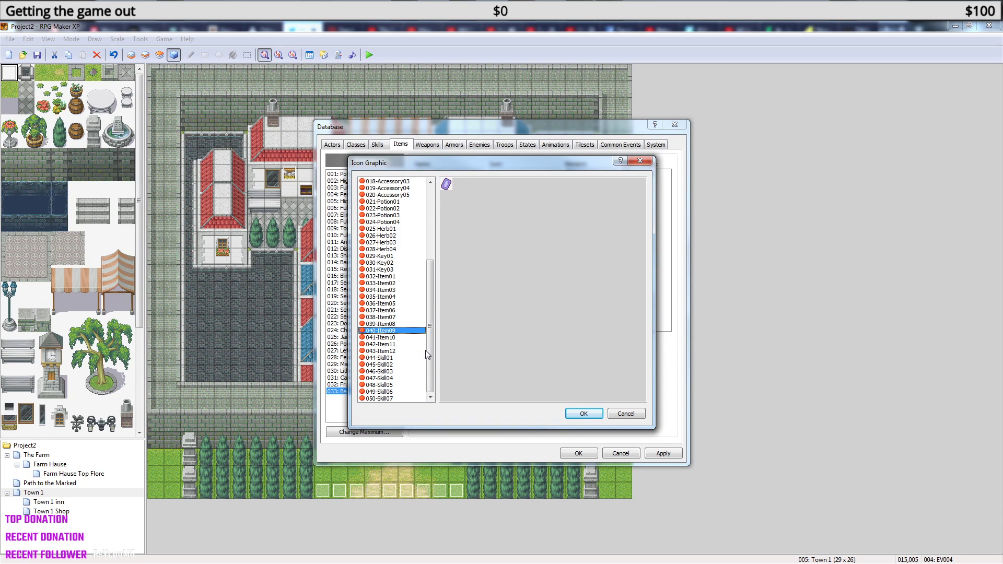
pyautogui.press('Up')
pyautogui.press('Up')
pyautogui.press('Up')
pyautogui.press('Up')
pyautogui.press('Down')
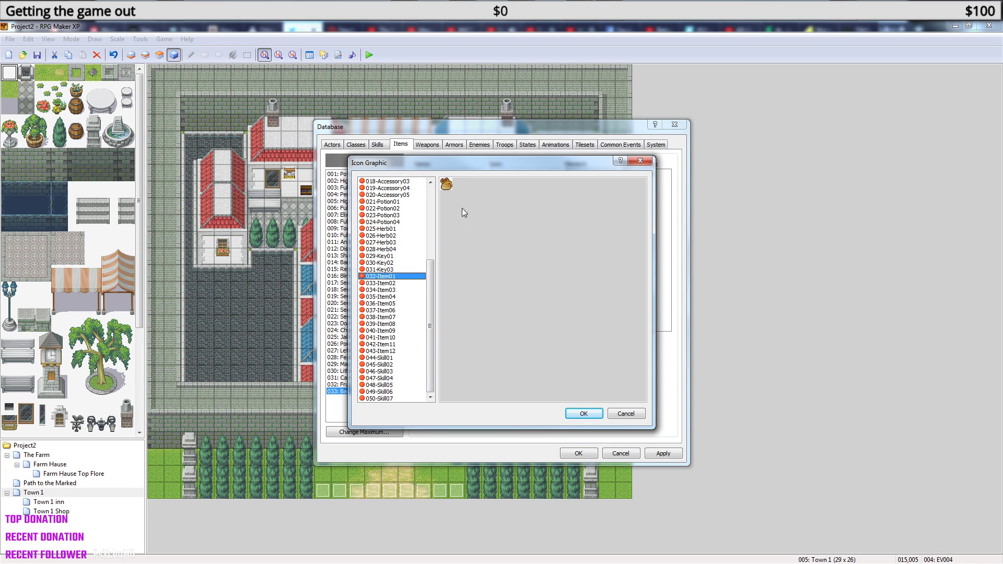
pyautogui.click(589, 413)
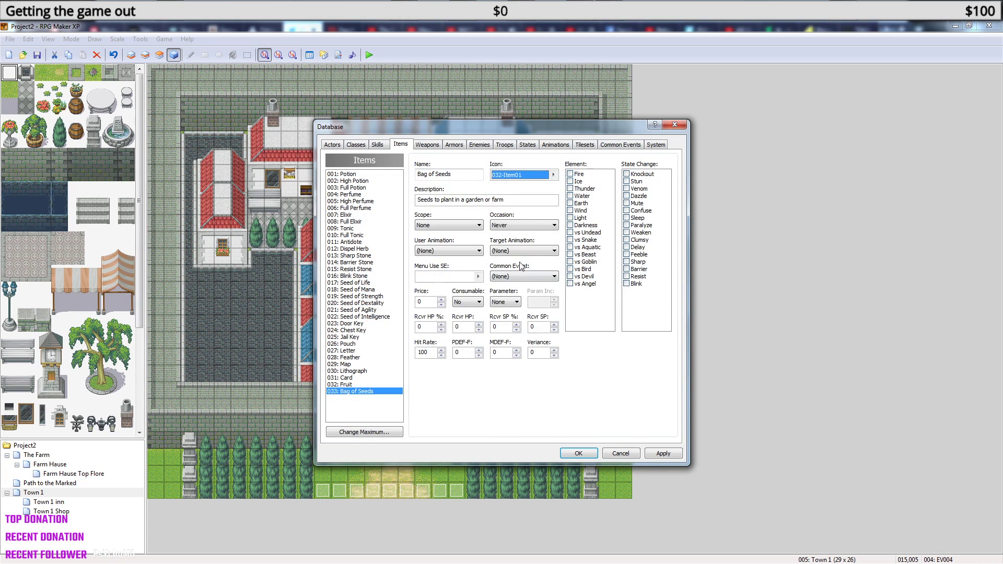
pyautogui.click(580, 453)
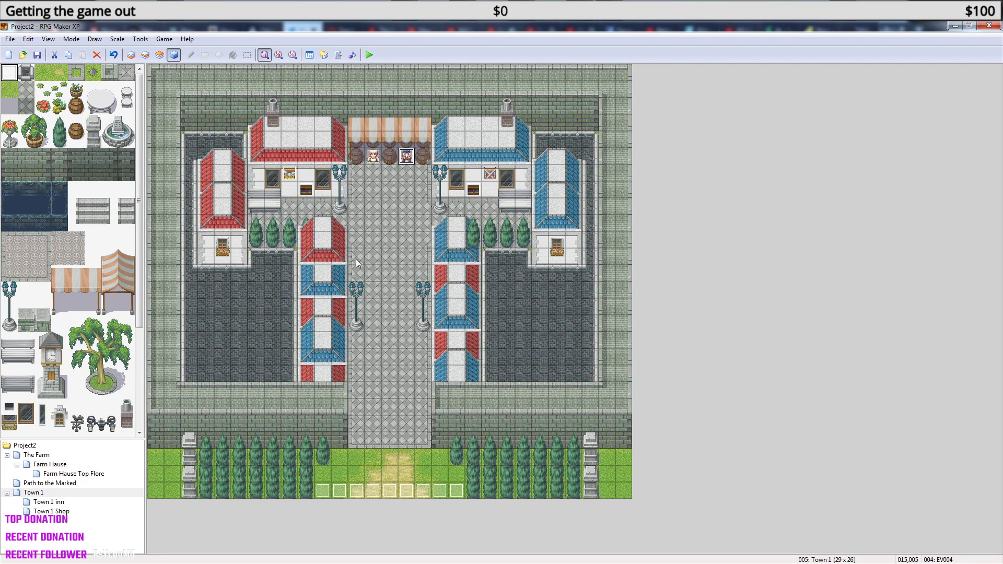
# Save the project changes for a playtest and close the game at its title screen.
pyautogui.click(369, 57)
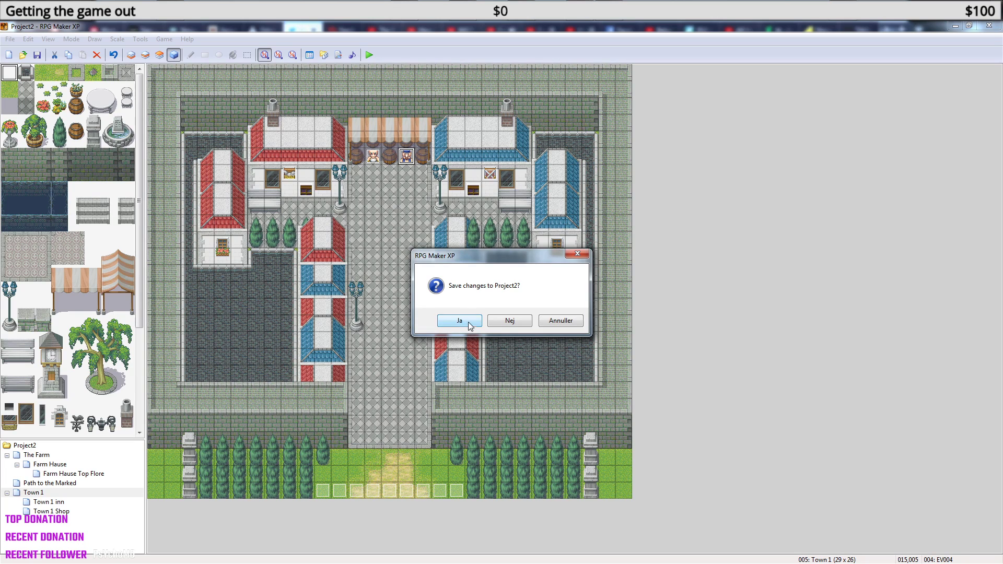
pyautogui.click(467, 325)
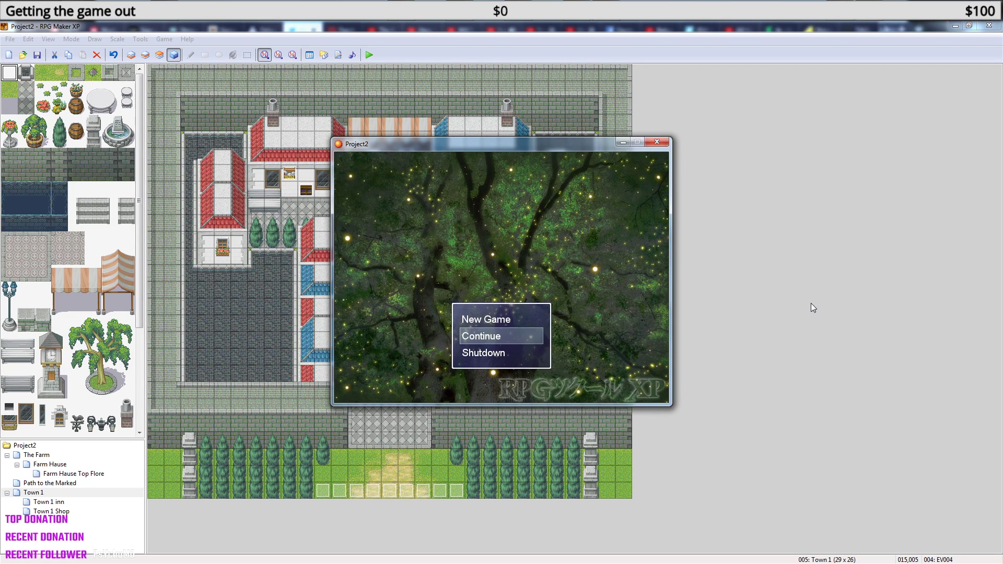
pyautogui.click(657, 142)
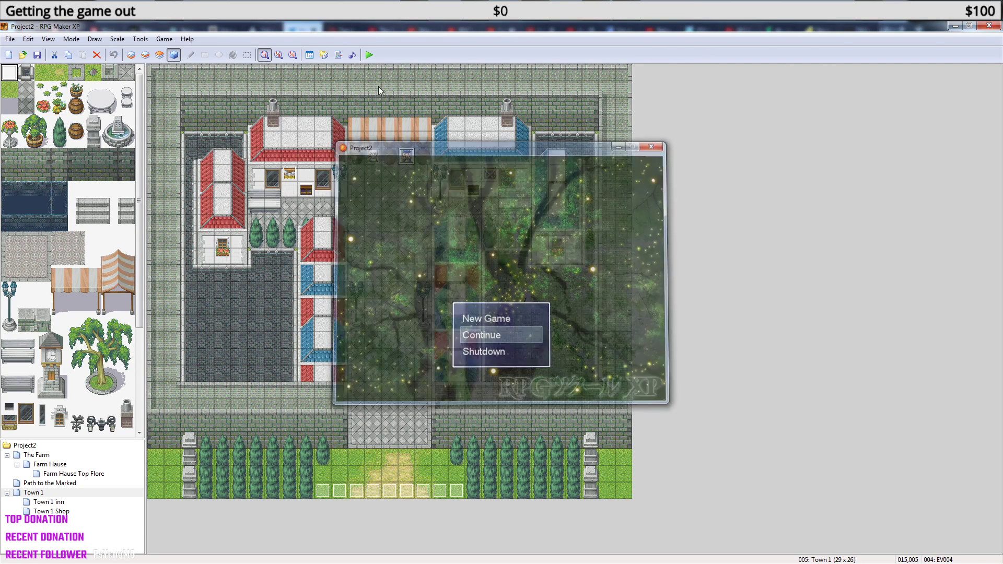
# Review the actor, class and skill definitions in the database.
pyautogui.click(310, 58)
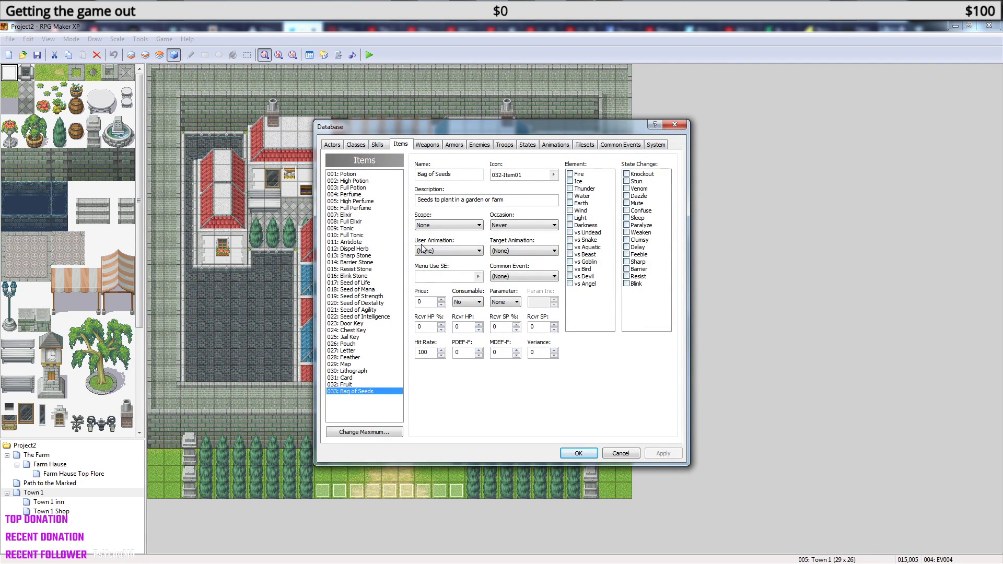
pyautogui.click(333, 146)
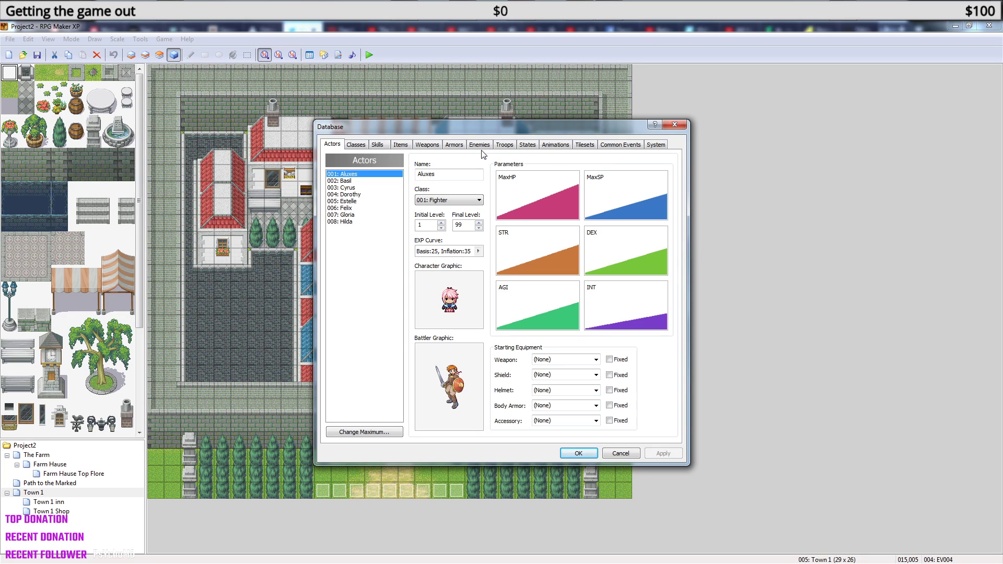
pyautogui.click(362, 147)
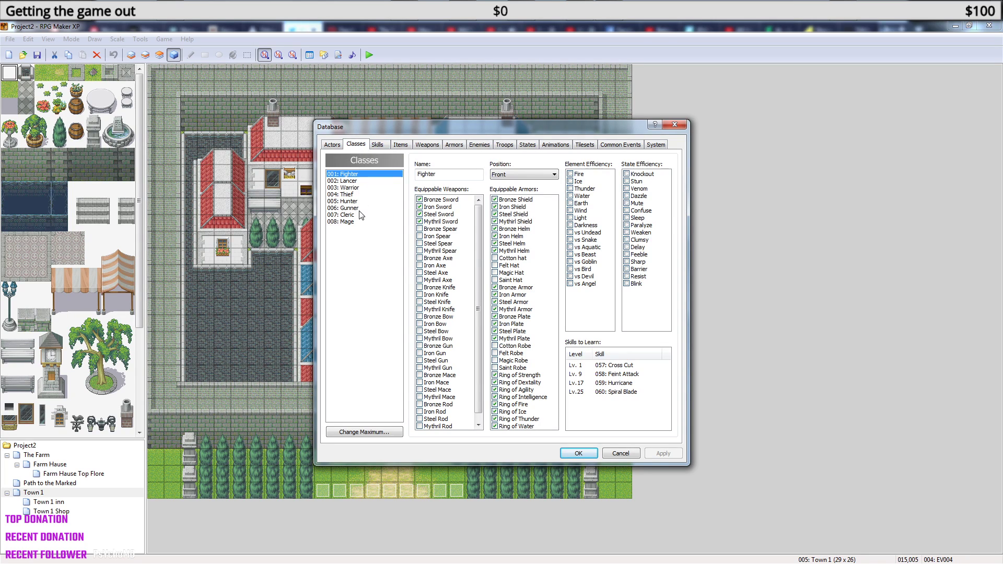
pyautogui.click(377, 145)
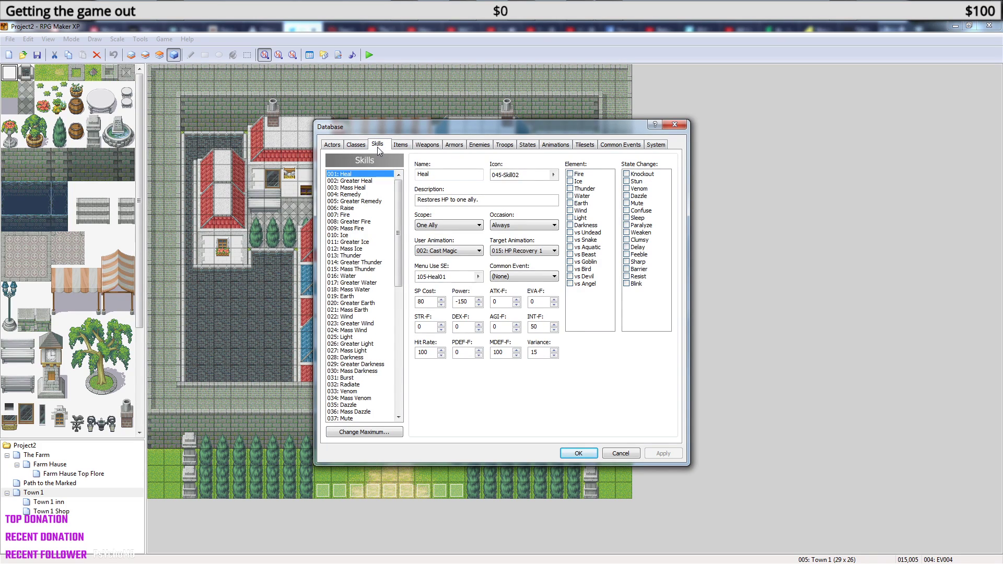
# Examine the initial party and the element names in the database's system settings.
pyautogui.click(656, 146)
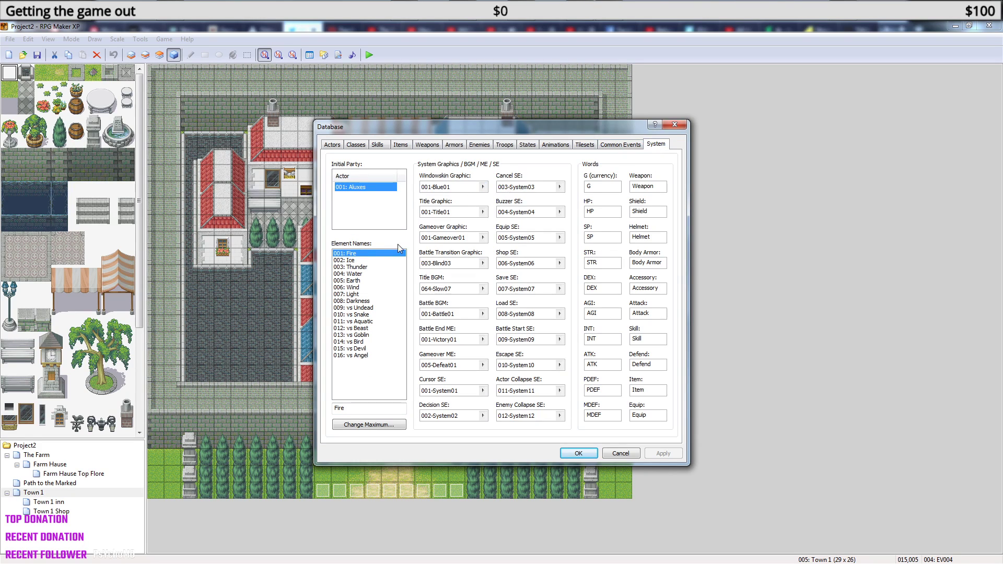
pyautogui.click(348, 261)
pyautogui.click(359, 255)
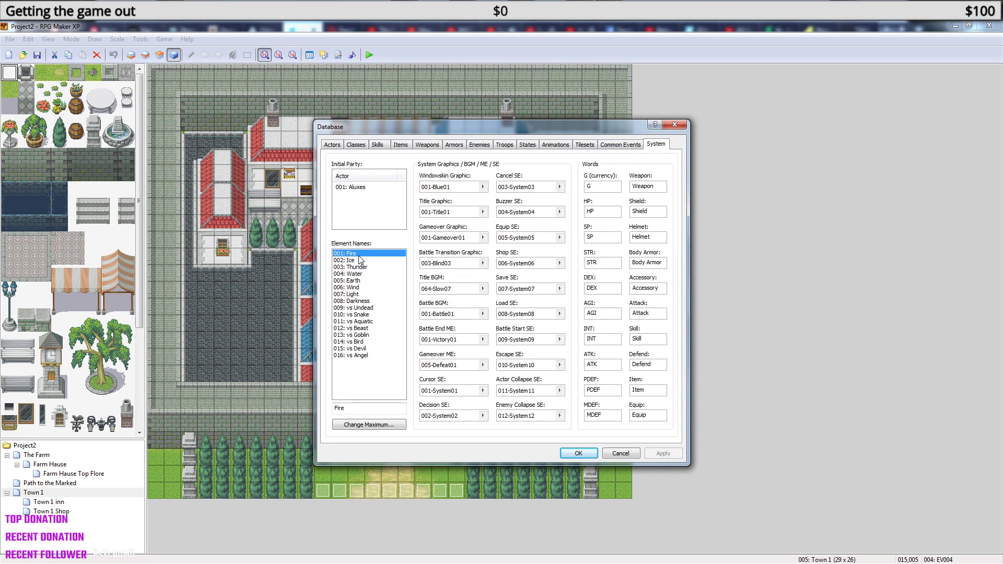
pyautogui.click(359, 267)
pyautogui.click(364, 187)
pyautogui.click(362, 205)
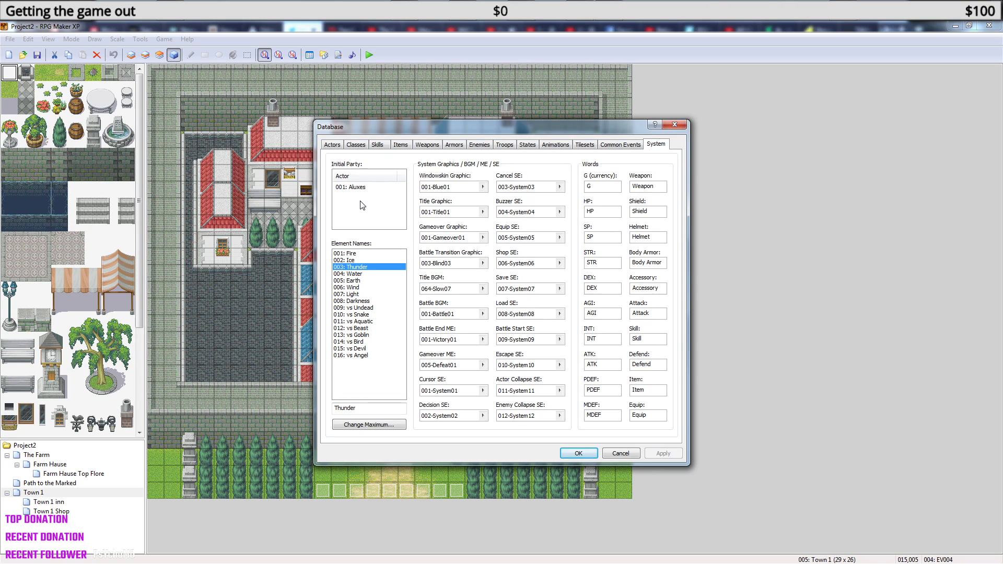
pyautogui.click(359, 254)
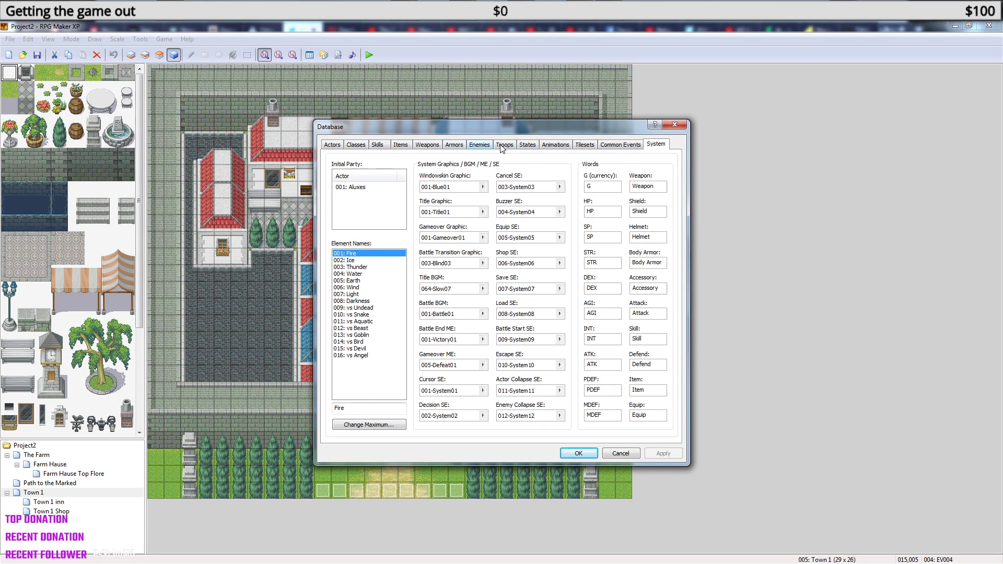
# Check the class options available for the actor Aluxes, keeping 001: Fighter.
pyautogui.click(332, 146)
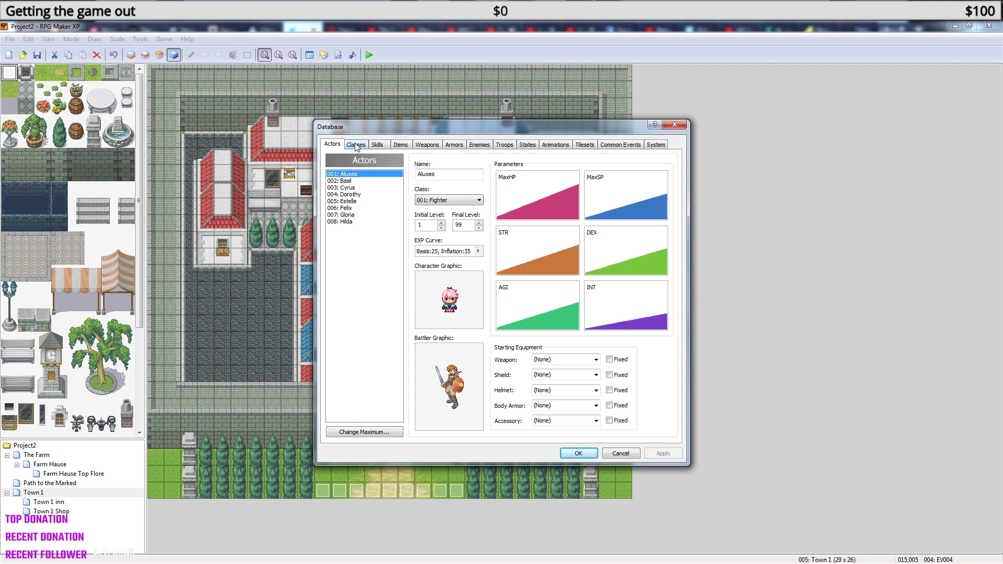
pyautogui.click(480, 201)
pyautogui.click(473, 209)
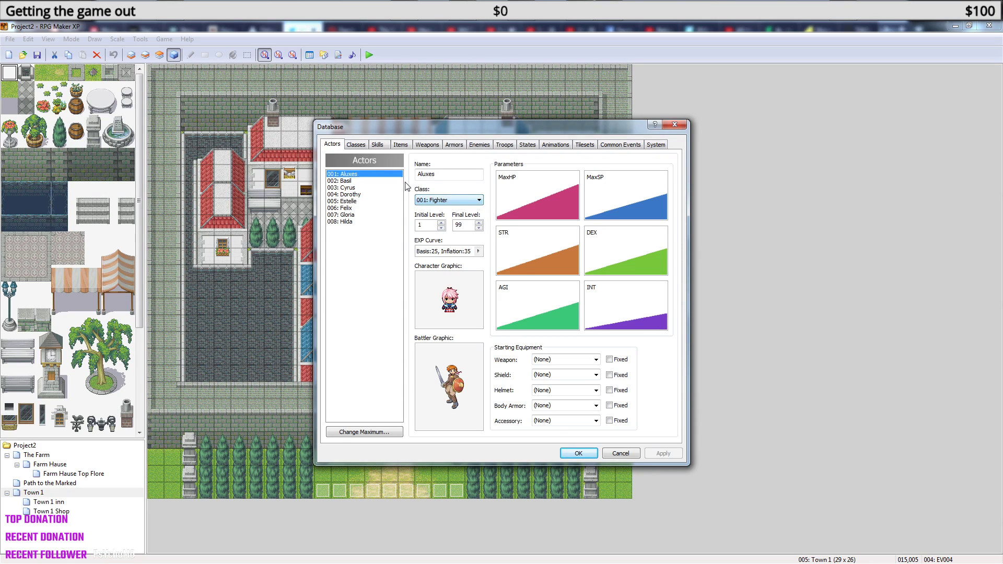
# Set the level at which the Fighter class learns 057: Cross Cut to 2.
pyautogui.click(360, 146)
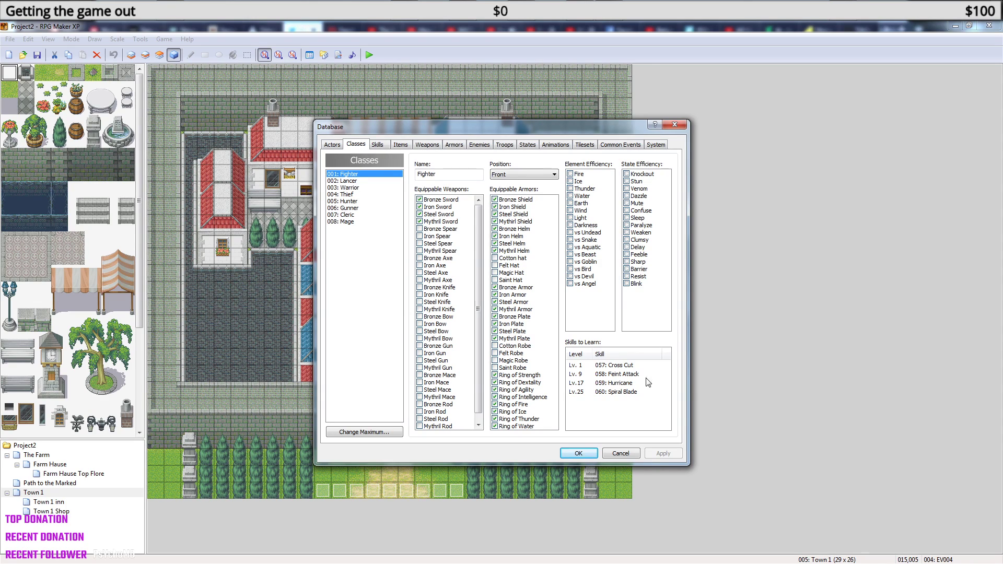
pyautogui.click(620, 374)
pyautogui.click(618, 367)
pyautogui.click(617, 408)
pyautogui.click(623, 366)
pyautogui.rightClick(624, 370)
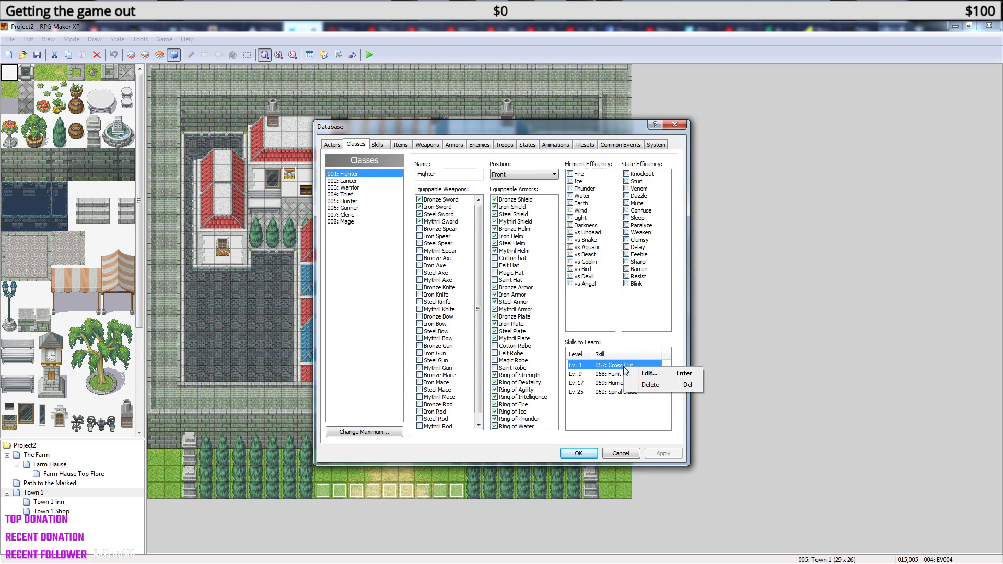
pyautogui.click(653, 374)
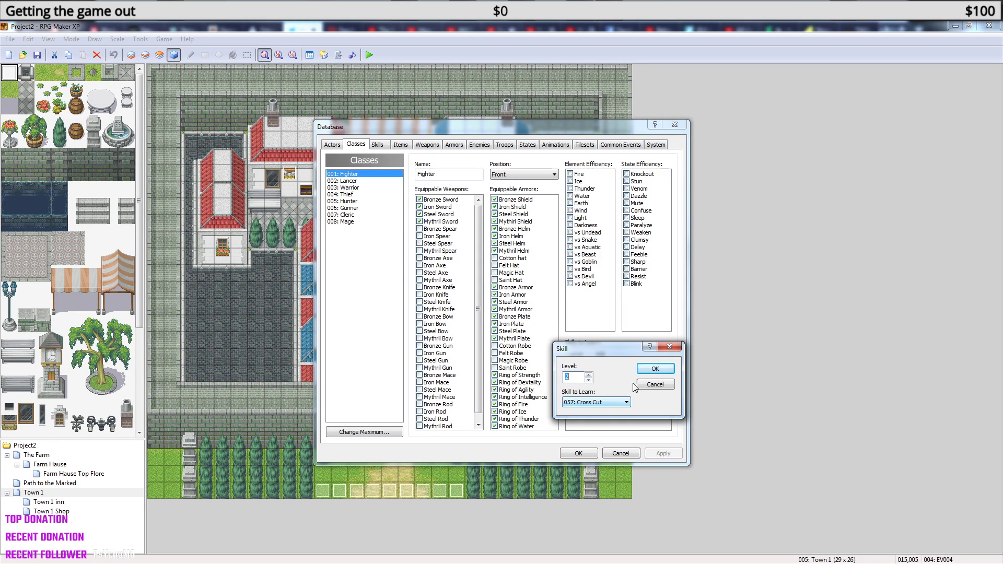
pyautogui.click(656, 368)
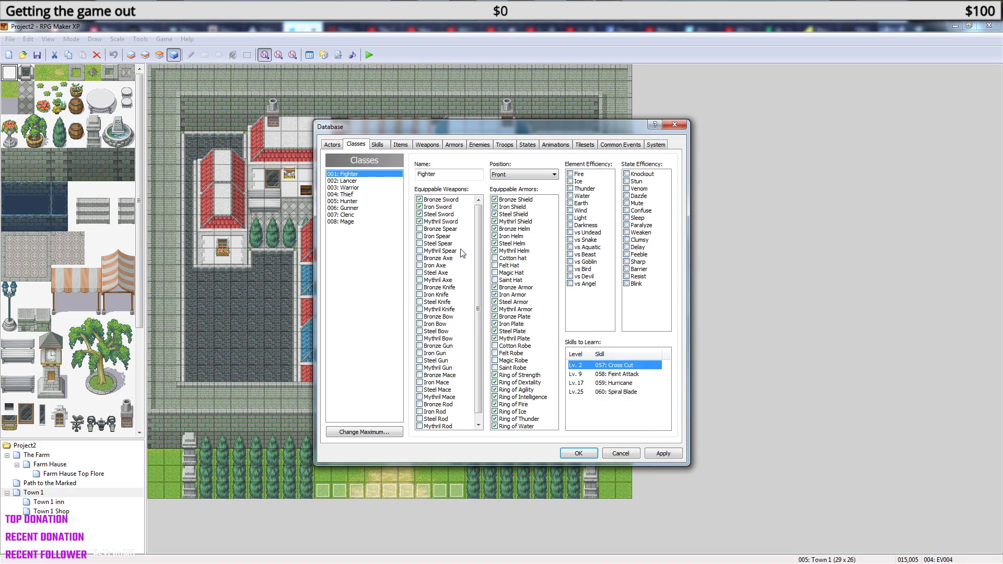
pyautogui.click(603, 409)
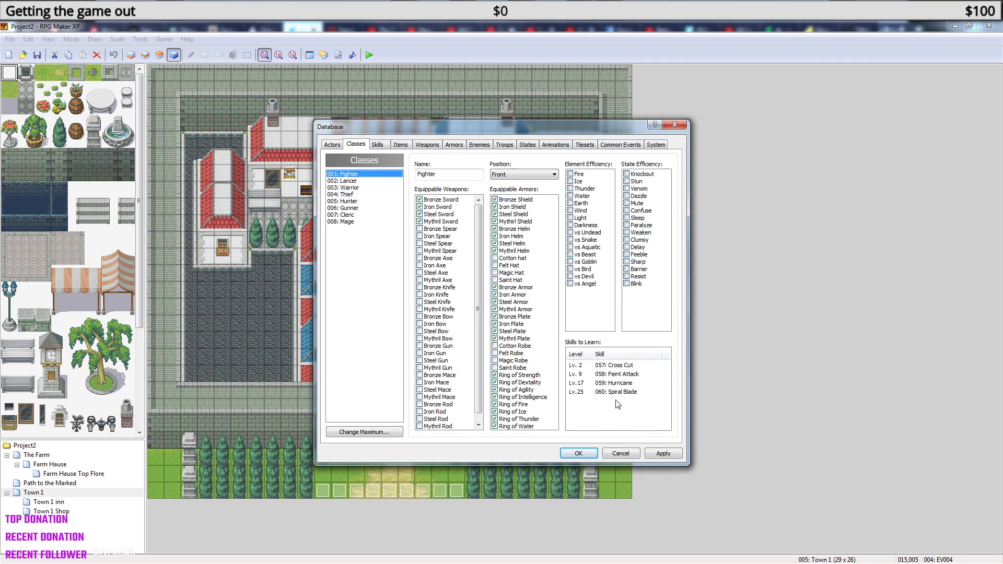
# Look through the skills list, return to the Fighter class and save the database changes.
pyautogui.click(377, 145)
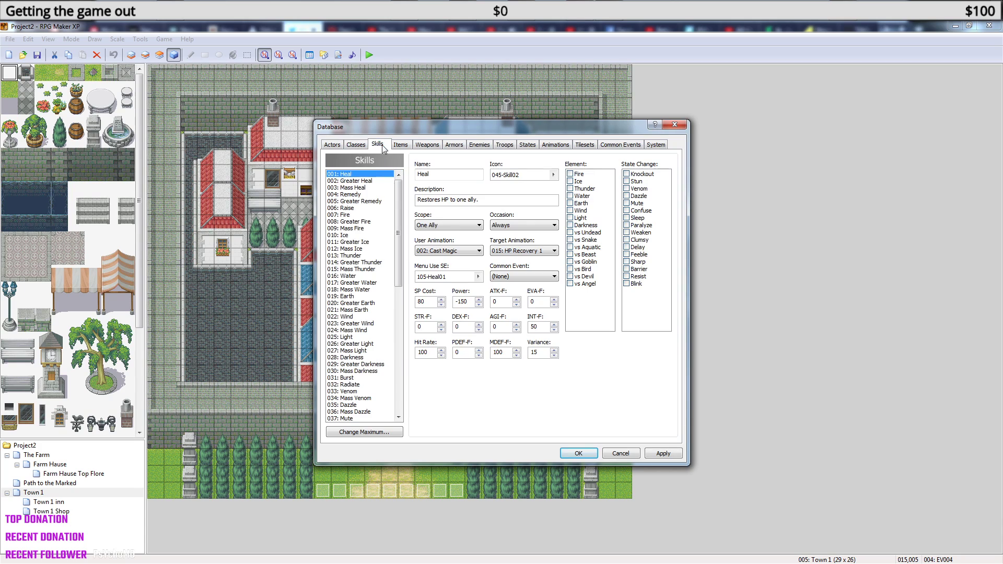
pyautogui.moveTo(399, 221)
pyautogui.mouseDown()
pyautogui.moveTo(400, 360)
pyautogui.moveTo(393, 205)
pyautogui.mouseUp()
pyautogui.click(350, 145)
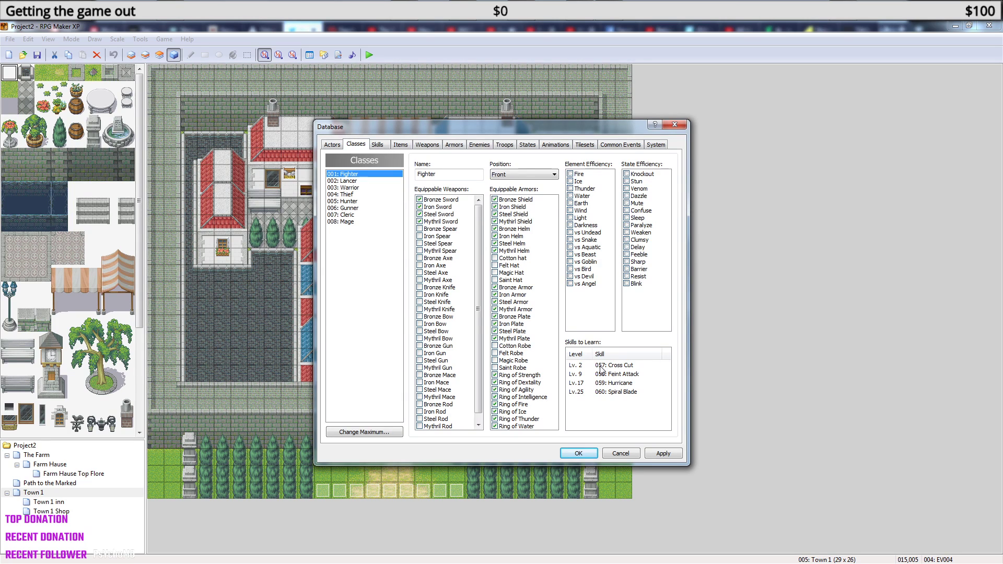
pyautogui.click(578, 454)
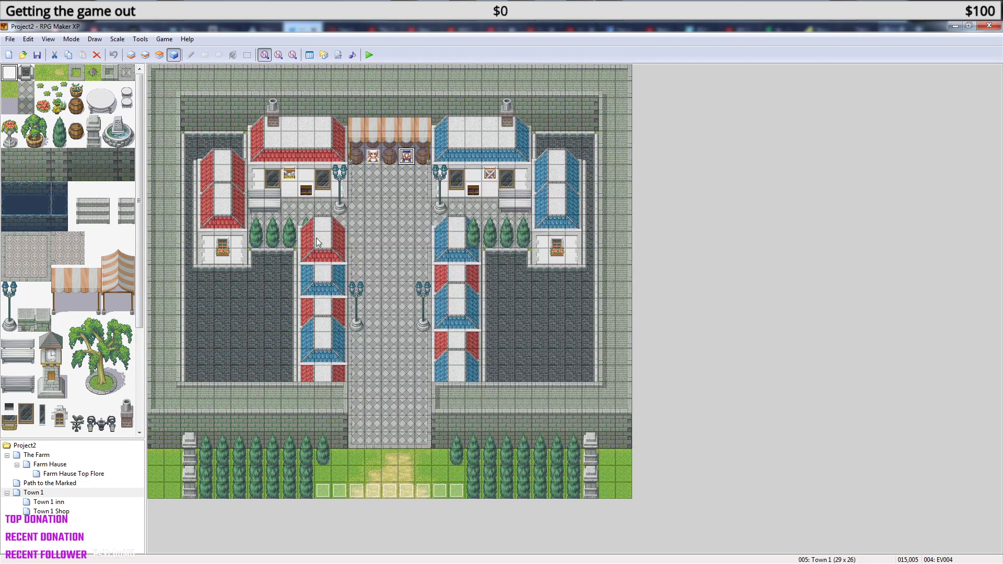
# Save the project and start a new game in a playtest.
pyautogui.click(368, 55)
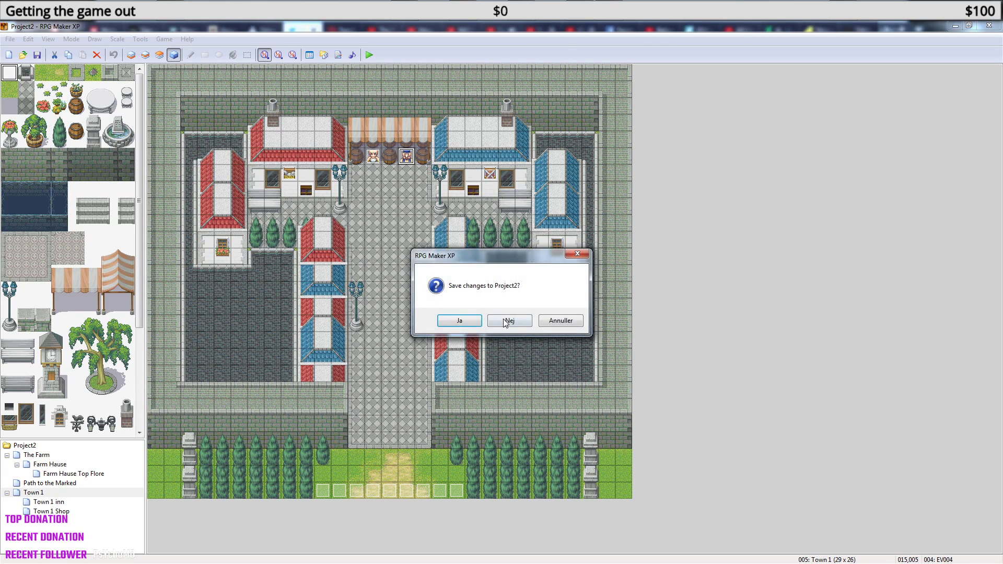
pyautogui.click(477, 324)
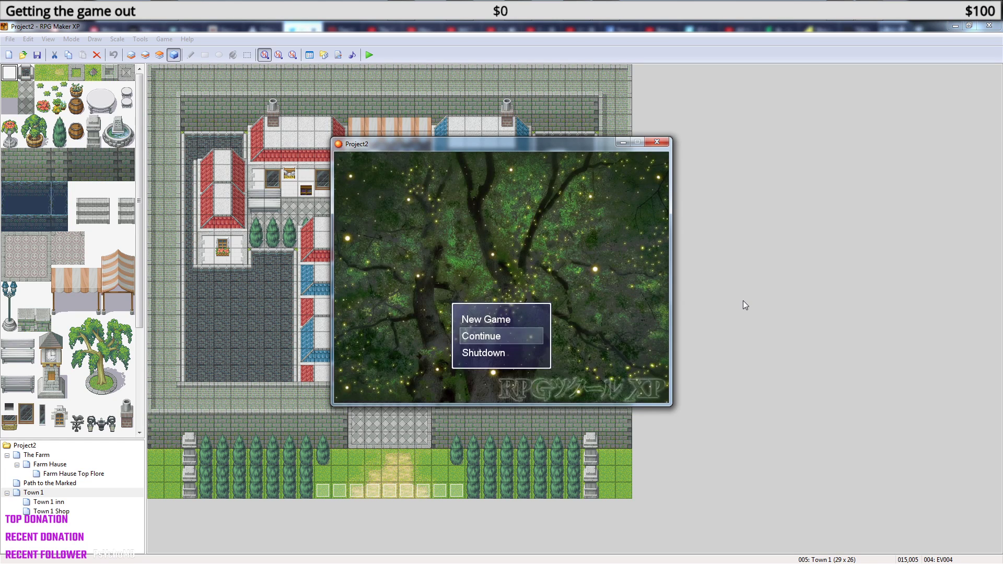
pyautogui.press('Up')
pyautogui.press('Return')
# Check Aluxes' skill list in the in-game menu.
pyautogui.press('Escape')
pyautogui.press('Down')
pyautogui.press('Return')
pyautogui.press('Return')
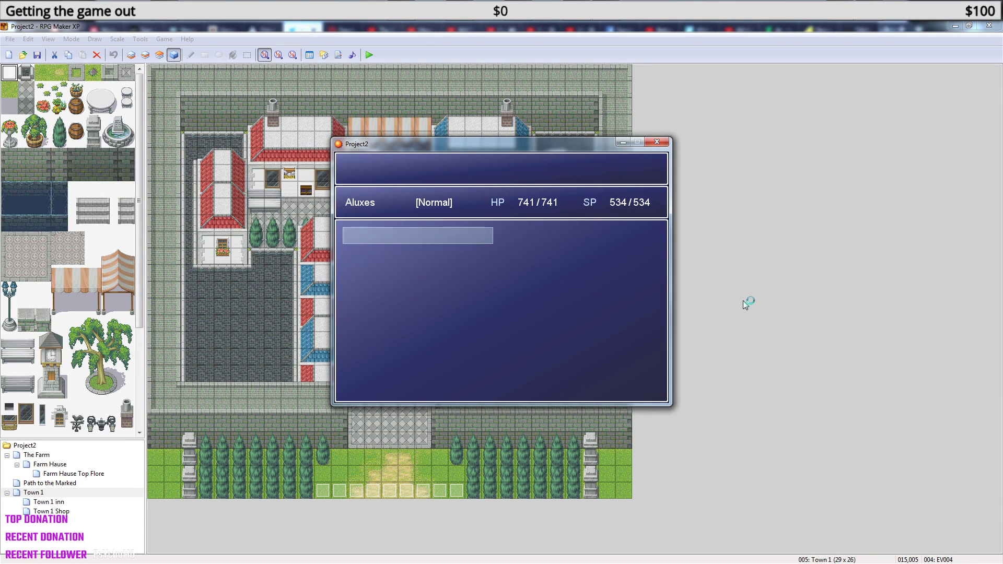
pyautogui.press('Escape')
# Examine Aluxes' weapon, shield, helmet, body armor and accessory slots on the in-game Equip screen.
pyautogui.press('Down')
pyautogui.press('Return')
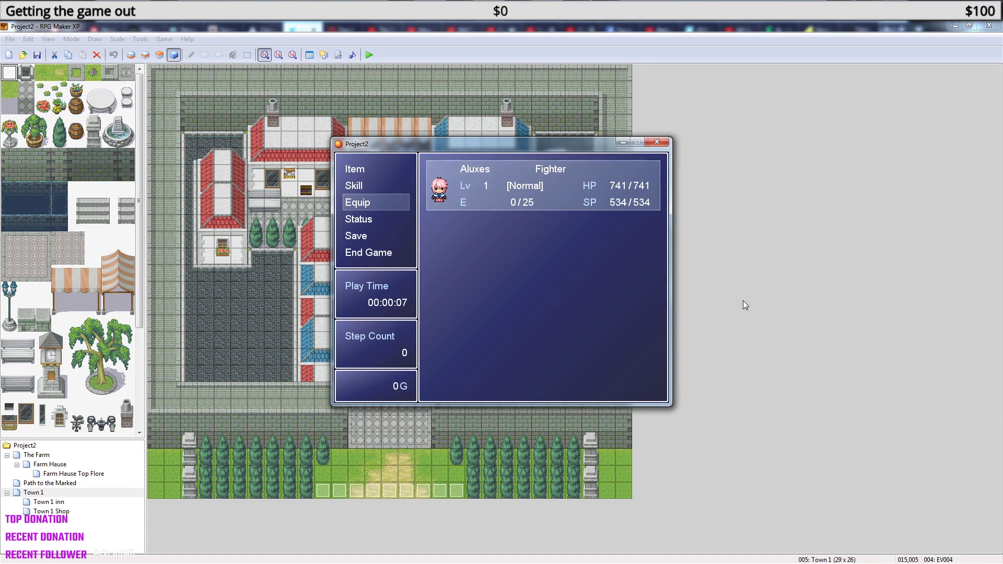
pyautogui.press('Return')
pyautogui.press('Down')
pyautogui.press('Down')
pyautogui.press('Down')
pyautogui.press('Down')
pyautogui.press('Up')
pyautogui.press('Up')
pyautogui.press('Up')
pyautogui.press('Up')
pyautogui.press('Return')
pyautogui.press('Escape')
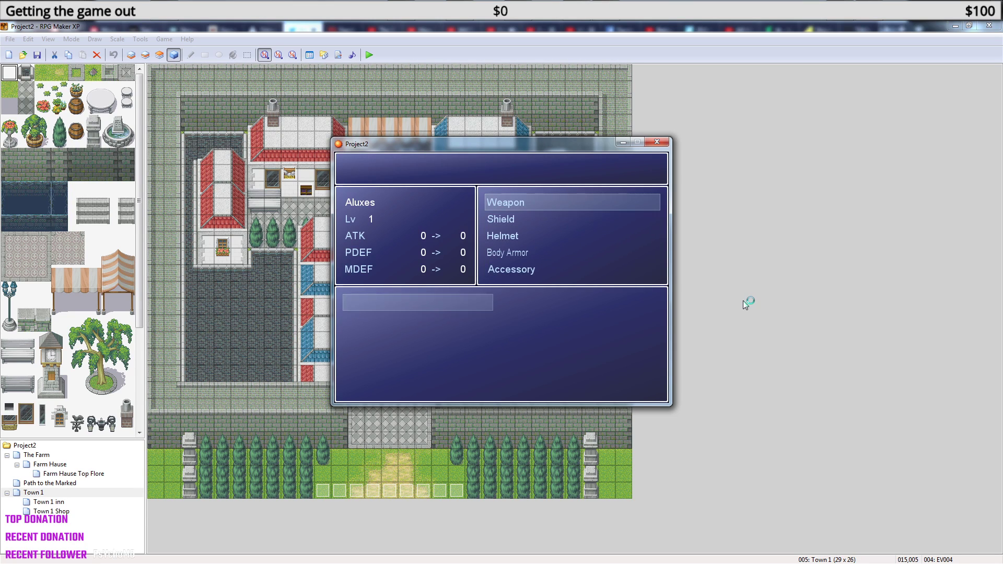
pyautogui.press('Down')
pyautogui.press('Down')
pyautogui.press('Down')
pyautogui.press('Down')
pyautogui.press('Escape')
# Check Aluxes' stats on the in-game Status screen and close the game menu.
pyautogui.press('Down')
pyautogui.press('Return')
pyautogui.press('Return')
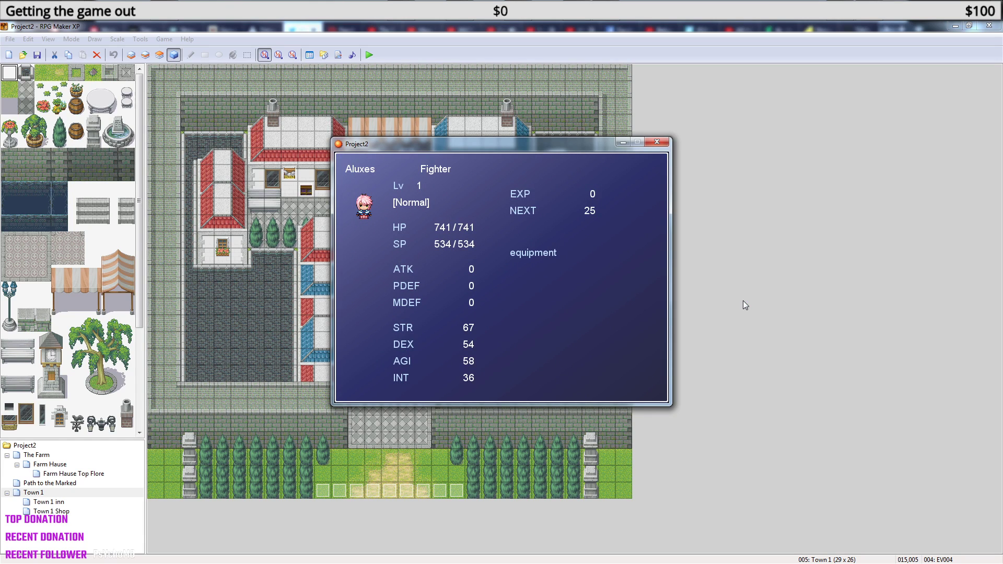
pyautogui.press('Escape')
pyautogui.press('Escape')
# Walk the character across the house, reopen the game menu and check the Save screen without saving.
pyautogui.press('Down')
pyautogui.press('Left')
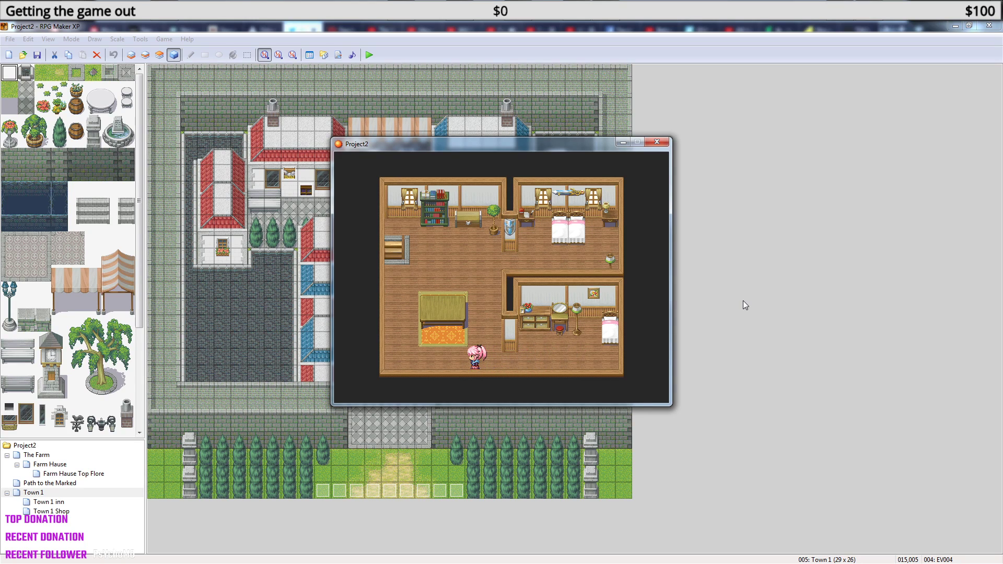
pyautogui.press('Escape')
pyautogui.press('Down')
pyautogui.press('Down')
pyautogui.press('Down')
pyautogui.press('Down')
pyautogui.press('Down')
pyautogui.press('Up')
pyautogui.press('Return')
pyautogui.press('Escape')
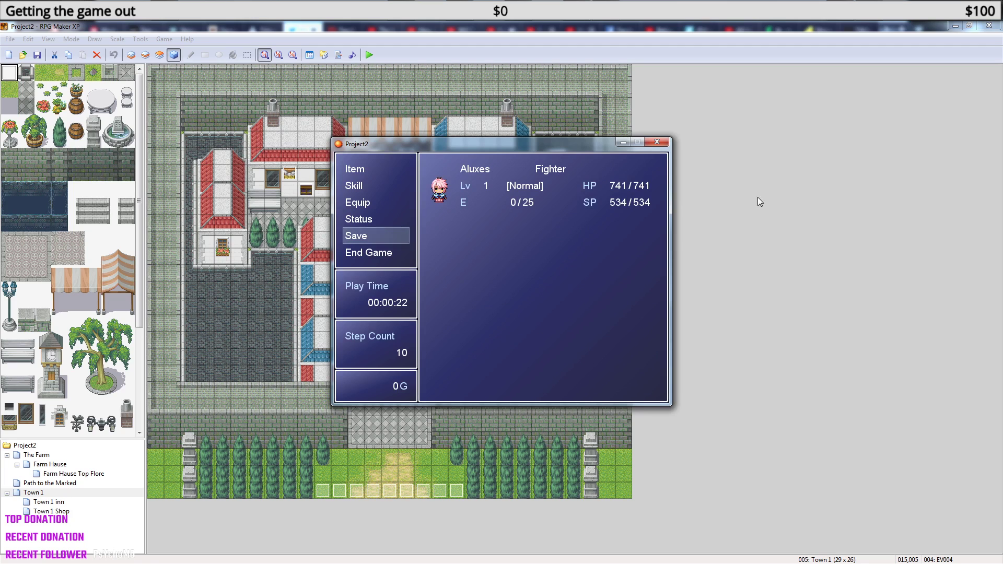
# Close the playtest and open the seed vendor's event on the Town 1 map for editing.
pyautogui.click(657, 142)
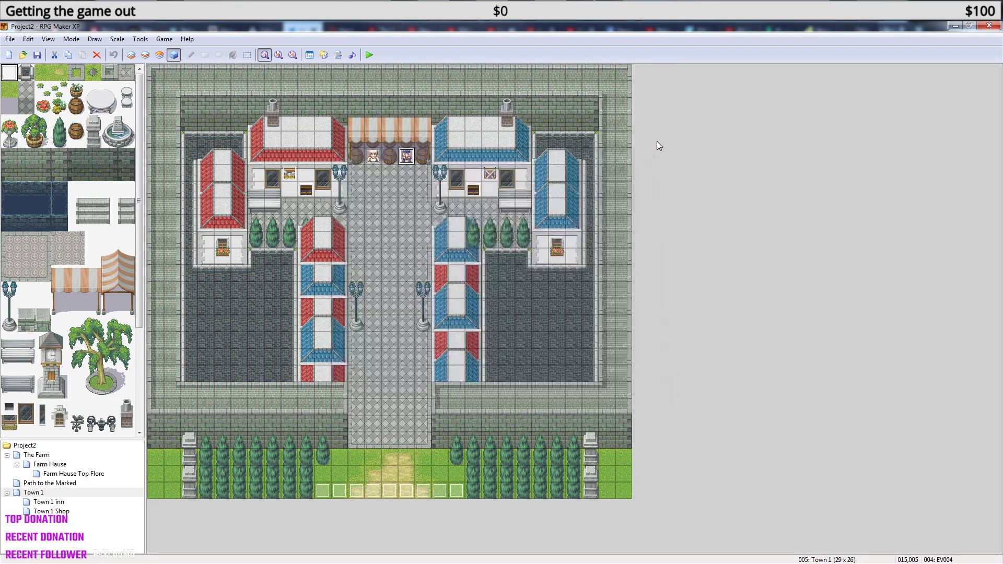
pyautogui.doubleClick(406, 156)
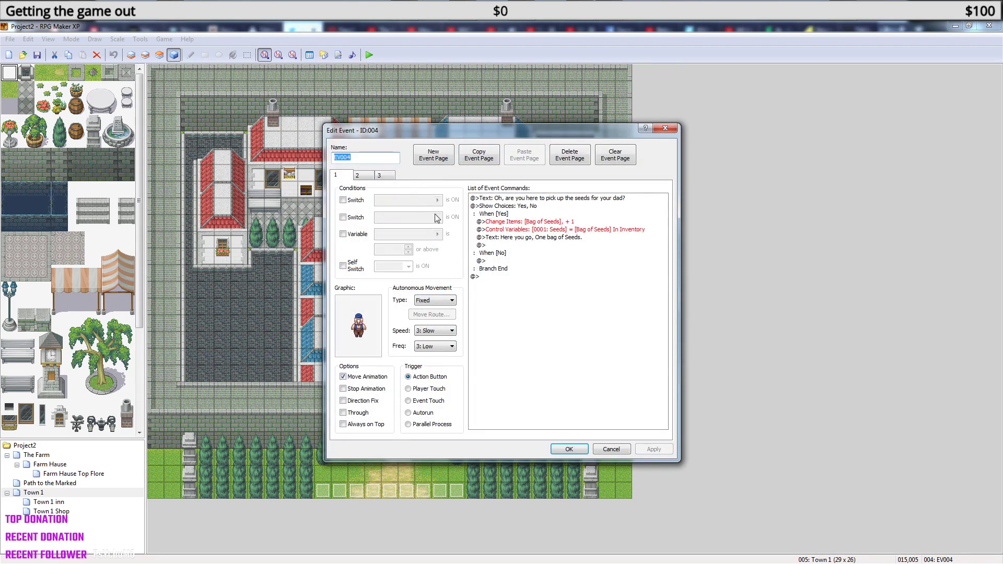
pyautogui.rightClick(527, 221)
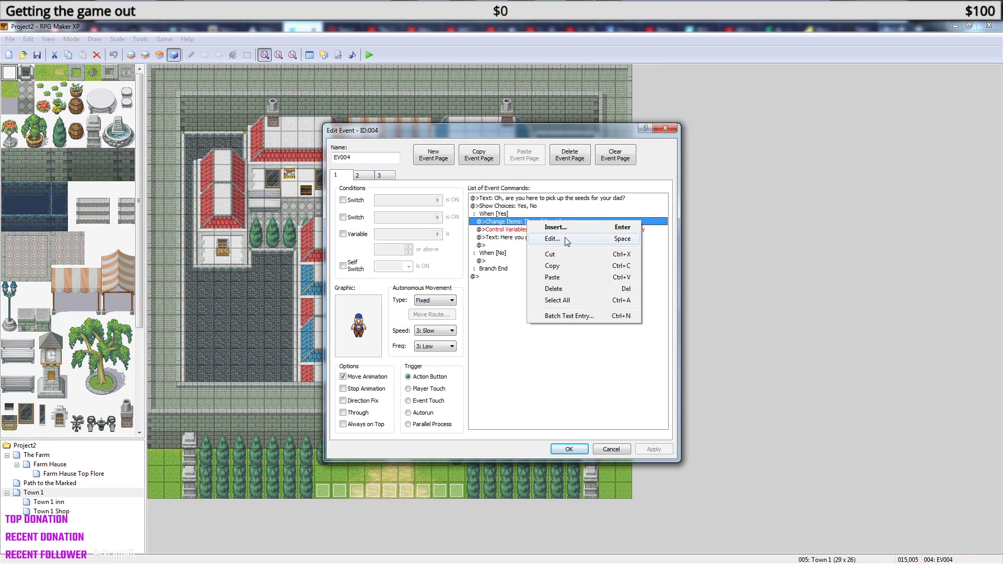
pyautogui.click(553, 239)
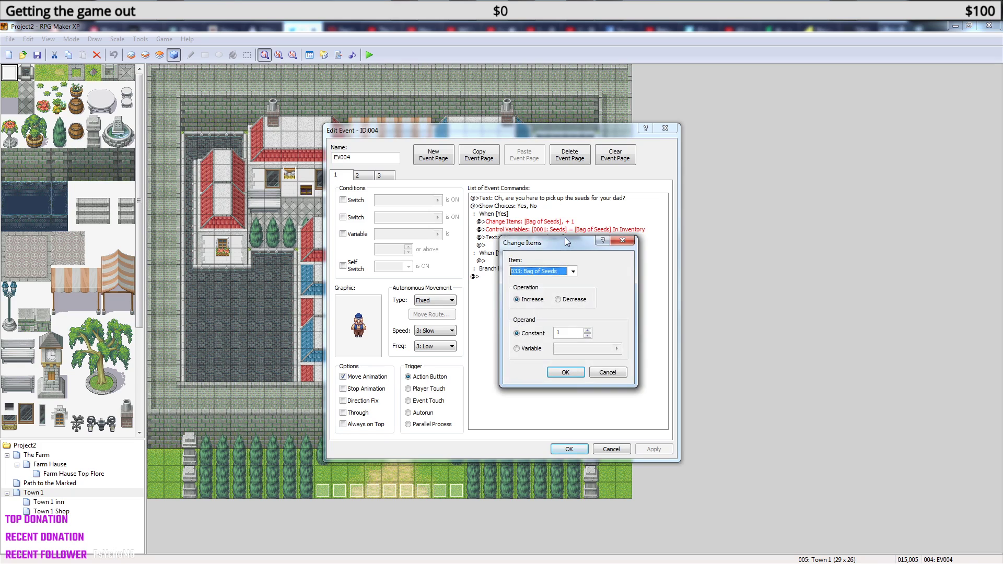
pyautogui.click(610, 241)
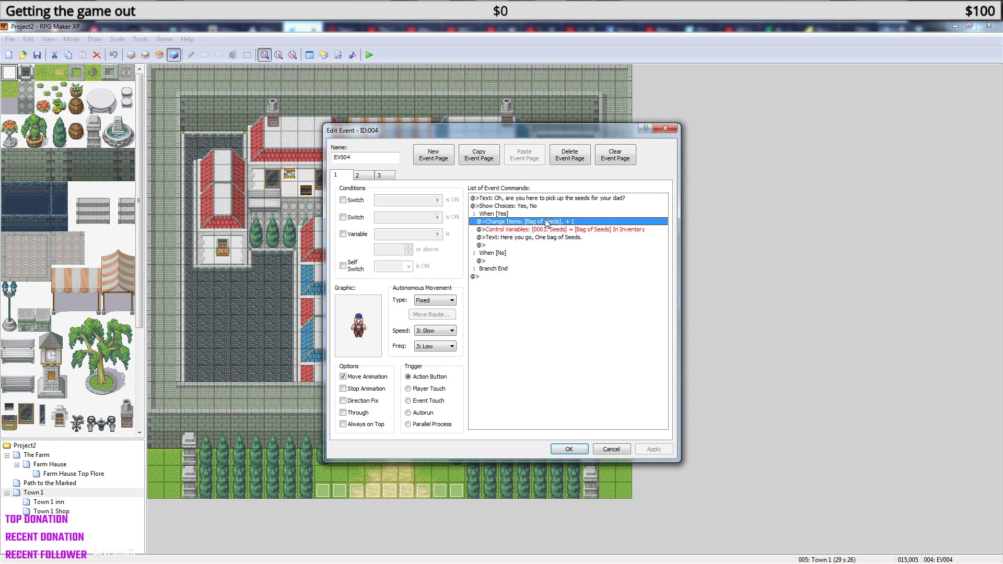
# Insert a Change Gold command that decreases gold by 100 before the Bag of Seeds item change in the Yes branch.
pyautogui.rightClick(595, 221)
pyautogui.click(603, 229)
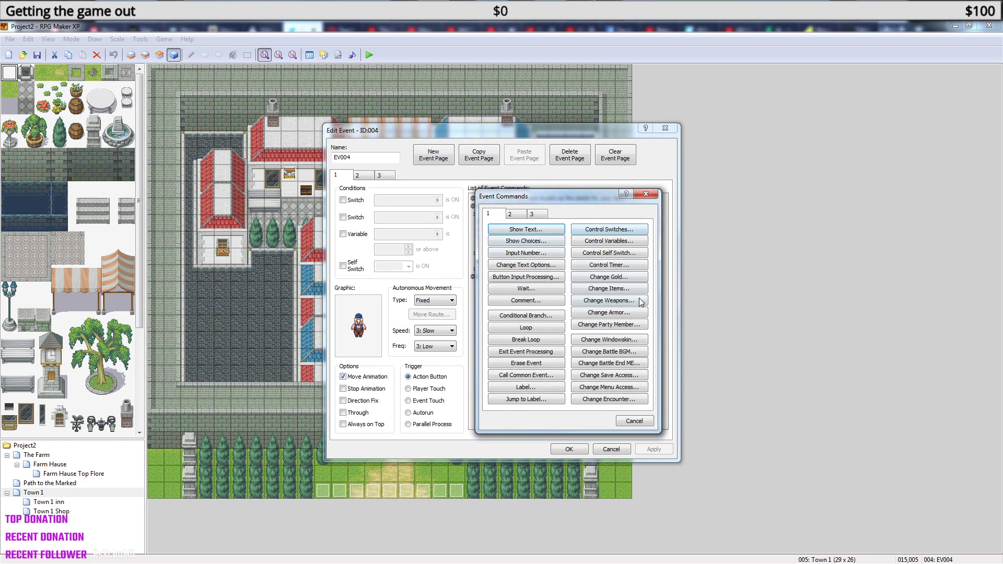
pyautogui.click(629, 278)
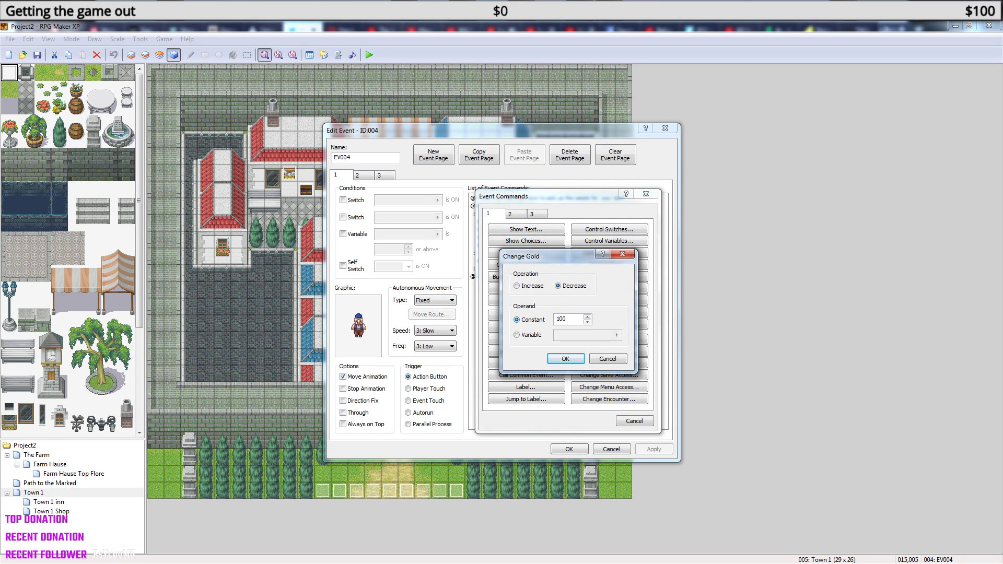
pyautogui.click(565, 358)
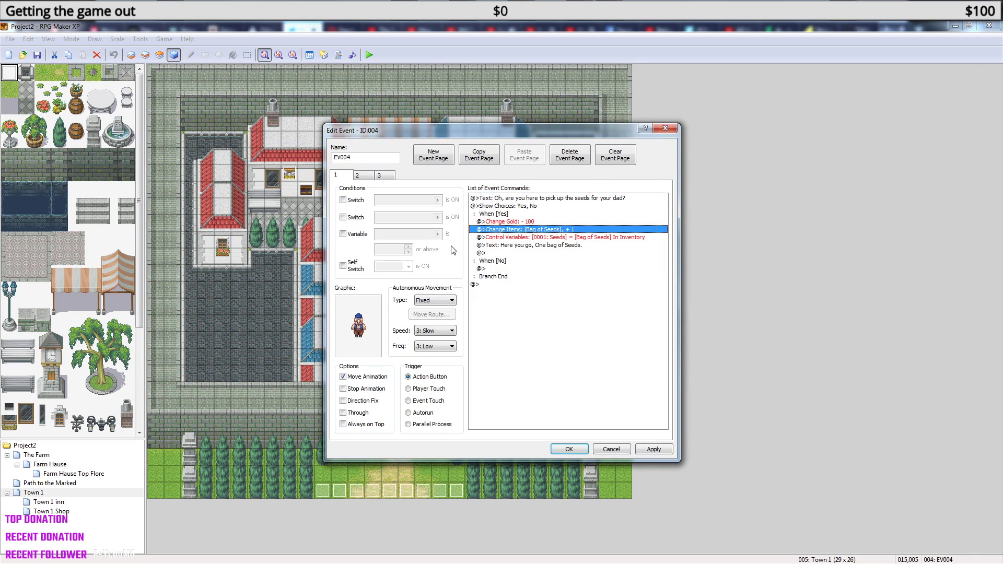
# Begin adding a Play SE command before the Bag of Seeds item change in the vendor's Yes branch.
pyautogui.rightClick(529, 233)
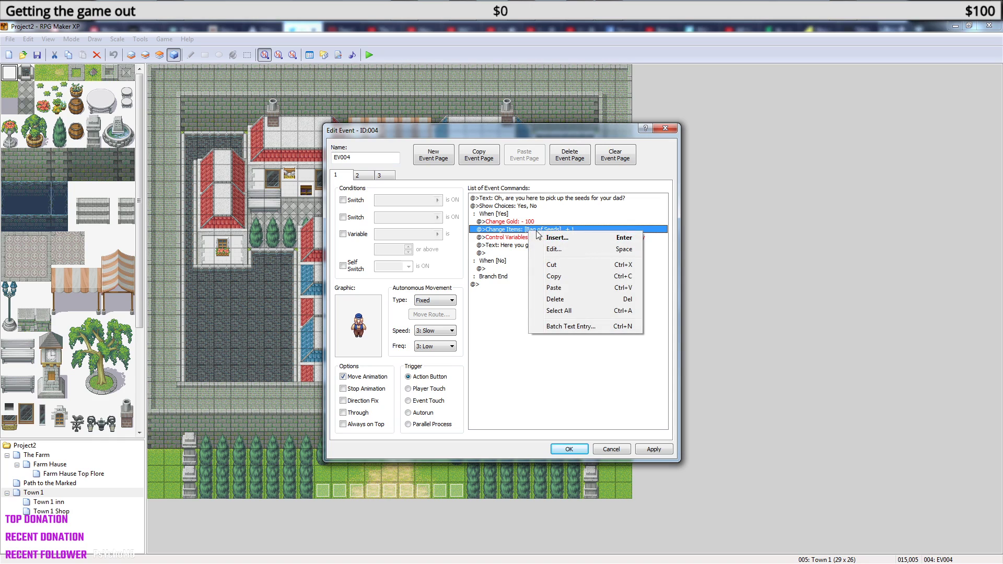
pyautogui.click(561, 240)
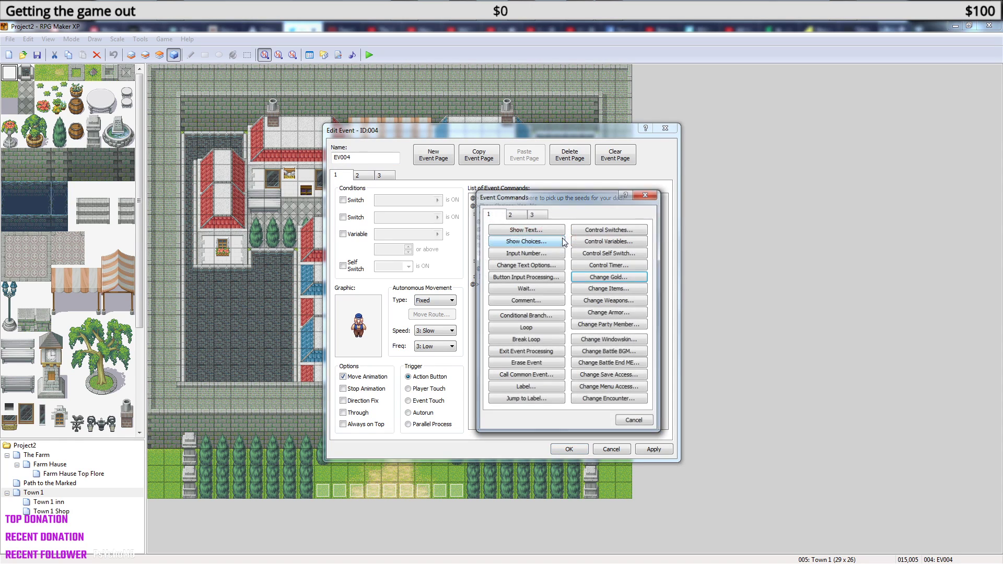
pyautogui.click(517, 214)
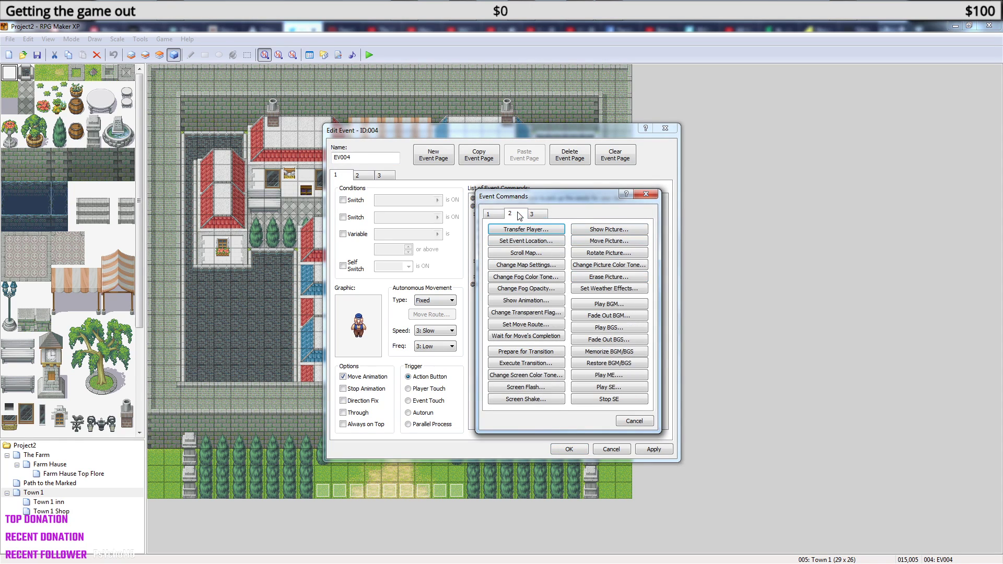
pyautogui.click(611, 389)
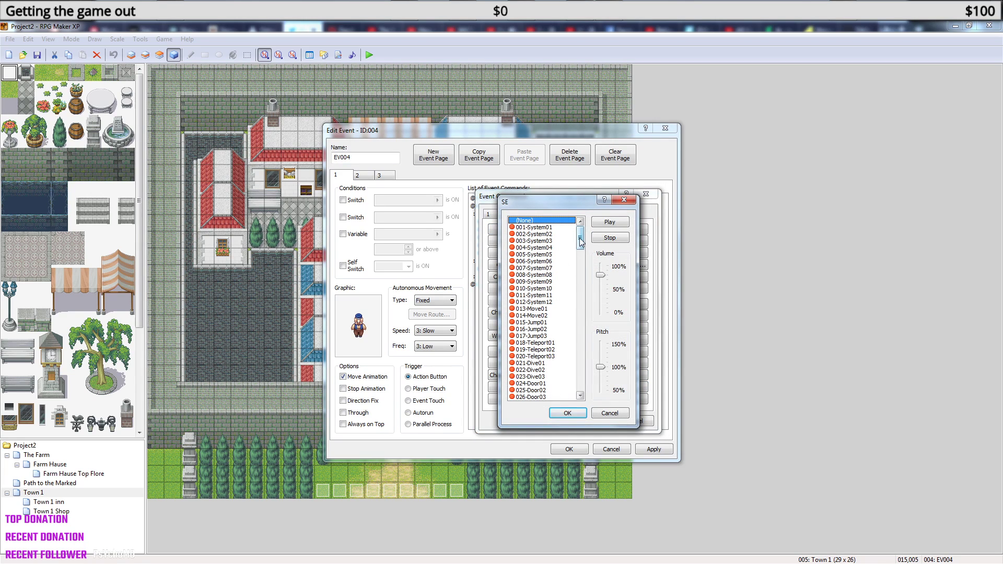
pyautogui.moveTo(579, 240)
pyautogui.mouseDown()
pyautogui.moveTo(580, 250)
pyautogui.moveTo(582, 234)
pyautogui.mouseUp()
# Preview the sound effects 001-System01 through 005-System05.
pyautogui.click(544, 228)
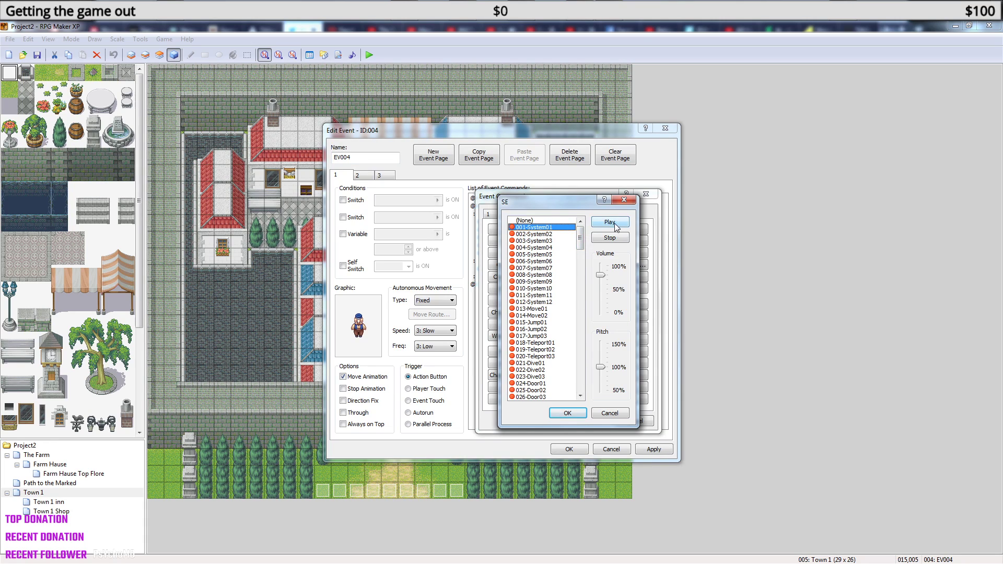
pyautogui.click(617, 227)
pyautogui.click(556, 234)
pyautogui.click(598, 225)
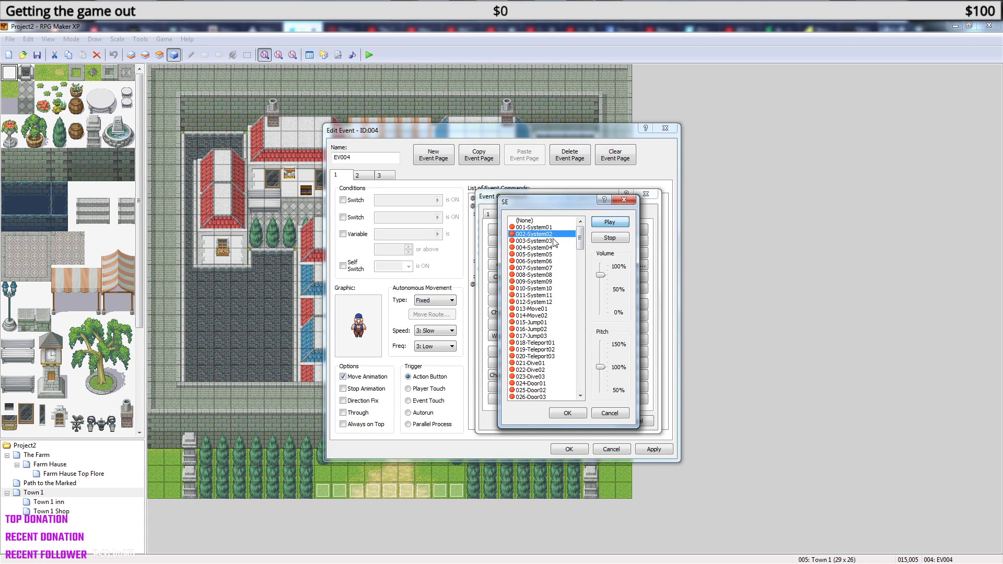
pyautogui.click(555, 241)
pyautogui.click(598, 225)
pyautogui.click(542, 247)
pyautogui.click(609, 225)
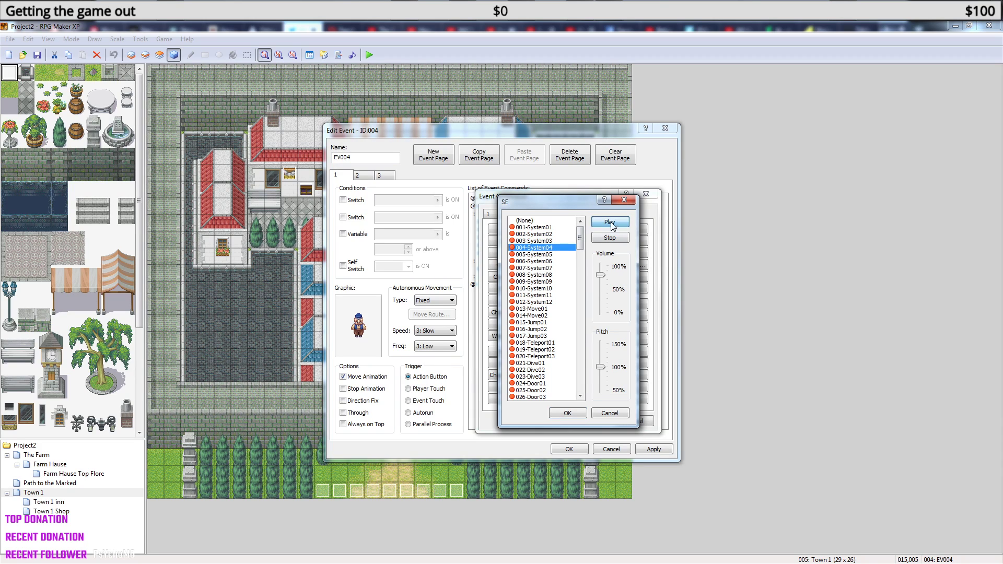
pyautogui.click(552, 255)
pyautogui.click(606, 225)
# Preview 006-System06, insert it as the purchase sound effect and confirm the vendor's event.
pyautogui.click(552, 261)
pyautogui.click(602, 227)
pyautogui.click(559, 413)
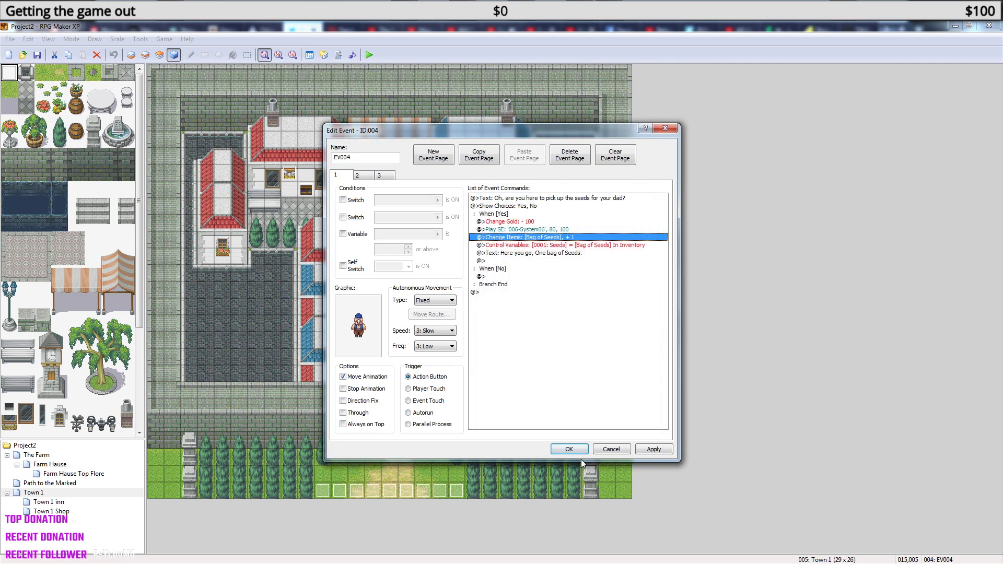
pyautogui.click(568, 449)
# Launch a playtest, save the changes to Project2 and start the game from the title screen.
pyautogui.click(372, 56)
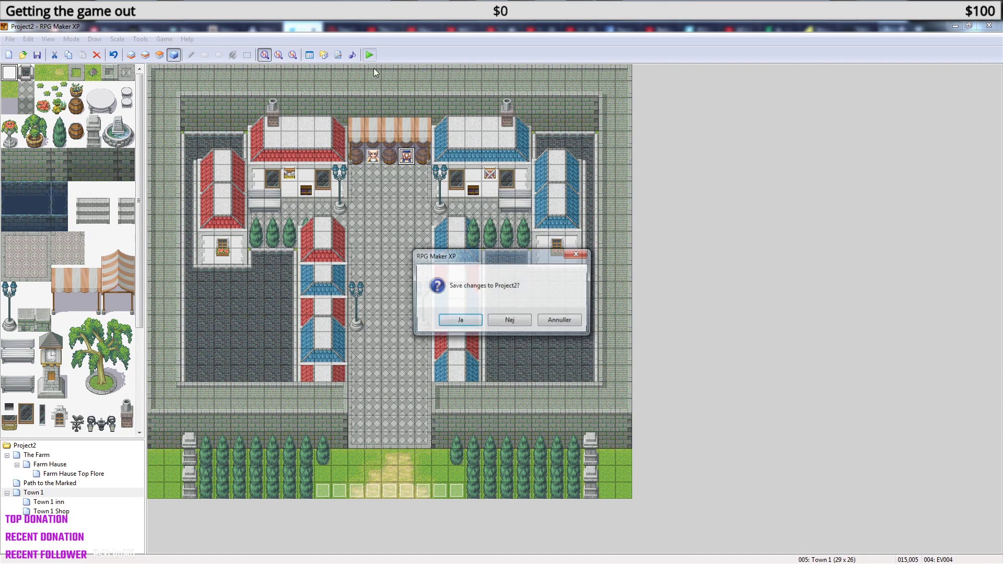
pyautogui.click(468, 320)
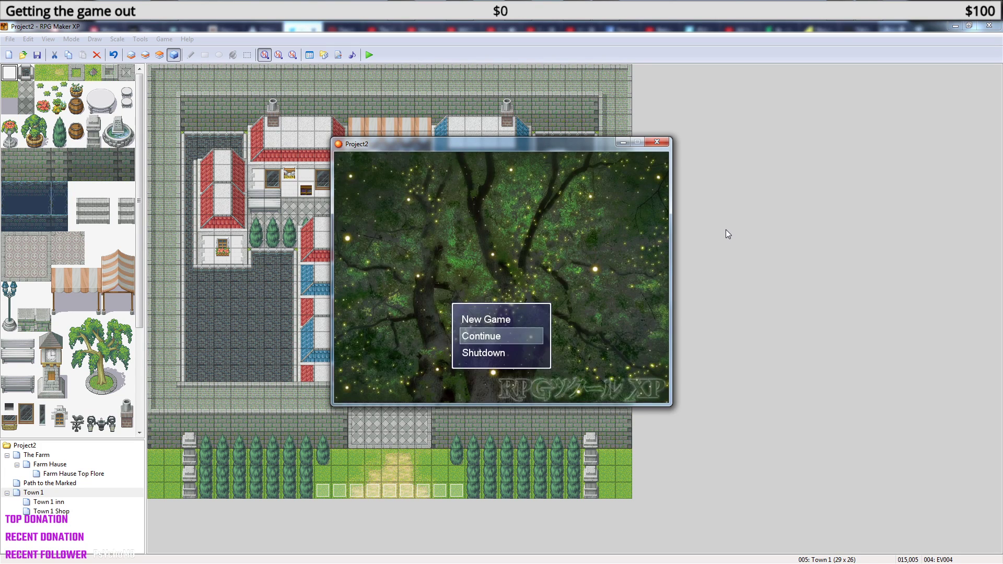
pyautogui.press('Return')
# Walk the character across the upper floor and down the stairs to the farmhouse's ground floor.
pyautogui.press('Down')
pyautogui.press('Left')
pyautogui.press('Up')
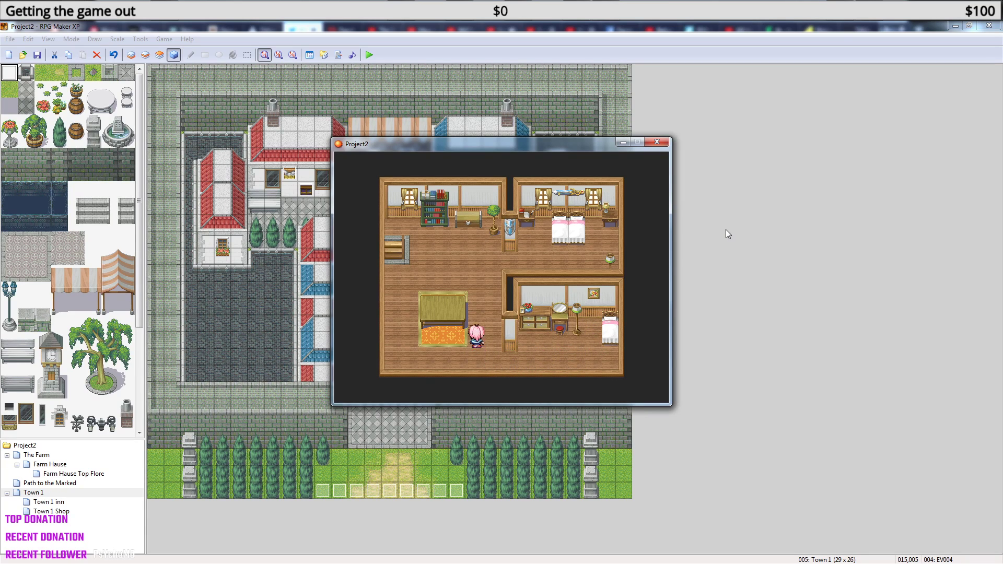
pyautogui.press('Left')
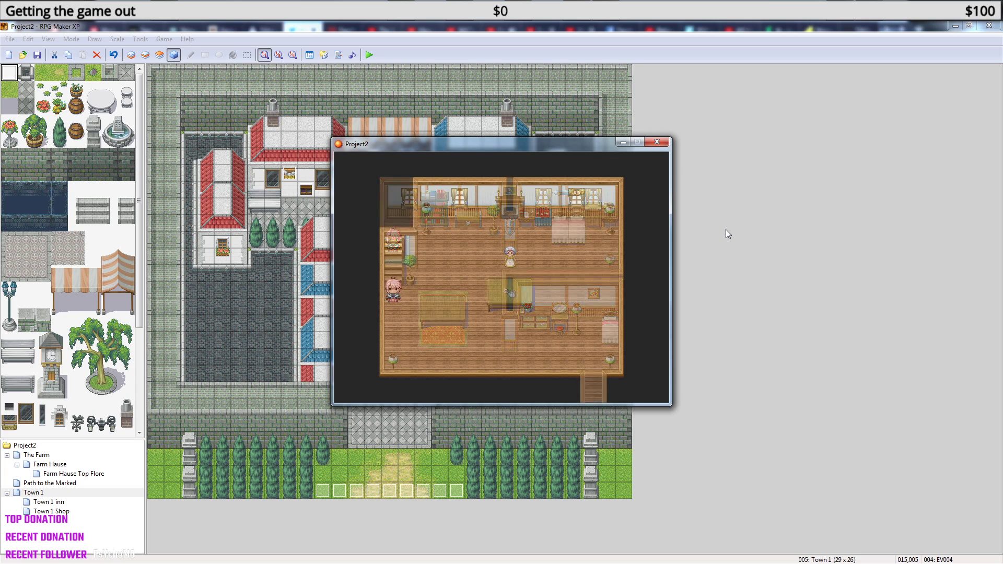
# Walk the character across the ground floor and out through the farmhouse exit.
pyautogui.press('Down')
pyautogui.press('Right')
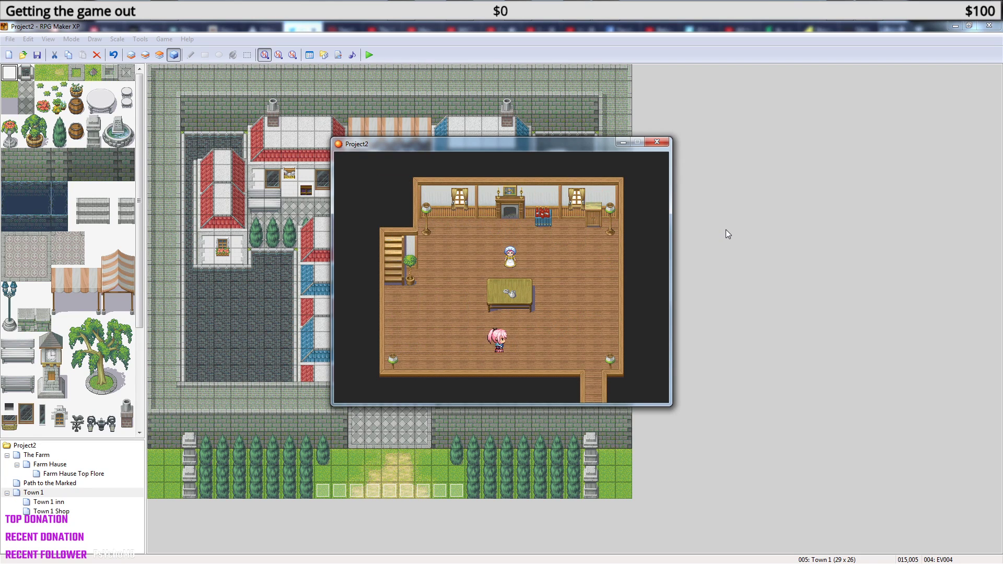
pyautogui.press('Right')
pyautogui.press('Up')
pyautogui.press('Down')
pyautogui.press('Right')
pyautogui.press('Down')
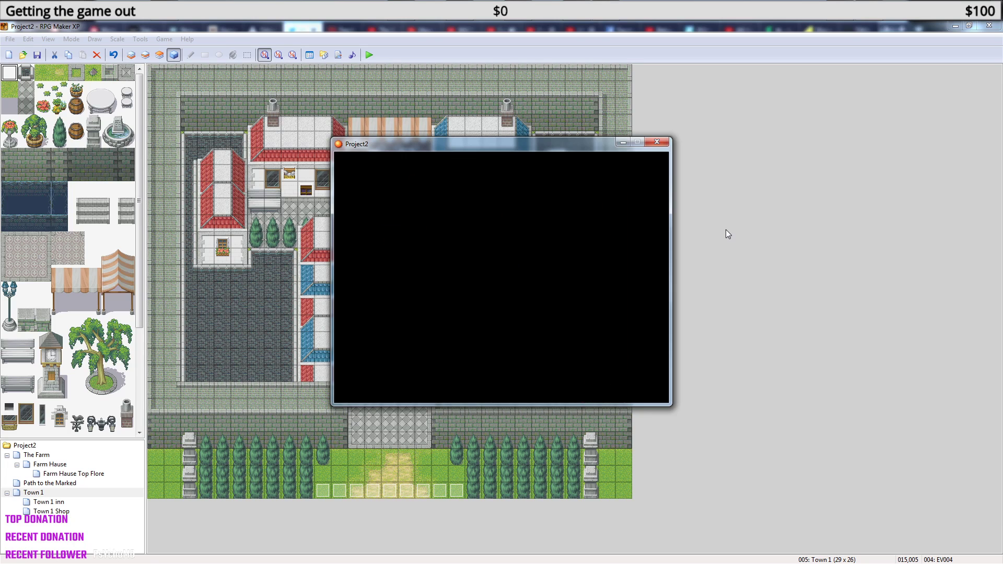
# Re-enter the farmhouse, walk around near the table and go back out to the farm.
pyautogui.press('Up')
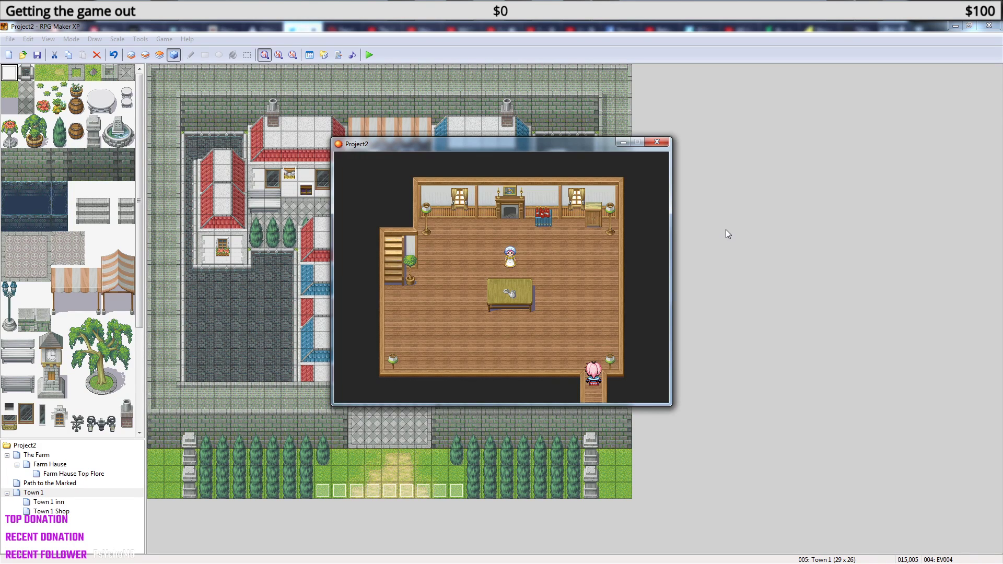
pyautogui.press('Up')
pyautogui.press('Left')
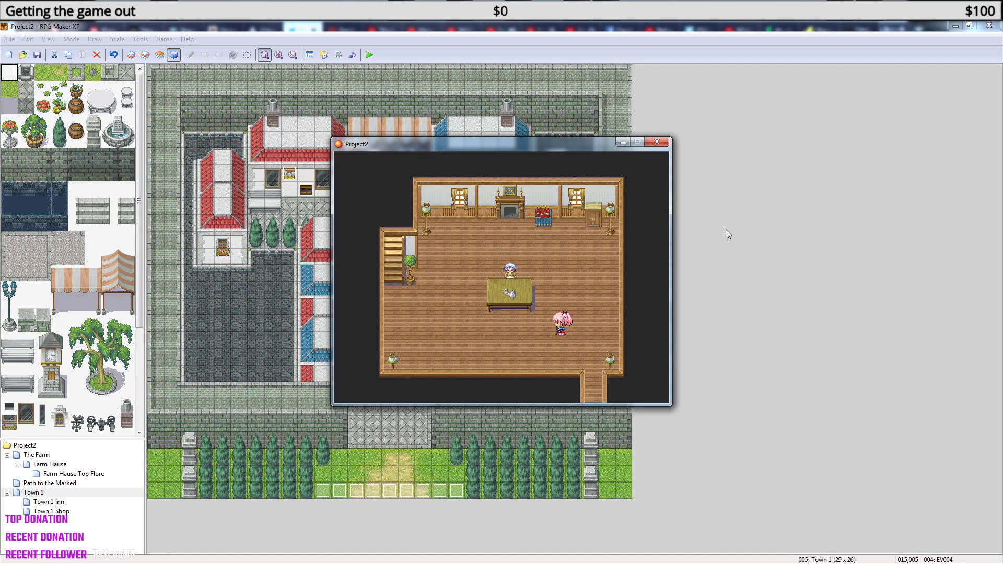
pyautogui.press('Left')
pyautogui.press('Up')
pyautogui.press('Right')
pyautogui.press('Right')
pyautogui.press('Down')
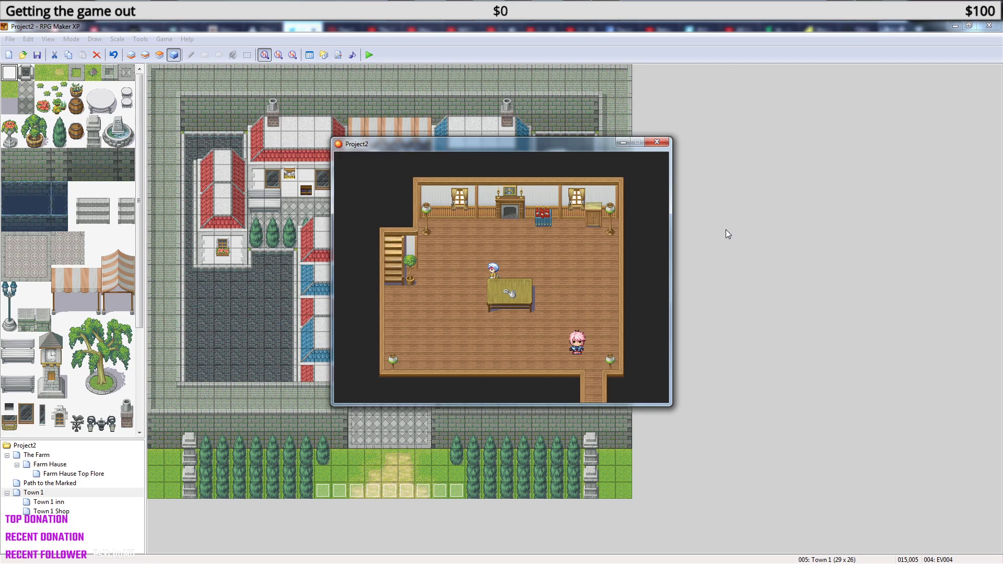
pyautogui.press('Right')
pyautogui.press('Down')
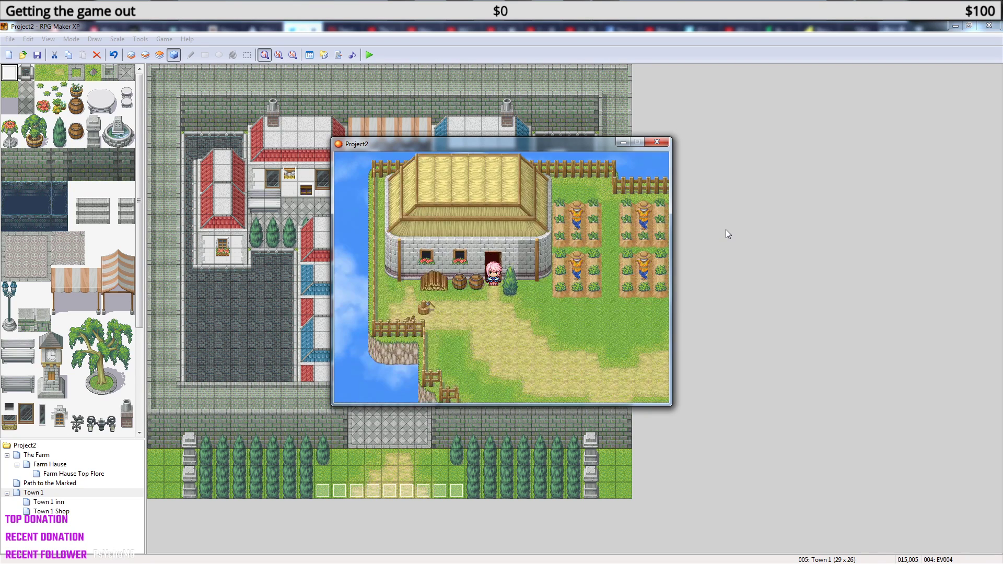
# Walk the character down the path, up between the crop plots and along the back of the farmhouse.
pyautogui.press('Down')
pyautogui.press('Right')
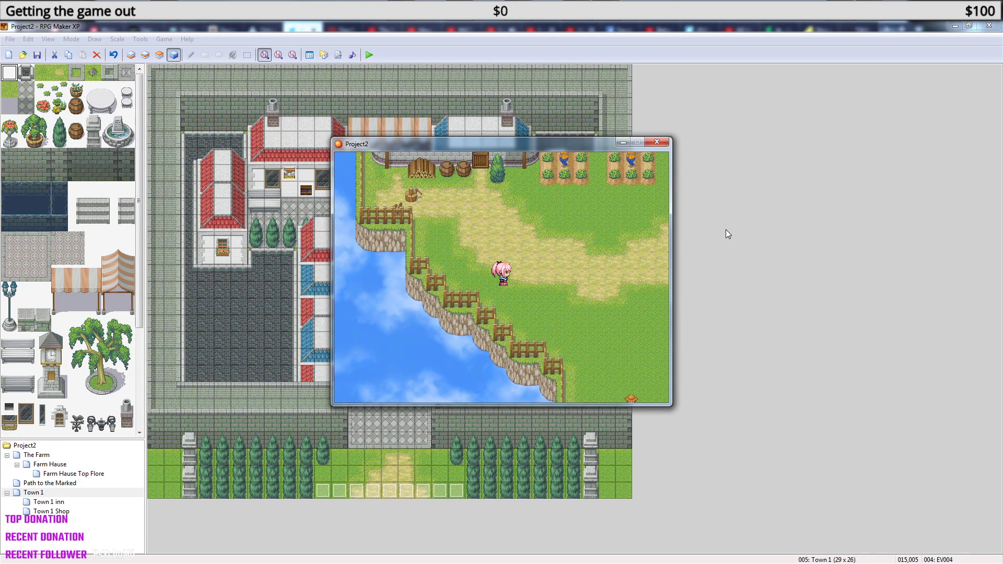
pyautogui.press('Up')
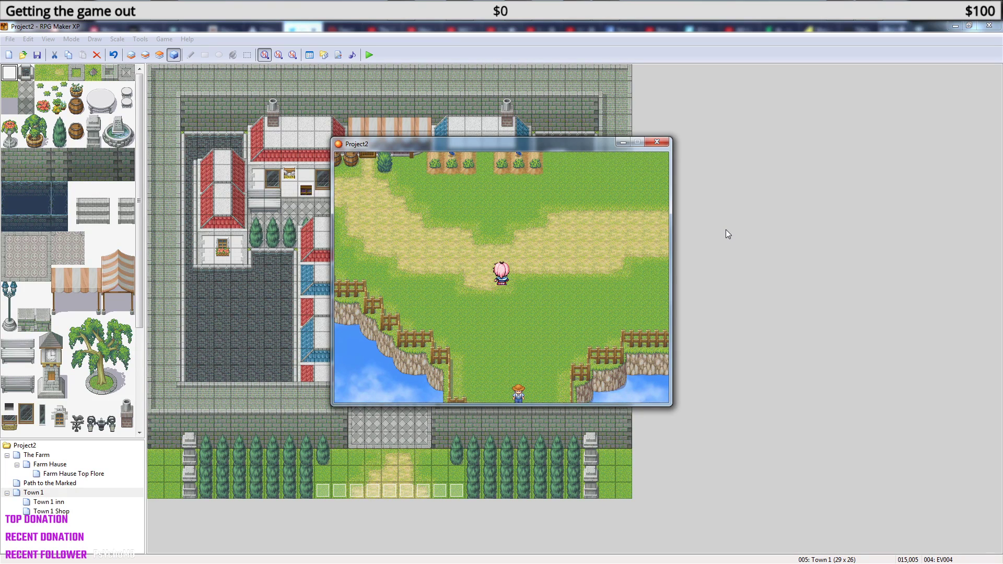
pyautogui.press('Up')
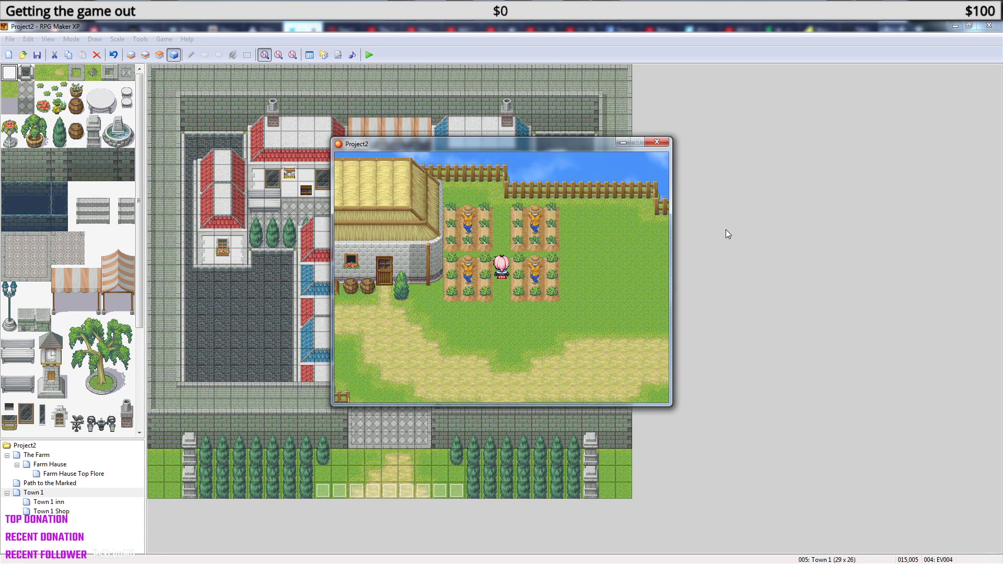
pyautogui.press('Up')
pyautogui.press('Left')
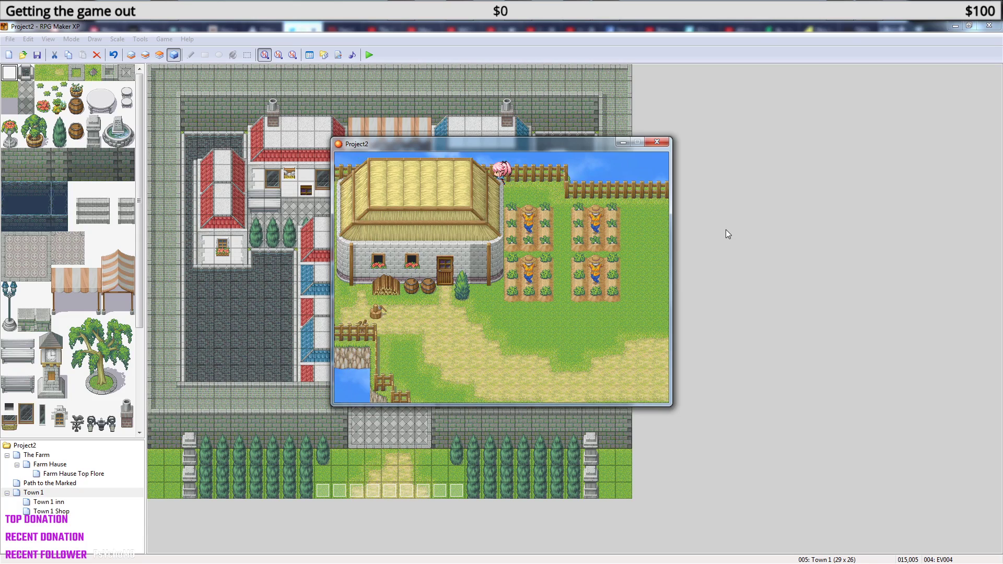
pyautogui.press('Left')
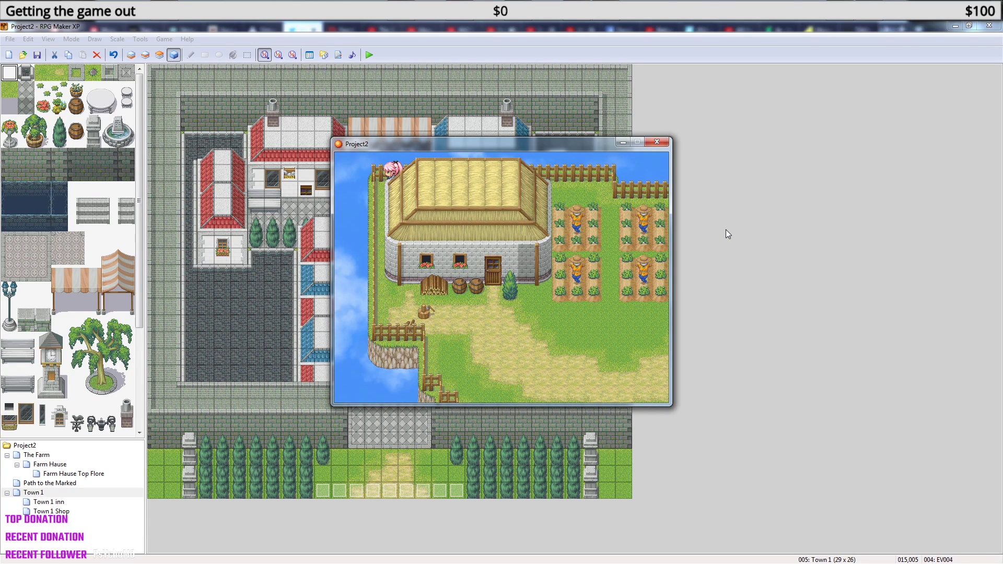
# Walk back past the crops to the farmer by the southern fence and talk to him to receive the seed money.
pyautogui.press('Right')
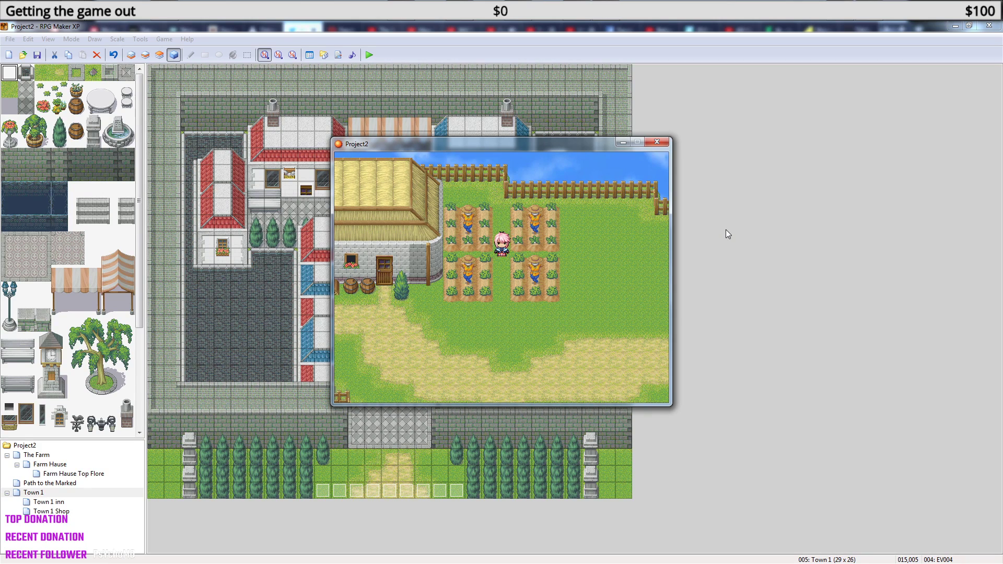
pyautogui.press('Down')
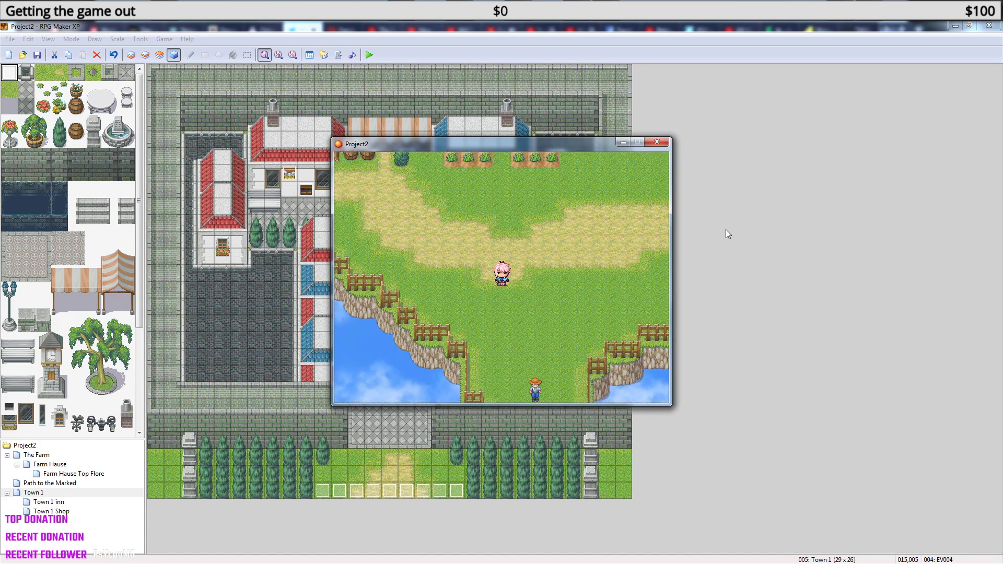
pyautogui.press('Down')
pyautogui.press('Down')
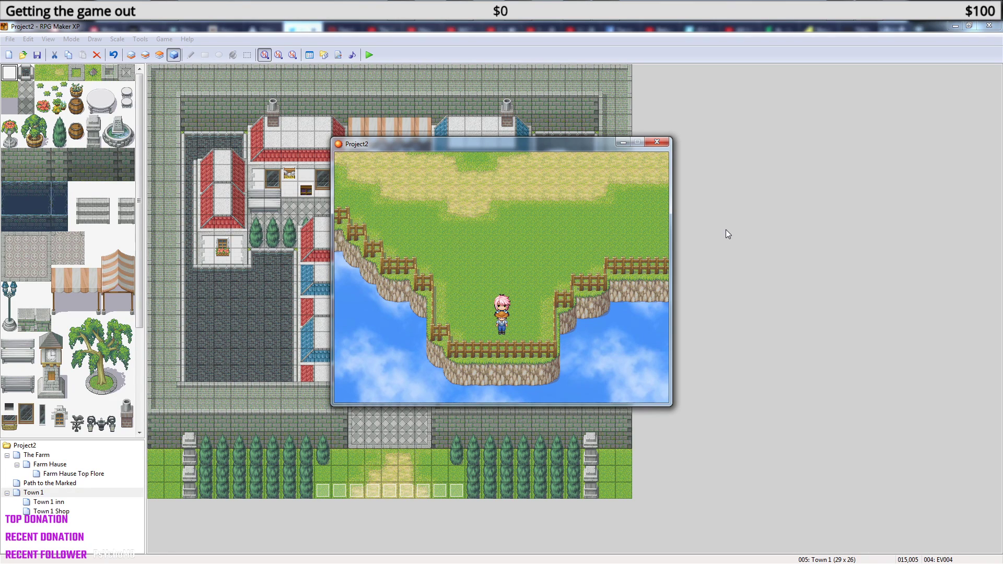
pyautogui.press('Return')
pyautogui.press('Return')
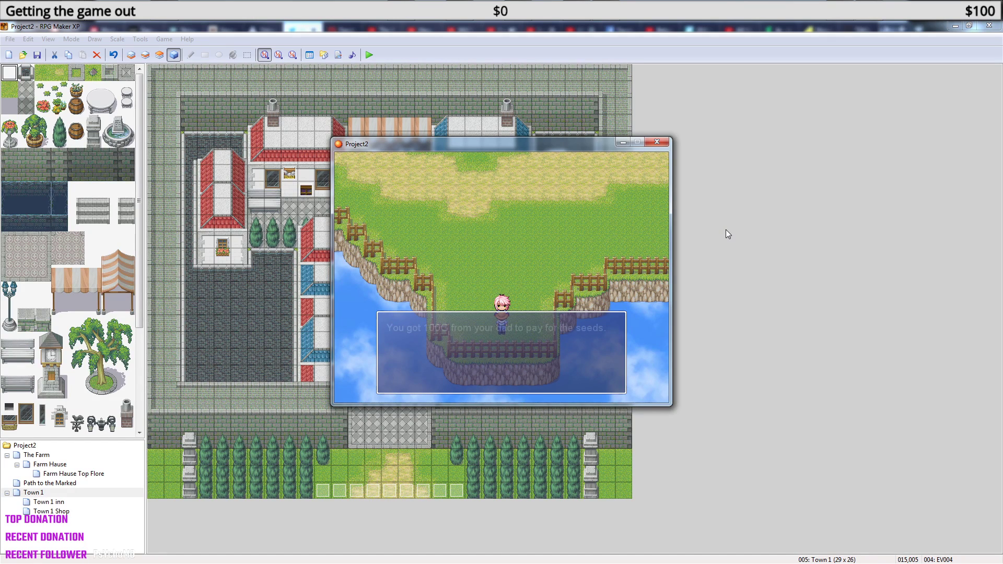
# Close the farmer's message and check the party's gold in the in-game menu before returning to the map.
pyautogui.press('Up')
pyautogui.press('Escape')
pyautogui.press('Escape')
pyautogui.press('Escape')
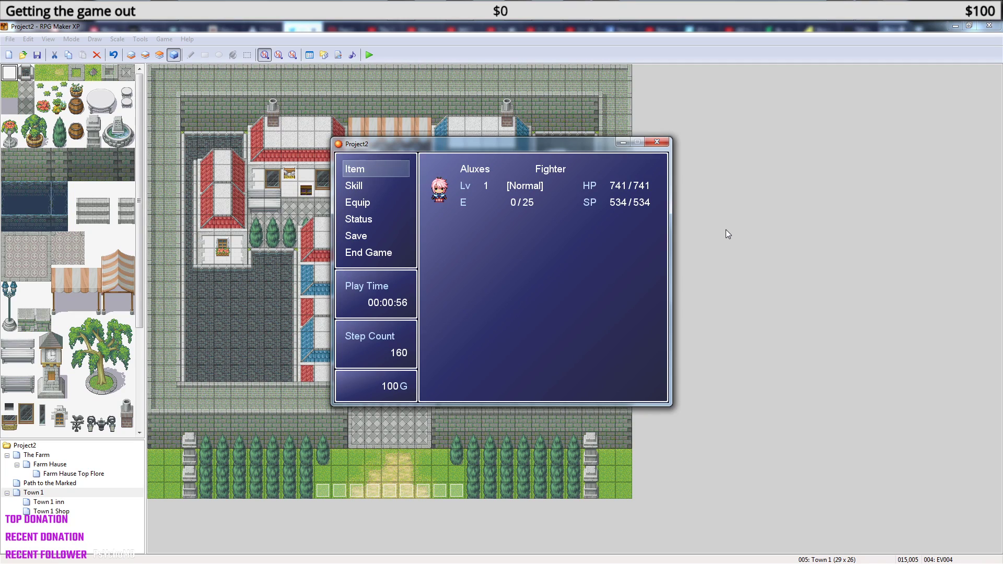
pyautogui.press('Down')
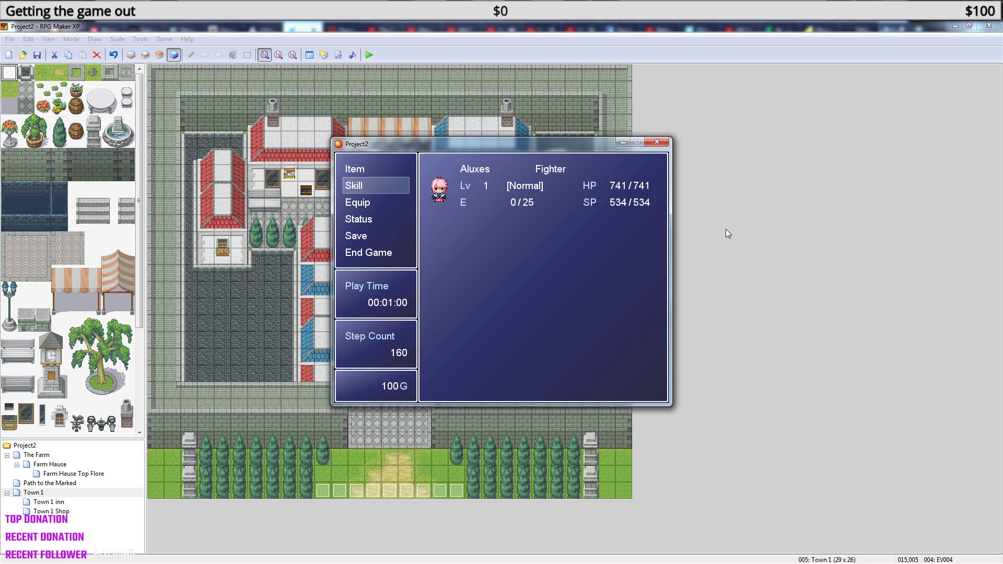
pyautogui.press('Escape')
# Walk the character from the farm along the path north into Town 1 and talk to the seed vendor.
pyautogui.press('Right')
pyautogui.press('Up')
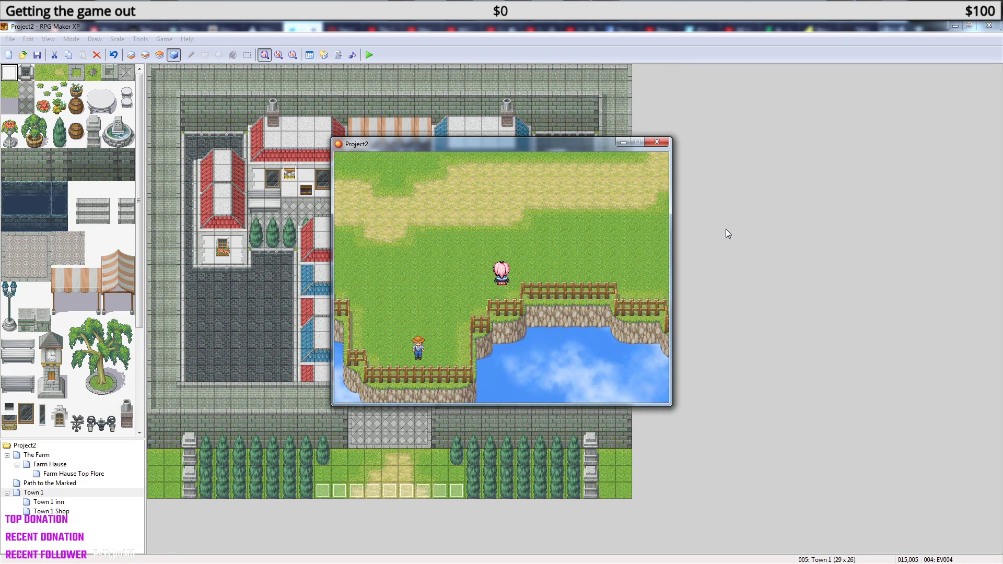
pyautogui.press('Up')
pyautogui.press('Left')
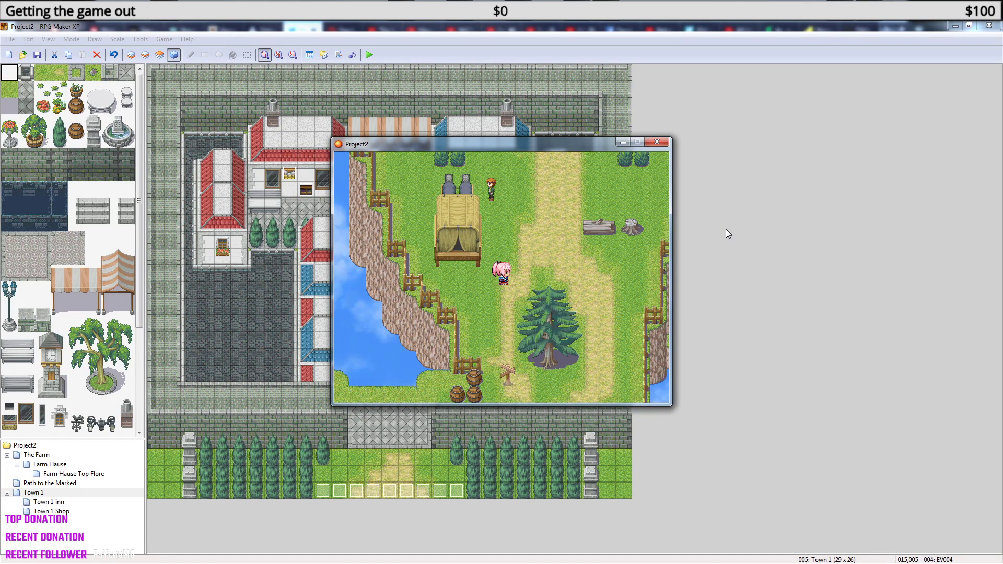
pyautogui.press('Up')
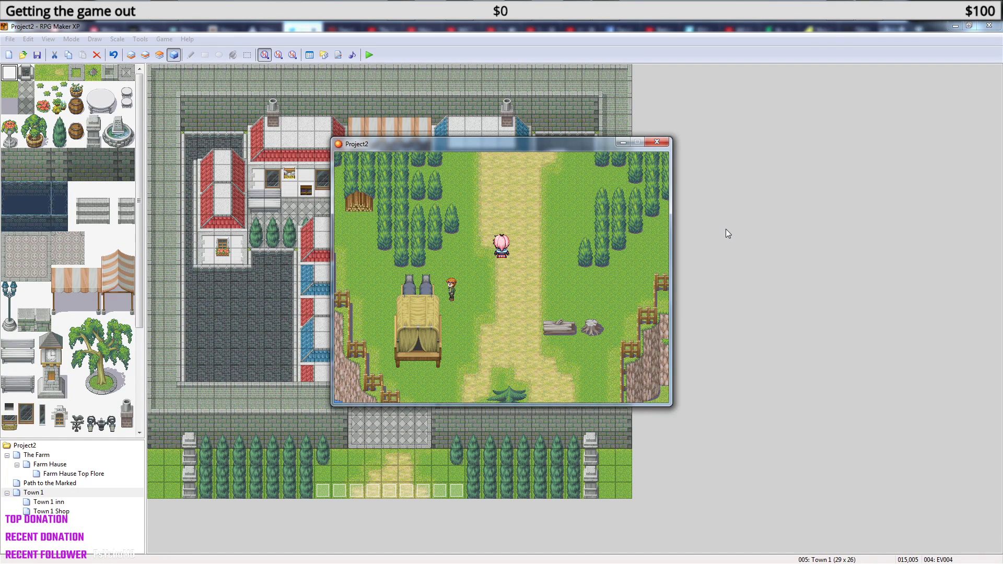
pyautogui.press('Up')
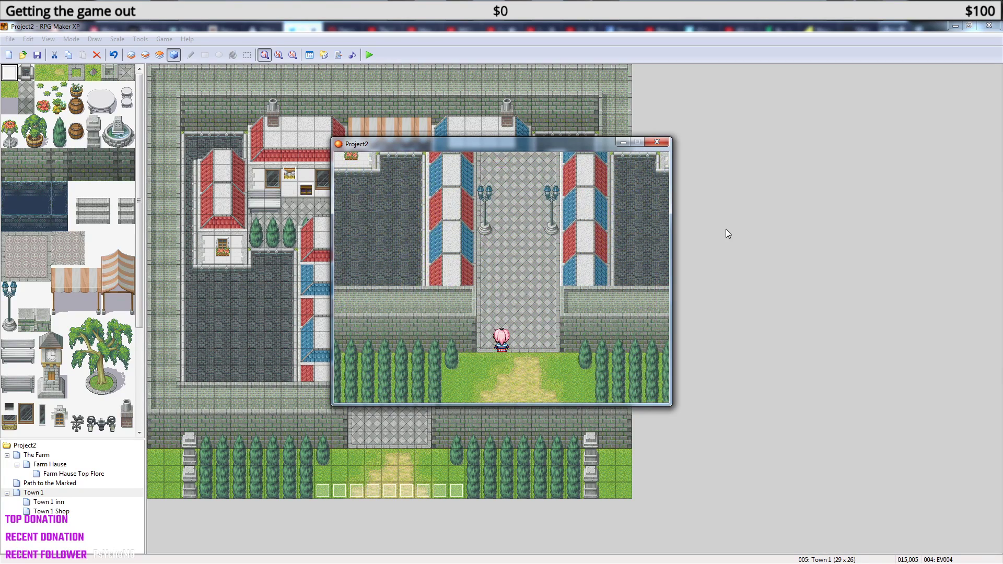
pyautogui.press('Up')
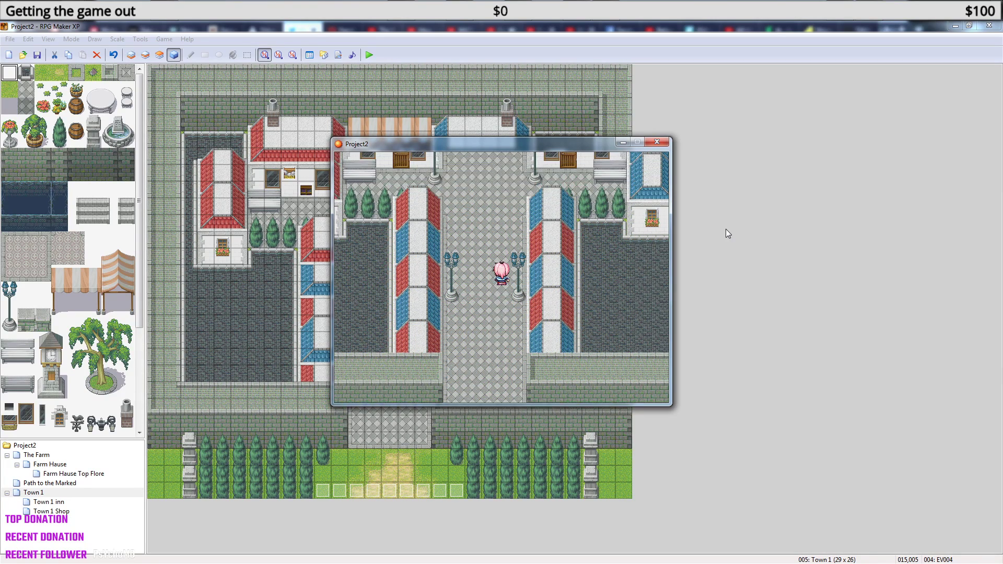
pyautogui.press('Up')
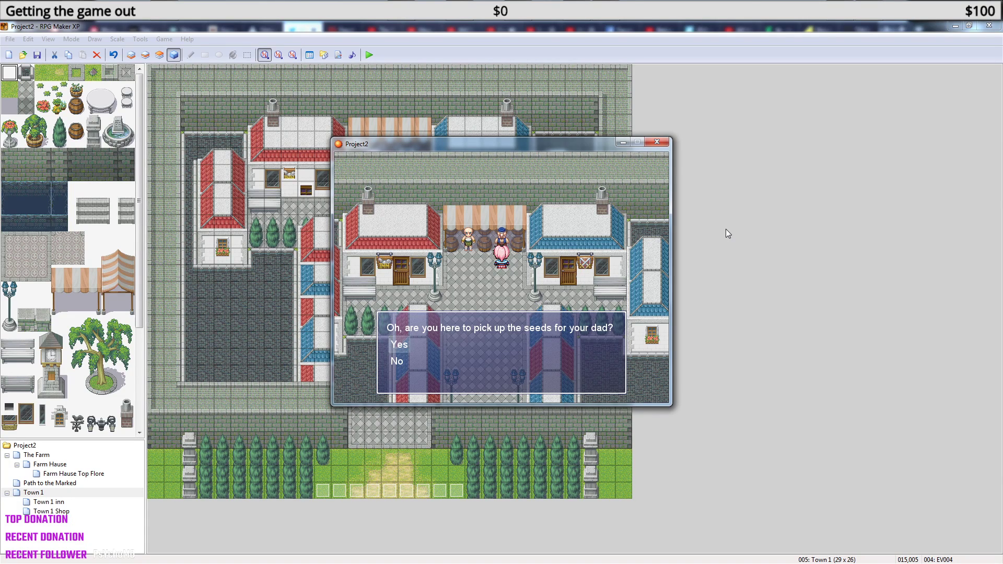
# Answer Yes to picking up dad's seeds and go through the vendor's purchase dialogue.
pyautogui.press('Return')
pyautogui.press('Return')
pyautogui.press('Return')
pyautogui.press('Return')
pyautogui.press('Return')
# Walk over to the neighbouring vendor and back, and talk to the seed vendor again.
pyautogui.press('Left')
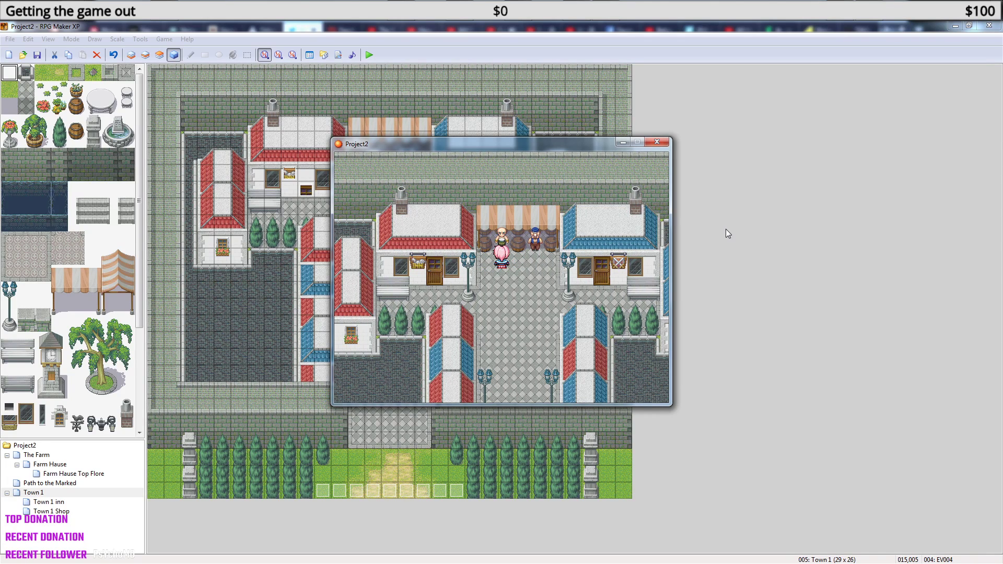
pyautogui.press('Right')
pyautogui.press('Right')
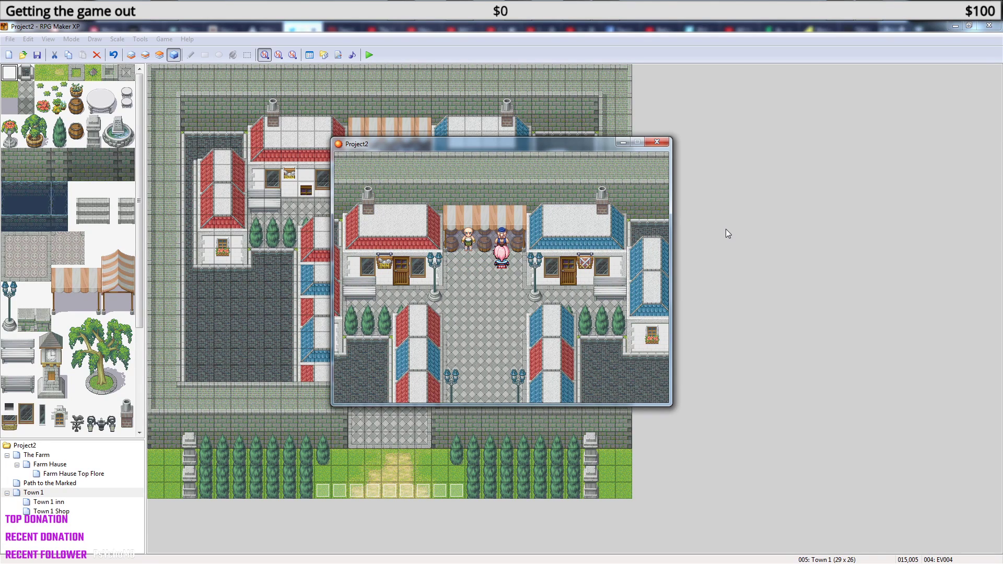
pyautogui.press('Return')
pyautogui.press('Return')
pyautogui.press('Return')
# Check the party's gold and item list in the in-game menu after the seed purchase.
pyautogui.press('Escape')
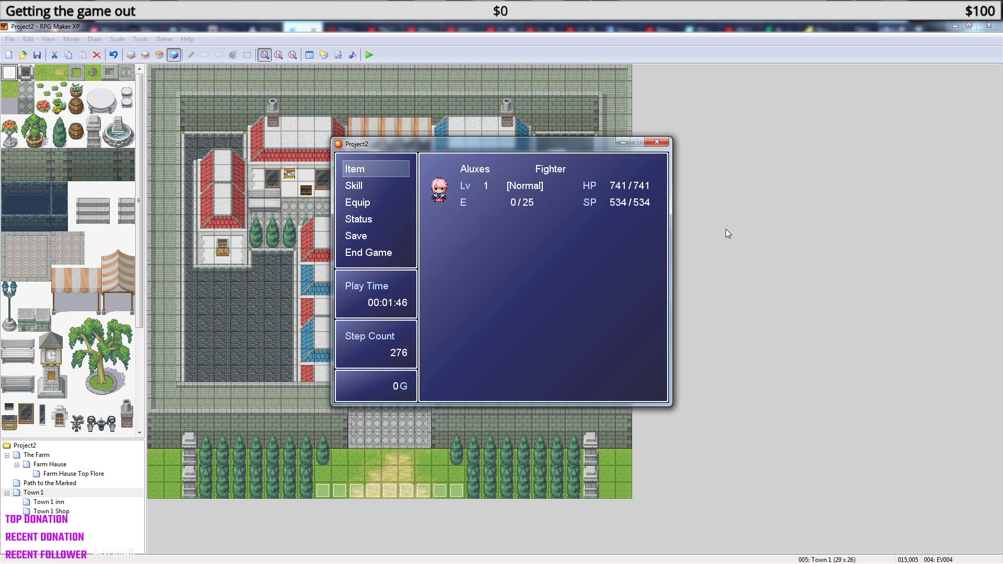
pyautogui.press('Return')
pyautogui.press('Escape')
pyautogui.press('Escape')
# Open the vendor's shop, inspect its Sell list and leave the shop.
pyautogui.press('Return')
pyautogui.press('Right')
pyautogui.press('Return')
pyautogui.press('Escape')
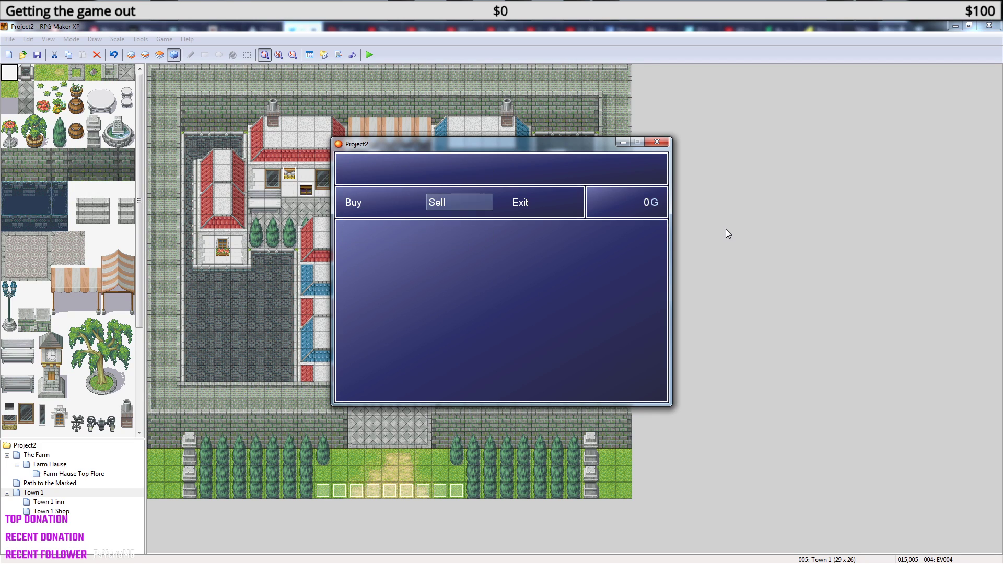
pyautogui.press('Escape')
# Open the neighbouring vendor's shop, inspect its Sell and Buy lists, and leave the shop.
pyautogui.press('Left')
pyautogui.press('Up')
pyautogui.press('Return')
pyautogui.press('Right')
pyautogui.press('Return')
pyautogui.press('Escape')
pyautogui.press('Left')
pyautogui.press('Return')
pyautogui.press('Escape')
pyautogui.press('Escape')
# Walk south out of Town 1 onto the path and go through the wagon owner's call for help.
pyautogui.press('Down')
pyautogui.press('Down')
pyautogui.press('Down')
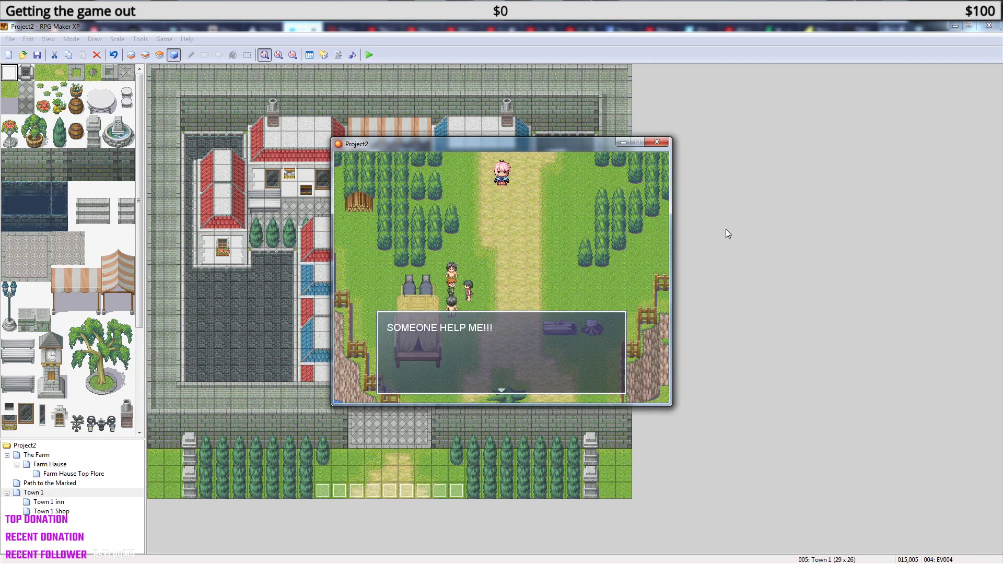
pyautogui.press('Return')
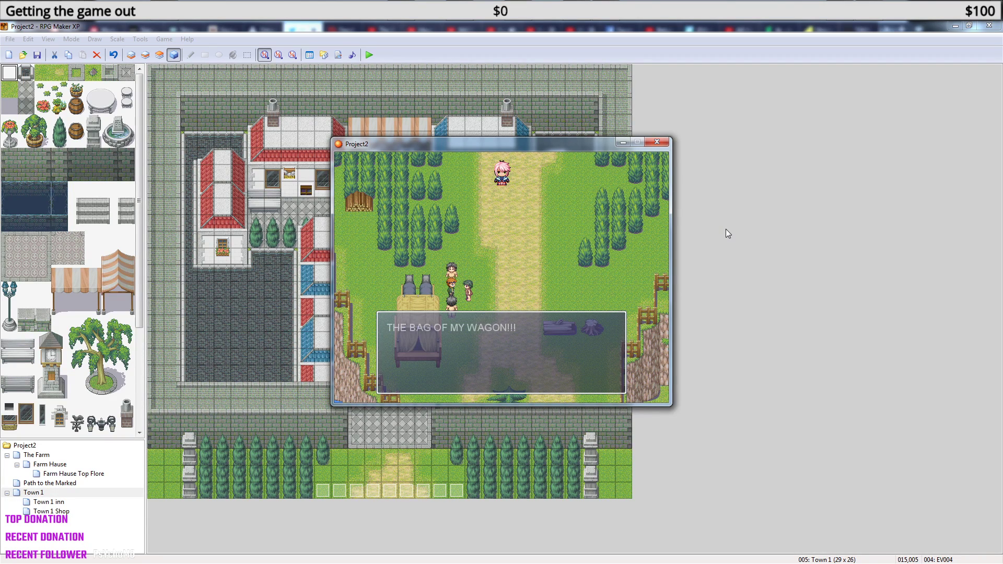
pyautogui.press('Return')
# Get the sword from the back of the wagon and walk back up beside the bandits.
pyautogui.press('Down')
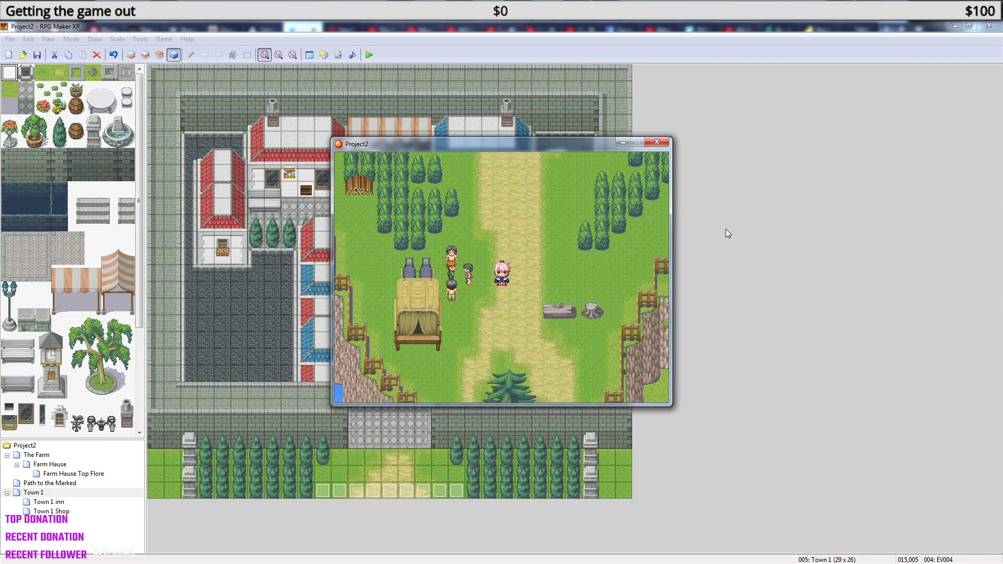
pyautogui.press('Left')
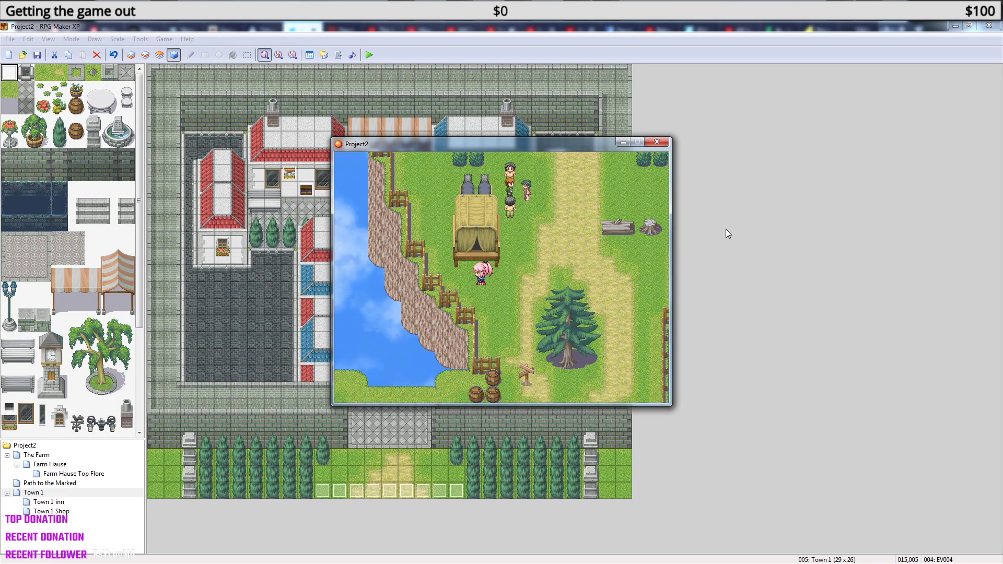
pyautogui.press('Up')
pyautogui.press('Return')
pyautogui.press('Return')
pyautogui.press('Return')
pyautogui.press('Right')
pyautogui.press('Up')
pyautogui.press('Up')
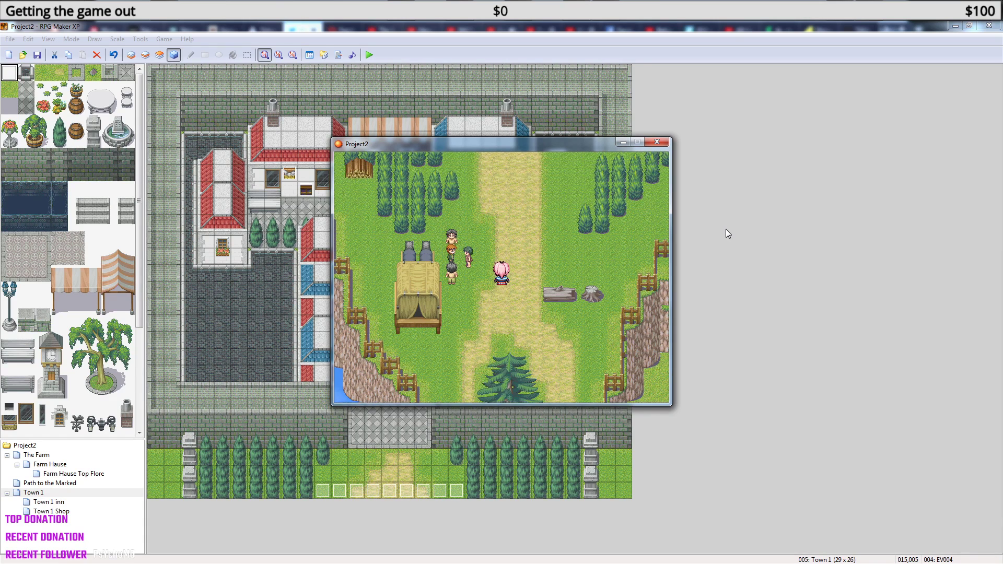
# Equip the Rosty Sward as the hero's weapon and return to the map.
pyautogui.press('Escape')
pyautogui.press('Down')
pyautogui.press('Down')
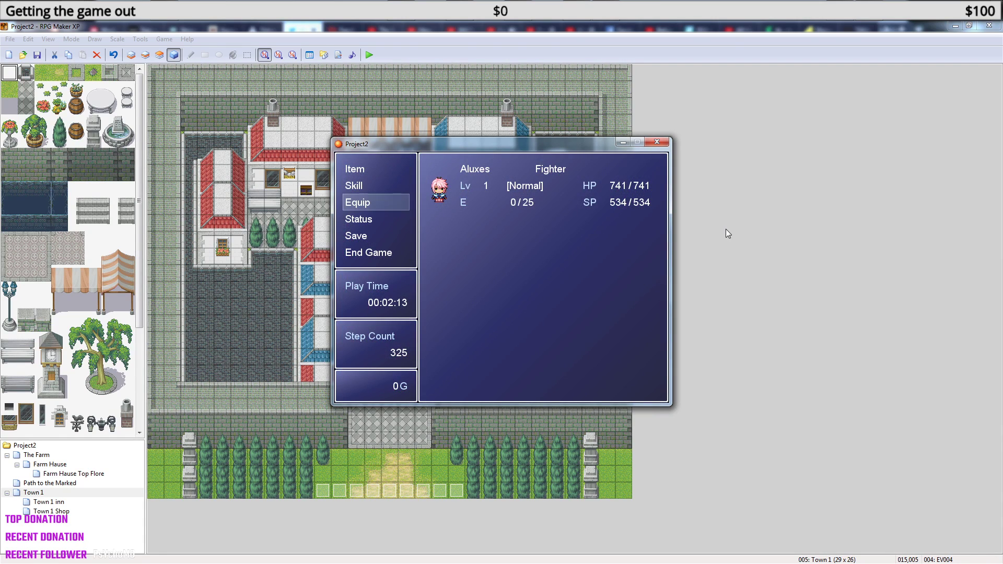
pyautogui.press('Return')
pyautogui.press('Return')
pyautogui.press('Return')
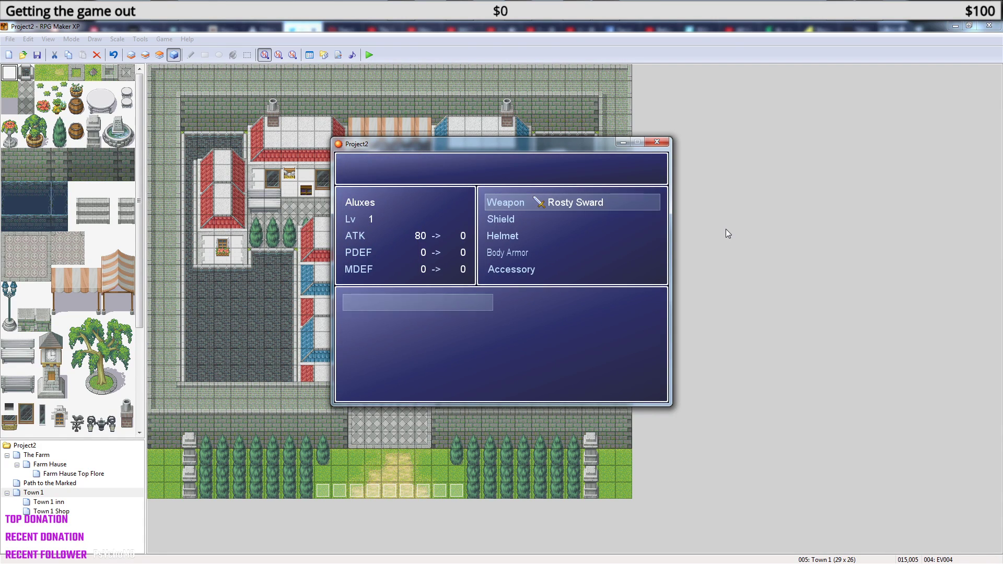
pyautogui.press('Return')
pyautogui.press('Return')
pyautogui.press('Return')
pyautogui.press('Escape')
pyautogui.press('Escape')
# Confront the bandits beside the wagon and choose Fight in the battle.
pyautogui.press('Right')
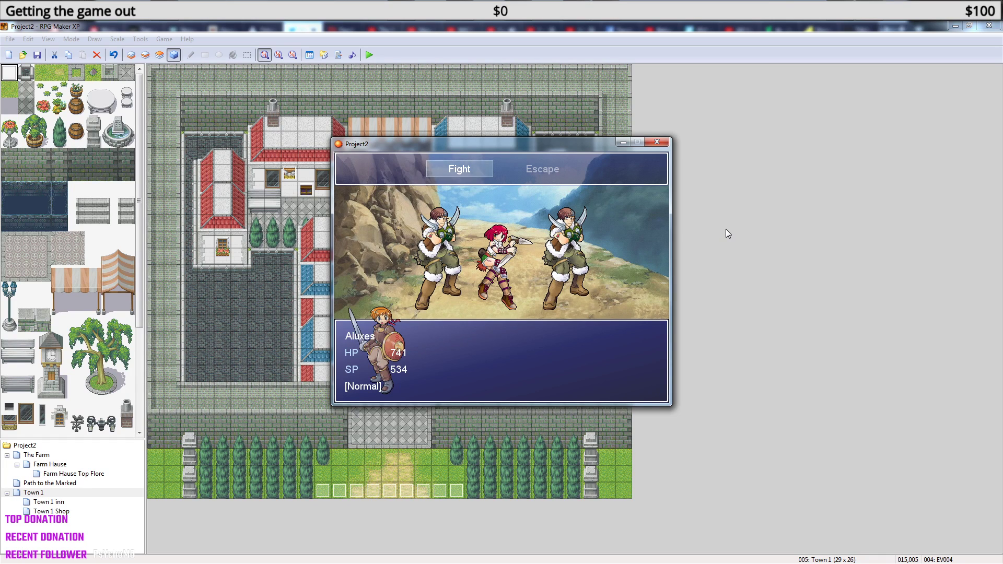
pyautogui.press('Right')
pyautogui.press('Left')
pyautogui.press('Return')
# Look through the battle commands, checking the hero's Skill and Item lists.
pyautogui.press('Down')
pyautogui.press('Down')
pyautogui.press('Down')
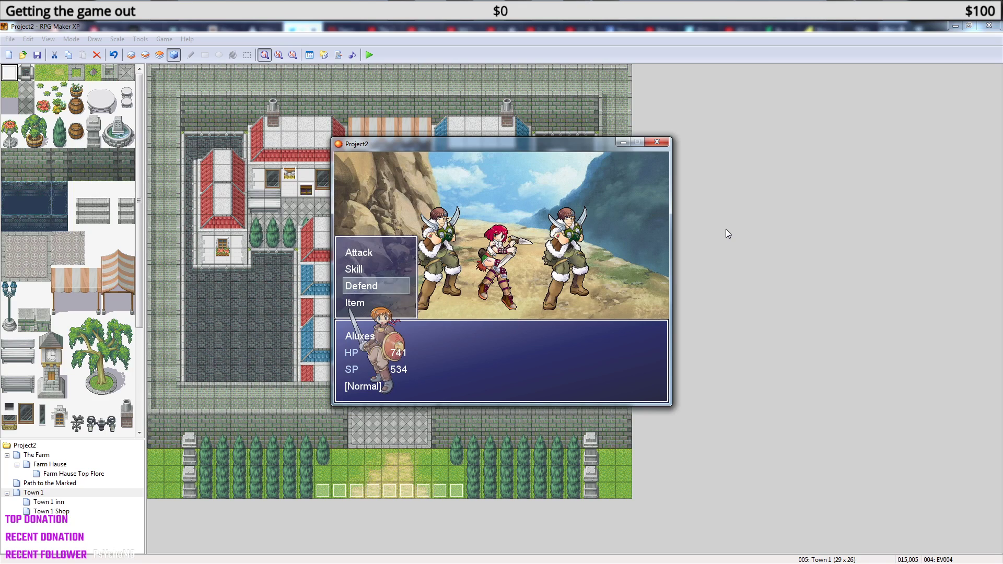
pyautogui.press('Up')
pyautogui.press('Up')
pyautogui.press('Up')
pyautogui.press('Down')
pyautogui.press('Return')
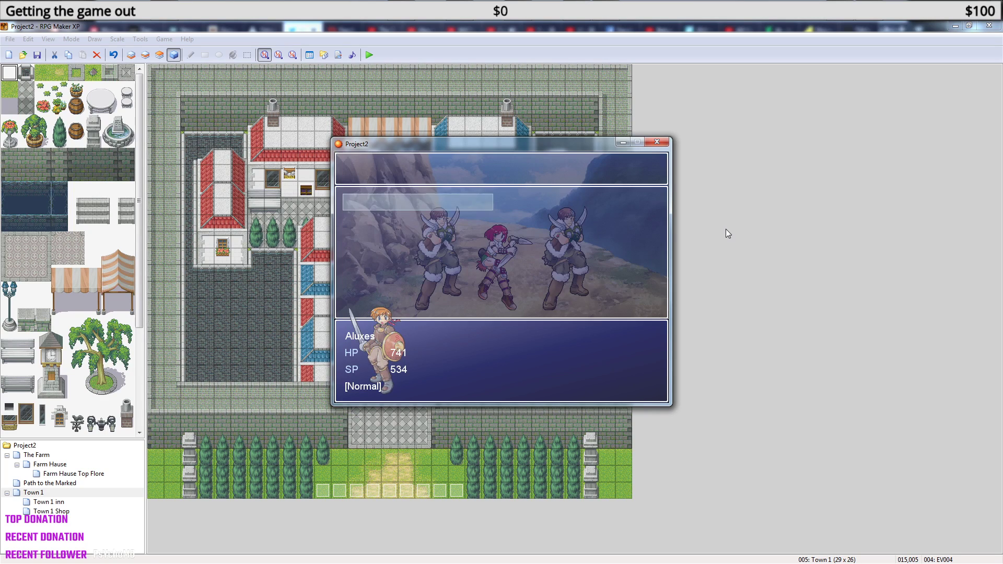
pyautogui.press('Escape')
pyautogui.press('Down')
pyautogui.press('Down')
pyautogui.press('Return')
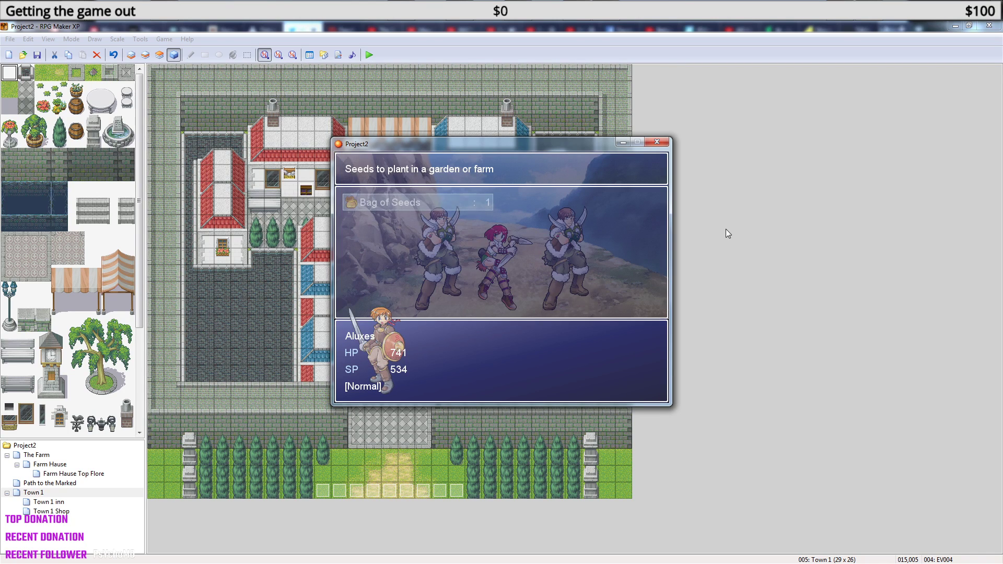
pyautogui.press('Escape')
# Defeat the bandits with repeated Attack commands and dismiss the battle rewards and their parting dialogue.
pyautogui.press('Up')
pyautogui.press('Up')
pyautogui.press('Up')
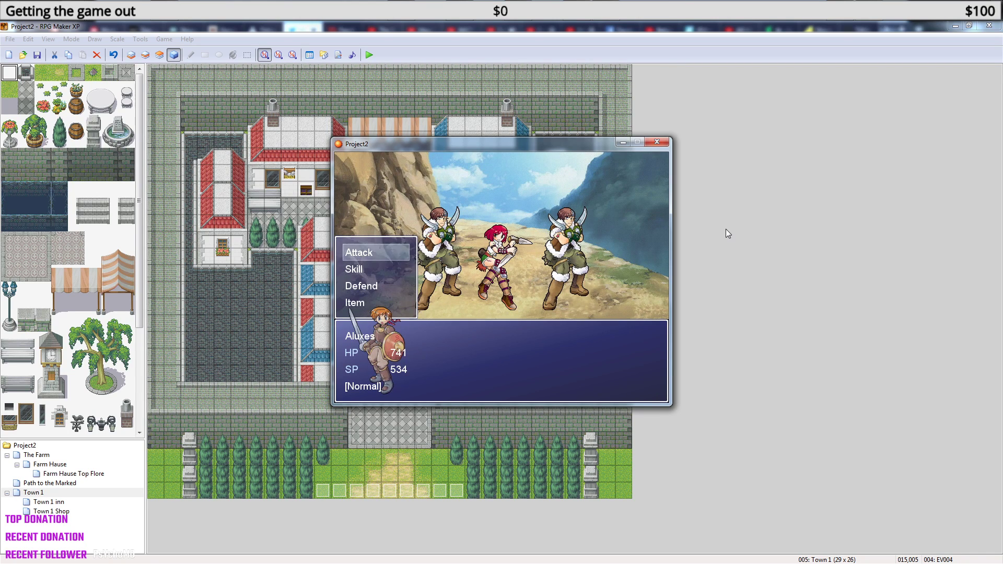
pyautogui.press('Return')
pyautogui.press('Return')
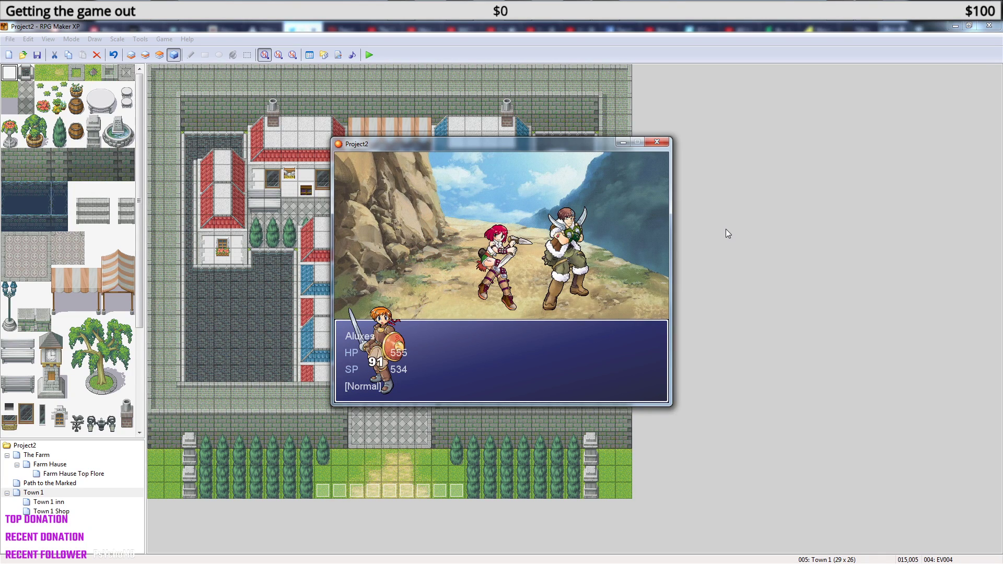
pyautogui.press('Return')
pyautogui.press('Return')
pyautogui.press('Return')
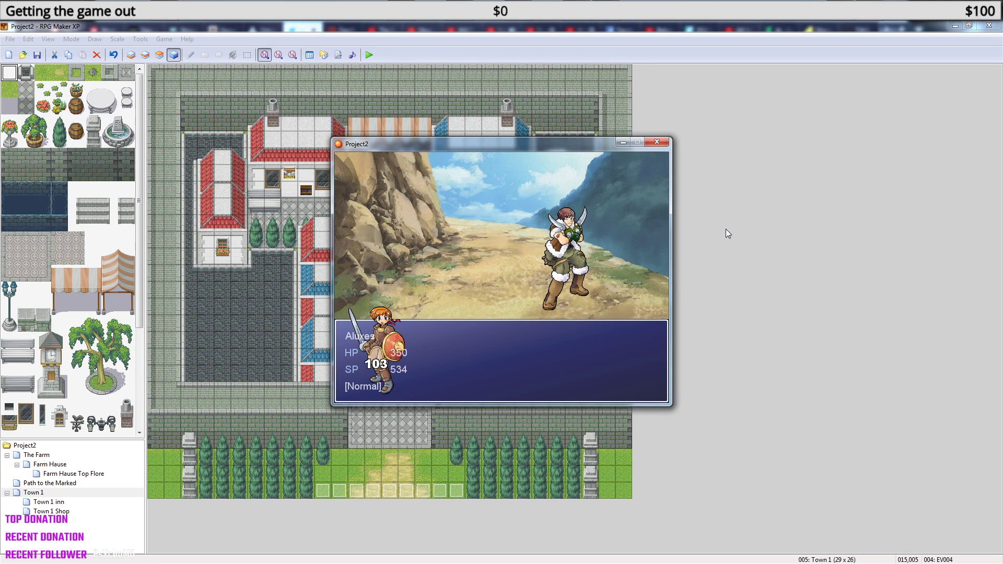
pyautogui.press('Return')
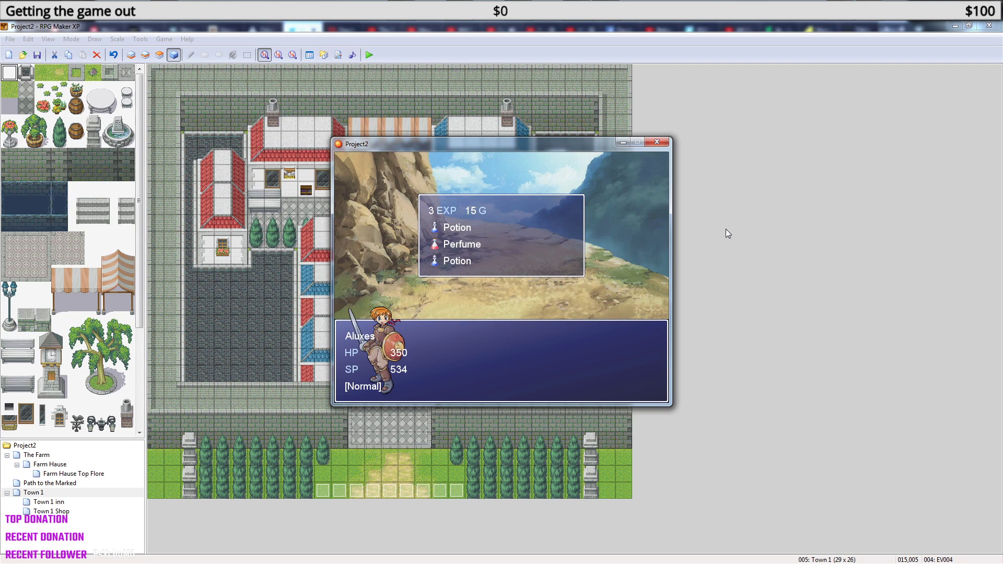
pyautogui.press('Return')
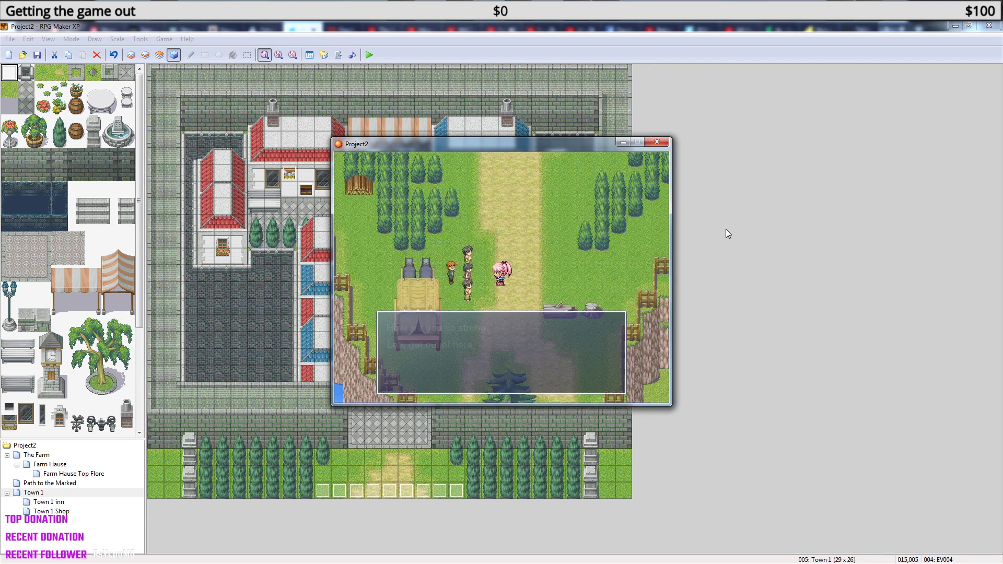
pyautogui.press('Return')
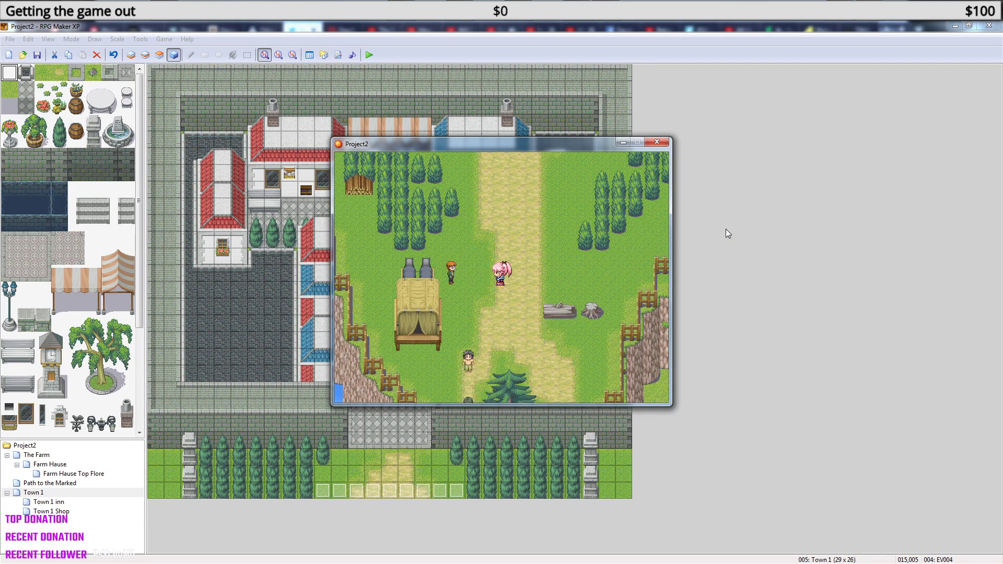
# Walk over to the wagon owner and go through his thank-you dialogue.
pyautogui.press('Left')
pyautogui.press('Down')
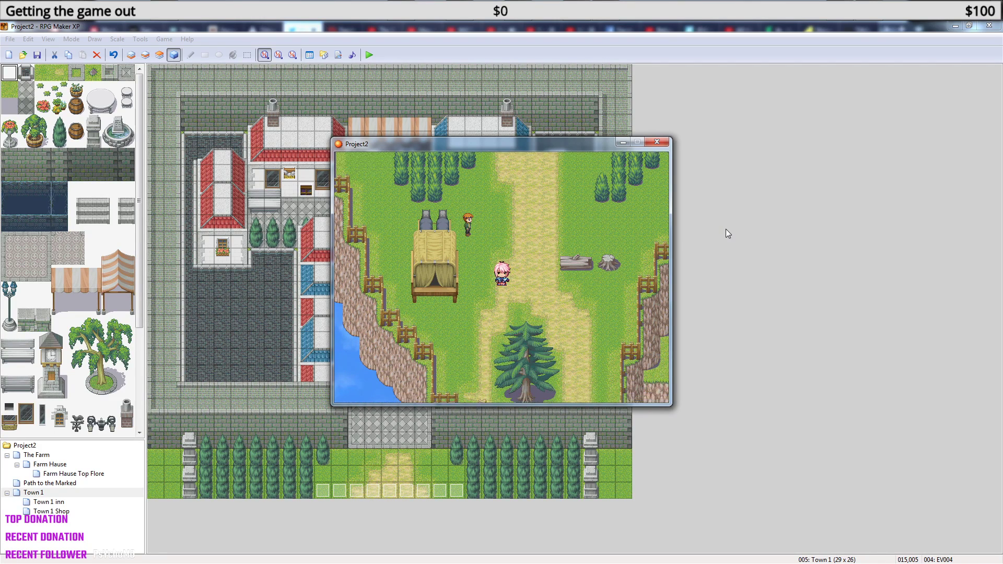
pyautogui.press('Left')
pyautogui.press('Up')
pyautogui.press('Left')
pyautogui.press('Return')
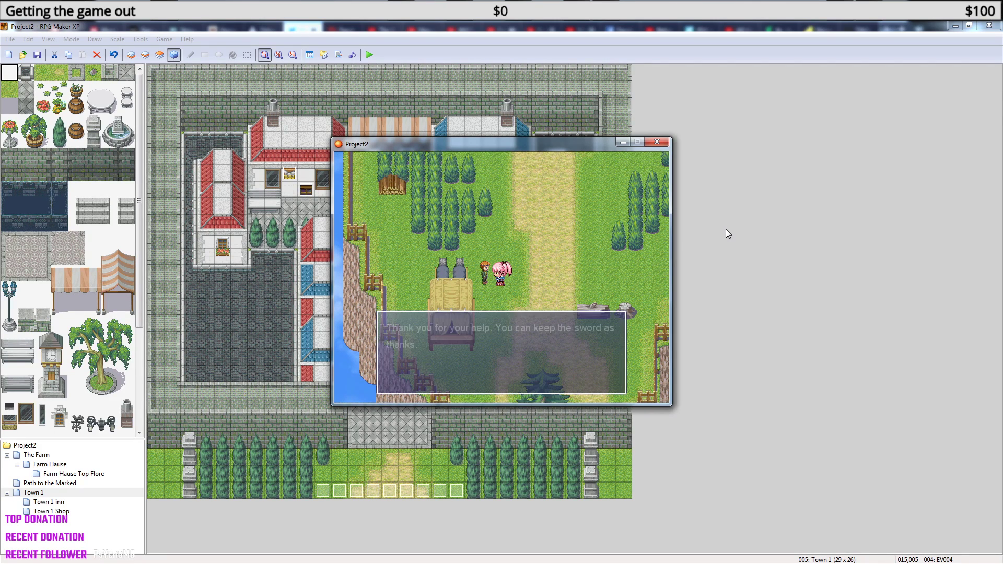
pyautogui.press('Return')
# Walk the character south back to the farm and along the path into the farmhouse.
pyautogui.press('Down')
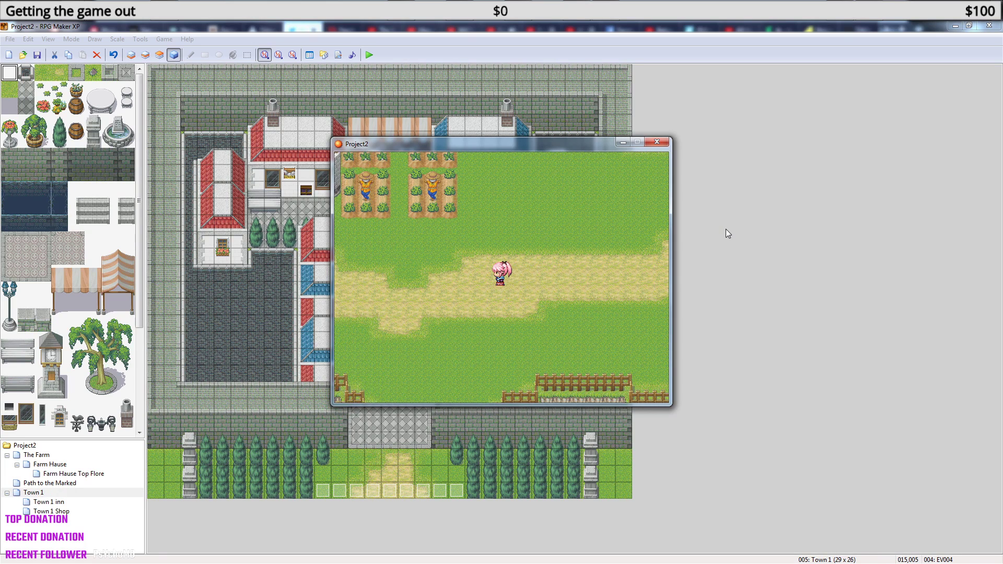
pyautogui.press('Left')
pyautogui.press('Left')
pyautogui.press('Escape')
pyautogui.press('Escape')
pyautogui.press('Up')
pyautogui.press('Up')
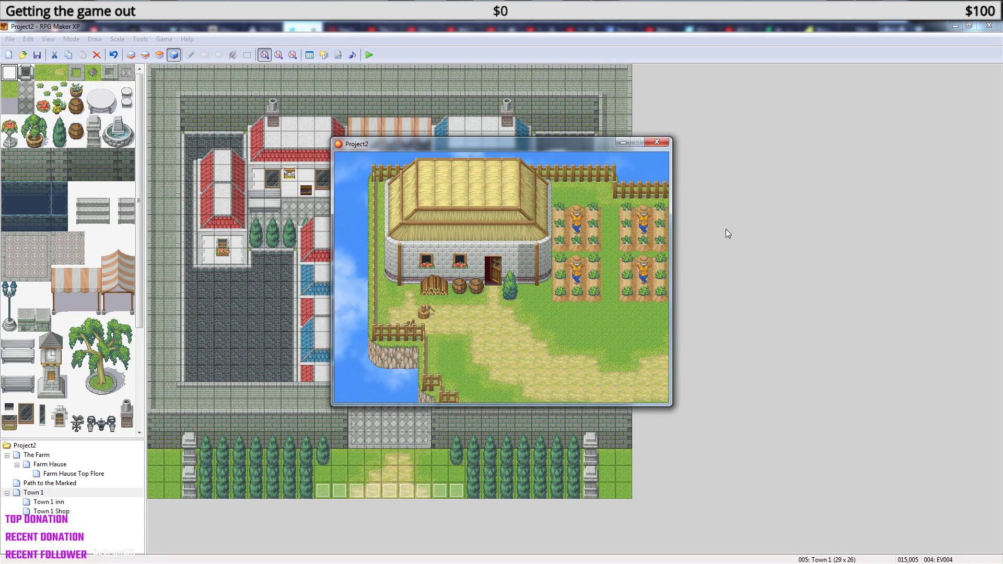
# Walk the character through the farmhouse and upstairs to the bedroom, and accept the prompt to use the bed.
pyautogui.press('Left')
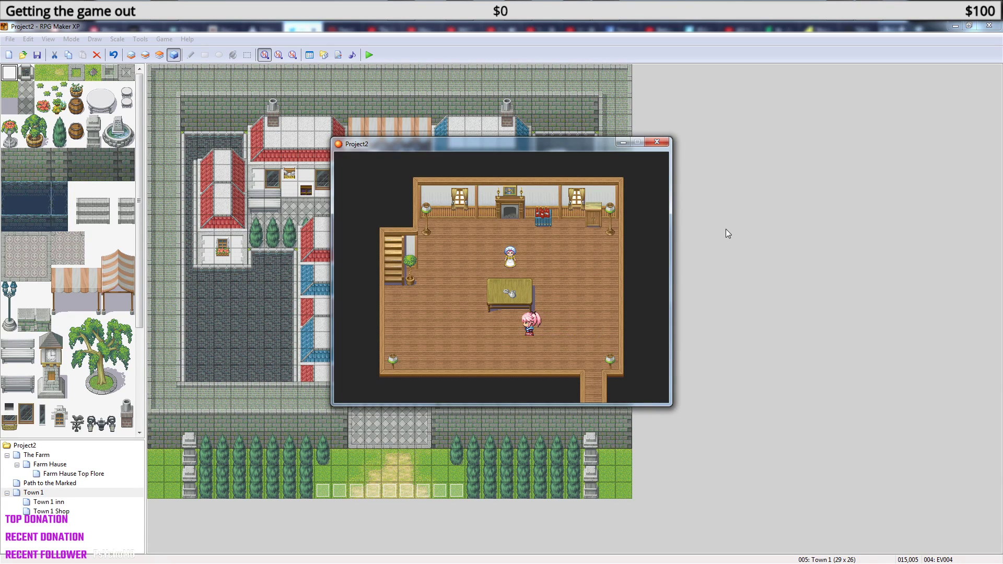
pyautogui.press('Up')
pyautogui.press('Left')
pyautogui.press('Up')
pyautogui.press('Right')
pyautogui.press('Down')
pyautogui.press('Right')
pyautogui.press('Down')
pyautogui.press('Down')
pyautogui.press('Right')
pyautogui.press('Up')
pyautogui.press('Return')
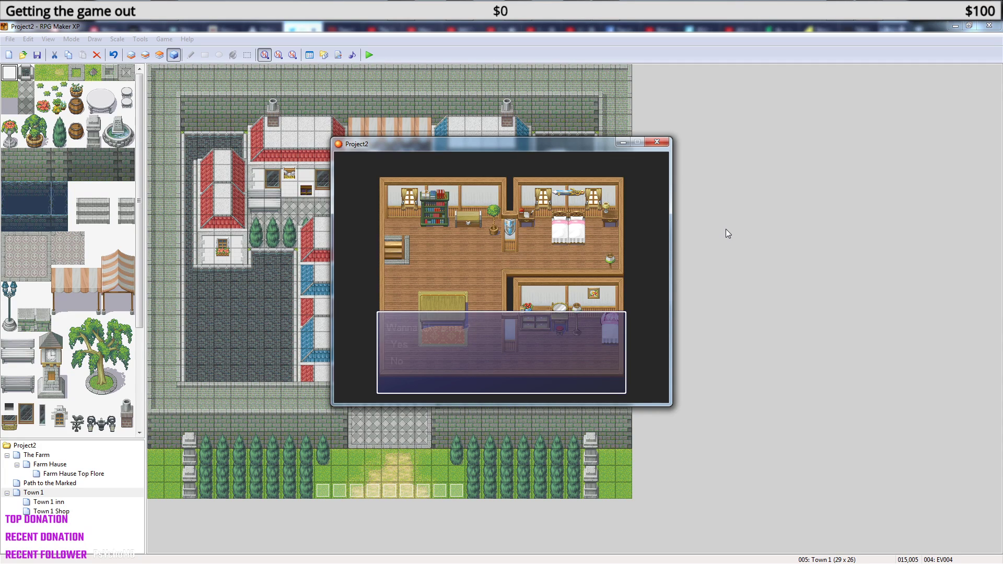
pyautogui.press('Return')
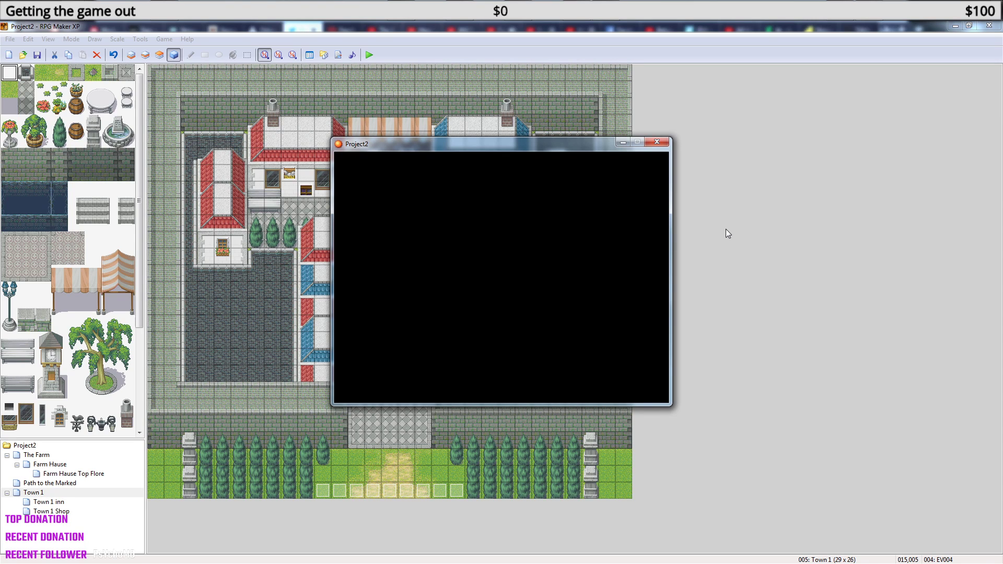
# Check the hero's condition in the game menu and walk the character back to the stairs leading down.
pyautogui.press('Escape')
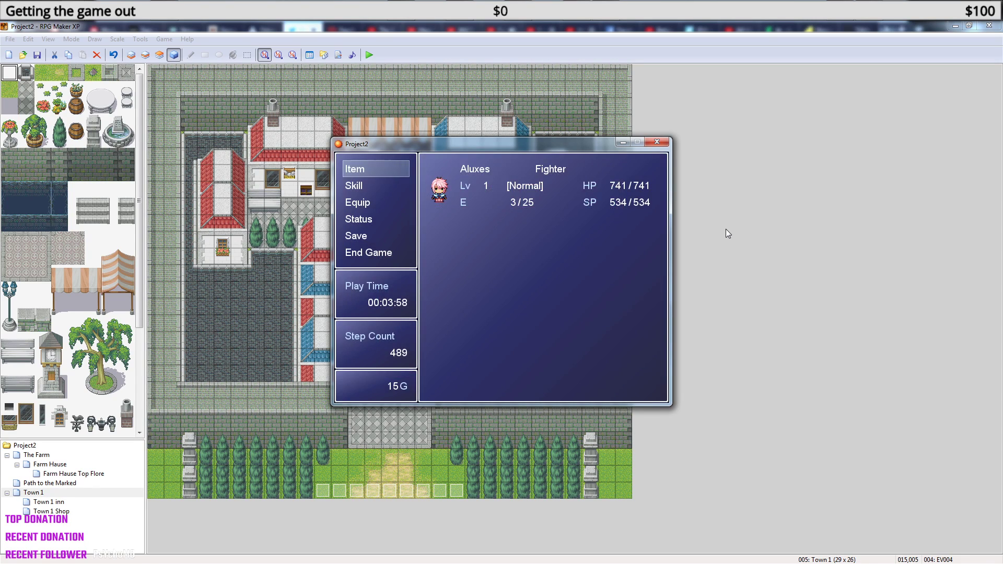
pyautogui.press('Escape')
pyautogui.press('Down')
pyautogui.press('Left')
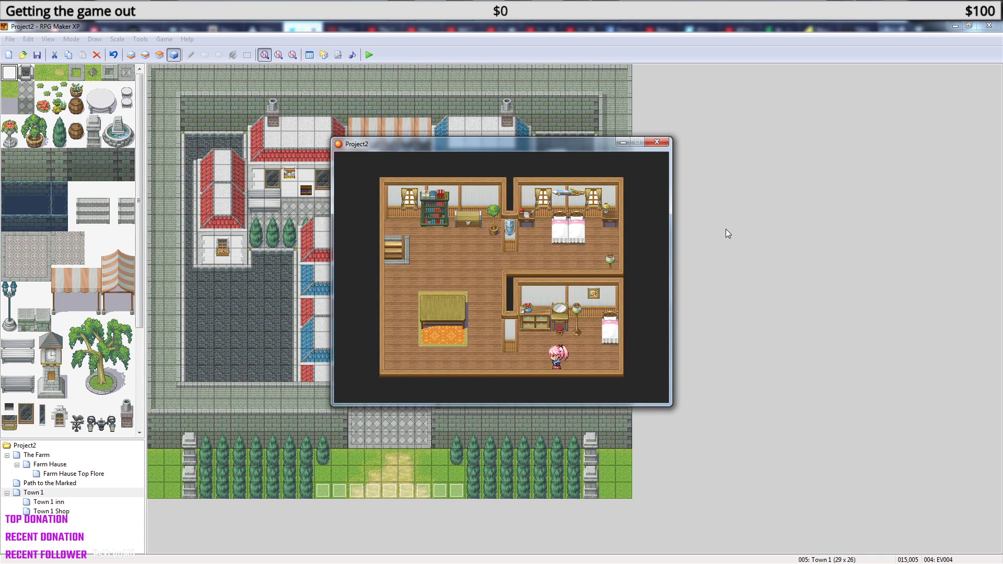
pyautogui.press('Up')
pyautogui.press('Up')
pyautogui.press('Left')
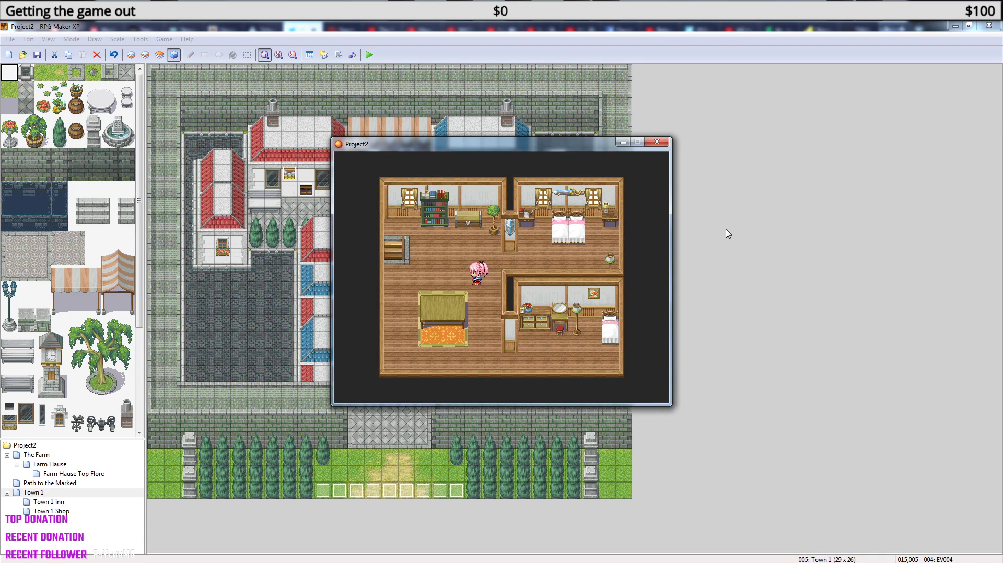
pyautogui.press('Up')
pyautogui.press('Left')
pyautogui.press('Down')
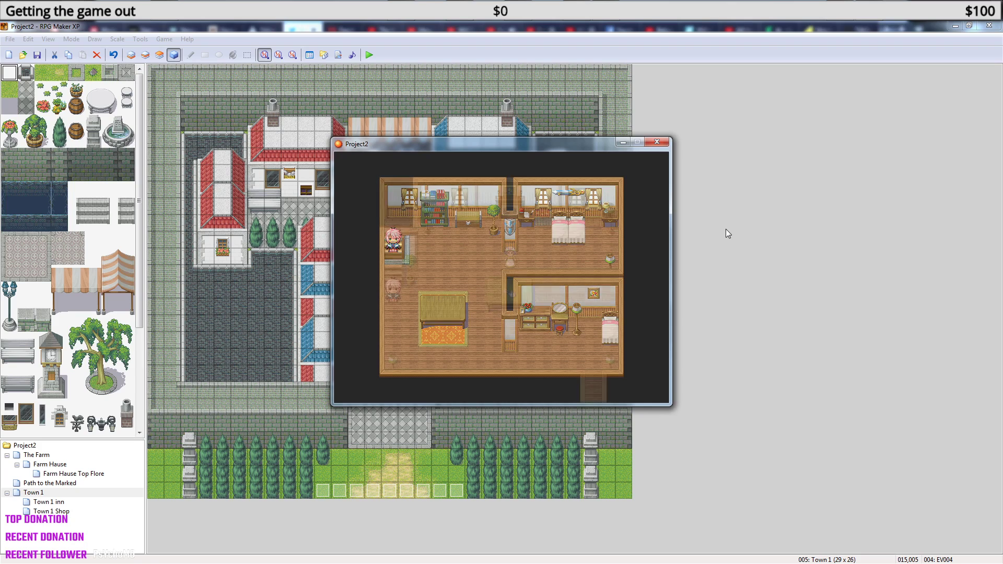
# Walk the character out of the farmhouse and down to the farmer by the southern fence.
pyautogui.press('Down')
pyautogui.press('Right')
pyautogui.press('Right')
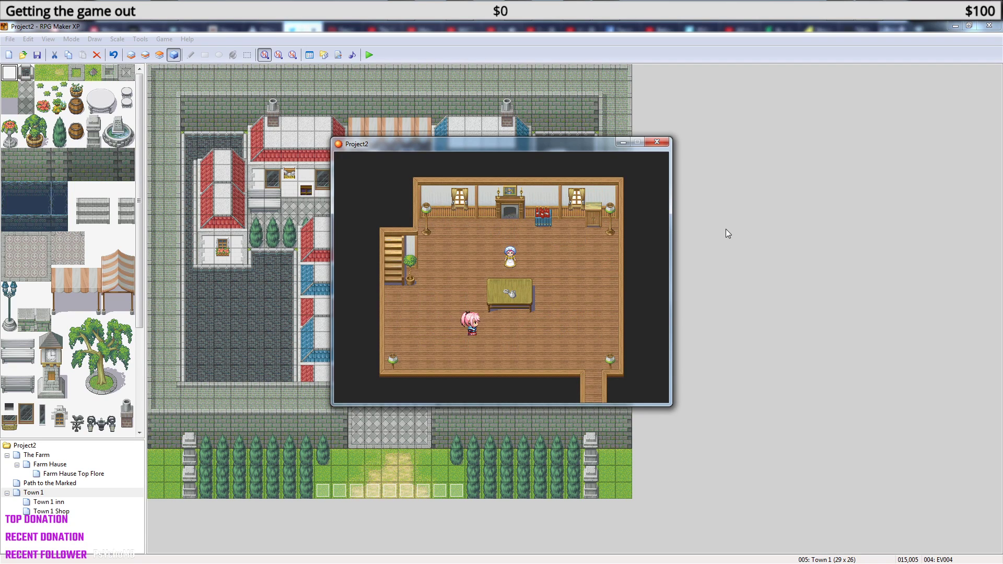
pyautogui.press('Down')
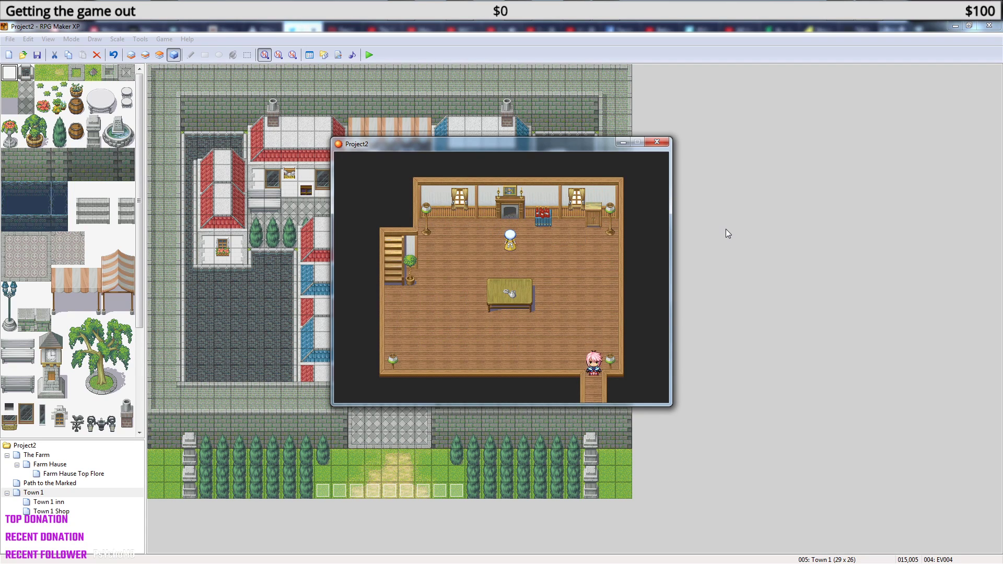
pyautogui.press('Down')
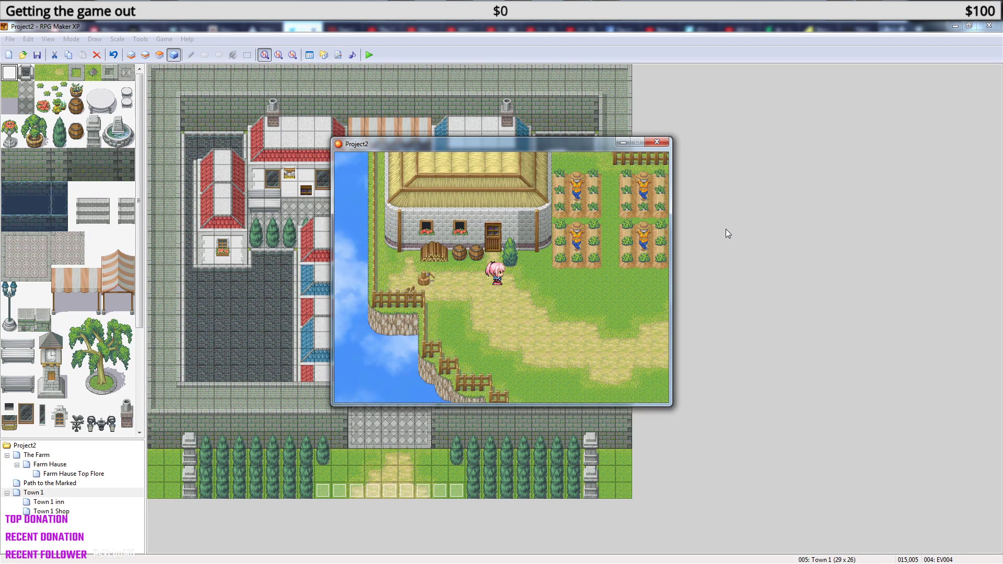
pyautogui.press('Right')
pyautogui.press('Down')
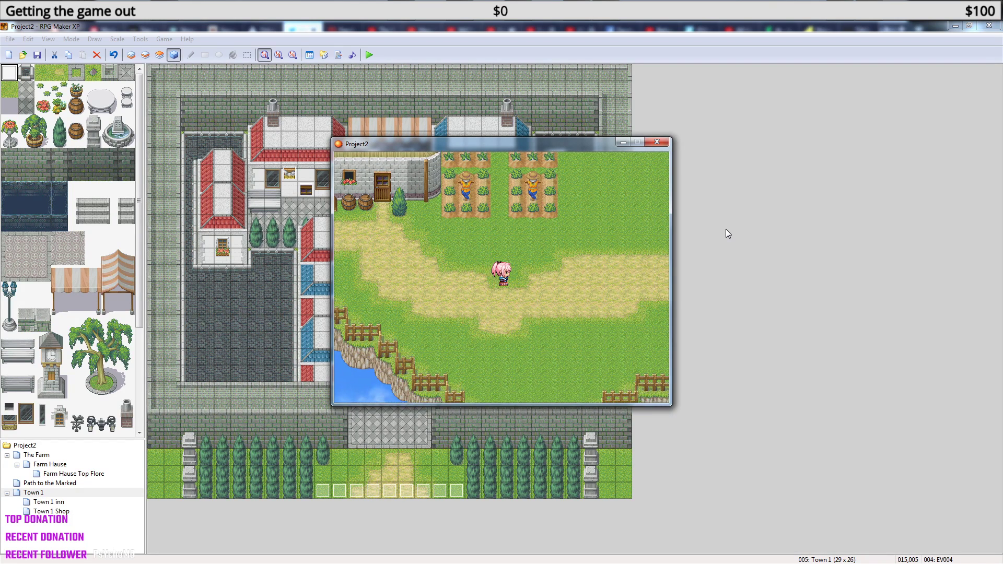
pyautogui.press('Down')
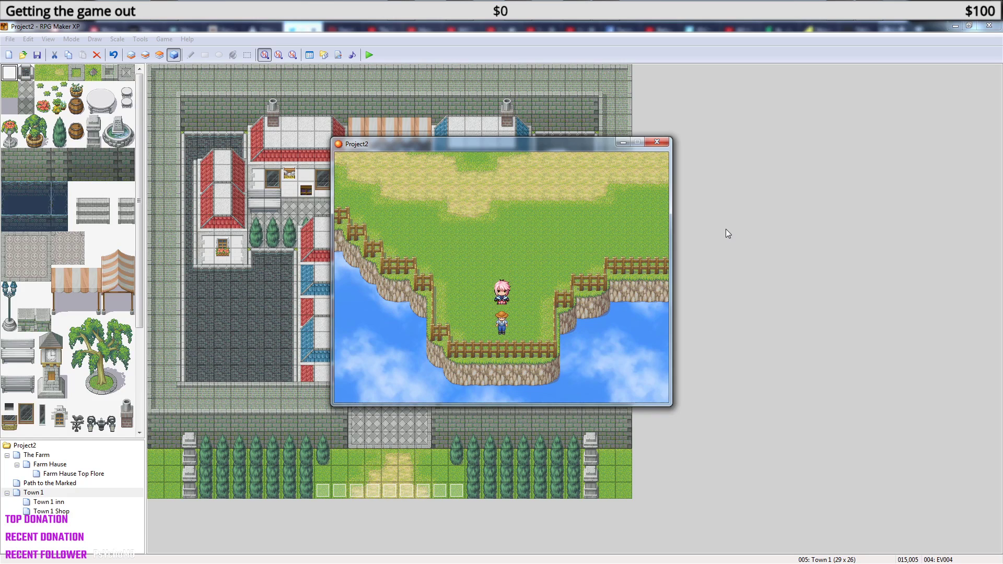
# Talk to the farmer and look through the game menu entries to test the quest hand-in.
pyautogui.press('space')
pyautogui.press('space')
pyautogui.press('Escape')
pyautogui.press('Down')
pyautogui.press('Down')
pyautogui.press('Down')
pyautogui.press('Down')
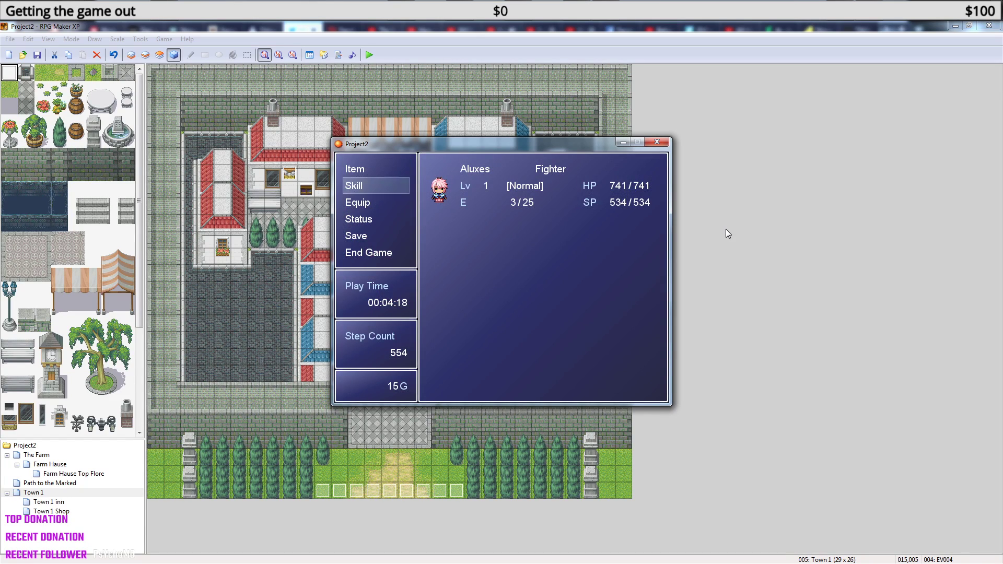
pyautogui.press('space')
pyautogui.press('space')
pyautogui.press('Escape')
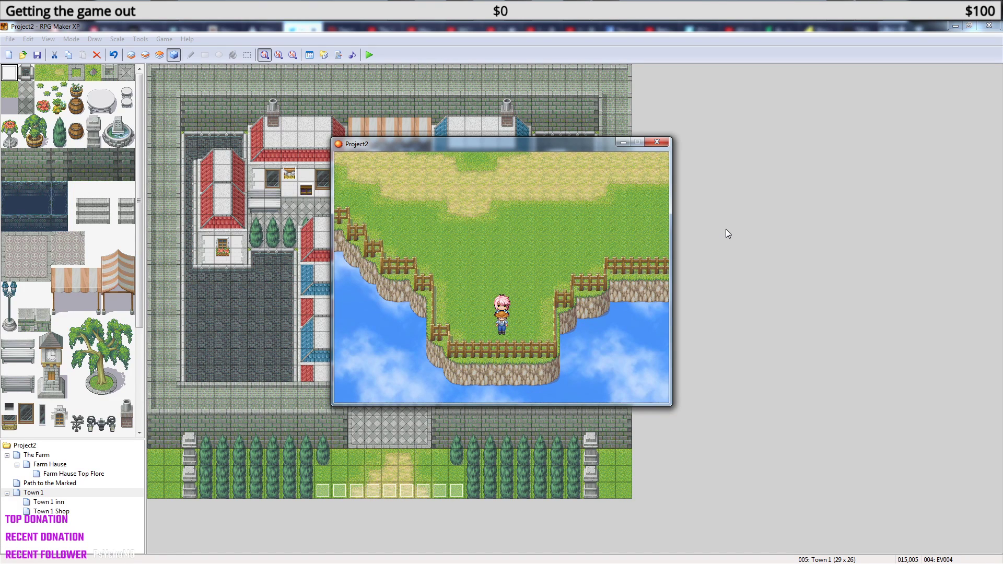
# End the playtest and duplicate page 2 of the farmer's event on The Farm map as a third page.
pyautogui.click(659, 140)
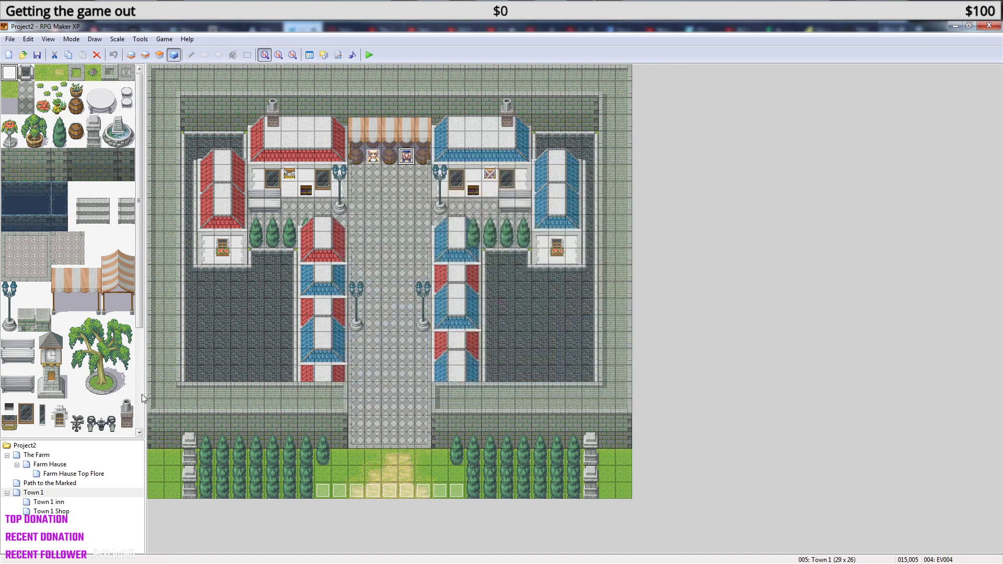
pyautogui.click(38, 456)
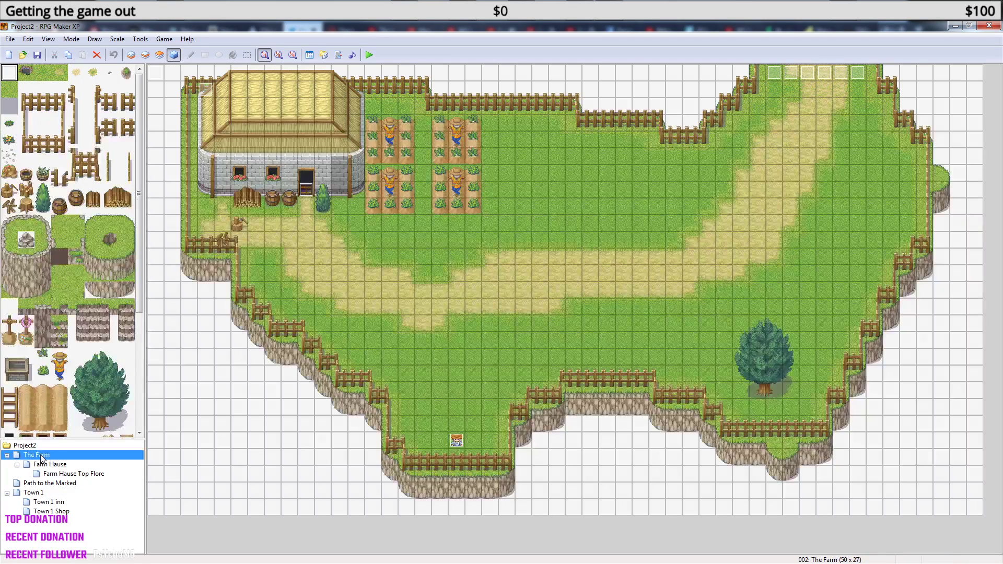
pyautogui.doubleClick(457, 440)
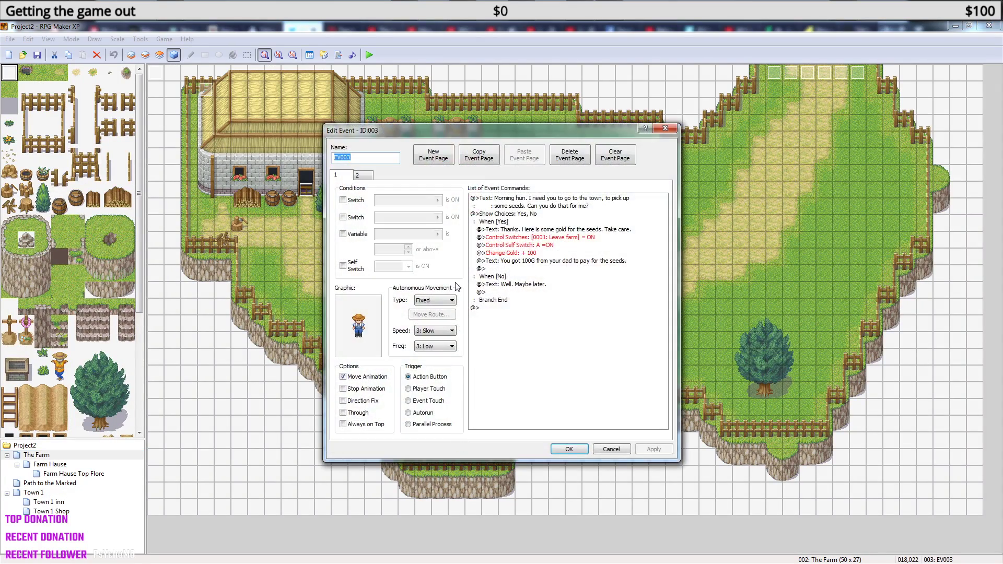
pyautogui.click(370, 179)
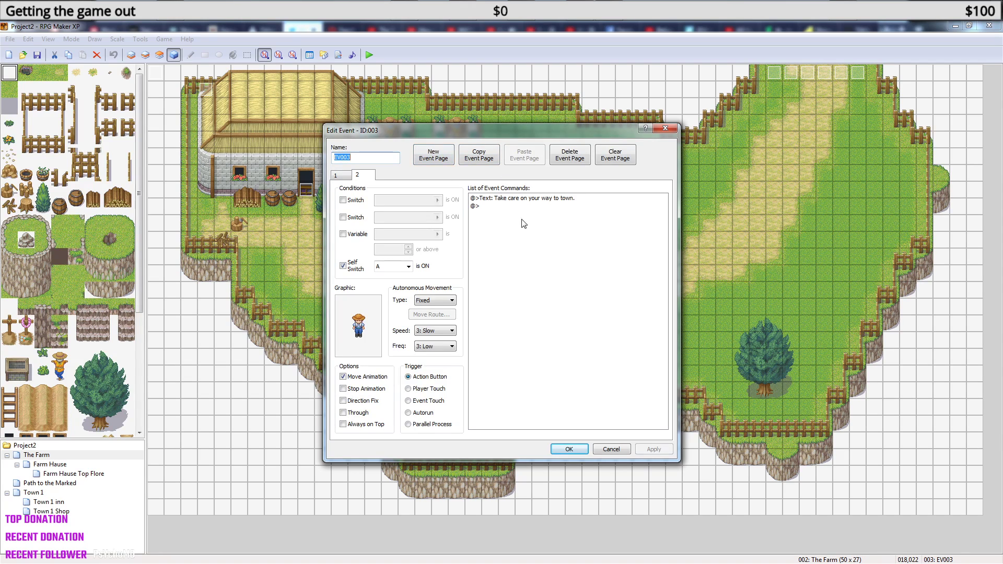
pyautogui.click(480, 158)
pyautogui.click(524, 164)
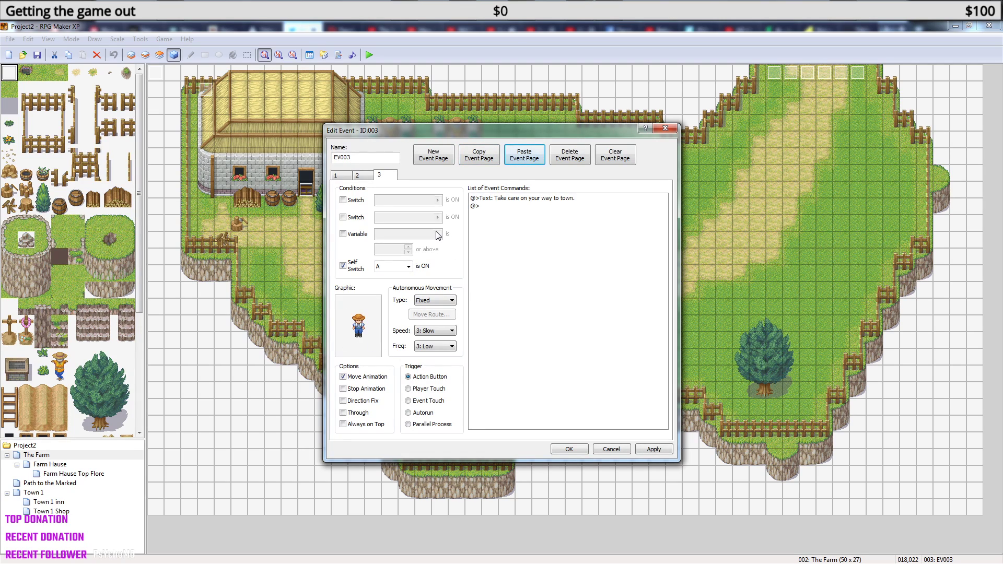
# Make page 3 of the farmer's event depend on switch 0009: Run and remove its Self Switch condition.
pyautogui.click(343, 201)
pyautogui.click(438, 200)
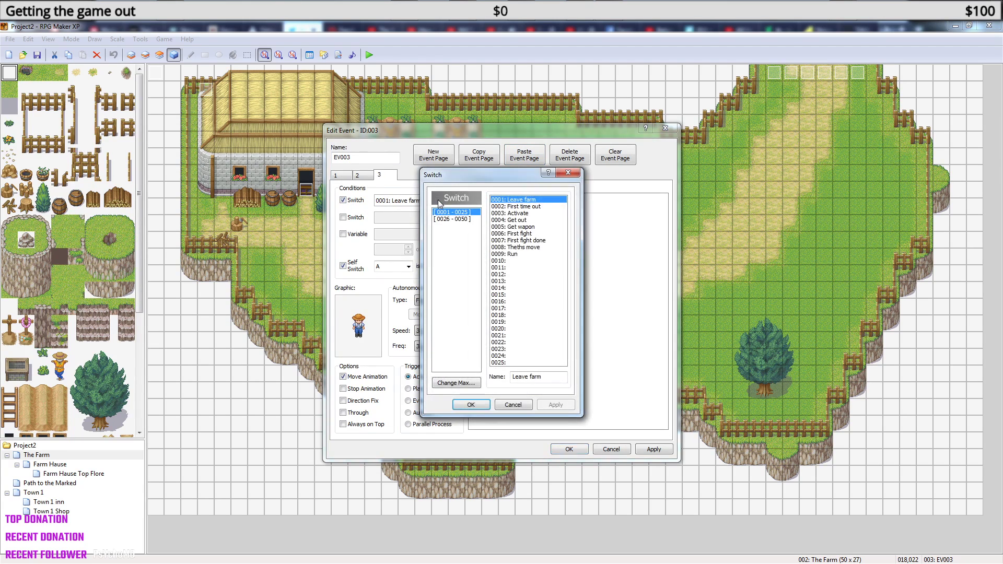
pyautogui.click(530, 241)
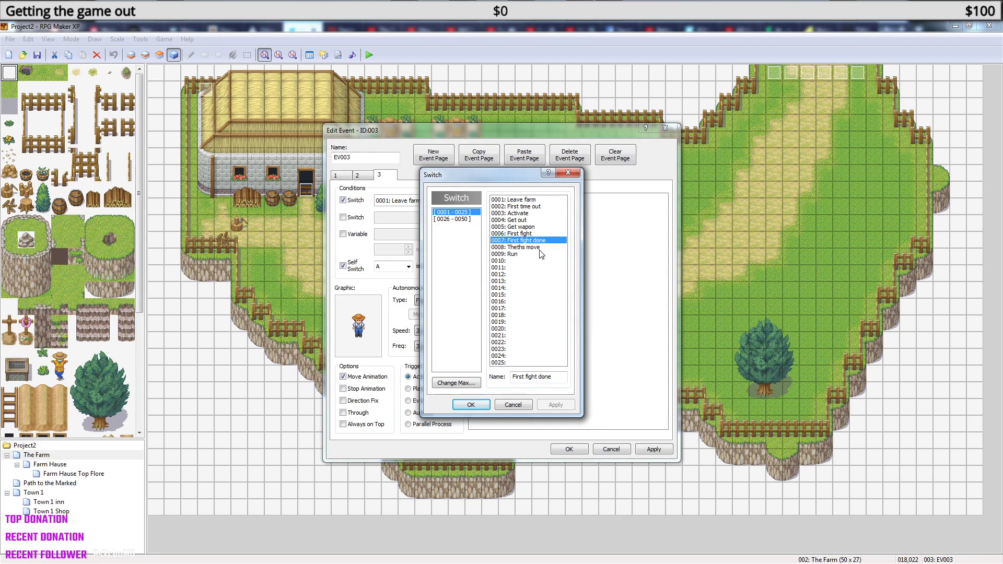
pyautogui.click(510, 254)
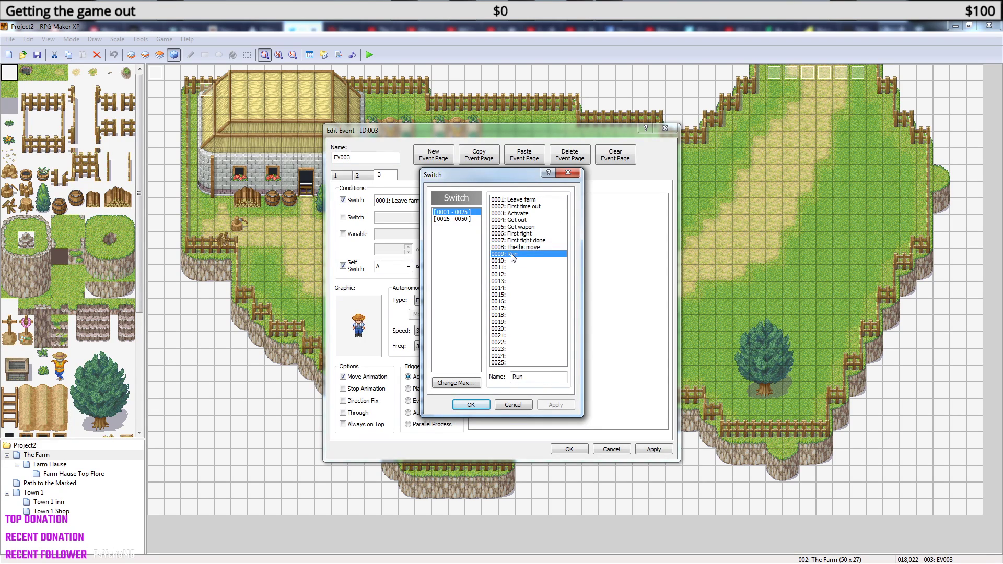
pyautogui.click(472, 405)
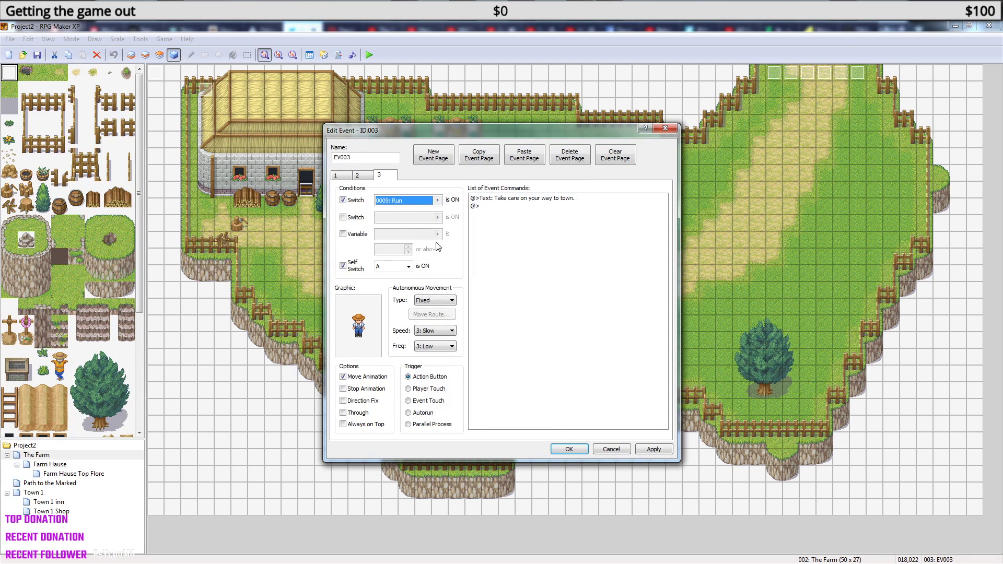
pyautogui.click(409, 268)
pyautogui.click(423, 267)
pyautogui.click(343, 266)
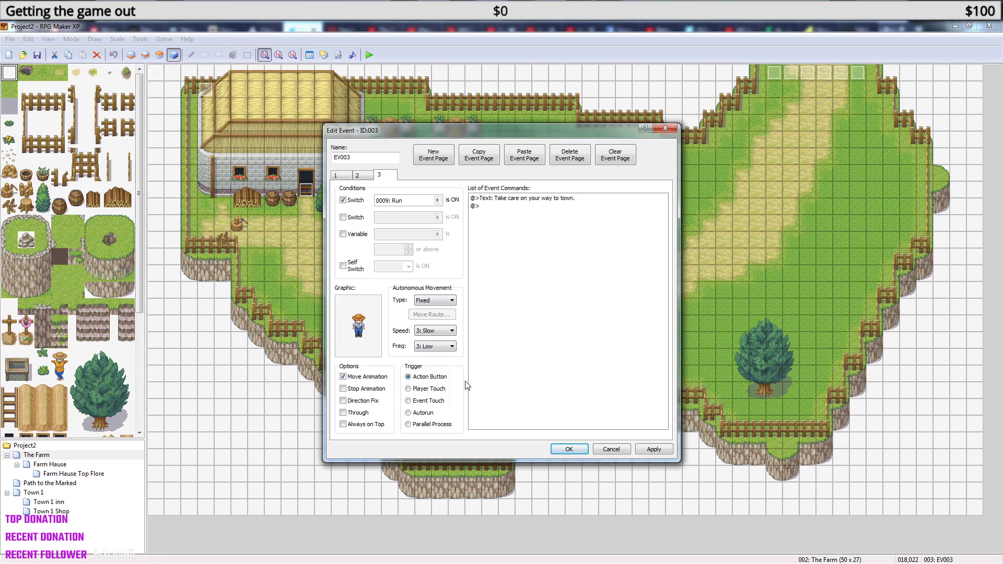
# Change page 3's dialogue text to "Thanks for getting the seeds for me.".
pyautogui.click(530, 201)
pyautogui.rightClick(530, 199)
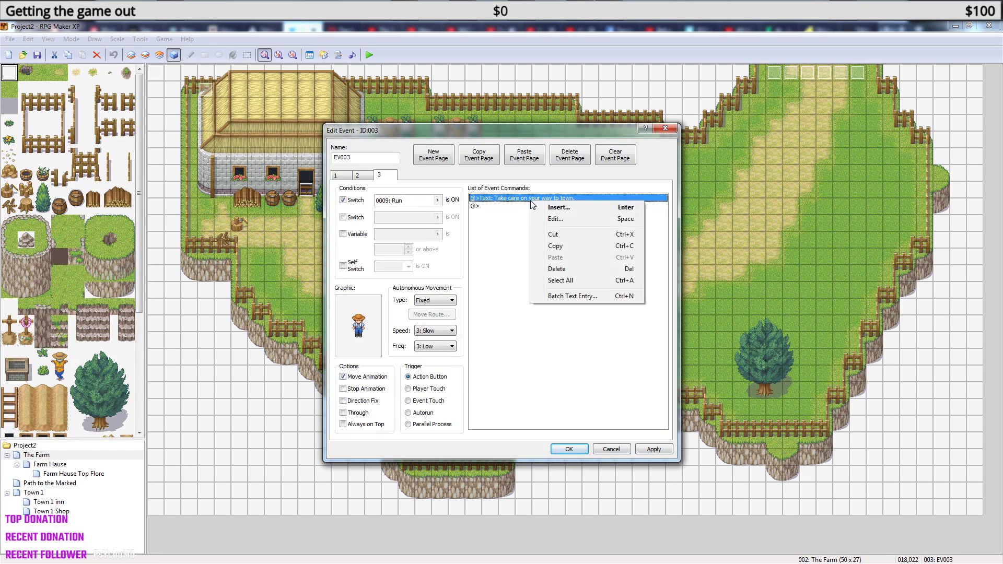
pyautogui.click(560, 224)
pyautogui.moveTo(583, 299); pyautogui.dragTo(555, 291)
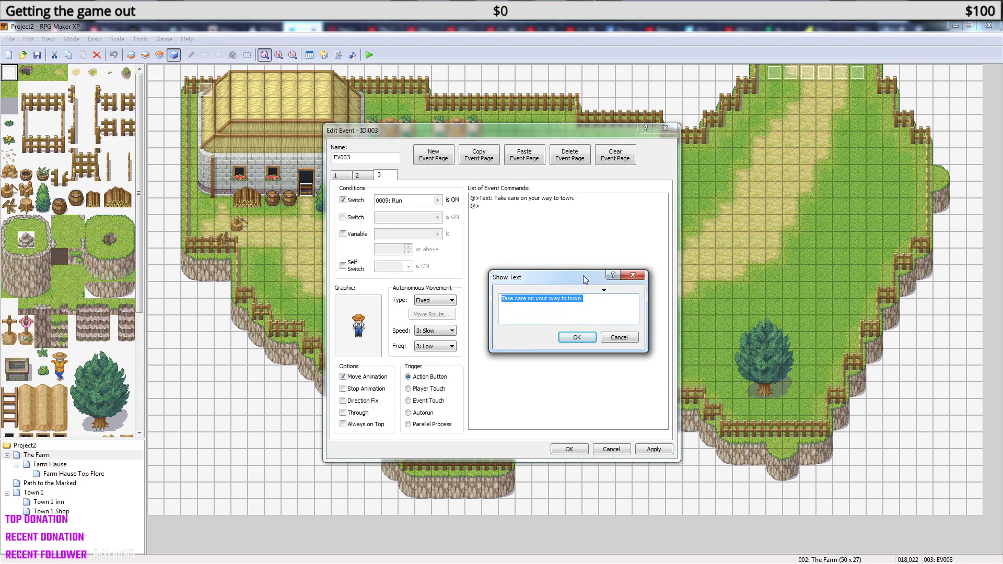
pyautogui.write('Tha')
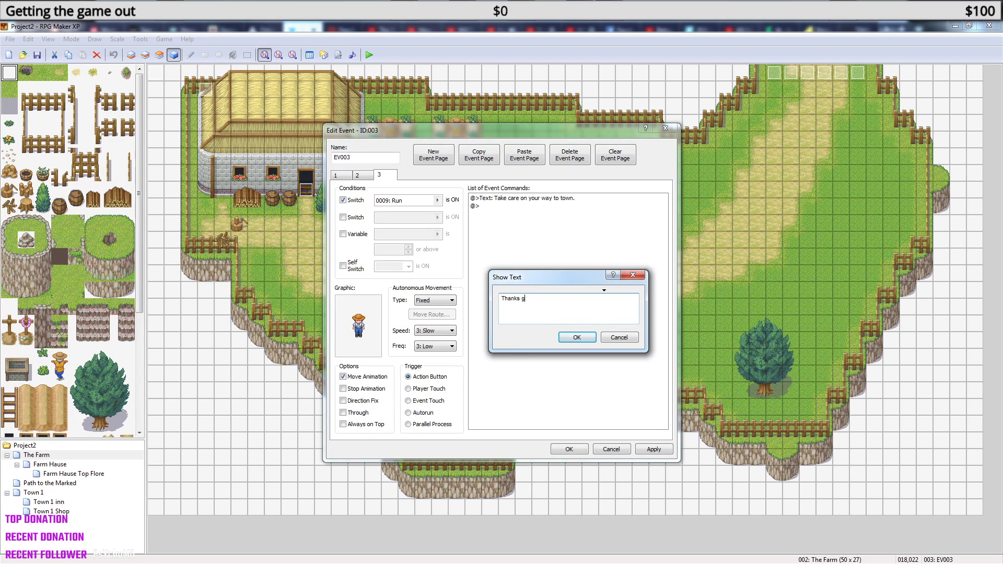
pyautogui.write('nks for getting the seeds for me.')
pyautogui.click(575, 337)
# Add a Change Items command after the thank-you text that decreases 033: Bag of Seeds by 1.
pyautogui.click(506, 207)
pyautogui.rightClick(505, 208)
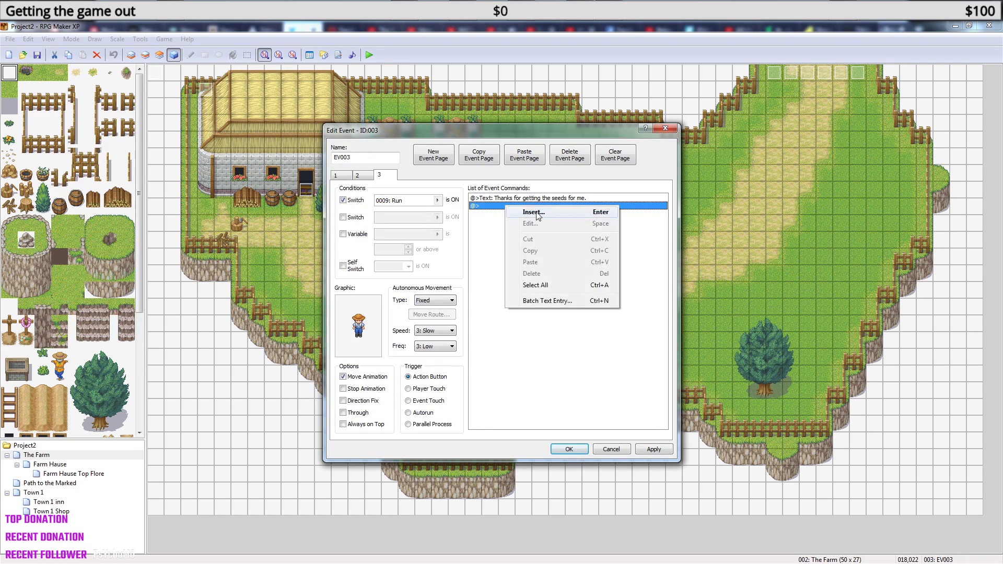
pyautogui.click(539, 216)
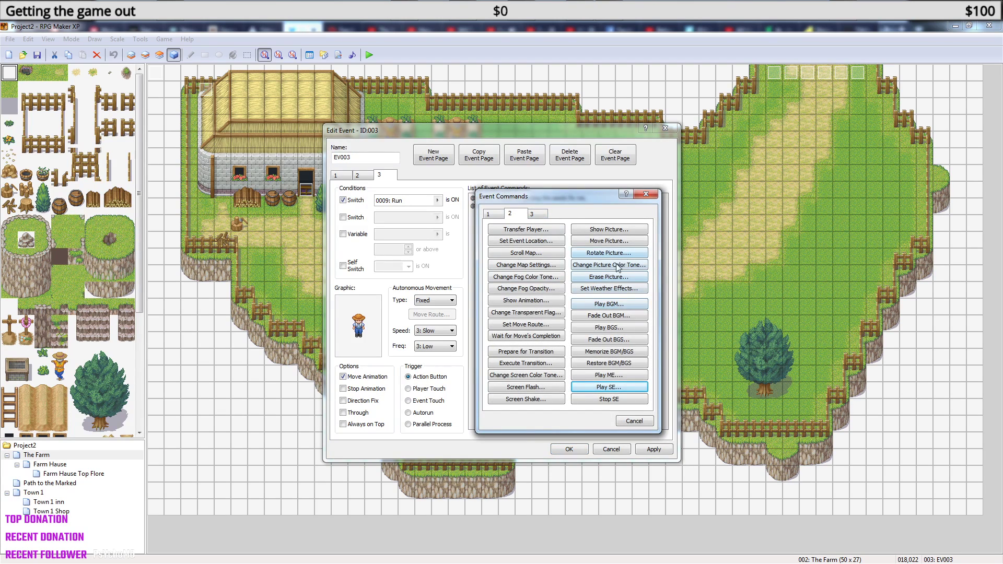
pyautogui.click(496, 215)
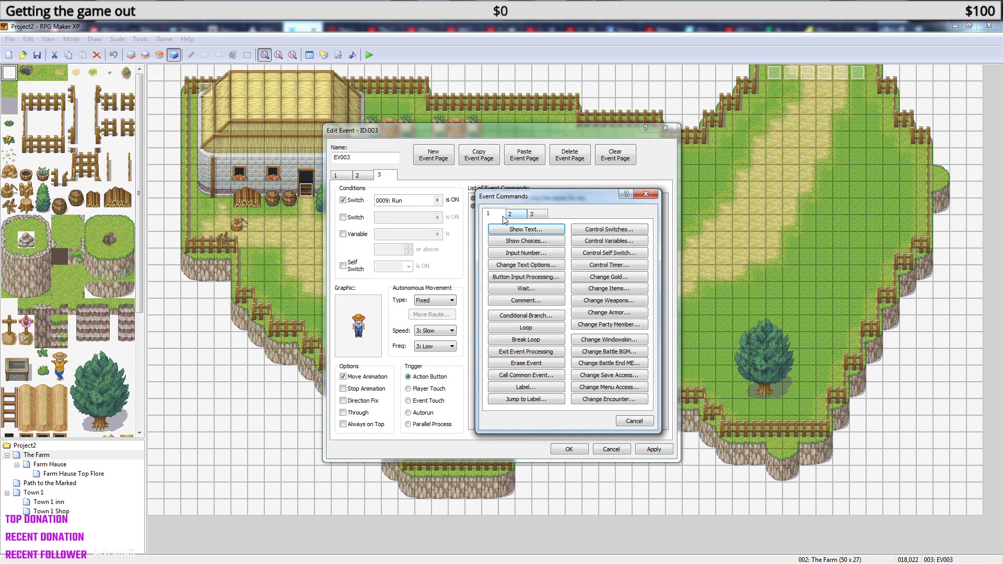
pyautogui.click(622, 288)
pyautogui.click(558, 299)
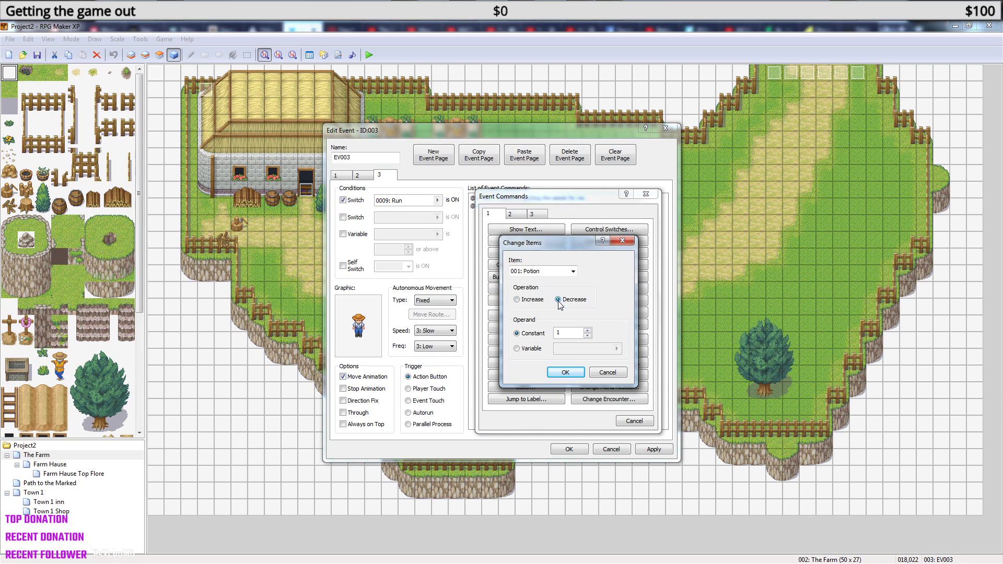
pyautogui.click(573, 271)
pyautogui.moveTo(573, 446); pyautogui.dragTo(573, 472)
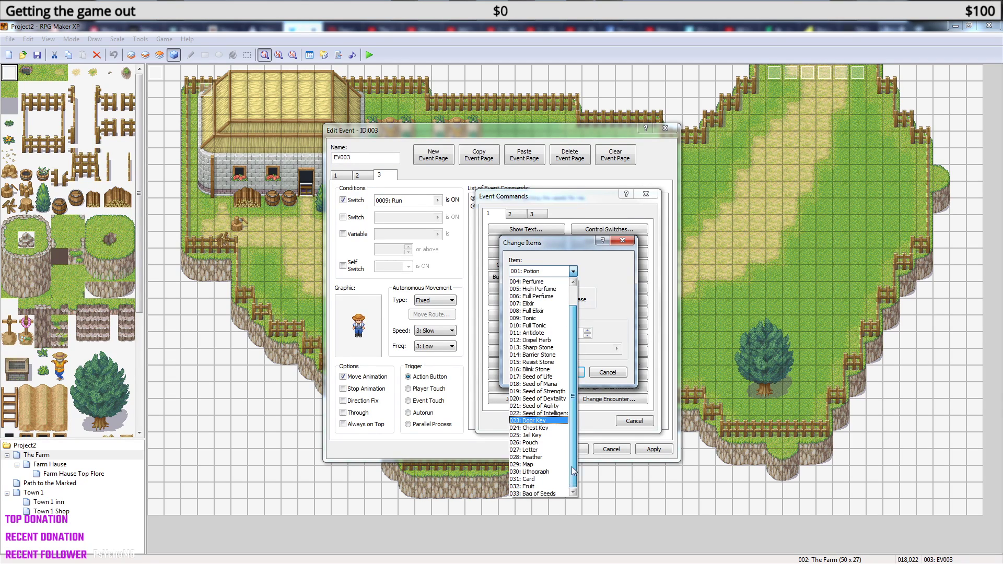
pyautogui.click(545, 494)
pyautogui.click(565, 371)
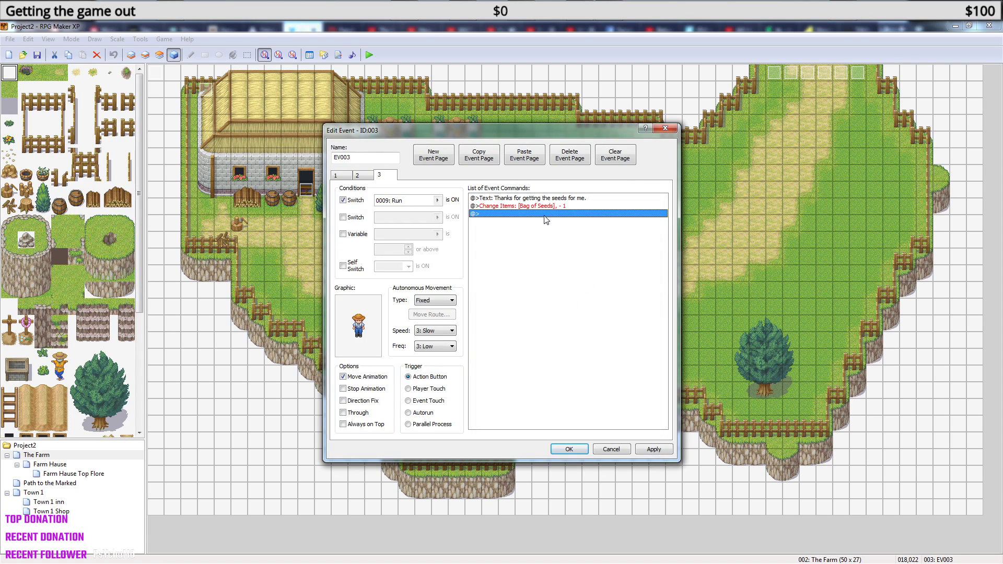
# Insert a Show Text command reading "You gave your dad the Bag of seeds." before the thank-you text on page 3.
pyautogui.rightClick(538, 198)
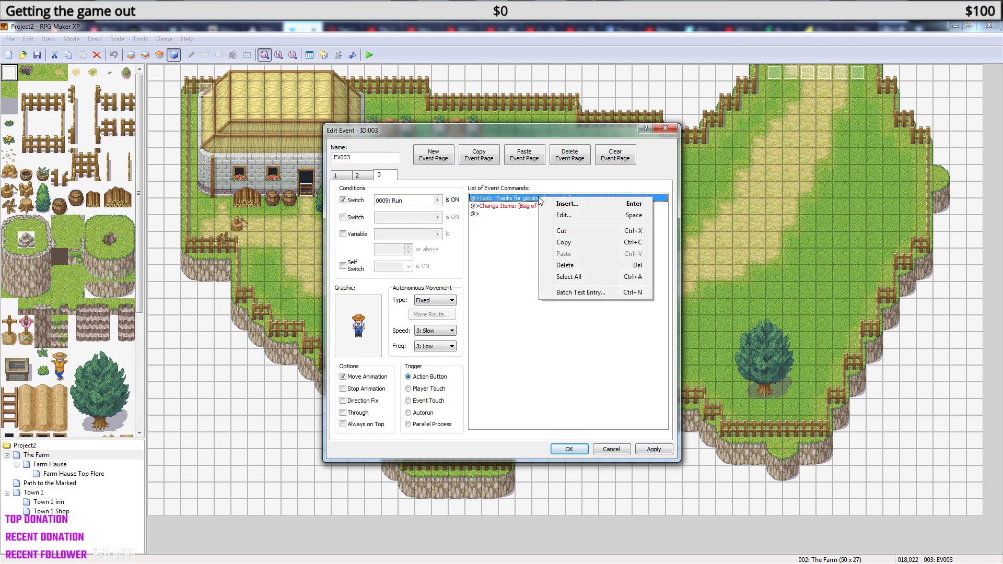
pyautogui.click(568, 204)
pyautogui.click(525, 230)
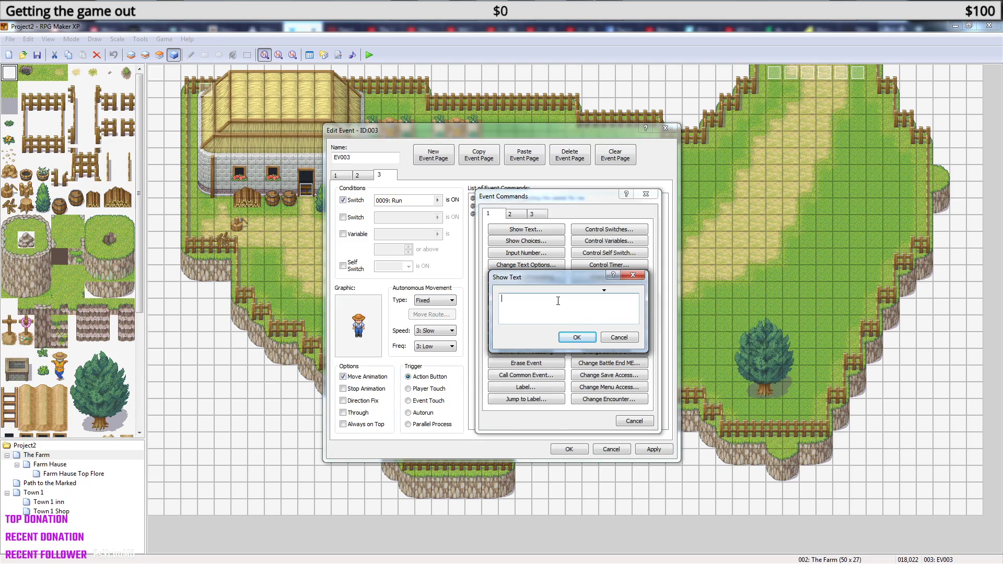
pyautogui.write('You gav')
pyautogui.write('Bag of seeds.')
pyautogui.click(576, 337)
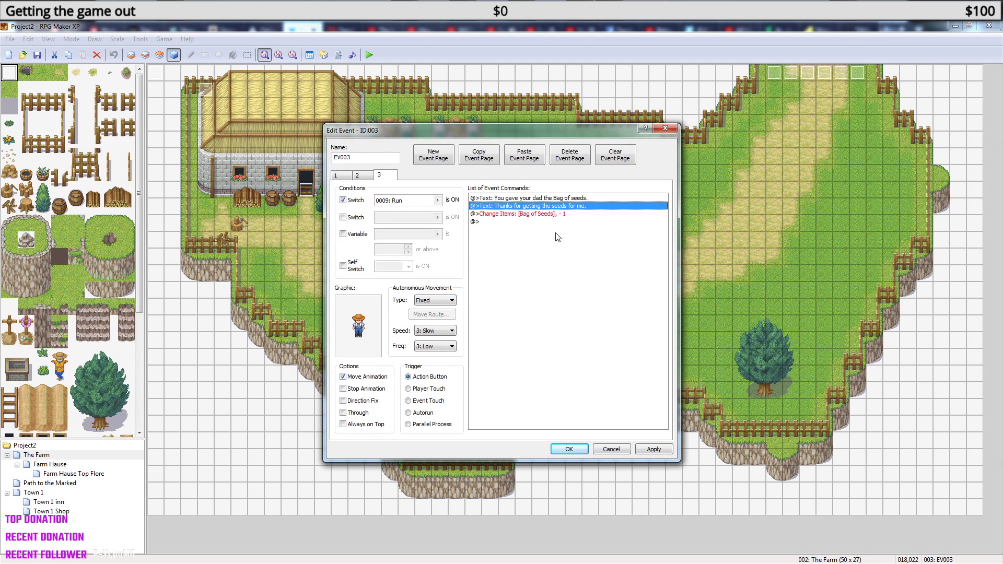
# Add the text "I will plant them and be home for dinner." after the Bag of Seeds item change.
pyautogui.click(515, 222)
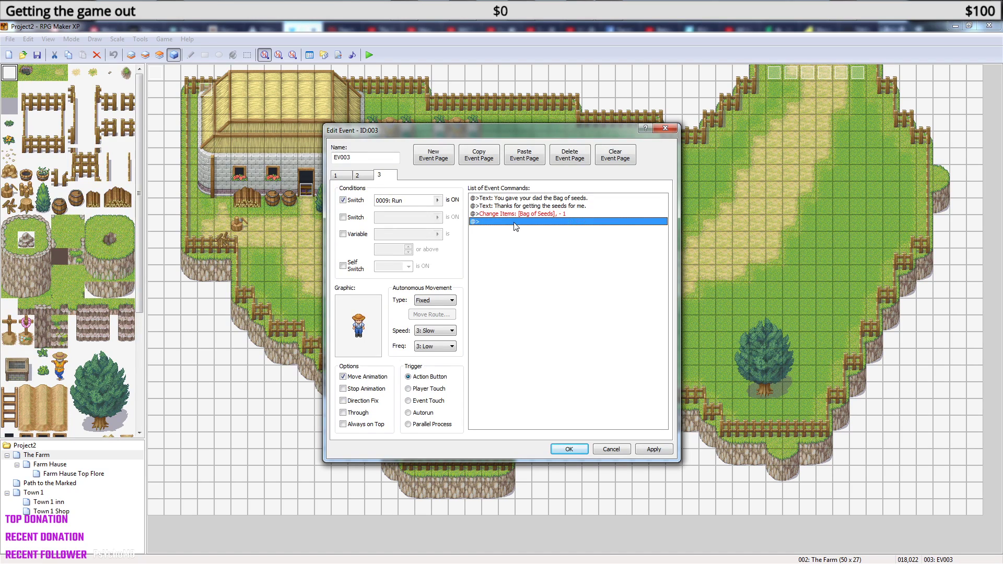
pyautogui.rightClick(516, 222)
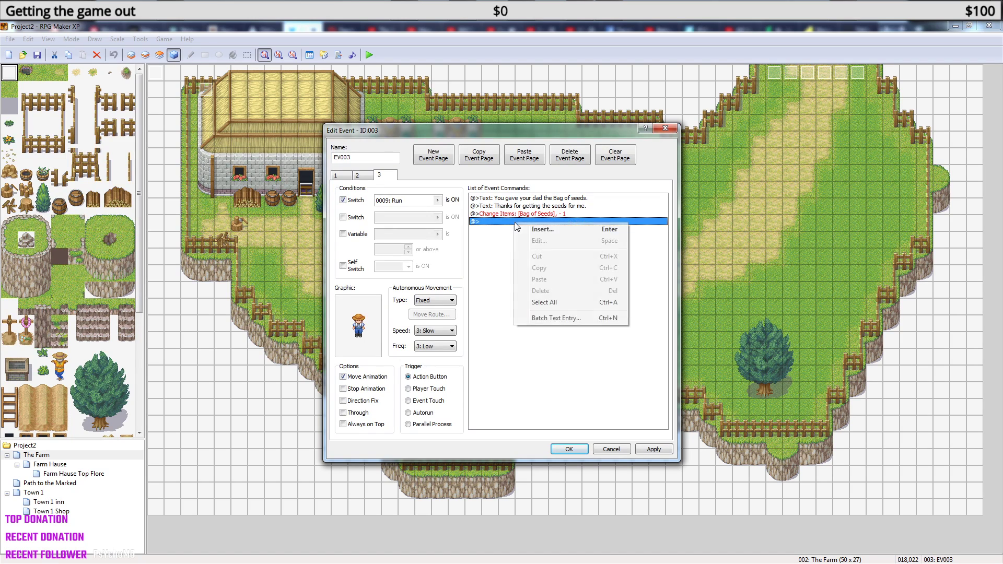
pyautogui.click(541, 230)
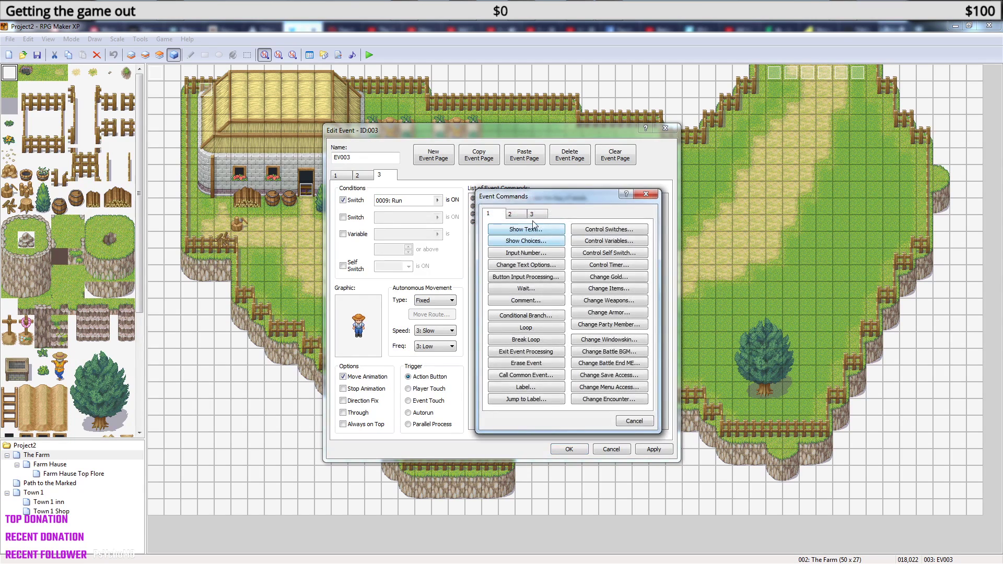
pyautogui.click(523, 232)
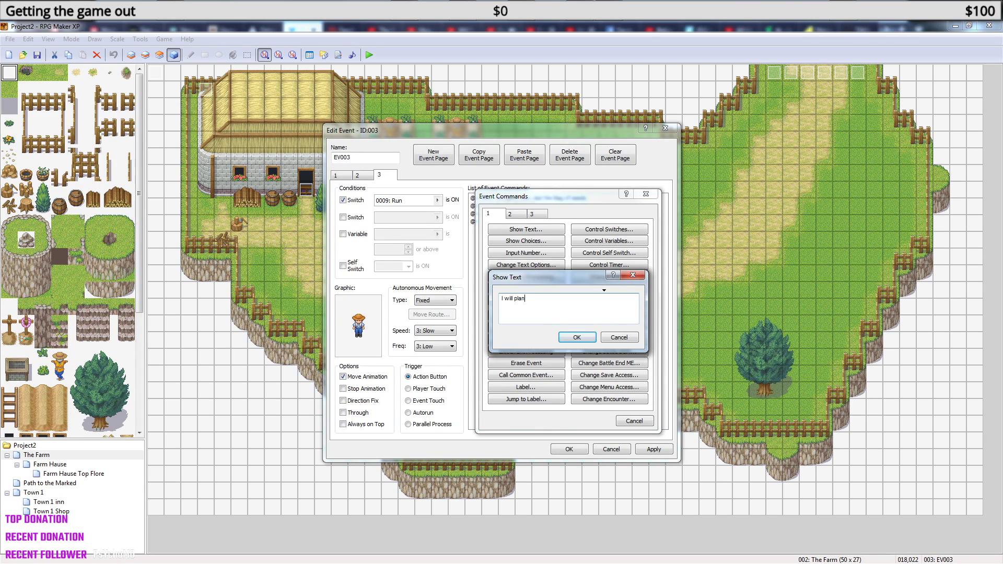
pyautogui.write('I will plant them')
pyautogui.write('me for dinner.')
pyautogui.click(577, 337)
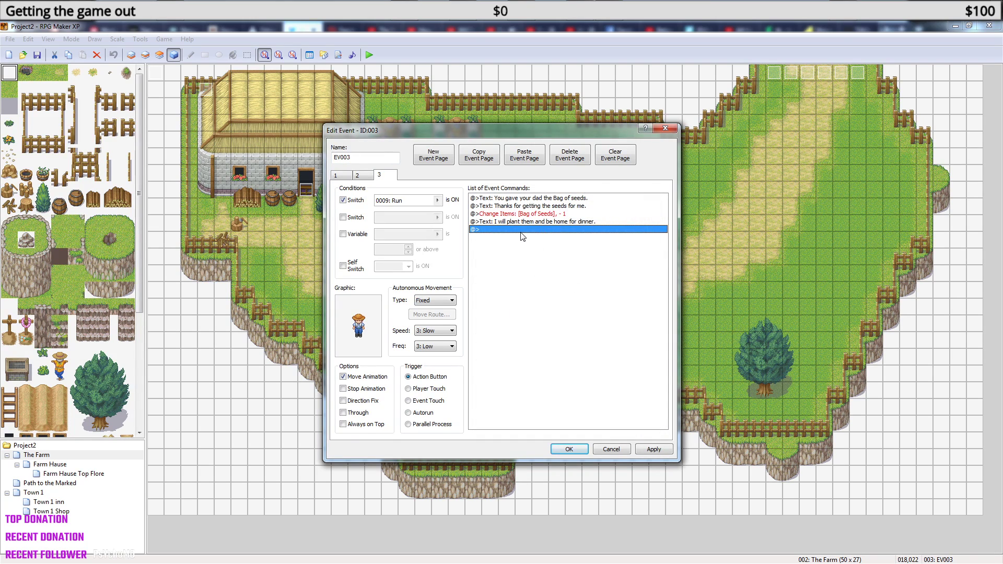
# Name switch 0010 "Day one", add a Control Switches command turning it ON after the dinner text, and save the farmer event.
pyautogui.rightClick(523, 236)
pyautogui.click(557, 239)
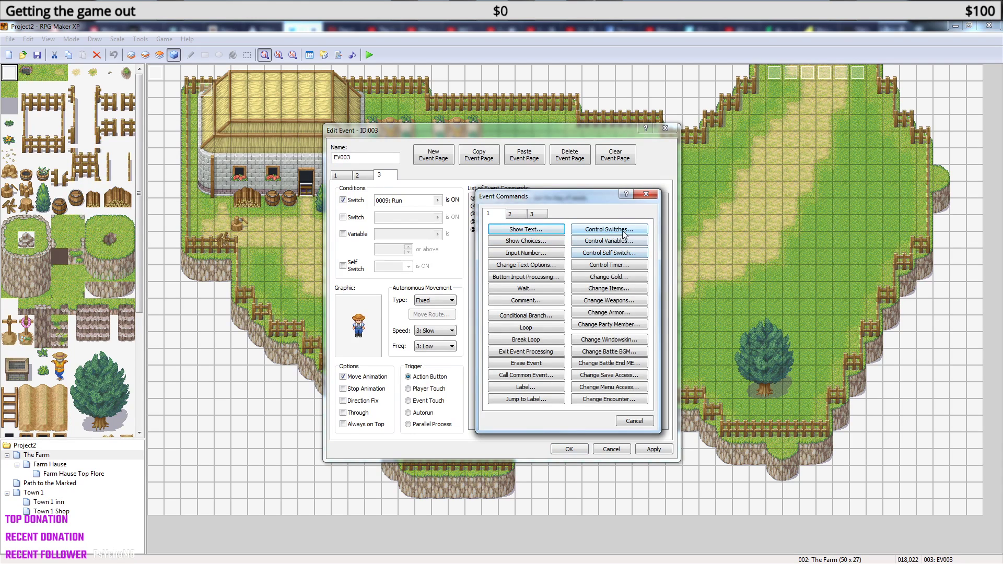
pyautogui.click(609, 229)
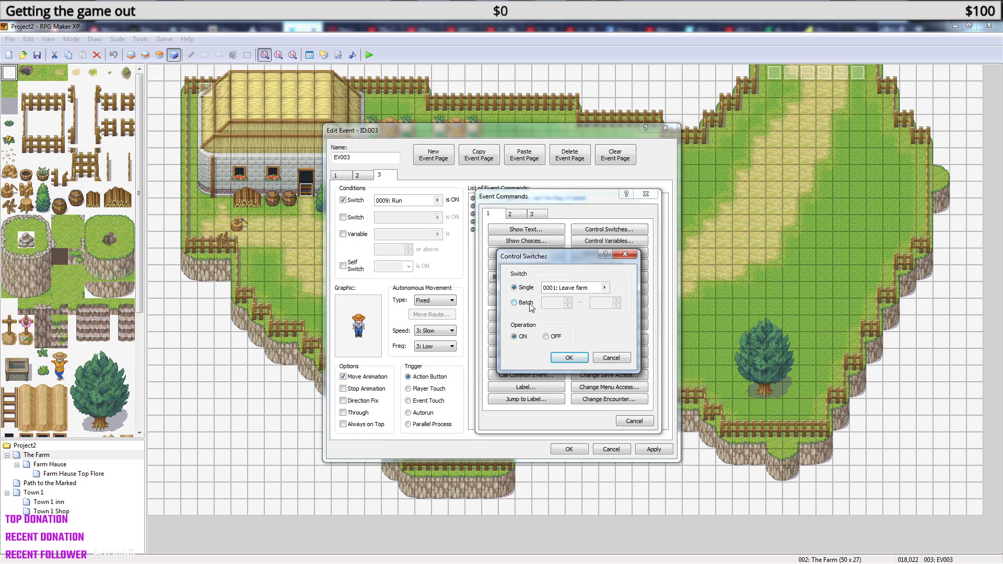
pyautogui.click(607, 287)
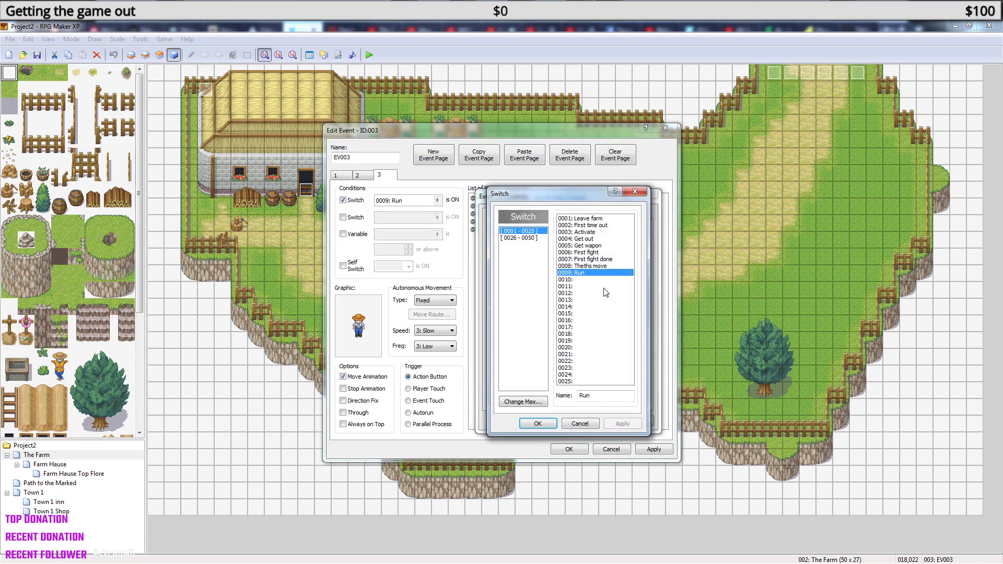
pyautogui.click(586, 280)
pyautogui.click(595, 396)
pyautogui.write('Dat')
pyautogui.write('y one')
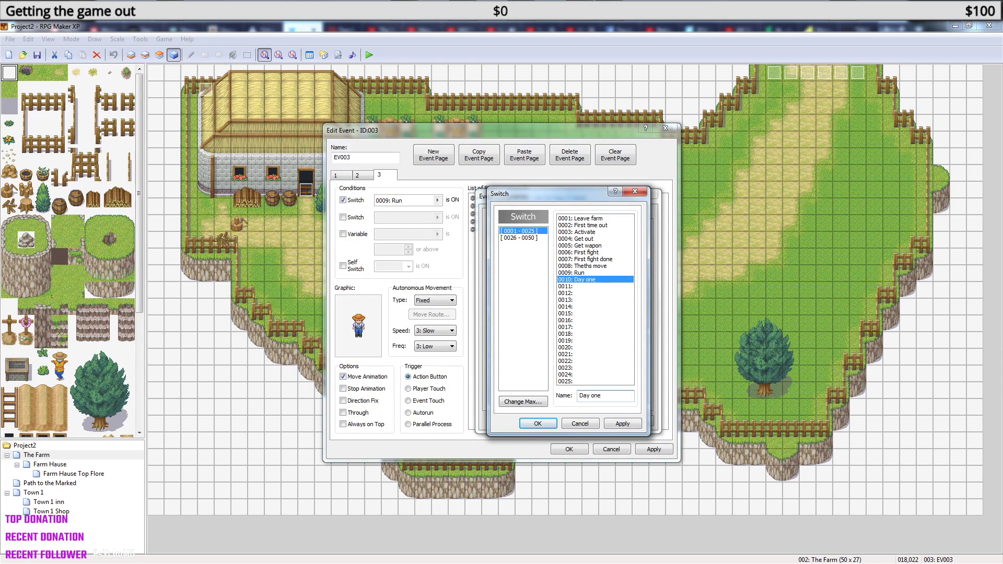
pyautogui.click(537, 424)
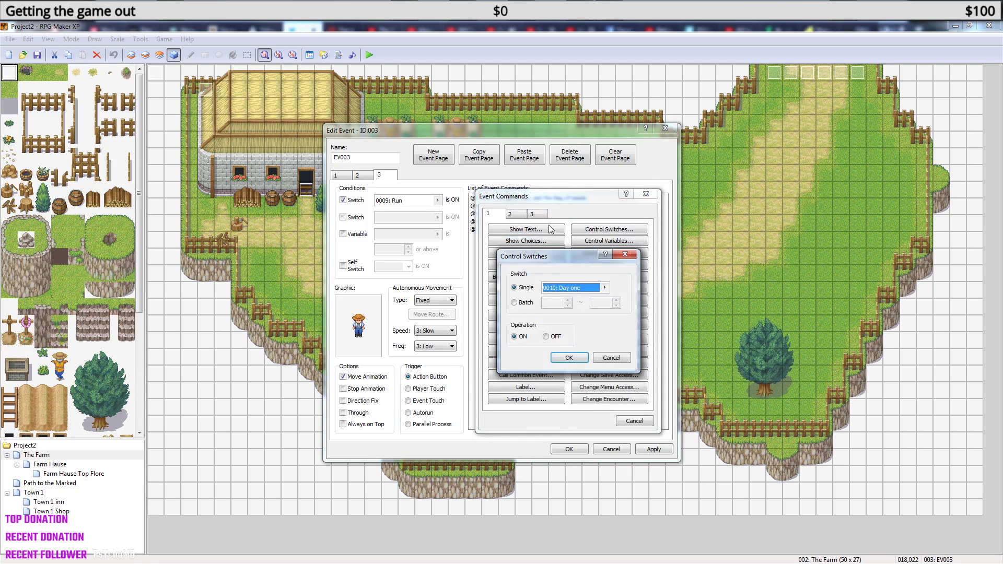
pyautogui.click(583, 360)
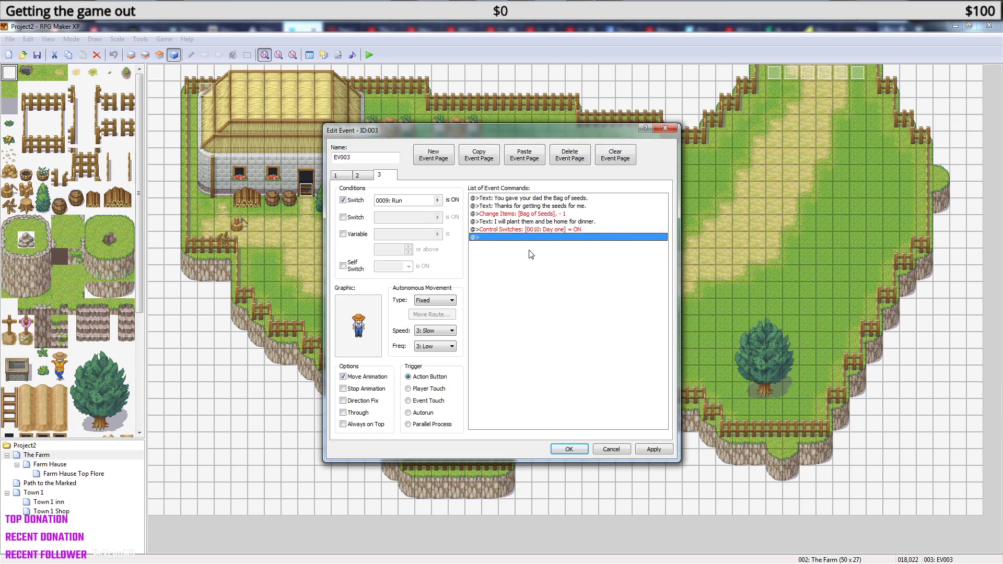
pyautogui.click(569, 449)
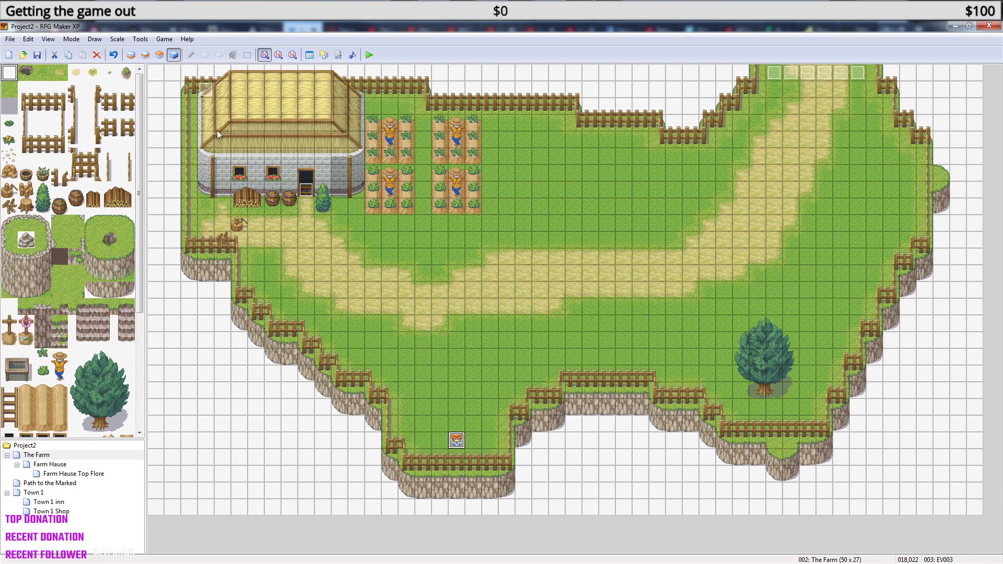
# Create a new event on The Farm map at tile 001,000, conditioned on switch 0010: Day one.
pyautogui.doubleClick(157, 81)
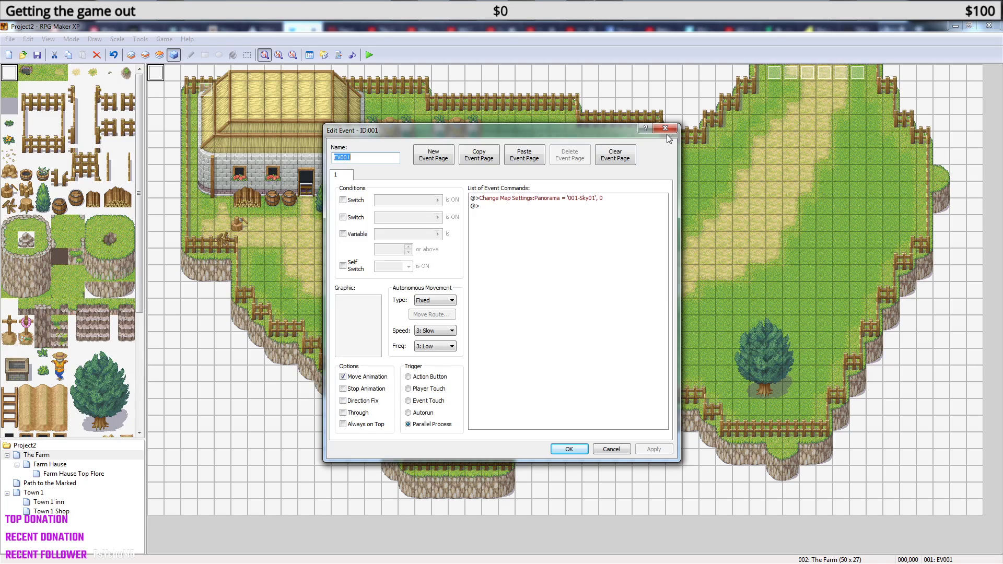
pyautogui.click(666, 130)
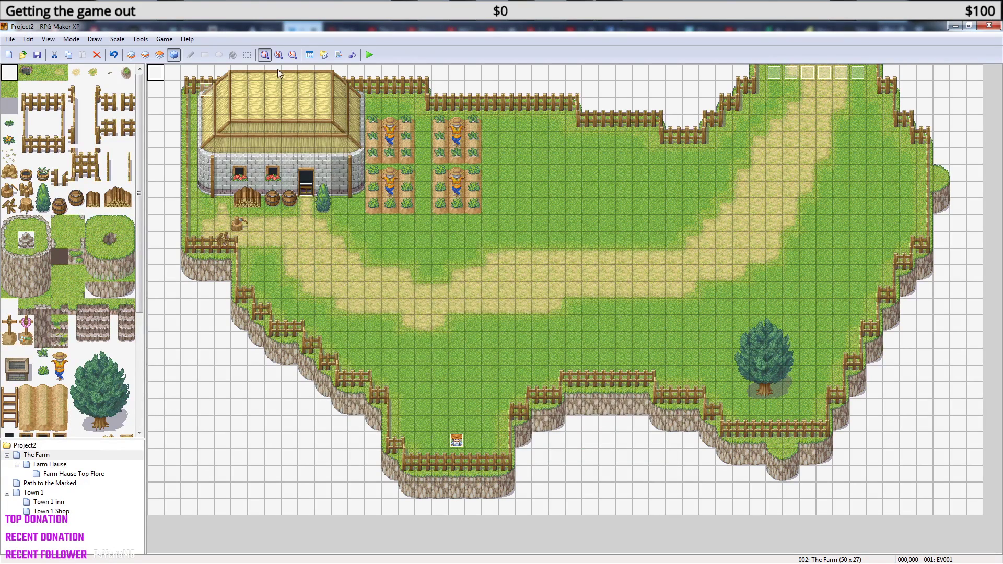
pyautogui.doubleClick(177, 77)
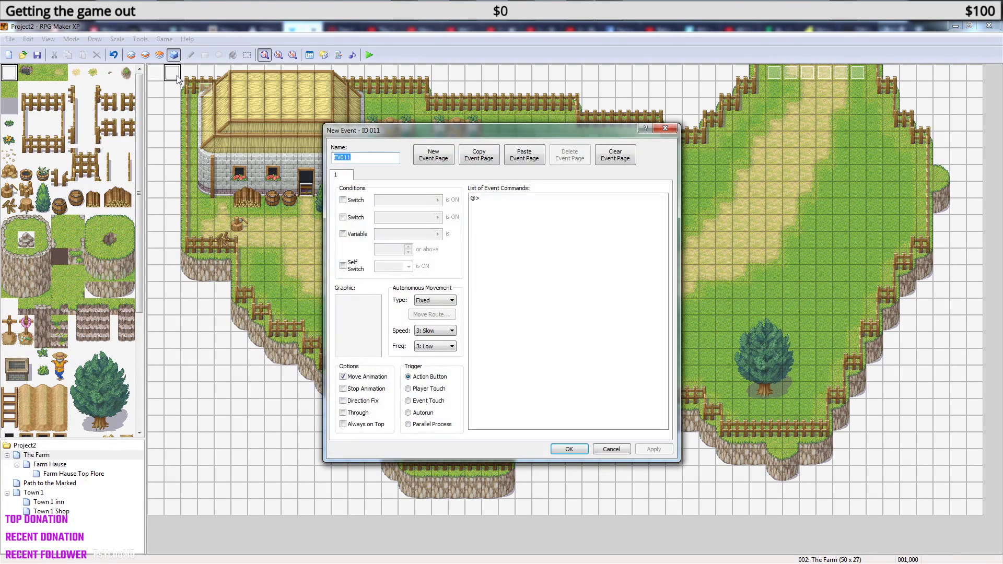
pyautogui.click(342, 200)
pyautogui.click(436, 200)
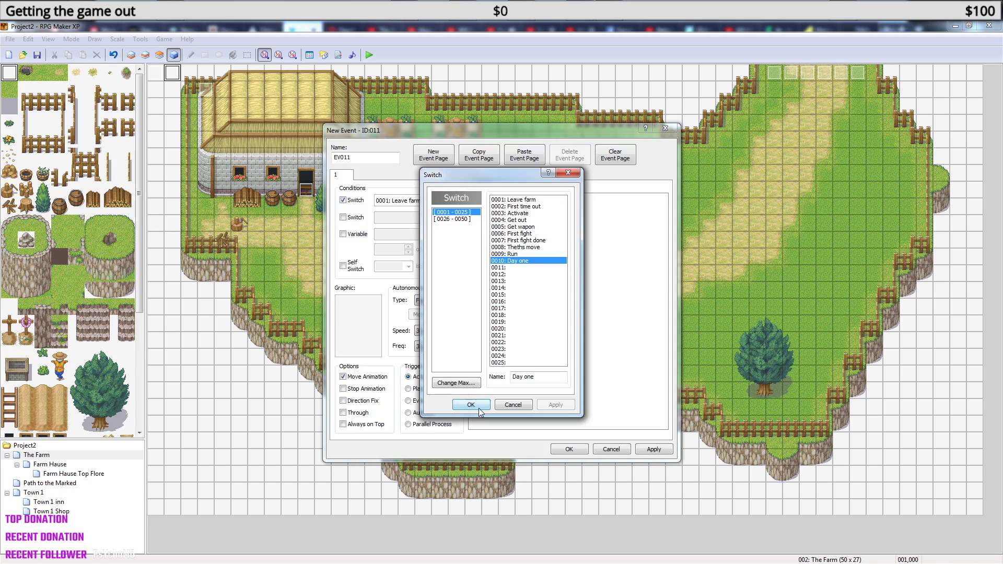
pyautogui.click(471, 404)
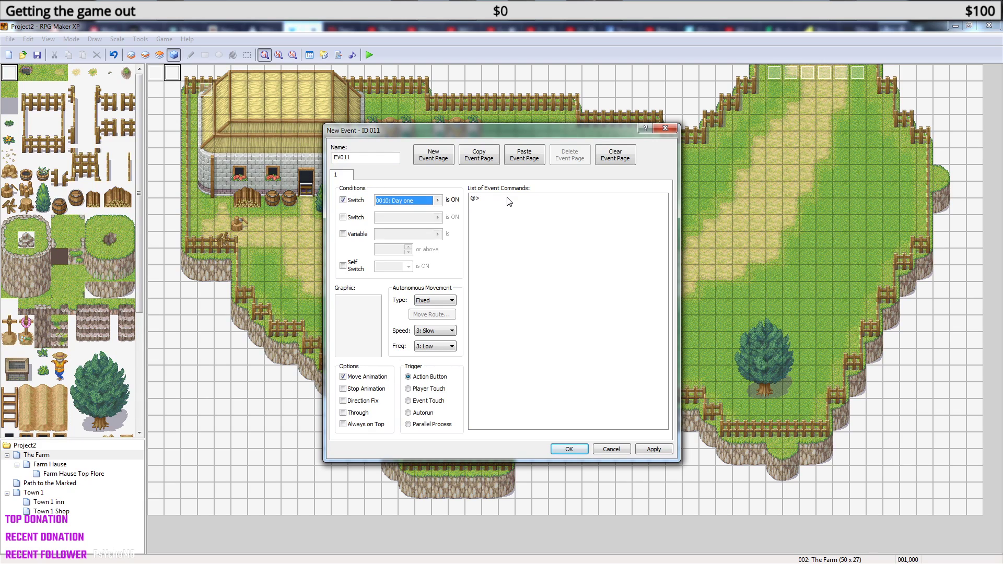
# Add a Change Screen Color Tone command to the new event with red, green and blue at -255 over 20 frames.
pyautogui.rightClick(509, 202)
pyautogui.click(543, 209)
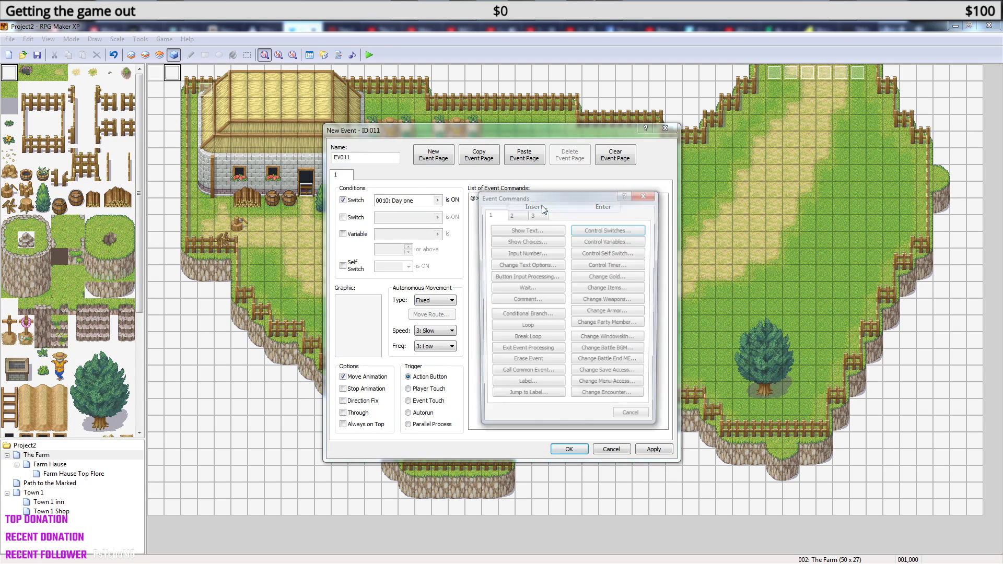
pyautogui.click(515, 216)
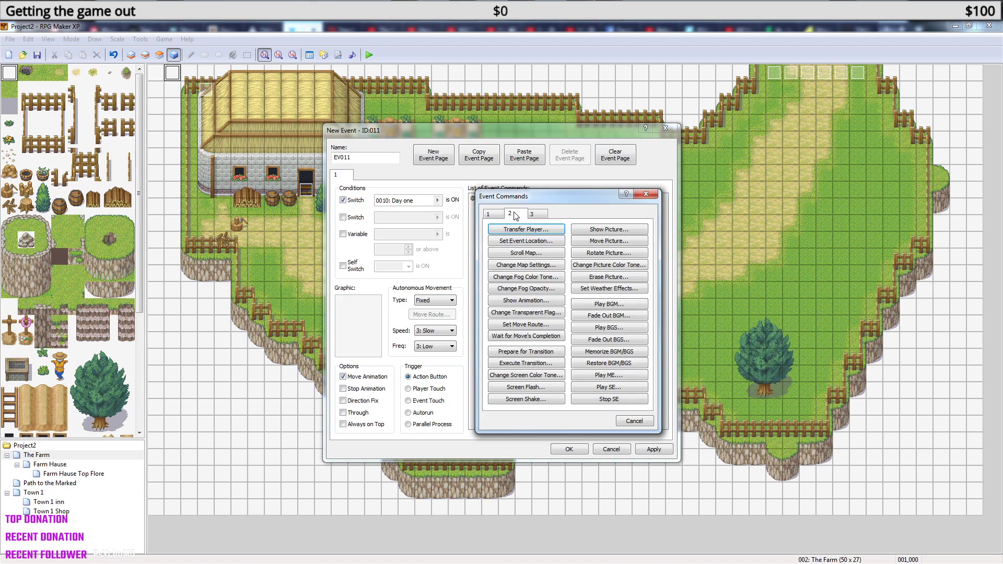
pyautogui.click(542, 375)
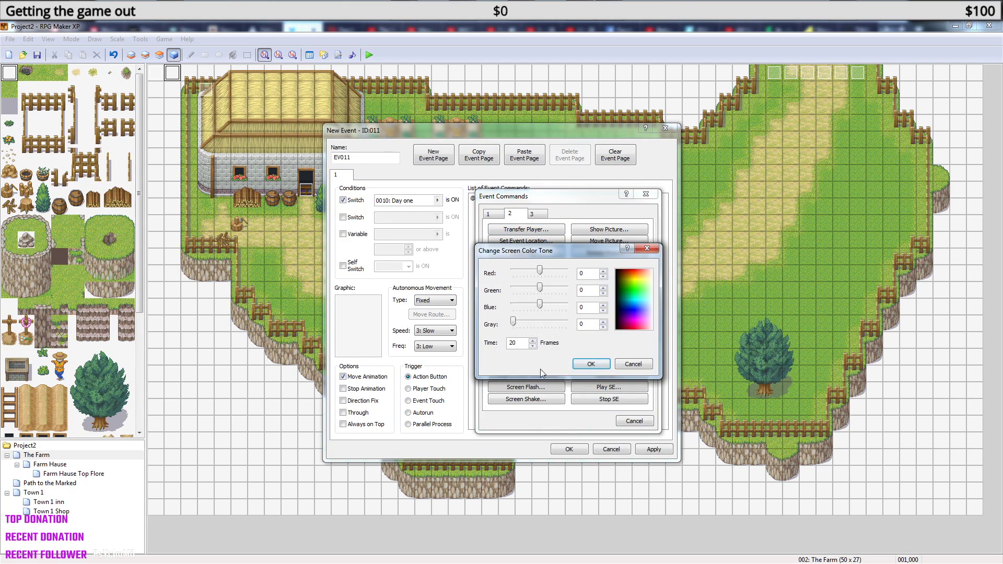
pyautogui.moveTo(540, 306); pyautogui.dragTo(490, 294)
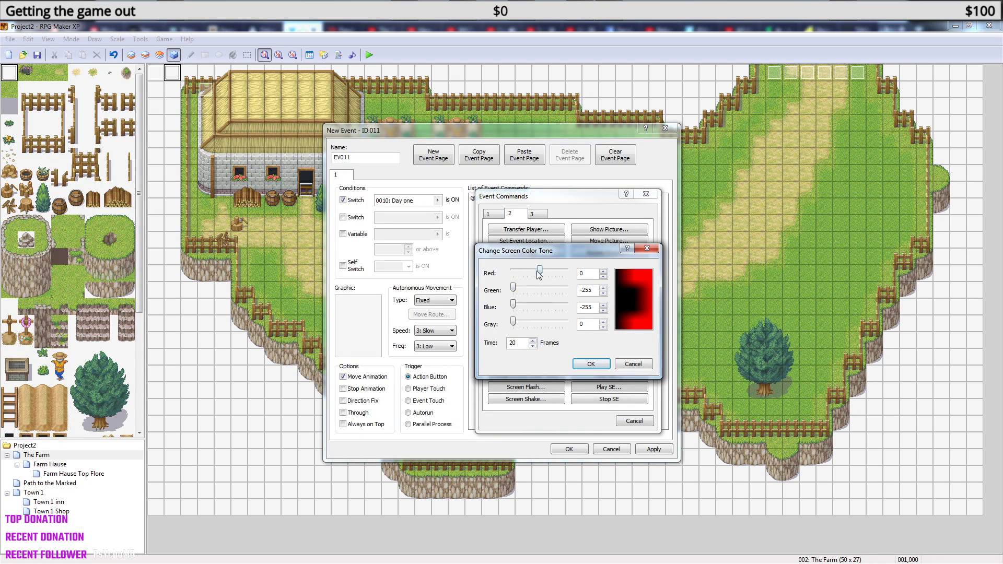
pyautogui.moveTo(539, 271); pyautogui.dragTo(489, 276)
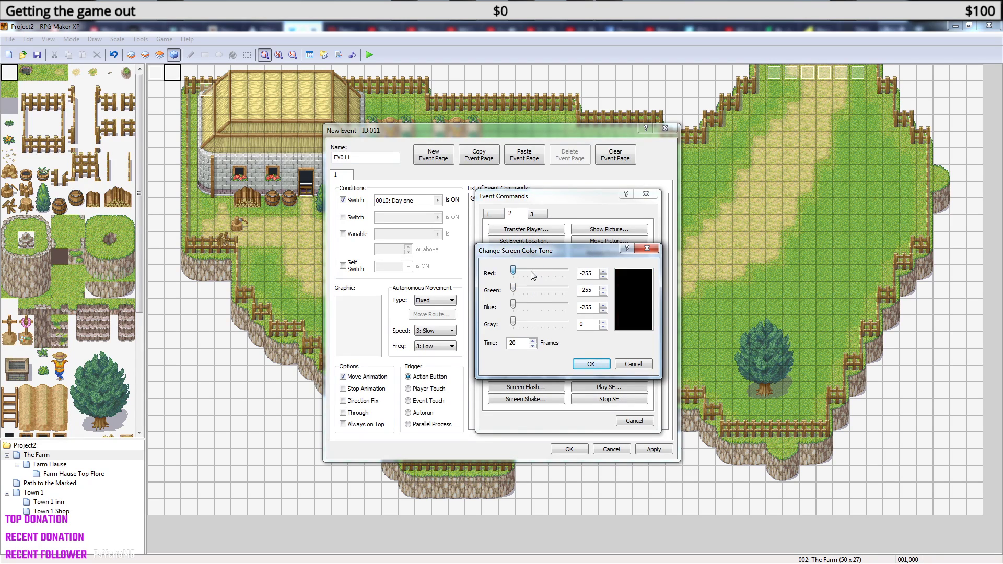
pyautogui.click(591, 364)
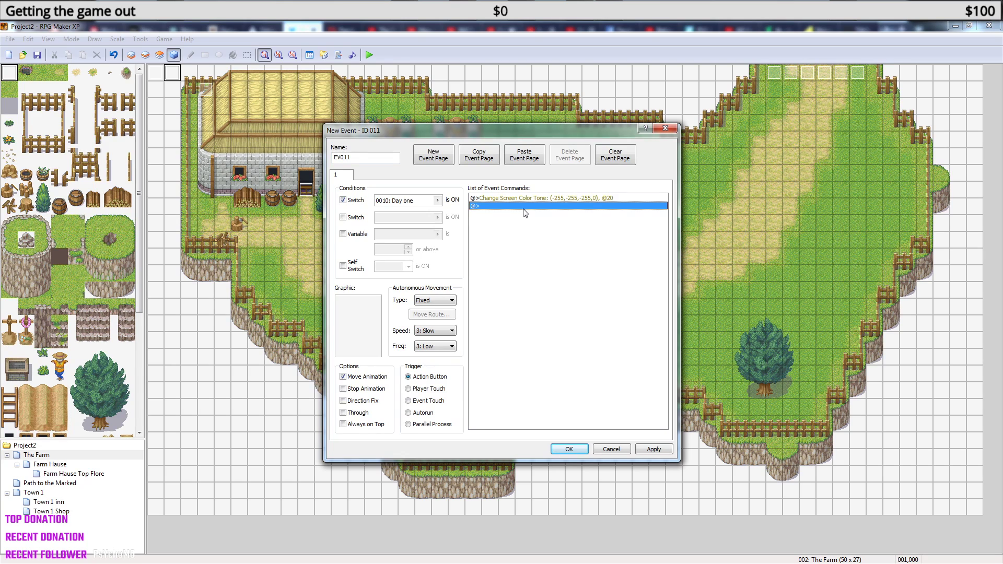
# Set the new event's trigger to Autorun.
pyautogui.rightClick(525, 210)
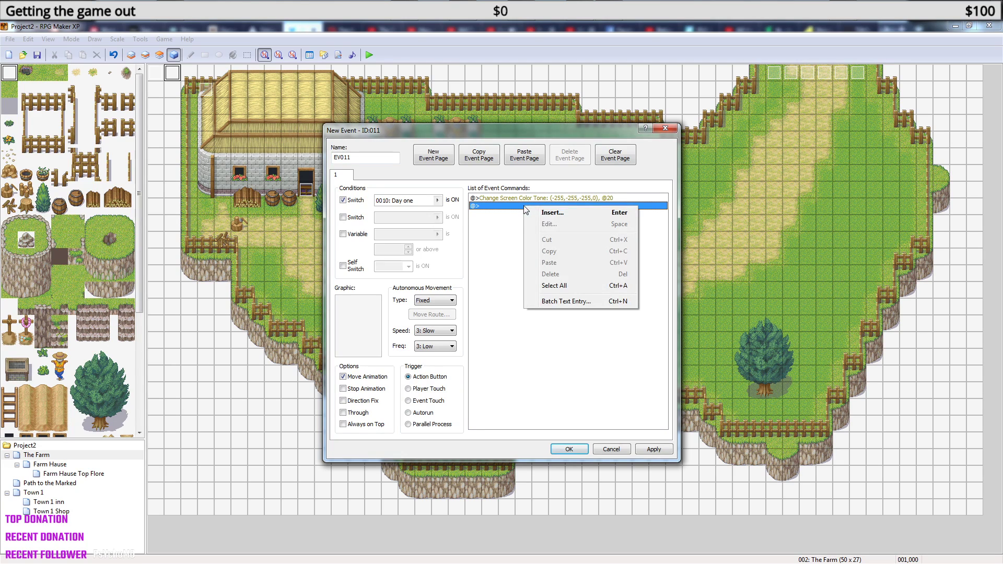
pyautogui.click(564, 212)
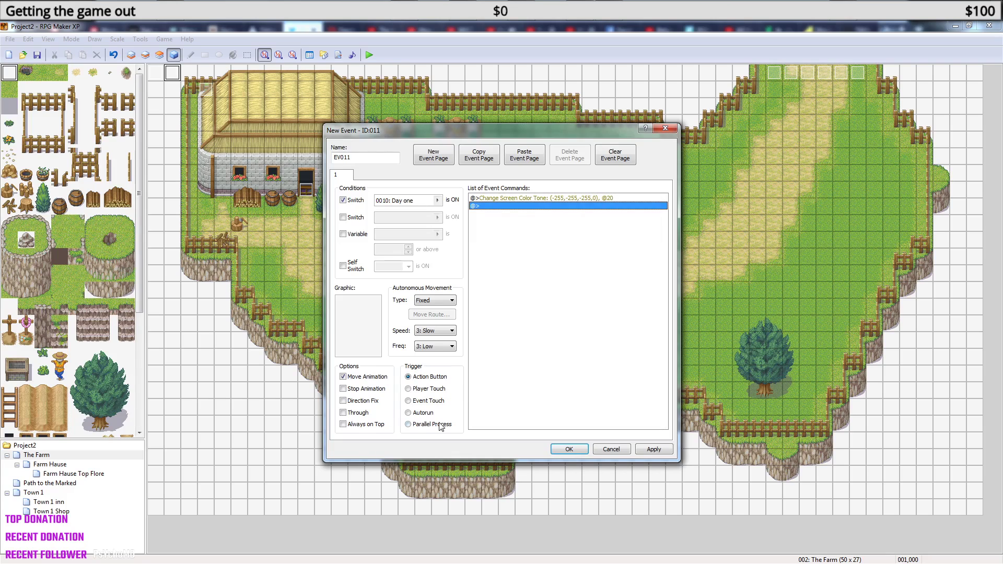
pyautogui.click(408, 413)
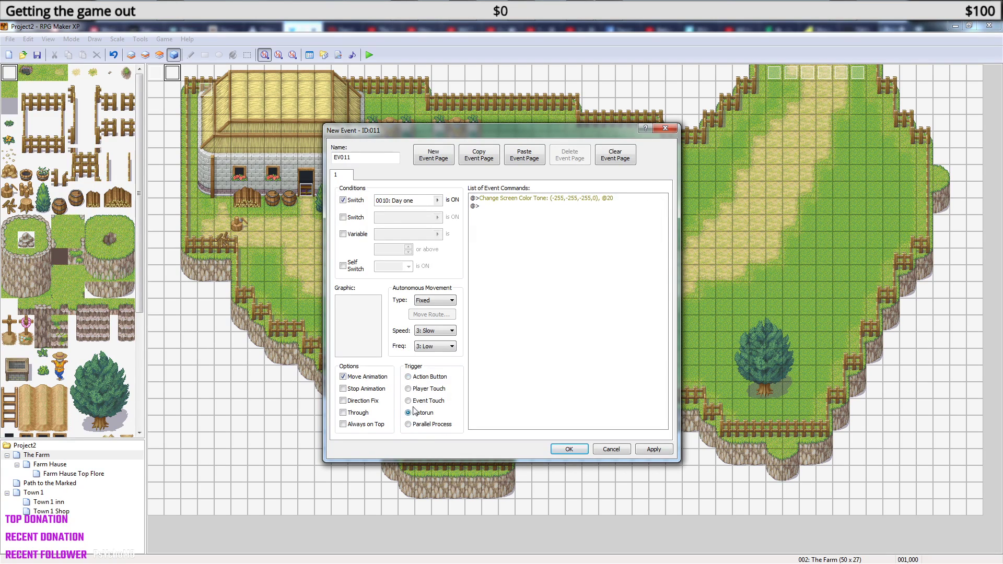
# Add a Show Text command after the tone change, beginning with "And so an eventfull day came to it's end.".
pyautogui.click(516, 206)
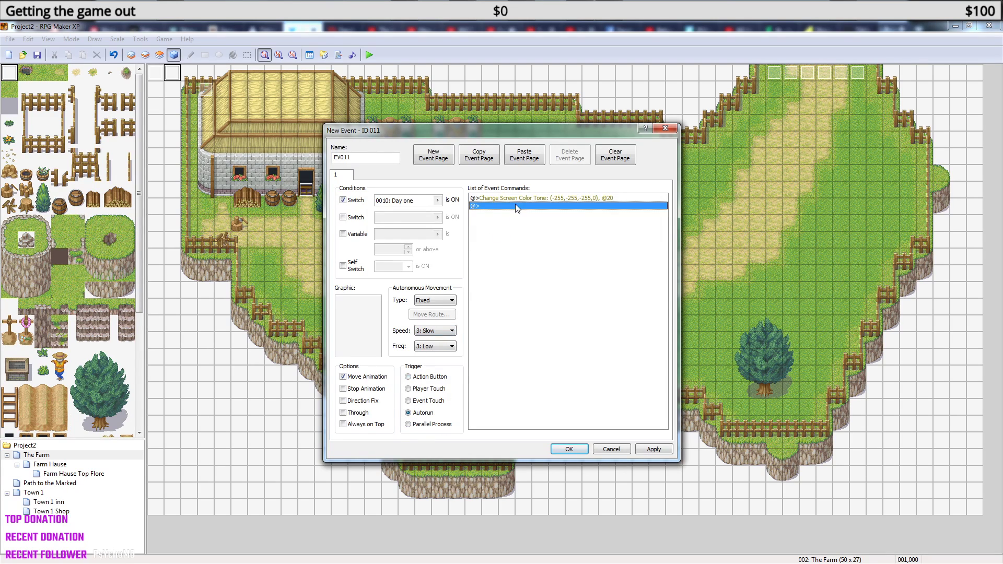
pyautogui.rightClick(516, 207)
pyautogui.click(559, 211)
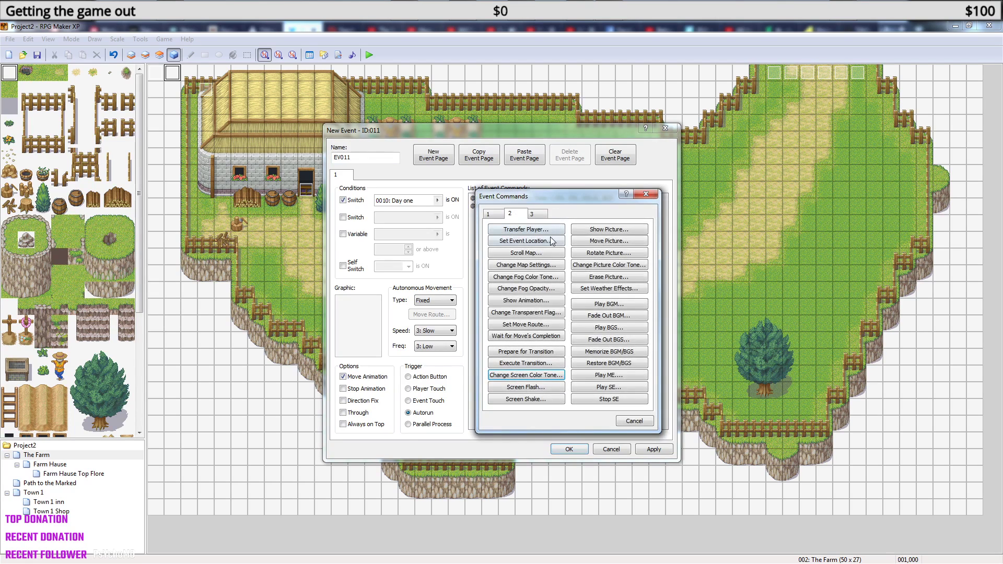
pyautogui.click(493, 216)
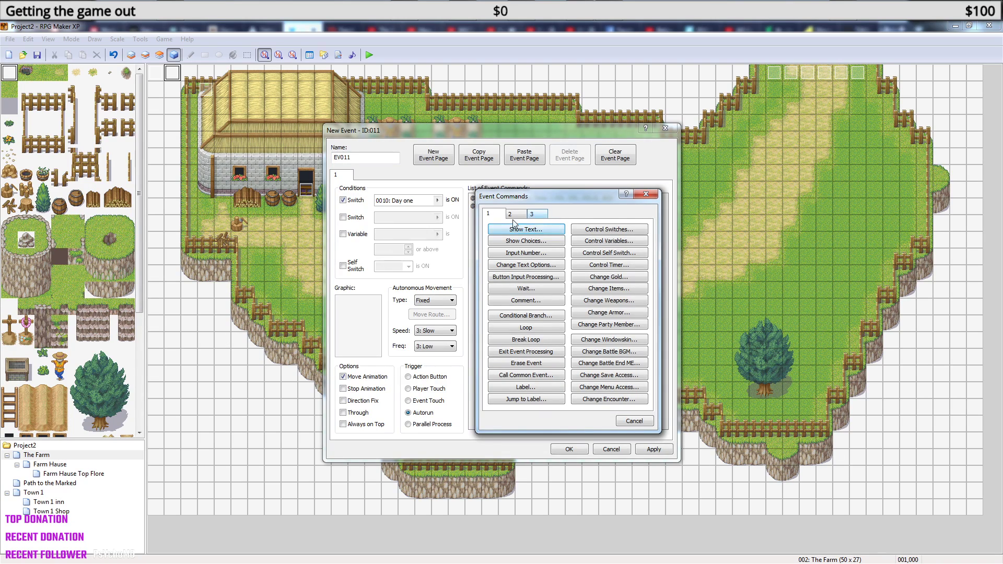
pyautogui.click(543, 231)
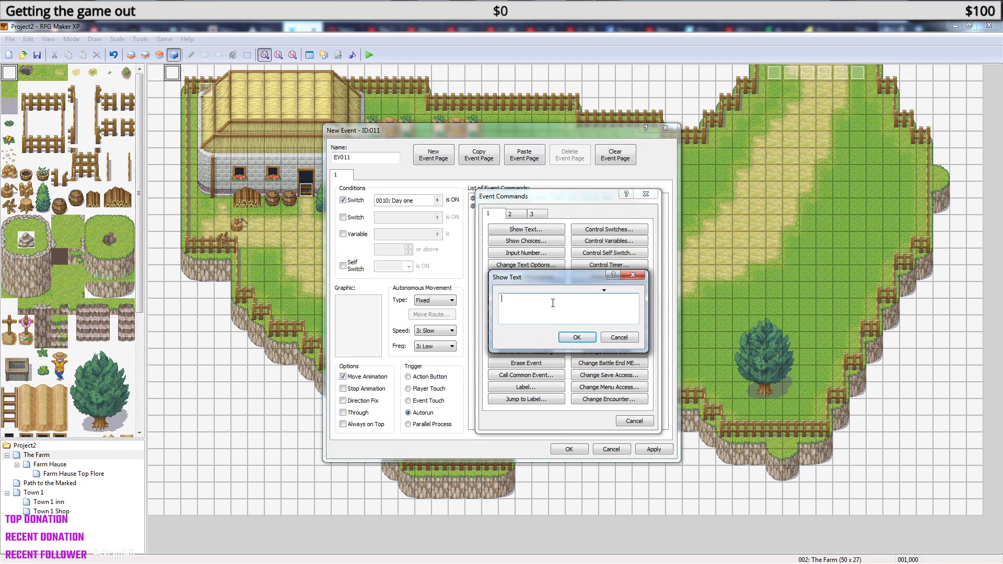
pyautogui.write("And so an eventfull day came to it's end")
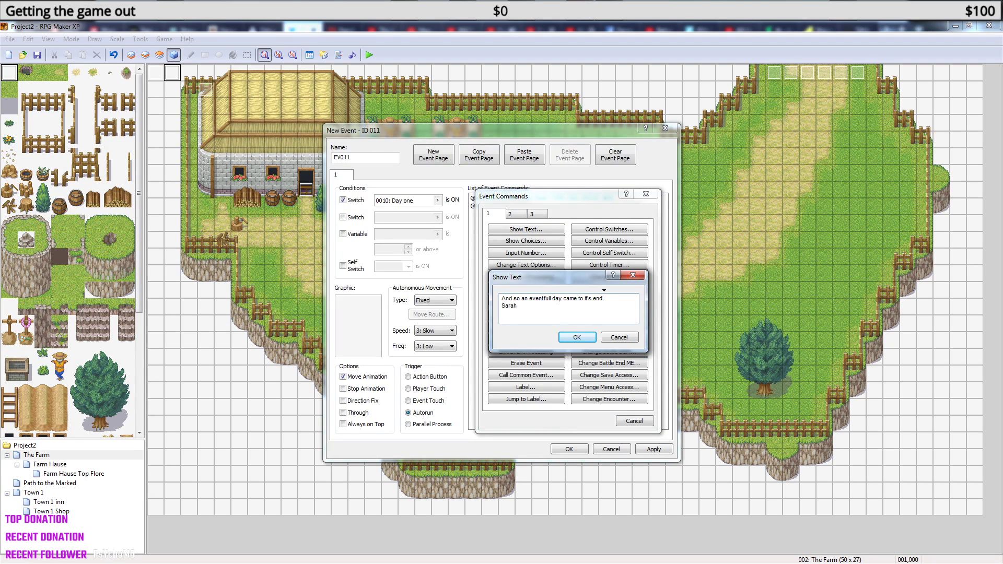
# Complete the first narration message with "told her parrents about all that happend on her way home from town.".
pyautogui.write('told her parrents aboy')
pyautogui.press('BackSpace')
pyautogui.press('BackSpace')
pyautogui.press('BackSpace')
pyautogui.press('BackSpace')
pyautogui.write('ab')
pyautogui.write('aou')
pyautogui.press('BackSpace')
pyautogui.press('BackSpace')
pyautogui.press('BackSpace')
pyautogui.write('out all that happend on her way')
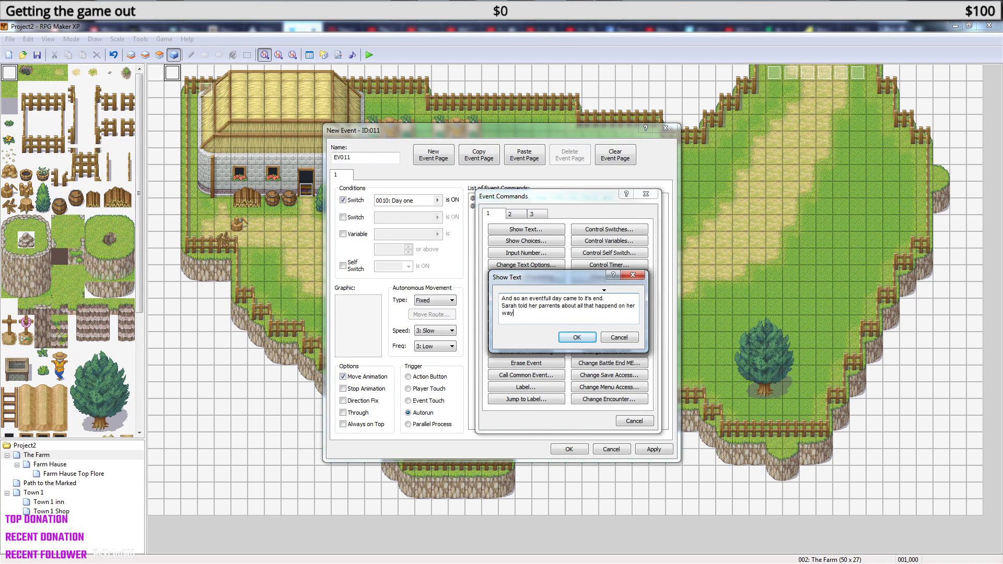
pyautogui.write(' home from town.')
pyautogui.click(576, 337)
# Add a Show Text command at the end reading "That night, she went to bed early, and fell aslep fast.".
pyautogui.rightClick(517, 236)
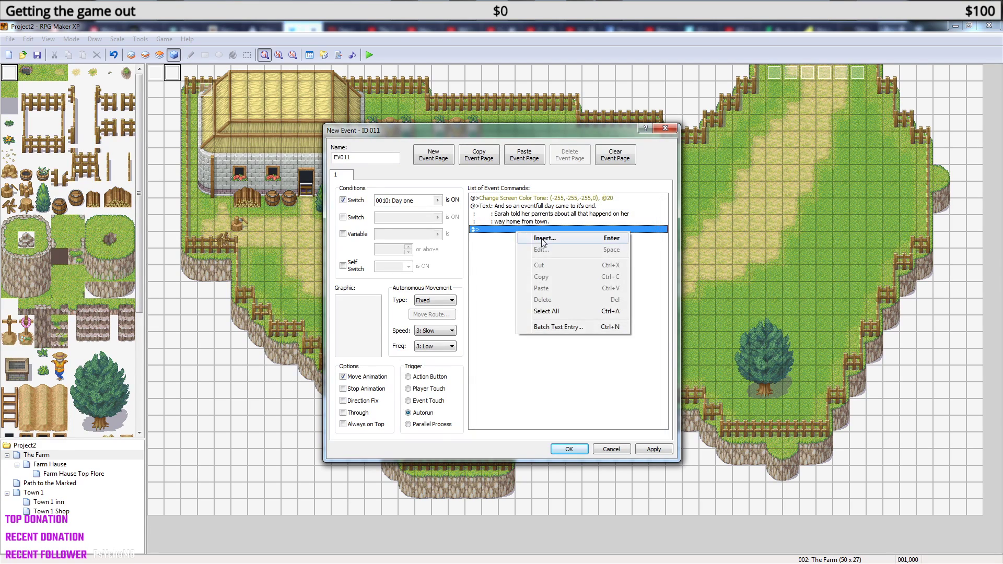
pyautogui.click(552, 237)
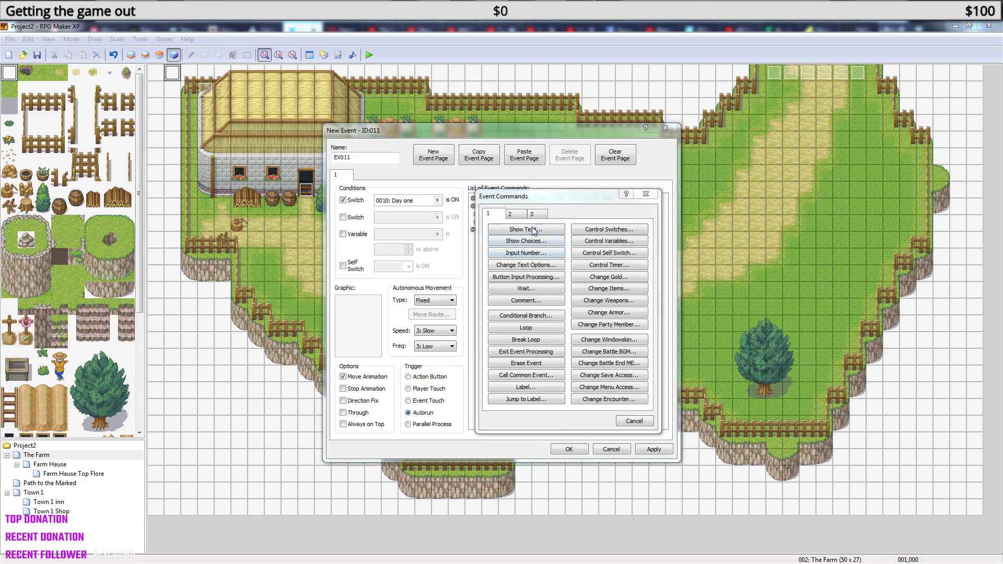
pyautogui.click(532, 230)
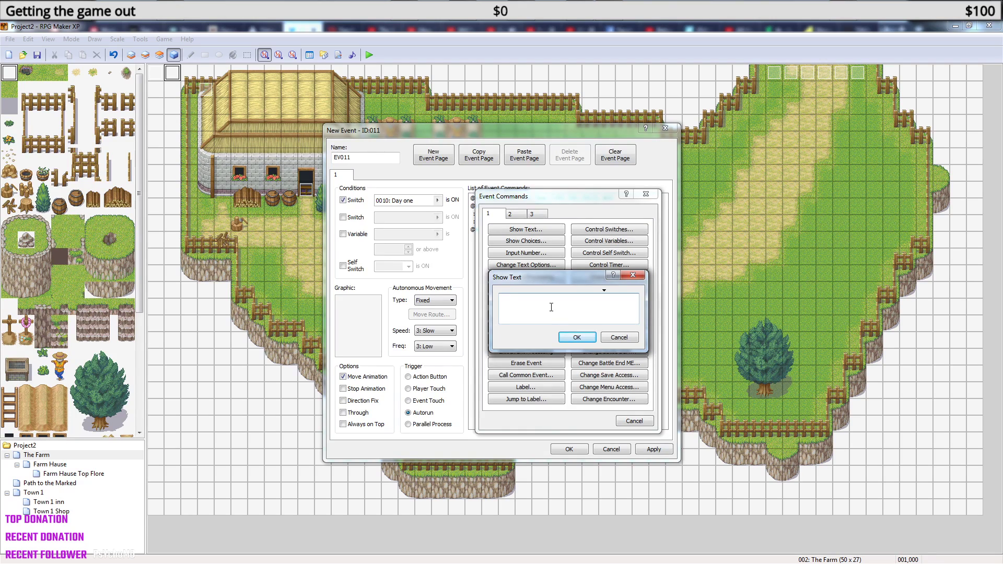
pyautogui.write('That')
pyautogui.write(' night w')
pyautogui.write('hen ')
pyautogui.write('she')
pyautogui.write(' slep')
pyautogui.press('BackSpace')
pyautogui.press('BackSpace')
pyautogui.press('BackSpace')
pyautogui.press('BackSpace')
pyautogui.press('BackSpace')
pyautogui.press('BackSpace')
pyautogui.press('BackSpace')
pyautogui.press('BackSpace')
pyautogui.press('BackSpace')
pyautogui.press('BackSpace')
pyautogui.press('BackSpace')
pyautogui.press('BackSpace')
pyautogui.write(', she went to bed ea')
pyautogui.write('and fell aslep fast')
pyautogui.click(578, 338)
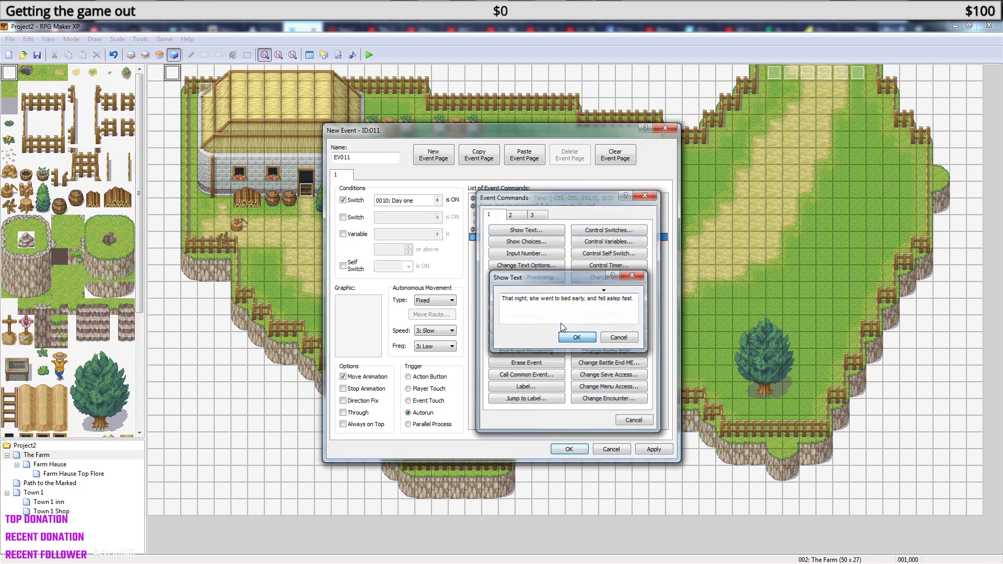
# Add a Screen Flash command after the bedtime text with red, green, blue and strength at 255 for 1 frame.
pyautogui.rightClick(511, 243)
pyautogui.click(535, 246)
pyautogui.click(526, 229)
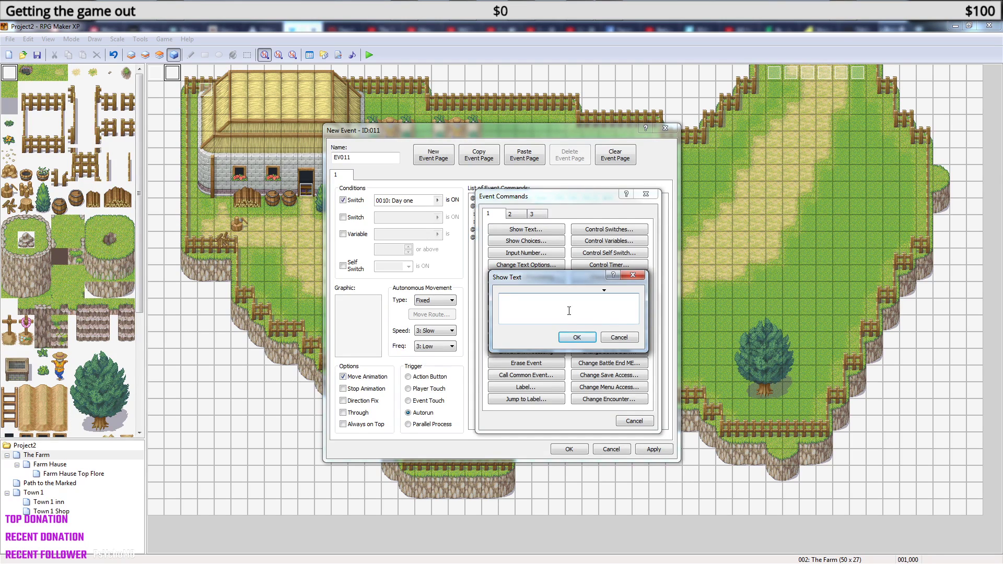
pyautogui.click(632, 274)
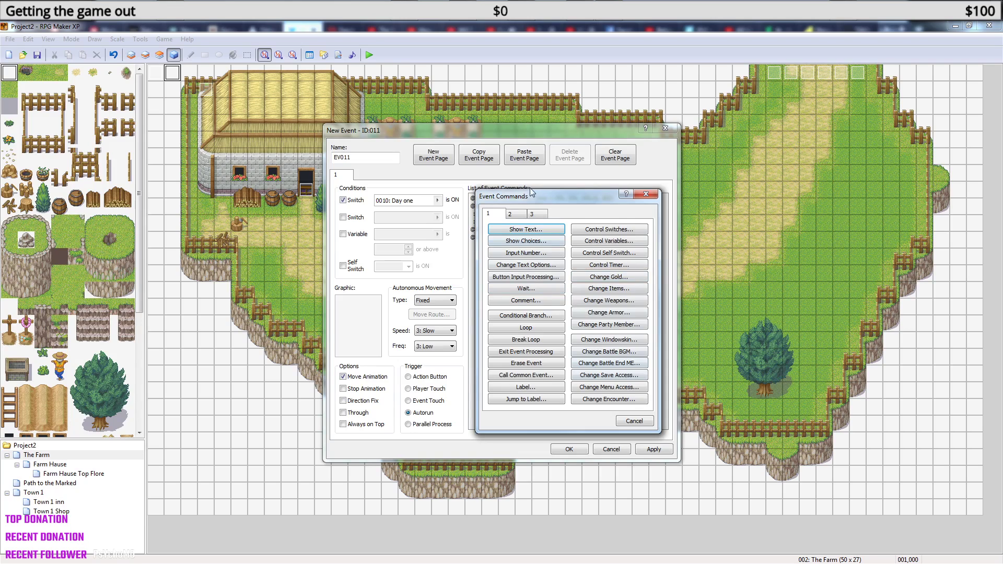
pyautogui.click(518, 215)
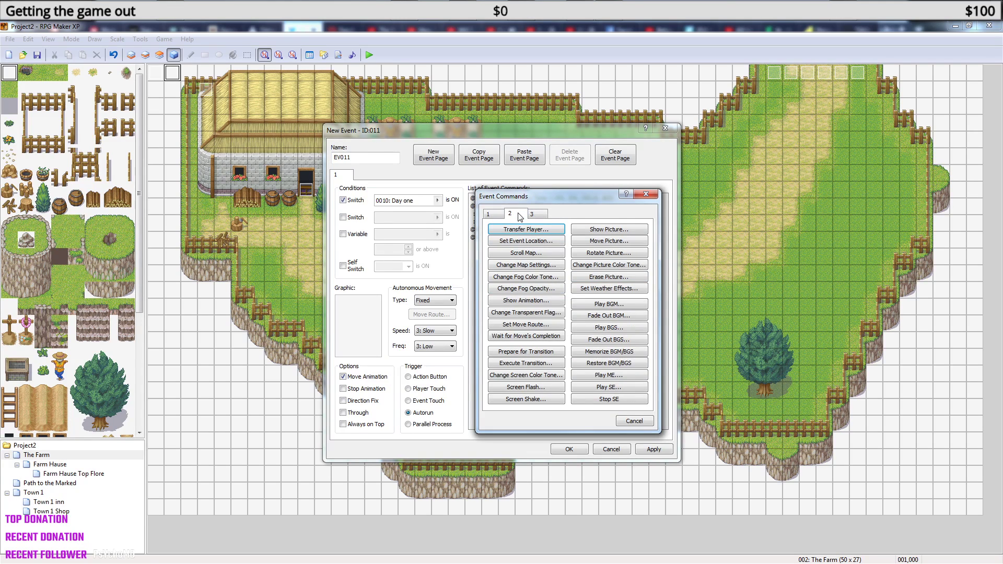
pyautogui.click(535, 391)
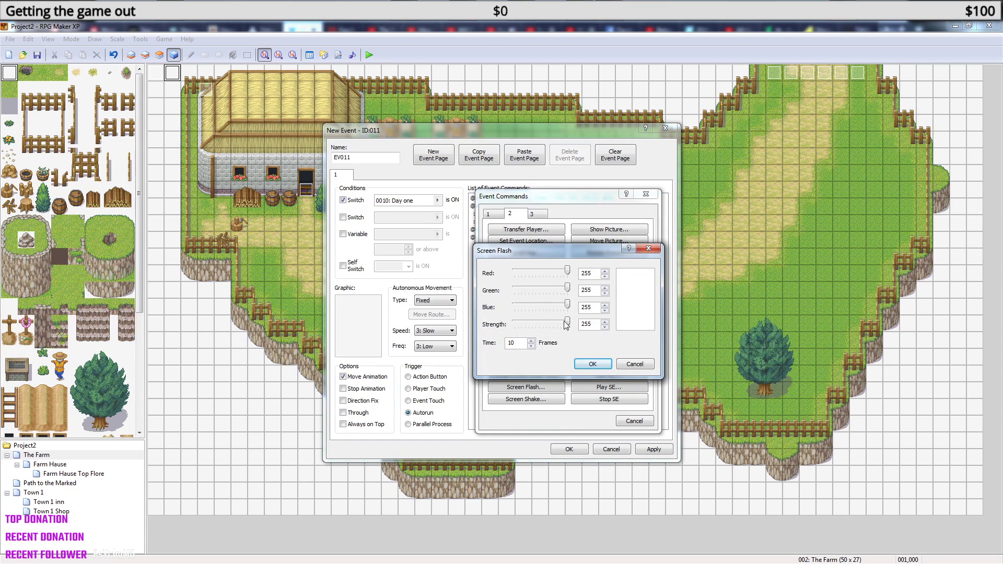
pyautogui.moveTo(523, 344); pyautogui.dragTo(489, 349)
pyautogui.write('1')
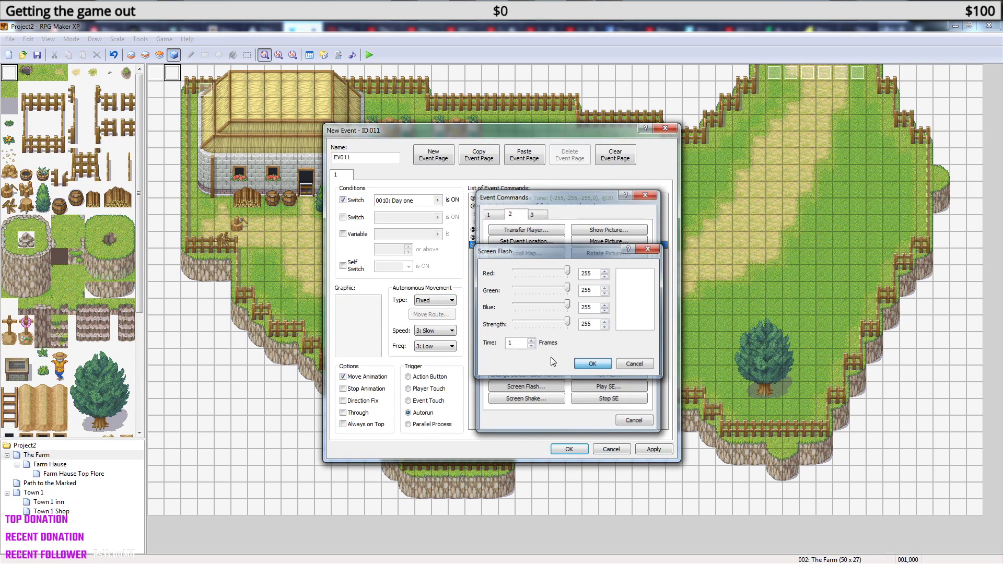
pyautogui.click(593, 364)
# Start a Play SE command after the screen flash and audition the sounds 048-Explosion01 through 051-Explosion04.
pyautogui.rightClick(516, 251)
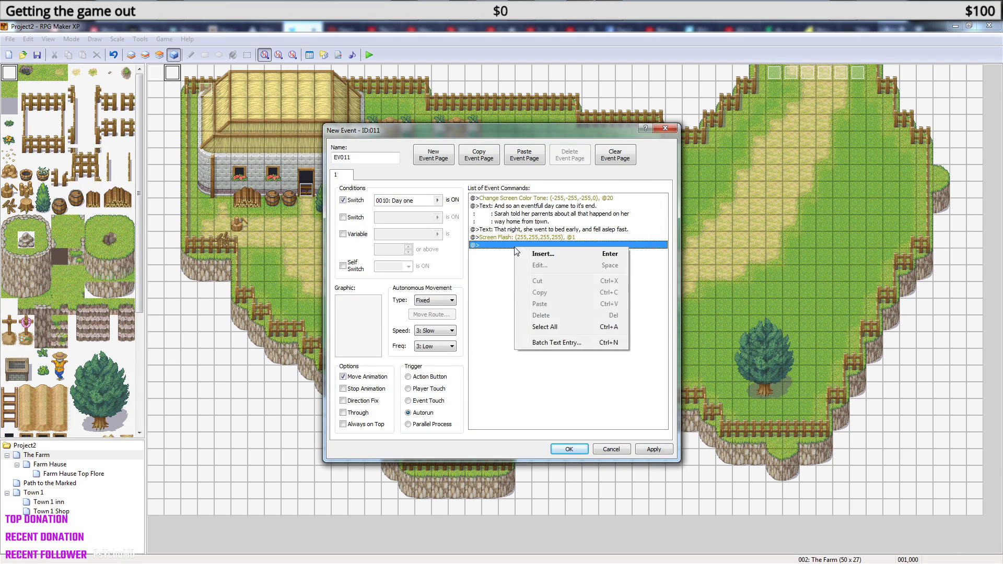
pyautogui.click(544, 254)
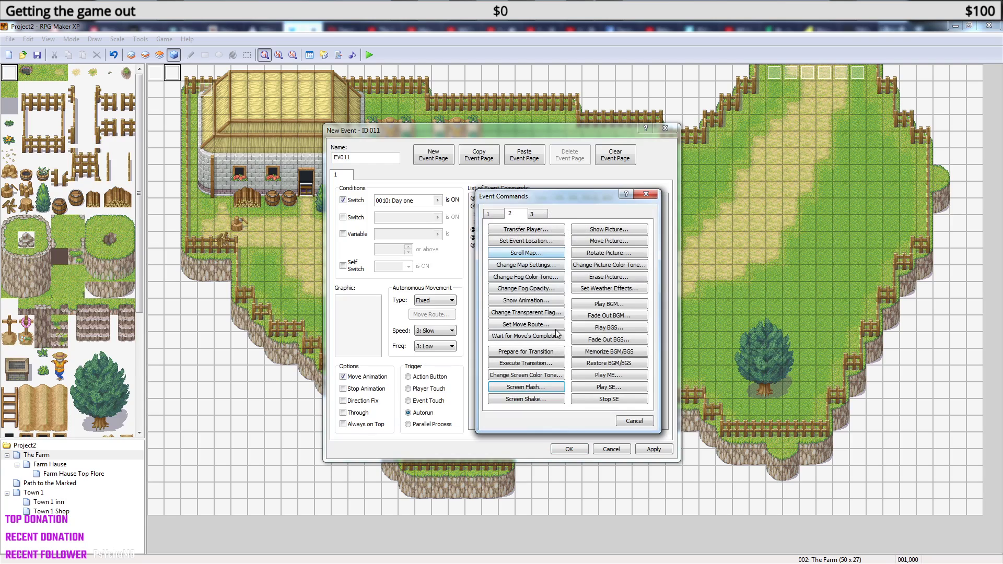
pyautogui.click(609, 392)
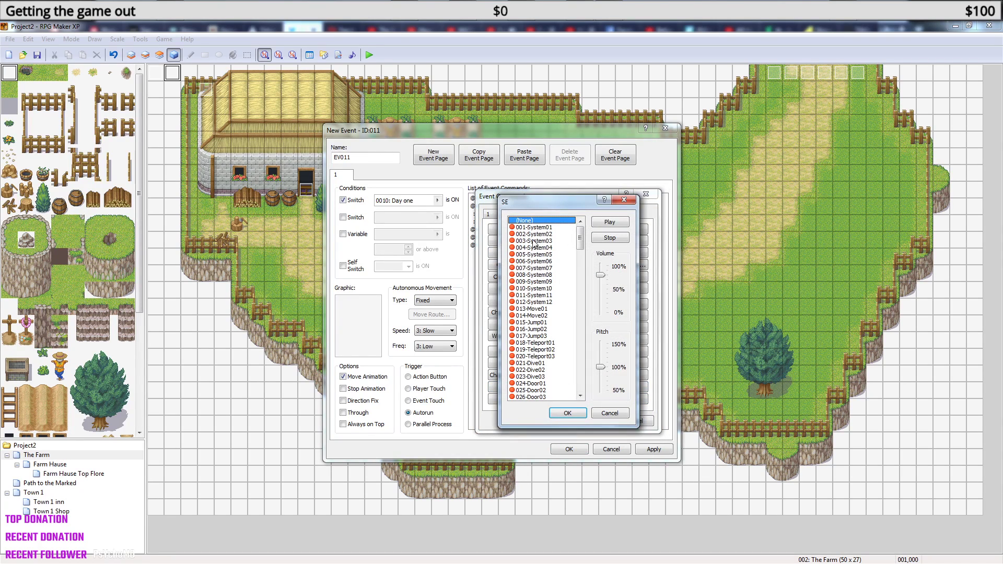
pyautogui.moveTo(582, 243); pyautogui.dragTo(582, 272)
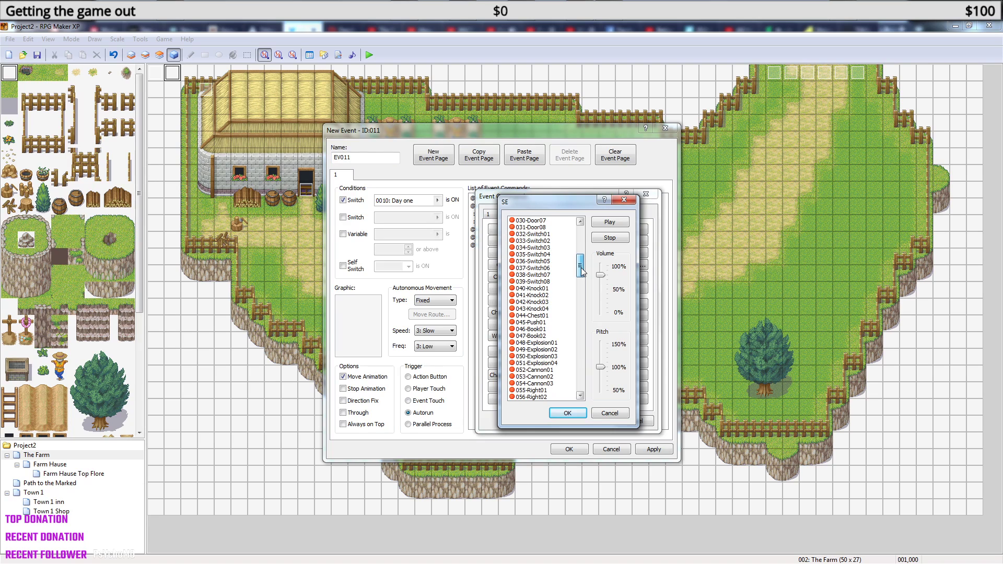
pyautogui.click(554, 343)
pyautogui.click(618, 223)
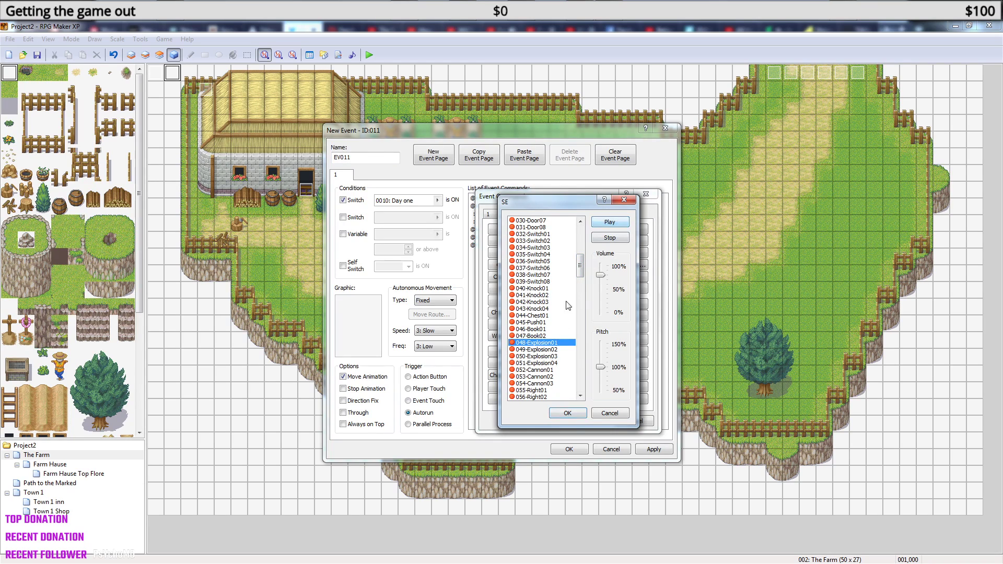
pyautogui.click(558, 349)
pyautogui.click(616, 228)
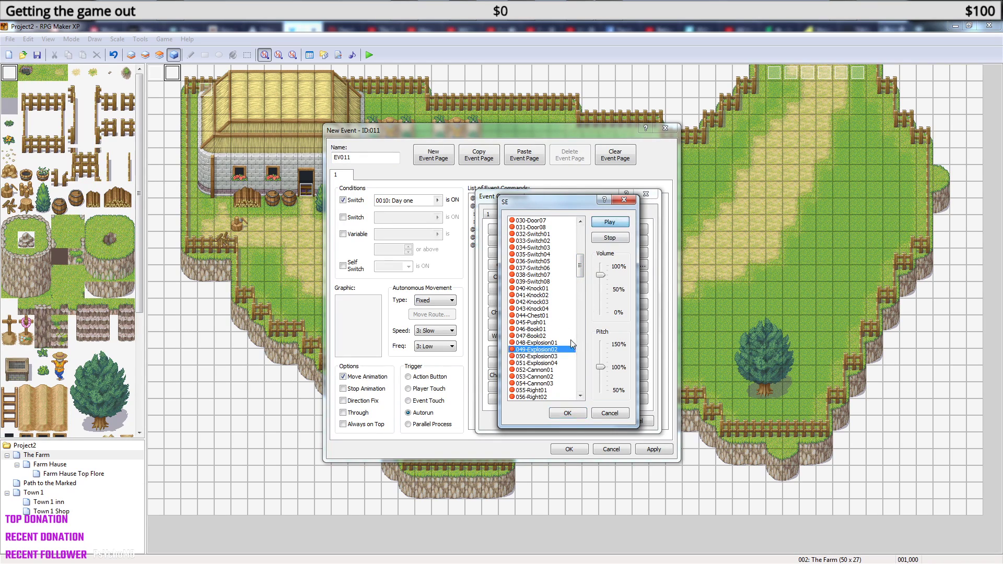
pyautogui.click(557, 356)
pyautogui.click(620, 224)
pyautogui.click(555, 362)
pyautogui.click(610, 222)
# Choose 048-Explosion01 at 50% volume as the sound effect, previewing it before adding the command.
pyautogui.click(552, 343)
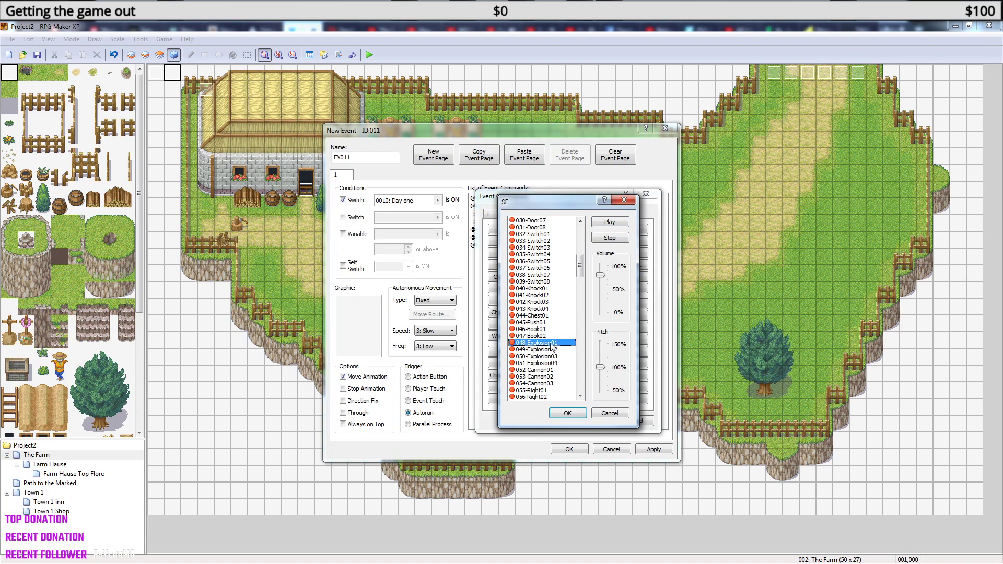
pyautogui.moveTo(602, 275); pyautogui.dragTo(602, 291)
pyautogui.click(610, 223)
pyautogui.click(602, 297)
pyautogui.click(616, 223)
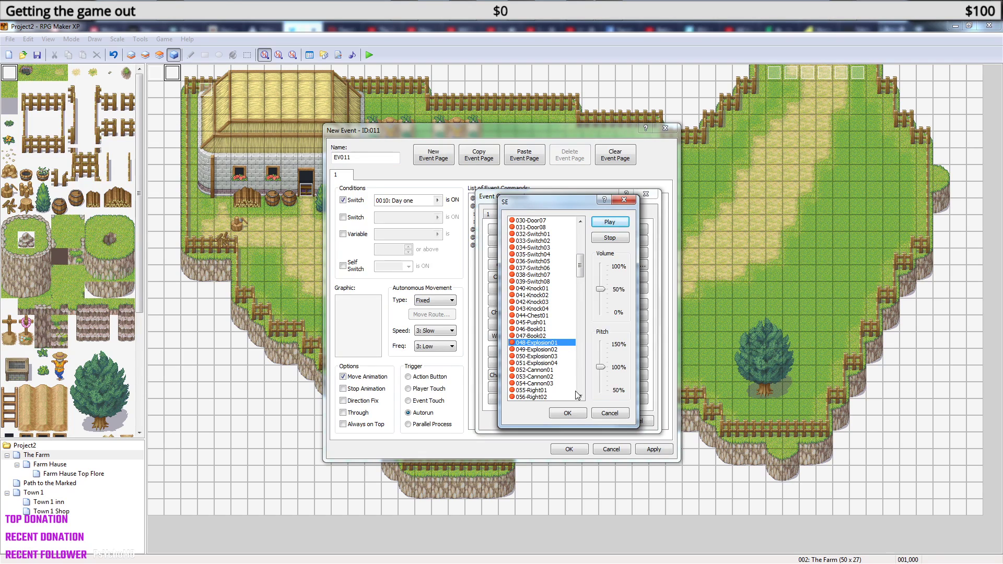
pyautogui.click(571, 413)
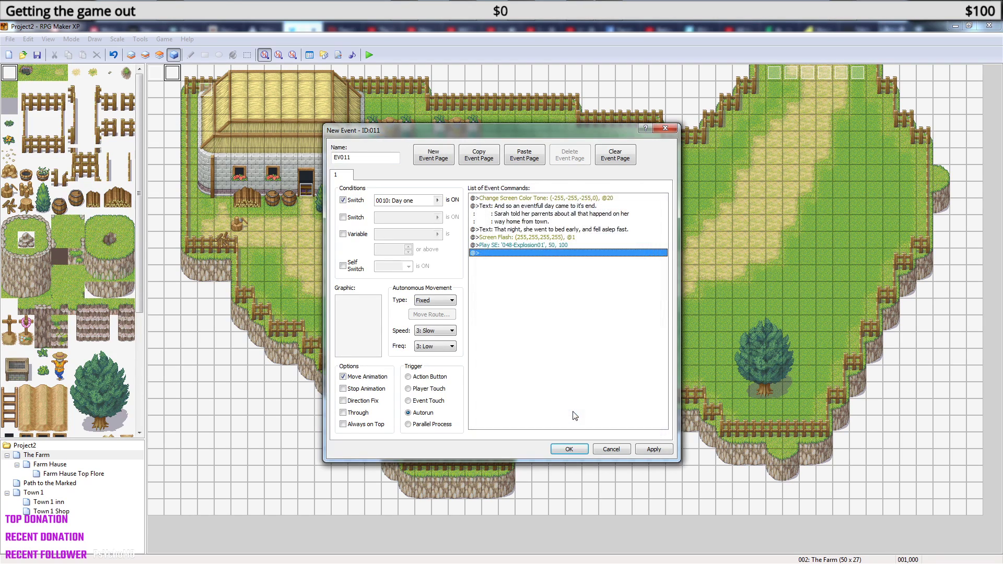
# Add a Show Text command after the explosion sound reading "A sudden loute noise woke her up in the middle of the night.".
pyautogui.rightClick(523, 261)
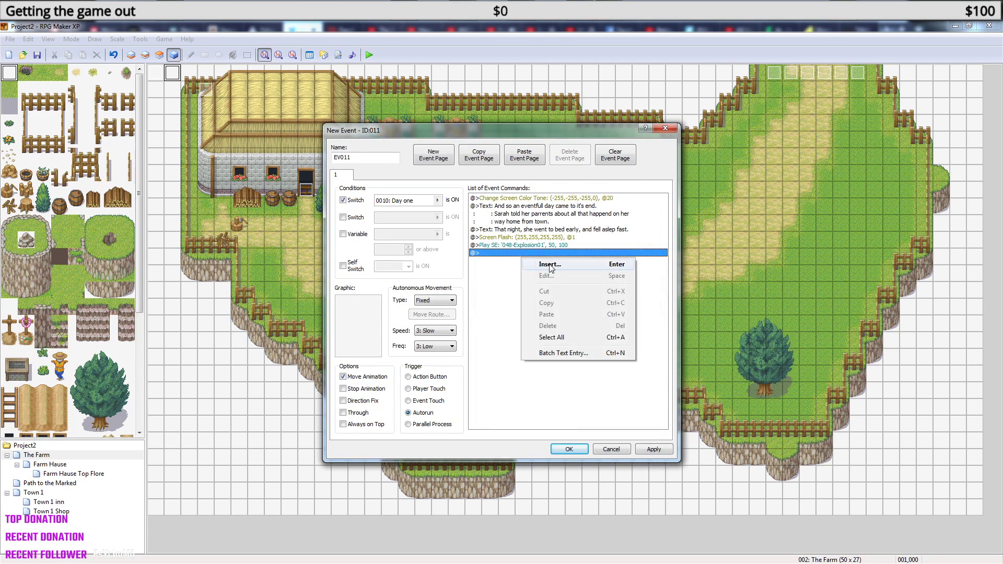
pyautogui.click(543, 264)
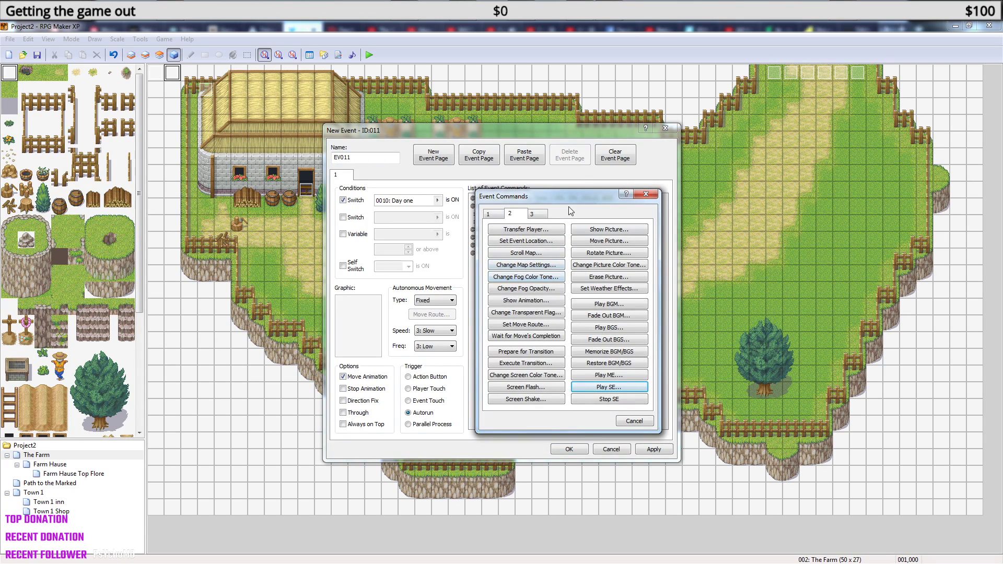
pyautogui.click(496, 215)
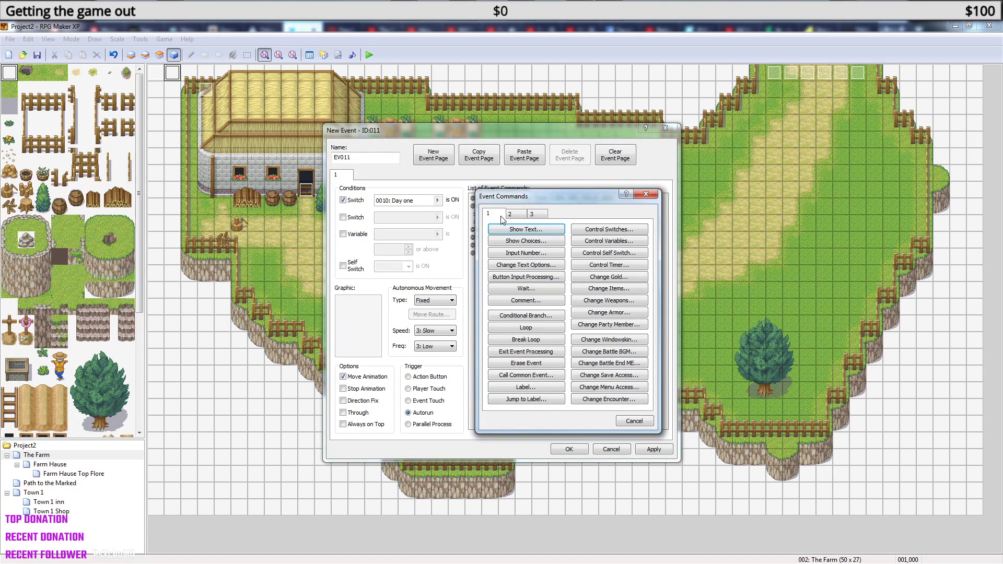
pyautogui.click(531, 230)
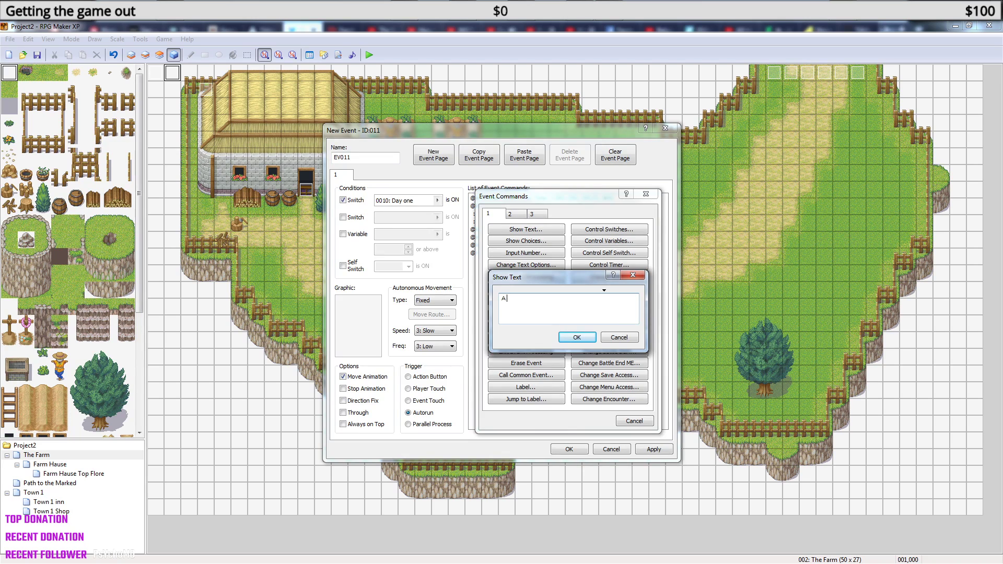
pyautogui.write('A du')
pyautogui.press('BackSpace')
pyautogui.press('BackSpace')
pyautogui.write('sudden lote')
pyautogui.press('BackSpace')
pyautogui.write('ze')
pyautogui.press('BackSpace')
pyautogui.press('BackSpace')
pyautogui.press('BackSpace')
pyautogui.write('zis')
pyautogui.press('BackSpace')
pyautogui.write('woke her up in the middle of the')
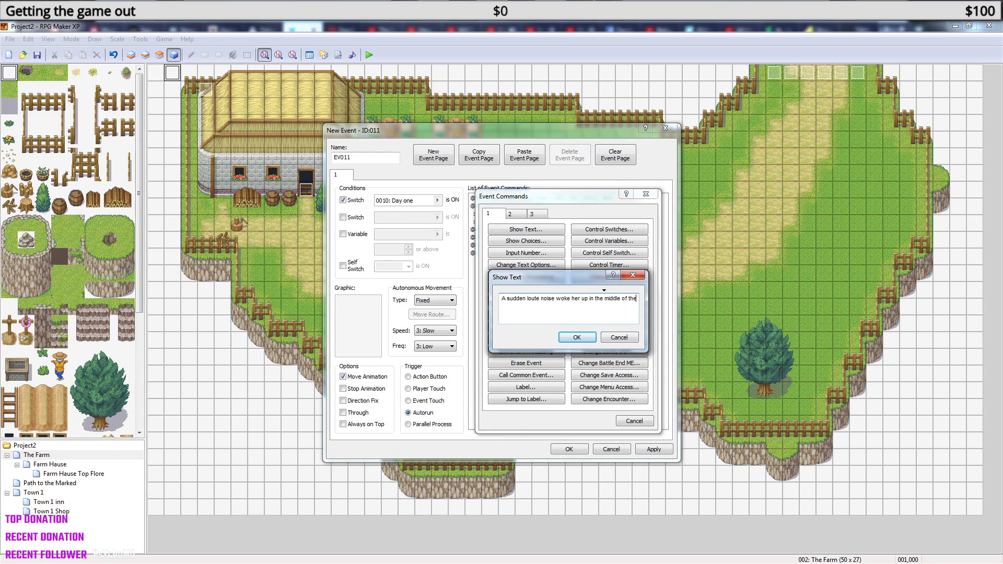
pyautogui.write(' night.')
pyautogui.click(576, 337)
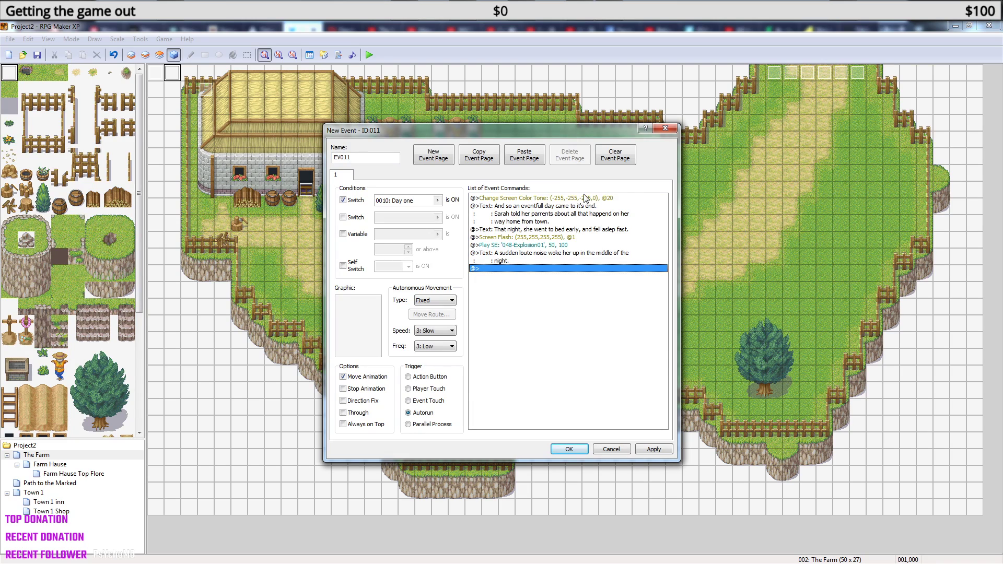
# Copy the opening Change Screen Color Tone command to the end of the command list.
pyautogui.click(587, 200)
pyautogui.hotkey('ctrl', 'c')
pyautogui.click(511, 268)
pyautogui.hotkey('ctrl', 'v')
# Edit the copied screen tone change and set its red, green and blue values to 0.
pyautogui.rightClick(511, 268)
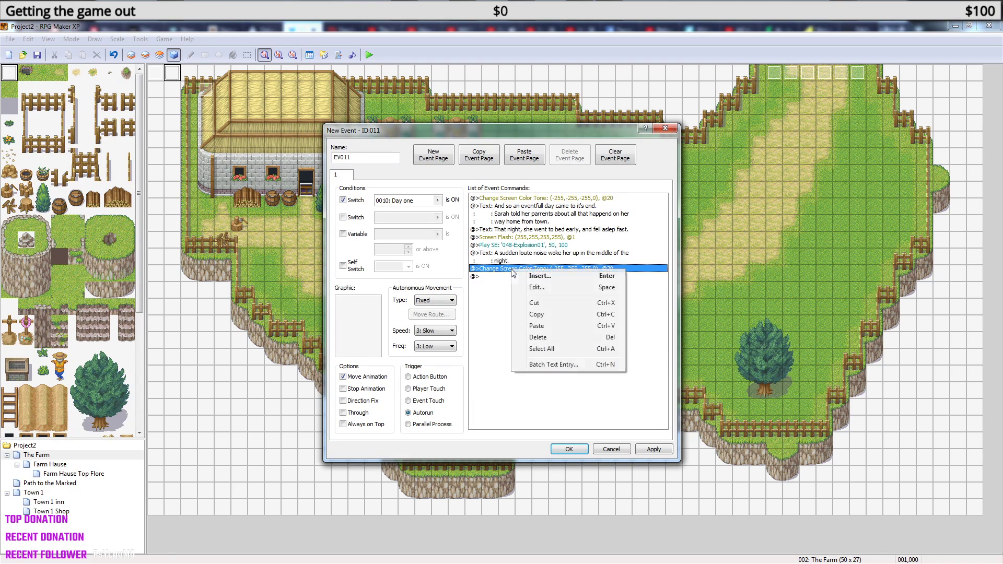
pyautogui.click(550, 288)
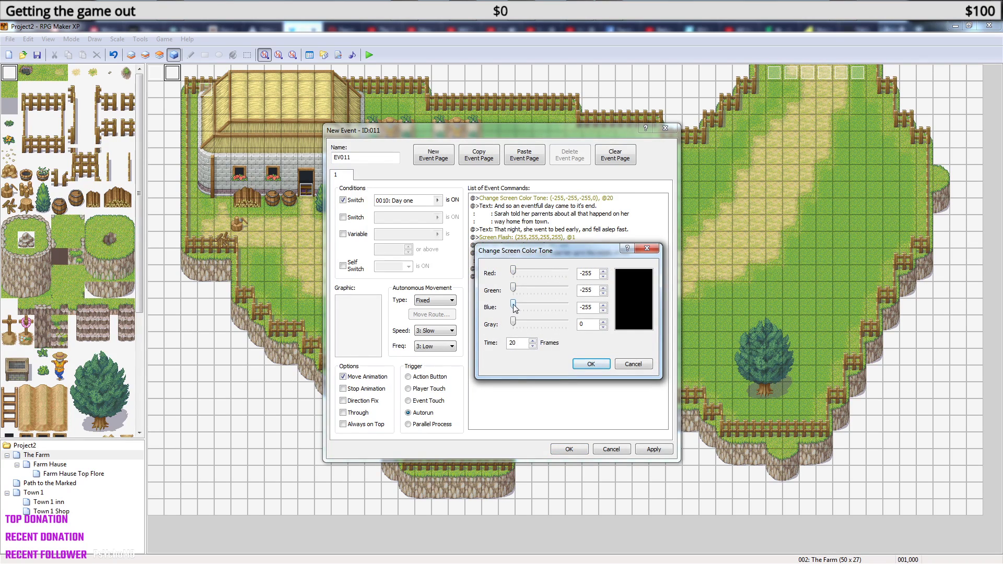
pyautogui.click(596, 273)
pyautogui.moveTo(595, 273); pyautogui.dragTo(568, 308)
pyautogui.write('000')
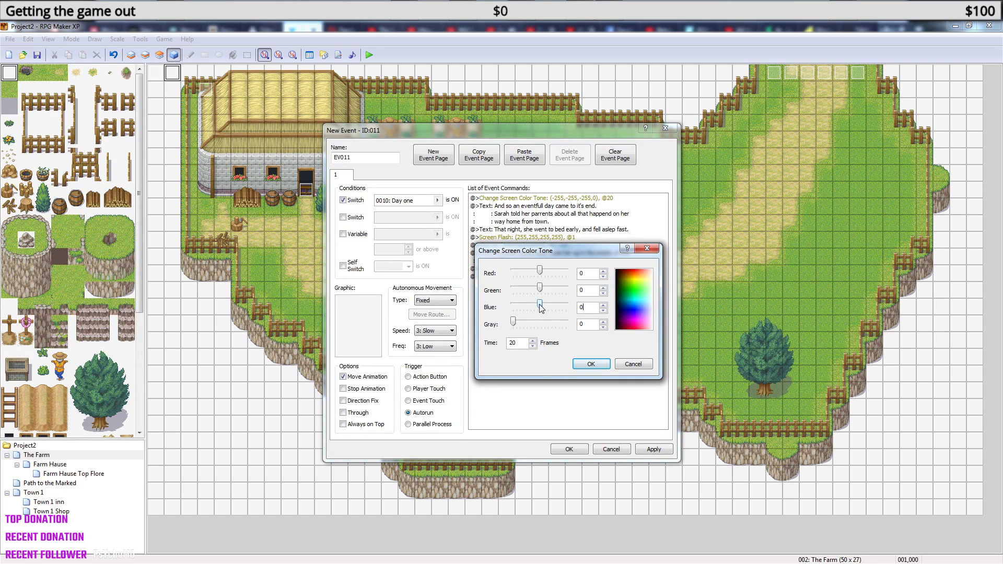
# Lower red and green of the copied tone change to -170 each for a dark blue night tone.
pyautogui.moveTo(540, 307); pyautogui.dragTo(576, 290)
pyautogui.write('0')
pyautogui.write('-')
pyautogui.write('50')
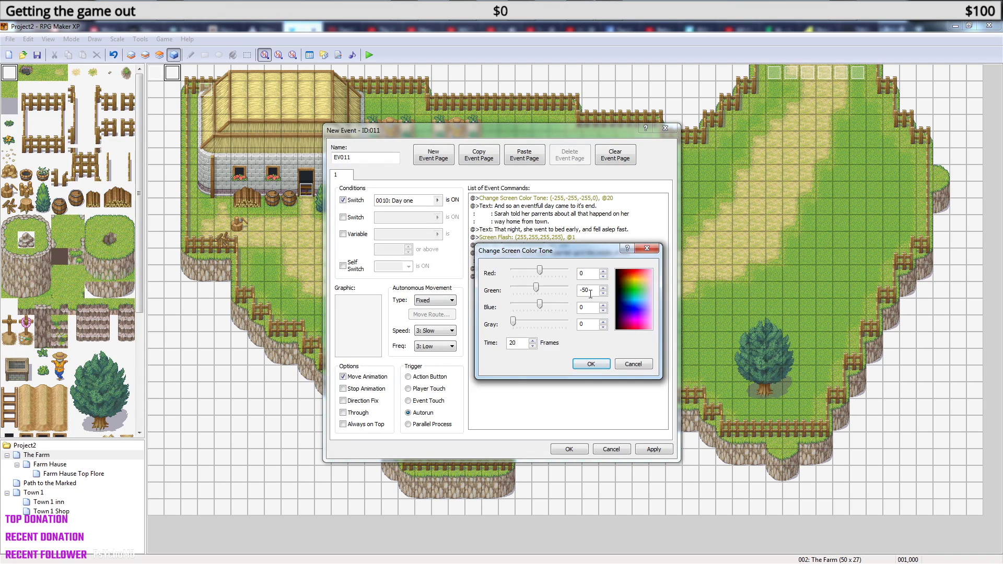
pyautogui.moveTo(591, 273); pyautogui.dragTo(558, 274)
pyautogui.write('-50')
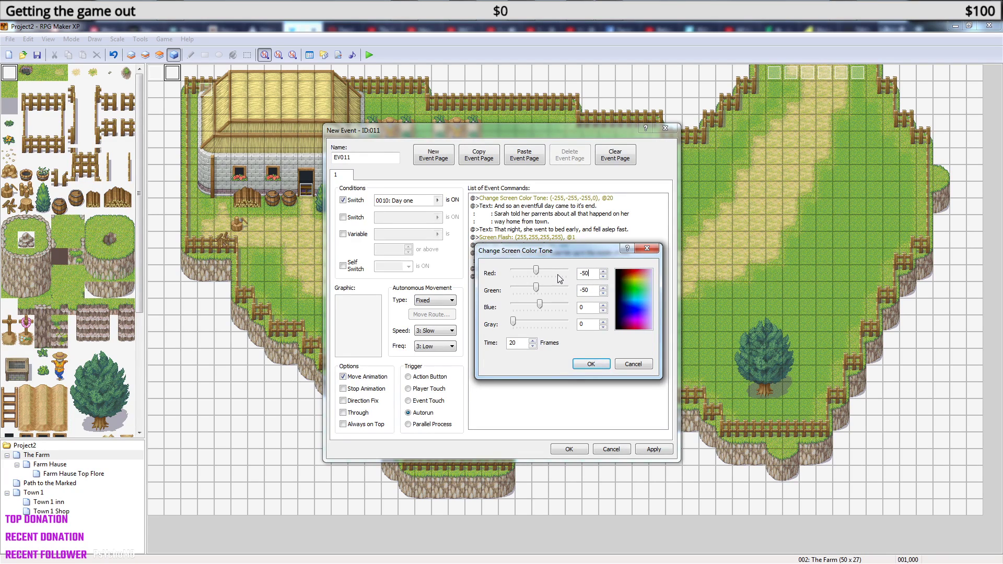
pyautogui.moveTo(538, 270); pyautogui.dragTo(523, 287)
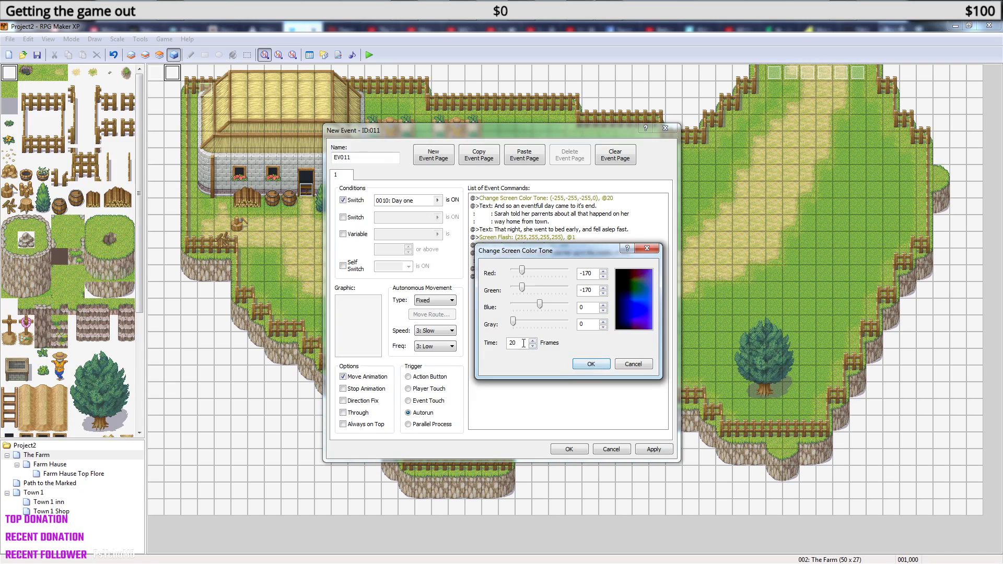
pyautogui.click(591, 363)
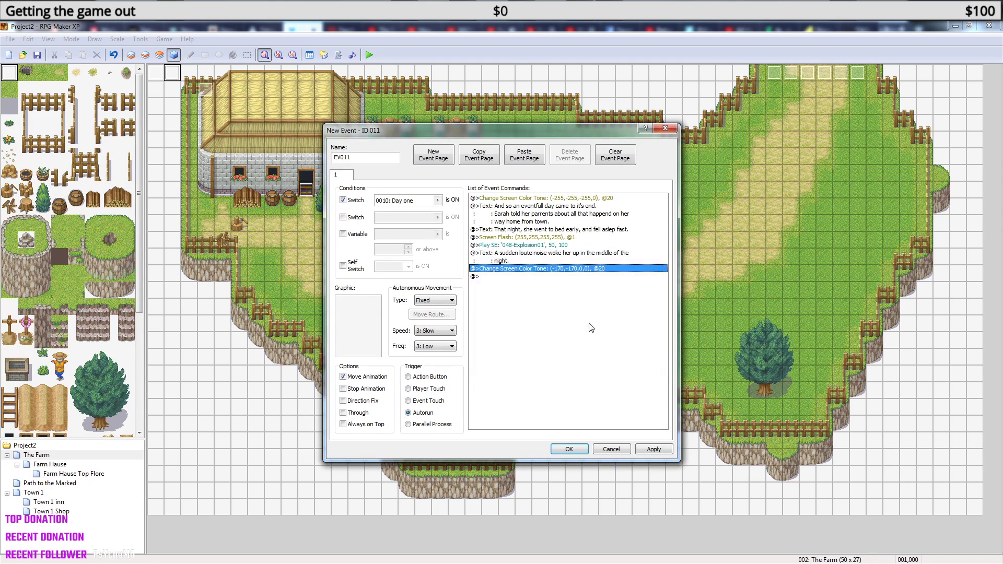
# Insert a Transfer Player command before the wake-up text, targeting the single bed on Farm Hause Top Flore at (016,010).
pyautogui.click(539, 255)
pyautogui.rightClick(539, 255)
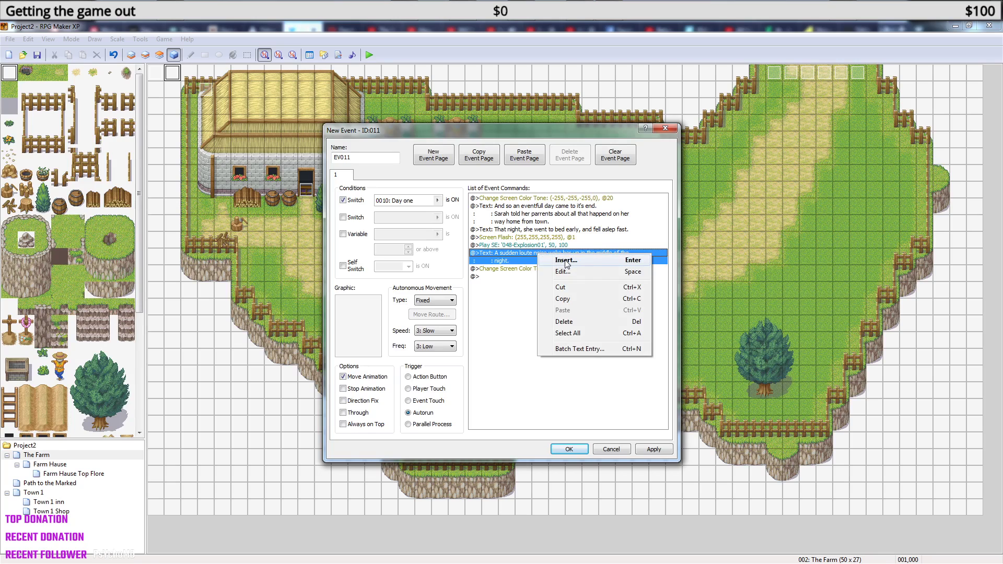
pyautogui.click(566, 261)
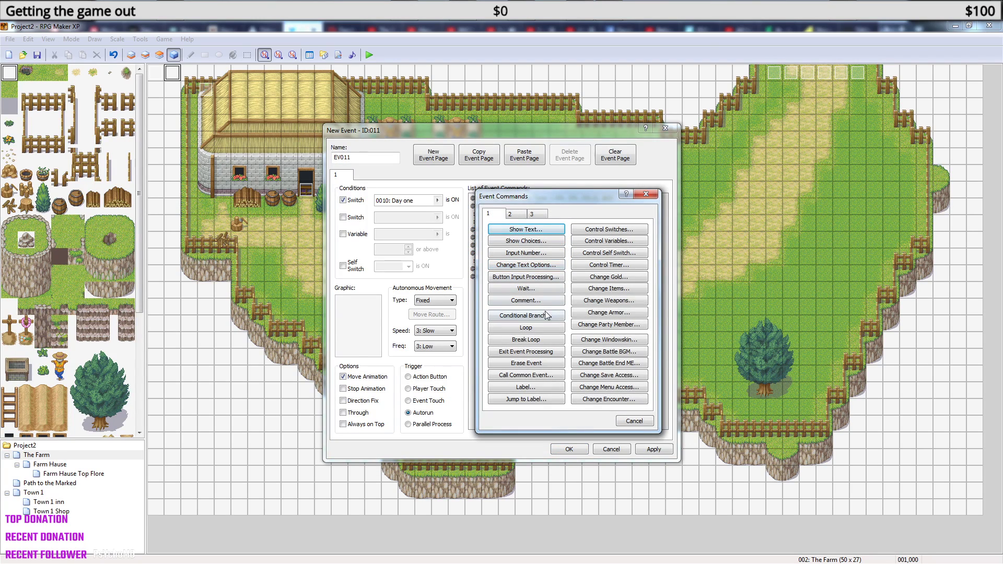
pyautogui.click(517, 214)
pyautogui.click(528, 230)
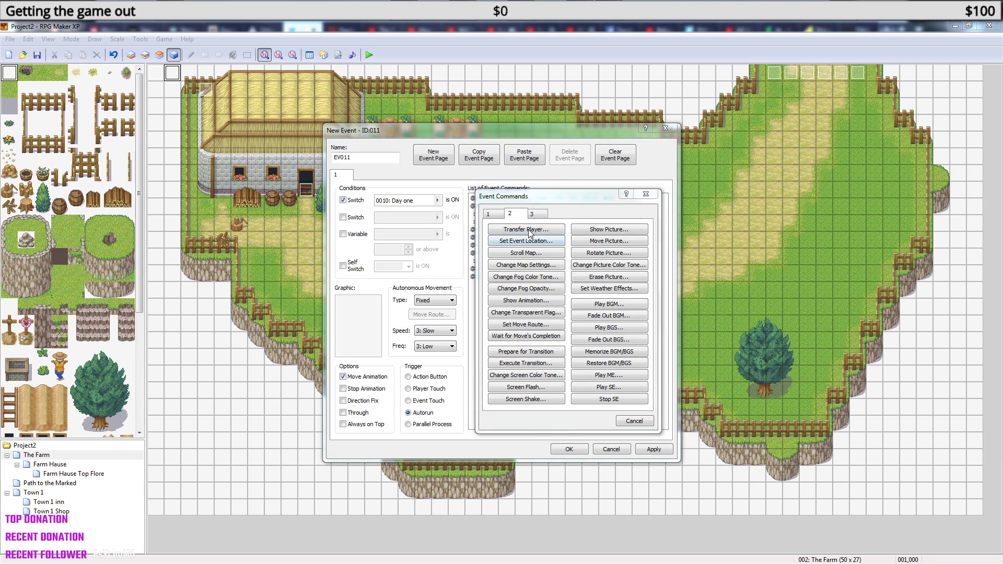
pyautogui.click(619, 272)
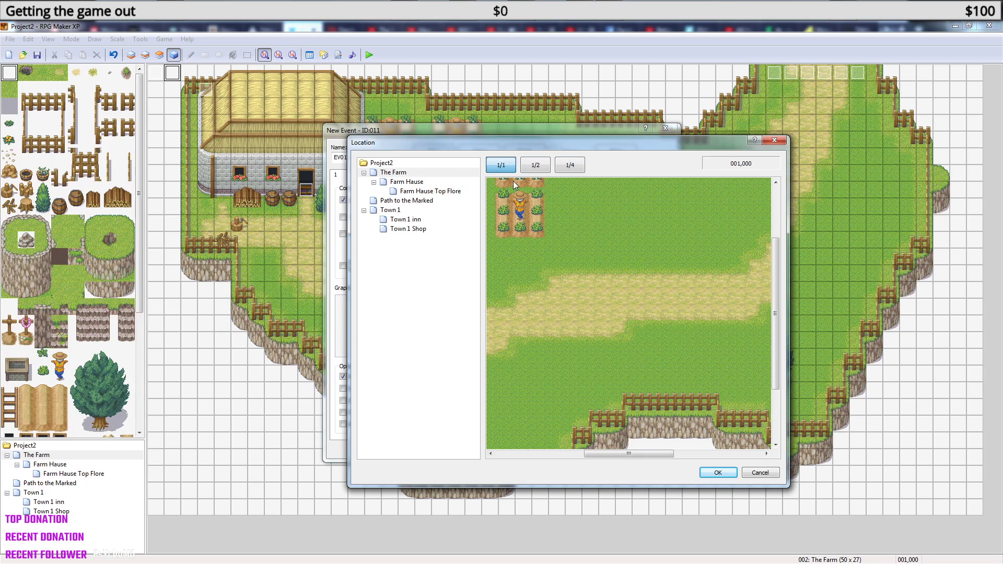
pyautogui.click(420, 191)
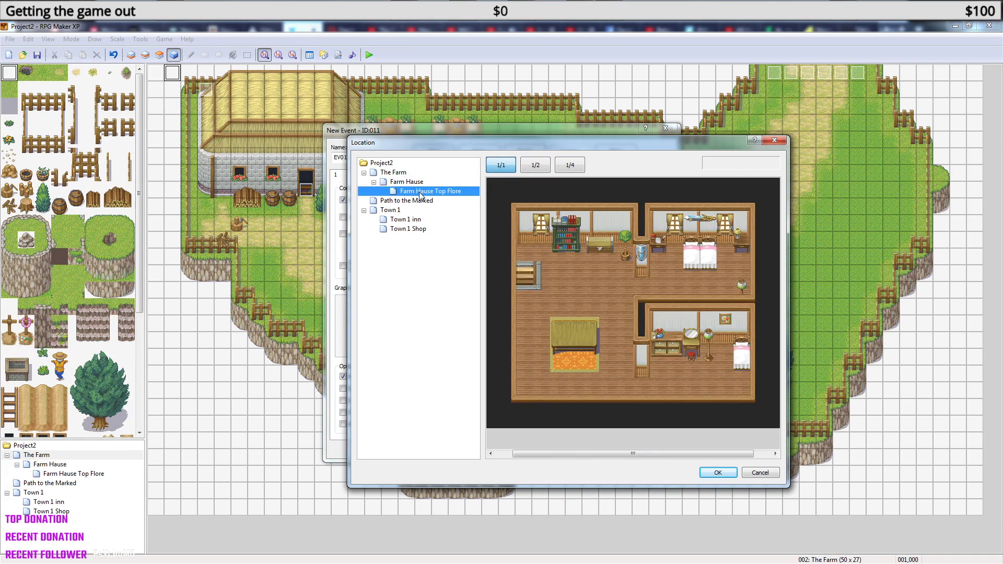
pyautogui.click(743, 354)
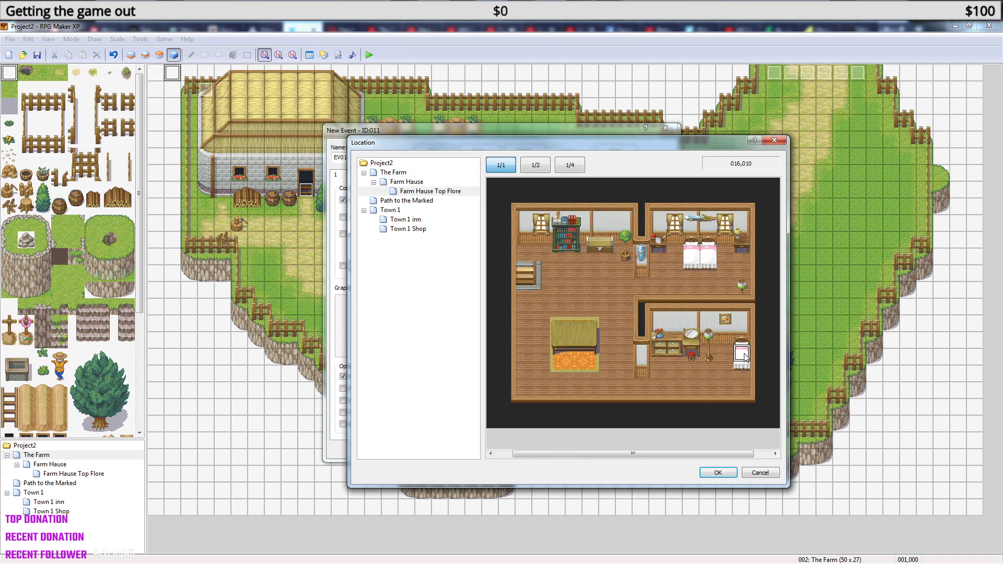
pyautogui.click(718, 473)
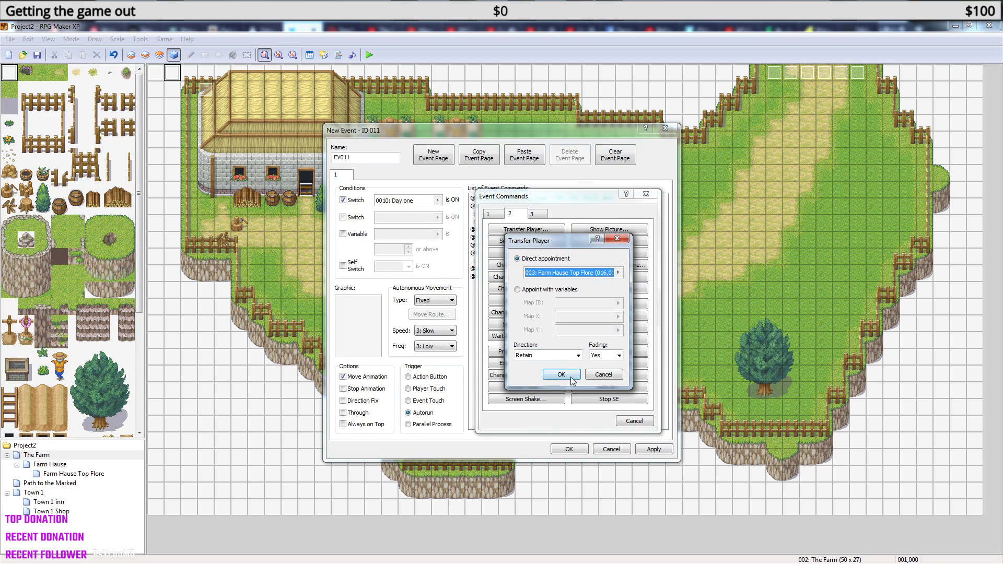
# Set the transfer's direction to Down and its fading to No, and add the command.
pyautogui.click(578, 356)
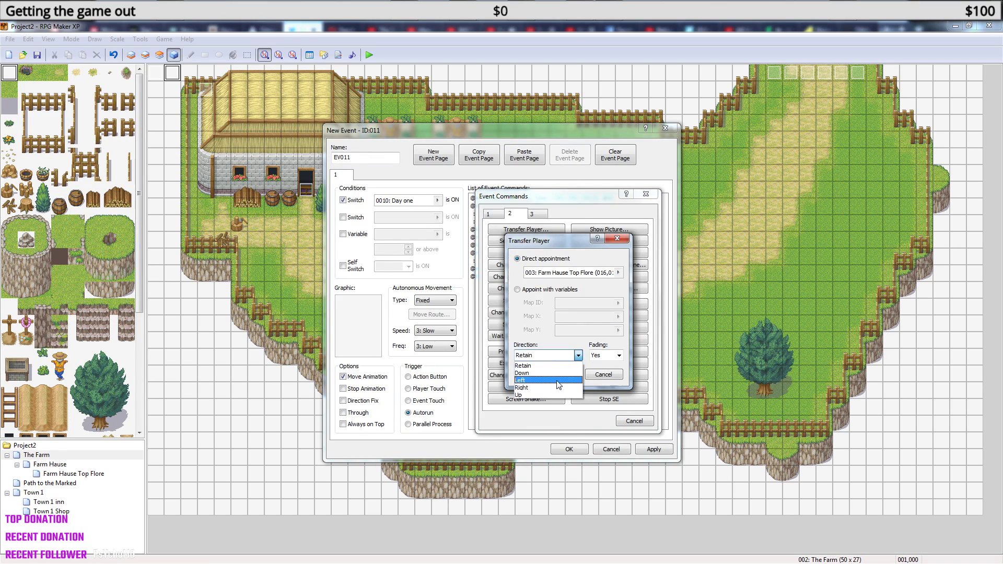
pyautogui.click(559, 373)
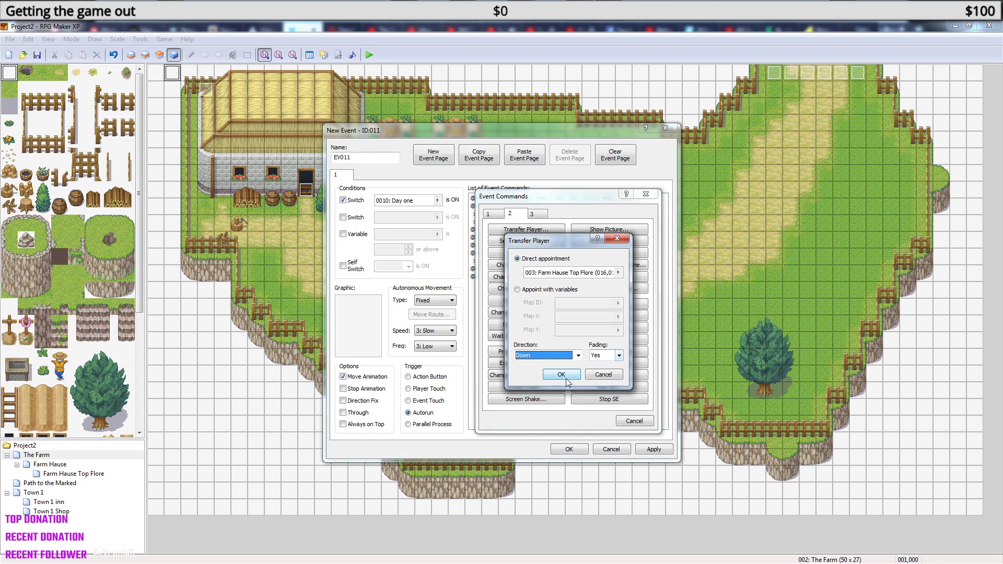
pyautogui.click(618, 356)
pyautogui.click(603, 373)
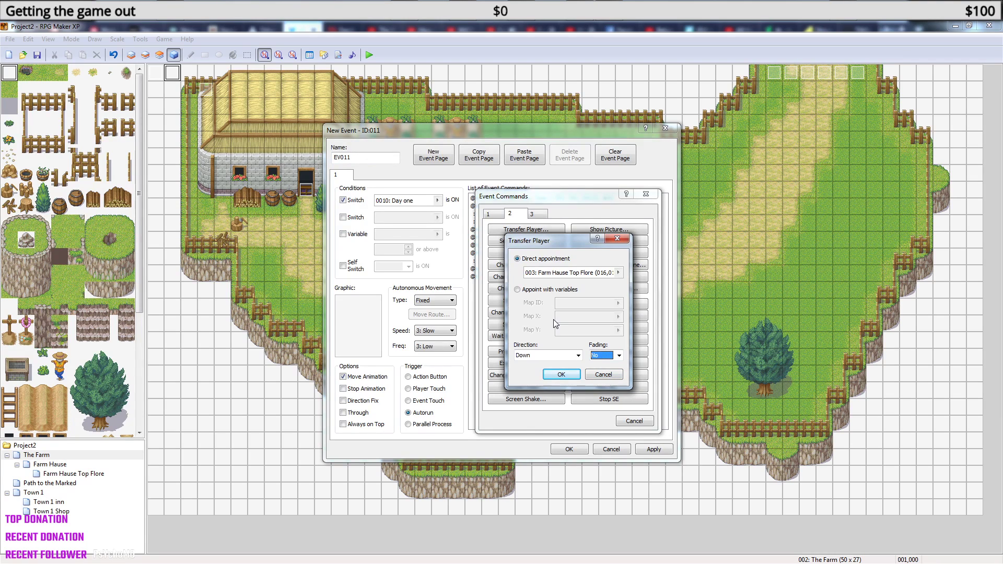
pyautogui.click(562, 372)
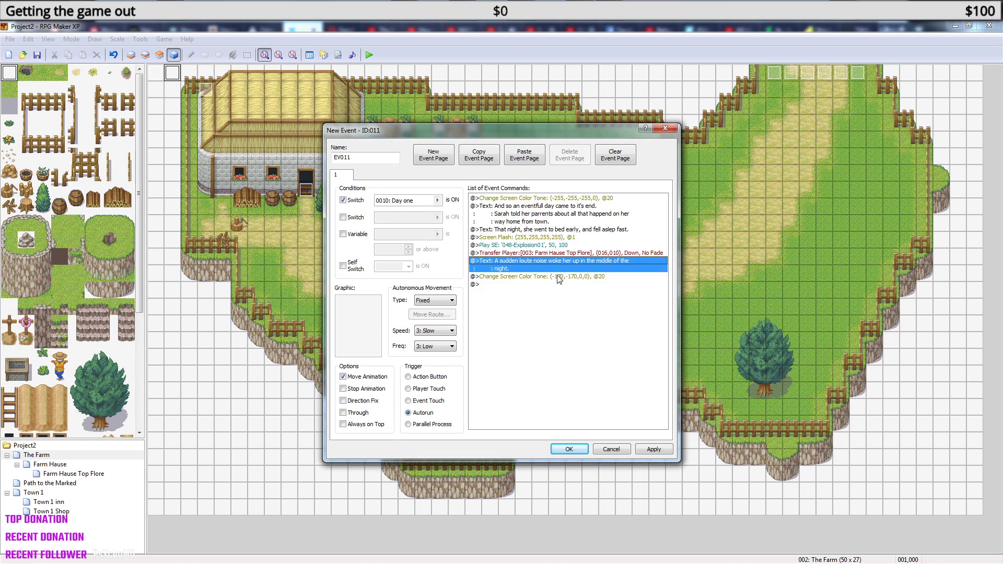
# Add a Control Self Switch command turning A ON at the end of the event's command list.
pyautogui.click(555, 277)
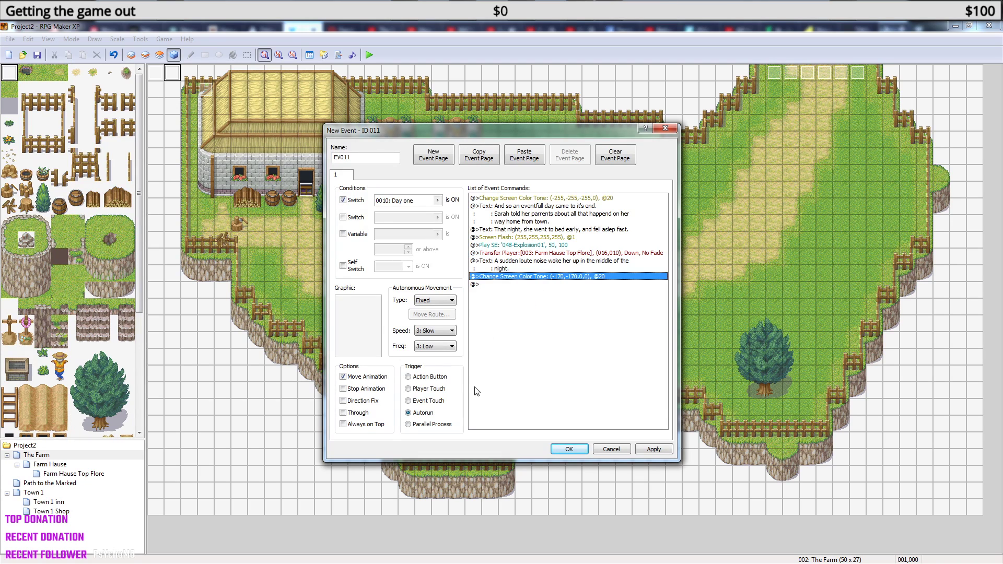
pyautogui.rightClick(531, 286)
pyautogui.click(561, 290)
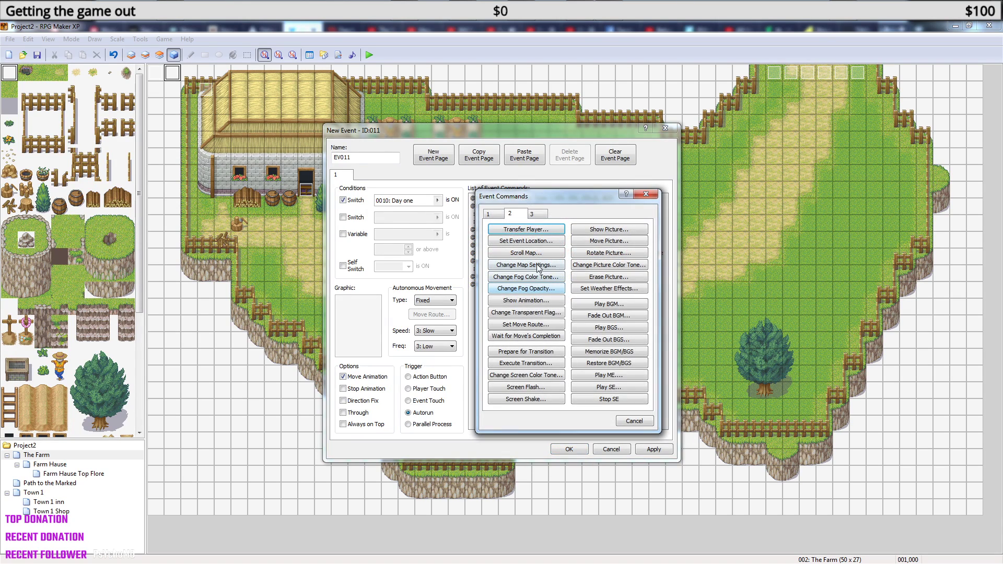
pyautogui.click(497, 216)
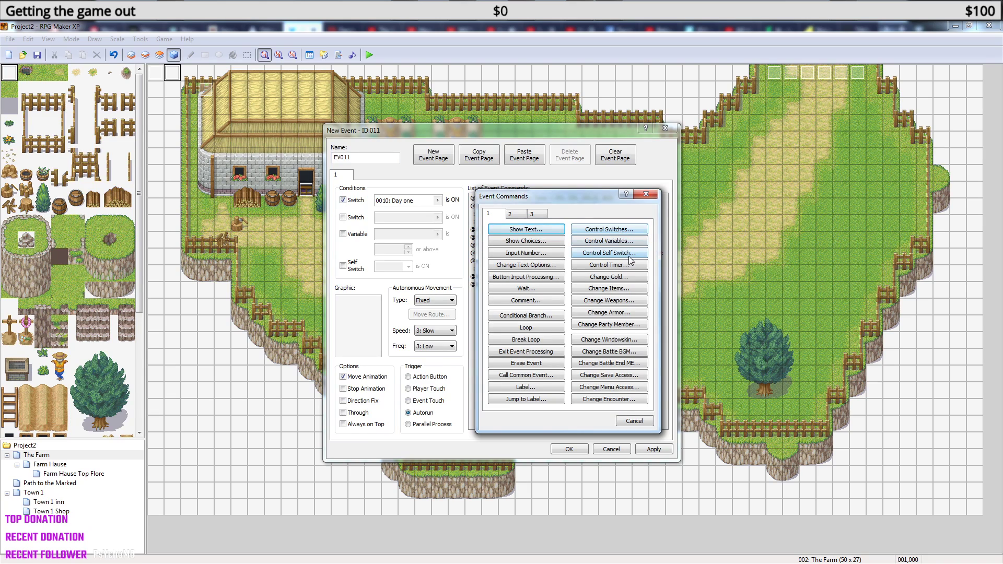
pyautogui.click(625, 254)
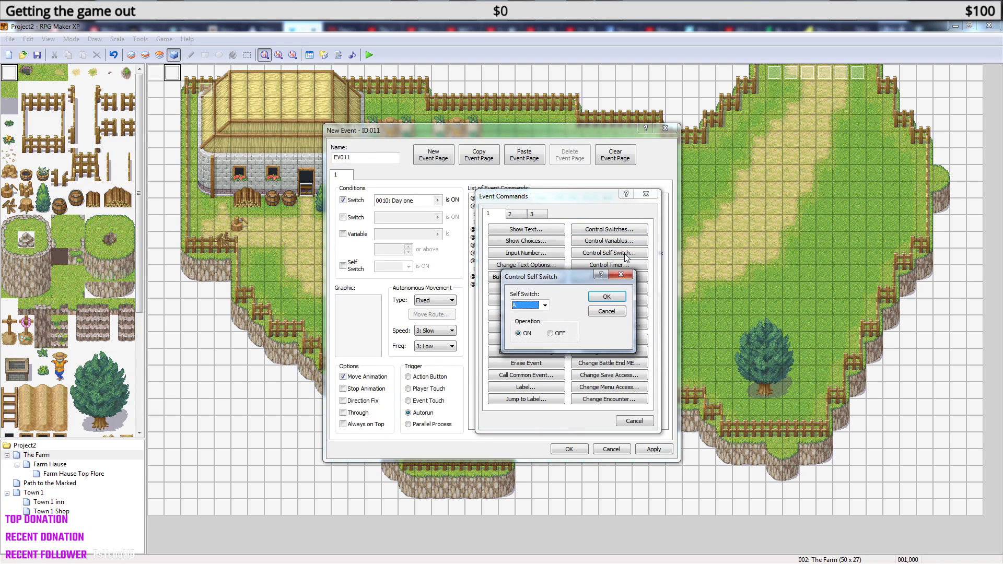
pyautogui.click(603, 298)
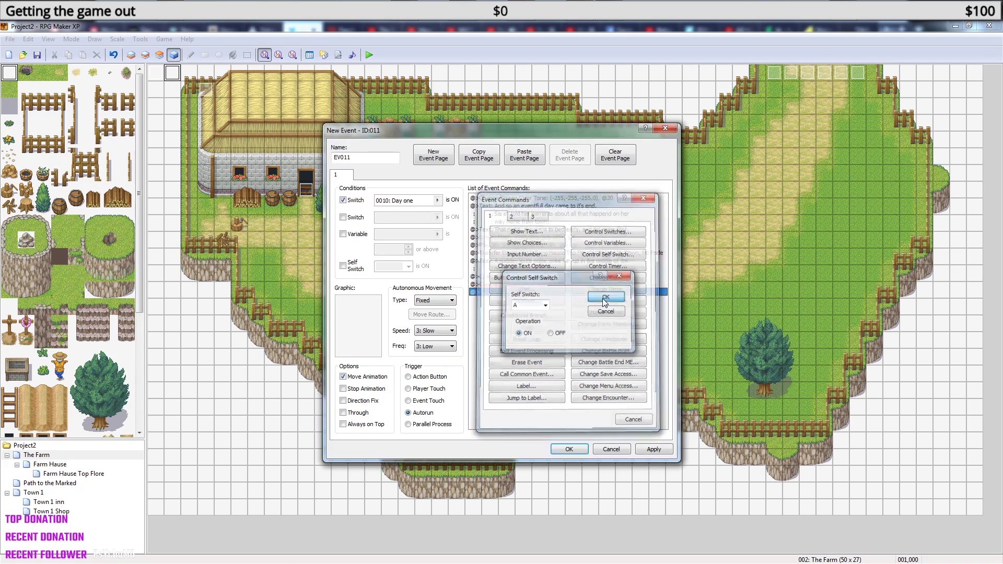
# Add a second, empty event page conditioned on self switch A and save the event.
pyautogui.click(439, 160)
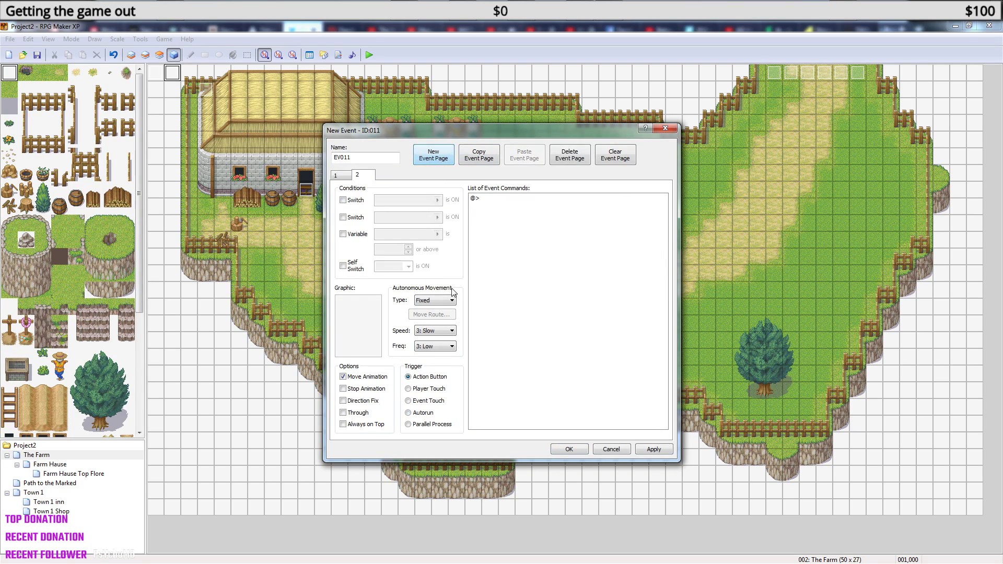
pyautogui.click(342, 266)
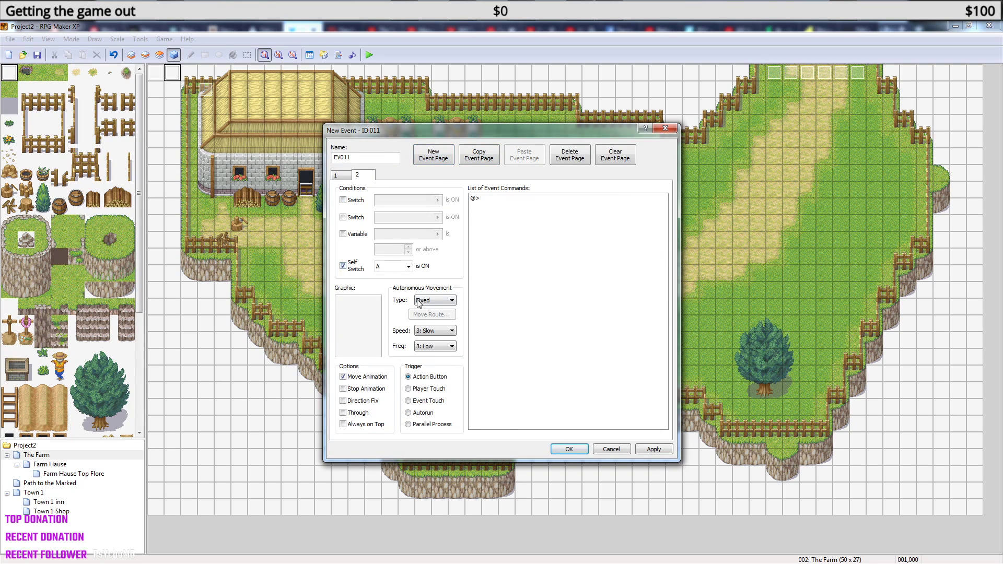
pyautogui.click(569, 449)
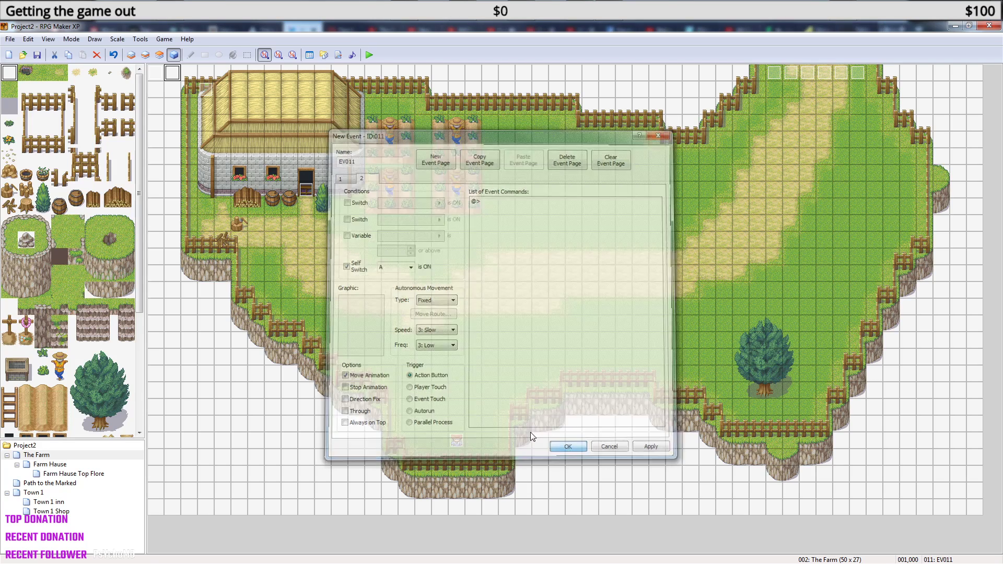
# Playtest the game from save File1 and advance through the dialogue and the complete end-of-day scene.
pyautogui.click(369, 54)
pyautogui.click(475, 321)
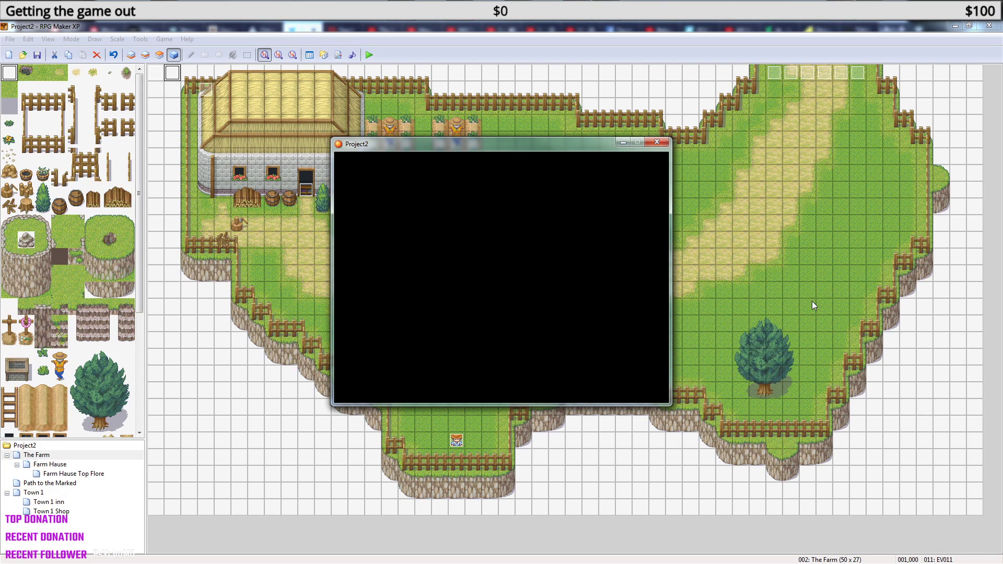
pyautogui.press('Return')
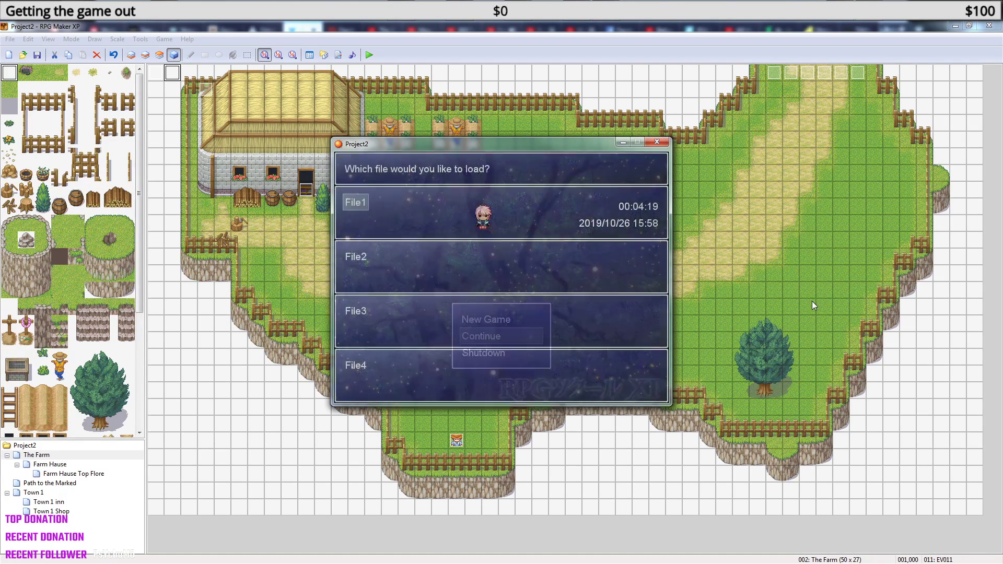
pyautogui.press('Return')
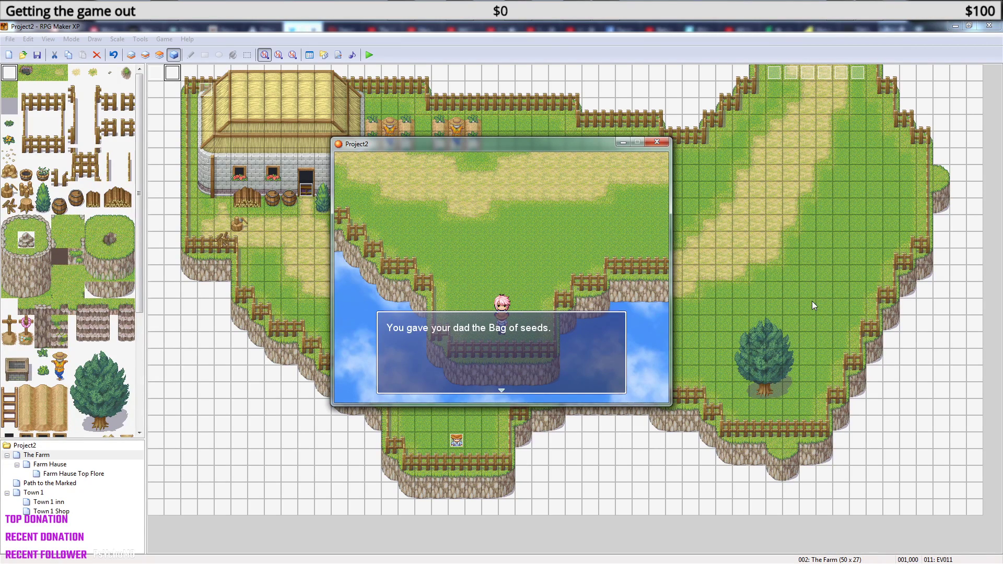
pyautogui.press('Return')
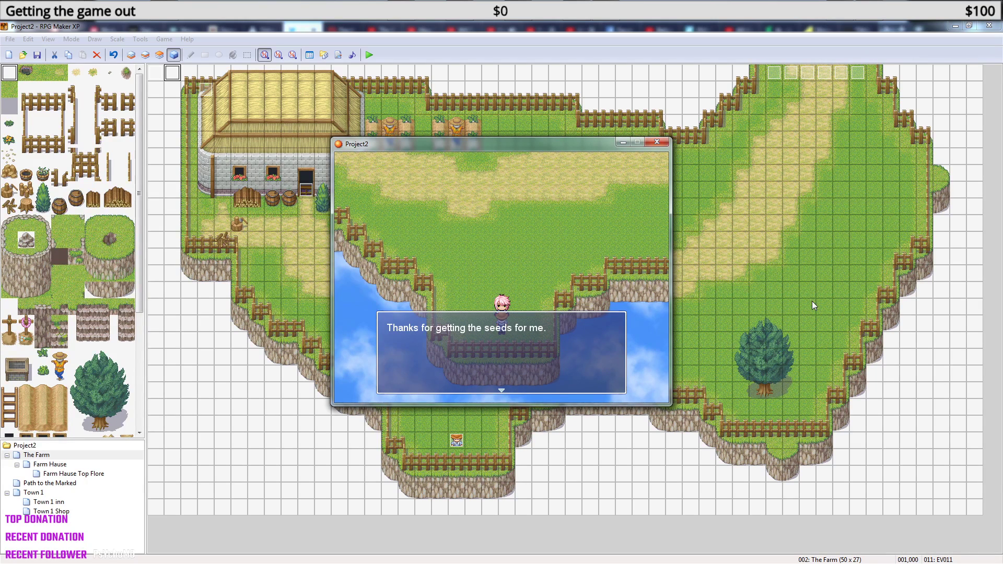
pyautogui.press('Return')
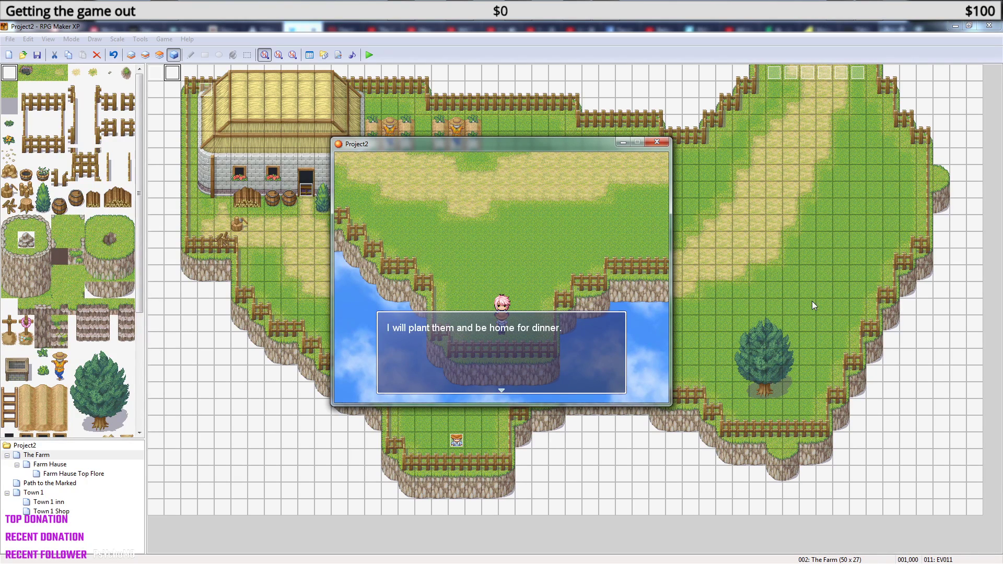
pyautogui.press('Return')
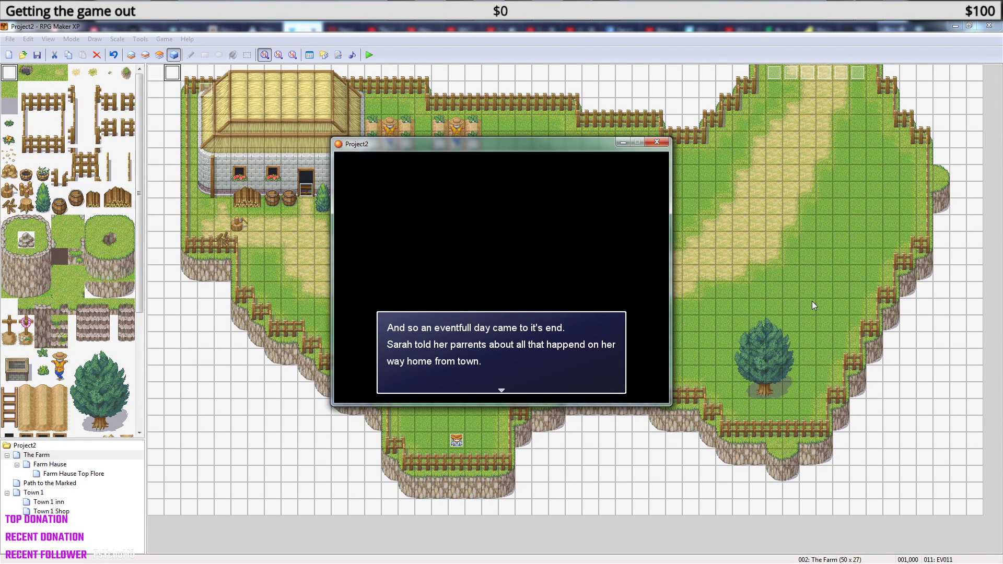
pyautogui.press('Return')
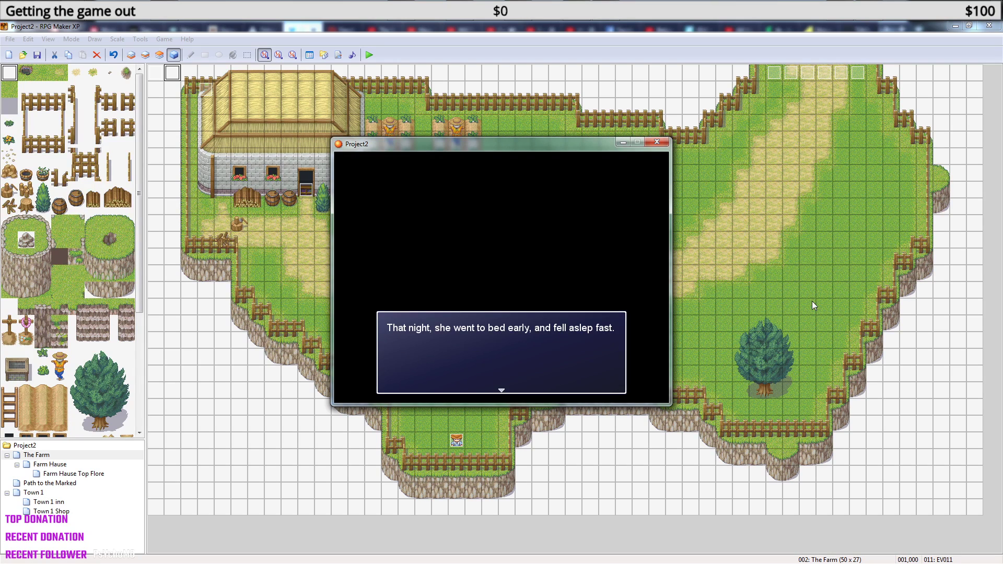
pyautogui.press('Return')
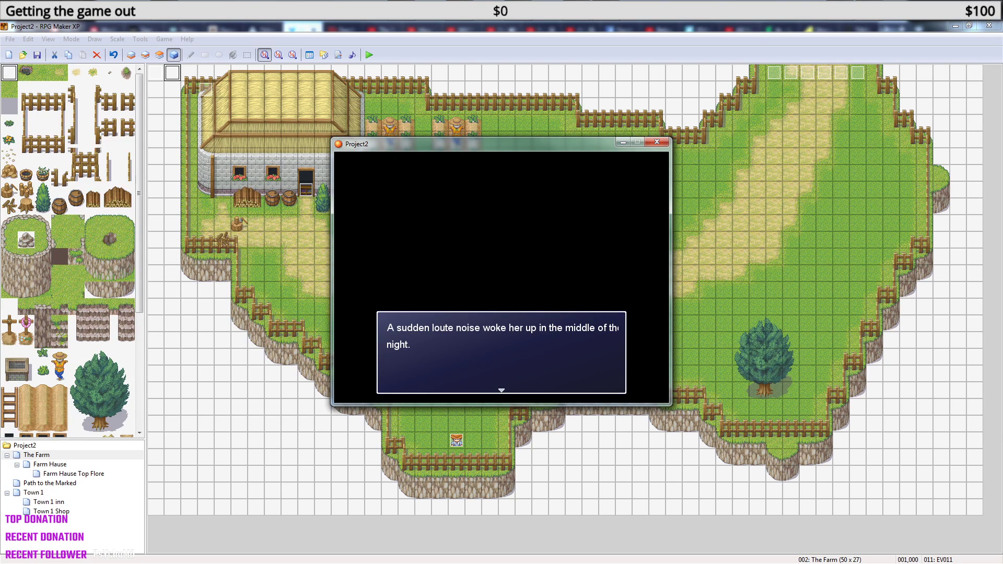
pyautogui.press('Return')
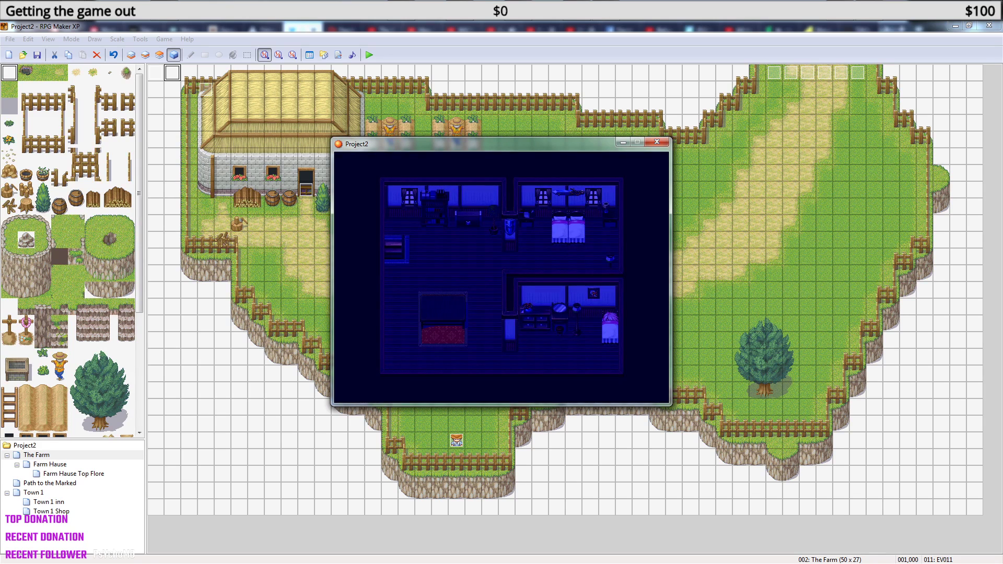
# Walk the heroine around the night-toned upper floor of the farm house to test movement, and end the playtest.
pyautogui.press('Down')
pyautogui.press('Left')
pyautogui.press('Left')
pyautogui.press('Up')
pyautogui.press('Right')
pyautogui.press('Up')
pyautogui.press('Left')
pyautogui.press('Left')
pyautogui.press('Down')
pyautogui.press('Left')
pyautogui.press('Left')
pyautogui.press('Up')
pyautogui.press('Up')
pyautogui.press('Up')
pyautogui.press('Up')
pyautogui.press('Left')
pyautogui.press('Right')
pyautogui.press('Left')
pyautogui.press('Down')
pyautogui.press('Down')
pyautogui.press('Right')
pyautogui.press('Up')
pyautogui.press('Down')
pyautogui.press('Left')
pyautogui.press('Down')
pyautogui.press('Left')
pyautogui.press('Up')
pyautogui.press('Down')
pyautogui.press('Down')
pyautogui.press('Right')
pyautogui.press('Up')
pyautogui.press('Down')
pyautogui.click(659, 142)
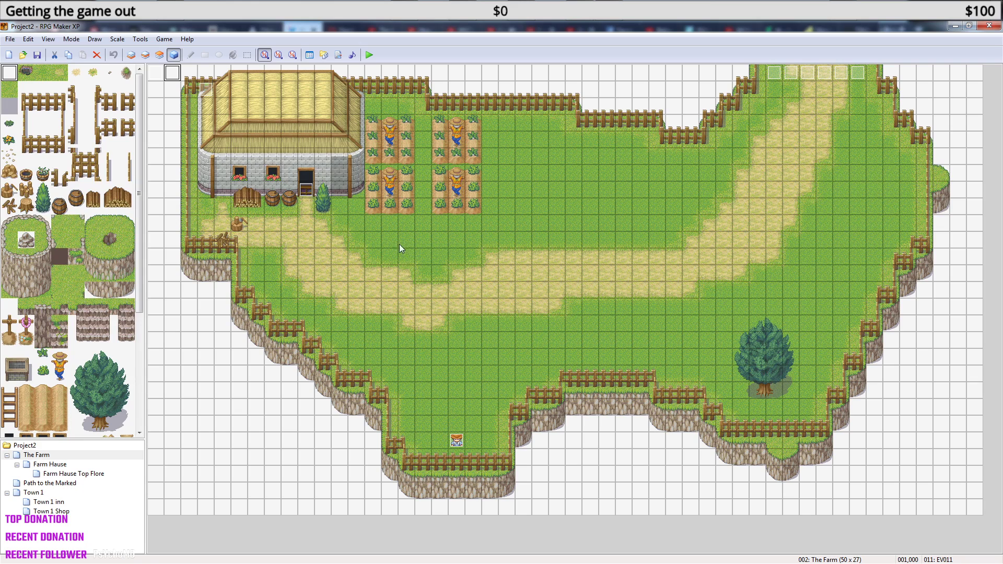
# Reopen the day-one event and preview its 048-Explosion01 sound effect at a higher volume.
pyautogui.doubleClick(173, 75)
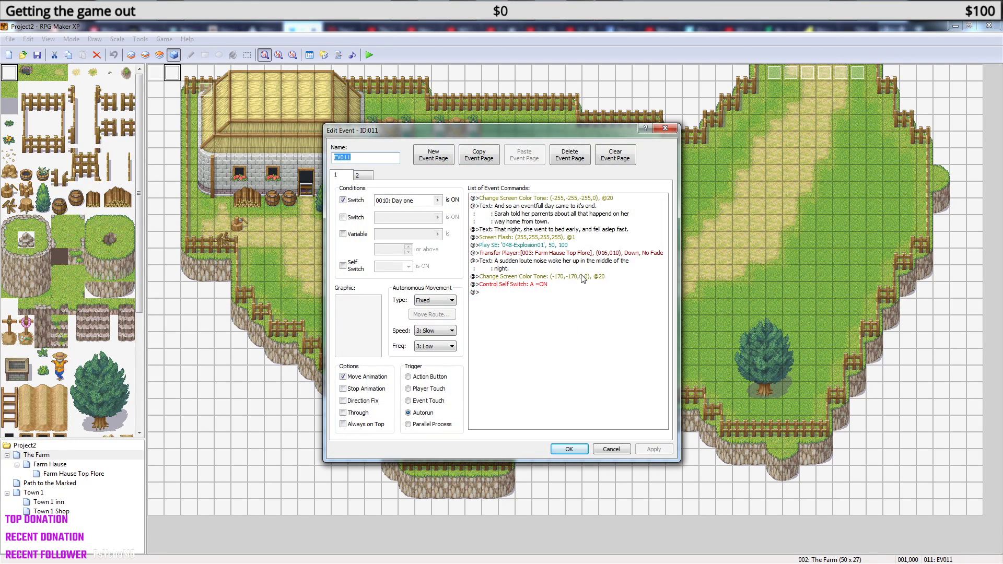
pyautogui.rightClick(554, 246)
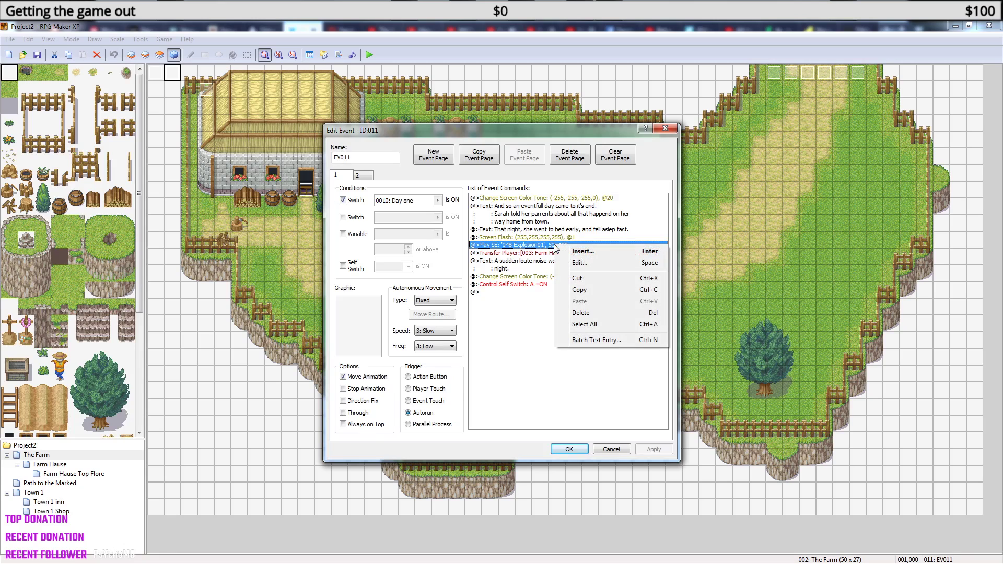
pyautogui.click(597, 263)
pyautogui.moveTo(606, 296); pyautogui.dragTo(604, 279)
pyautogui.click(606, 232)
pyautogui.click(626, 203)
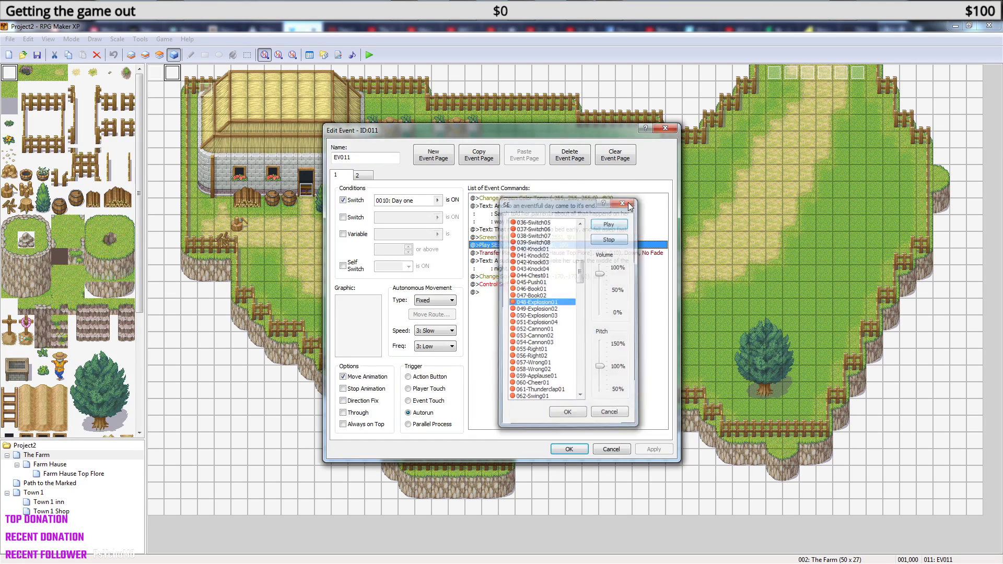
pyautogui.click(583, 449)
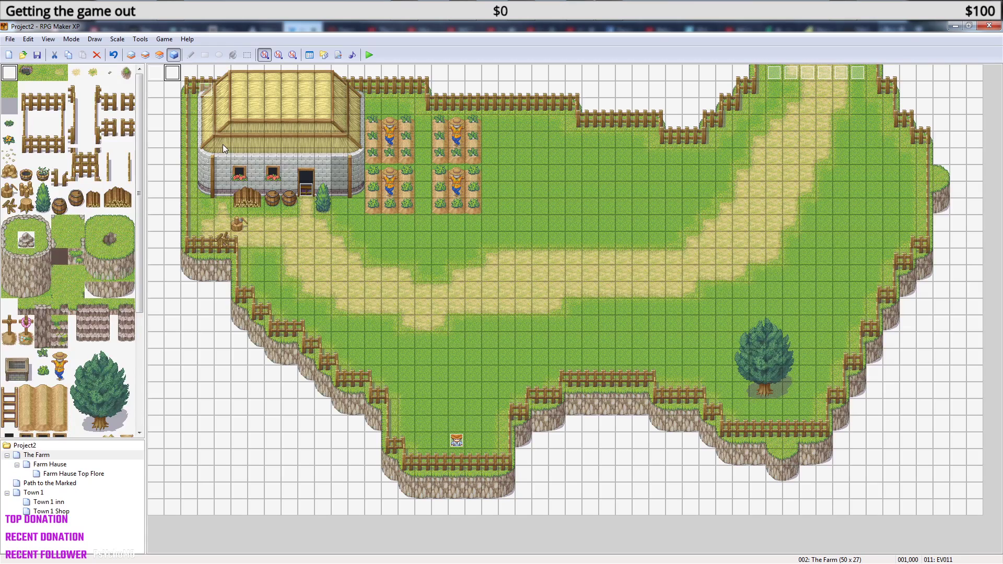
# Delete the day-one event from The Farm map and open the Farm Hause Top Flore map.
pyautogui.click(206, 90)
pyautogui.press('Delete')
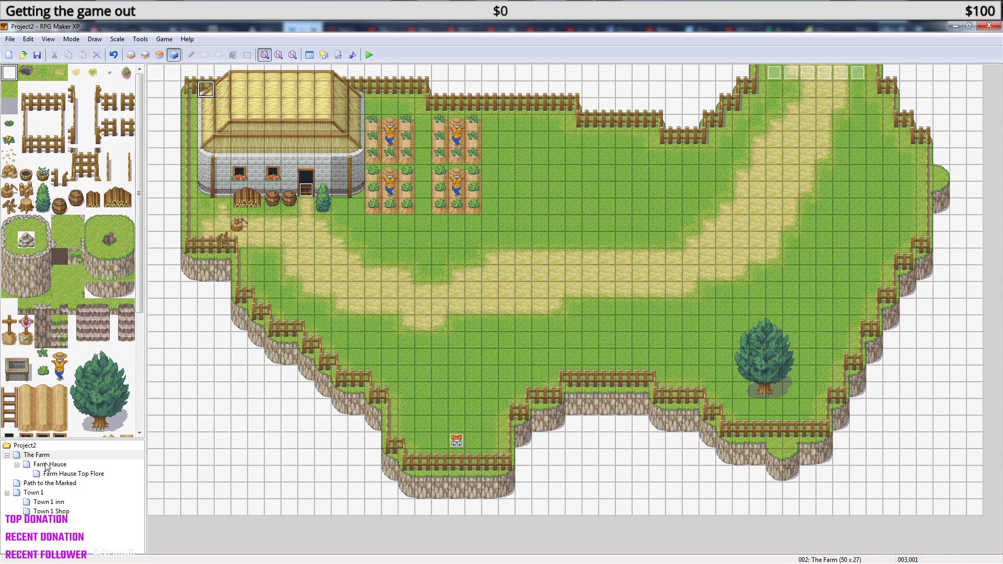
pyautogui.click(62, 476)
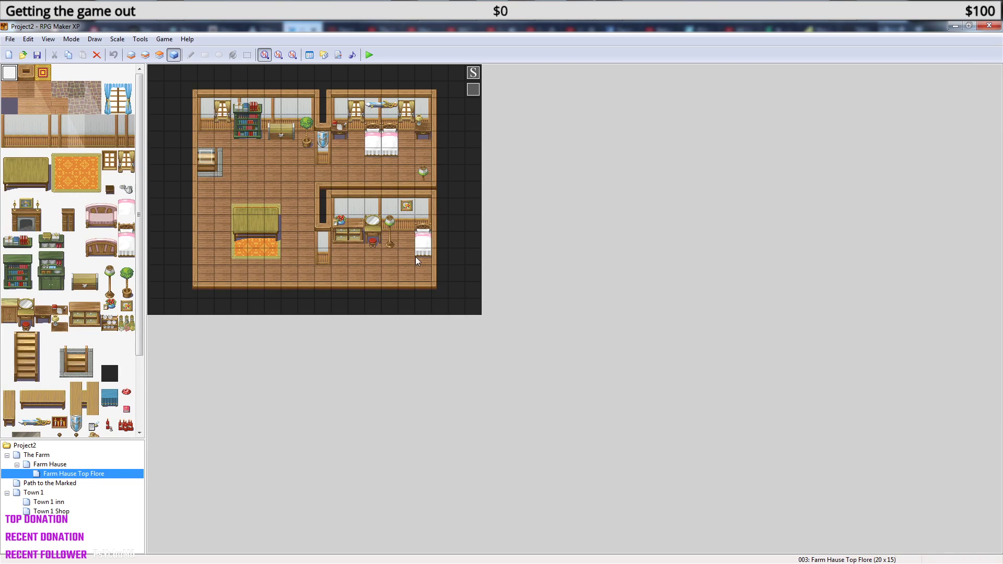
pyautogui.click(294, 179)
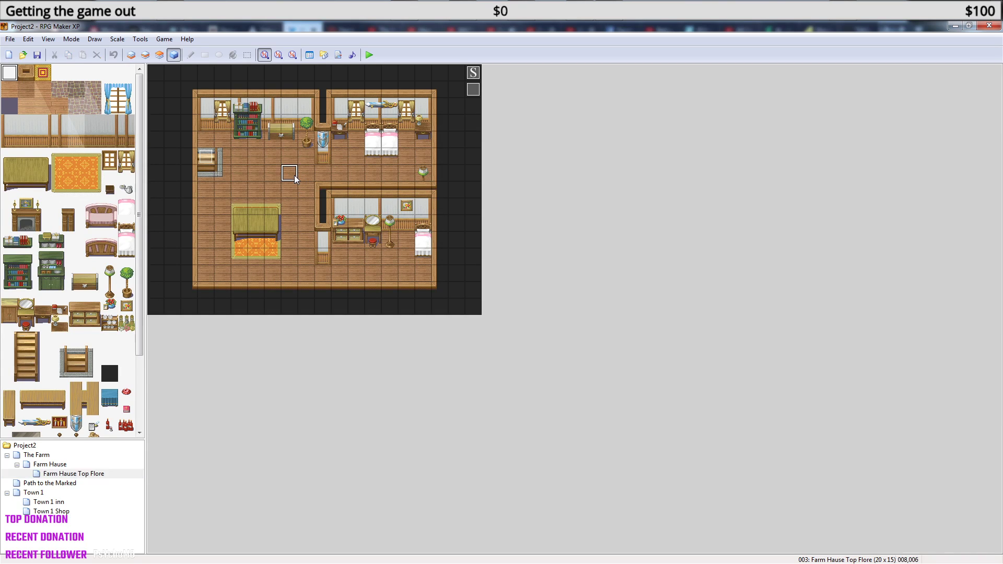
pyautogui.rightClick(294, 178)
pyautogui.click(334, 182)
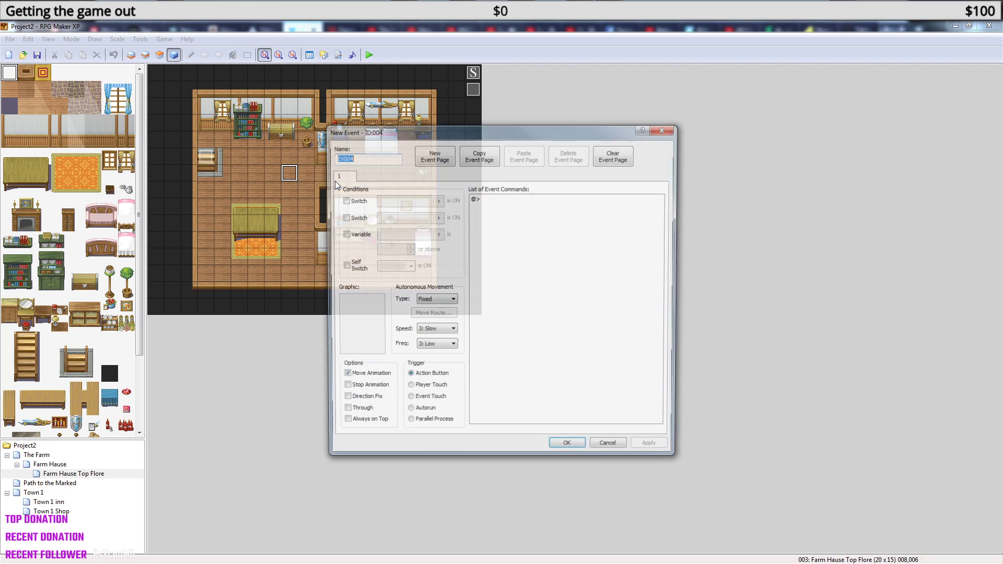
pyautogui.click(664, 128)
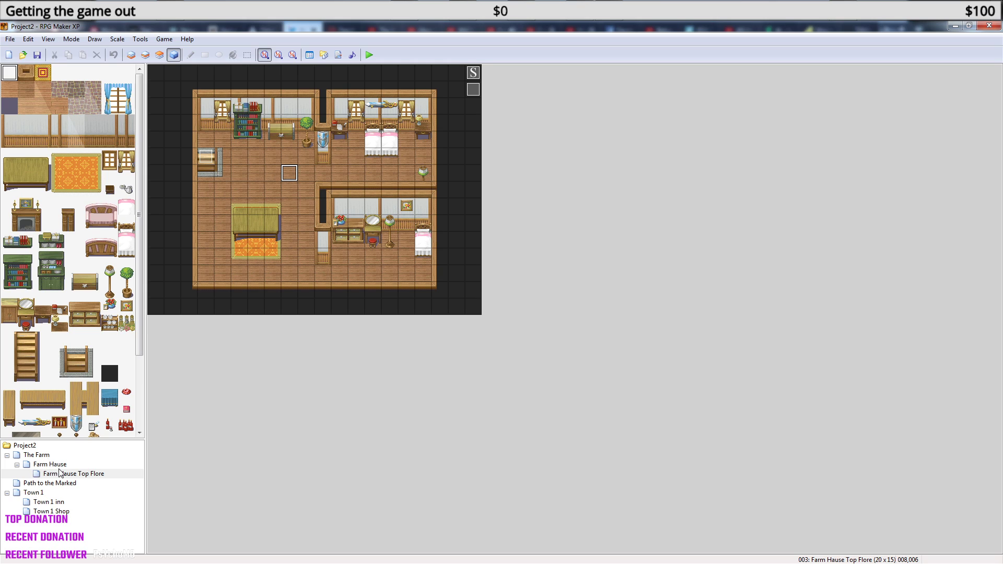
# Copy the fireplace event from the Farm Hause map and paste it beside the table on Farm Hause Top Flore.
pyautogui.click(57, 464)
pyautogui.click(324, 132)
pyautogui.click(324, 129)
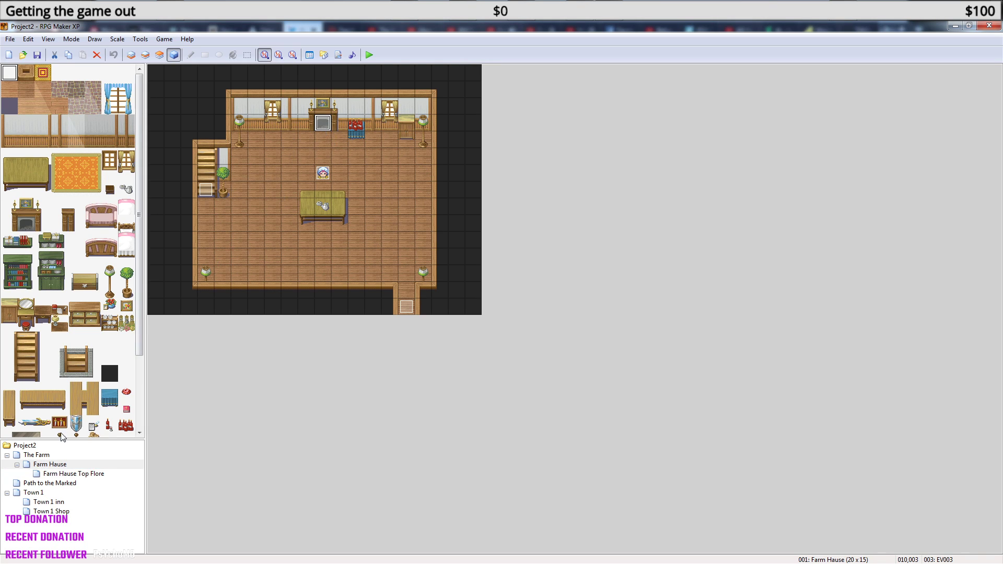
pyautogui.click(49, 464)
pyautogui.click(49, 455)
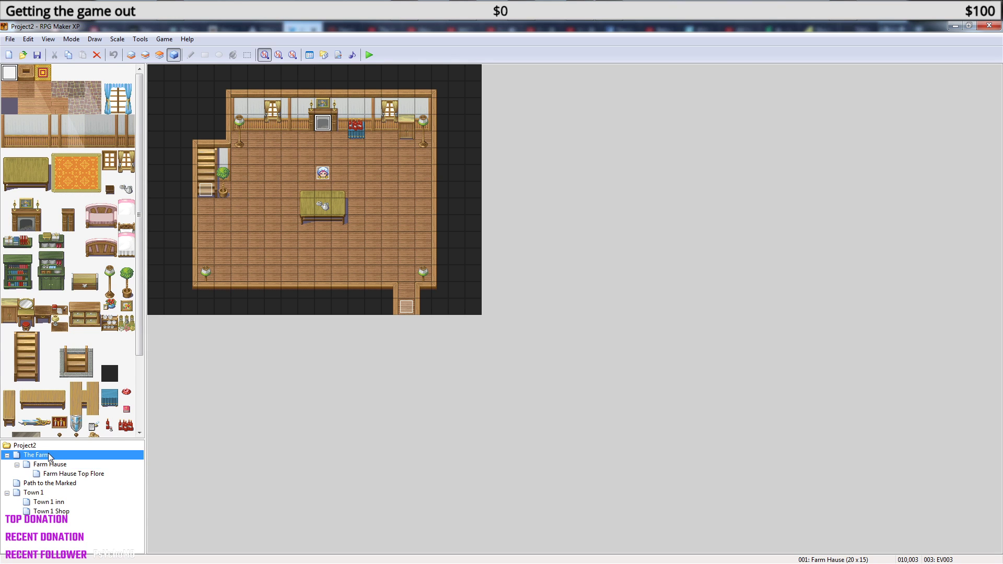
pyautogui.click(59, 475)
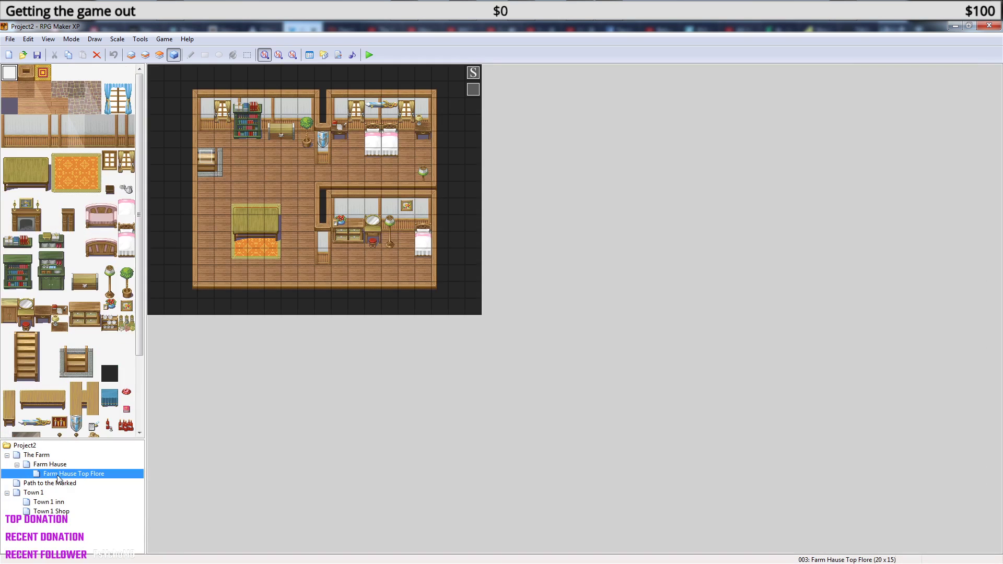
pyautogui.hotkey('ctrl', 'v')
# Open the pasted event and delete its first page, which asks to turn on the fireplace.
pyautogui.doubleClick(290, 206)
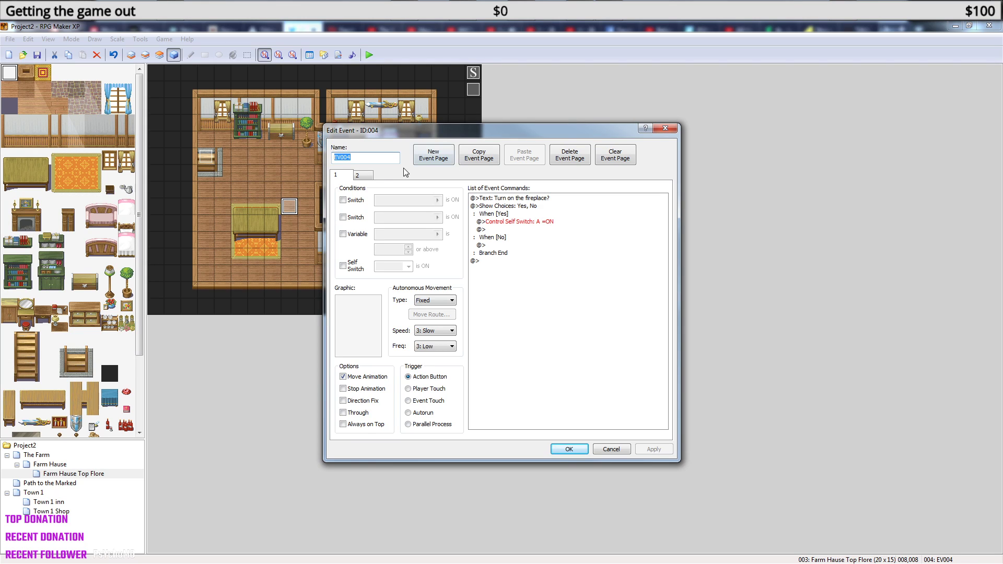
pyautogui.click(360, 177)
pyautogui.click(338, 176)
pyautogui.click(568, 159)
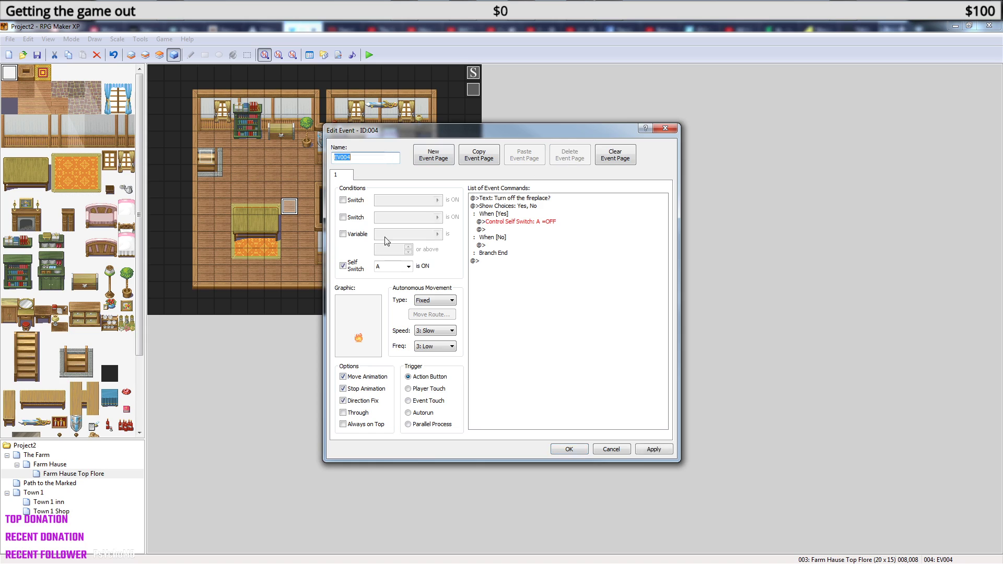
# Replace the page's self switch condition with switch 0010: Day one, and clear all its fireplace commands.
pyautogui.click(342, 267)
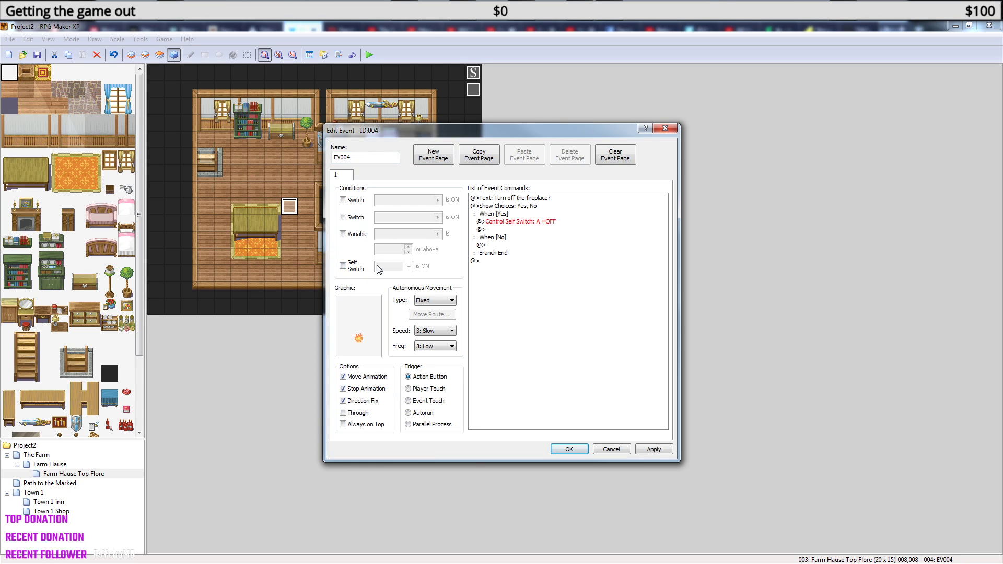
pyautogui.click(343, 201)
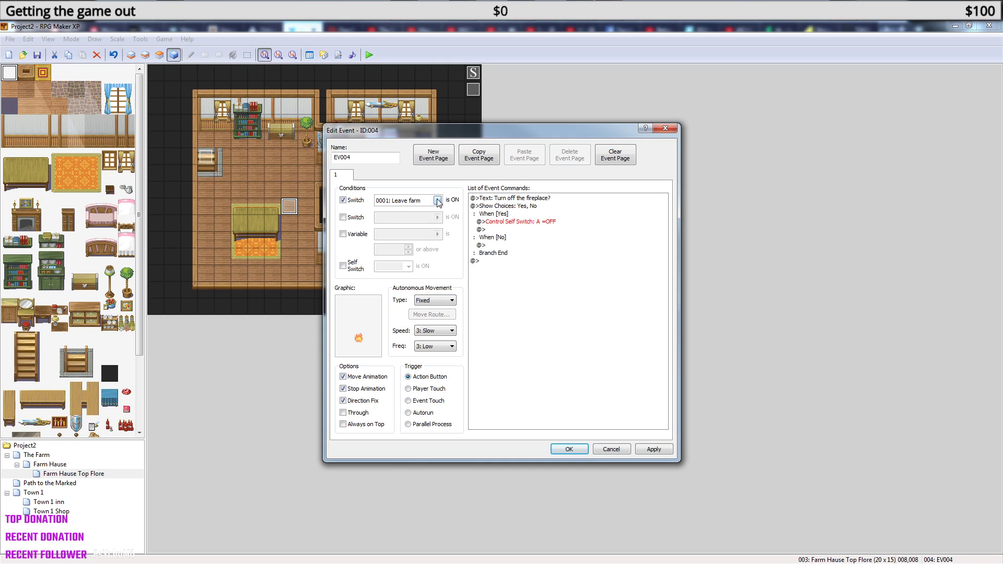
pyautogui.click(438, 201)
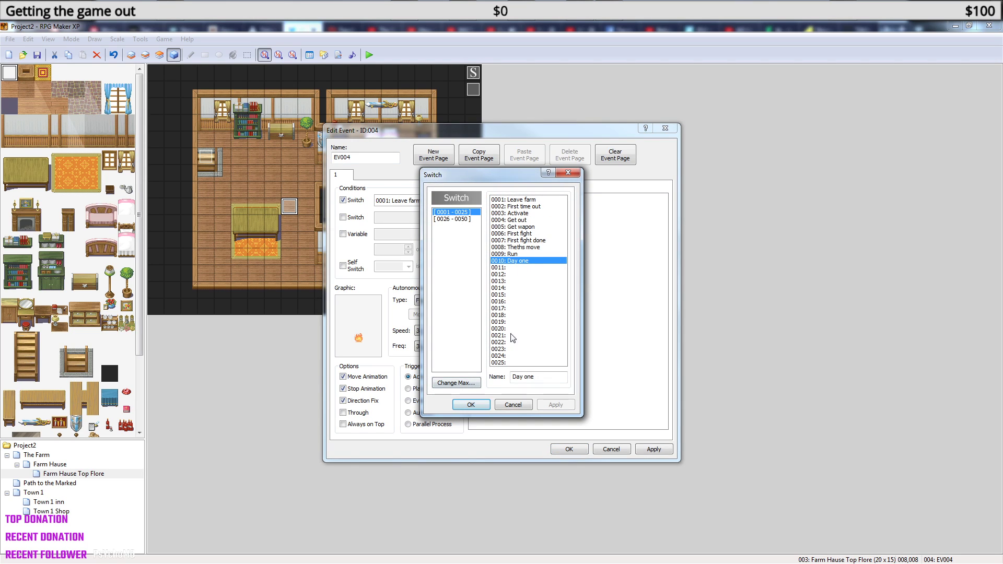
pyautogui.click(471, 405)
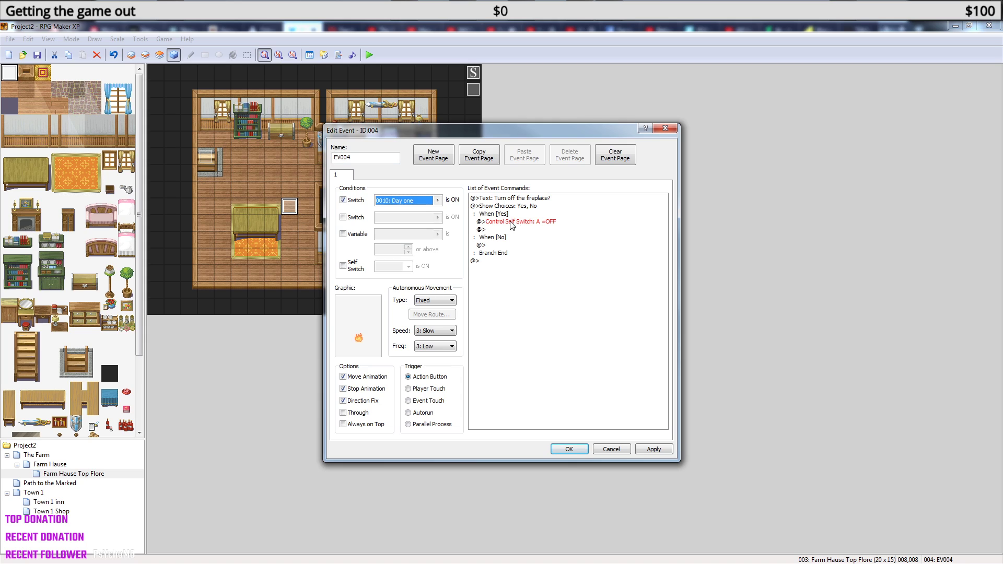
pyautogui.click(506, 200)
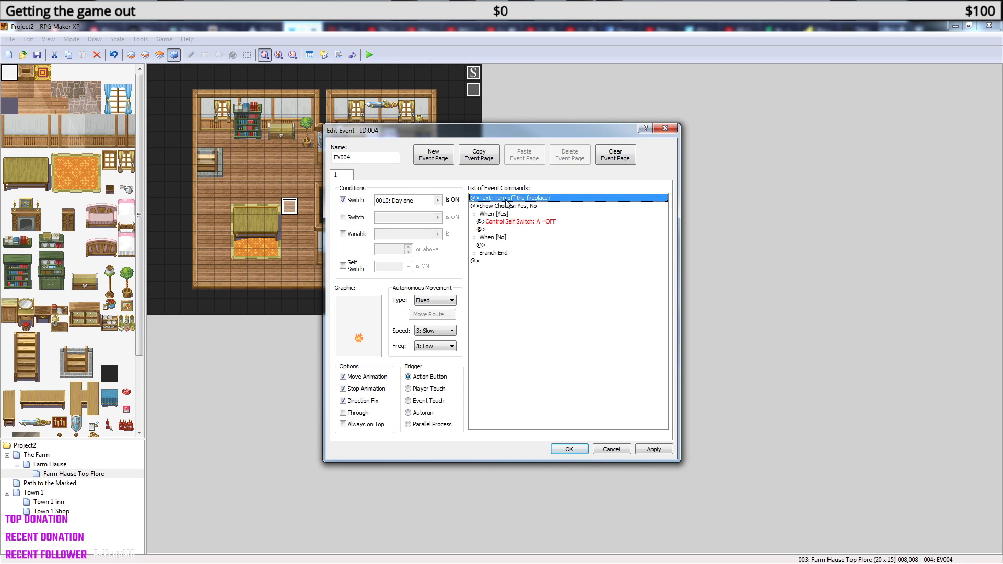
pyautogui.keyDown('shift'); pyautogui.click(516, 234); pyautogui.keyUp('shift')
pyautogui.press('Delete')
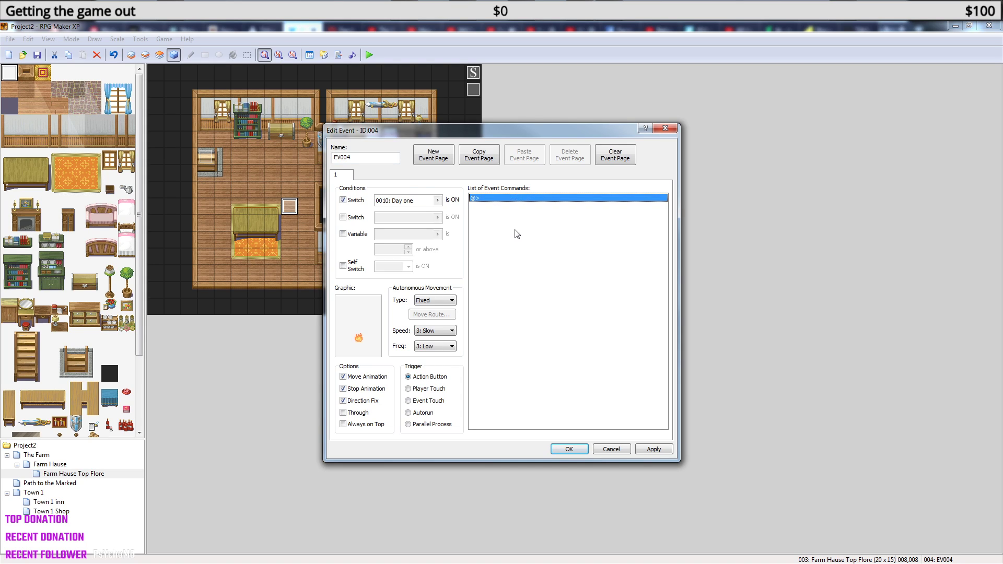
# Set the event's graphic to the first large flame in 184-Light01 and save the event.
pyautogui.doubleClick(359, 342)
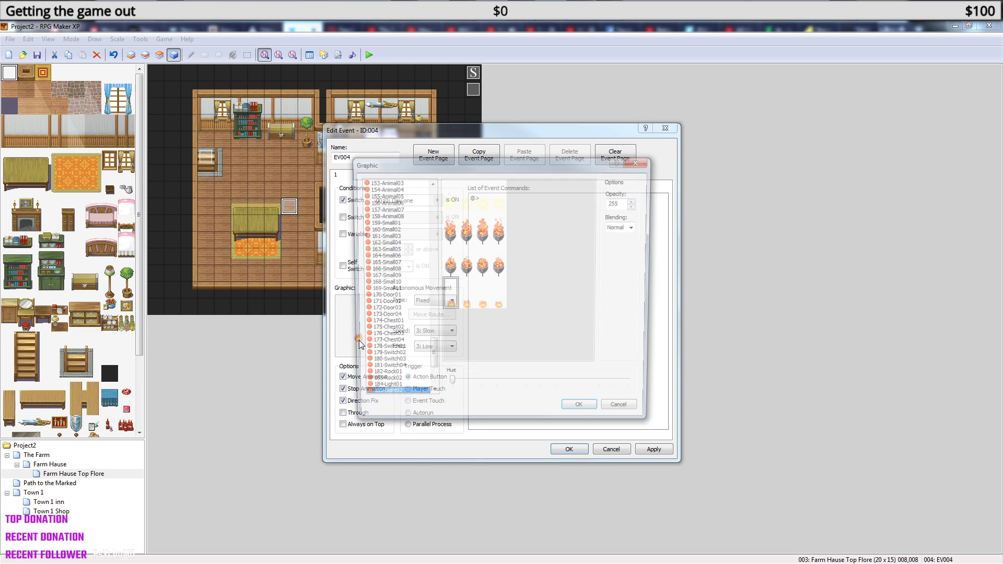
pyautogui.click(393, 392)
pyautogui.press('Down')
pyautogui.press('Down')
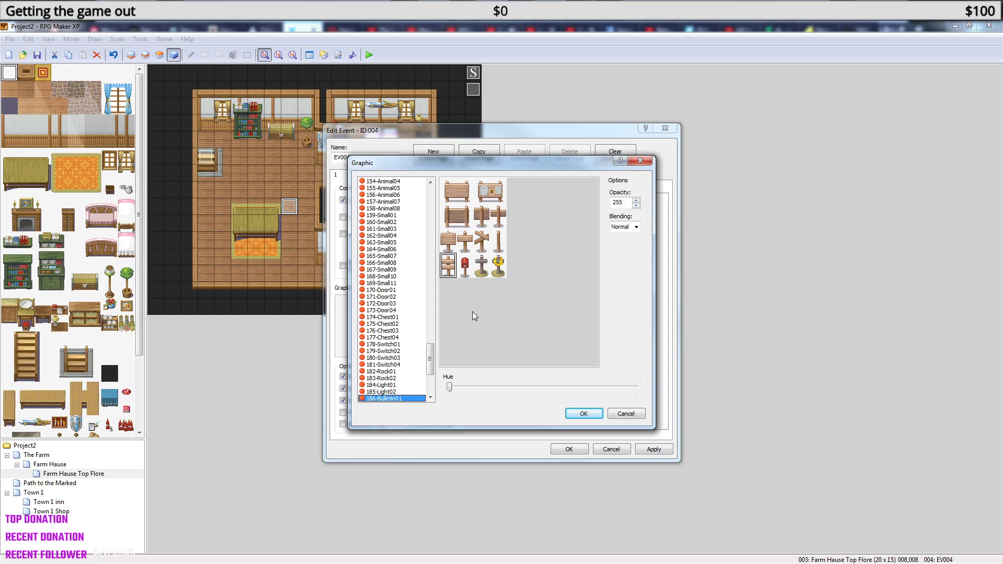
pyautogui.press('Up')
pyautogui.press('Up')
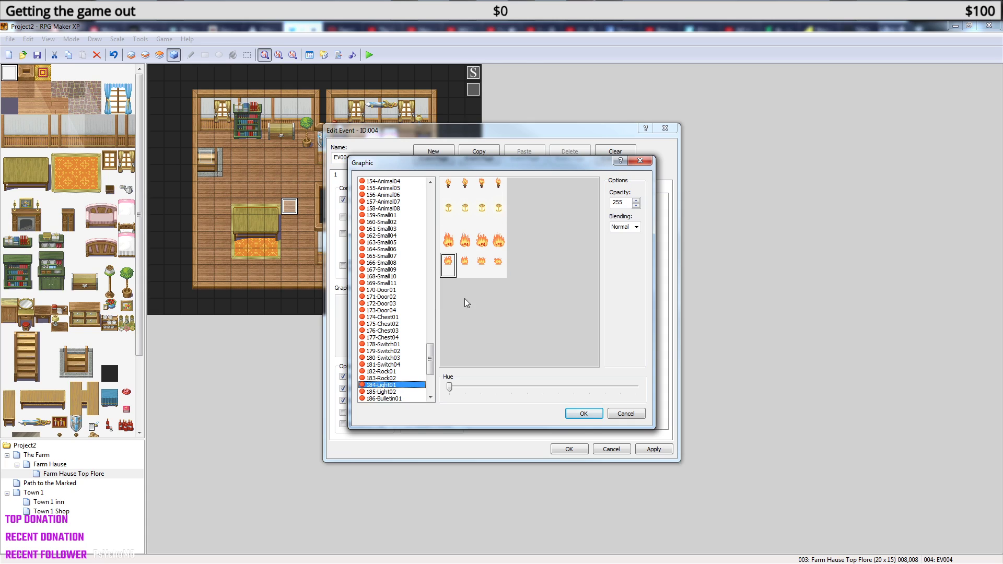
pyautogui.press('Up')
pyautogui.press('Down')
pyautogui.click(450, 242)
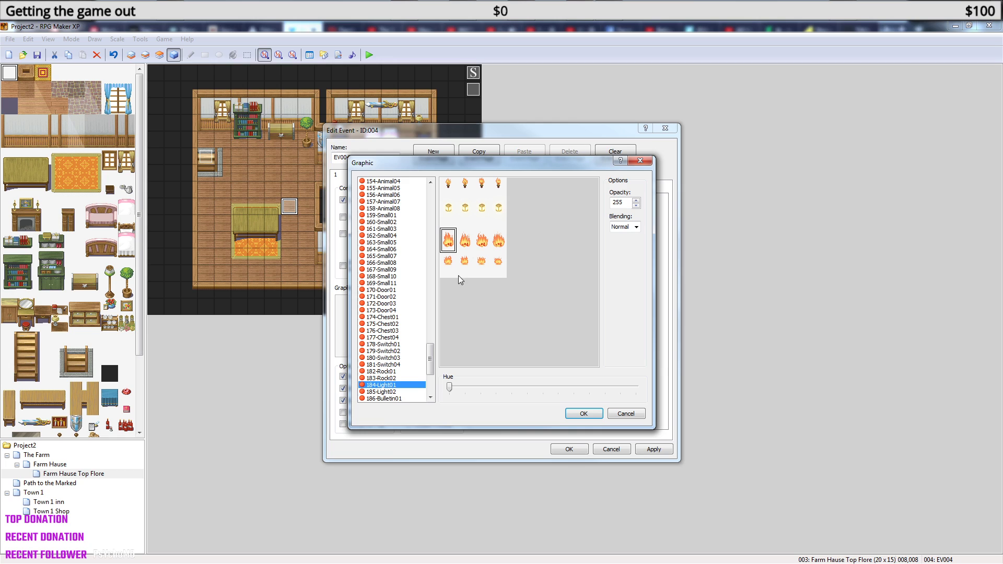
pyautogui.click(584, 413)
pyautogui.click(564, 449)
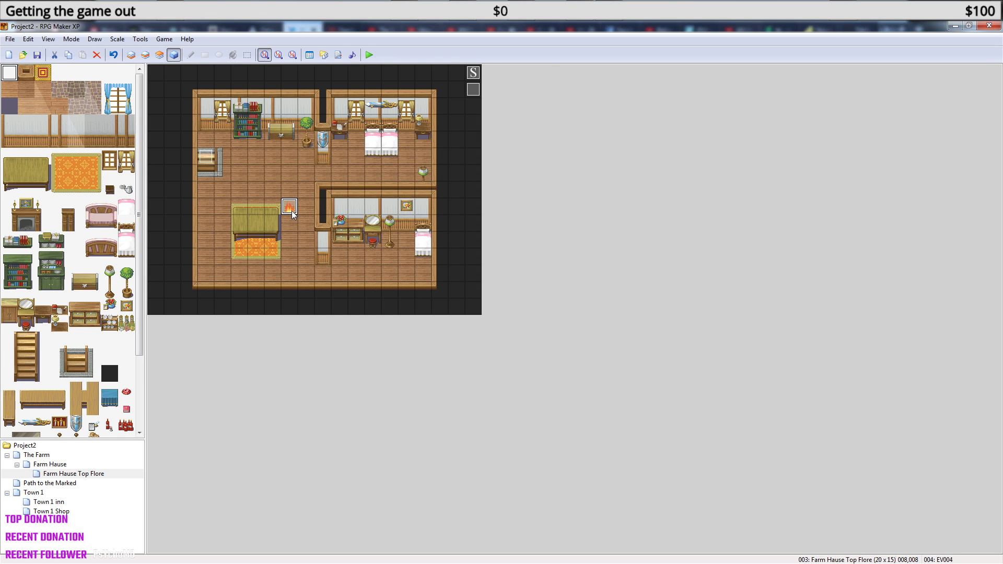
# Paste copies of the fire event around the upper floor: beside the table, in both bedrooms, in the doorway and near the stairs.
pyautogui.click(289, 223)
pyautogui.hotkey('ctrl', 'v')
pyautogui.click(306, 223)
pyautogui.hotkey('ctrl', 'v')
pyautogui.click(322, 173)
pyautogui.hotkey('ctrl', 'v')
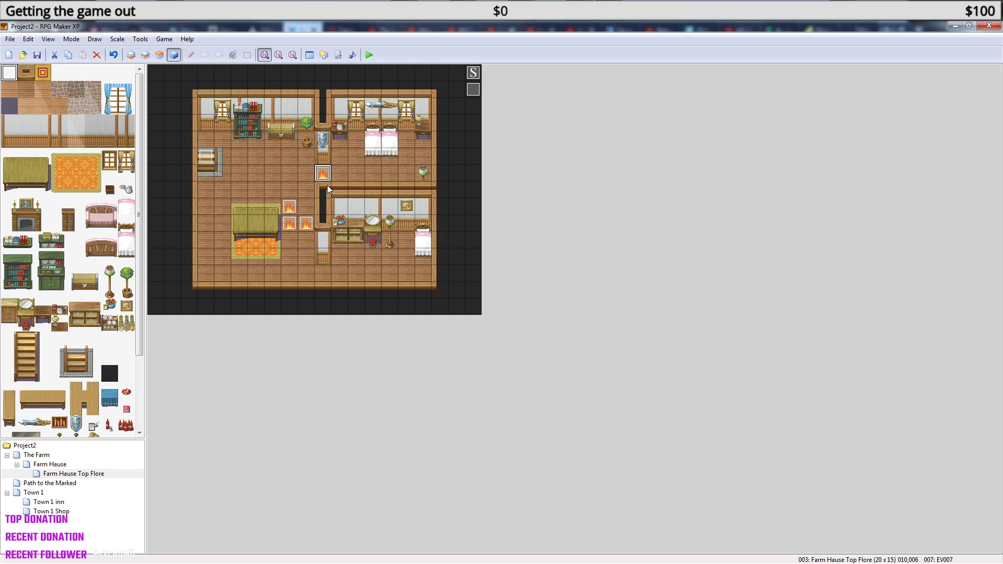
pyautogui.click(359, 146)
pyautogui.hotkey('ctrl', 'v')
pyautogui.click(401, 173)
pyautogui.hotkey('ctrl', 'v')
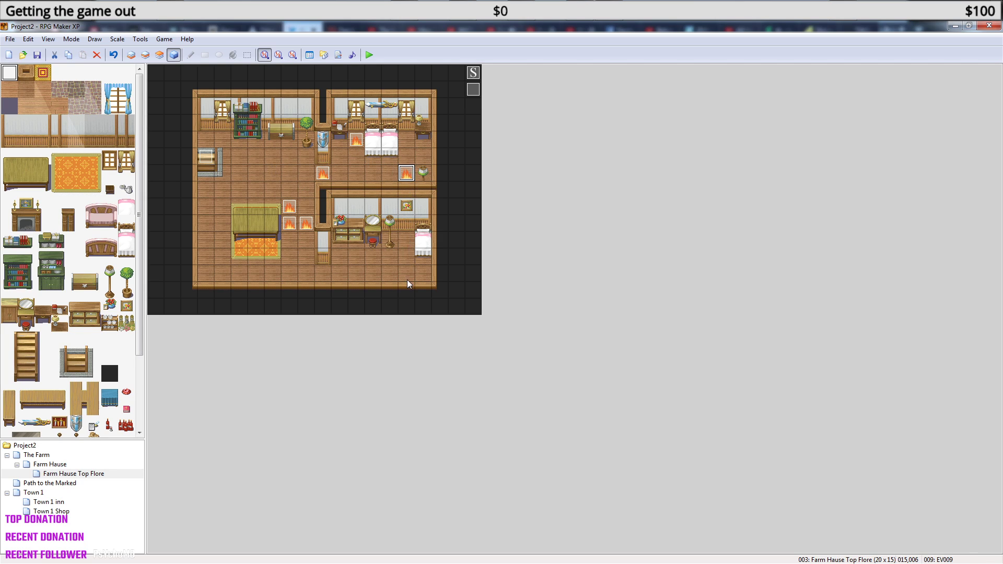
pyautogui.click(424, 278)
pyautogui.hotkey('ctrl', 'v')
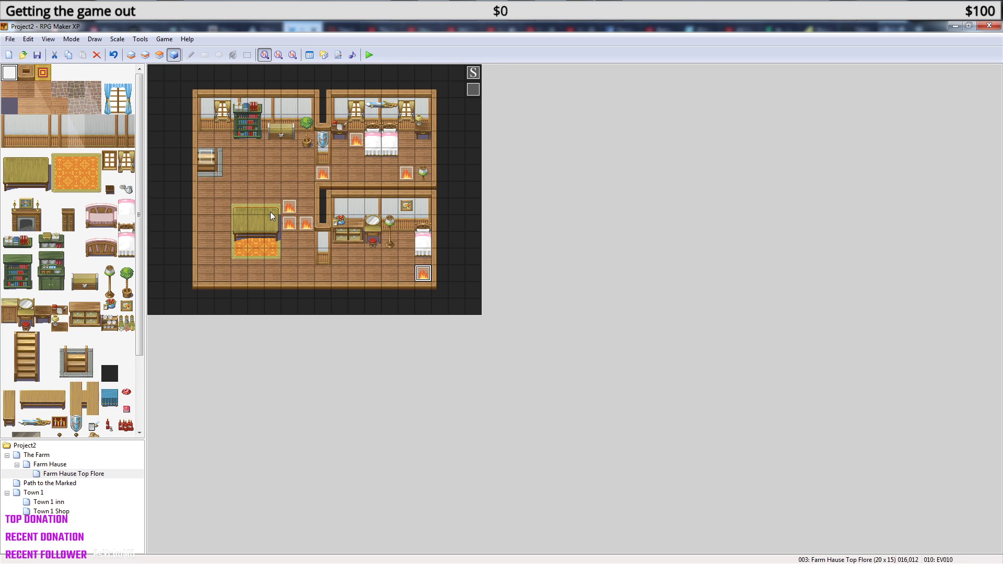
pyautogui.click(236, 177)
pyautogui.hotkey('ctrl', 'v')
pyautogui.click(256, 175)
pyautogui.hotkey('ctrl', 'v')
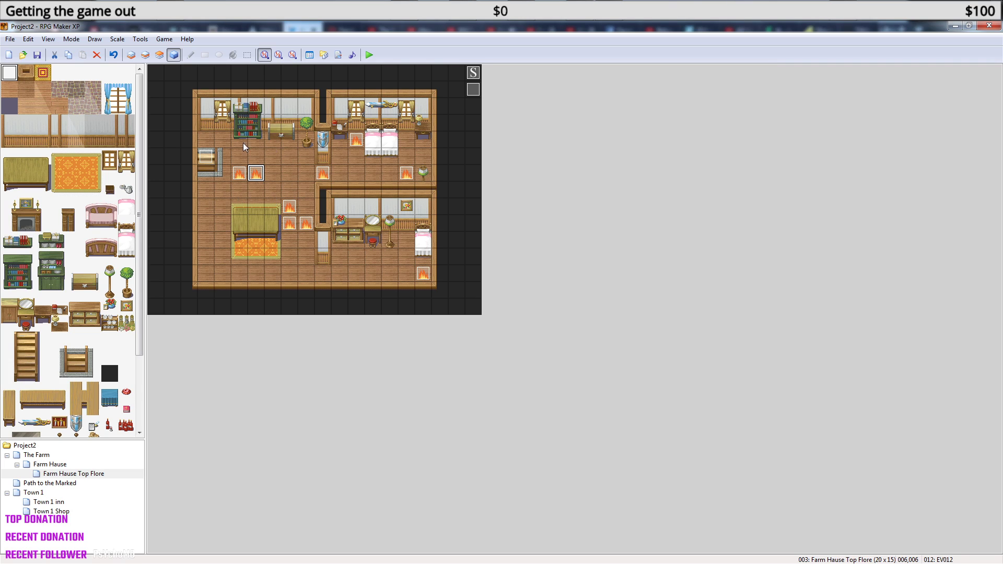
pyautogui.click(227, 180)
pyautogui.hotkey('ctrl', 'v')
# Paste fire events on the Farm Hause map near the staircase, on the table and in a line beside the exit.
pyautogui.click(50, 464)
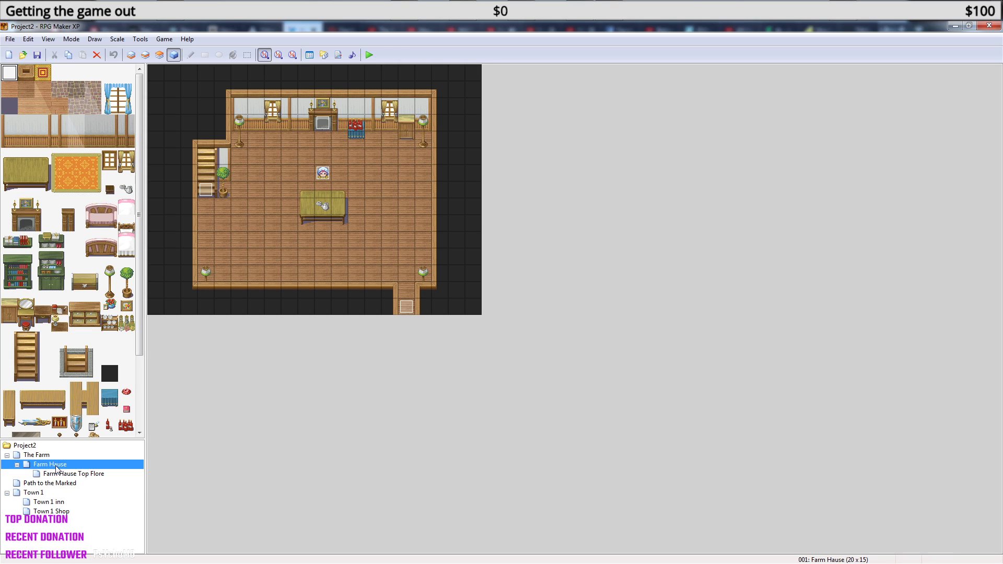
pyautogui.click(238, 211)
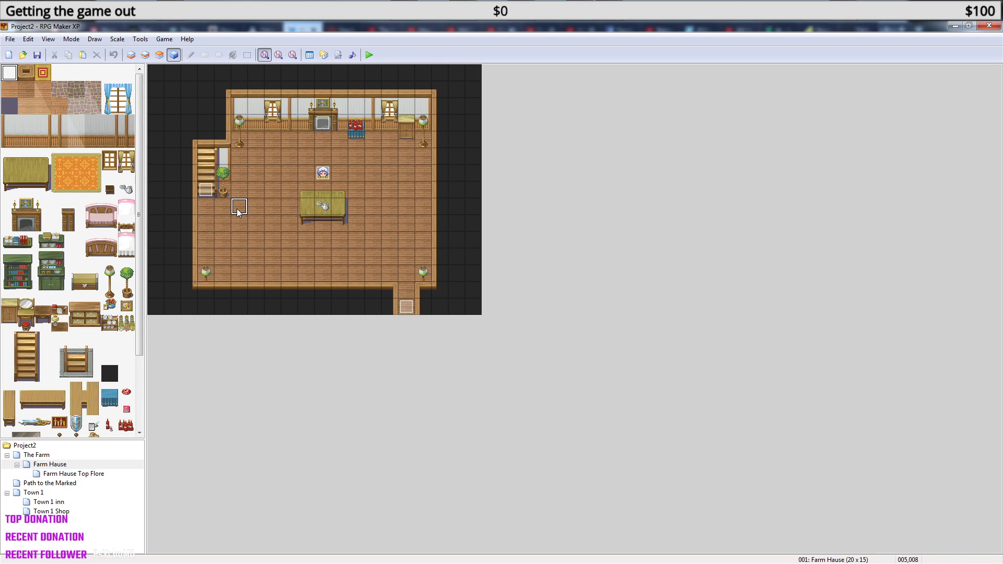
pyautogui.hotkey('ctrl', 'v')
pyautogui.click(225, 174)
pyautogui.hotkey('ctrl', 'v')
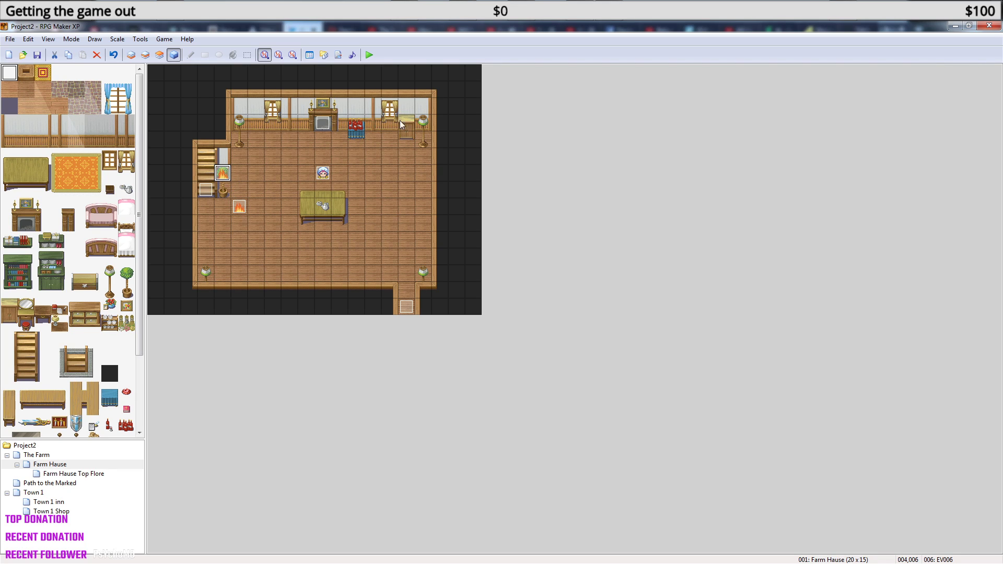
pyautogui.click(307, 192)
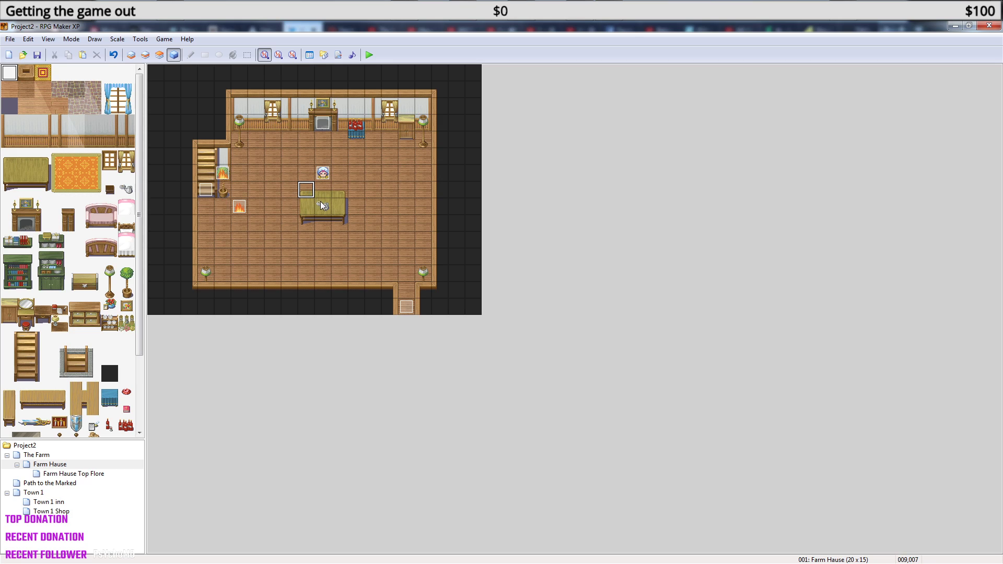
pyautogui.click(307, 207)
pyautogui.hotkey('ctrl', 'v')
pyautogui.click(370, 243)
pyautogui.hotkey('ctrl', 'v')
pyautogui.click(390, 224)
pyautogui.hotkey('ctrl', 'v')
pyautogui.click(375, 274)
pyautogui.hotkey('ctrl', 'v')
pyautogui.click(374, 257)
pyautogui.hotkey('ctrl', 'v')
pyautogui.click(375, 290)
pyautogui.hotkey('ctrl', 'v')
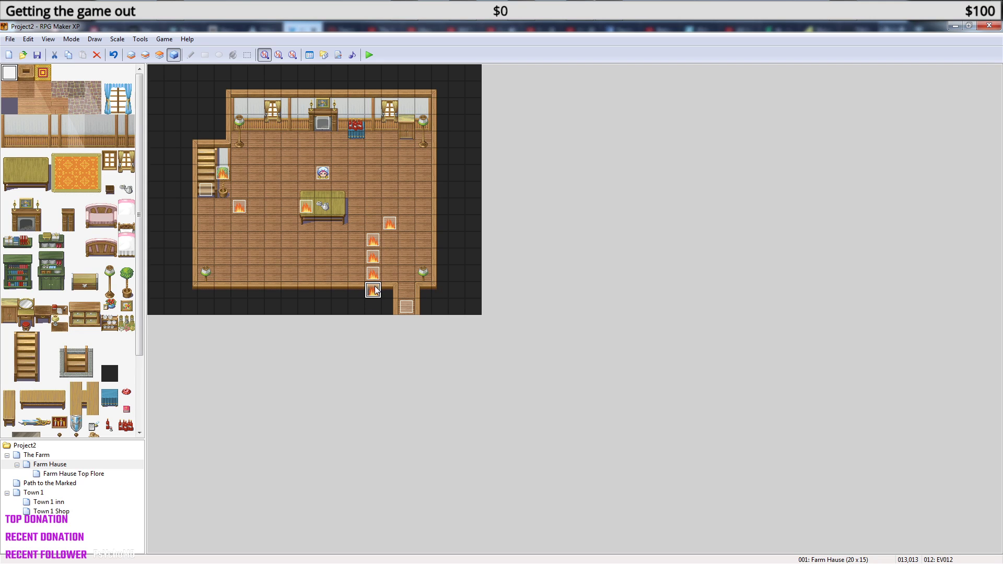
# Add more fire events on the ground floor near the stairs, around the table and below the window beside the fireplace.
pyautogui.click(239, 223)
pyautogui.hotkey('ctrl', 'v')
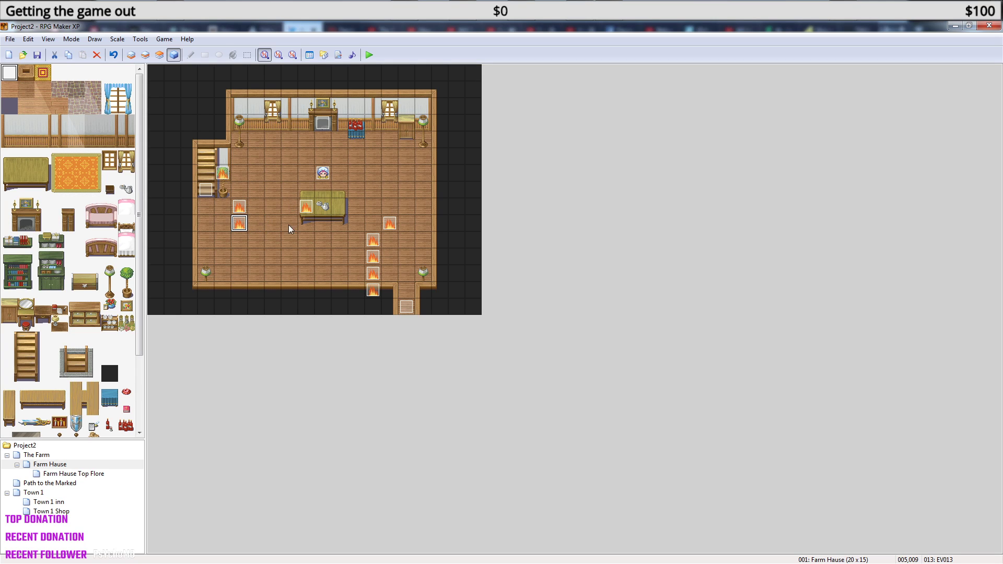
pyautogui.click(356, 189)
pyautogui.hotkey('ctrl', 'v')
pyautogui.click(373, 206)
pyautogui.hotkey('ctrl', 'v')
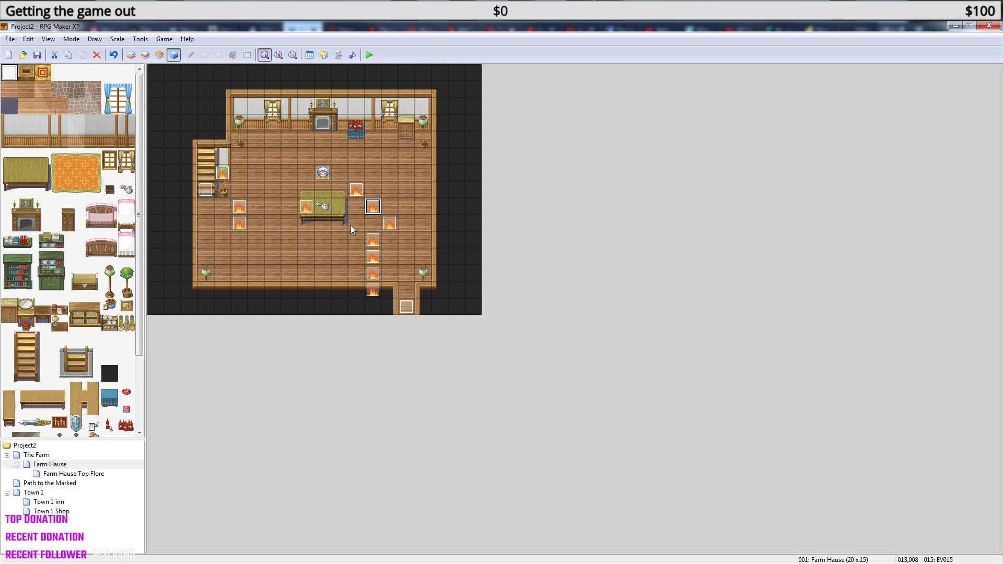
pyautogui.click(323, 239)
pyautogui.hotkey('ctrl', 'v')
pyautogui.click(306, 256)
pyautogui.hotkey('ctrl', 'v')
pyautogui.click(322, 273)
pyautogui.hotkey('ctrl', 'v')
pyautogui.click(271, 156)
pyautogui.hotkey('ctrl', 'v')
pyautogui.click(274, 140)
pyautogui.hotkey('ctrl', 'v')
# Duplicate page 2 of the ground-floor fireplace event as a new third page.
pyautogui.click(325, 126)
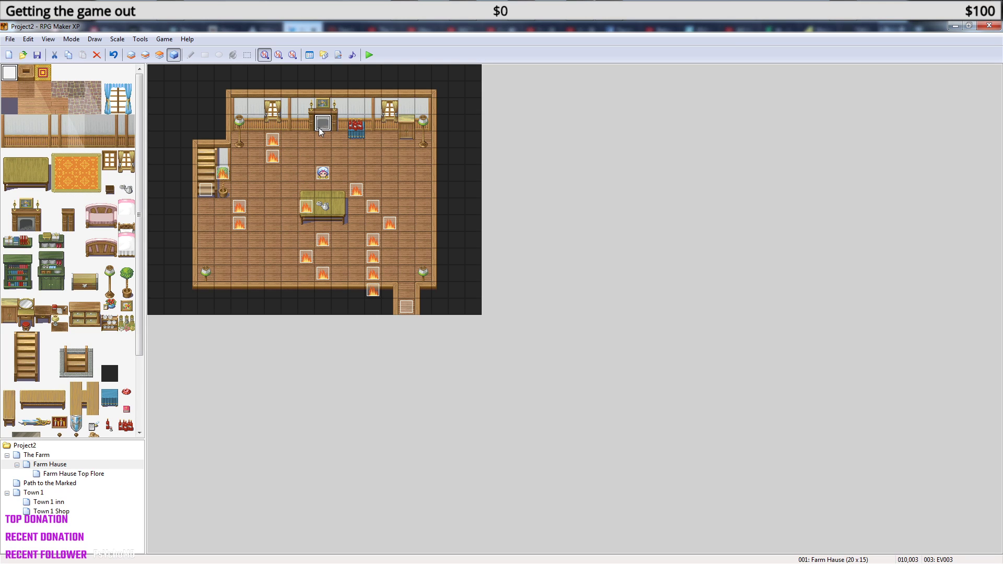
pyautogui.rightClick(328, 131)
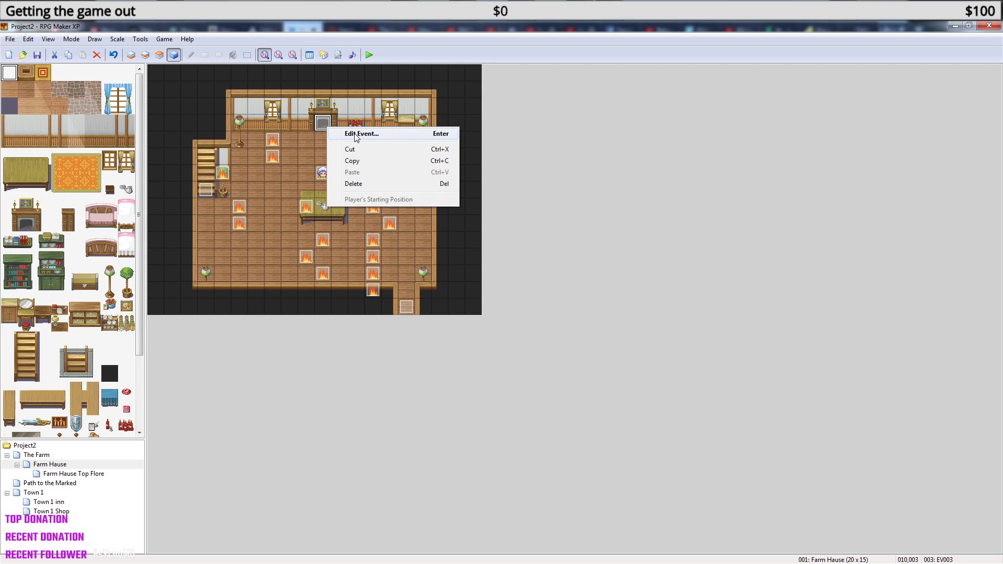
pyautogui.click(357, 137)
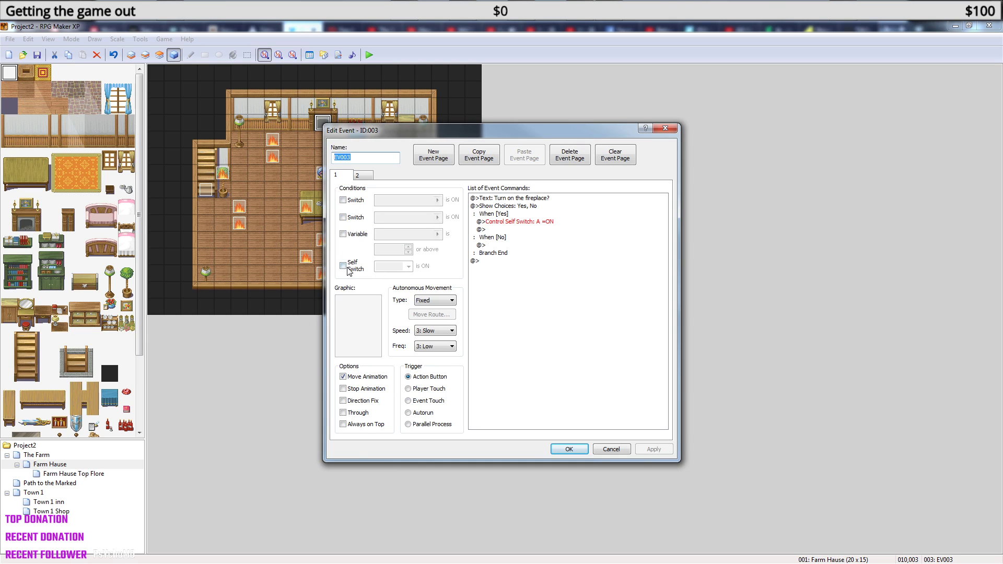
pyautogui.click(367, 179)
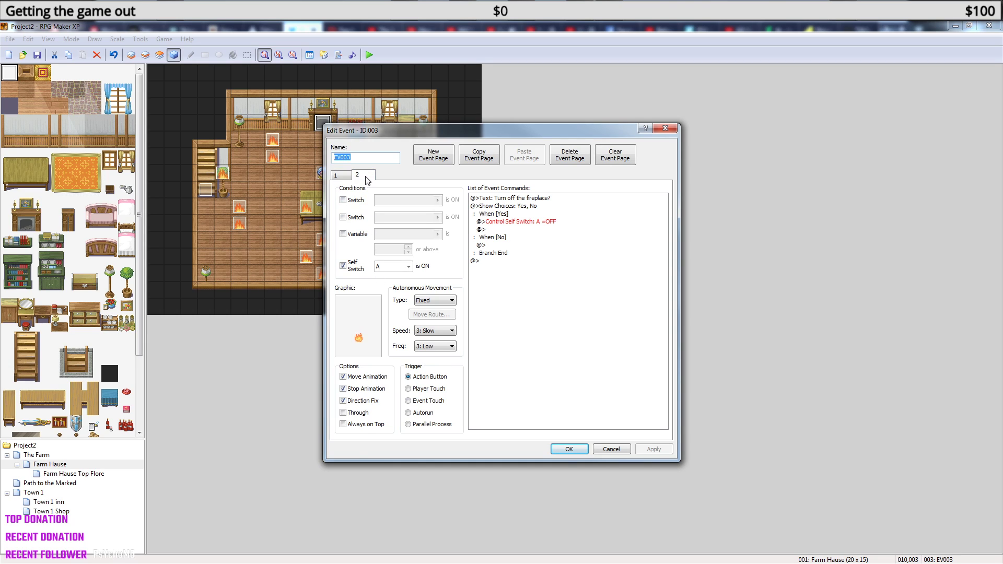
pyautogui.click(475, 164)
pyautogui.click(524, 157)
# Clear all commands from the fireplace's third page, replace its self switch condition with switch 0010: Day one, and save the event.
pyautogui.click(503, 198)
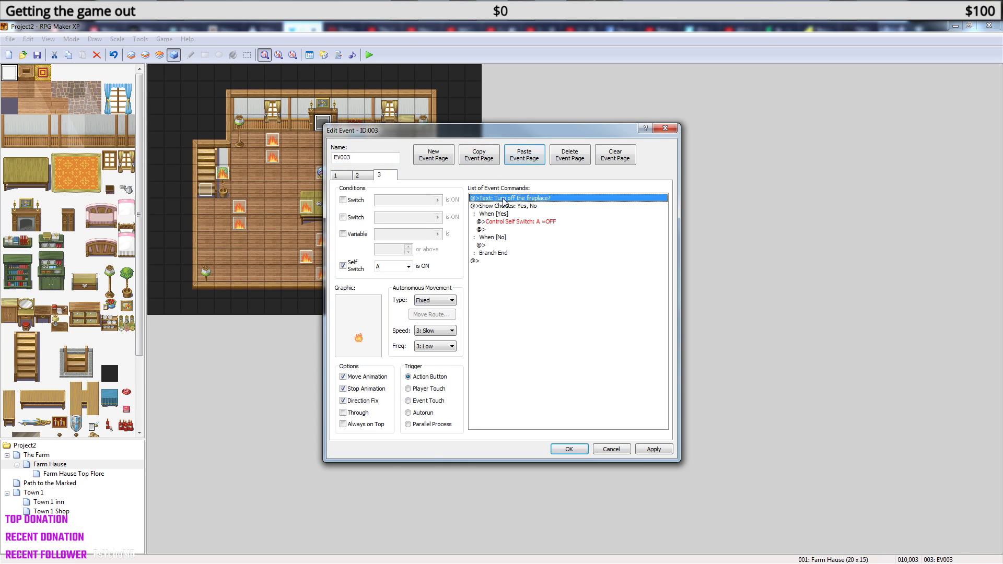
pyautogui.hotkey('ctrl', 'a')
pyautogui.press('Delete')
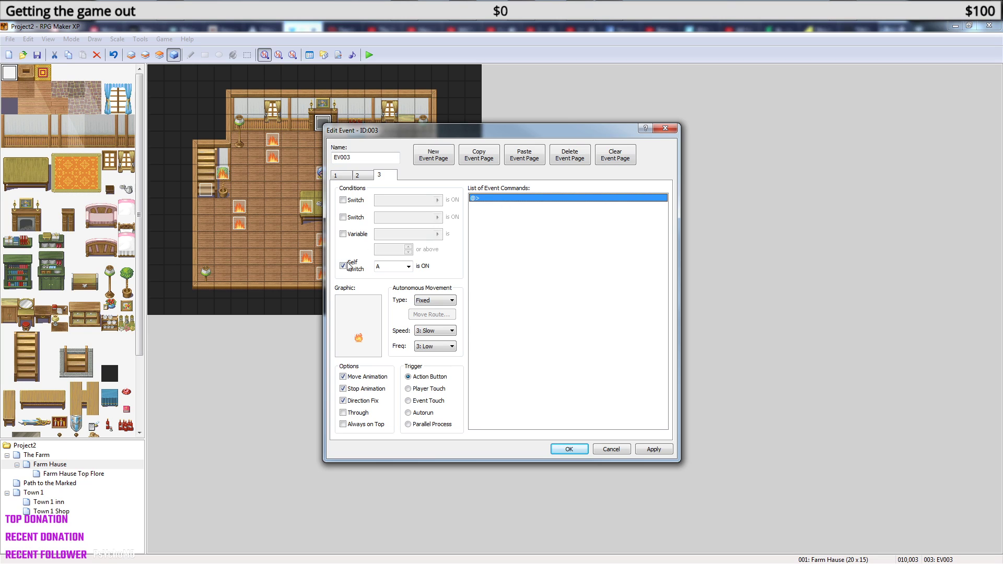
pyautogui.click(343, 265)
pyautogui.click(343, 200)
pyautogui.click(437, 201)
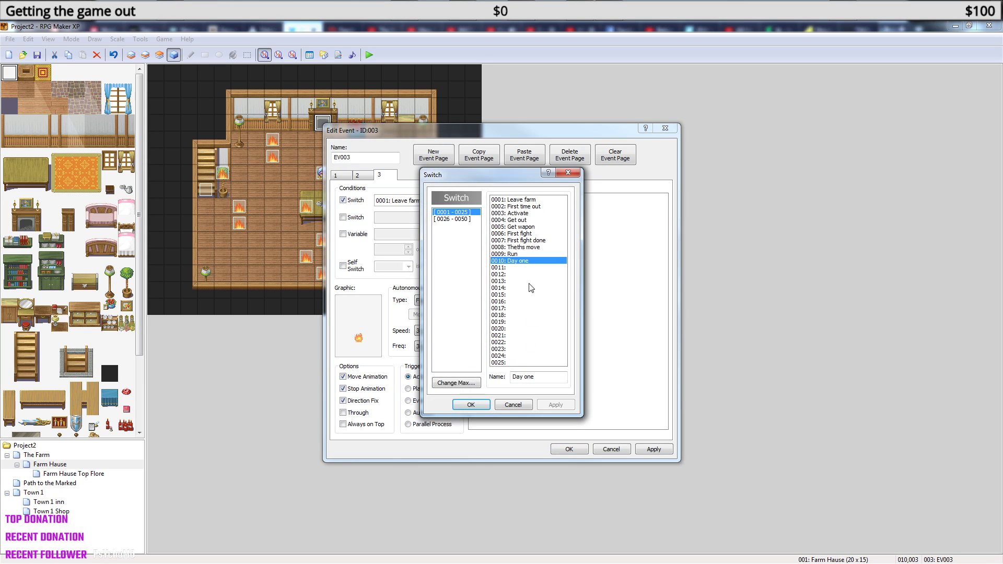
pyautogui.click(483, 404)
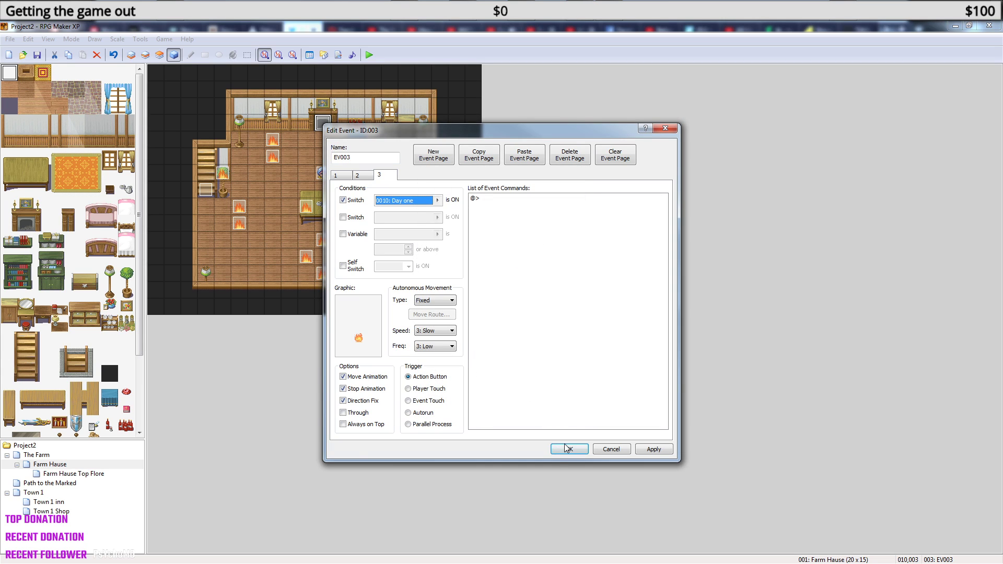
pyautogui.click(568, 449)
# Paste three more fire events in the ground floor's northeast corner, in front of the cabinet and lamp.
pyautogui.click(358, 193)
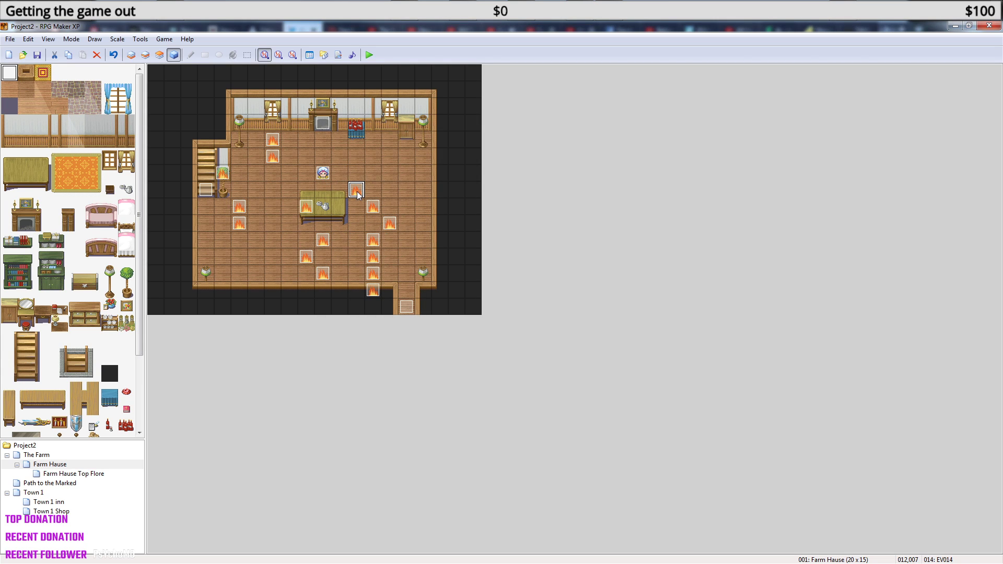
pyautogui.click(408, 175)
pyautogui.hotkey('ctrl', 'v')
pyautogui.click(409, 162)
pyautogui.hotkey('ctrl', 'v')
pyautogui.click(423, 160)
pyautogui.hotkey('ctrl', 'v')
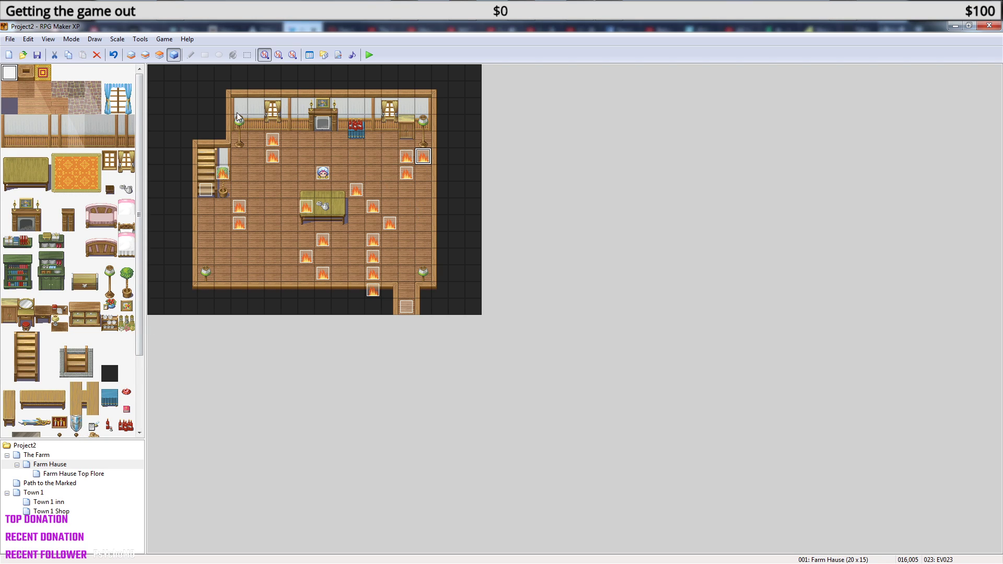
# Start a playtest of the project and load the saved game.
pyautogui.click(368, 55)
pyautogui.click(483, 324)
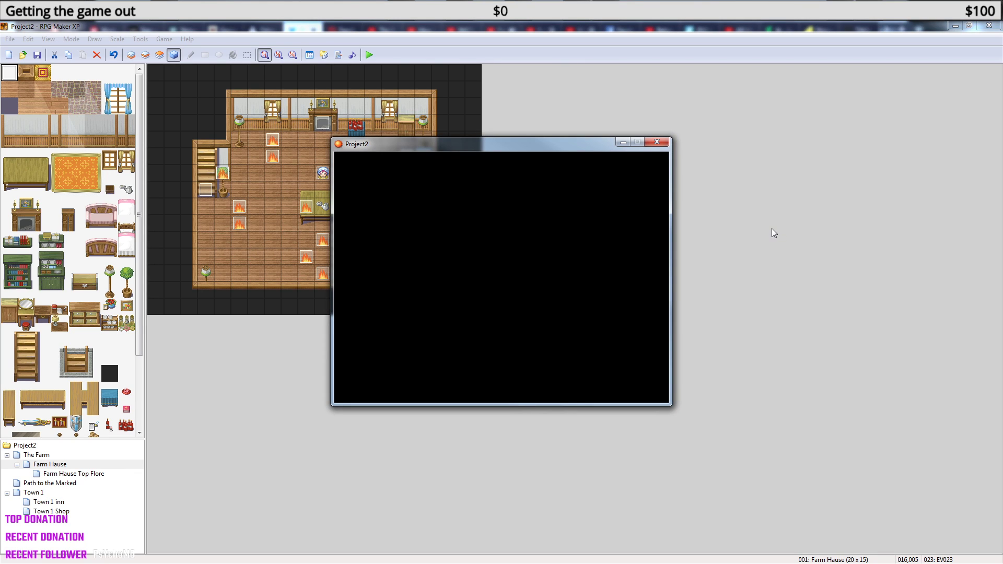
pyautogui.press('Return')
pyautogui.press('Return')
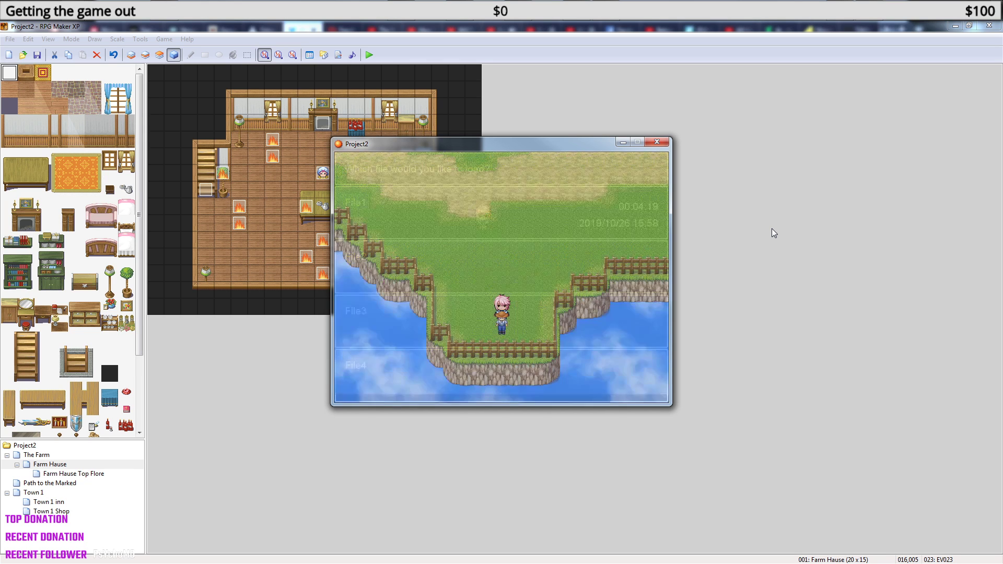
# Trigger the day-one ending and advance through its story messages to the night scene.
pyautogui.press('Return')
pyautogui.press('Return')
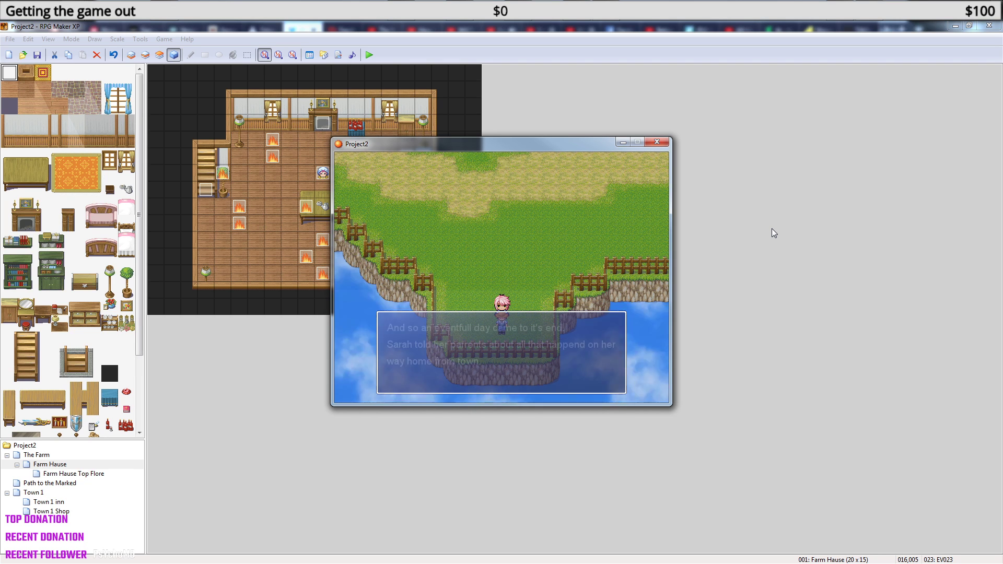
pyautogui.press('Return')
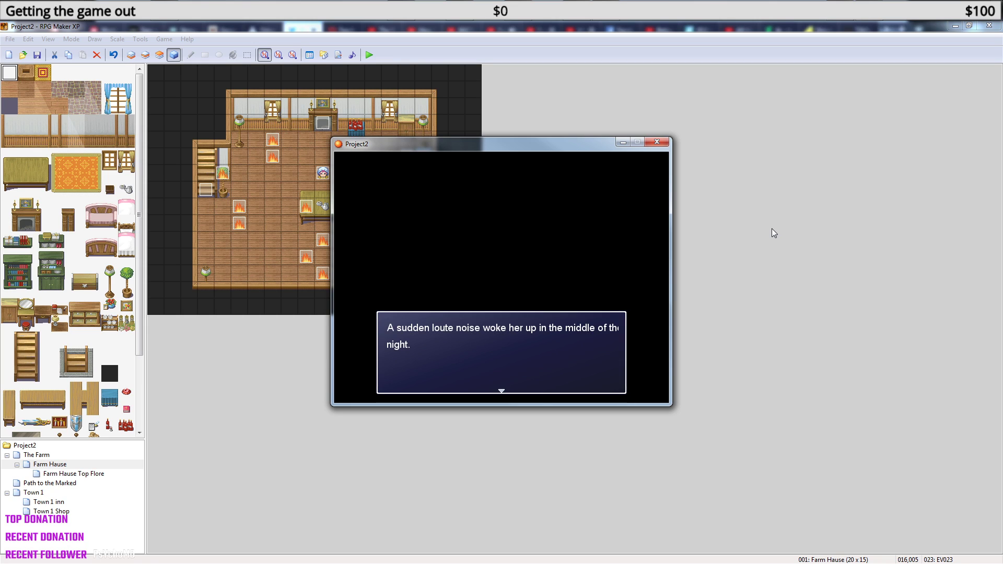
pyautogui.press('Return')
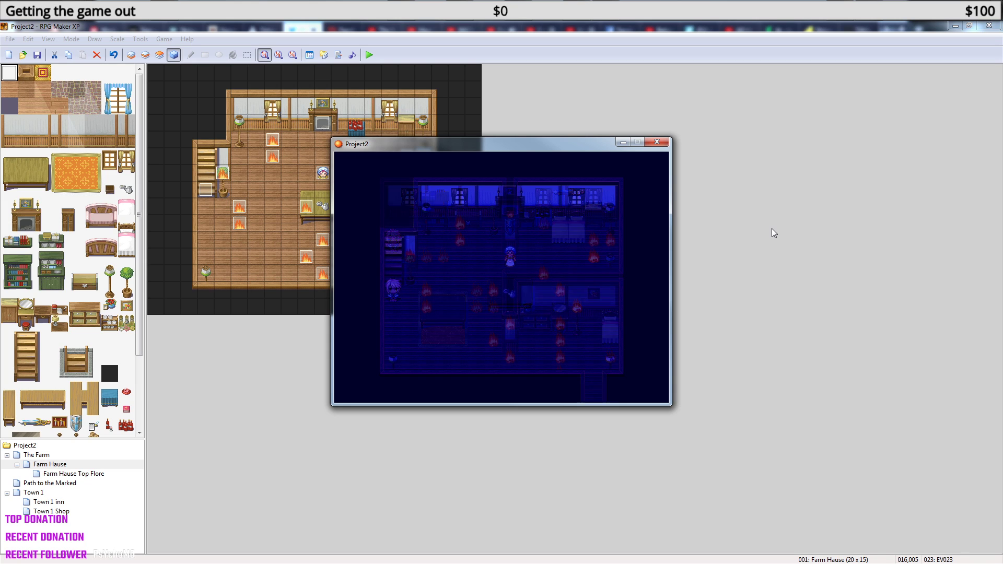
# Walk the heroine through the burning house, past the ground-floor table and fires, to check the flame placement.
pyautogui.press('Right')
pyautogui.press('Up')
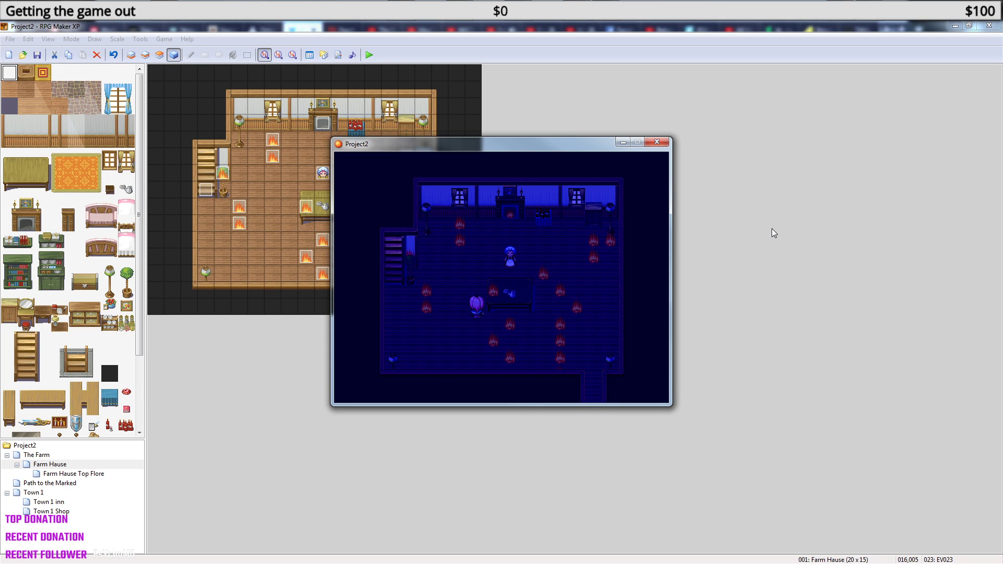
pyautogui.press('Right')
pyautogui.press('Down')
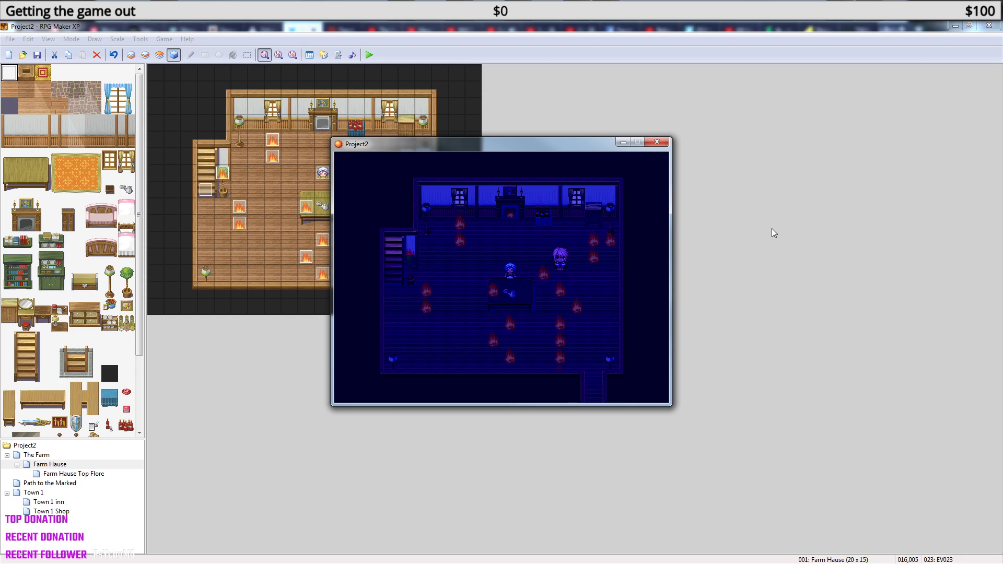
pyautogui.press('Down')
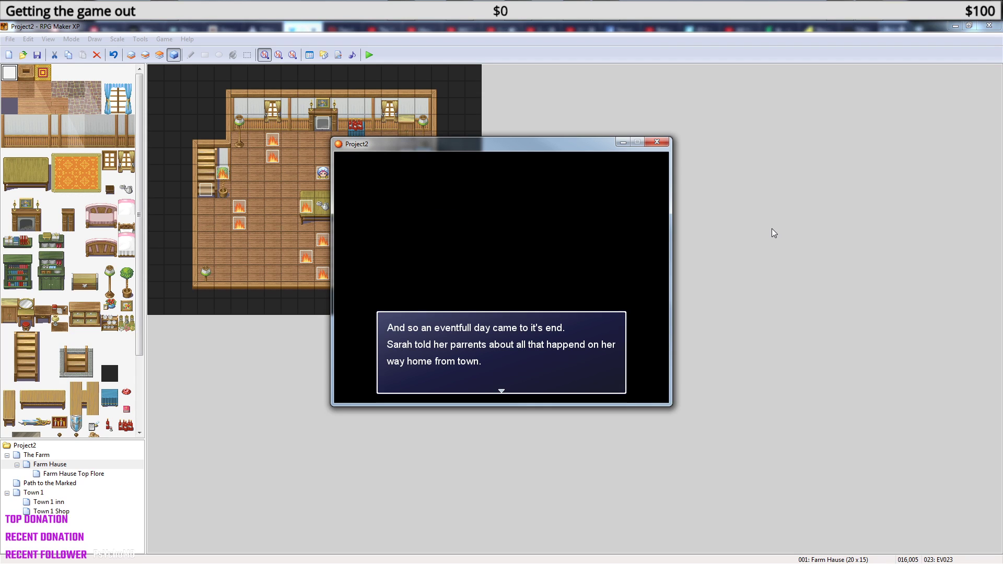
# Play the day-one ending messages again until the heroine wakes in her upstairs bedroom.
pyautogui.press('Return')
pyautogui.press('Return')
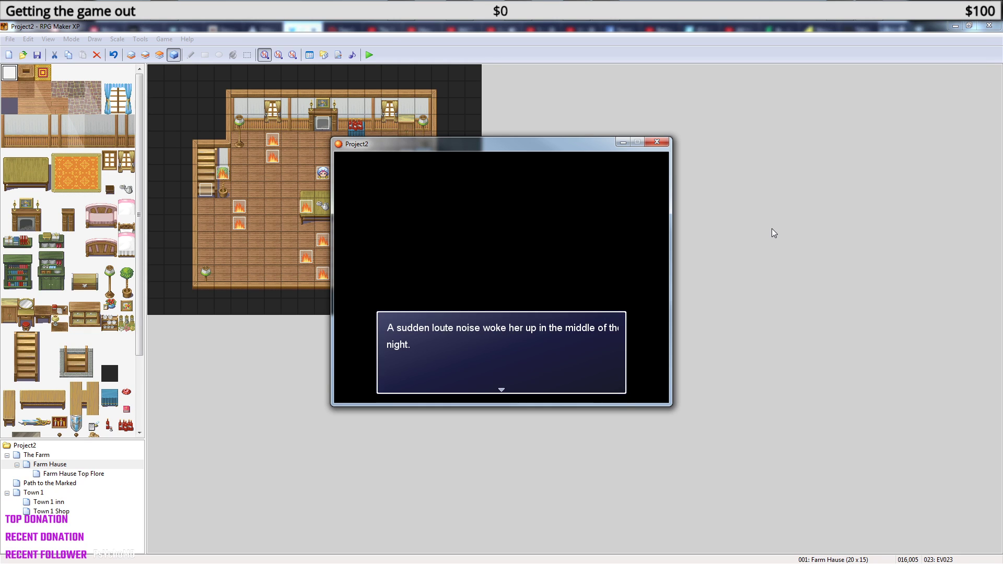
pyautogui.press('Return')
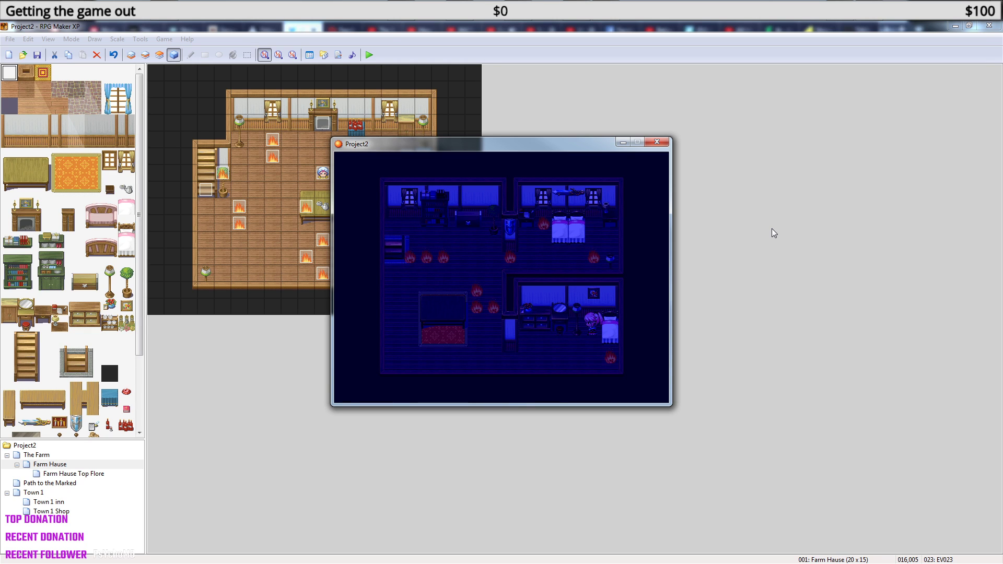
# End the playtest and move the Control Self Switch A = ON command to the start of event EV011 on The Farm map.
pyautogui.click(657, 142)
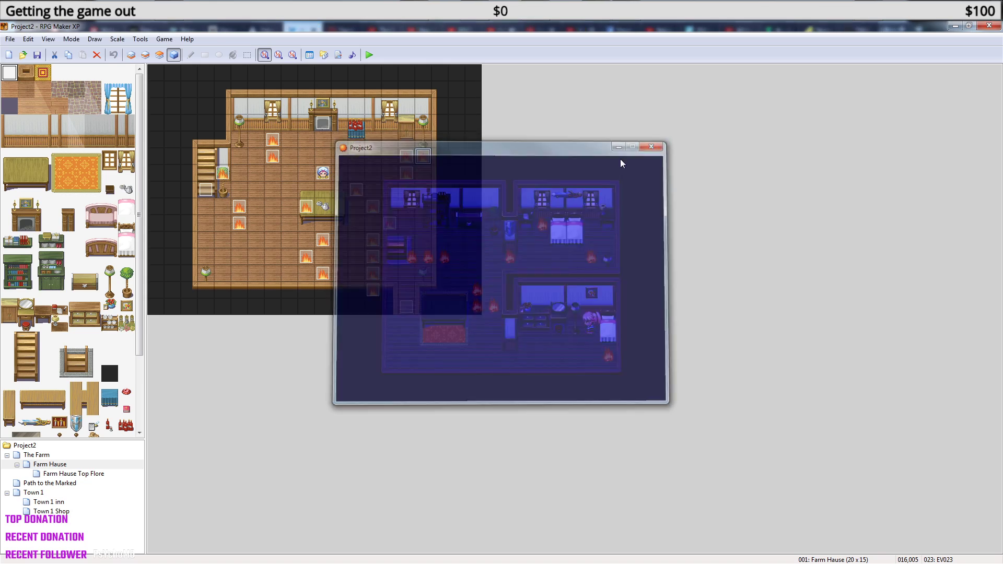
pyautogui.click(37, 455)
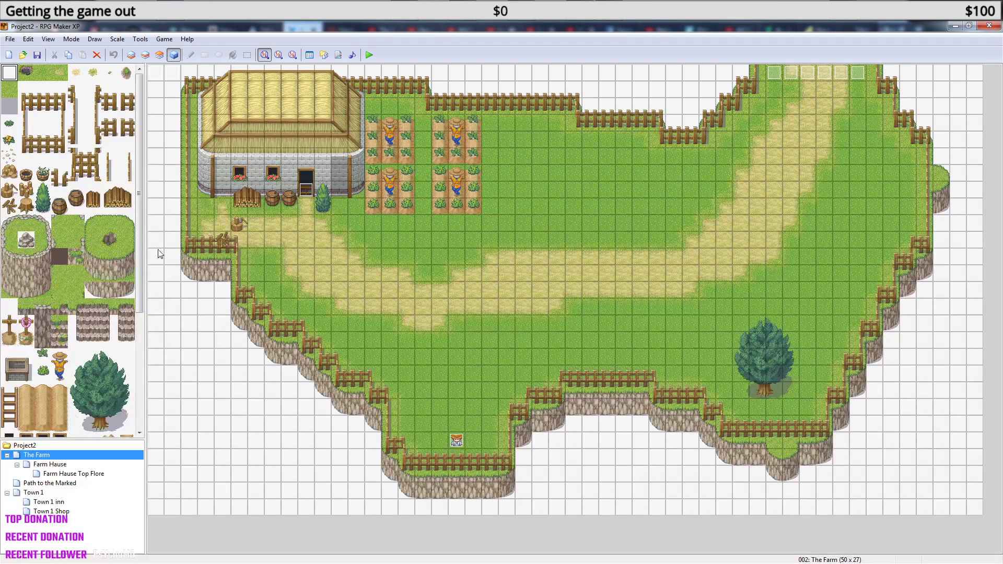
pyautogui.doubleClick(172, 73)
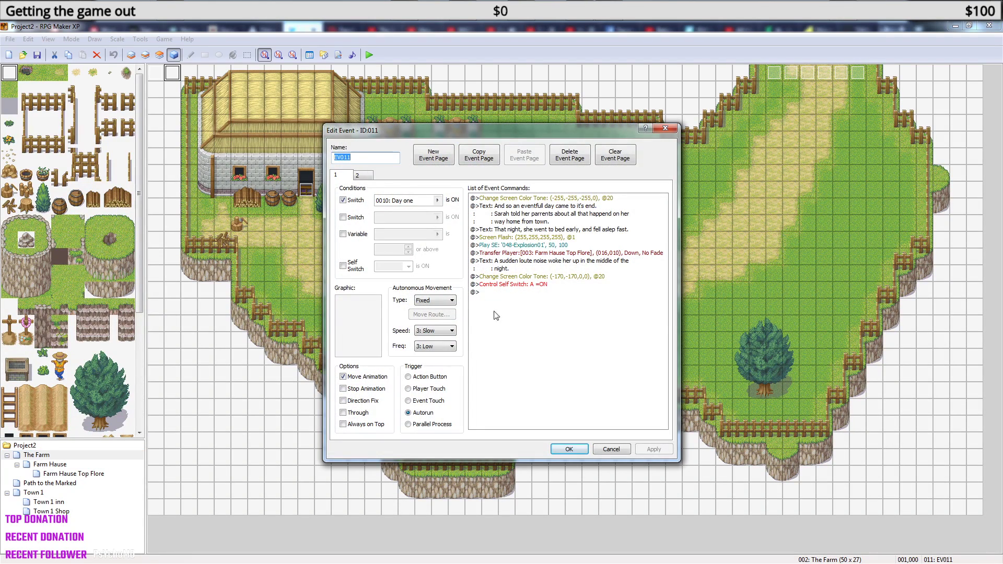
pyautogui.click(360, 175)
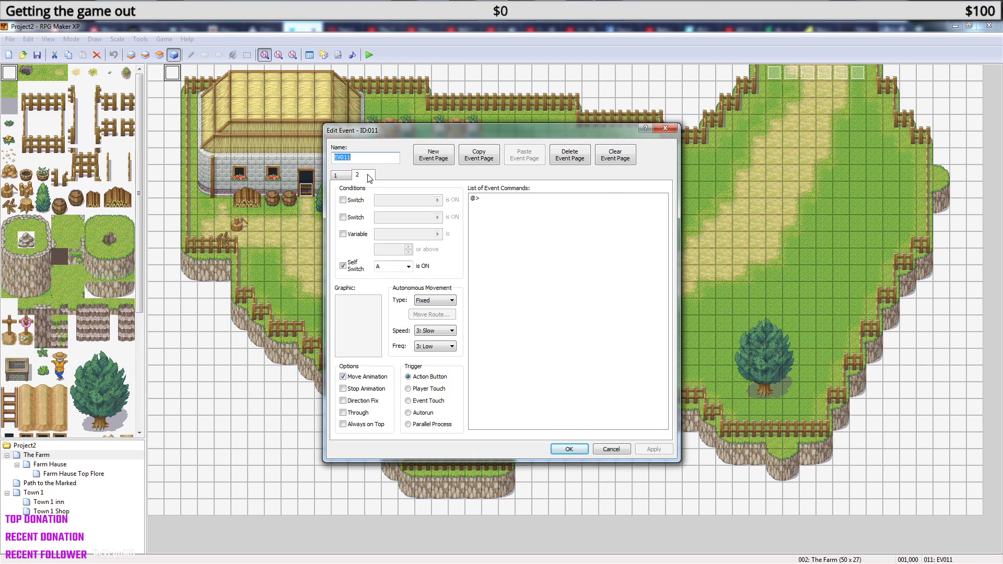
pyautogui.click(337, 175)
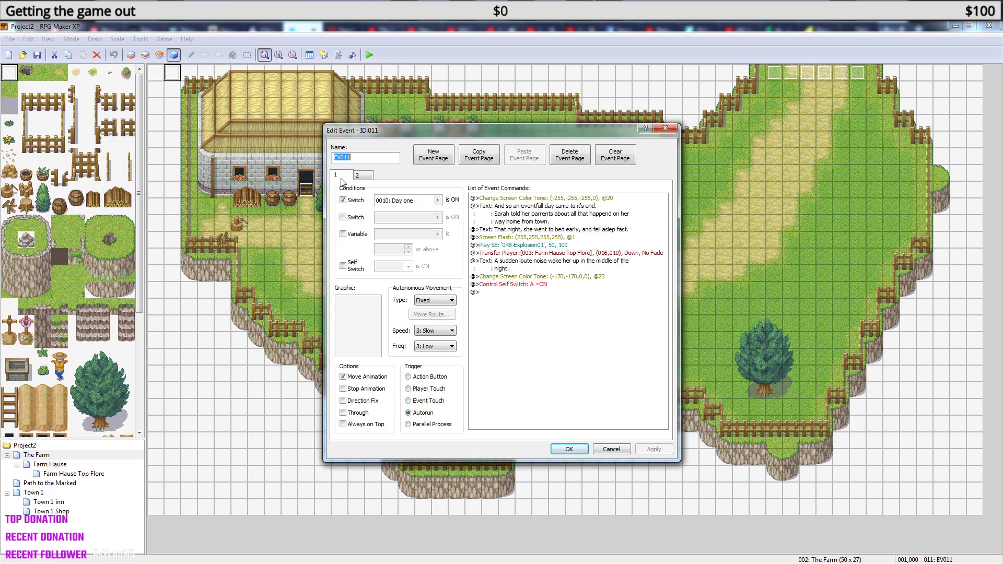
pyautogui.click(532, 285)
pyautogui.press('Delete')
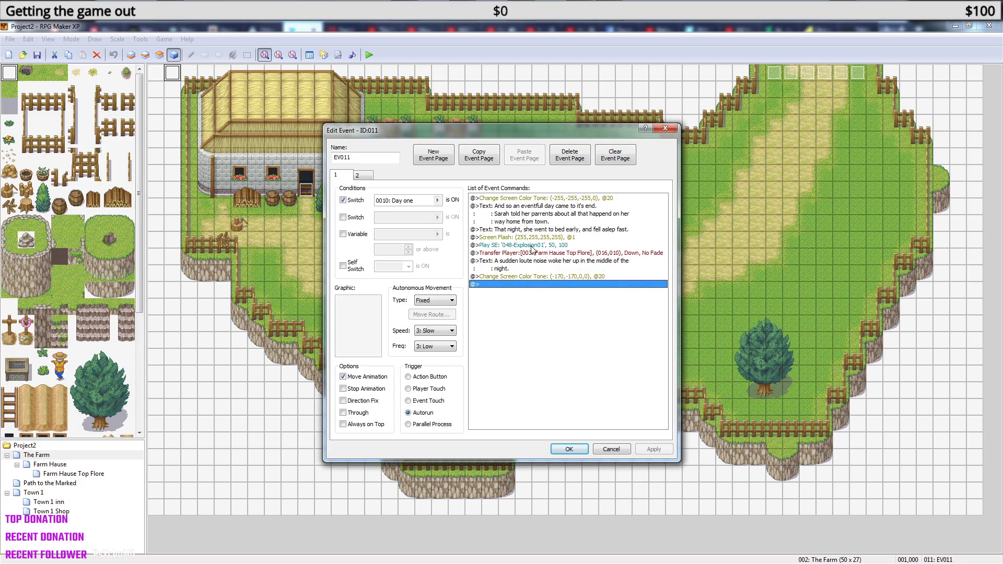
pyautogui.click(530, 198)
pyautogui.hotkey('ctrl', 'v')
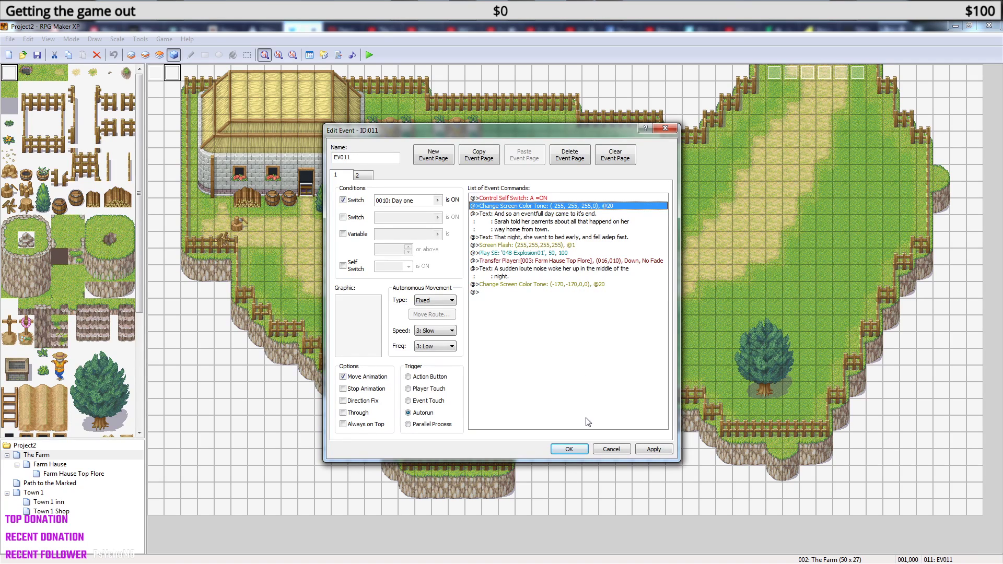
pyautogui.click(568, 449)
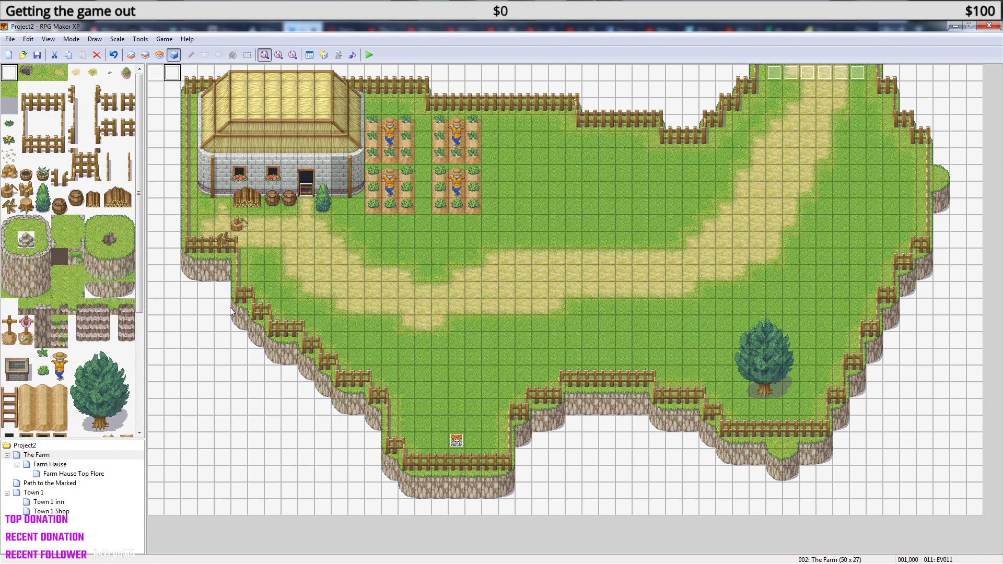
# Check the settings of the fire event below the single bed on the Farm Hause Top Flore map.
pyautogui.click(57, 474)
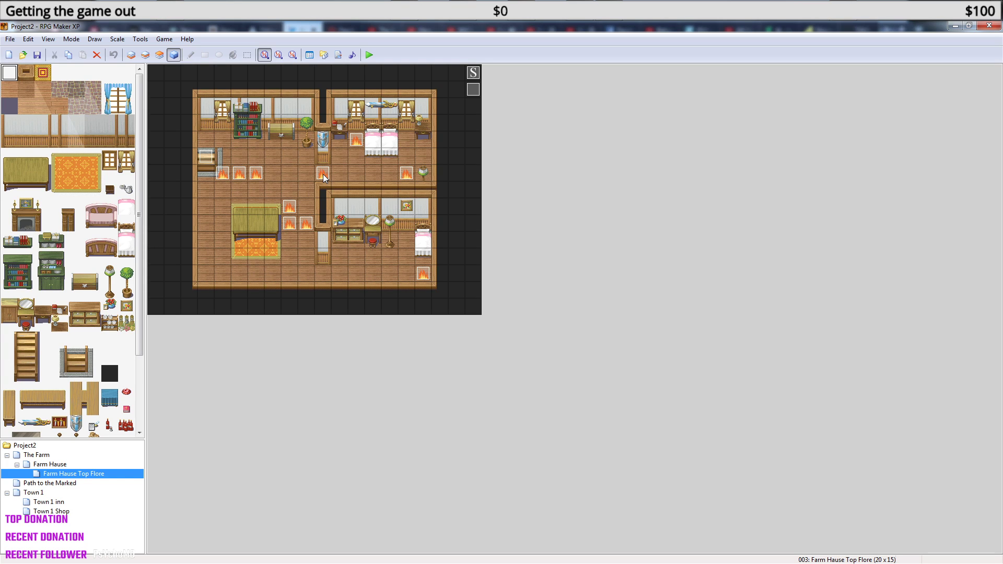
pyautogui.doubleClick(426, 280)
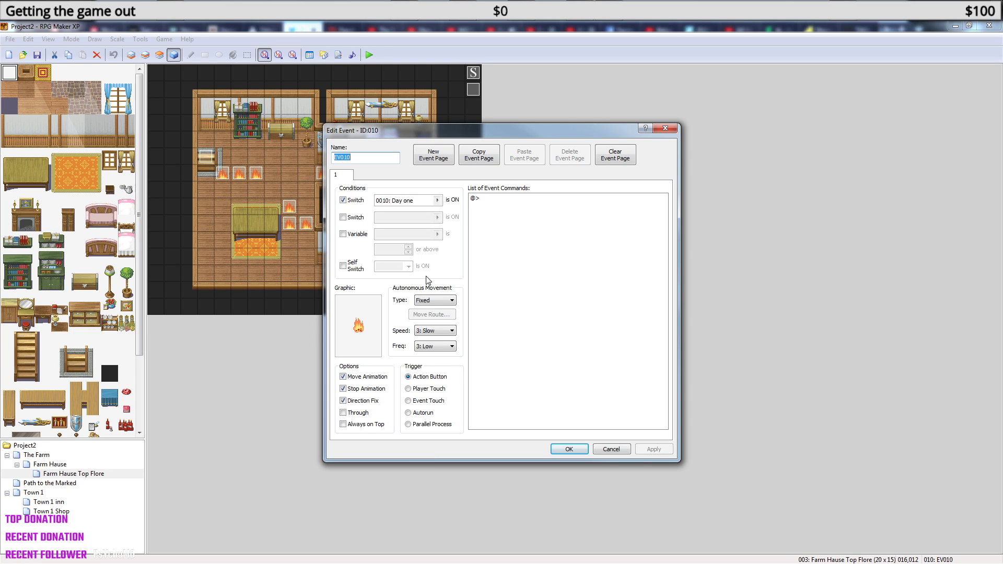
pyautogui.click(670, 129)
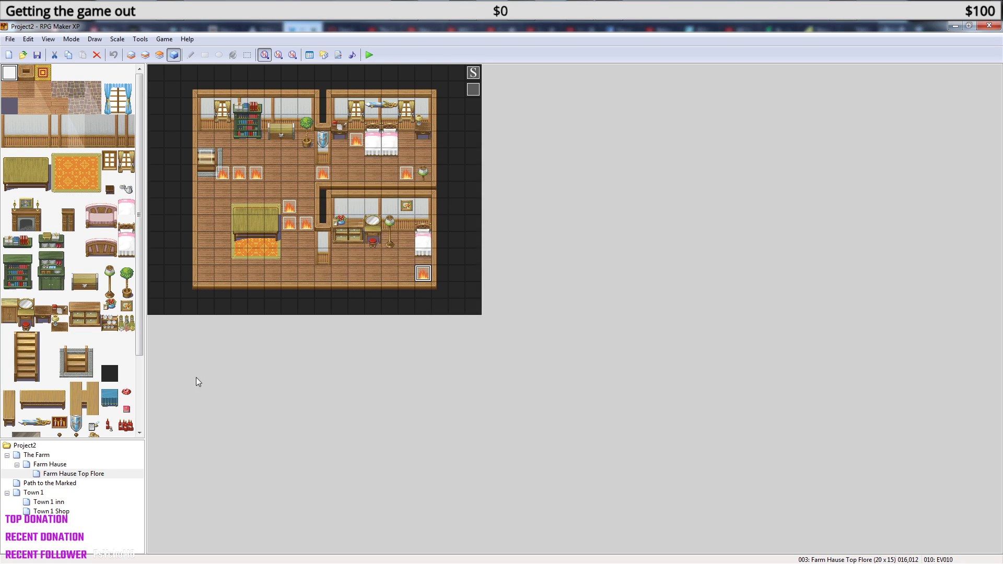
# Set blue to -170 in the last Change Screen Color Tone command of event EV011 on The Farm map.
pyautogui.click(38, 456)
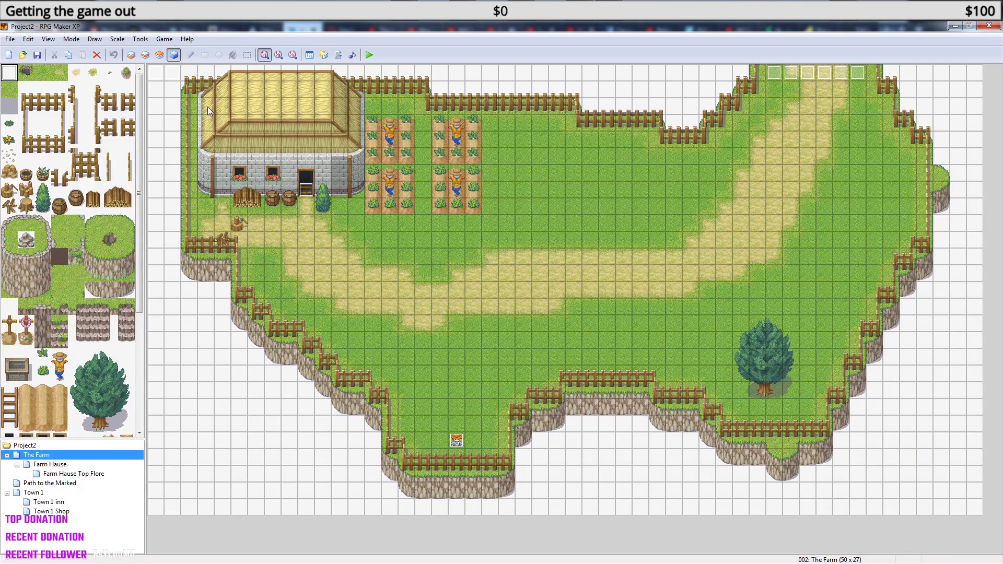
pyautogui.doubleClick(173, 73)
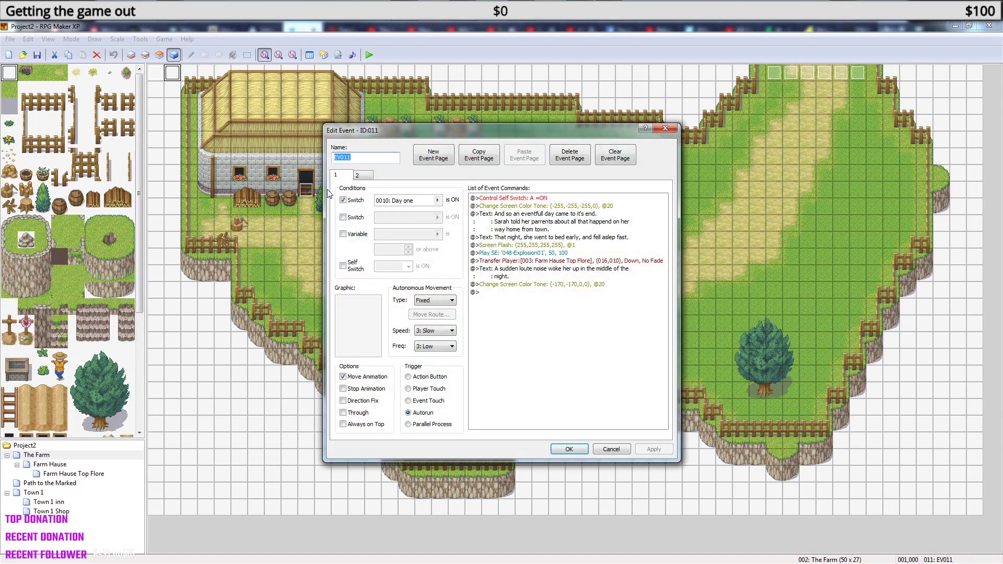
pyautogui.click(563, 285)
pyautogui.rightClick(563, 285)
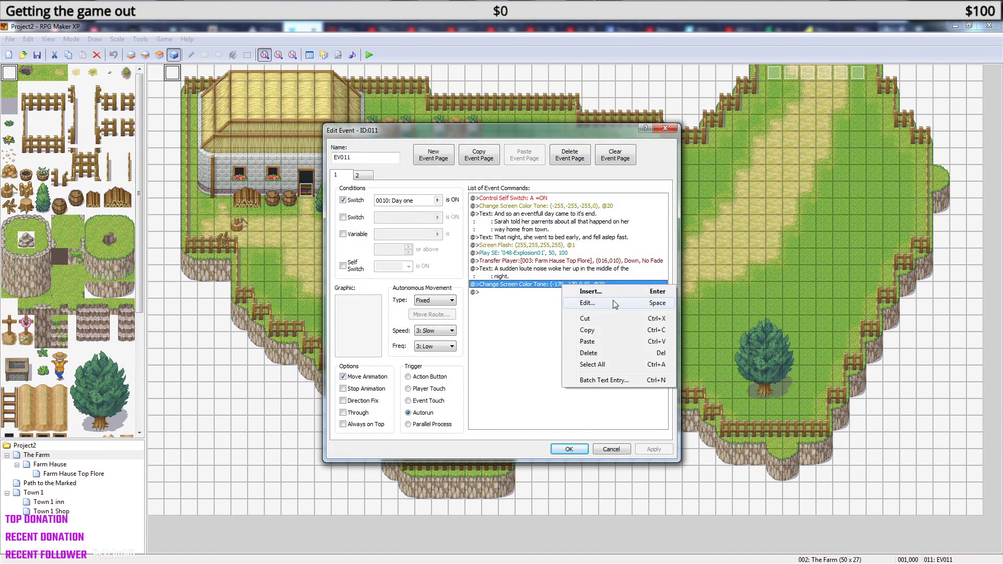
pyautogui.click(609, 301)
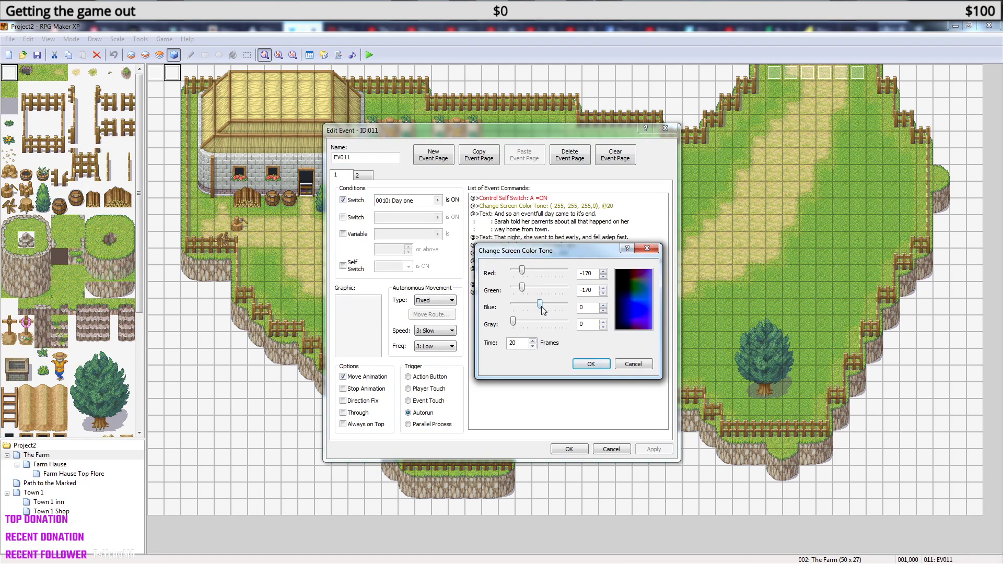
pyautogui.moveTo(588, 309); pyautogui.dragTo(519, 311)
pyautogui.write('-170')
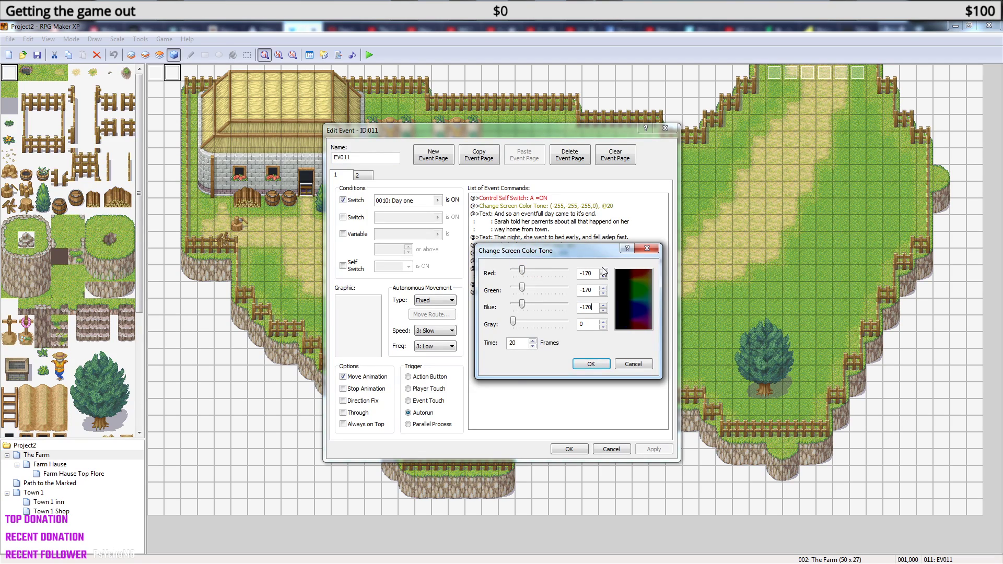
# Set that screen color tone to red 136, green 0 and blue 0, and apply the event changes.
pyautogui.moveTo(593, 274); pyautogui.dragTo(541, 280)
pyautogui.write('0')
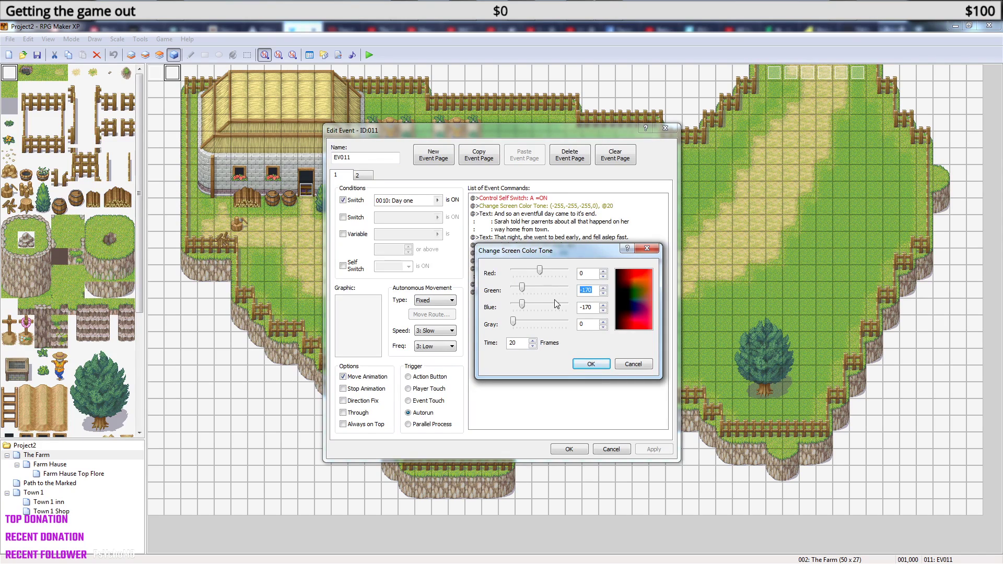
pyautogui.write('0')
pyautogui.moveTo(597, 310); pyautogui.dragTo(555, 308)
pyautogui.write('0')
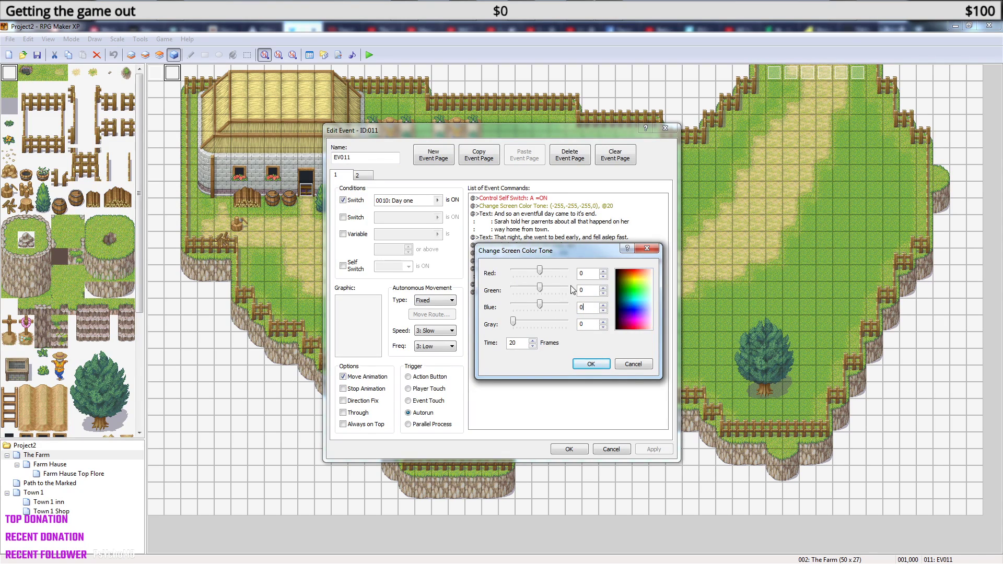
pyautogui.moveTo(542, 268); pyautogui.dragTo(557, 270)
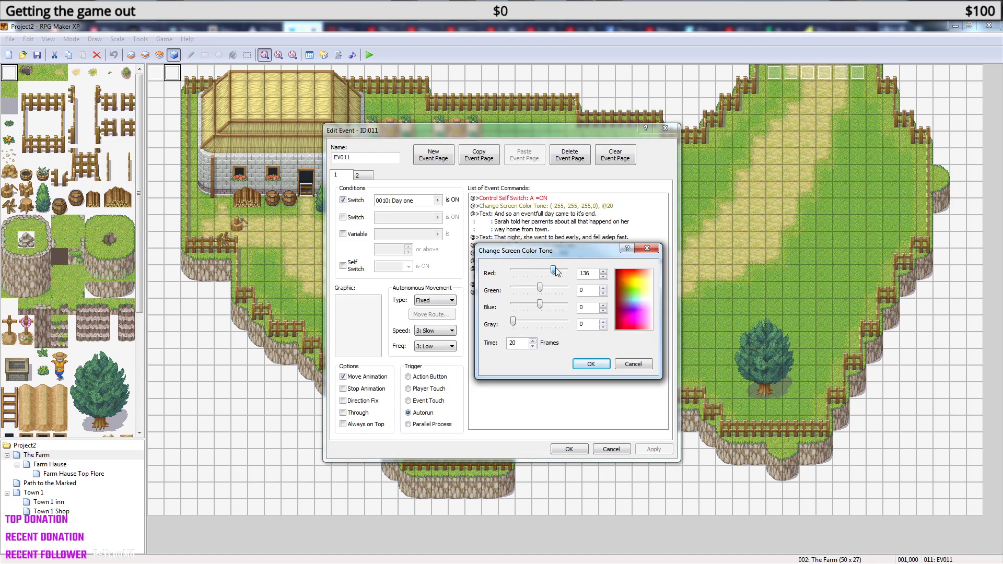
pyautogui.click(603, 365)
pyautogui.click(569, 447)
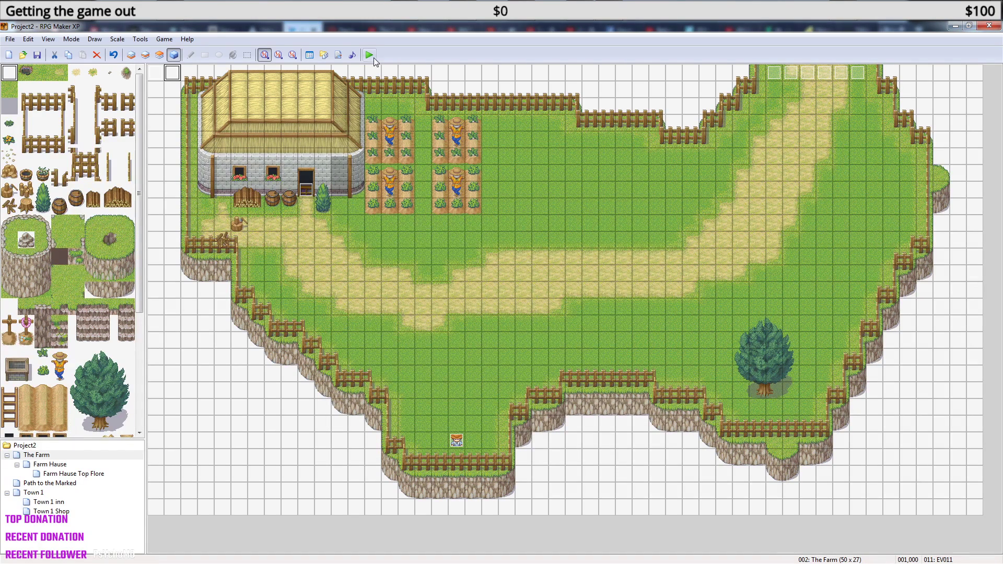
# Save the project changes and start a playtest from the File1 save.
pyautogui.click(371, 56)
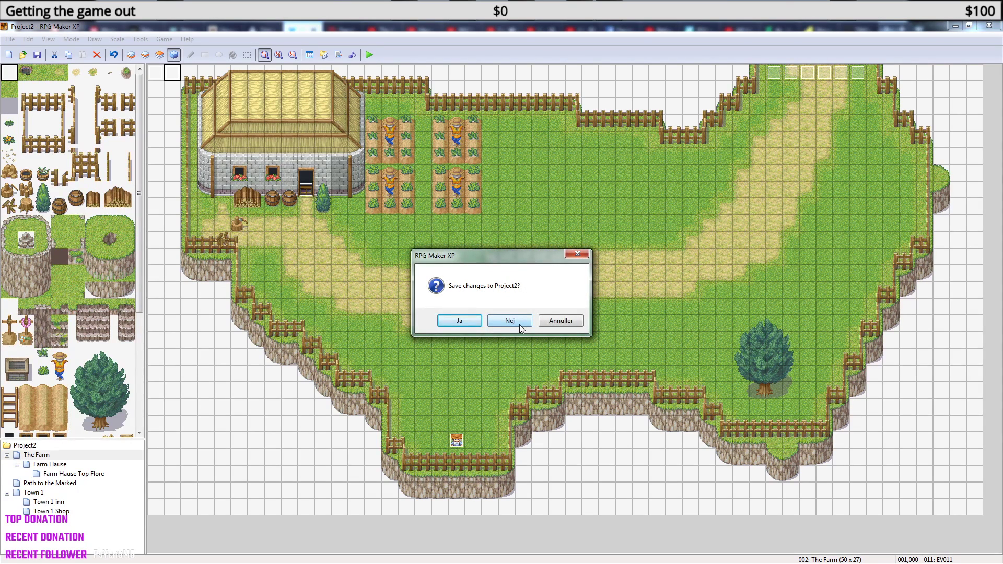
pyautogui.click(457, 320)
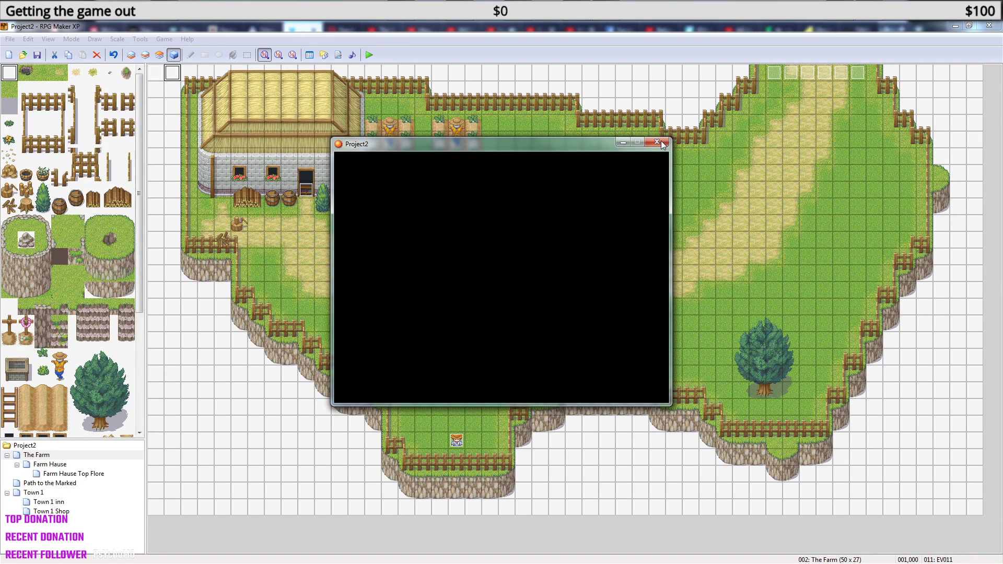
pyautogui.press('Return')
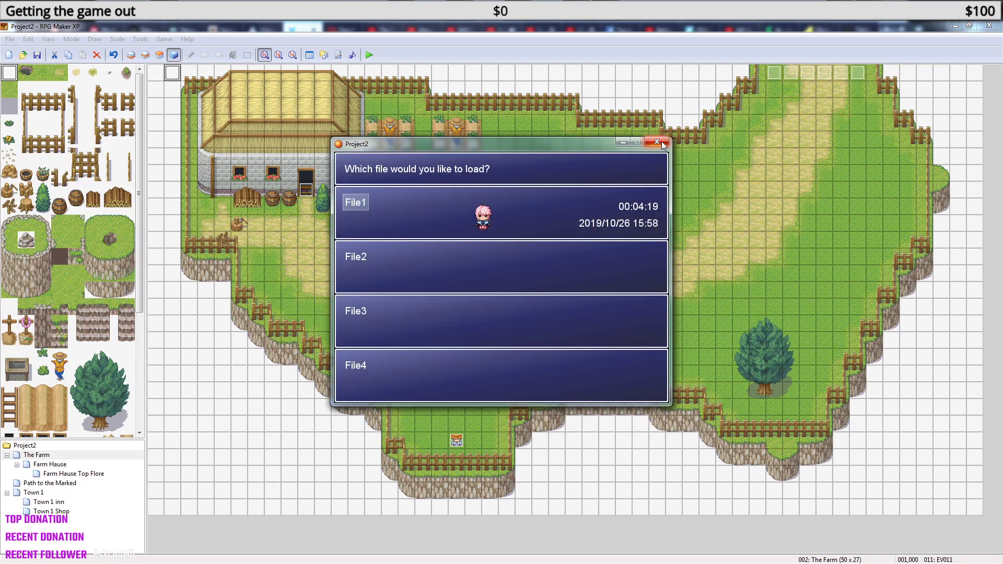
pyautogui.press('Return')
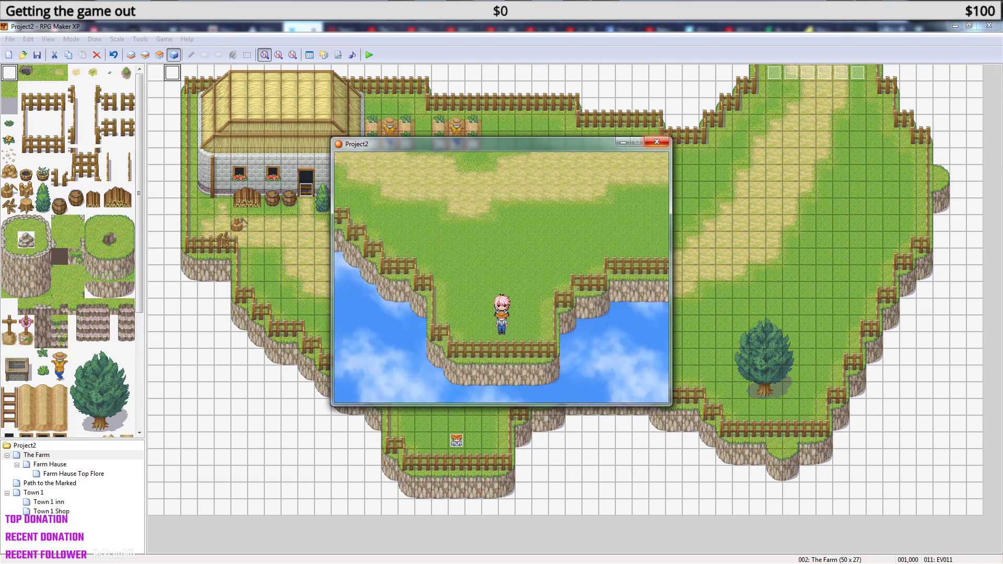
# Play through the end-of-day cutscene, walk around the burning upper floor to check the screen tint, and close the playtest.
pyautogui.press('Return')
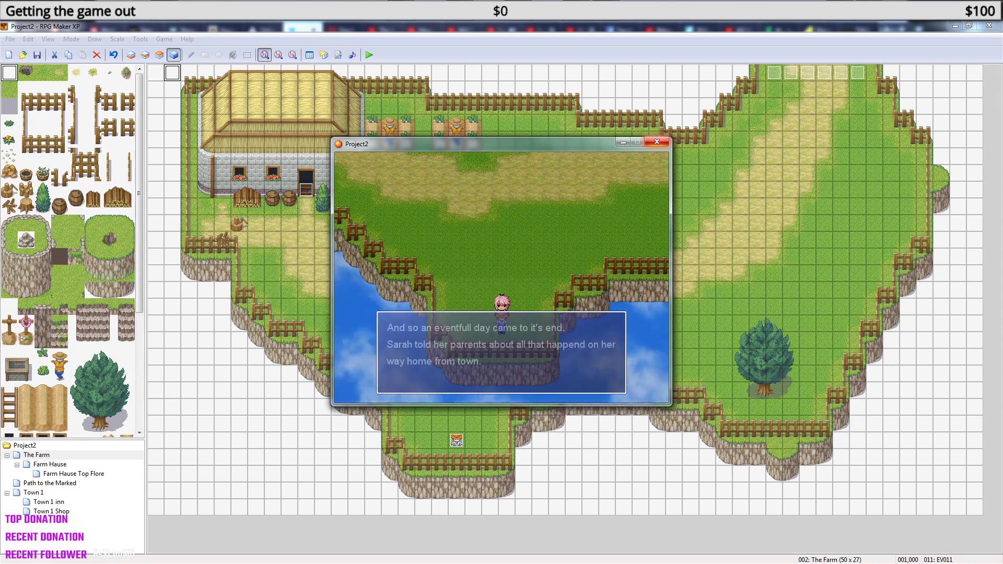
pyautogui.press('Return')
pyautogui.press('Return')
pyautogui.press('Return')
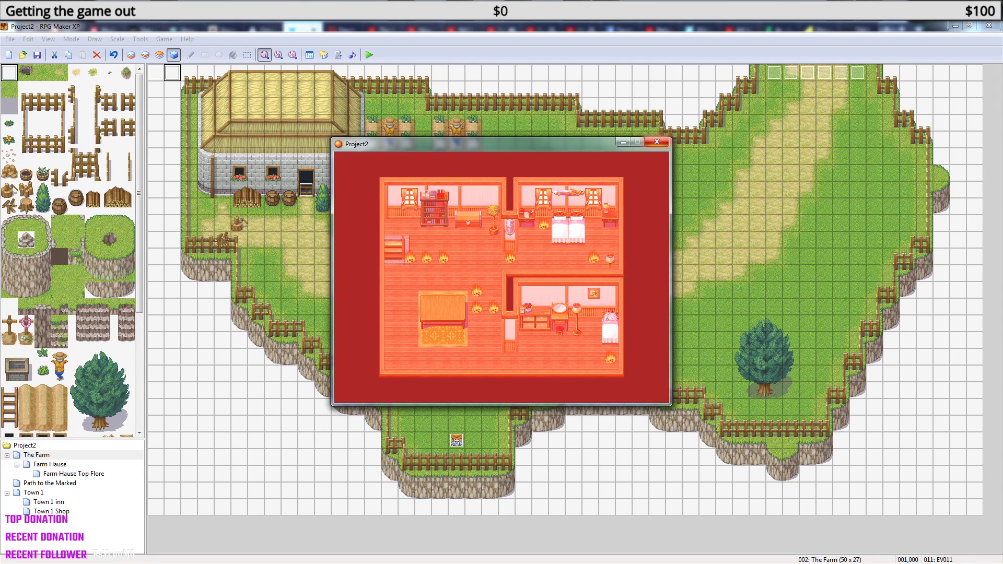
pyautogui.press('Down')
pyautogui.press('Left')
pyautogui.press('Up')
pyautogui.press('Left')
pyautogui.press('Up')
pyautogui.press('Right')
pyautogui.click(656, 141)
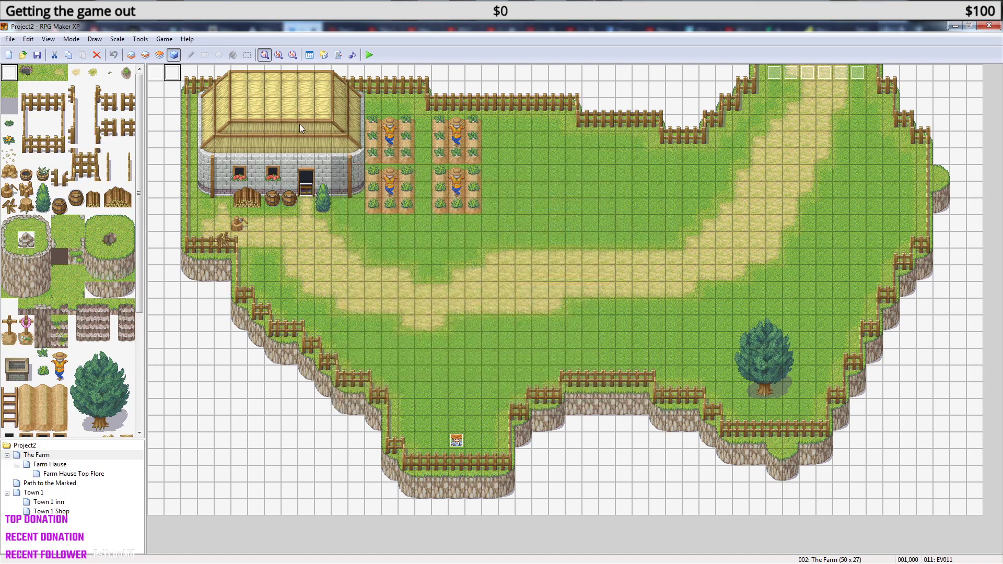
# Edit the last Change Screen Color Tone command of event EV011 to red 68, green -50, blue -50 and gray 0.
pyautogui.doubleClick(175, 74)
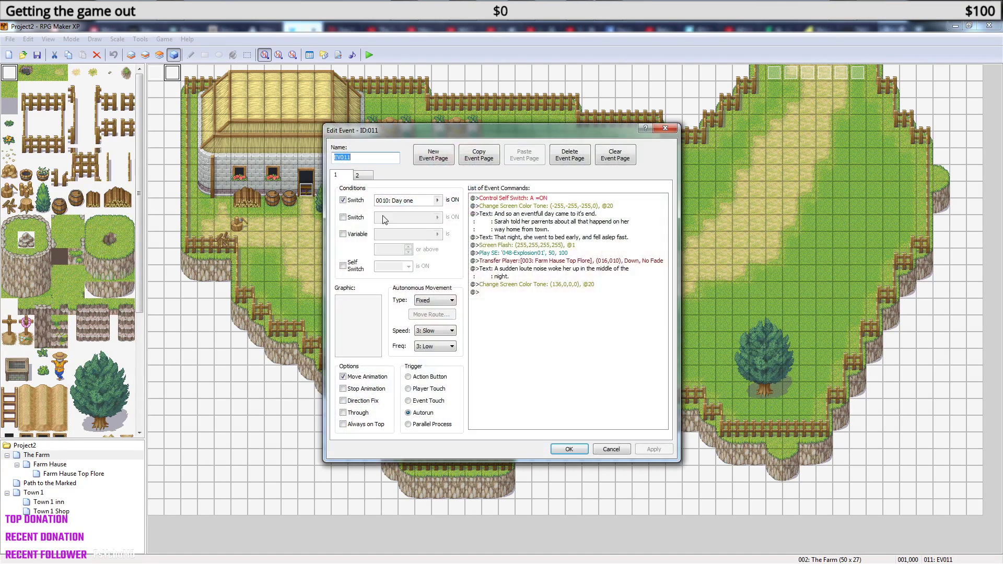
pyautogui.click(561, 254)
pyautogui.rightClick(561, 255)
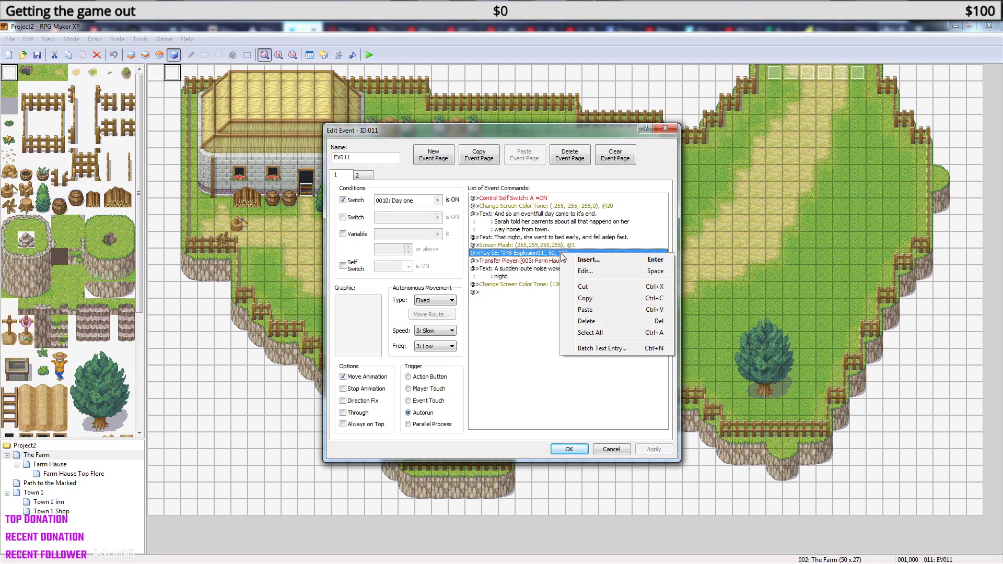
pyautogui.click(516, 285)
pyautogui.rightClick(516, 287)
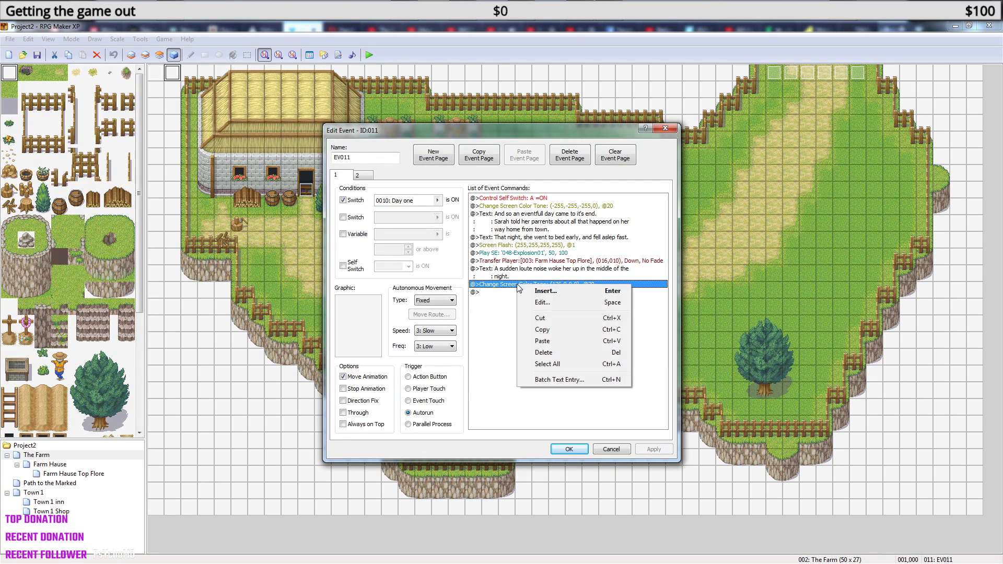
pyautogui.click(574, 310)
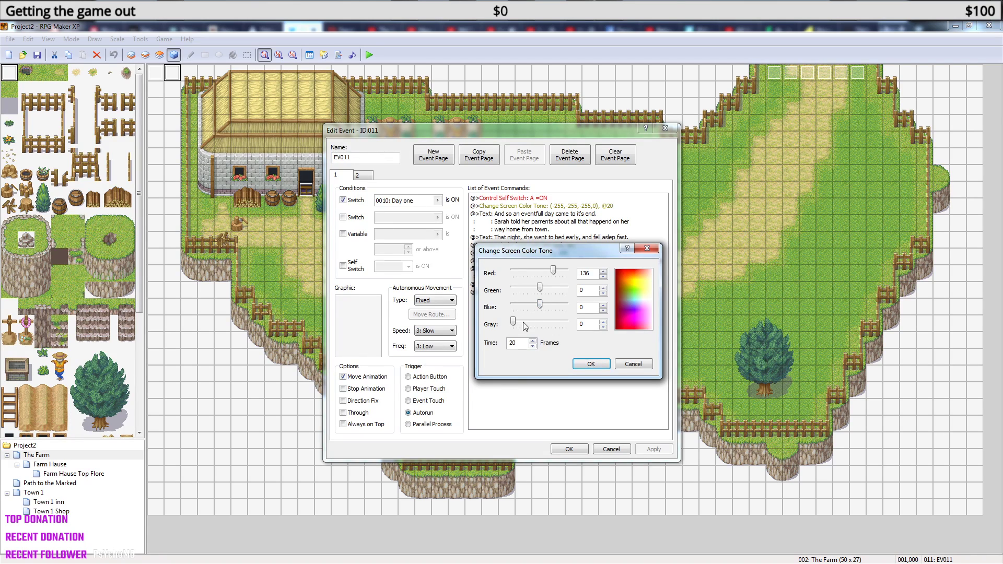
pyautogui.moveTo(513, 322); pyautogui.dragTo(481, 325)
pyautogui.write('0')
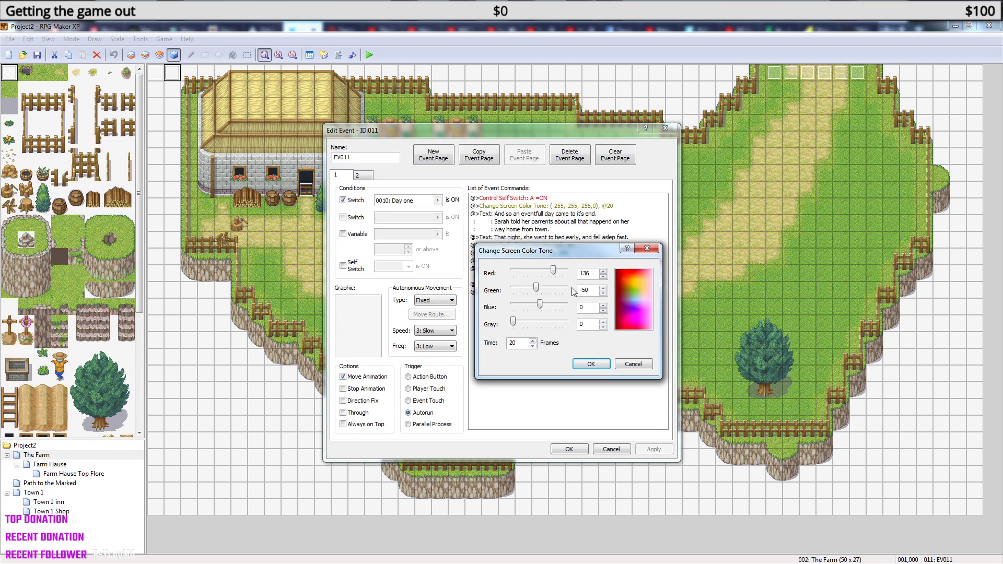
pyautogui.write('-50')
pyautogui.moveTo(557, 271); pyautogui.dragTo(547, 271)
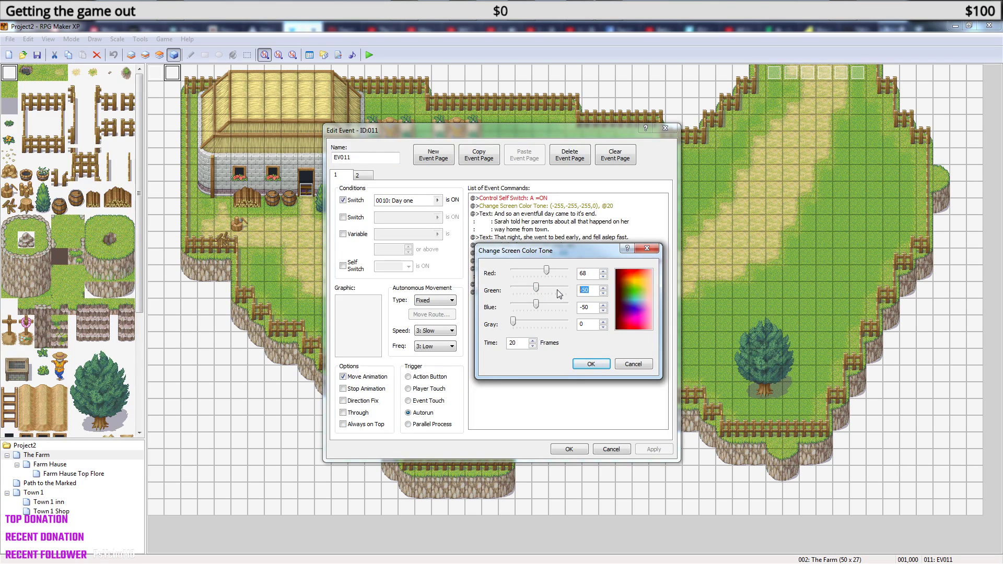
# Set the last screen color tone command to red 50, green -100 and blue -100.
pyautogui.write('-100')
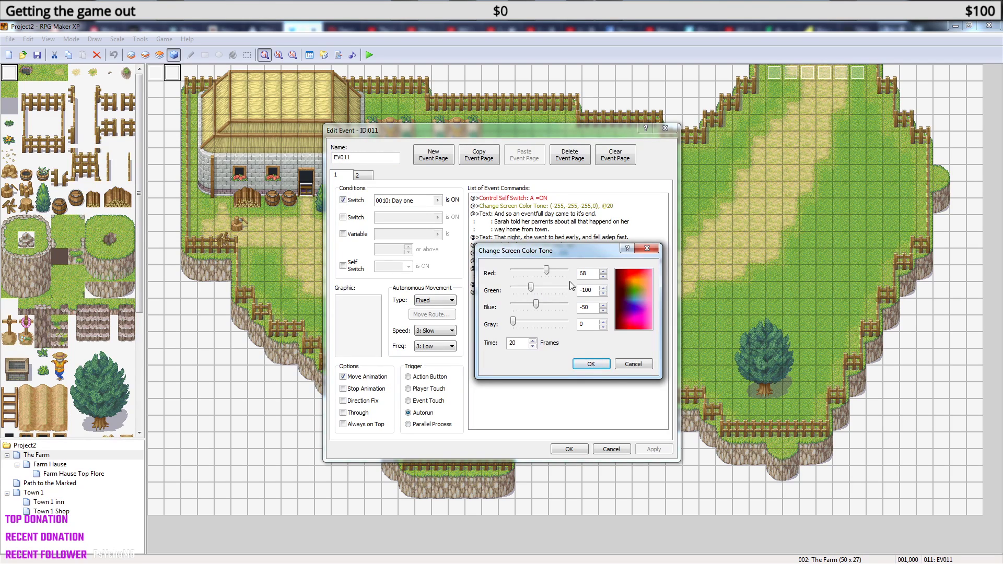
pyautogui.click(592, 309)
pyautogui.press('BackSpace')
pyautogui.press('BackSpace')
pyautogui.write('100')
pyautogui.write('50')
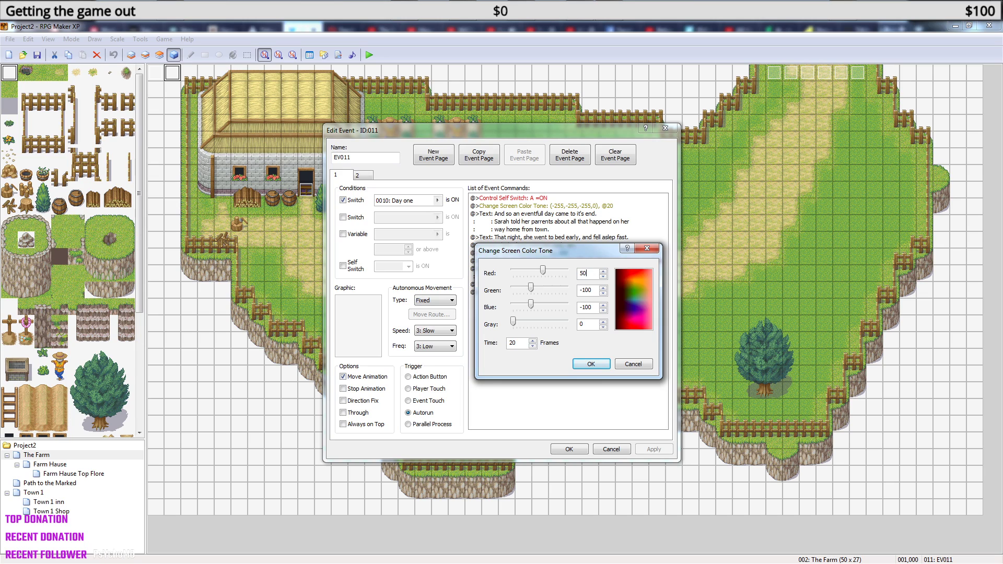
pyautogui.click(592, 364)
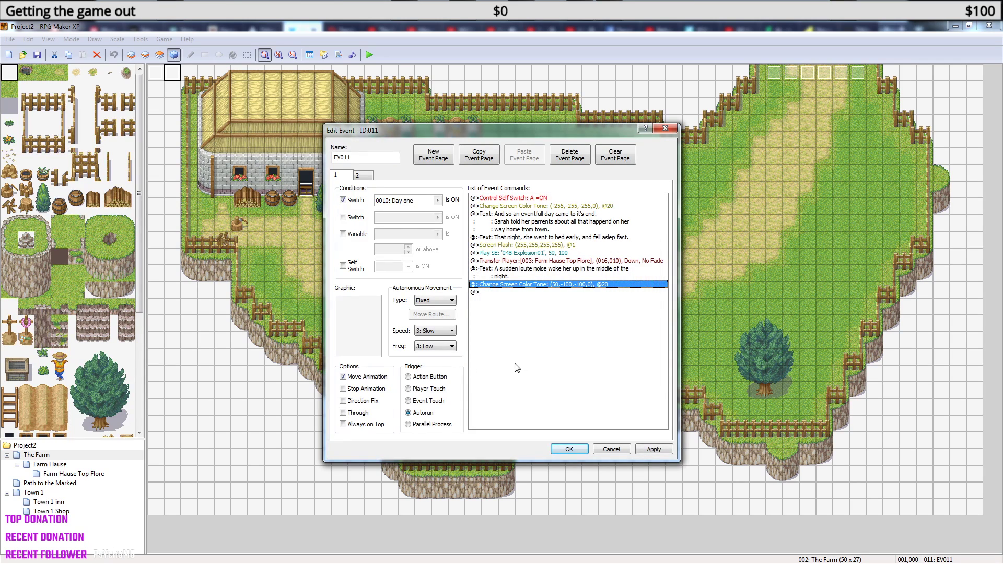
# Insert a Wait command of 20 frames right after the first Change Screen Color Tone command.
pyautogui.click(533, 273)
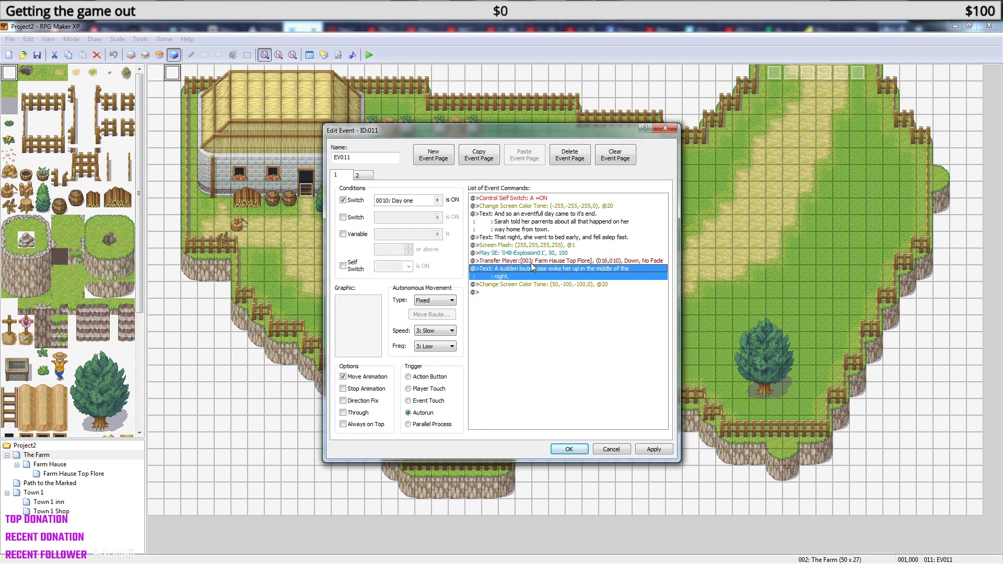
pyautogui.click(551, 208)
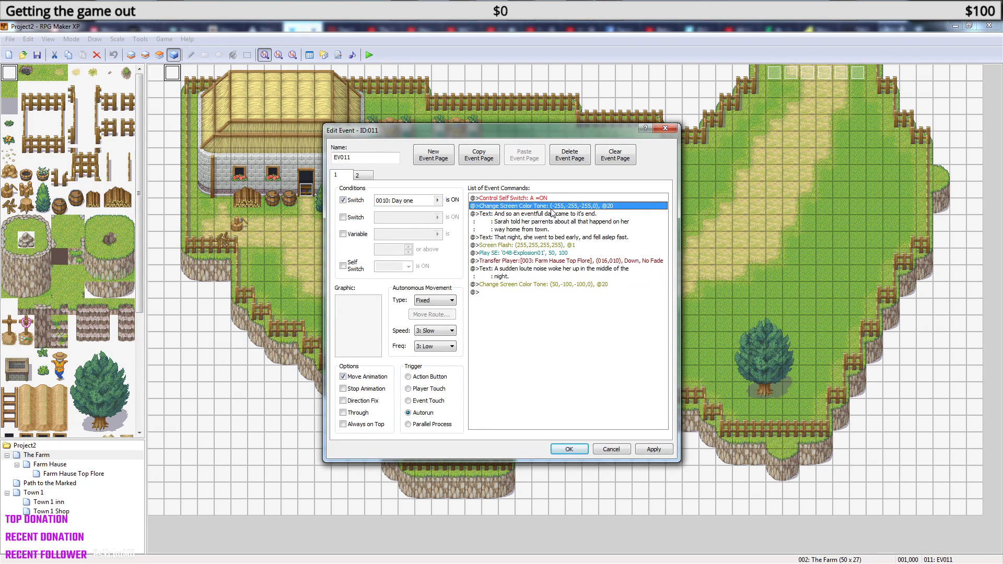
pyautogui.rightClick(552, 209)
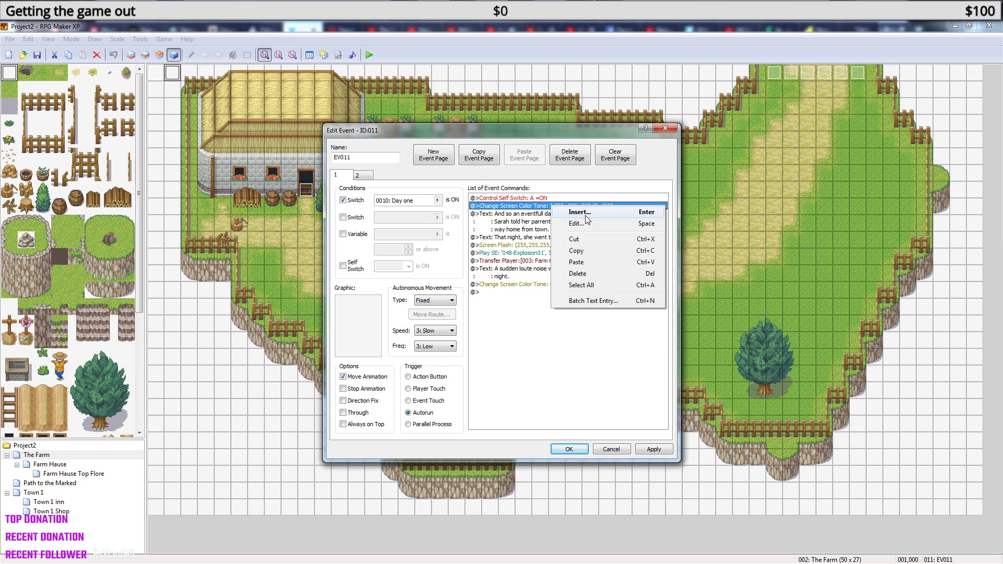
pyautogui.click(528, 214)
pyautogui.click(539, 207)
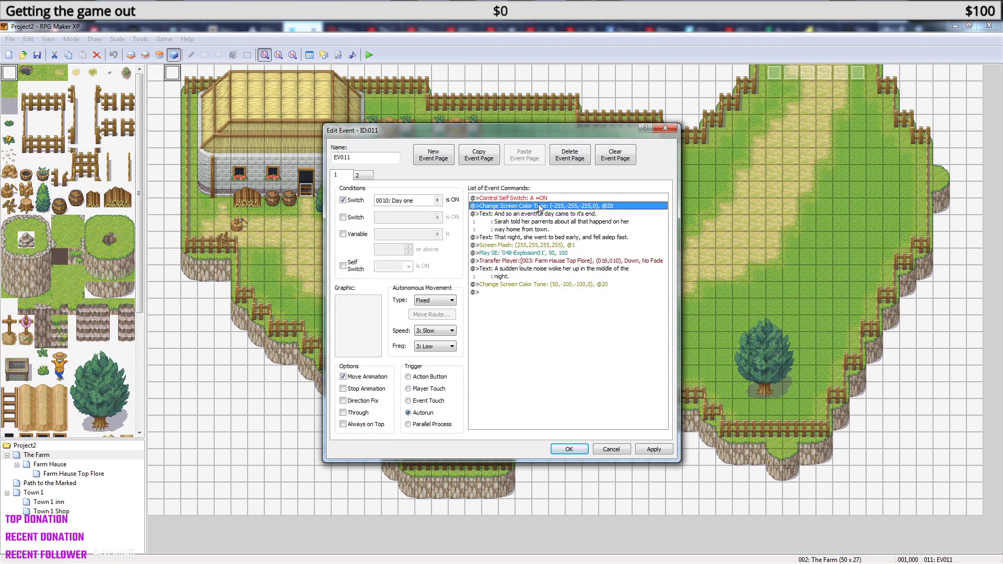
pyautogui.rightClick(540, 208)
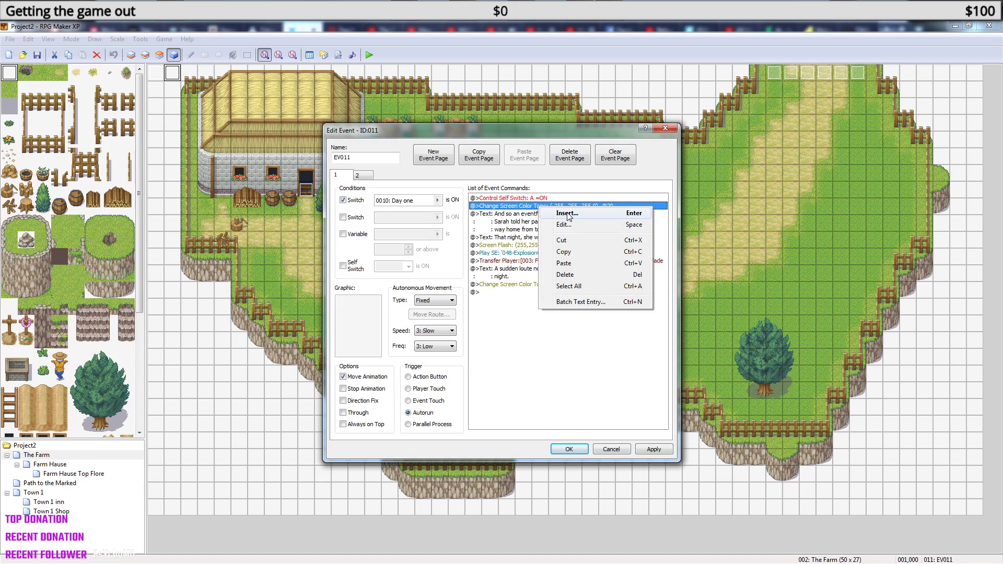
pyautogui.click(514, 214)
pyautogui.rightClick(514, 214)
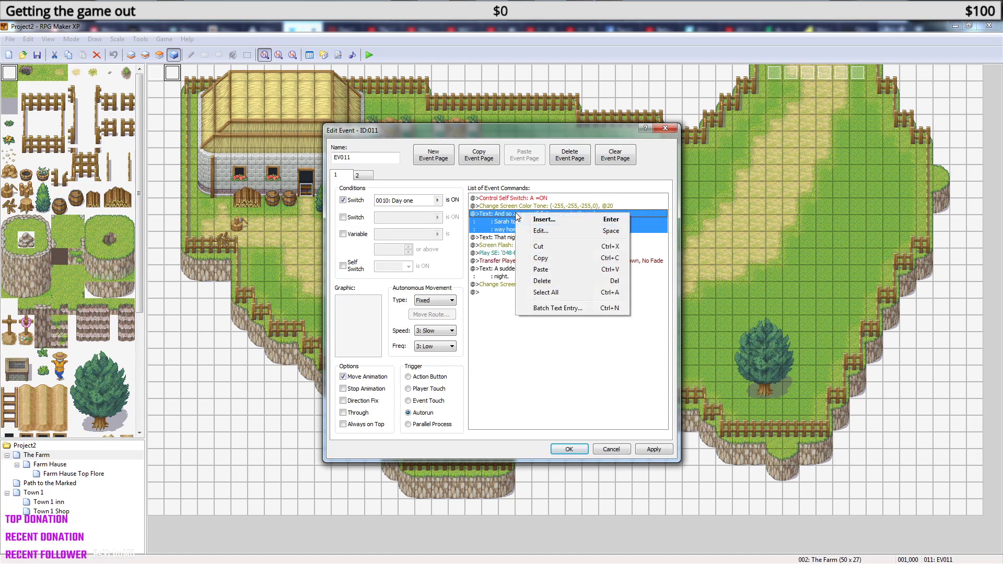
pyautogui.click(569, 219)
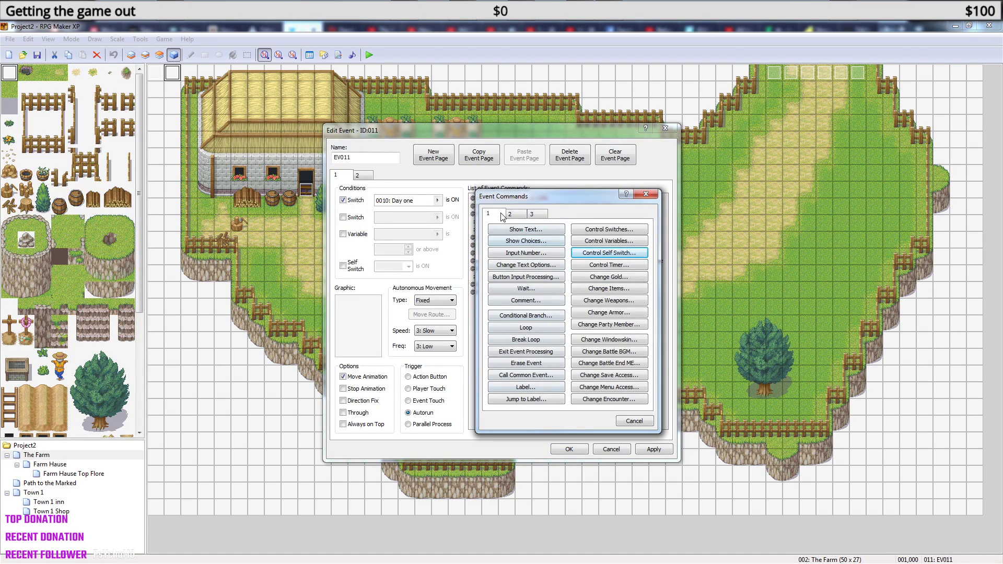
pyautogui.click(527, 289)
pyautogui.click(598, 311)
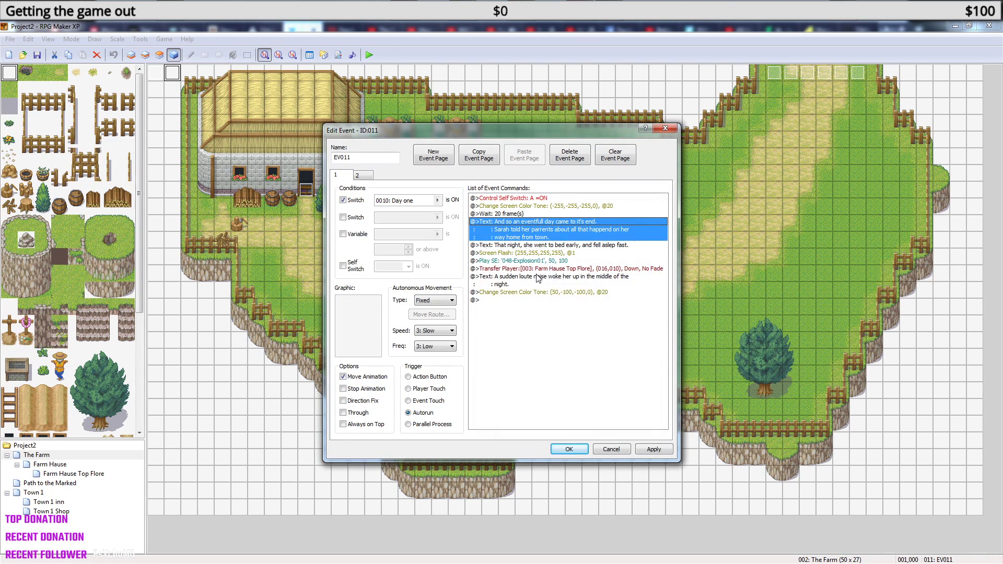
# Delete the Screen Flash command before the explosion sound and accept the changes to event EV011.
pyautogui.click(540, 293)
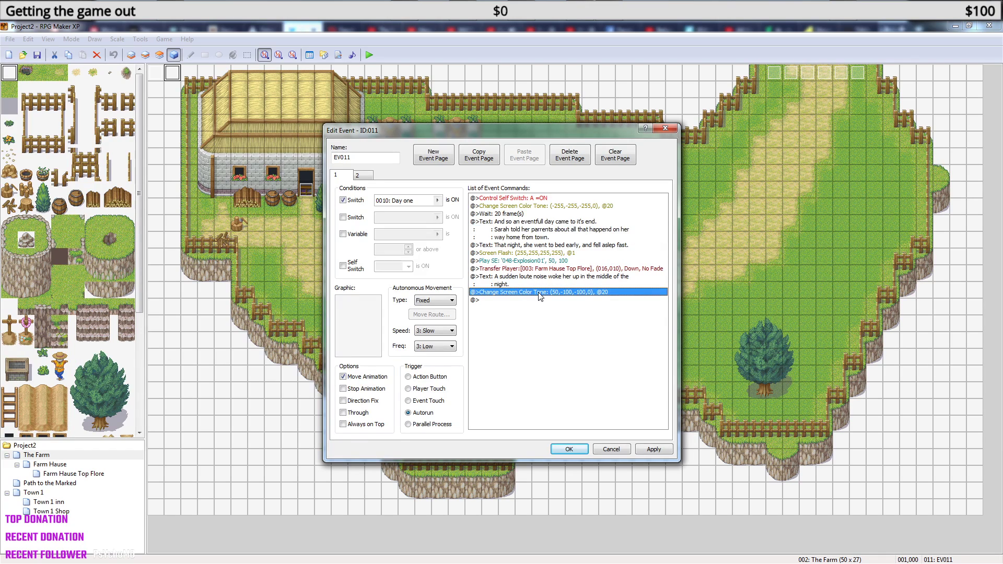
pyautogui.click(538, 262)
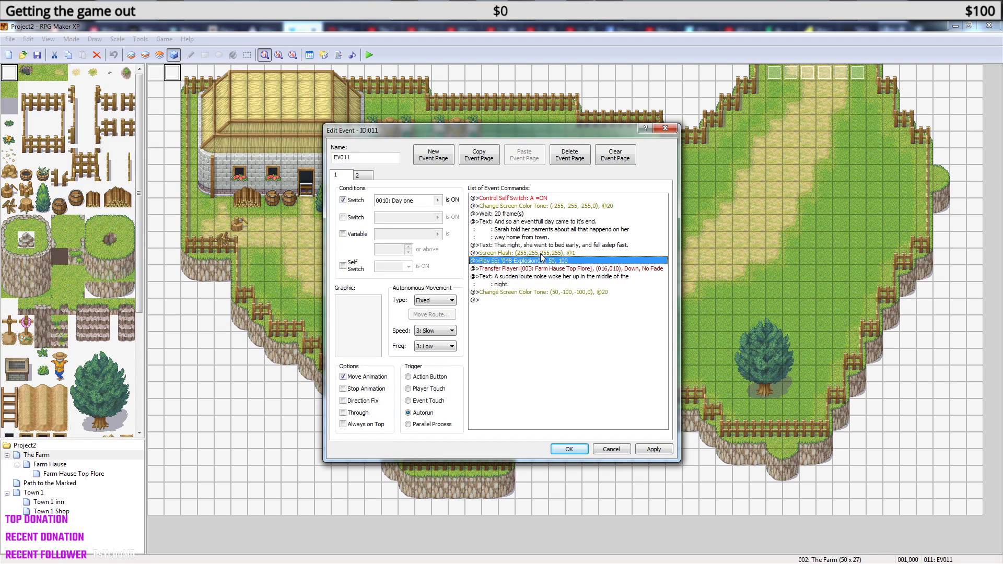
pyautogui.click(541, 254)
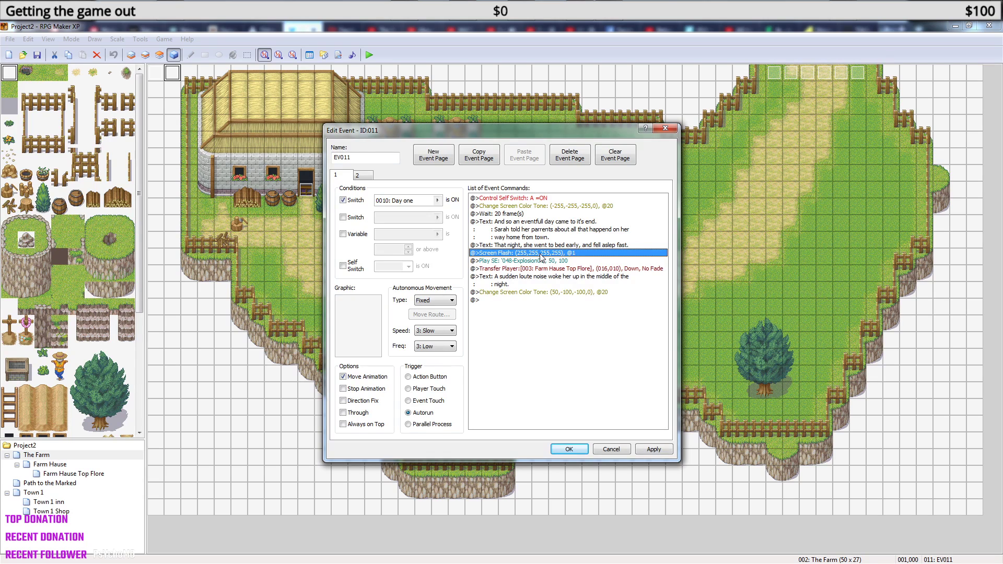
pyautogui.click(538, 267)
pyautogui.click(536, 254)
pyautogui.press('Delete')
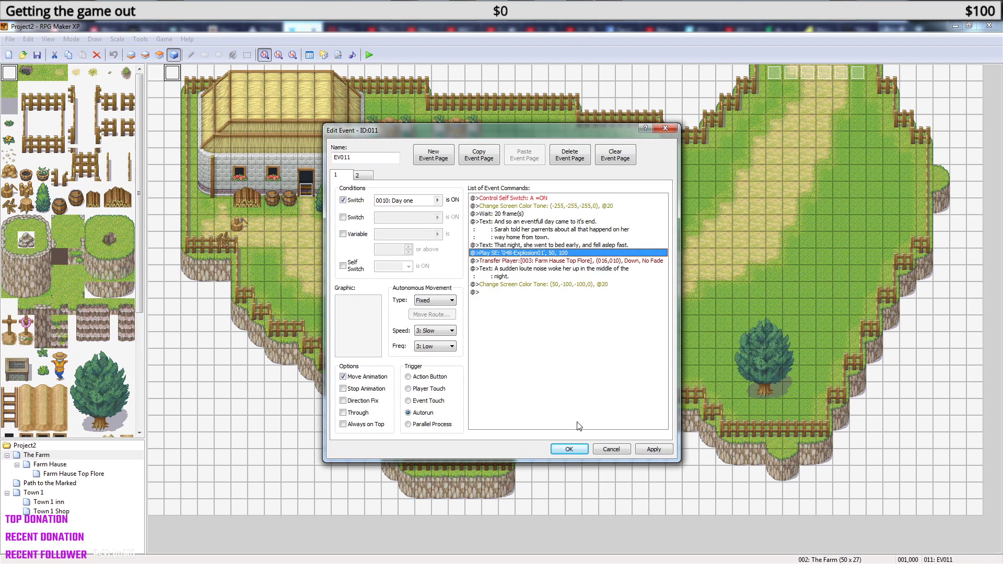
pyautogui.click(576, 451)
# On the Farm Hause map, add a second page to stair event EV002, conditioned on switch 0010: Day one.
pyautogui.click(55, 465)
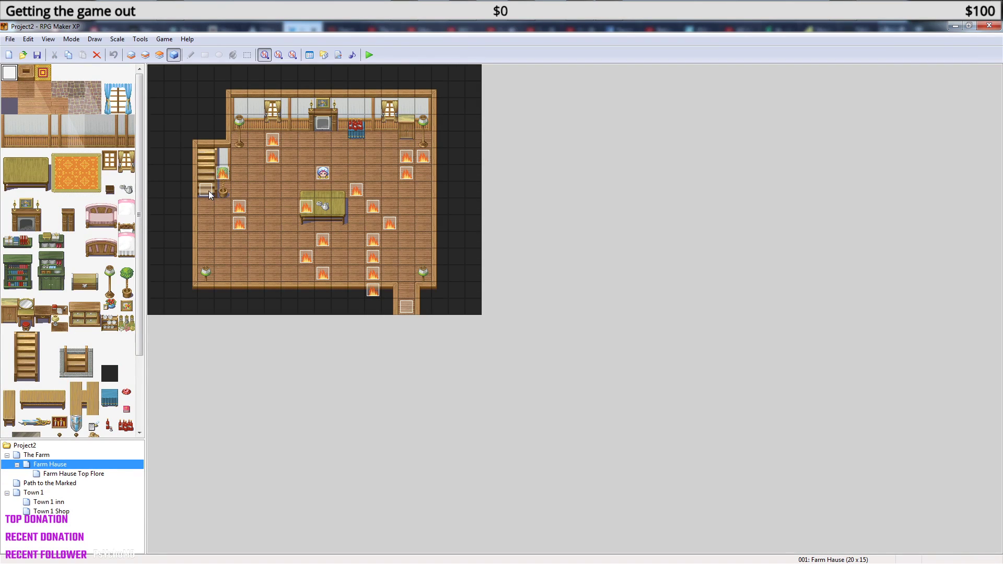
pyautogui.doubleClick(206, 191)
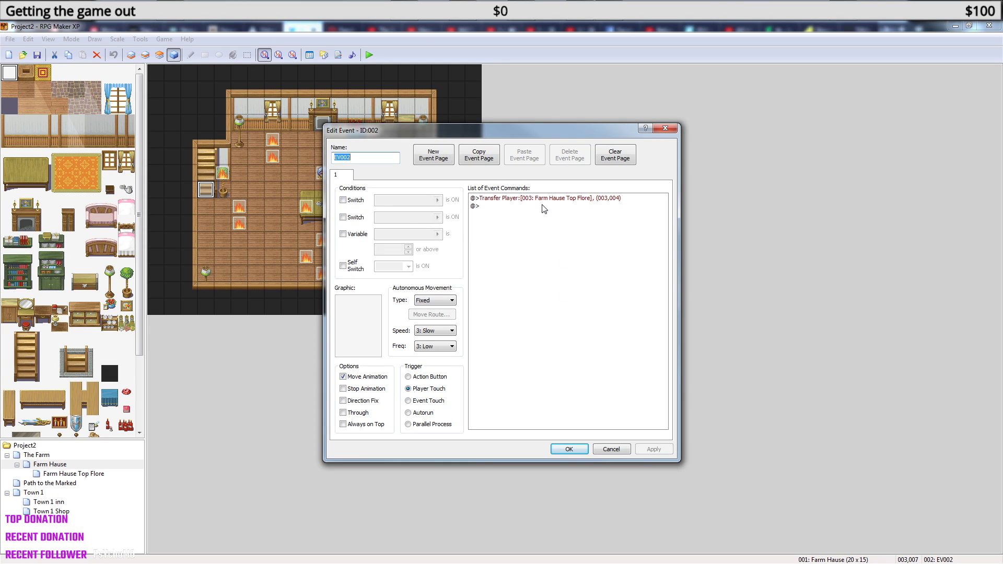
pyautogui.click(447, 159)
pyautogui.click(343, 200)
pyautogui.click(438, 200)
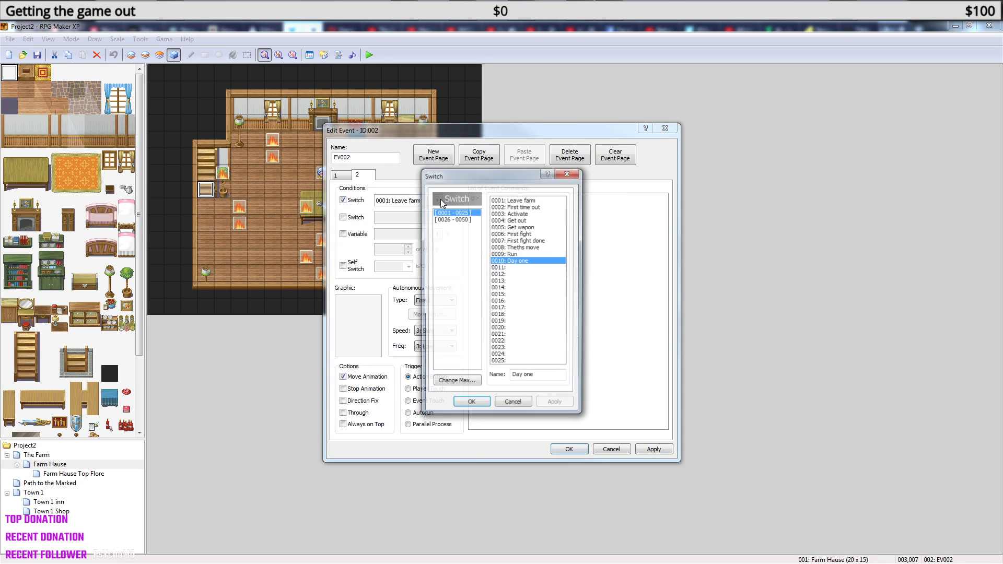
pyautogui.click(472, 404)
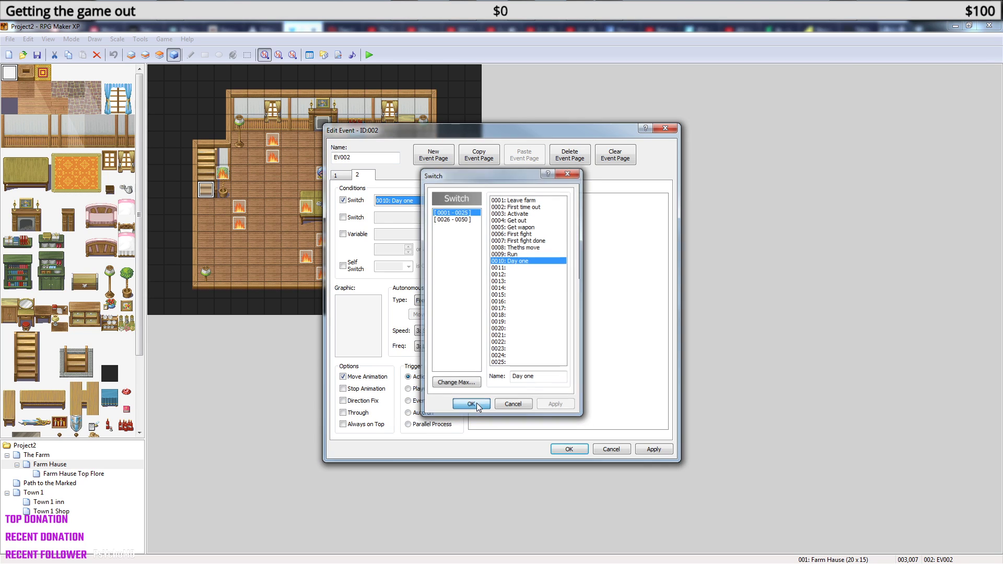
# Add a Show Text command to the new page reading "I don't wanna go up again. I have to get out.".
pyautogui.click(502, 201)
pyautogui.rightClick(501, 200)
pyautogui.click(543, 209)
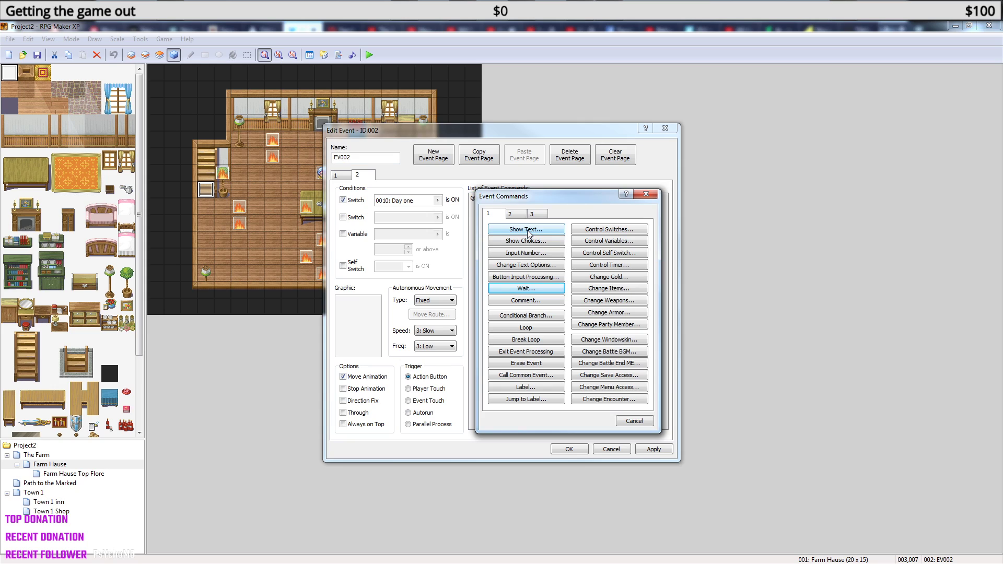
pyautogui.click(529, 230)
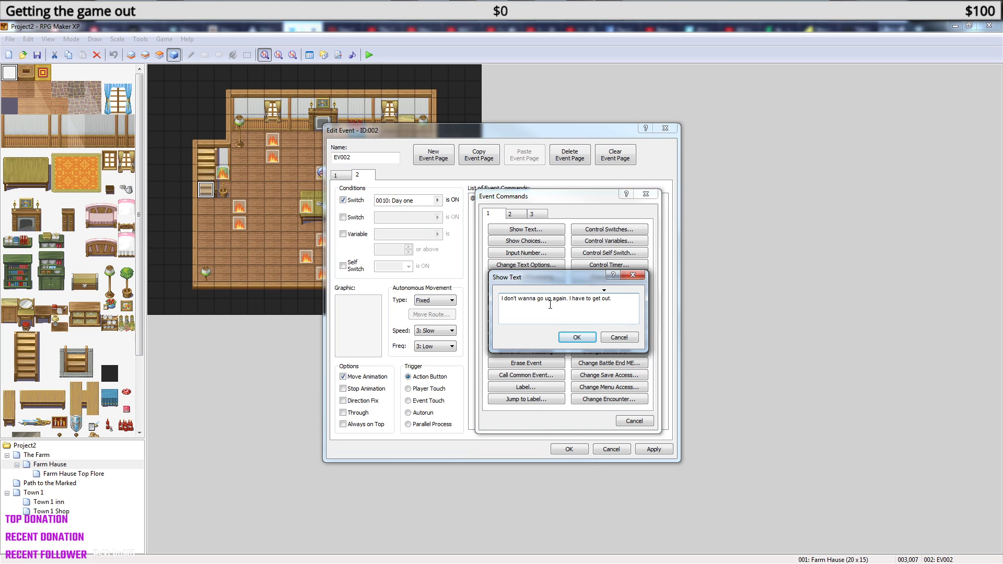
pyautogui.click(576, 336)
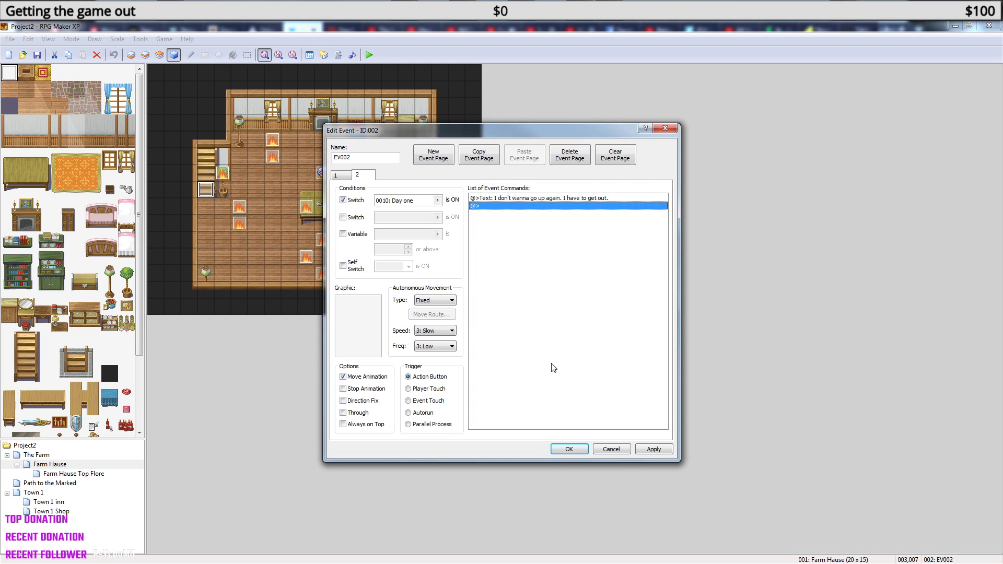
# Add a Set Move Route command after the text that makes the Player Move Down.
pyautogui.rightClick(517, 200)
pyautogui.click(500, 206)
pyautogui.rightClick(501, 209)
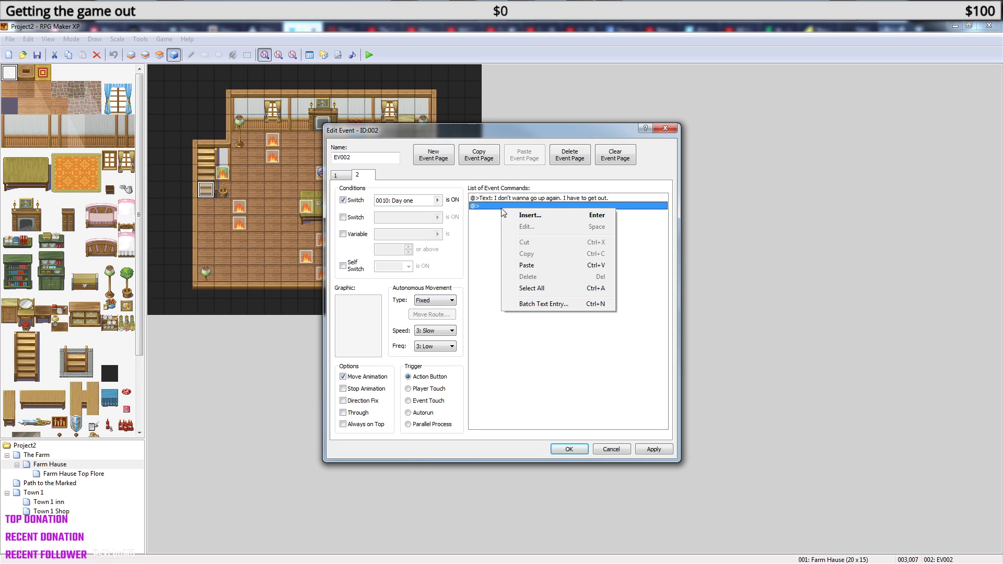
pyautogui.click(535, 219)
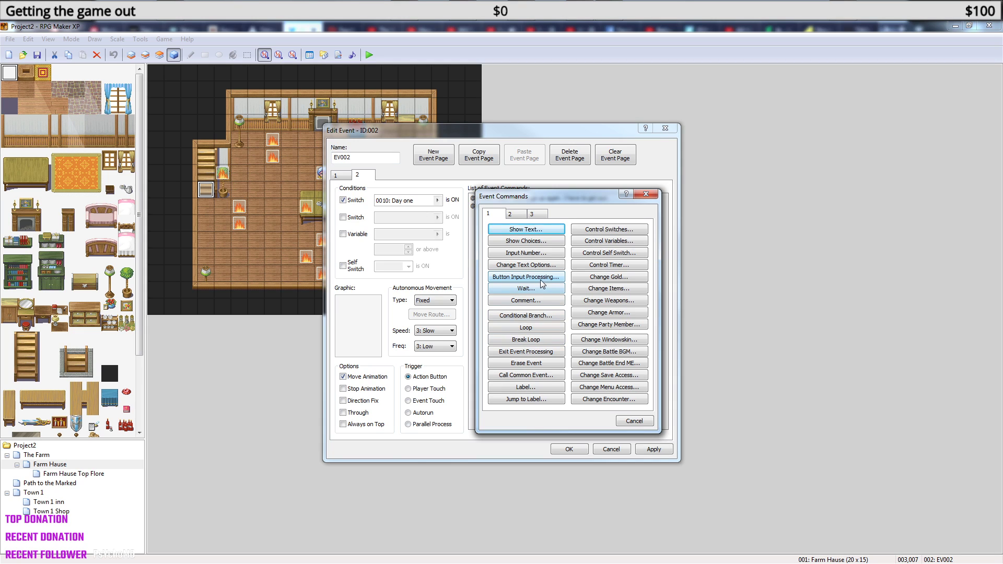
pyautogui.click(519, 214)
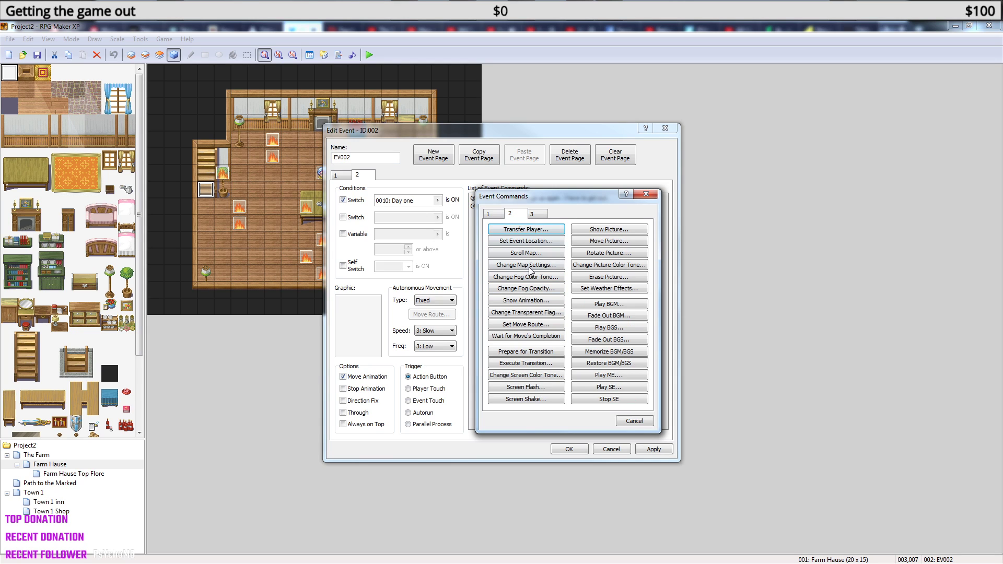
pyautogui.click(536, 330)
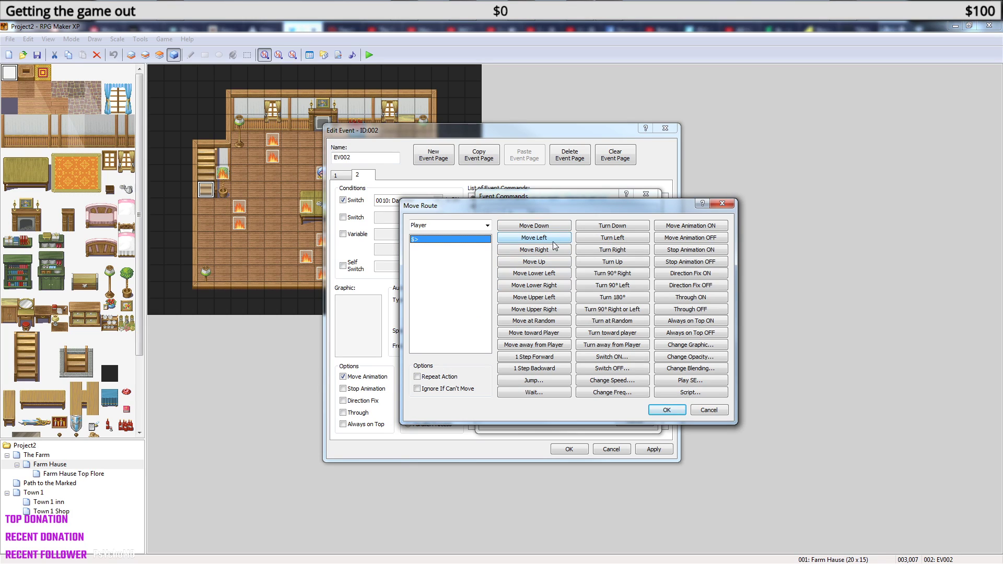
pyautogui.click(556, 230)
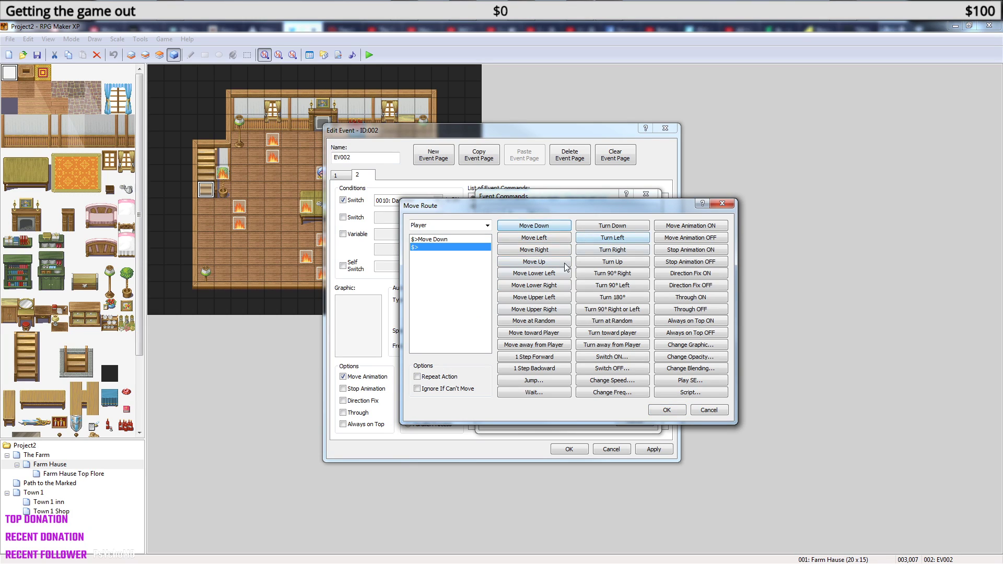
pyautogui.click(667, 410)
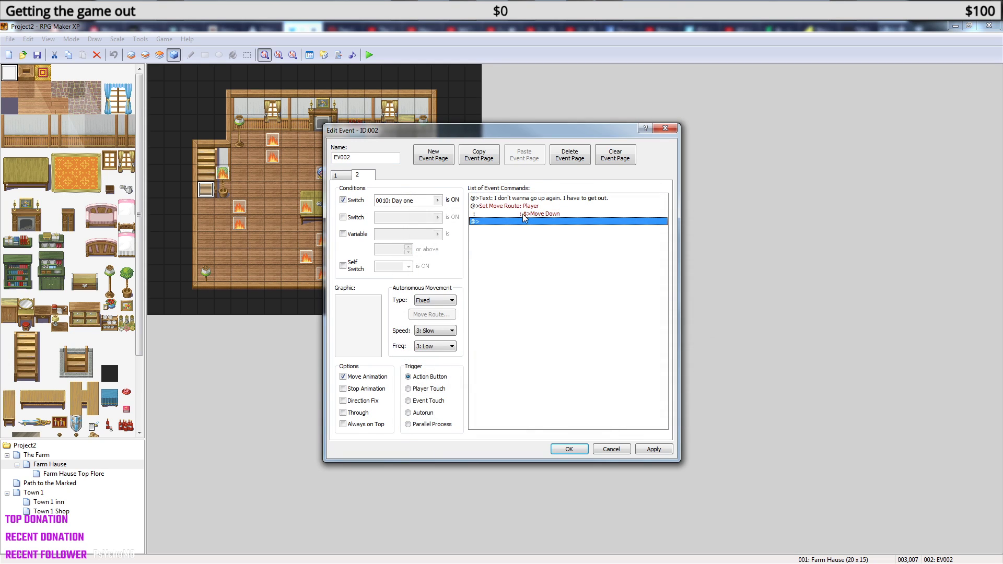
# Add Wait for Move's Completion after the move route, set the page's trigger to Player Touch, and accept the event.
pyautogui.rightClick(539, 219)
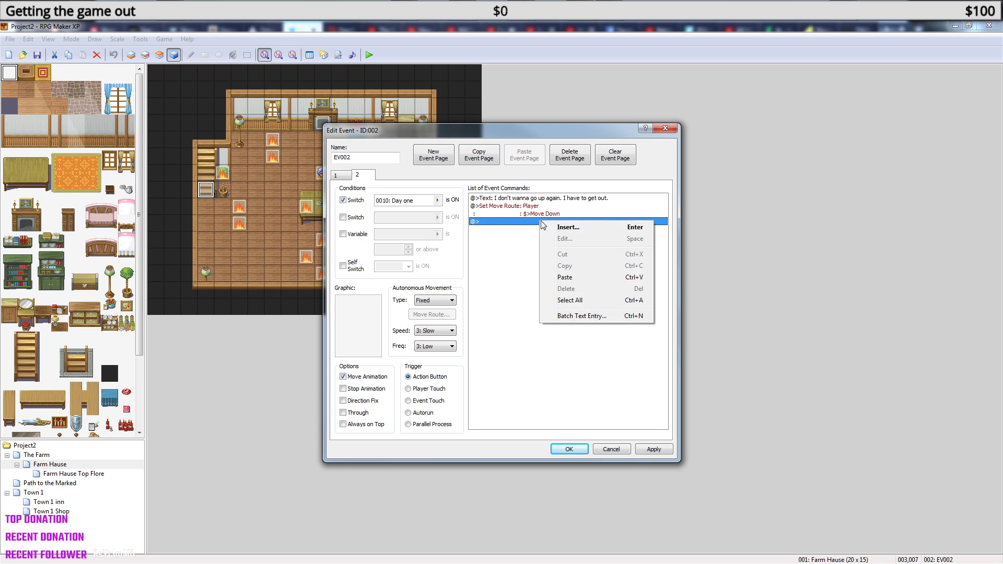
pyautogui.click(573, 228)
pyautogui.click(532, 337)
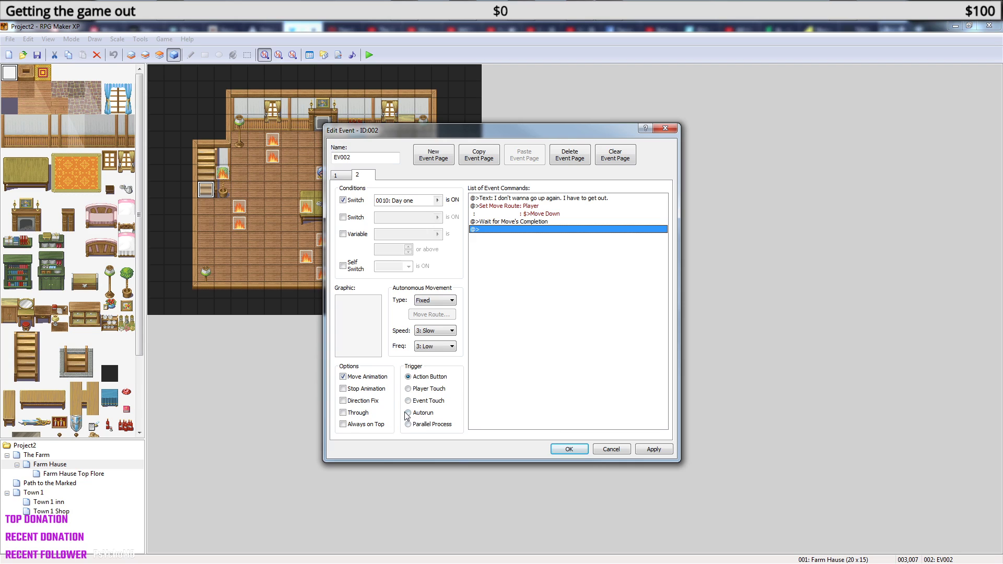
pyautogui.click(408, 388)
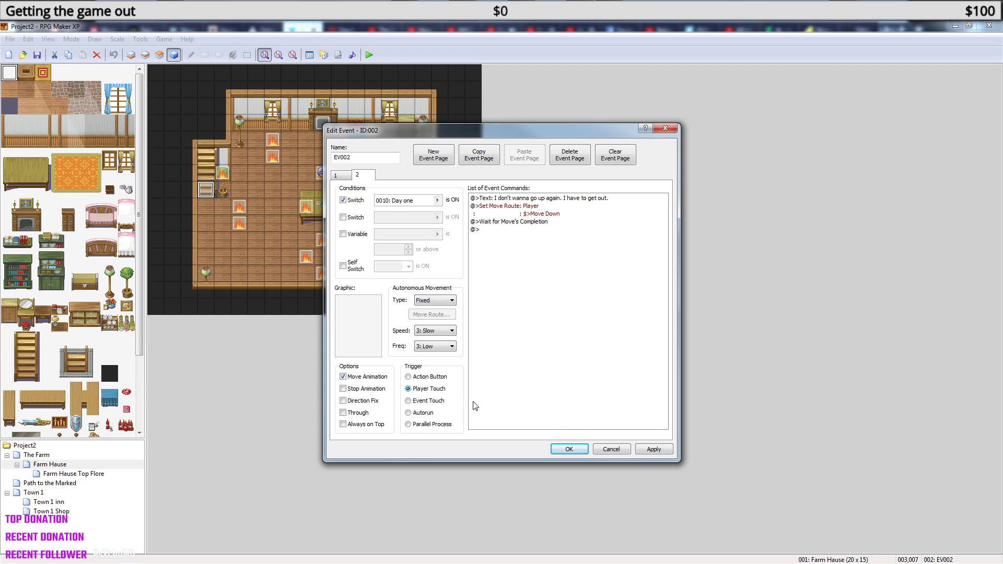
pyautogui.click(574, 451)
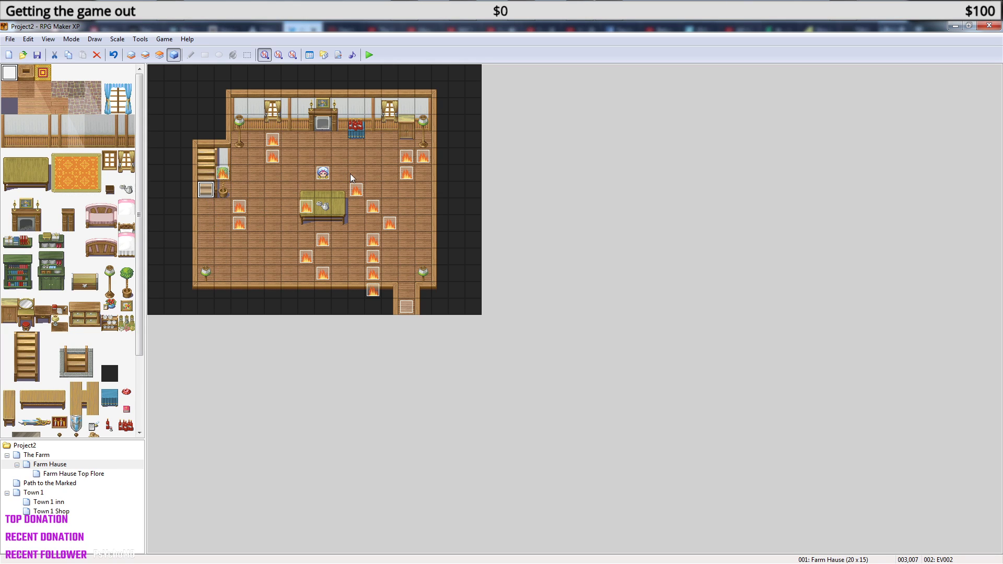
# Add a blank second page to the mother's event EV004, conditioned on switch 0010: Day one, and accept the event.
pyautogui.doubleClick(323, 174)
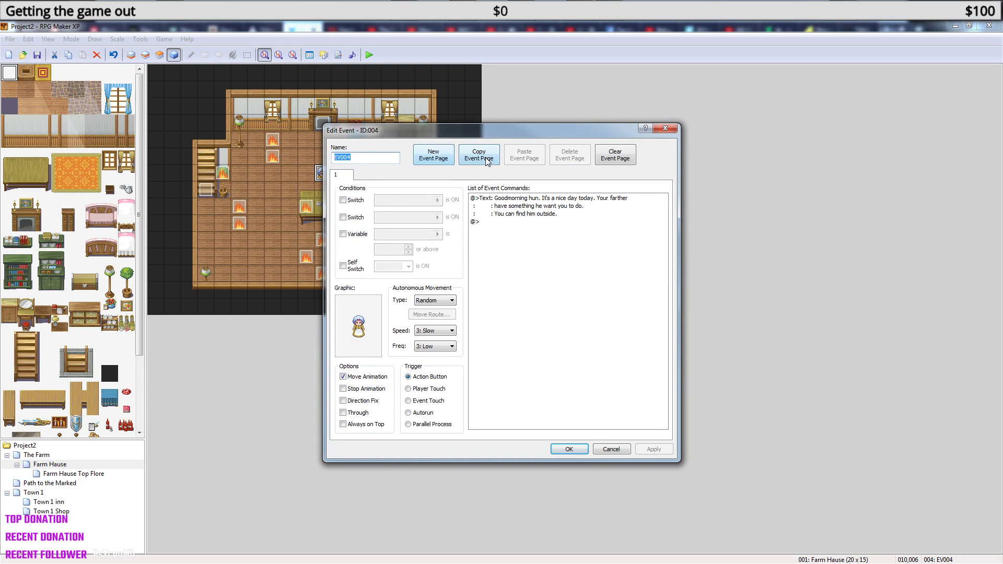
pyautogui.click(434, 155)
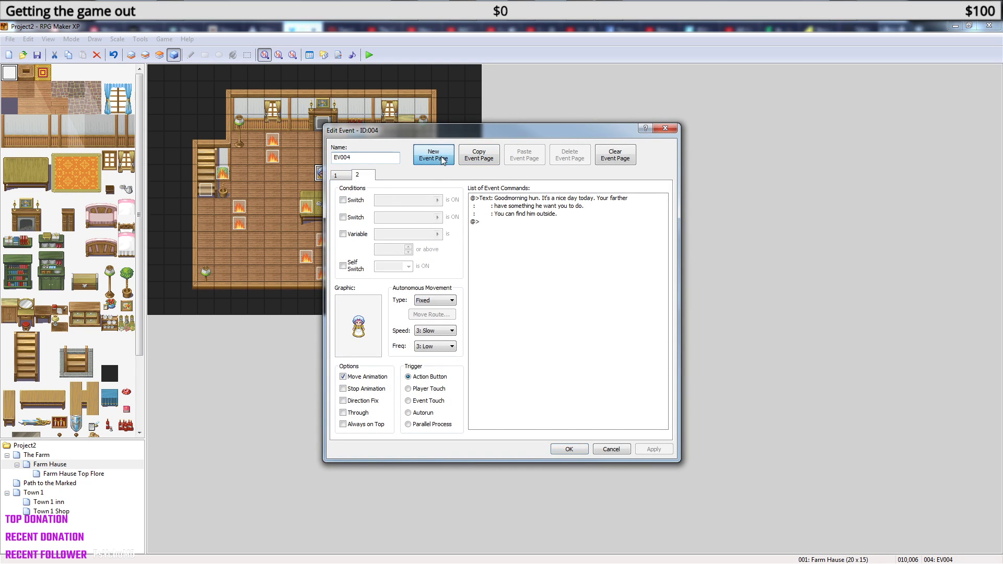
pyautogui.click(343, 200)
pyautogui.click(438, 201)
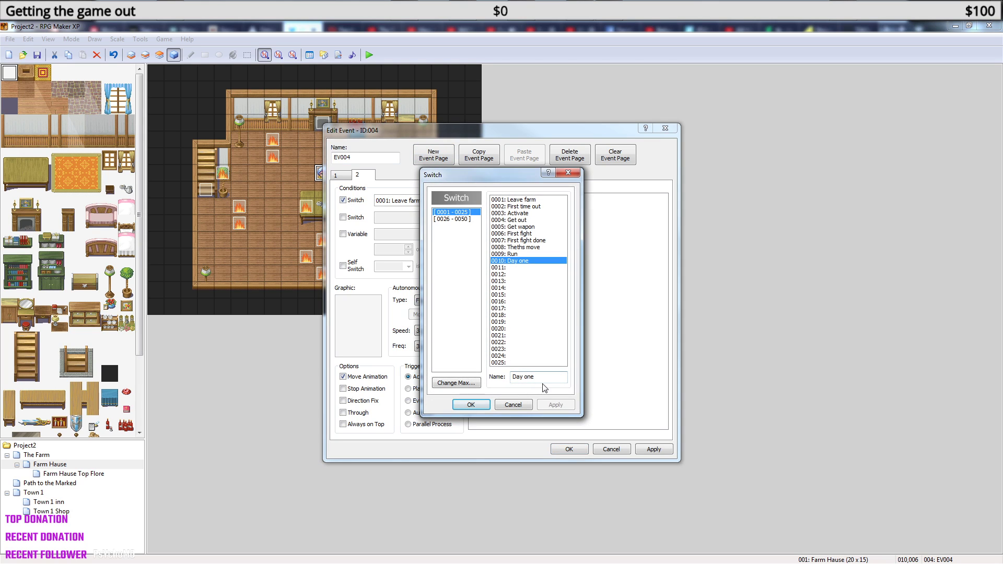
pyautogui.click(470, 405)
pyautogui.click(568, 449)
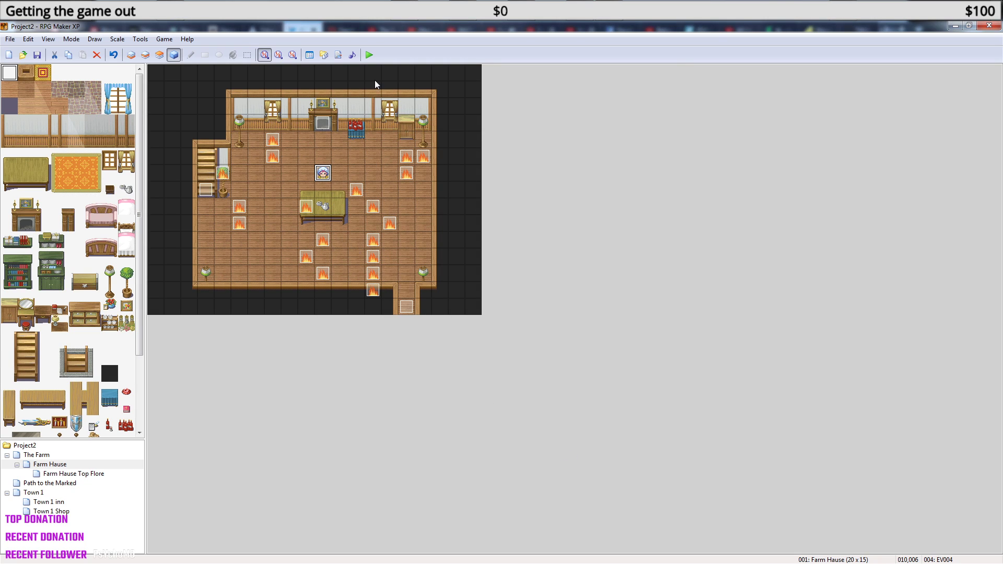
# Start a playtest with the project changes saved, continue from the saved game, and advance the Day one night cutscene texts.
pyautogui.click(371, 60)
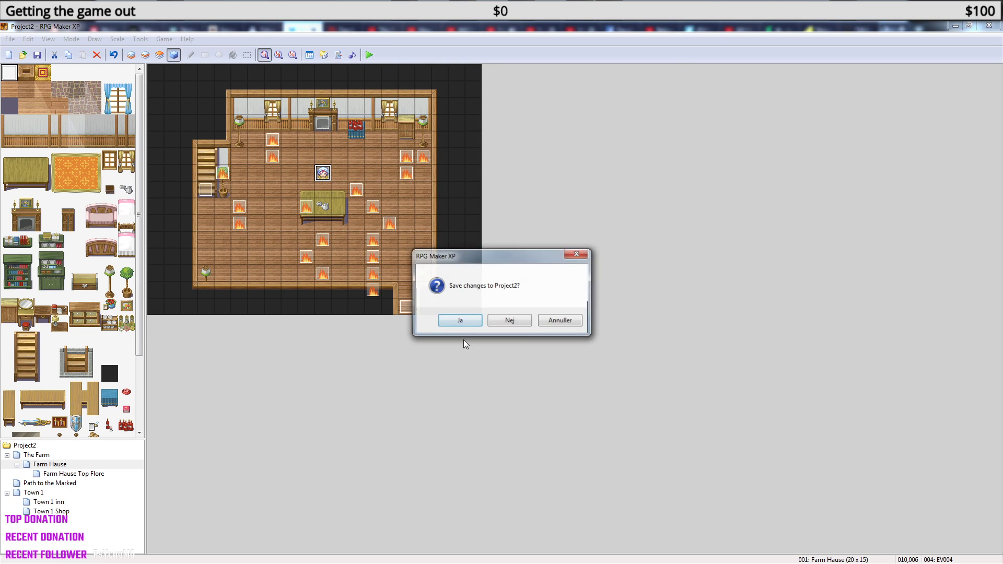
pyautogui.click(459, 320)
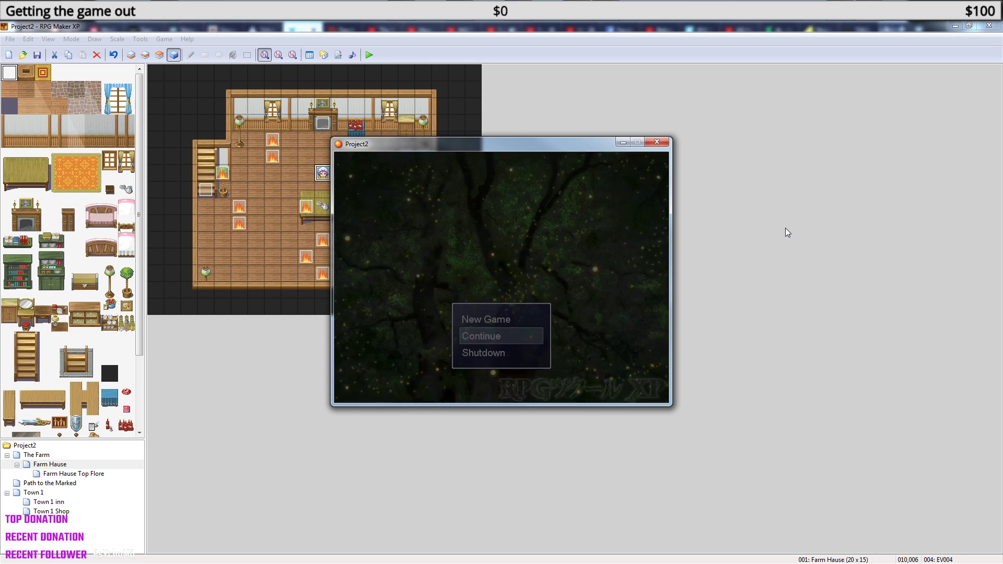
pyautogui.press('Return')
pyautogui.press('Return')
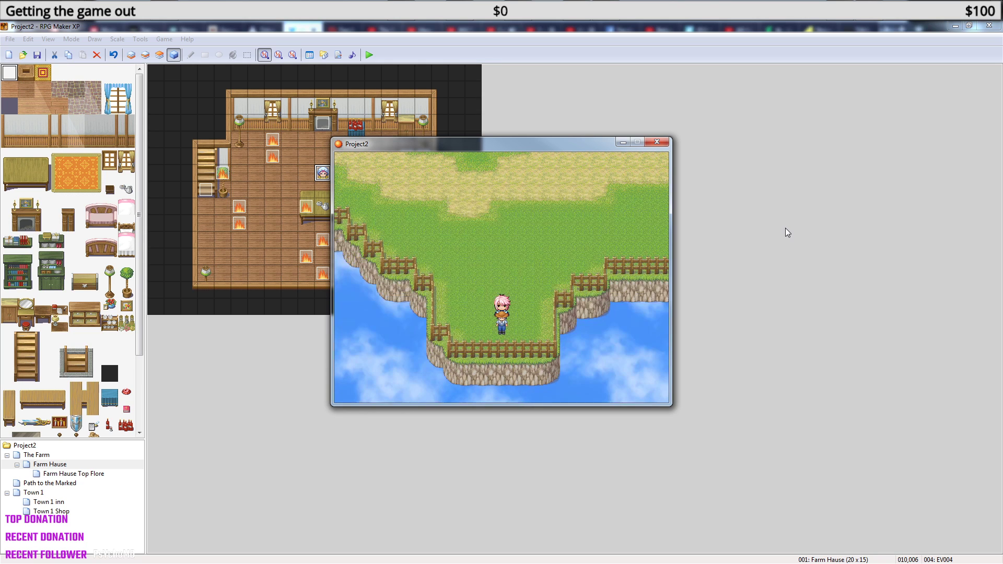
pyautogui.press('Return')
pyautogui.press('Return')
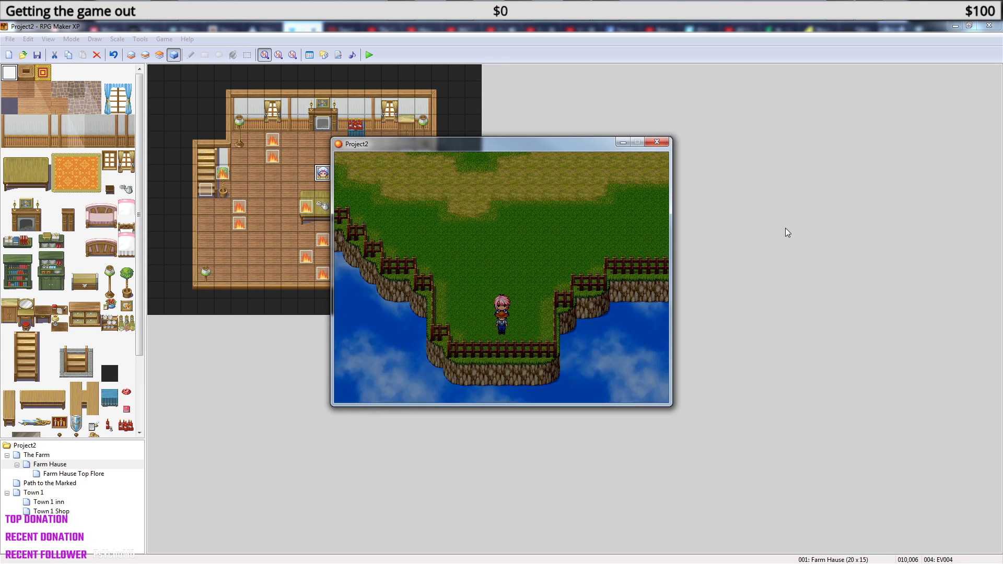
pyautogui.press('Return')
pyautogui.press('Return')
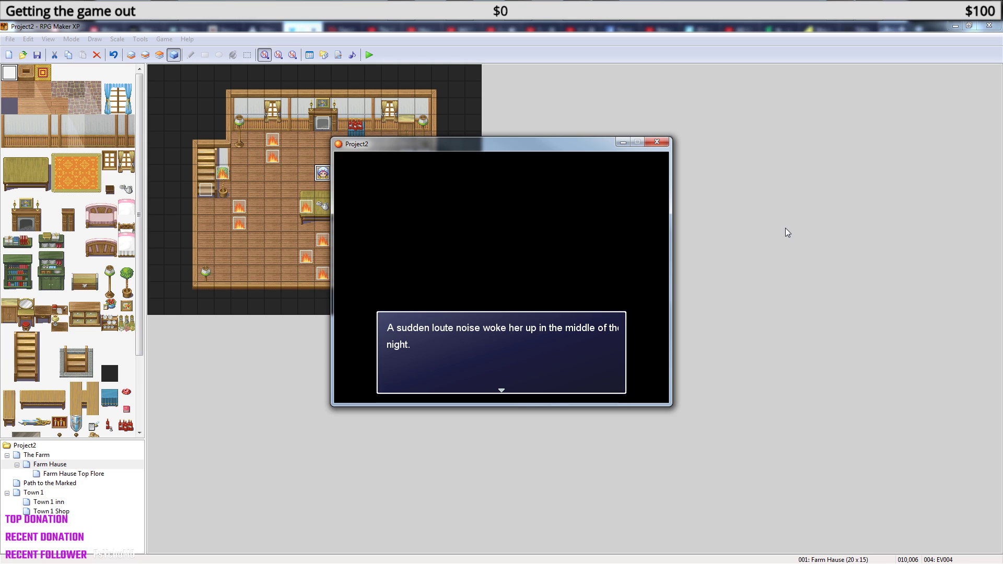
pyautogui.press('Return')
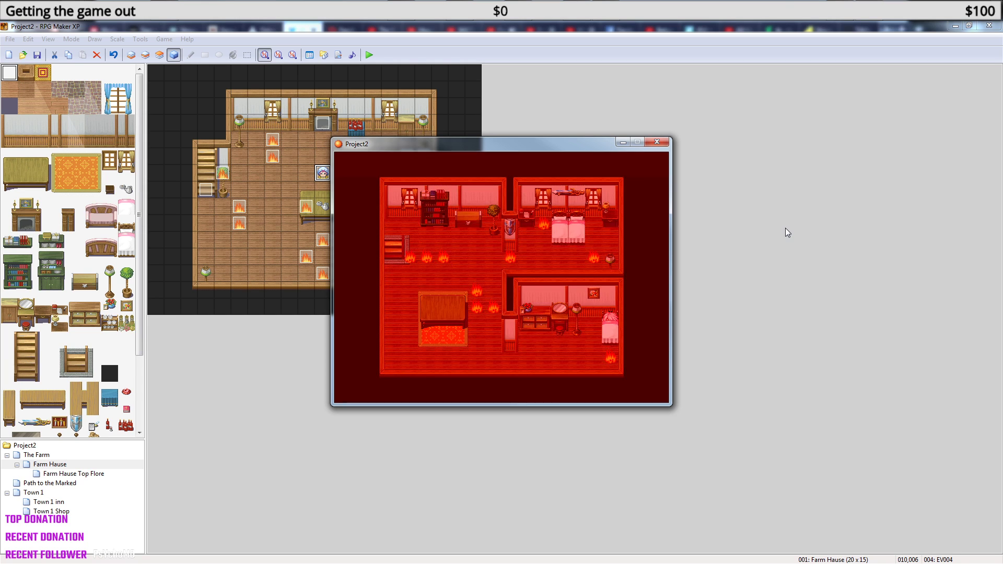
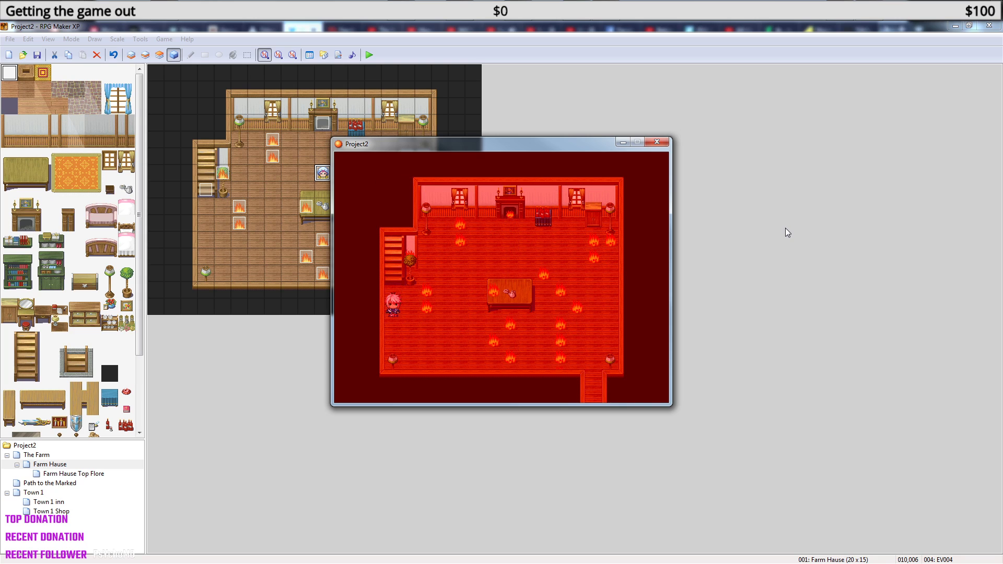
# Walk the player across the burning ground floor to check how the fires look and block the way.
pyautogui.press('Right')
pyautogui.press('Up')
pyautogui.press('Right')
pyautogui.press('Down')
pyautogui.press('Right')
pyautogui.press('Down')
pyautogui.press('Left')
pyautogui.press('Down')
pyautogui.press('Up')
pyautogui.press('Down')
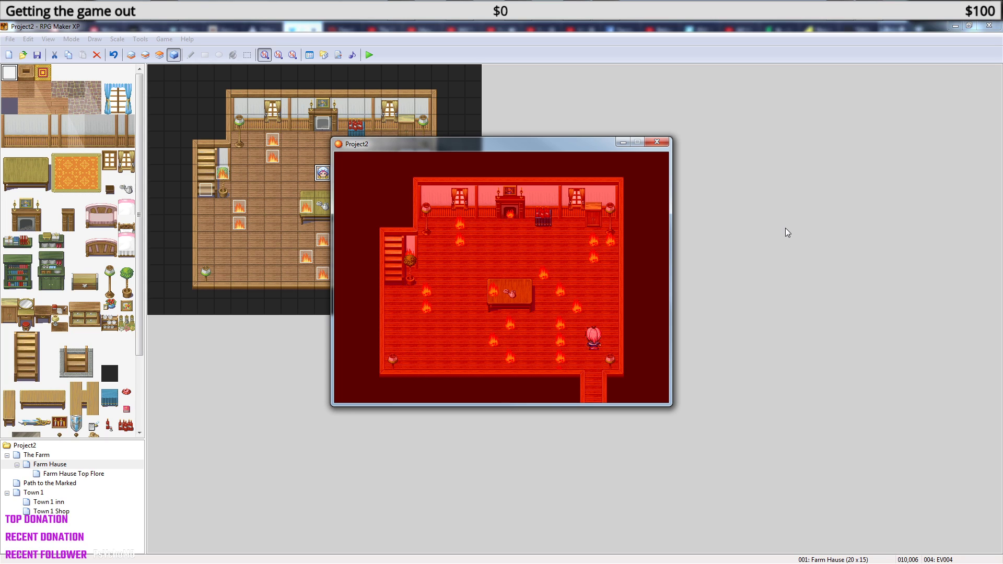
# Walk the player back to the stairs to test the stair event's Day one message and forced step down.
pyautogui.press('Left')
pyautogui.press('Left')
pyautogui.press('Left')
pyautogui.press('Up')
pyautogui.press('Up')
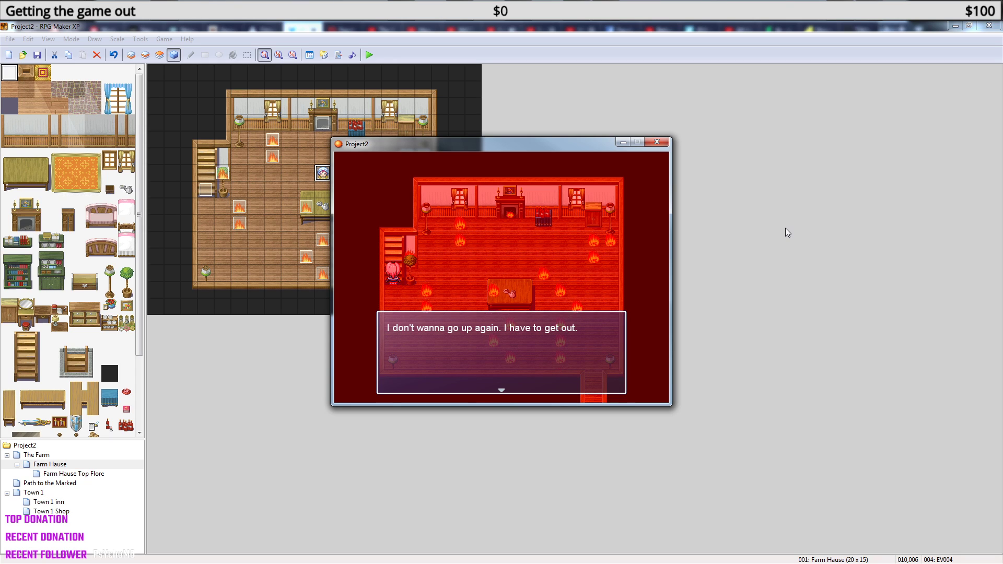
pyautogui.press('Return')
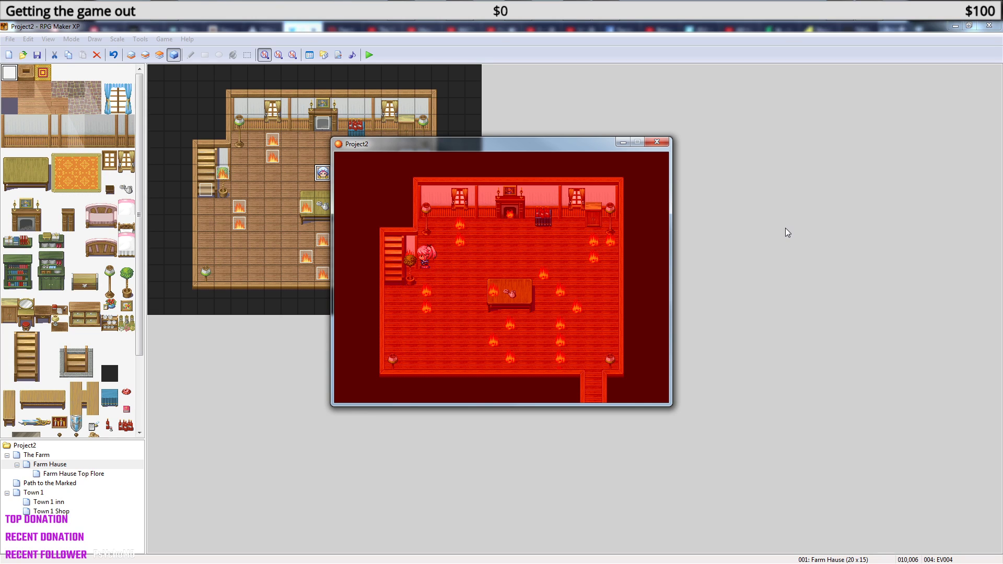
# Walk the player across the burning room and out through the farmhouse exit to test the transfer outside.
pyautogui.press('Right')
pyautogui.press('Right')
pyautogui.press('Right')
pyautogui.press('Right')
pyautogui.press('Right')
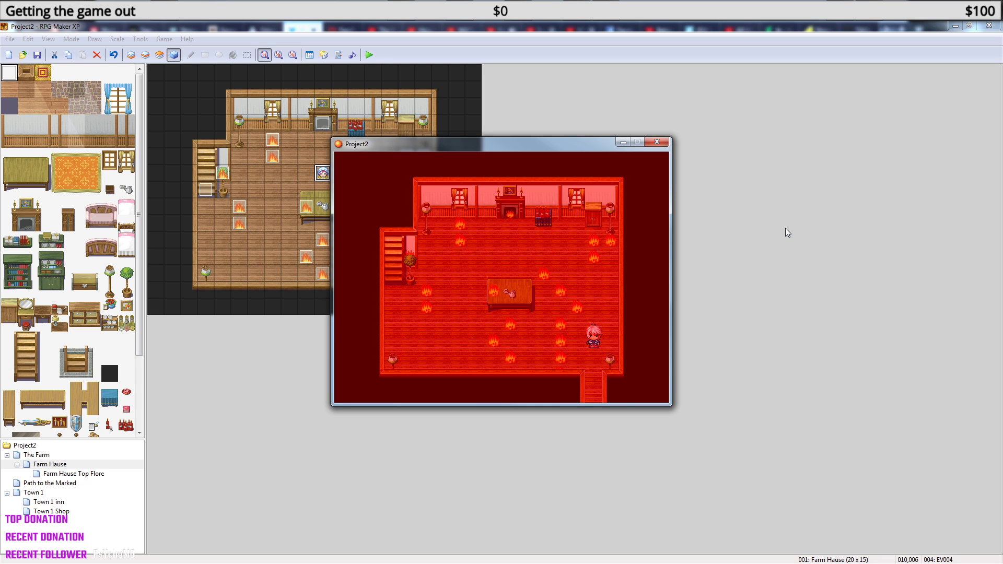
pyautogui.press('Down')
pyautogui.press('Down')
pyautogui.press('Down')
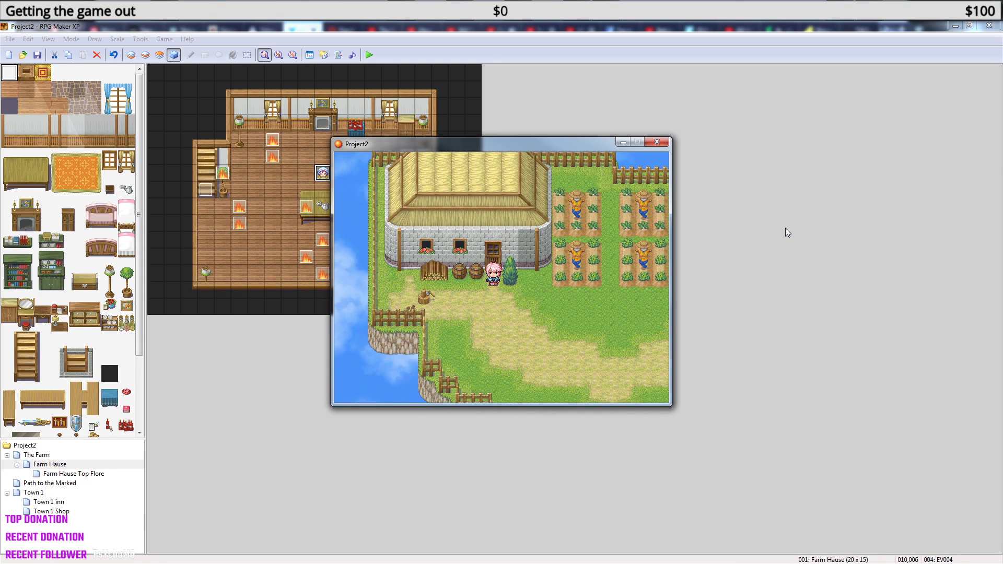
# Walk the player around the yard in front of the farmhouse to check the outdoor scene after the transfer.
pyautogui.press('Right')
pyautogui.press('Right')
pyautogui.press('Right')
pyautogui.press('Left')
pyautogui.press('Left')
pyautogui.press('Left')
pyautogui.press('Left')
pyautogui.press('Left')
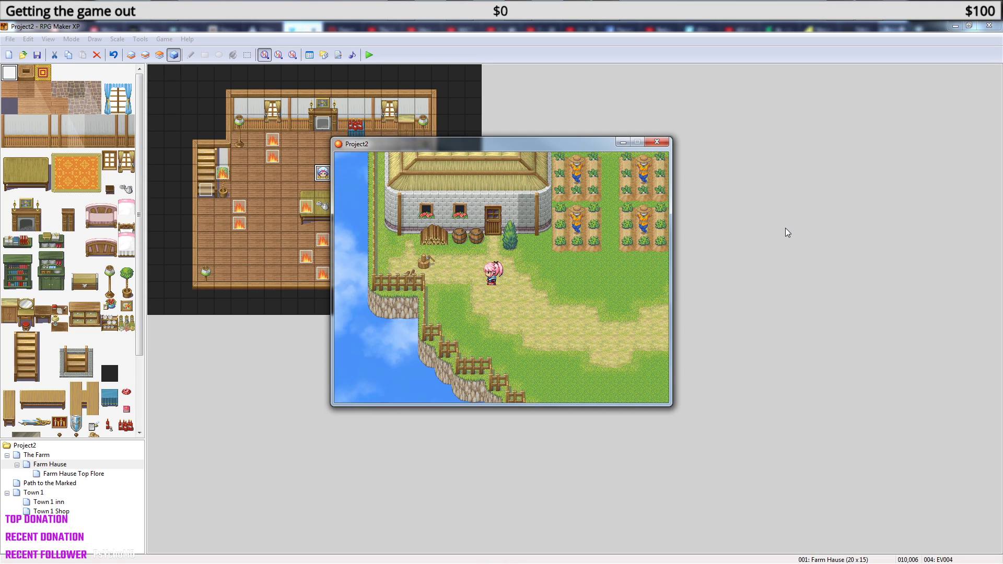
pyautogui.press('Left')
pyautogui.press('Up')
pyautogui.press('Up')
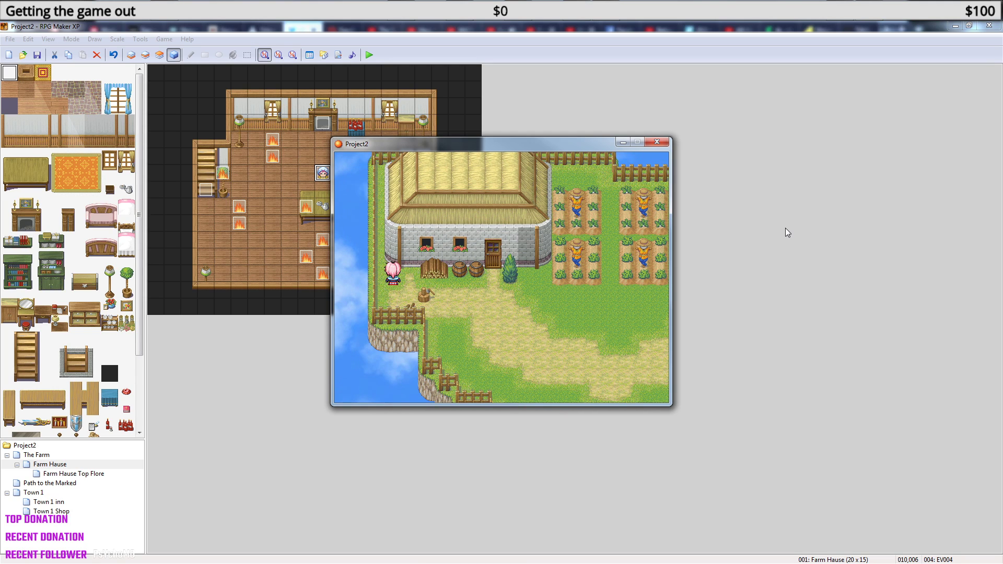
pyautogui.press('Down')
pyautogui.press('Down')
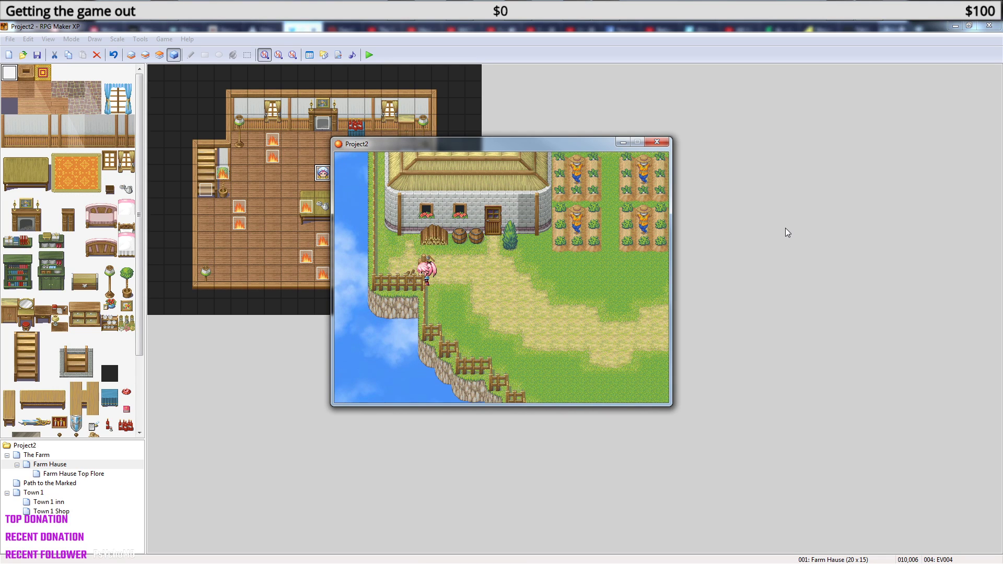
# Enter the farmhouse again and go back outside to check its color tone on re-entry.
pyautogui.press('Up')
pyautogui.press('Up')
pyautogui.press('Up')
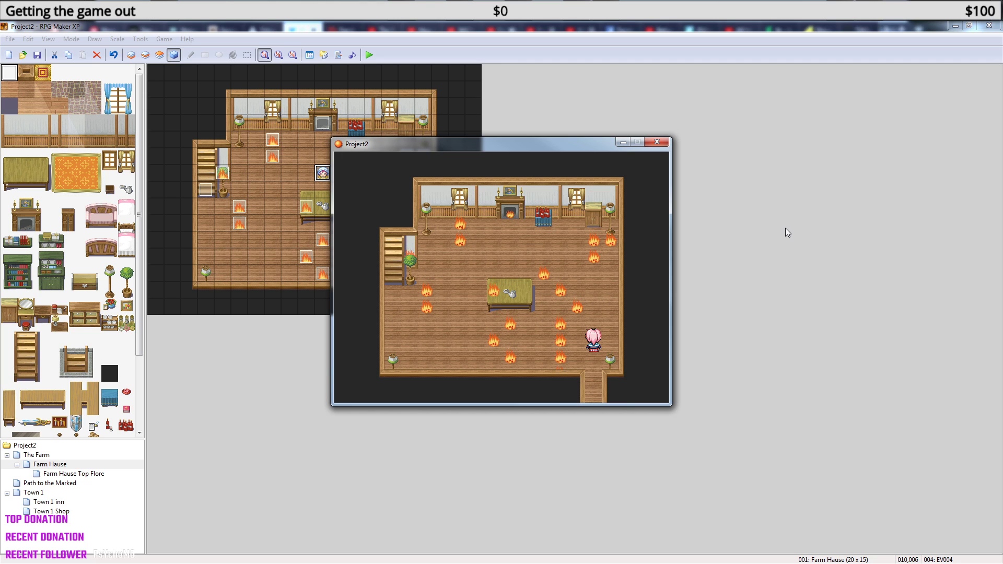
pyautogui.press('Down')
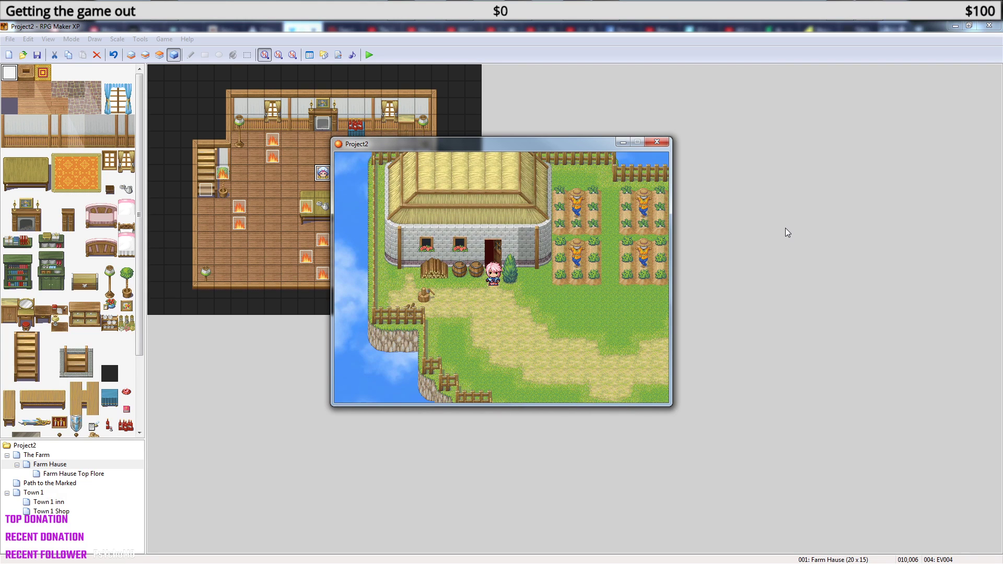
pyautogui.press('Down')
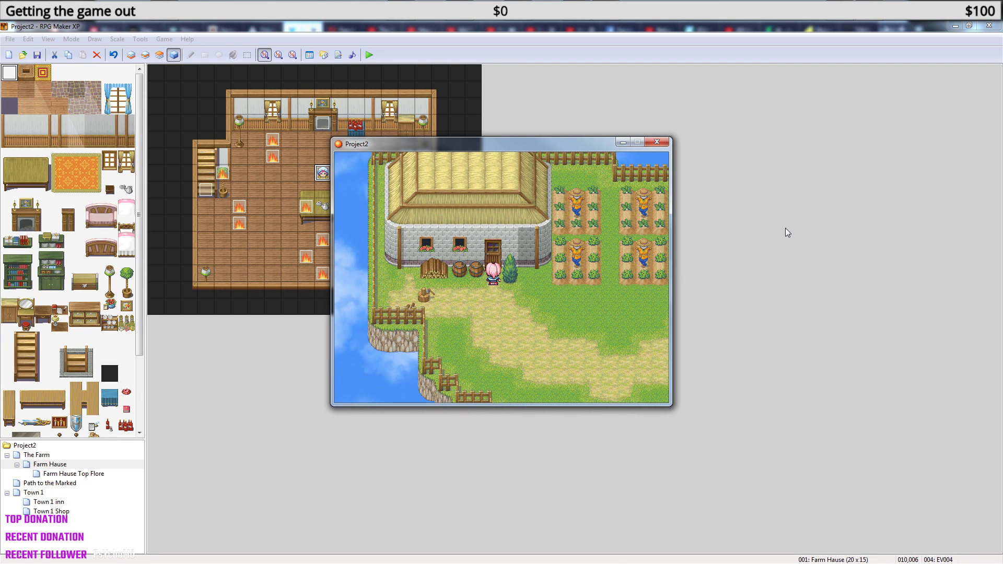
# Walk the player down the farm path and back toward the farmhouse, and end the playtest.
pyautogui.press('Down')
pyautogui.press('Right')
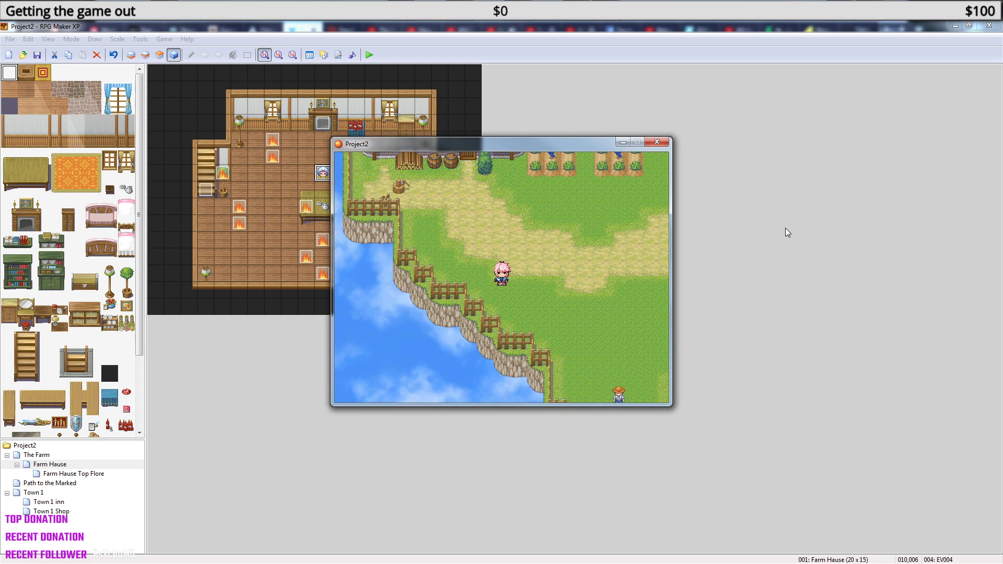
pyautogui.press('Up')
pyautogui.press('Left')
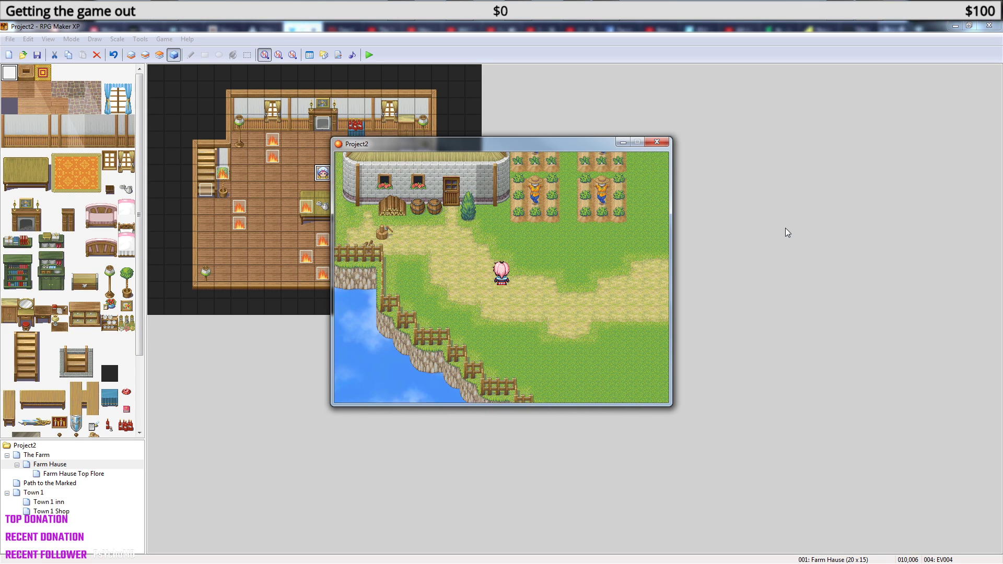
pyautogui.press('Left')
pyautogui.press('Up')
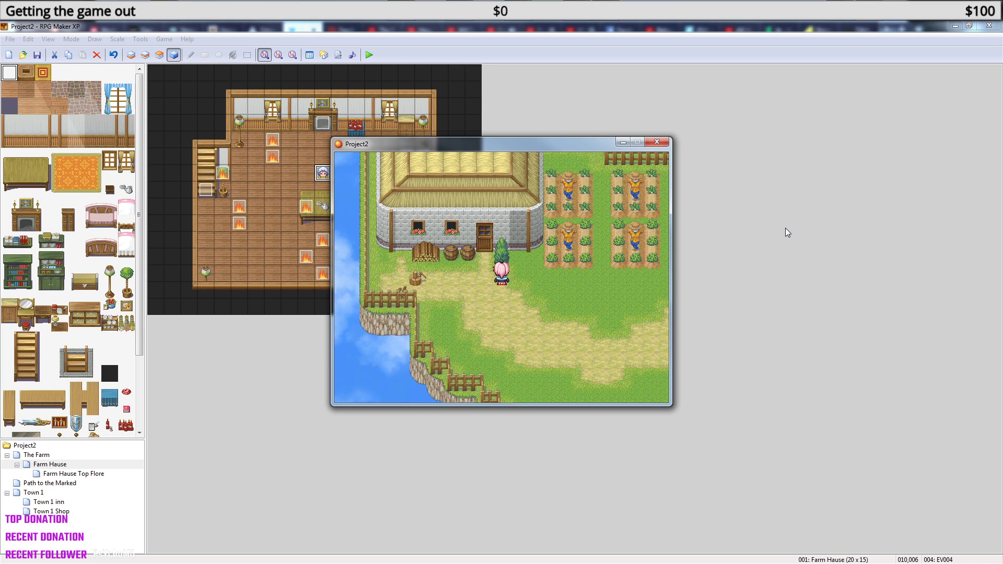
pyautogui.click(657, 144)
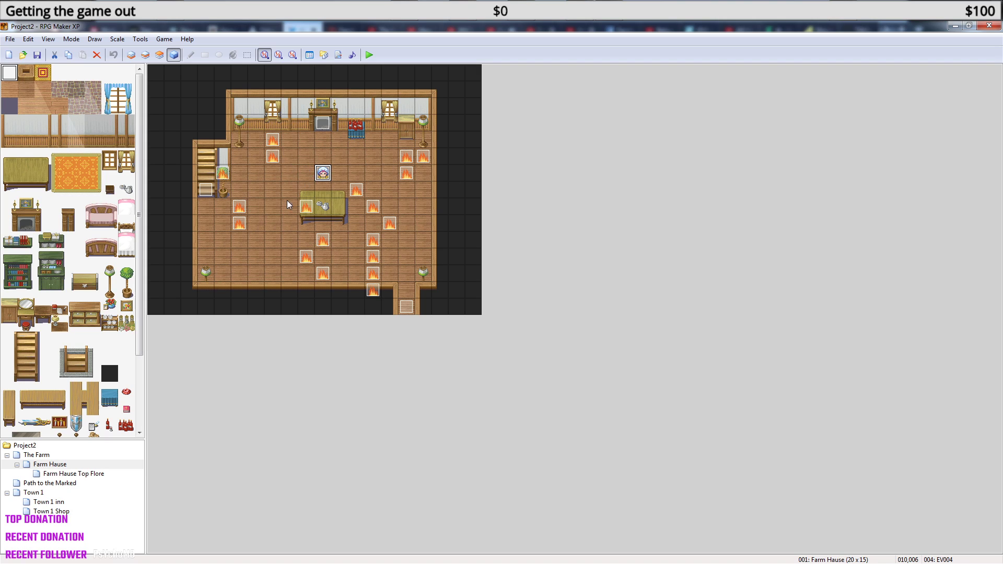
# Enable Always on Top for fire event EV006 on the plant beside the stairs and accept the event.
pyautogui.click(222, 175)
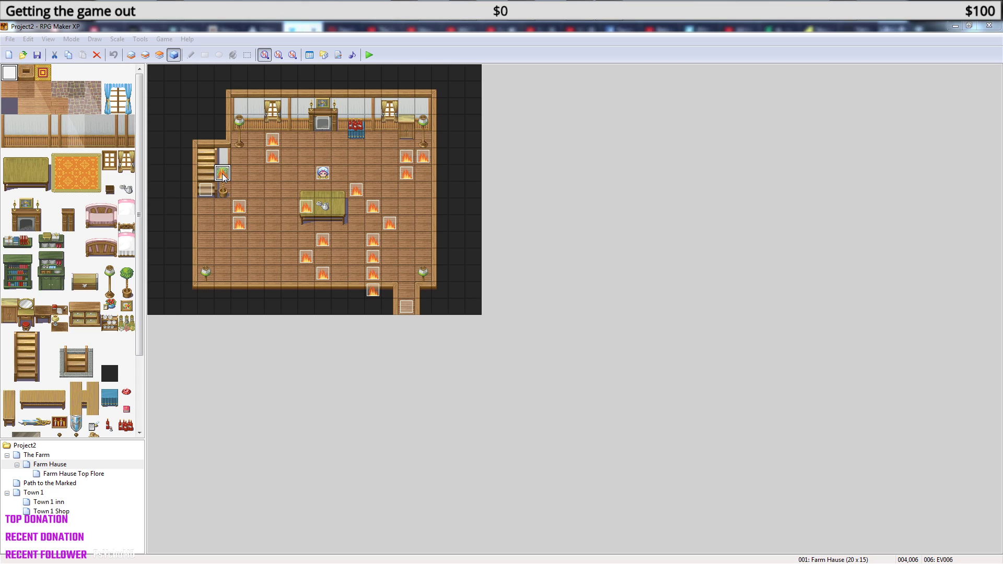
pyautogui.doubleClick(221, 175)
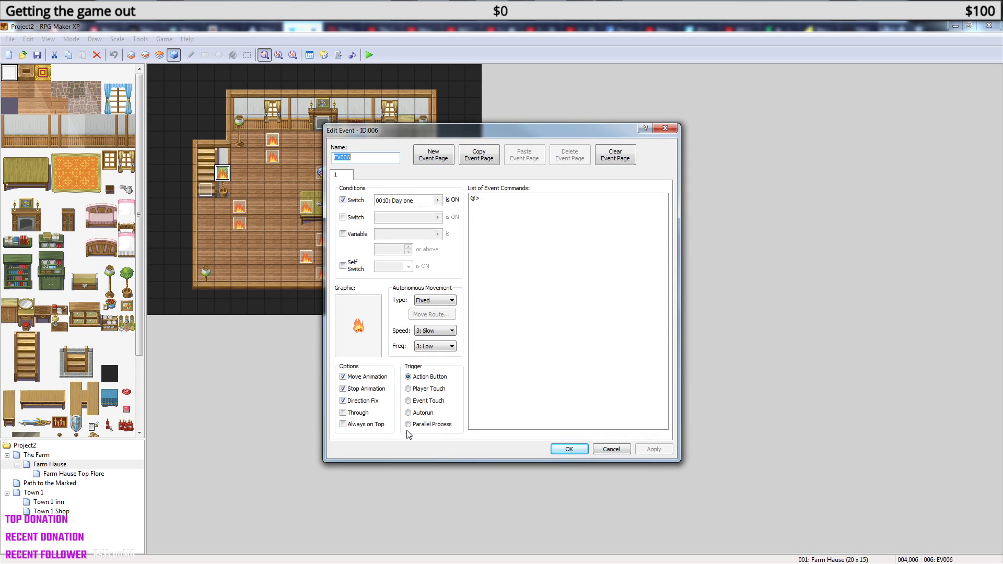
pyautogui.click(343, 424)
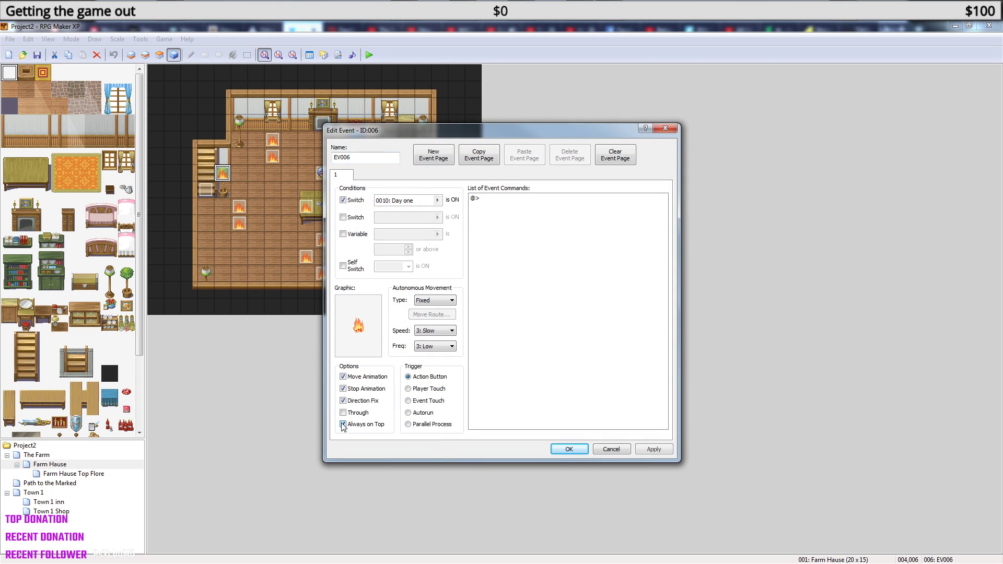
pyautogui.click(568, 449)
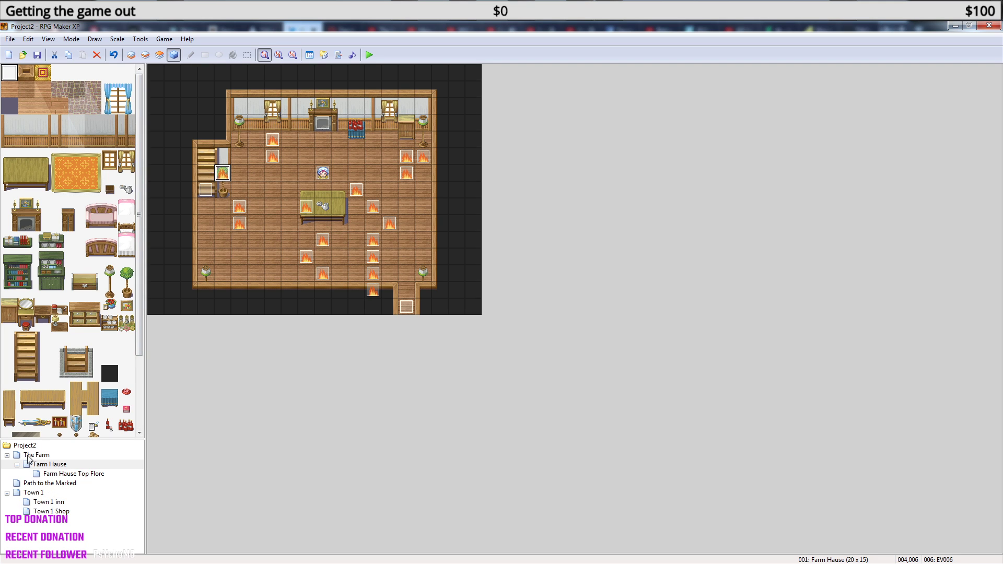
# Open event EV011 on The Farm map and review the text of its first Show Text command.
pyautogui.click(41, 457)
pyautogui.doubleClick(172, 72)
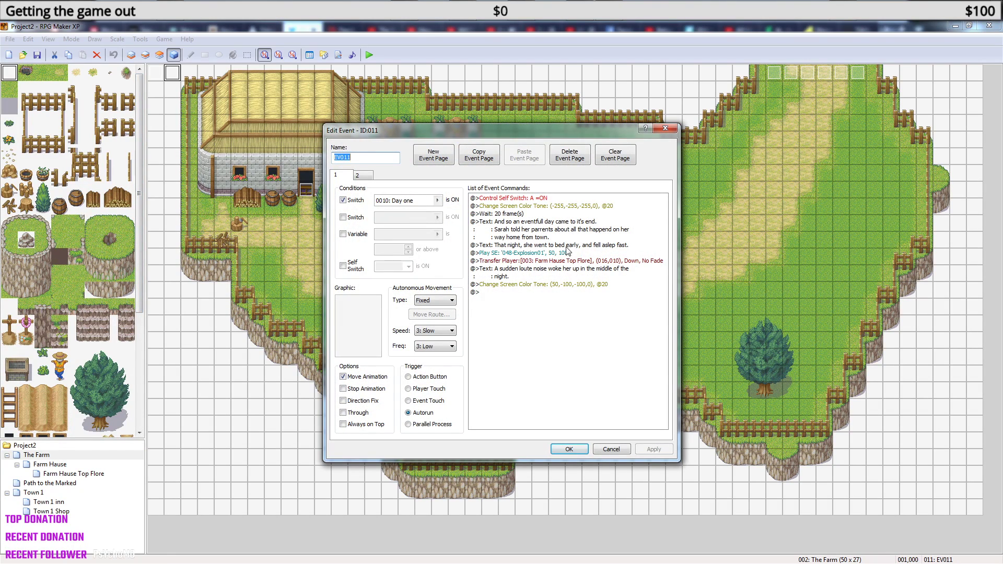
pyautogui.rightClick(540, 225)
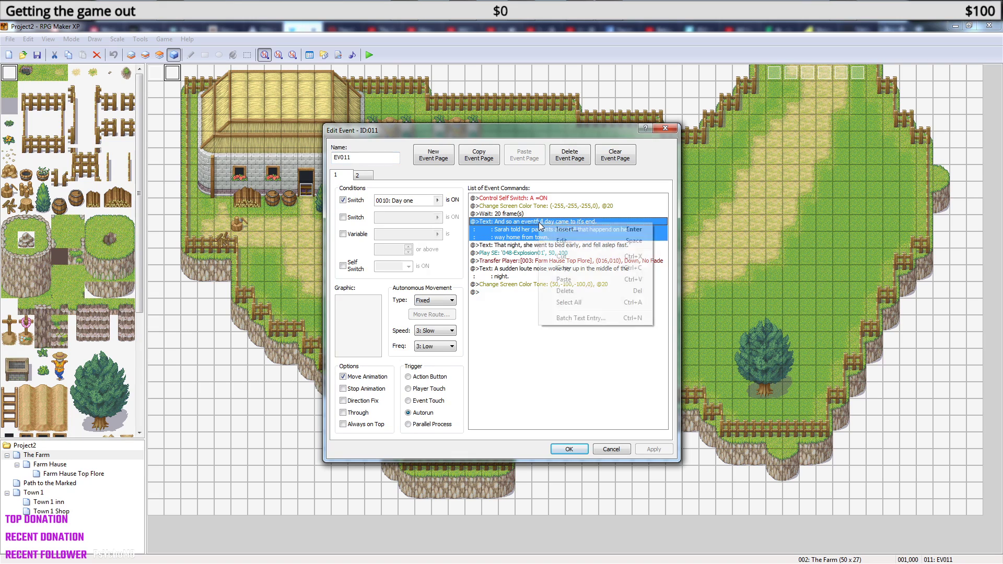
pyautogui.click(572, 243)
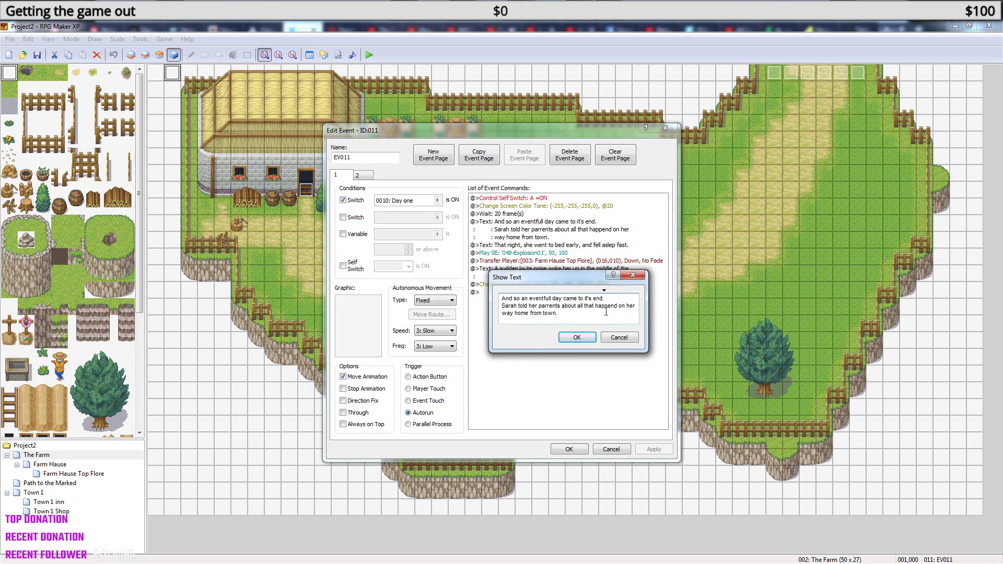
pyautogui.click(577, 338)
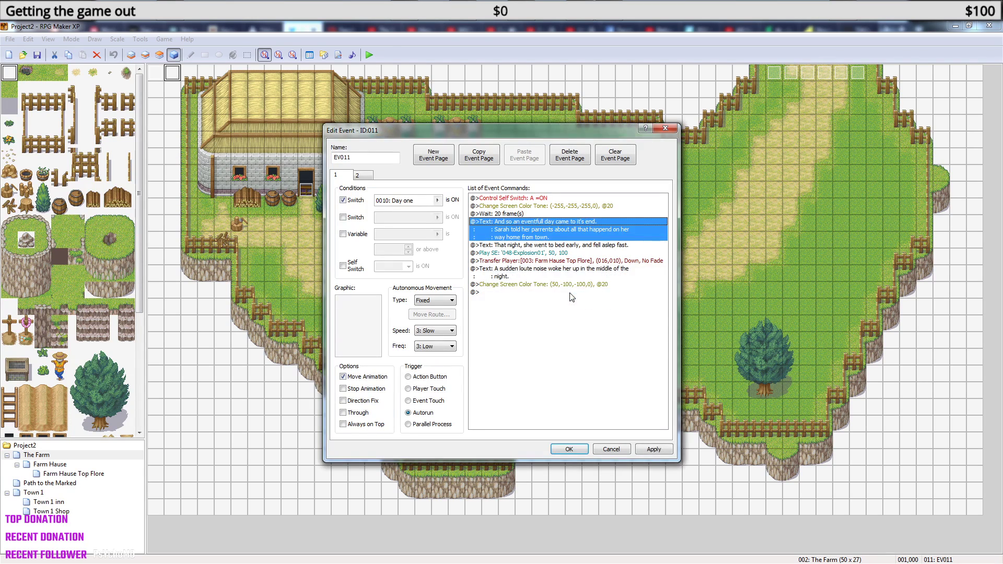
# Review the Show Text command about the night she went to bed early, and accept it as is.
pyautogui.click(562, 245)
pyautogui.rightClick(562, 246)
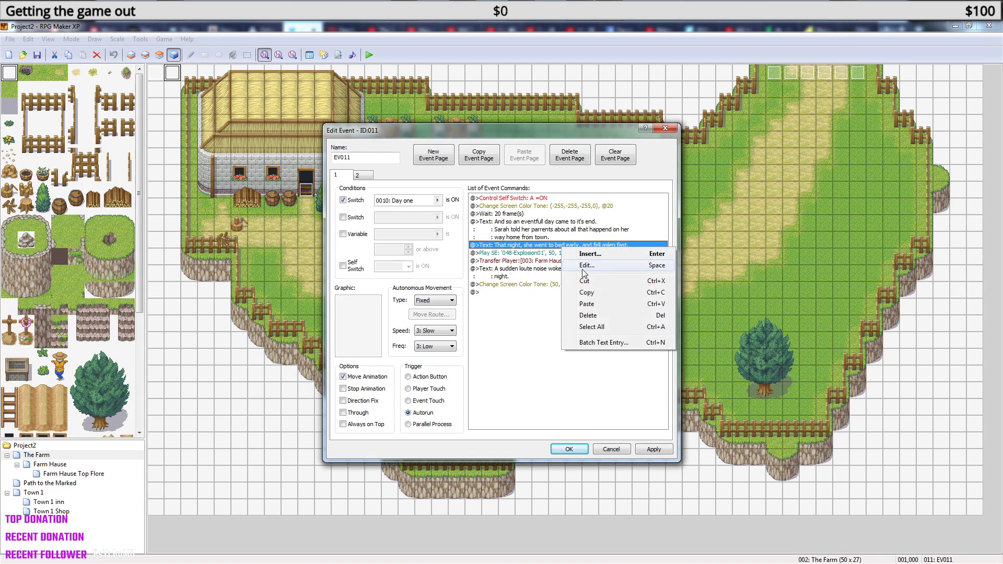
pyautogui.click(577, 265)
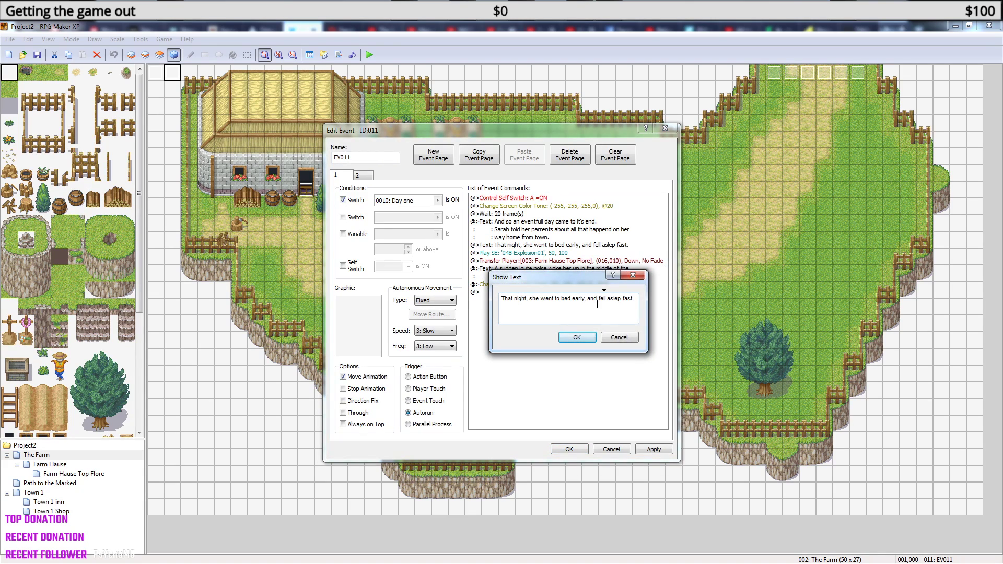
pyautogui.click(577, 338)
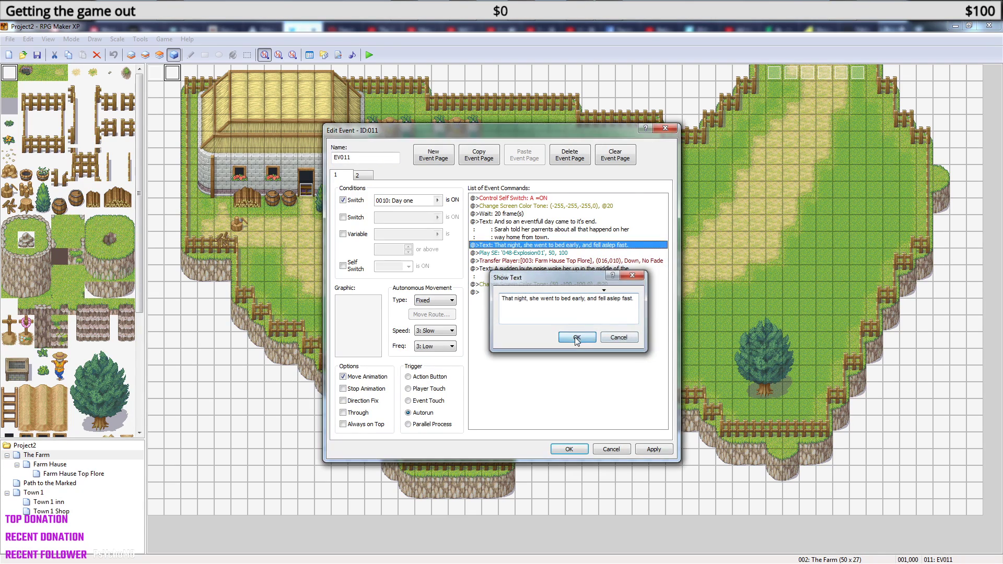
# Break the sudden-noise text so its second line reads "the middle of the night.", and accept event EV011.
pyautogui.click(571, 276)
pyautogui.rightClick(570, 276)
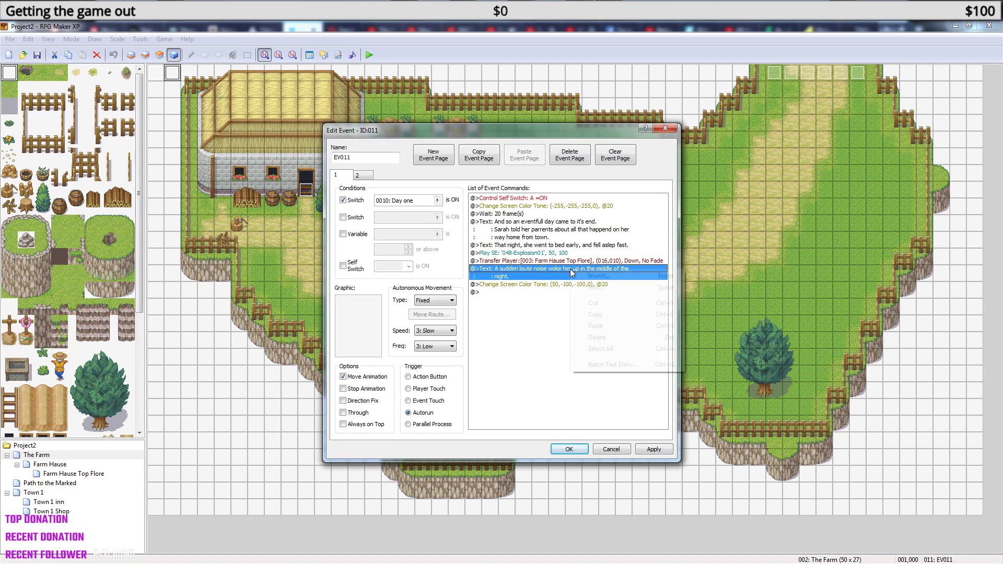
pyautogui.click(597, 295)
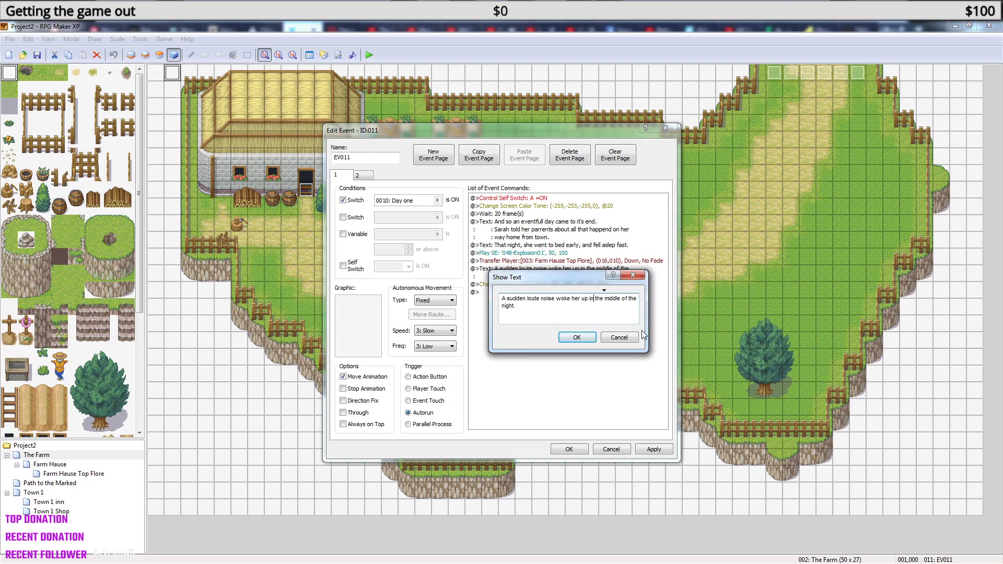
pyautogui.click(594, 298)
pyautogui.press('Return')
pyautogui.press('BackSpace')
pyautogui.click(577, 337)
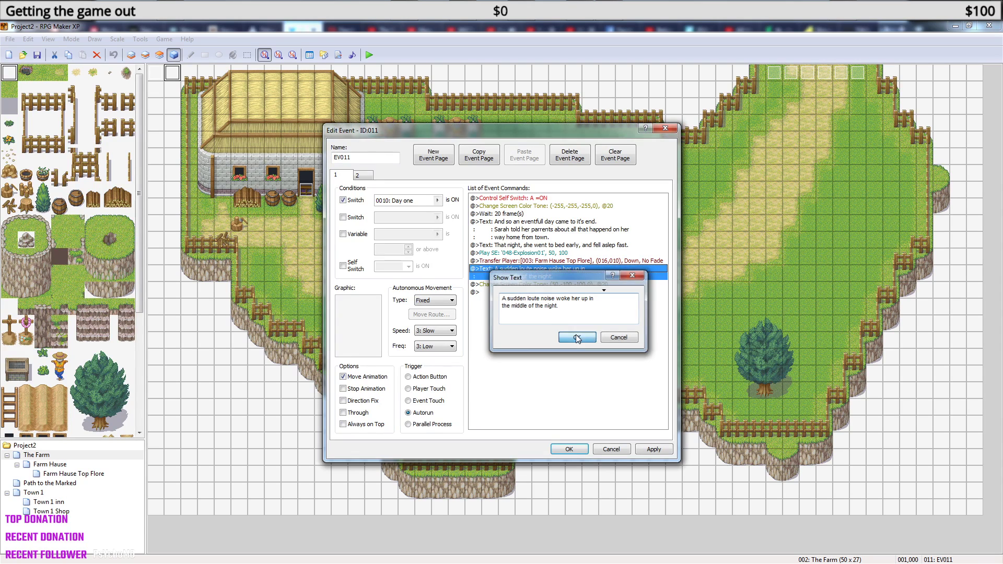
pyautogui.click(553, 348)
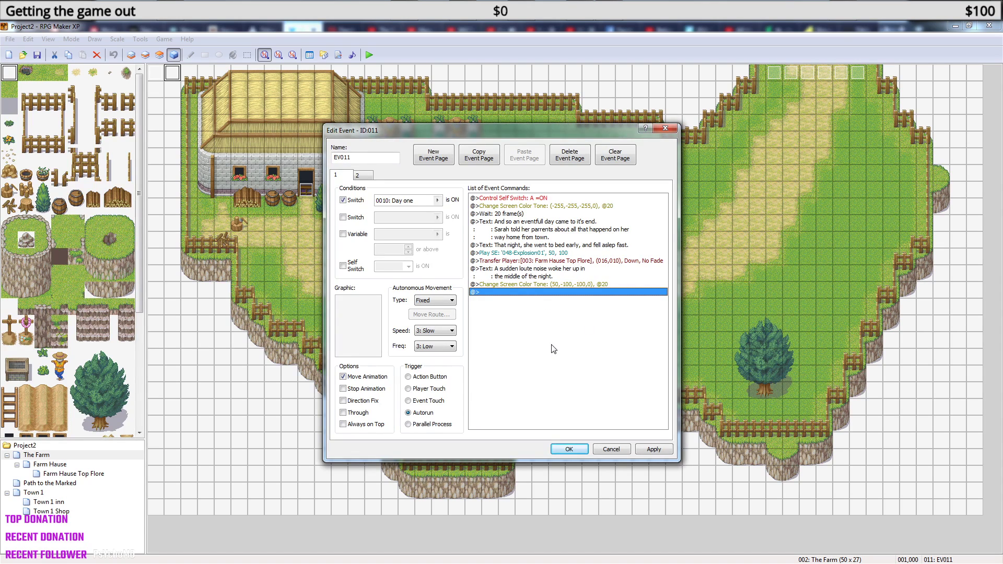
pyautogui.click(570, 449)
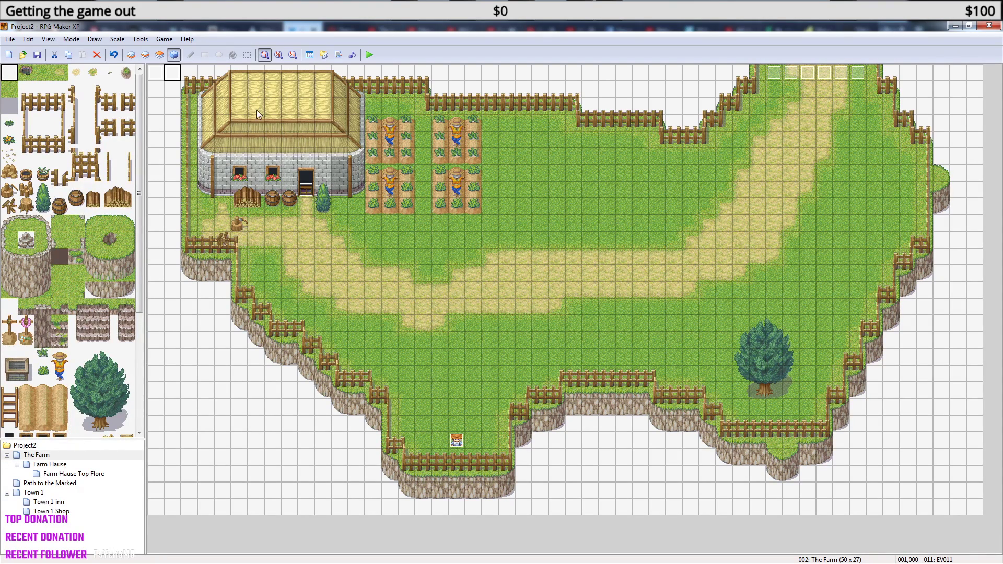
# Copy the fire event beside the stairs on the Farm Hause map.
pyautogui.click(54, 475)
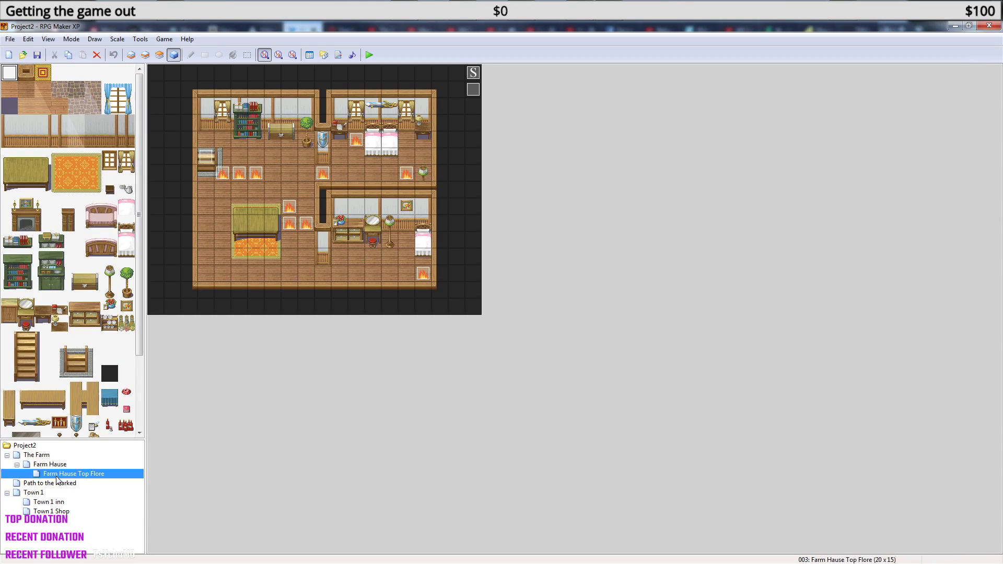
pyautogui.click(423, 274)
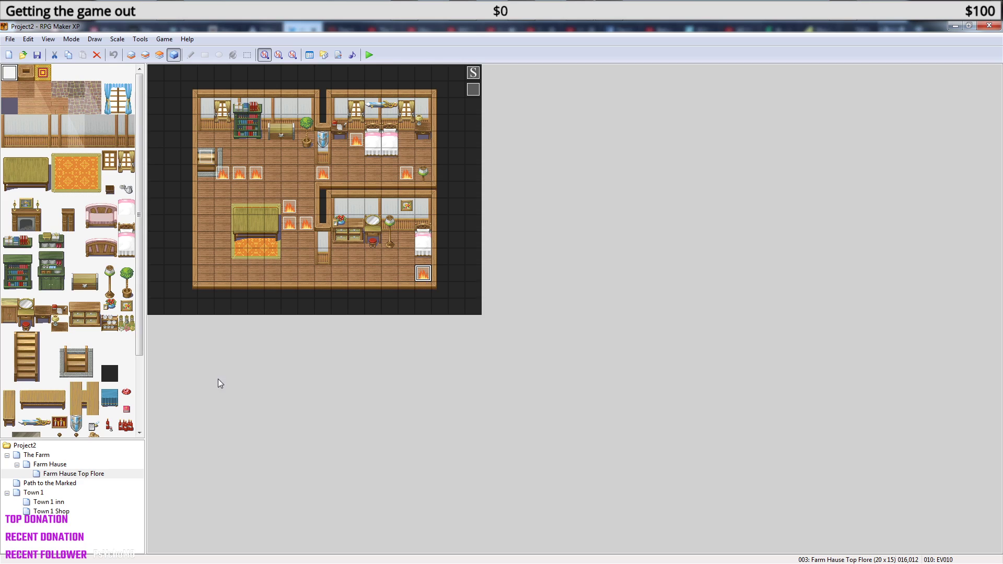
pyautogui.click(52, 464)
pyautogui.click(223, 175)
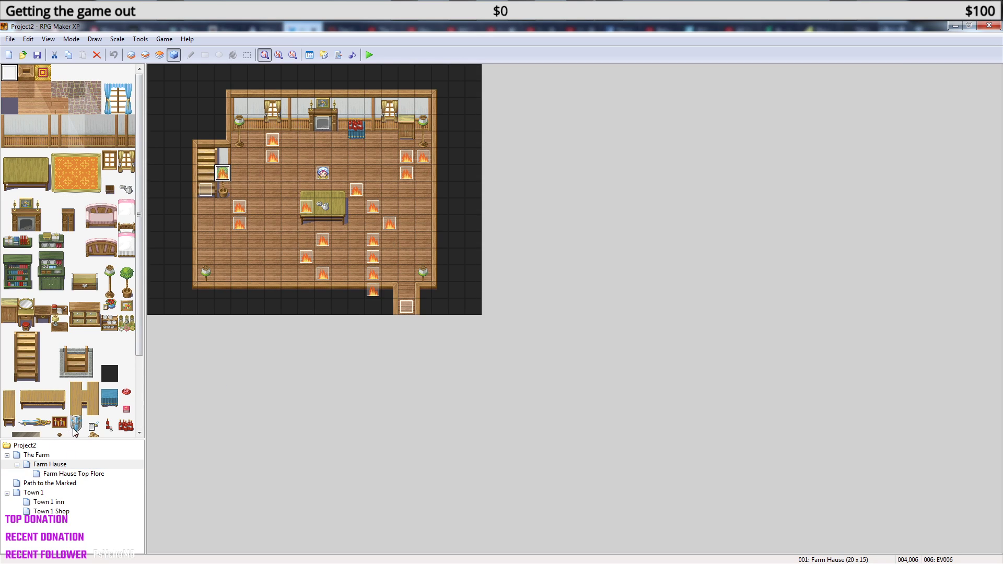
pyautogui.click(52, 473)
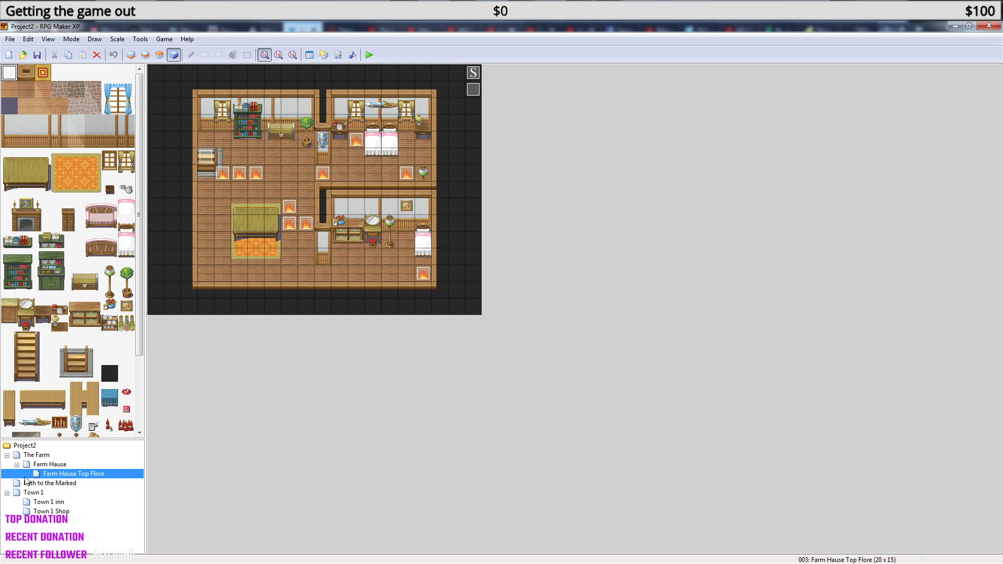
# Paste twelve copies of the fire event across the farmhouse's thatched roof on The Farm map.
pyautogui.click(36, 456)
pyautogui.click(240, 85)
pyautogui.hotkey('ctrl', 'v')
pyautogui.click(210, 135)
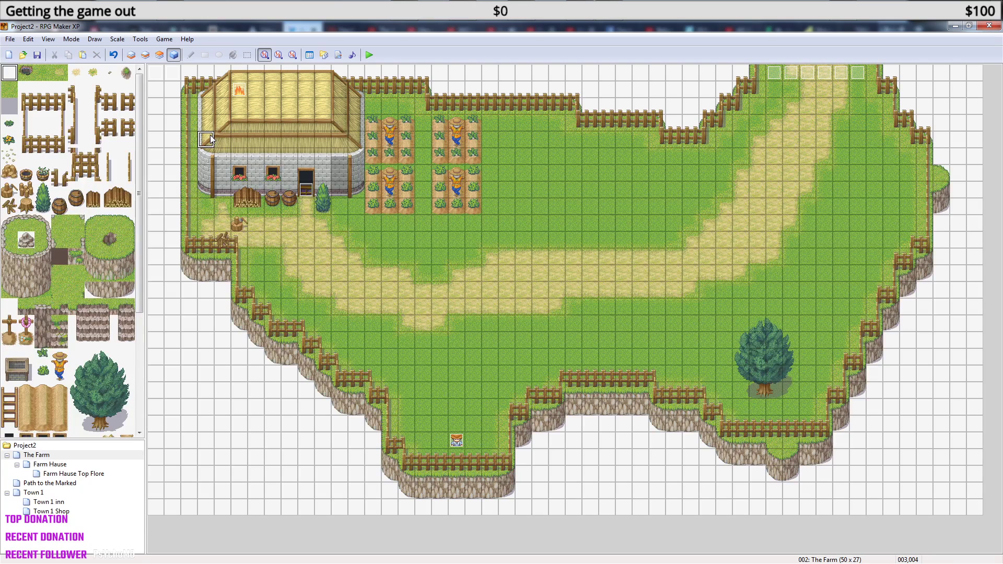
pyautogui.hotkey('ctrl', 'v')
pyautogui.hotkey('ctrl', 'v')
pyautogui.click(286, 109)
pyautogui.hotkey('ctrl', 'v')
pyautogui.click(310, 87)
pyautogui.hotkey('ctrl', 'v')
pyautogui.click(332, 117)
pyautogui.hotkey('ctrl', 'v')
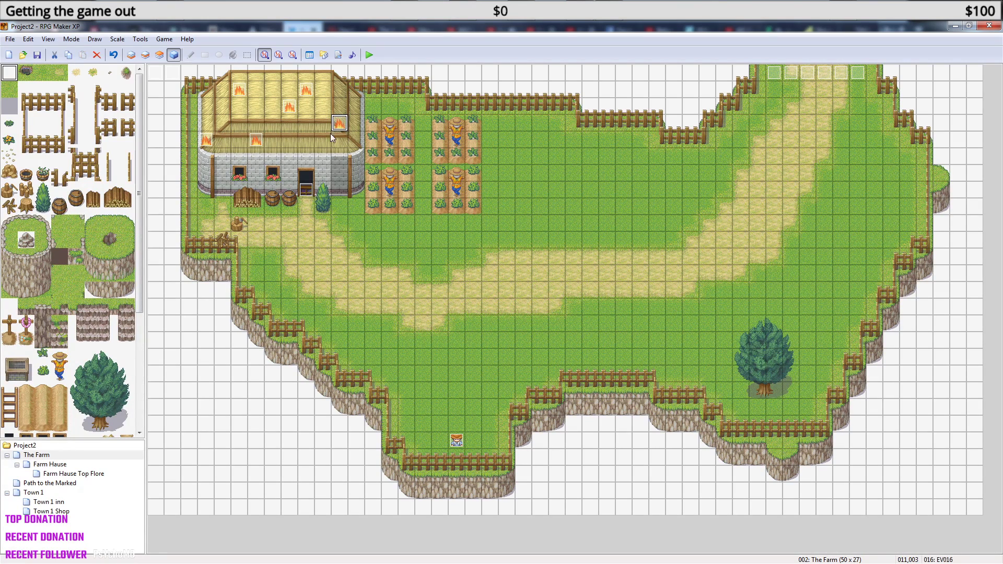
pyautogui.click(324, 140)
pyautogui.hotkey('ctrl', 'v')
pyautogui.click(323, 73)
pyautogui.hotkey('ctrl', 'v')
pyautogui.click(356, 141)
pyautogui.hotkey('ctrl', 'v')
pyautogui.click(290, 140)
pyautogui.hotkey('ctrl', 'v')
pyautogui.click(272, 90)
pyautogui.hotkey('ctrl', 'v')
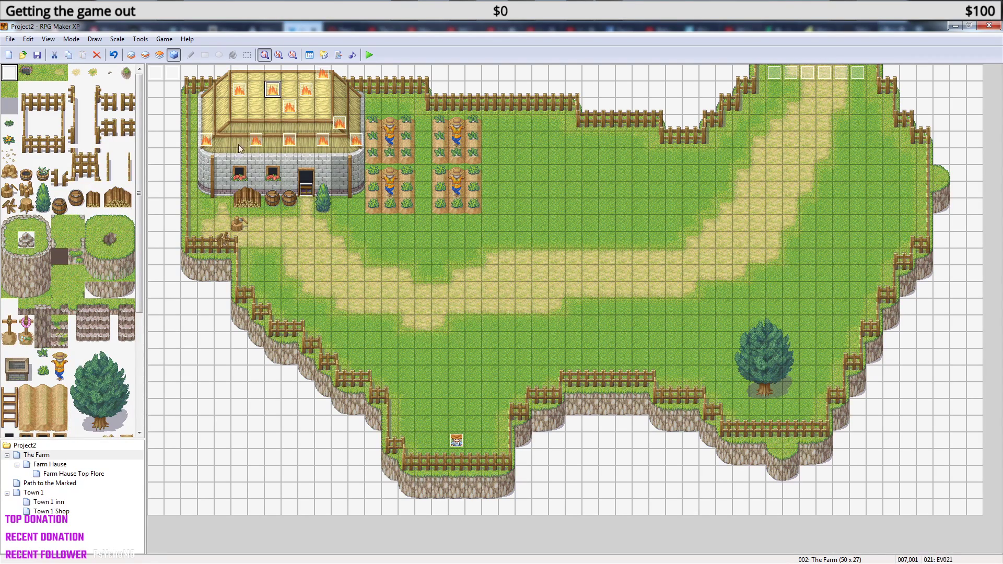
pyautogui.click(222, 107)
pyautogui.hotkey('ctrl', 'v')
# Paste a fire event onto each of the farmhouse's two front windows.
pyautogui.click(239, 172)
pyautogui.hotkey('ctrl', 'v')
pyautogui.click(274, 176)
pyautogui.hotkey('ctrl', 'v')
# Add a fourth page to the farmhouse's Next door event, conditioned on switch 0010: Day one.
pyautogui.click(306, 190)
pyautogui.click(308, 177)
pyautogui.click(309, 190)
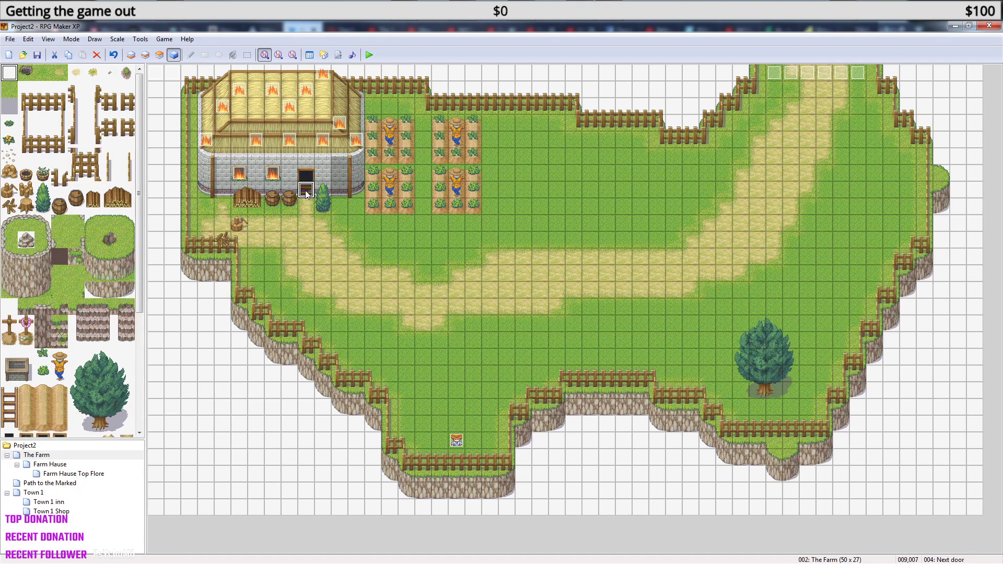
pyautogui.doubleClick(308, 191)
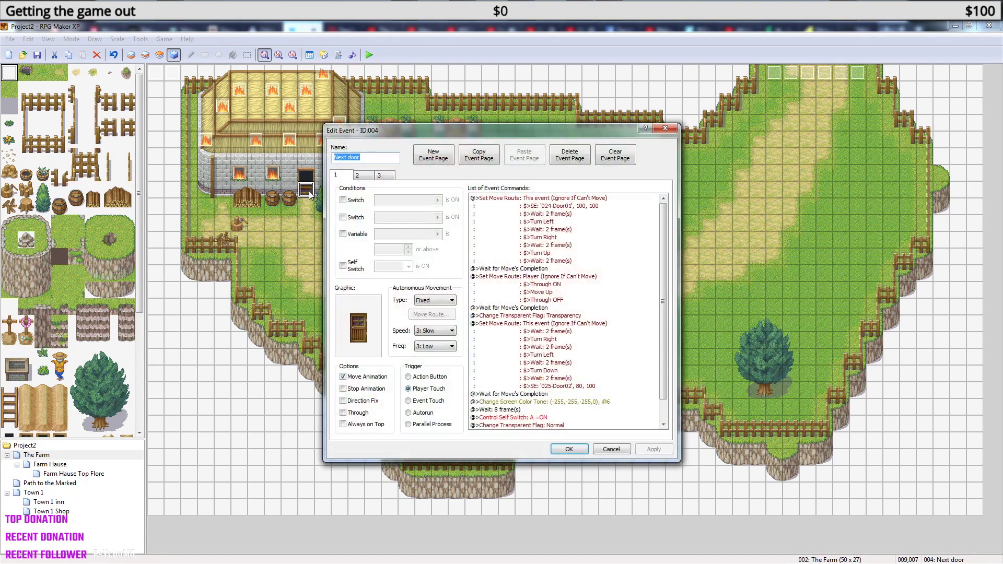
pyautogui.click(389, 176)
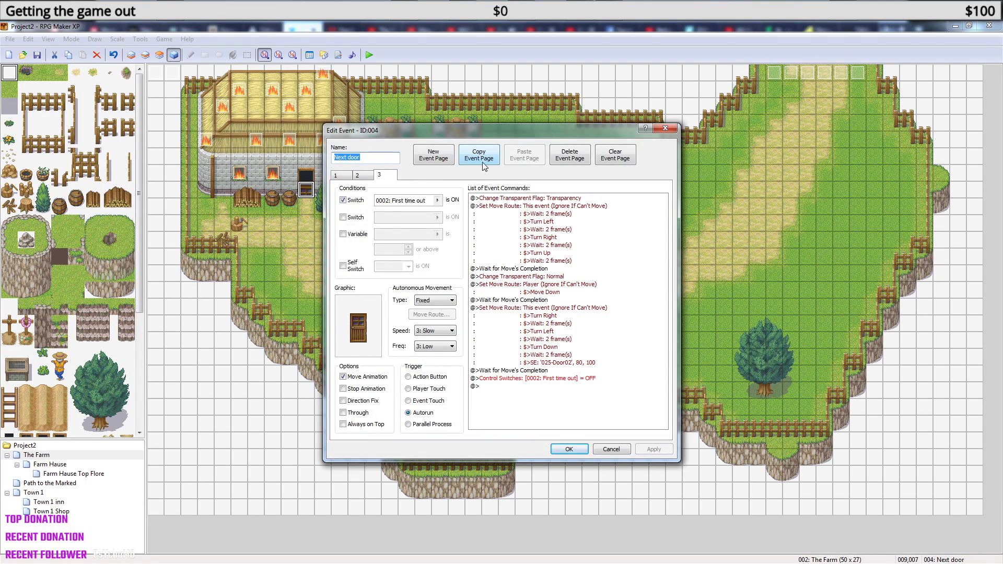
pyautogui.click(446, 161)
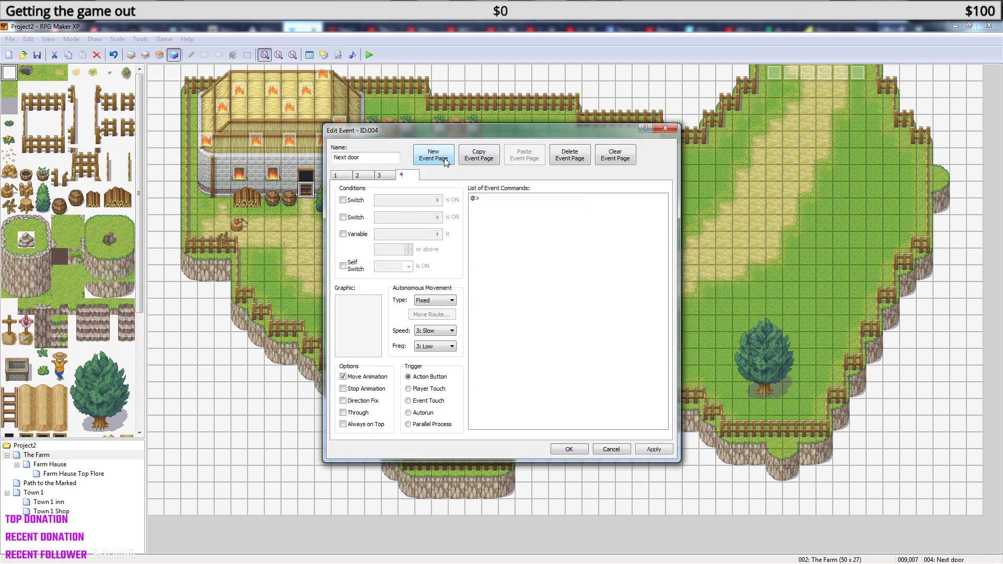
pyautogui.click(343, 201)
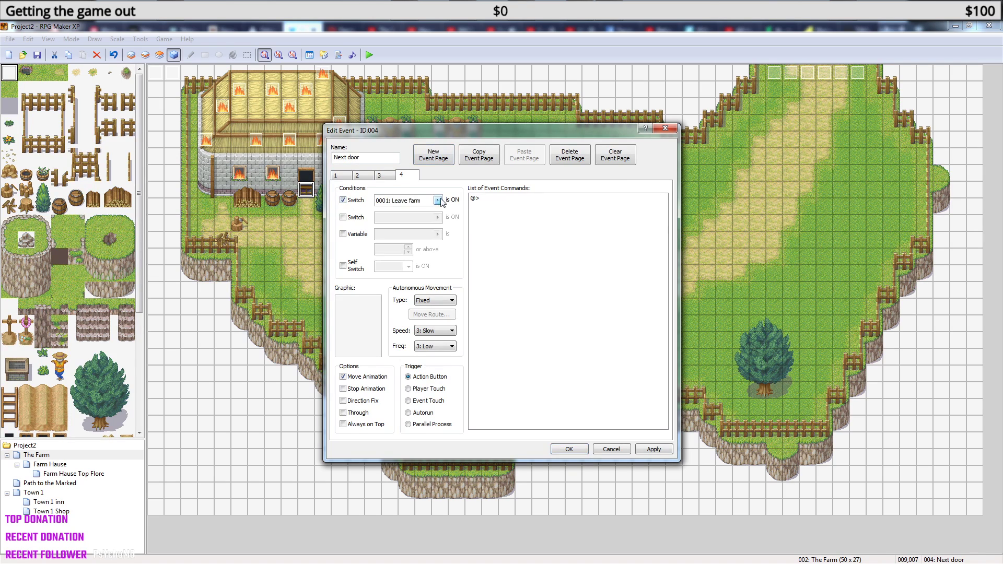
pyautogui.click(436, 201)
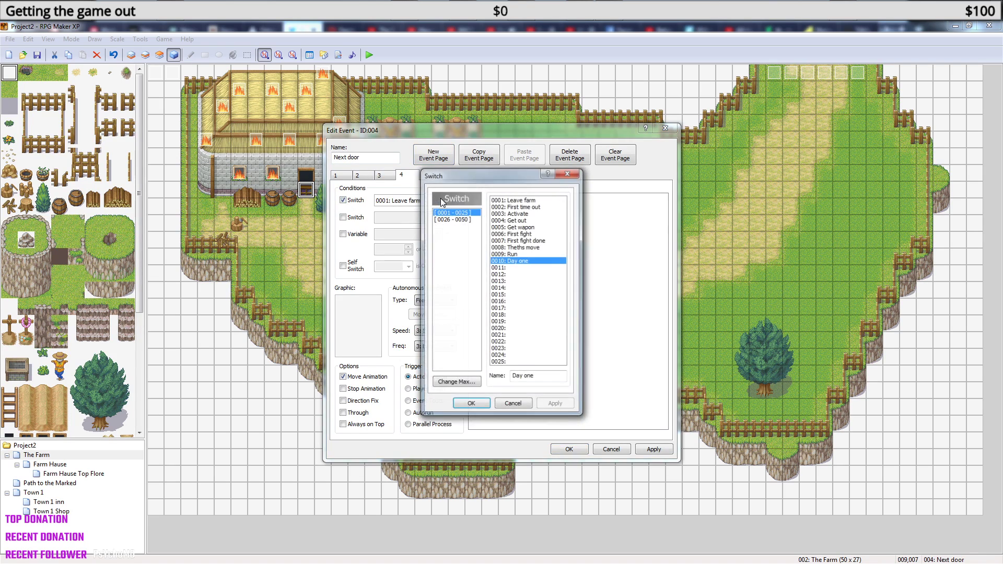
pyautogui.click(470, 404)
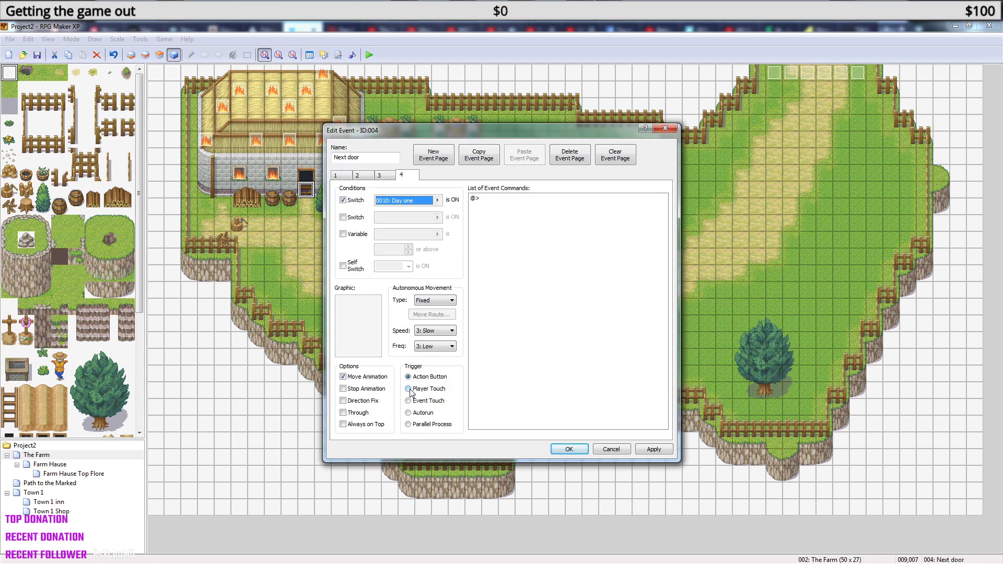
# Enable Stop Animation and Direction Fix on the door's fourth page, and set its graphic to the large flame from 184-Light01.
pyautogui.click(343, 389)
pyautogui.click(342, 401)
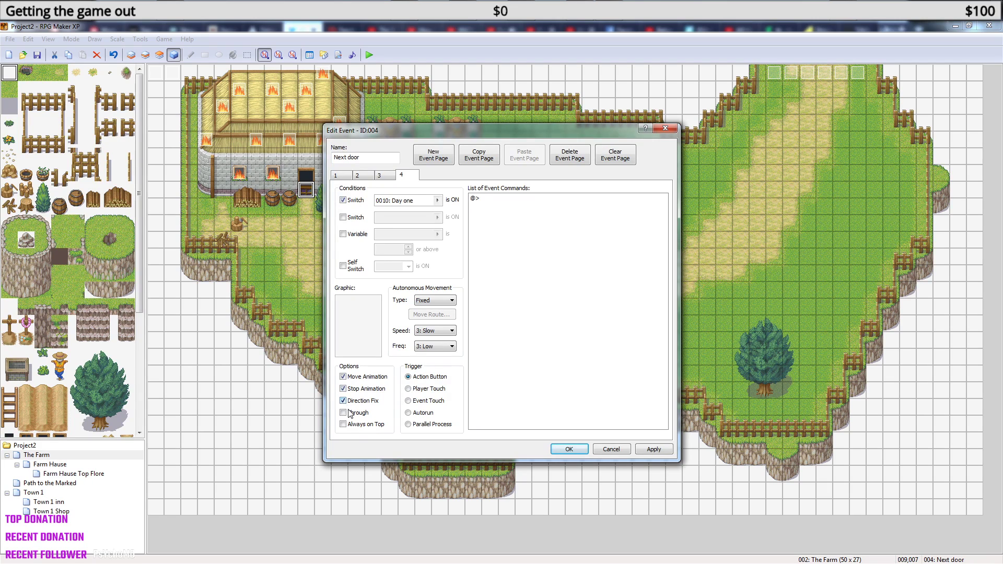
pyautogui.doubleClick(364, 333)
pyautogui.moveTo(430, 211); pyautogui.dragTo(430, 376)
pyautogui.click(395, 398)
pyautogui.press('Up')
pyautogui.press('Up')
pyautogui.press('Up')
pyautogui.press('Up')
pyautogui.press('Up')
pyautogui.press('Up')
pyautogui.press('Up')
pyautogui.press('Up')
pyautogui.press('Up')
pyautogui.press('Up')
pyautogui.press('Up')
pyautogui.press('Up')
pyautogui.press('Up')
pyautogui.press('Up')
pyautogui.press('Up')
pyautogui.press('Up')
pyautogui.press('Up')
pyautogui.press('Up')
pyautogui.press('Down')
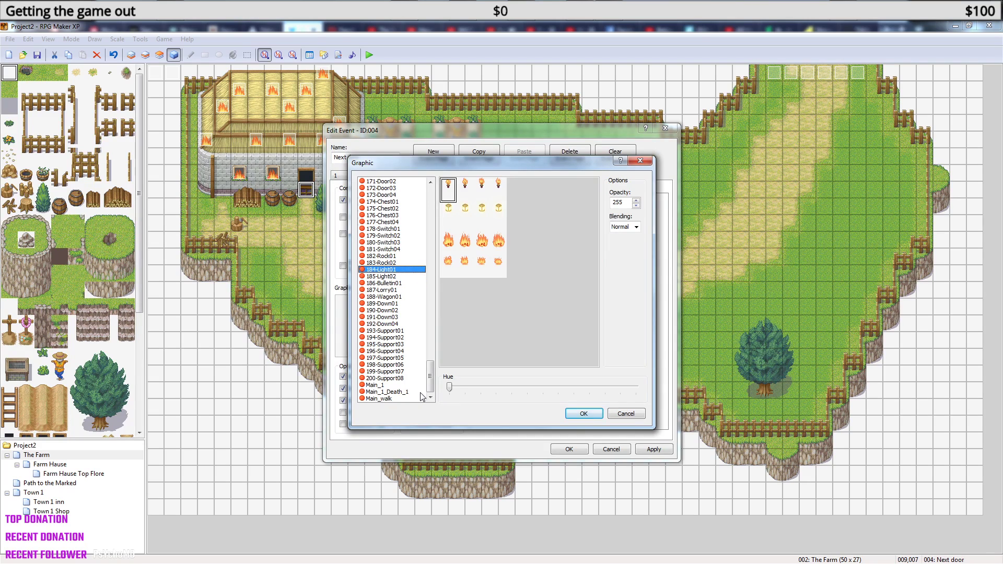
pyautogui.click(449, 246)
pyautogui.click(582, 414)
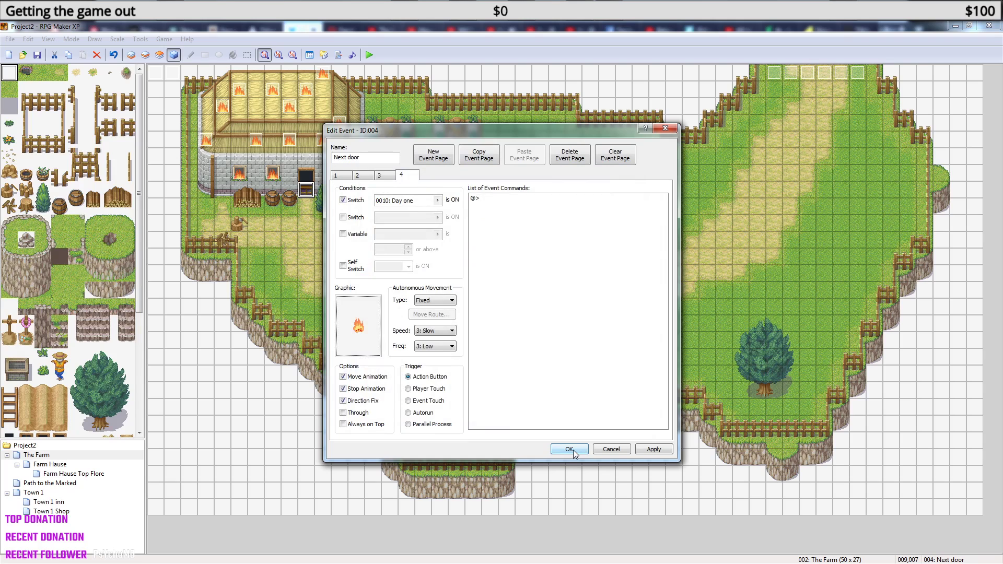
pyautogui.click(569, 449)
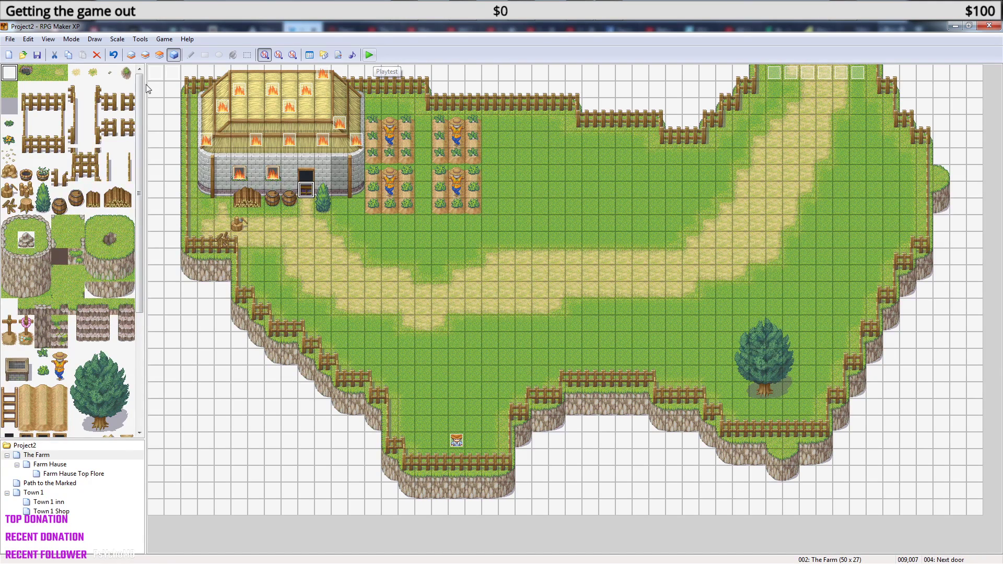
# Add a Change Screen Color Tone command of (-170,-170,0,0) over 20 frames to page 2 of event EV011.
pyautogui.doubleClick(172, 73)
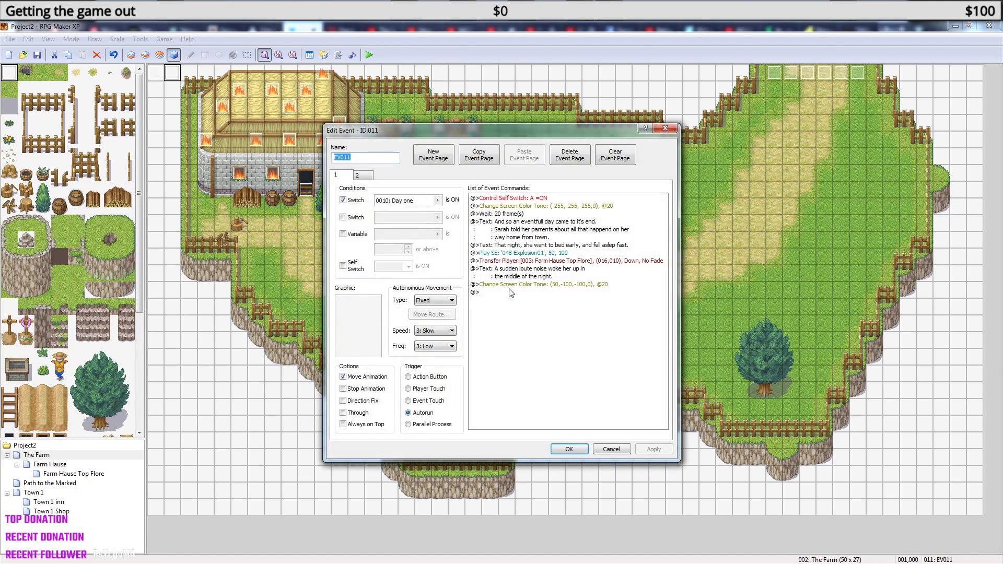
pyautogui.click(363, 175)
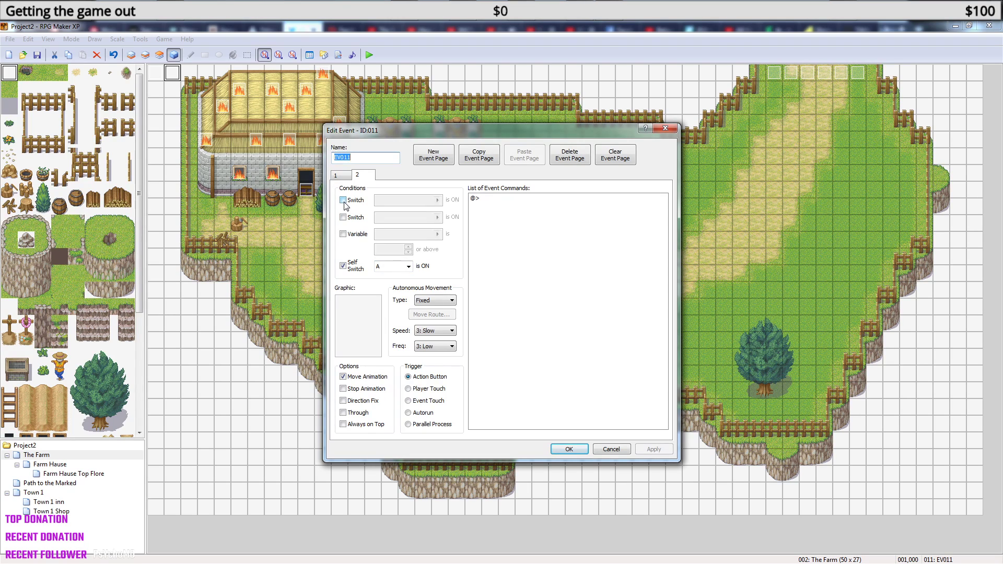
pyautogui.click(344, 176)
pyautogui.click(361, 177)
pyautogui.click(528, 205)
pyautogui.rightClick(528, 206)
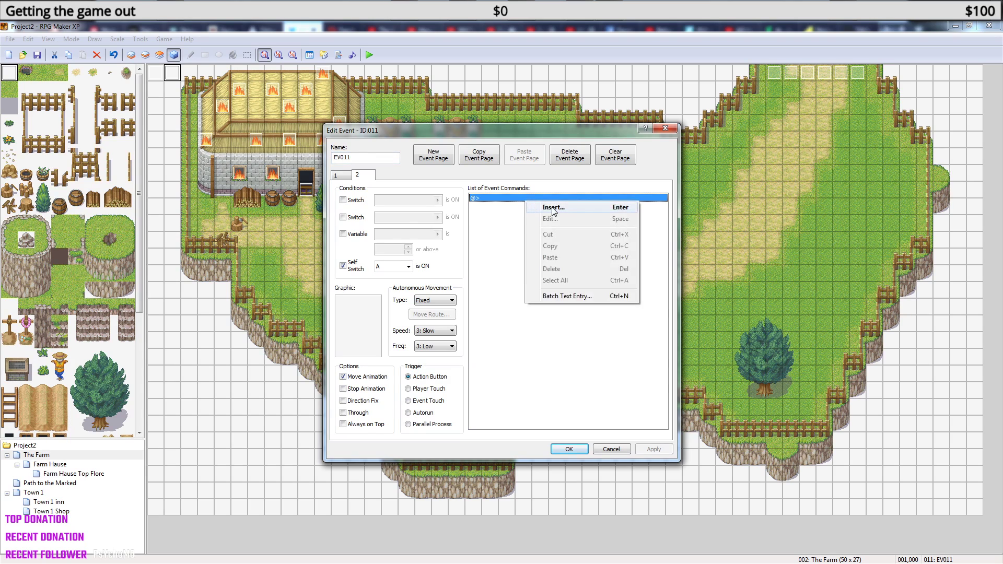
pyautogui.click(552, 207)
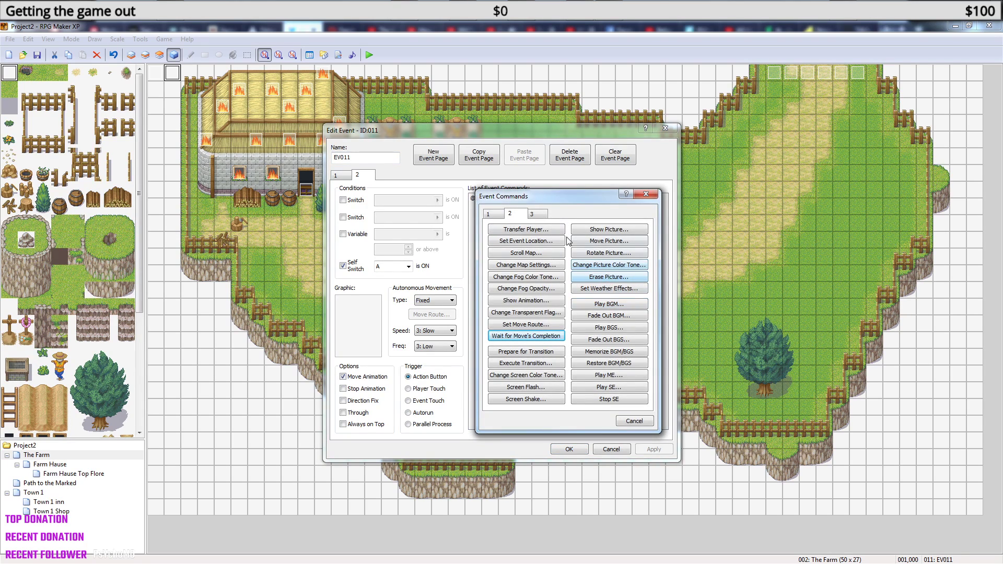
pyautogui.click(542, 376)
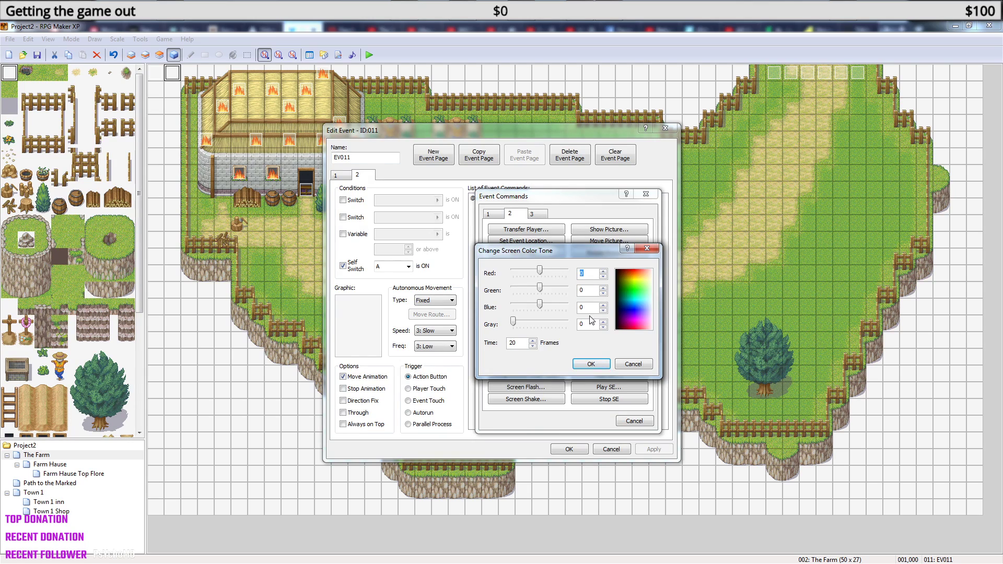
pyautogui.write('-1700')
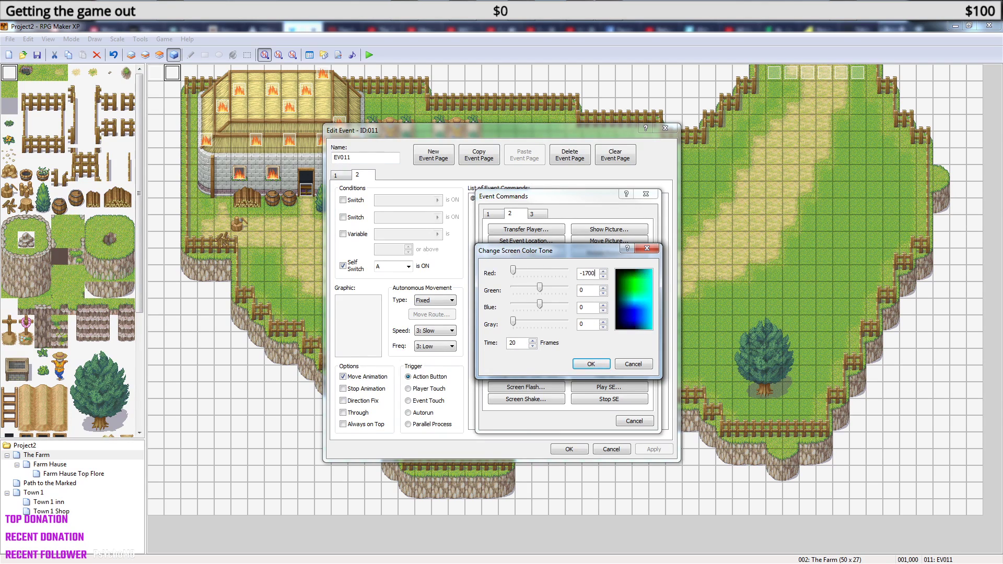
pyautogui.press('BackSpace')
pyautogui.press('Tab')
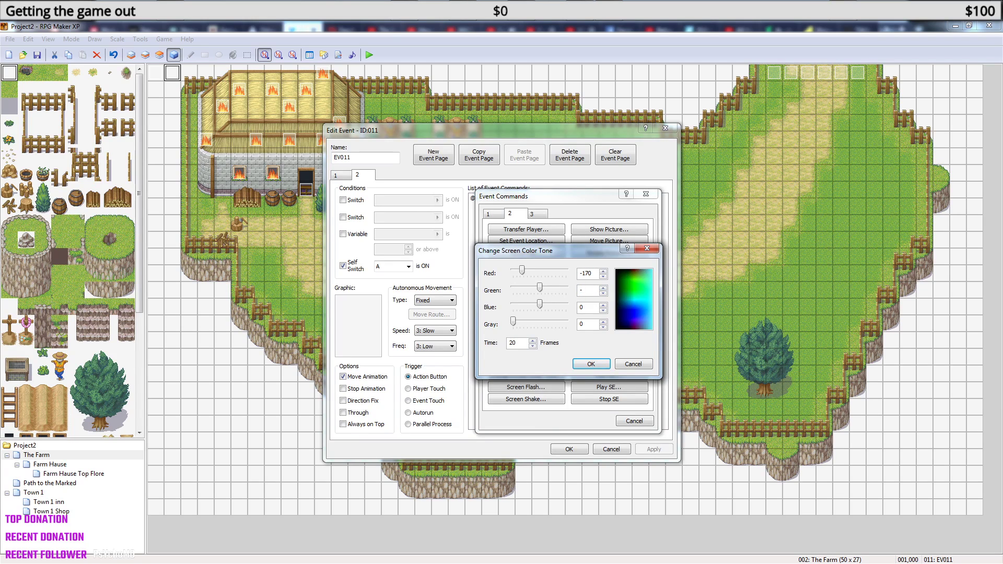
pyautogui.write('-170')
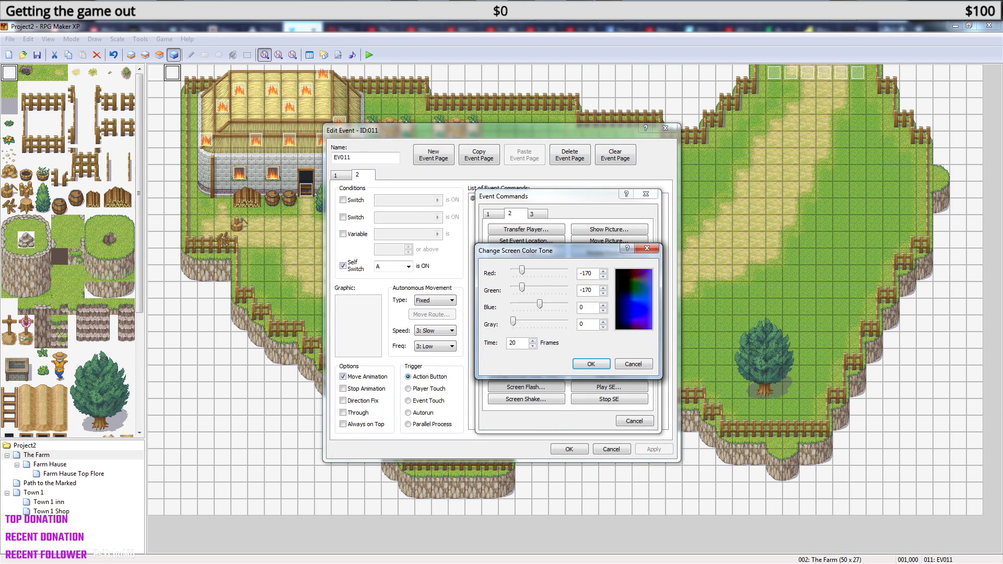
pyautogui.click(593, 365)
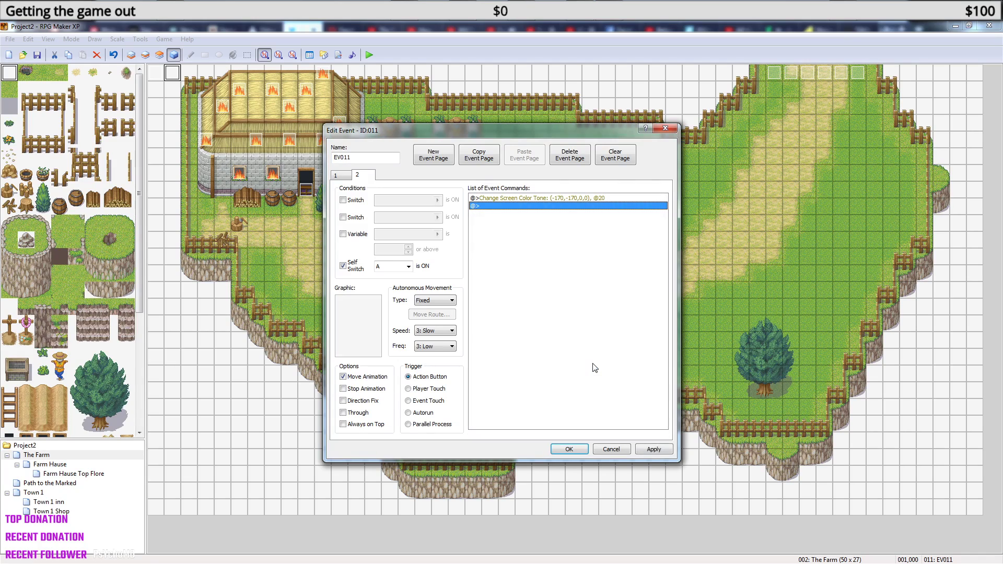
# Shorten the Change Screen Color Tone on page 2 of EV011 to 1 frame and set the page's trigger to Parallel Process.
pyautogui.rightClick(571, 201)
pyautogui.click(596, 216)
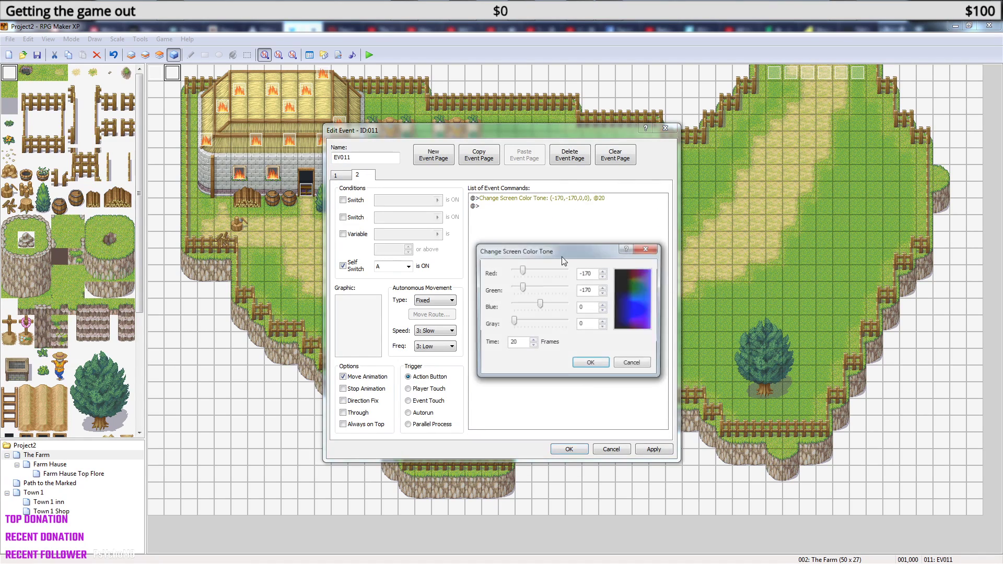
pyautogui.write('1')
pyautogui.click(588, 363)
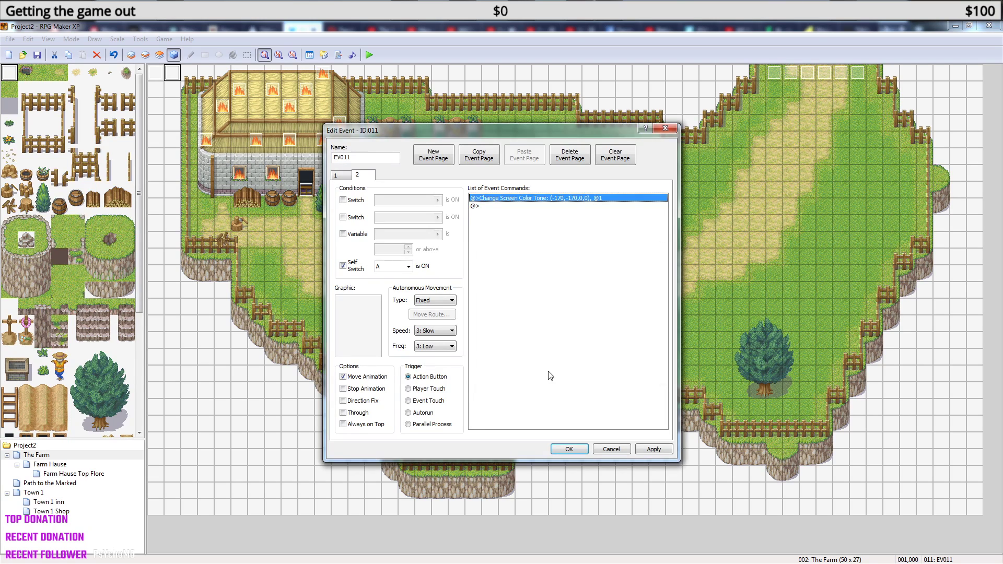
pyautogui.click(409, 425)
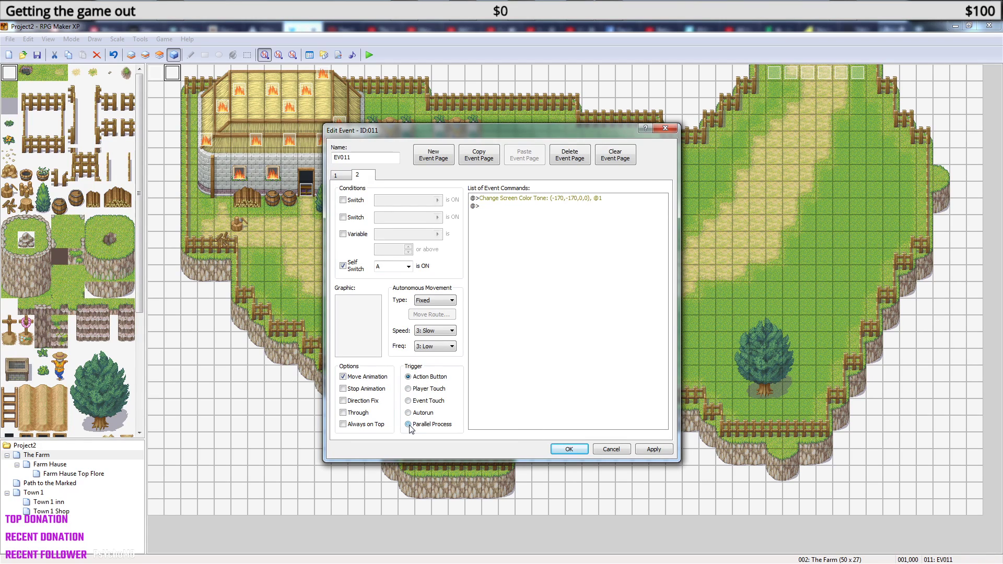
pyautogui.click(568, 449)
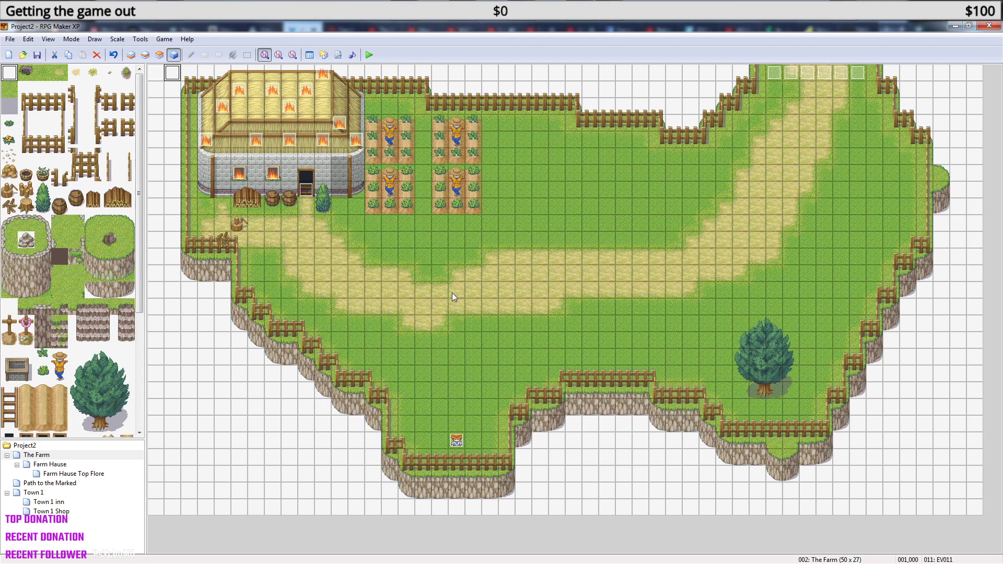
# Save the project and playtest the night cutscene by continuing the saved game and talking to the farmer at the map's lower fence.
pyautogui.click(369, 55)
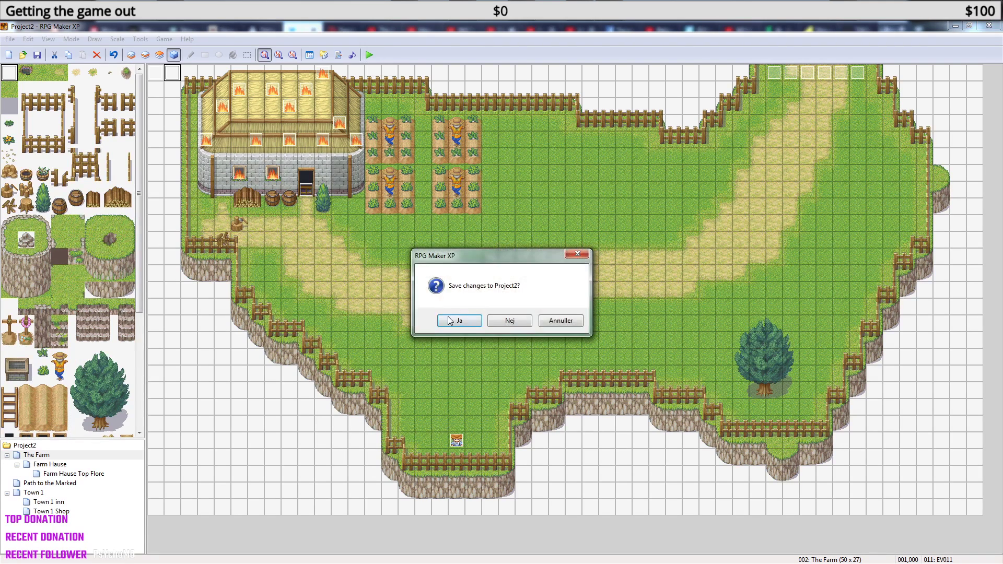
pyautogui.click(460, 320)
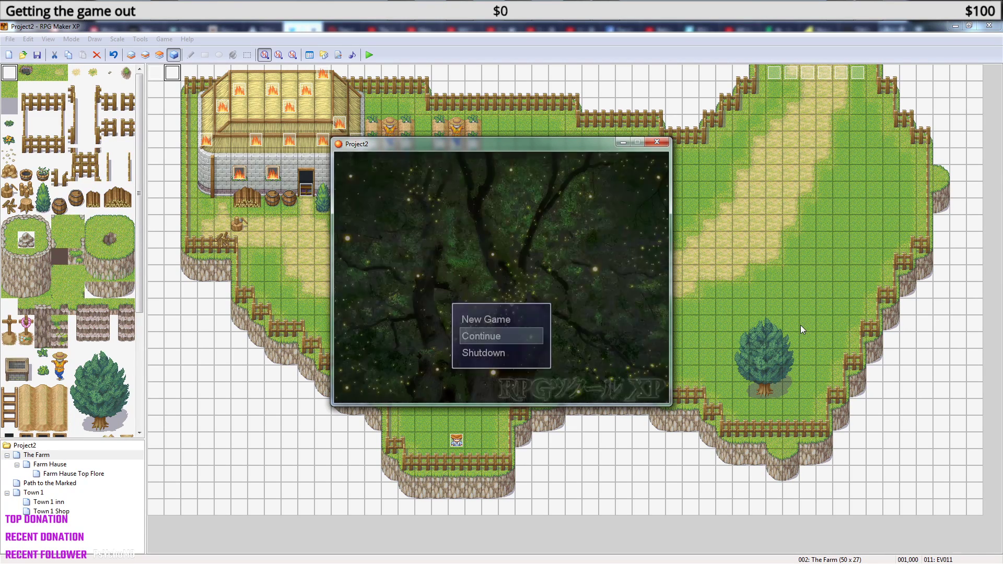
pyautogui.press('Return')
pyautogui.press('Return')
pyautogui.press('Up')
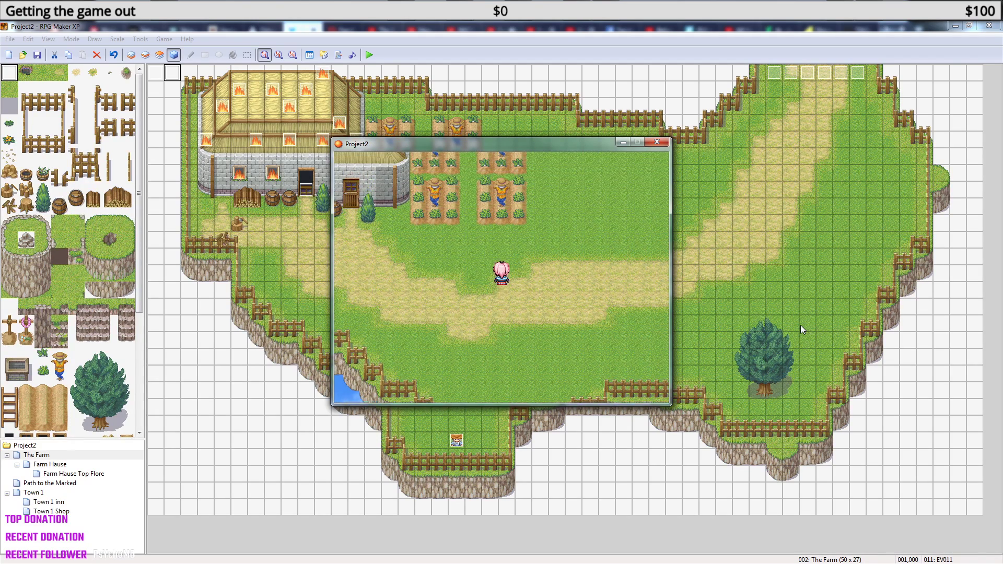
pyautogui.press('Down')
pyautogui.press('Down')
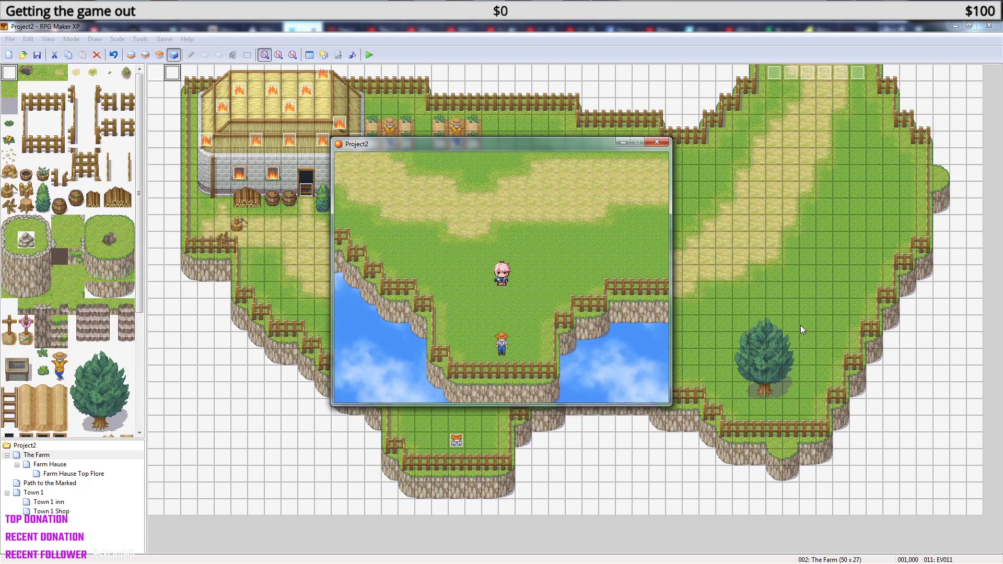
pyautogui.press('Return')
pyautogui.press('Return')
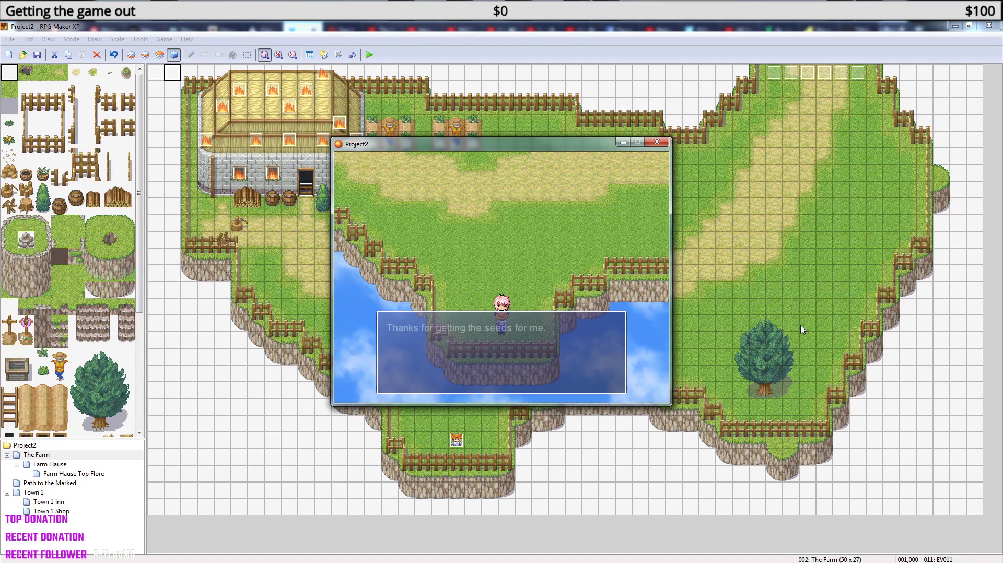
pyautogui.press('Return')
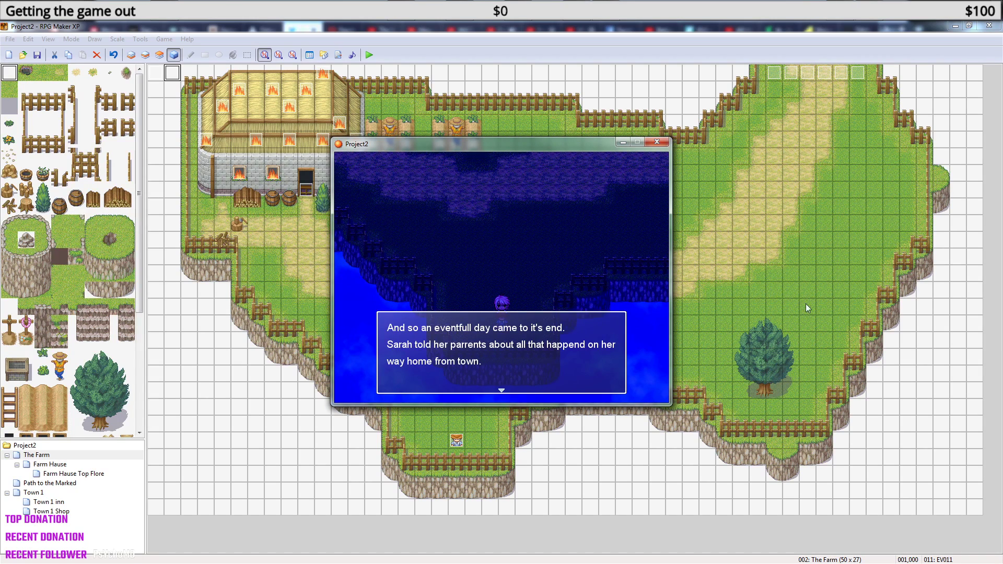
pyautogui.click(657, 142)
# Reopen event EV011 and try removing the Control Self Switch command from page 1, restoring it and reviewing both pages.
pyautogui.doubleClick(174, 74)
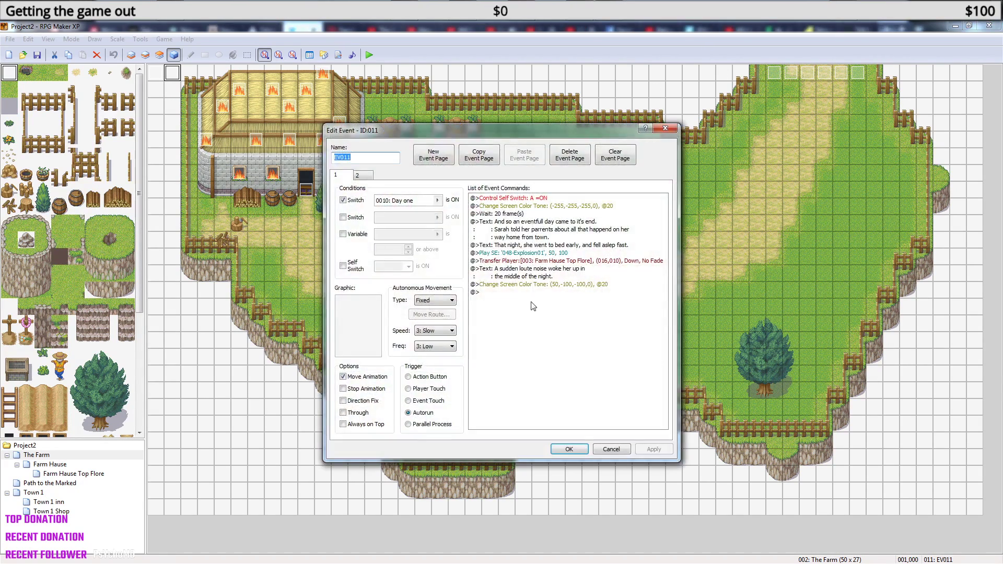
pyautogui.click(522, 199)
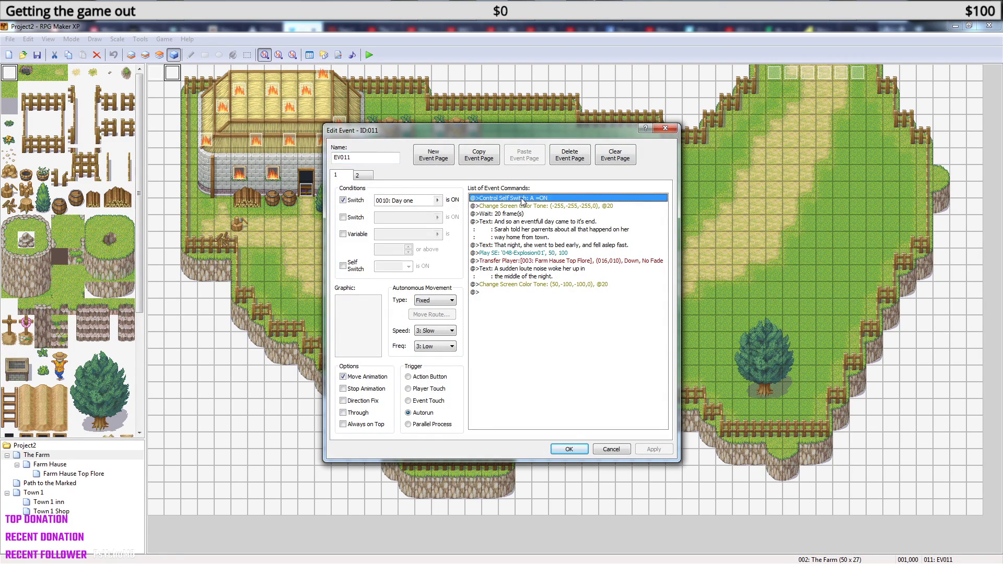
pyautogui.press('Delete')
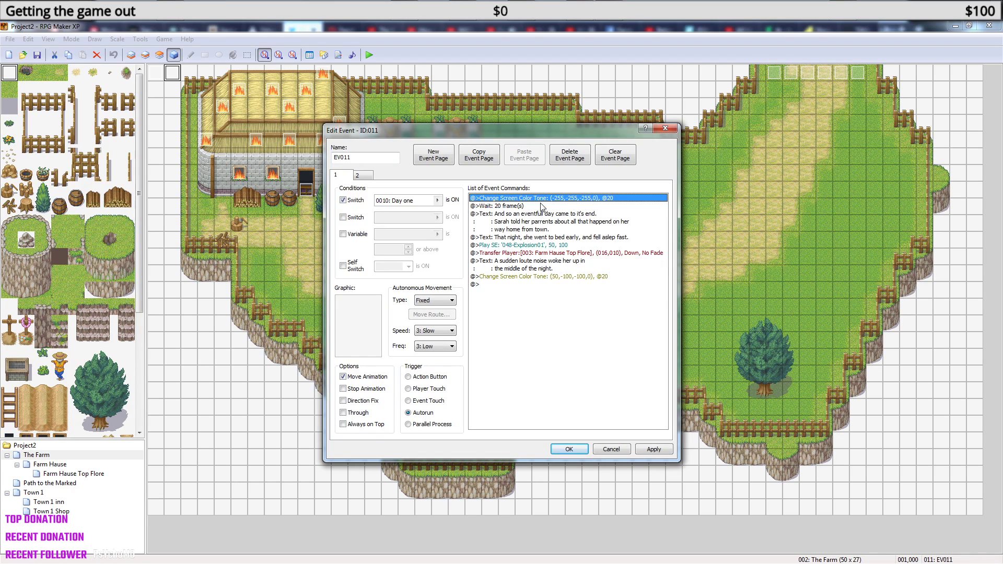
pyautogui.hotkey('ctrl', 'v')
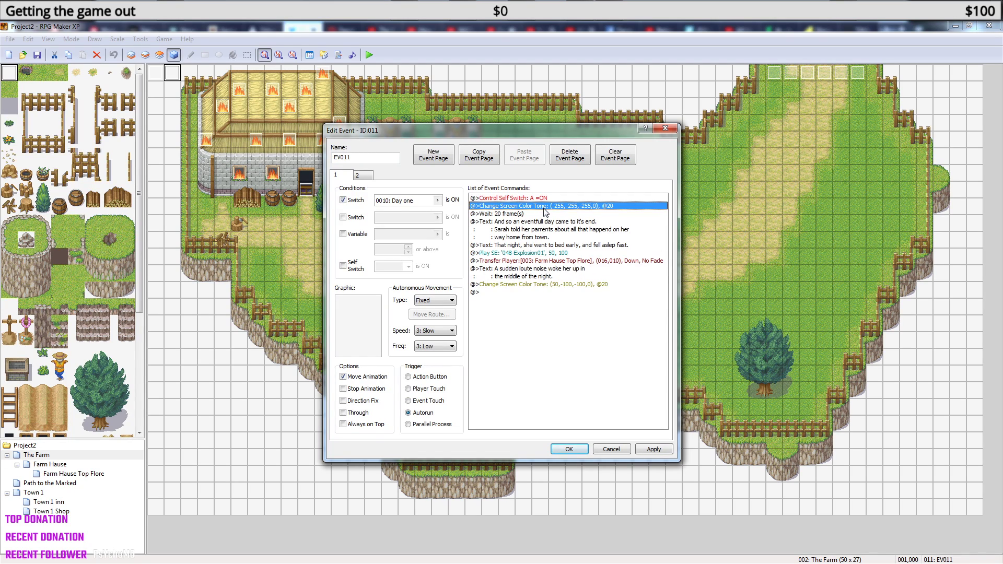
pyautogui.click(364, 176)
pyautogui.click(341, 176)
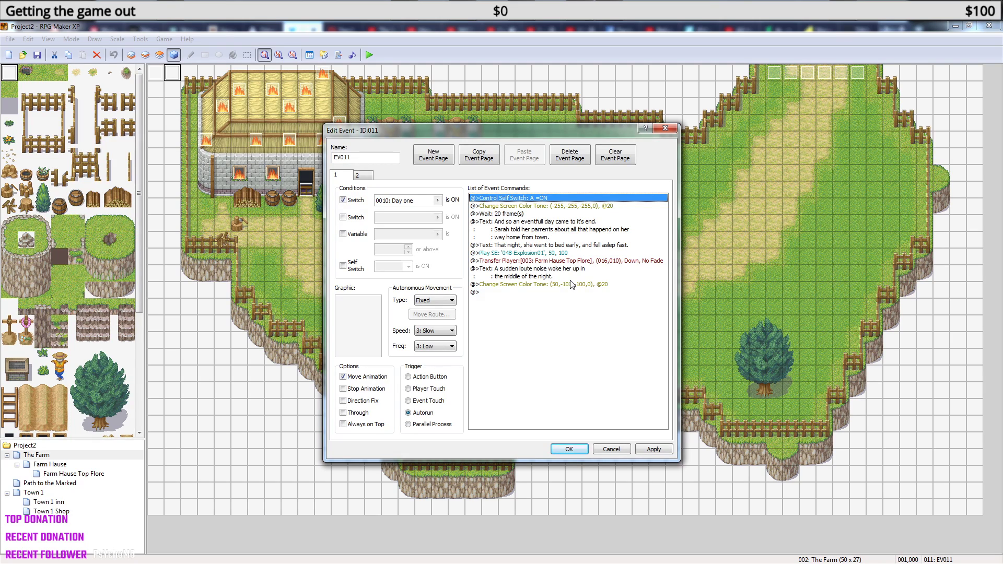
# Duplicate page 2 of EV011 as page 3 and delete the Change Screen Color Tone command from page 2.
pyautogui.click(365, 178)
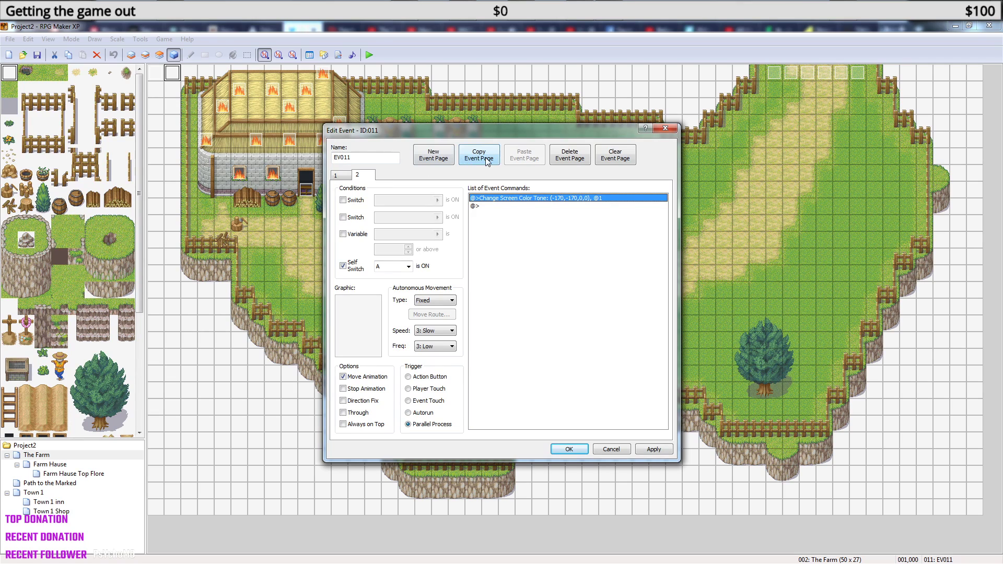
pyautogui.click(486, 160)
pyautogui.click(523, 155)
pyautogui.click(359, 175)
pyautogui.click(546, 199)
pyautogui.press('Delete')
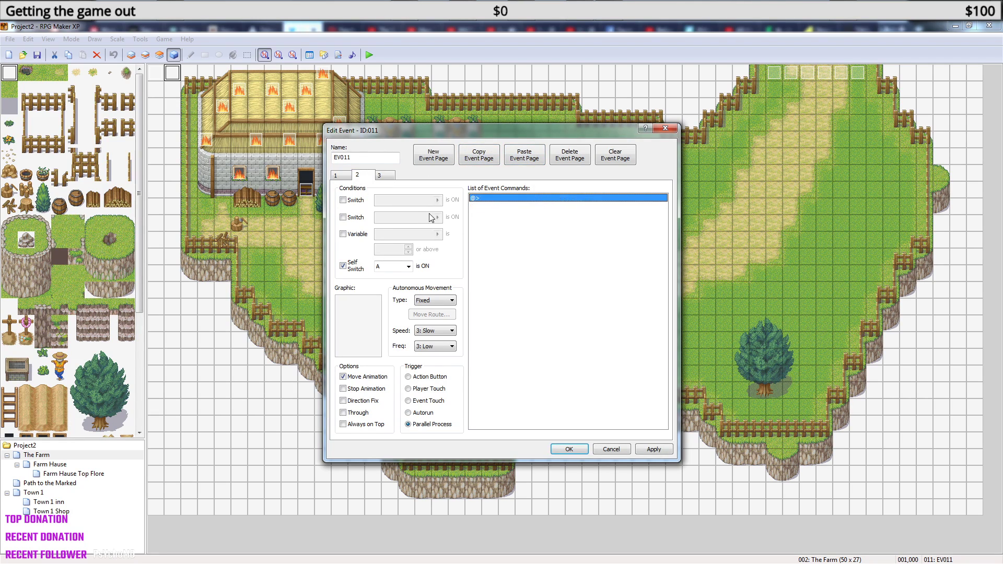
# Replace the Self Switch A condition on EV011's page 3 with switch 0011, naming that switch Out.
pyautogui.click(386, 178)
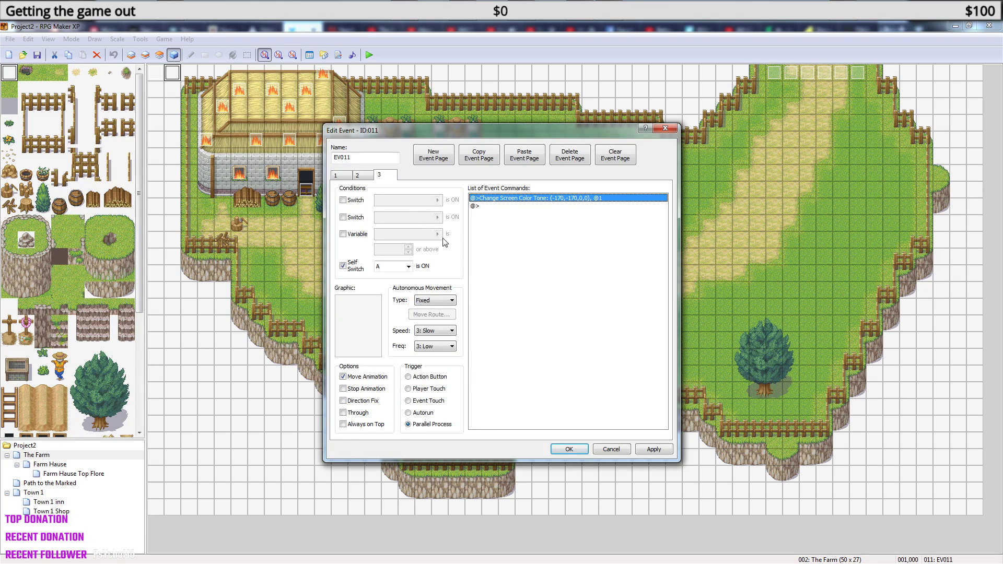
pyautogui.click(343, 267)
pyautogui.click(343, 200)
pyautogui.click(343, 200)
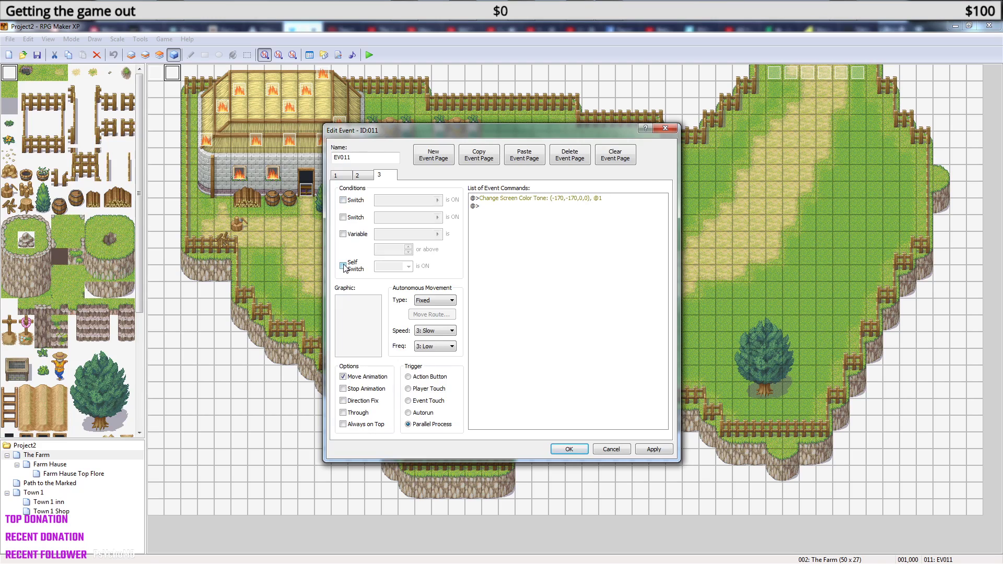
pyautogui.click(343, 200)
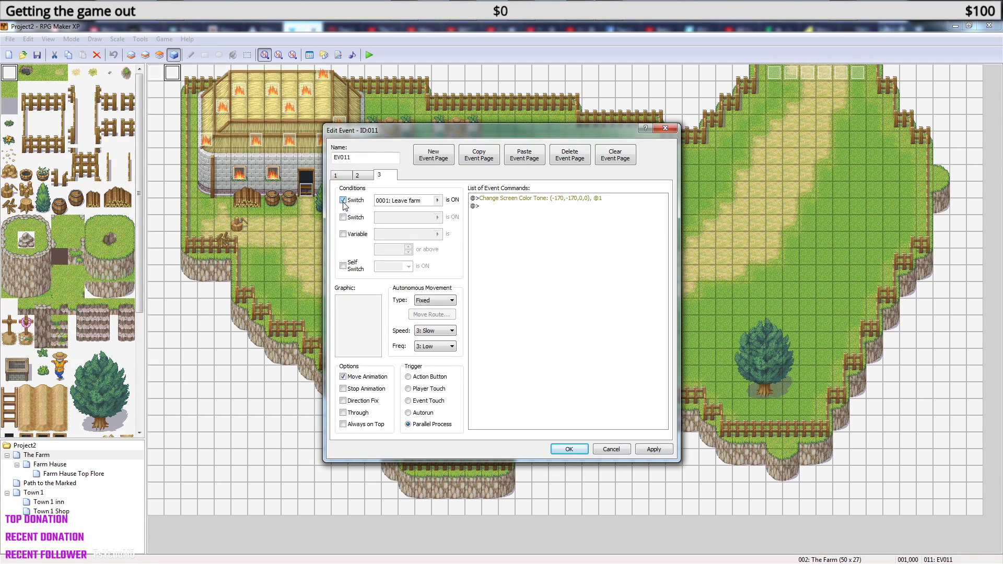
pyautogui.click(437, 201)
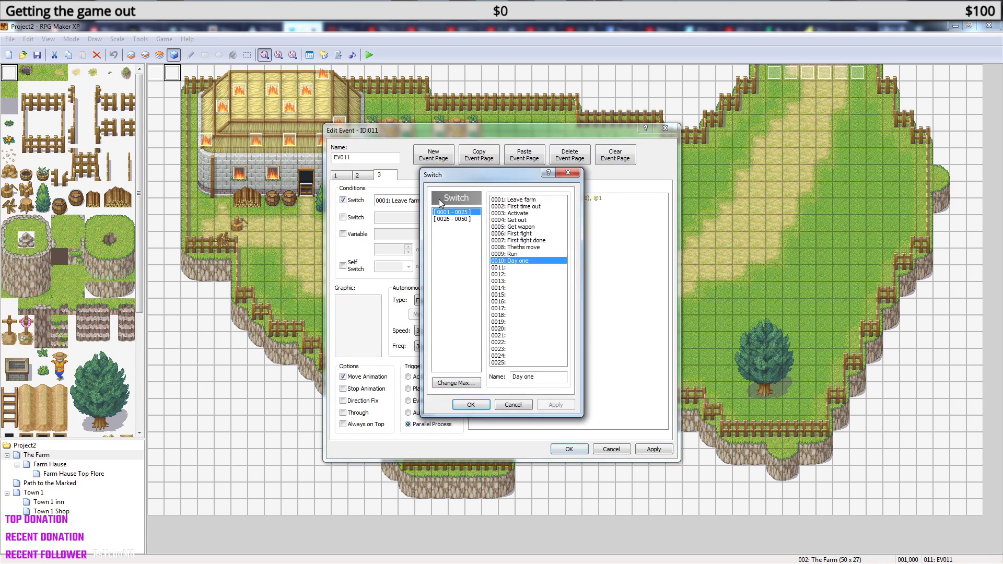
pyautogui.click(517, 268)
pyautogui.click(533, 383)
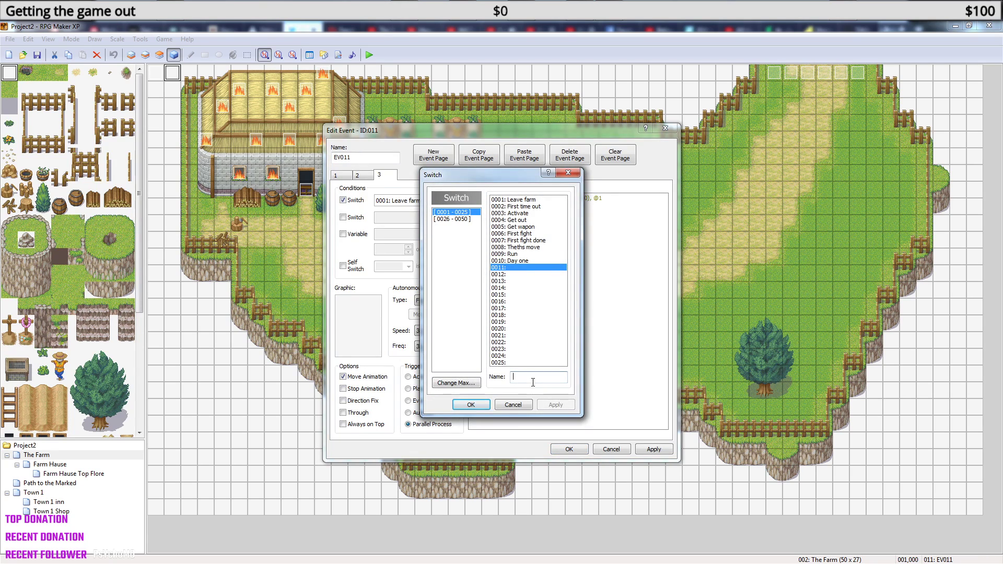
pyautogui.write('Out')
pyautogui.click(471, 405)
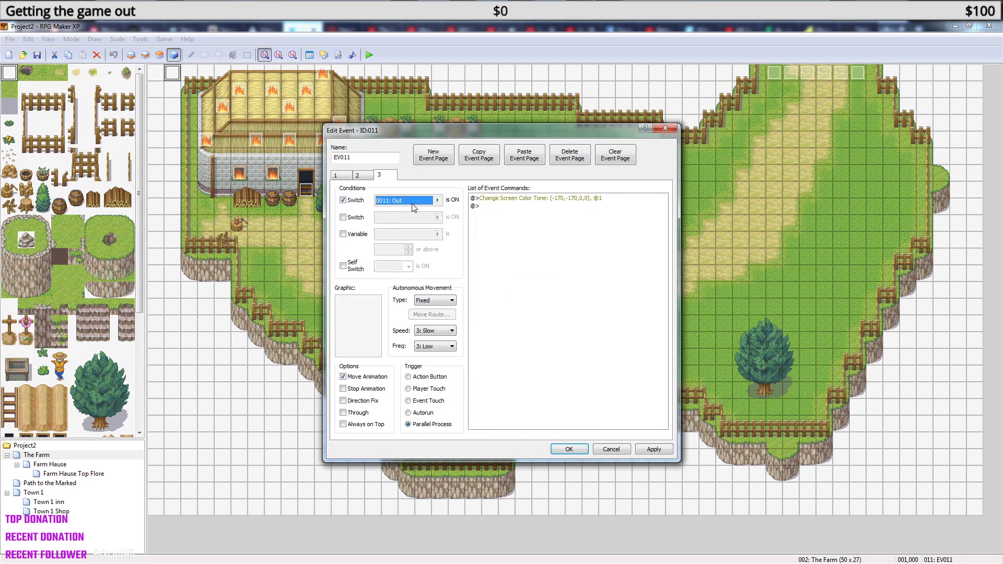
pyautogui.click(575, 450)
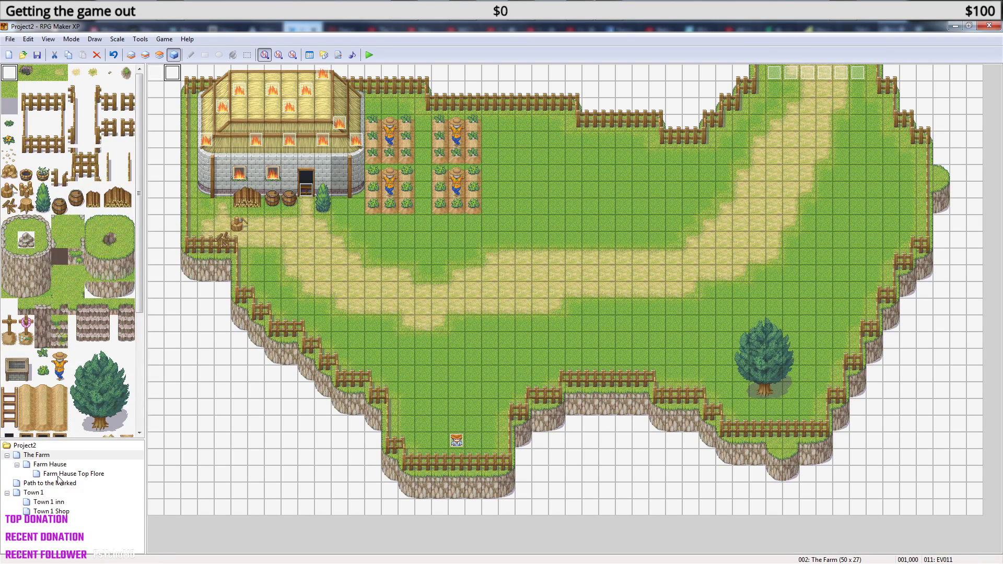
# Duplicate page 2 of the Exit event at the Farm Hause map's doorway as page 3.
pyautogui.click(48, 464)
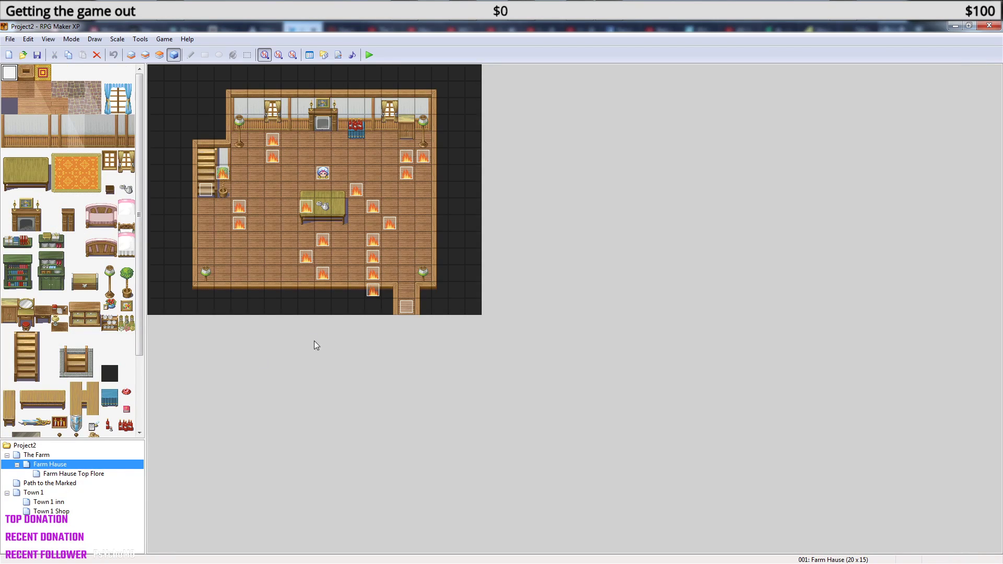
pyautogui.doubleClick(406, 307)
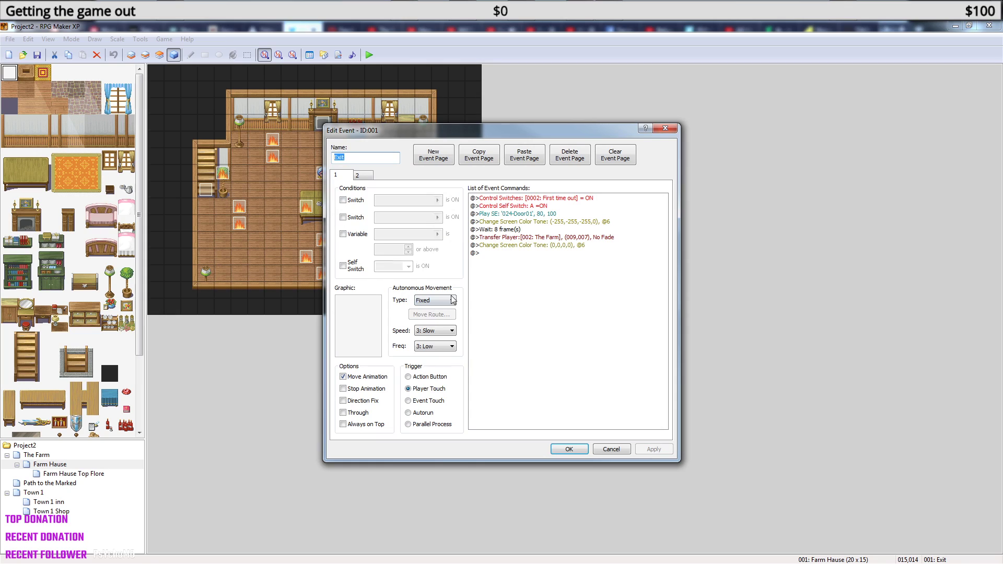
pyautogui.click(364, 176)
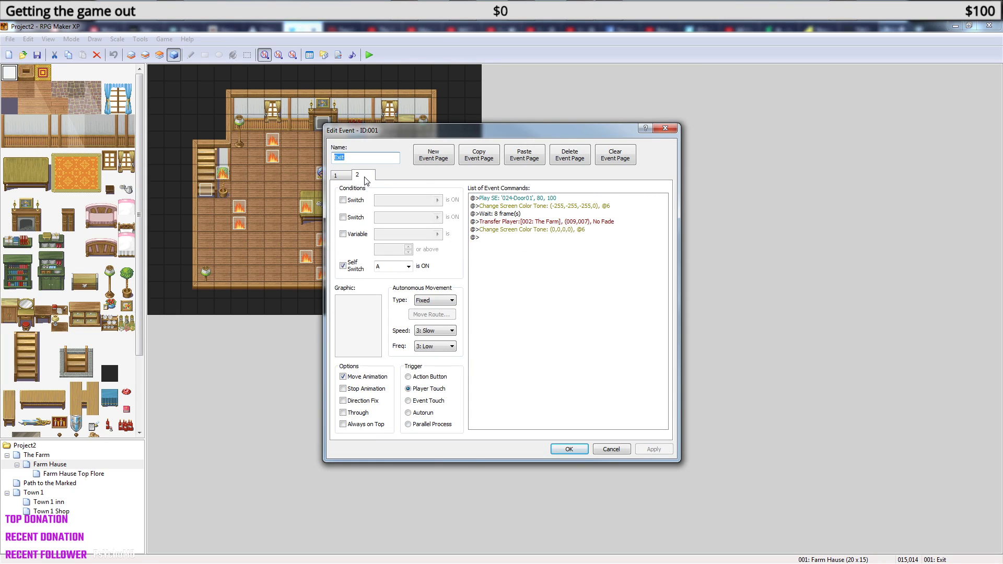
pyautogui.click(478, 154)
pyautogui.click(524, 155)
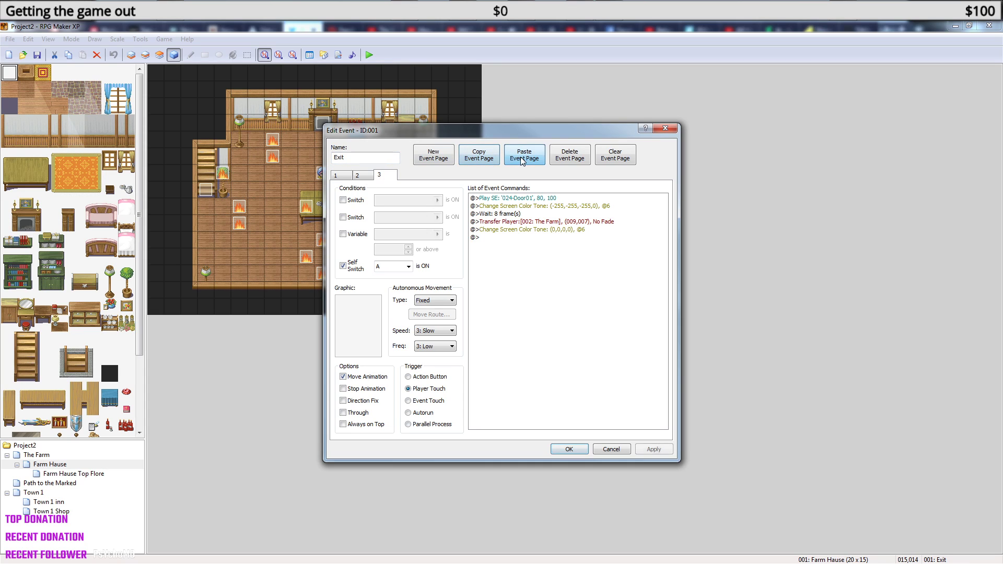
# Add switch 0011: Out as a condition on page 3 of the Exit event.
pyautogui.click(343, 201)
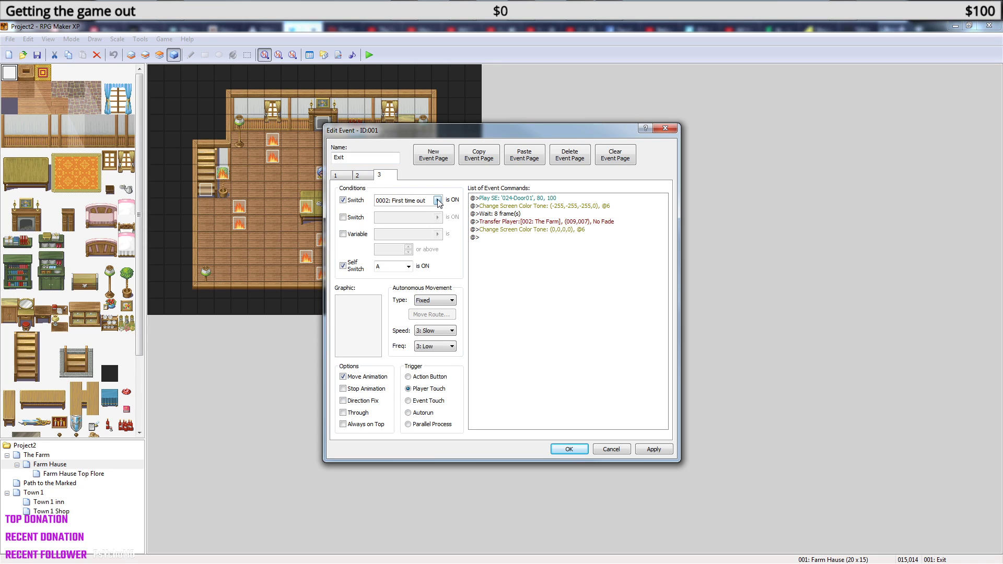
pyautogui.click(360, 176)
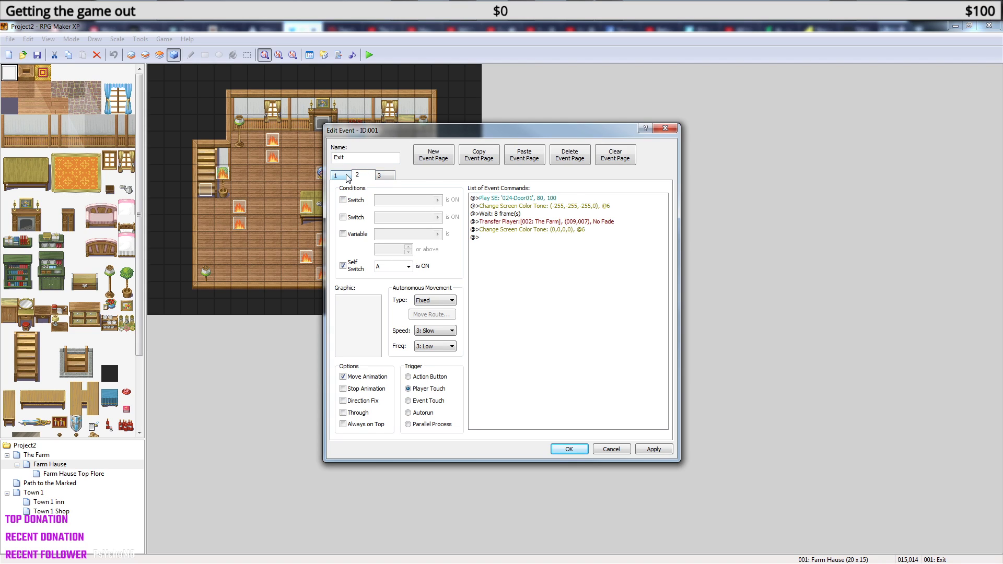
pyautogui.click(347, 177)
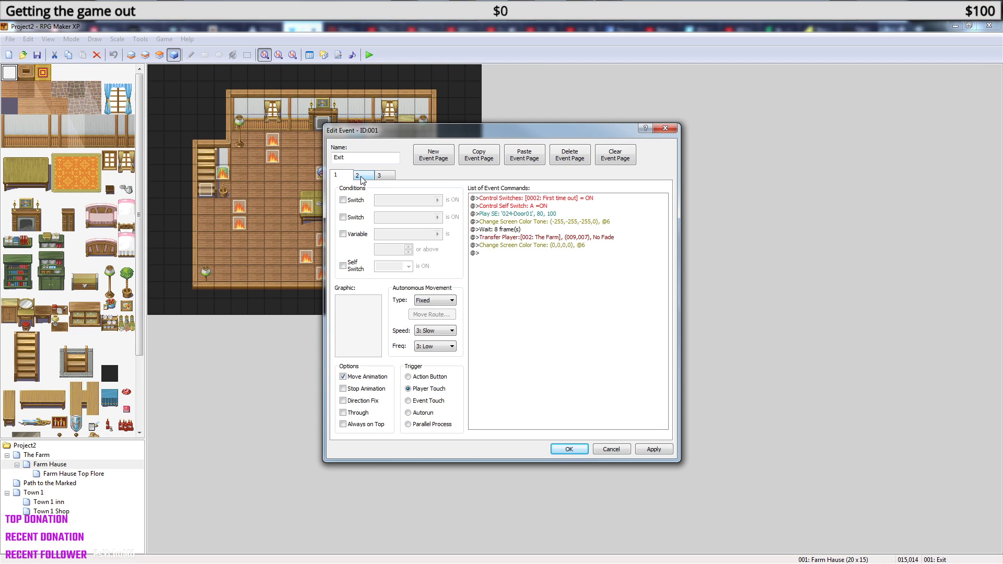
pyautogui.click(361, 177)
pyautogui.click(382, 176)
pyautogui.click(438, 201)
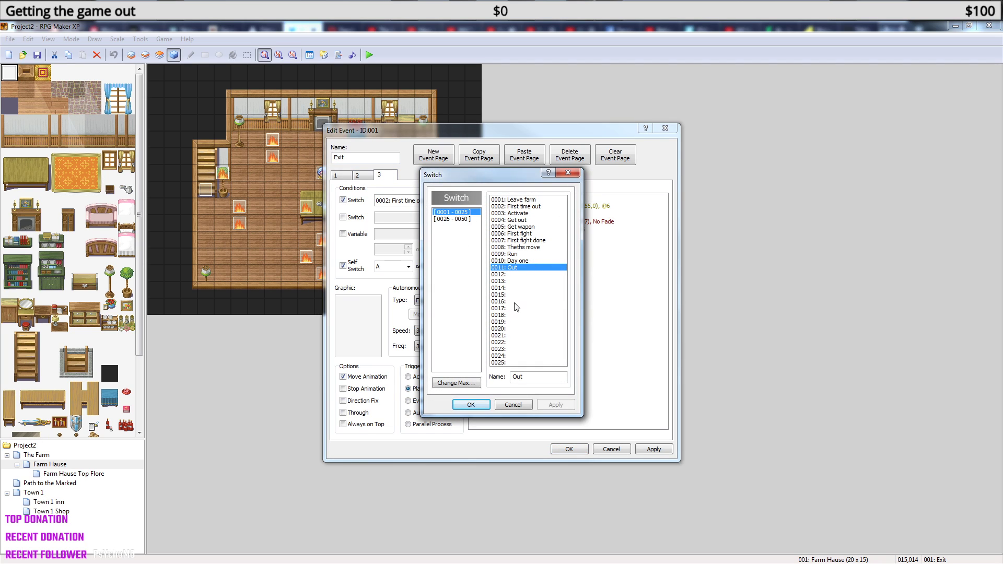
pyautogui.click(470, 404)
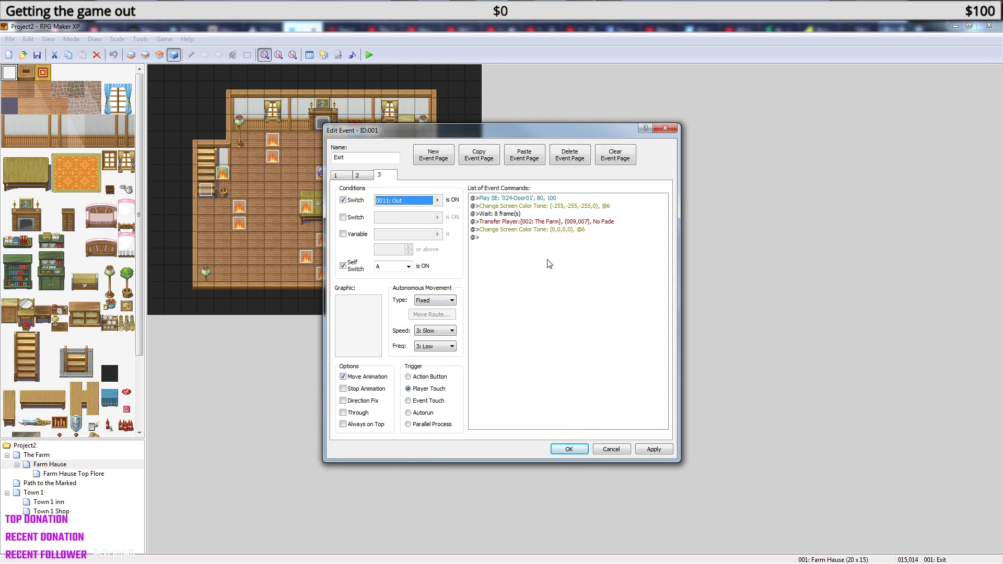
# Insert a Control Switches command turning switch 0011: Out ON at the start of the Exit event's page 3.
pyautogui.click(518, 199)
pyautogui.rightClick(518, 199)
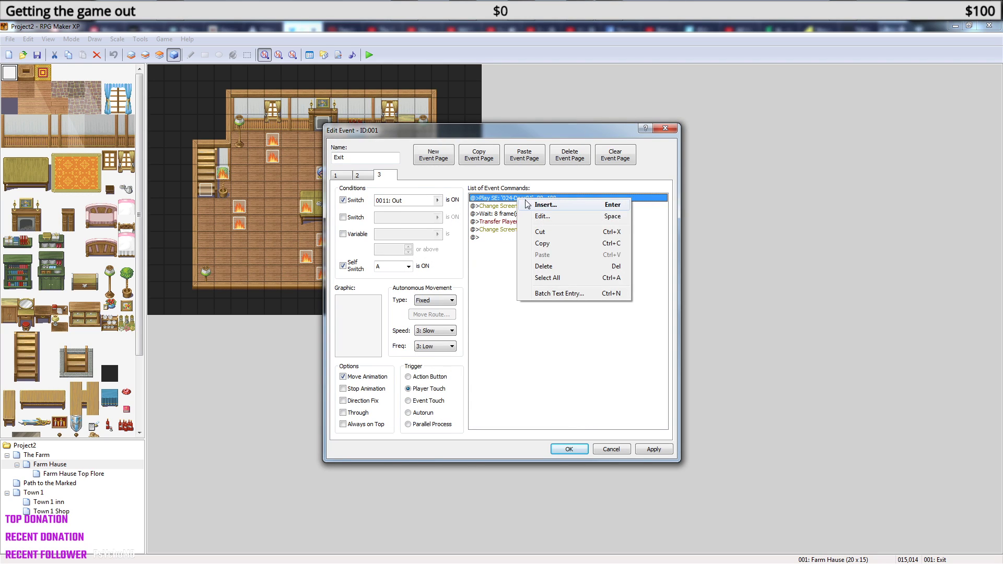
pyautogui.click(545, 205)
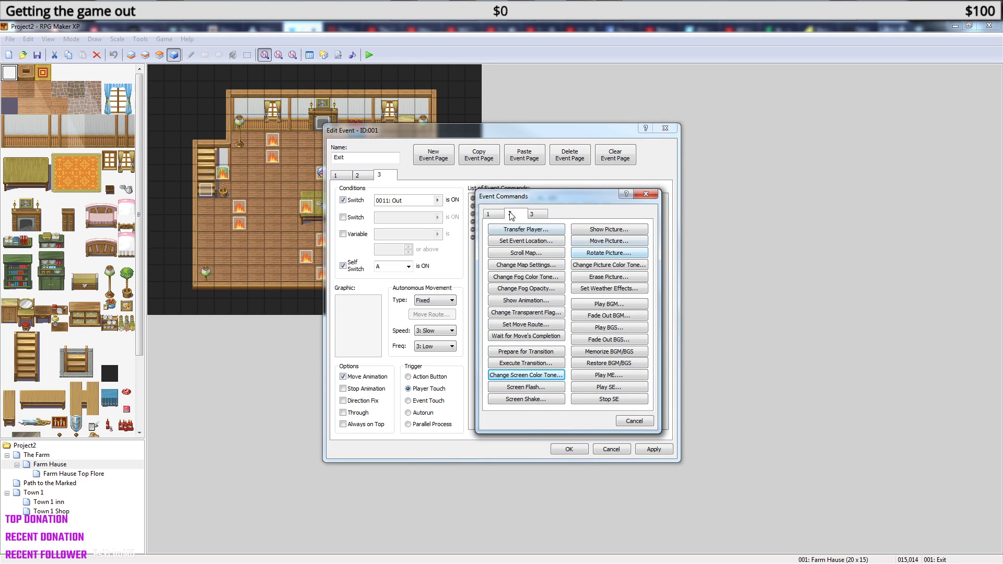
pyautogui.click(501, 214)
pyautogui.click(621, 254)
pyautogui.click(620, 275)
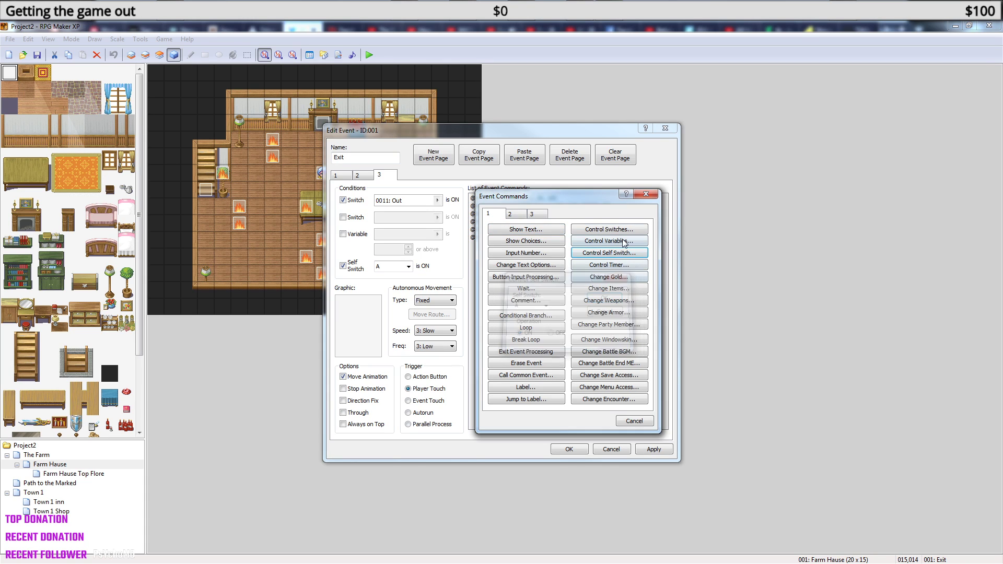
pyautogui.click(621, 230)
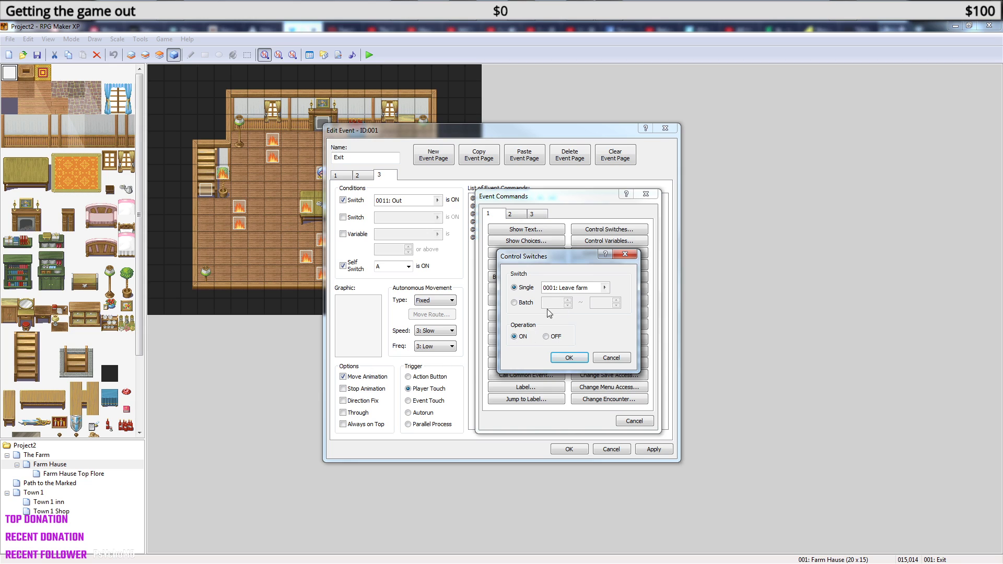
pyautogui.click(604, 289)
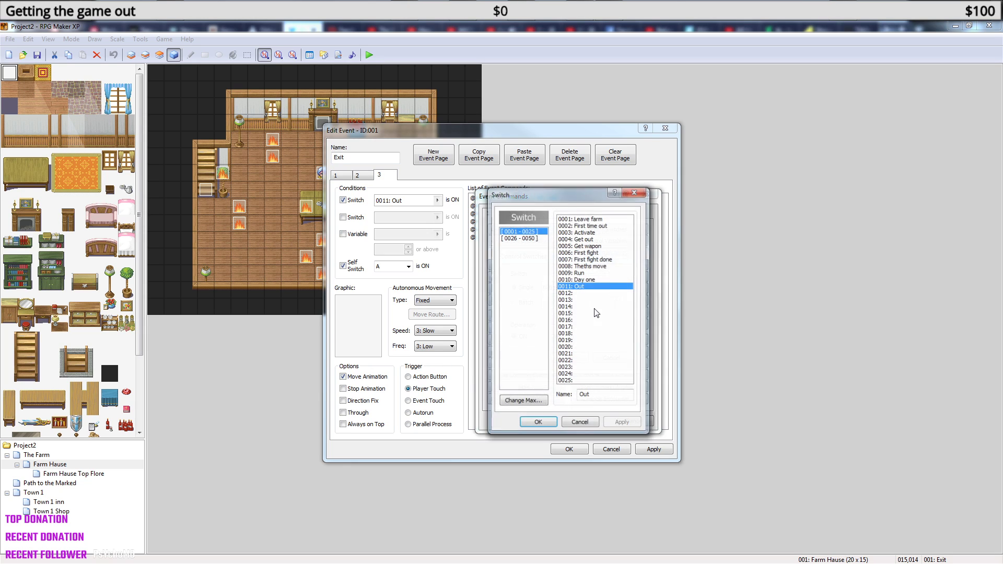
pyautogui.click(540, 424)
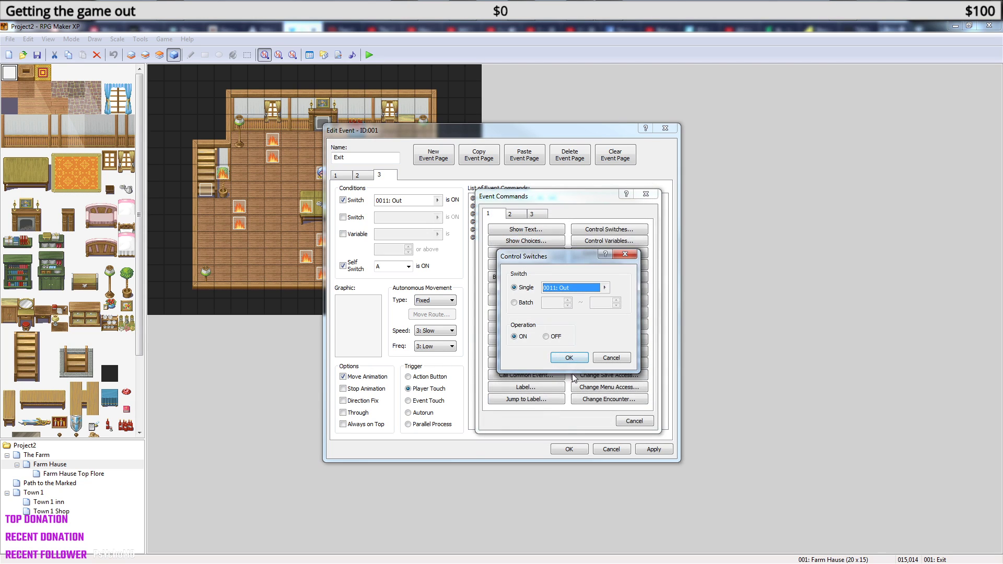
pyautogui.click(571, 359)
pyautogui.click(568, 447)
# Save the project and playtest it from File1, walking into the farmhouse and back out.
pyautogui.click(369, 54)
pyautogui.click(458, 323)
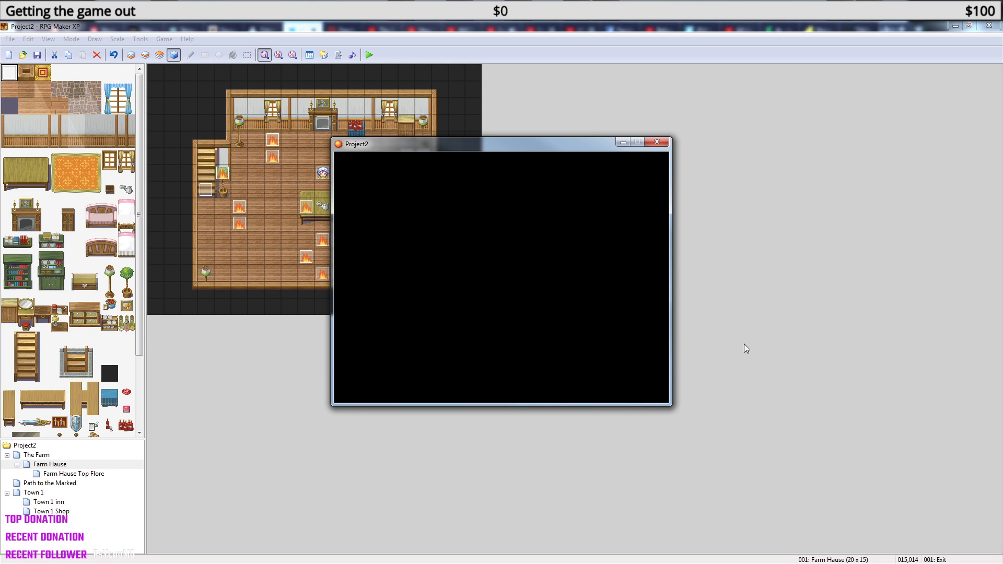
pyautogui.press('Return')
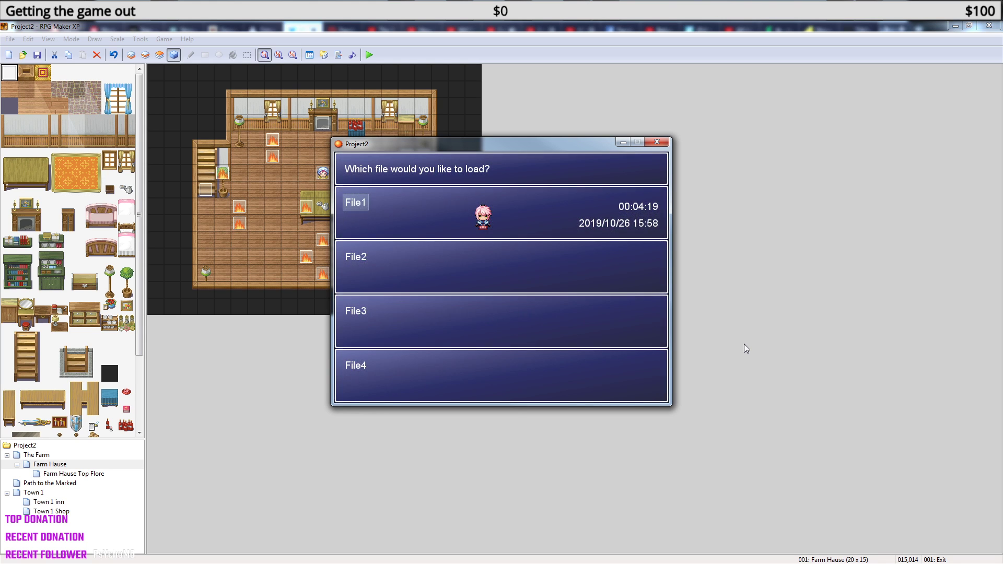
pyautogui.press('Return')
pyautogui.press('Up')
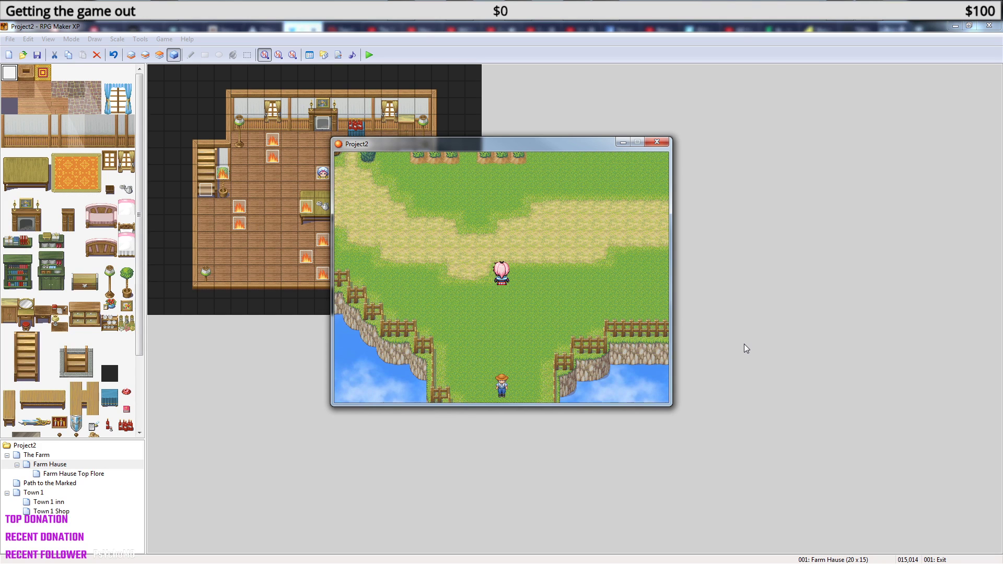
pyautogui.press('Left')
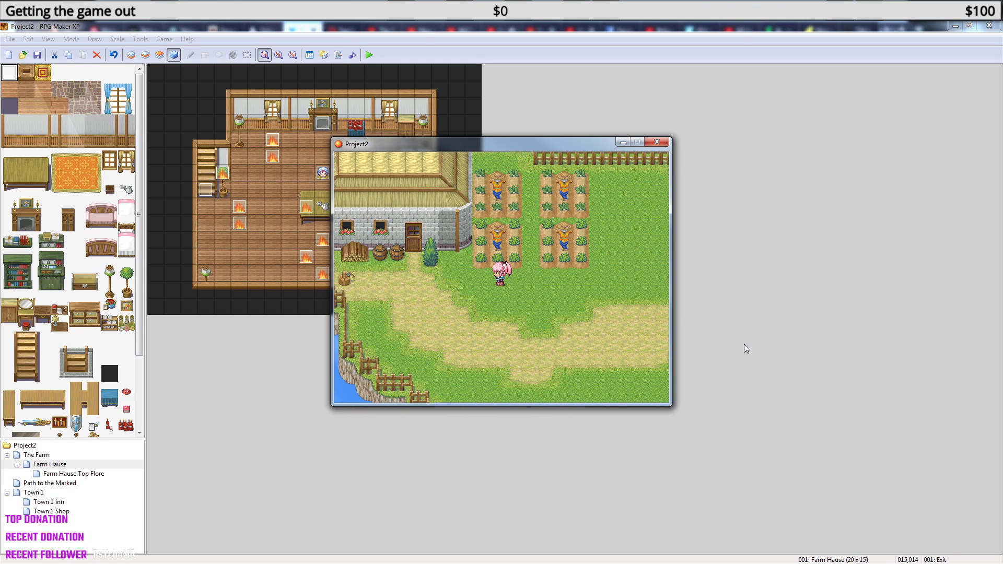
pyautogui.press('Up')
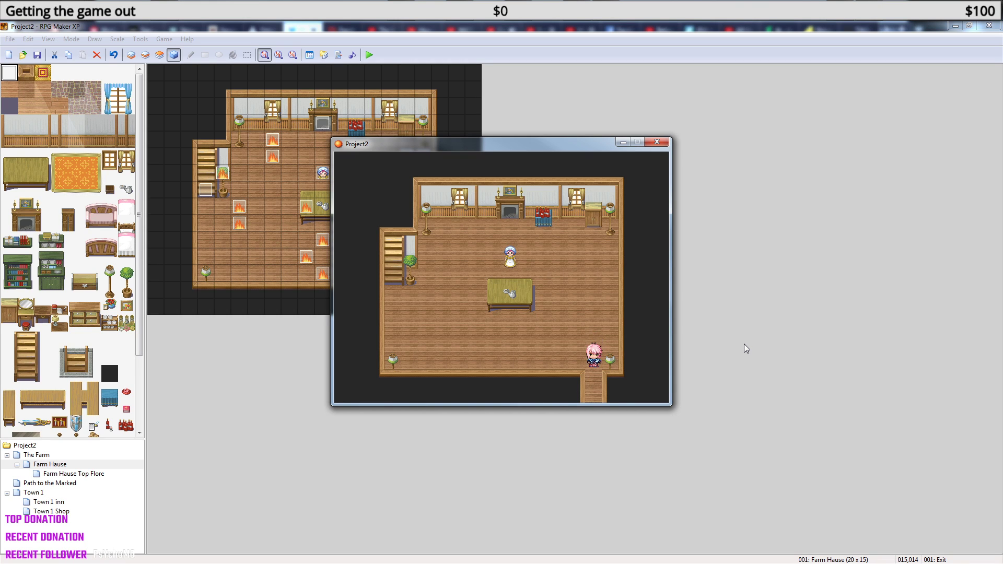
pyautogui.press('Down')
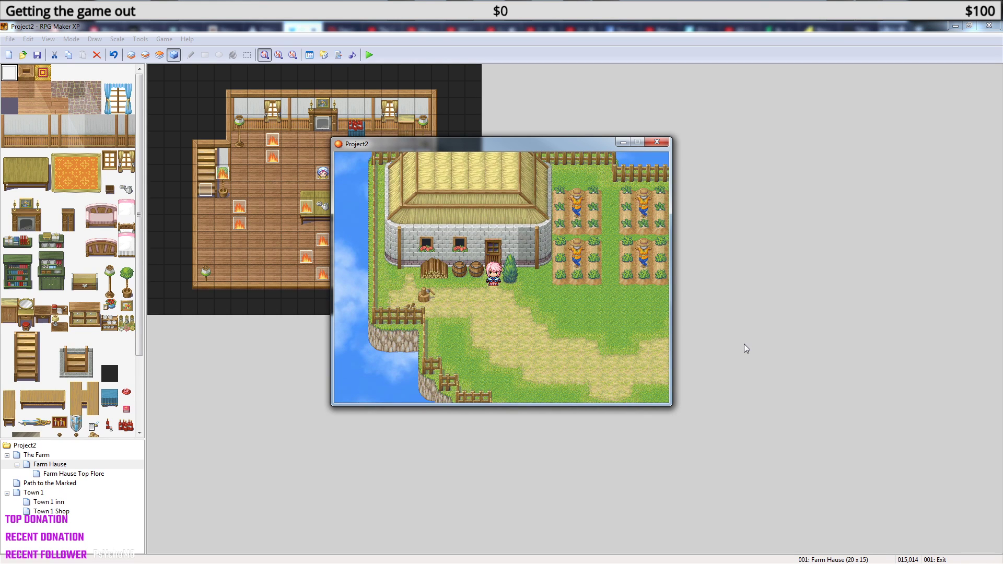
# Walk to the farmer at the farm's southern edge, read through the day-end narration, and end the playtest.
pyautogui.press('Down')
pyautogui.press('Right')
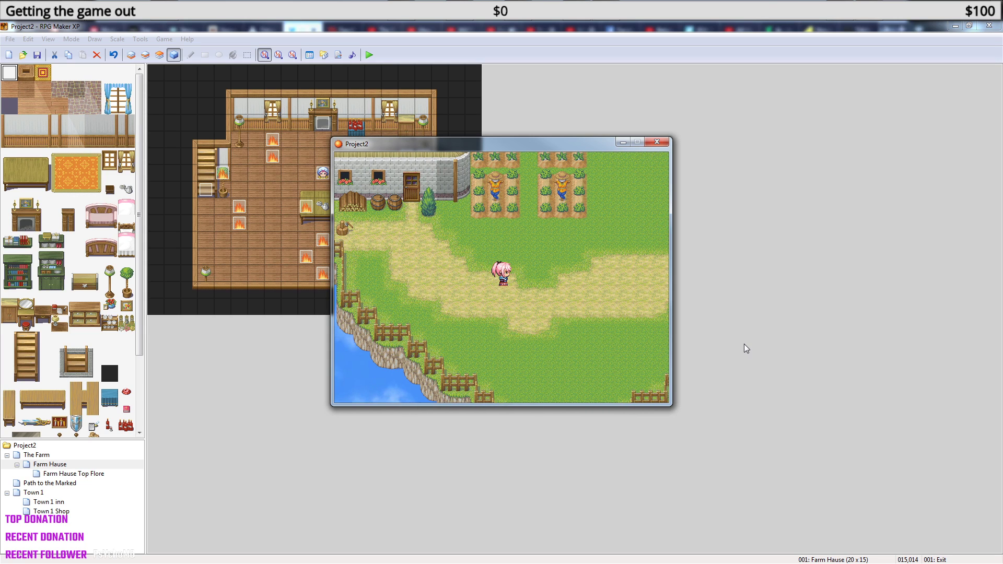
pyautogui.press('Down')
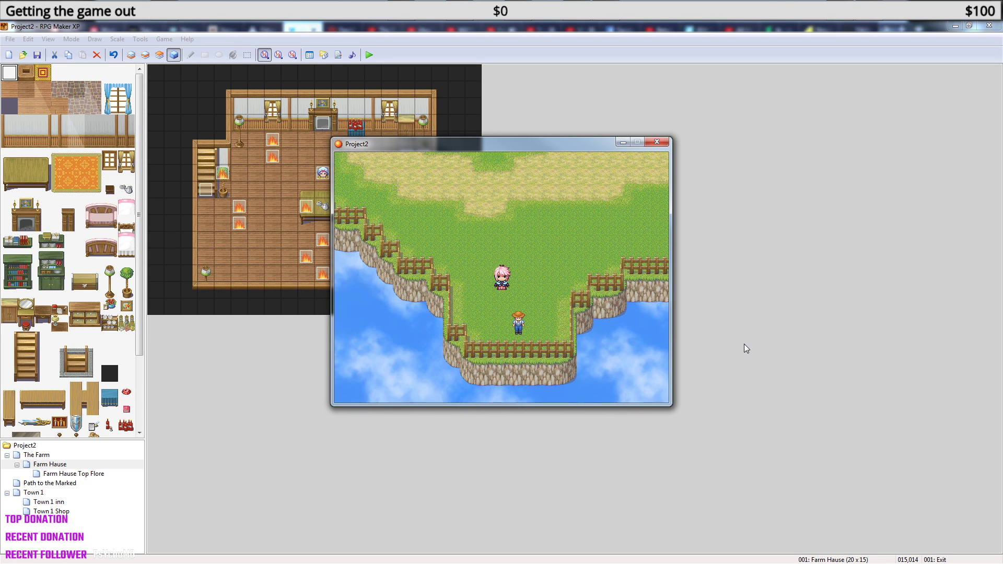
pyautogui.press('Right')
pyautogui.press('Down')
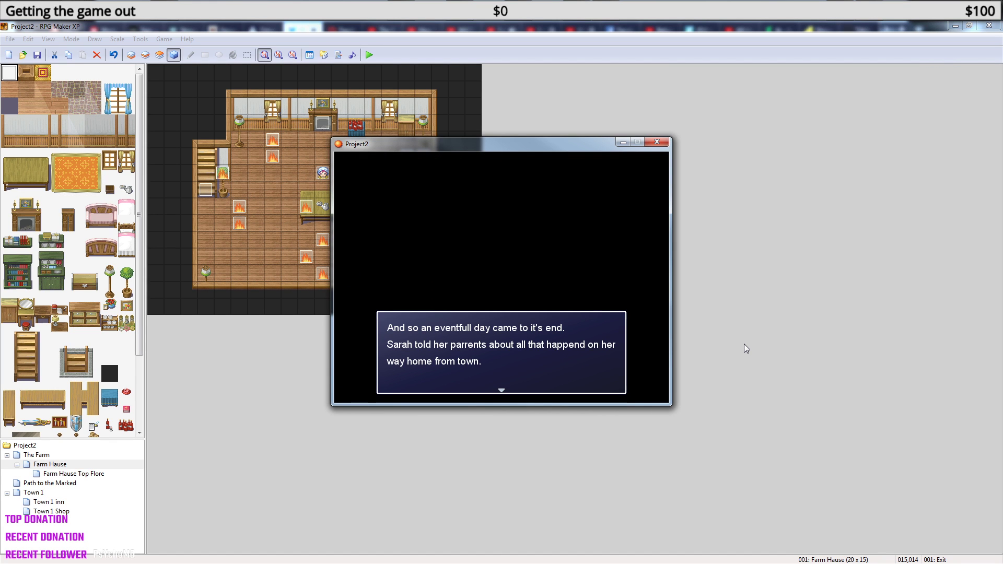
pyautogui.press('Return')
pyautogui.press('Return')
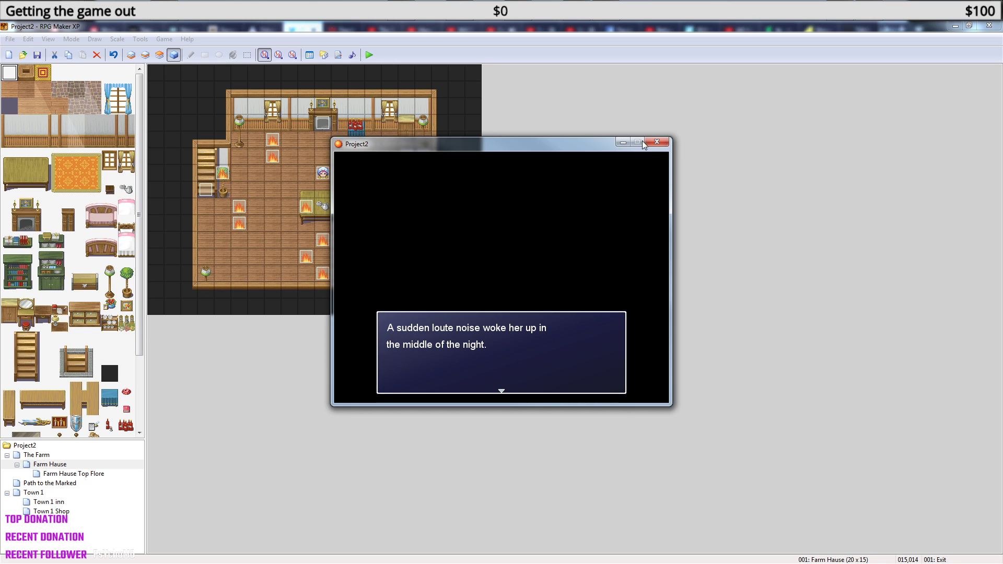
pyautogui.click(656, 142)
# Raise the volume of the 048-Explosion01 sound effect to 90 on page 1 of EV011 on The Farm map.
pyautogui.click(38, 455)
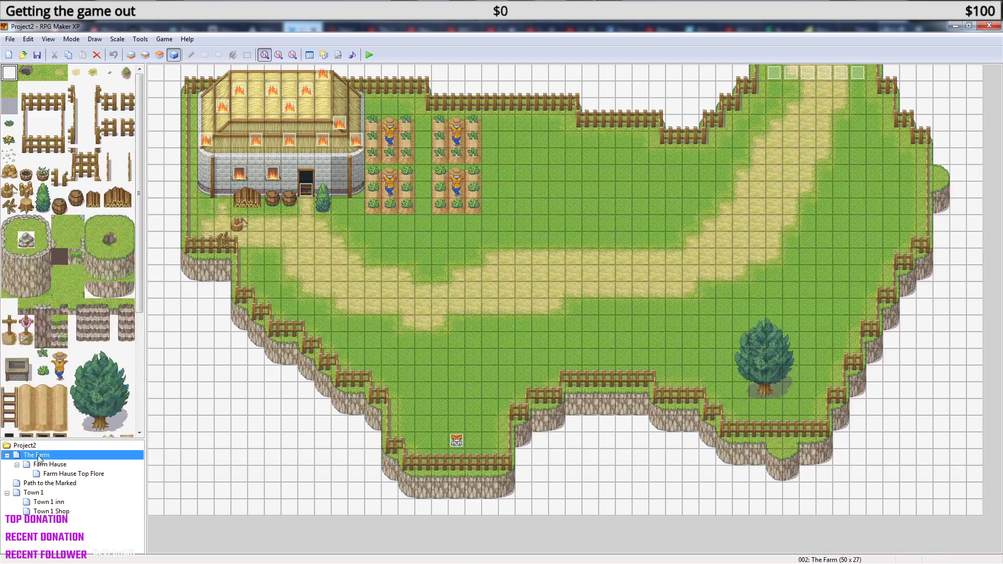
pyautogui.doubleClick(173, 74)
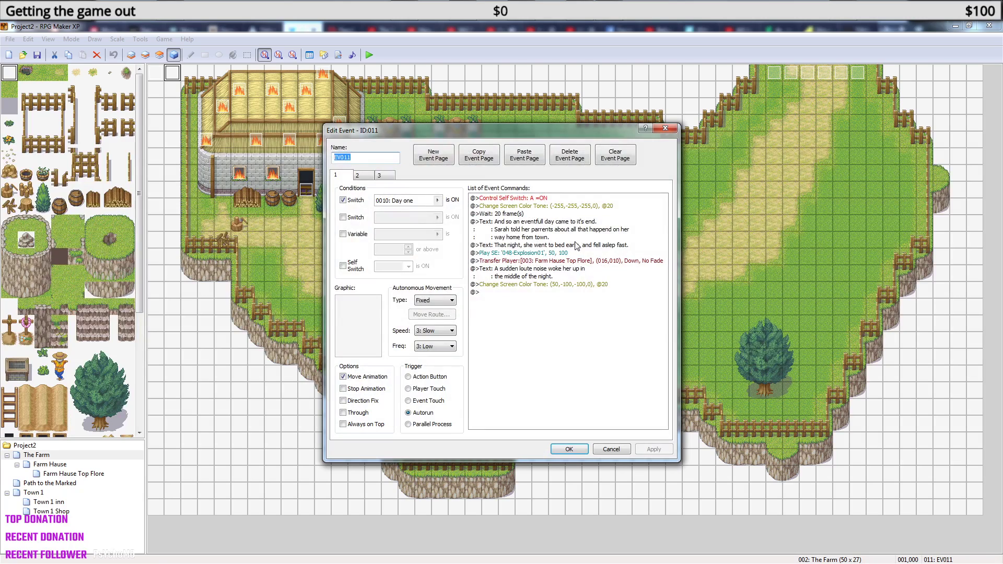
pyautogui.click(555, 254)
pyautogui.rightClick(553, 256)
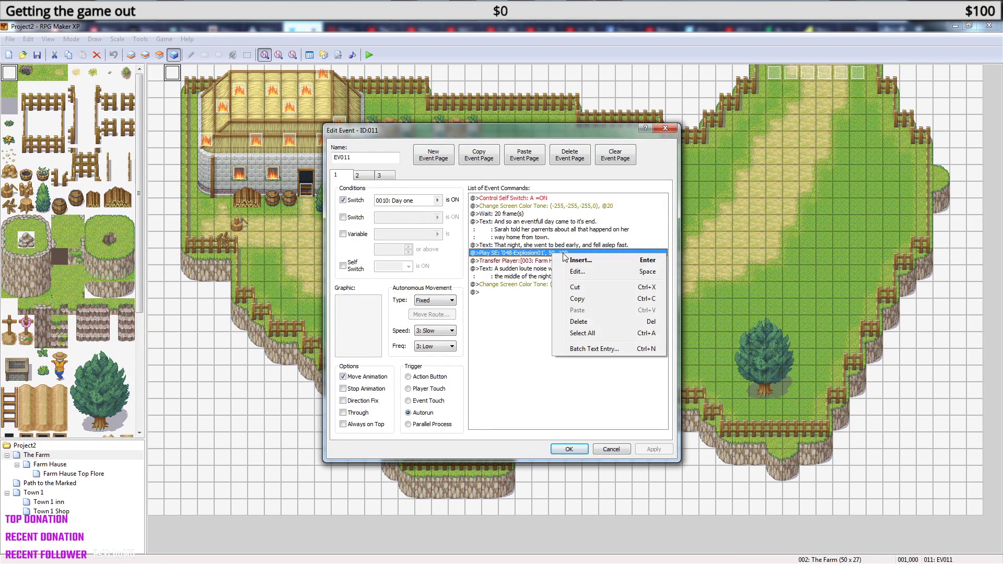
pyautogui.click(588, 272)
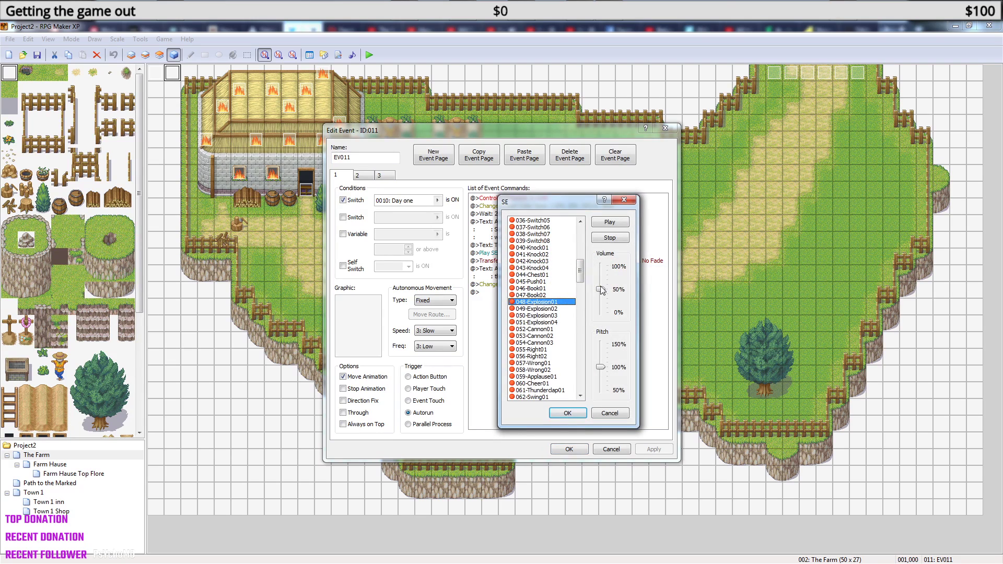
pyautogui.moveTo(601, 290); pyautogui.dragTo(618, 277)
pyautogui.click(570, 413)
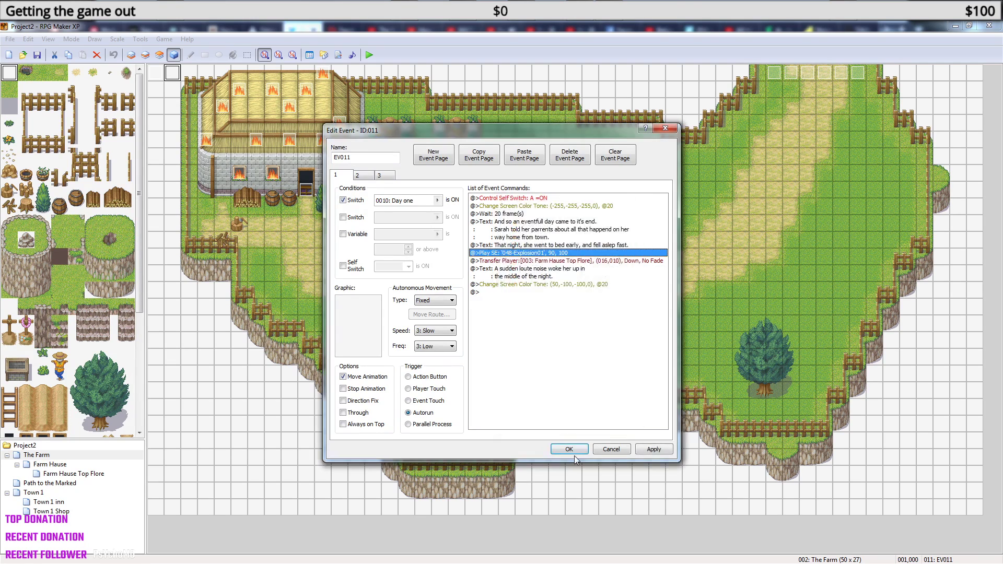
pyautogui.click(572, 453)
# Save and playtest the project from the saved game, checking the night cutscene and the screen tone outside the burning farmhouse.
pyautogui.click(370, 55)
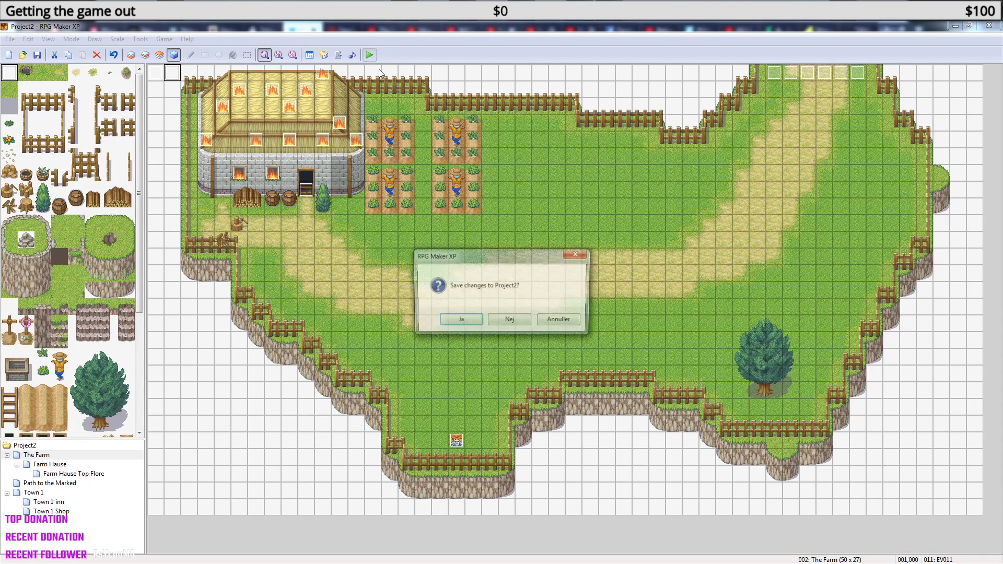
pyautogui.click(459, 327)
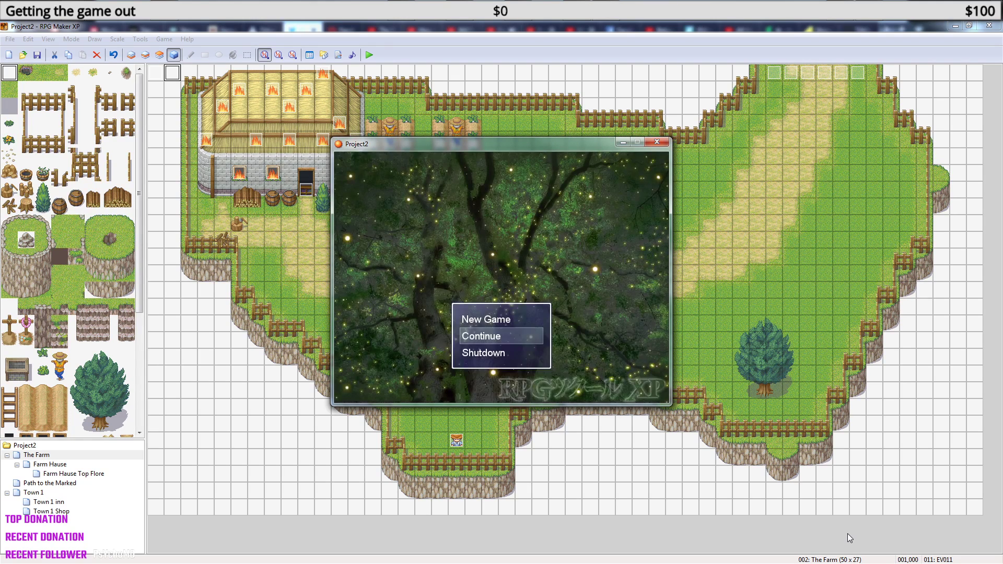
pyautogui.press('Return')
pyautogui.press('Return')
pyautogui.press('Return')
pyautogui.press('Return')
pyautogui.press('Return')
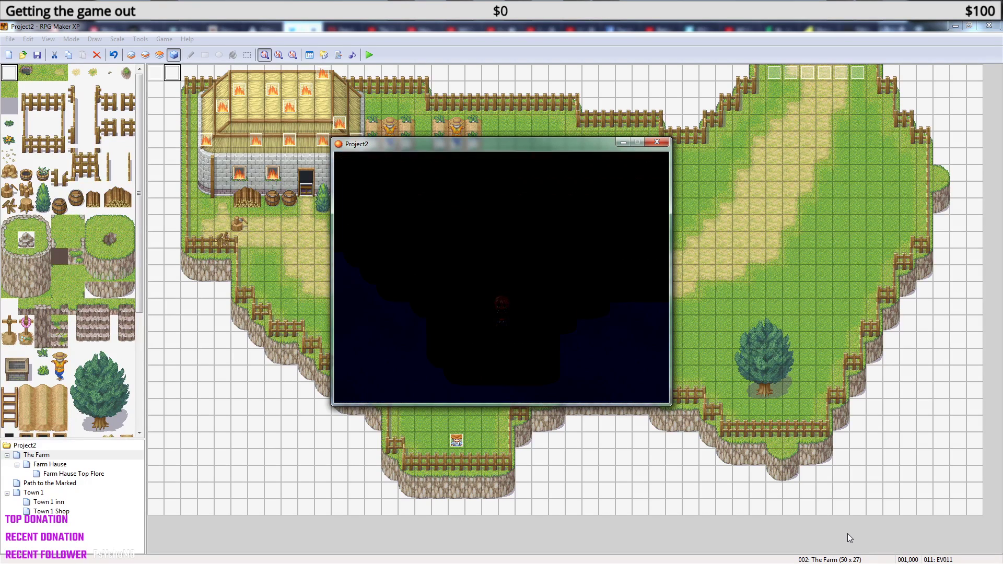
pyautogui.press('Return')
pyautogui.press('Return')
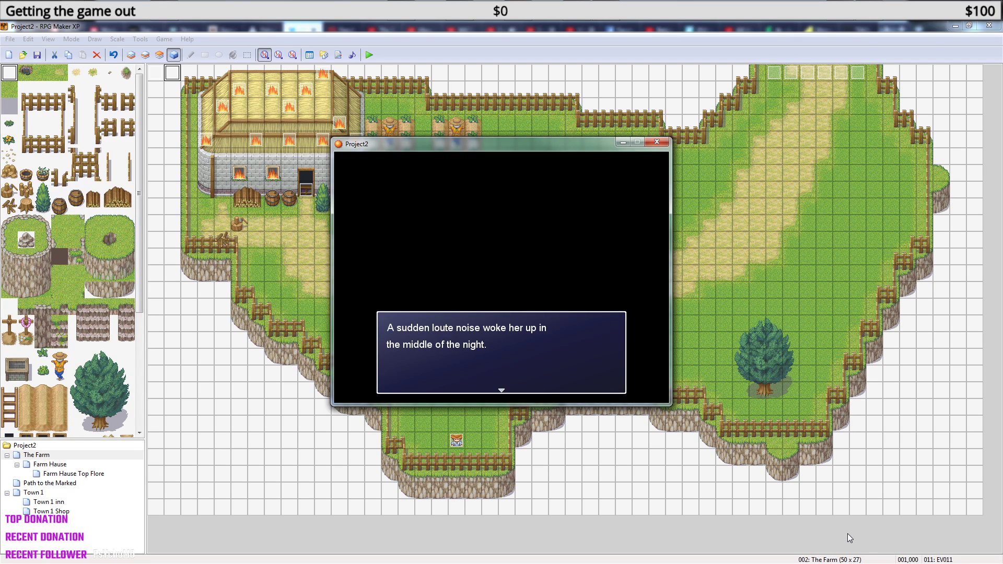
pyautogui.press('Return')
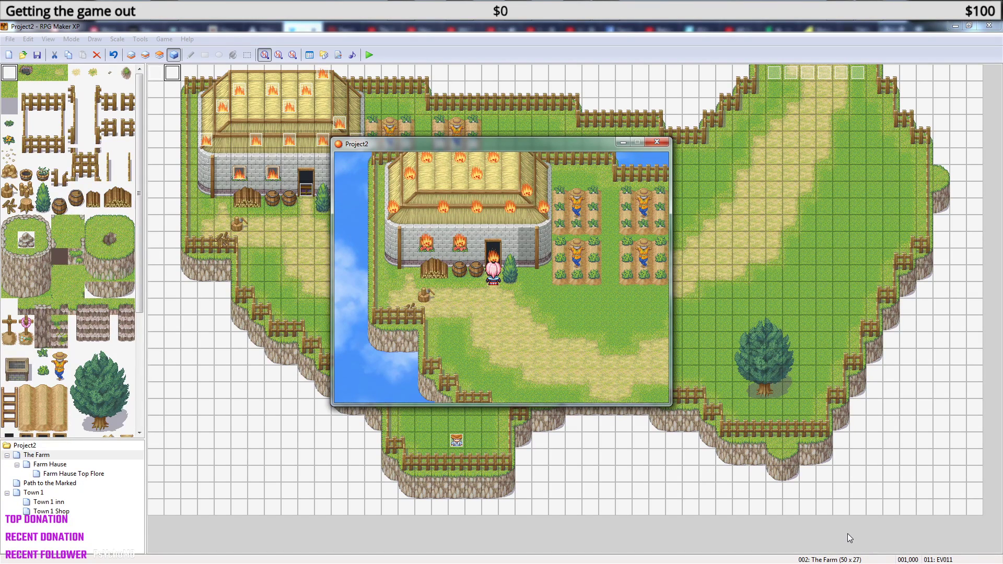
pyautogui.press('Up')
pyautogui.click(661, 143)
# Set the trigger of EV011's page 3 to Autorun.
pyautogui.doubleClick(174, 74)
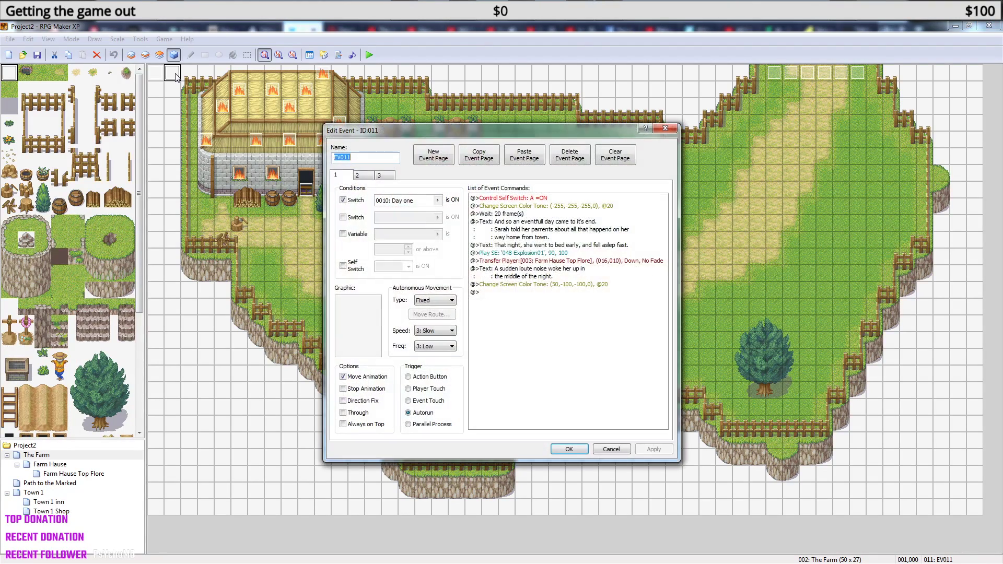
pyautogui.click(385, 176)
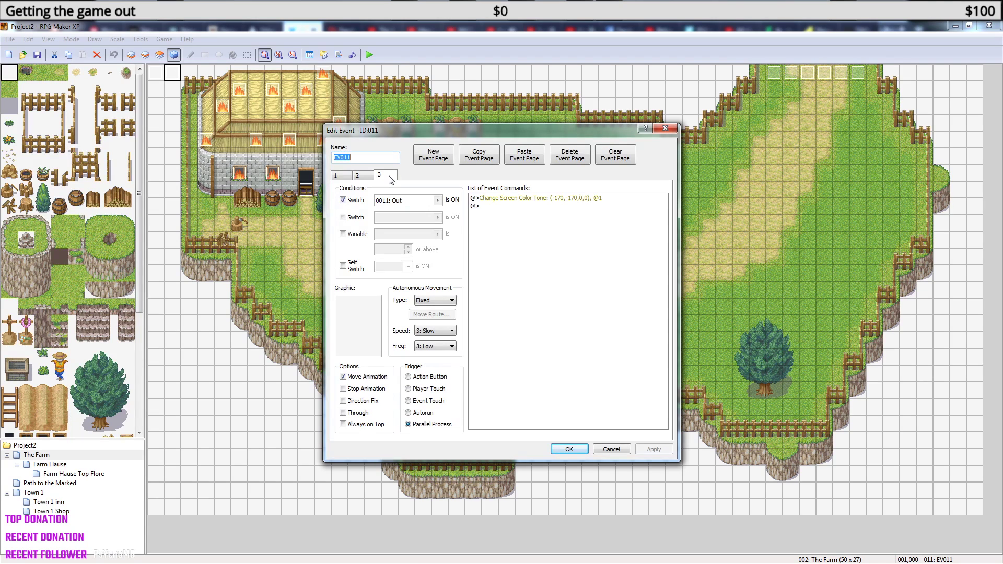
pyautogui.click(410, 413)
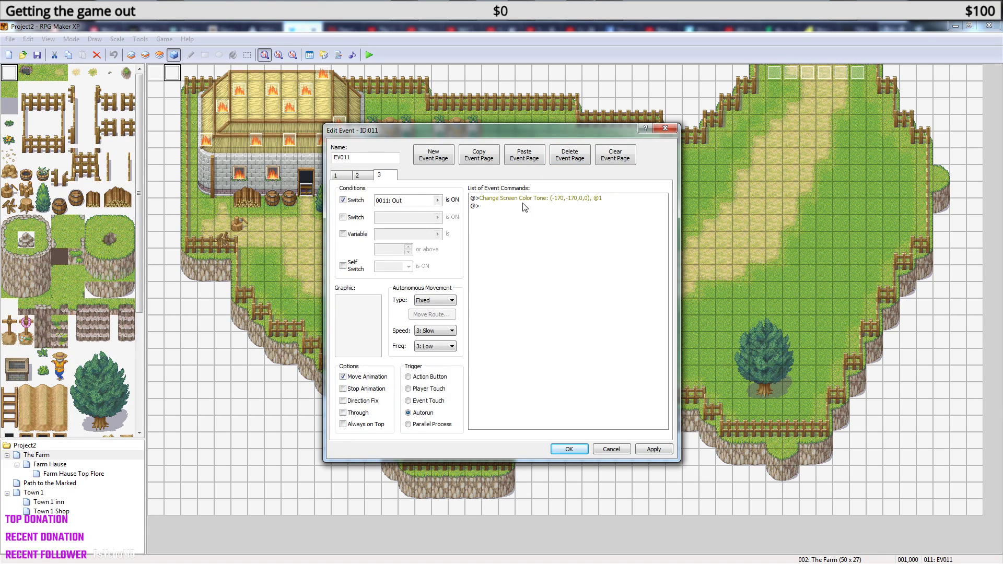
# Add a Control Self Switch command turning B ON after the Change Screen Color Tone command on EV011's page 3.
pyautogui.click(495, 206)
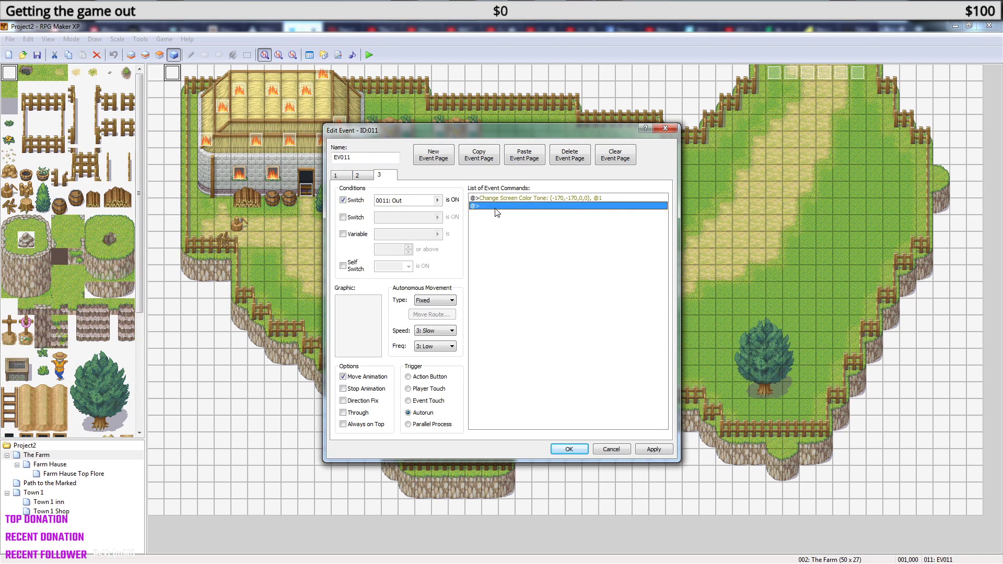
pyautogui.click(357, 176)
pyautogui.click(389, 176)
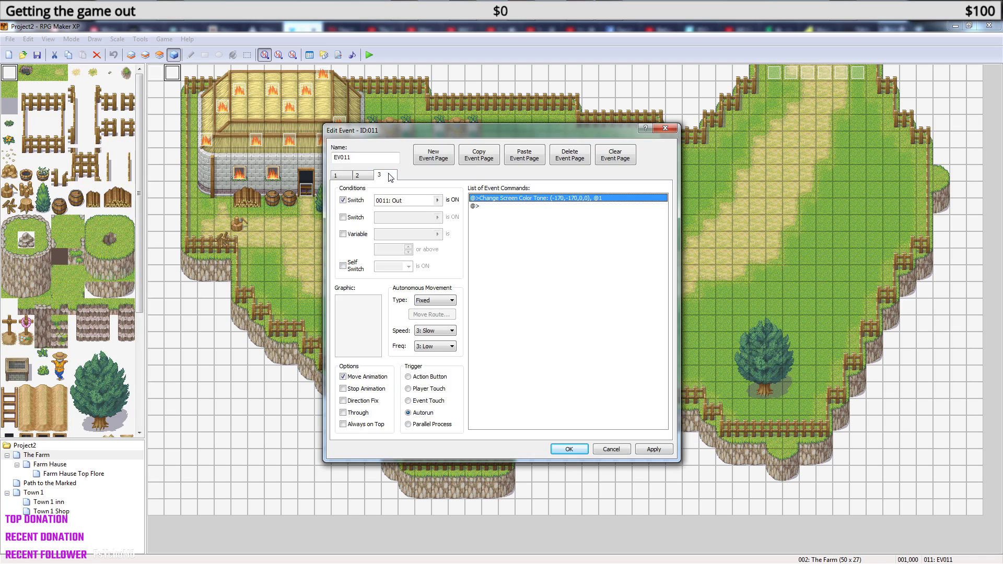
pyautogui.rightClick(508, 209)
pyautogui.click(533, 214)
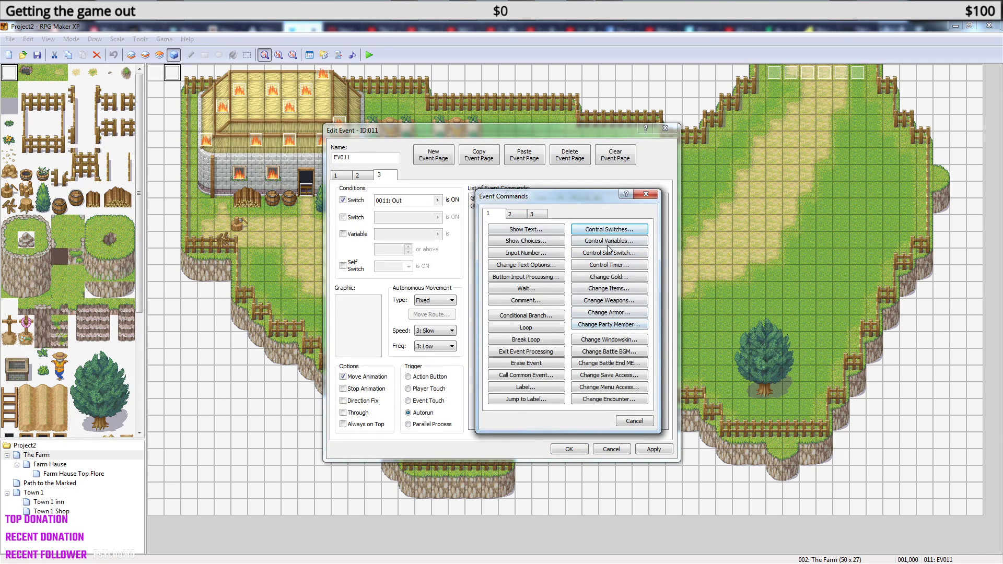
pyautogui.click(623, 256)
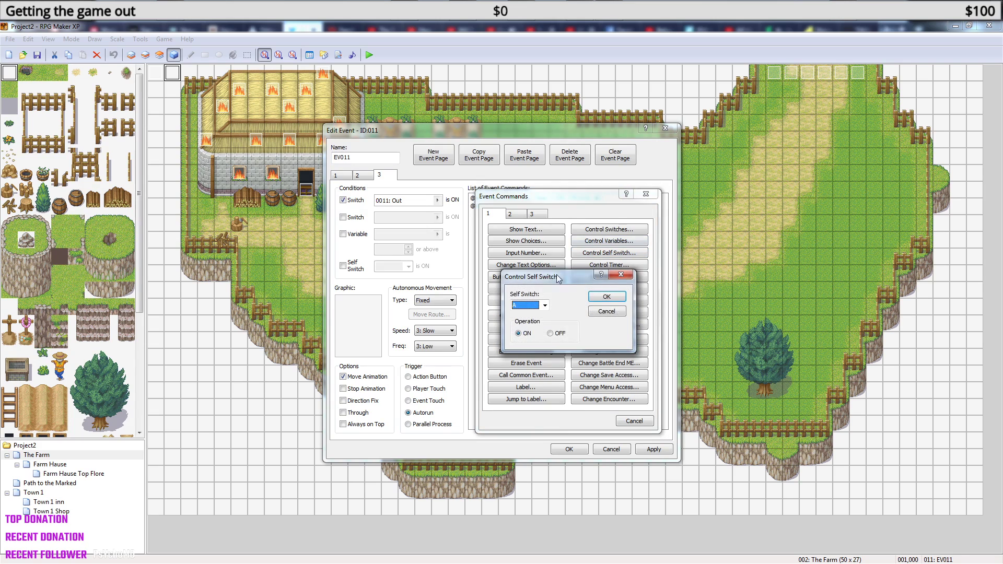
pyautogui.click(545, 306)
pyautogui.click(530, 323)
pyautogui.click(607, 297)
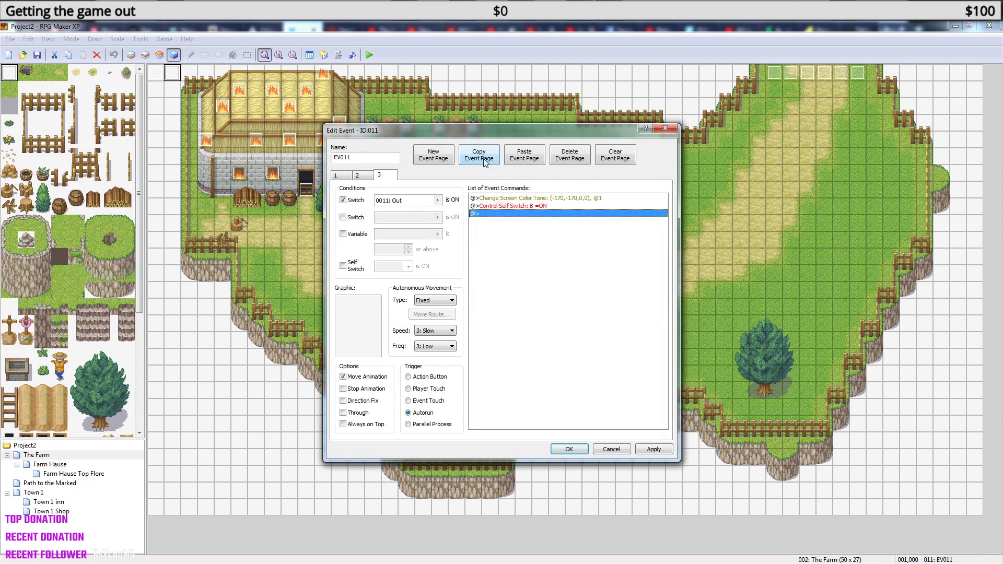
# Add a fourth page to EV011 with self switch B ON as its condition and accept the event.
pyautogui.click(444, 158)
pyautogui.click(343, 266)
pyautogui.click(408, 267)
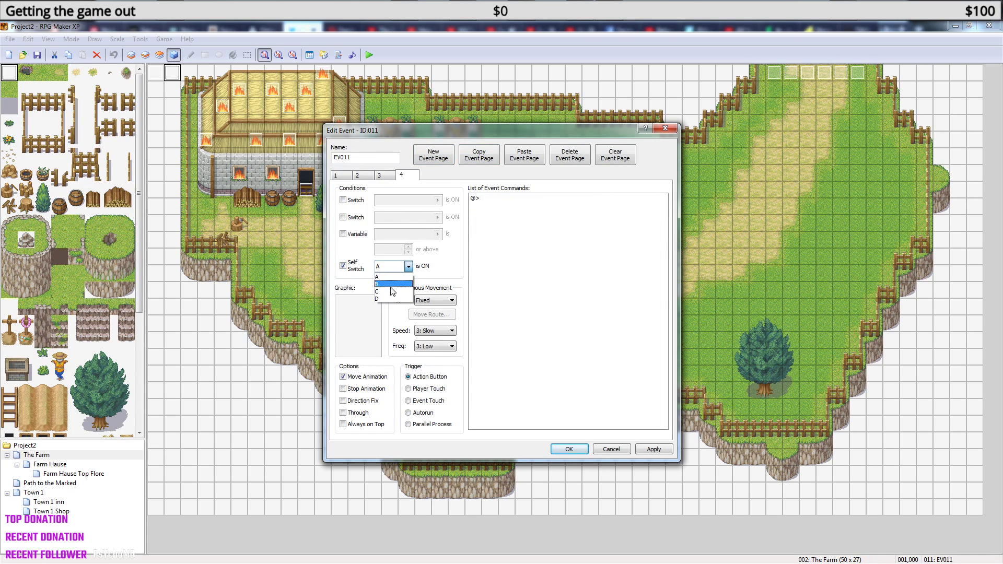
pyautogui.click(394, 282)
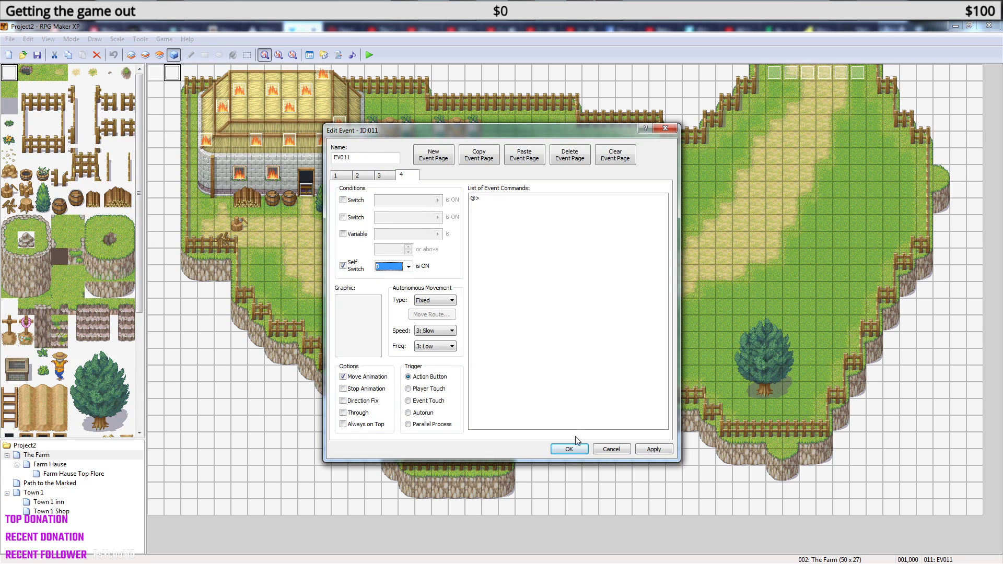
pyautogui.click(575, 453)
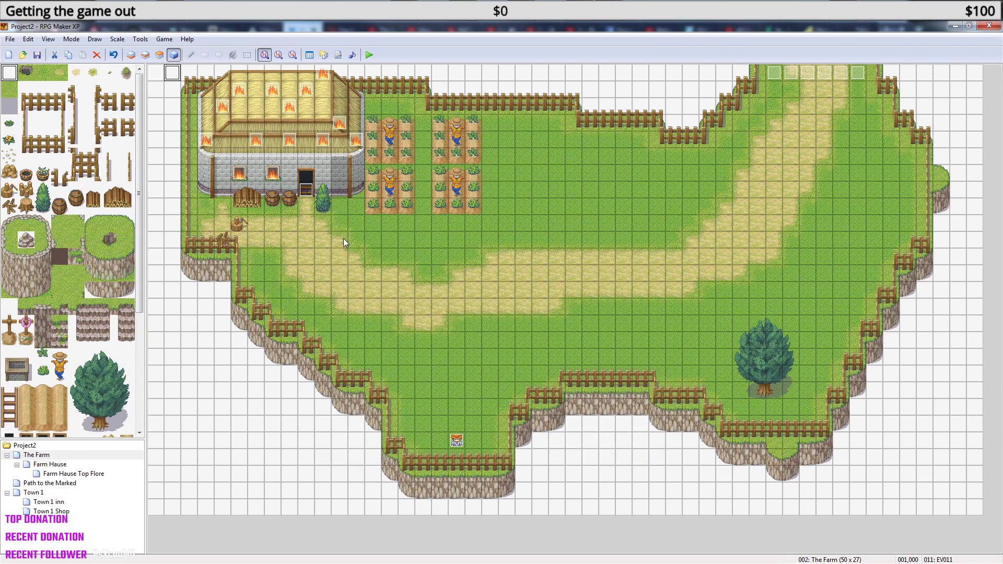
# Save and playtest from the saved game, checking the night cutscene messages up to the sudden noise text.
pyautogui.click(369, 54)
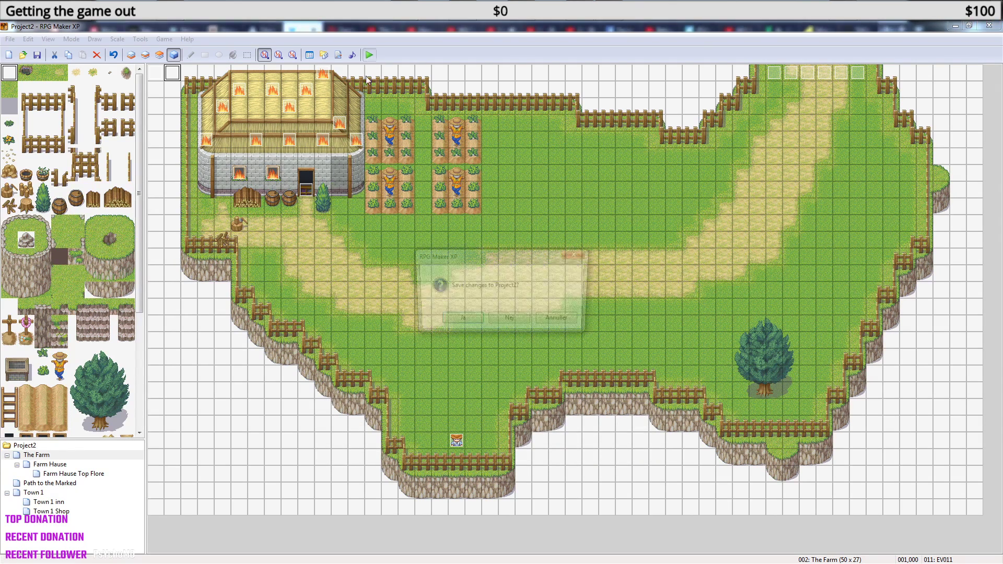
pyautogui.click(472, 321)
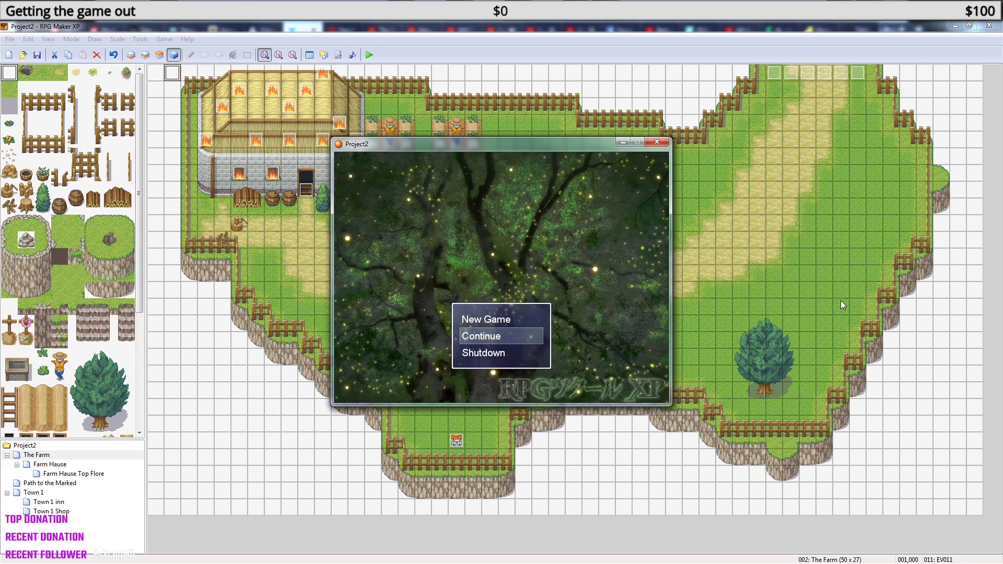
pyautogui.press('Return')
pyautogui.press('Return')
pyautogui.press('Return')
pyautogui.press('Return')
pyautogui.press('Return')
pyautogui.press('Return')
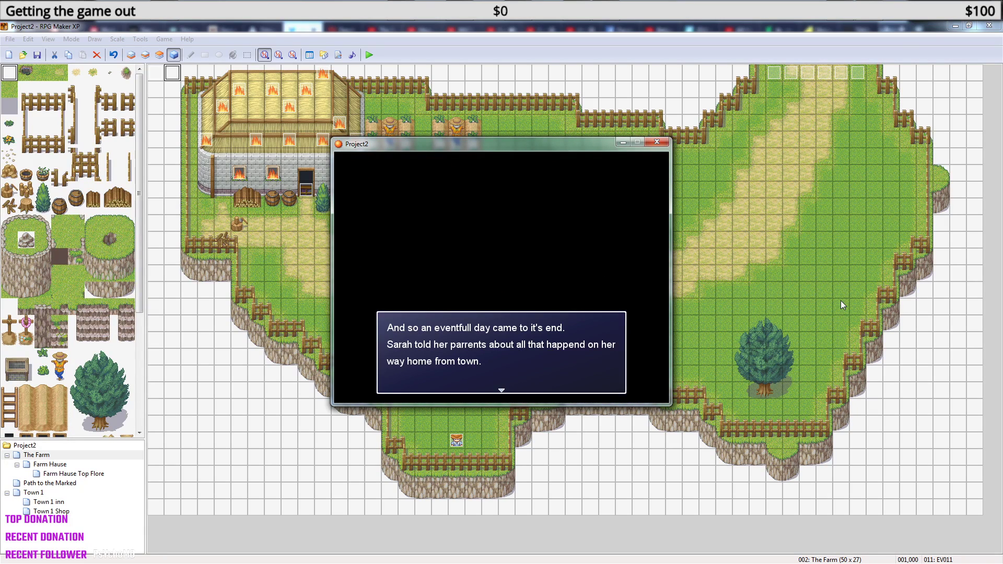
pyautogui.press('Return')
pyautogui.press('Return')
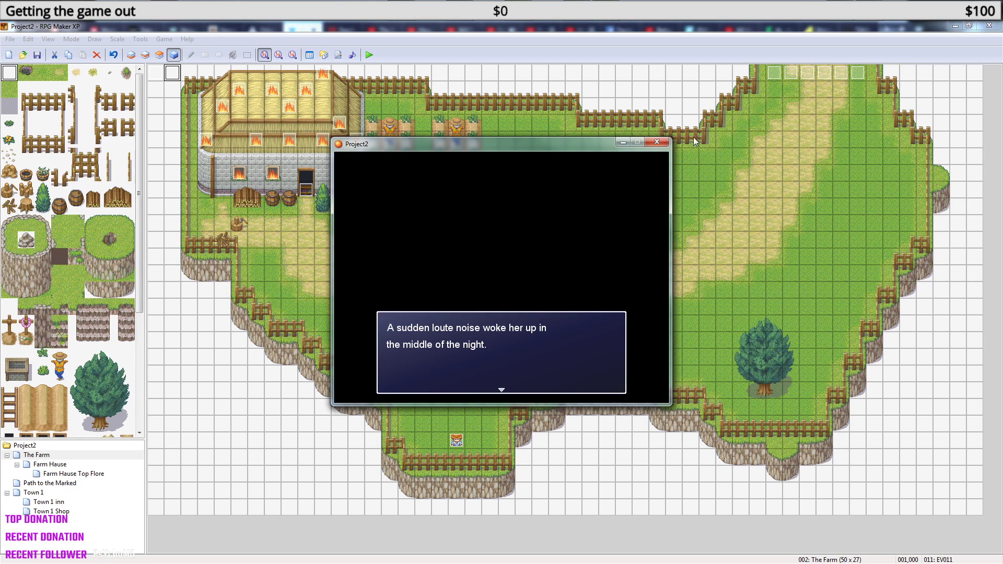
pyautogui.click(664, 141)
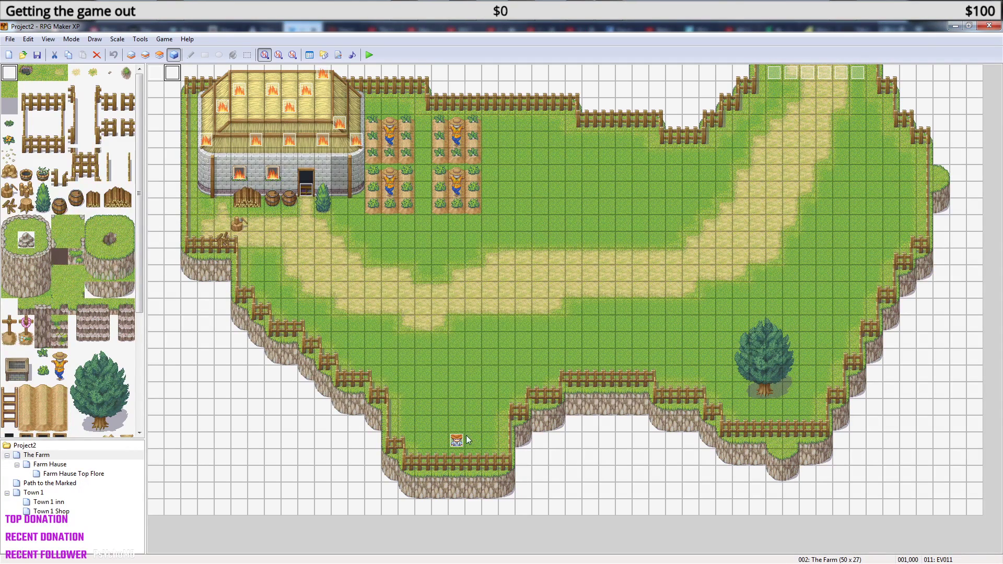
# Rewrap the sudden-noise message on EV011's page 1 on The Farm map so only "night." remains on the second line.
pyautogui.doubleClick(173, 74)
pyautogui.click(541, 233)
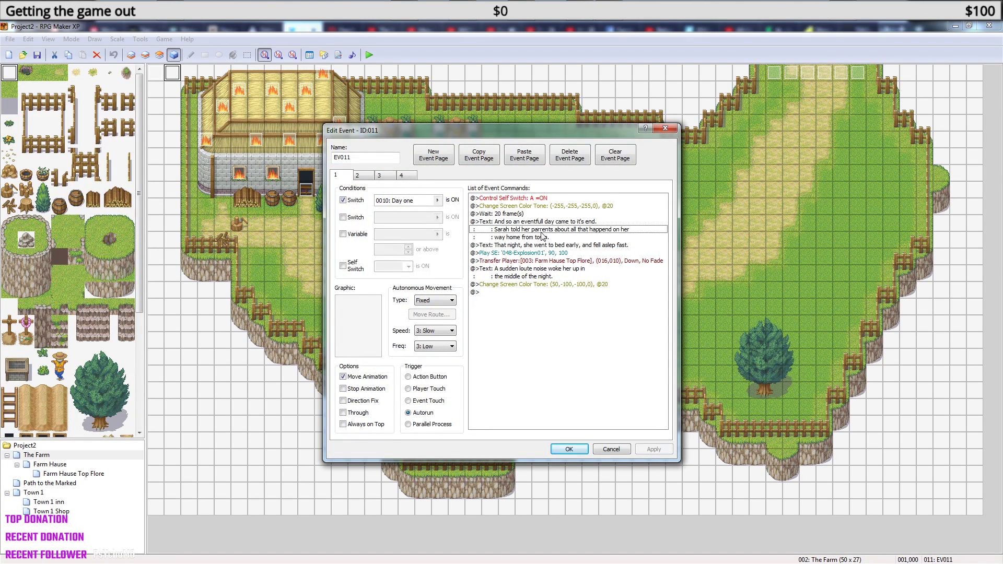
pyautogui.click(557, 270)
pyautogui.rightClick(557, 270)
pyautogui.click(598, 289)
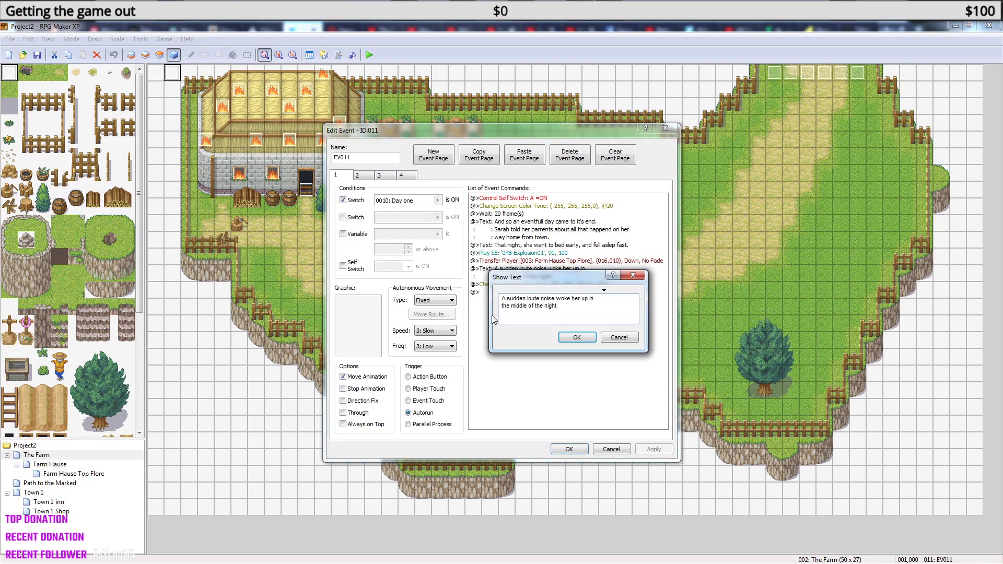
pyautogui.press('Delete')
pyautogui.click(576, 339)
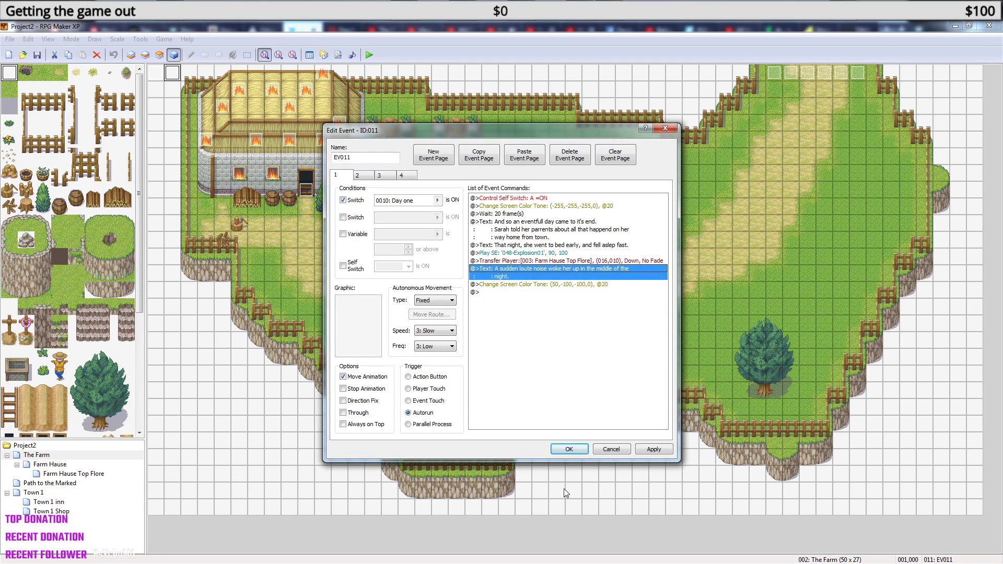
pyautogui.click(569, 449)
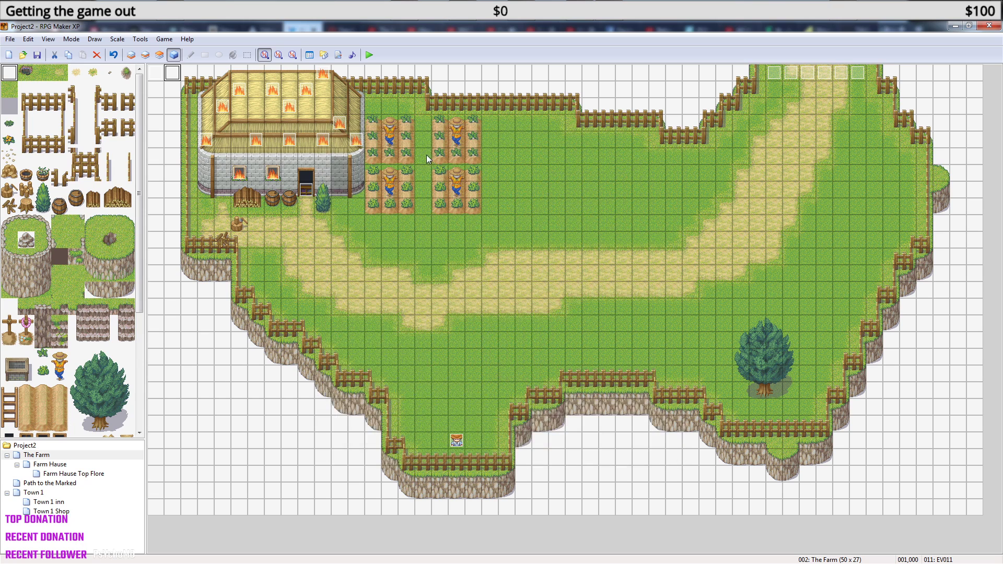
# Save and playtest the cutscene again, checking how the rewrapped sudden-noise message fits its text box.
pyautogui.click(370, 54)
pyautogui.click(460, 320)
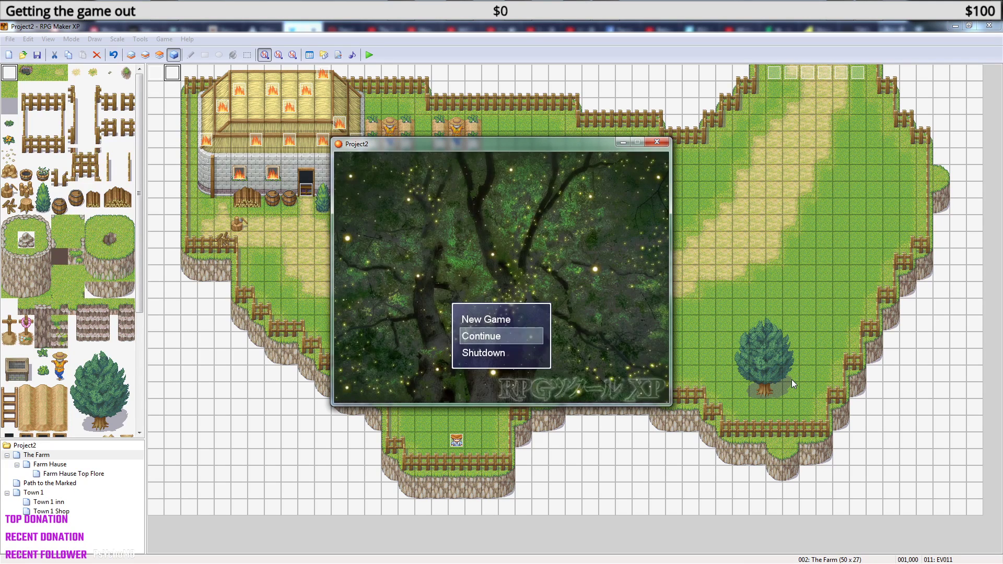
pyautogui.press('Return')
pyautogui.press('Return')
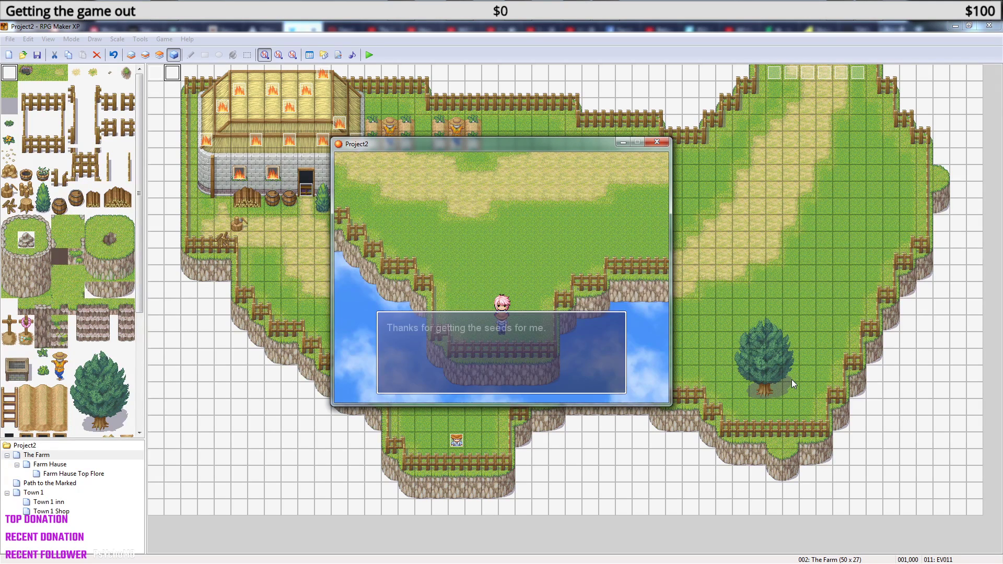
pyautogui.press('Return')
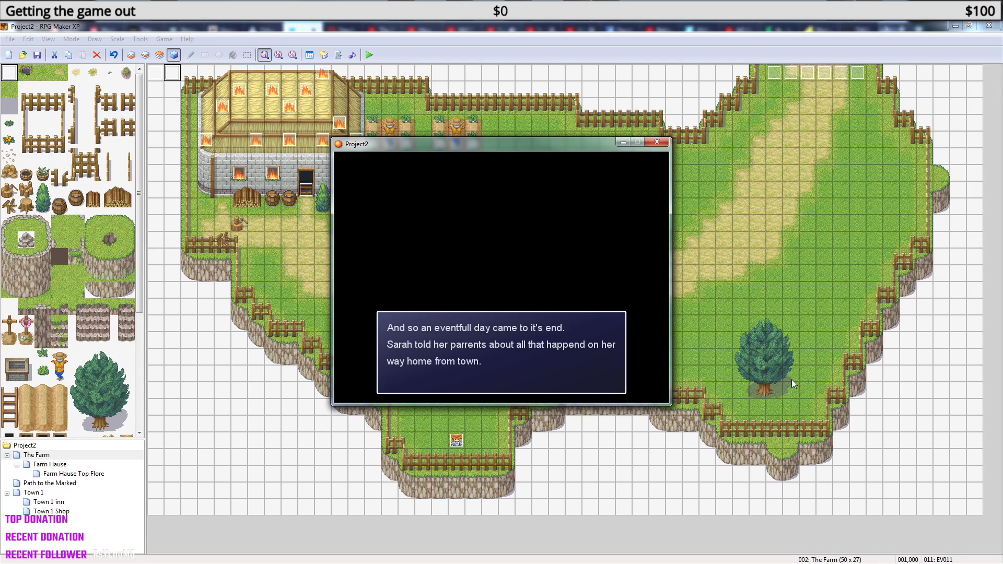
pyautogui.press('Return')
pyautogui.press('Return')
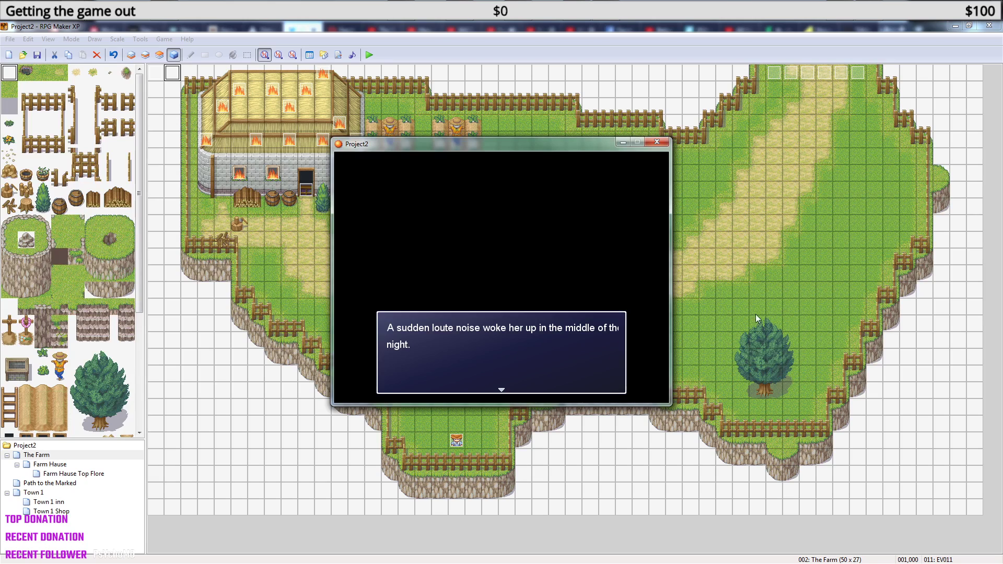
pyautogui.click(657, 141)
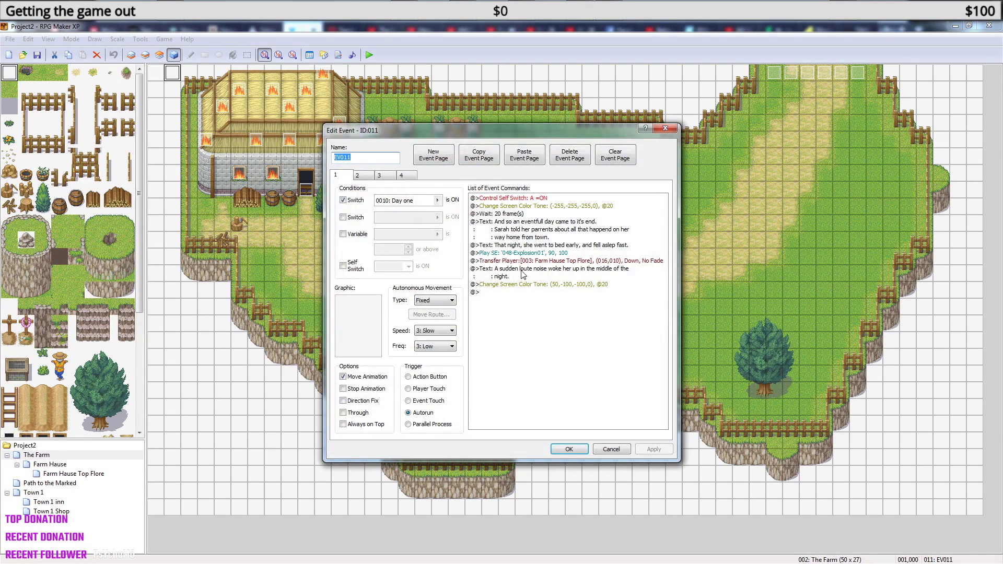
# Move "the" to the second line of EV011's sudden-noise message so that line reads "the night.".
pyautogui.click(534, 268)
pyautogui.rightClick(535, 267)
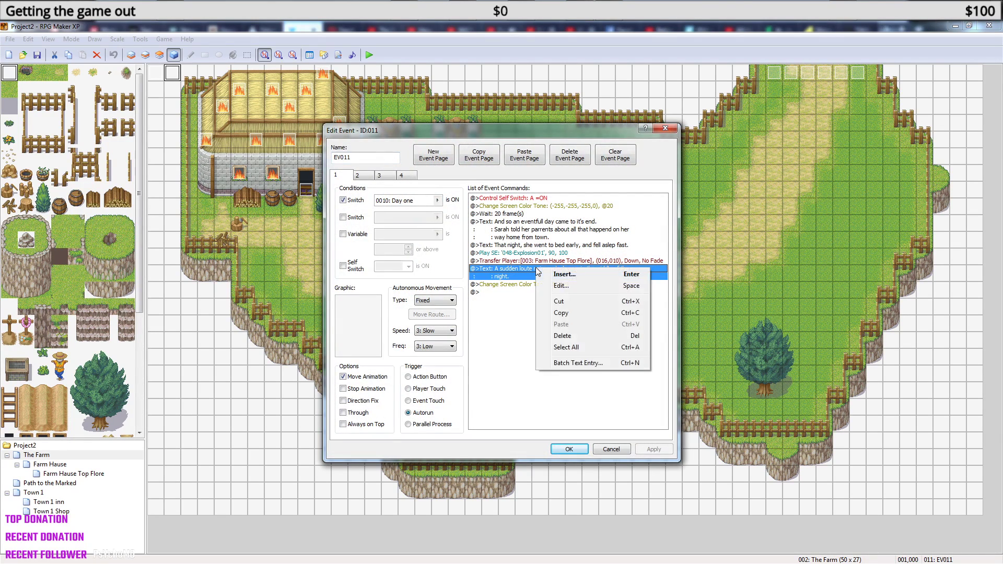
pyautogui.click(577, 286)
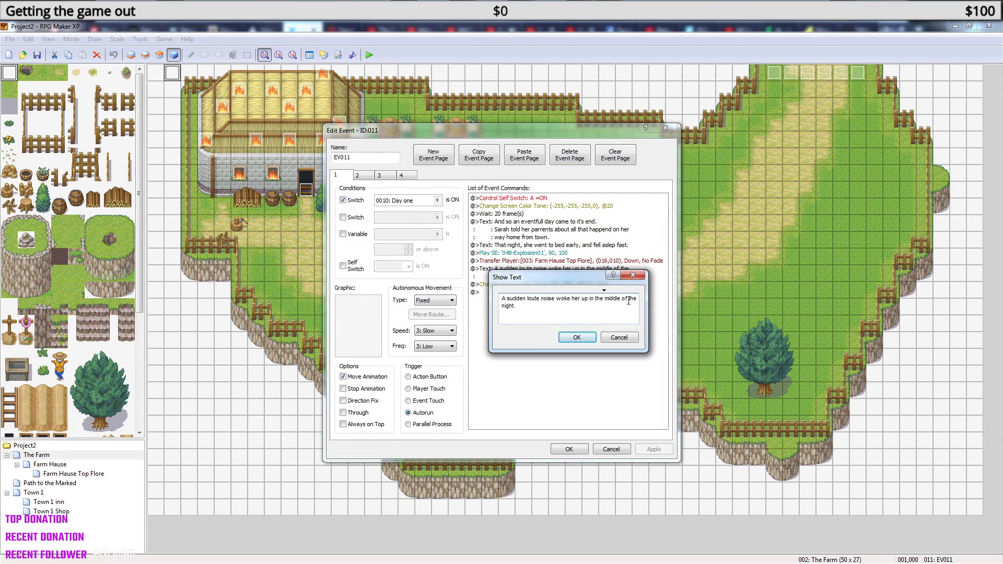
pyautogui.press('Return')
pyautogui.press('BackSpace')
pyautogui.click(576, 338)
pyautogui.click(568, 449)
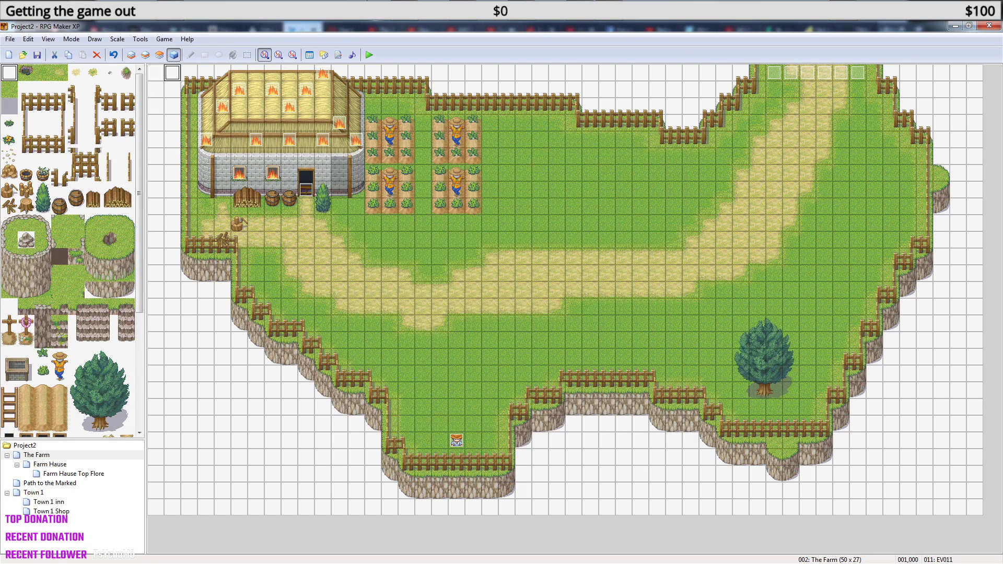
# Save the project and play the saved game's cutscene through to the message with "the night." on its second line.
pyautogui.click(369, 54)
pyautogui.click(459, 326)
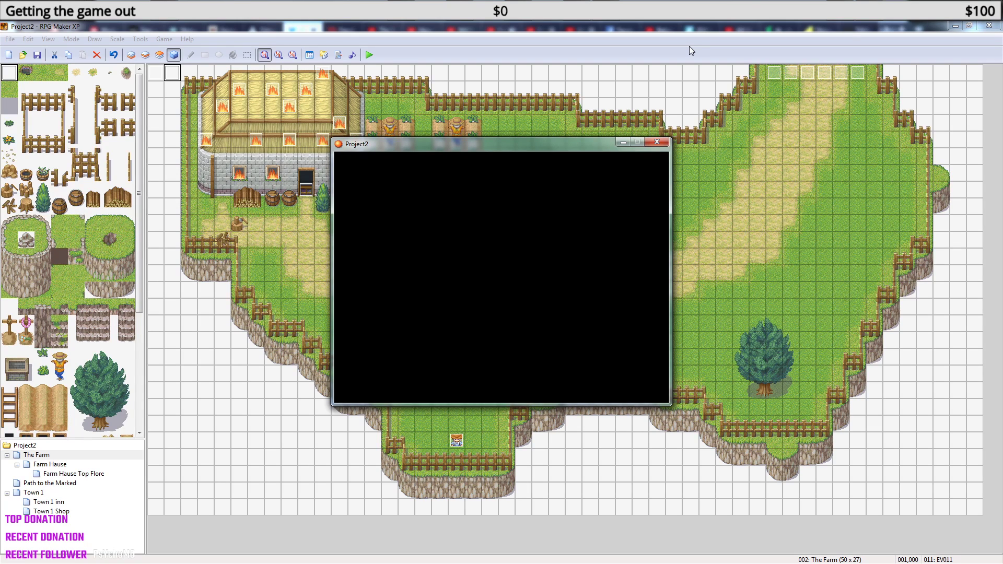
pyautogui.press('Return')
pyautogui.press('Return')
pyautogui.press('Return')
pyautogui.press('Return')
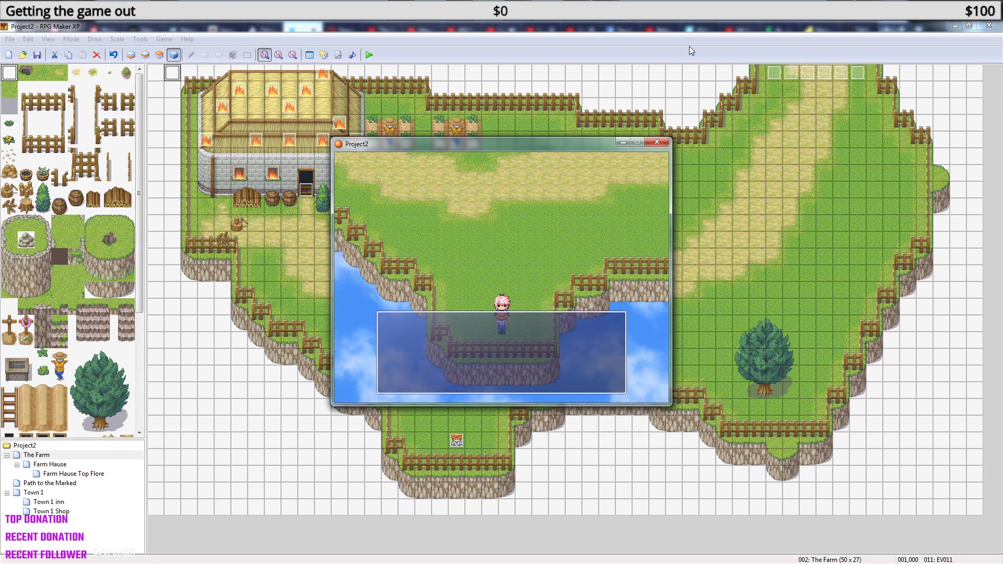
pyautogui.press('Return')
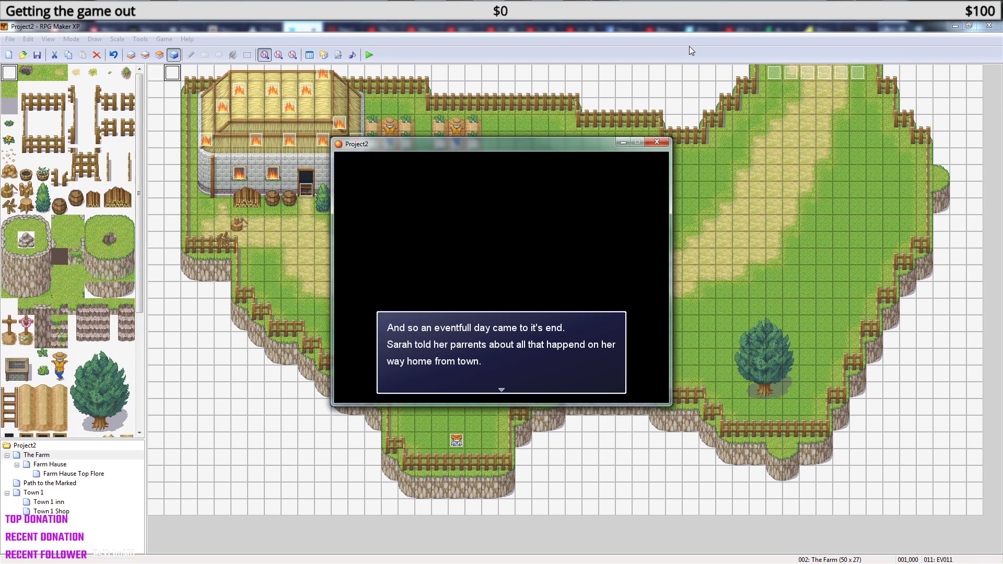
pyautogui.press('Return')
pyautogui.press('Return')
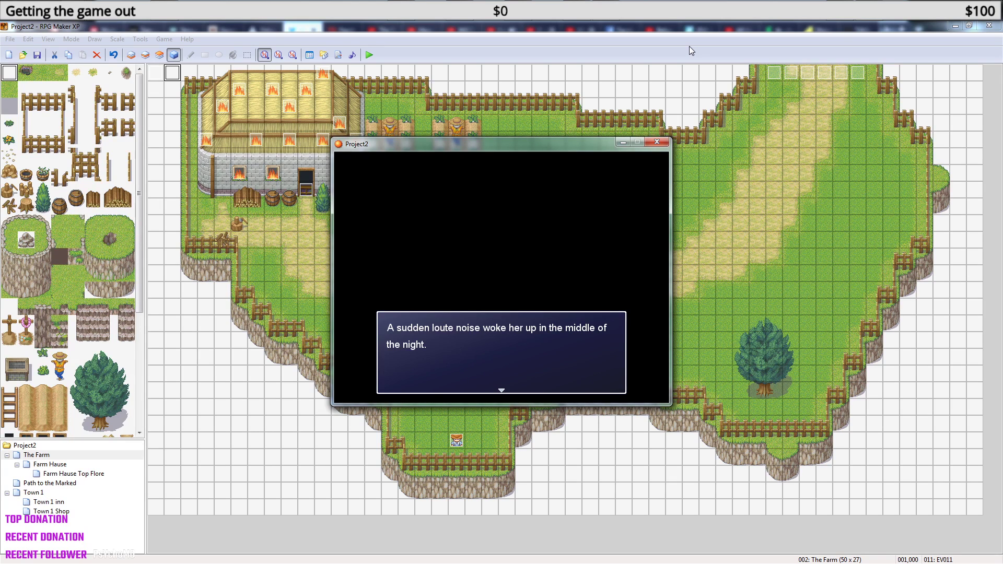
# Walk the character through the burning house to the farm outside, check the screen tone there, and end the playtest.
pyautogui.press('Return')
pyautogui.press('Left')
pyautogui.press('Down')
pyautogui.press('Left')
pyautogui.press('Up')
pyautogui.press('Right')
pyautogui.press('Up')
pyautogui.press('Left')
pyautogui.press('Up')
pyautogui.press('Left')
pyautogui.press('Down')
pyautogui.press('Down')
pyautogui.press('Right')
pyautogui.press('Down')
pyautogui.press('Right')
pyautogui.press('Up')
pyautogui.press('Right')
pyautogui.press('Right')
pyautogui.press('Down')
pyautogui.press('Right')
pyautogui.press('Down')
pyautogui.press('Down')
pyautogui.press('Down')
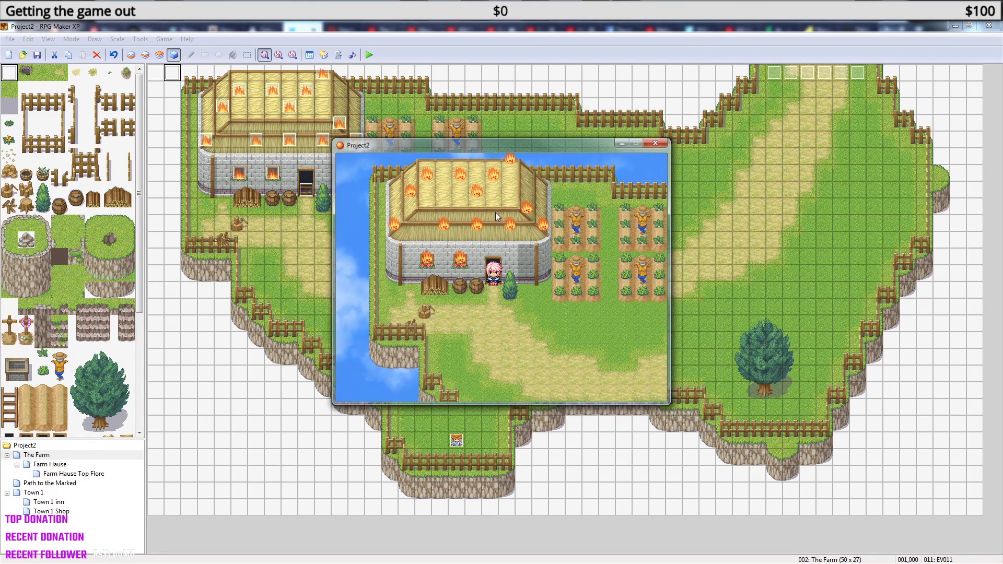
pyautogui.hotkey('alt', 'F4')
# Change the switch condition on page 3 of the Farm Hause map's Exit event to 0010: Day one.
pyautogui.click(50, 464)
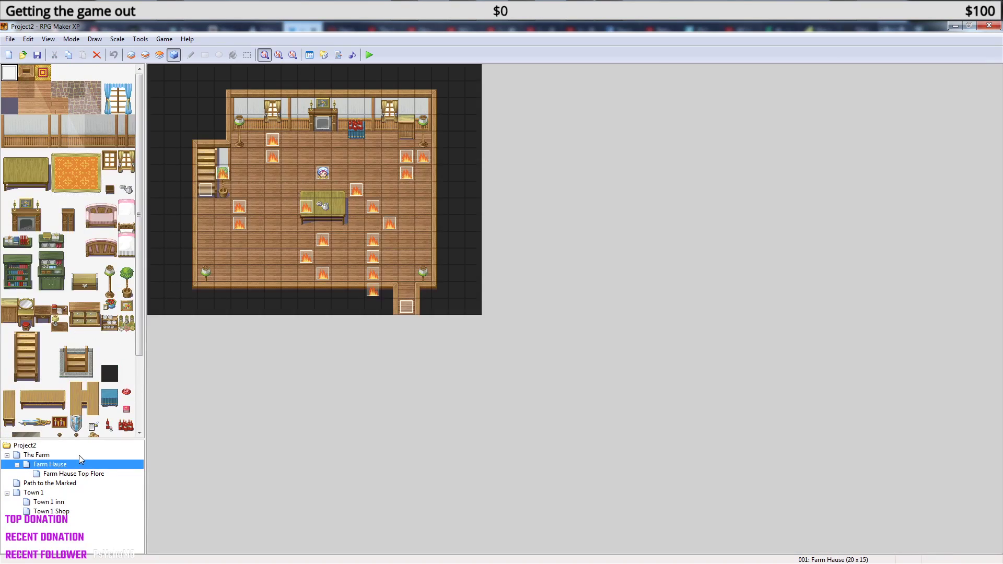
pyautogui.doubleClick(407, 308)
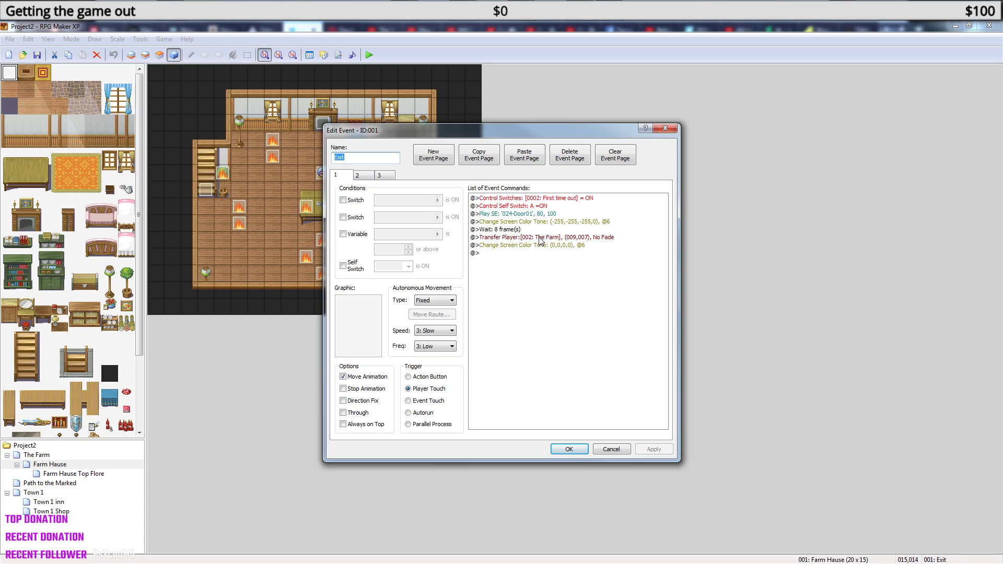
pyautogui.click(382, 175)
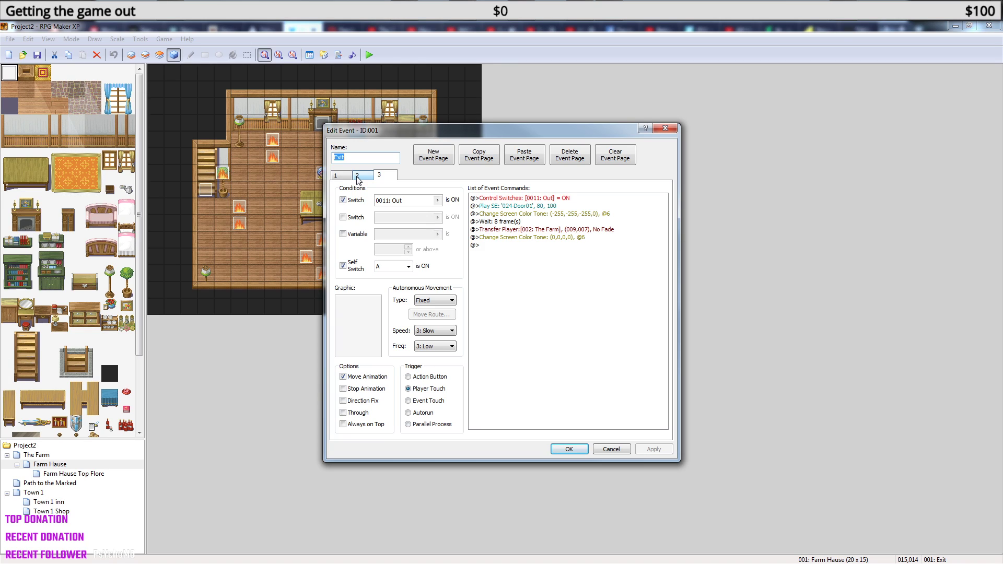
pyautogui.click(361, 178)
pyautogui.click(388, 174)
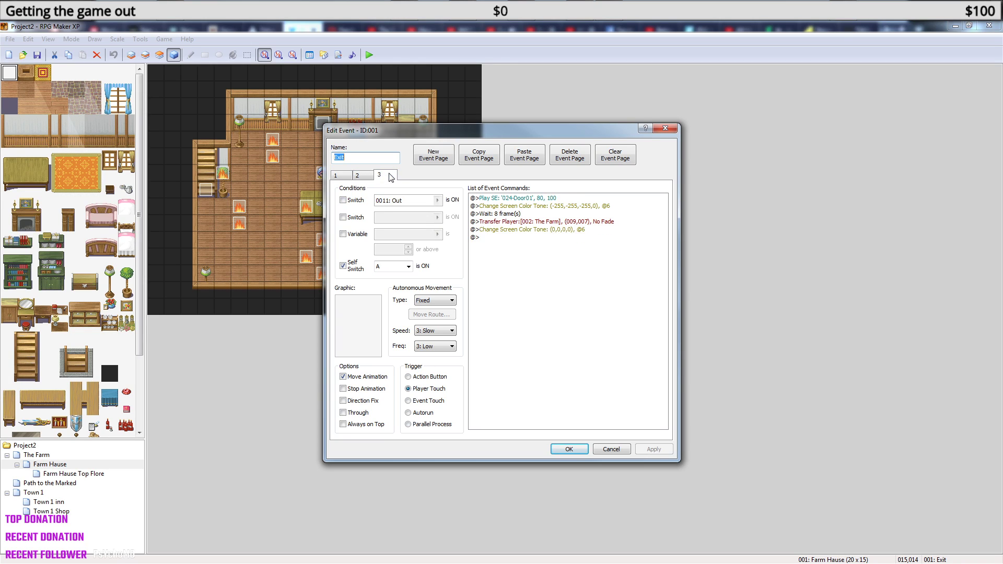
pyautogui.click(365, 176)
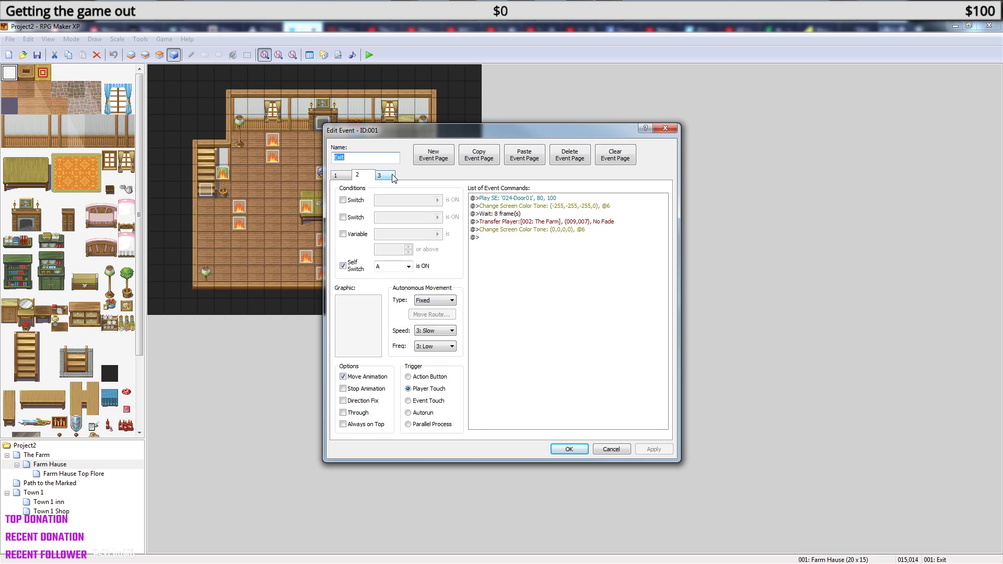
pyautogui.click(389, 176)
pyautogui.click(437, 202)
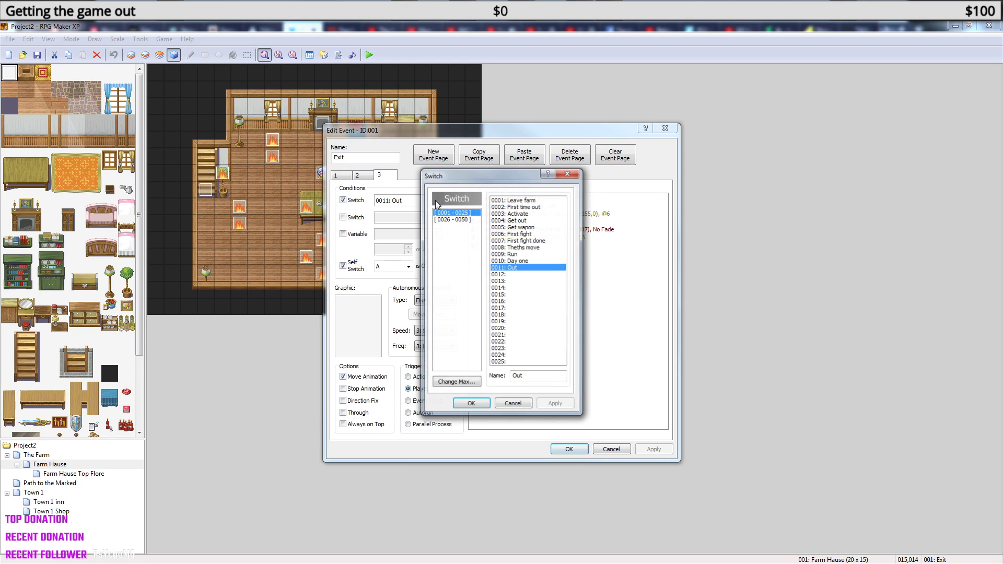
pyautogui.click(526, 261)
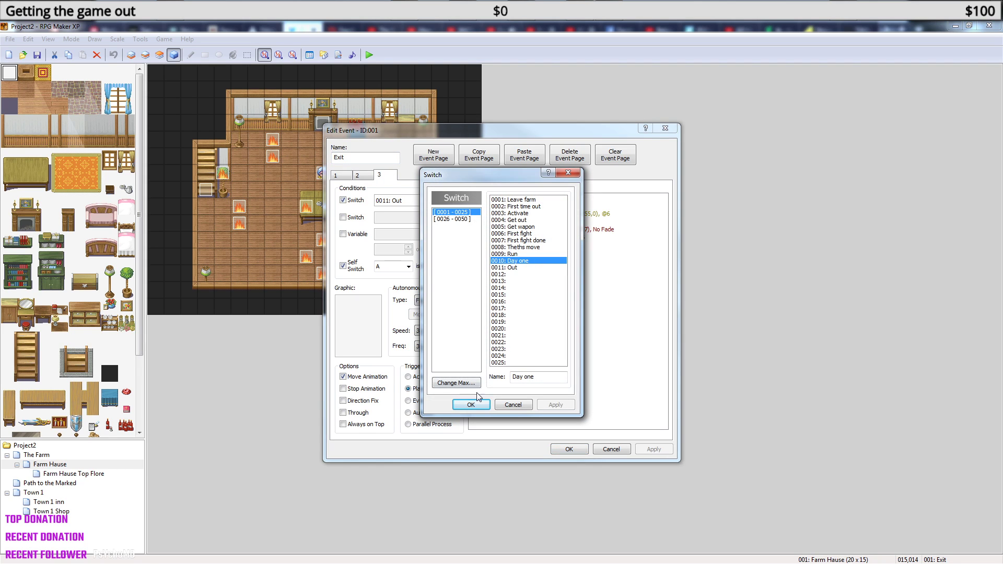
pyautogui.click(471, 405)
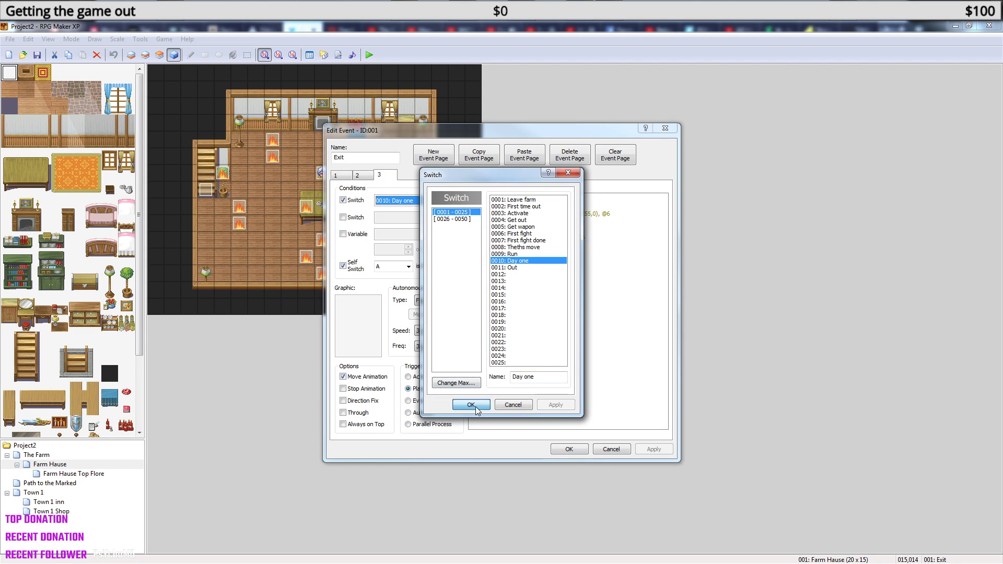
pyautogui.click(568, 449)
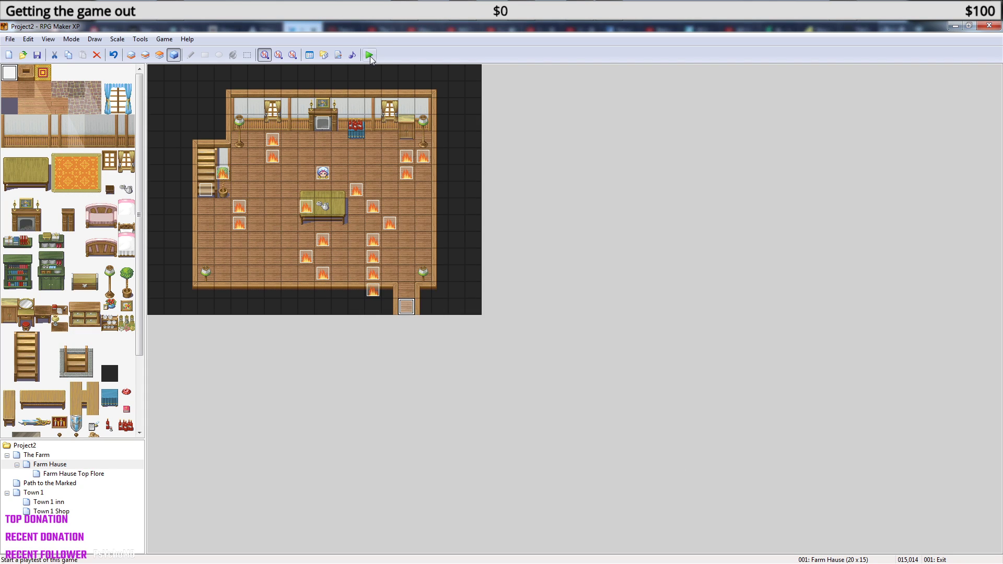
# Start a playtest, continue the saved game, and play the cutscene through to the burning house.
pyautogui.click(368, 55)
pyautogui.click(473, 321)
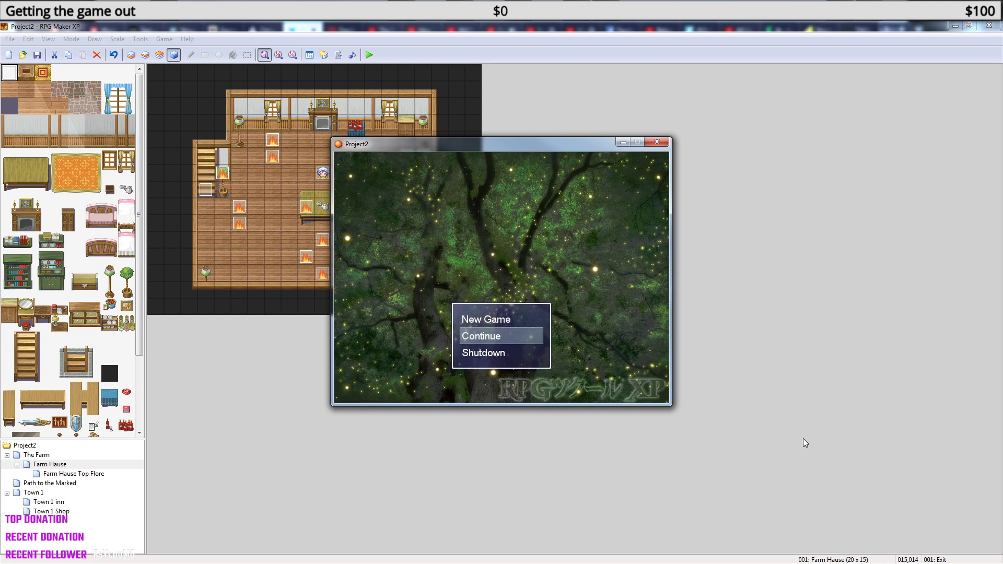
pyautogui.press('Return')
pyautogui.press('Return')
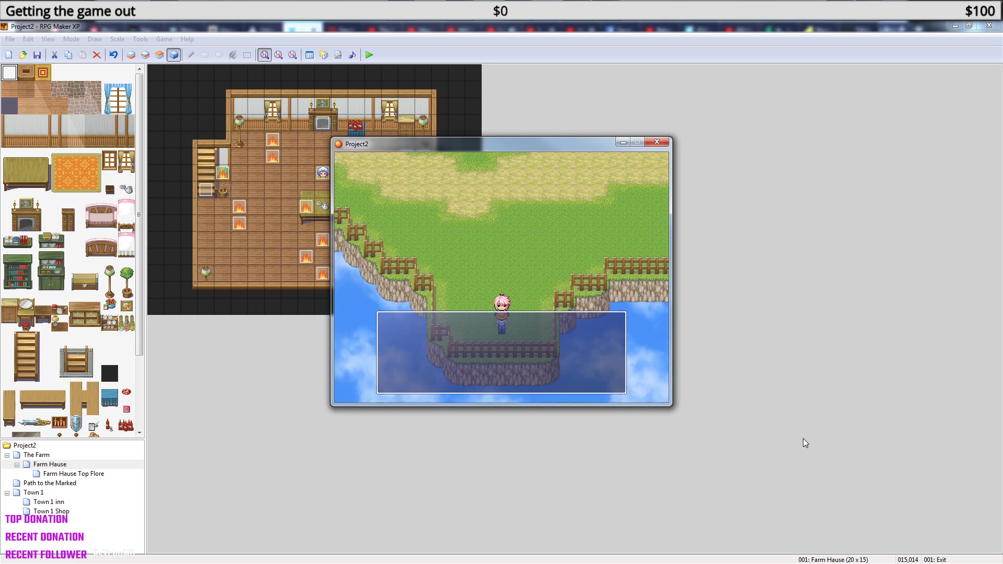
pyautogui.press('Return')
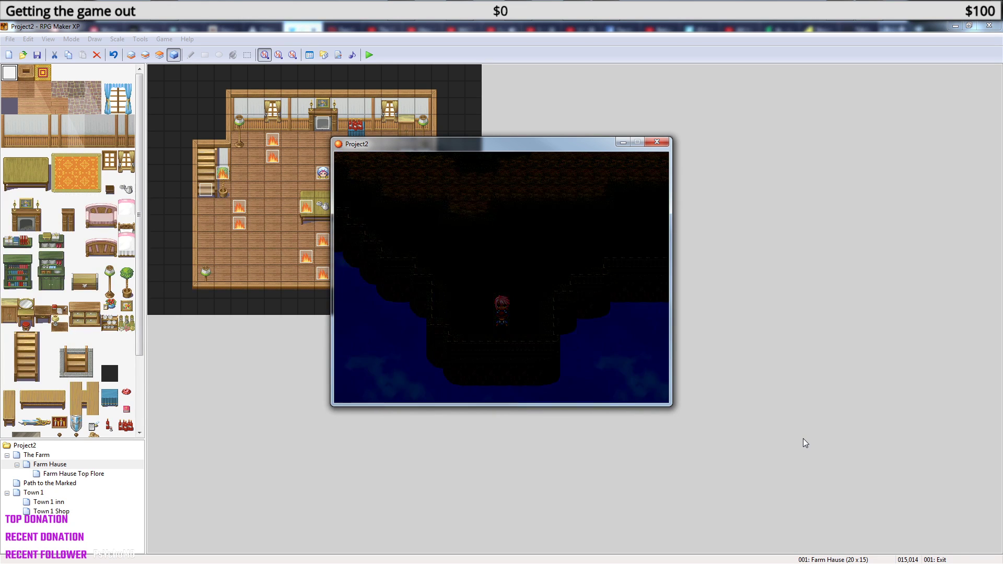
pyautogui.press('Return')
pyautogui.press('Return')
# Walk the character from the bedroom across the burning top floor to the stairs.
pyautogui.press('Left')
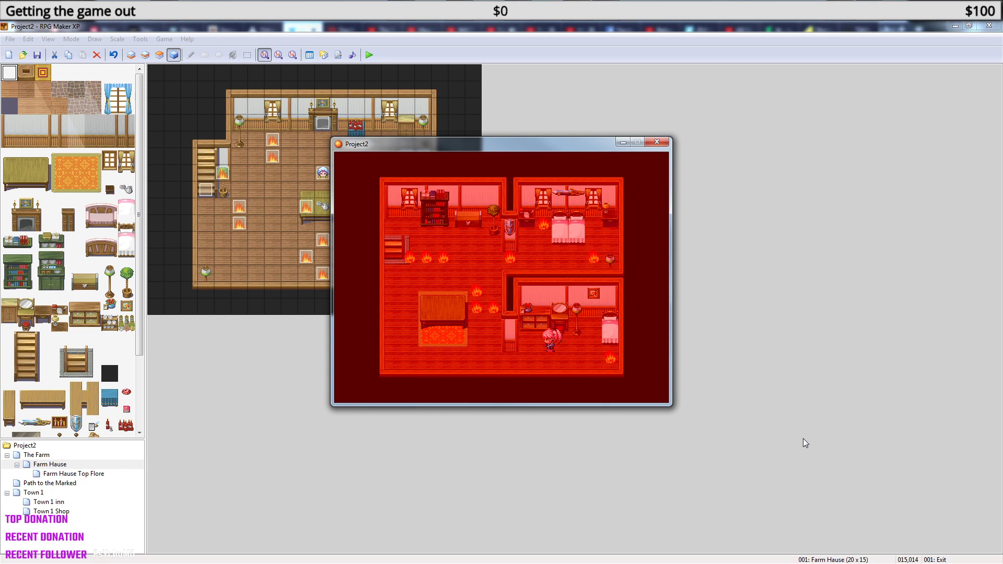
pyautogui.press('Down')
pyautogui.press('Left')
pyautogui.press('Left')
pyautogui.press('Up')
pyautogui.press('Left')
pyautogui.press('Up')
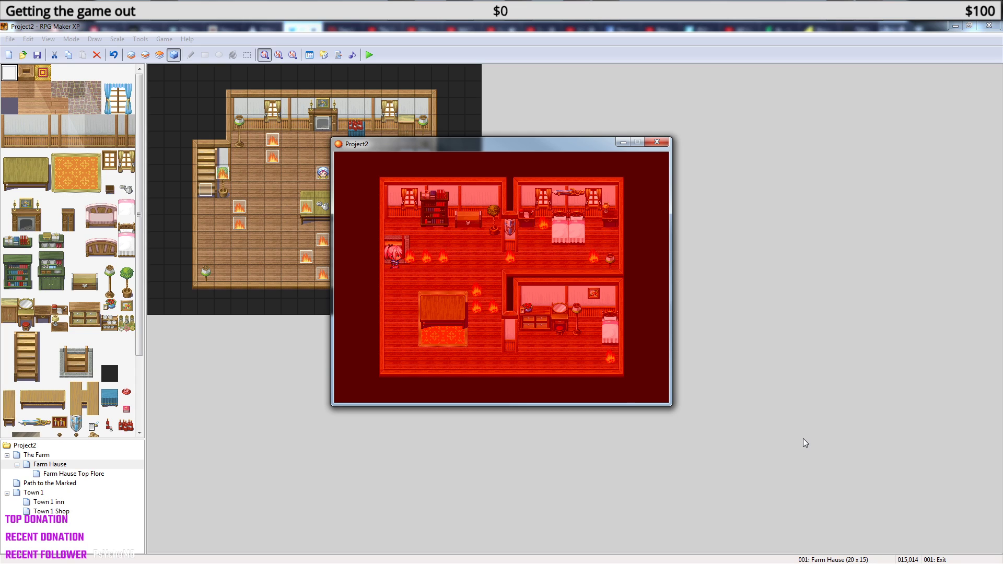
# Guide the character around the fires on the ground floor and leave through the house exit.
pyautogui.press('Right')
pyautogui.press('Right')
pyautogui.press('Right')
pyautogui.press('Right')
pyautogui.press('Up')
pyautogui.press('Left')
pyautogui.press('Left')
pyautogui.press('Left')
pyautogui.press('Left')
pyautogui.press('Down')
pyautogui.press('Down')
pyautogui.press('Right')
pyautogui.press('Right')
pyautogui.press('Right')
pyautogui.press('Right')
pyautogui.press('Right')
pyautogui.press('Up')
pyautogui.press('Up')
pyautogui.press('Up')
pyautogui.press('Right')
pyautogui.press('Right')
pyautogui.press('Right')
pyautogui.press('Right')
pyautogui.press('Up')
pyautogui.press('Left')
pyautogui.press('Left')
pyautogui.press('Left')
pyautogui.press('Left')
pyautogui.press('Left')
pyautogui.press('Left')
pyautogui.press('Left')
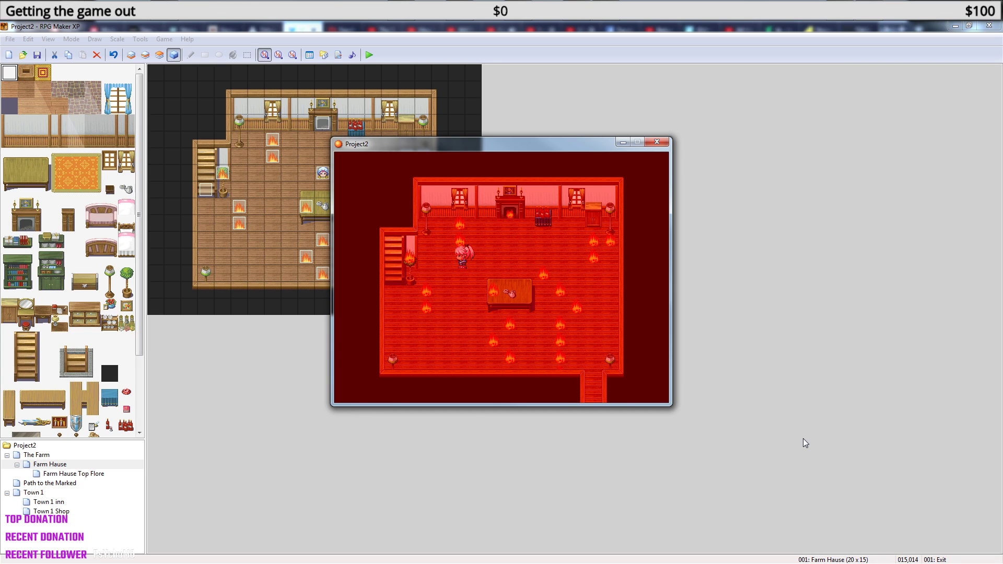
pyautogui.press('Down')
pyautogui.press('Right')
pyautogui.press('Right')
pyautogui.press('Right')
pyautogui.press('Up')
pyautogui.press('Right')
pyautogui.press('Right')
pyautogui.press('Right')
pyautogui.press('Right')
pyautogui.press('Right')
pyautogui.press('Right')
pyautogui.press('Down')
pyautogui.press('Down')
pyautogui.press('Right')
pyautogui.press('Down')
pyautogui.press('Down')
pyautogui.press('Down')
pyautogui.press('Down')
pyautogui.press('Down')
pyautogui.press('Down')
pyautogui.press('Down')
pyautogui.press('Down')
# Walk around the farm by the house, path and crop beds to check the night screen tone, and end the playtest.
pyautogui.press('Up')
pyautogui.press('Up')
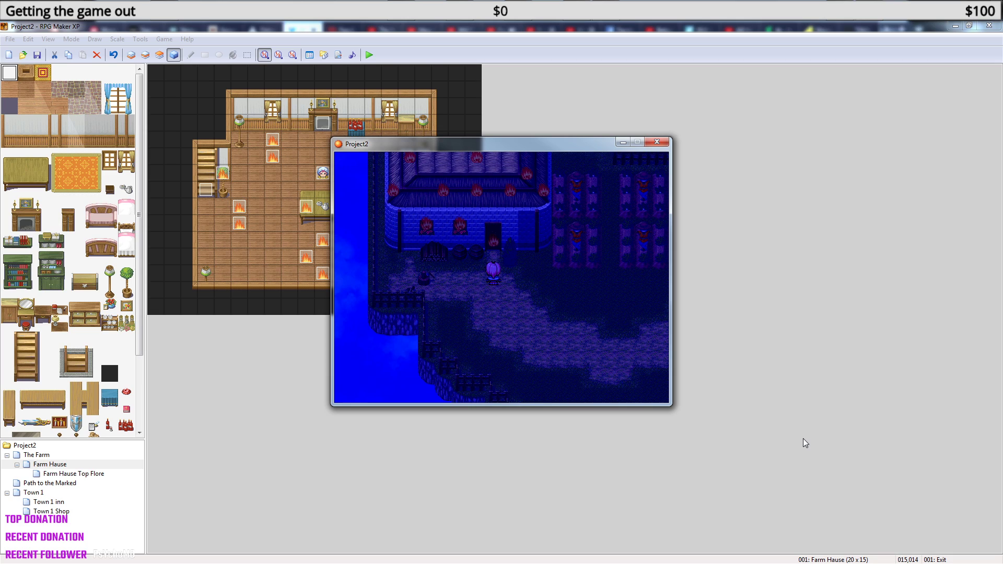
pyautogui.press('Up')
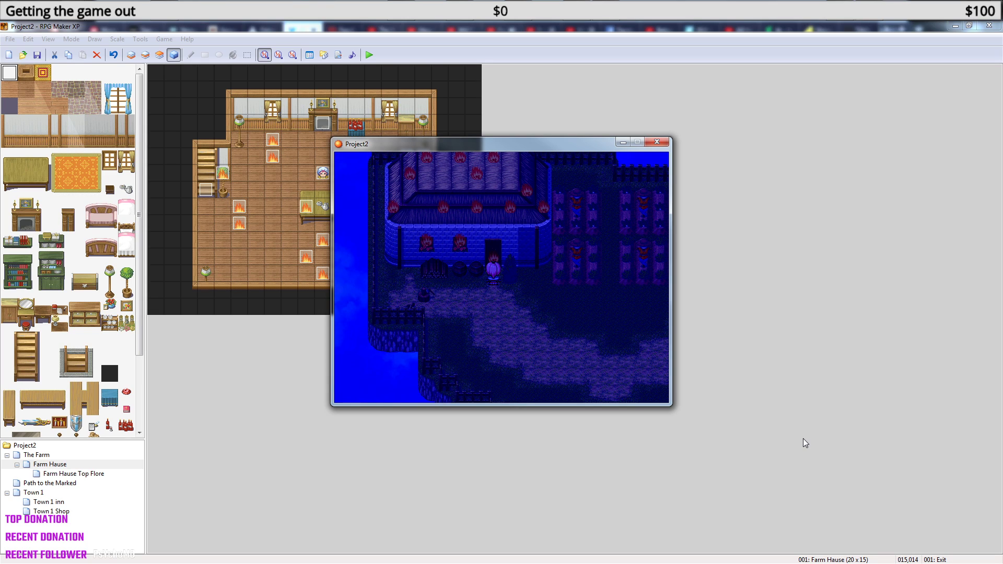
pyautogui.press('Down')
pyautogui.press('Down')
pyautogui.press('Down')
pyautogui.press('Down')
pyautogui.press('Down')
pyautogui.press('Right')
pyautogui.press('Right')
pyautogui.press('Right')
pyautogui.press('Right')
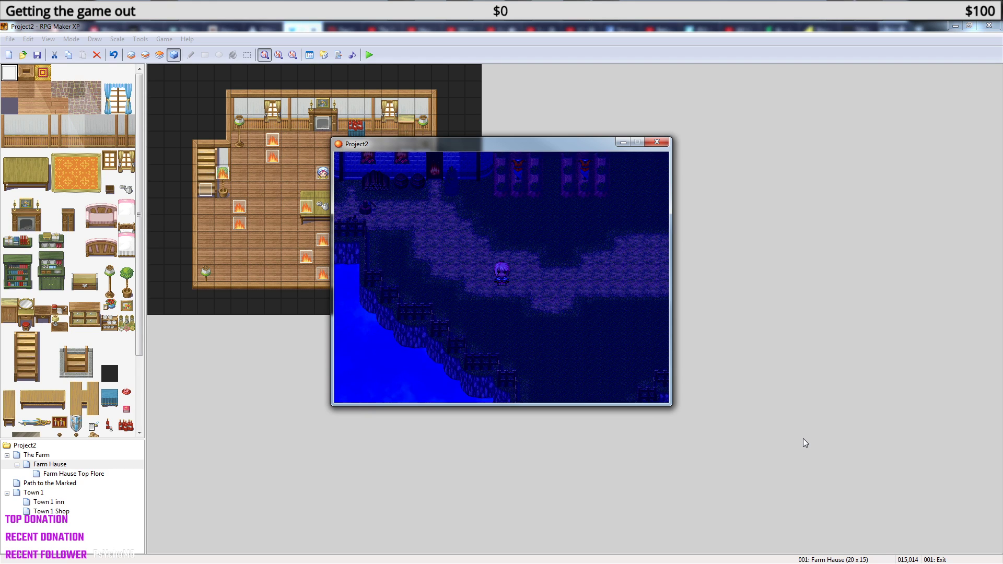
pyautogui.press('Down')
pyautogui.press('Down')
pyautogui.press('Down')
pyautogui.press('Right')
pyautogui.press('Right')
pyautogui.press('Right')
pyautogui.press('Right')
pyautogui.press('Right')
pyautogui.press('Up')
pyautogui.press('Up')
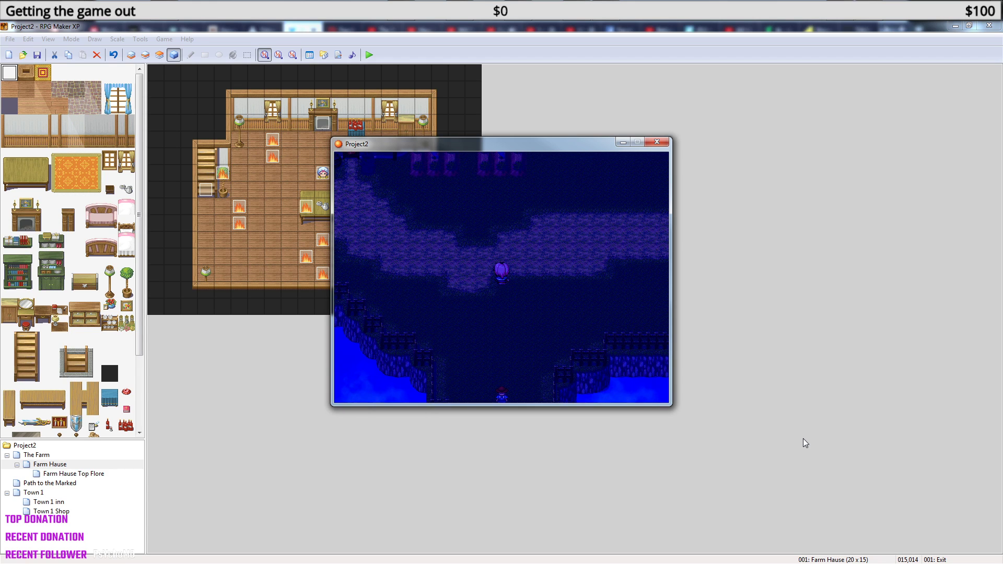
pyautogui.press('Up')
pyautogui.press('Up')
pyautogui.press('Up')
pyautogui.press('Up')
pyautogui.press('Up')
pyautogui.press('Up')
pyautogui.press('Up')
pyautogui.press('Right')
pyautogui.press('Right')
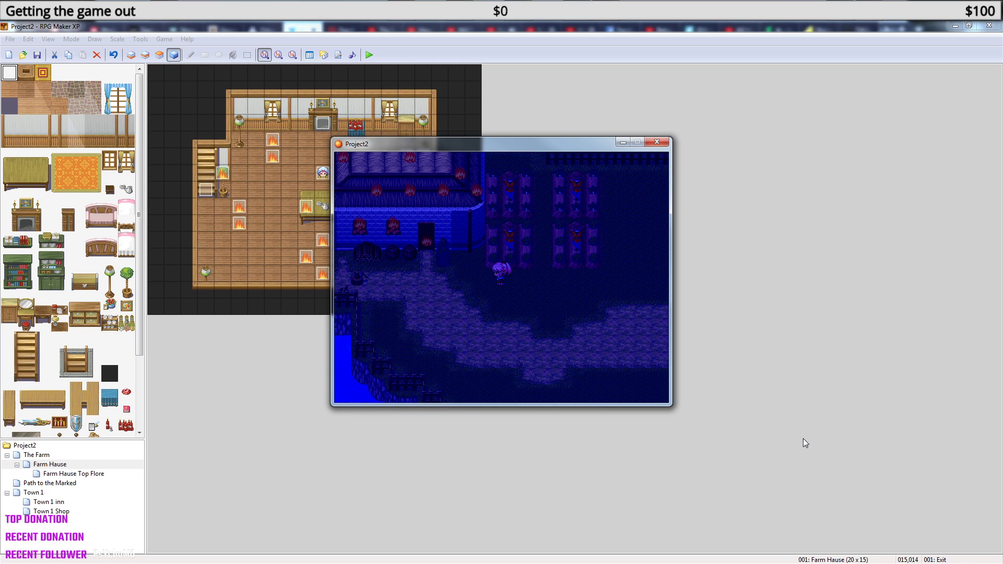
pyautogui.press('Up')
pyautogui.press('Left')
pyautogui.press('Left')
pyautogui.press('Left')
pyautogui.press('Left')
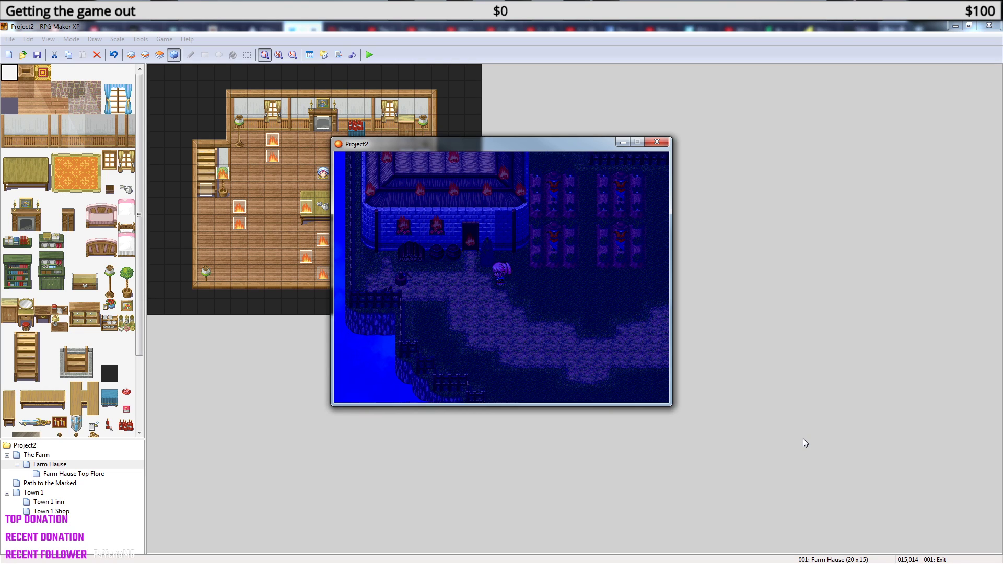
pyautogui.press('Left')
pyautogui.press('Down')
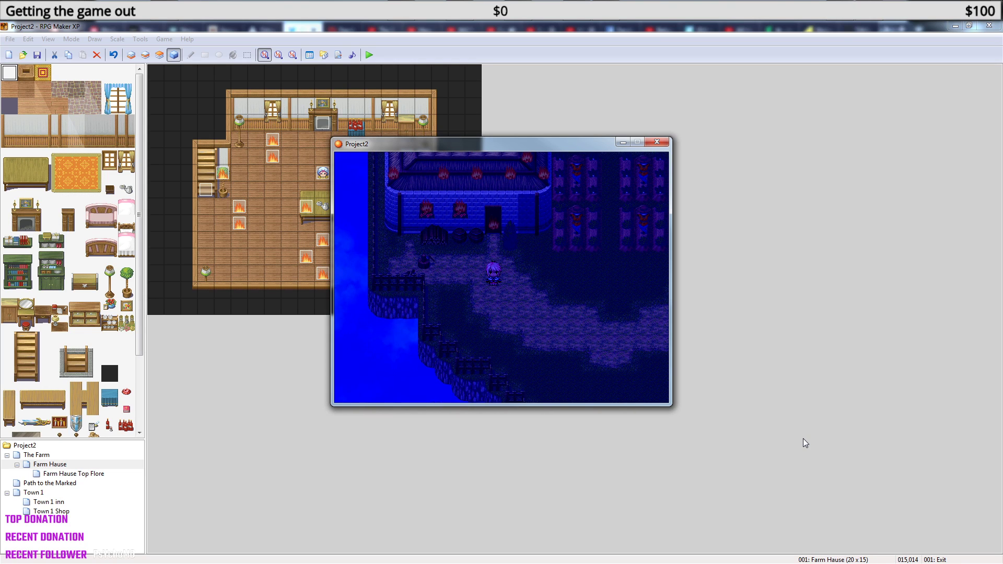
pyautogui.click(657, 142)
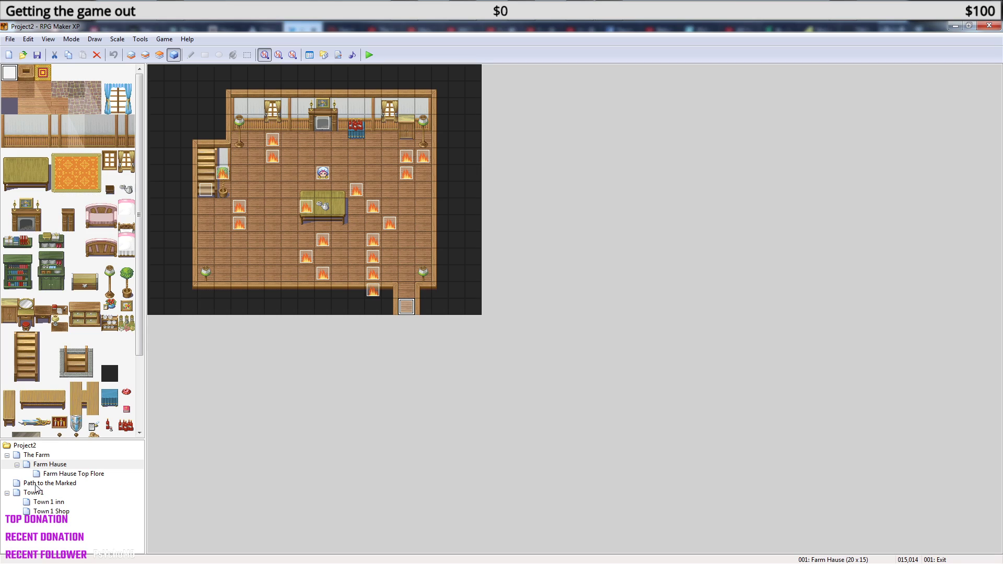
# On page 3 of The Farm's EV011, add a Player move route of Move Down twice and Turn Up.
pyautogui.click(40, 457)
pyautogui.doubleClick(173, 73)
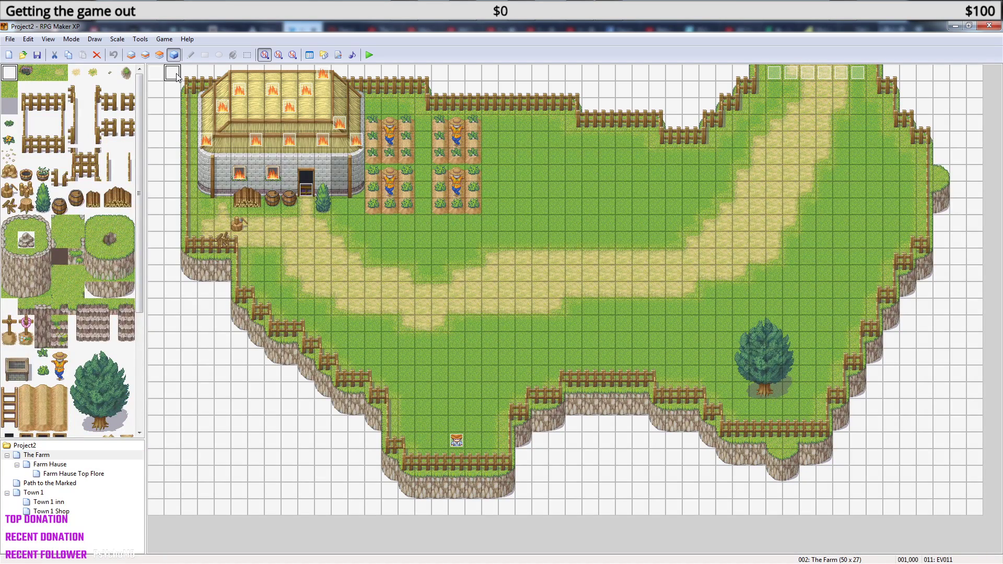
pyautogui.click(402, 176)
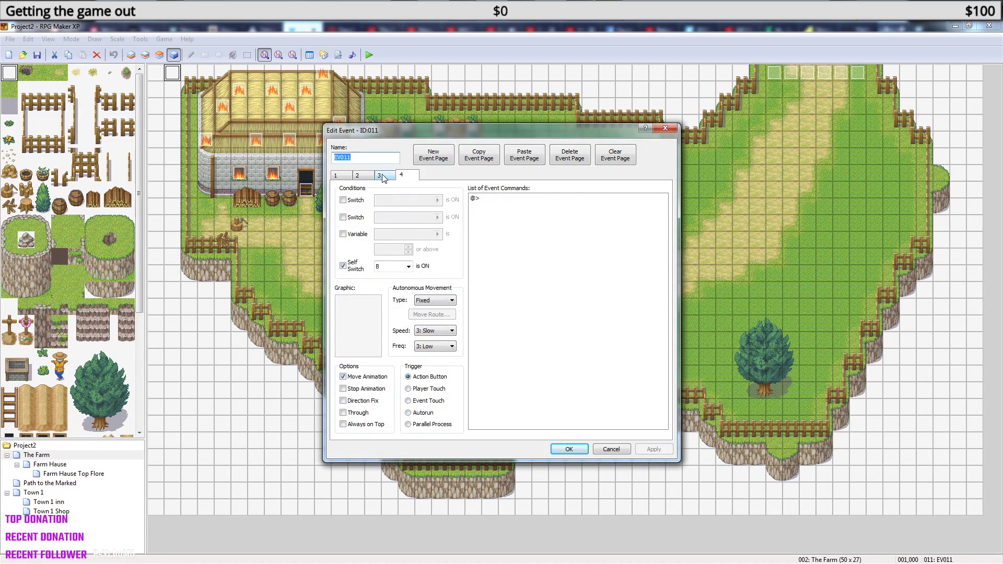
pyautogui.click(384, 176)
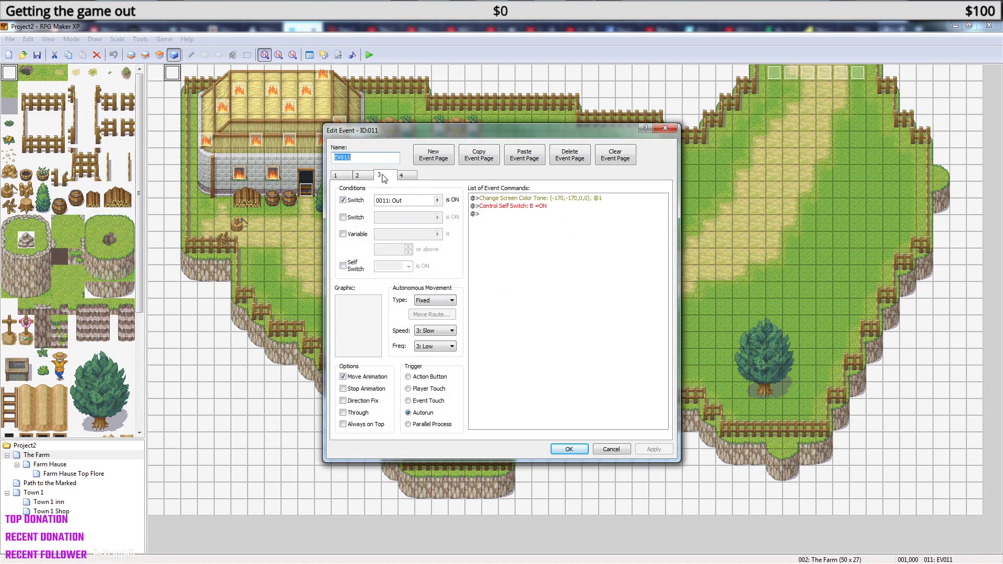
pyautogui.rightClick(514, 214)
pyautogui.click(555, 222)
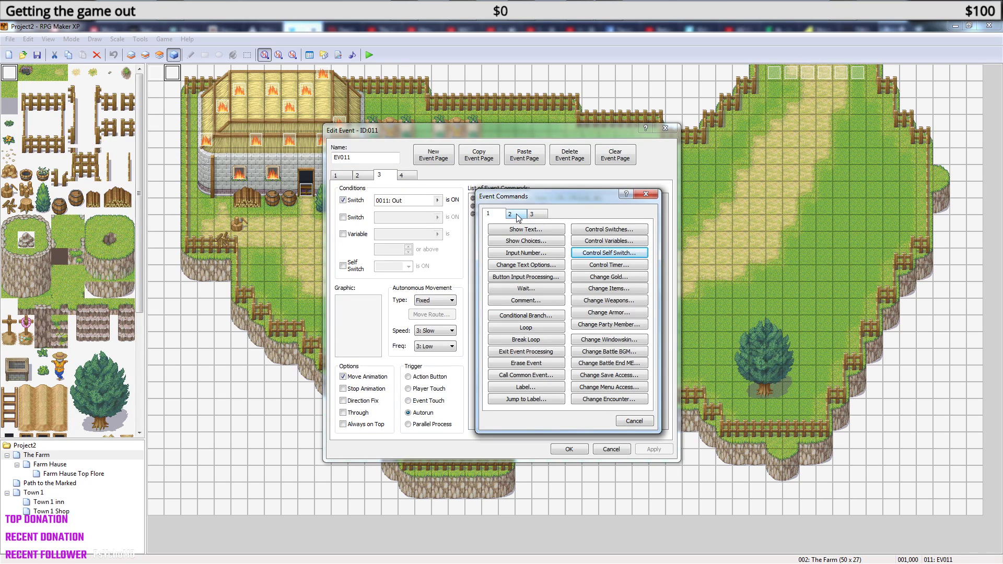
pyautogui.click(518, 216)
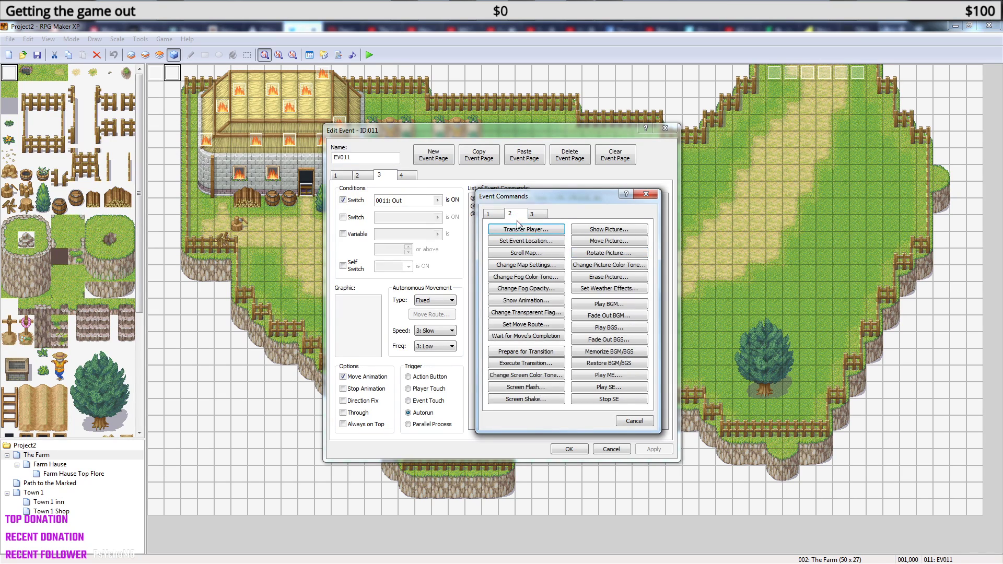
pyautogui.click(525, 325)
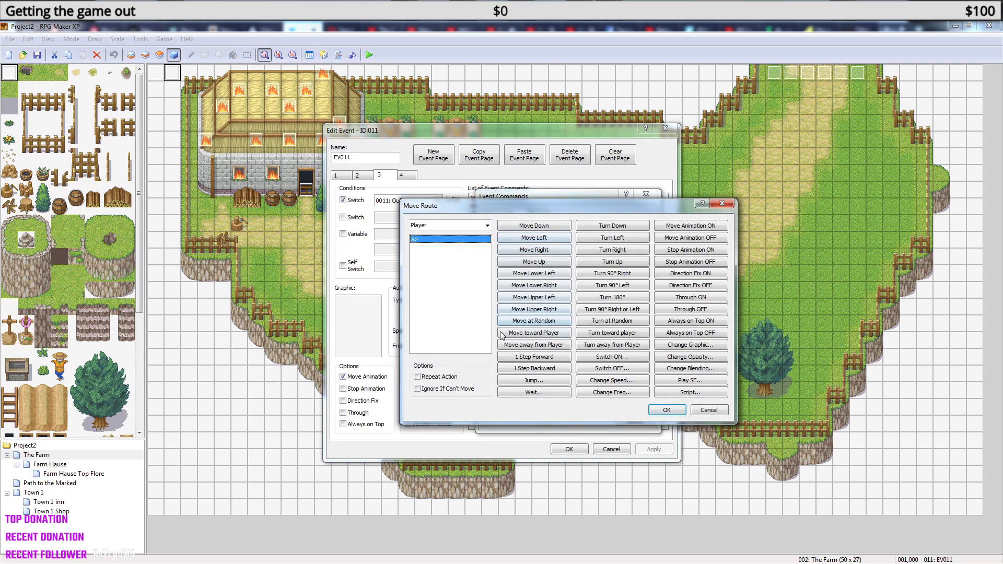
pyautogui.click(547, 227)
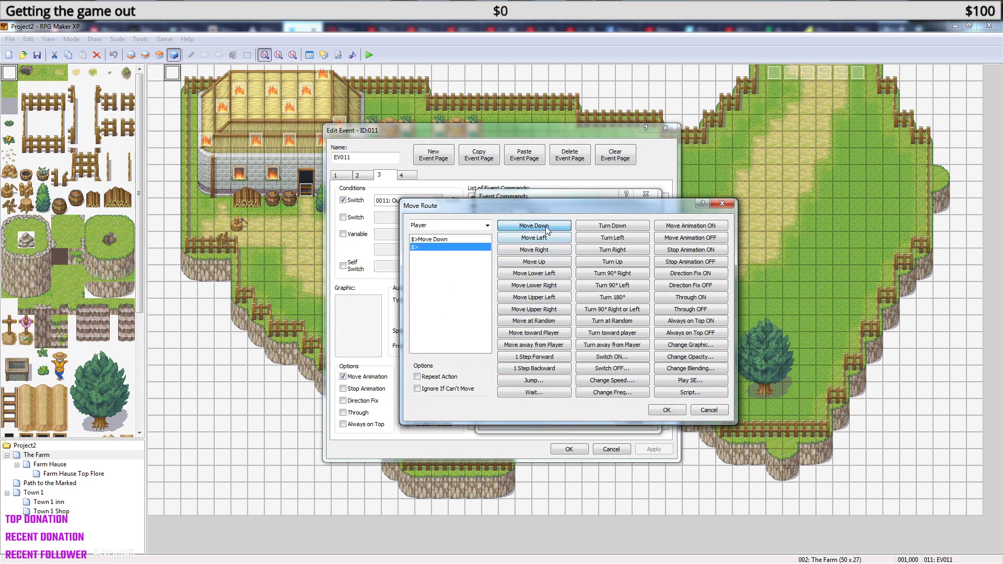
pyautogui.click(547, 228)
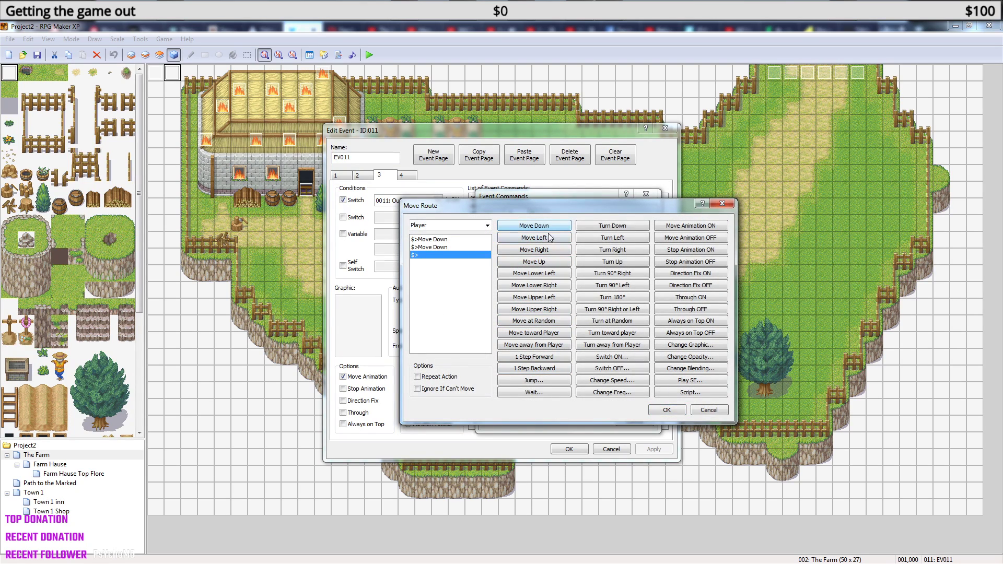
pyautogui.click(625, 261)
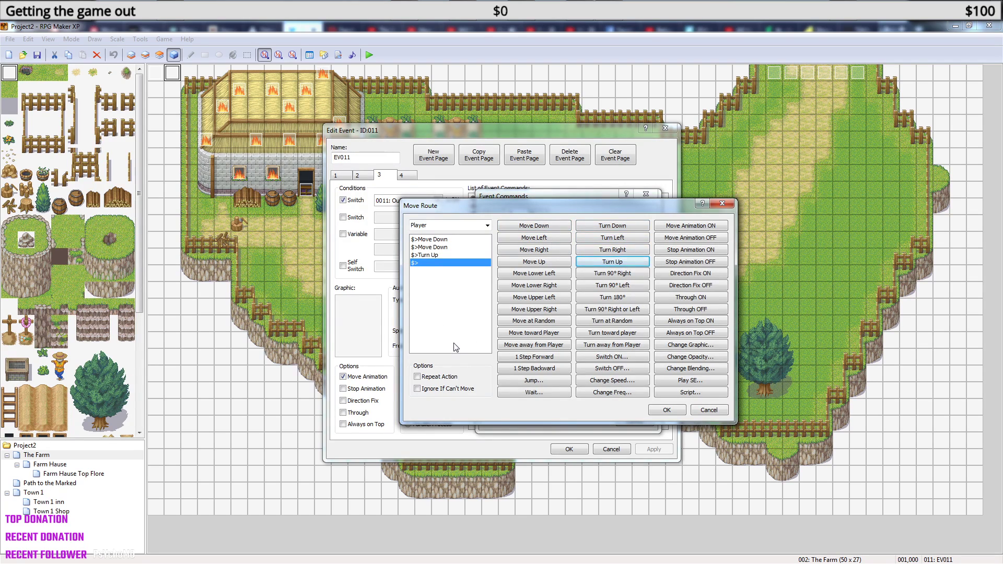
pyautogui.click(666, 410)
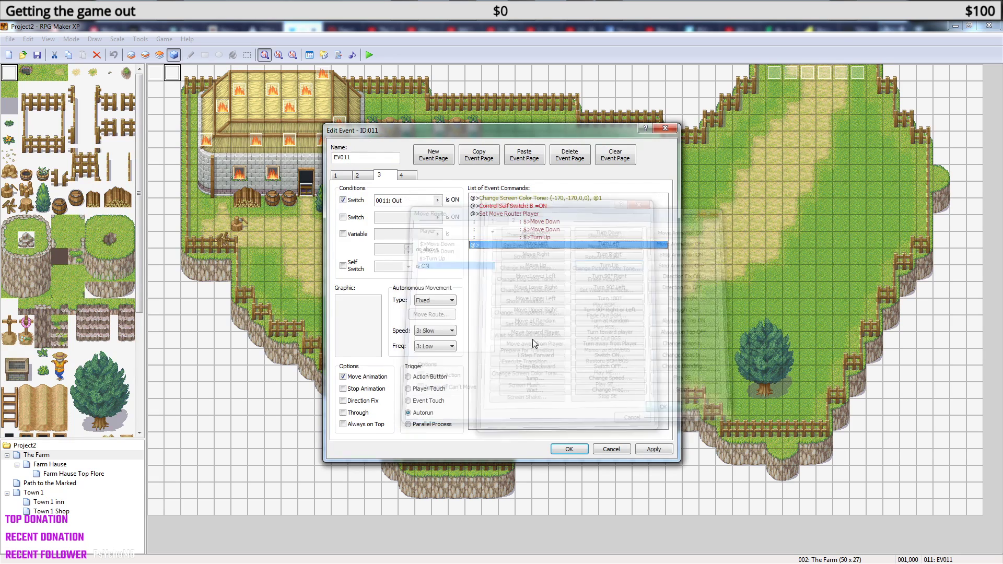
# Add Wait for Move's Completion after the player's move route and confirm the EV011 changes.
pyautogui.rightClick(530, 253)
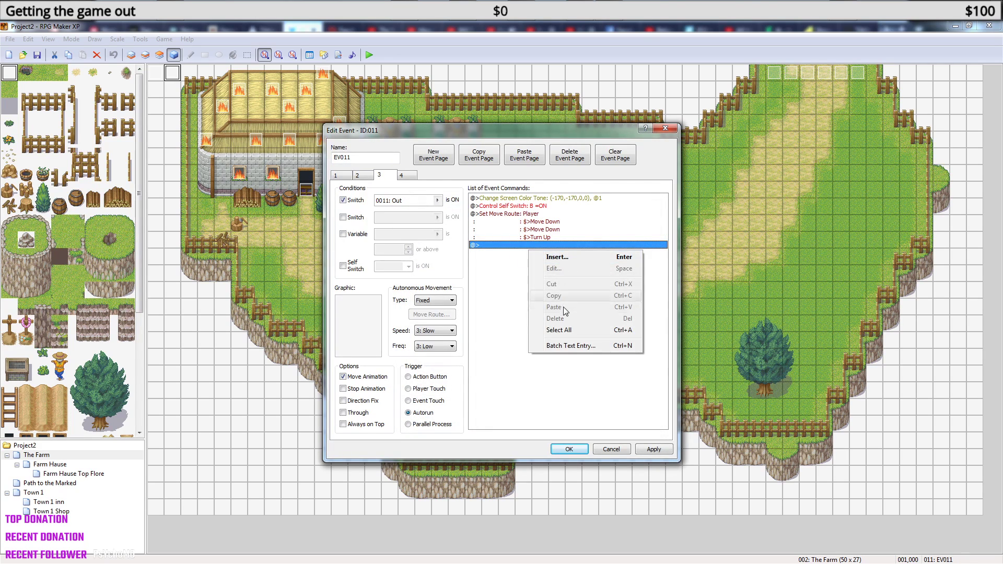
pyautogui.click(555, 256)
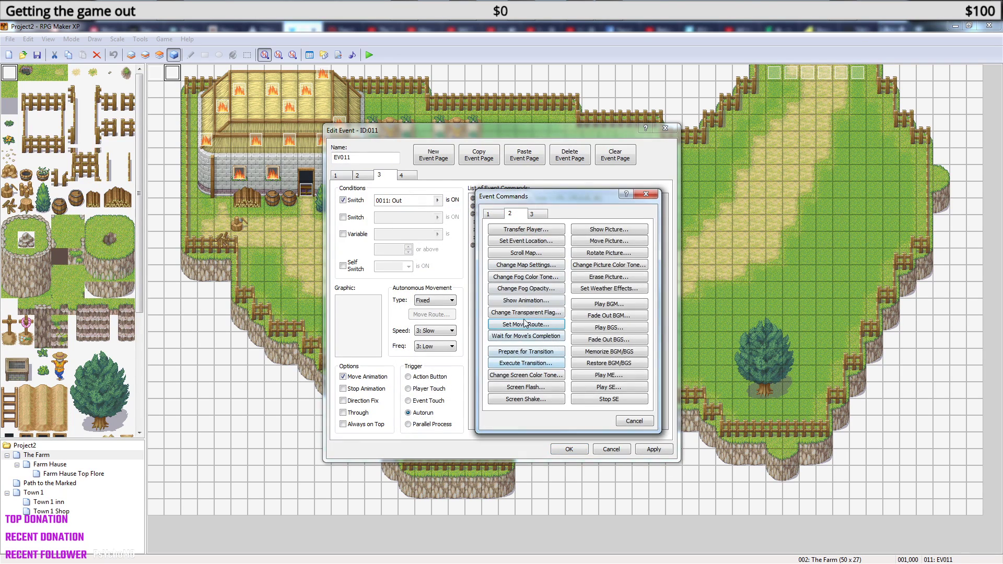
pyautogui.click(530, 336)
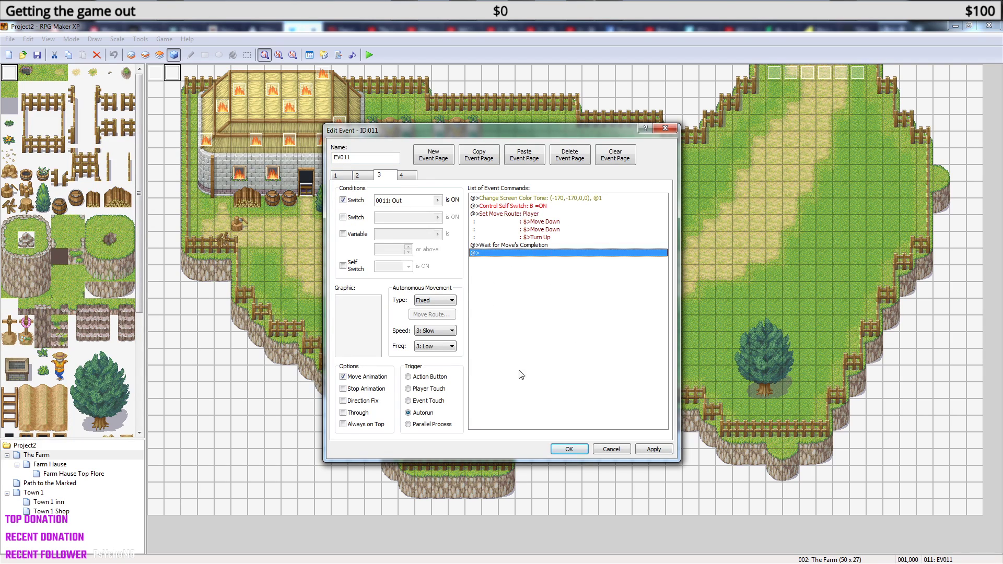
pyautogui.click(568, 449)
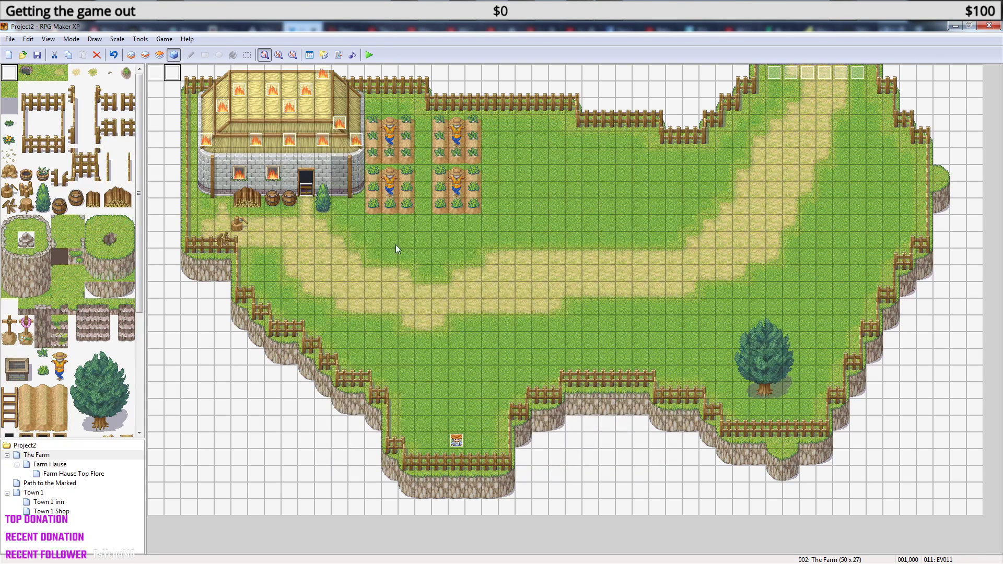
# Copy the fire event at the farmhouse roof's lower-left corner onto the tile directly below it.
pyautogui.doubleClick(355, 140)
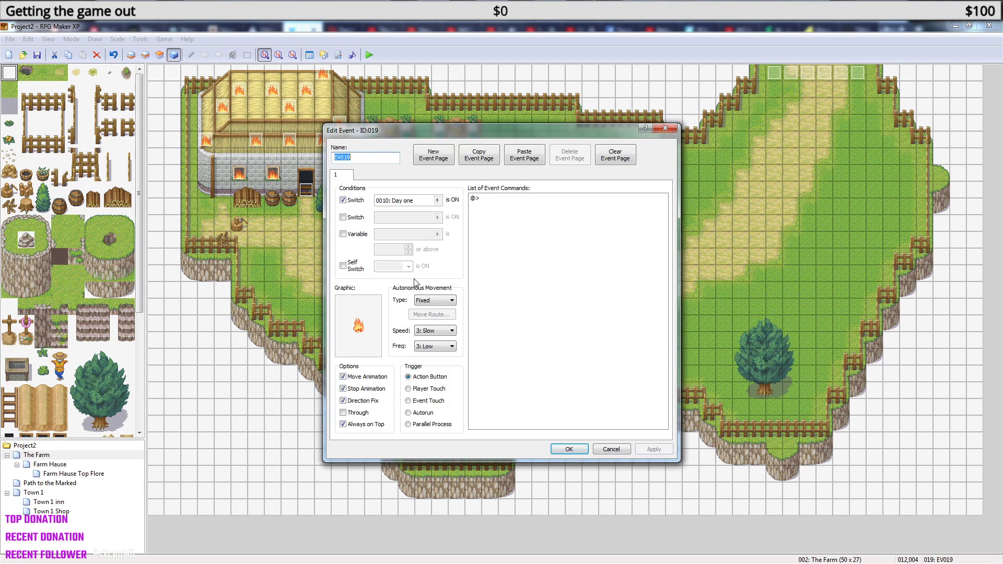
pyautogui.click(665, 128)
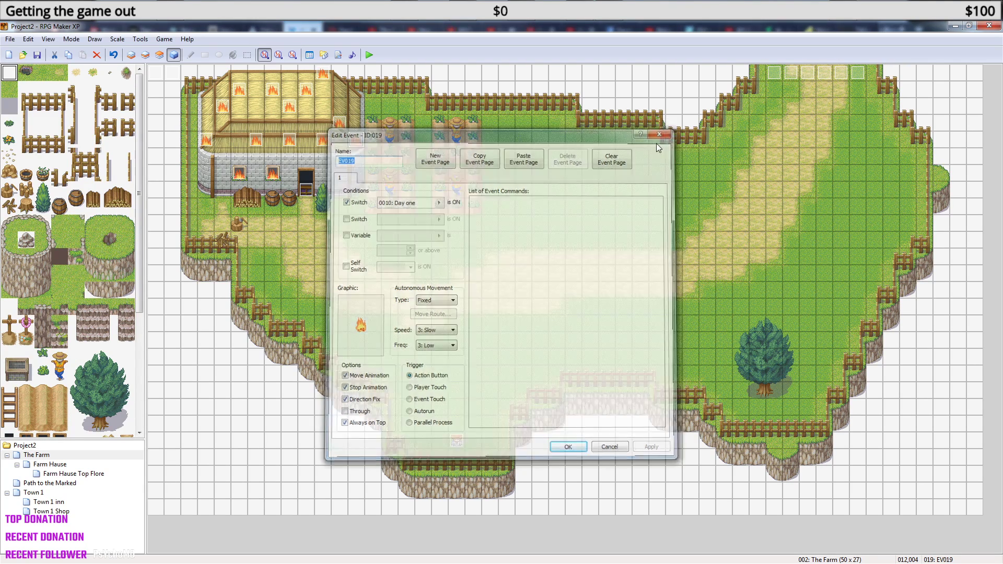
pyautogui.click(208, 141)
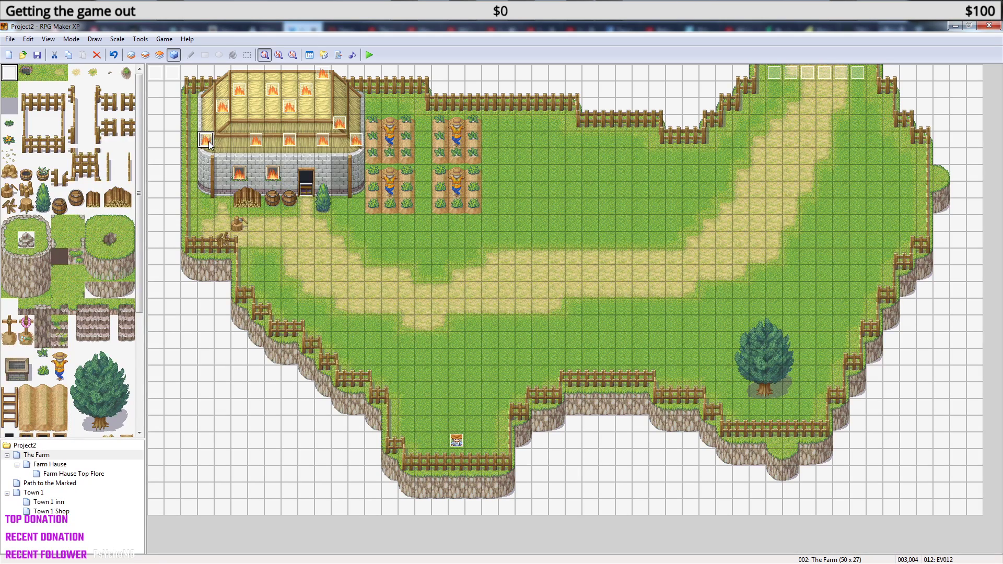
# Change the graphic of the copied fire event below the roof's lower-left corner to the first yellow glow of !$Light 1.
pyautogui.doubleClick(208, 159)
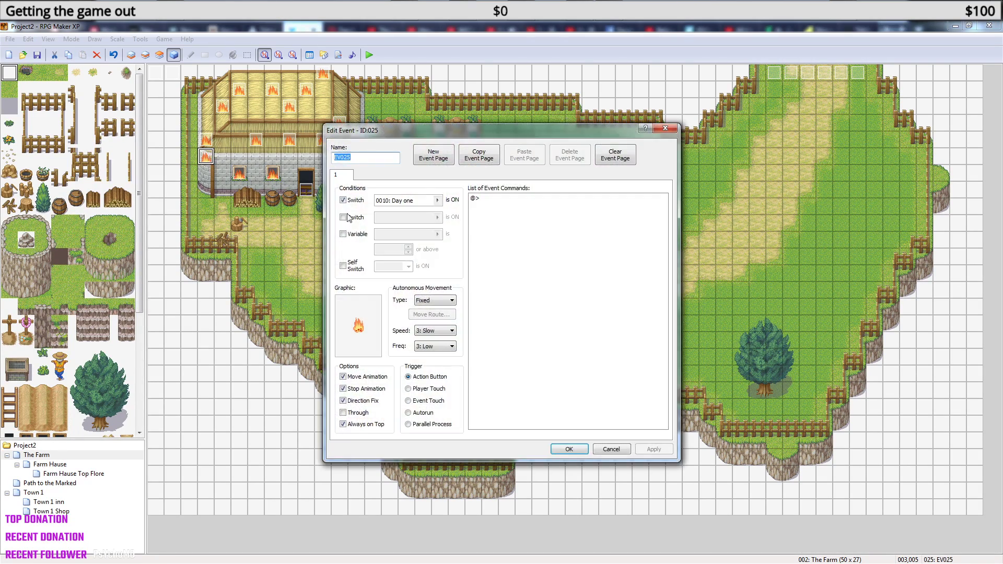
pyautogui.doubleClick(358, 326)
pyautogui.moveTo(430, 366); pyautogui.dragTo(431, 204)
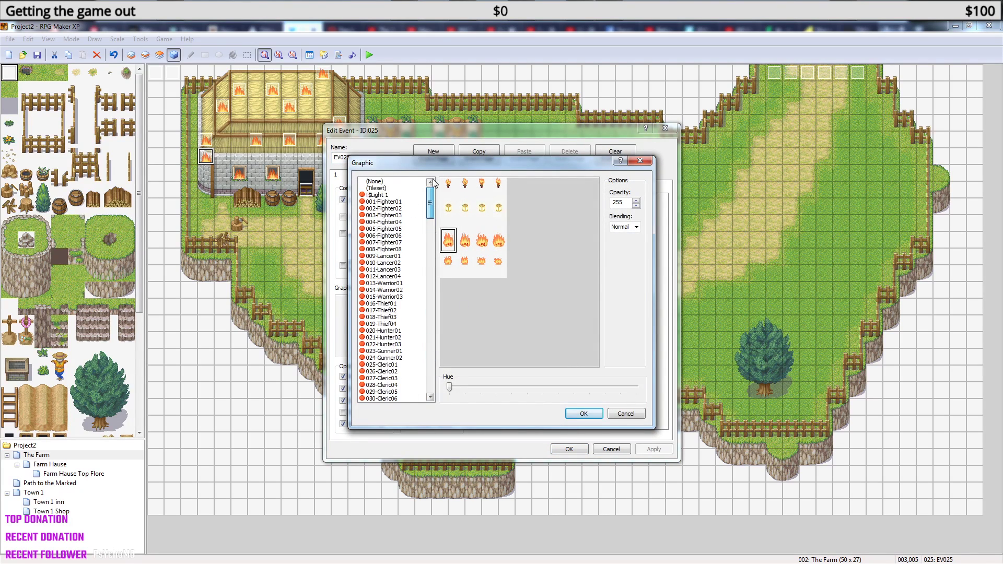
pyautogui.click(386, 201)
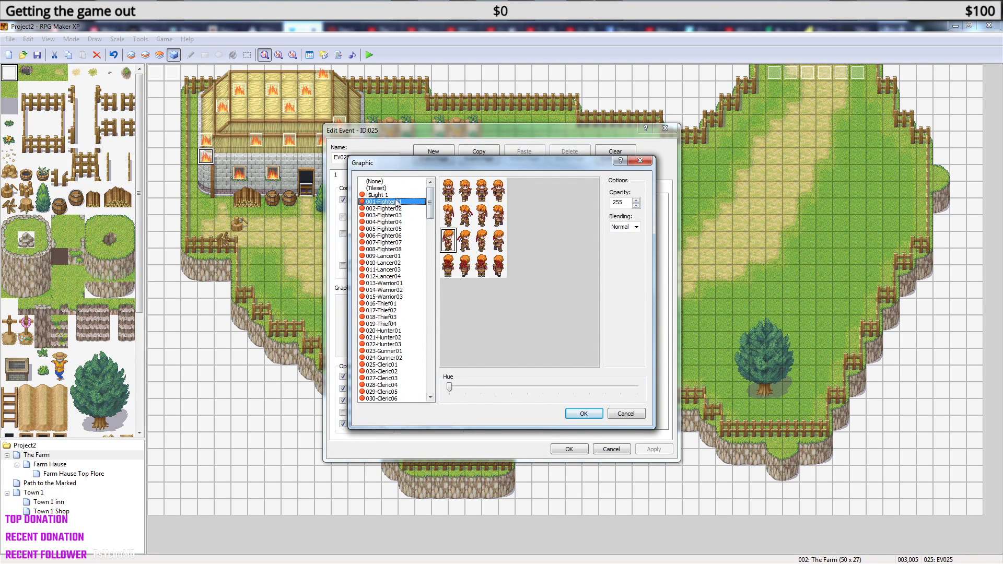
pyautogui.click(384, 195)
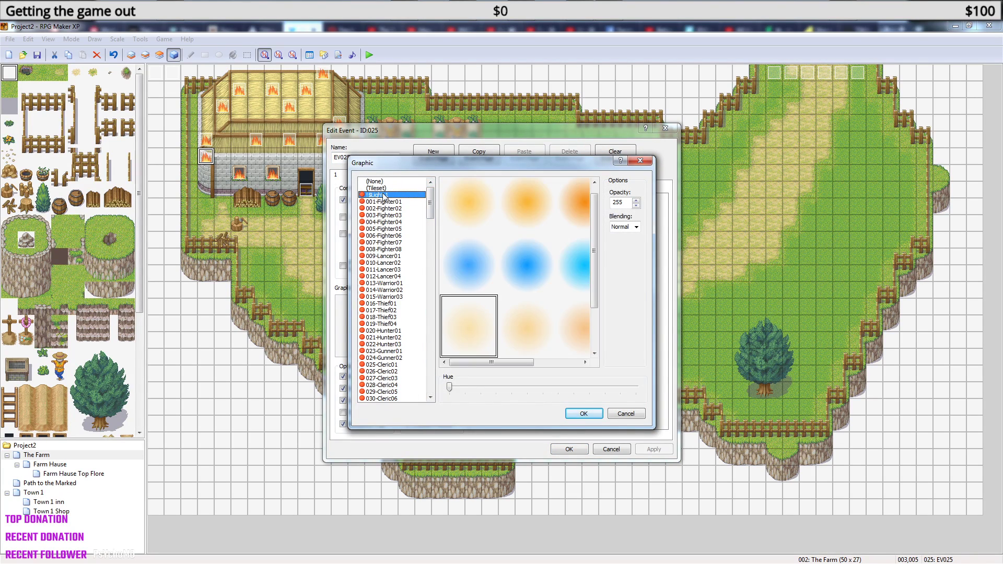
pyautogui.click(473, 209)
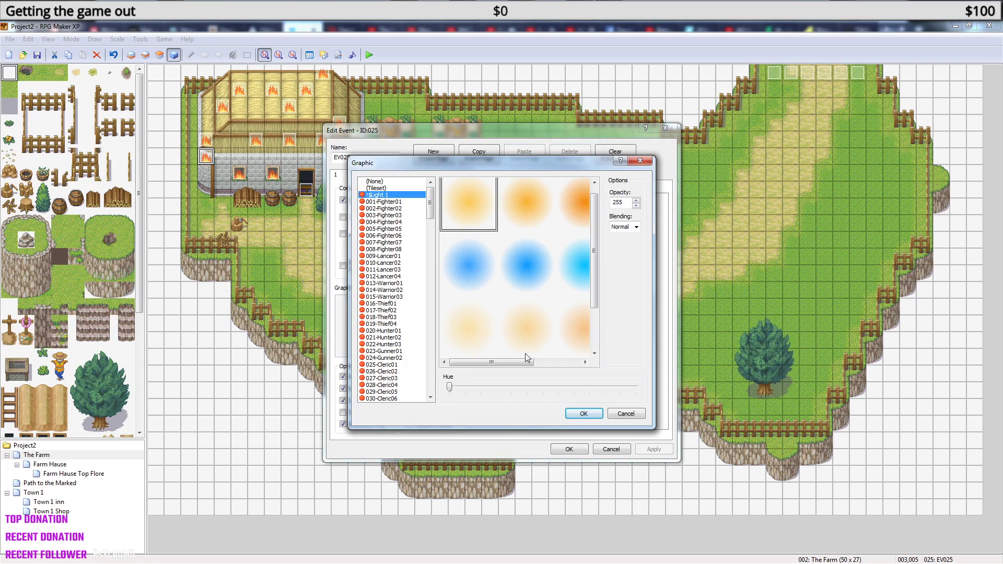
pyautogui.click(584, 412)
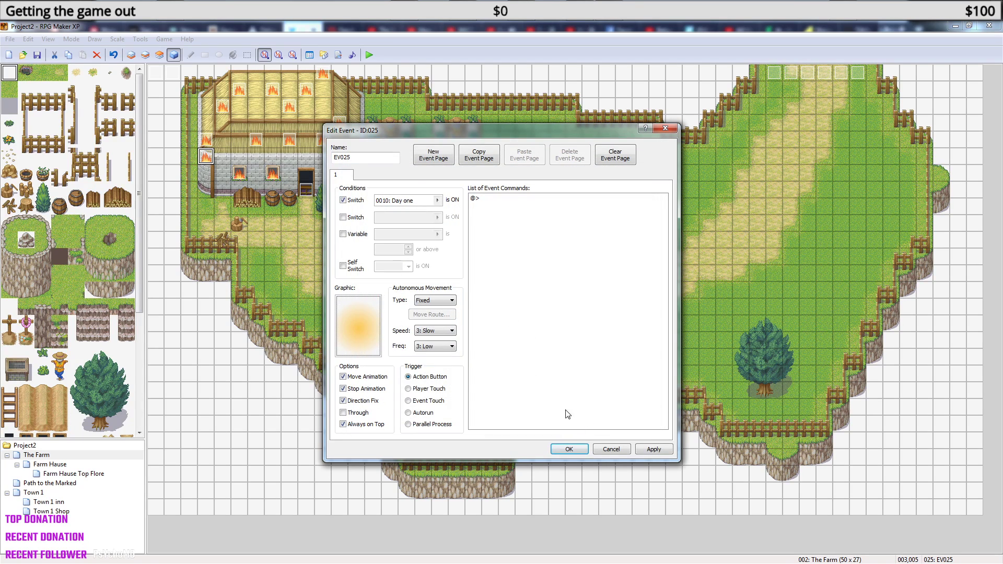
pyautogui.click(575, 446)
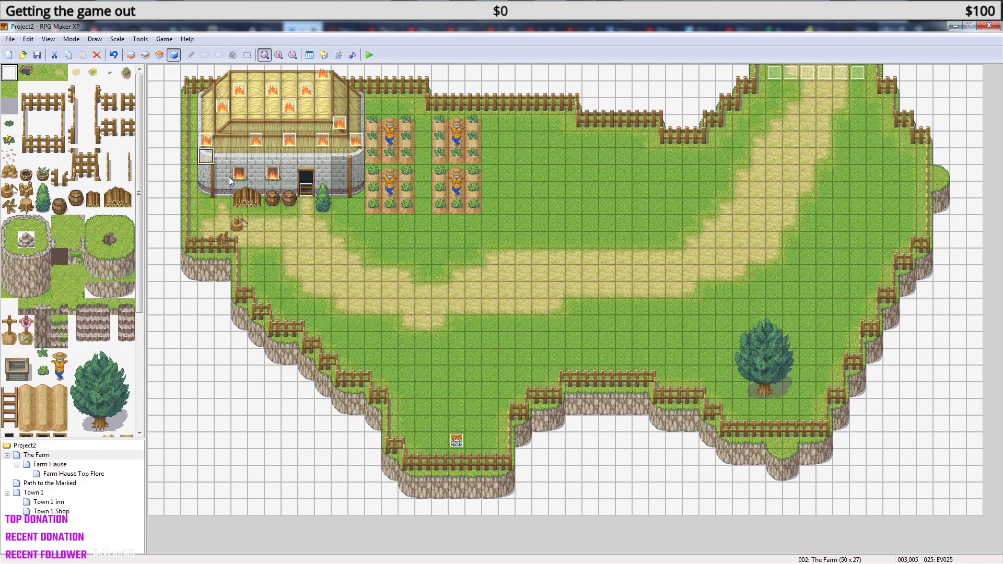
pyautogui.doubleClick(207, 159)
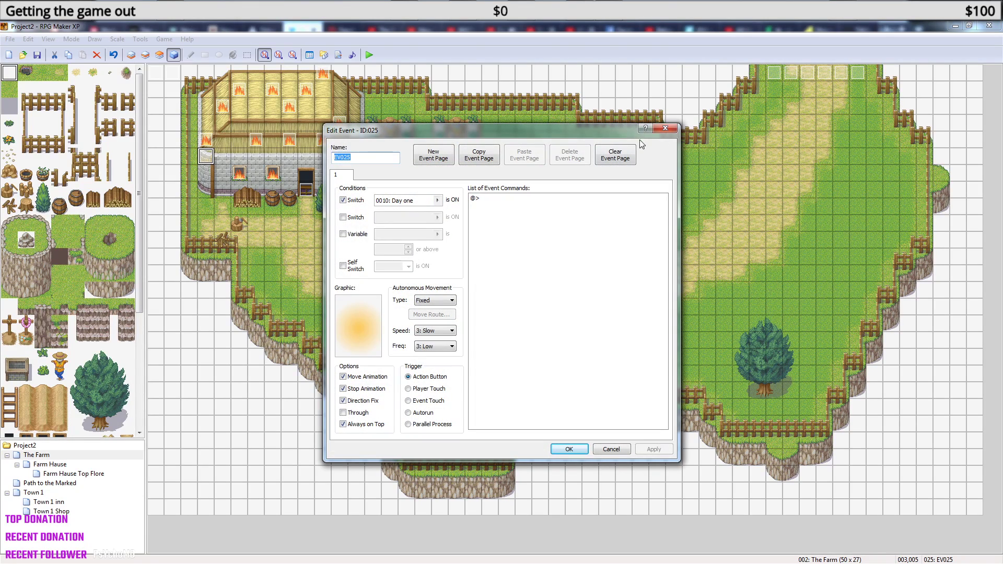
pyautogui.click(665, 128)
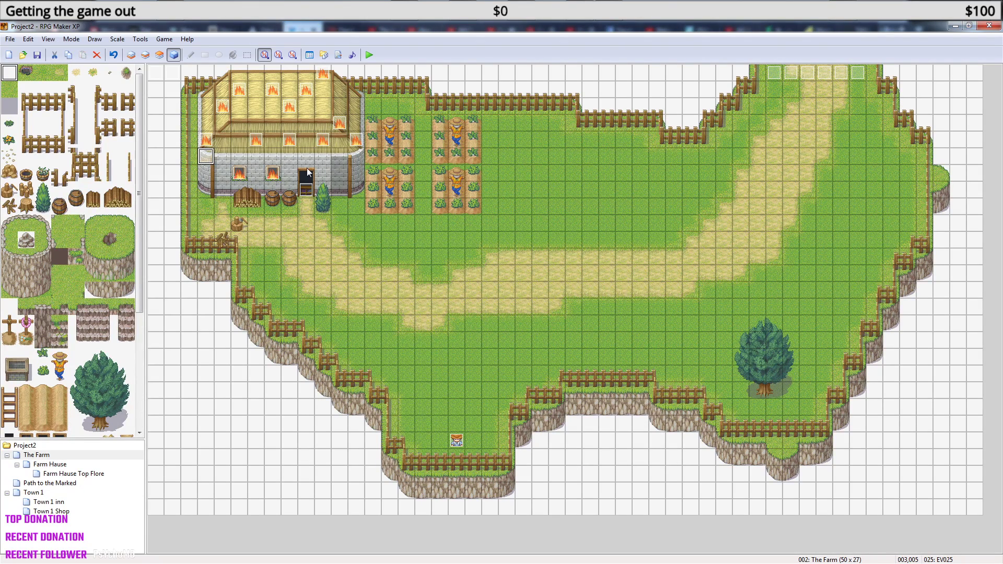
# Place copies of the light event on tiles beside the fires across the farmhouse's windows, walls and roof.
pyautogui.click(239, 189)
pyautogui.click(273, 189)
pyautogui.hotkey('ctrl', 'v')
pyautogui.click(256, 158)
pyautogui.hotkey('ctrl', 'v')
pyautogui.click(227, 124)
pyautogui.hotkey('ctrl', 'v')
pyautogui.click(242, 106)
pyautogui.hotkey('ctrl', 'v')
pyautogui.click(274, 106)
pyautogui.hotkey('ctrl', 'v')
pyautogui.click(290, 117)
pyautogui.hotkey('ctrl', 'v')
pyautogui.click(290, 156)
pyautogui.hotkey('ctrl', 'v')
pyautogui.click(323, 157)
pyautogui.hotkey('ctrl', 'v')
pyautogui.click(339, 139)
pyautogui.hotkey('ctrl', 'v')
pyautogui.click(353, 153)
pyautogui.hotkey('ctrl', 'v')
pyautogui.click(323, 89)
pyautogui.hotkey('ctrl', 'v')
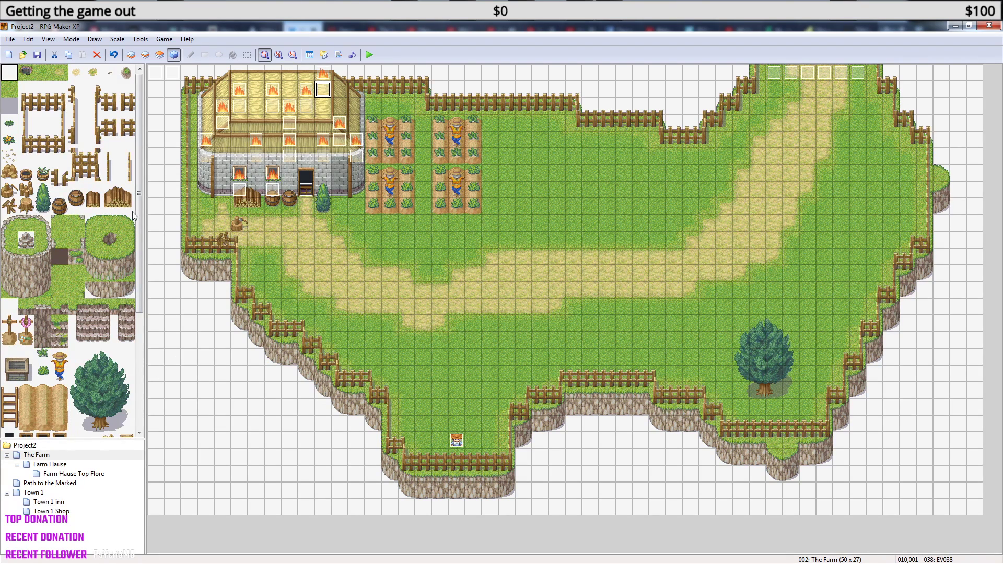
# Append the message "What is happening here. I have to get out!" to page 1 of EV011 and confirm the event.
pyautogui.doubleClick(172, 73)
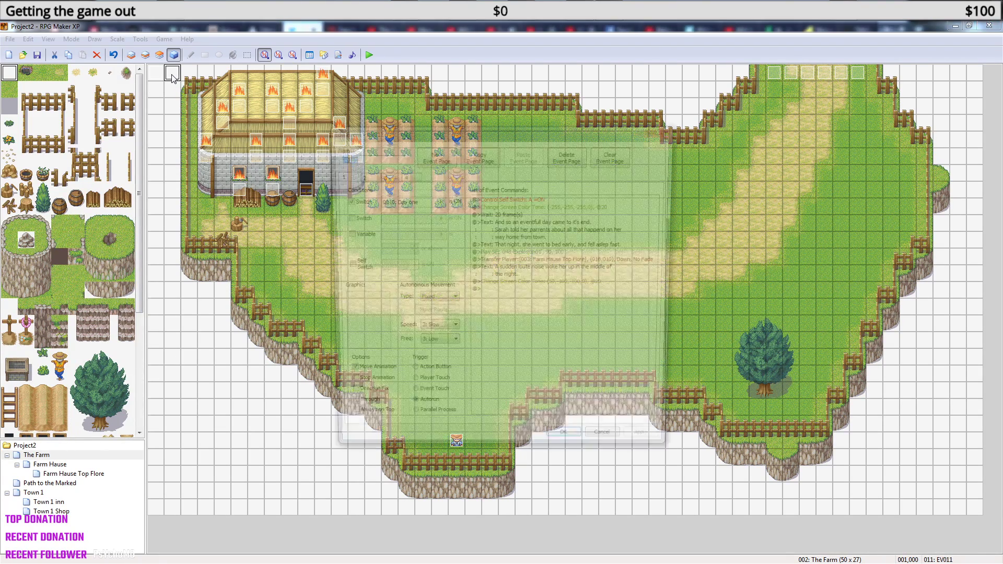
pyautogui.click(368, 179)
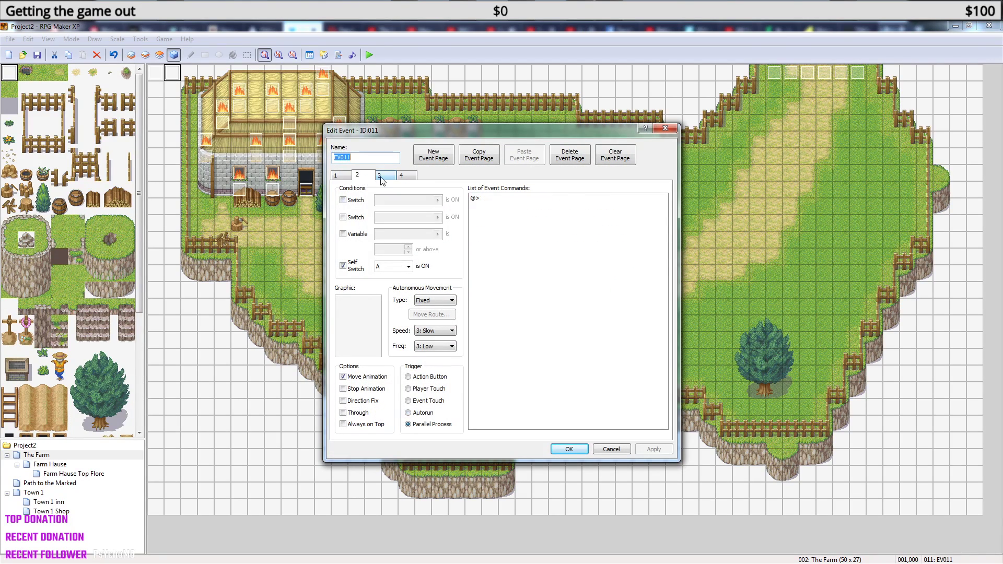
pyautogui.click(349, 182)
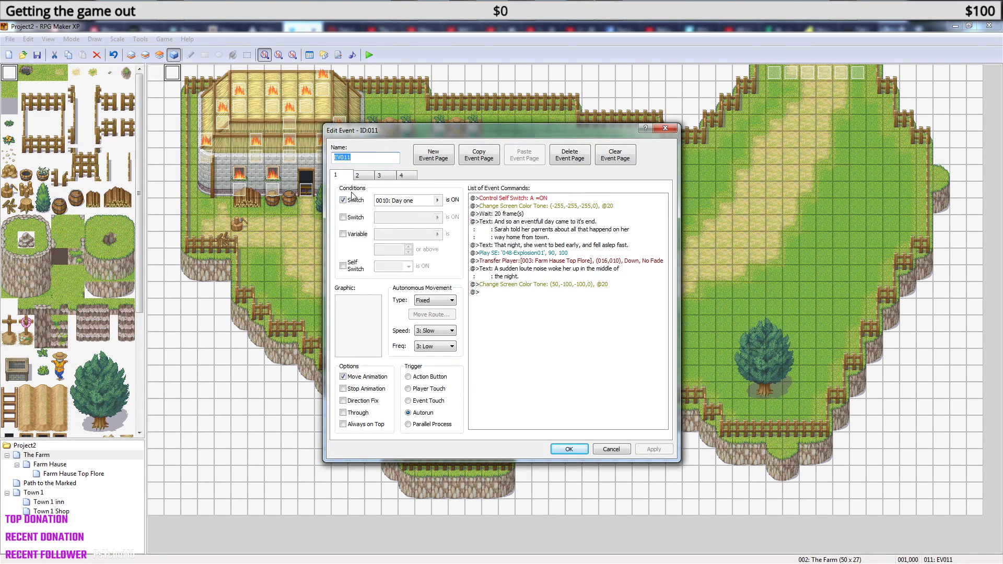
pyautogui.click(507, 286)
pyautogui.rightClick(507, 293)
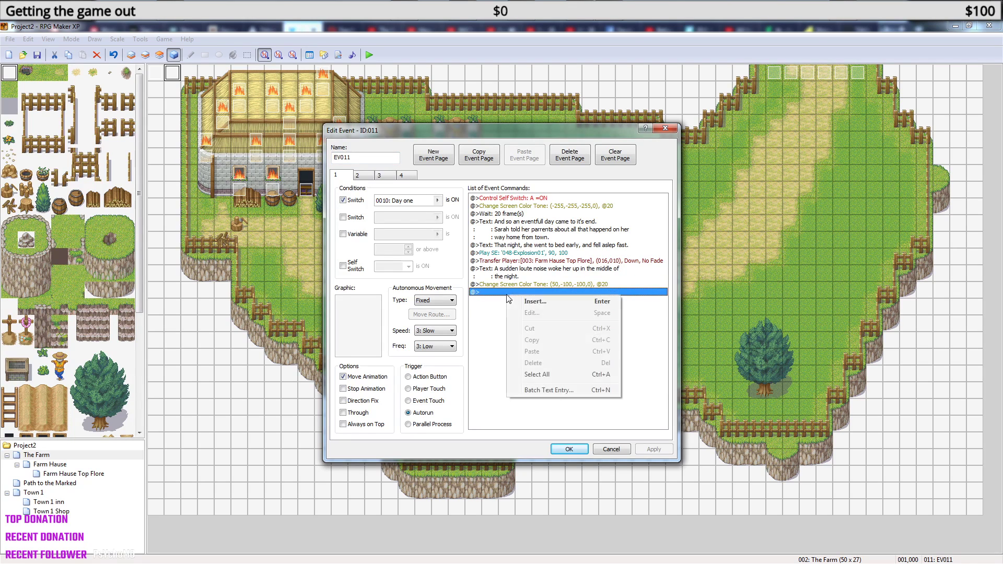
pyautogui.click(536, 305)
pyautogui.click(492, 215)
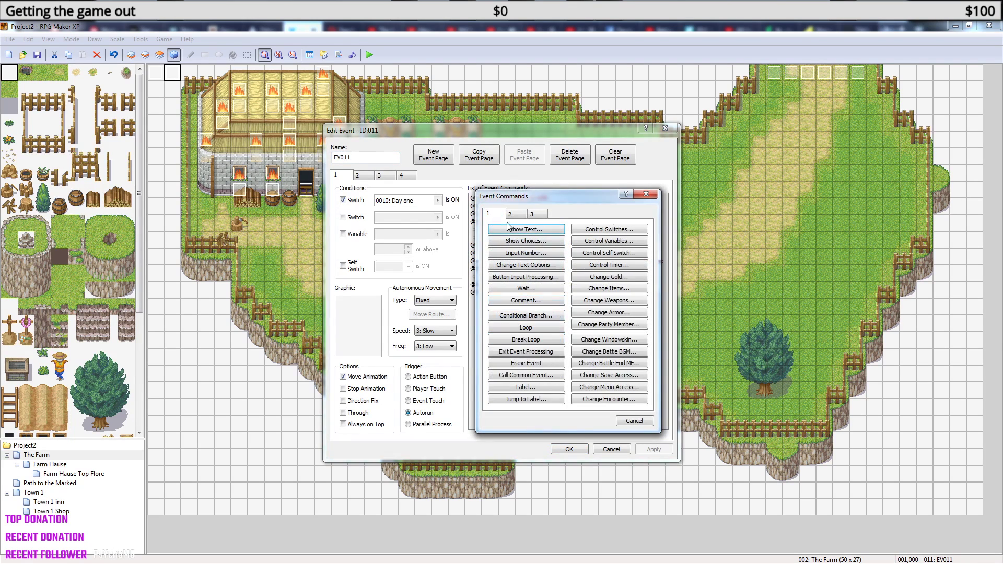
pyautogui.click(527, 230)
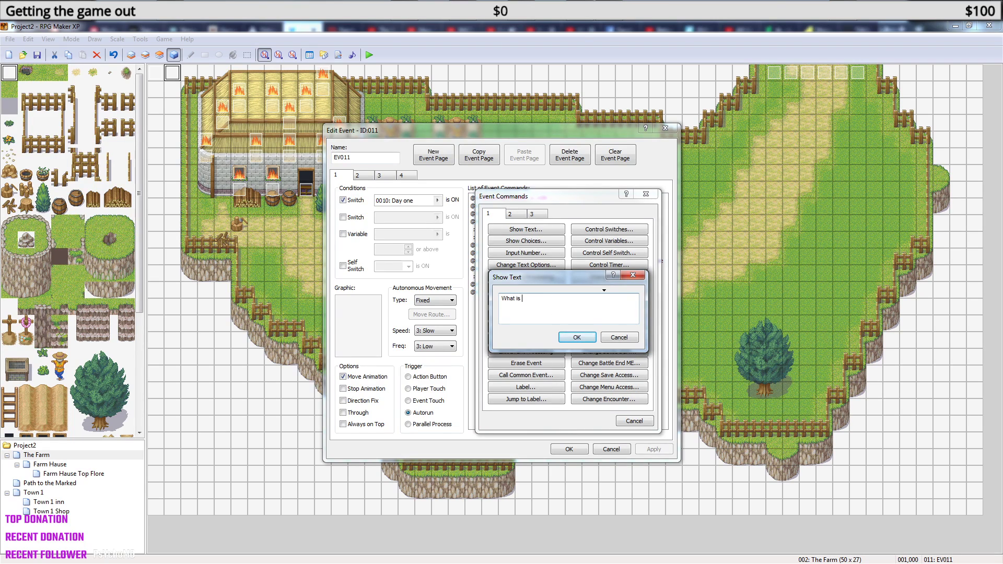
pyautogui.write('g he')
pyautogui.click(576, 338)
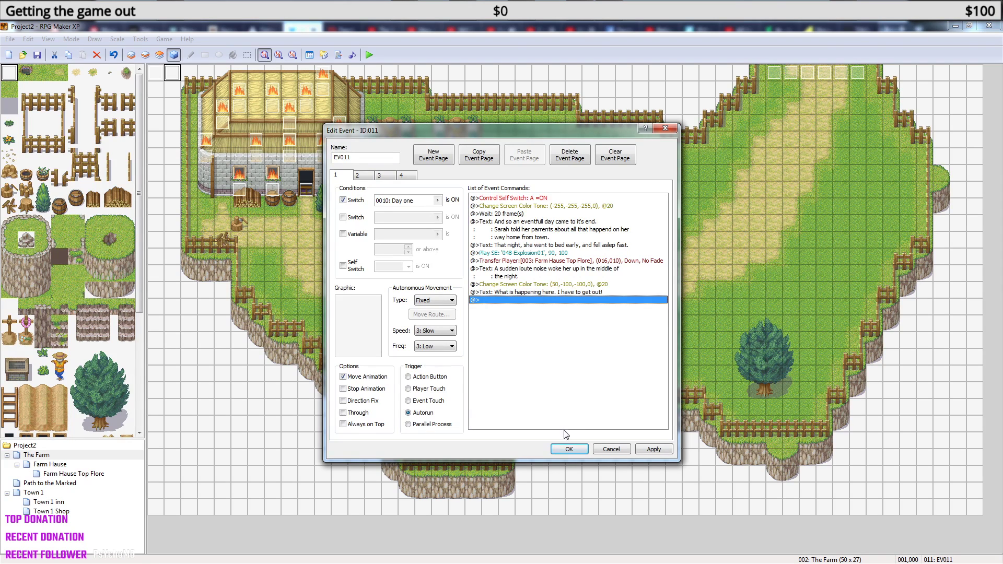
pyautogui.click(569, 449)
# Start a playtest, load the saved game and advance the Day one dialogue through the new message.
pyautogui.click(369, 55)
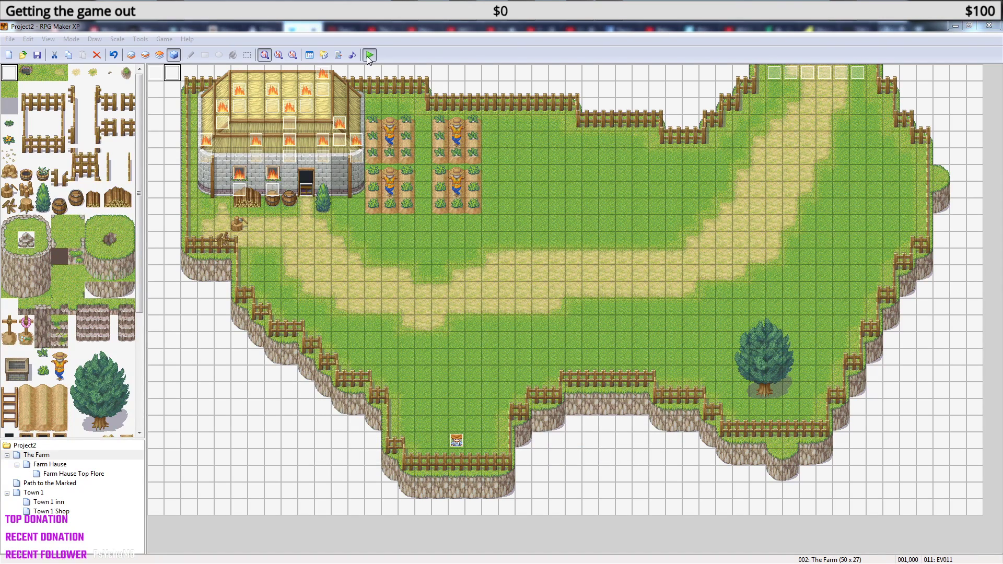
pyautogui.click(471, 323)
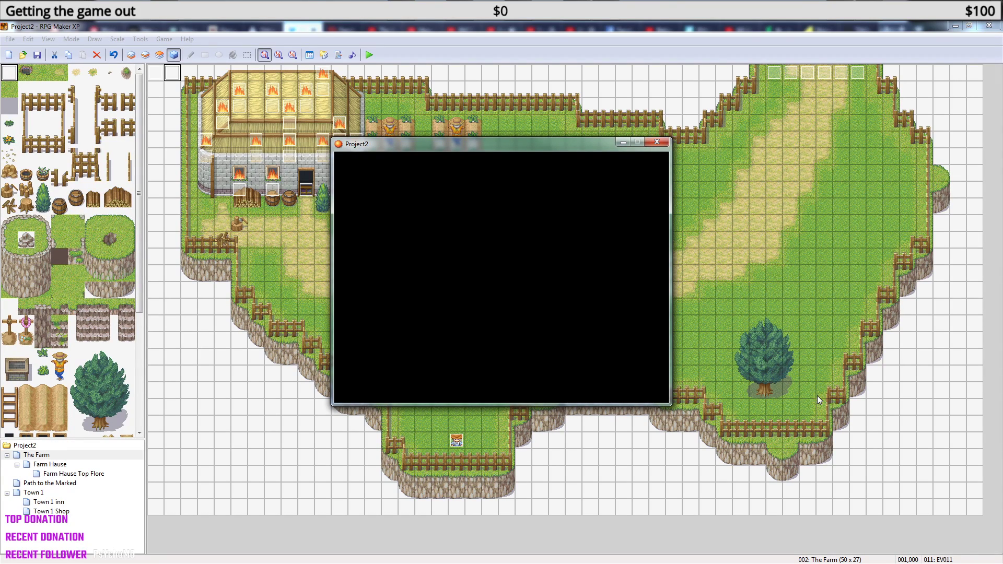
pyautogui.press('Return')
pyautogui.press('Return')
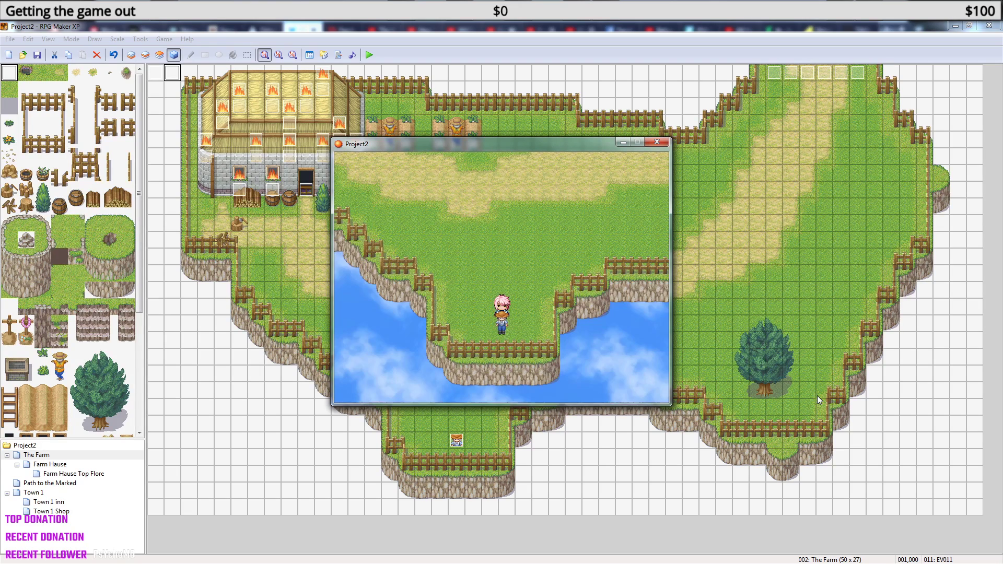
pyautogui.press('Return')
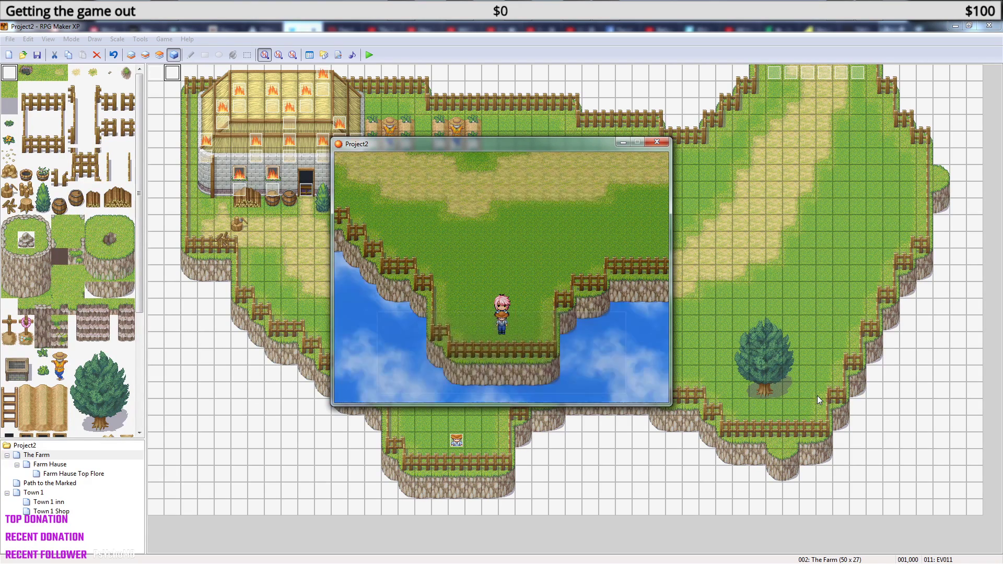
pyautogui.press('Return')
pyautogui.press('Return')
pyautogui.press('Return')
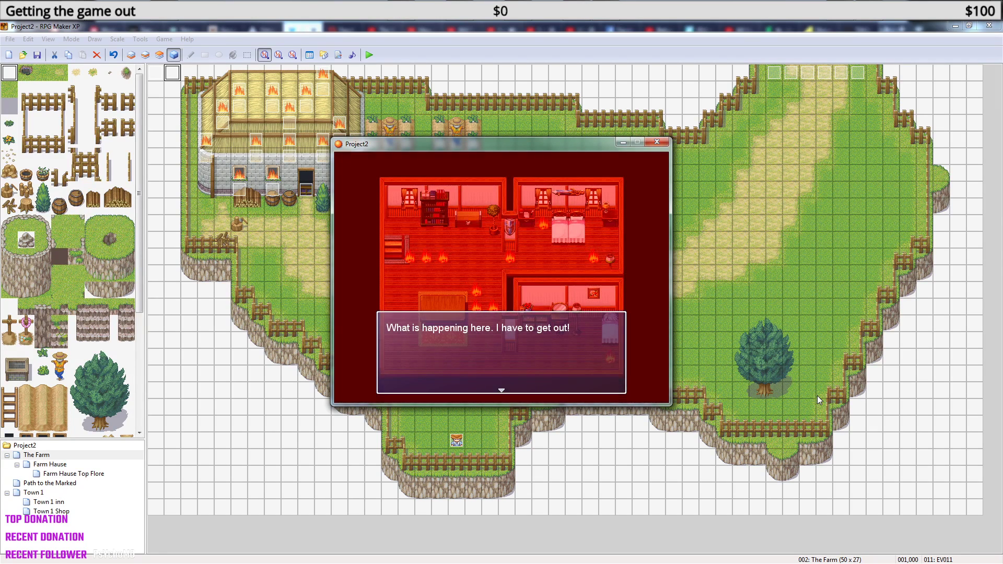
pyautogui.press('Return')
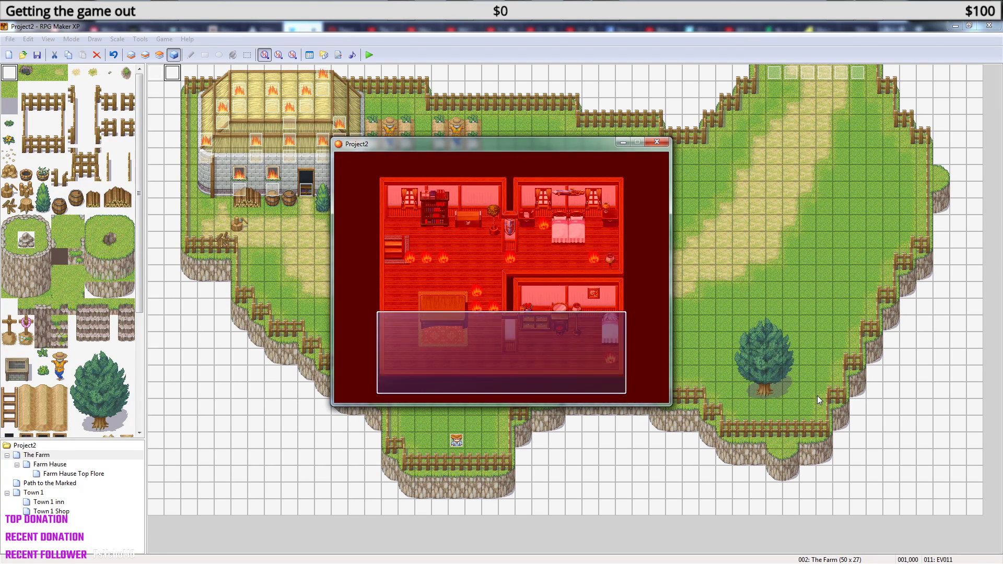
# Walk from the bedroom around the burning top floor and down the stairs to the ground floor table.
pyautogui.press('Left')
pyautogui.press('Down')
pyautogui.press('Left')
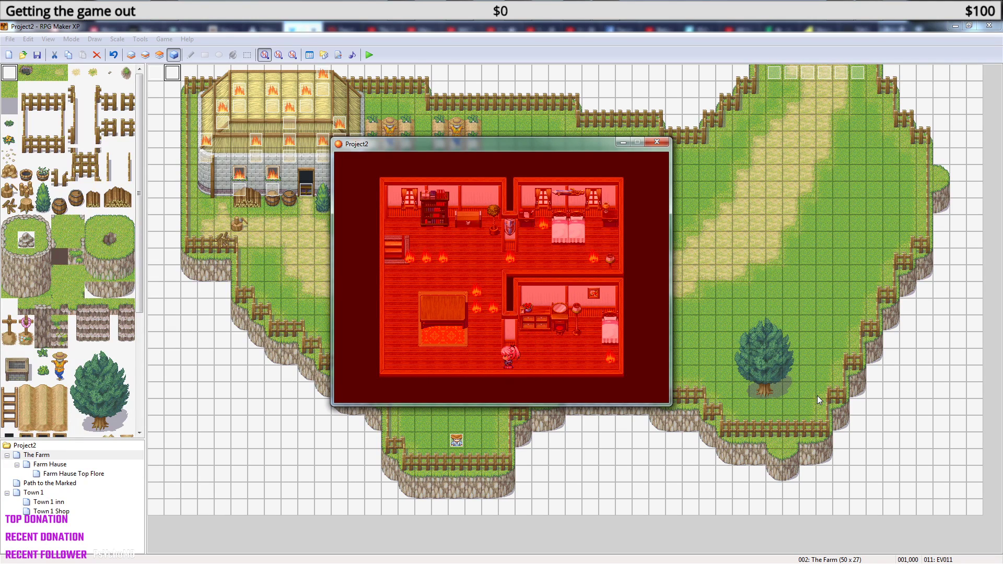
pyautogui.press('Up')
pyautogui.press('Right')
pyautogui.press('Up')
pyautogui.press('Left')
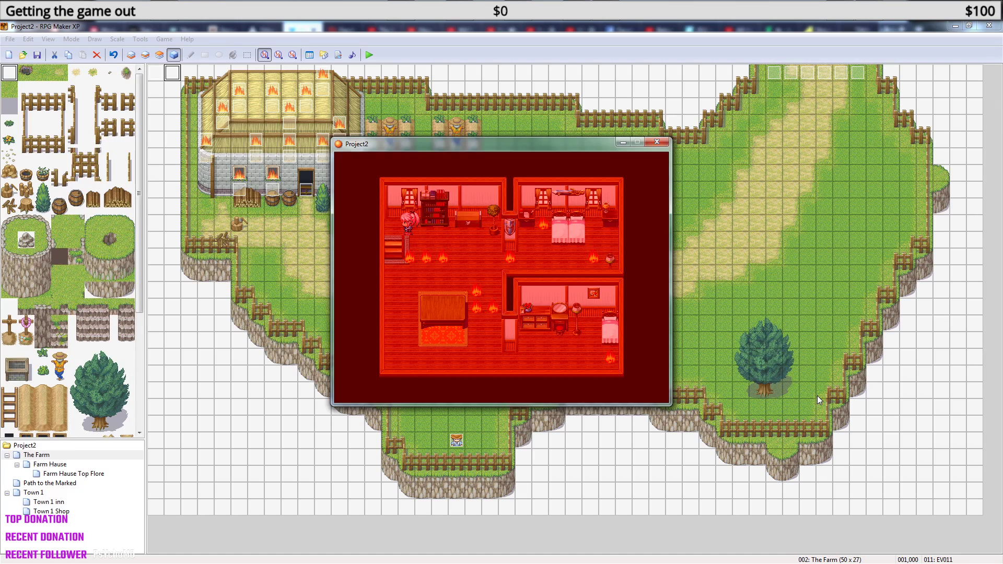
pyautogui.press('Down')
pyautogui.press('Down')
pyautogui.press('Right')
pyautogui.press('Up')
pyautogui.press('Right')
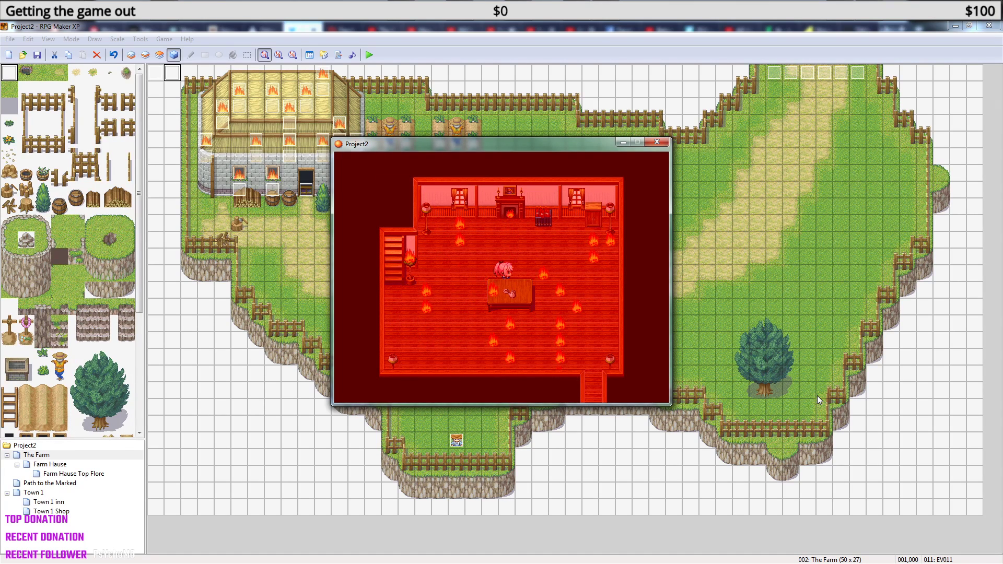
# Walk to the ground floor exit and save the game there from the in-game menu.
pyautogui.press('Down')
pyautogui.press('Right')
pyautogui.press('Down')
pyautogui.press('Escape')
pyautogui.press('Down')
pyautogui.press('Down')
pyautogui.press('Down')
pyautogui.press('Down')
pyautogui.press('Return')
pyautogui.press('Return')
pyautogui.press('Escape')
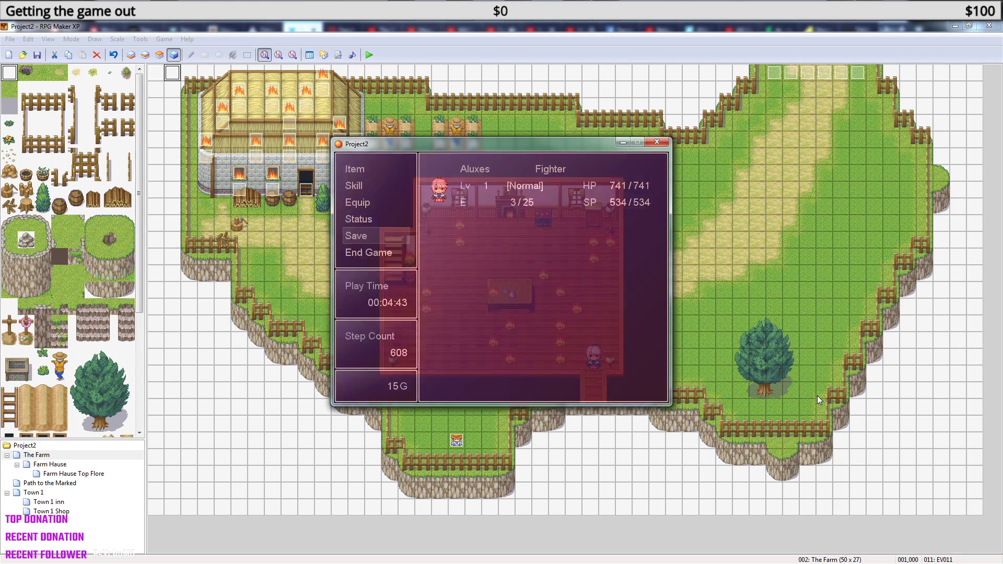
# Leave the house and walk around the crop beds and roof to check the fire lights at night, and end the playtest.
pyautogui.press('Down')
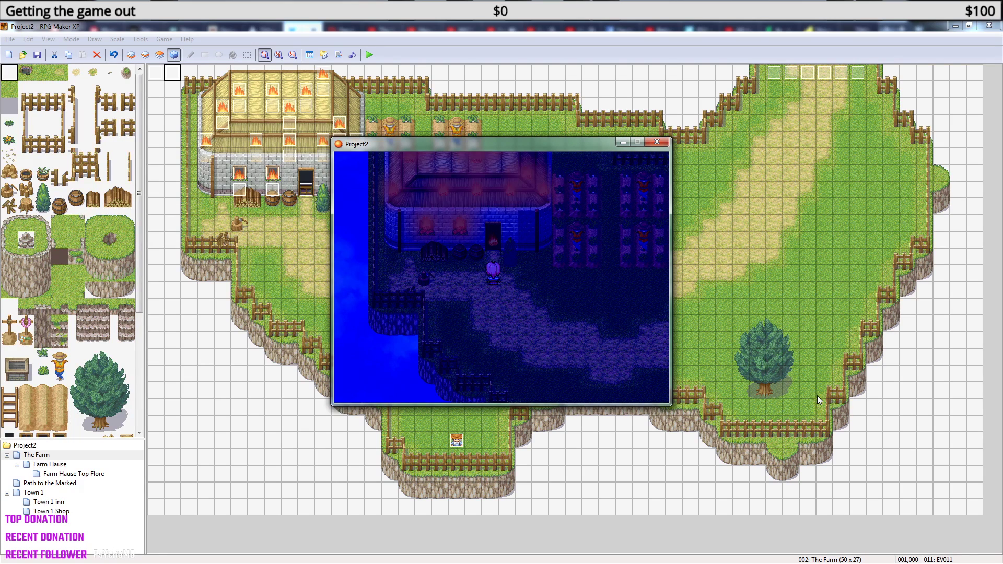
pyautogui.press('Right')
pyautogui.press('Right')
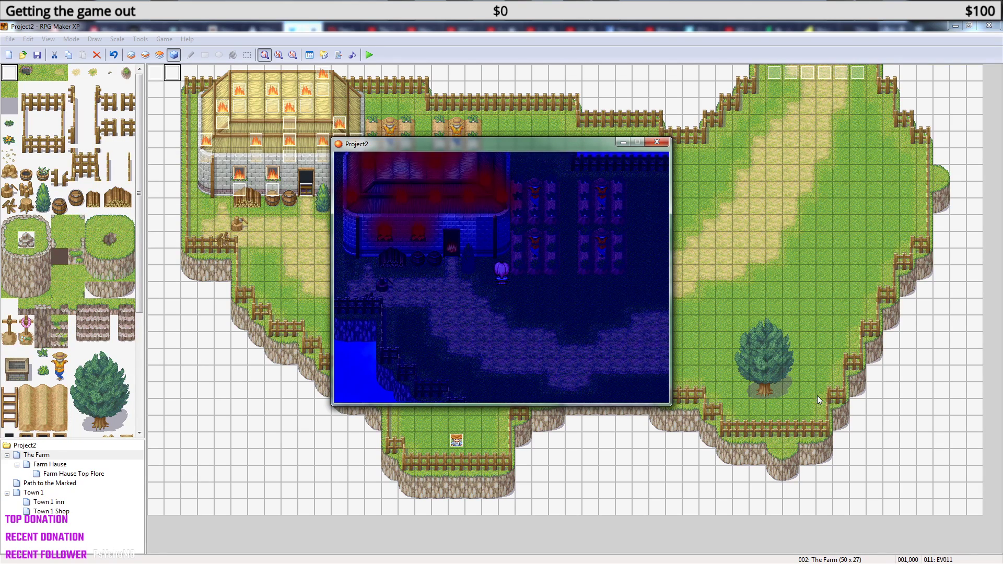
pyautogui.press('Up')
pyautogui.press('Right')
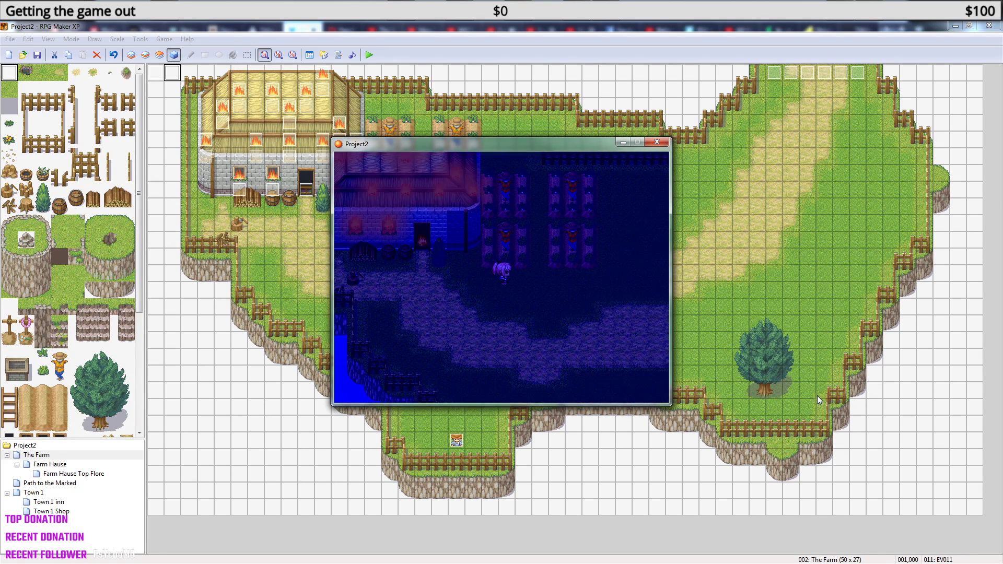
pyautogui.press('Up')
pyautogui.press('Up')
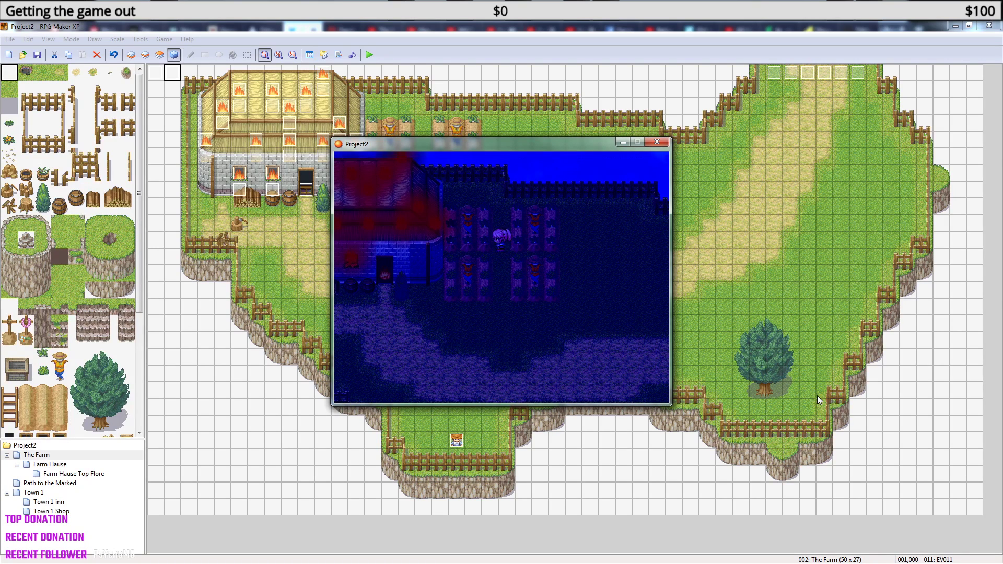
pyautogui.press('Left')
pyautogui.press('Left')
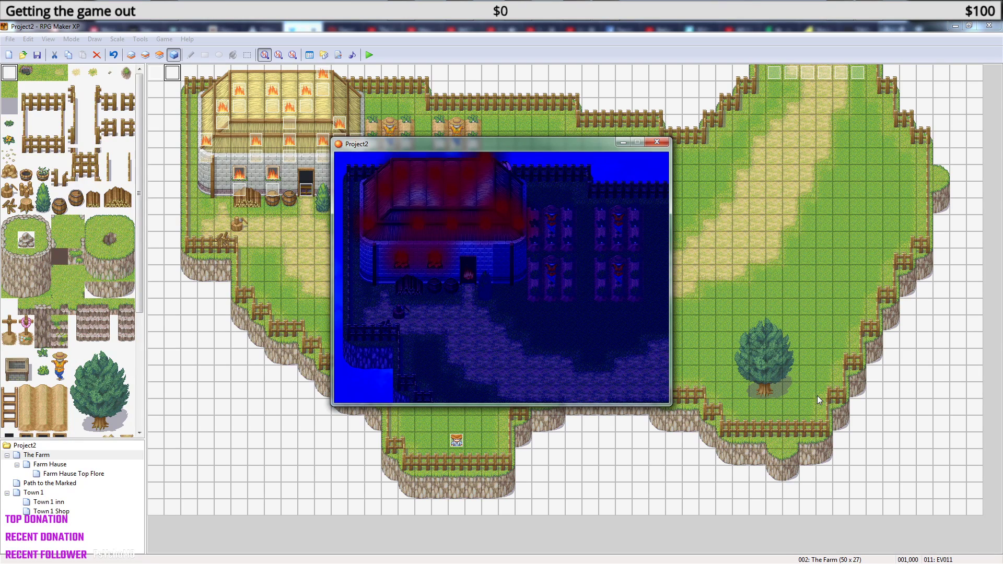
pyautogui.press('Right')
pyautogui.press('Right')
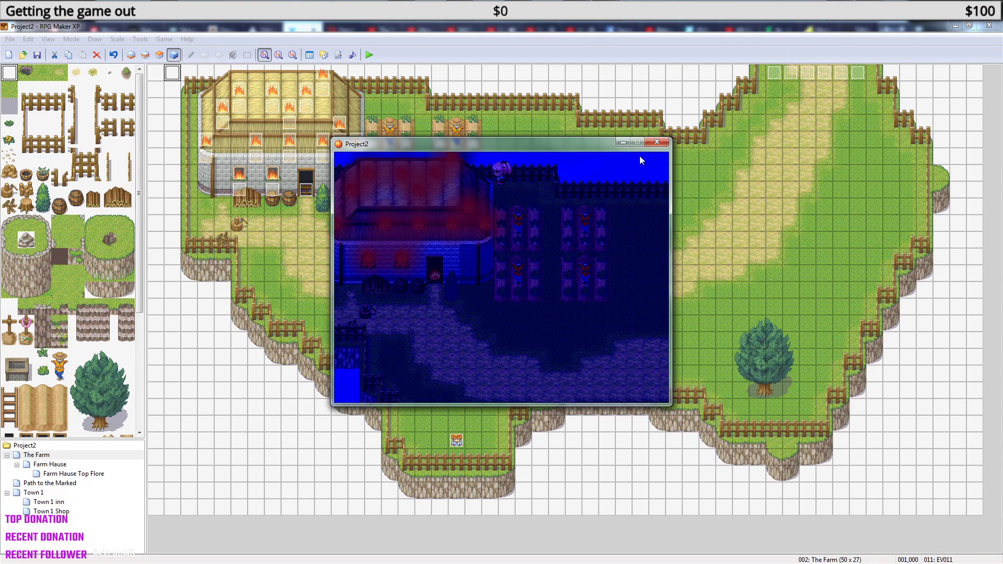
pyautogui.click(657, 142)
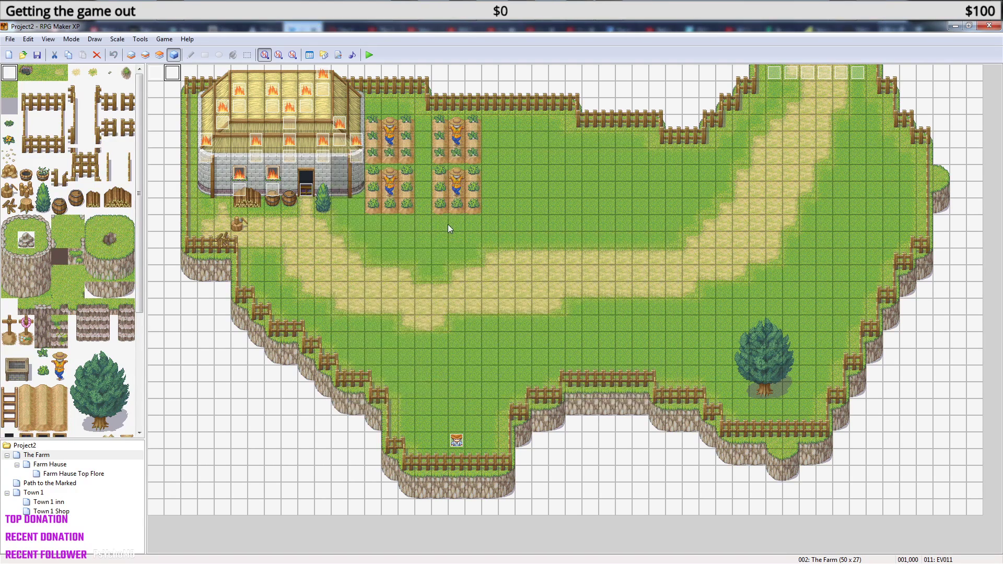
# Delete the light events around the farmhouse's windows, walls and roof, keeping the fire events.
pyautogui.click(241, 191)
pyautogui.press('Delete')
pyautogui.click(268, 187)
pyautogui.press('Delete')
pyautogui.click(262, 162)
pyautogui.click(204, 156)
pyautogui.click(241, 107)
pyautogui.press('Delete')
pyautogui.click(274, 104)
pyautogui.press('Delete')
pyautogui.click(291, 121)
pyautogui.press('Delete')
pyautogui.click(305, 109)
pyautogui.press('Delete')
pyautogui.click(328, 89)
pyautogui.press('Delete')
pyautogui.click(294, 152)
pyautogui.press('Delete')
pyautogui.click(323, 156)
pyautogui.click(339, 139)
pyautogui.press('Delete')
pyautogui.click(356, 155)
pyautogui.press('Delete')
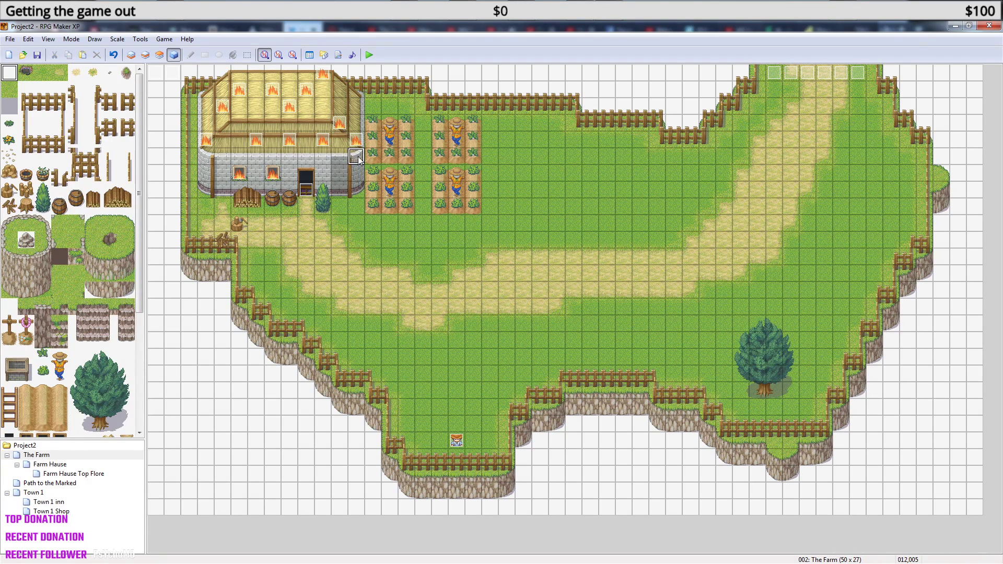
# Look through the event commands available for the farmhouse's window fire event, including the weather effects, for a way to add light.
pyautogui.click(241, 176)
pyautogui.doubleClick(241, 180)
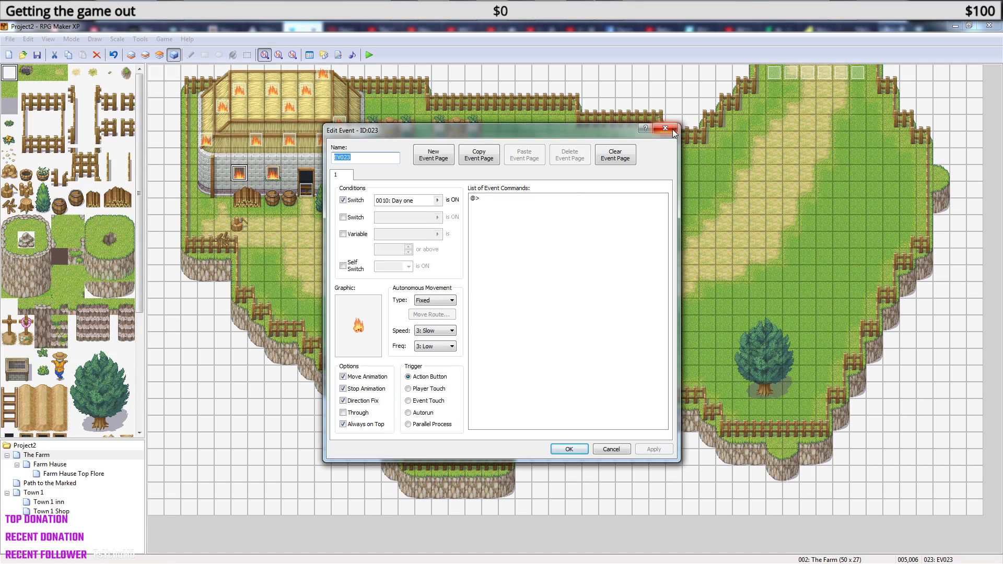
pyautogui.rightClick(543, 206)
pyautogui.click(568, 216)
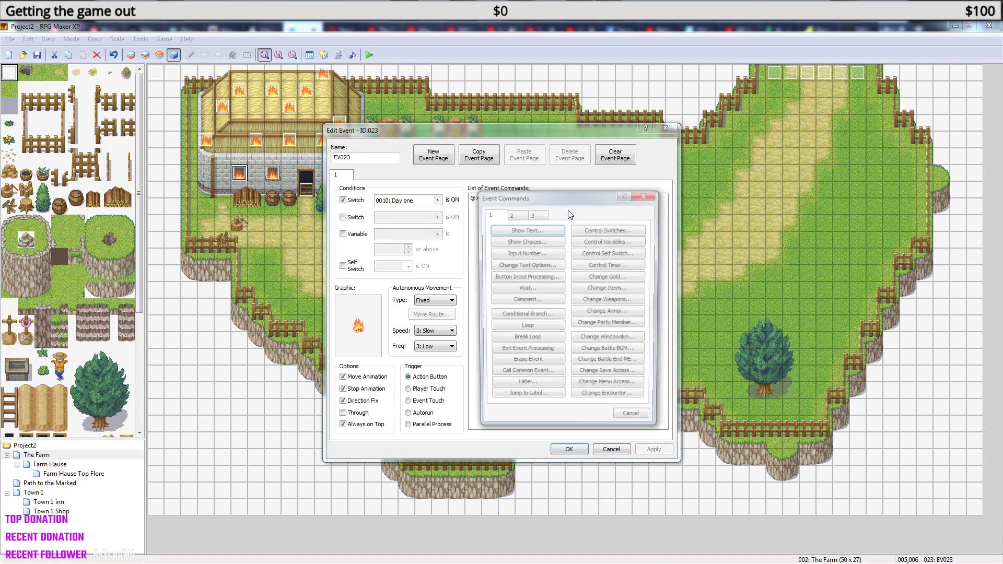
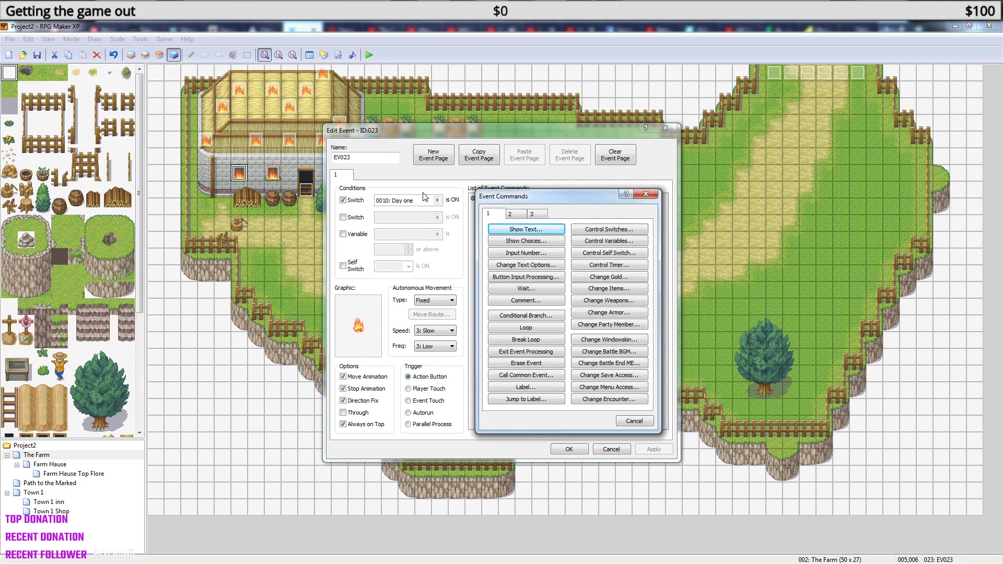
pyautogui.click(517, 215)
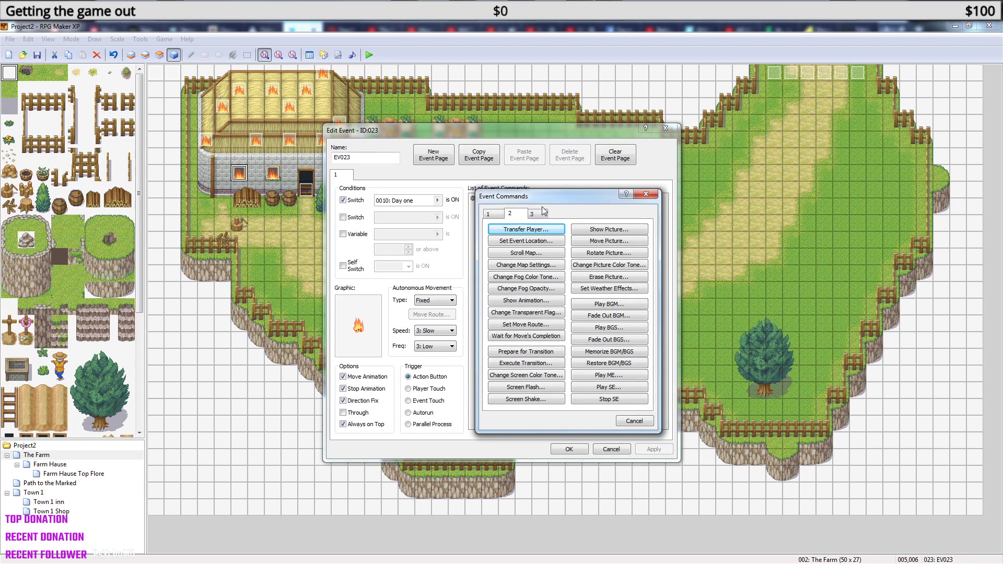
pyautogui.click(620, 290)
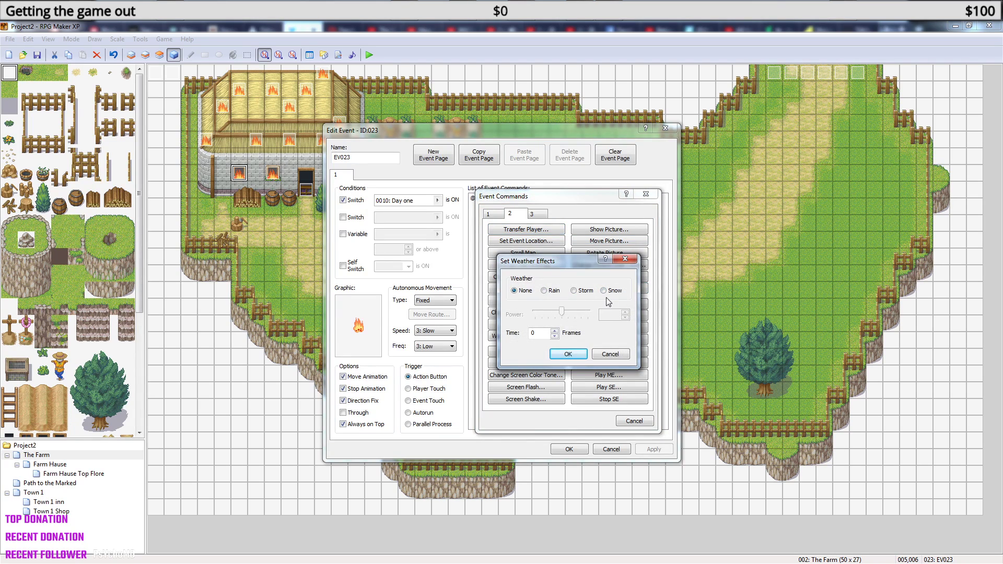
pyautogui.click(621, 354)
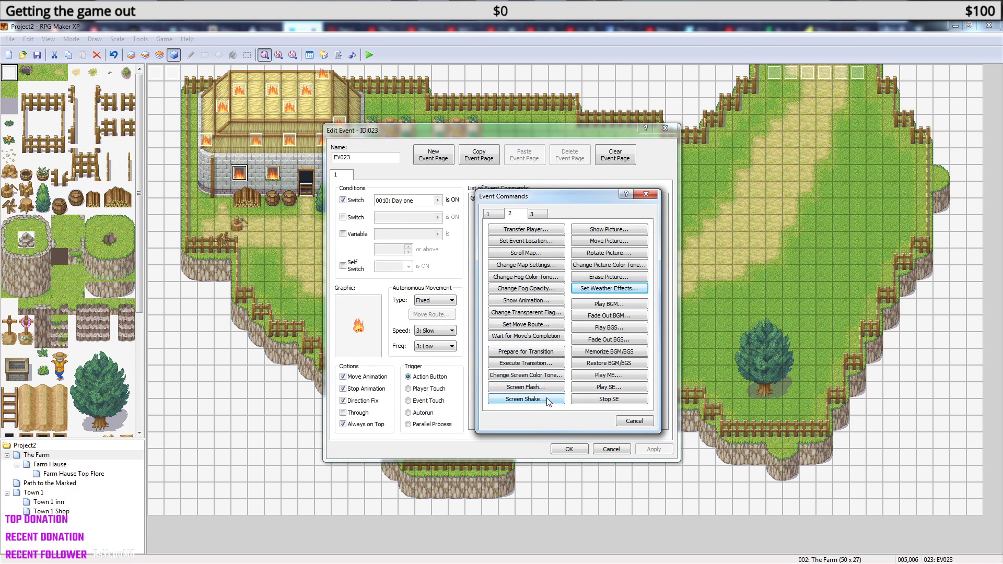
pyautogui.click(532, 216)
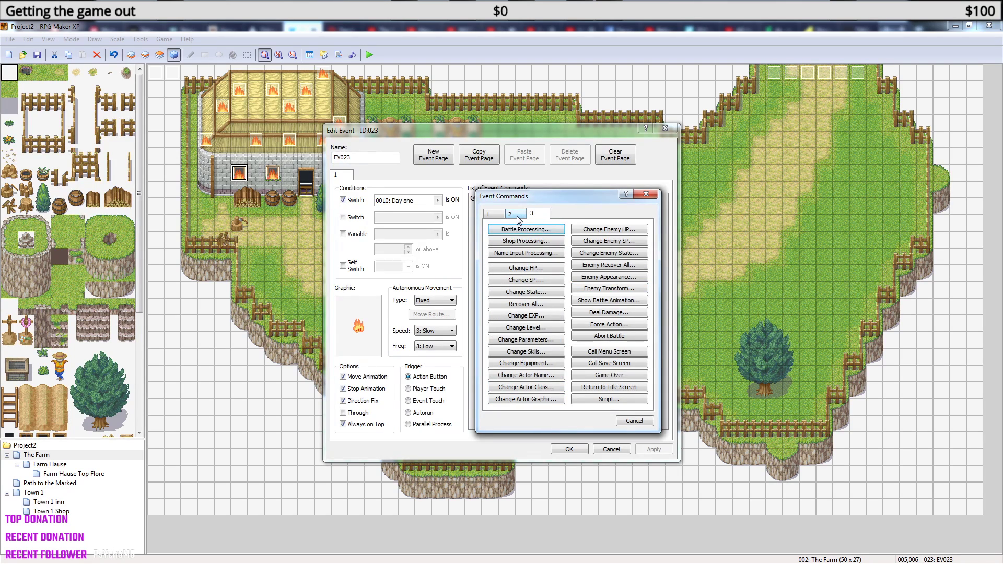
pyautogui.click(519, 219)
pyautogui.click(495, 218)
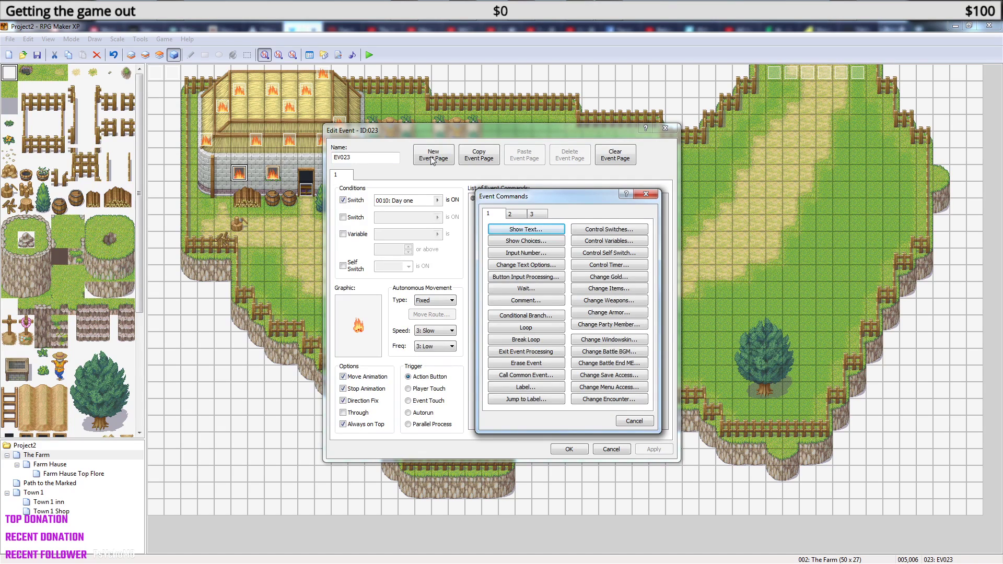
pyautogui.click(645, 194)
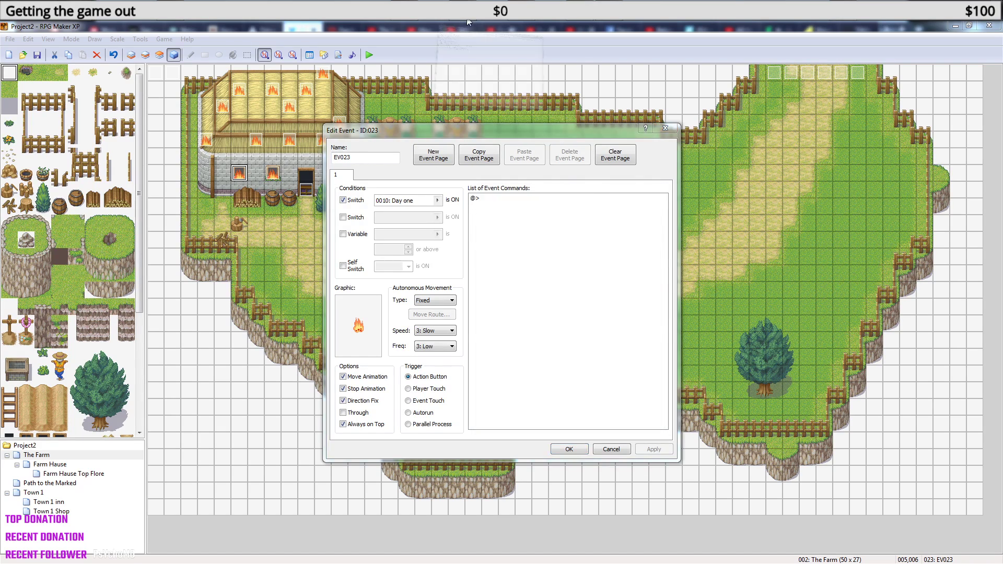
# Switch to the Notepad checklist "Tjek op på dette", add a reminder about making light, and close the window fire event.
pyautogui.click(469, 22)
pyautogui.click(513, 229)
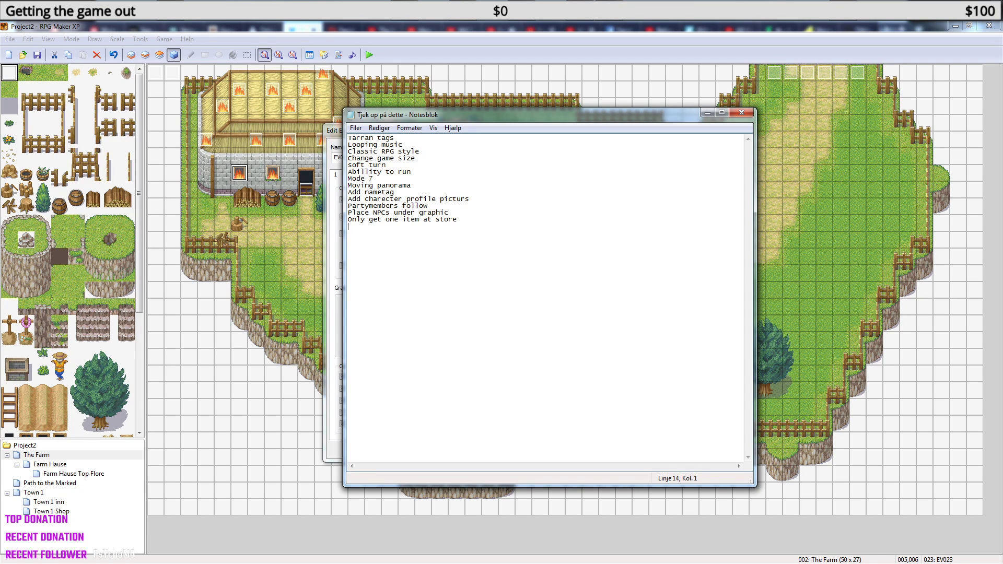
pyautogui.write('Make light light u')
pyautogui.hotkey('ctrl', 'Home')
pyautogui.click(707, 113)
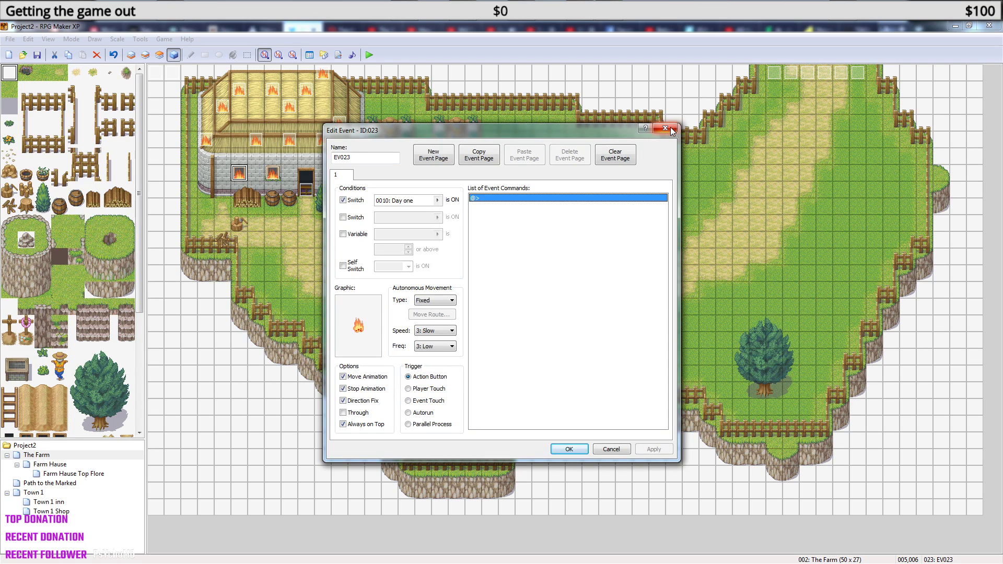
pyautogui.click(671, 127)
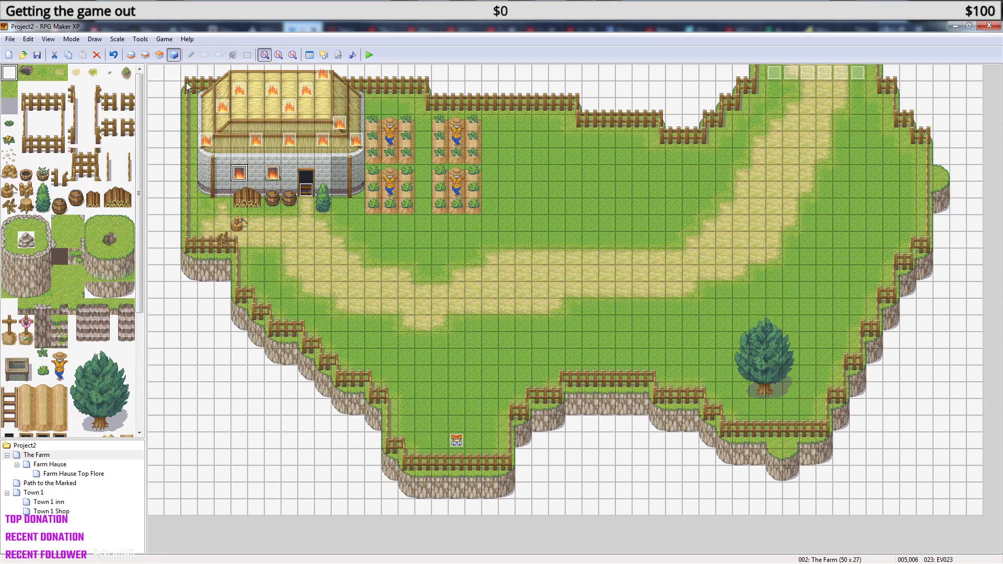
# On page 3 of event EV011, append the text "What Happend? The house is in fire. Where is Mom and Dad?".
pyautogui.doubleClick(172, 73)
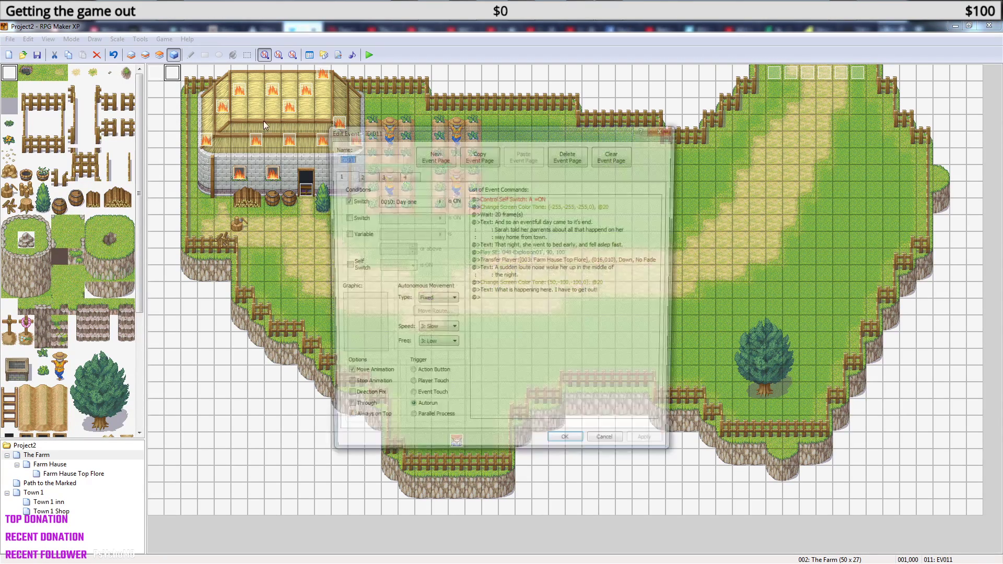
pyautogui.click(387, 176)
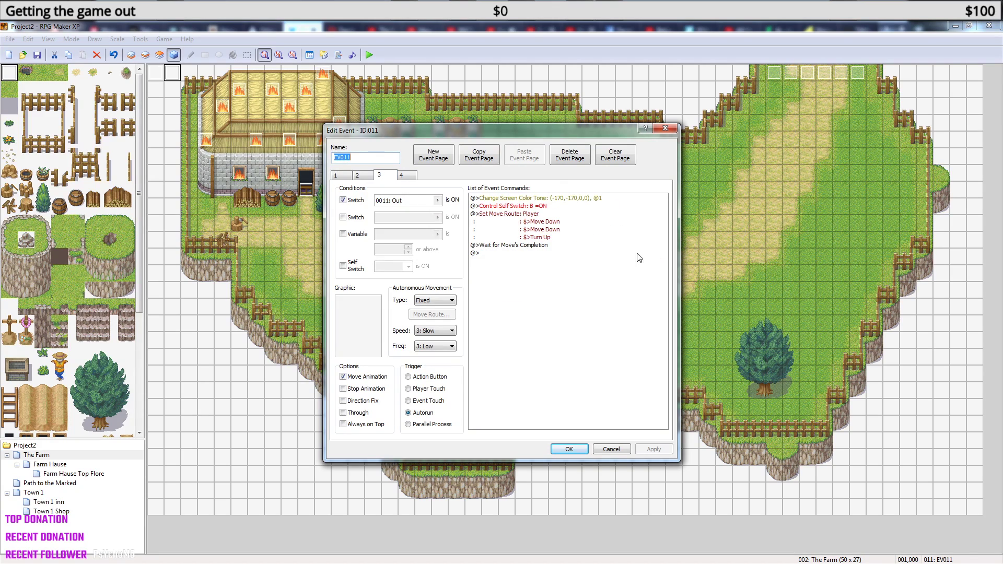
pyautogui.moveTo(540, 131); pyautogui.dragTo(603, 122)
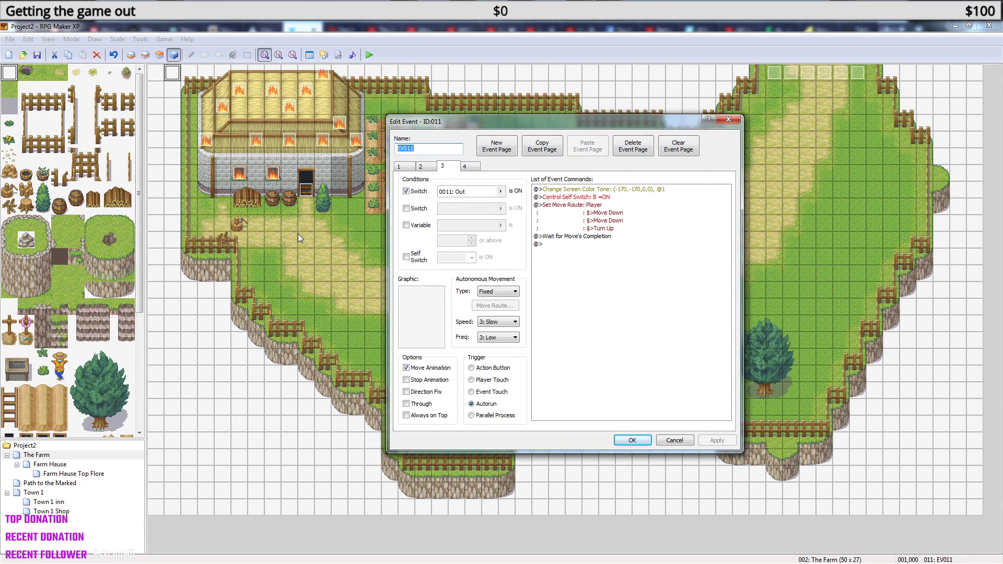
pyautogui.click(590, 244)
pyautogui.rightClick(589, 244)
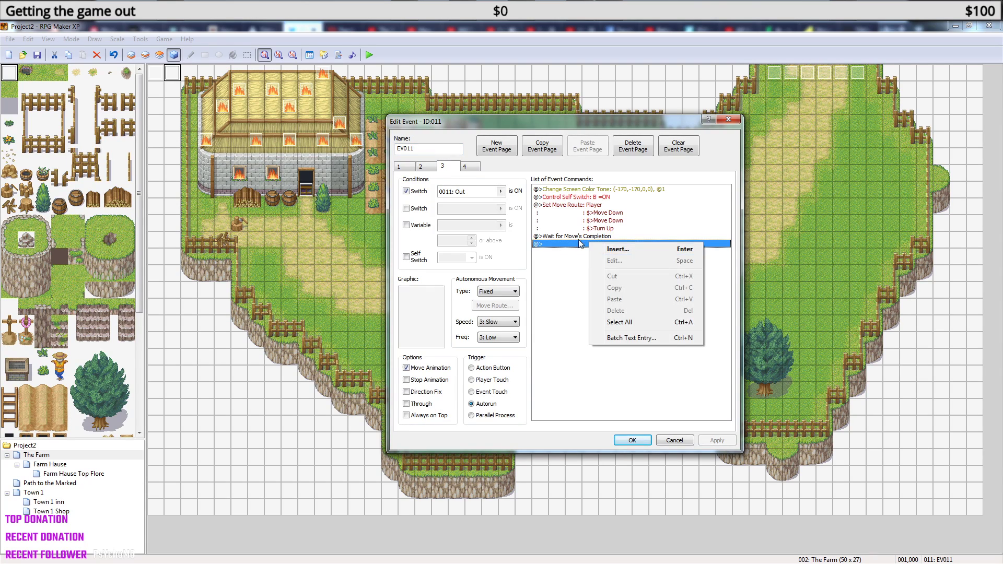
pyautogui.click(628, 252)
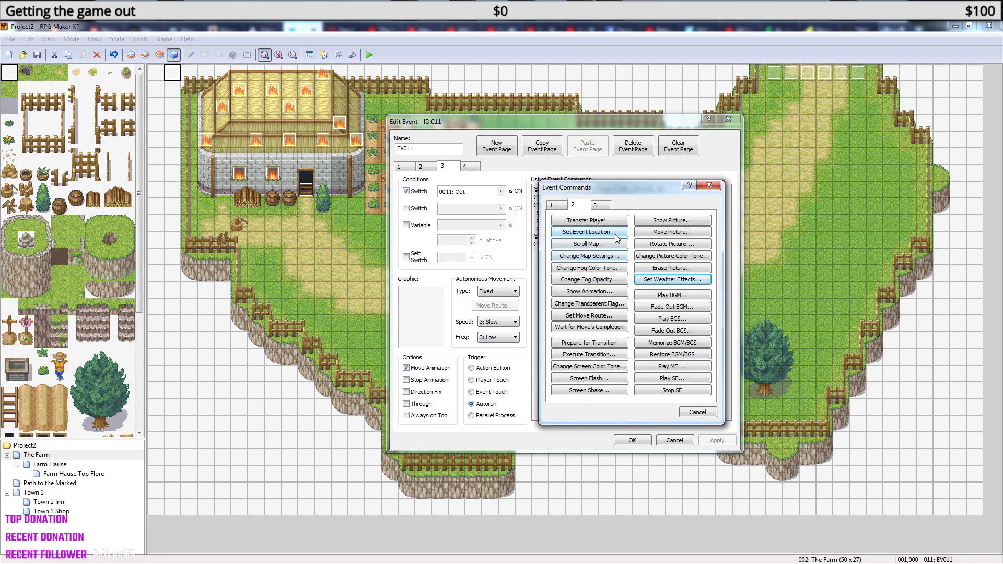
pyautogui.click(557, 205)
pyautogui.click(587, 222)
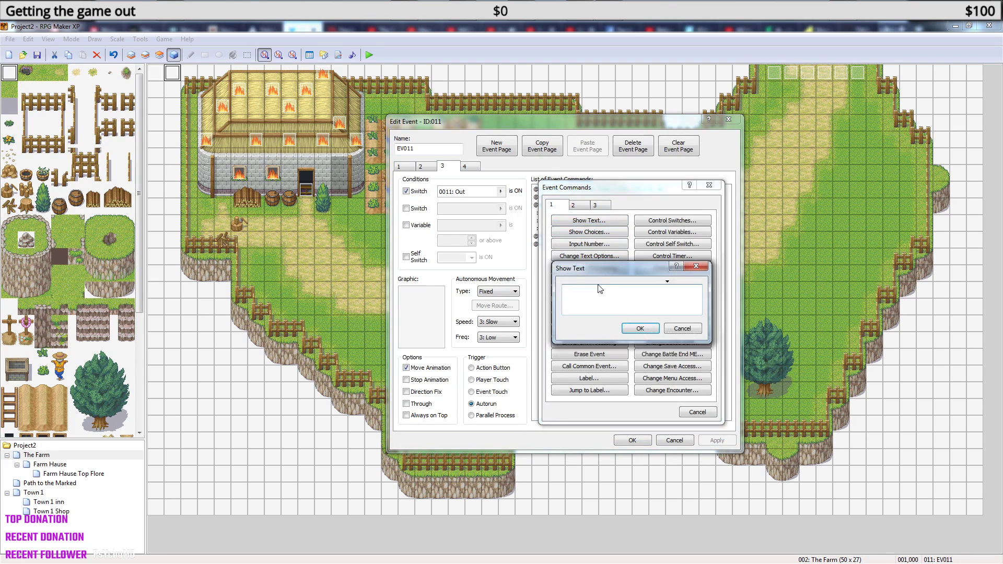
pyautogui.write('What Happ')
pyautogui.write('end')
pyautogui.write('? The hou')
pyautogui.write('Where')
pyautogui.write(' is')
pyautogui.write(' Mom ')
pyautogui.write('and ')
pyautogui.write('Dad?')
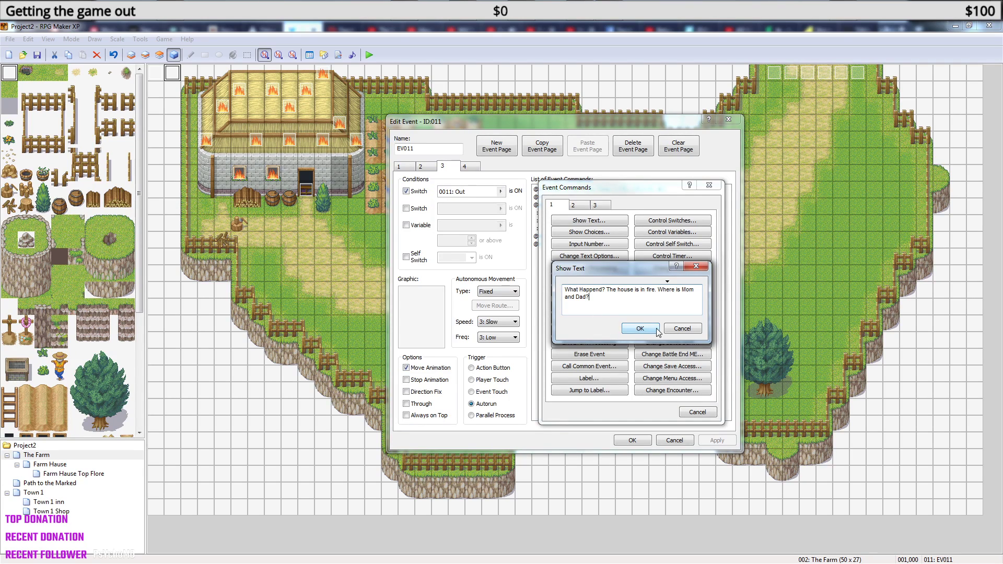
pyautogui.click(637, 329)
# Add the text "Let go of us!" after the line asking about Mom and Dad.
pyautogui.rightClick(569, 263)
pyautogui.click(596, 269)
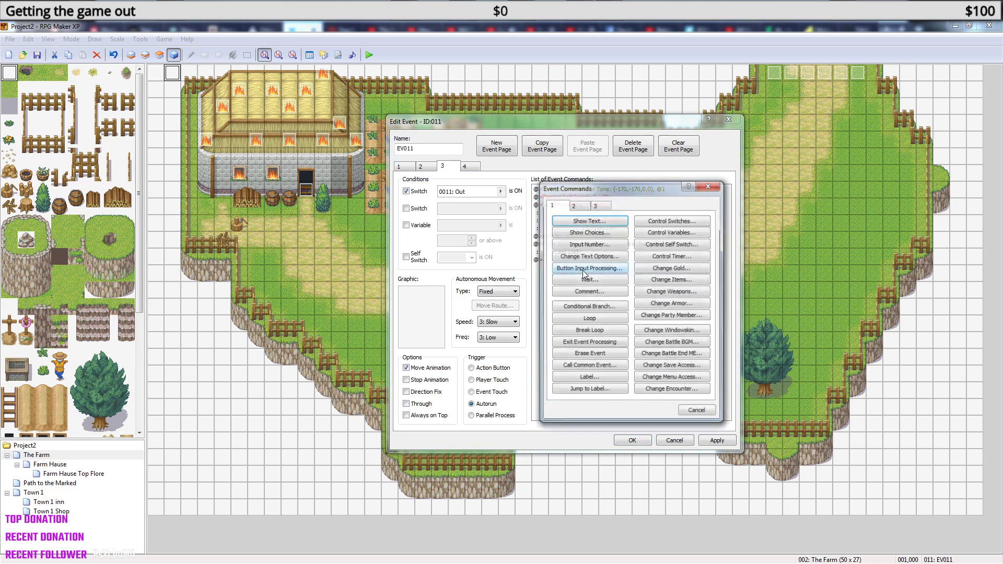
pyautogui.click(579, 206)
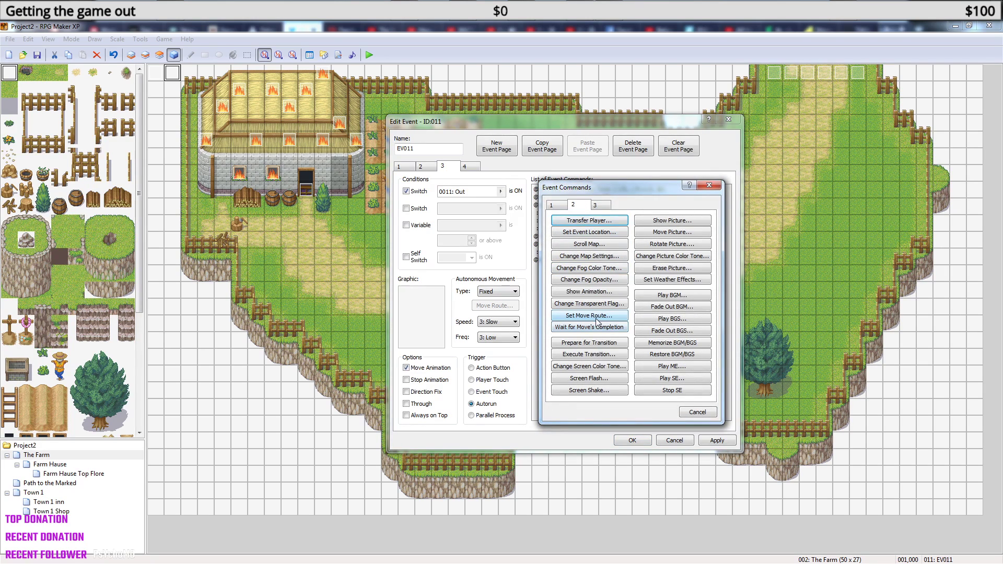
pyautogui.click(559, 205)
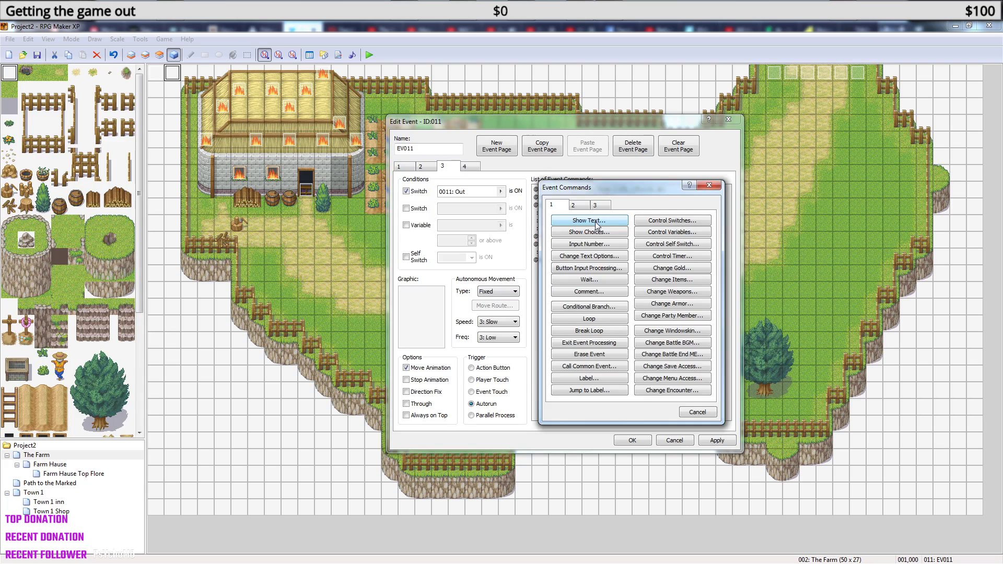
pyautogui.click(597, 221)
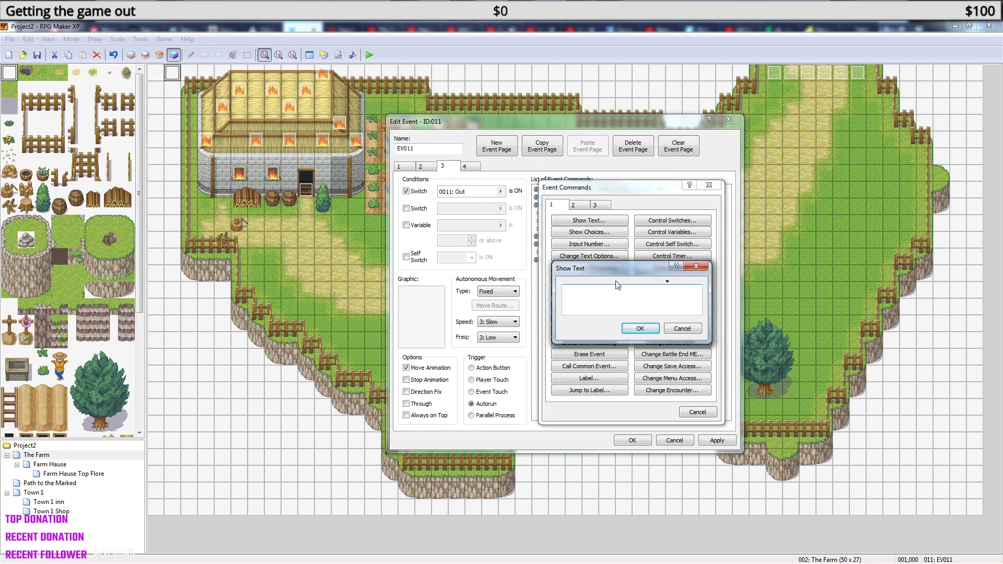
pyautogui.write('Let go of us!')
pyautogui.click(640, 329)
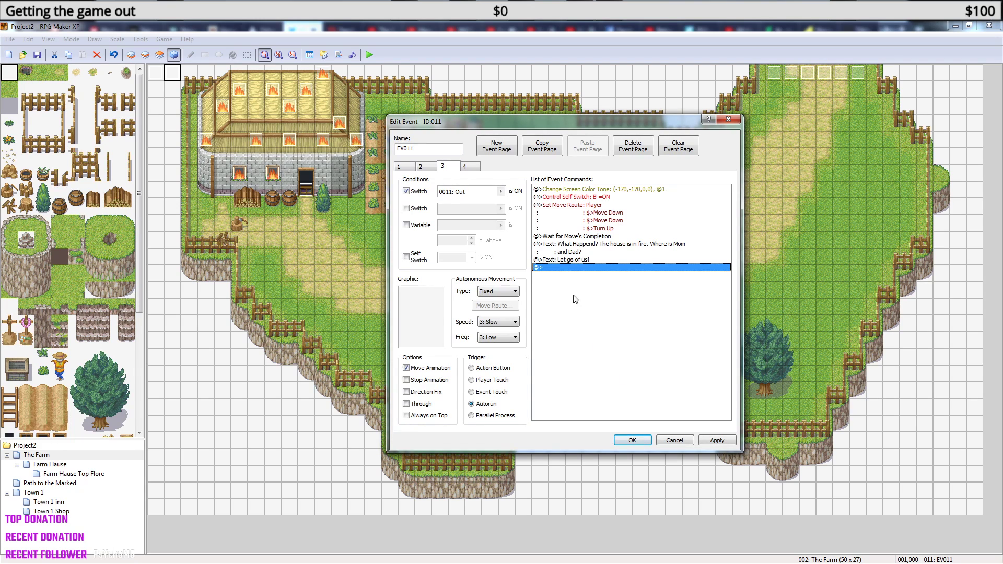
pyautogui.rightClick(581, 261)
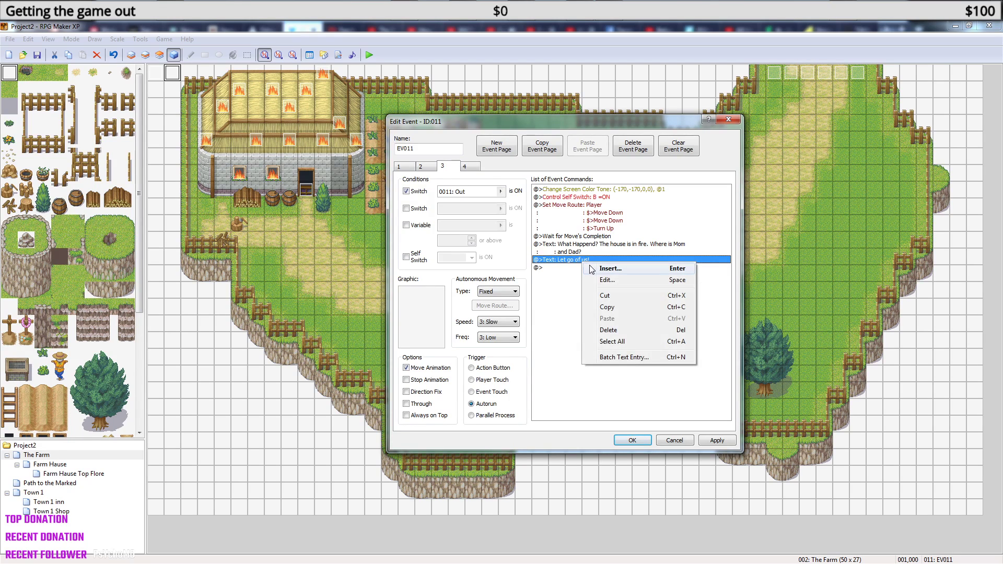
pyautogui.rightClick(564, 269)
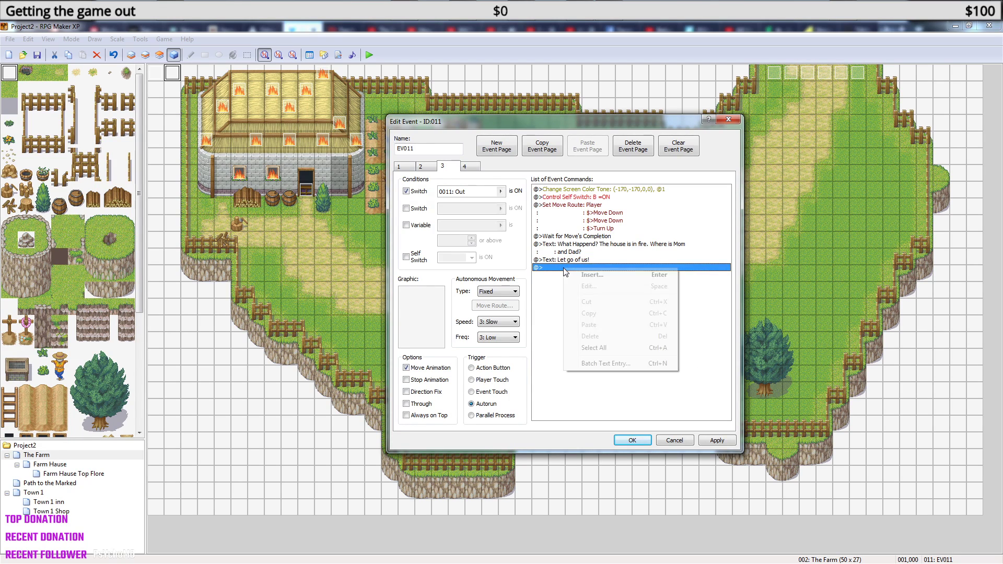
pyautogui.click(598, 274)
pyautogui.click(580, 204)
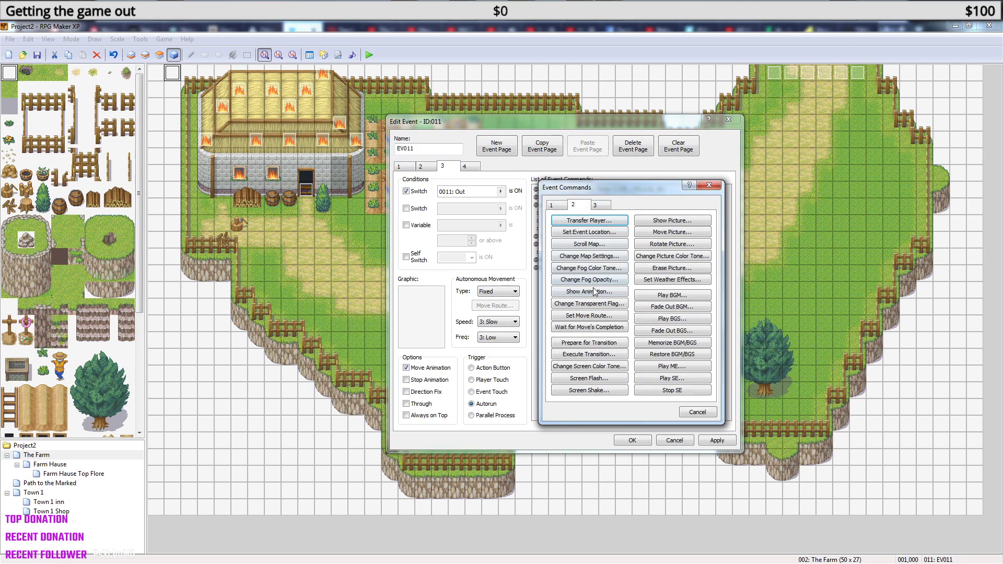
pyautogui.click(595, 318)
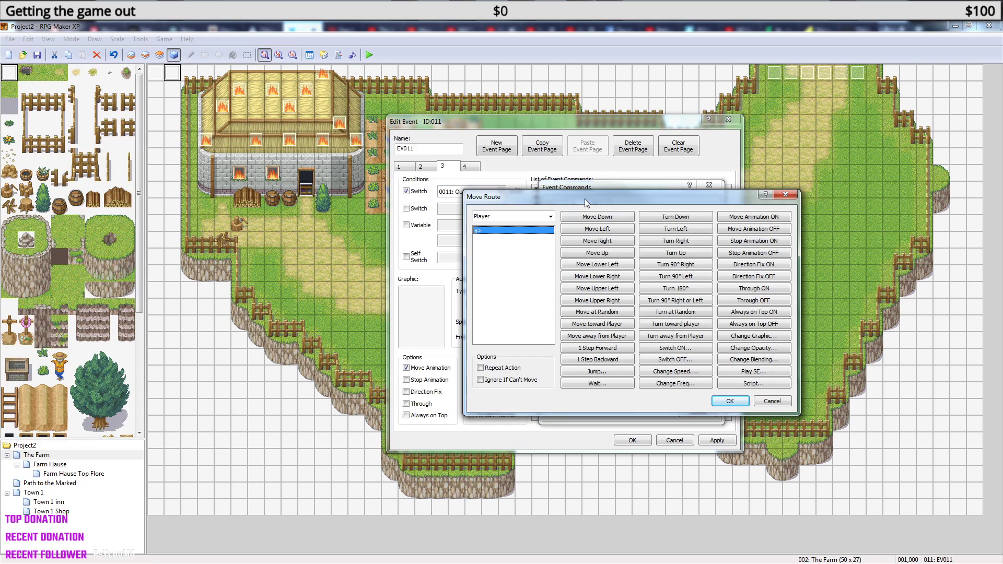
pyautogui.click(785, 193)
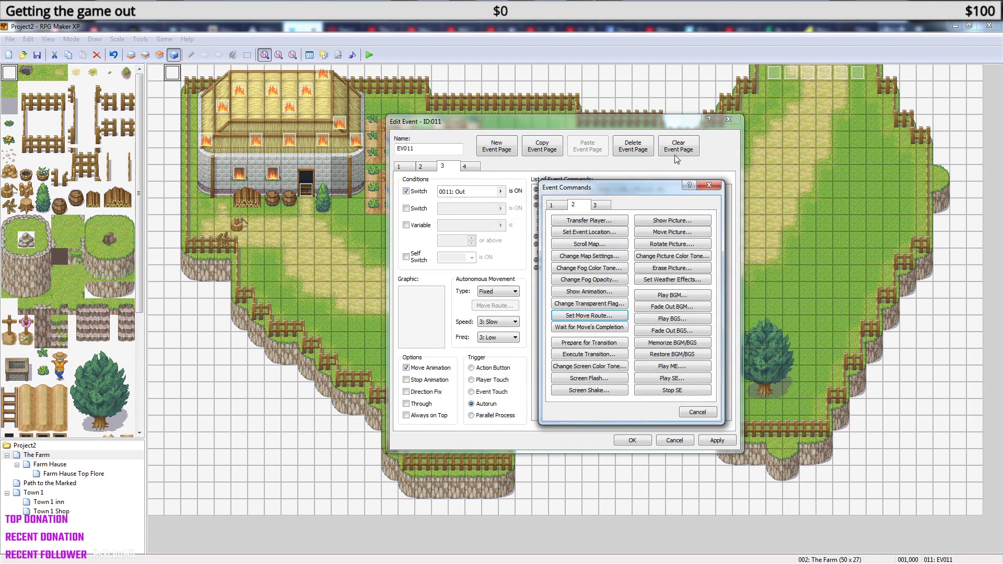
pyautogui.click(709, 186)
# Append a player move route after "Let go of us!" with three Move Down and six Move Right commands.
pyautogui.moveTo(617, 119); pyautogui.dragTo(819, 146)
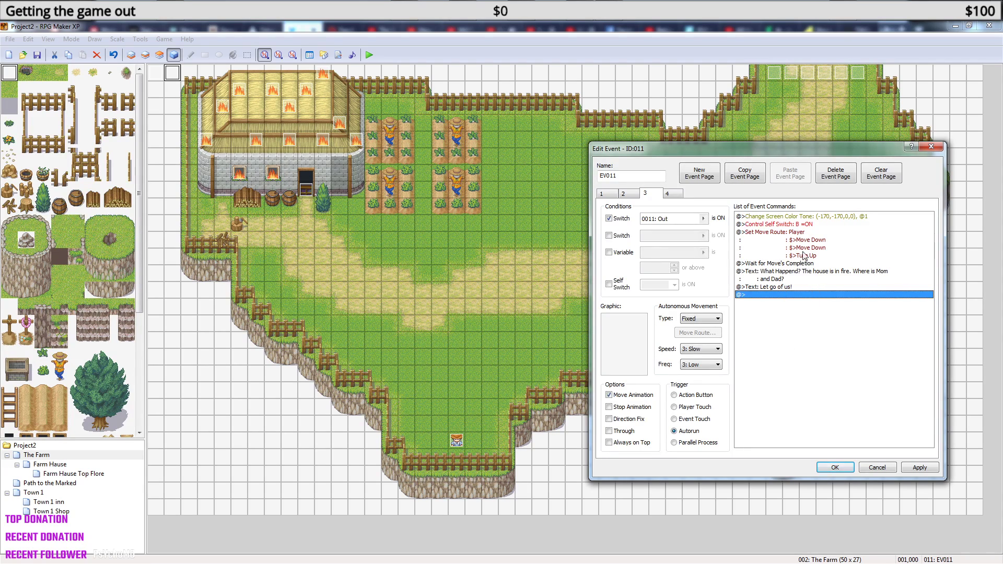
pyautogui.rightClick(794, 295)
pyautogui.click(828, 304)
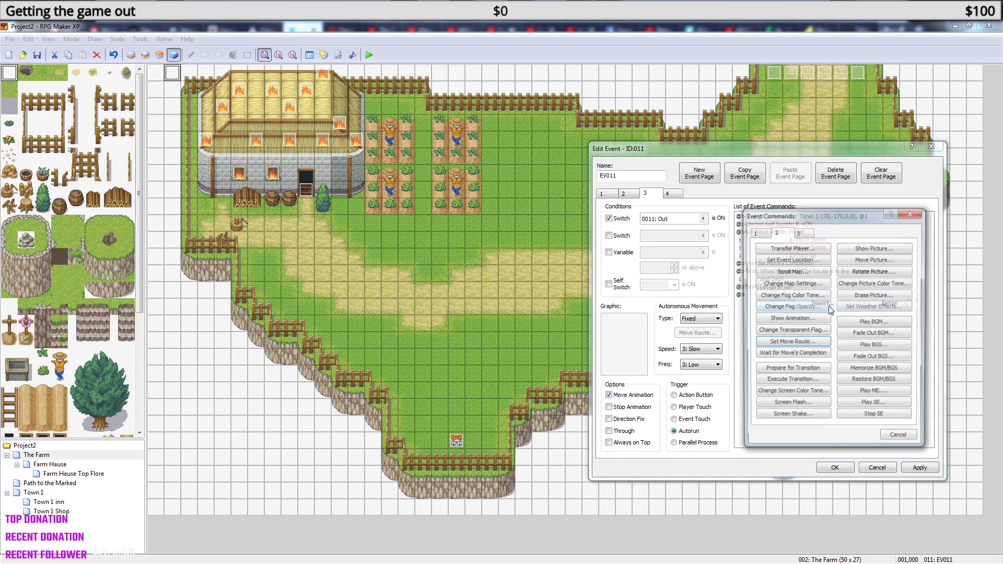
pyautogui.click(792, 343)
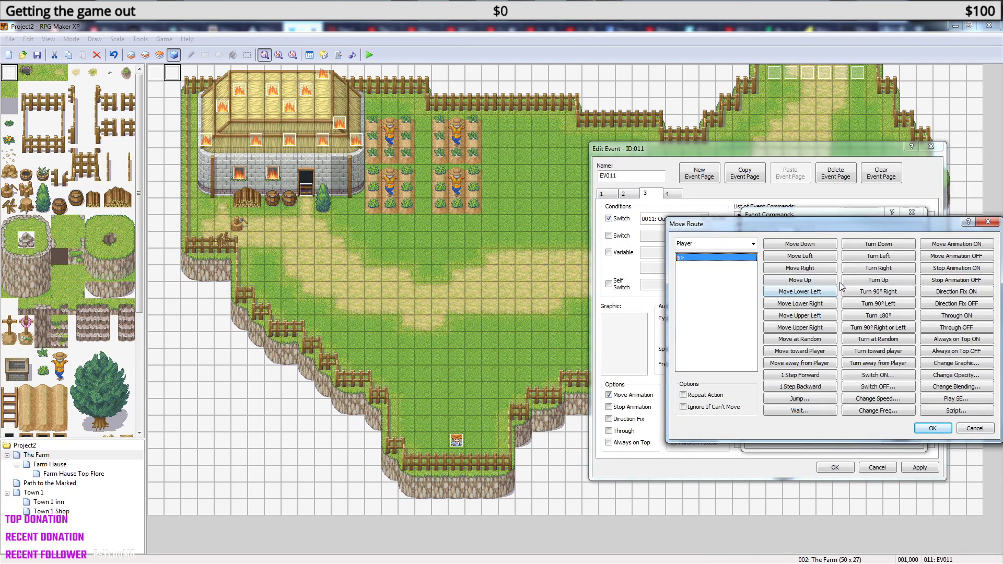
pyautogui.click(808, 246)
pyautogui.click(808, 245)
pyautogui.click(808, 246)
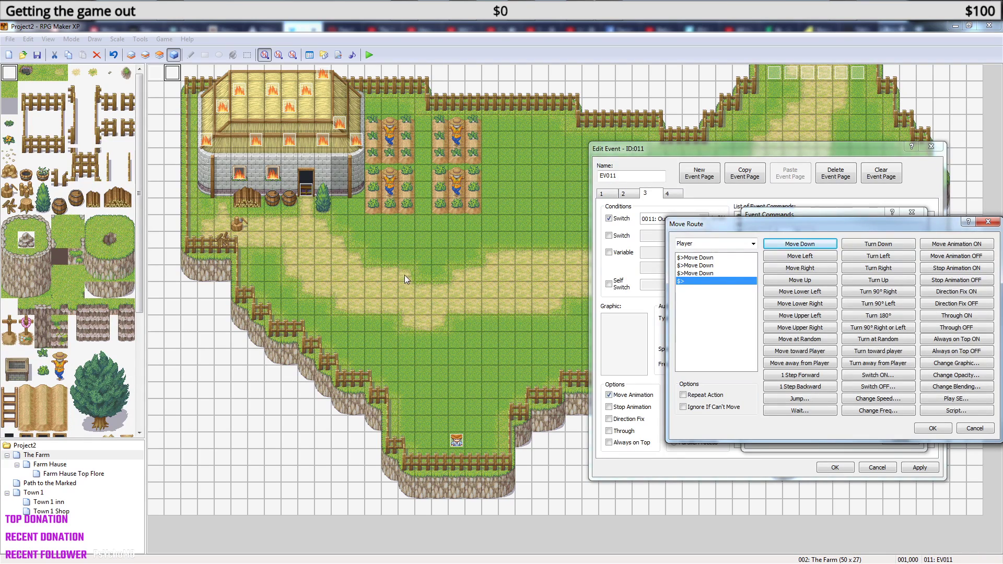
pyautogui.click(813, 271)
pyautogui.click(813, 272)
pyautogui.click(813, 271)
pyautogui.click(813, 271)
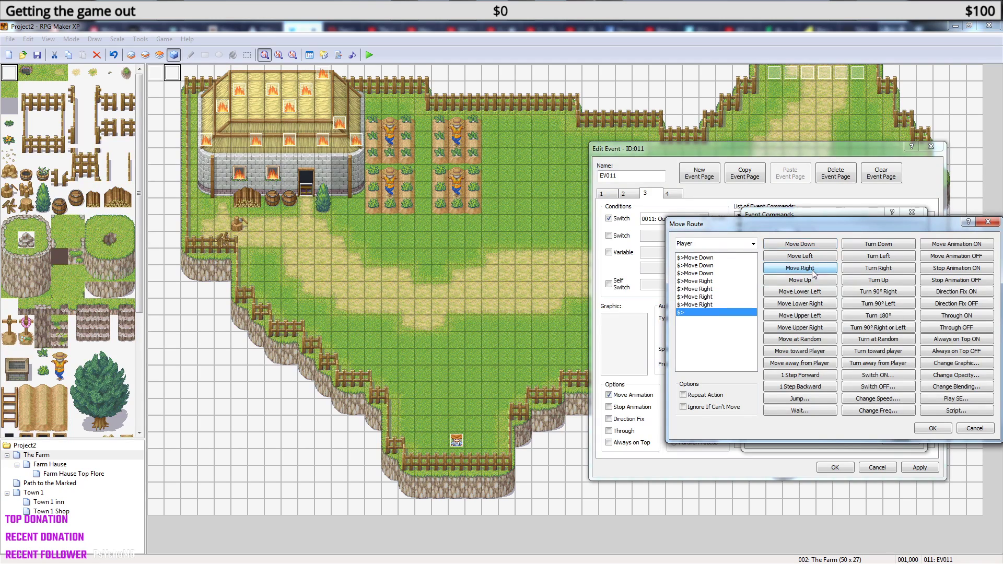
pyautogui.click(813, 271)
pyautogui.click(813, 272)
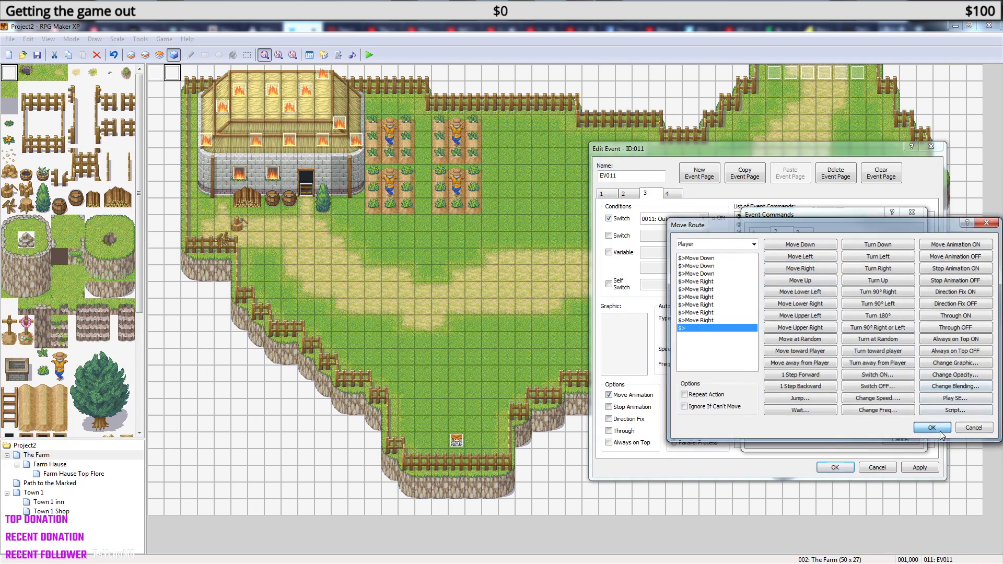
# Confirm the player's move route, add Wait for Move's Completion after it, and save event EV011.
pyautogui.click(938, 430)
pyautogui.rightClick(799, 385)
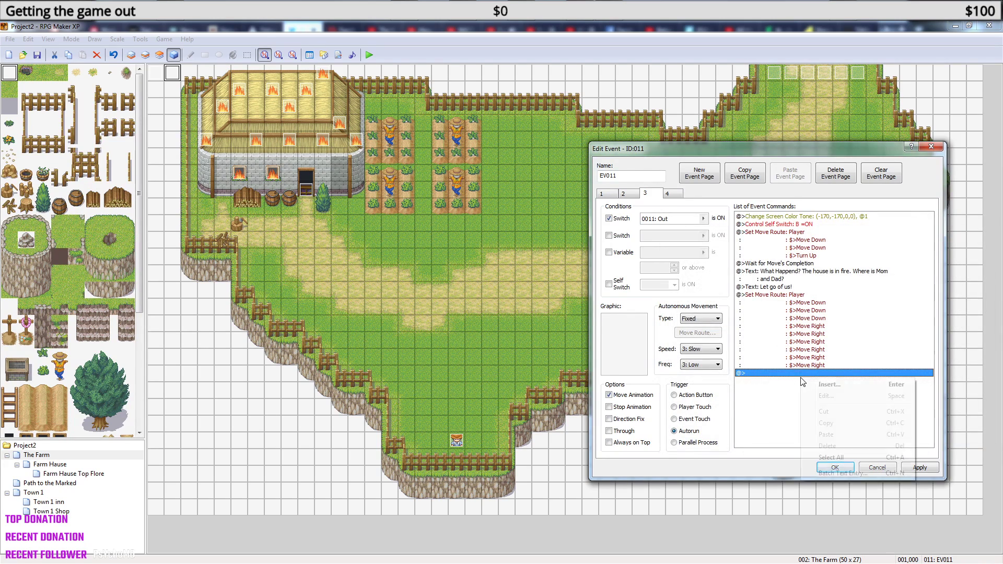
pyautogui.click(831, 385)
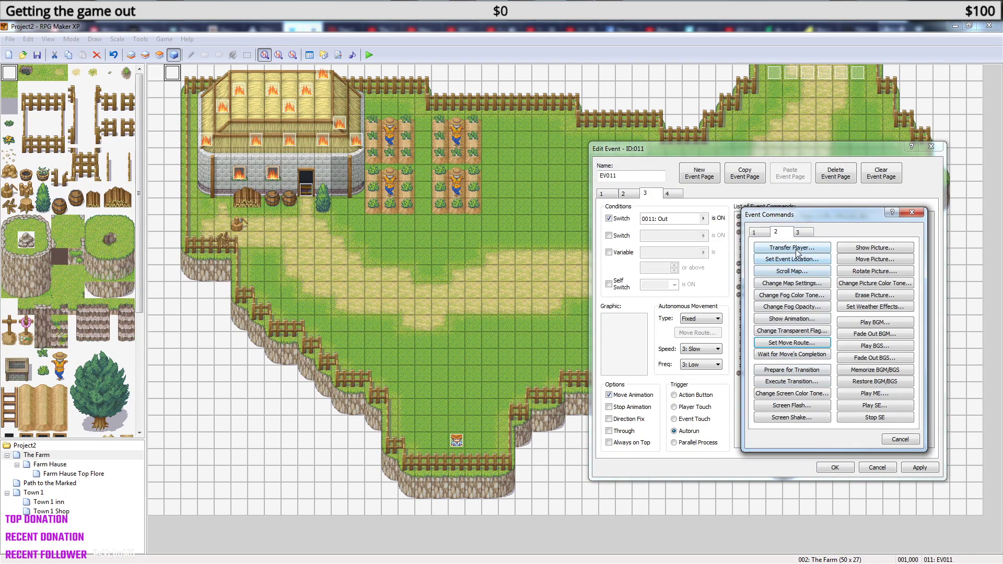
pyautogui.click(803, 356)
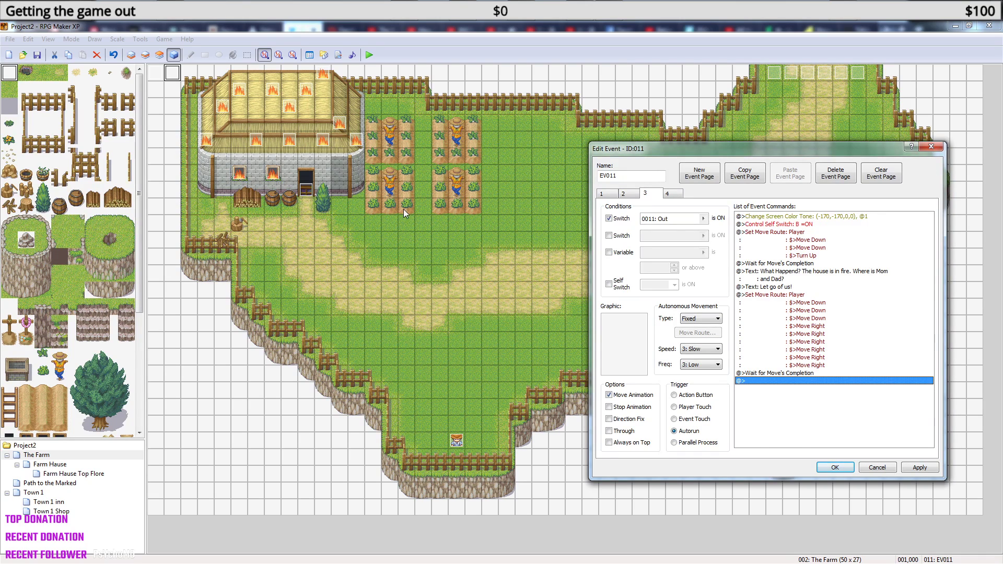
pyautogui.click(842, 467)
# Create an event on the dirt path at tile 019,011 of The Farm, using the left-facing 145-Prisoner01 graphic.
pyautogui.click(406, 273)
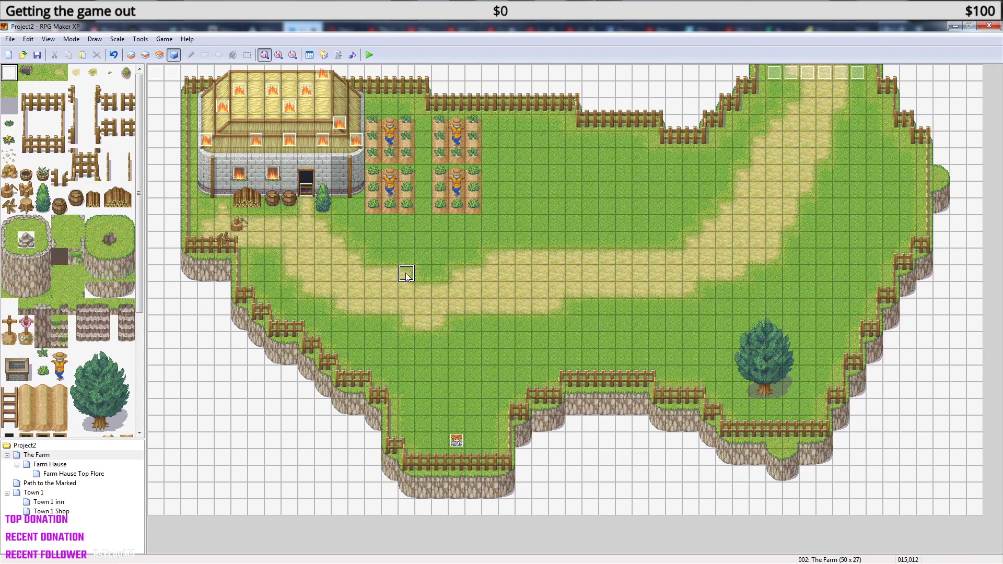
pyautogui.click(470, 257)
pyautogui.rightClick(473, 256)
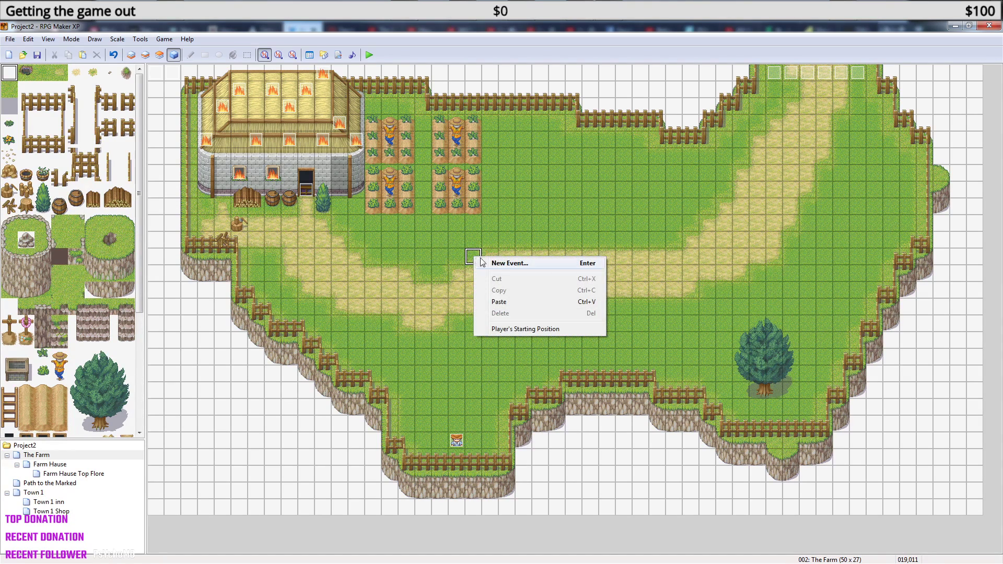
pyautogui.click(509, 263)
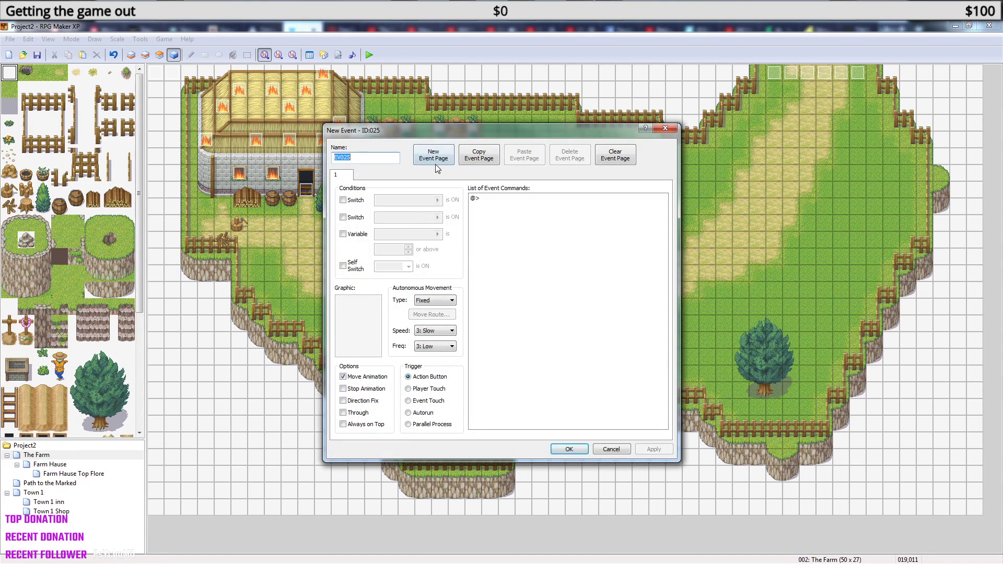
pyautogui.doubleClick(358, 325)
pyautogui.moveTo(430, 202); pyautogui.dragTo(436, 331)
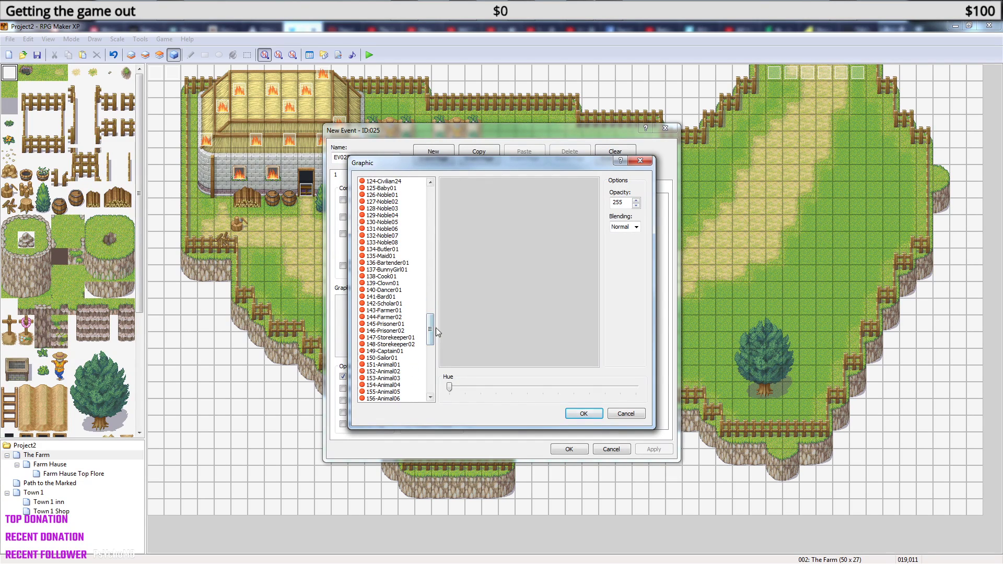
pyautogui.click(392, 324)
pyautogui.click(450, 216)
pyautogui.click(592, 416)
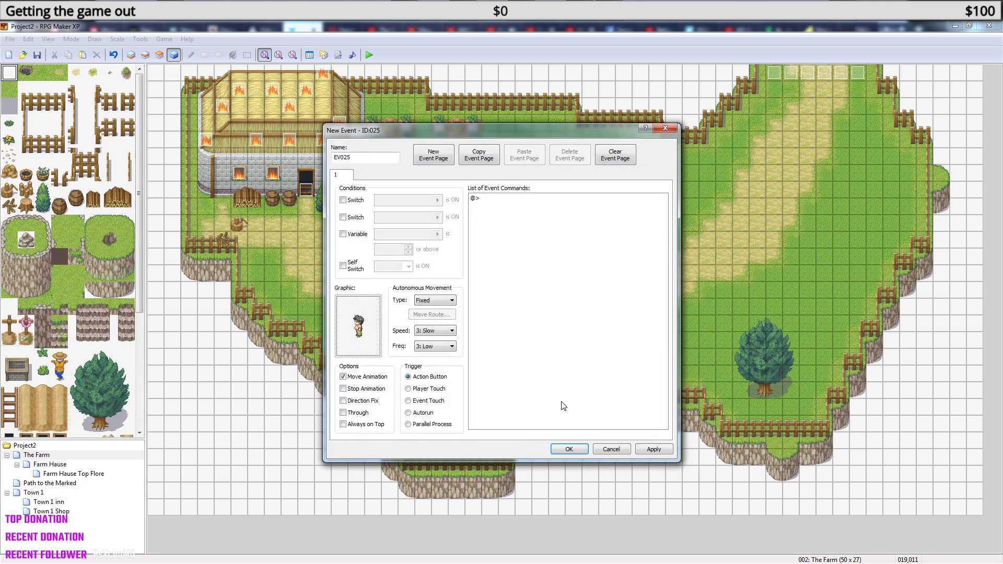
pyautogui.click(569, 449)
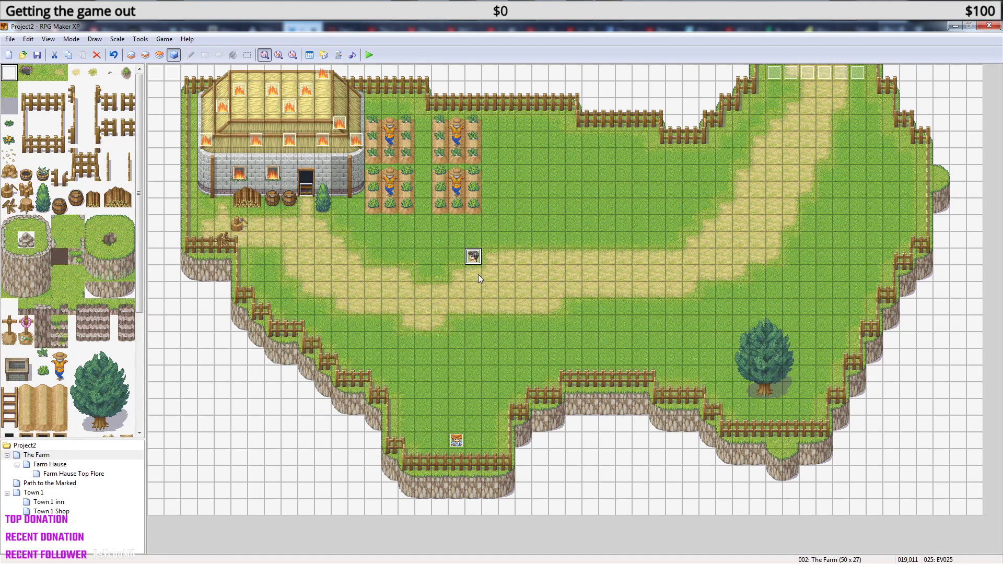
# Move the prisoner event one tile down and paste four copies of it nearby, three on the path and one above it.
pyautogui.click(477, 272)
pyautogui.click(492, 256)
pyautogui.hotkey('ctrl', 'v')
pyautogui.click(490, 291)
pyautogui.hotkey('ctrl', 'v')
pyautogui.click(496, 306)
pyautogui.hotkey('ctrl', 'v')
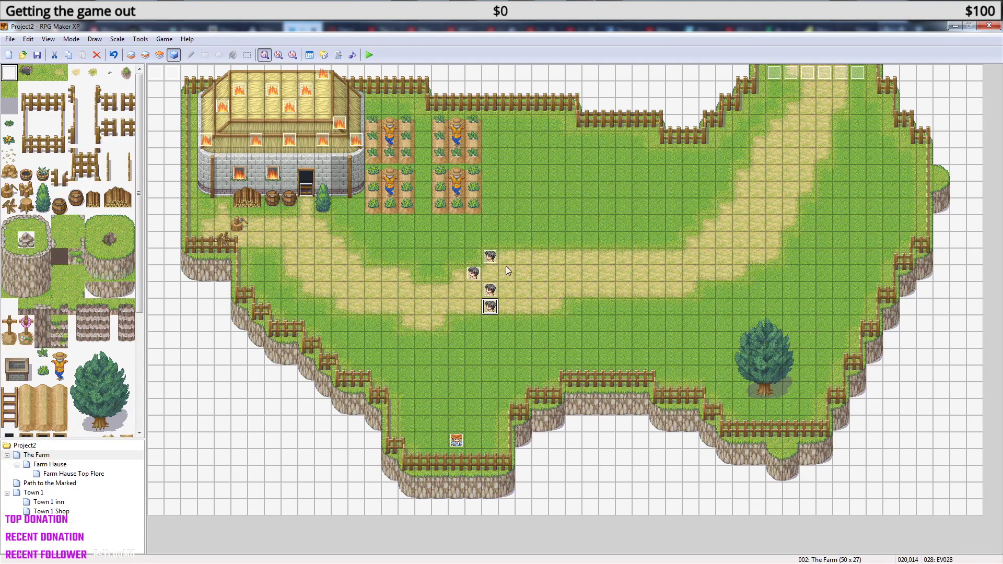
pyautogui.click(517, 241)
pyautogui.hotkey('ctrl', 'v')
# Change the graphic of the prisoner copy at tile 020,013 to the right-facing 146-Prisoner02.
pyautogui.doubleClick(493, 289)
pyautogui.doubleClick(358, 326)
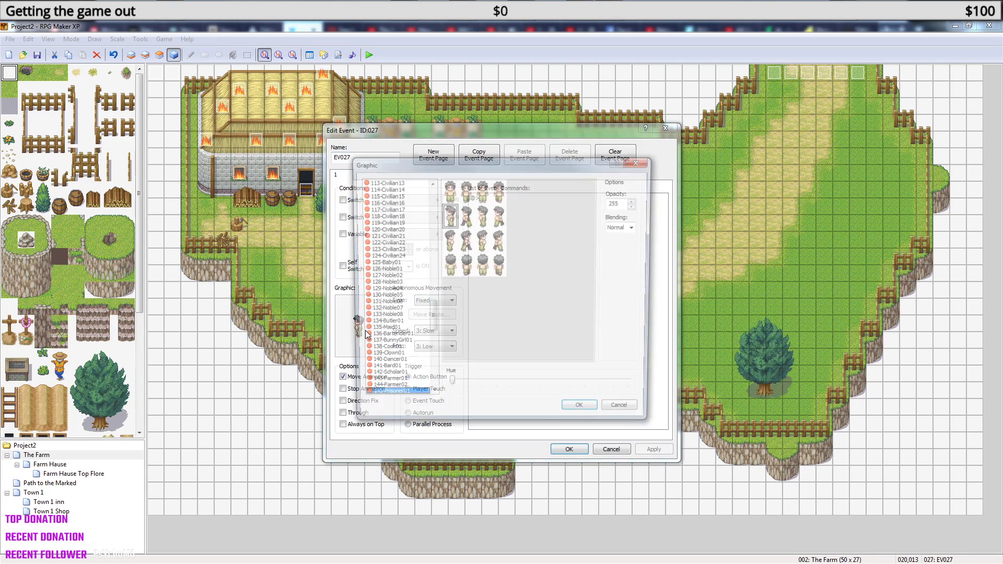
pyautogui.click(431, 398)
pyautogui.click(411, 398)
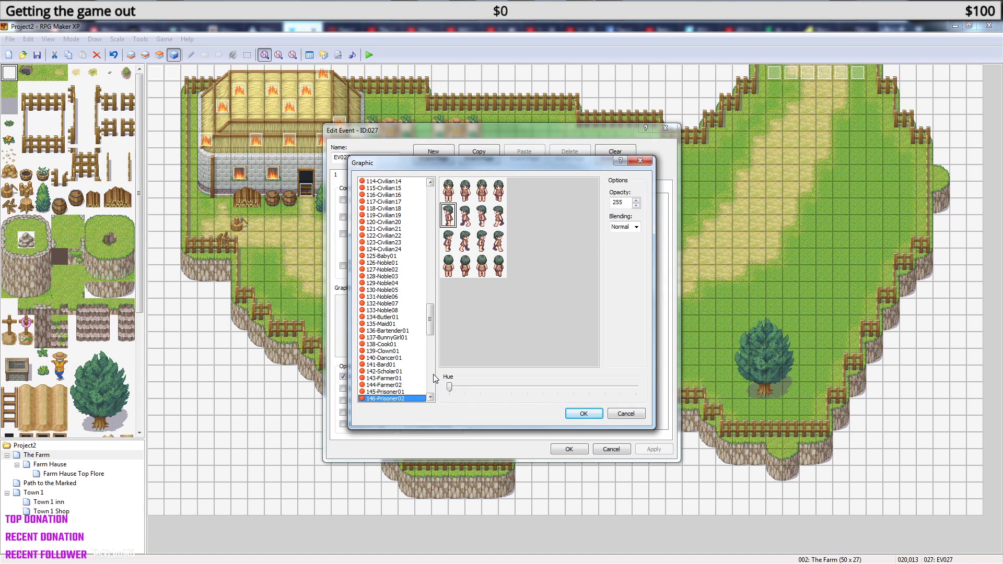
pyautogui.click(448, 242)
pyautogui.click(598, 414)
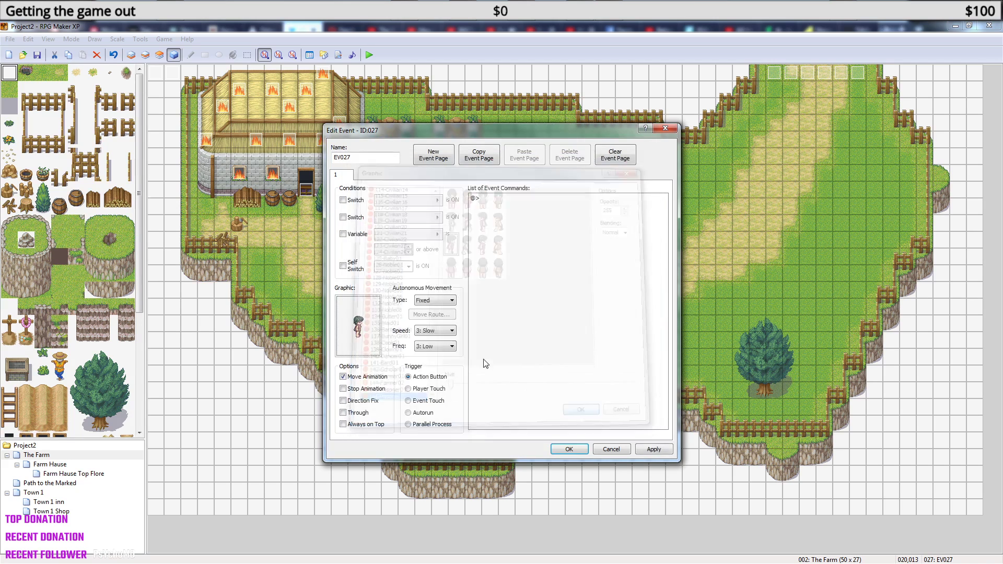
pyautogui.click(571, 450)
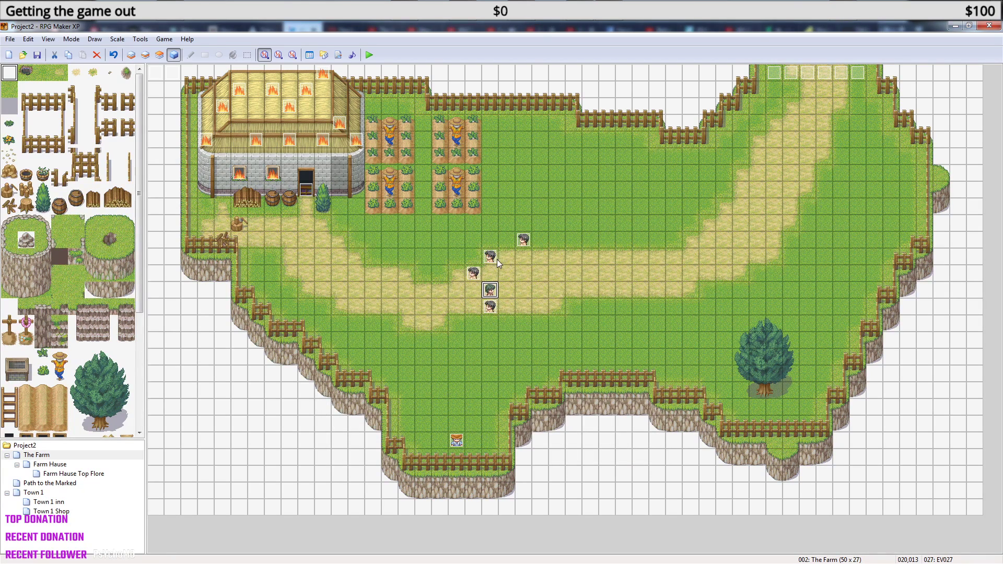
# Move the easternmost prisoner copy down onto the path at tile 022,013, two tiles east of the Prisoner02 event.
pyautogui.moveTo(491, 309)
pyautogui.mouseDown()
pyautogui.moveTo(528, 294)
pyautogui.moveTo(526, 310)
pyautogui.moveTo(493, 310)
pyautogui.mouseUp()
pyautogui.moveTo(525, 242); pyautogui.dragTo(527, 297)
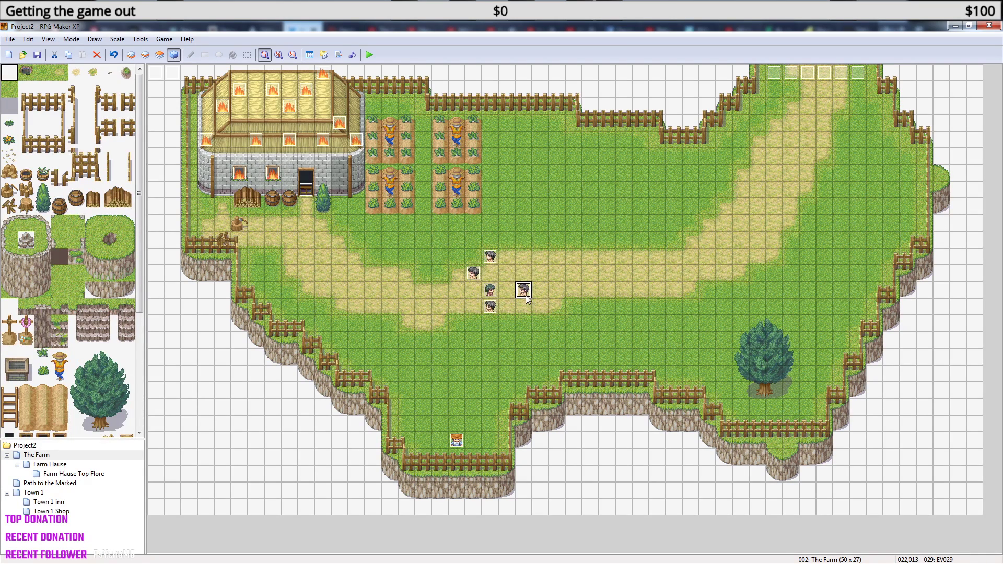
# Change the graphic of event EV028 at 020,014 to the third-row, first-column pose of 146-Prisoner02.
pyautogui.doubleClick(490, 308)
pyautogui.doubleClick(358, 329)
pyautogui.press('Down')
pyautogui.click(455, 245)
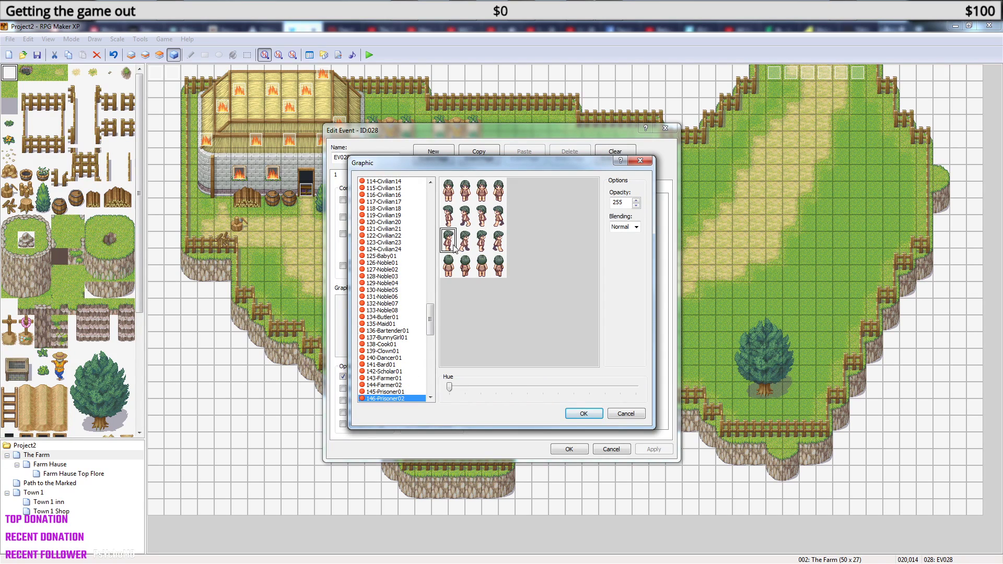
pyautogui.click(582, 413)
pyautogui.click(567, 449)
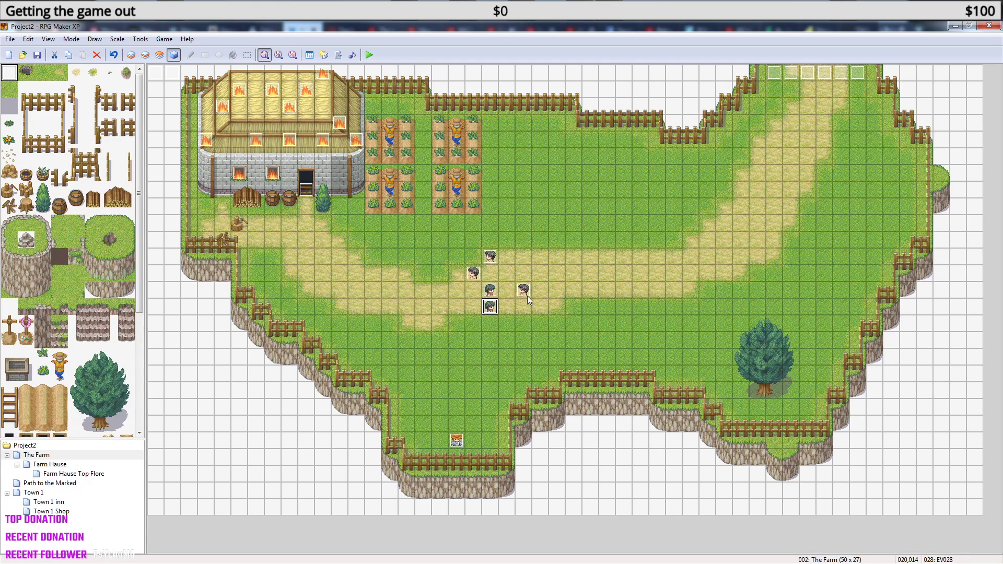
# Add a copied prisoner event at 021,013 on the farm path and change its graphic to 143-Farmer01.
pyautogui.click(506, 291)
pyautogui.click(527, 292)
pyautogui.doubleClick(509, 292)
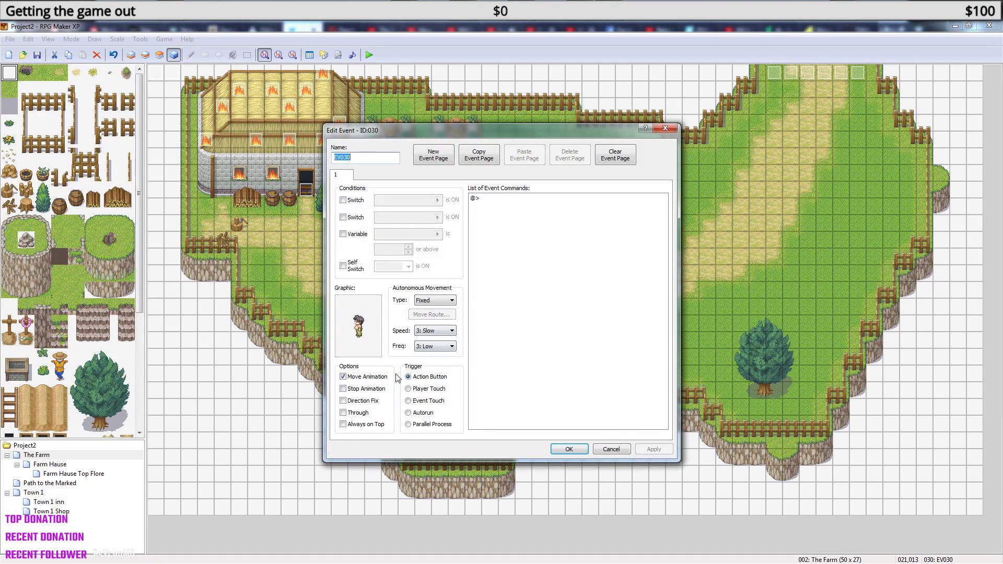
pyautogui.doubleClick(369, 341)
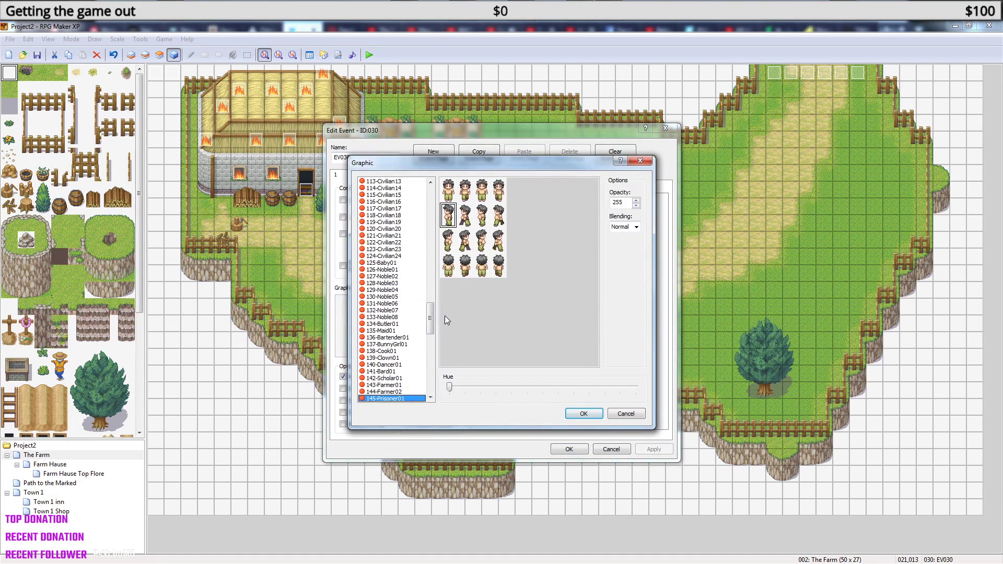
pyautogui.moveTo(429, 318); pyautogui.dragTo(429, 336)
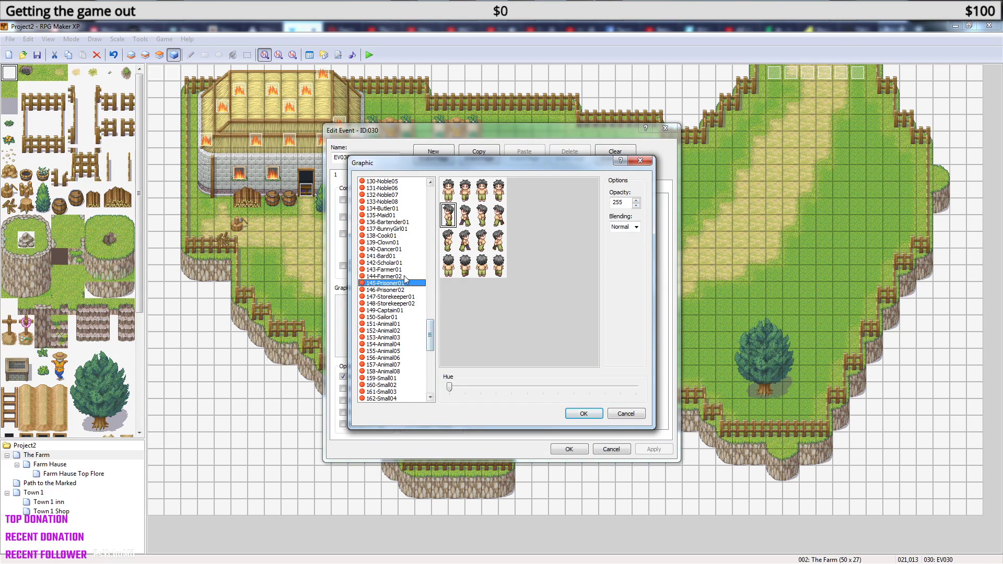
pyautogui.click(393, 270)
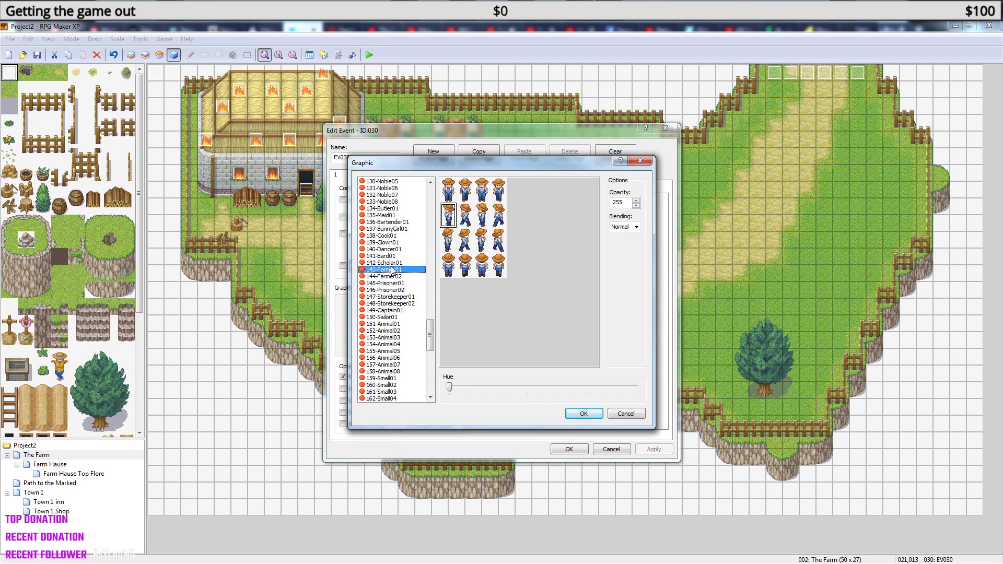
pyautogui.click(584, 414)
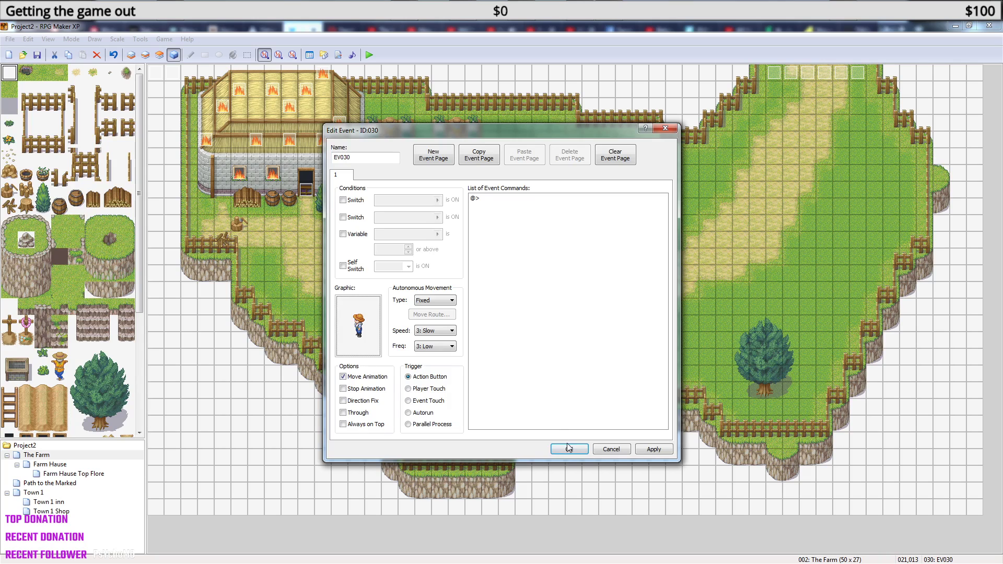
pyautogui.click(569, 447)
# Add another copied prisoner event at 021,014, directly below the farmer, and change its graphic to 144-Farmer02.
pyautogui.doubleClick(508, 314)
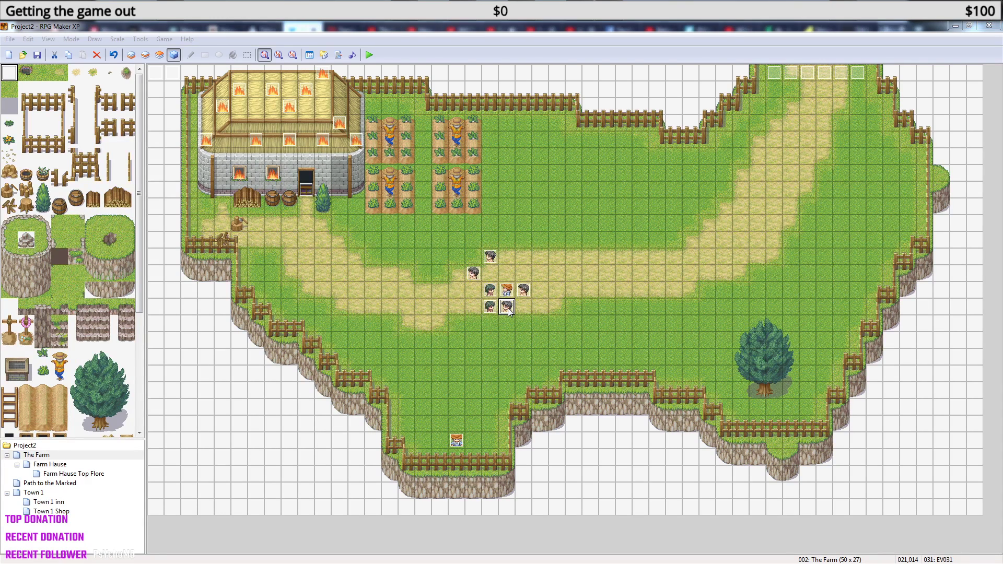
pyautogui.doubleClick(359, 335)
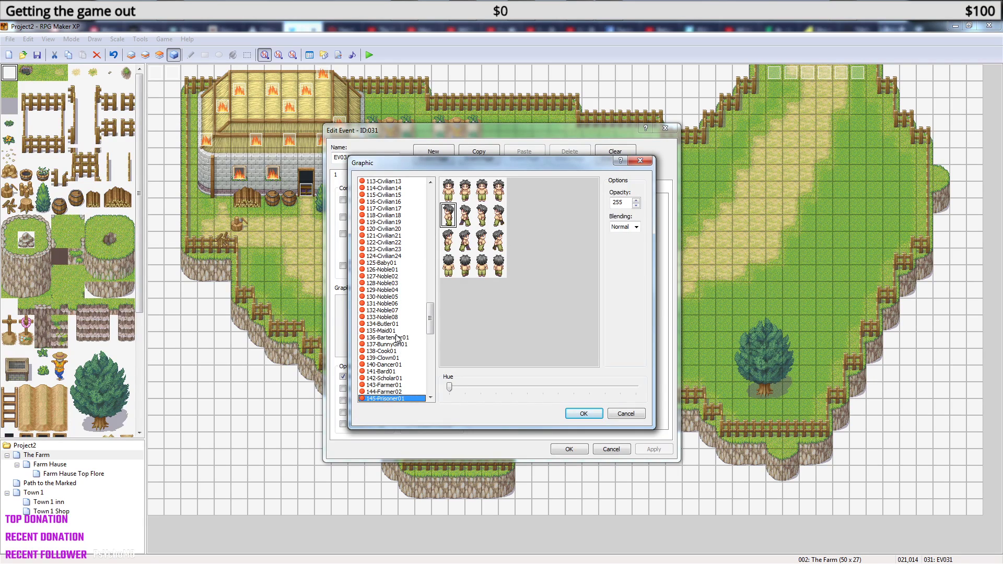
pyautogui.click(399, 392)
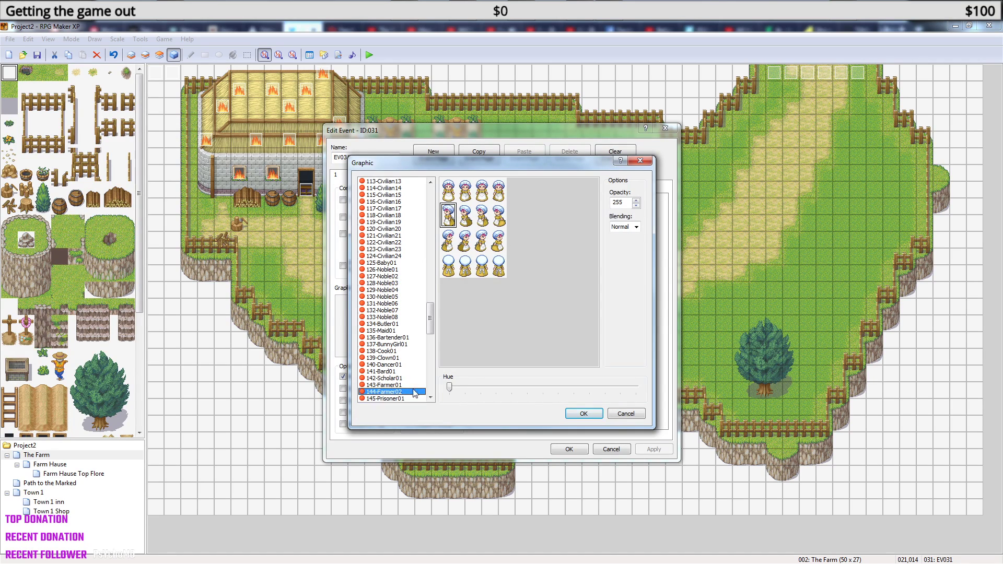
pyautogui.click(584, 413)
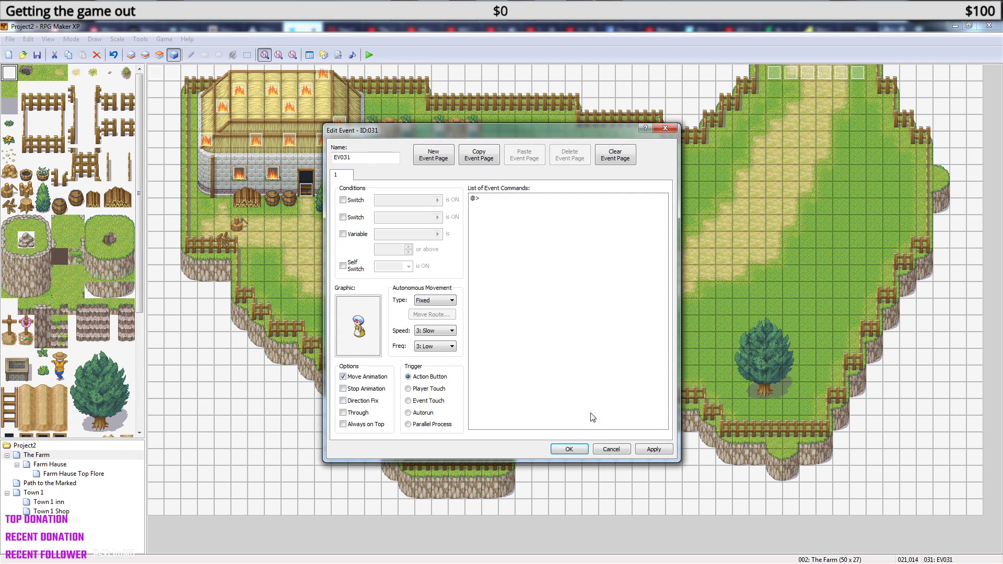
pyautogui.click(568, 448)
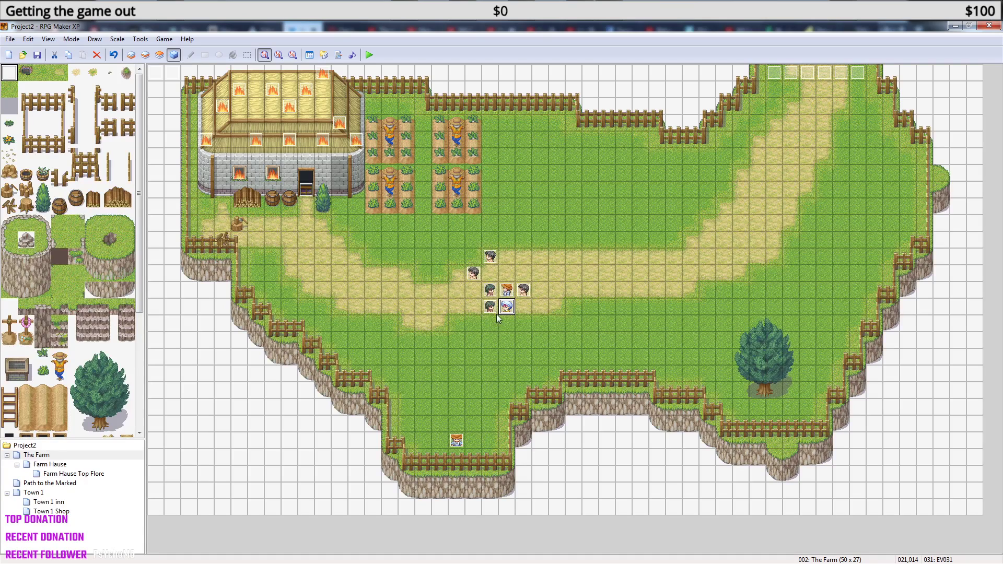
# Make the topmost prisoner event, EV026 at 020,011, conditional on switch 0011: Out being ON.
pyautogui.doubleClick(490, 257)
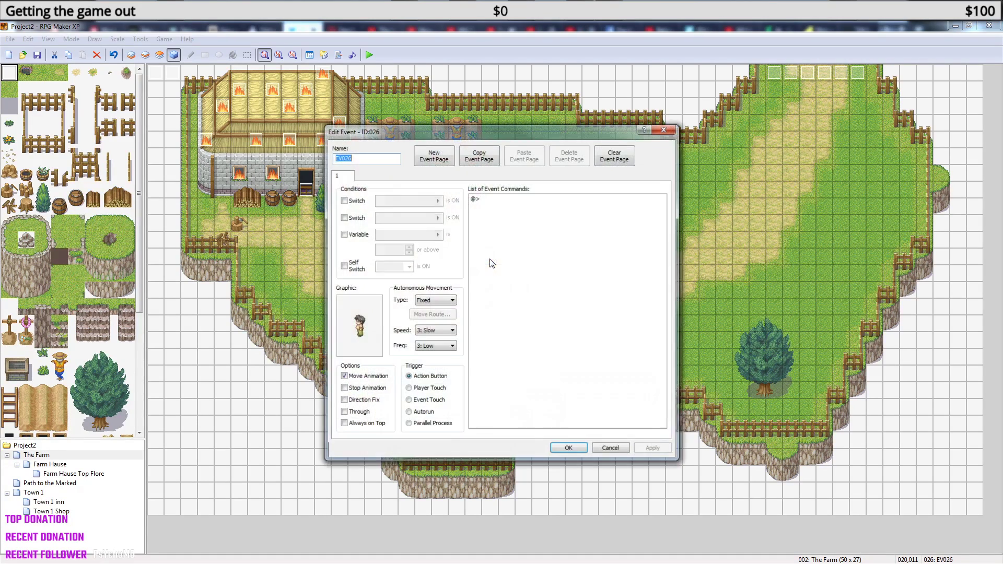
pyautogui.click(345, 200)
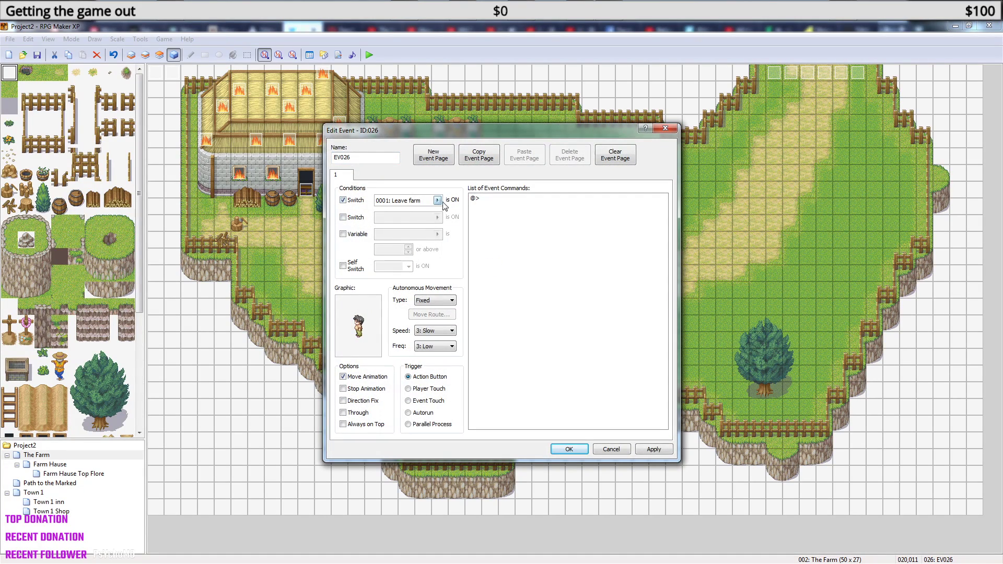
pyautogui.click(439, 201)
pyautogui.click(519, 268)
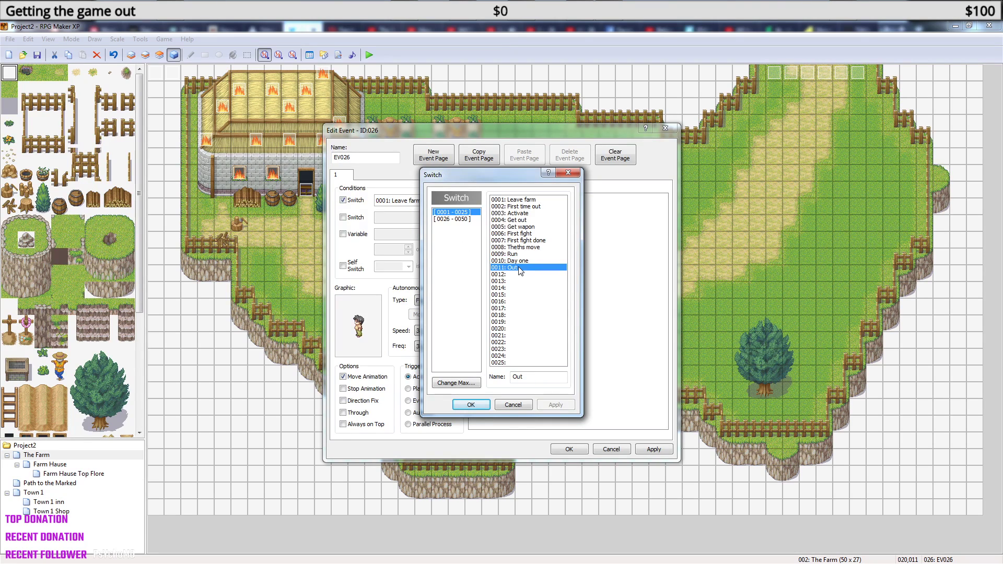
pyautogui.click(471, 404)
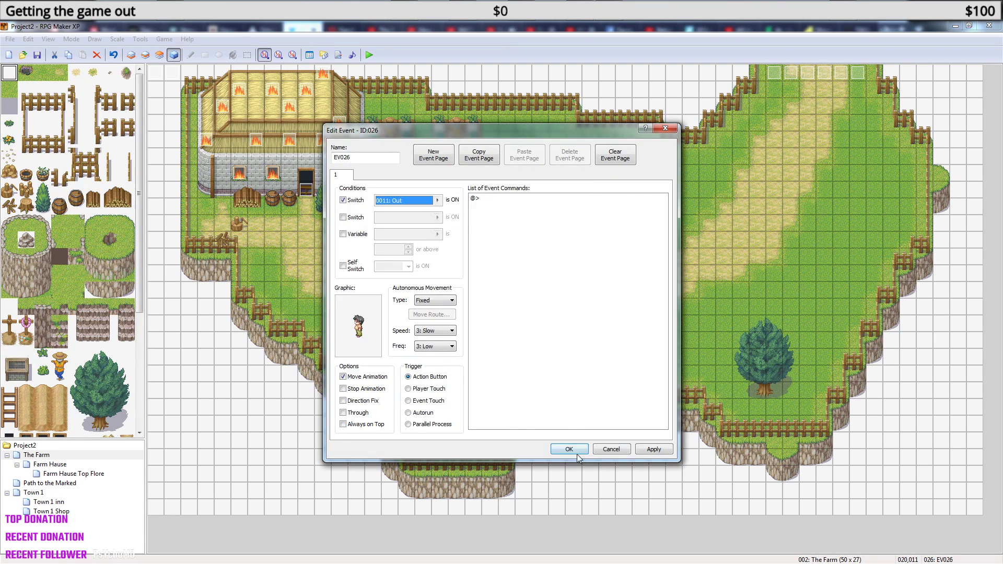
pyautogui.click(567, 448)
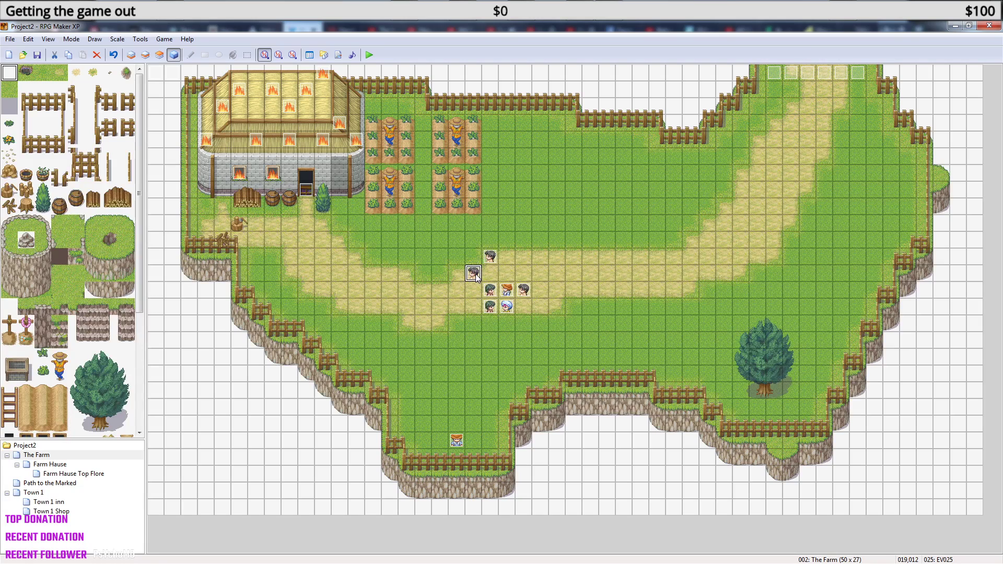
# Make prisoner event EV025 at 019,012 conditional on switch 0011: Out being ON.
pyautogui.doubleClick(476, 277)
pyautogui.click(343, 200)
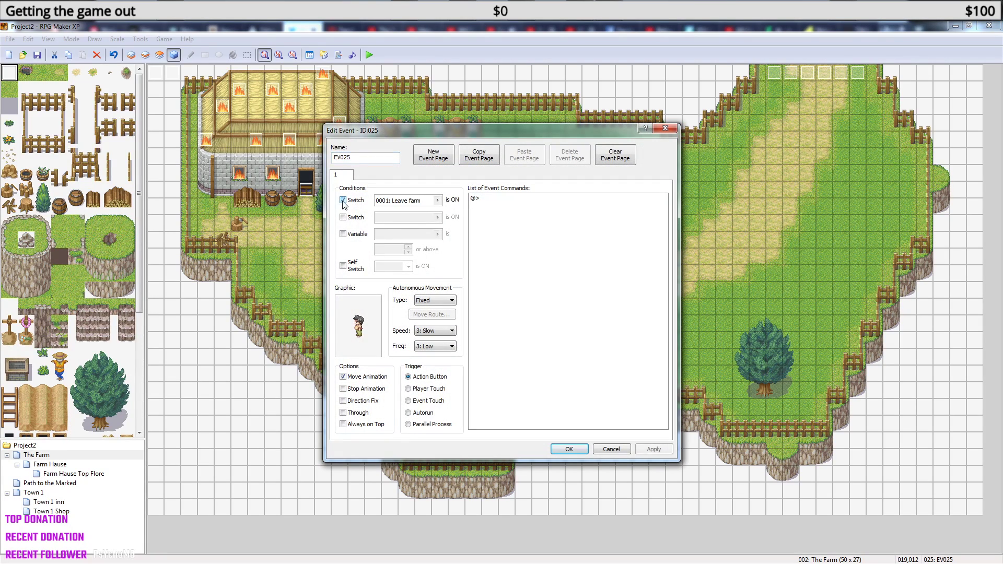
pyautogui.click(437, 200)
pyautogui.click(504, 267)
pyautogui.click(472, 402)
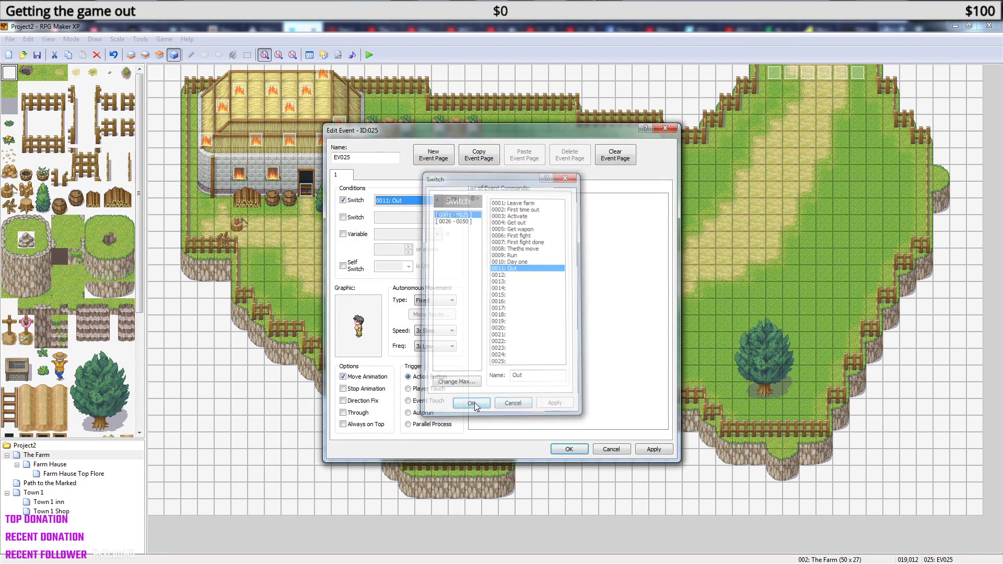
pyautogui.click(569, 449)
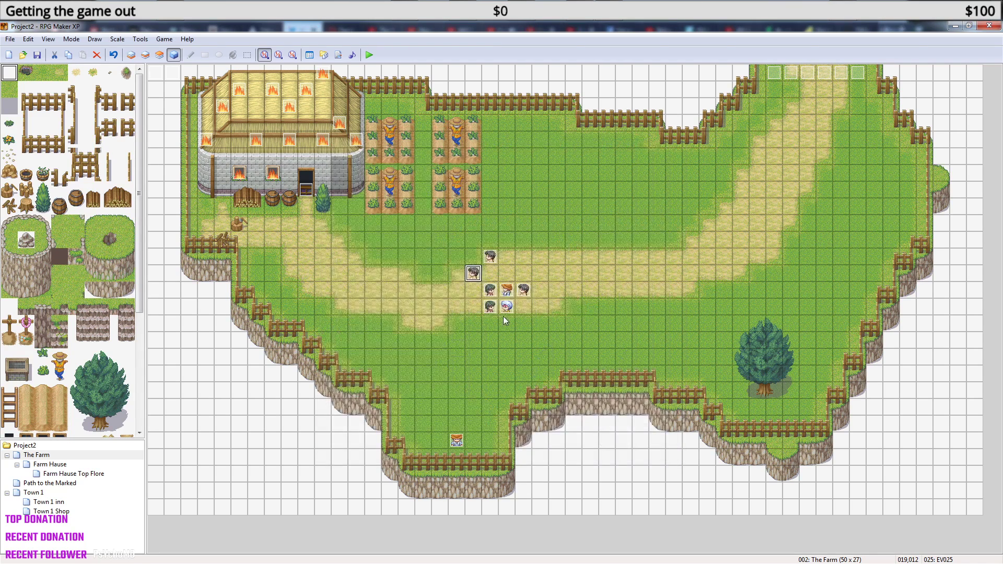
# Require switch 0011: Out to be ON for prisoner event EV027 at 020,013.
pyautogui.doubleClick(491, 294)
pyautogui.click(343, 200)
pyautogui.click(437, 200)
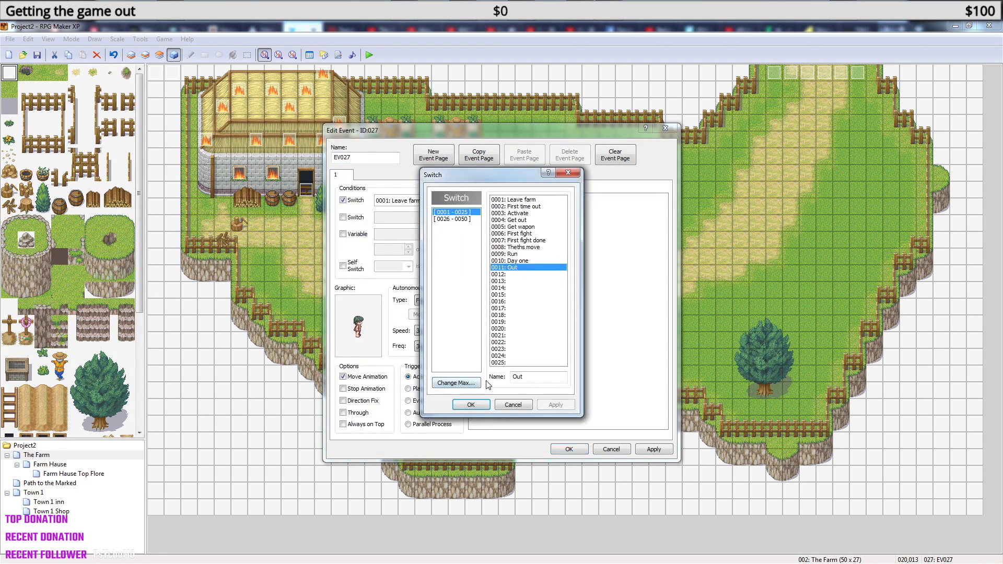
pyautogui.click(471, 405)
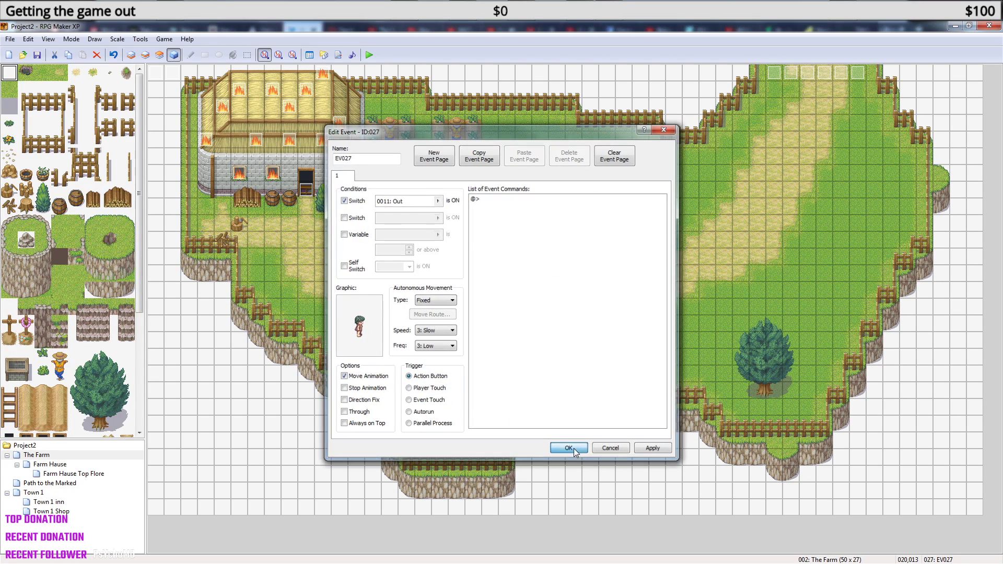
pyautogui.click(570, 449)
# Enable the switch condition on prisoner event EV028 at 020,014 and set it to 0011: Out.
pyautogui.doubleClick(490, 312)
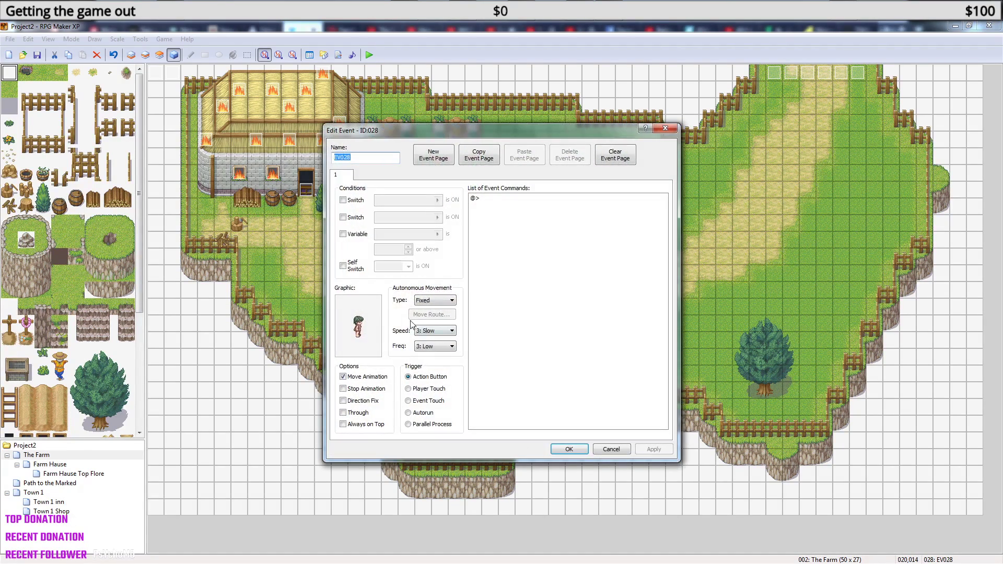
pyautogui.click(437, 200)
pyautogui.click(523, 264)
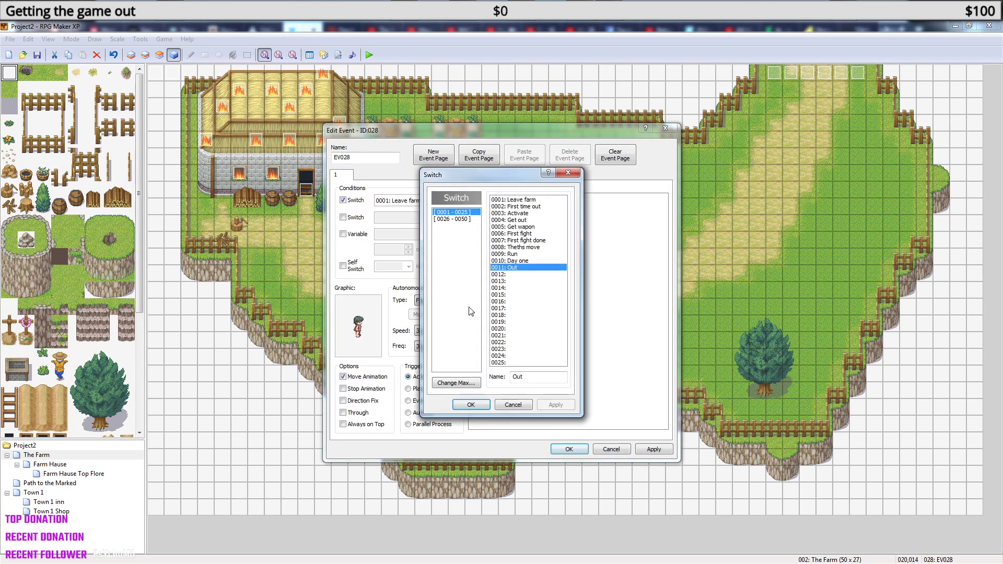
pyautogui.click(471, 405)
pyautogui.click(569, 450)
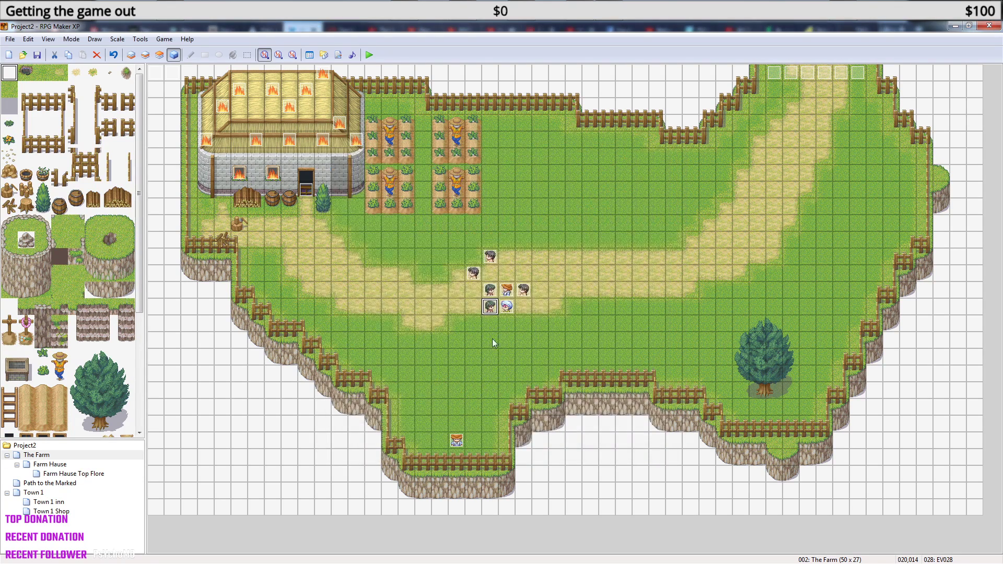
# Enable the switch condition 0011: Out on the orange-hatted farmer event EV030 at 021,013.
pyautogui.doubleClick(512, 290)
pyautogui.click(342, 201)
pyautogui.click(438, 200)
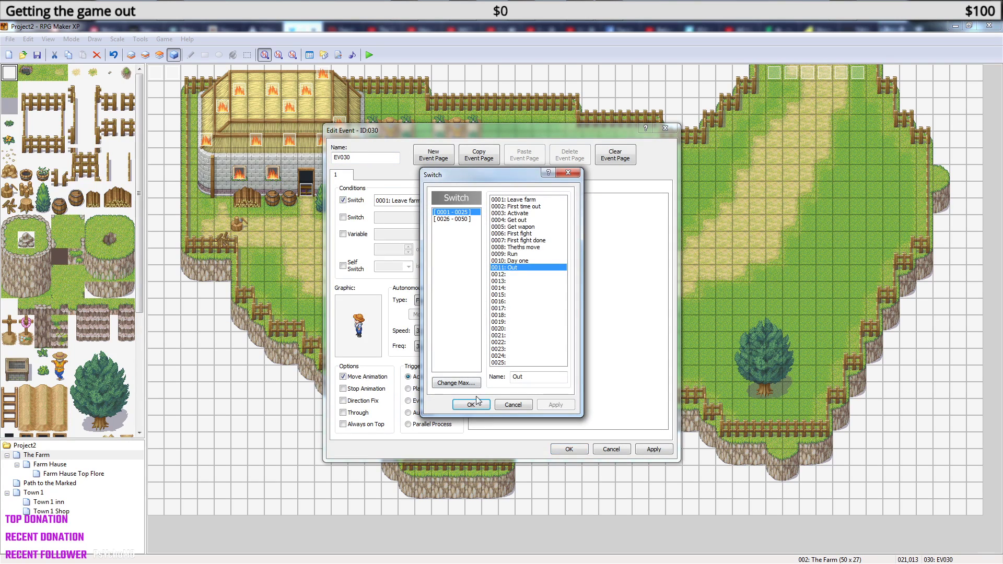
pyautogui.click(472, 404)
pyautogui.click(569, 449)
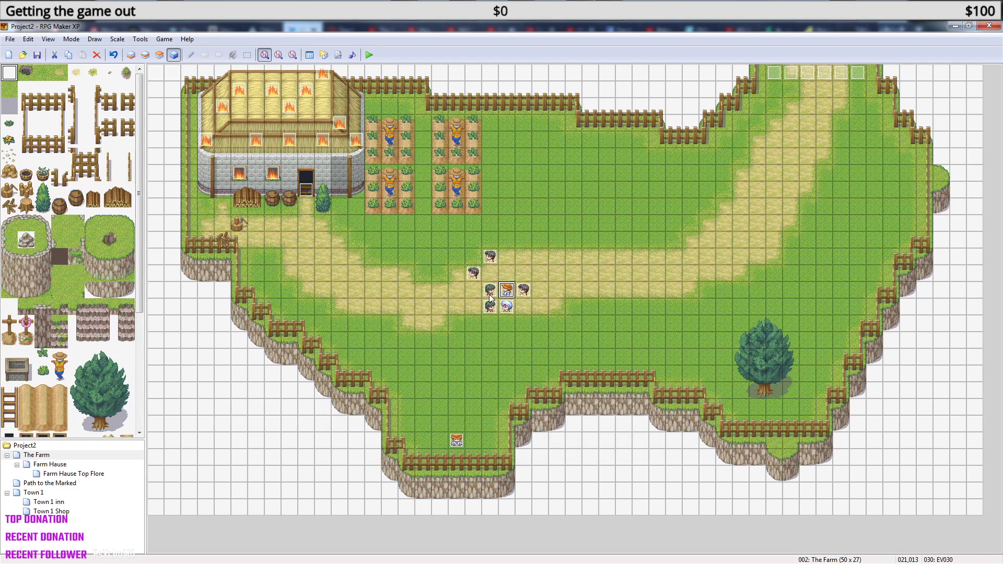
# Check the condition on EV028, and set the white-haired farmer event EV031 to require switch 0011: Out.
pyautogui.doubleClick(490, 307)
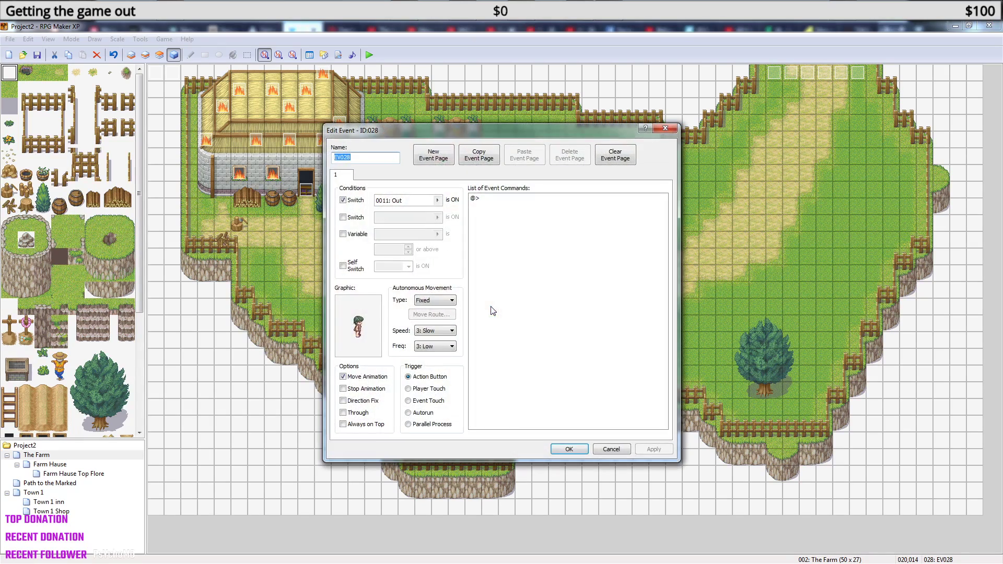
pyautogui.click(568, 448)
pyautogui.doubleClick(508, 308)
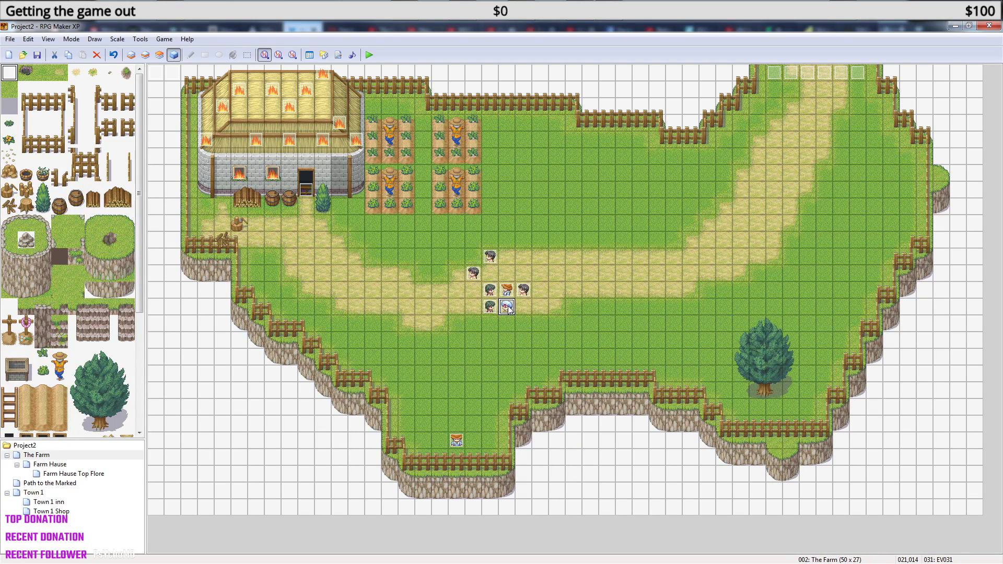
pyautogui.click(343, 200)
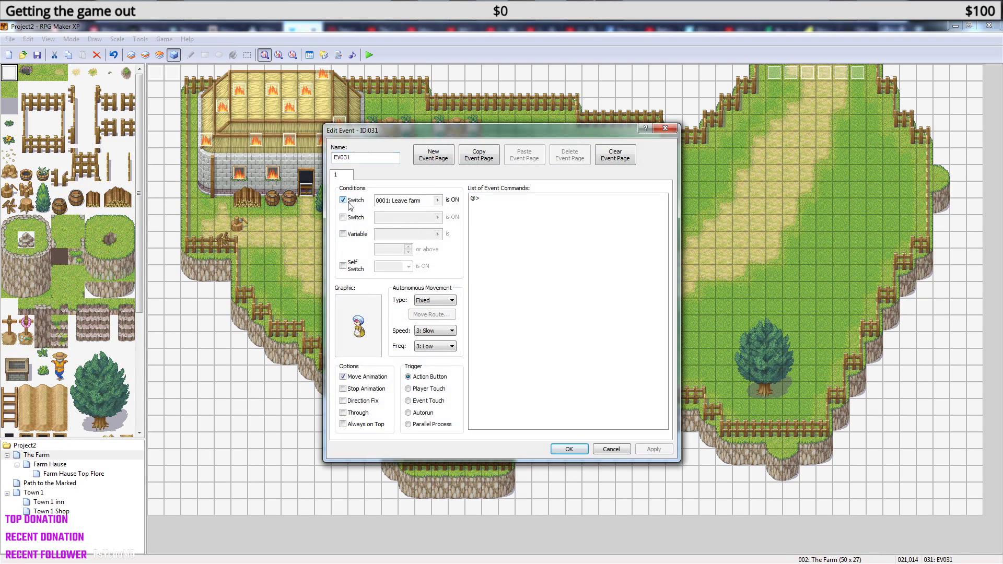
pyautogui.click(437, 201)
pyautogui.click(471, 405)
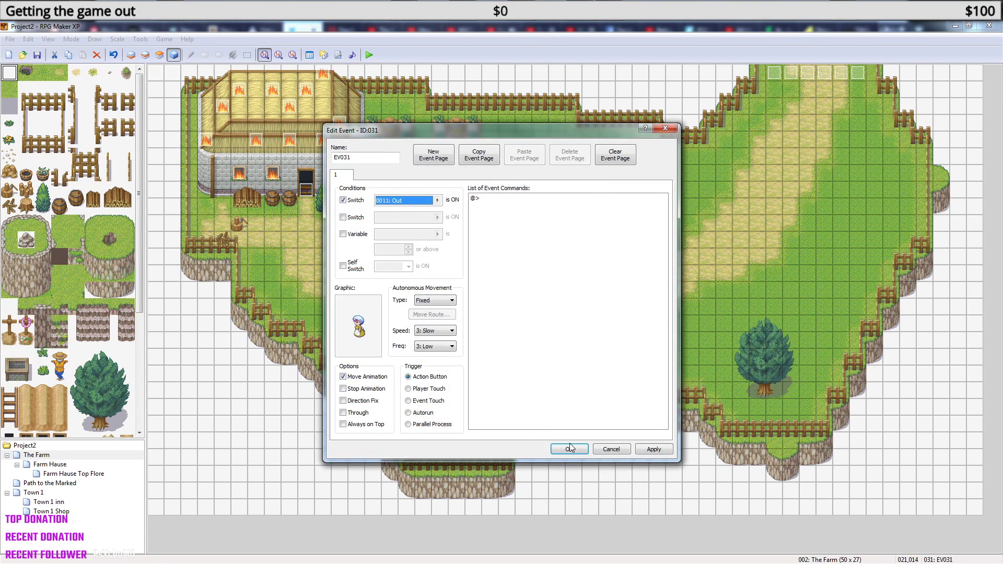
pyautogui.click(569, 449)
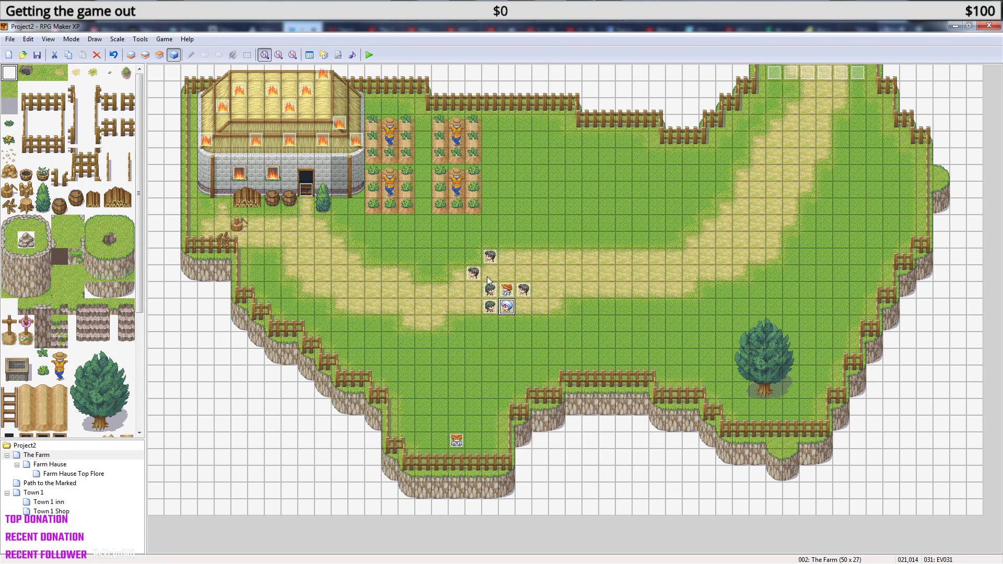
# Enable the switch condition on the rightmost prisoner event EV029 at 022,013, using switch 0001: Leave farm.
pyautogui.doubleClick(525, 291)
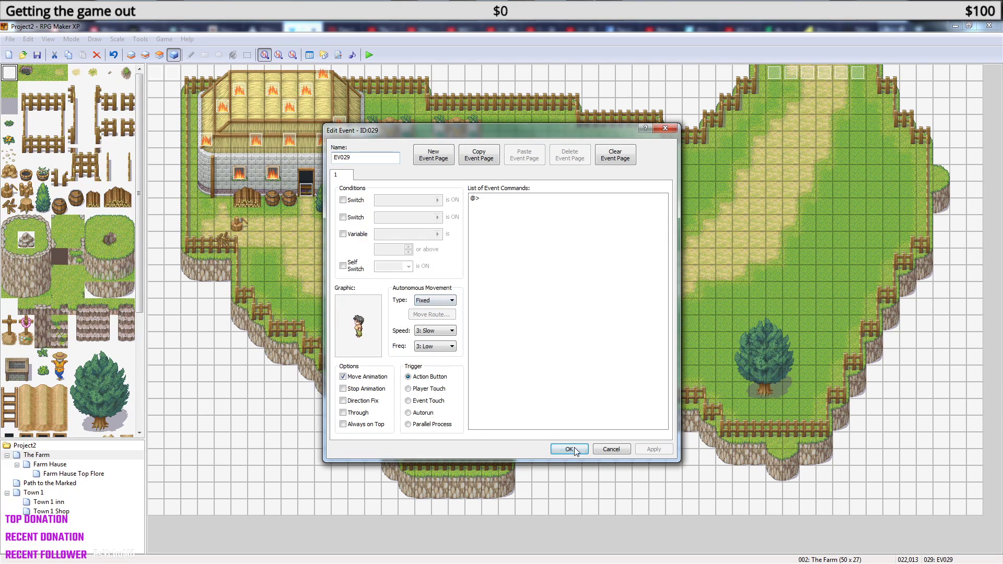
pyautogui.click(569, 449)
pyautogui.doubleClick(523, 290)
pyautogui.click(344, 201)
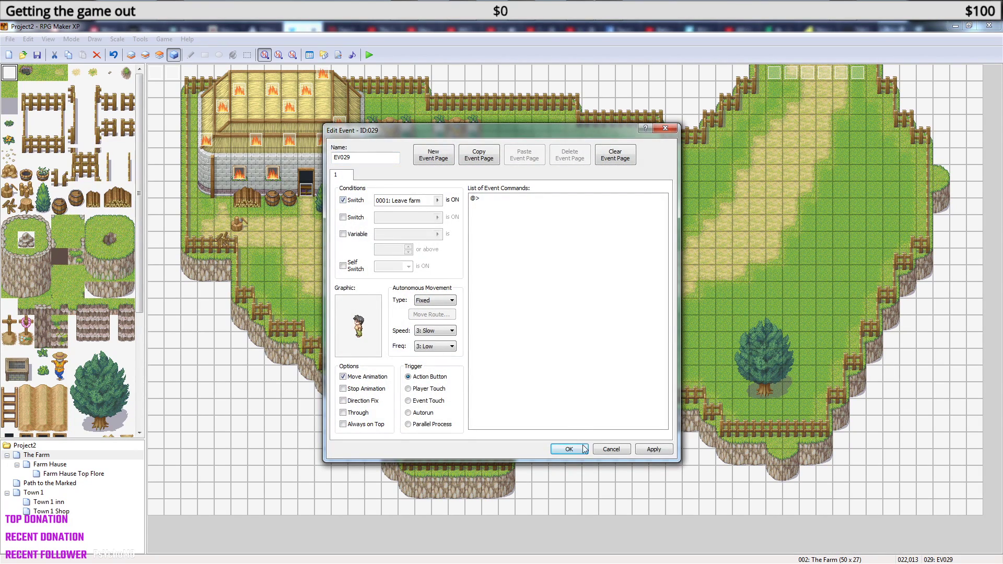
pyautogui.click(574, 449)
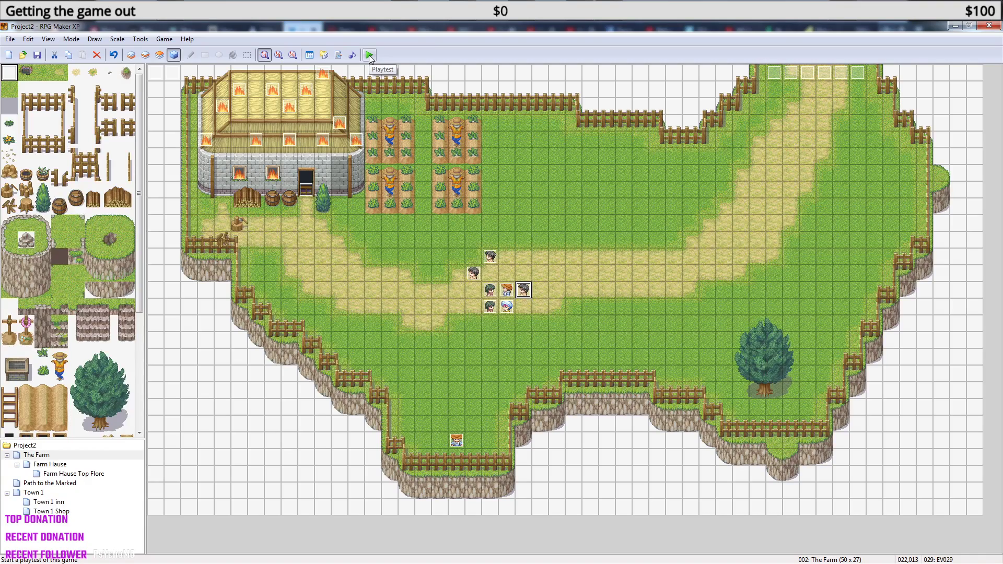
# Append the message "Let go of my Mom and Dad rhigt now!" to the end of page 3 of event EV011 at 001,000.
pyautogui.doubleClick(189, 72)
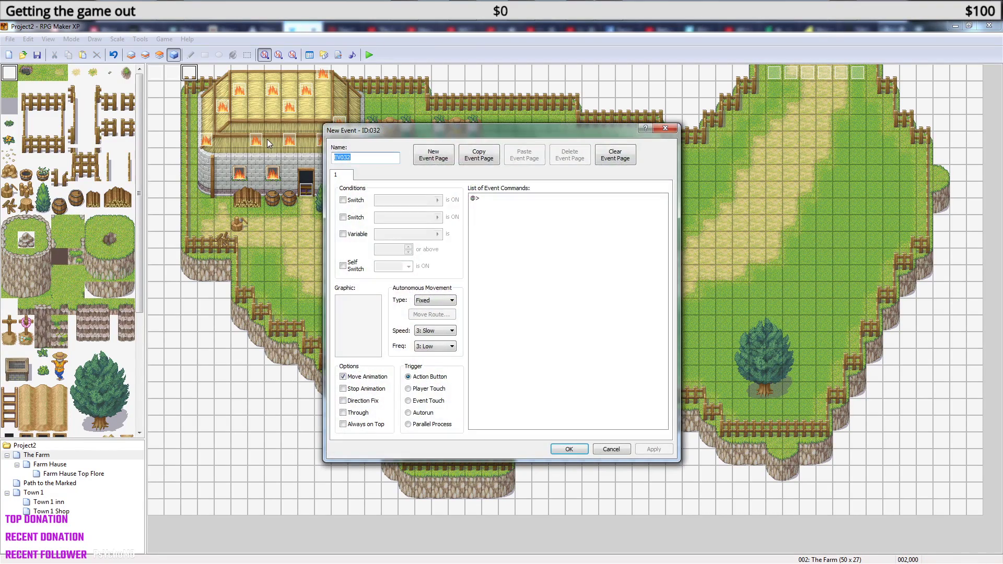
pyautogui.click(665, 127)
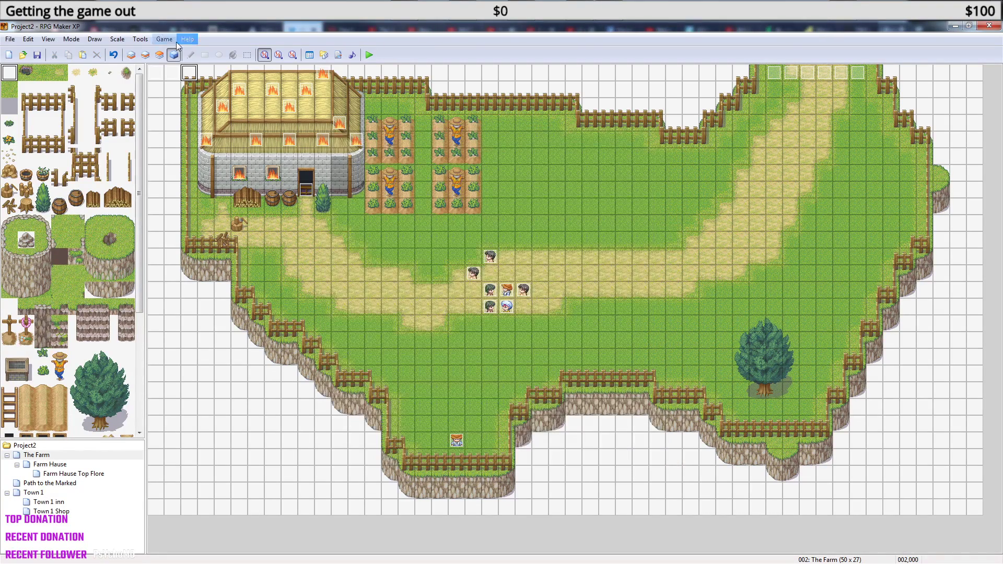
pyautogui.doubleClick(176, 76)
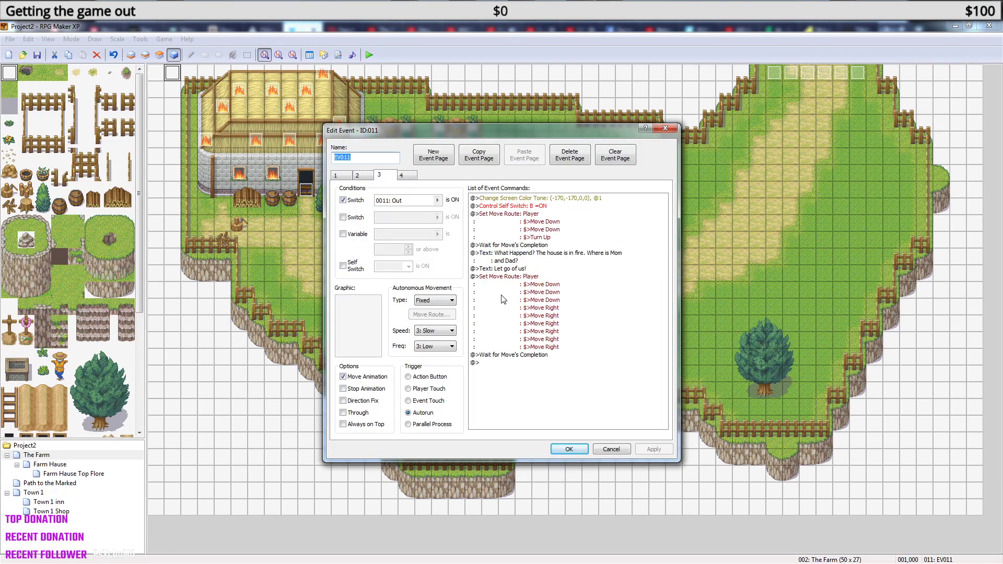
pyautogui.click(534, 366)
pyautogui.rightClick(534, 366)
pyautogui.click(573, 372)
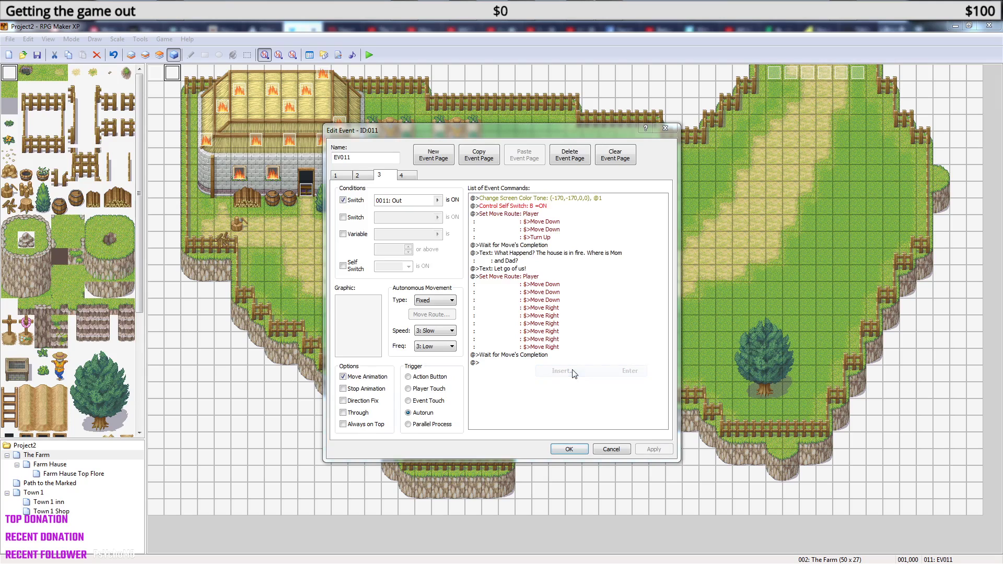
pyautogui.click(491, 214)
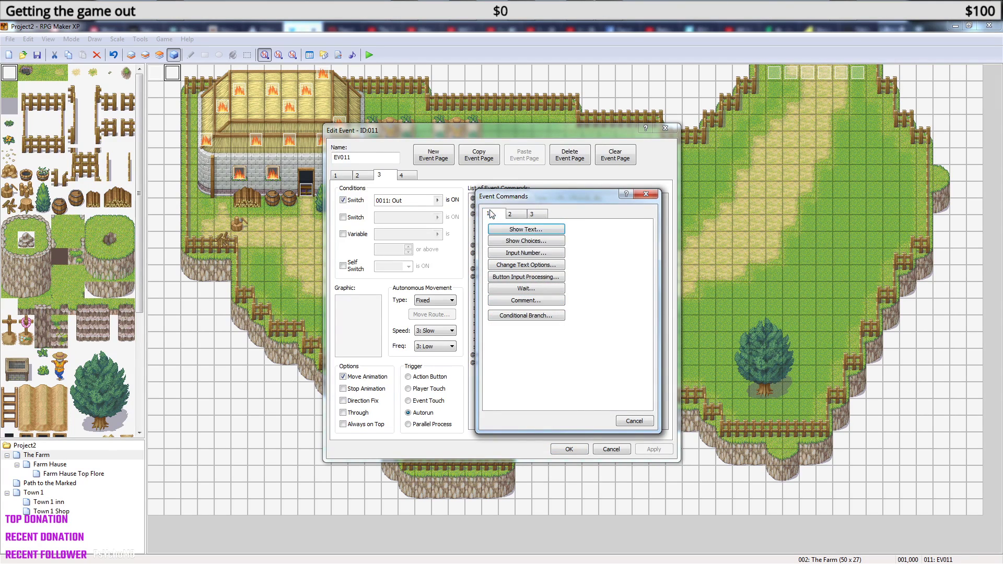
pyautogui.click(526, 229)
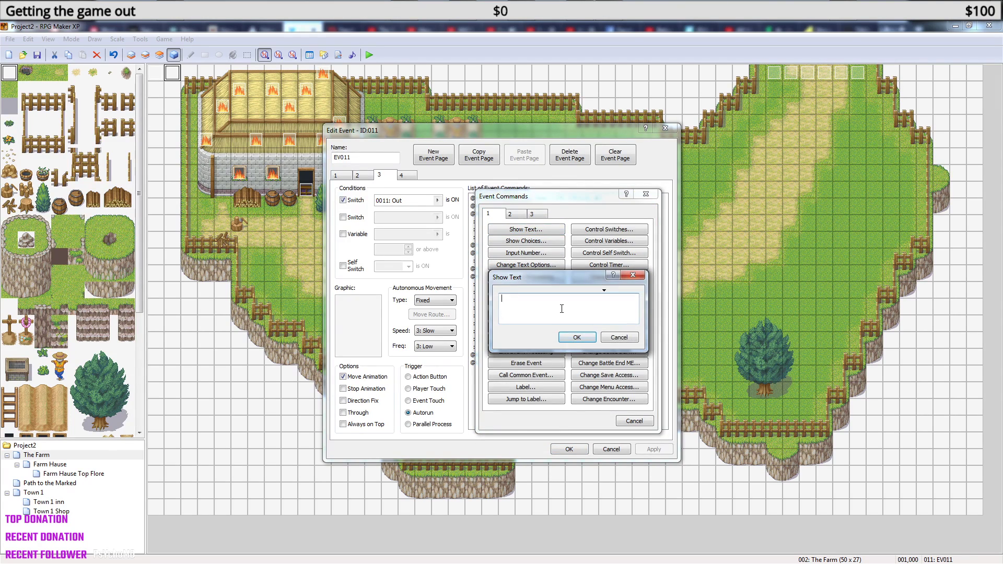
pyautogui.write('Le')
pyautogui.write('t go')
pyautogui.write(' of my Mom and ')
pyautogui.write('Dad')
pyautogui.write(' rhiy')
pyautogui.write('t now!')
pyautogui.click(574, 338)
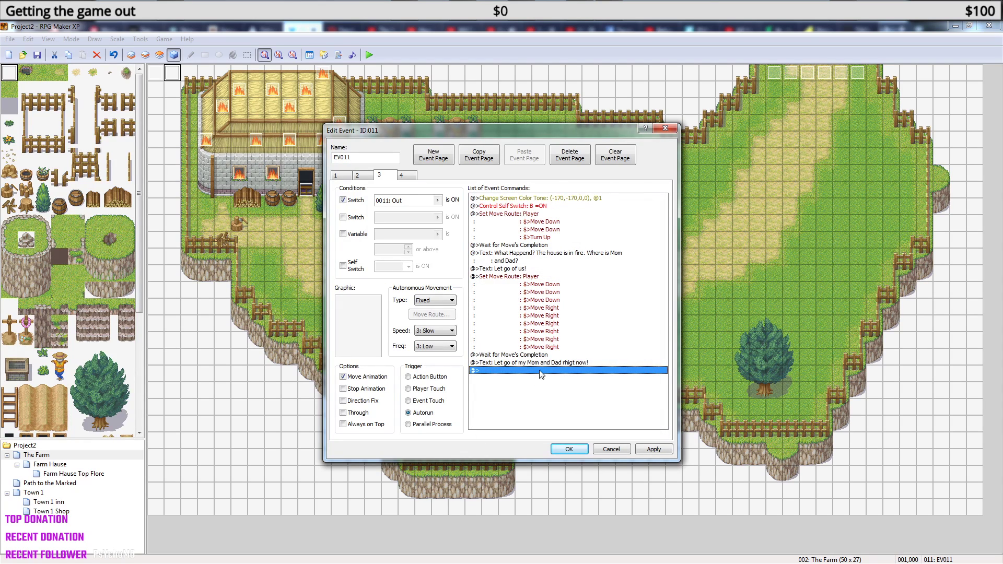
# Start another message at the end of the same page reading "Oh. So you are the one that gave my men a hard time. This".
pyautogui.rightClick(540, 372)
pyautogui.click(569, 379)
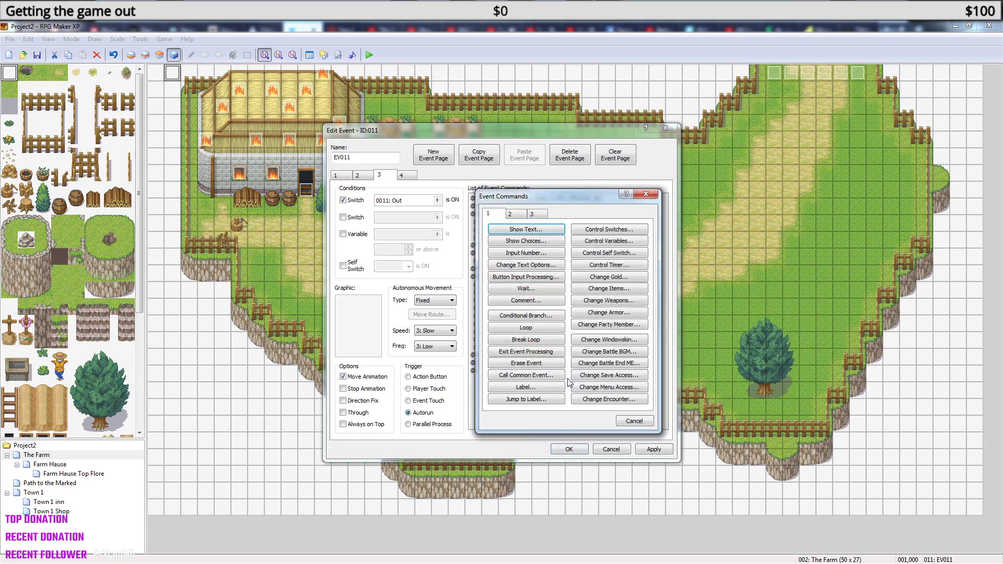
pyautogui.click(528, 229)
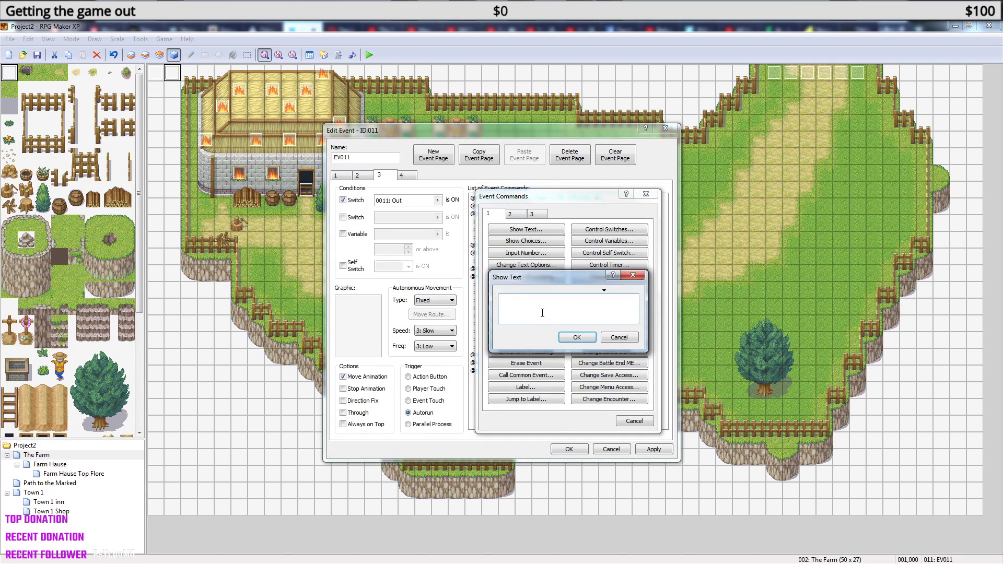
pyautogui.write('Oh')
pyautogui.write('. So you are the one that gave my men a hard time. This')
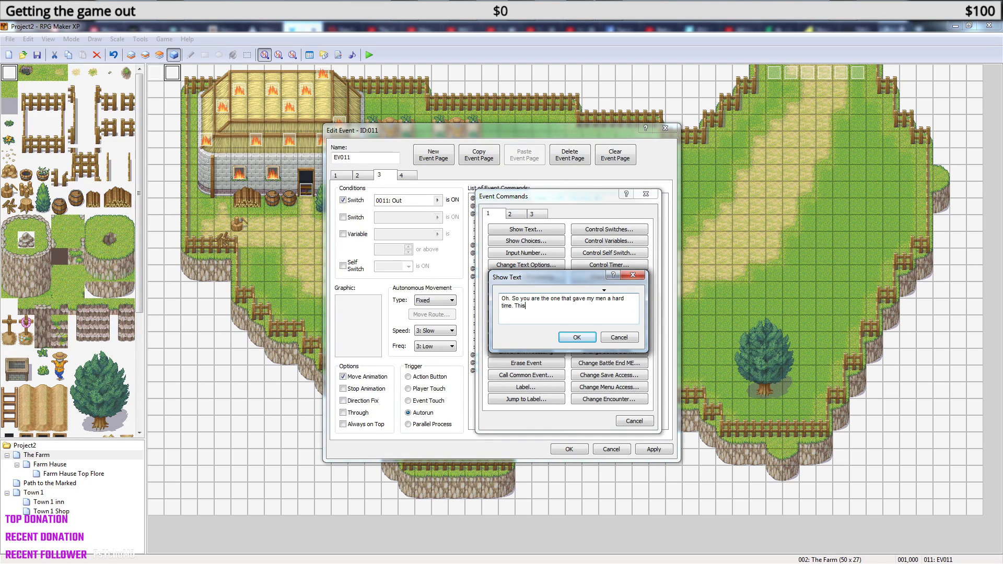
# Complete the message with "is payback for what you did to them. You will never see your parents again." and save EV011.
pyautogui.write(' is payback for')
pyautogui.press('BackSpace')
pyautogui.press('BackSpace')
pyautogui.press('BackSpace')
pyautogui.write('is payback for what you did to them. You will never see your ')
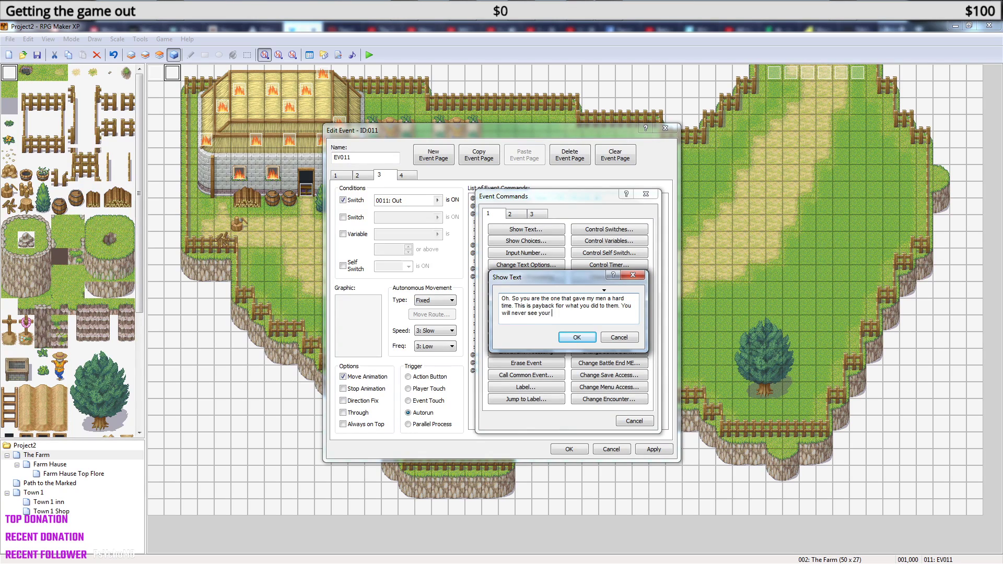
pyautogui.write('parents again.')
pyautogui.click(577, 337)
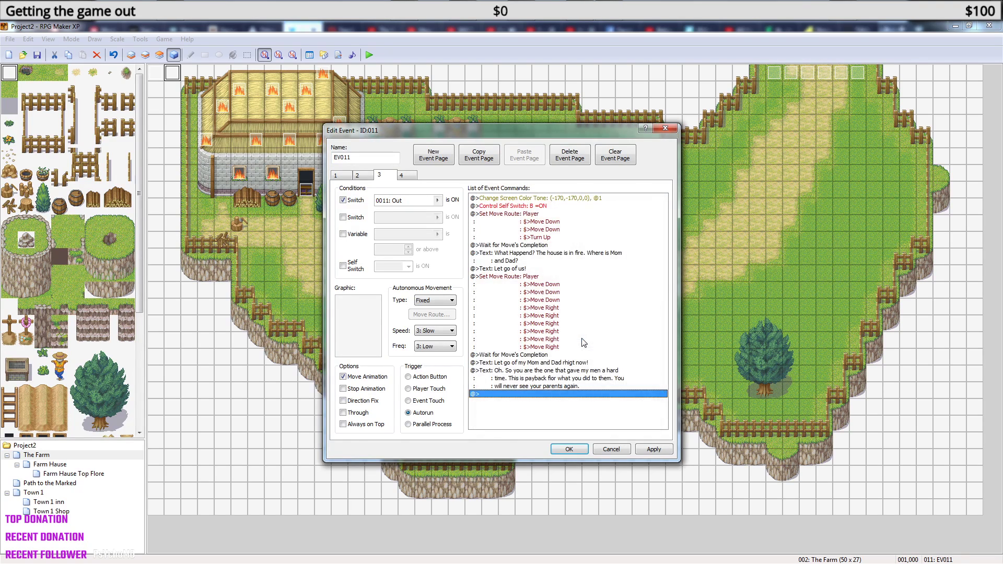
pyautogui.click(577, 449)
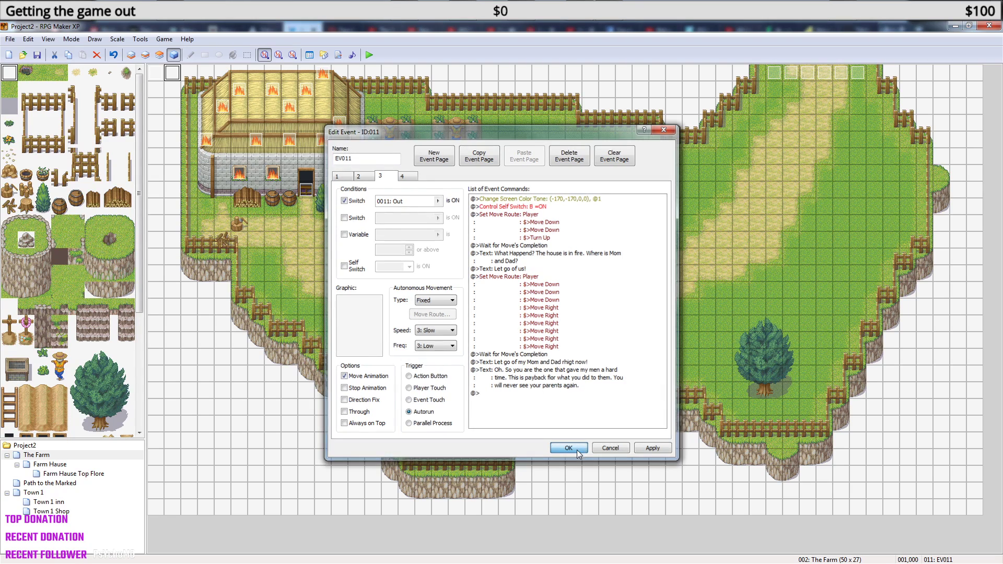
# Browse the character graphics for prisoner event EV025 at 019,012, from 150-Sailor01 back through 035-Mage03, for a replacement sprite.
pyautogui.doubleClick(473, 274)
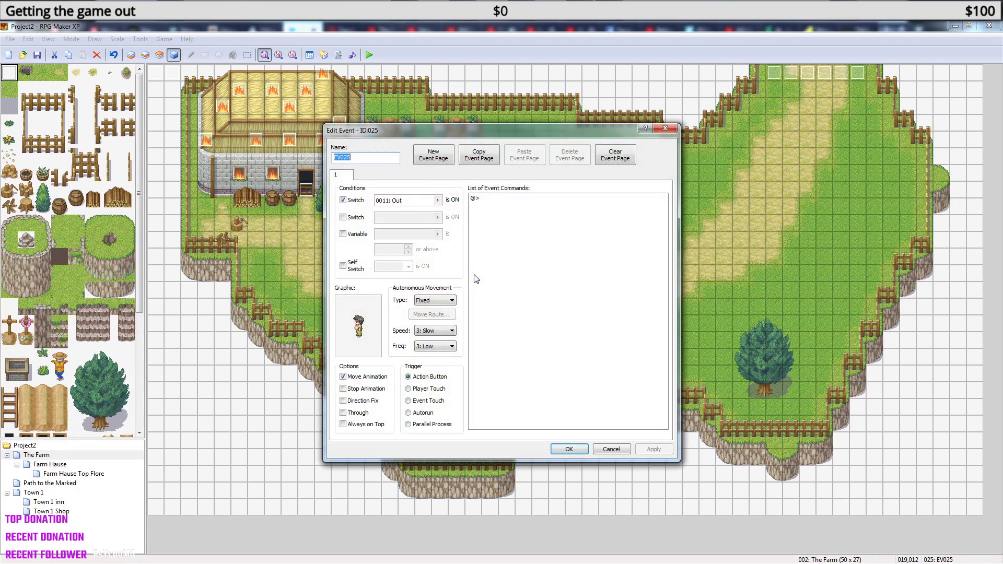
pyautogui.doubleClick(364, 328)
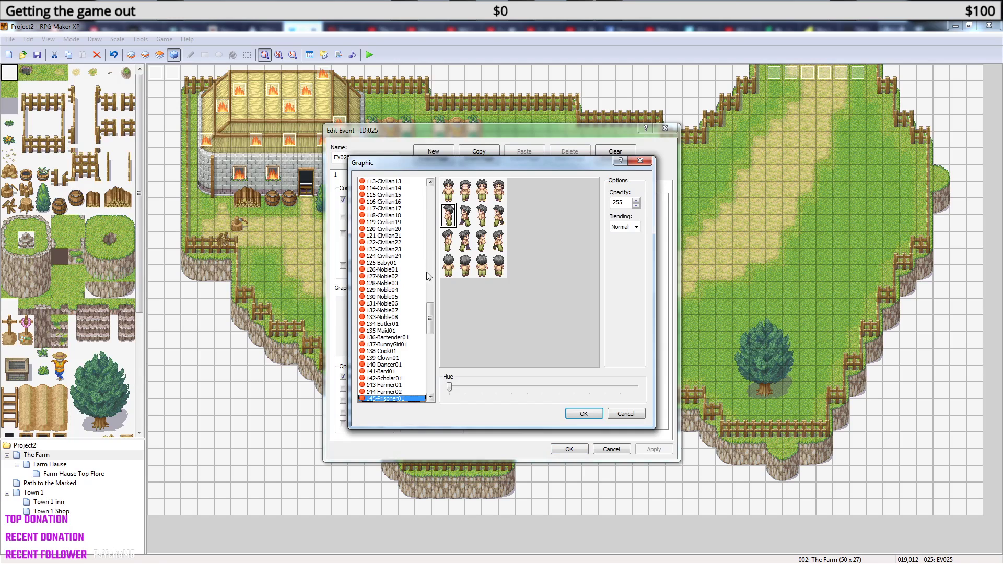
pyautogui.scroll(-2, 432, 321)
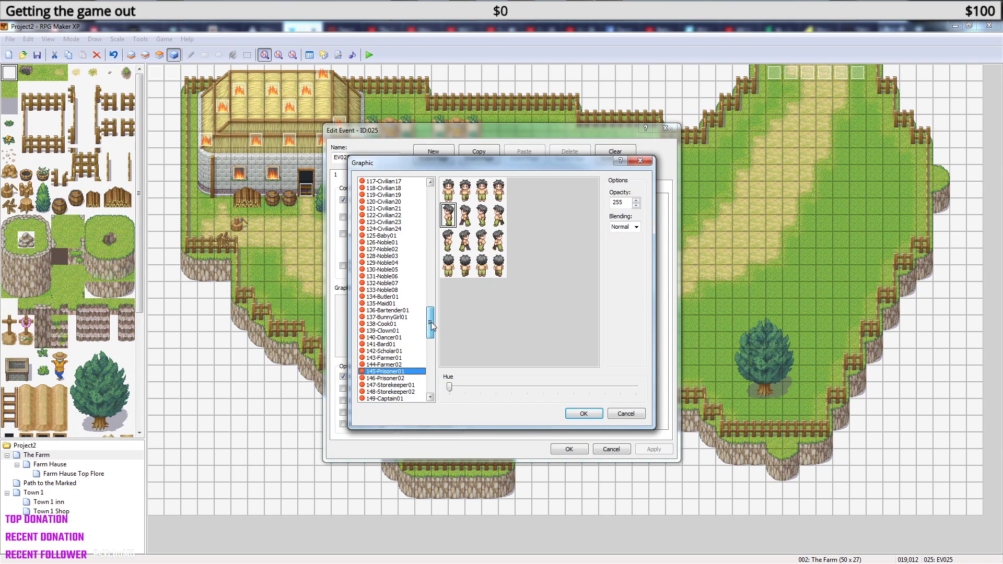
pyautogui.click(400, 364)
pyautogui.press('Down')
pyautogui.press('Down')
pyautogui.press('Down')
pyautogui.press('Down')
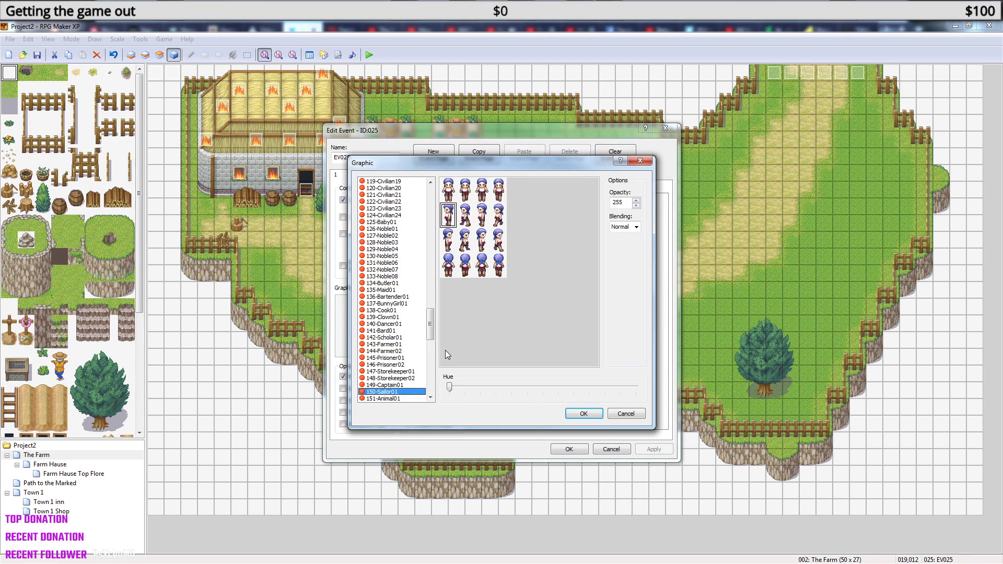
pyautogui.press('Up')
pyautogui.press('Up')
pyautogui.press('Up')
pyautogui.press('Up')
pyautogui.press('Up')
pyautogui.press('Up')
pyautogui.press('Up')
pyautogui.press('Up')
pyautogui.press('Up')
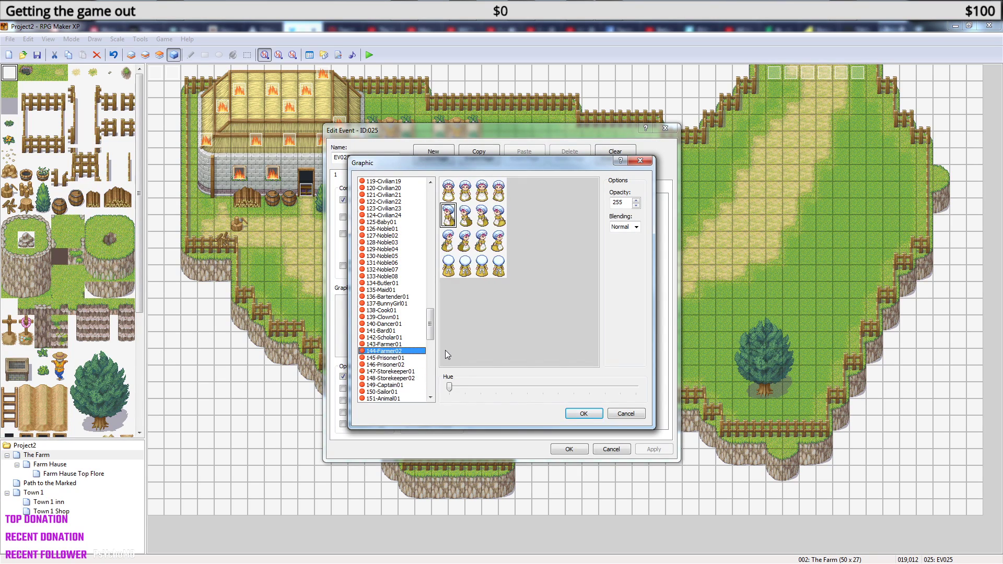
pyautogui.press('Up')
pyautogui.press('Up')
pyautogui.press('Up')
pyautogui.press('Up')
pyautogui.press('Up')
pyautogui.press('Up')
pyautogui.press('Up')
pyautogui.press('Up')
pyautogui.press('Up')
pyautogui.press('Up')
pyautogui.press('Up')
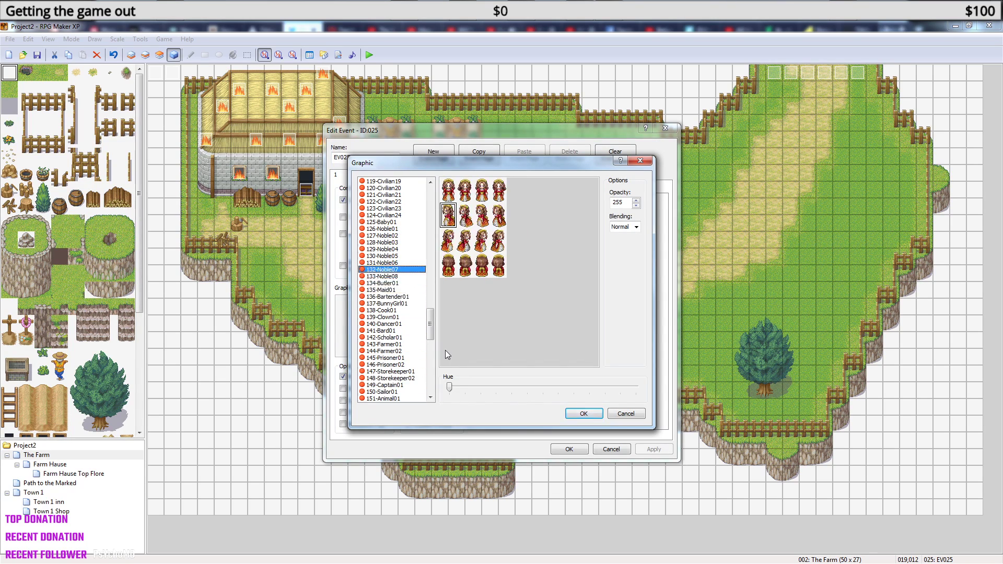
pyautogui.press('Up')
pyautogui.press('Up')
pyautogui.press('Up')
pyautogui.press('Up')
pyautogui.press('Up')
pyautogui.press('Up')
pyautogui.press('Up')
pyautogui.press('Up')
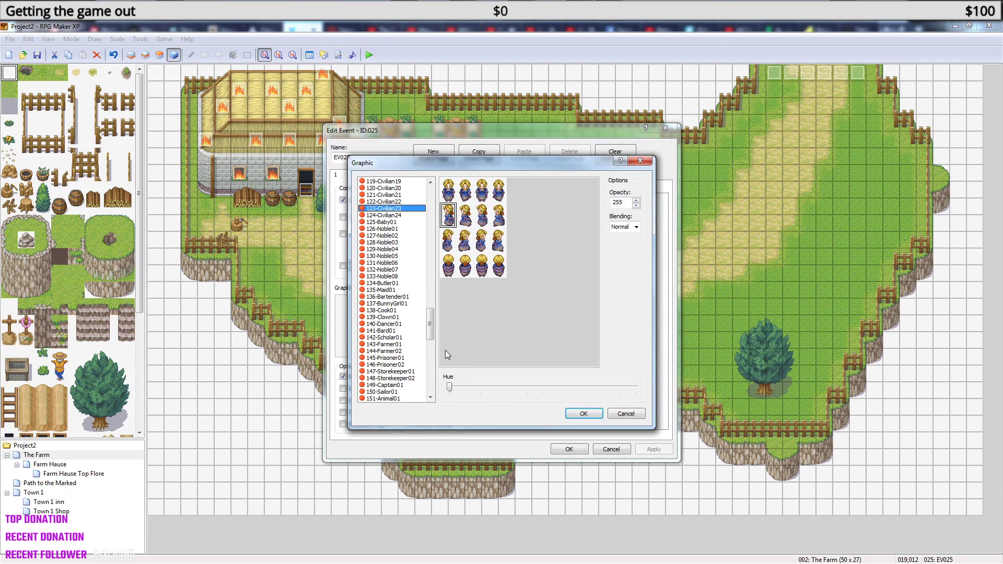
pyautogui.press('Up')
pyautogui.press('Up')
pyautogui.press('Up')
pyautogui.press('Up')
pyautogui.press('Up')
pyautogui.press('Up')
pyautogui.press('Up')
pyautogui.press('Up')
pyautogui.press('Up')
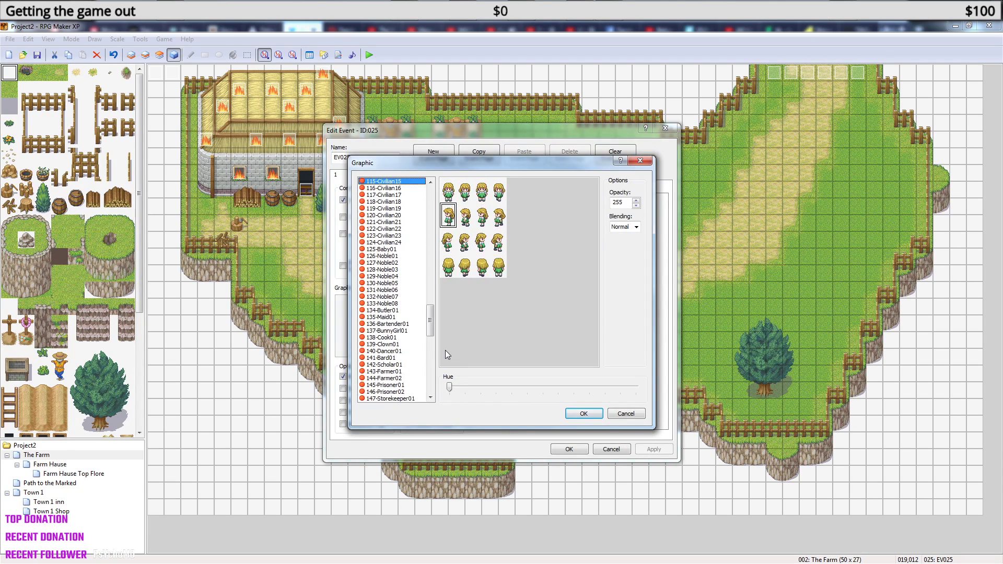
pyautogui.press('Up')
pyautogui.press('Up')
pyautogui.press('Up')
pyautogui.press('Up')
pyautogui.press('Up')
pyautogui.press('Up')
pyautogui.press('Up')
pyautogui.press('Up')
pyautogui.press('Up')
pyautogui.press('Up')
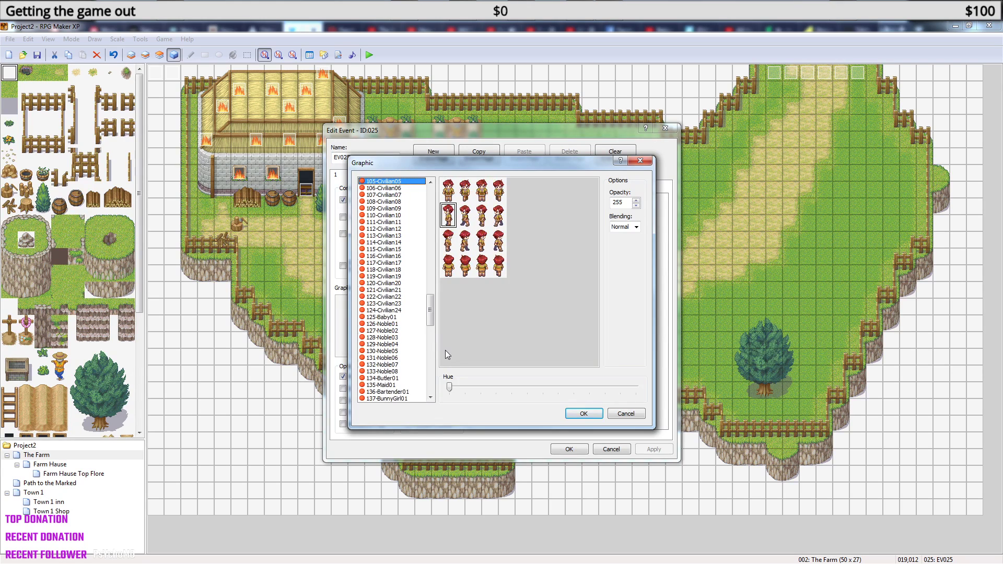
pyautogui.press('Up')
pyautogui.press('Up')
pyautogui.press('Up')
pyautogui.press('Up')
pyautogui.press('Up')
pyautogui.press('Up')
pyautogui.press('Up')
pyautogui.press('Up')
pyautogui.press('Up')
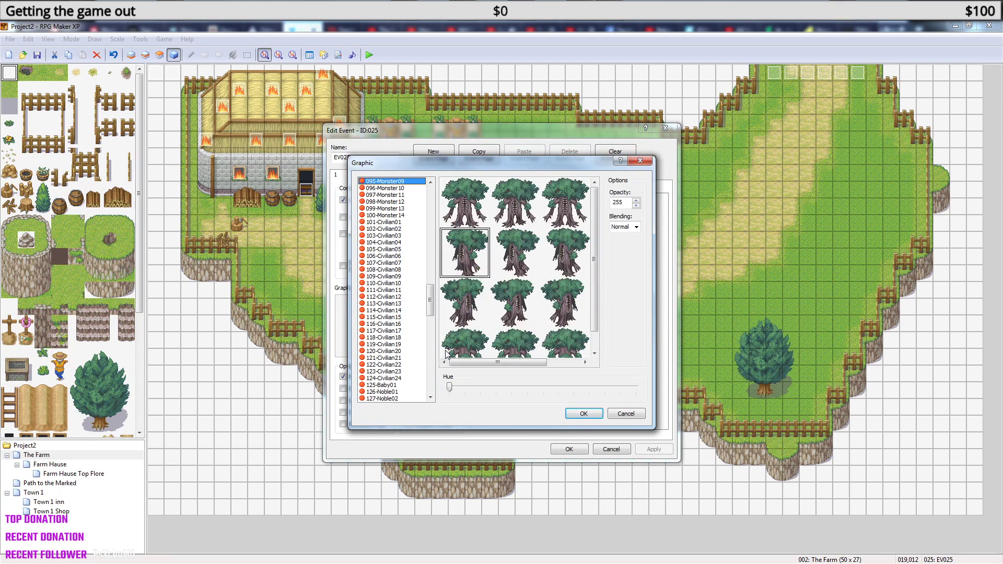
pyautogui.press('Up')
pyautogui.press('Up')
pyautogui.press('Up')
pyautogui.press('Up')
pyautogui.press('Up')
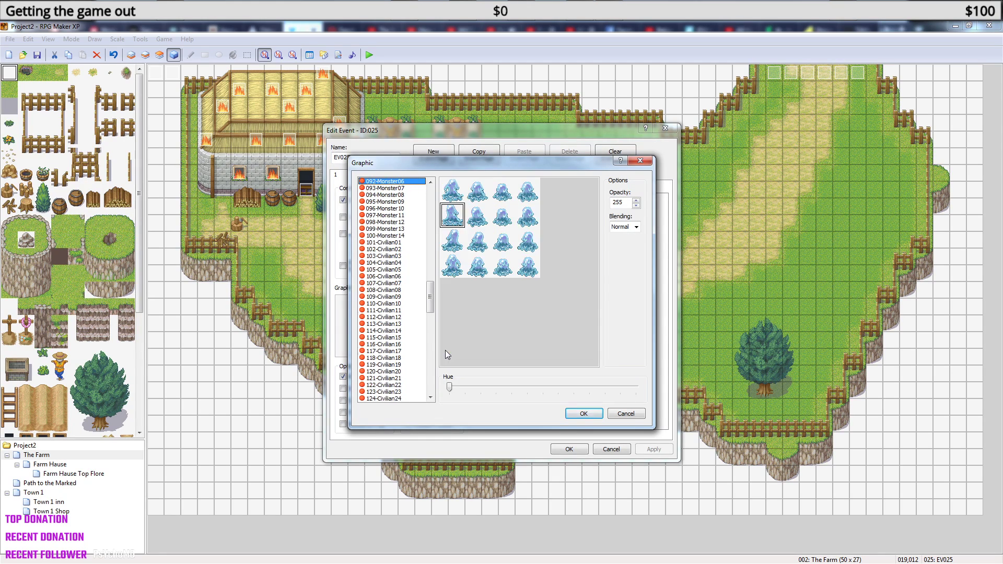
pyautogui.press('Up')
pyautogui.press('Up')
pyautogui.press('Up')
pyautogui.press('Up')
pyautogui.press('Up')
pyautogui.press('Up')
pyautogui.press('Up')
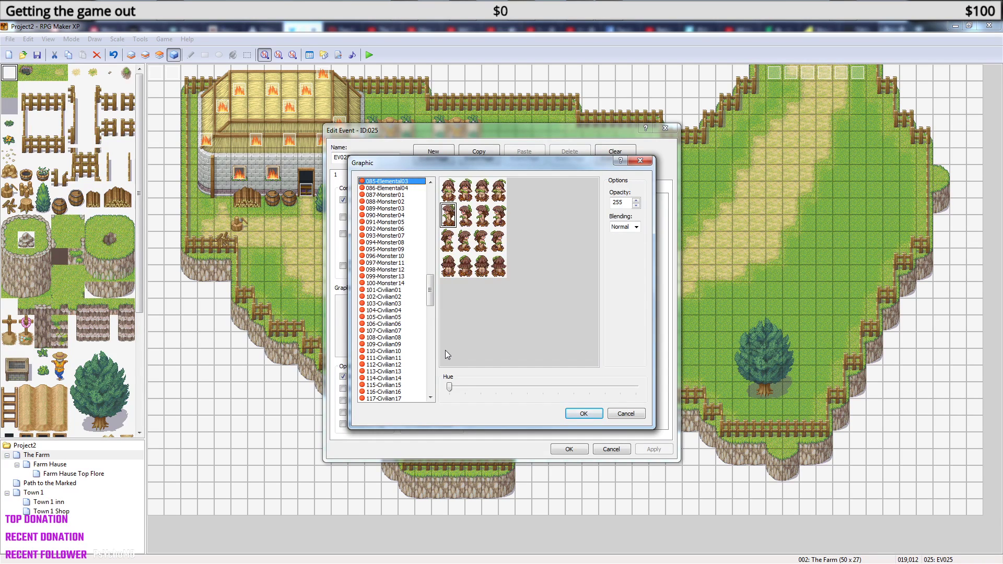
pyautogui.press('Up')
pyautogui.press('Up')
pyautogui.press('Up')
pyautogui.press('Up')
pyautogui.press('Up')
pyautogui.press('Up')
pyautogui.press('Up')
pyautogui.press('Up')
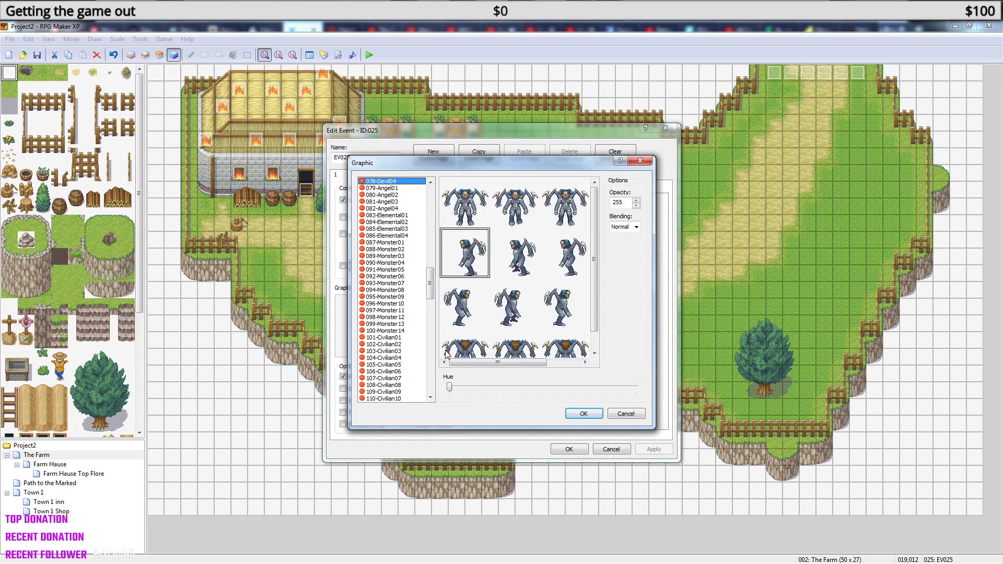
pyautogui.press('Up')
pyautogui.press('Up')
pyautogui.press('Up')
pyautogui.press('Up')
pyautogui.press('Up')
pyautogui.press('Up')
pyautogui.press('Up')
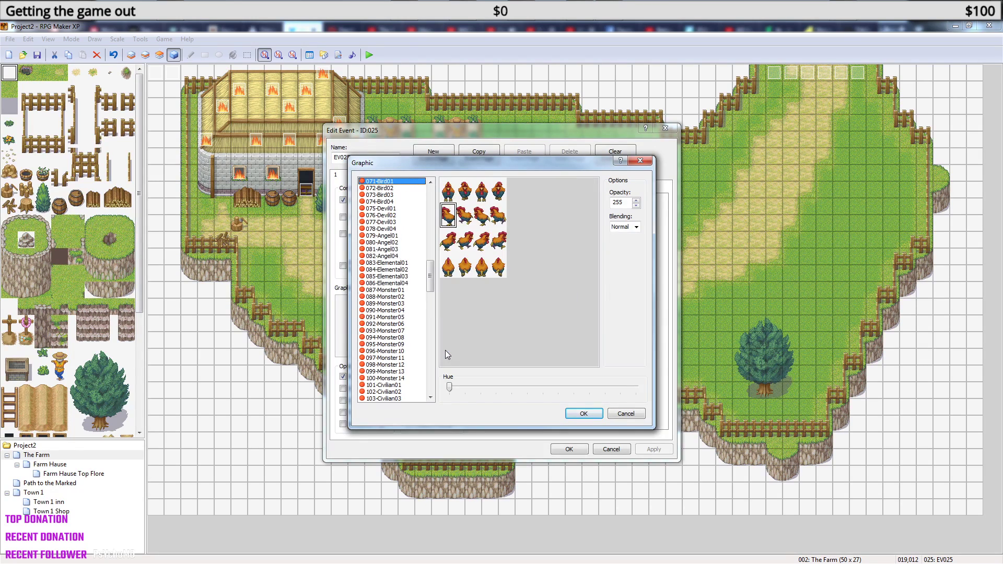
pyautogui.press('Up')
pyautogui.press('Up')
pyautogui.press('Up')
pyautogui.press('Up')
pyautogui.press('Up')
pyautogui.press('Up')
pyautogui.press('Up')
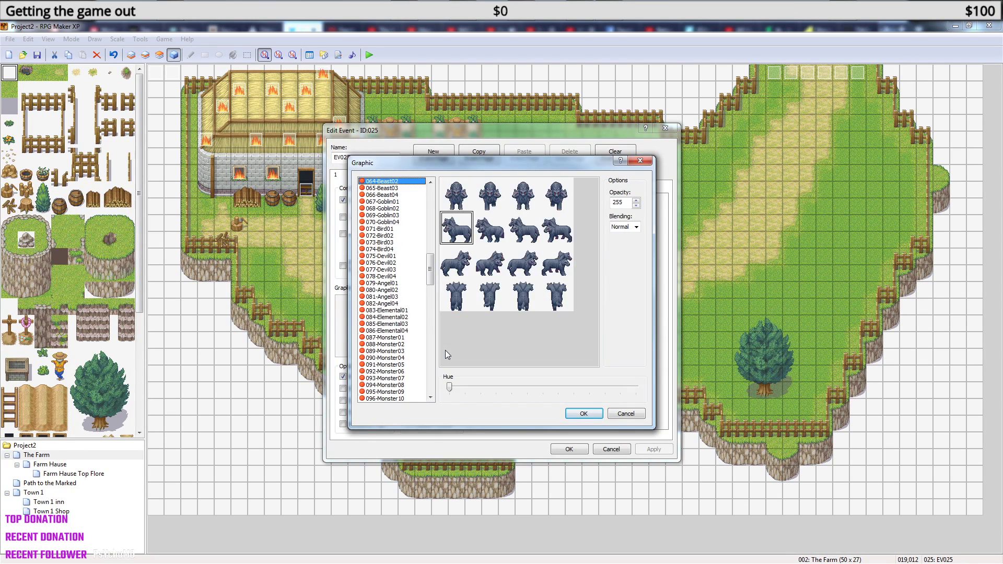
pyautogui.press('Up')
pyautogui.press('Up')
pyautogui.press('Up')
pyautogui.press('Up')
pyautogui.press('Up')
pyautogui.press('Up')
pyautogui.press('Up')
pyautogui.press('Up')
pyautogui.press('Up')
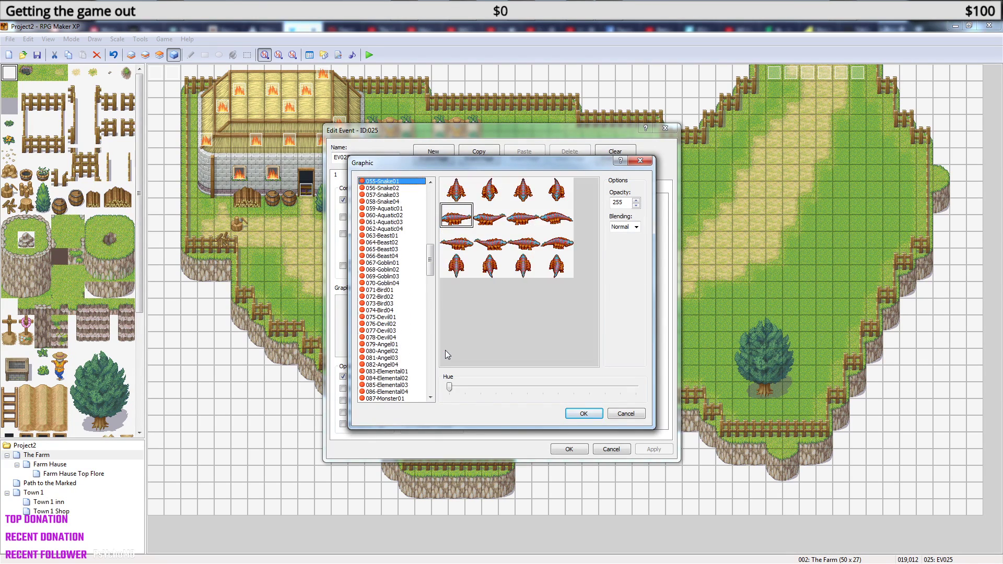
pyautogui.press('Up')
pyautogui.press('Up')
pyautogui.press('Up')
pyautogui.press('Up')
pyautogui.press('Up')
pyautogui.press('Up')
pyautogui.press('Up')
pyautogui.press('Up')
pyautogui.press('Up')
pyautogui.press('Up')
pyautogui.press('Up')
pyautogui.press('Up')
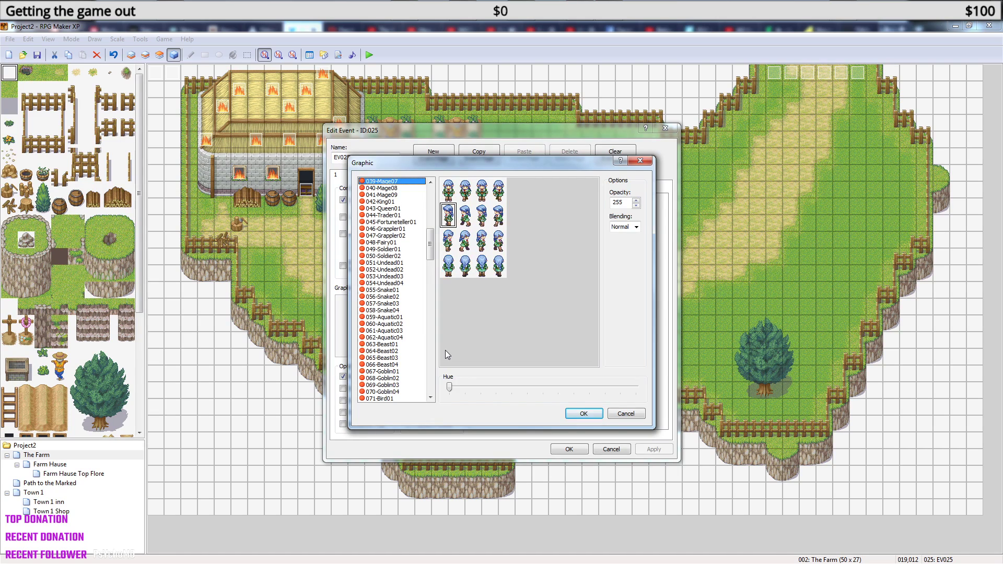
pyautogui.press('Up')
pyautogui.press('Up')
pyautogui.press('Up')
pyautogui.press('Up')
pyautogui.press('Up')
pyautogui.press('Up')
pyautogui.press('Up')
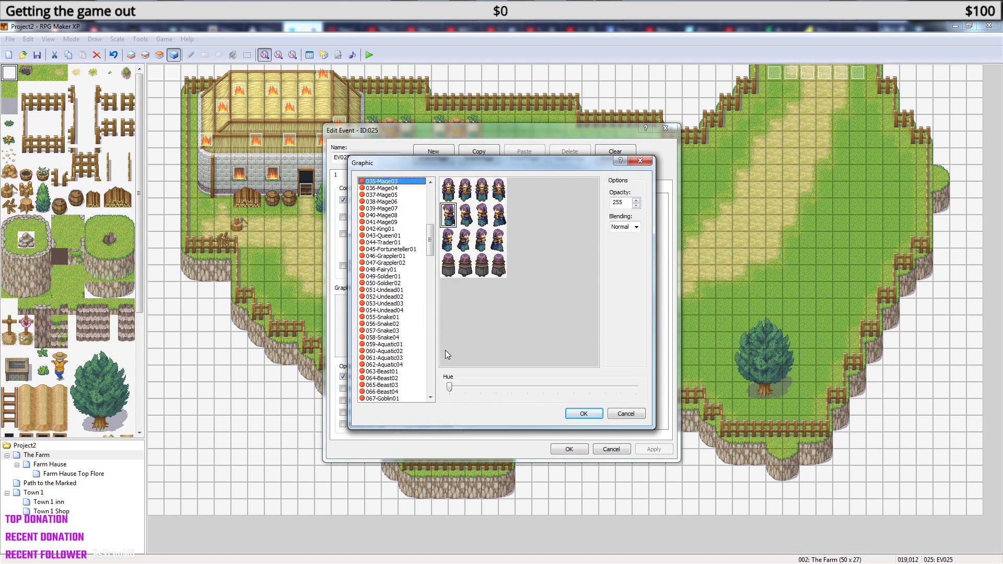
# Browse the character graphics for event EV025 further back from 035-Mage03 through the Cleric, Gunner and Hunter sprites.
pyautogui.press('Up')
pyautogui.press('Up')
pyautogui.press('Up')
pyautogui.press('Up')
pyautogui.press('Up')
pyautogui.press('Up')
pyautogui.press('Up')
pyautogui.press('Up')
pyautogui.press('Up')
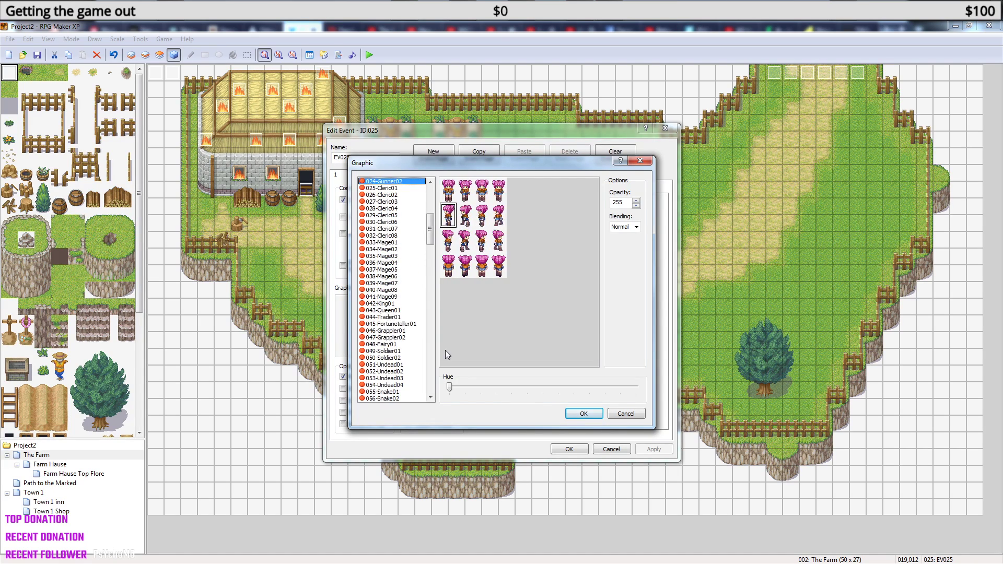
pyautogui.press('Up')
pyautogui.press('Up')
pyautogui.press('Up')
pyautogui.press('Down')
pyautogui.press('Down')
pyautogui.press('Down')
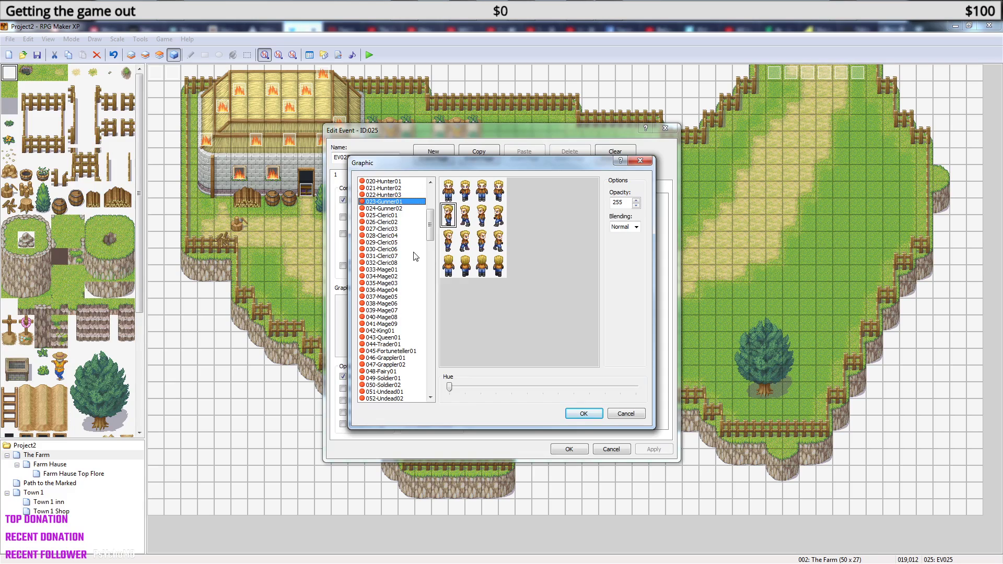
# Look through the first character graphics for EV025, from 001-Fighter01 through the Fighter, Lancer and Warrior sprites.
pyautogui.moveTo(432, 229); pyautogui.dragTo(431, 205)
pyautogui.click(393, 202)
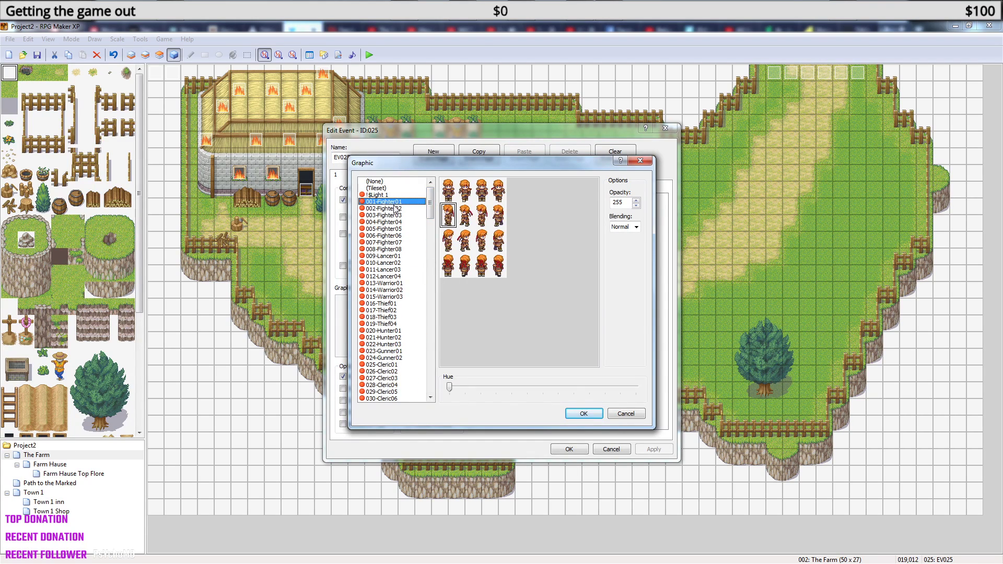
pyautogui.press('Down')
pyautogui.press('Down')
pyautogui.press('Down')
pyautogui.press('Down')
pyautogui.press('Up')
pyautogui.press('Down')
pyautogui.press('Down')
pyautogui.press('Down')
pyautogui.press('Down')
pyautogui.press('Down')
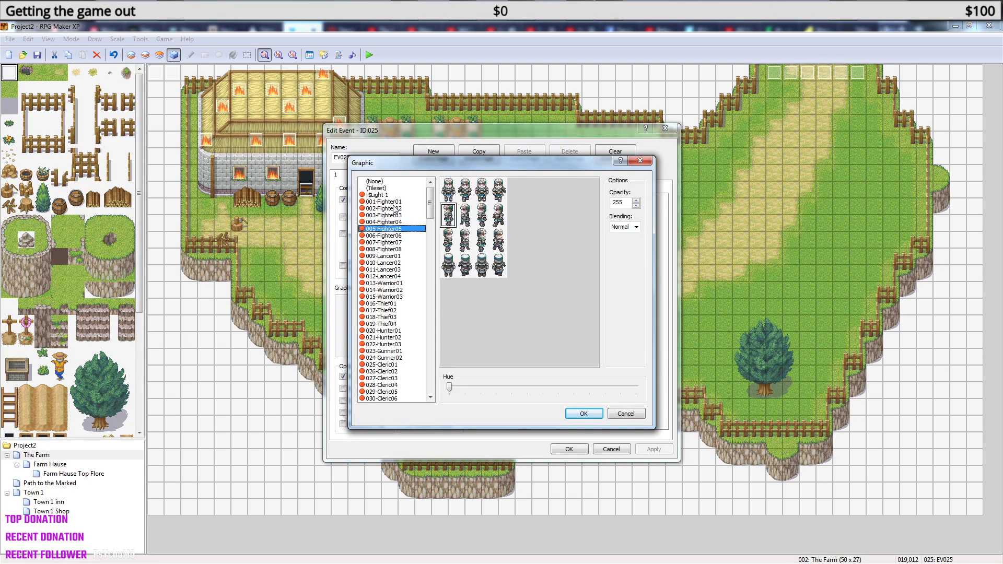
pyautogui.press('Down')
pyautogui.press('Down')
pyautogui.press('Down')
pyautogui.press('Down')
pyautogui.press('Down')
pyautogui.press('Up')
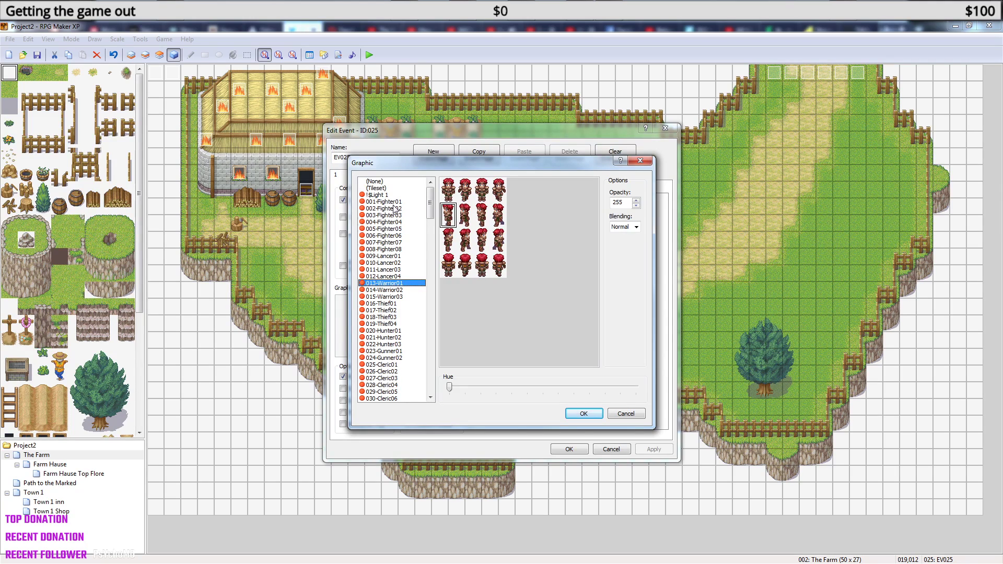
pyautogui.press('Down')
pyautogui.press('Down')
pyautogui.press('Up')
pyautogui.press('Up')
pyautogui.press('Up')
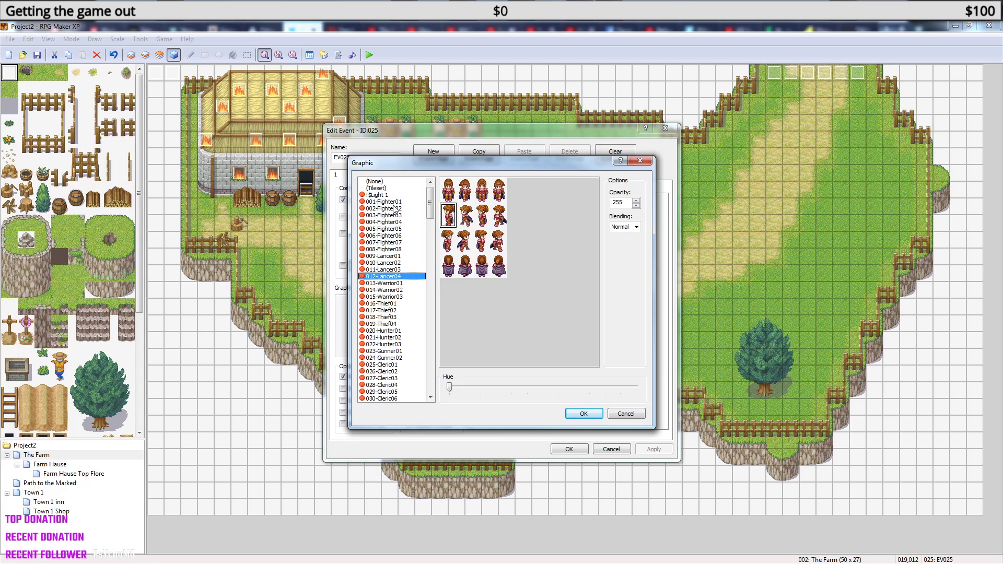
# Assign the 018-Thief03 character graphic to event EV025 and save the event.
pyautogui.press('Down')
pyautogui.press('Down')
pyautogui.press('Down')
pyautogui.press('Down')
pyautogui.press('Down')
pyautogui.press('Down')
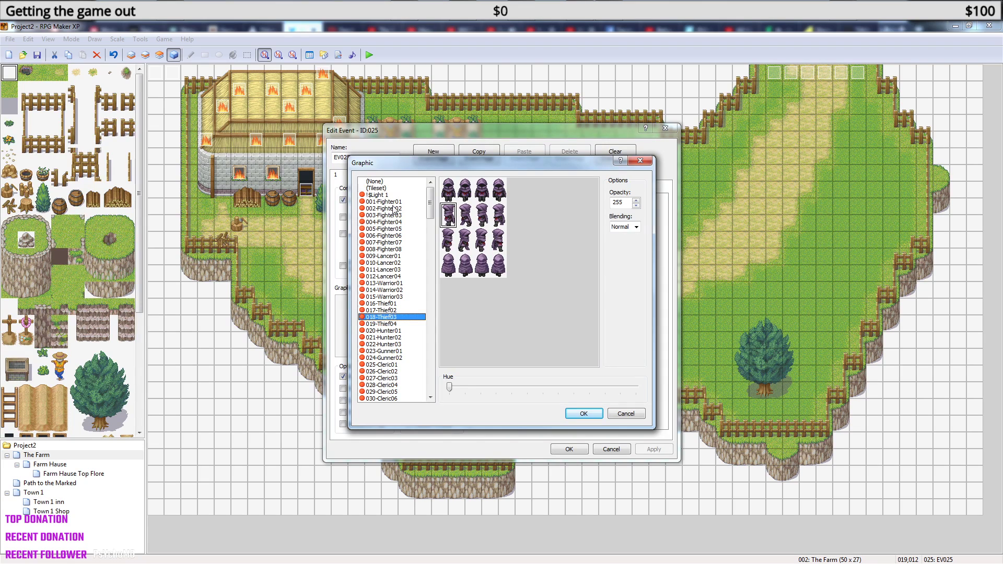
pyautogui.click(397, 323)
pyautogui.click(398, 317)
pyautogui.click(585, 413)
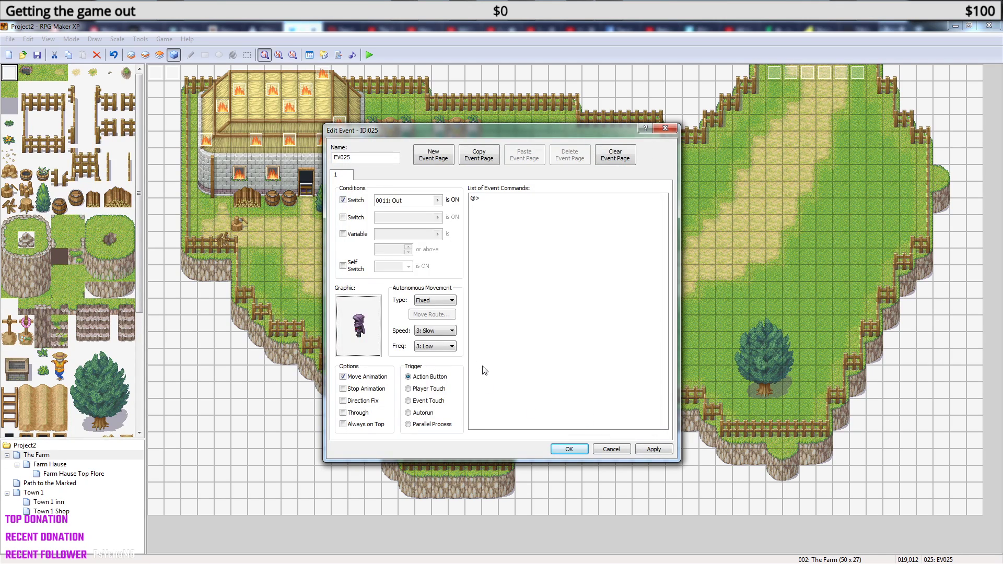
pyautogui.click(569, 448)
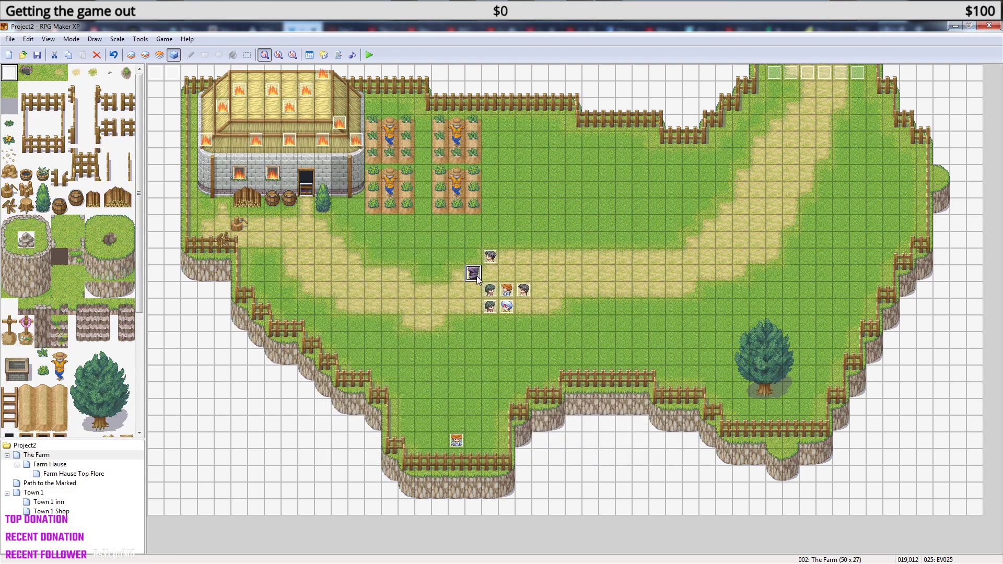
# Rename the hooded thief's event EV025 at 019,012 as Leader.
pyautogui.click(473, 274)
pyautogui.hotkey('ctrl', 'c')
pyautogui.click(407, 275)
pyautogui.doubleClick(472, 273)
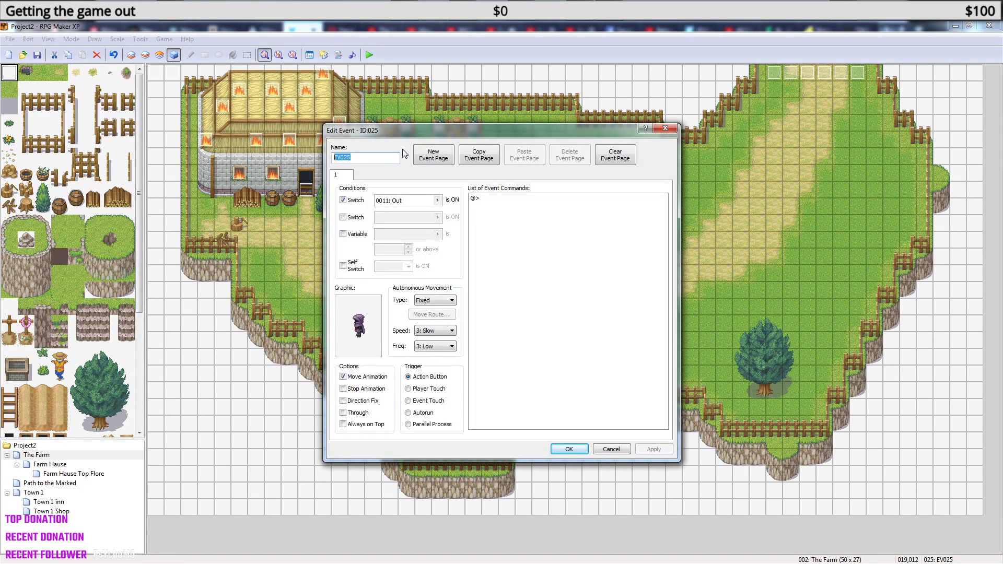
pyautogui.write('Leader')
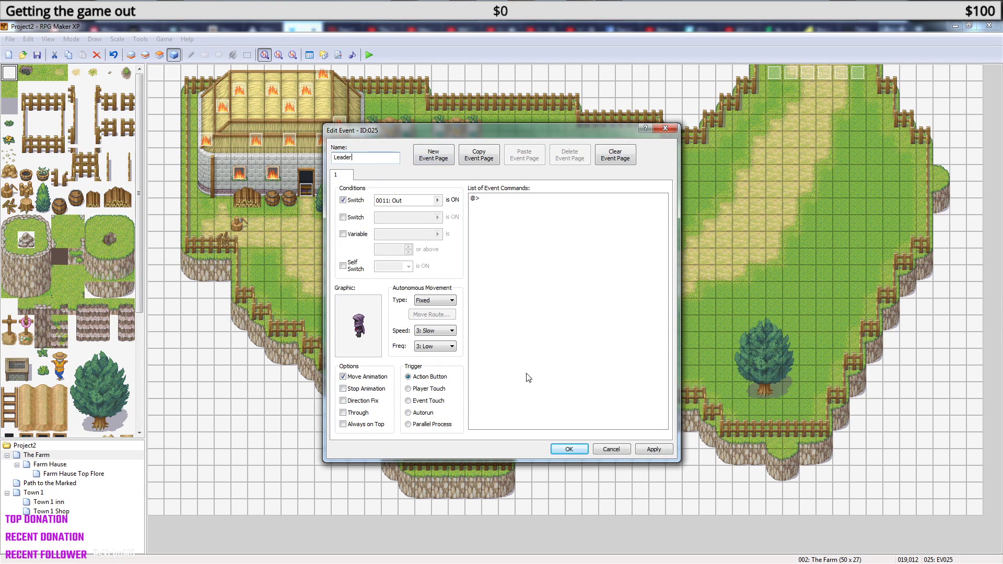
pyautogui.click(569, 449)
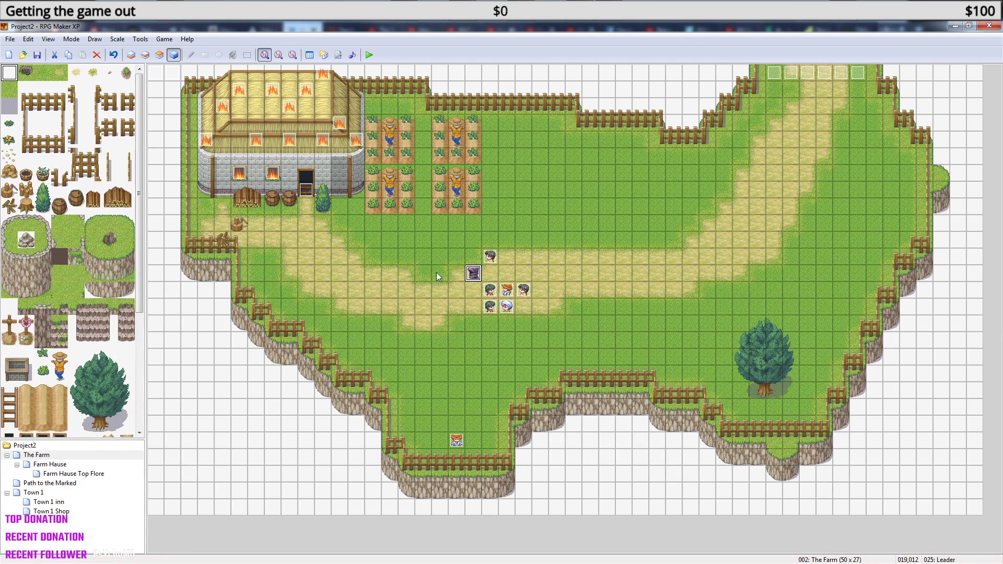
# Append an empty Set Move Route command for event 025: Leader to the end of page 3 of EV011 at 001,000.
pyautogui.doubleClick(174, 74)
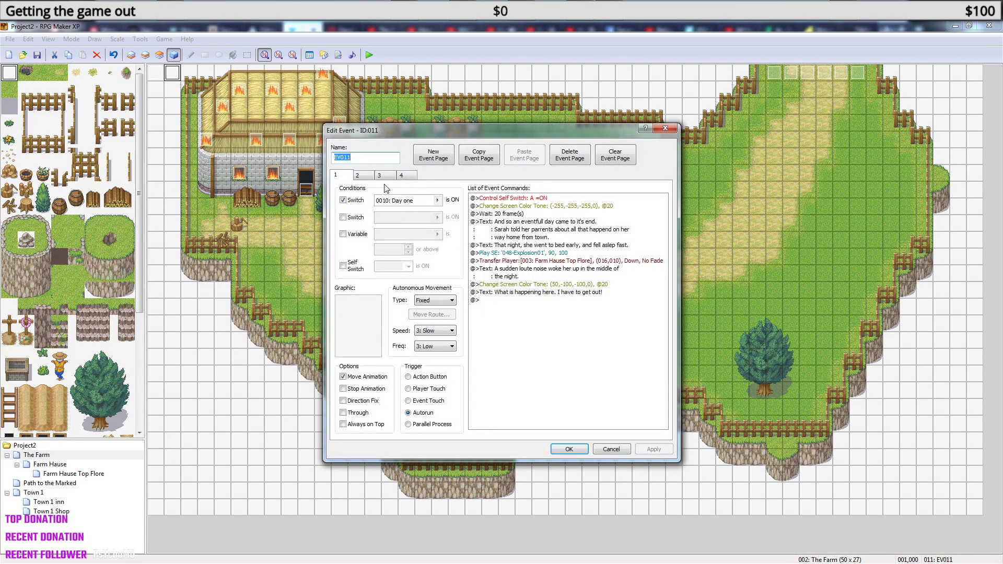
pyautogui.click(380, 175)
pyautogui.click(521, 394)
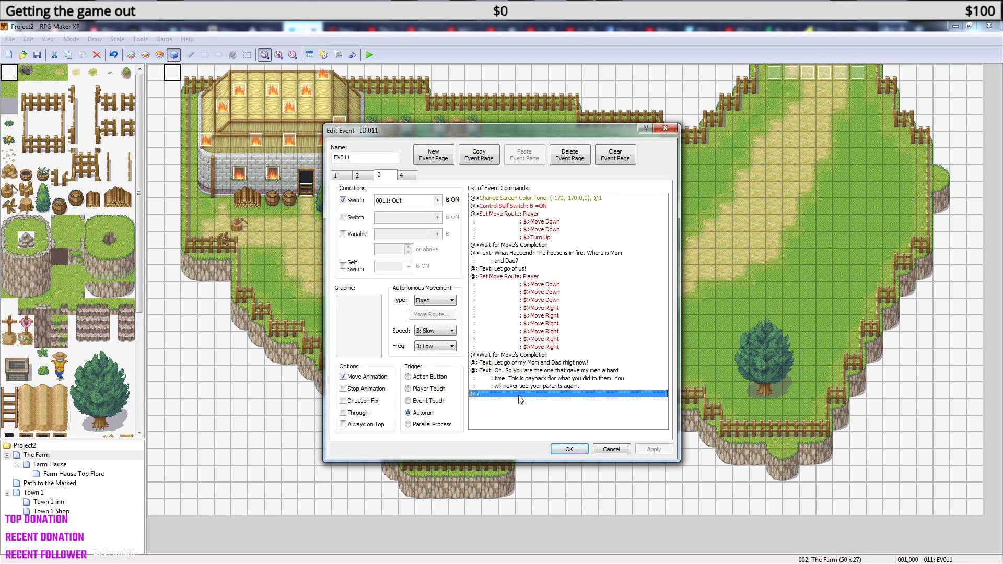
pyautogui.rightClick(522, 399)
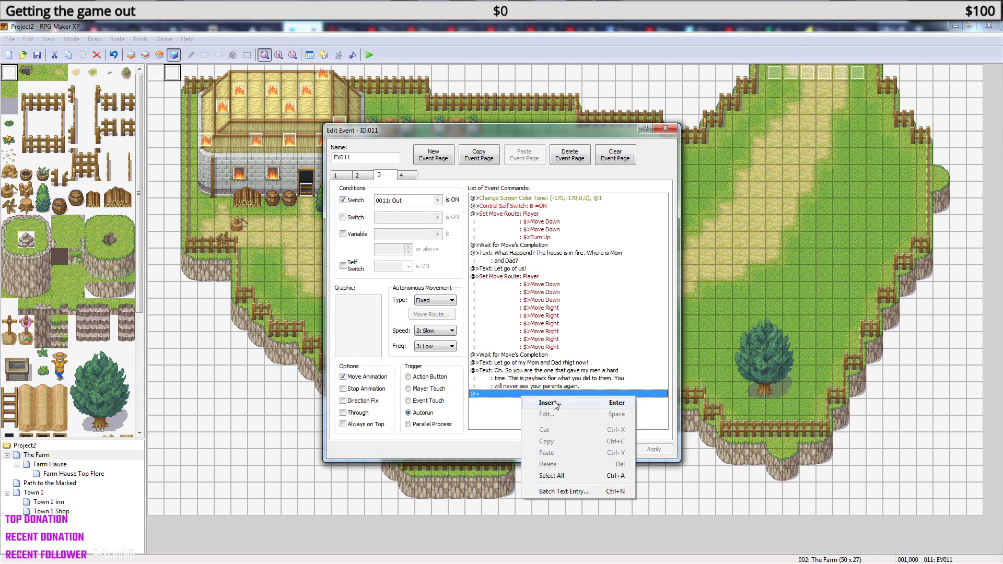
pyautogui.click(555, 404)
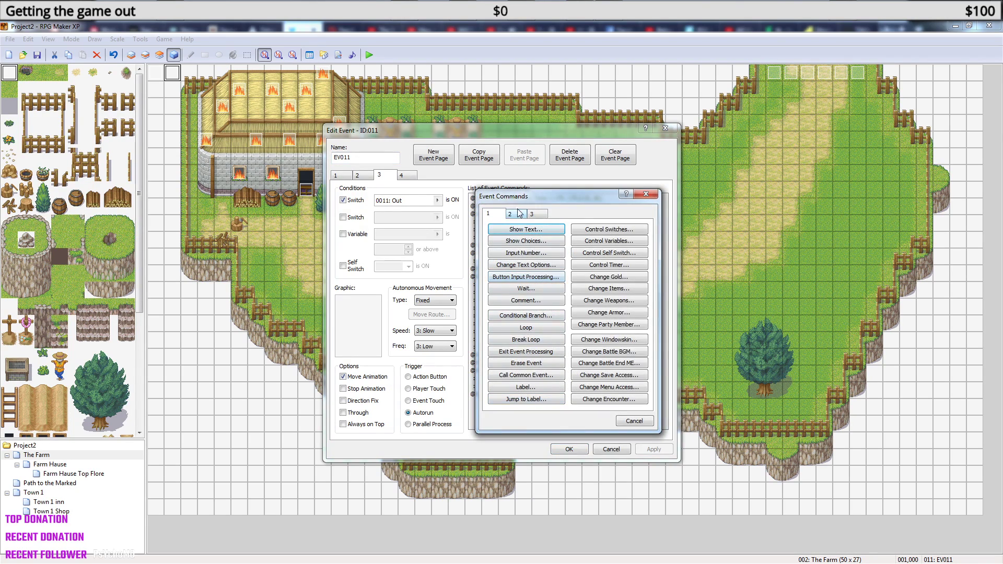
pyautogui.click(519, 215)
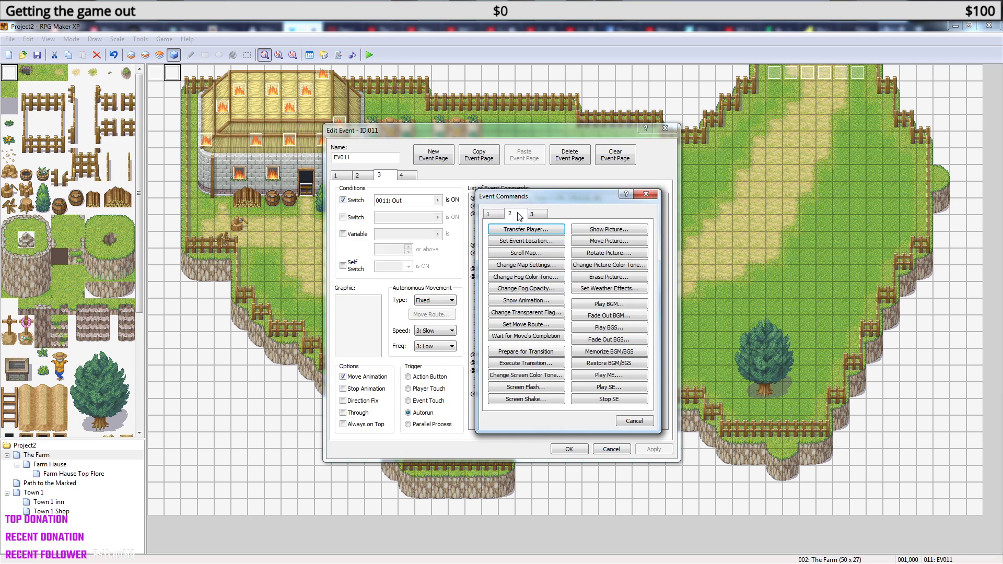
pyautogui.click(546, 326)
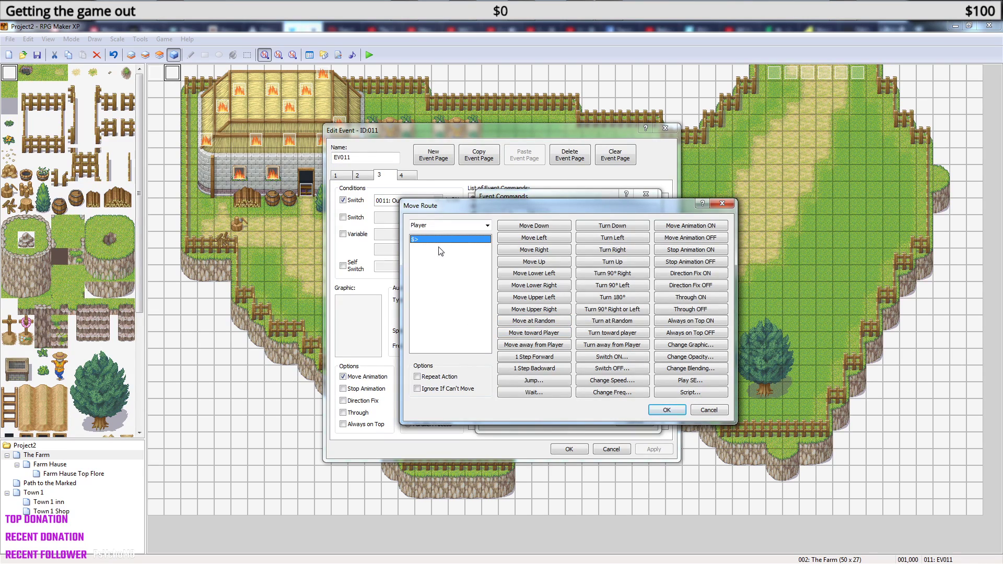
pyautogui.click(487, 225)
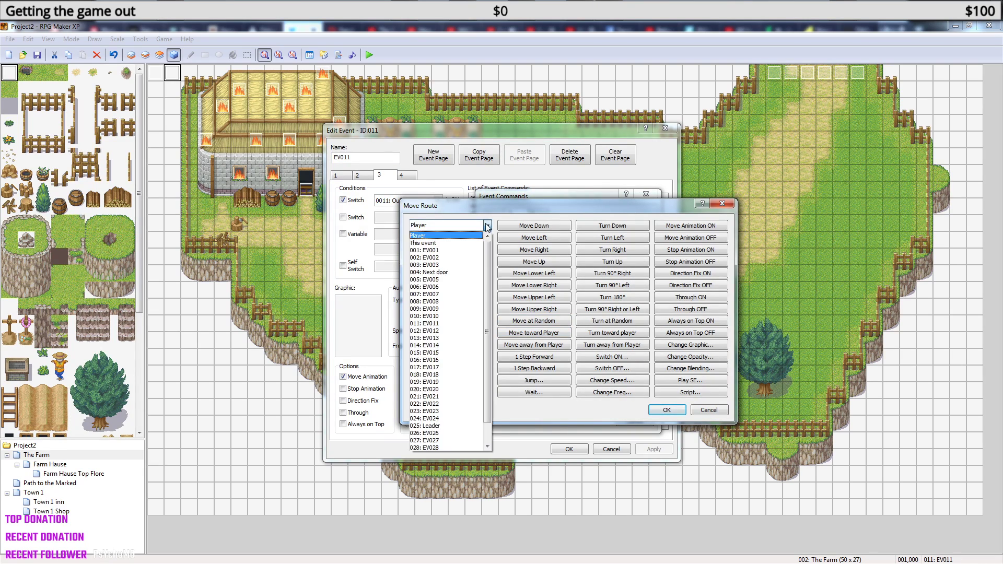
pyautogui.moveTo(489, 273); pyautogui.dragTo(489, 292)
pyautogui.click(442, 408)
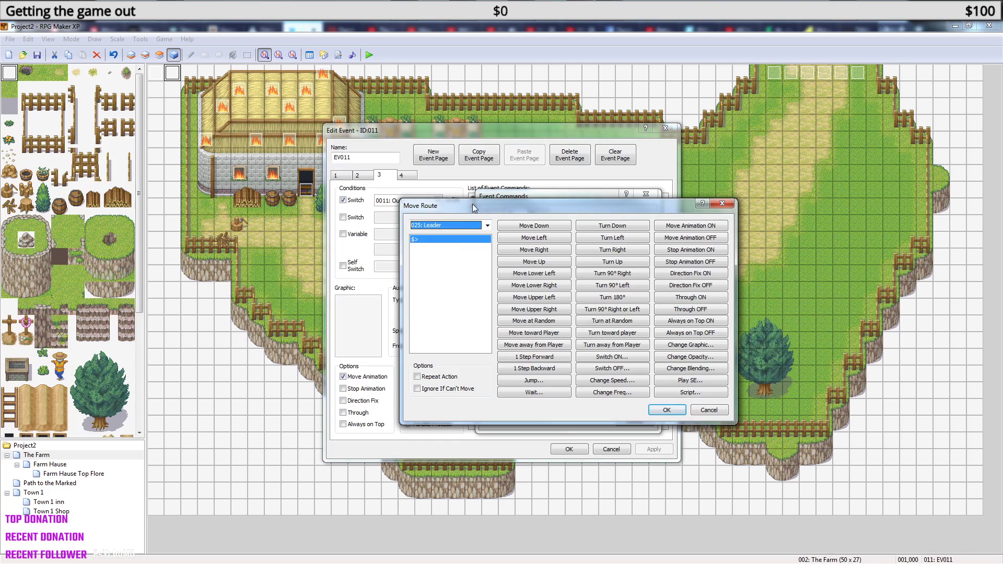
pyautogui.click(667, 410)
# Fill the Leader's move route with three Move Left commands and add Wait for Move's Completion after it.
pyautogui.moveTo(565, 128); pyautogui.dragTo(741, 125)
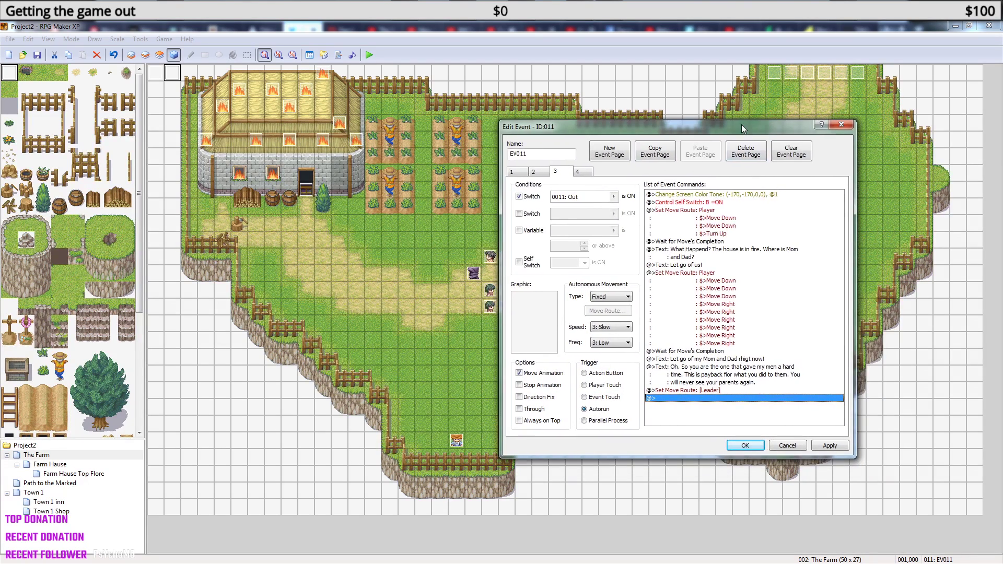
pyautogui.rightClick(707, 398)
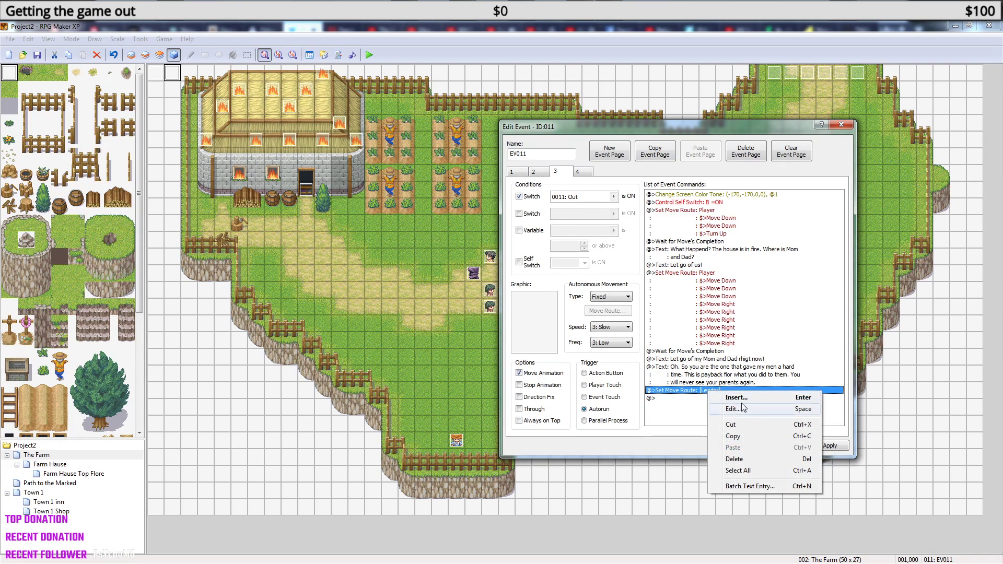
pyautogui.click(743, 407)
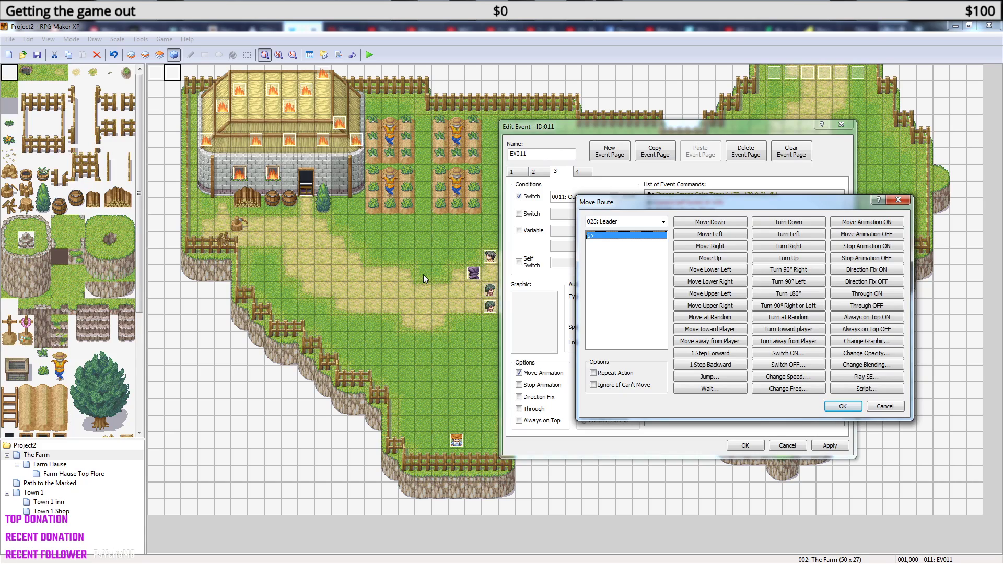
pyautogui.click(728, 236)
pyautogui.click(728, 236)
pyautogui.click(728, 236)
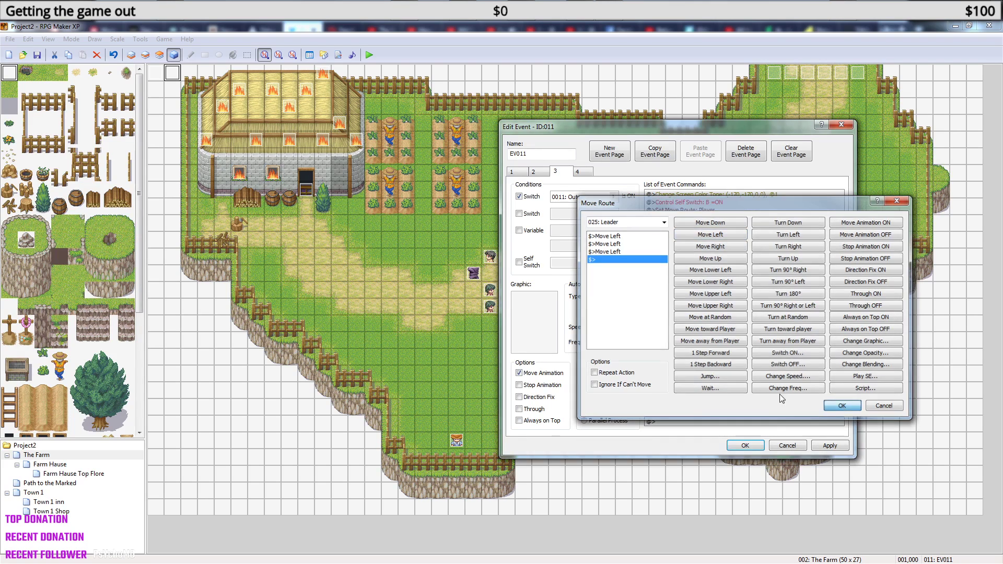
pyautogui.click(842, 406)
pyautogui.rightClick(715, 420)
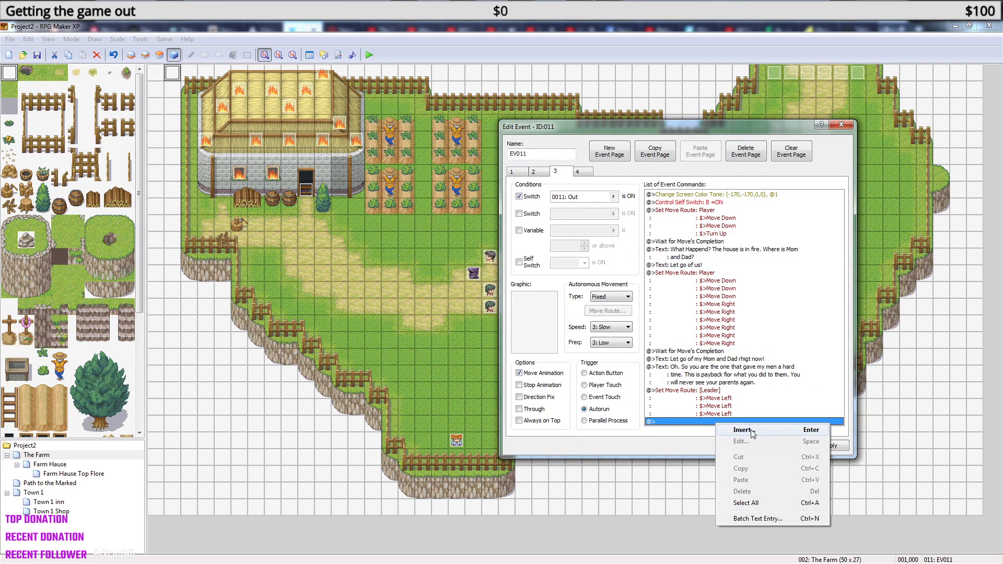
pyautogui.click(742, 428)
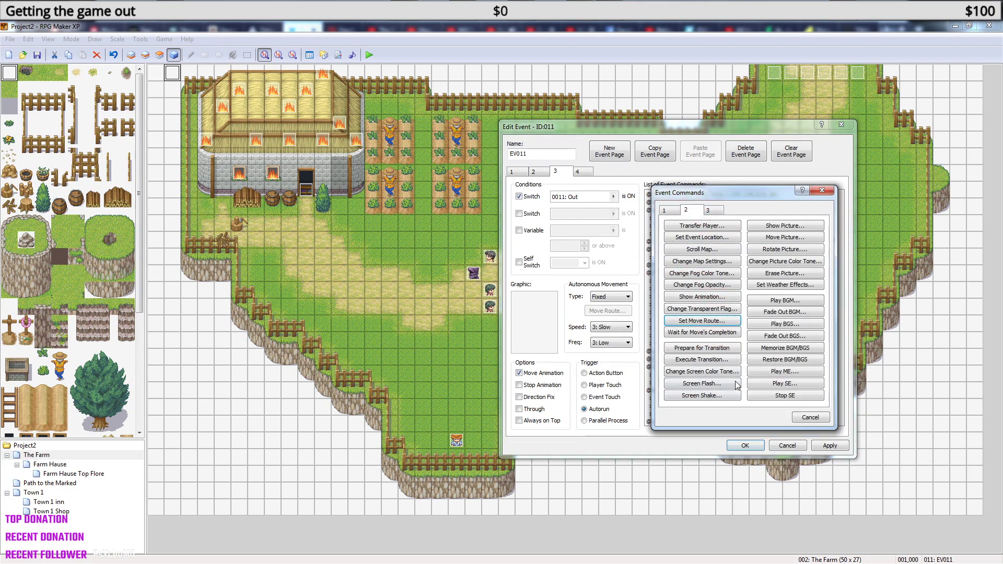
pyautogui.click(714, 334)
# Append the message "Now, preper do fight me" to the end of page 3 of EV011.
pyautogui.rightClick(702, 423)
pyautogui.click(722, 431)
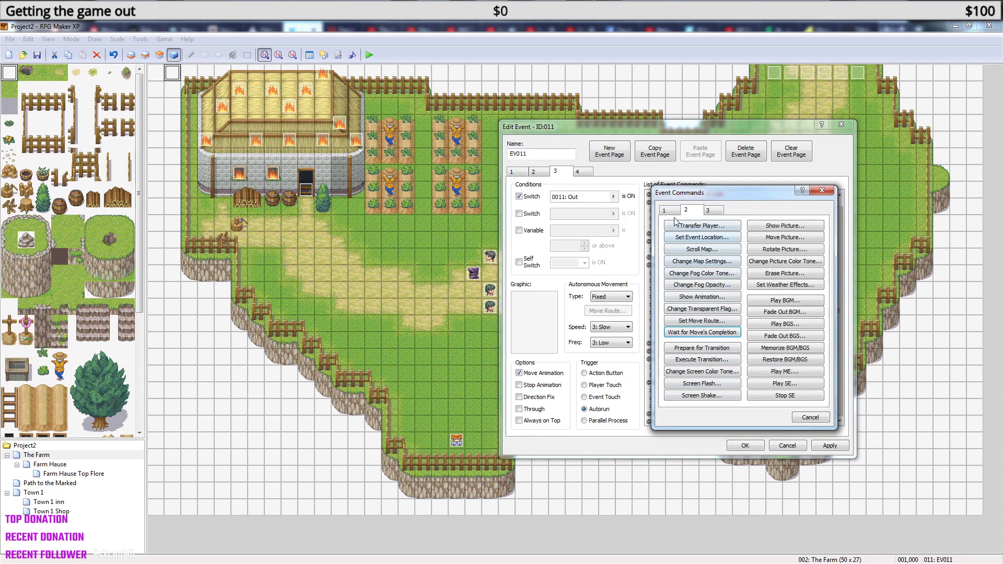
pyautogui.click(689, 225)
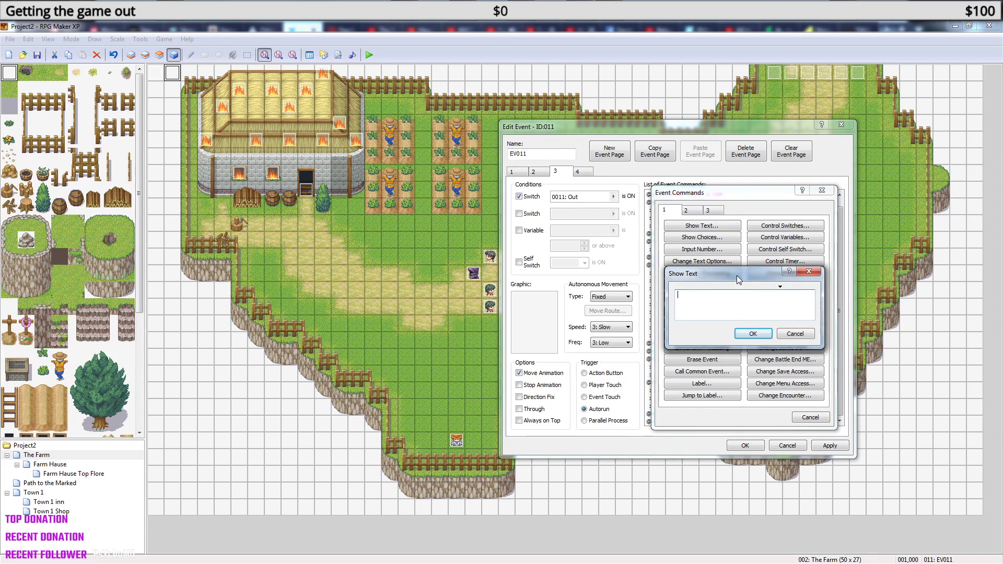
pyautogui.write('Now, preper do fight me')
pyautogui.click(757, 333)
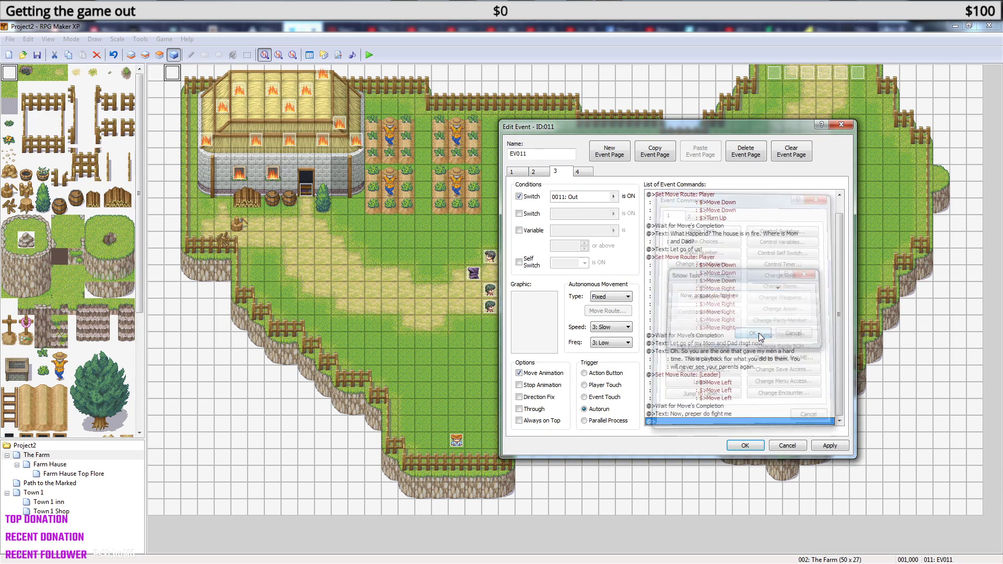
# Append a Battle Processing command with troop 001: Ghost*2 to the end of page 3 and save EV011.
pyautogui.rightClick(706, 425)
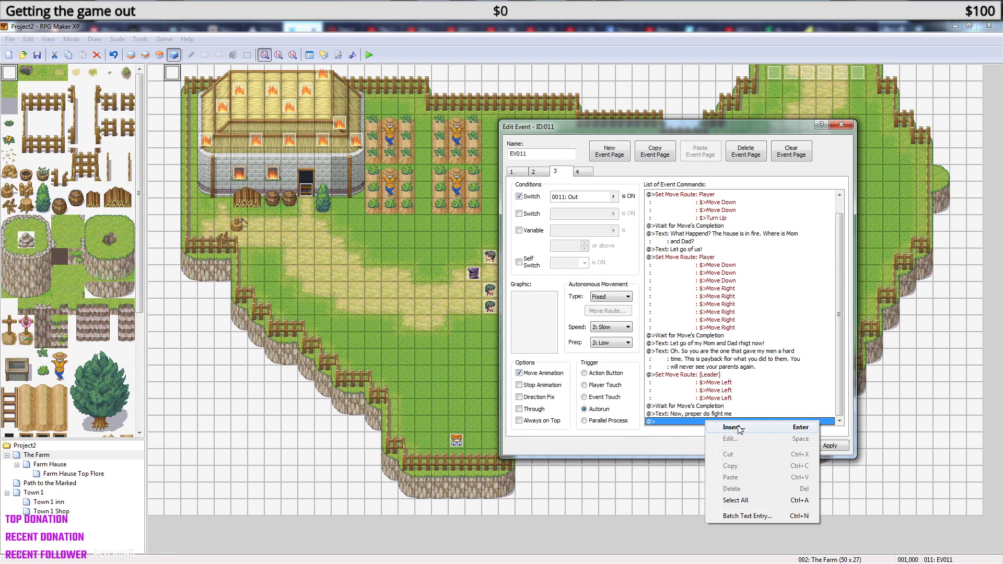
pyautogui.click(738, 428)
pyautogui.click(700, 215)
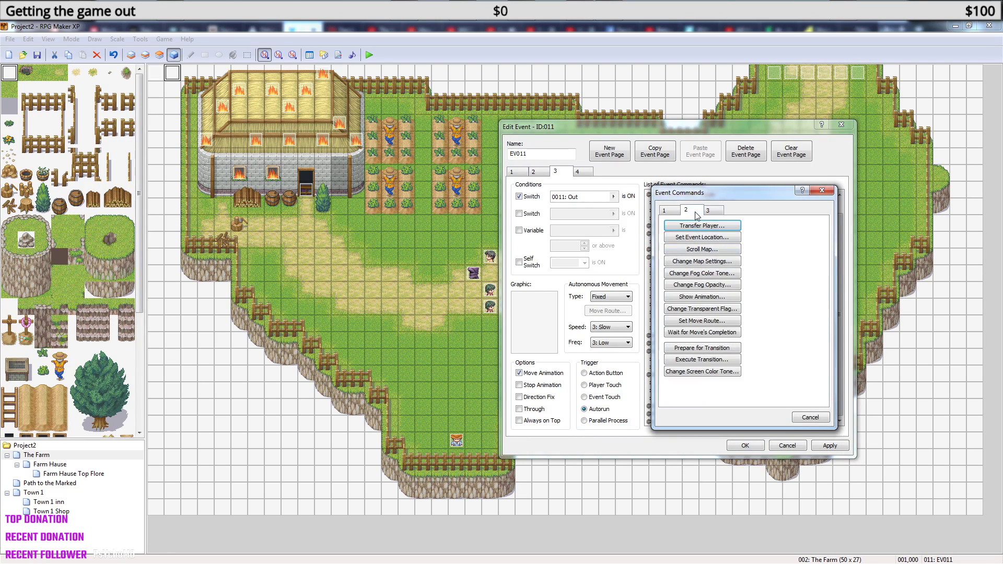
pyautogui.click(718, 211)
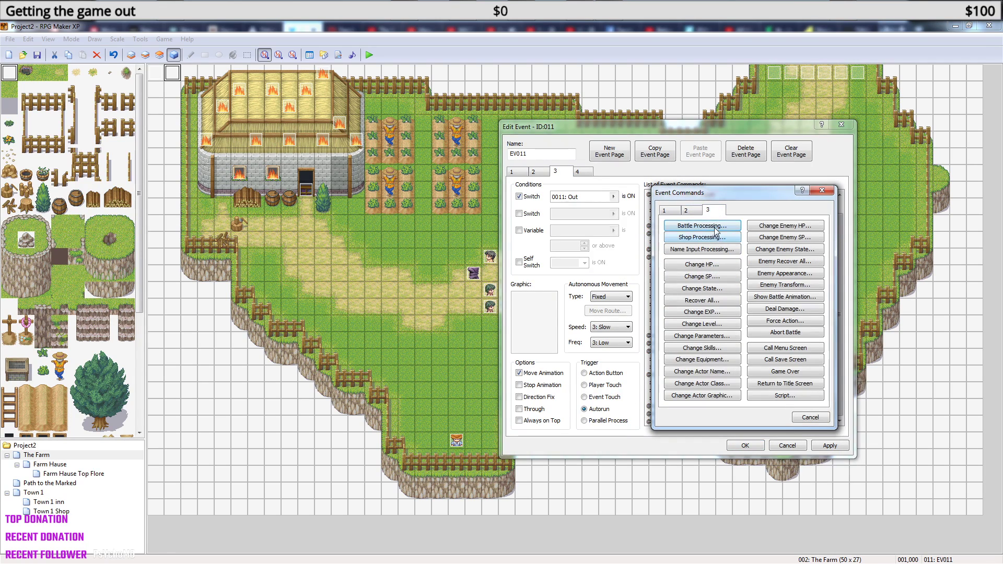
pyautogui.click(714, 226)
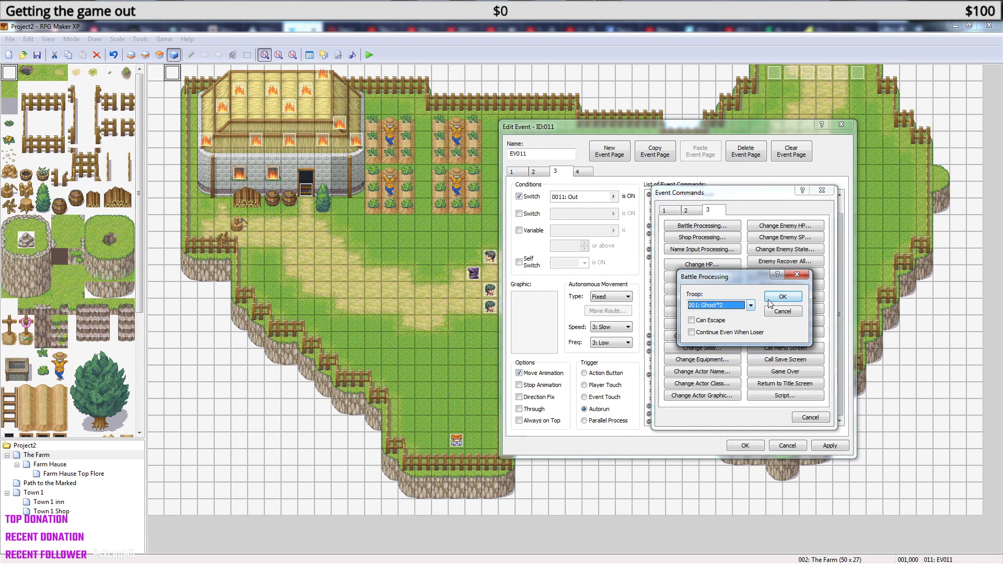
pyautogui.click(786, 296)
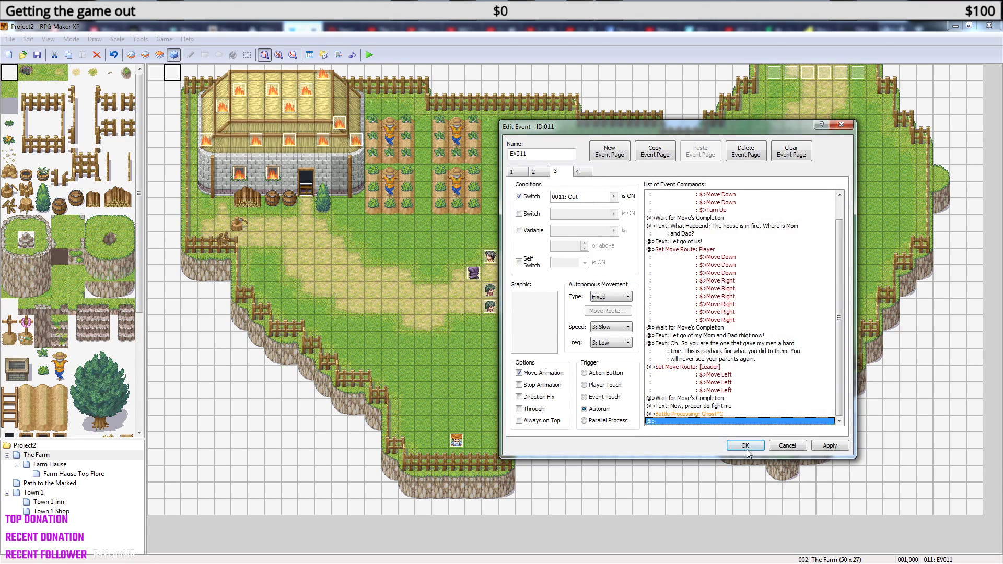
pyautogui.click(744, 445)
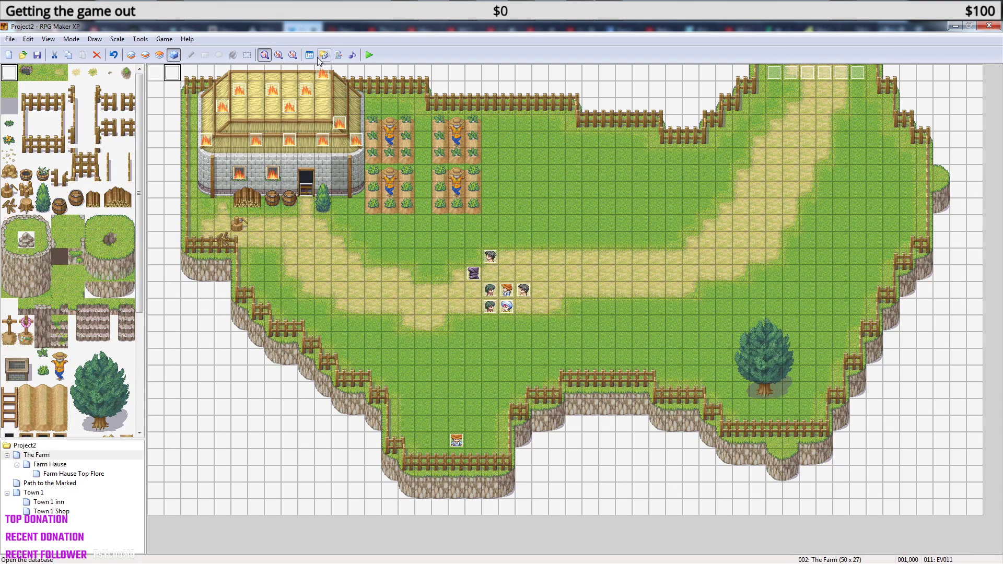
# Raise the database's enemy maximum to 35 and name the new enemy Thief Leader.
pyautogui.click(309, 55)
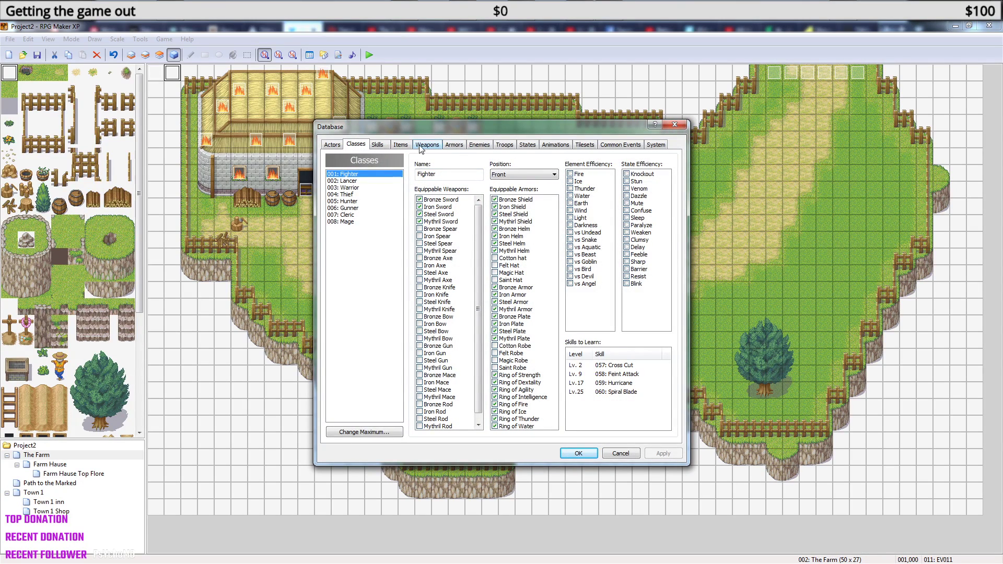
pyautogui.click(478, 146)
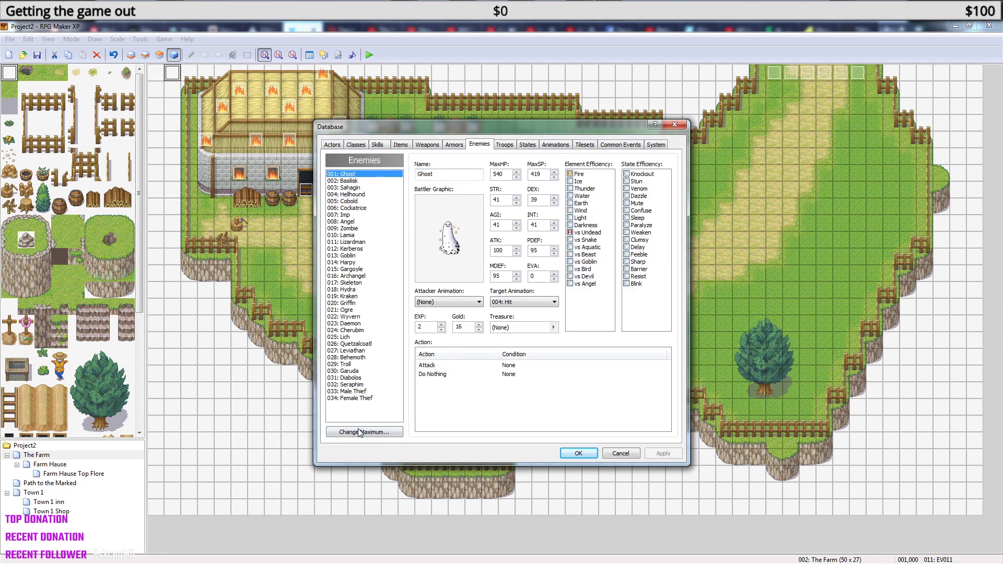
pyautogui.click(359, 399)
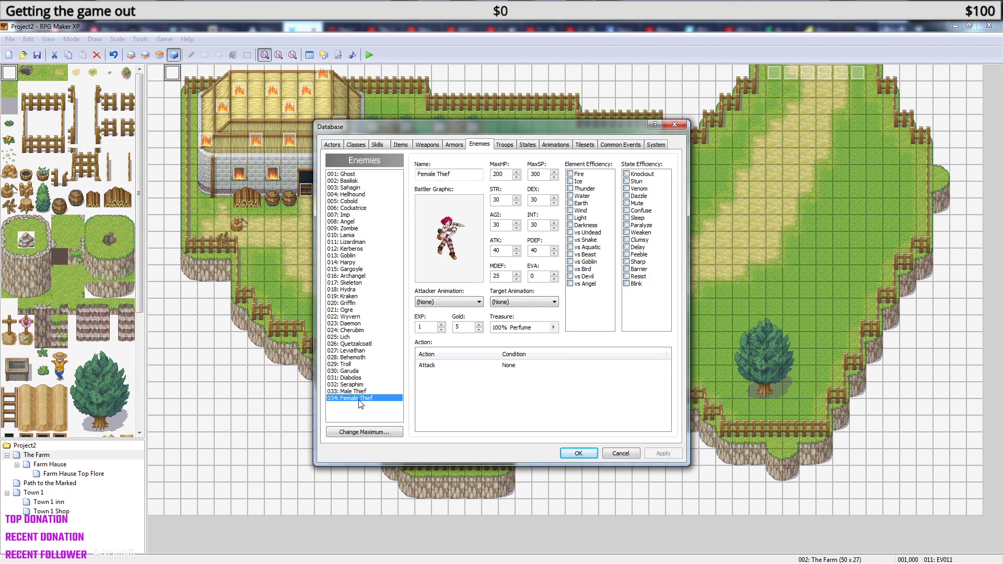
pyautogui.click(364, 432)
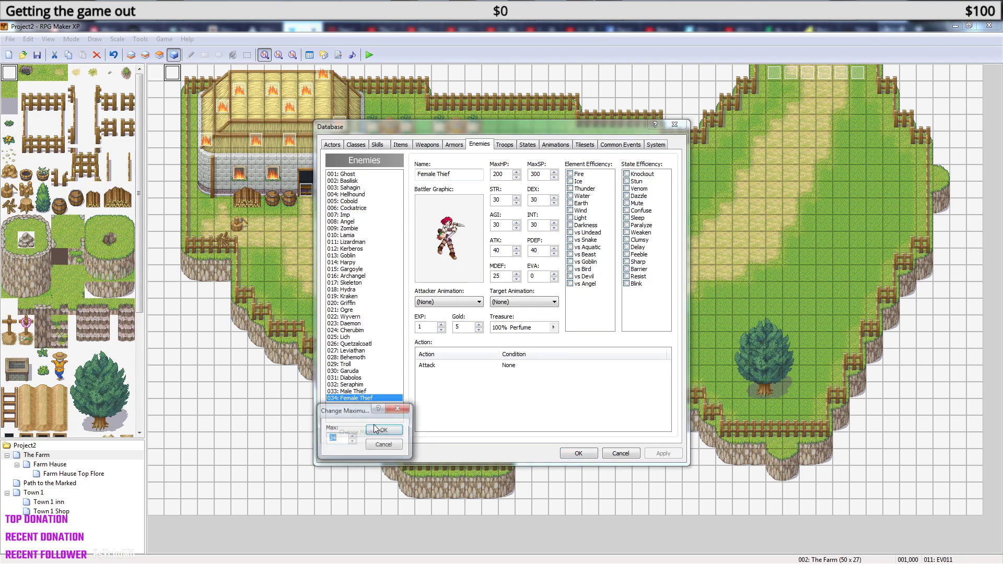
pyautogui.click(352, 436)
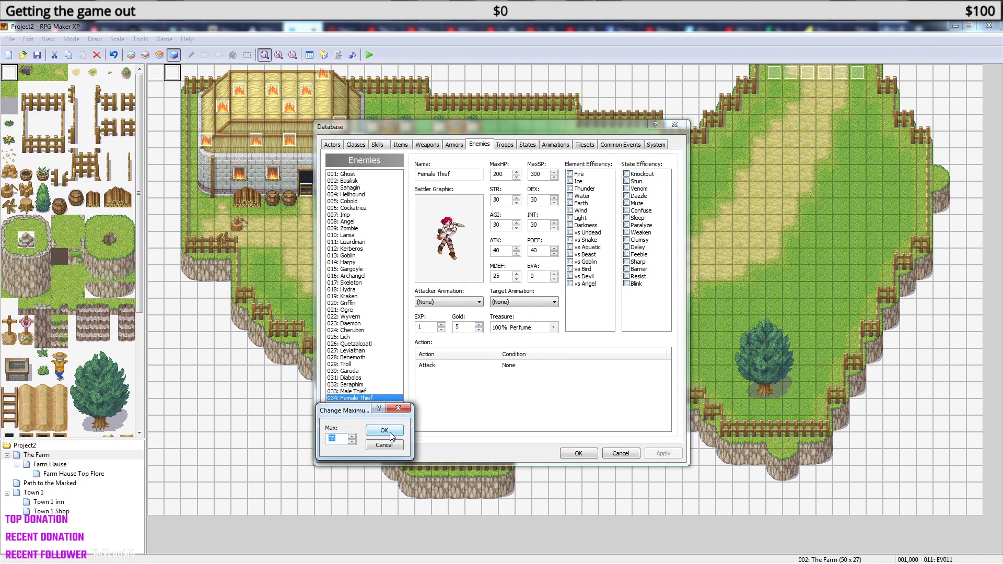
pyautogui.click(384, 430)
pyautogui.click(349, 405)
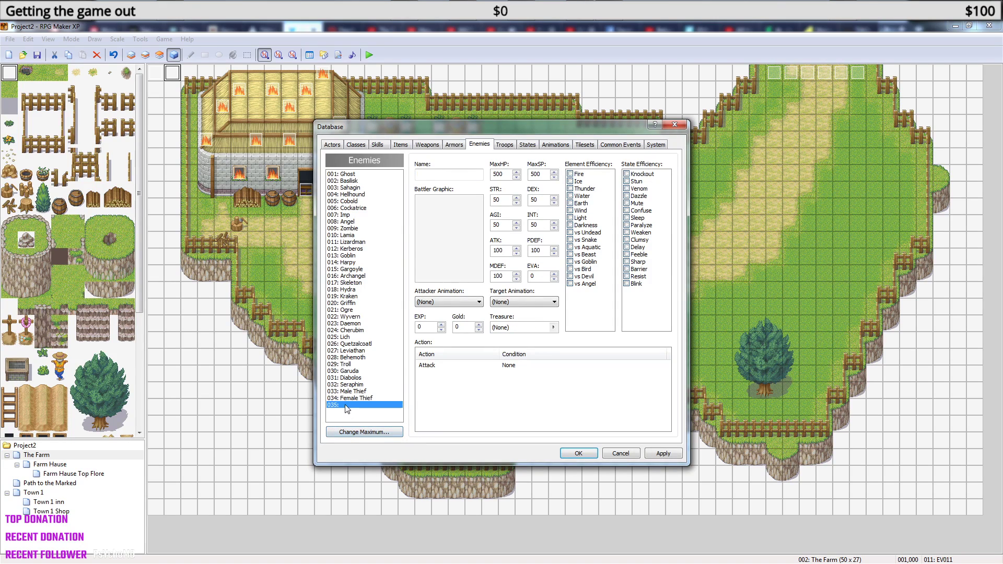
pyautogui.click(452, 173)
pyautogui.write('der')
# Assign the battler graphic 018-Thief03 to the Thief Leader enemy.
pyautogui.doubleClick(449, 222)
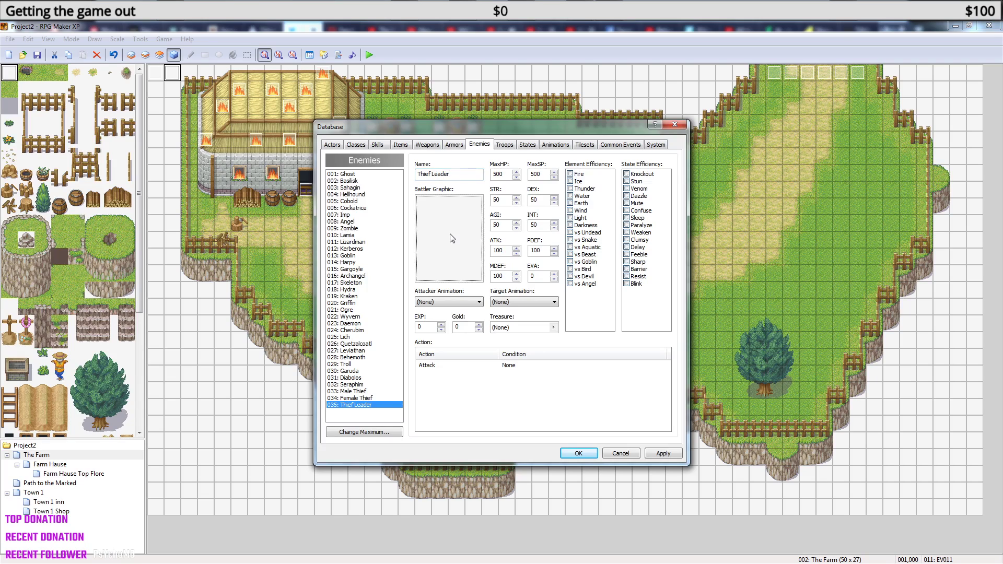
pyautogui.click(392, 189)
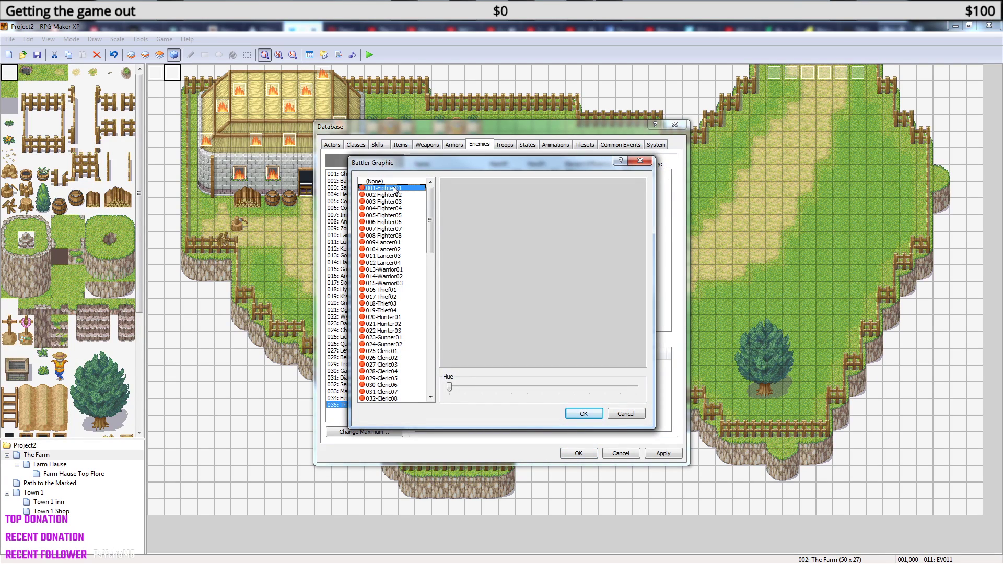
pyautogui.click(391, 303)
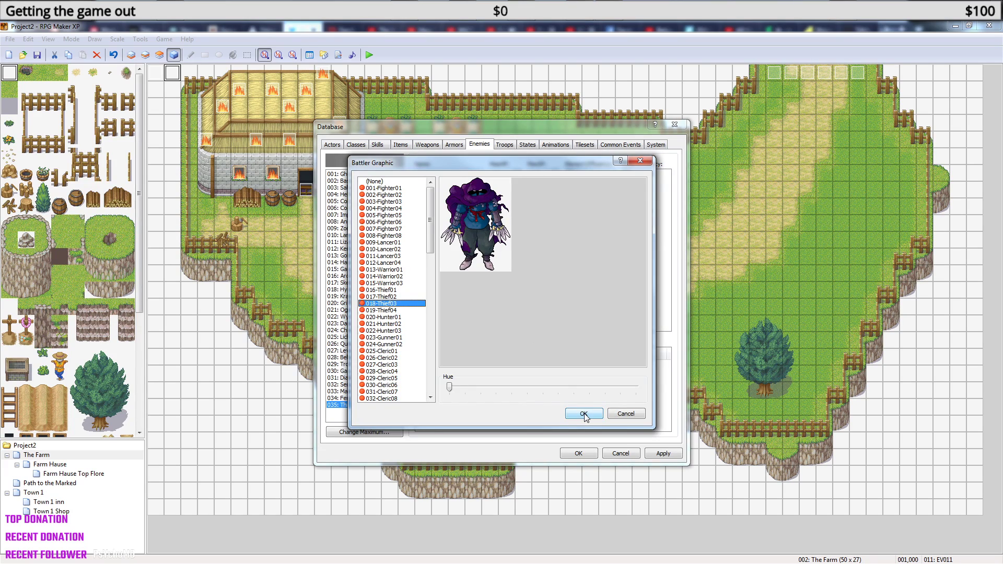
pyautogui.moveTo(450, 385); pyautogui.dragTo(387, 387)
pyautogui.click(590, 413)
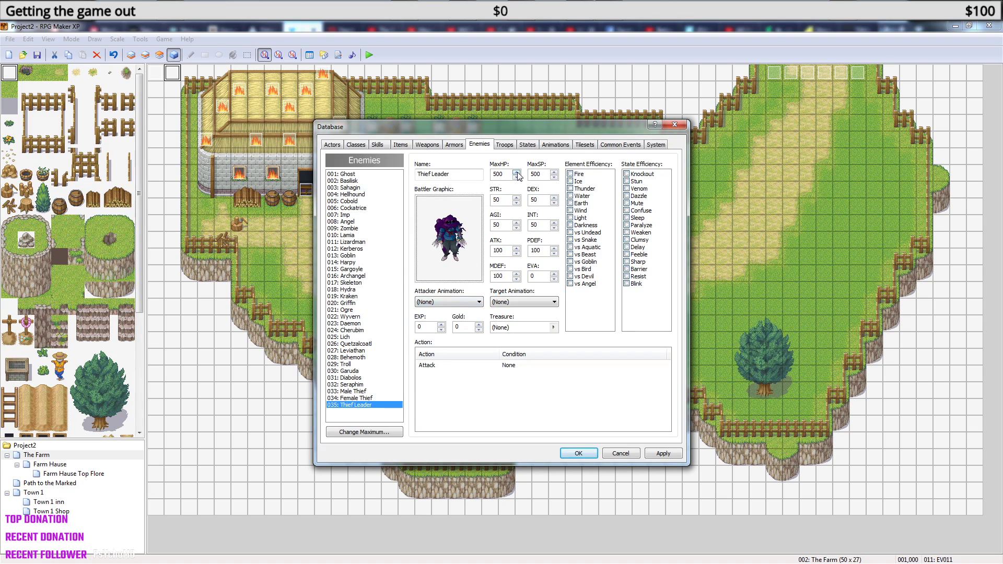
# Set Thief Leader's MaxHP and MaxSP to 9999.
pyautogui.doubleClick(500, 174)
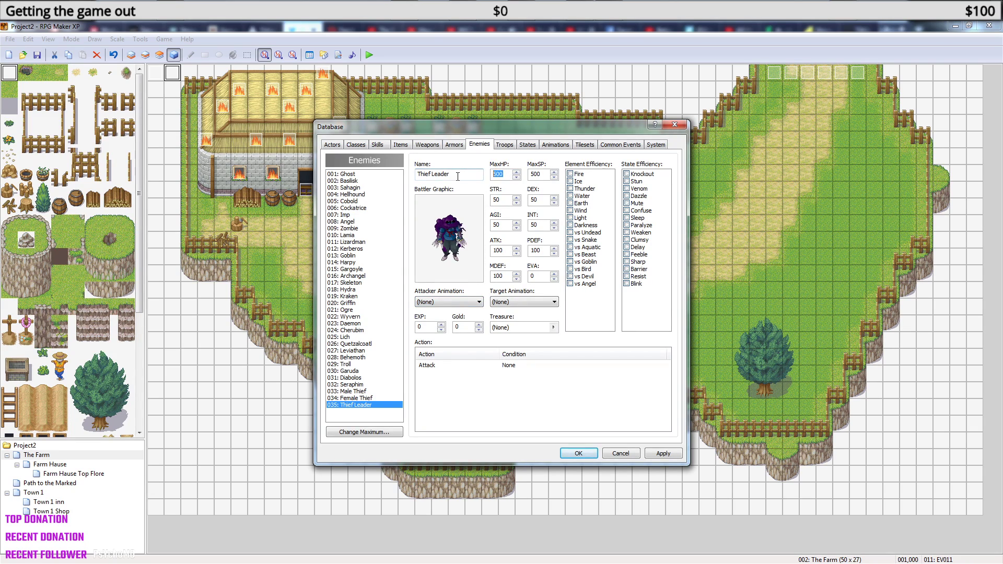
pyautogui.write('9999')
pyautogui.moveTo(508, 174); pyautogui.dragTo(468, 181)
pyautogui.hotkey('ctrl', 'c')
pyautogui.doubleClick(538, 176)
pyautogui.hotkey('ctrl', 'v')
pyautogui.click(479, 303)
pyautogui.click(479, 303)
pyautogui.click(535, 303)
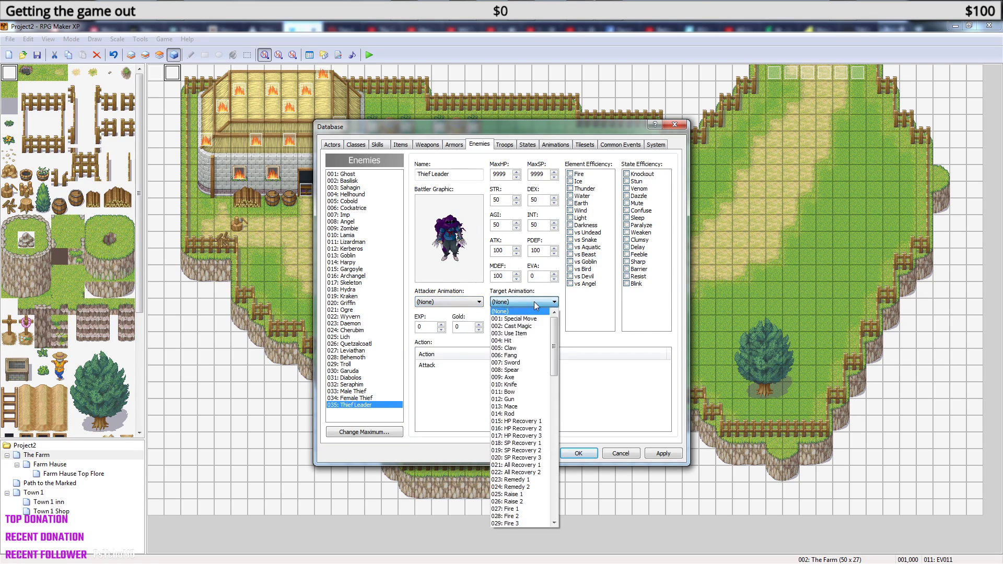
pyautogui.moveTo(555, 334); pyautogui.dragTo(574, 303)
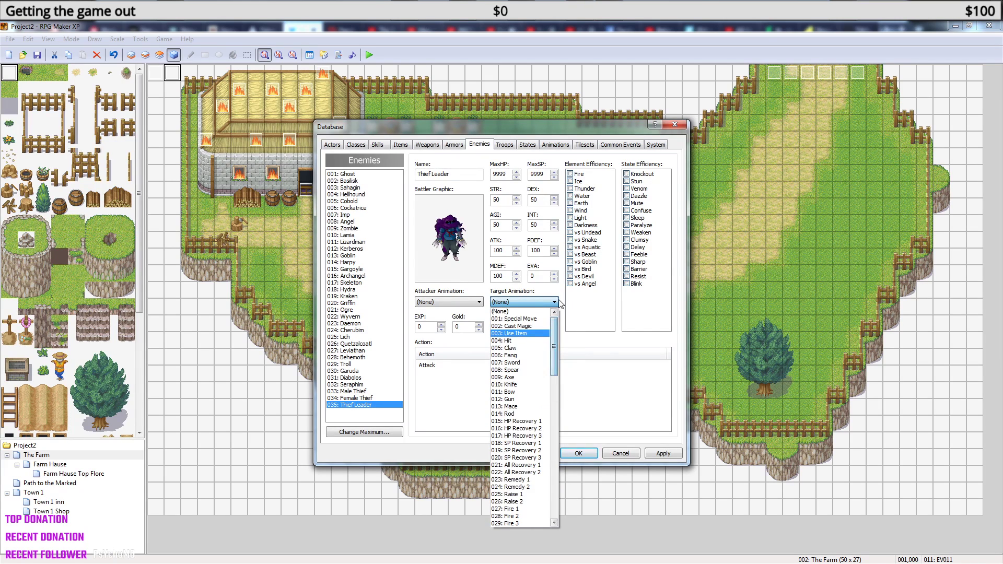
pyautogui.click(553, 302)
# Add a second basic Attack action with rating 5 to Thief Leader and delete it again.
pyautogui.click(434, 384)
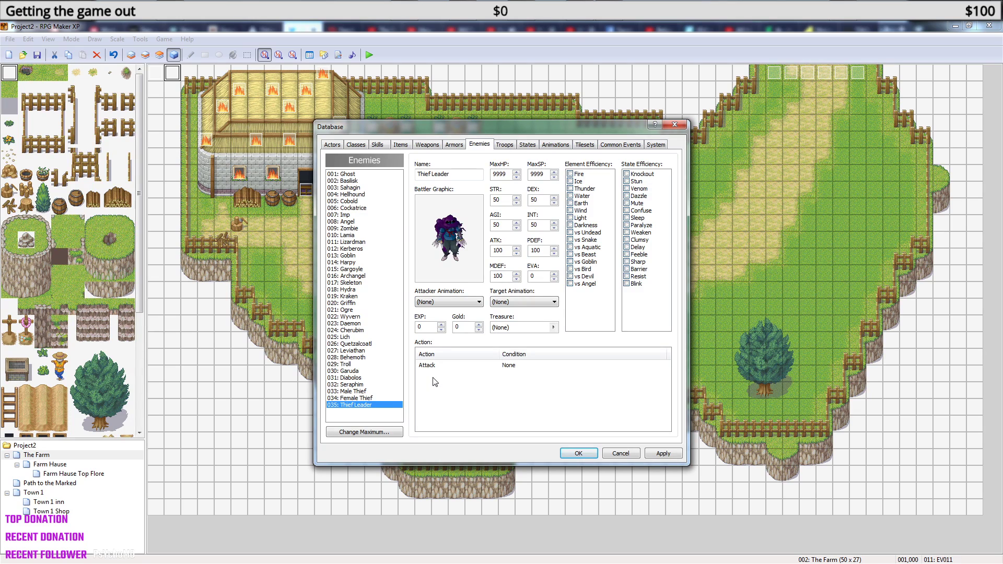
pyautogui.doubleClick(434, 383)
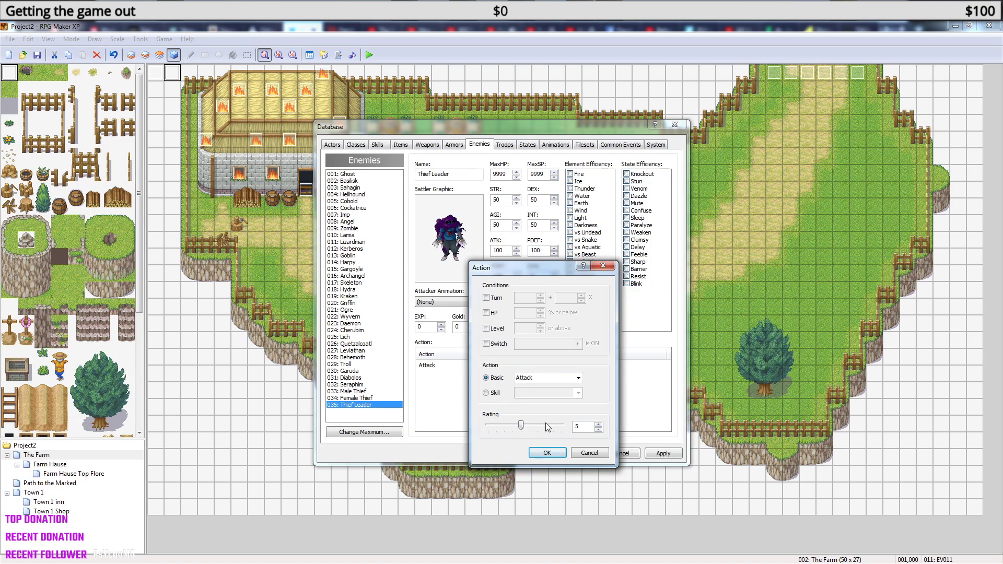
pyautogui.click(546, 452)
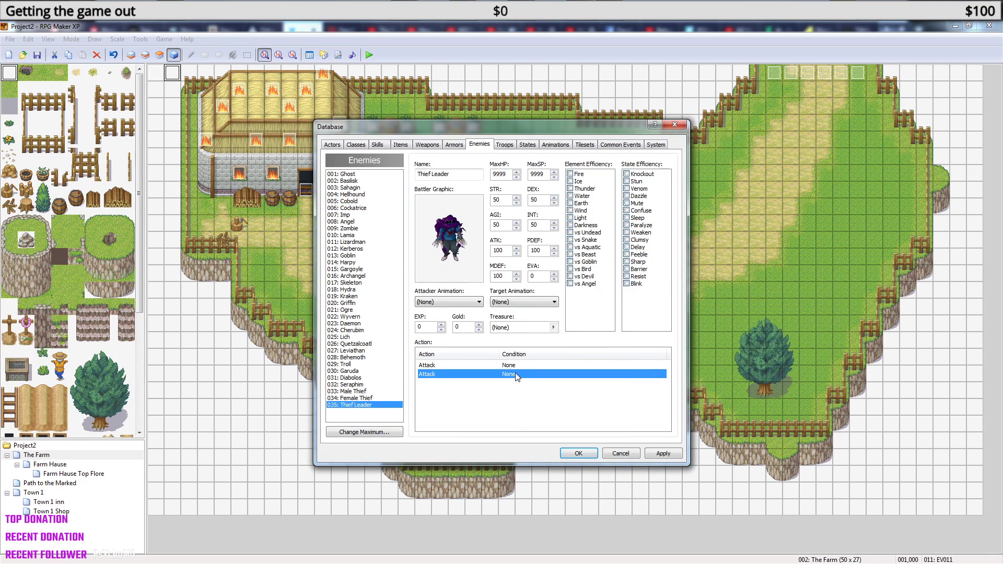
pyautogui.press('Delete')
# Try to set Thief Leader's STR, DEX, AGI, INT, ATK, PDEF, MDEF and EVA to 9999.
pyautogui.doubleClick(504, 200)
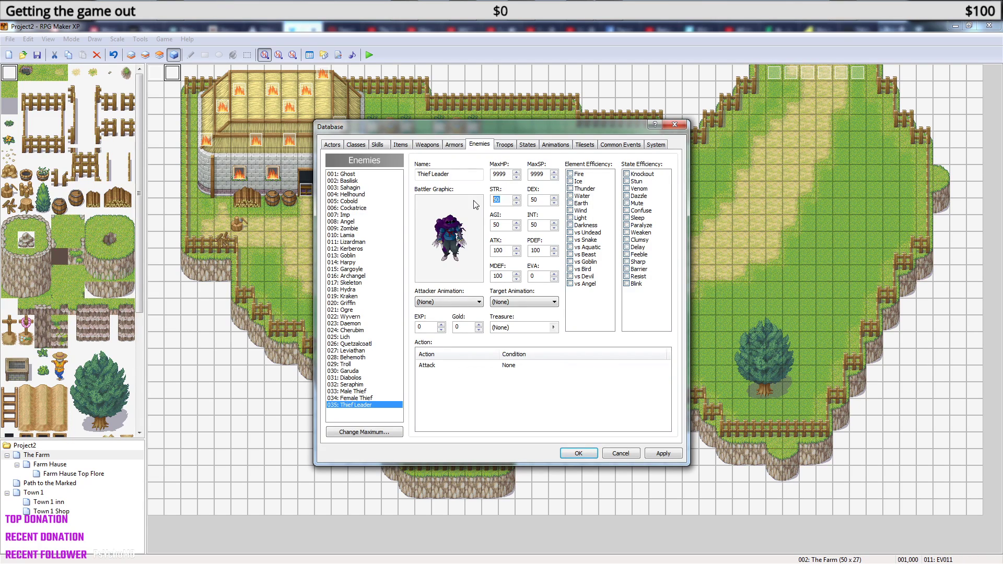
pyautogui.write('9999999999999999')
pyautogui.press('Tab')
pyautogui.write('9999')
pyautogui.press('Tab')
pyautogui.write('9999')
pyautogui.press('Tab')
pyautogui.write('99999999')
pyautogui.moveTo(462, 174); pyautogui.dragTo(411, 179)
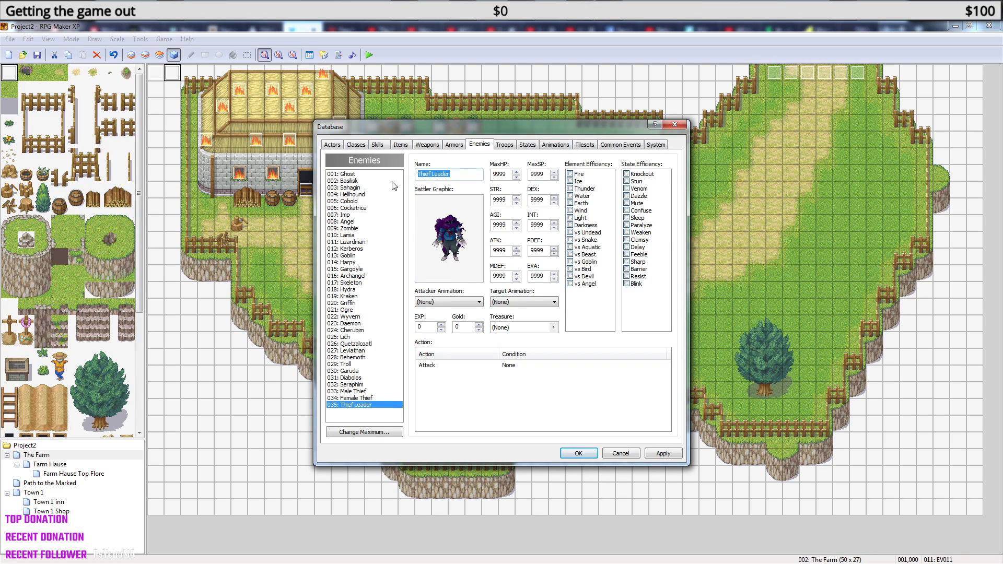
pyautogui.click(505, 148)
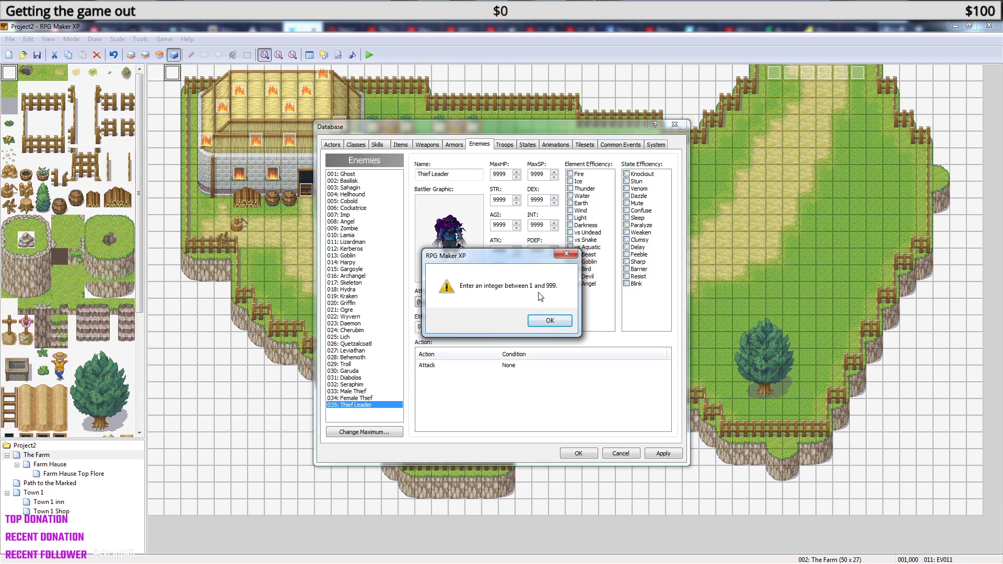
pyautogui.click(550, 320)
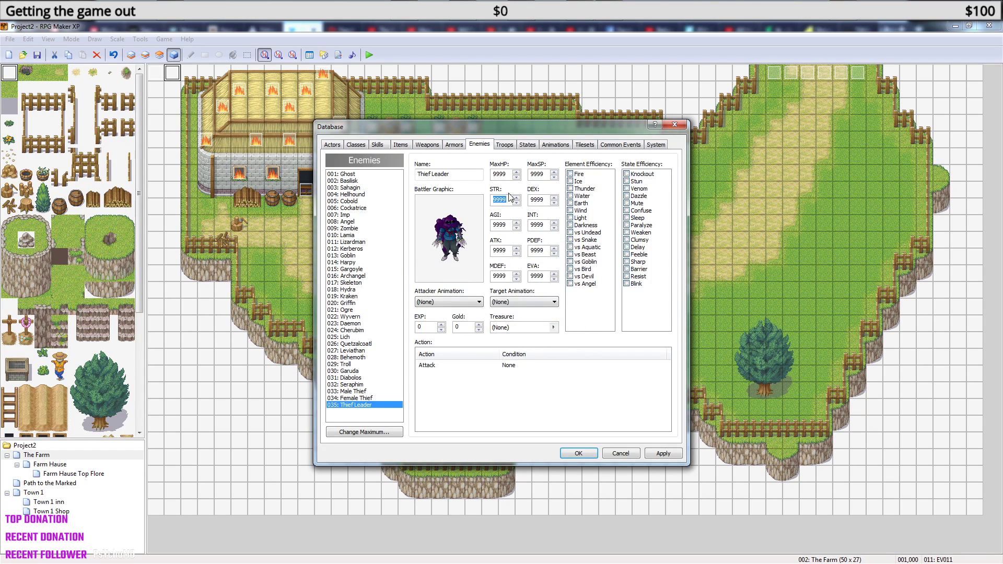
# Reduce Thief Leader's STR, DEX, AGI, INT, ATK, PDEF, MDEF and EVA to 999.
pyautogui.write('9899')
pyautogui.click(508, 225)
pyautogui.press('BackSpace')
pyautogui.click(506, 250)
pyautogui.press('BackSpace')
pyautogui.click(546, 252)
pyautogui.press('BackSpace')
pyautogui.click(504, 173)
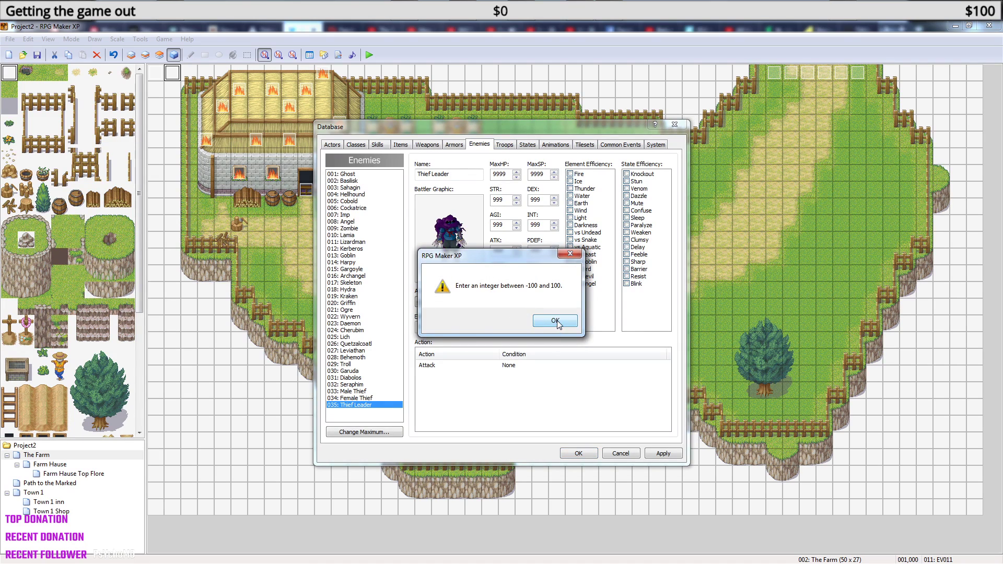
pyautogui.click(555, 321)
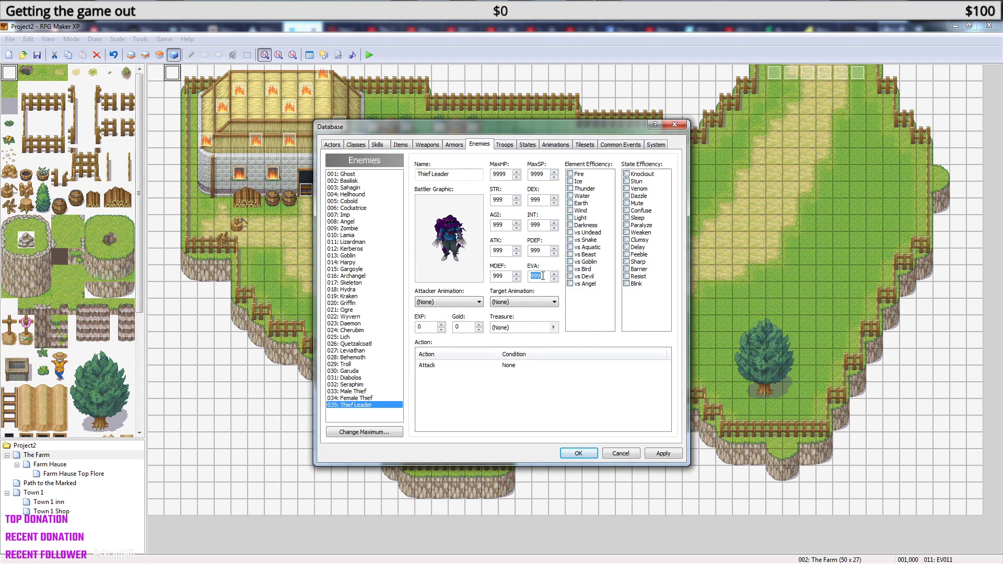
# Set Thief Leader's EVA and MDEF to 100.
pyautogui.write('100')
pyautogui.doubleClick(501, 276)
pyautogui.write('100')
# Raise the troop maximum to 34 and add one Thief Leader enemy to the new troop 034.
pyautogui.click(506, 146)
pyautogui.click(482, 148)
pyautogui.click(504, 147)
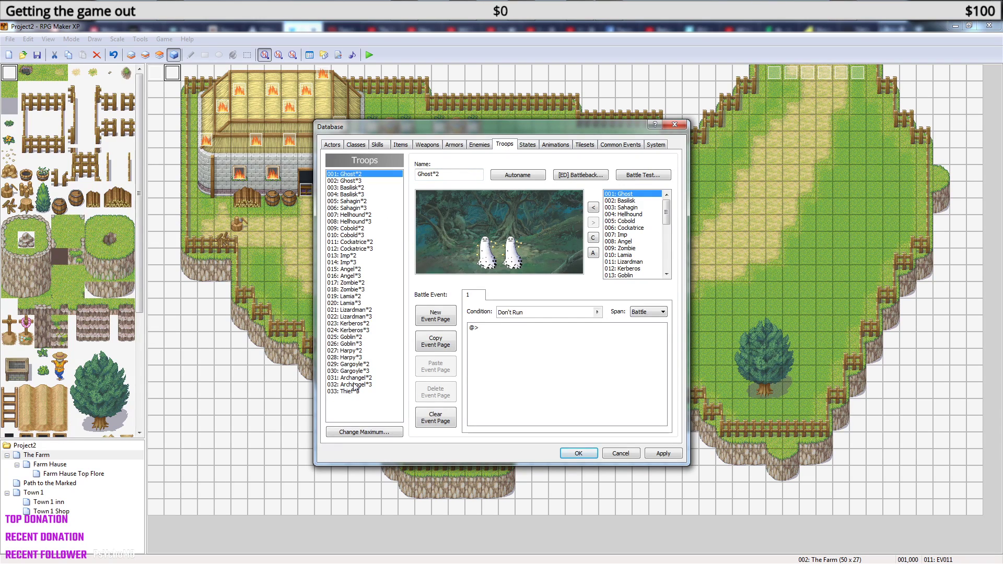
pyautogui.click(372, 435)
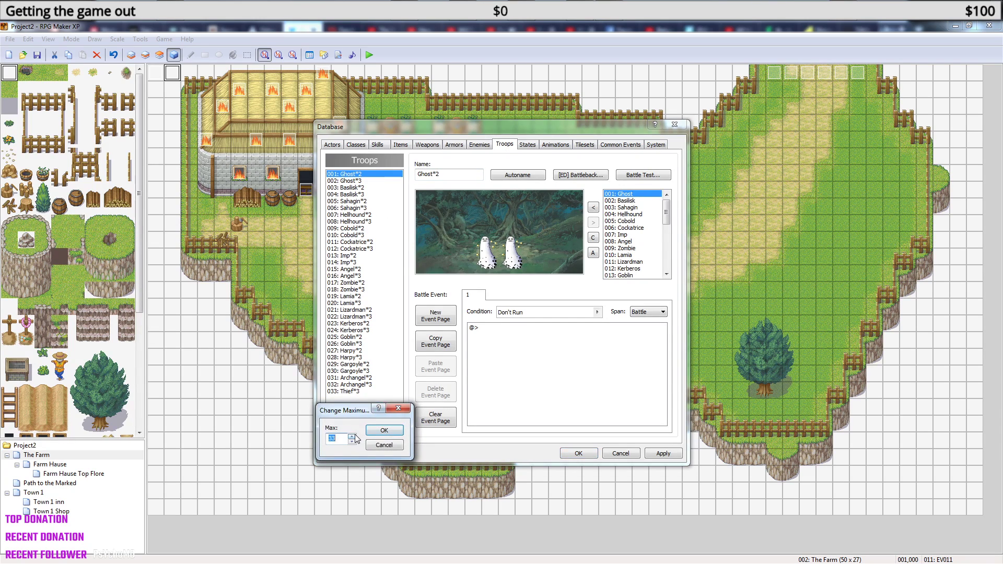
pyautogui.click(383, 431)
pyautogui.click(340, 399)
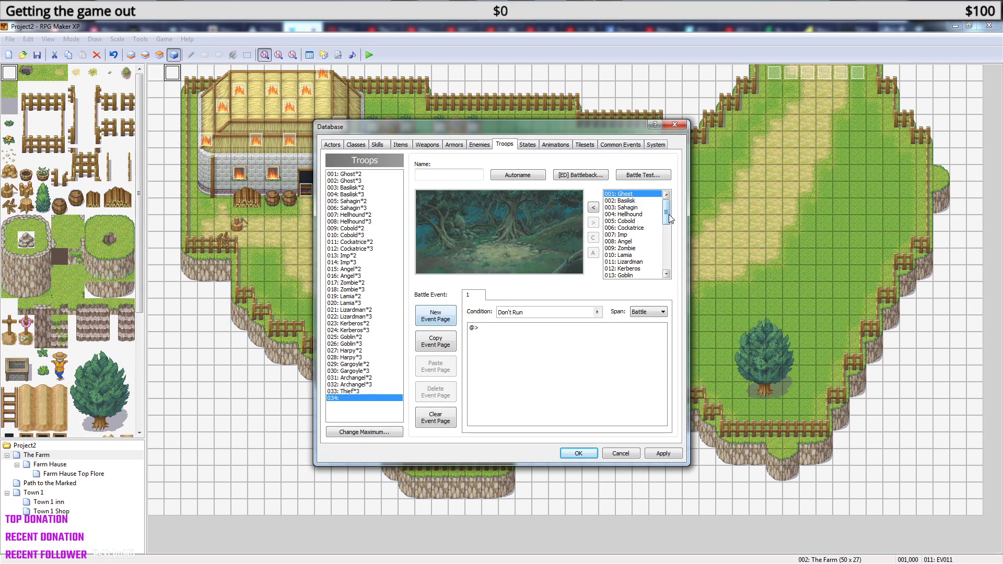
pyautogui.moveTo(666, 215); pyautogui.dragTo(669, 273)
pyautogui.click(643, 275)
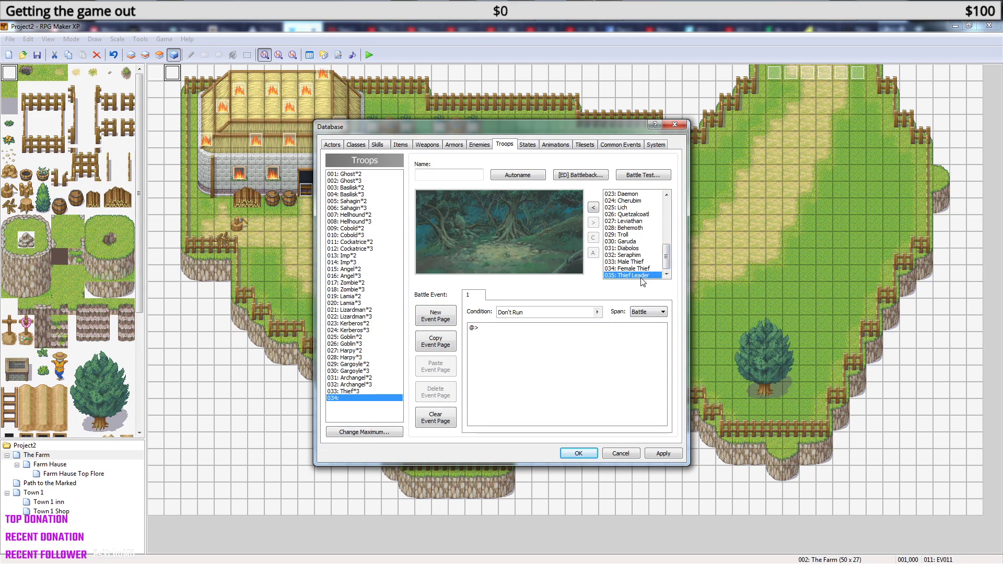
pyautogui.click(593, 207)
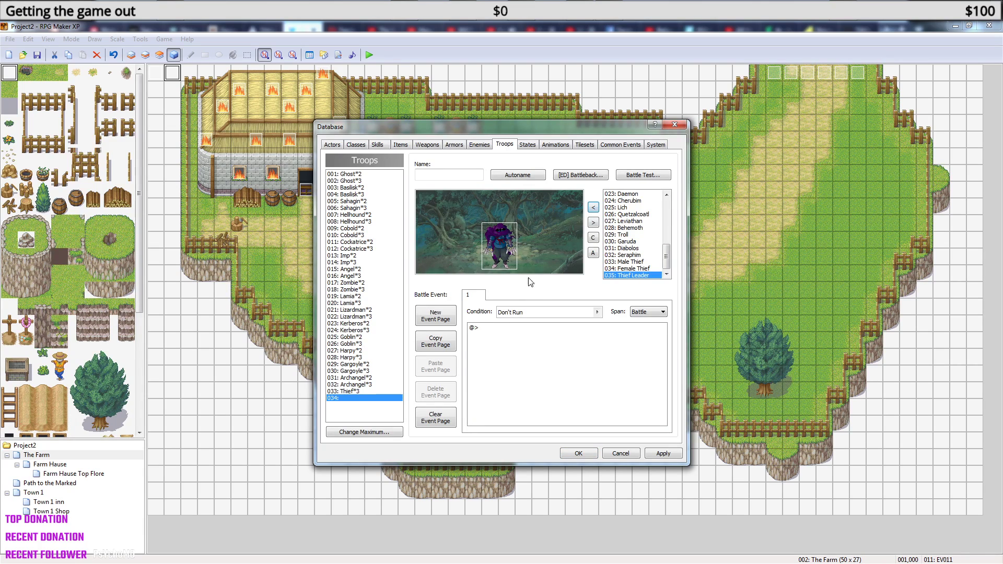
# Remove the Thief Leader from troop 034 and add it back.
pyautogui.moveTo(499, 242); pyautogui.dragTo(499, 230)
pyautogui.click(594, 221)
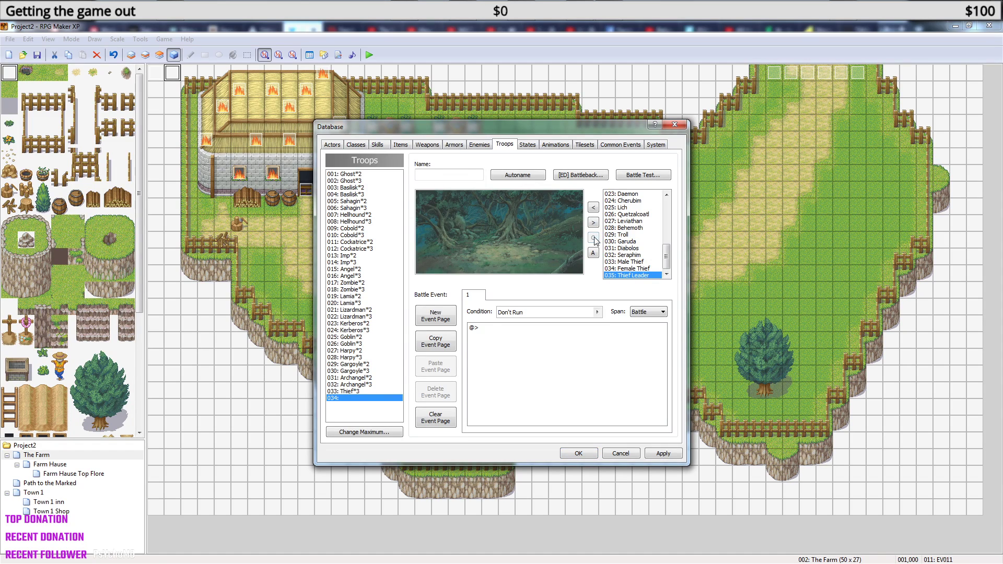
pyautogui.click(593, 208)
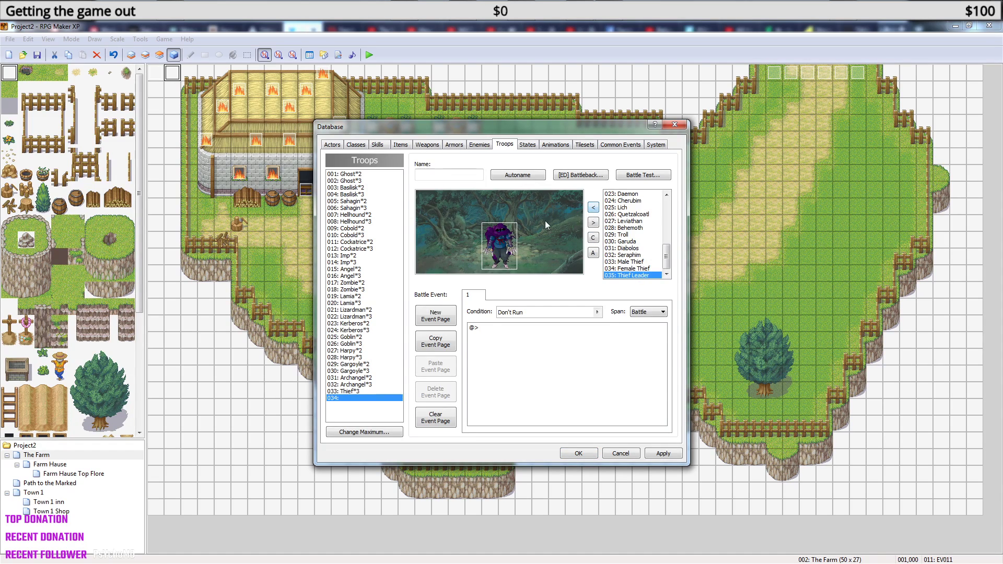
pyautogui.click(517, 223)
pyautogui.click(496, 246)
# Mark the Thief Leader in troop 034 as Immortal.
pyautogui.rightClick(503, 241)
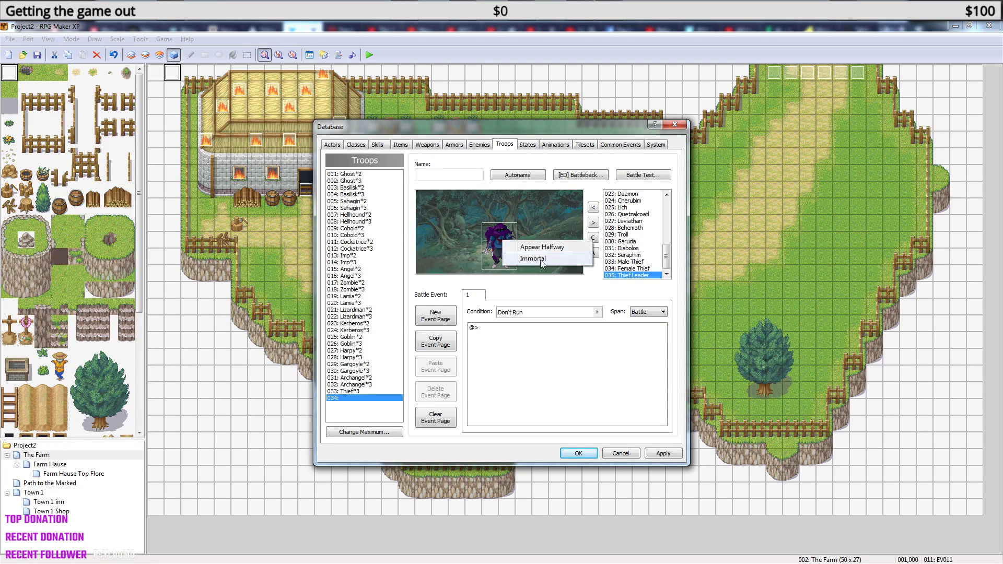
pyautogui.click(539, 259)
pyautogui.rightClick(502, 246)
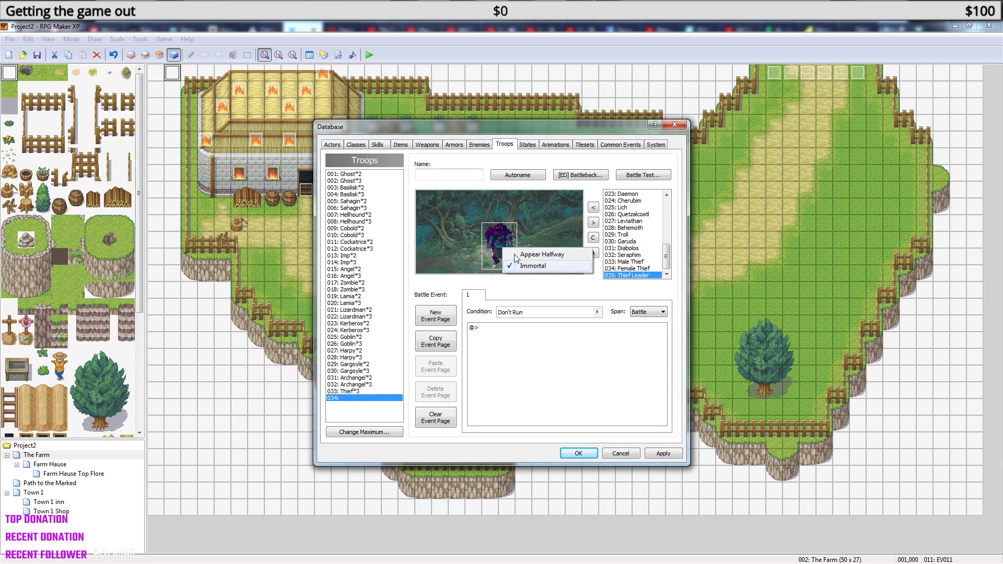
pyautogui.click(537, 267)
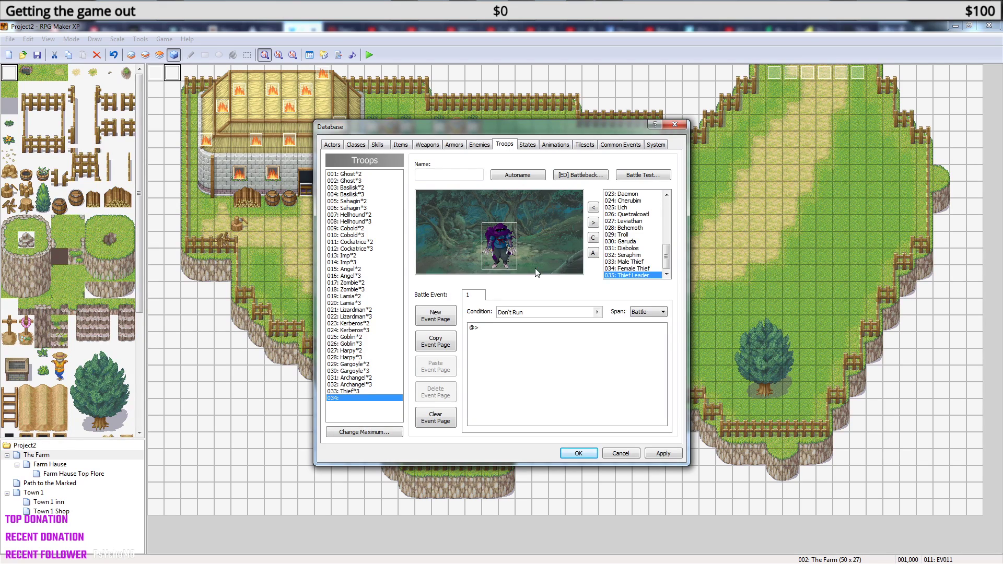
pyautogui.rightClick(499, 242)
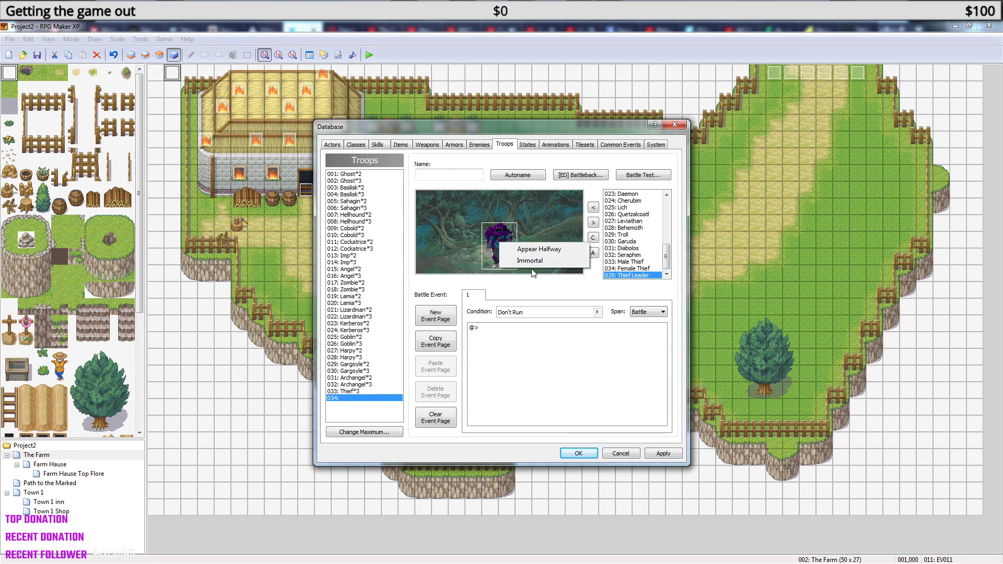
pyautogui.click(528, 261)
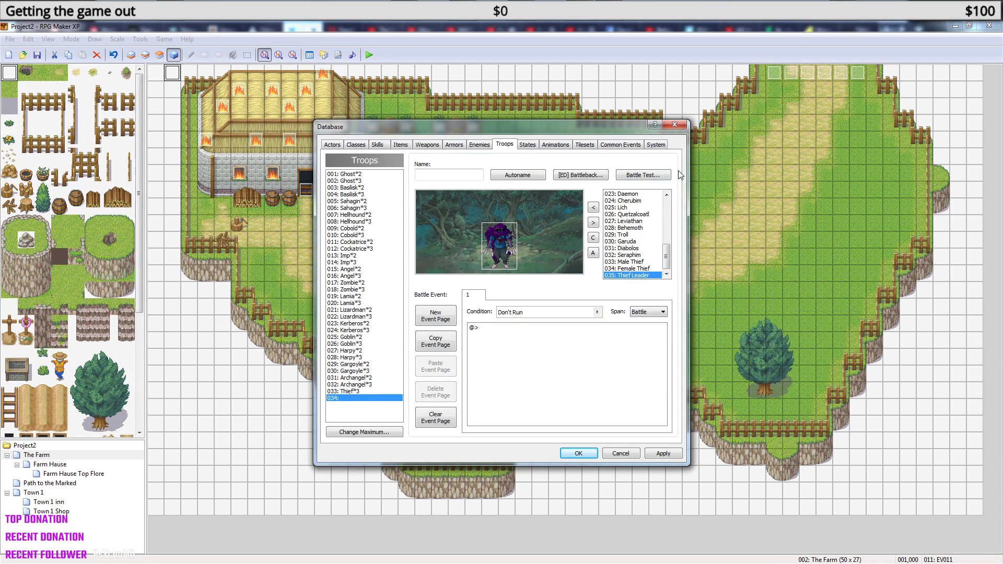
# Start a battle test of troop 034.
pyautogui.click(652, 175)
pyautogui.click(559, 357)
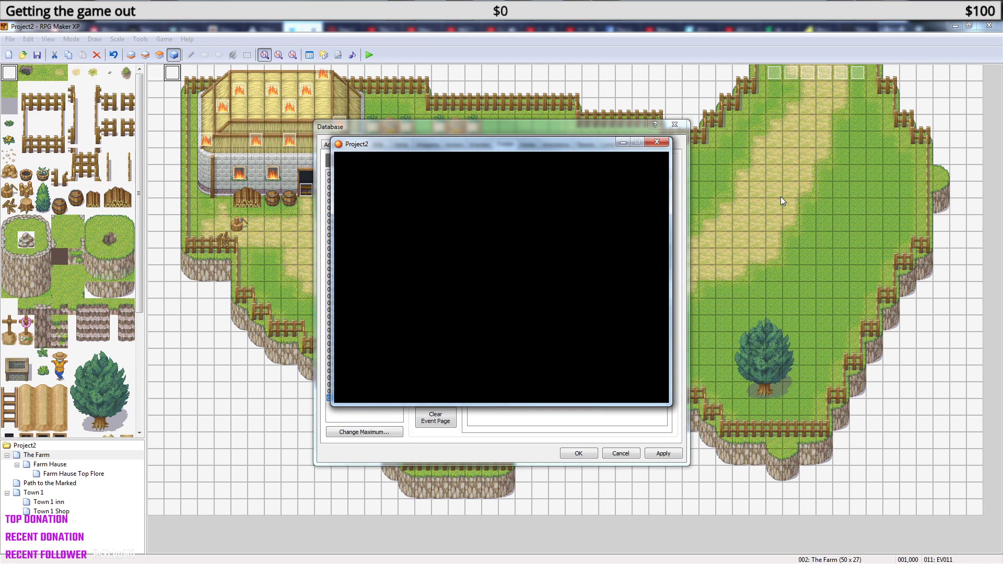
# Play the battle test of troop 034 with basic attacks on the Thief Leader until the party is knocked out, and close it.
pyautogui.press('Return')
pyautogui.press('Return')
pyautogui.press('Return')
pyautogui.press('Return')
pyautogui.press('Return')
pyautogui.press('Return')
pyautogui.press('Return')
pyautogui.press('Return')
pyautogui.press('Return')
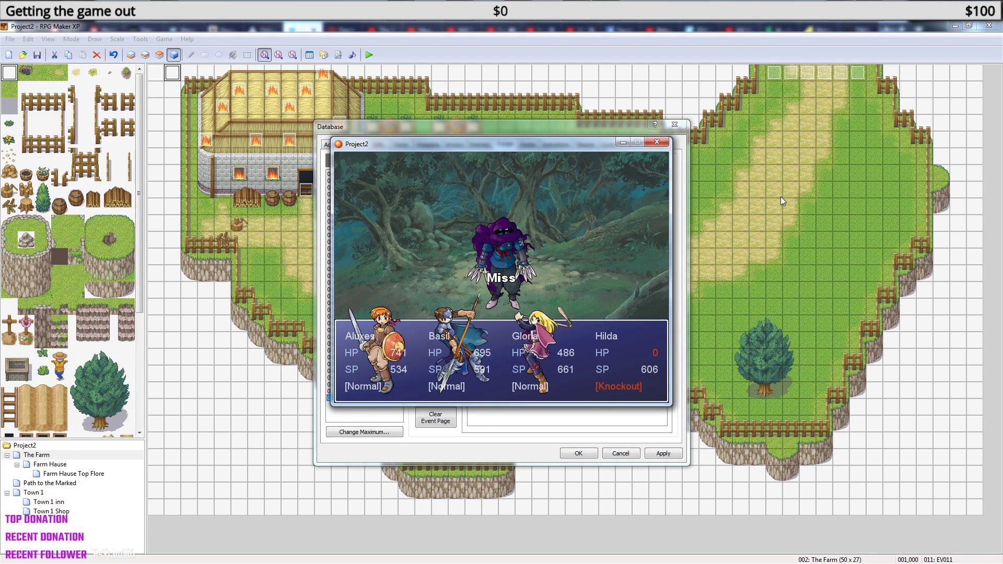
pyautogui.press('Return')
pyautogui.press('Return')
pyautogui.press('Return')
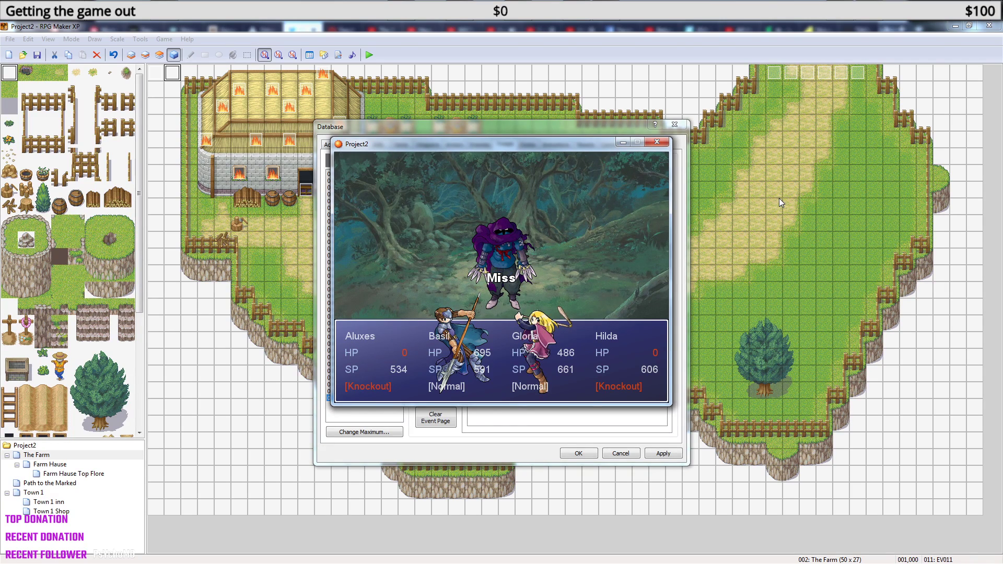
pyautogui.press('Return')
pyautogui.press('Return')
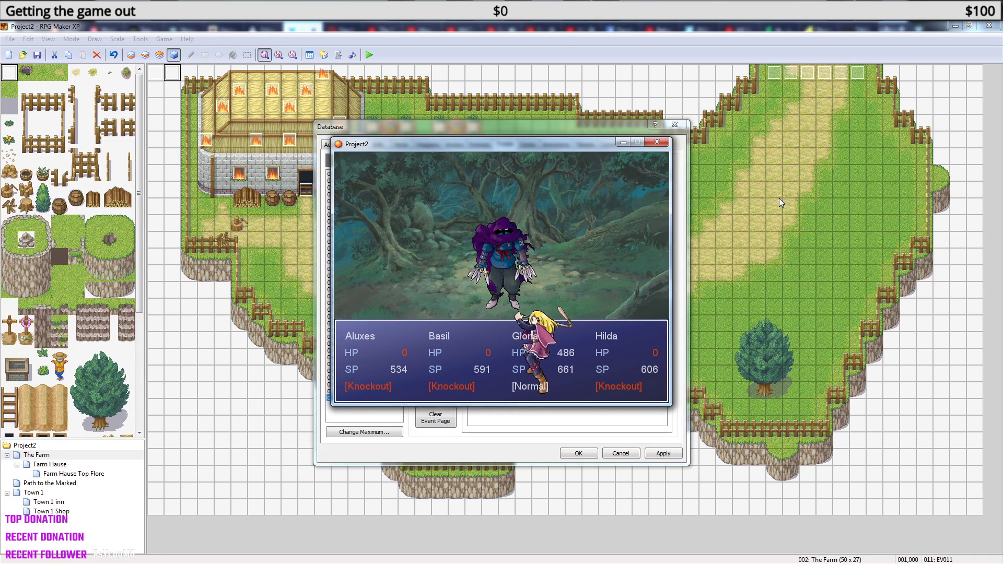
pyautogui.press('Return')
pyautogui.press('Return')
pyautogui.press('Return')
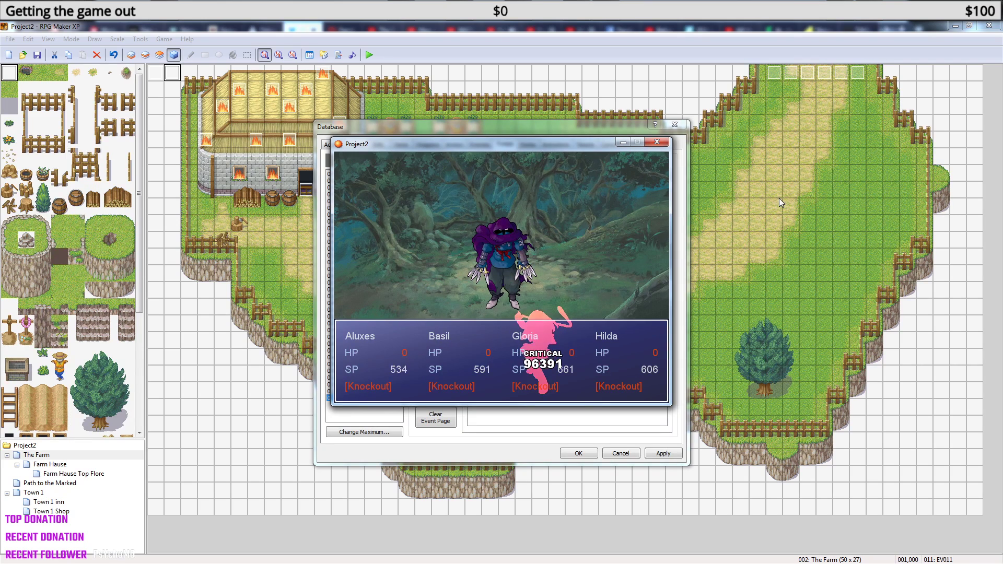
pyautogui.click(657, 142)
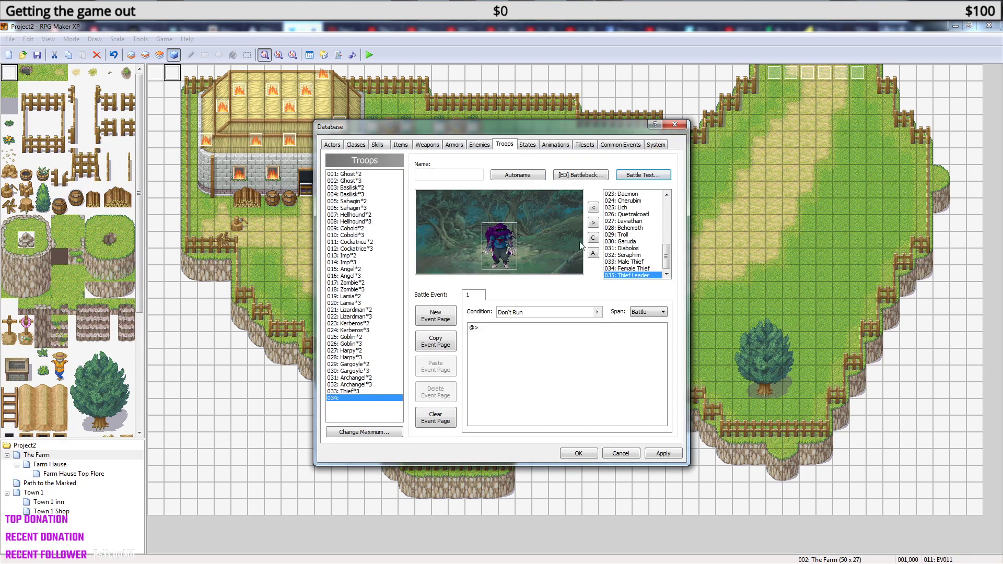
# Set the Thief Leader enemy's MaxHP and MaxSP to 300 and its STR and DEX to 50.
pyautogui.click(479, 146)
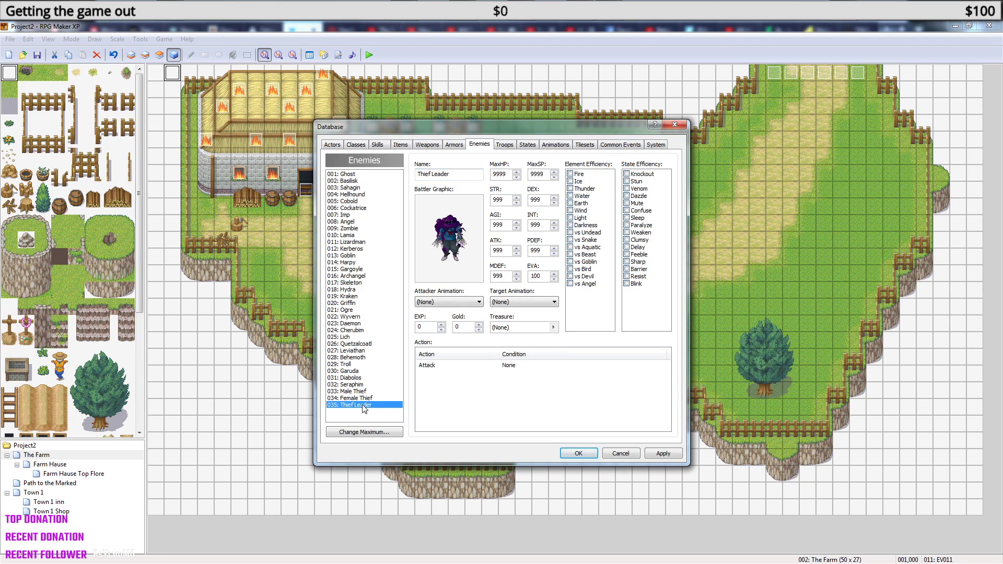
pyautogui.moveTo(506, 174); pyautogui.dragTo(479, 173)
pyautogui.write('300')
pyautogui.moveTo(544, 175); pyautogui.dragTo(462, 207)
pyautogui.write('30')
pyautogui.write('50')
pyautogui.write('50')
# Set the Thief Leader's AGI, INT, ATK, PDEF and MDEF to 30 and its EVA to 0.
pyautogui.moveTo(545, 200); pyautogui.dragTo(491, 226)
pyautogui.write('30')
pyautogui.moveTo(516, 251); pyautogui.dragTo(491, 250)
pyautogui.write('30')
pyautogui.write('30')
pyautogui.write('30')
pyautogui.write('0')
# Start a battle test of troop 034 with the default party.
pyautogui.click(505, 147)
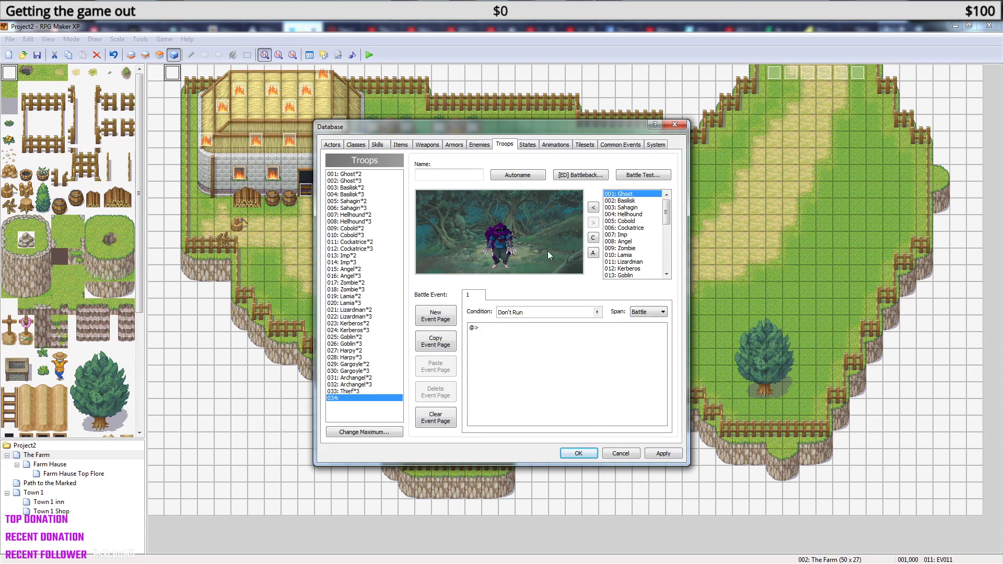
pyautogui.click(639, 179)
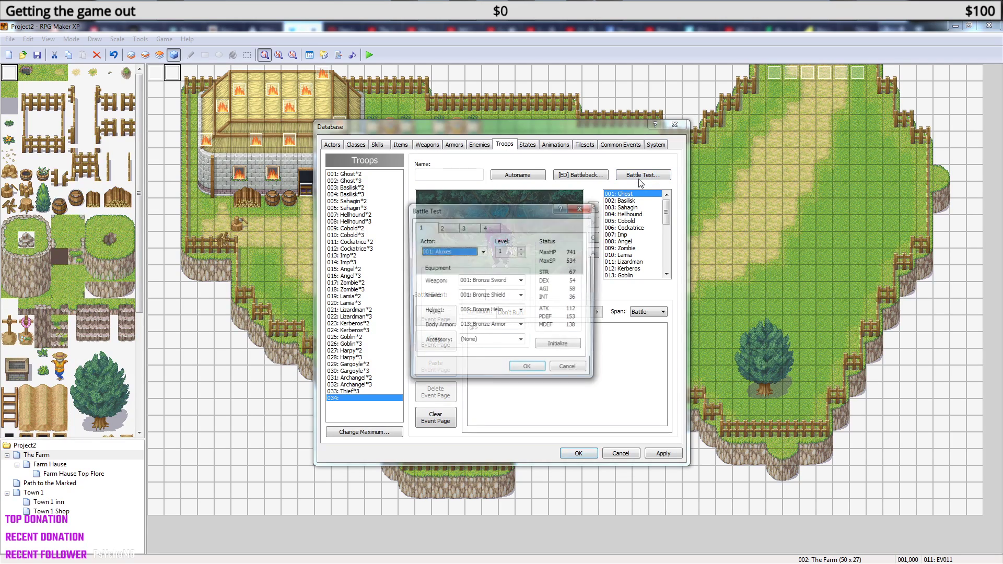
pyautogui.click(528, 371)
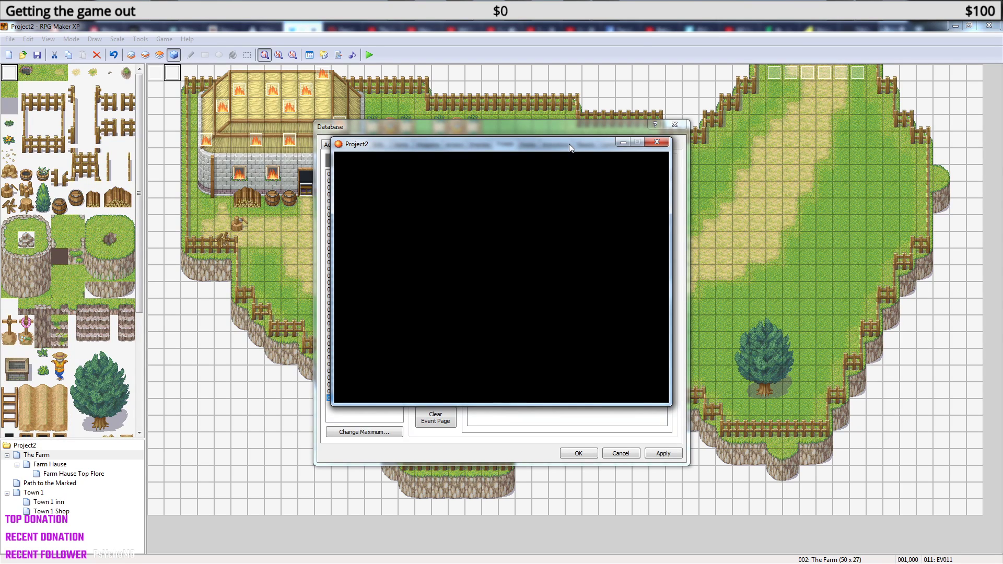
# Attack the Thief Leader with all four party members over several rounds, and close the battle test.
pyautogui.press('Return')
pyautogui.press('Return')
pyautogui.press('Return')
pyautogui.press('Return')
pyautogui.press('Return')
pyautogui.press('Return')
pyautogui.press('Return')
pyautogui.press('Return')
pyautogui.press('Return')
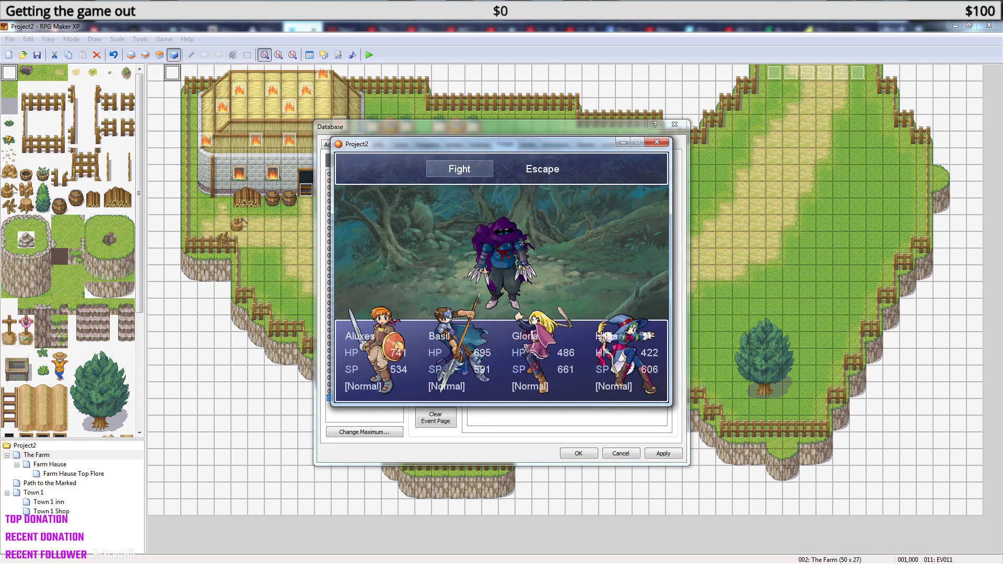
pyautogui.press('Return')
pyautogui.press('Return')
pyautogui.press('Return')
pyautogui.press('Return')
pyautogui.press('Return')
pyautogui.press('Return')
pyautogui.press('Return')
pyautogui.press('Return')
pyautogui.press('Return')
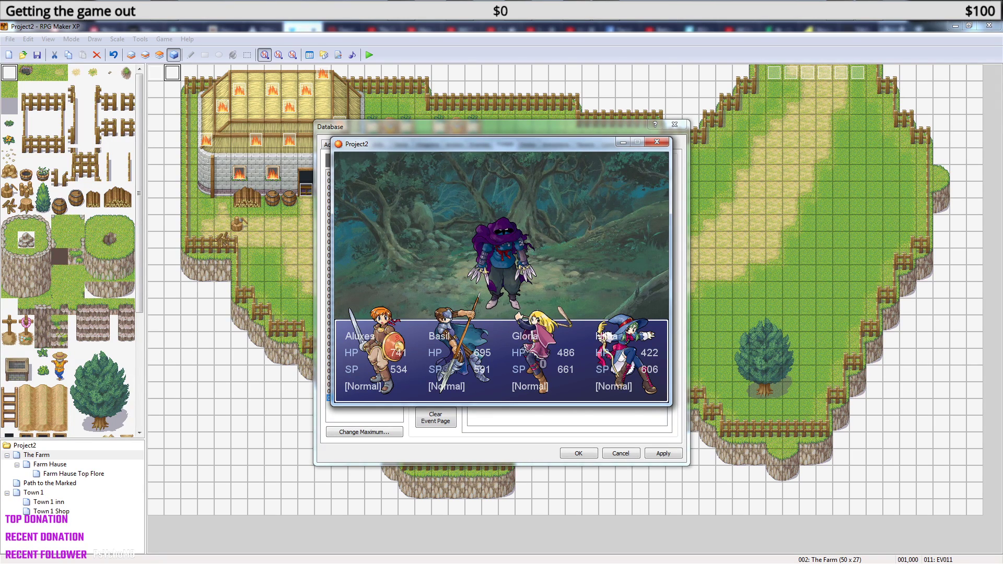
pyautogui.press('Return')
pyautogui.press('Return')
pyautogui.press('Return')
pyautogui.press('Return')
pyautogui.press('Return')
pyautogui.press('Return')
pyautogui.press('Return')
pyautogui.press('Return')
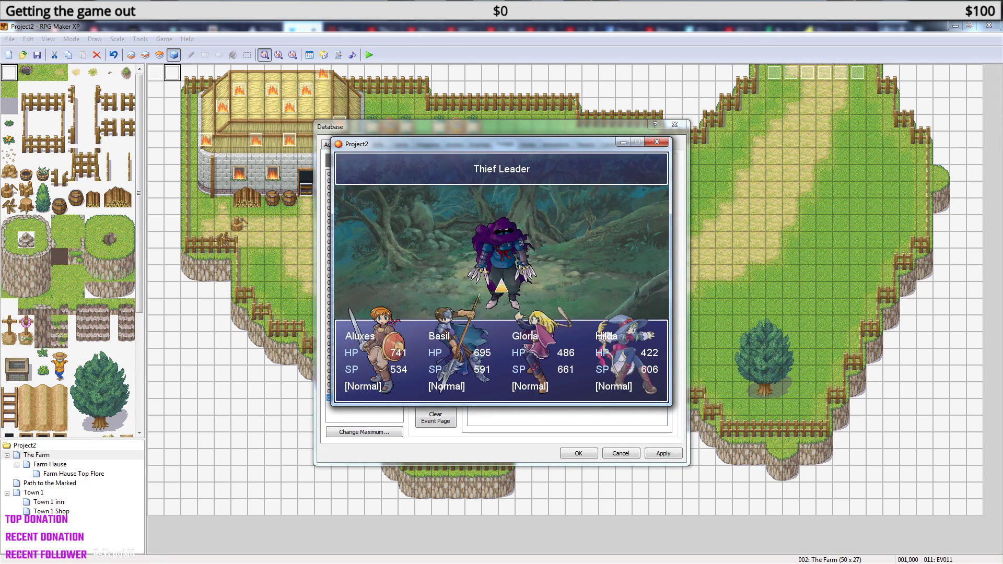
pyautogui.press('Return')
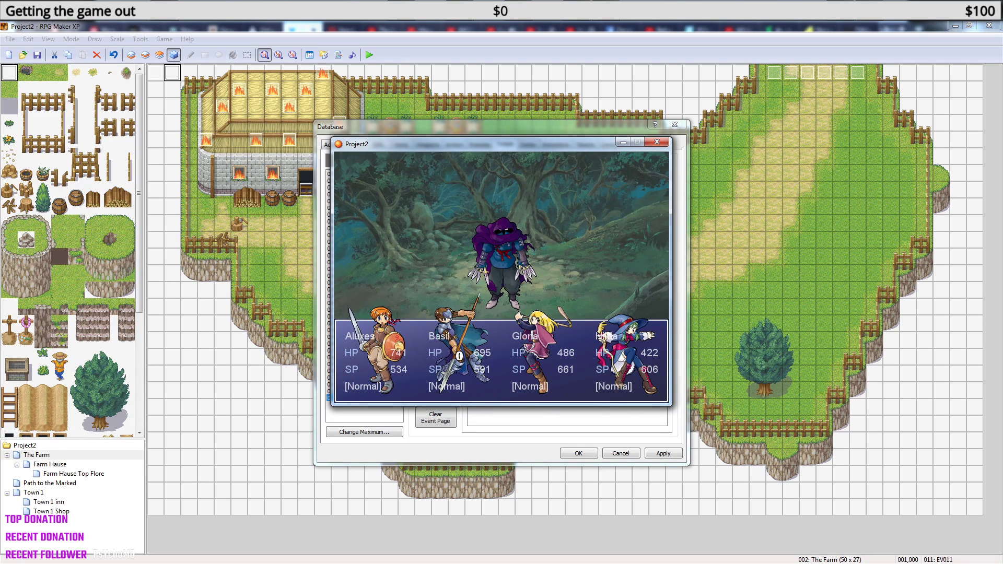
pyautogui.click(655, 143)
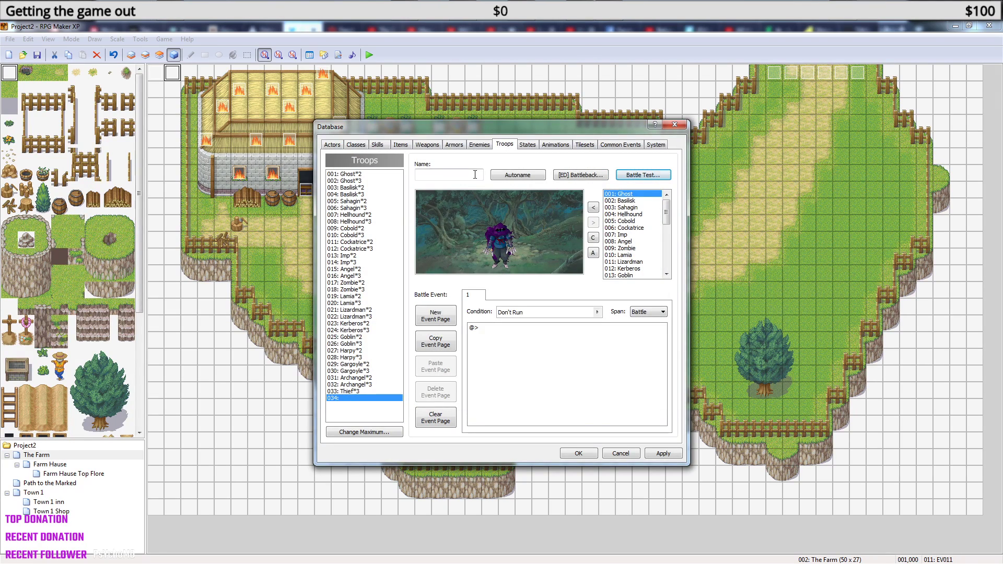
# Compare the Thief Leader's stats with those of the Female Thief in the enemy data.
pyautogui.click(479, 144)
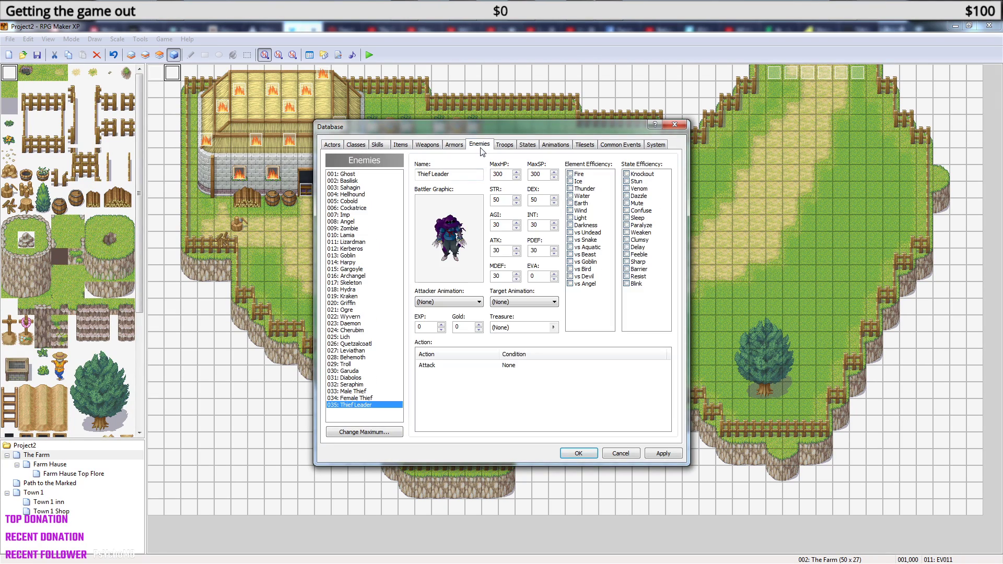
pyautogui.click(367, 406)
pyautogui.click(367, 399)
pyautogui.click(367, 405)
pyautogui.click(369, 399)
pyautogui.click(368, 405)
pyautogui.click(369, 399)
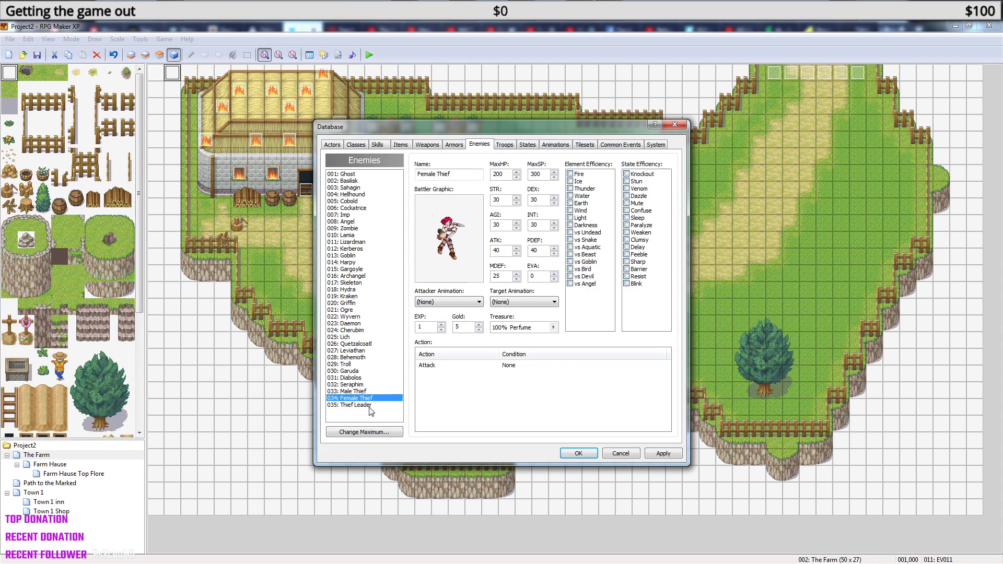
pyautogui.click(368, 405)
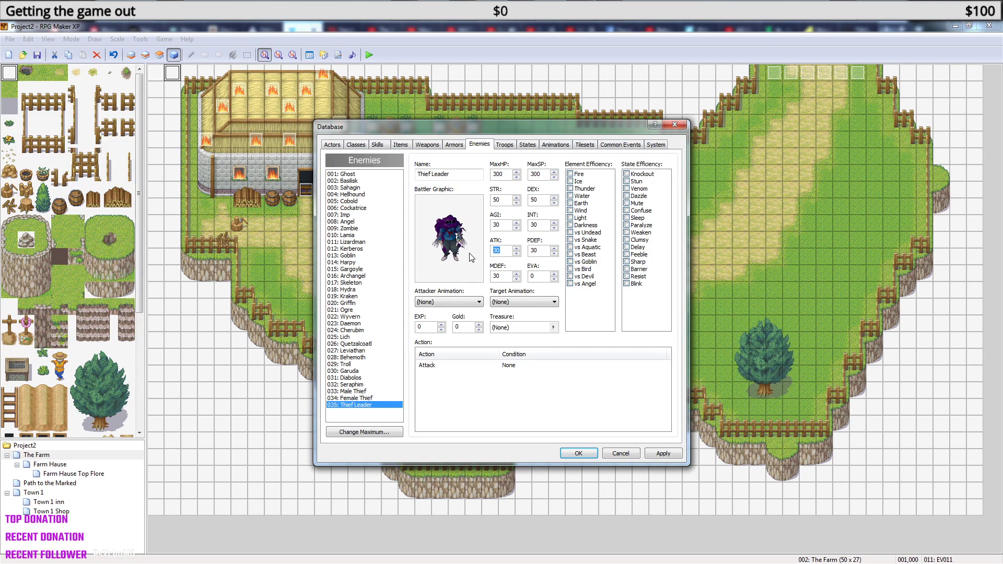
# Set the Thief Leader's ATK, PDEF and MDEF to 100 and compare its stats with the Female Thief's again.
pyautogui.write('100')
pyautogui.doubleClick(532, 250)
pyautogui.write('10010')
pyautogui.click(370, 398)
pyautogui.click(368, 405)
pyautogui.click(370, 399)
pyautogui.click(368, 405)
# Start a battle test of troop 034, closing and relaunching it once.
pyautogui.click(504, 146)
pyautogui.click(645, 176)
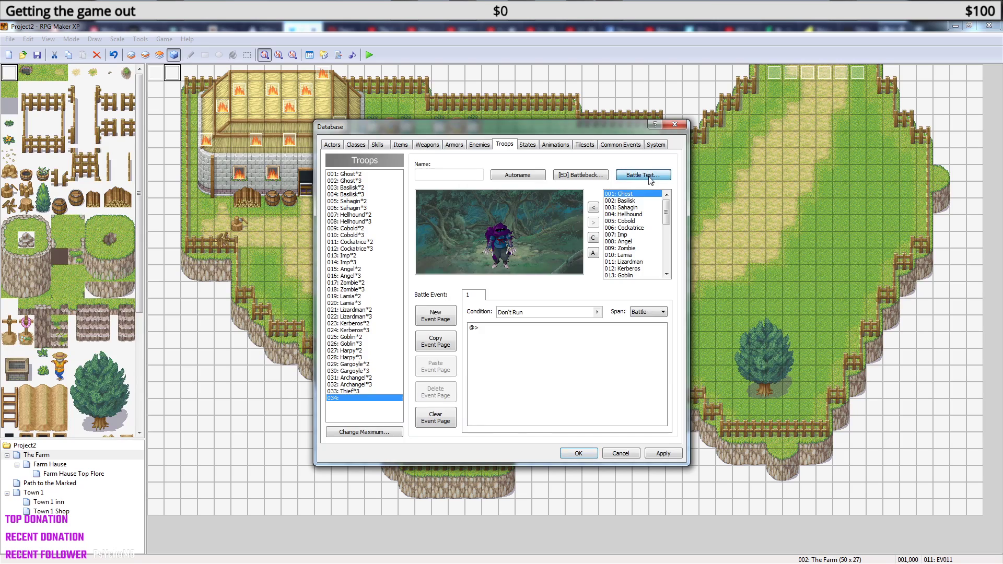
pyautogui.click(517, 371)
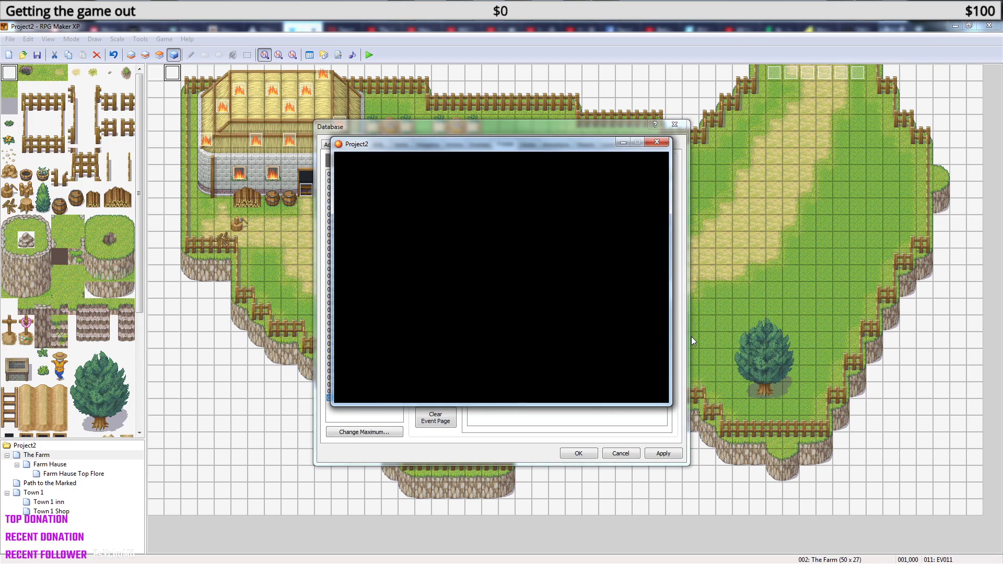
pyautogui.click(657, 142)
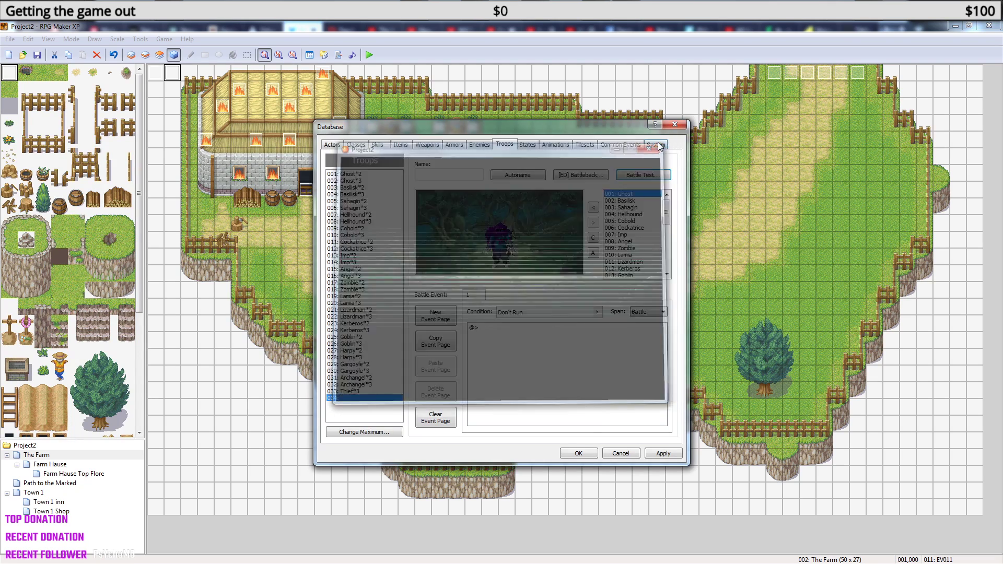
pyautogui.click(634, 176)
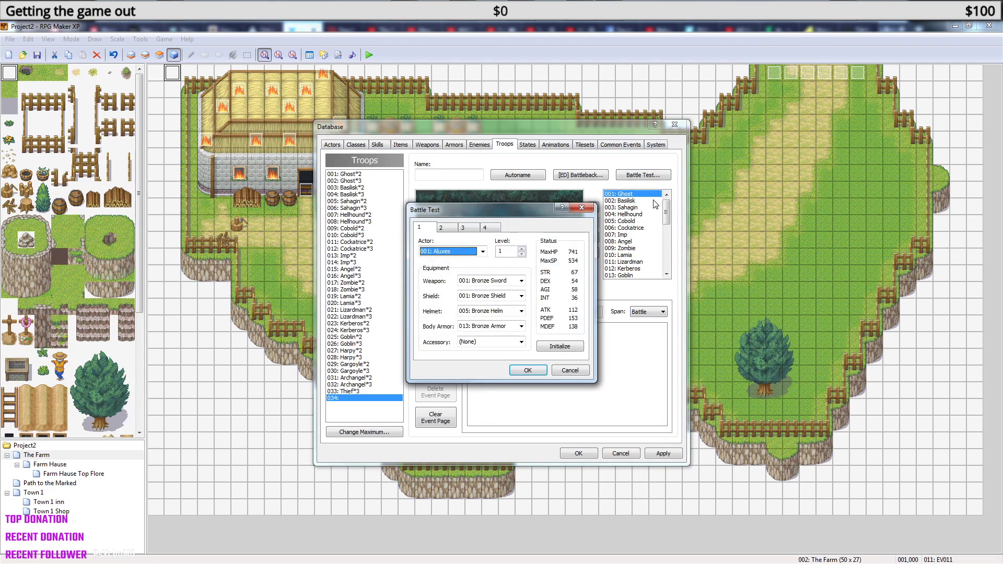
pyautogui.click(526, 370)
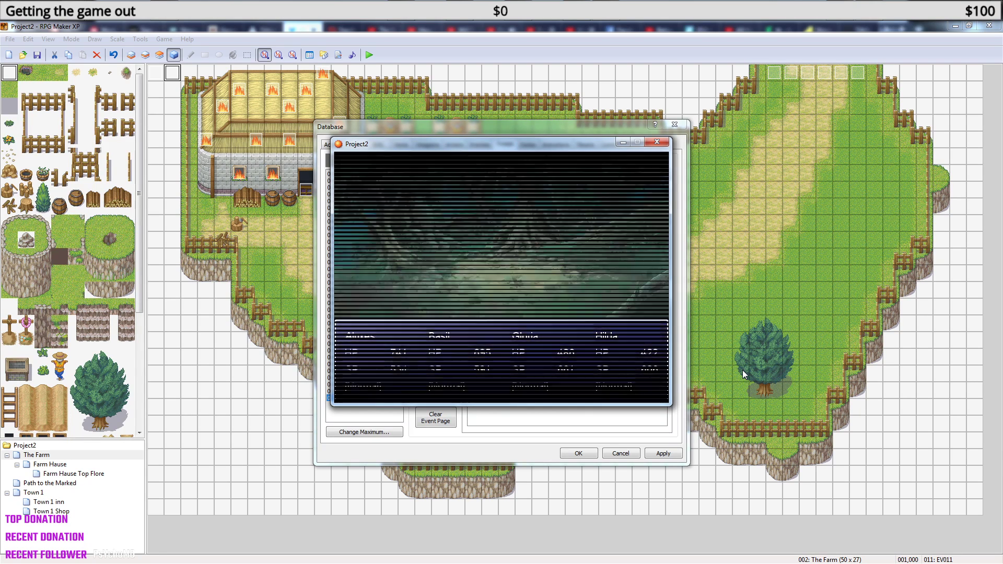
# Attack the Thief Leader with the whole party for one round and close the battle test.
pyautogui.press('Return')
pyautogui.press('Return')
pyautogui.press('Return')
pyautogui.press('Return')
pyautogui.press('Return')
pyautogui.press('Return')
pyautogui.press('Return')
pyautogui.press('Return')
pyautogui.press('Return')
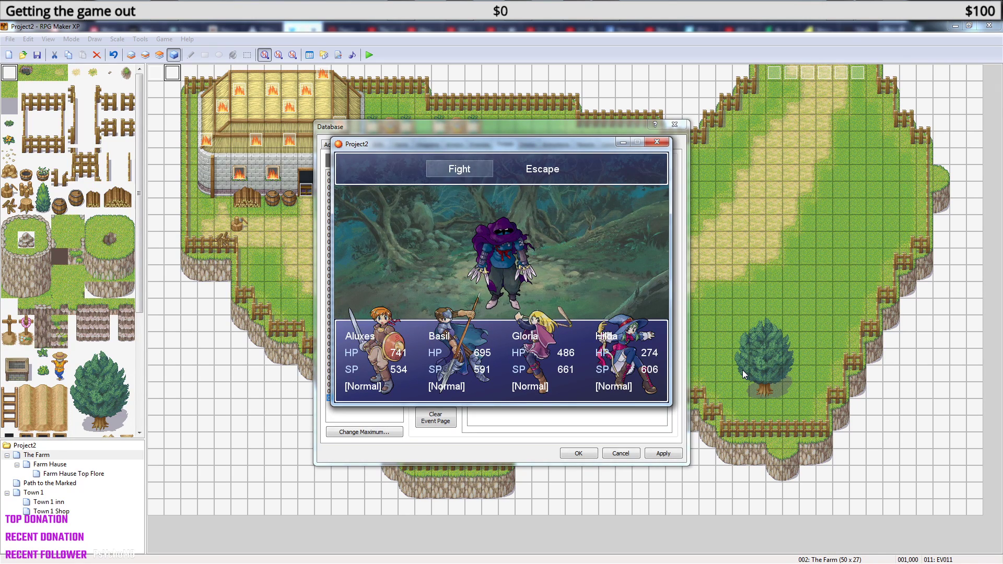
pyautogui.click(656, 142)
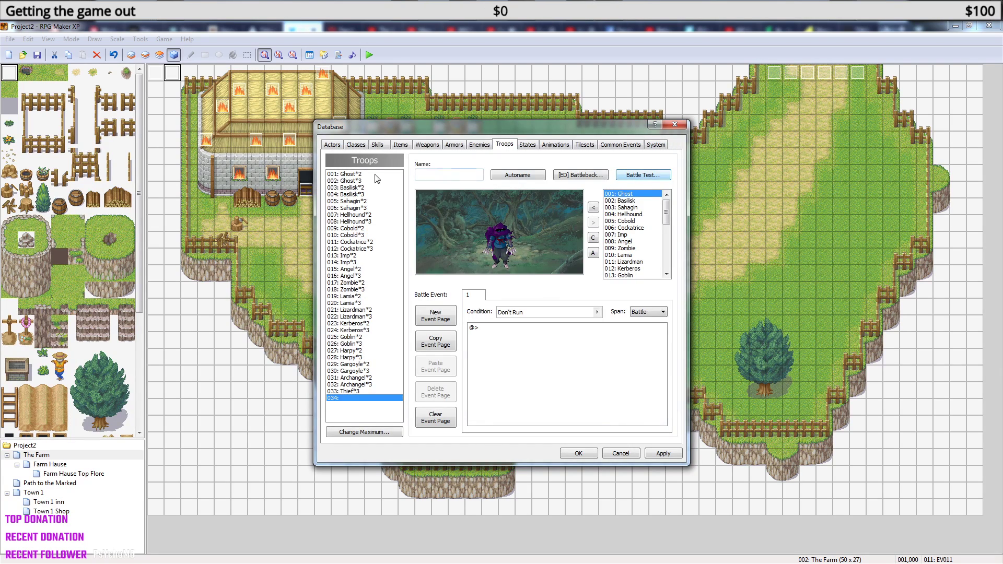
# Rename actor 001 to Sarah and review the Thief Leader's enemy stats.
pyautogui.click(334, 144)
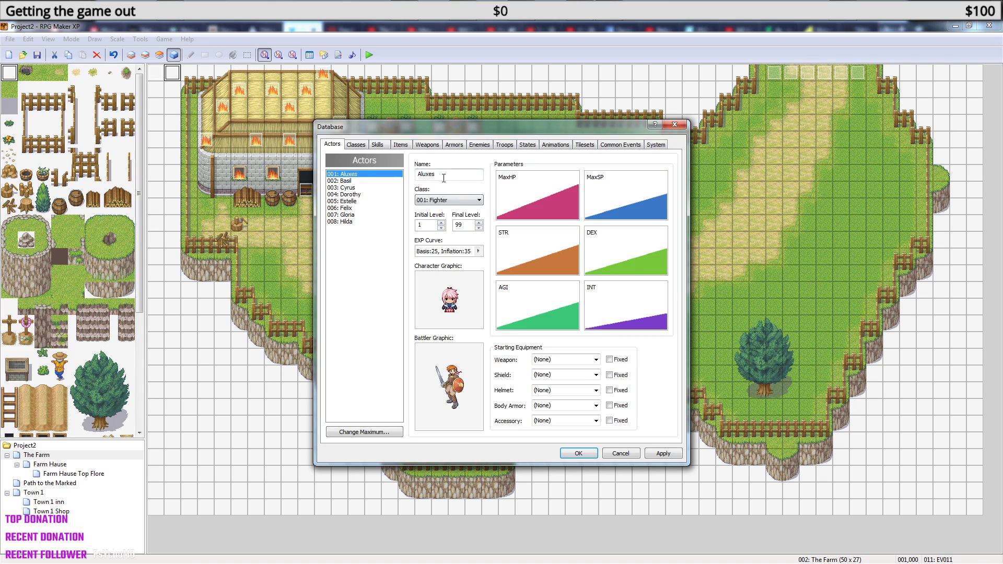
pyautogui.write('Sarah')
pyautogui.click(479, 143)
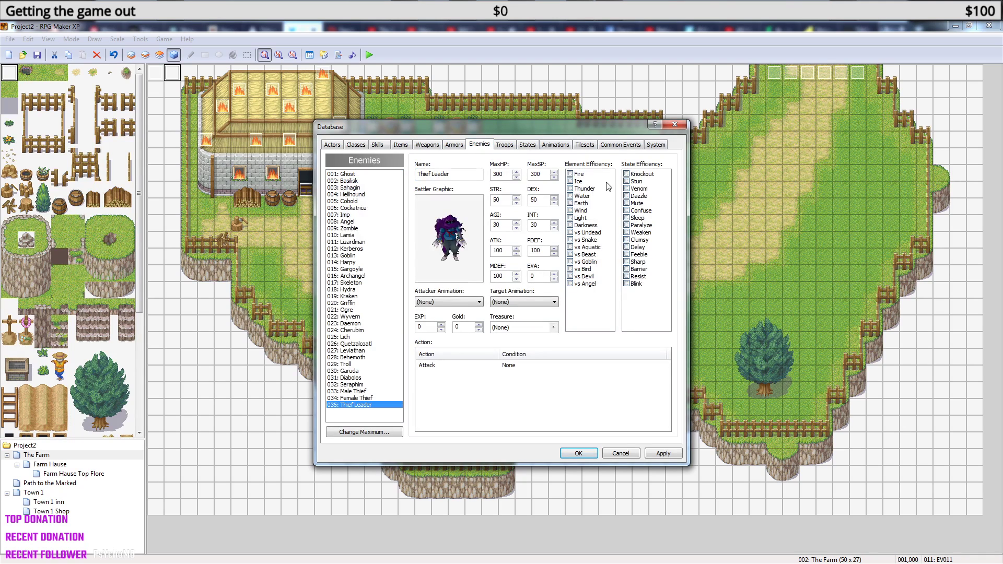
# Set battle test party members 2, 3 and 4 of troop 034 to (None) and start the test with Sarah alone.
pyautogui.click(505, 145)
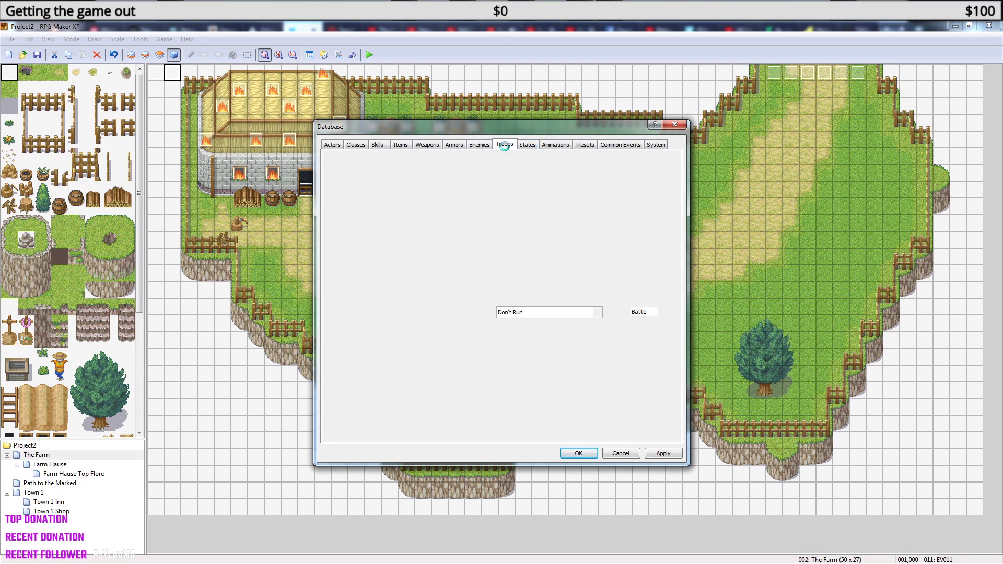
pyautogui.click(648, 175)
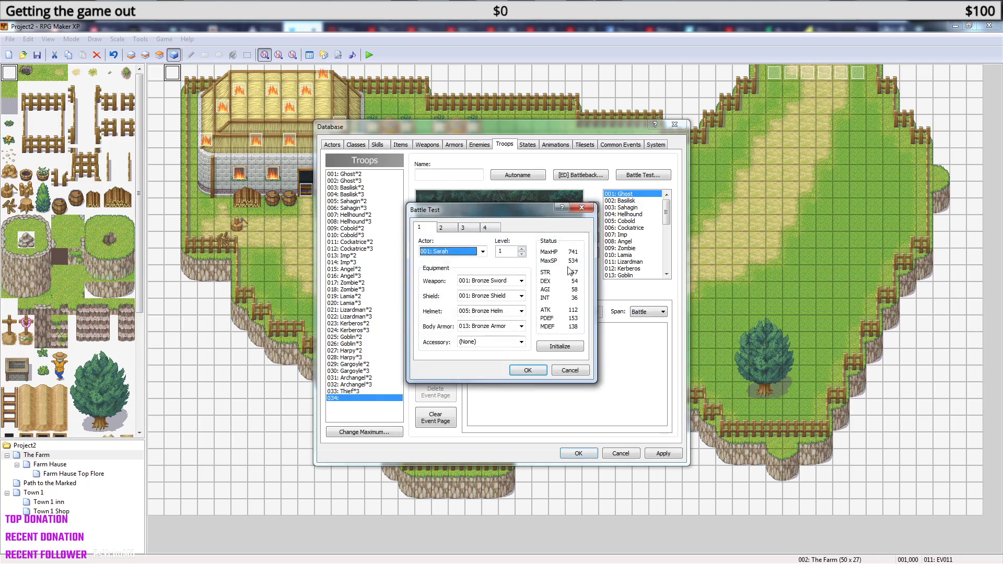
pyautogui.click(444, 227)
pyautogui.click(483, 253)
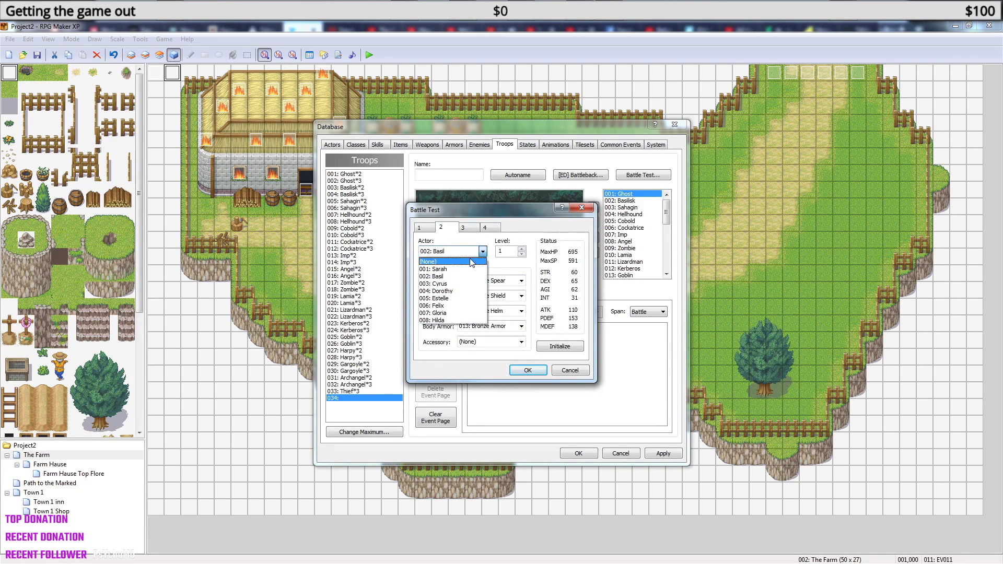
pyautogui.click(471, 260)
pyautogui.click(467, 227)
pyautogui.click(483, 252)
pyautogui.click(477, 259)
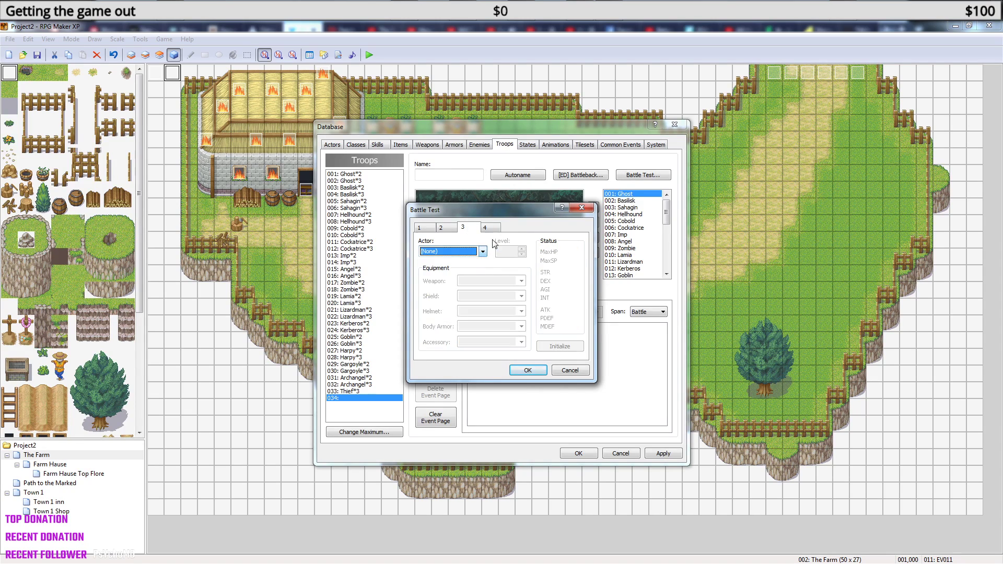
pyautogui.click(485, 228)
pyautogui.click(482, 252)
pyautogui.click(473, 259)
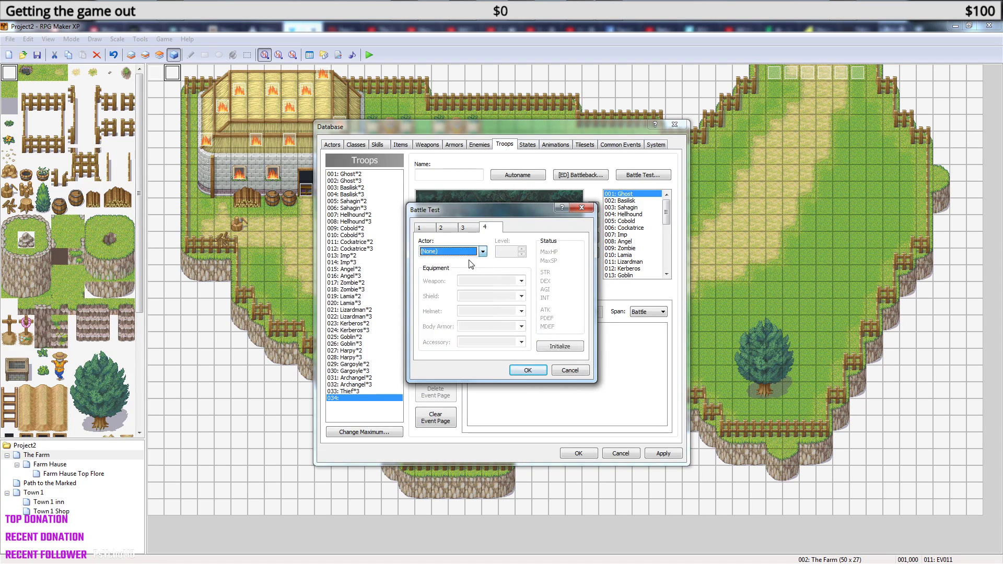
pyautogui.click(528, 369)
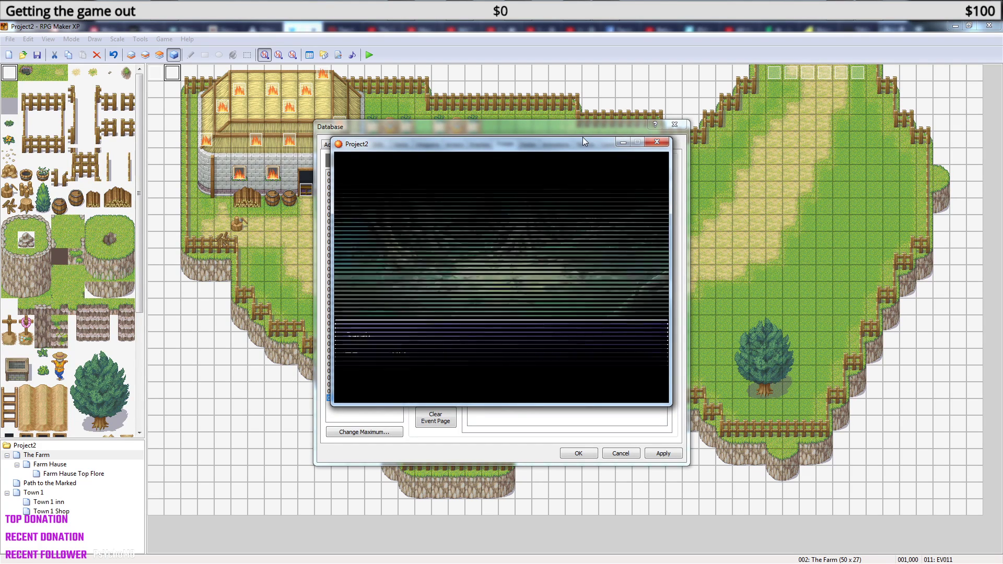
# Attack the Thief Leader repeatedly with Sarah and close the battle test.
pyautogui.press('Return')
pyautogui.press('Return')
pyautogui.press('Return')
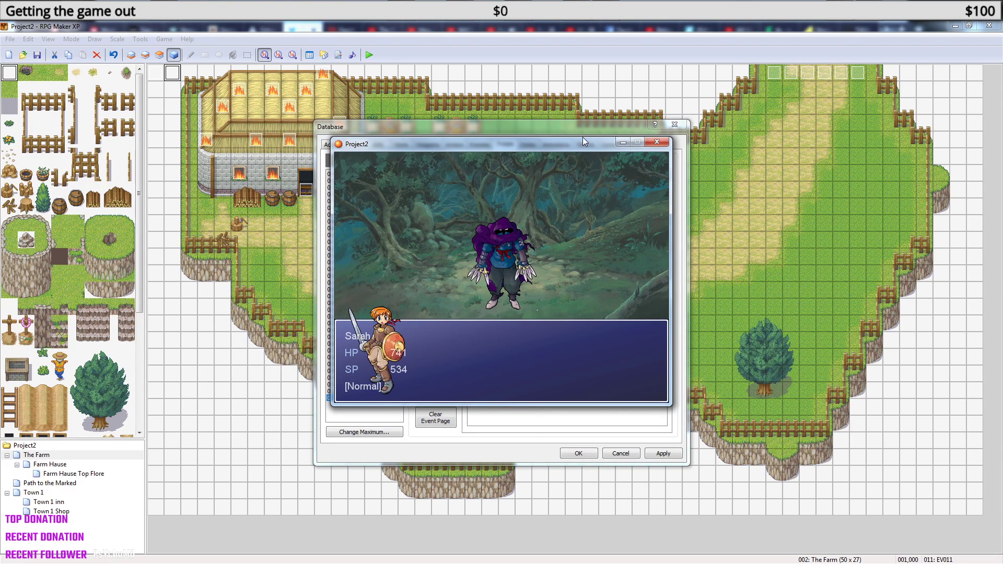
pyautogui.press('Return')
pyautogui.press('Return')
pyautogui.press('Return')
pyautogui.press('Return')
pyautogui.press('Return')
pyautogui.press('Return')
pyautogui.press('Return')
pyautogui.click(656, 142)
# Set the Thief Leader's STR to 100 and return to the setup of troop 034.
pyautogui.click(479, 145)
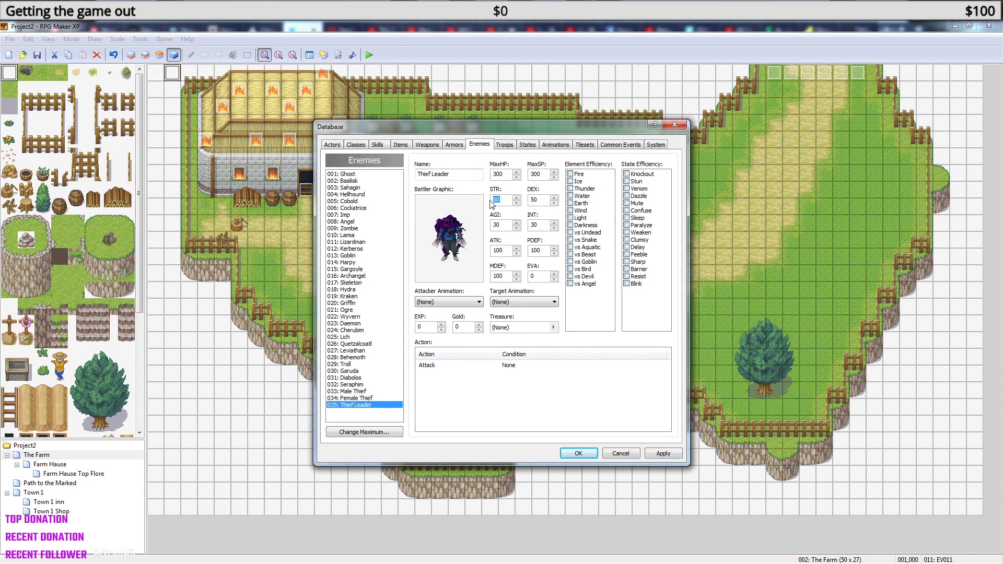
pyautogui.write('100')
pyautogui.click(504, 145)
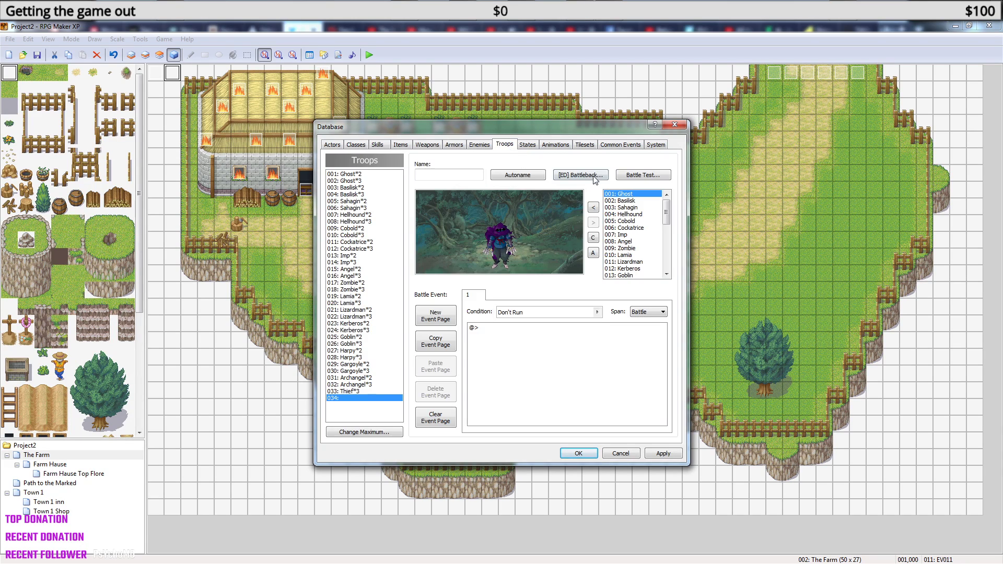
# Keep members 2 and 3 at (None), run troop 034's battle test with Sarah alone, and close the test.
pyautogui.click(643, 175)
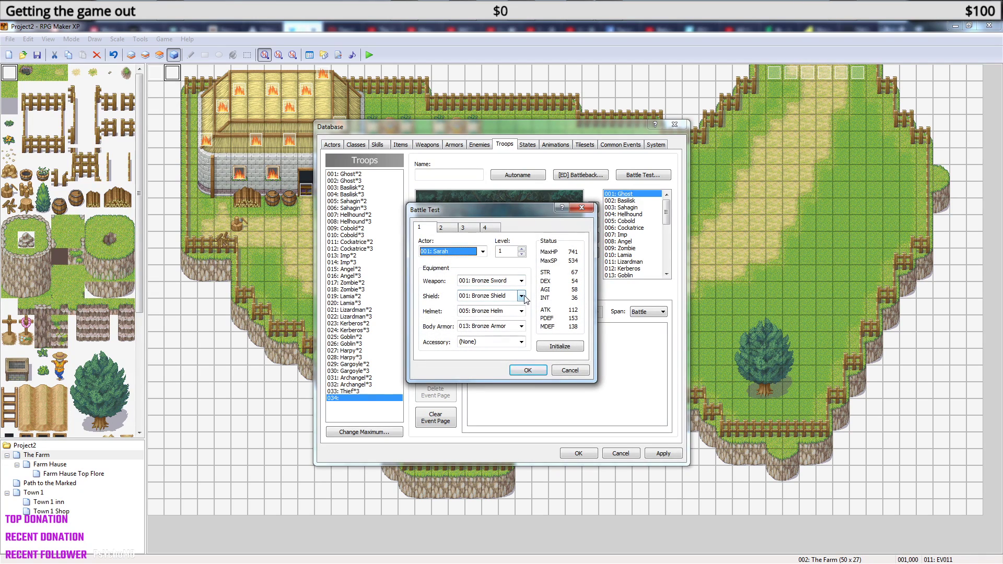
pyautogui.click(448, 228)
pyautogui.click(482, 251)
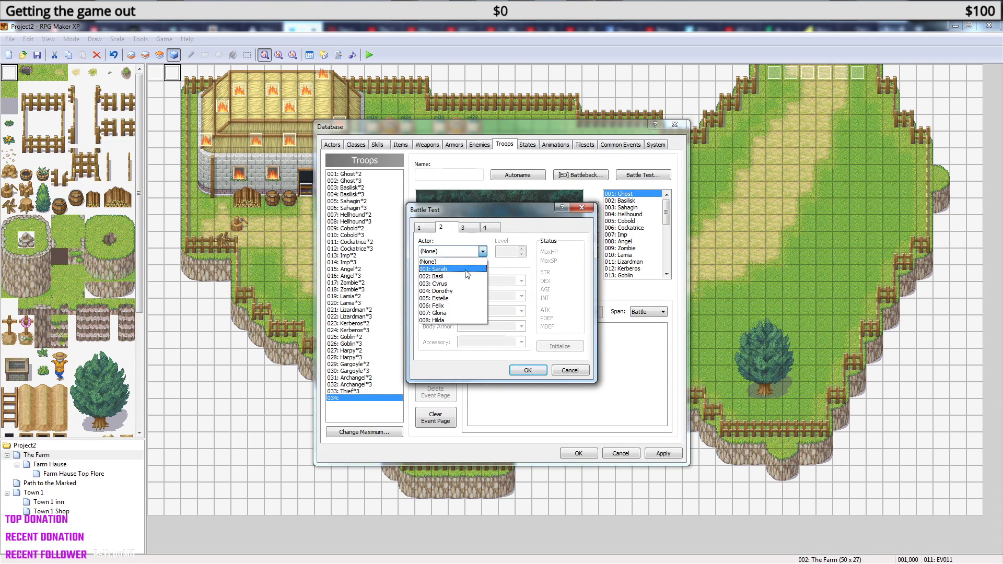
pyautogui.click(449, 261)
pyautogui.click(463, 227)
pyautogui.click(482, 251)
pyautogui.click(481, 252)
pyautogui.click(448, 228)
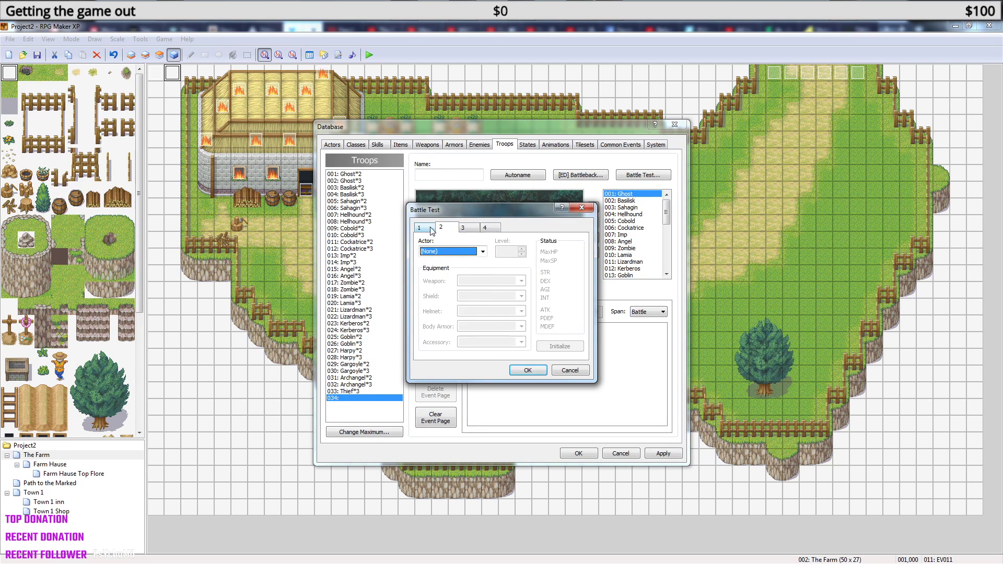
pyautogui.click(430, 228)
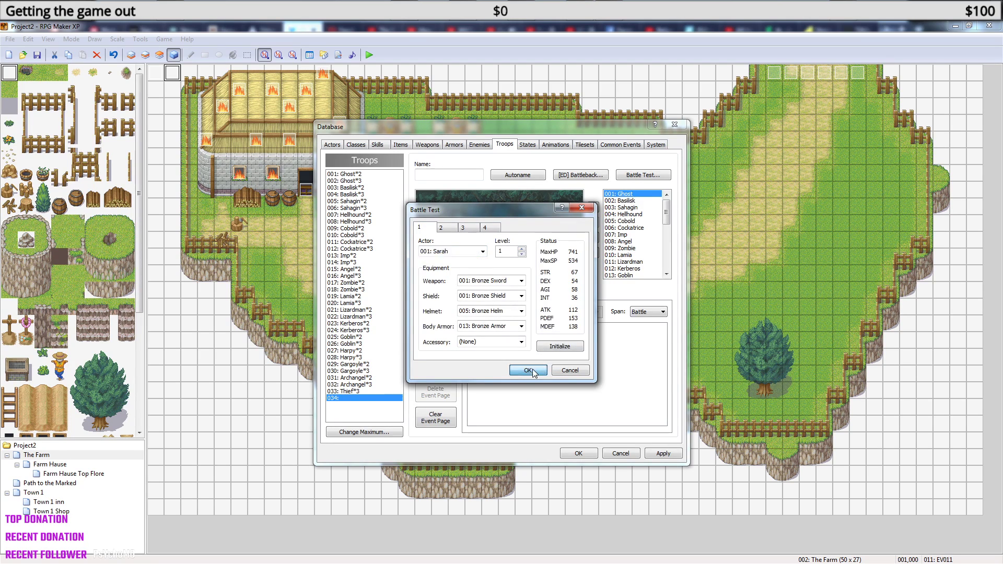
pyautogui.click(528, 370)
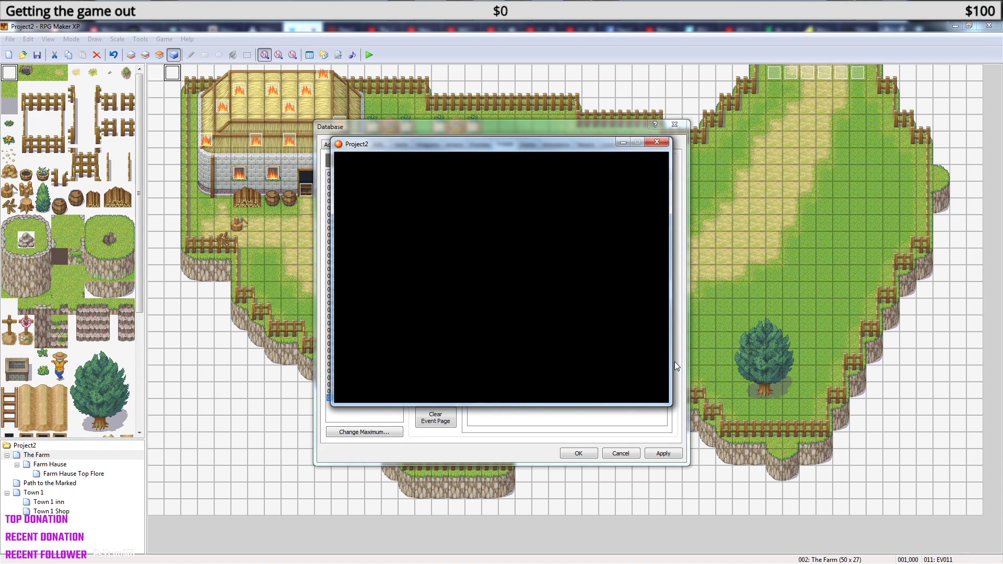
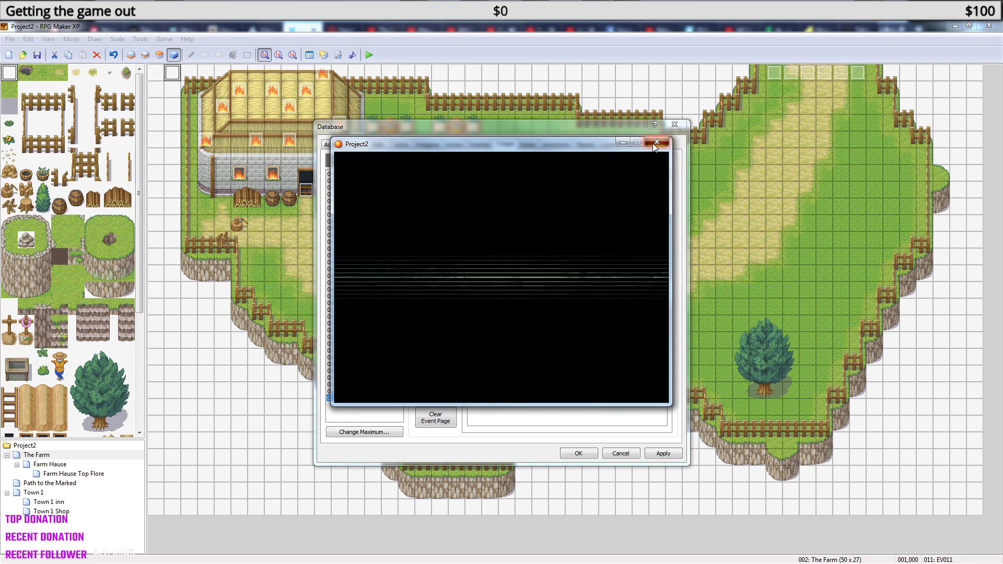
pyautogui.click(653, 145)
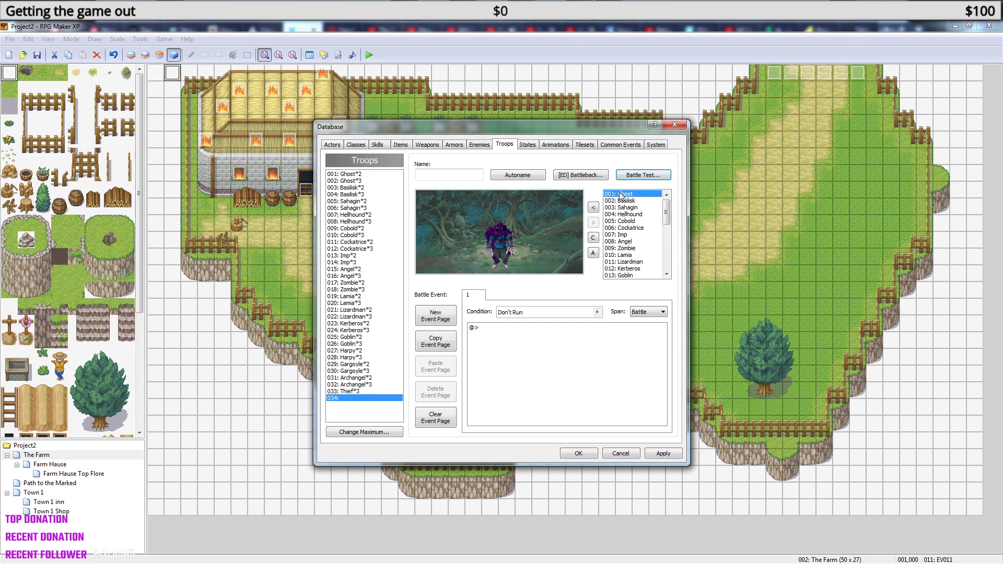
# Restart the battle test with Sarah, attack the Thief Leader over several turns, and close the test.
pyautogui.click(641, 176)
pyautogui.click(445, 228)
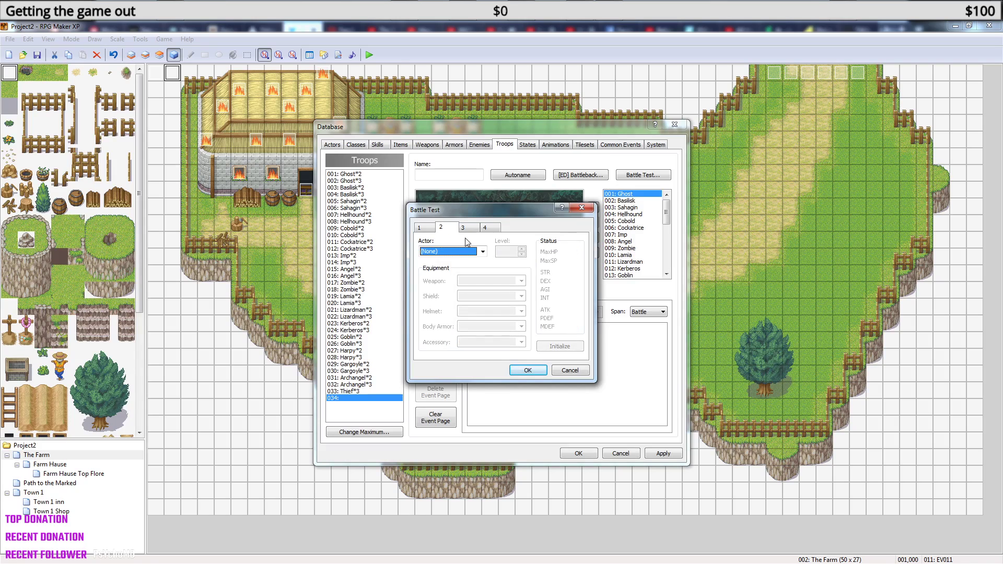
pyautogui.click(426, 229)
pyautogui.click(530, 371)
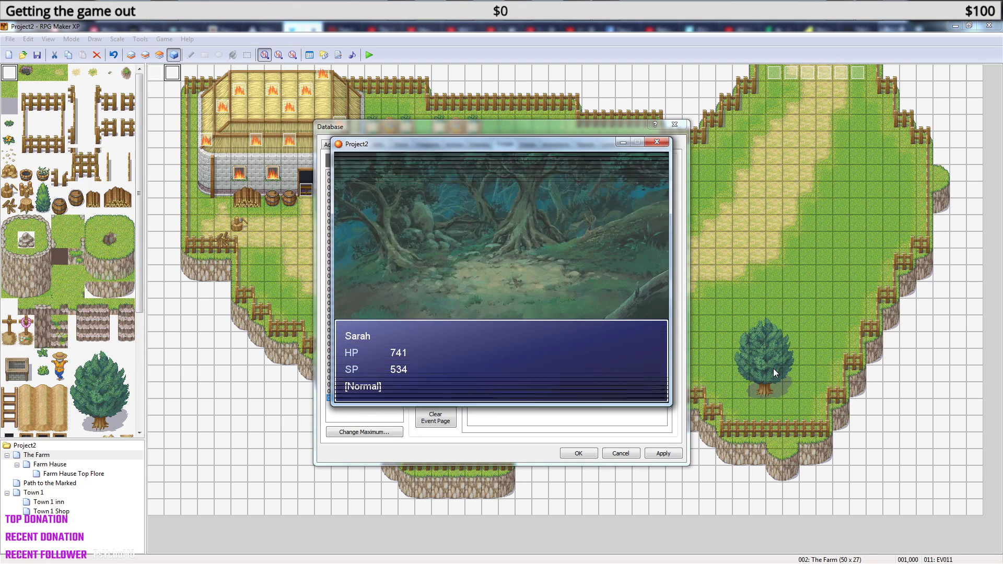
pyautogui.press('Return')
pyautogui.press('Return')
pyautogui.press('Return')
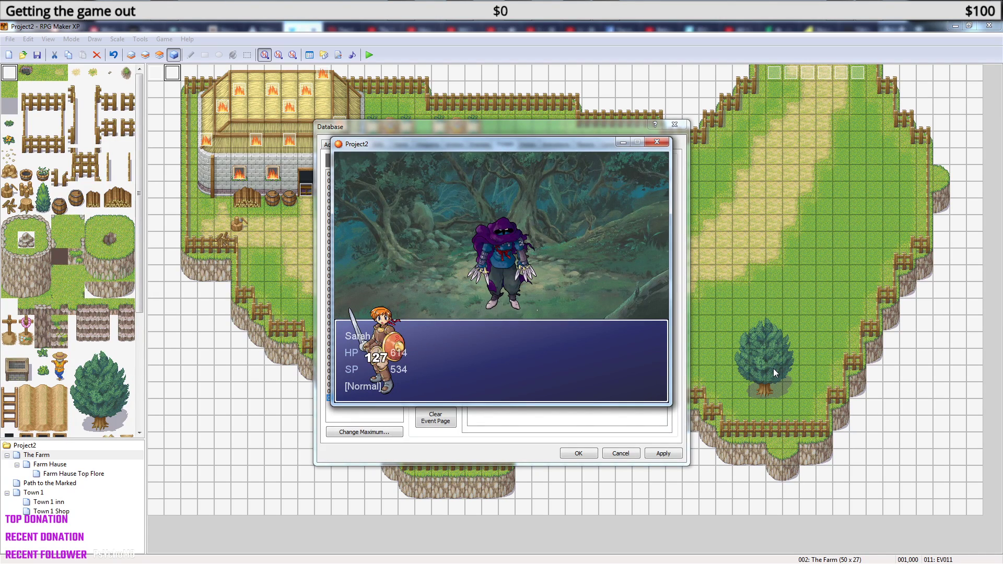
pyautogui.press('Return')
pyautogui.press('Return')
pyautogui.press('Return')
pyautogui.press('Return')
pyautogui.press('Return')
pyautogui.press('Return')
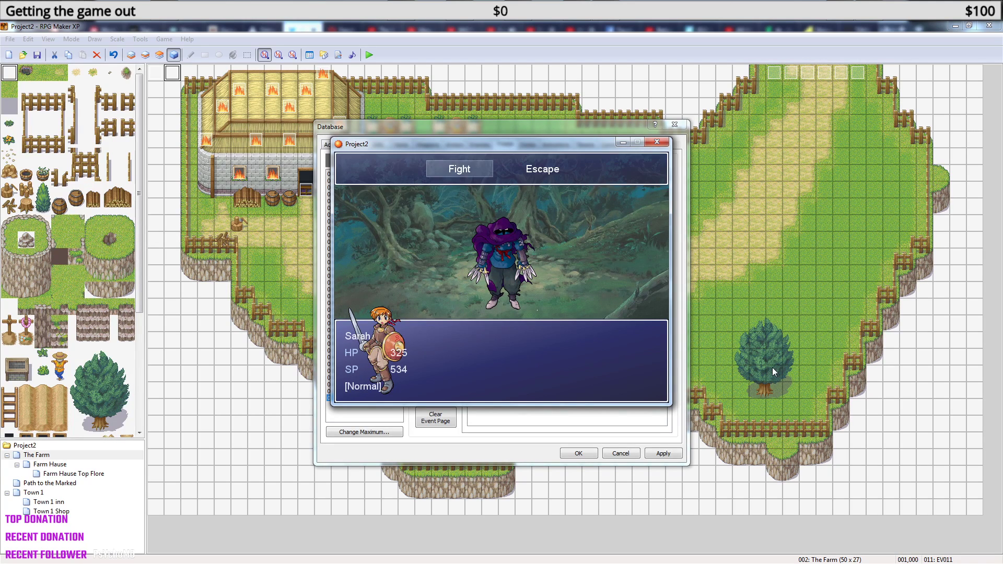
pyautogui.click(656, 141)
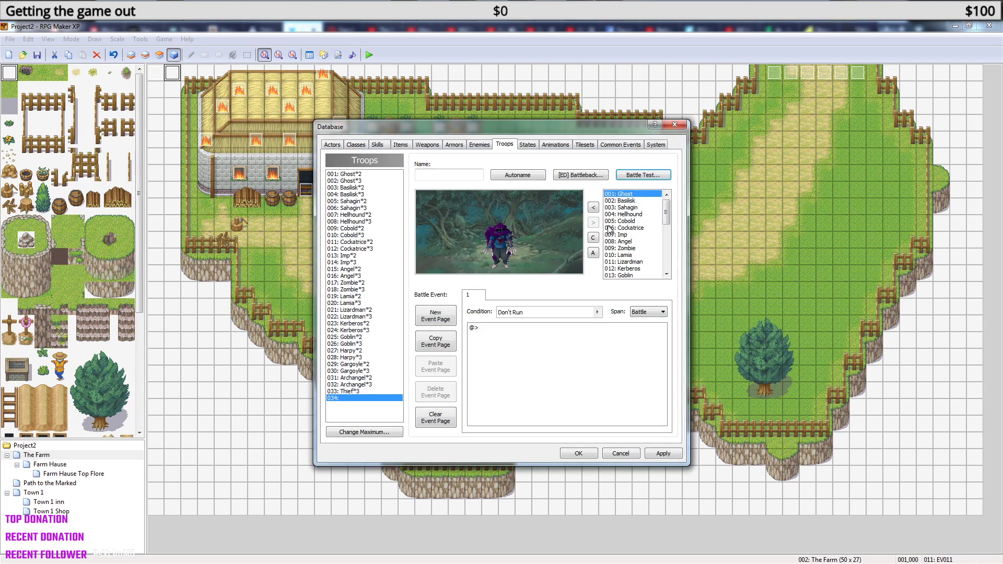
# Set the Thief Leader enemy's STR to 999 and return to the setup of troop 034.
pyautogui.click(476, 145)
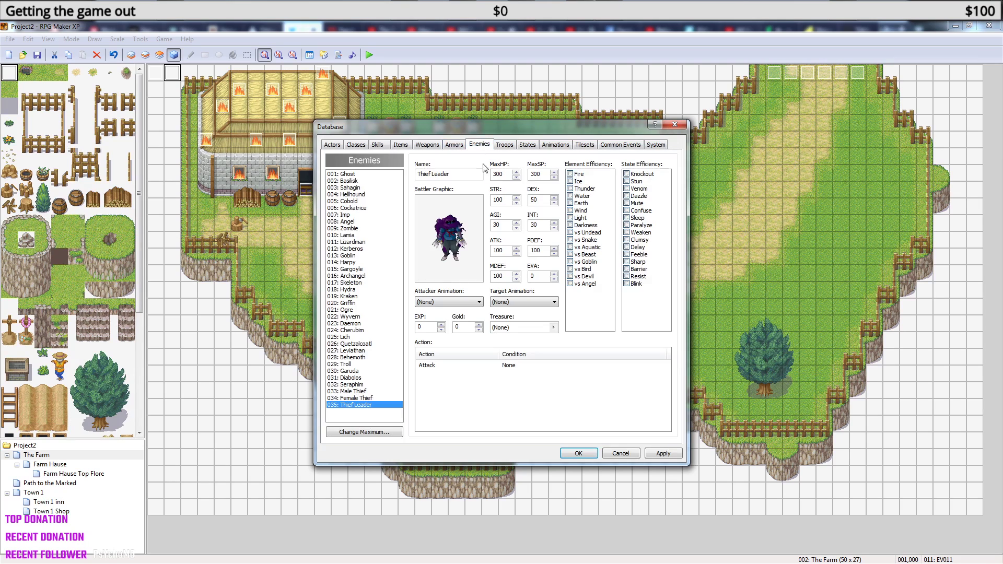
pyautogui.moveTo(509, 199); pyautogui.dragTo(477, 205)
pyautogui.write('999')
pyautogui.click(510, 145)
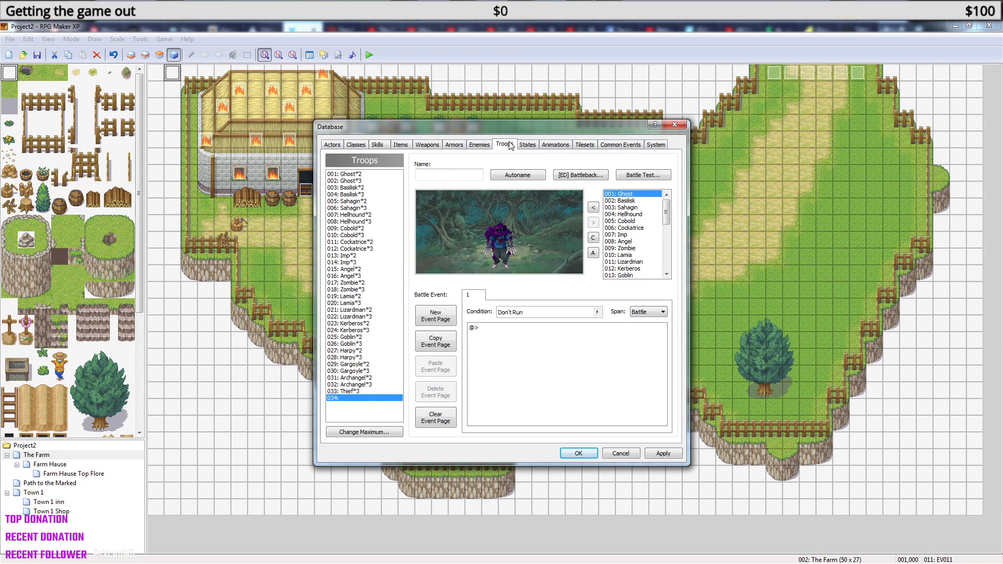
# Run troop 034's battle test again and have Sarah attack the strengthened Thief Leader.
pyautogui.click(635, 178)
pyautogui.click(527, 369)
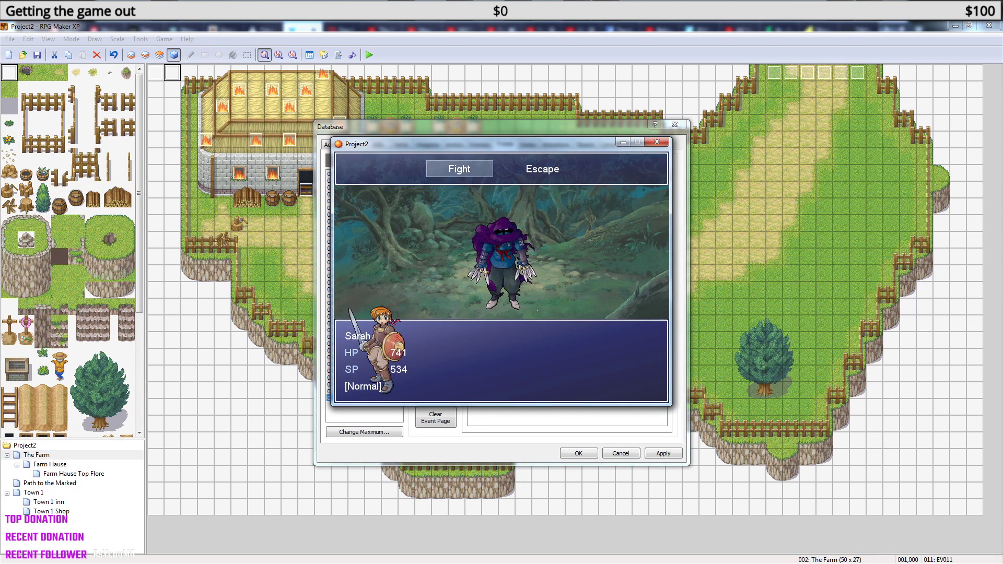
pyautogui.press('Return')
pyautogui.press('Return')
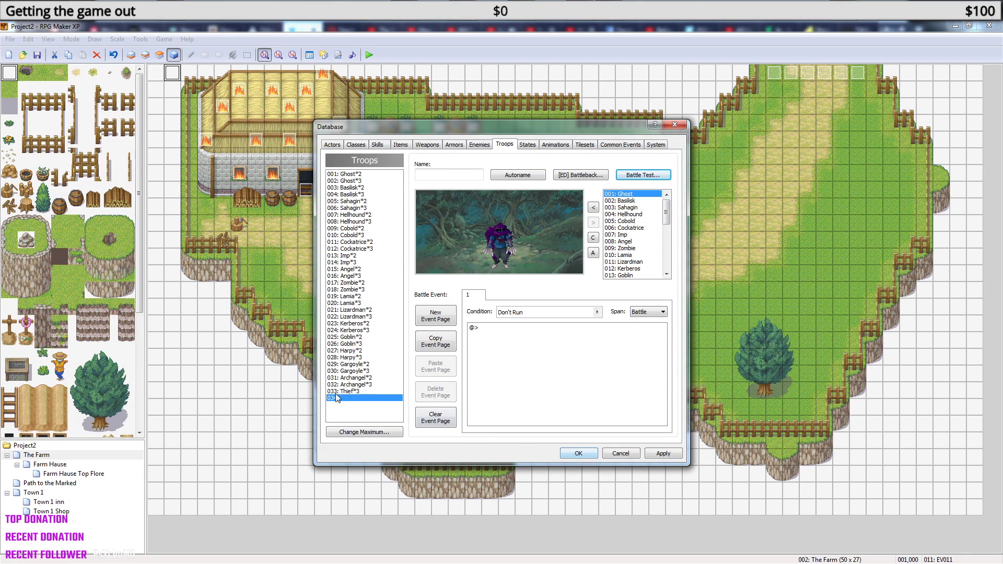
# Name troop 034 "Thief Leader" using the enemy's copied name and save the database changes.
pyautogui.click(477, 144)
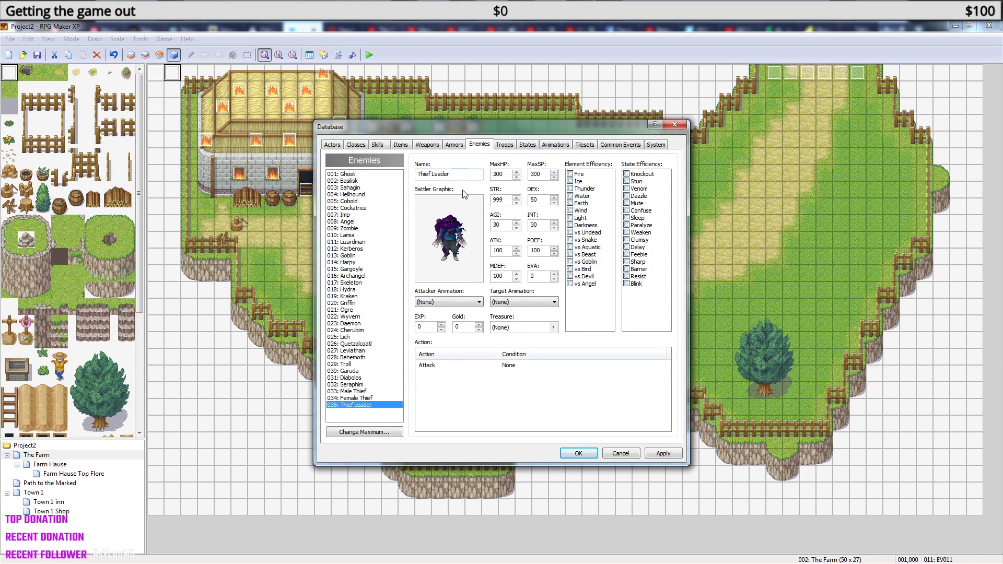
pyautogui.moveTo(455, 172); pyautogui.dragTo(393, 178)
pyautogui.hotkey('ctrl', 'c')
pyautogui.click(508, 145)
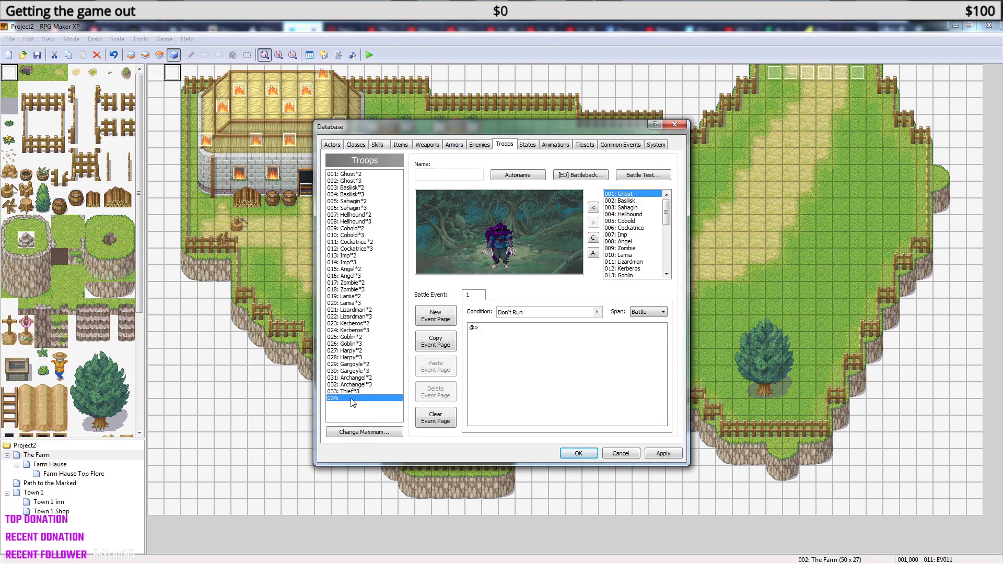
pyautogui.click(454, 175)
pyautogui.hotkey('ctrl', 'v')
pyautogui.click(577, 452)
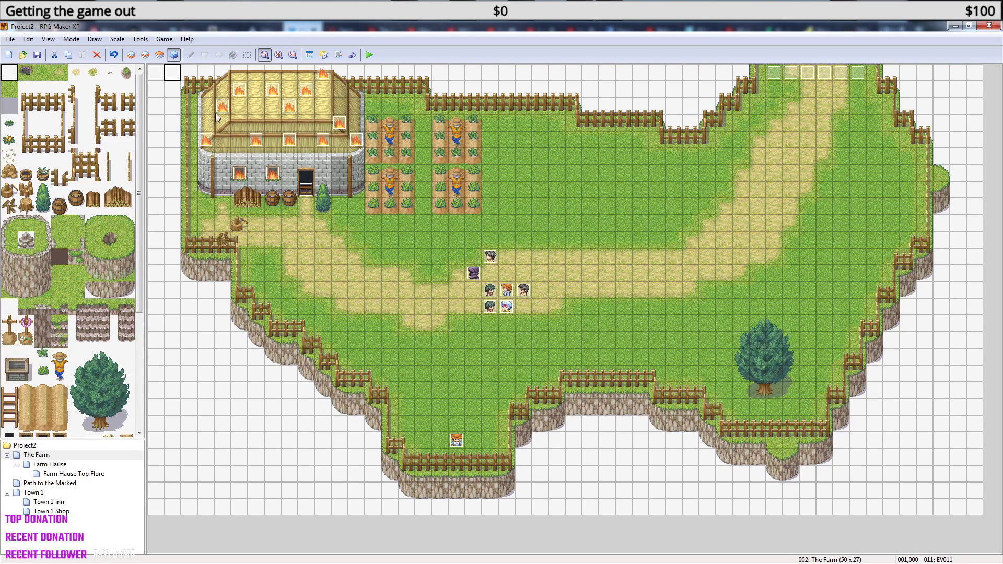
# On page 3 of EV011, set the Battle Processing troop to 034: Thief Leader and enable Continue Even When Loser.
pyautogui.doubleClick(173, 73)
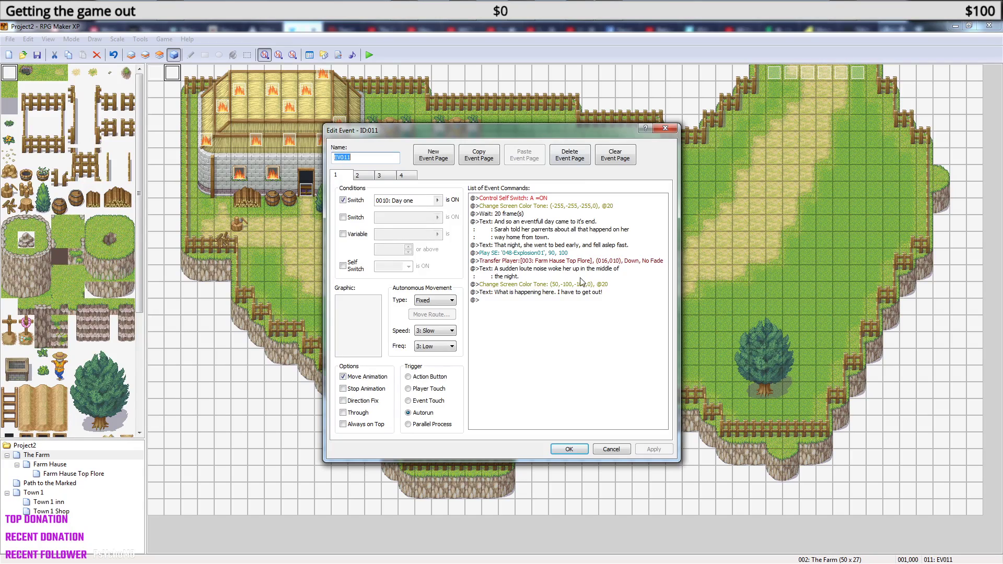
pyautogui.click(384, 175)
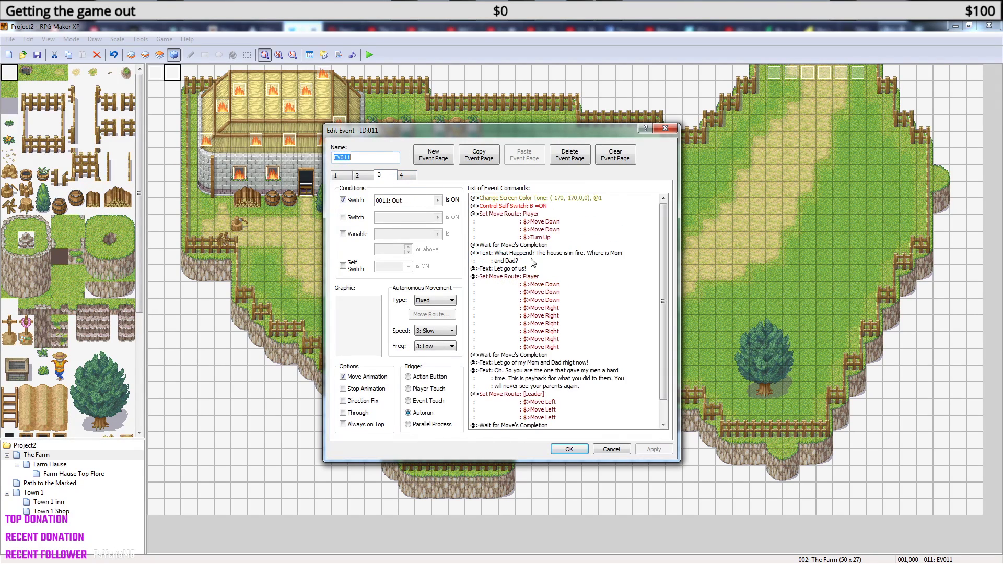
pyautogui.scroll(-1, 664, 324)
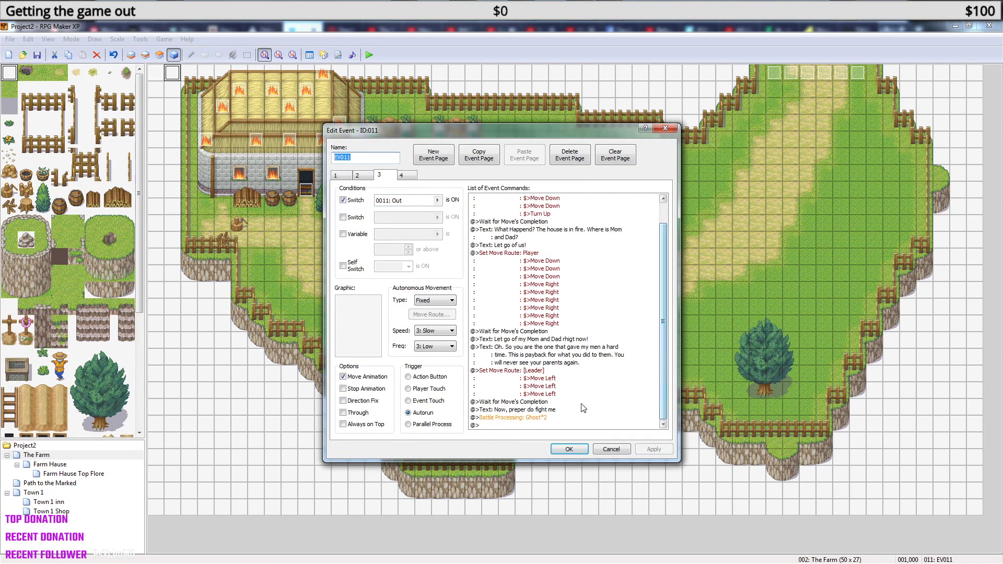
pyautogui.rightClick(541, 419)
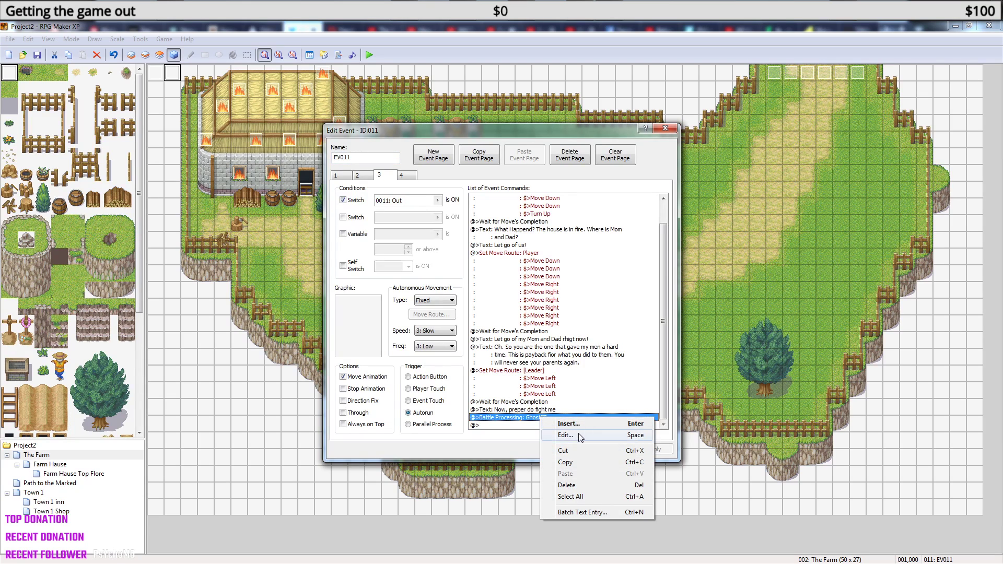
pyautogui.click(578, 434)
pyautogui.click(574, 309)
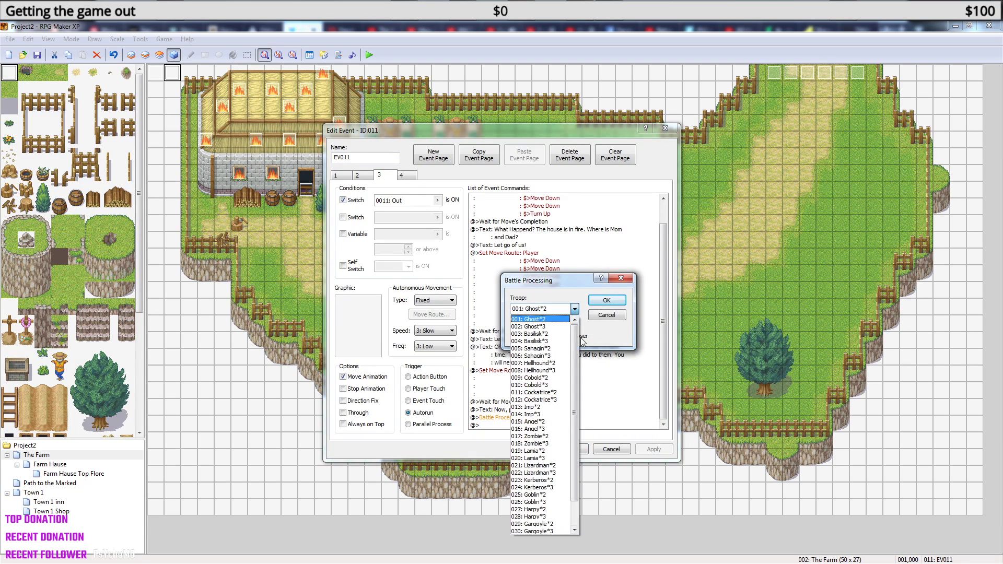
pyautogui.moveTo(576, 349); pyautogui.dragTo(576, 420)
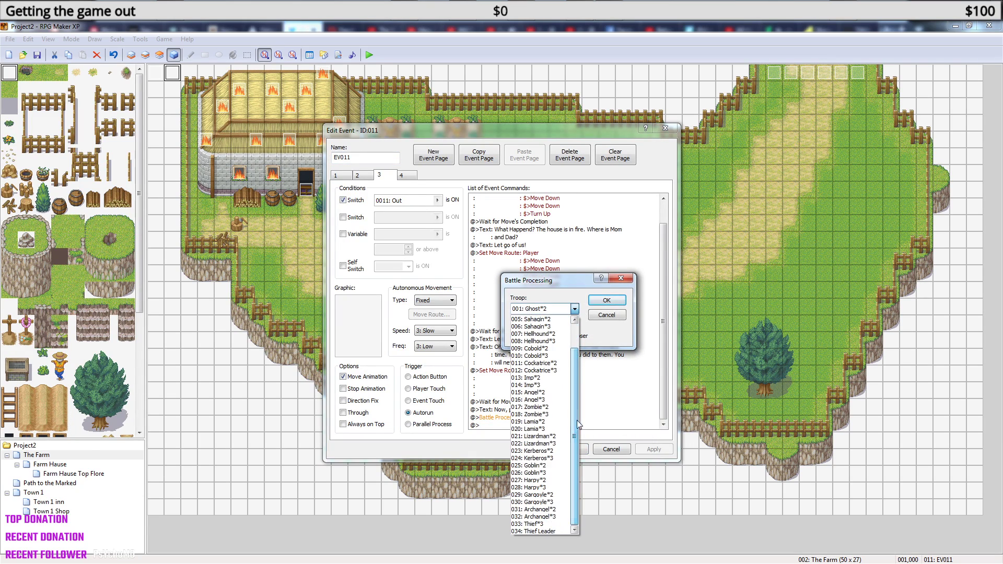
pyautogui.click(550, 530)
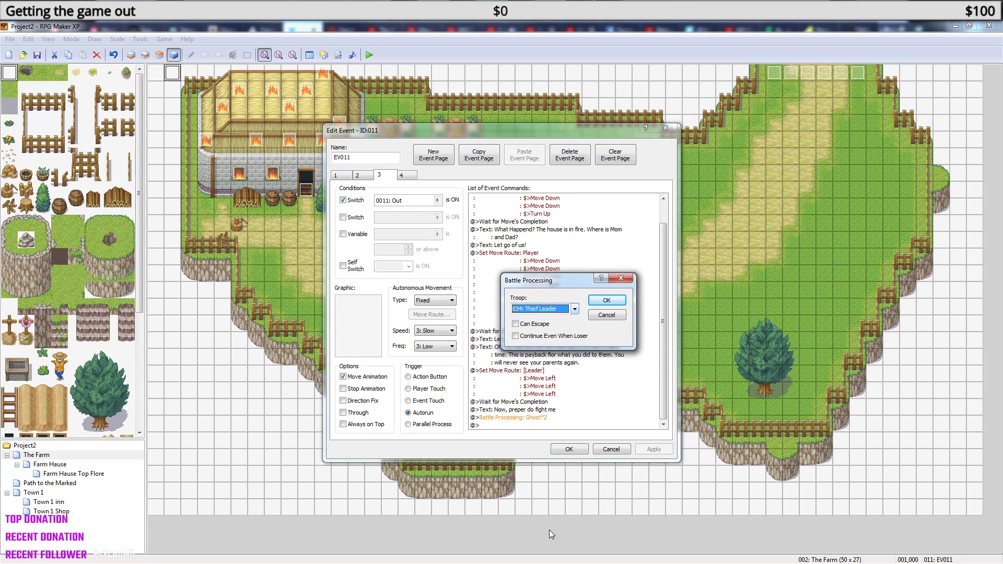
pyautogui.click(516, 337)
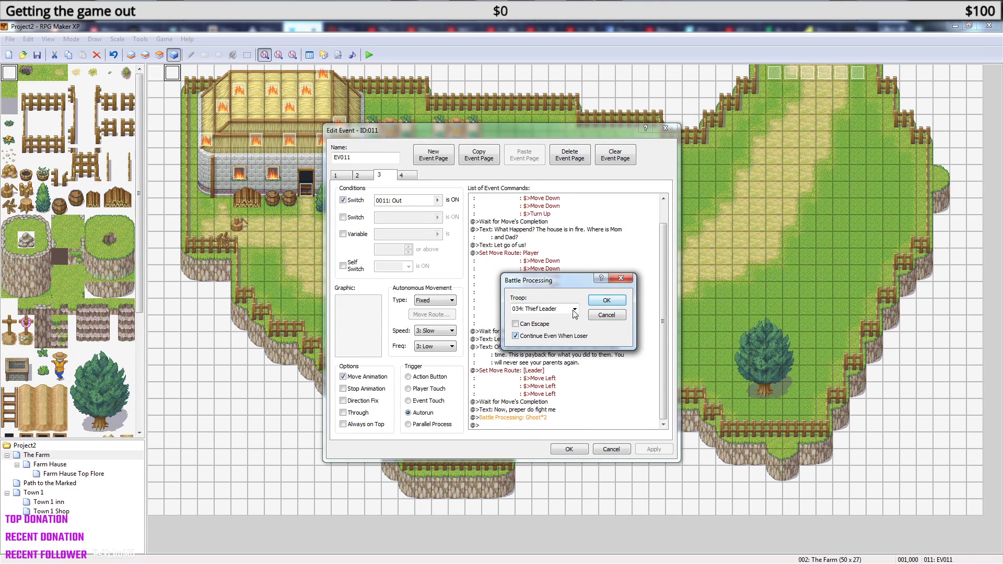
pyautogui.click(606, 300)
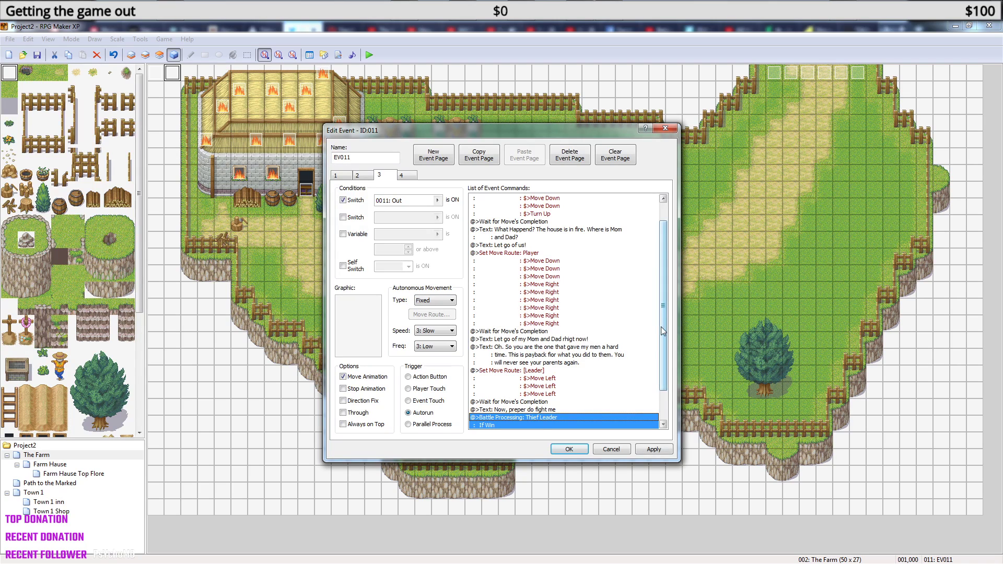
# Examine the If Win and If Lose branches and review the Thief Leader battle command's settings.
pyautogui.moveTo(661, 327); pyautogui.dragTo(664, 378)
pyautogui.click(499, 410)
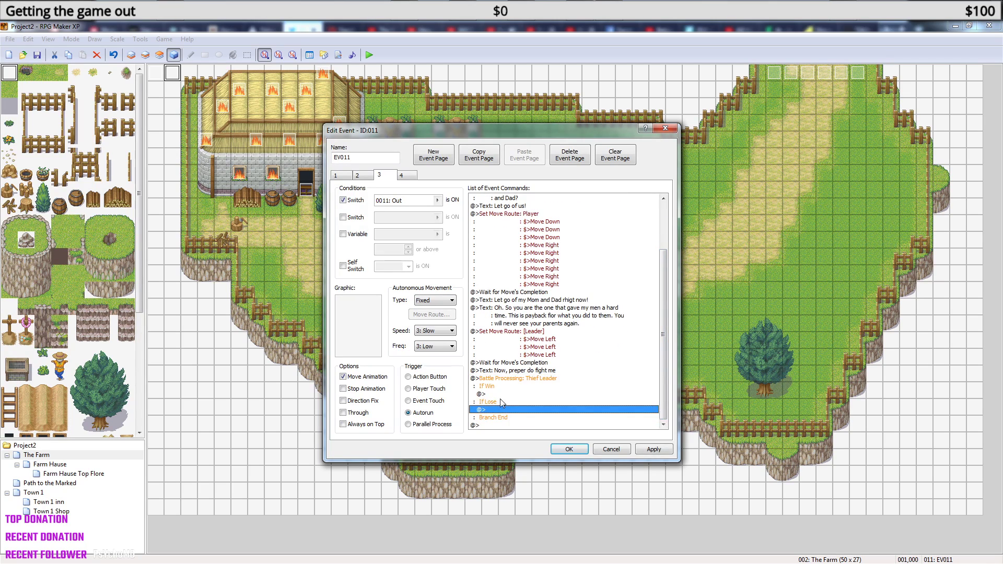
pyautogui.click(500, 395)
pyautogui.click(502, 411)
pyautogui.click(498, 396)
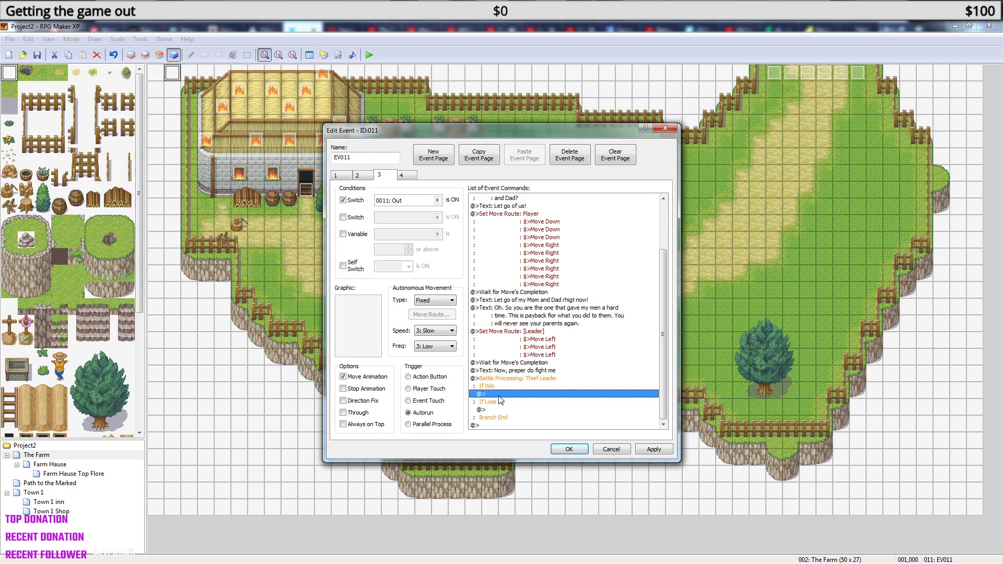
pyautogui.rightClick(503, 380)
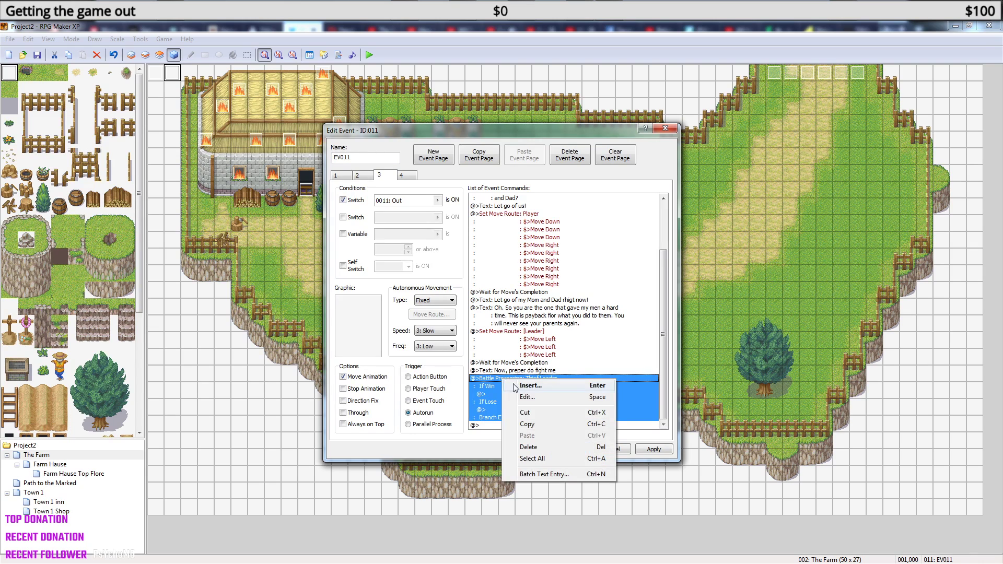
pyautogui.click(517, 398)
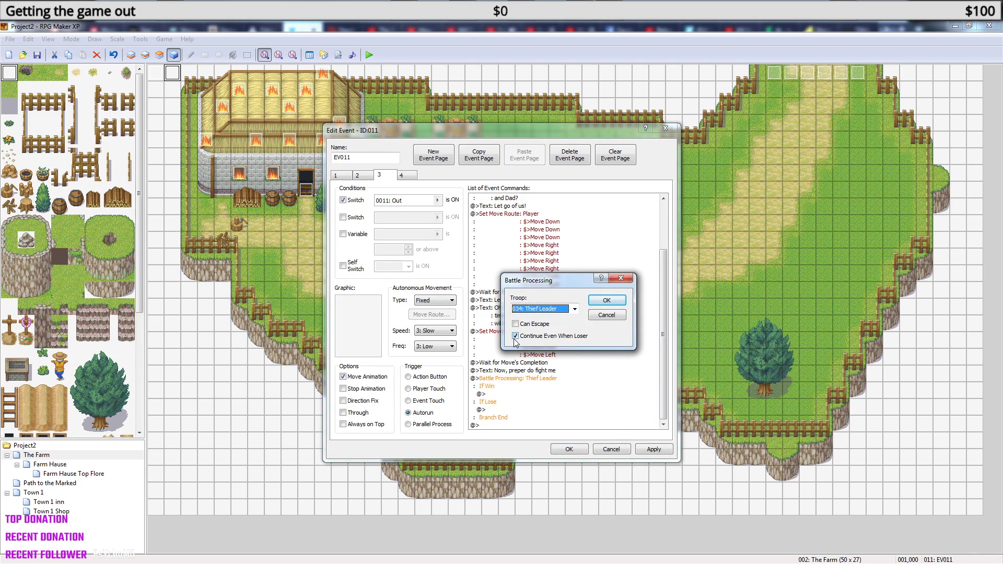
pyautogui.click(621, 278)
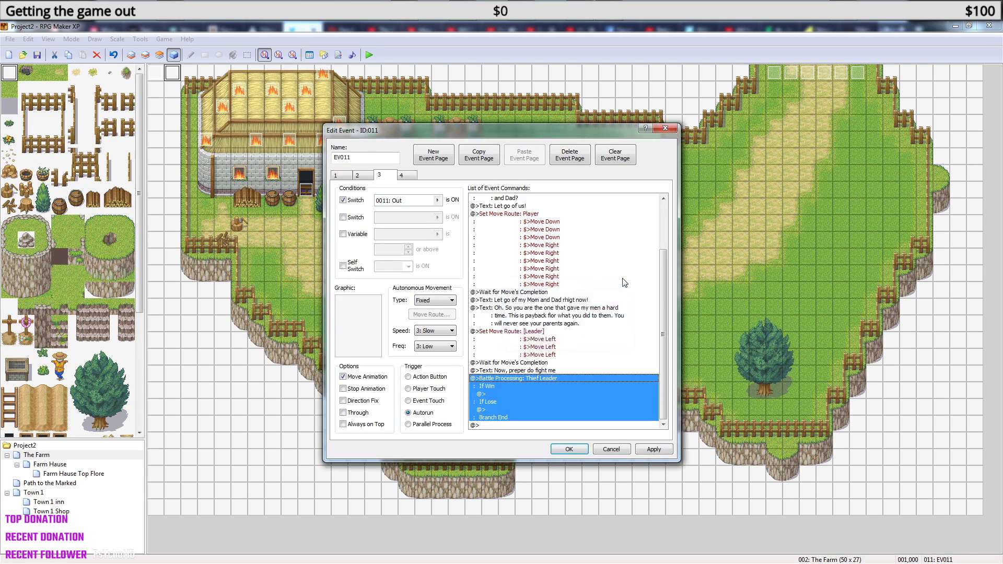
# Start inserting a new event command in the If Lose branch of the Thief Leader battle.
pyautogui.click(495, 411)
pyautogui.rightClick(496, 409)
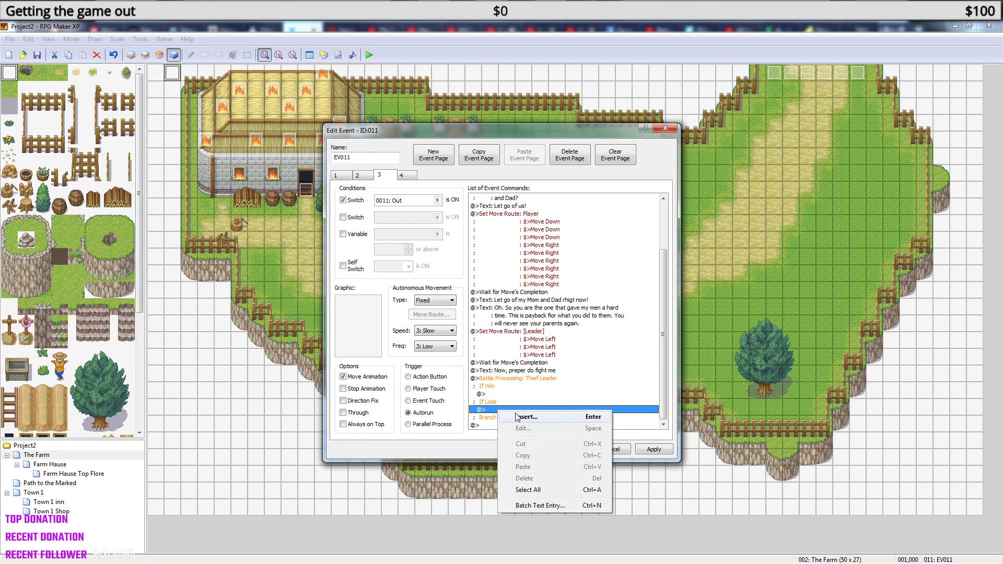
pyautogui.click(527, 415)
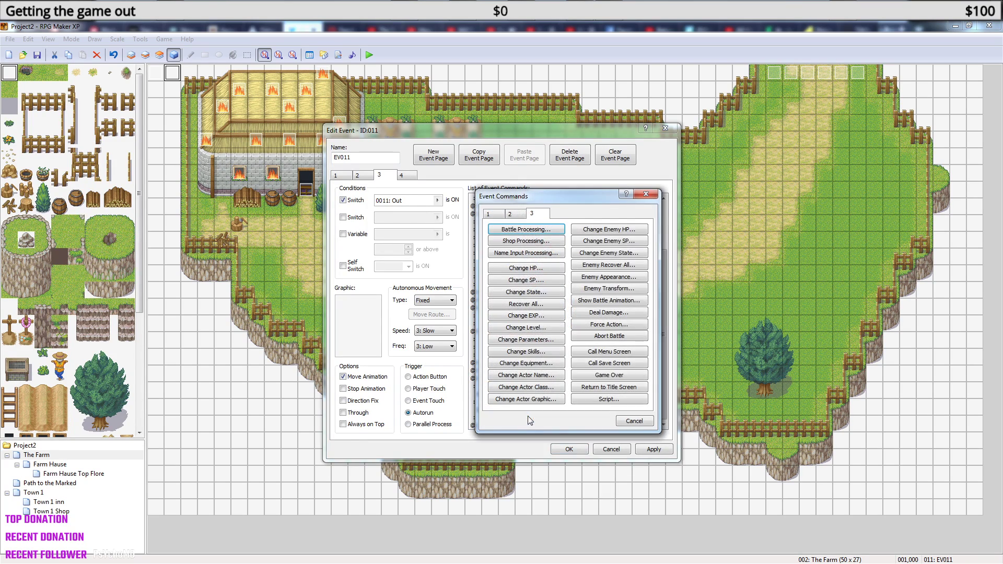
pyautogui.click(495, 213)
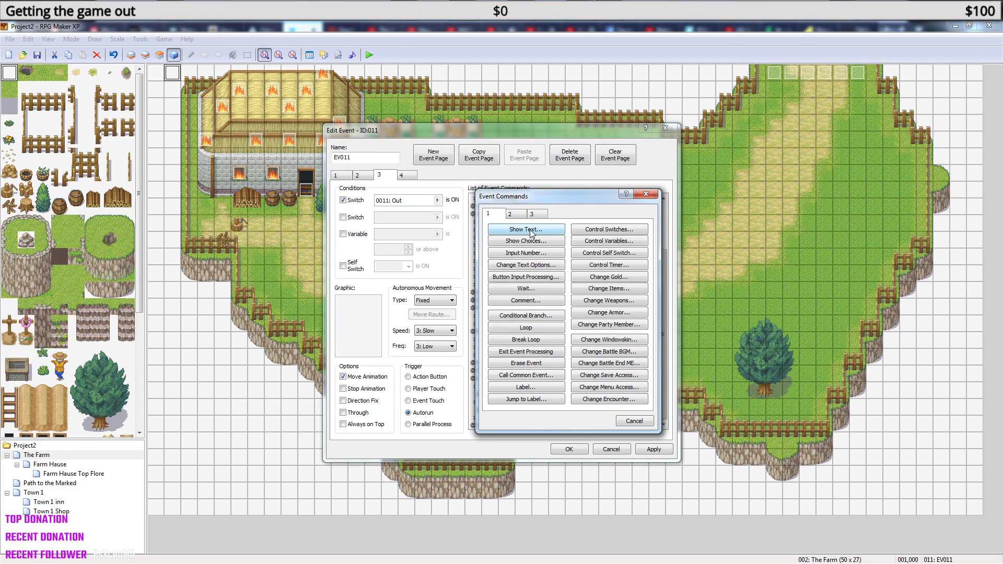
pyautogui.click(526, 230)
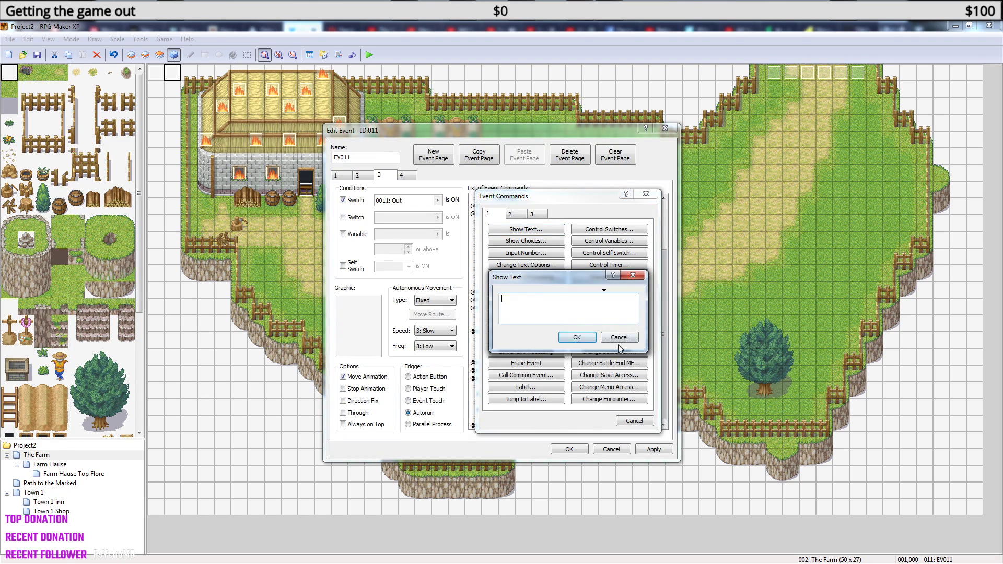
pyautogui.click(619, 337)
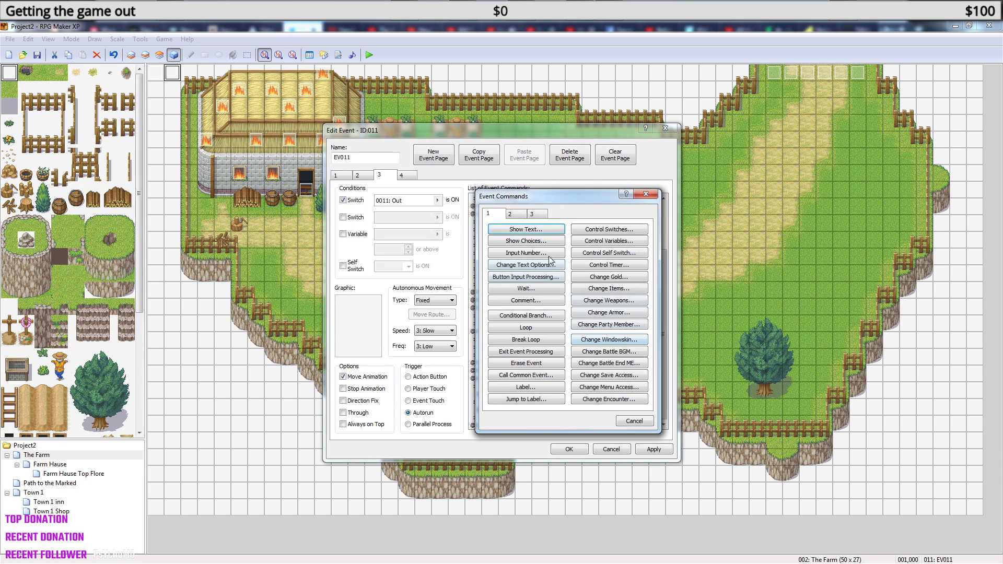
# Add a Change Screen Color Tone command with red, green and blue at -255, gray 0, over 20 frames.
pyautogui.click(517, 215)
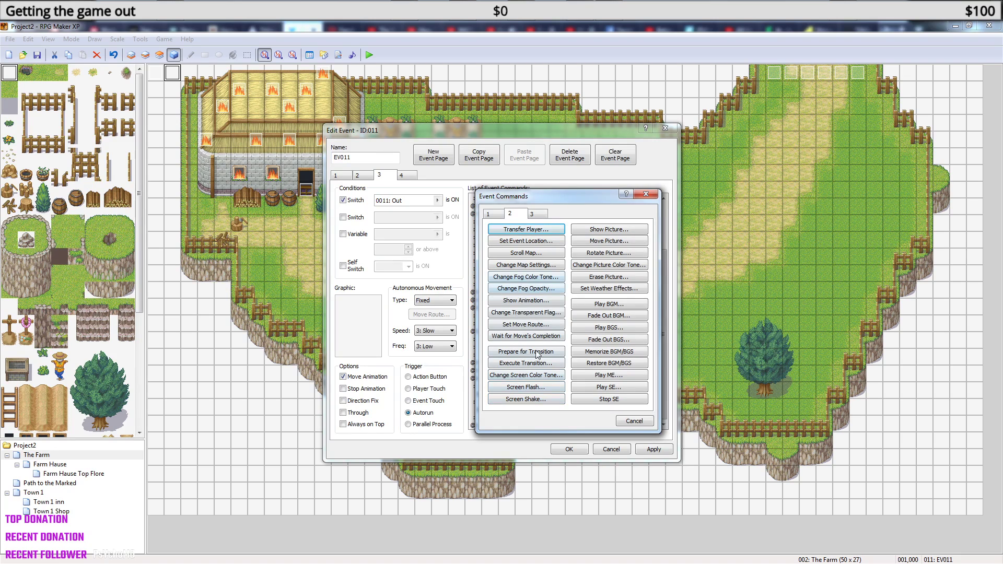
pyautogui.click(543, 375)
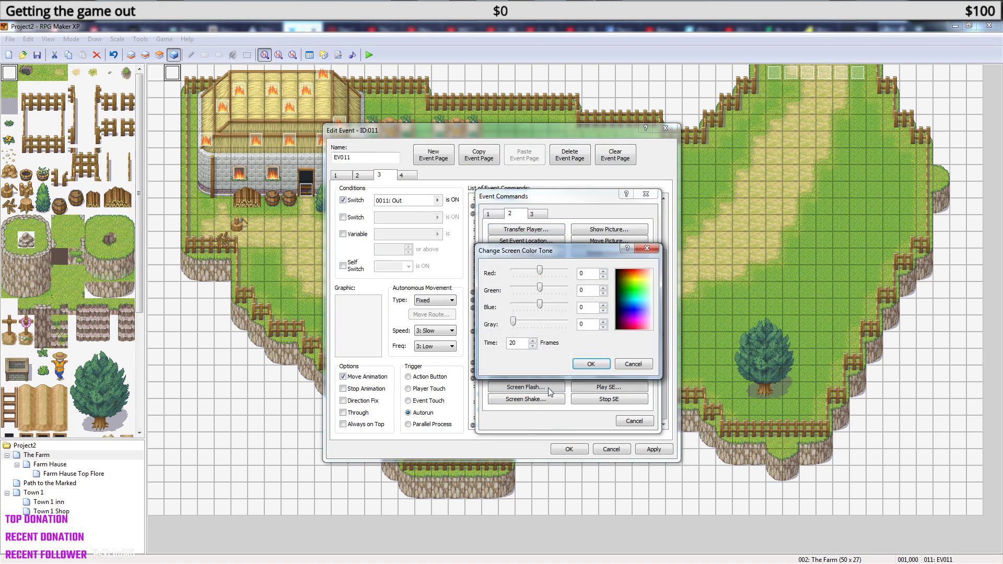
pyautogui.moveTo(522, 343); pyautogui.dragTo(492, 347)
pyautogui.moveTo(541, 272); pyautogui.dragTo(477, 280)
pyautogui.moveTo(539, 288); pyautogui.dragTo(471, 280)
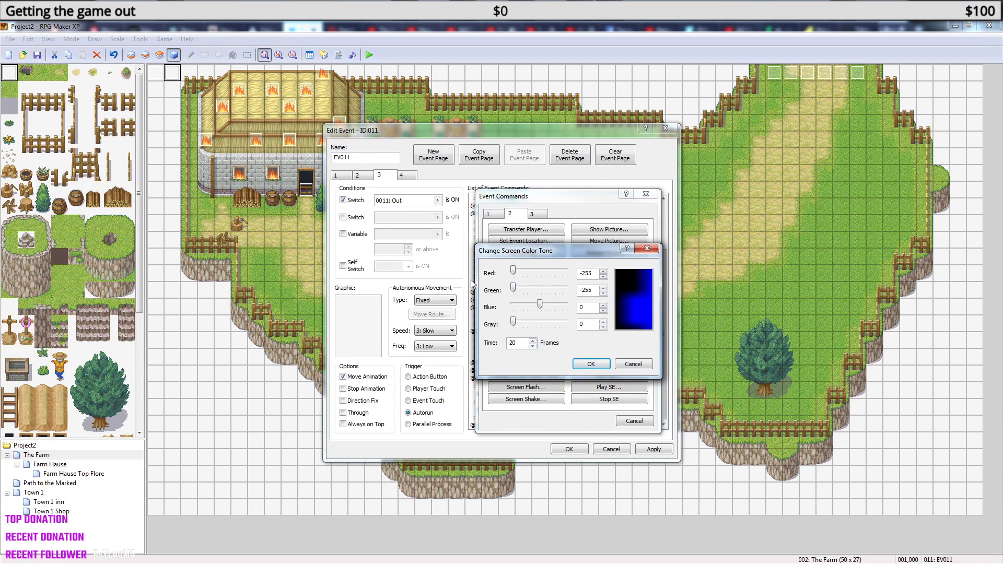
pyautogui.moveTo(539, 304); pyautogui.dragTo(480, 307)
pyautogui.click(584, 365)
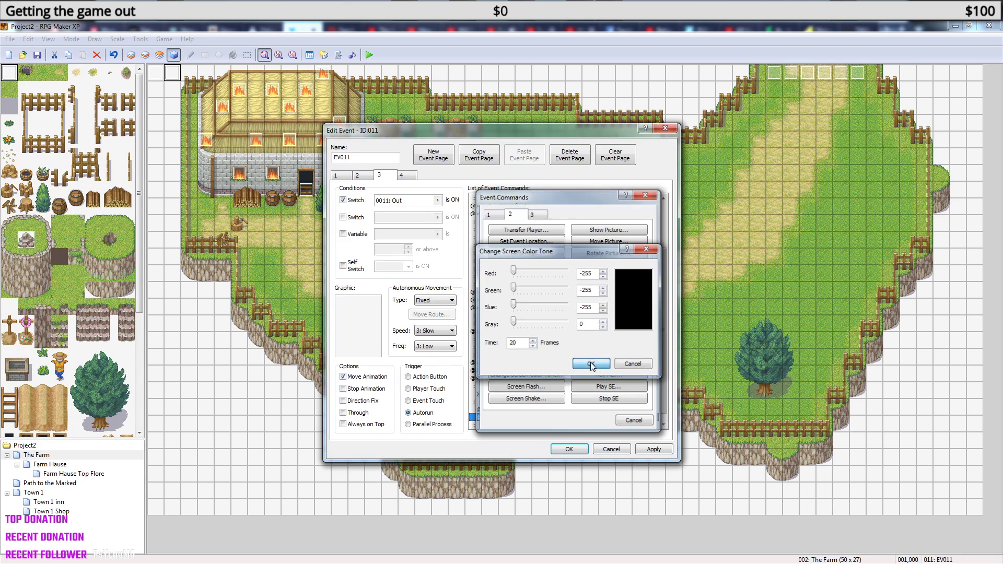
# Add the message "That will teach you." below the color tone change in the If Lose branch.
pyautogui.rightClick(516, 420)
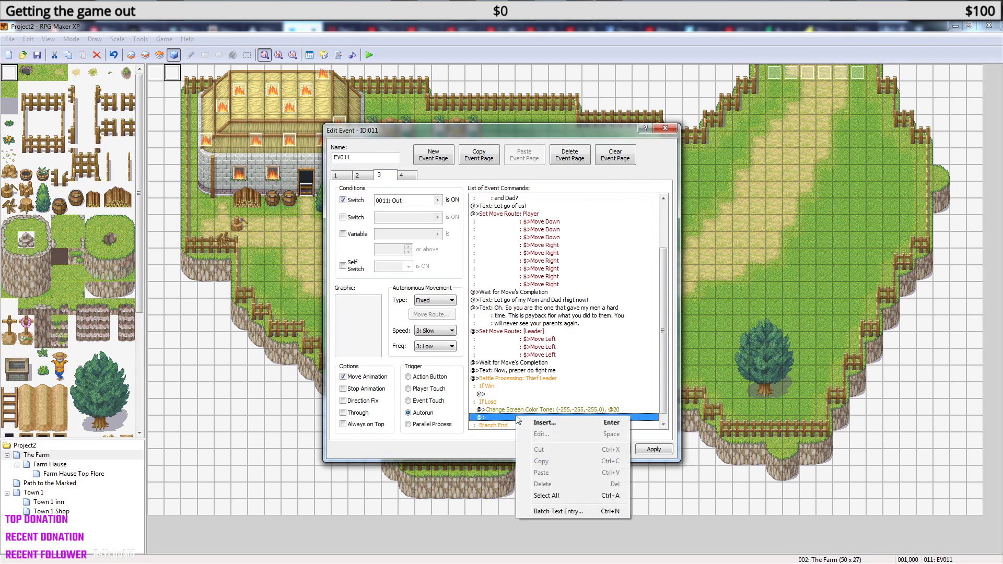
pyautogui.click(527, 422)
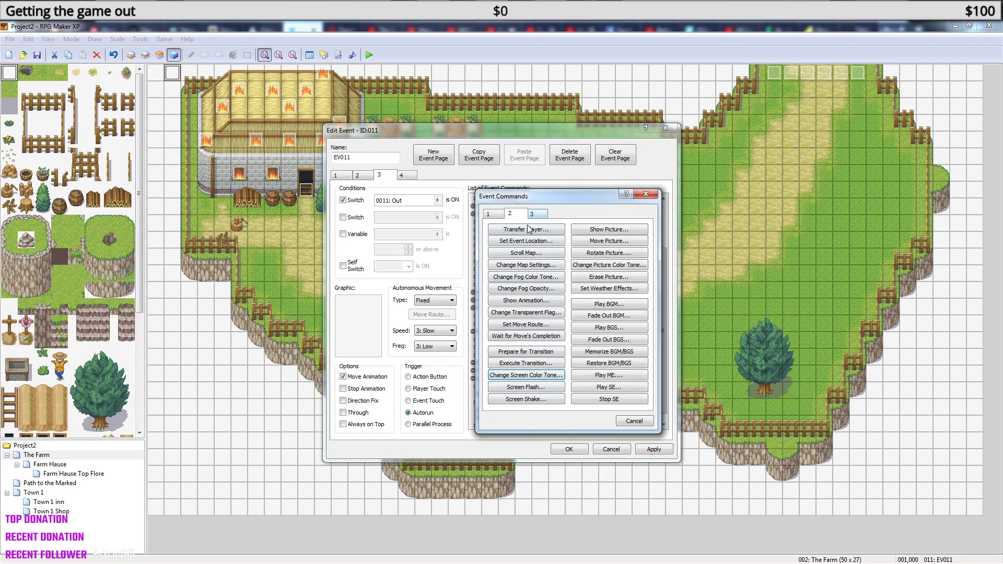
pyautogui.click(487, 214)
pyautogui.click(523, 230)
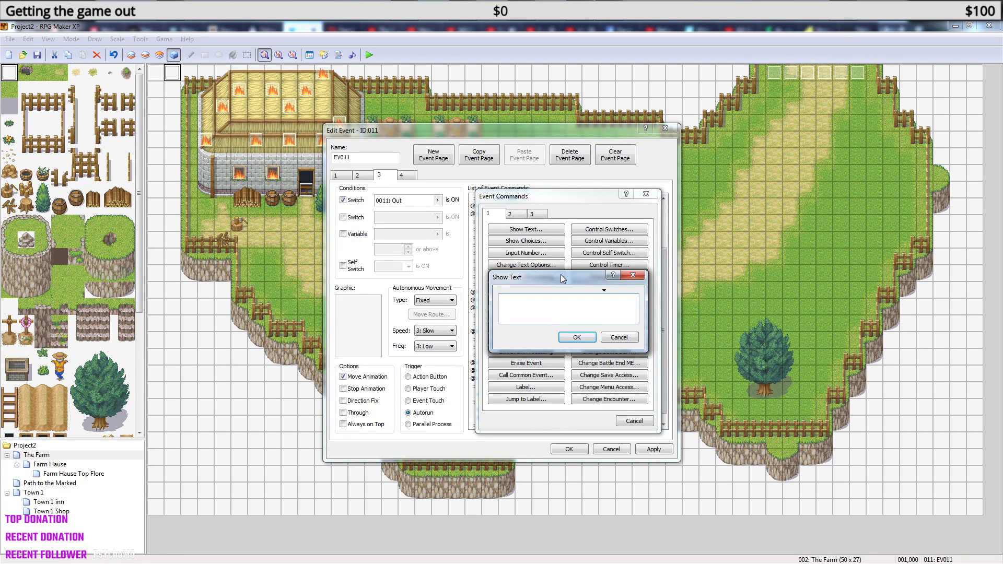
pyautogui.write('That')
pyautogui.click(577, 336)
# Add a second If Lose message reading "If you ever show your face again. I will kill you.".
pyautogui.rightClick(526, 424)
pyautogui.click(555, 430)
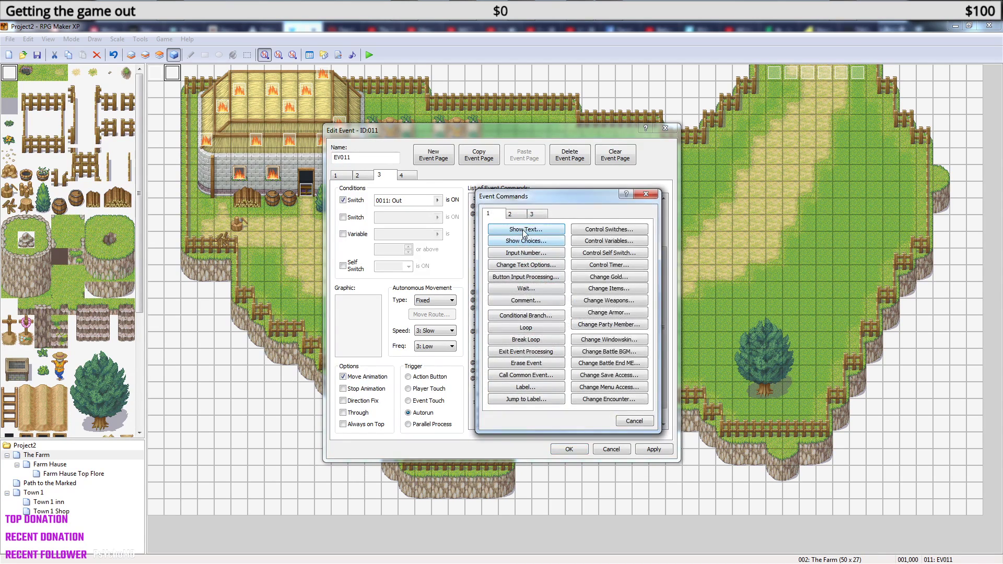
pyautogui.click(524, 230)
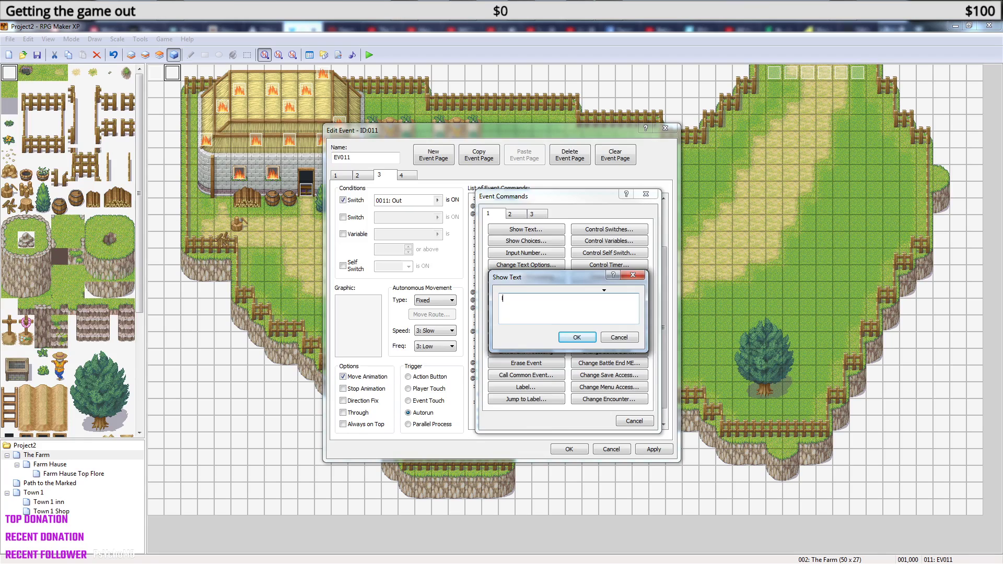
pyautogui.write('If you ever')
pyautogui.write('ur face again. I will kill you.')
pyautogui.click(577, 339)
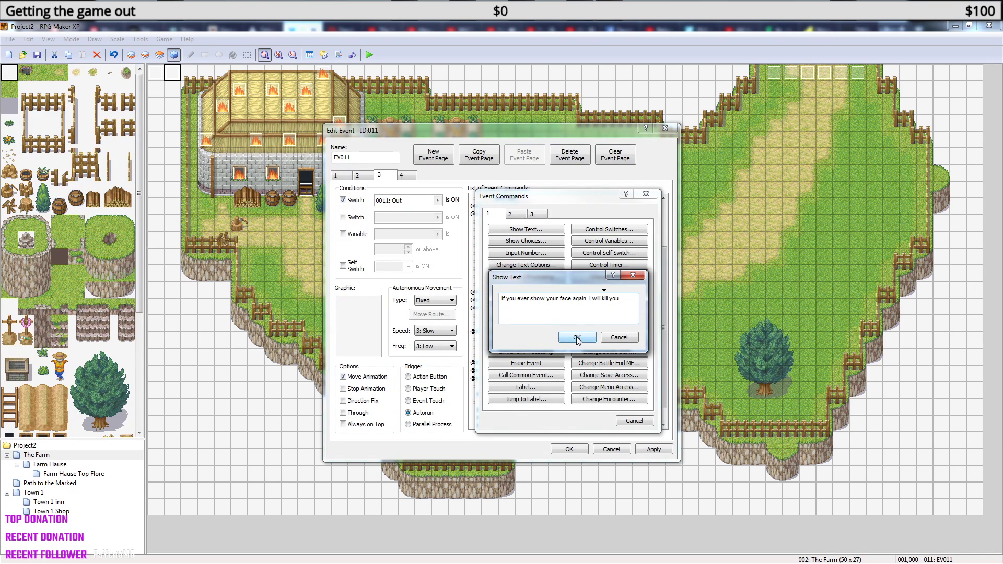
pyautogui.click(577, 338)
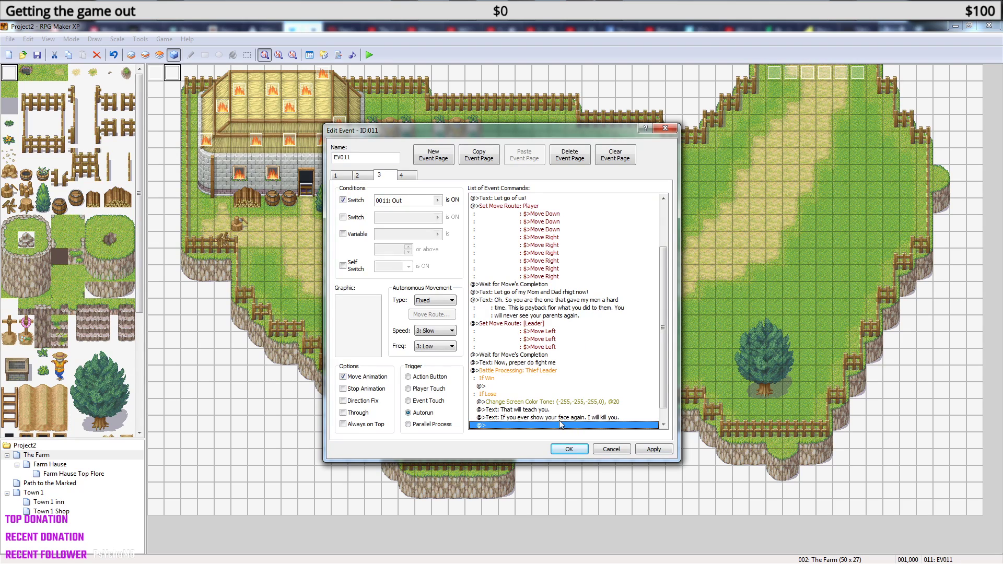
# Move the Control Self Switch B = ON command from the start of page 3 to the end of the If Lose branch.
pyautogui.scroll(3, 558, 400)
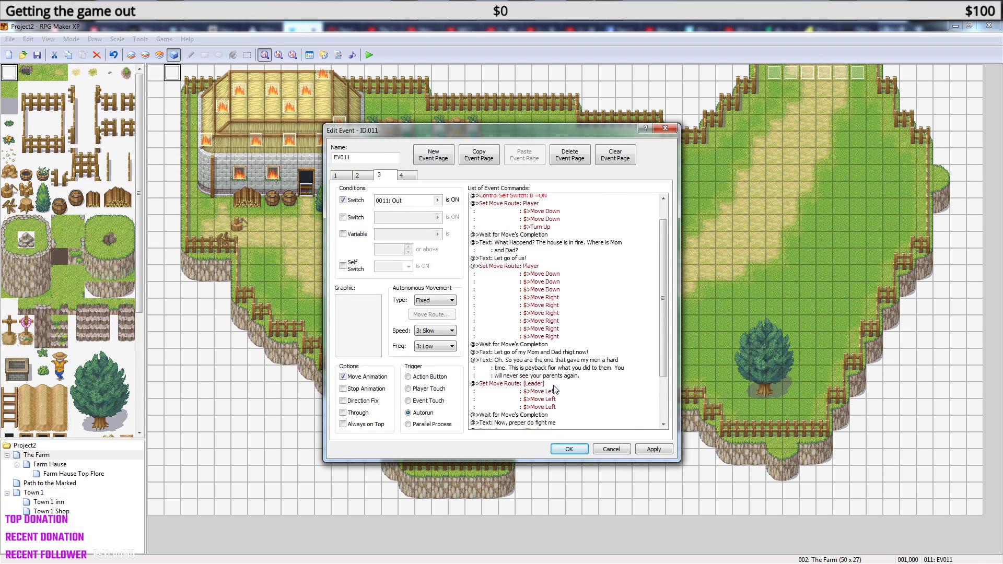
pyautogui.scroll(1, 554, 390)
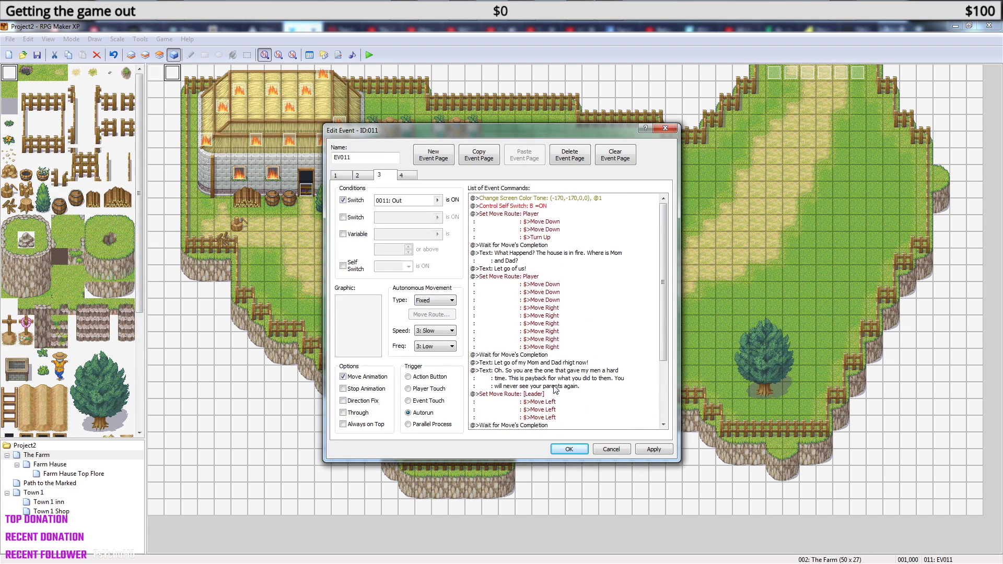
pyautogui.click(533, 206)
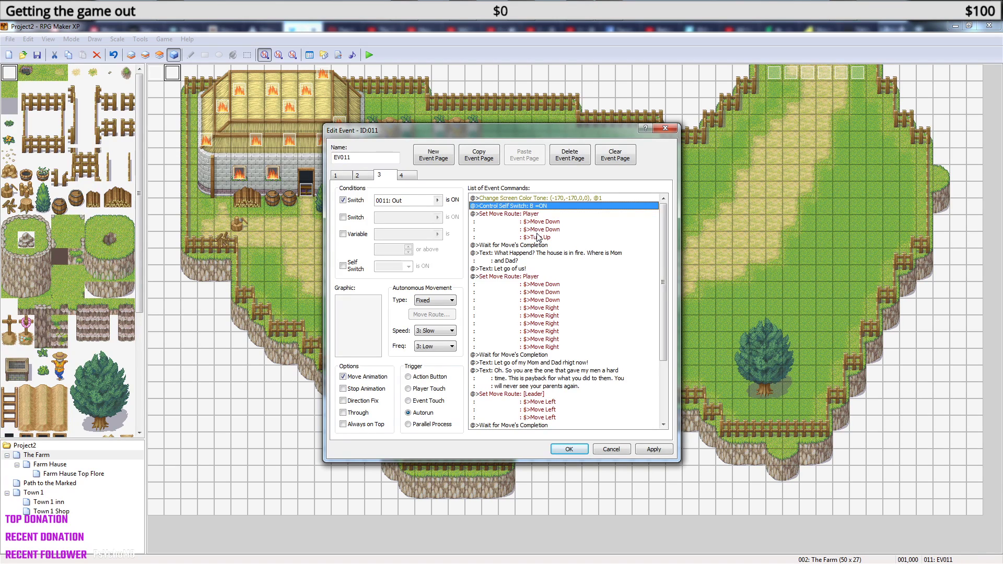
pyautogui.press('Delete')
pyautogui.scroll(-4, 663, 275)
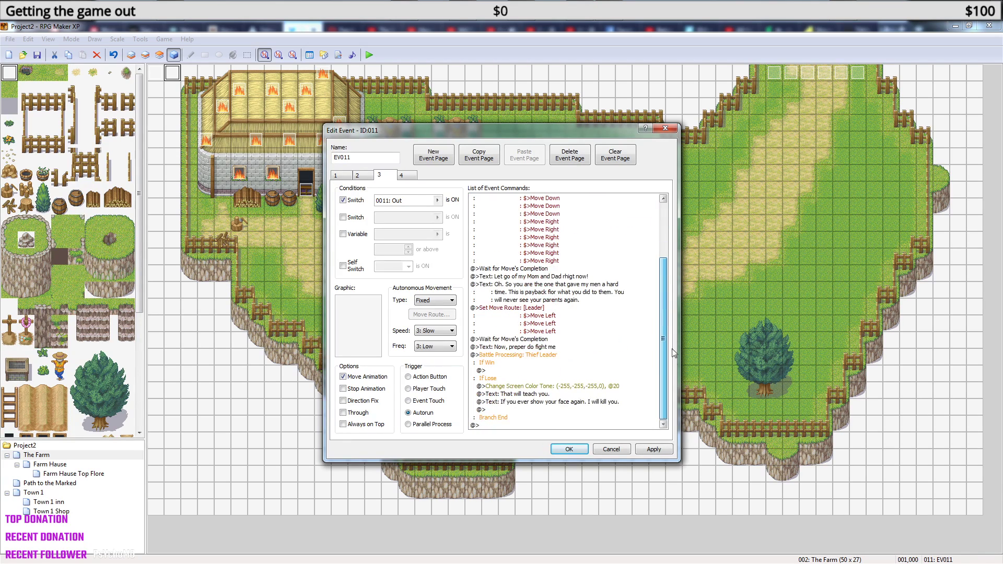
pyautogui.click(541, 410)
pyautogui.hotkey('ctrl', 'v')
pyautogui.scroll(-1, 556, 416)
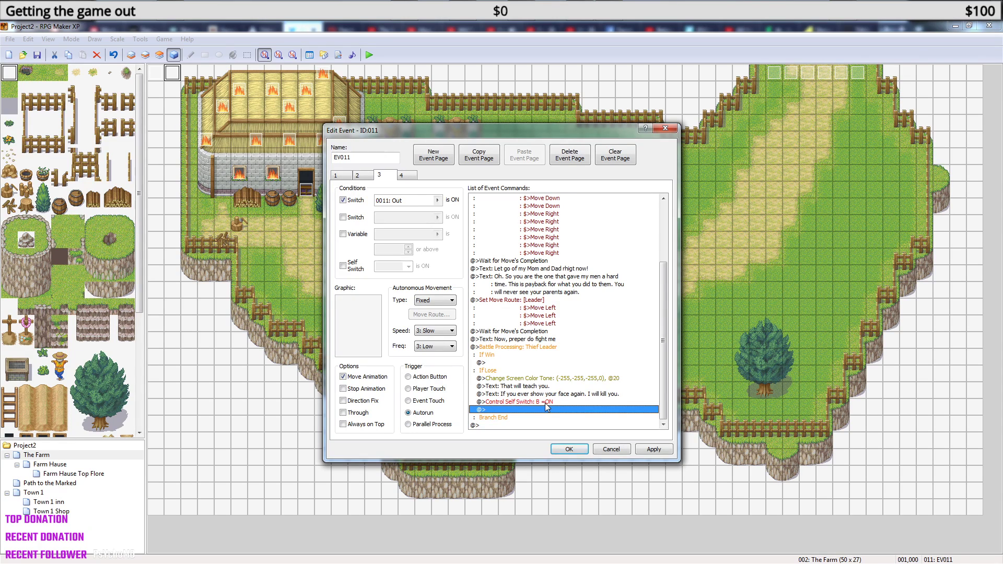
# Name switch 0012 "One year later" and add a command turning it ON at the end of the If Lose branch.
pyautogui.rightClick(547, 409)
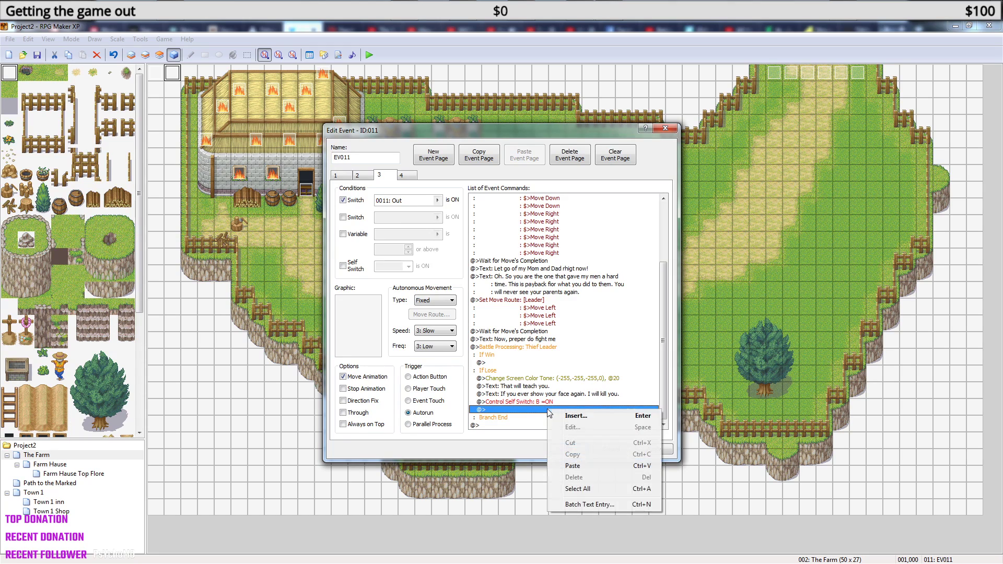
pyautogui.click(576, 416)
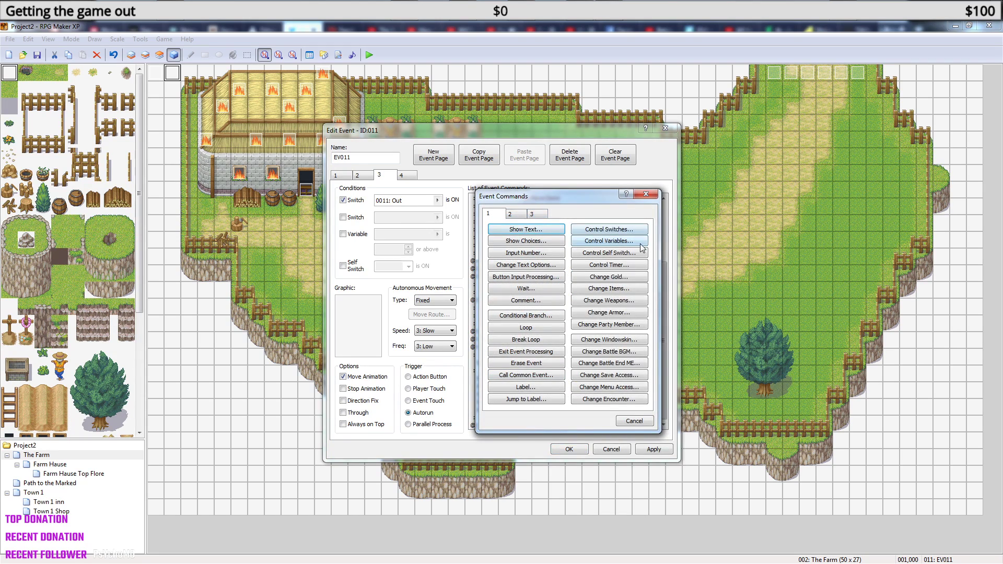
pyautogui.click(609, 229)
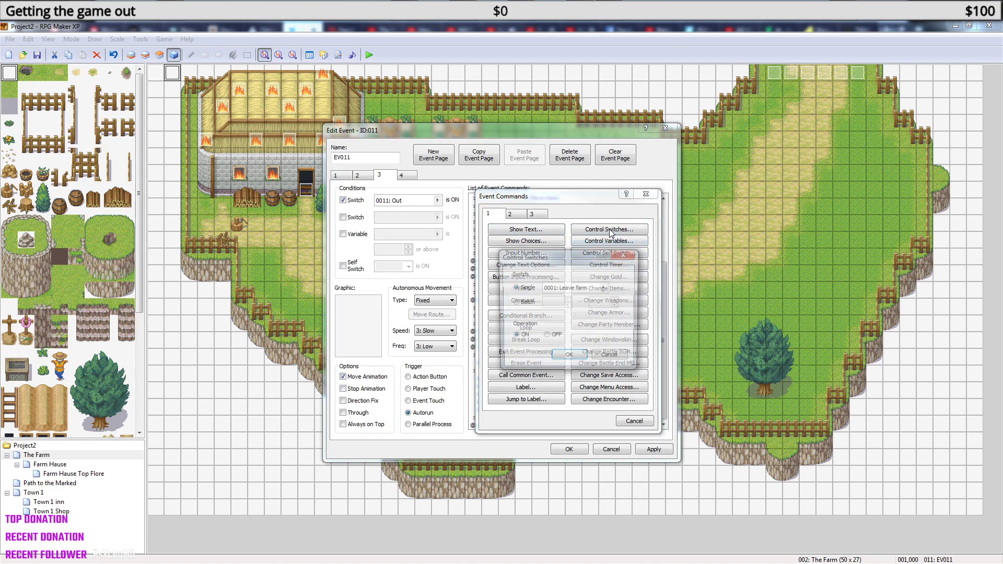
pyautogui.click(605, 288)
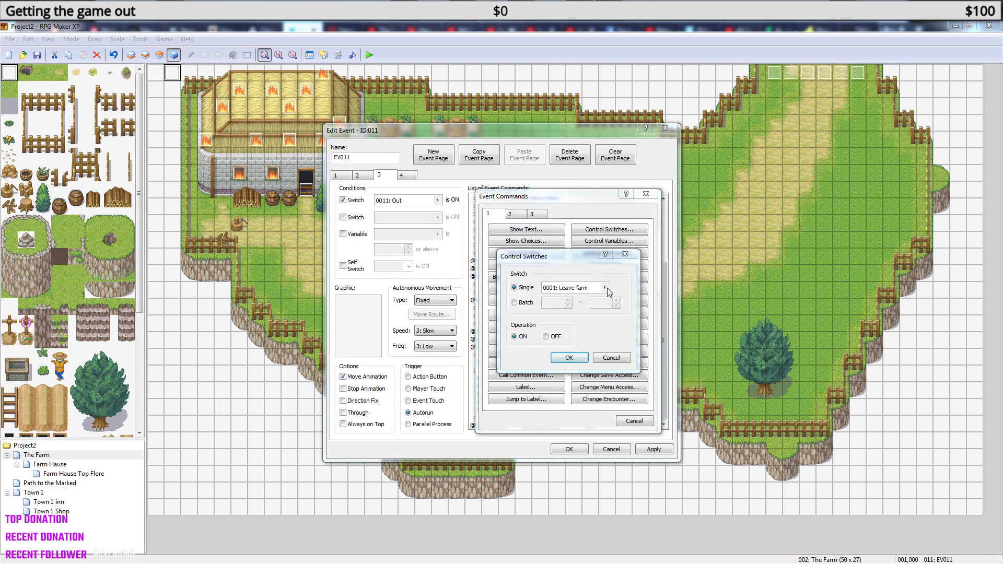
pyautogui.click(589, 293)
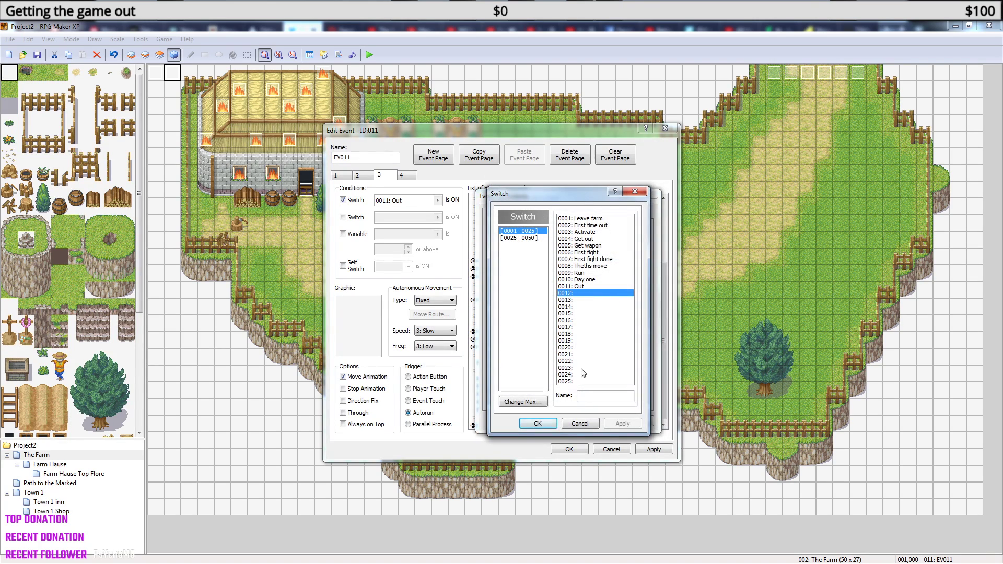
pyautogui.click(600, 395)
pyautogui.write('One year layer')
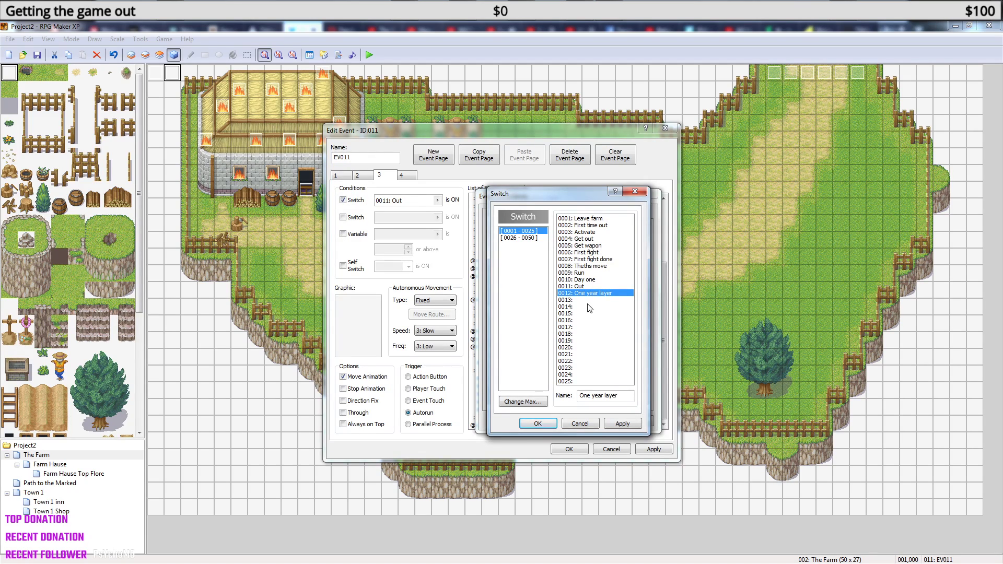
pyautogui.press('BackSpace')
pyautogui.press('BackSpace')
pyautogui.click(546, 423)
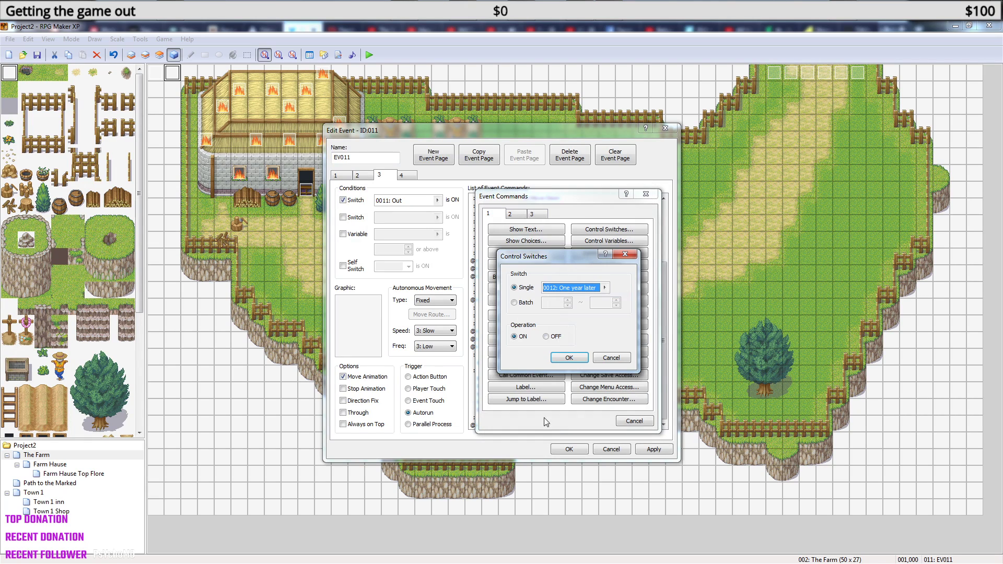
pyautogui.click(569, 357)
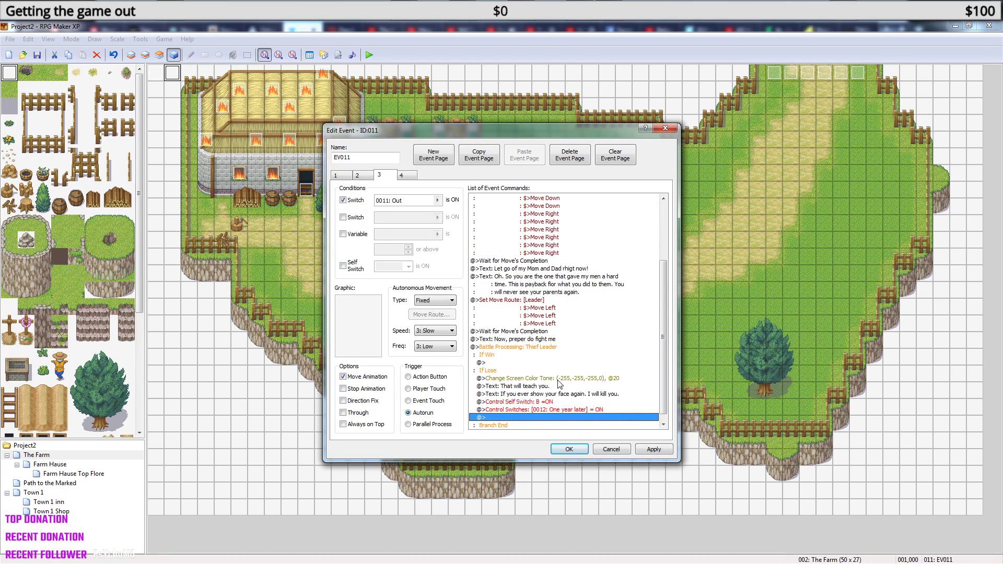
# Accept the changes to EV011 and close its editor without adding another command.
pyautogui.rightClick(537, 417)
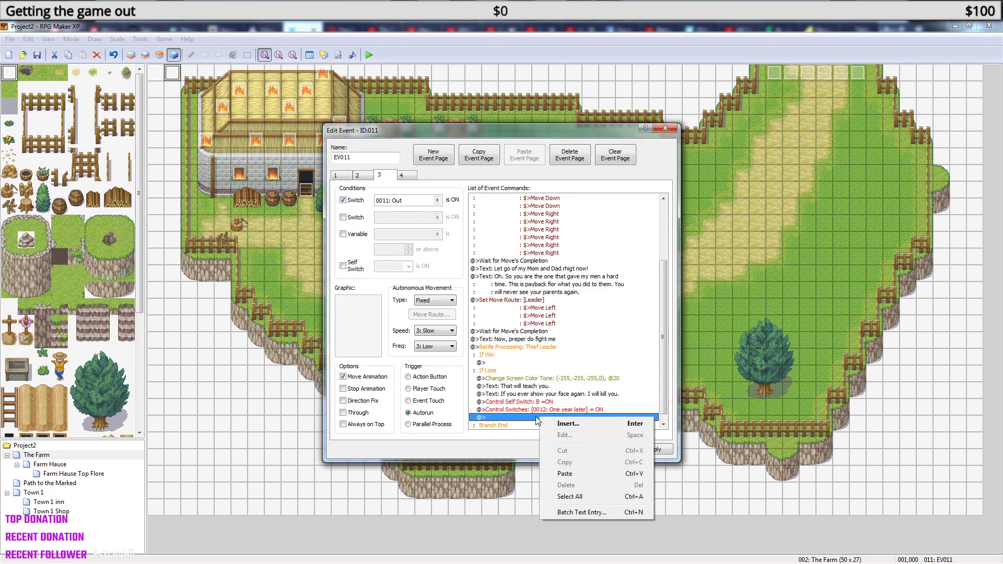
pyautogui.click(531, 420)
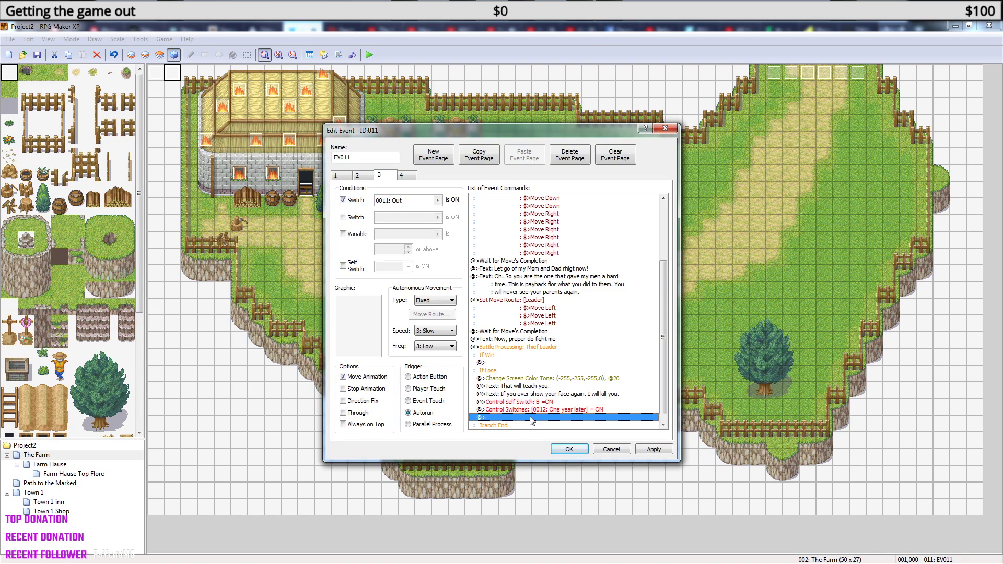
pyautogui.rightClick(531, 420)
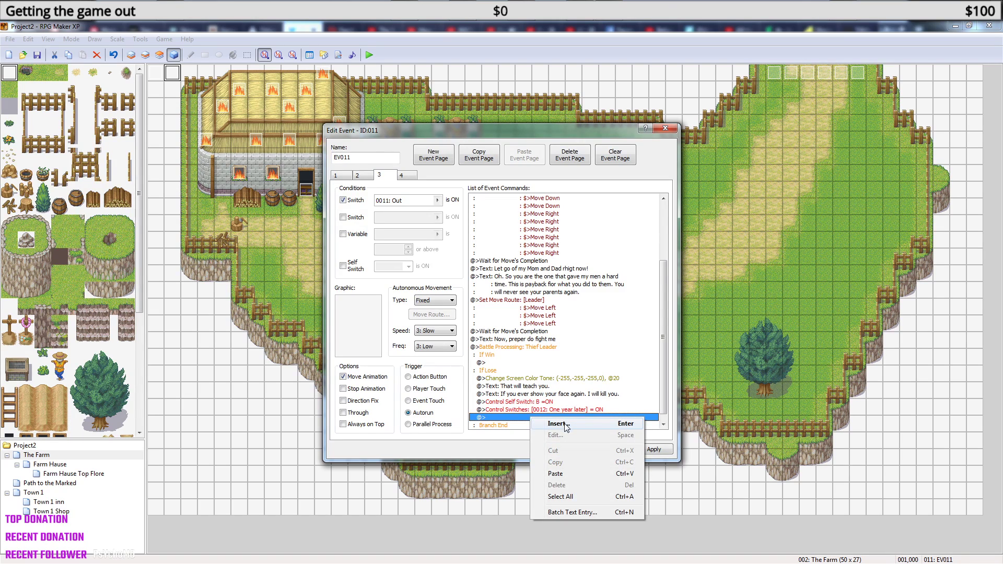
pyautogui.press('Escape')
pyautogui.click(569, 448)
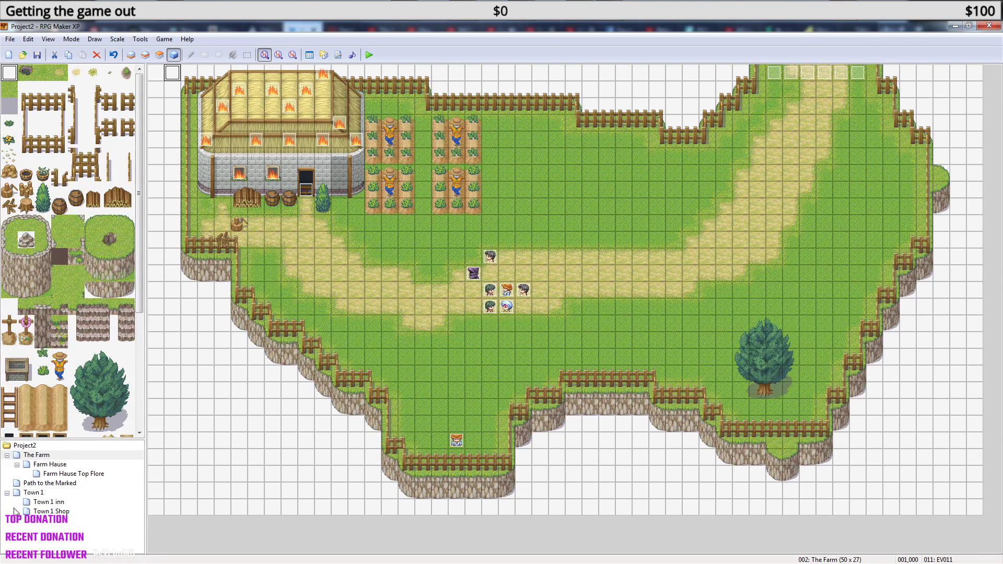
# Examine the Town 1 Shop, Town 1 inn and Town 1 maps, ending on the Town 1 map.
pyautogui.click(52, 512)
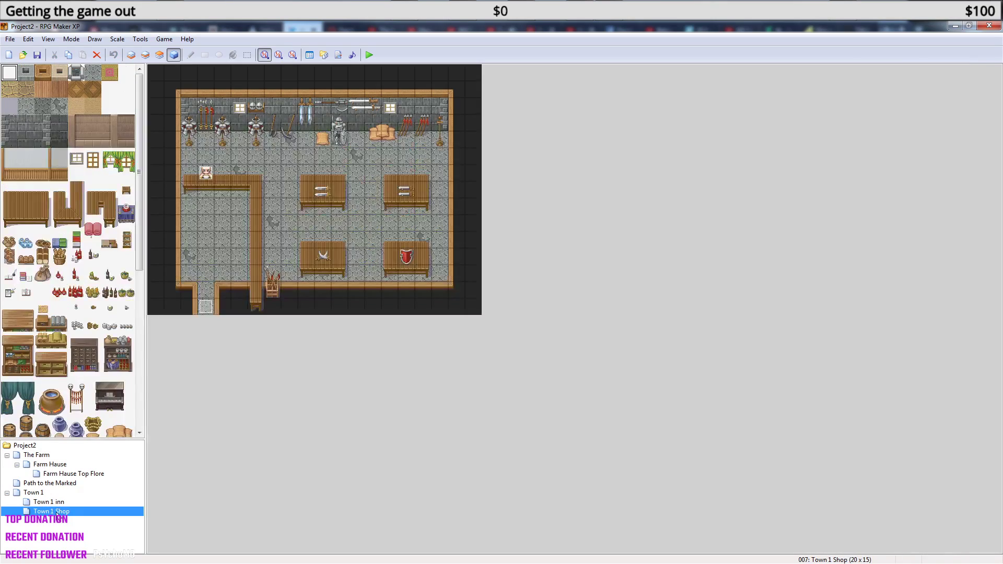
pyautogui.click(50, 502)
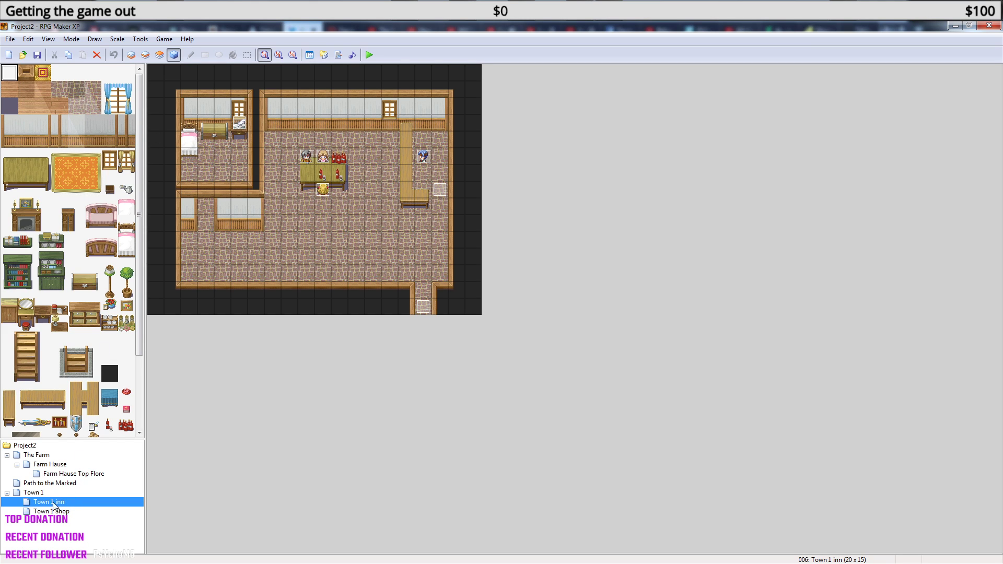
pyautogui.click(42, 494)
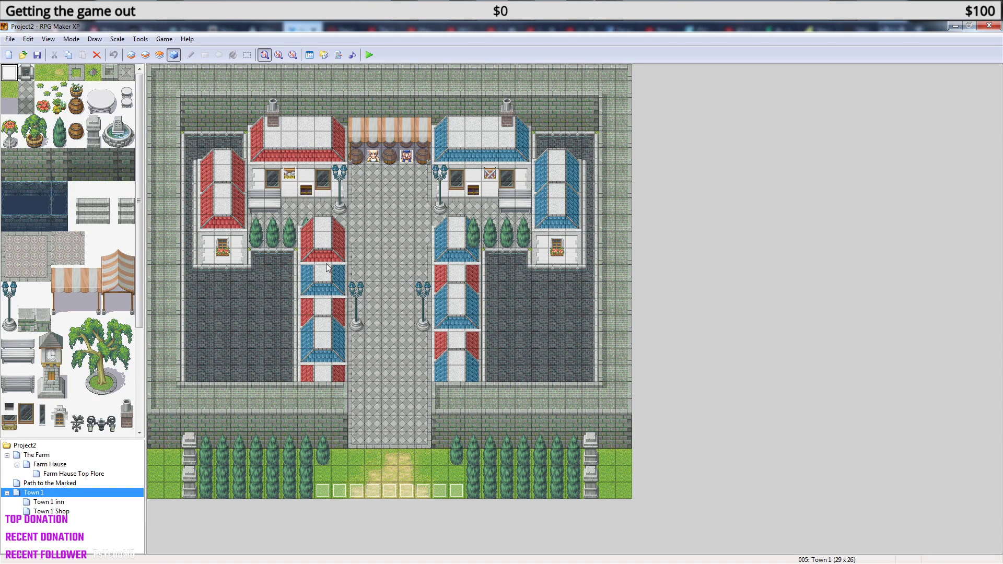
pyautogui.click(65, 503)
pyautogui.click(66, 513)
pyautogui.click(66, 502)
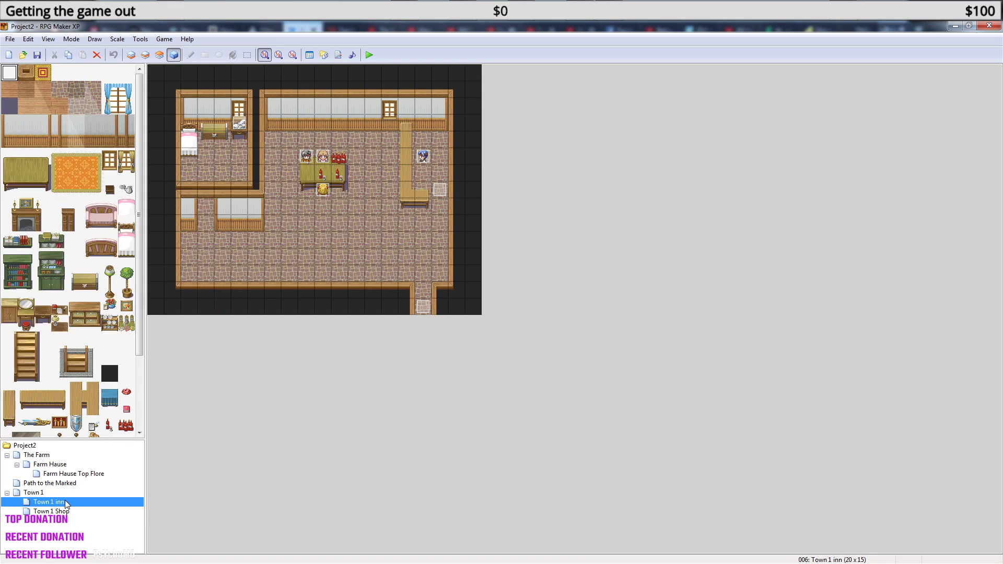
pyautogui.click(64, 487)
pyautogui.click(64, 493)
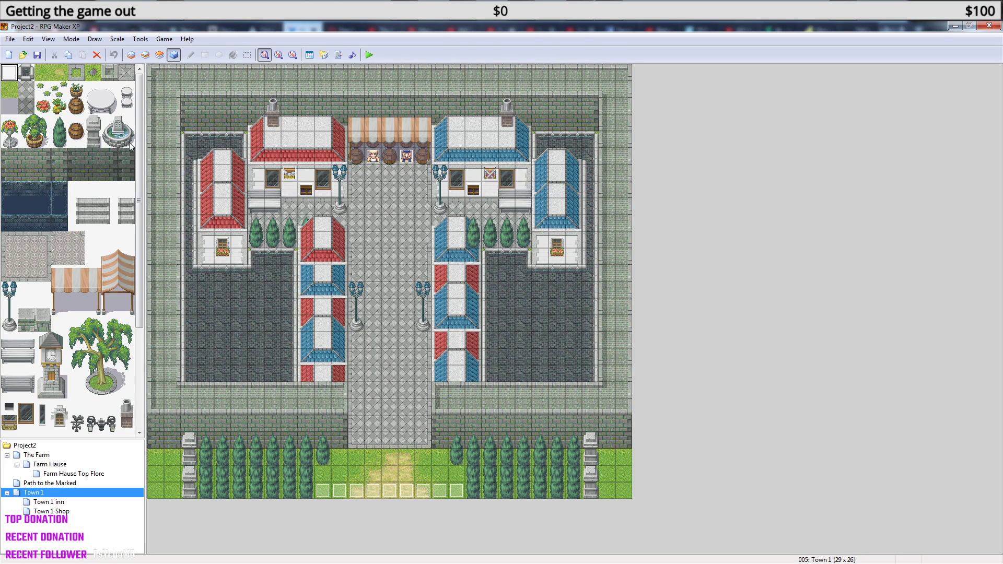
# On layer 2 of Town 1, clear the lower roof and window from the small blue-roofed house on the east side.
pyautogui.moveTo(139, 283); pyautogui.dragTo(139, 384)
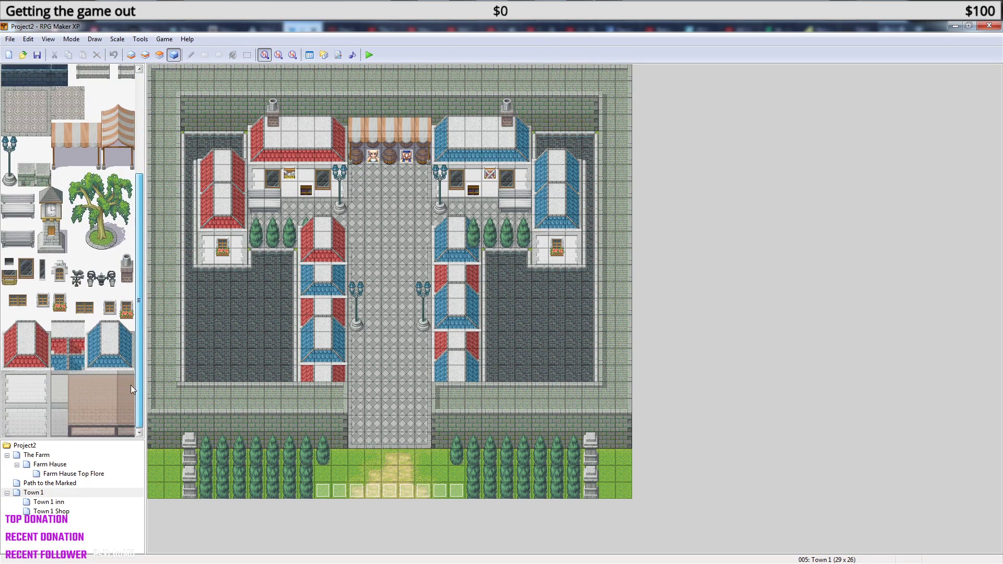
pyautogui.click(133, 57)
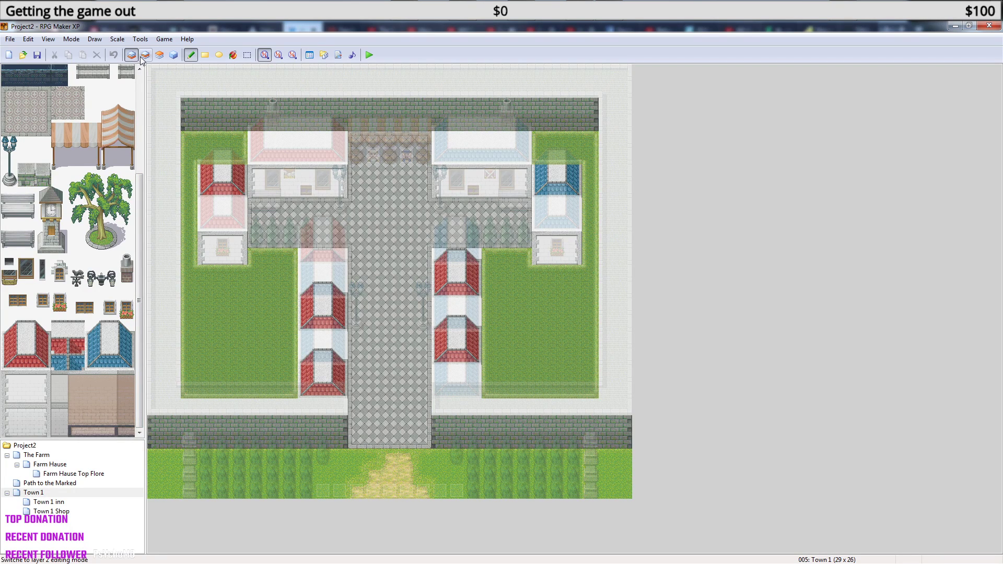
pyautogui.click(149, 59)
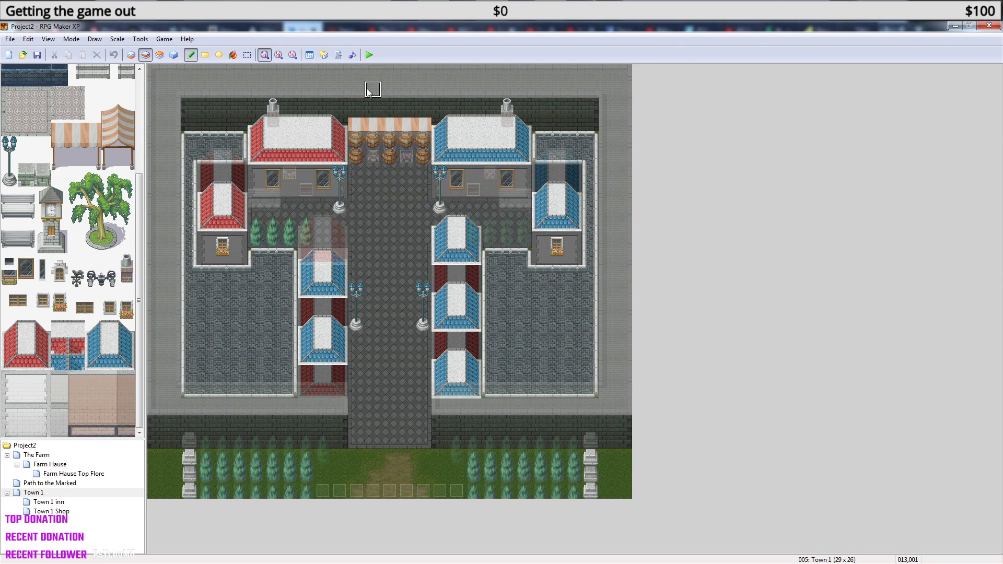
pyautogui.moveTo(533, 224)
pyautogui.mouseDown()
pyautogui.moveTo(574, 224)
pyautogui.moveTo(541, 209)
pyautogui.moveTo(570, 189)
pyautogui.moveTo(557, 250)
pyautogui.mouseUp()
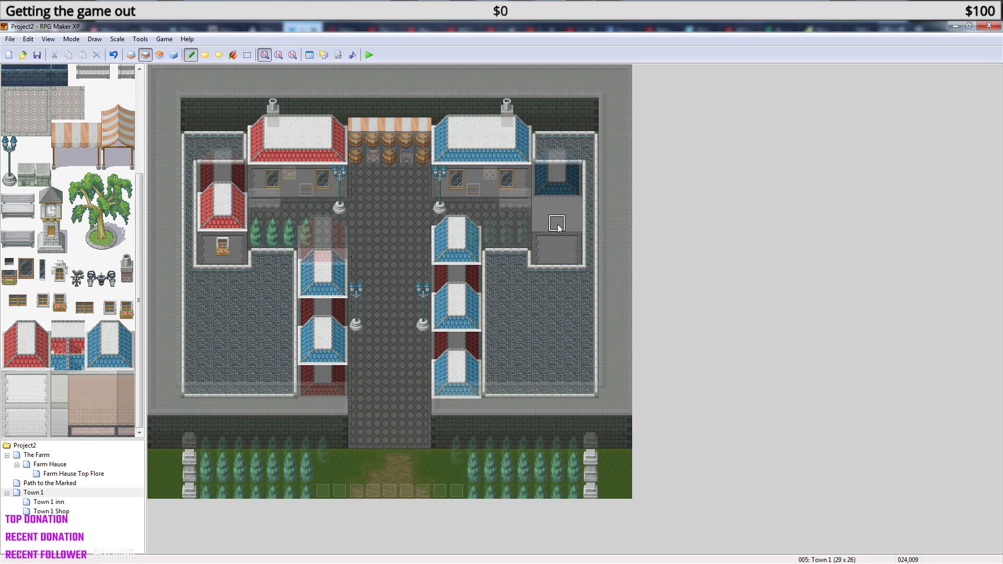
# Try to place a blue roof edge on layer 2 along the lower end of the eastern house's roof.
pyautogui.moveTo(94, 362); pyautogui.dragTo(126, 361)
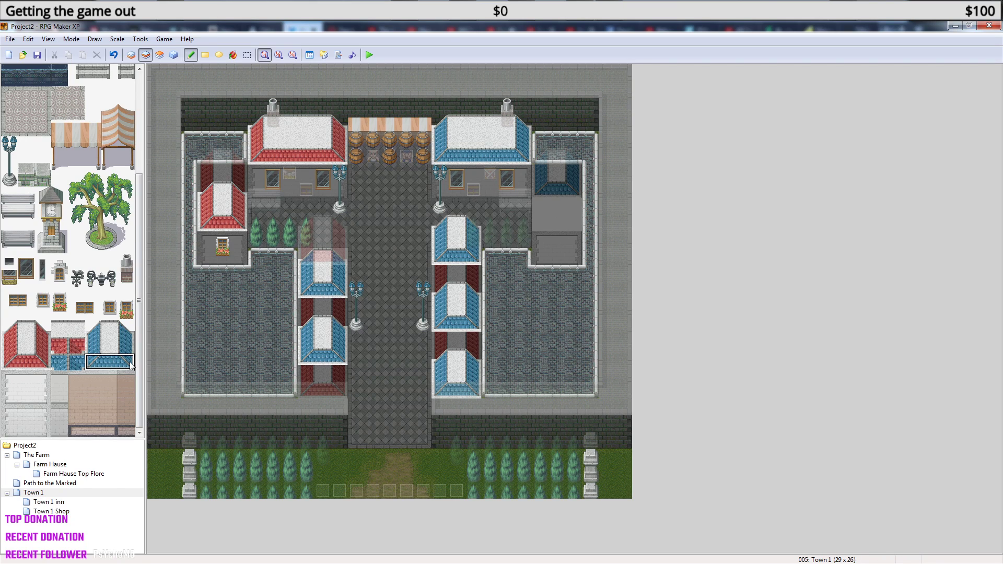
pyautogui.click(546, 192)
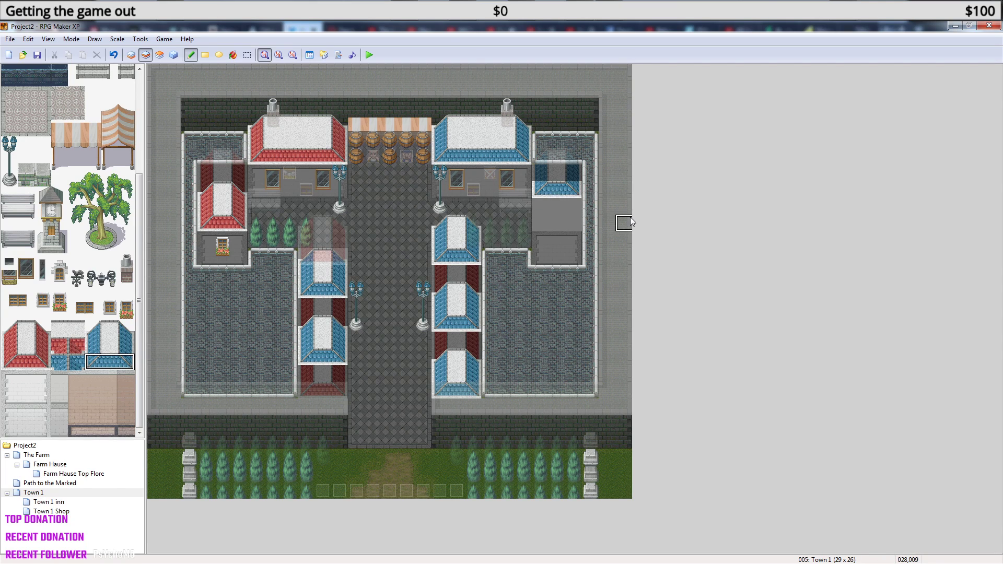
pyautogui.click(159, 54)
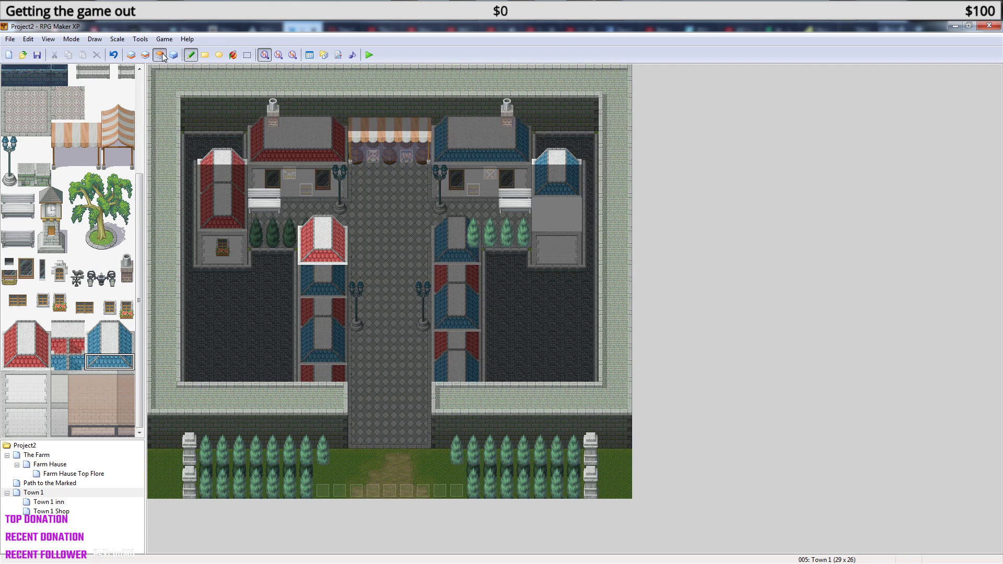
pyautogui.click(131, 55)
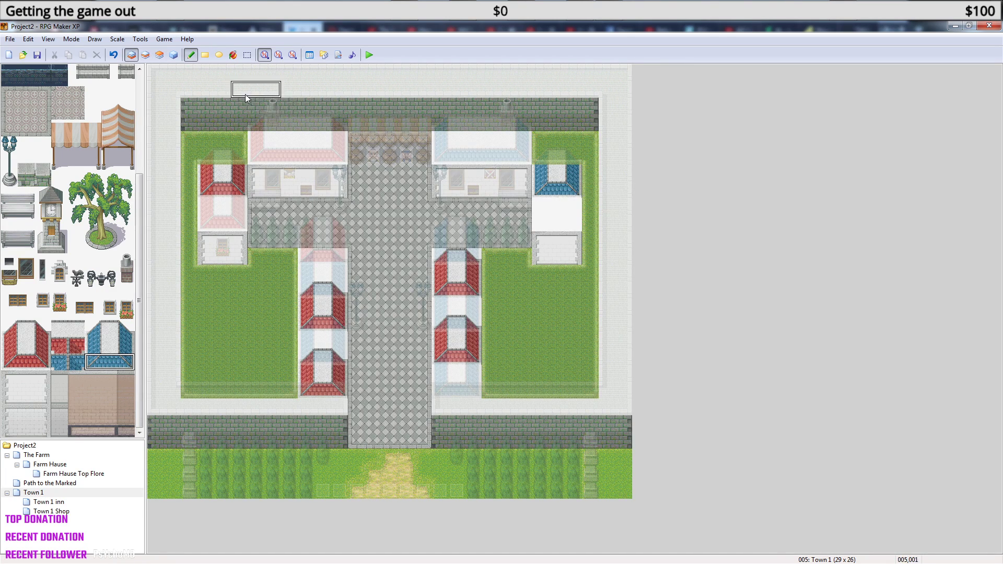
pyautogui.click(146, 55)
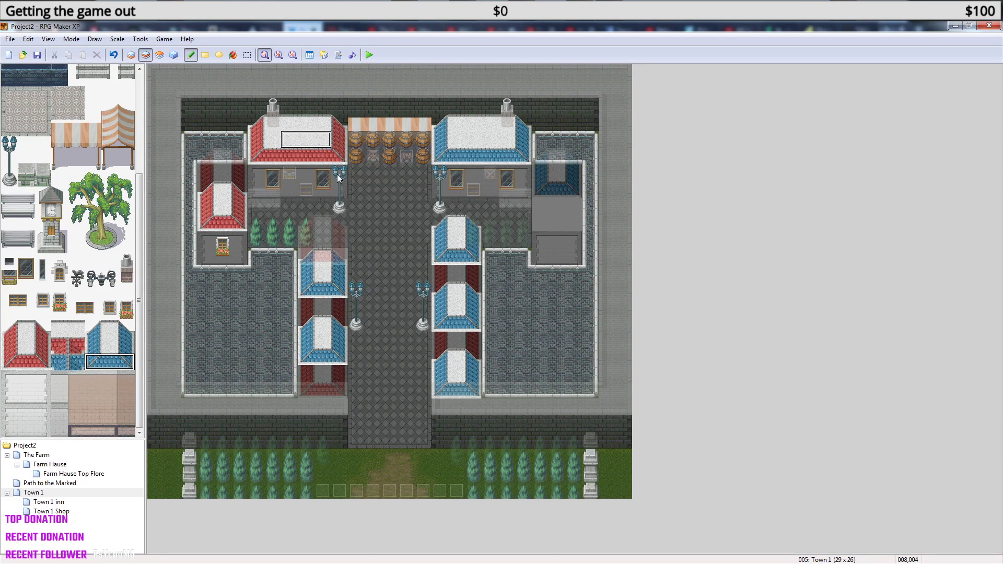
# On layer 1, blank out the eastern house's old wall and place a white wall front directly below its blue roof.
pyautogui.click(131, 55)
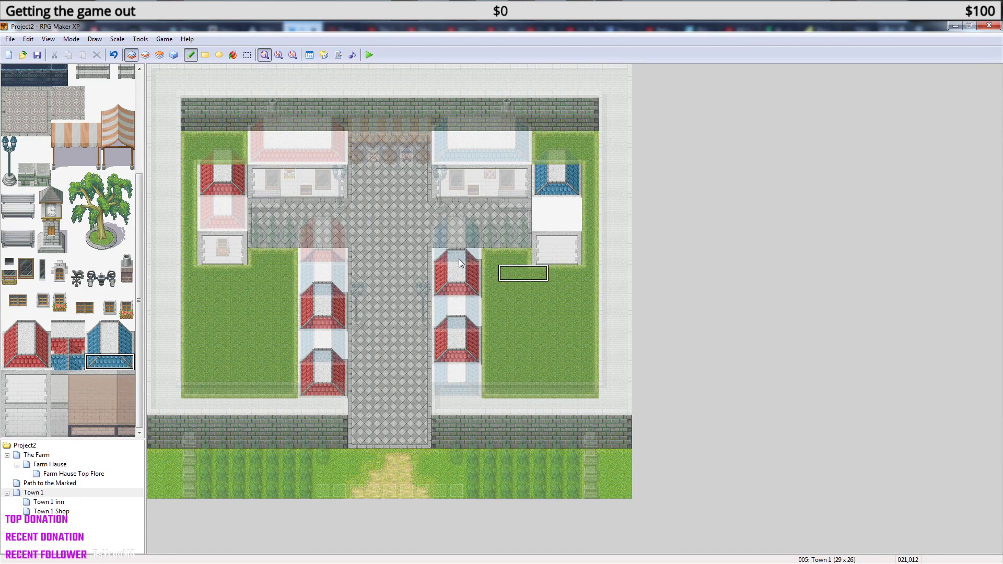
pyautogui.rightClick(555, 212)
pyautogui.click(538, 241)
pyautogui.moveTo(538, 240)
pyautogui.mouseDown()
pyautogui.moveTo(554, 255)
pyautogui.moveTo(573, 238)
pyautogui.moveTo(556, 240)
pyautogui.mouseUp()
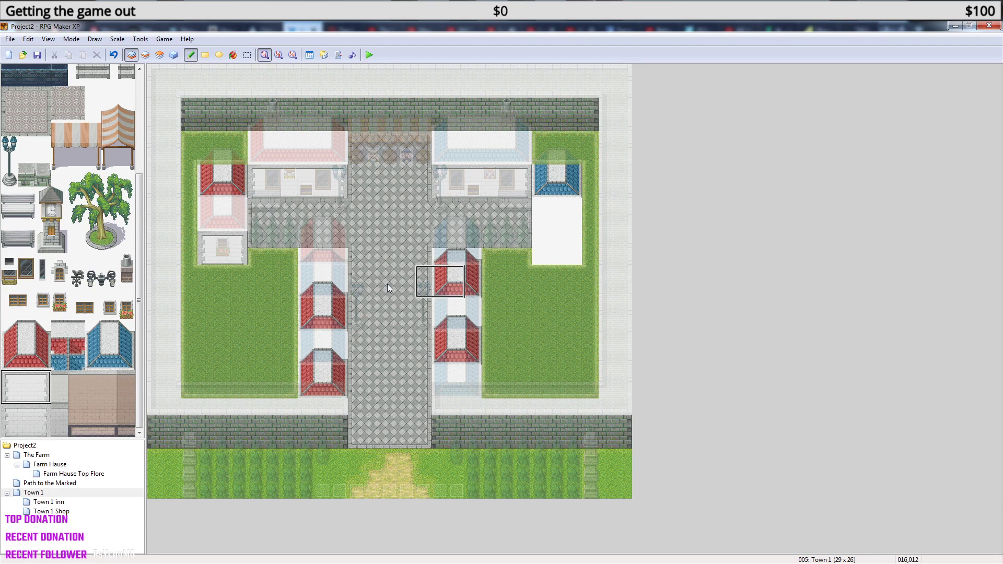
pyautogui.click(547, 200)
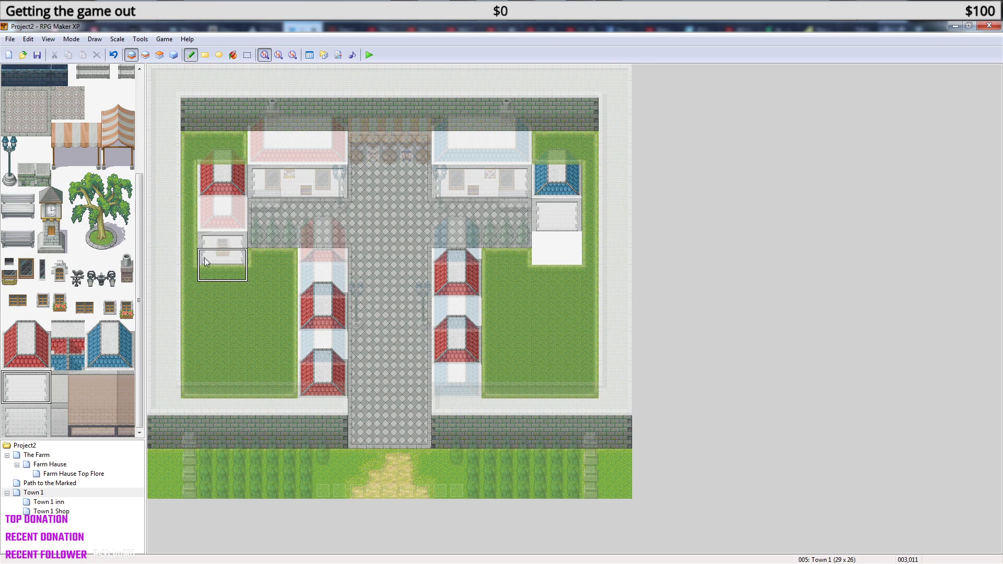
# Copy the door event of the large red-roofed building onto the eastern house's new wall front.
pyautogui.click(146, 55)
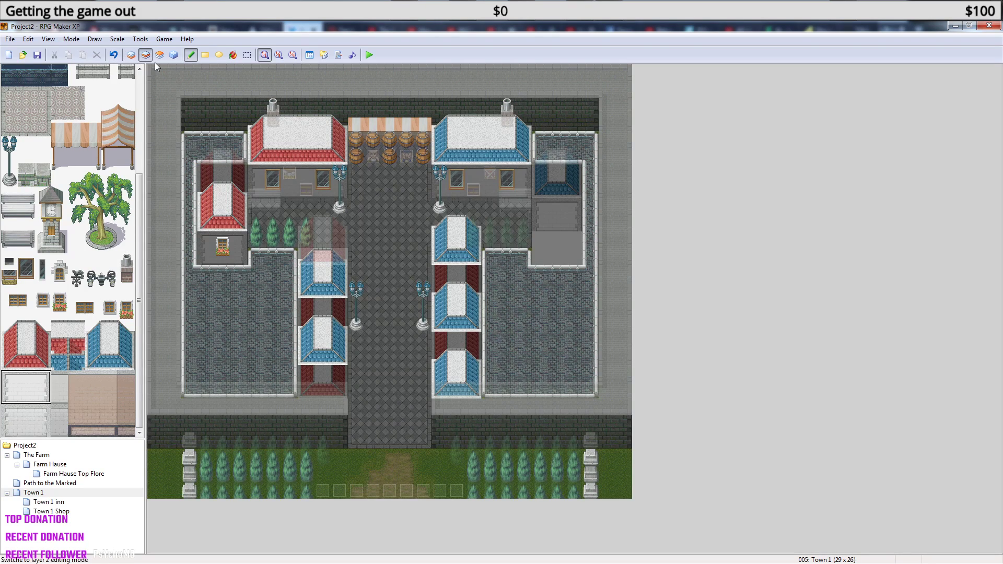
pyautogui.click(173, 56)
pyautogui.click(306, 192)
pyautogui.hotkey('ctrl', 'c')
pyautogui.click(554, 225)
pyautogui.hotkey('ctrl', 'v')
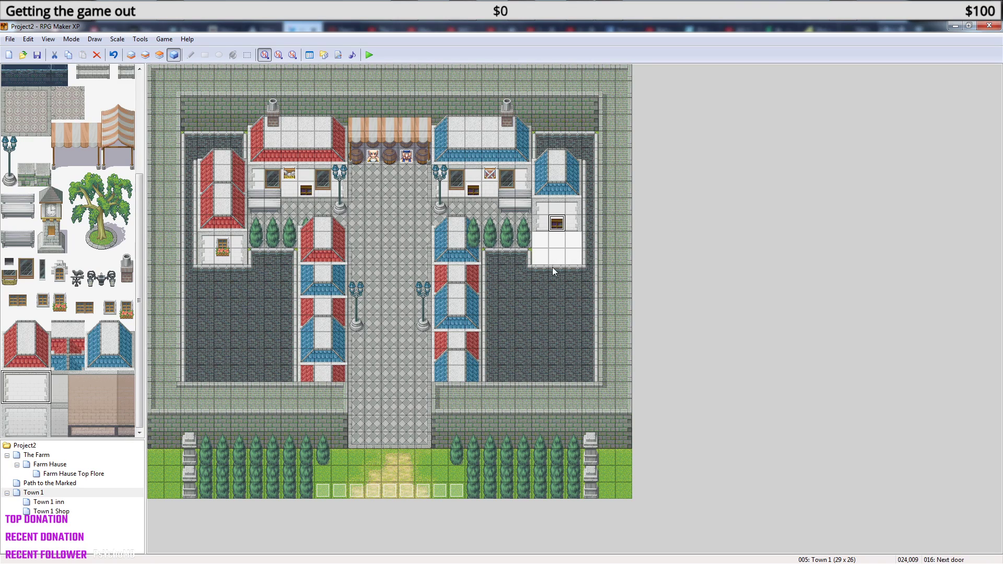
# Pave the blank area in front of the eastern house's door with the grey stone path on layer 1.
pyautogui.click(130, 55)
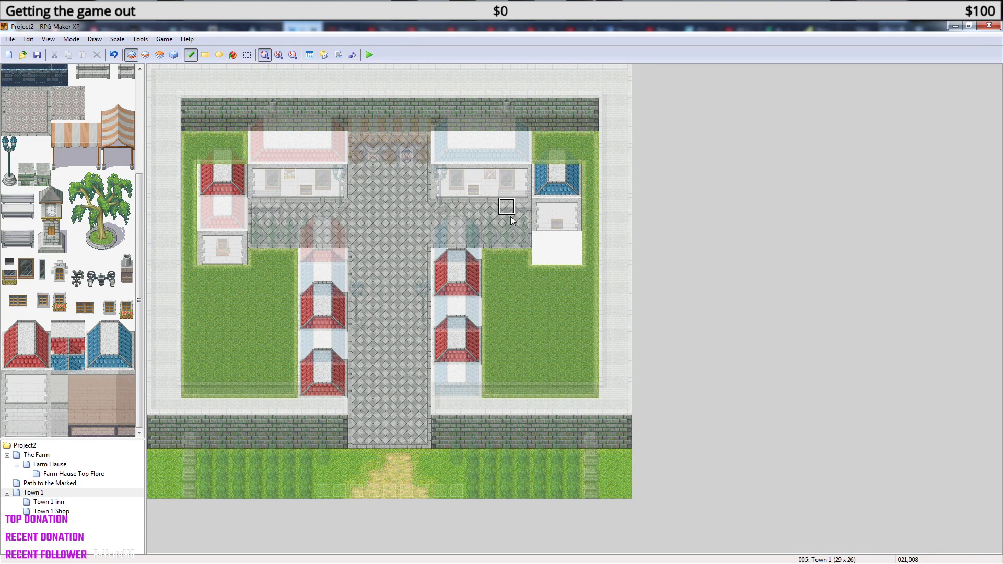
pyautogui.moveTo(527, 238)
pyautogui.mouseDown()
pyautogui.moveTo(557, 238)
pyautogui.moveTo(573, 256)
pyautogui.moveTo(543, 259)
pyautogui.mouseUp()
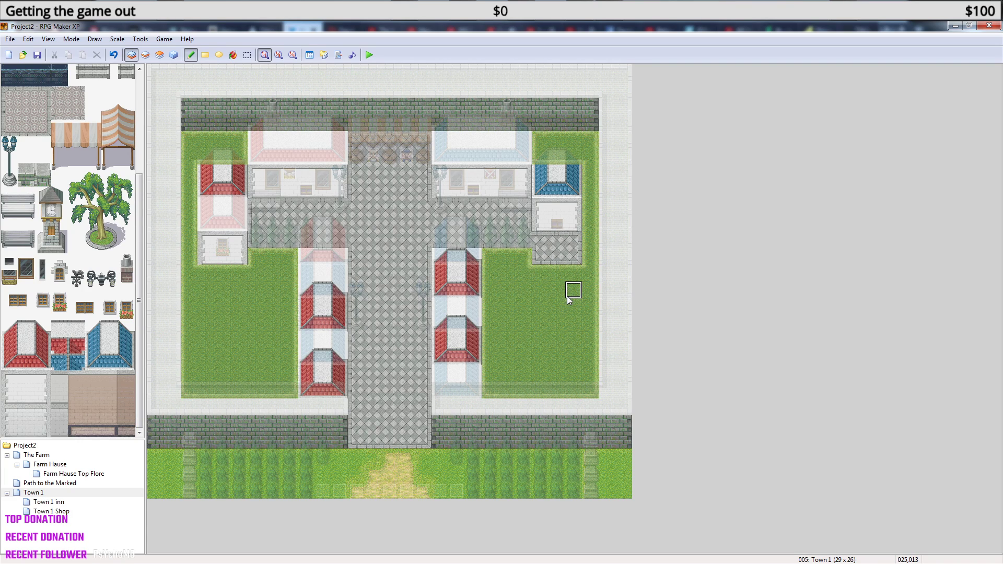
pyautogui.click(145, 54)
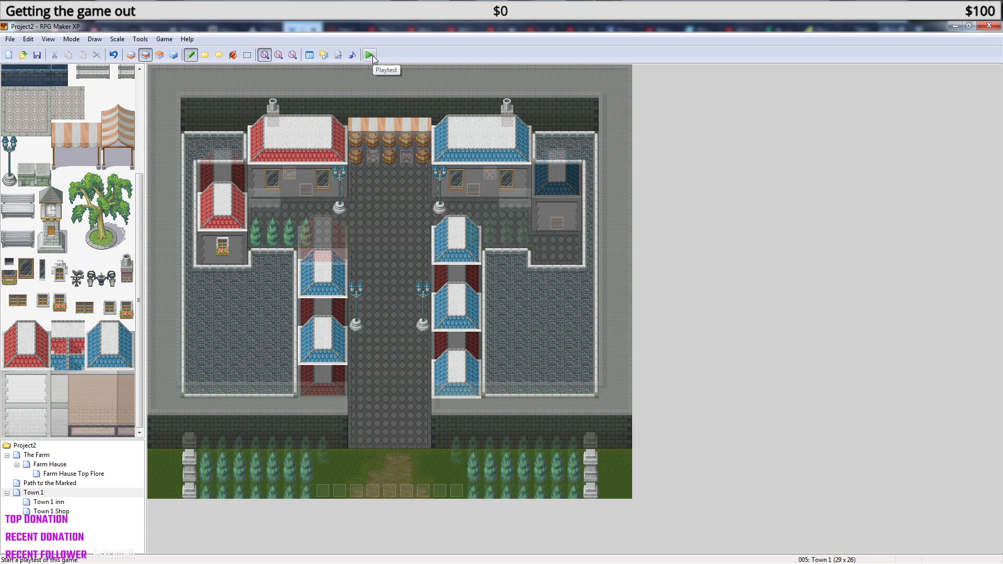
# Create a new map under Town 1 named "Small house" with the 010: Castle Town In tileset.
pyautogui.rightClick(49, 493)
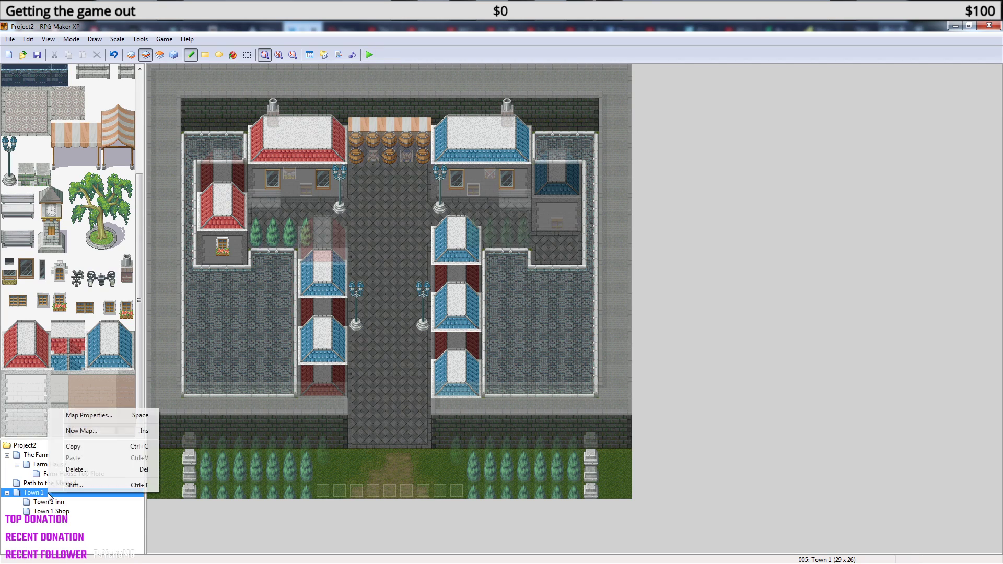
pyautogui.click(80, 431)
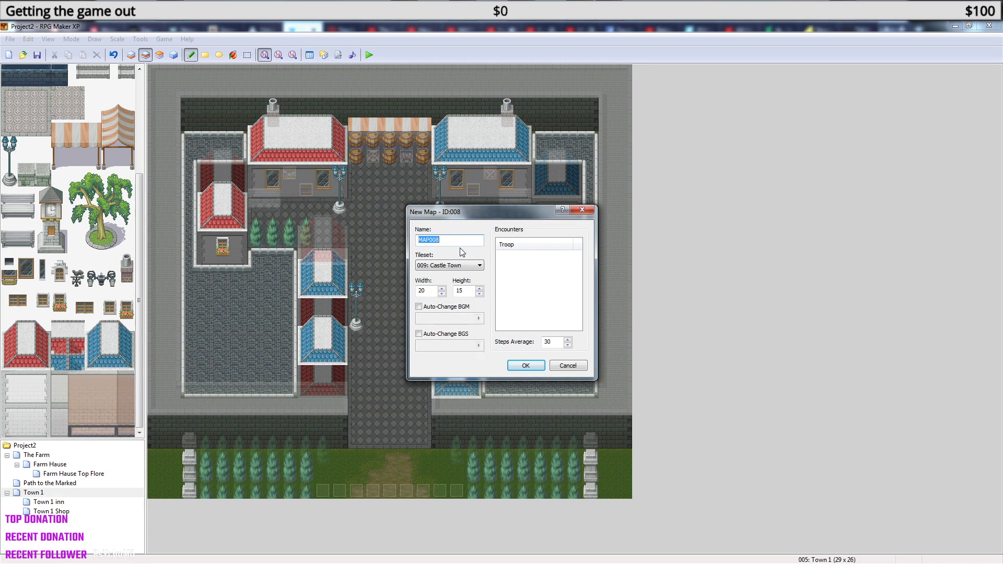
pyautogui.write('Sma')
pyautogui.click(479, 265)
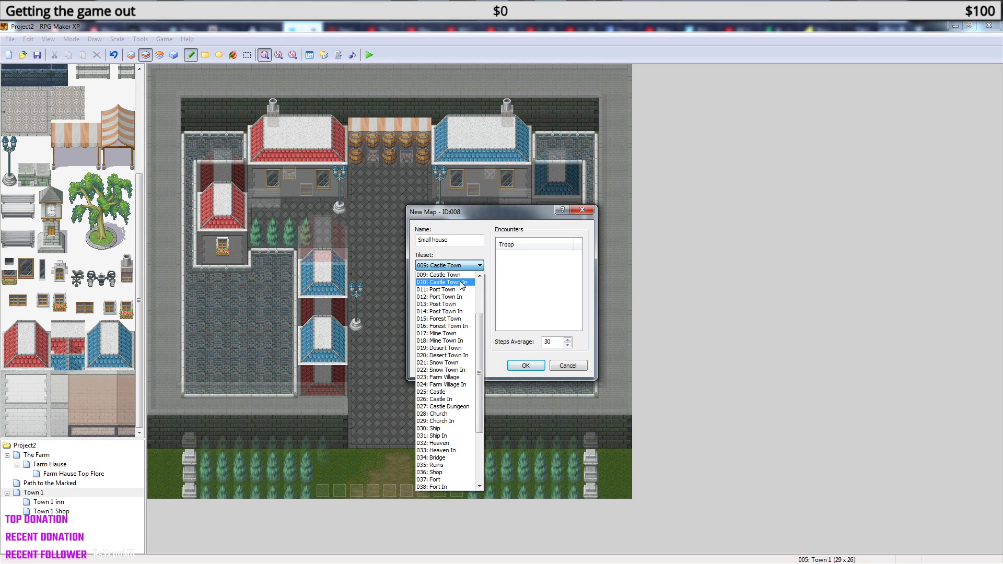
pyautogui.click(462, 283)
pyautogui.click(525, 365)
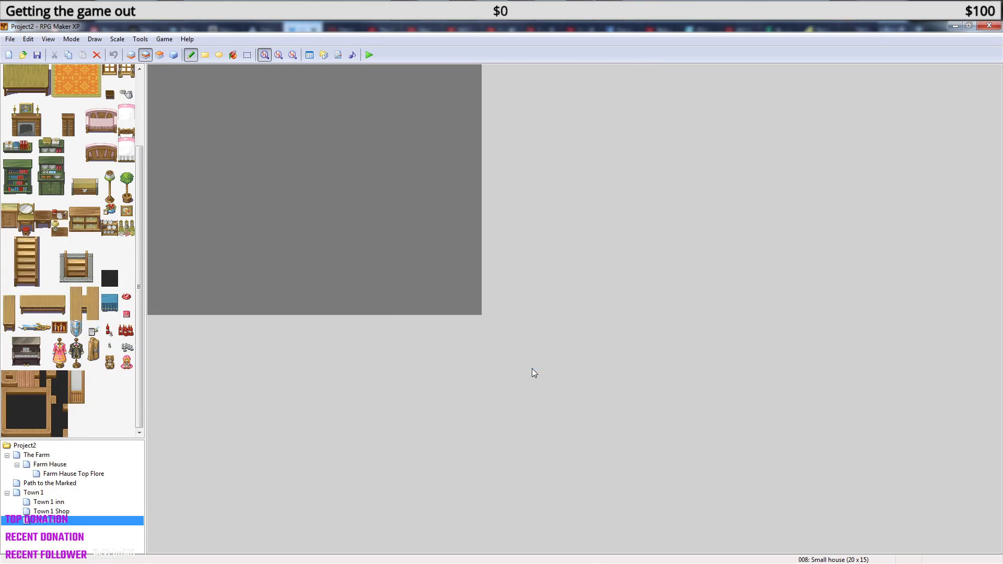
# Paint the dark wooden-edged border on layer 1 around a rectangular room, leaving a one-tile exit in the lower side.
pyautogui.moveTo(139, 286); pyautogui.dragTo(140, 200)
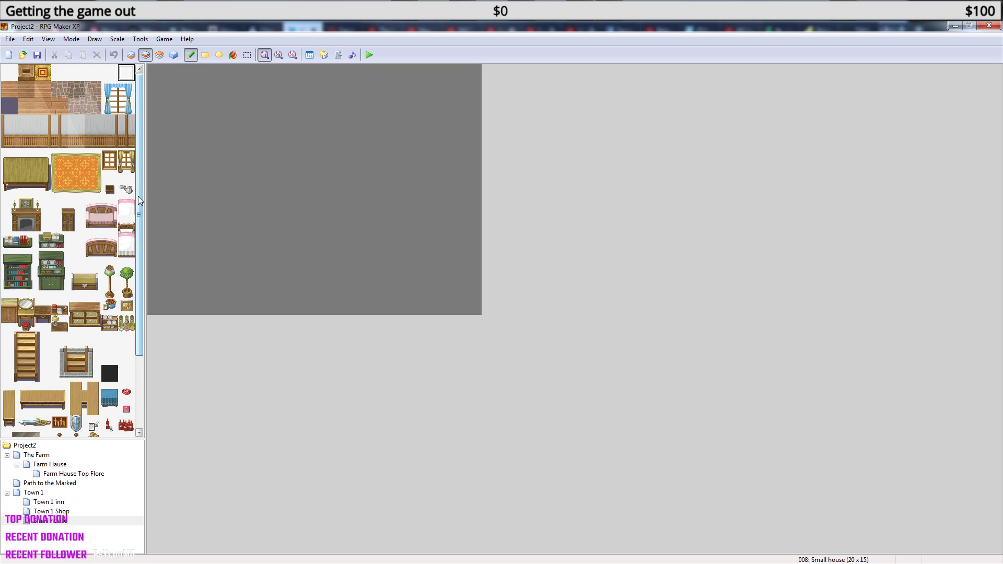
pyautogui.click(27, 75)
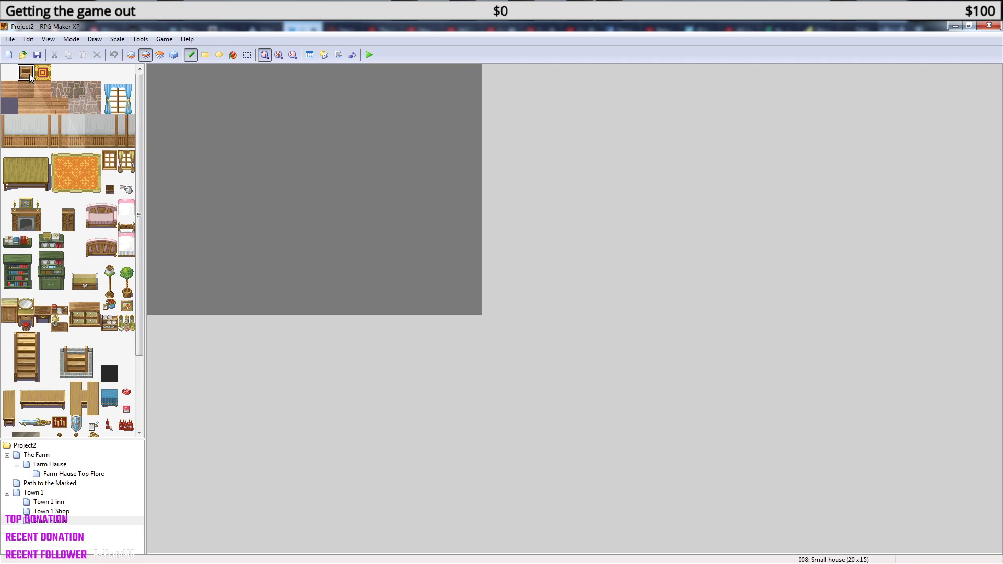
pyautogui.click(131, 54)
pyautogui.moveTo(155, 72)
pyautogui.mouseDown()
pyautogui.moveTo(155, 307)
pyautogui.moveTo(472, 306)
pyautogui.moveTo(487, 96)
pyautogui.moveTo(479, 164)
pyautogui.moveTo(473, 73)
pyautogui.moveTo(175, 86)
pyautogui.moveTo(472, 90)
pyautogui.moveTo(336, 89)
pyautogui.moveTo(456, 89)
pyautogui.moveTo(460, 303)
pyautogui.moveTo(460, 290)
pyautogui.moveTo(169, 298)
pyautogui.moveTo(168, 109)
pyautogui.mouseUp()
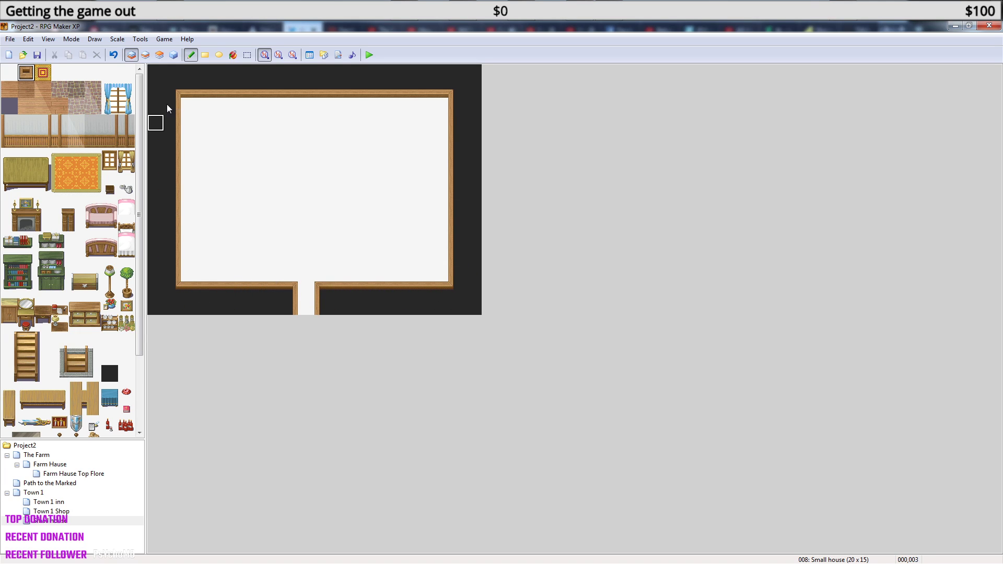
# Flood-fill the room and its exit with the brown wooden floor tile.
pyautogui.click(9, 89)
pyautogui.click(233, 55)
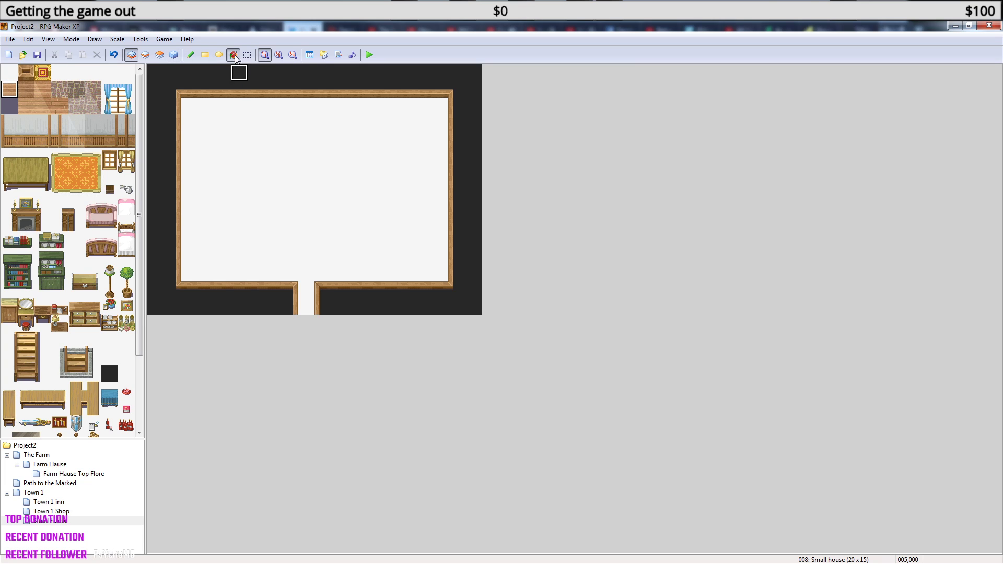
pyautogui.click(252, 137)
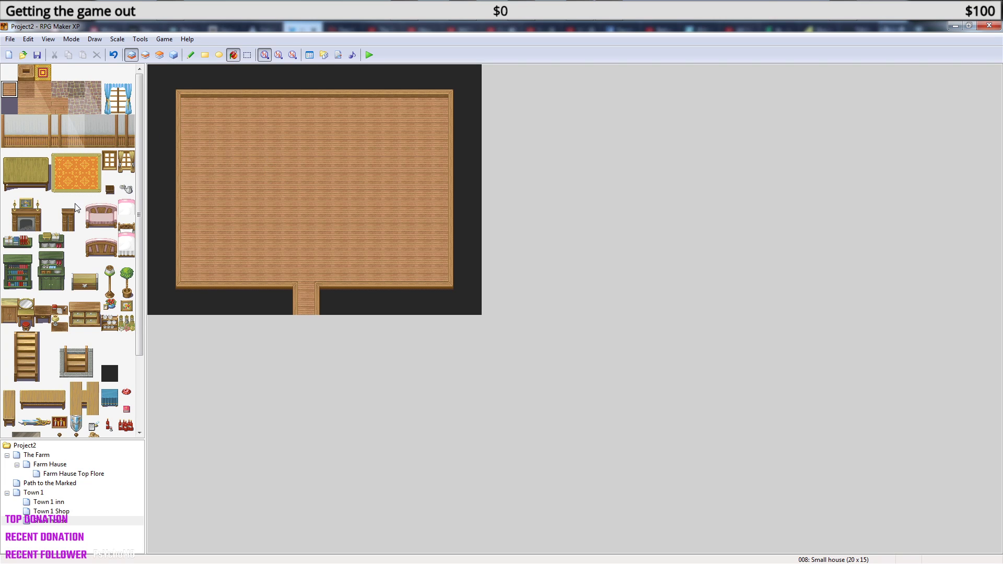
# Build the two-tile-high plaster wall along the room's upper side, with matching left-end, middle and right-end pieces.
pyautogui.moveTo(8, 123); pyautogui.dragTo(9, 140)
pyautogui.click(190, 55)
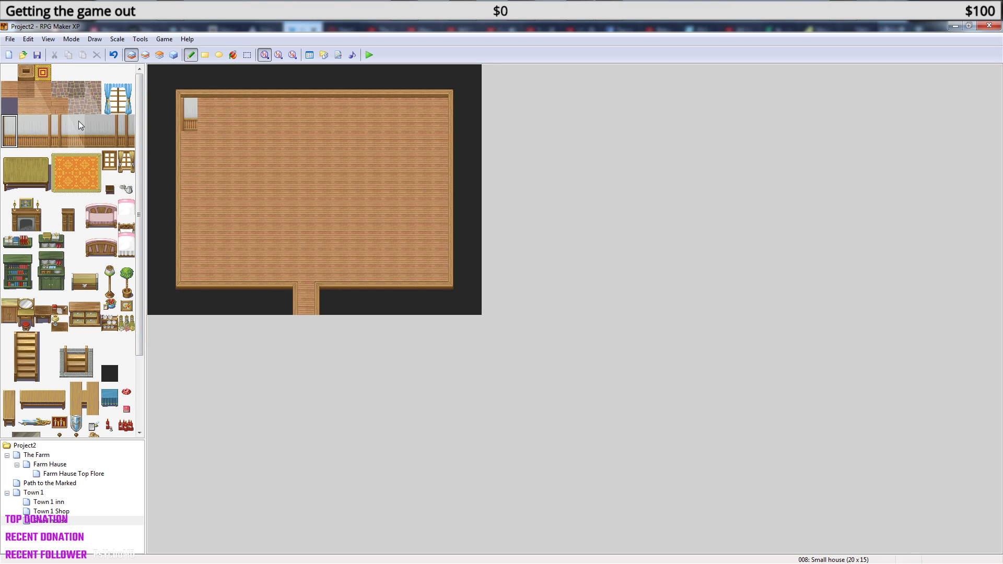
pyautogui.moveTo(26, 123); pyautogui.dragTo(26, 139)
pyautogui.moveTo(189, 113); pyautogui.dragTo(424, 114)
pyautogui.moveTo(41, 123); pyautogui.dragTo(43, 139)
pyautogui.click(437, 111)
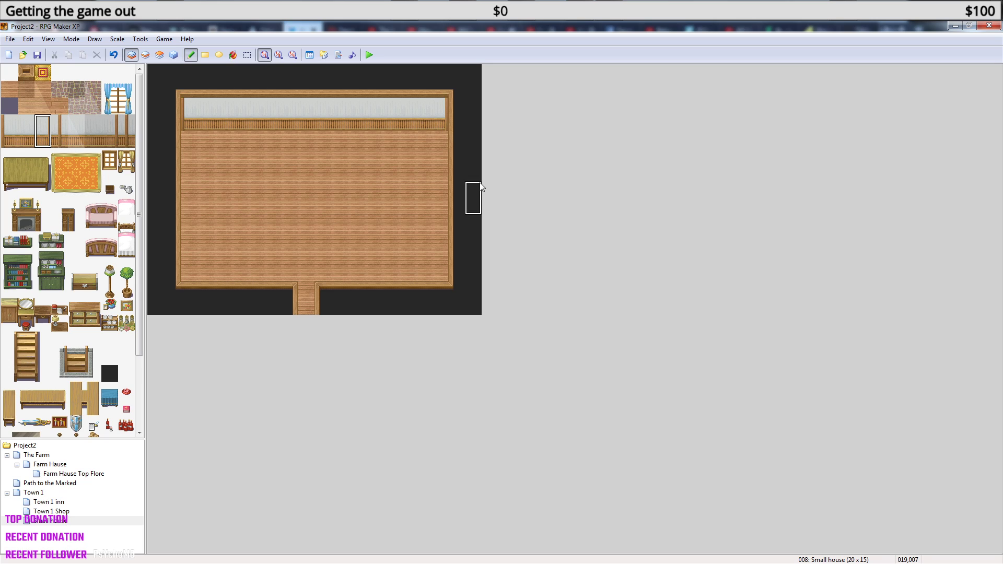
# On layer 2, place two cream-curtained windows on the plaster wall, at 006,002 and 013,002.
pyautogui.moveTo(110, 89); pyautogui.dragTo(126, 106)
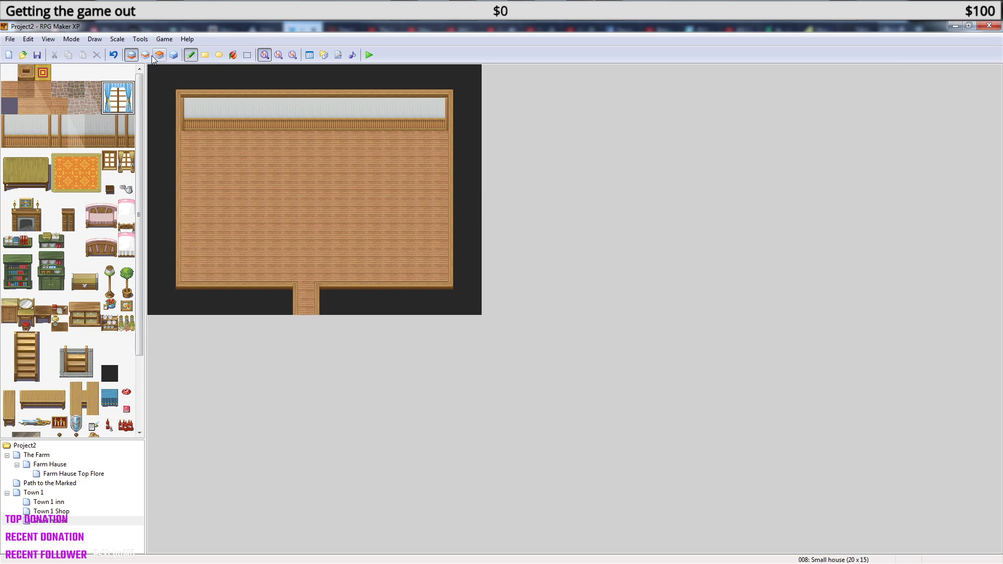
pyautogui.press('F6')
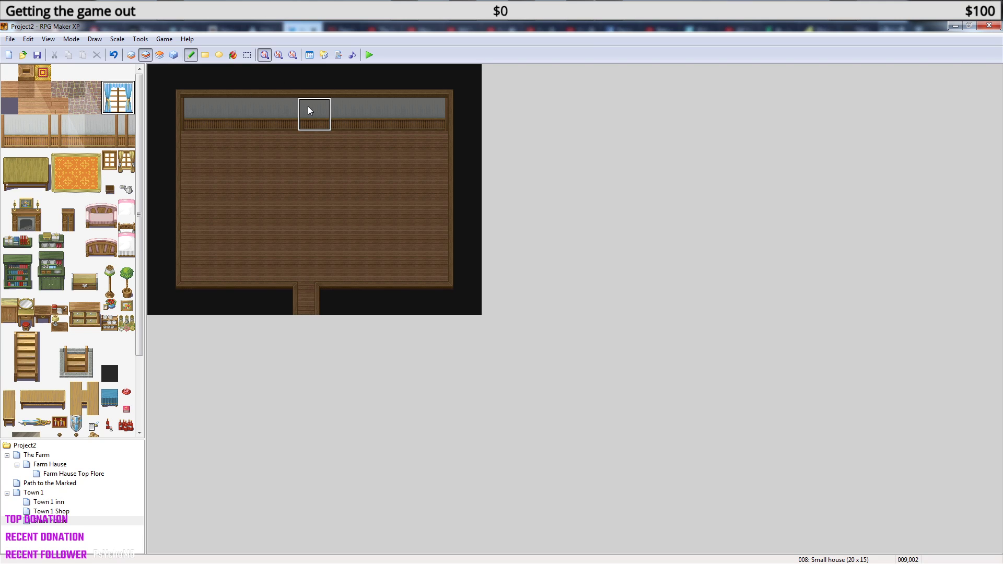
pyautogui.moveTo(126, 157); pyautogui.dragTo(127, 172)
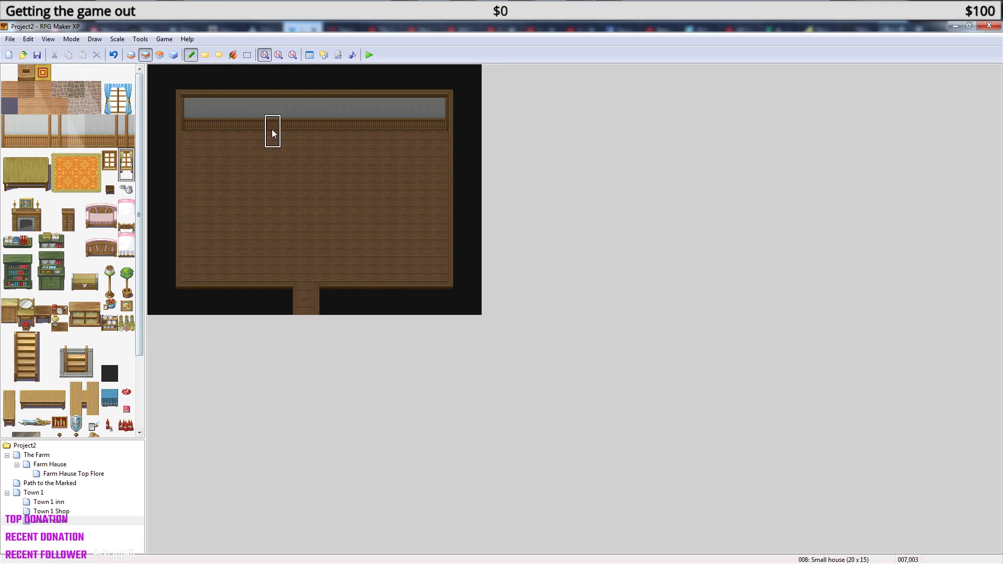
pyautogui.click(312, 107)
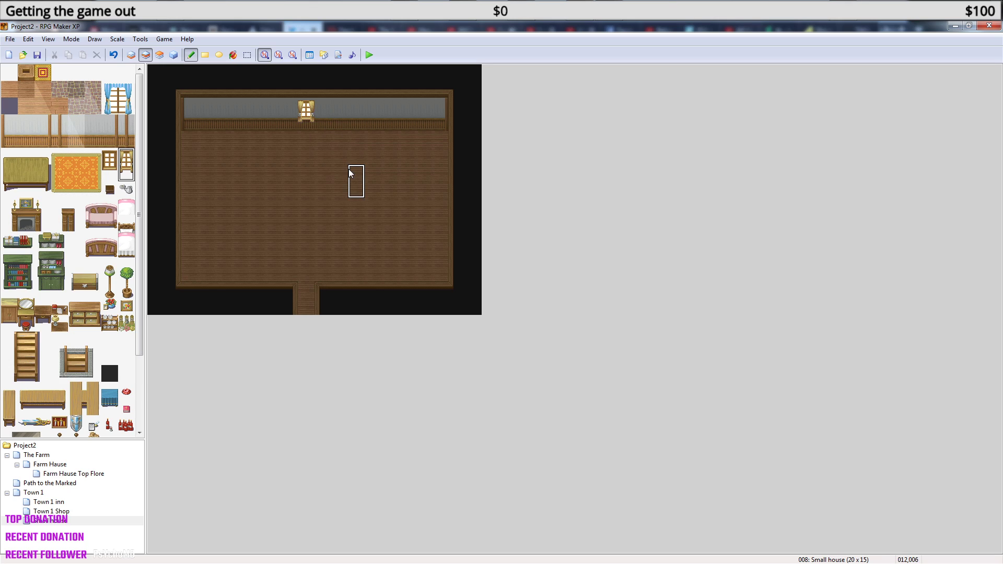
pyautogui.hotkey('ctrl', 'z')
pyautogui.click(255, 107)
pyautogui.click(372, 107)
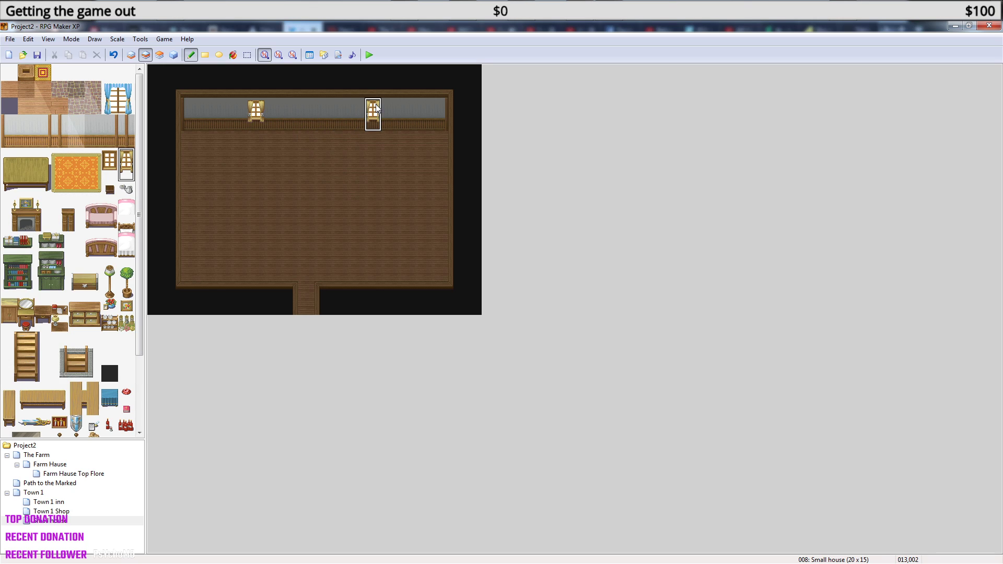
# Place the fireplace on the wall between the two windows, with a green bookcase topped by the books-and-jars tiles to its left.
pyautogui.moveTo(10, 206); pyautogui.dragTo(42, 223)
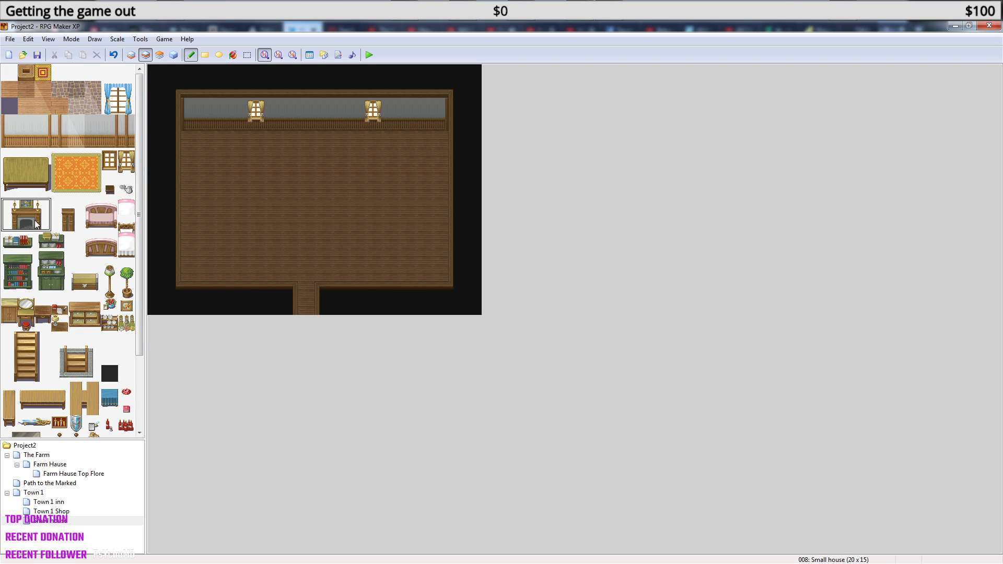
pyautogui.click(310, 110)
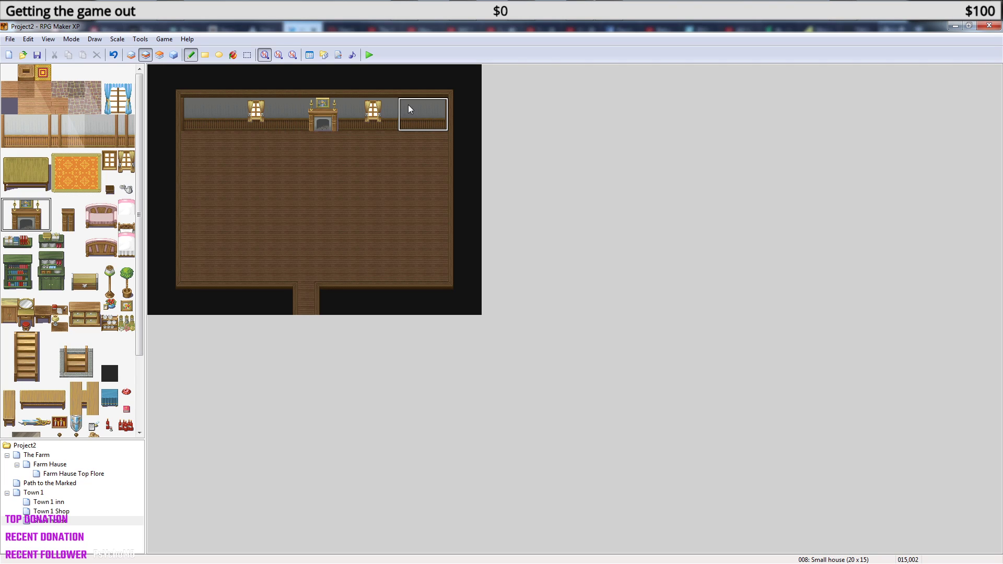
pyautogui.moveTo(73, 207); pyautogui.dragTo(72, 224)
pyautogui.moveTo(15, 258); pyautogui.dragTo(26, 288)
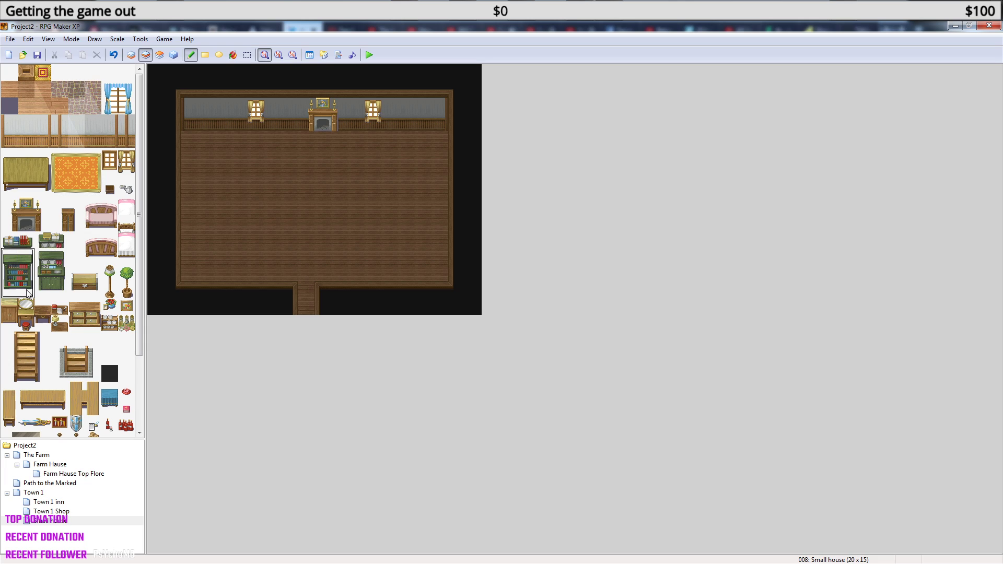
pyautogui.click(280, 114)
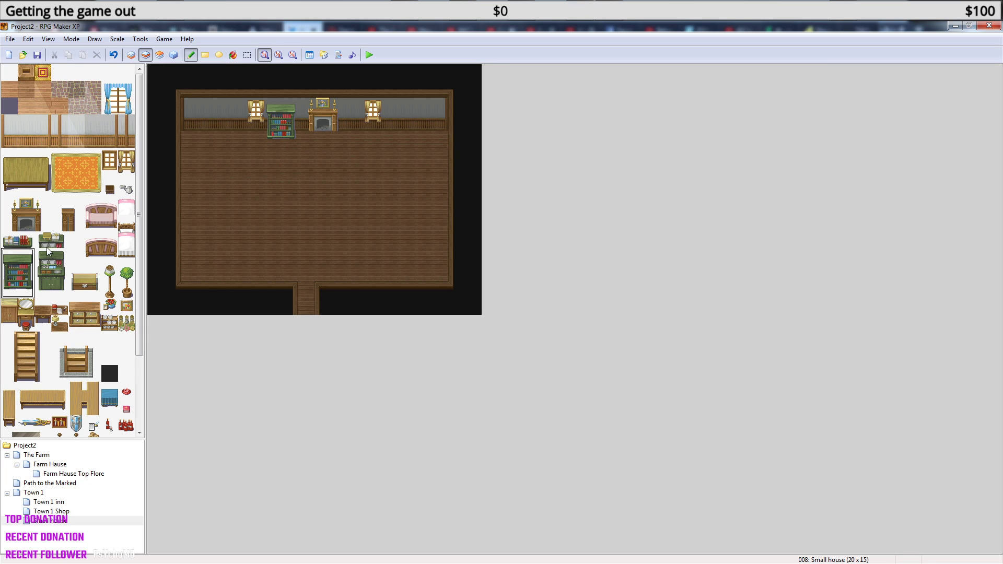
pyautogui.moveTo(11, 242); pyautogui.dragTo(26, 242)
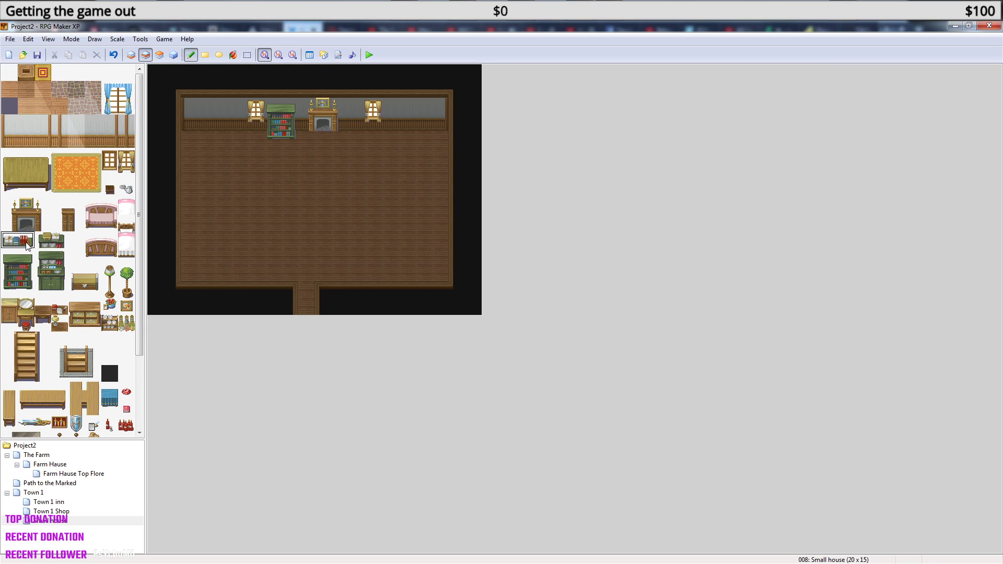
pyautogui.click(276, 118)
# Copy the Exit event from the Town 1 Shop map onto the Small house exit tile at 009,014.
pyautogui.click(160, 55)
pyautogui.click(174, 55)
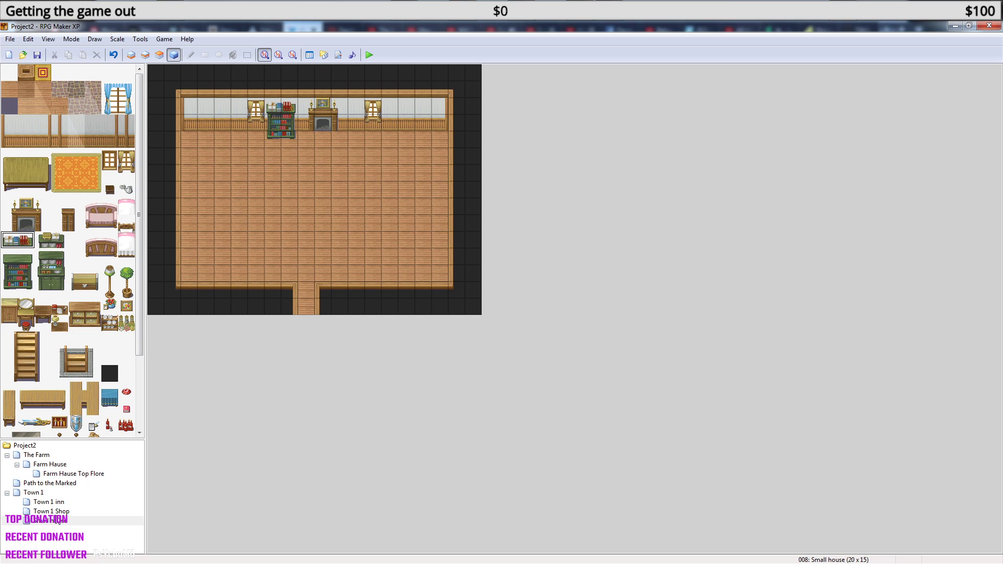
pyautogui.click(57, 512)
pyautogui.click(205, 308)
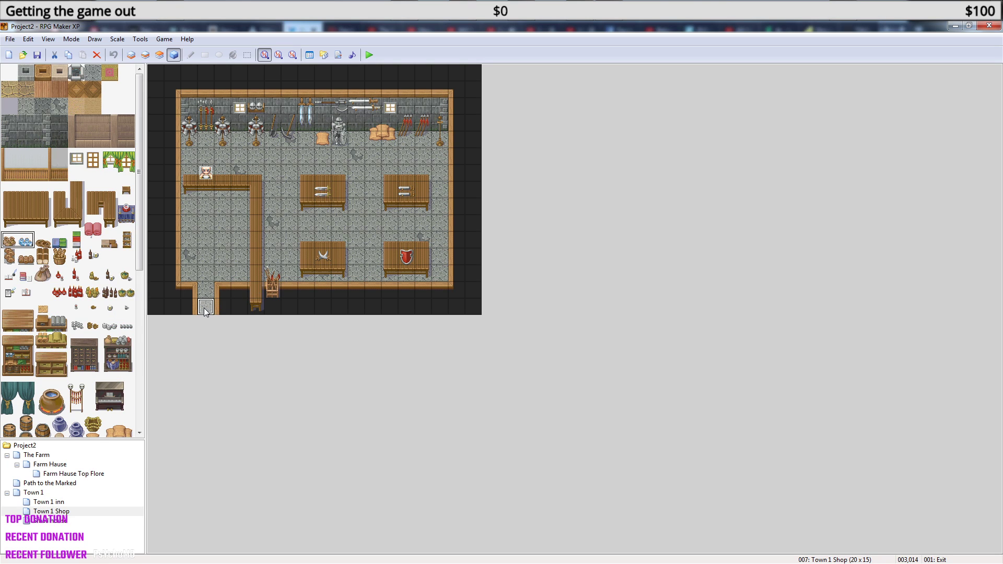
pyautogui.click(58, 524)
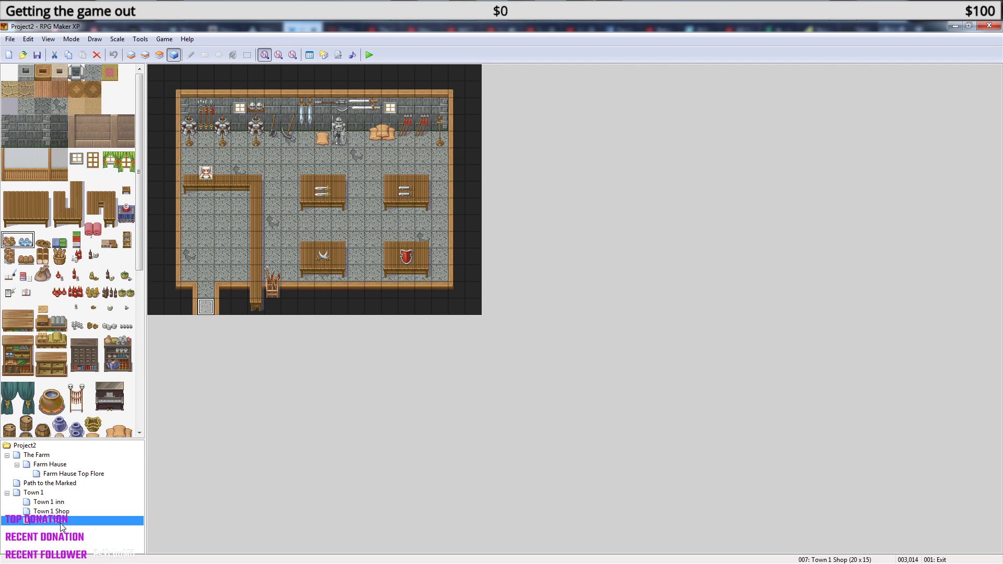
pyautogui.click(310, 309)
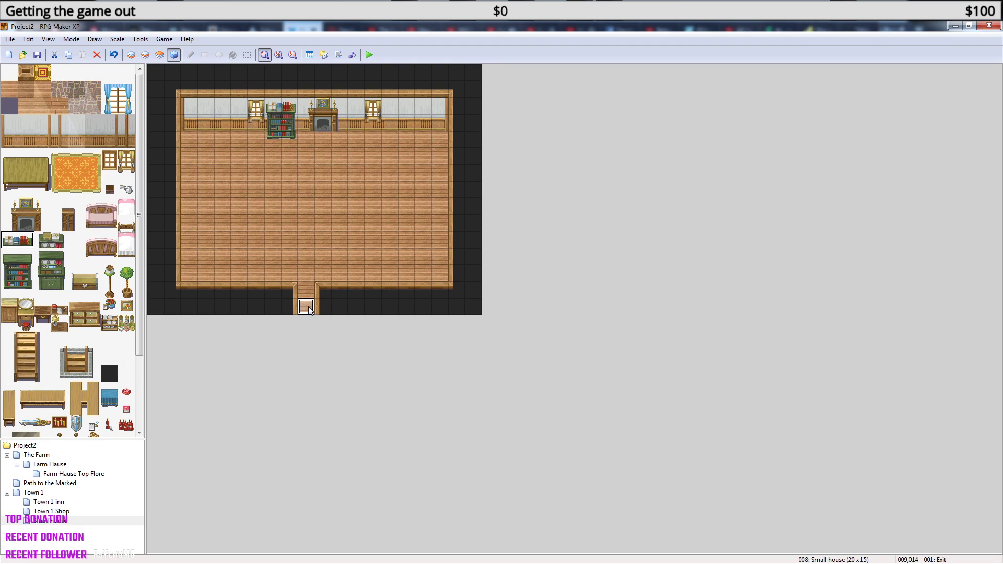
# Change the Small house Exit event's Transfer Player destination to Town 1 (024,009), in front of the new house.
pyautogui.rightClick(310, 309)
pyautogui.click(334, 313)
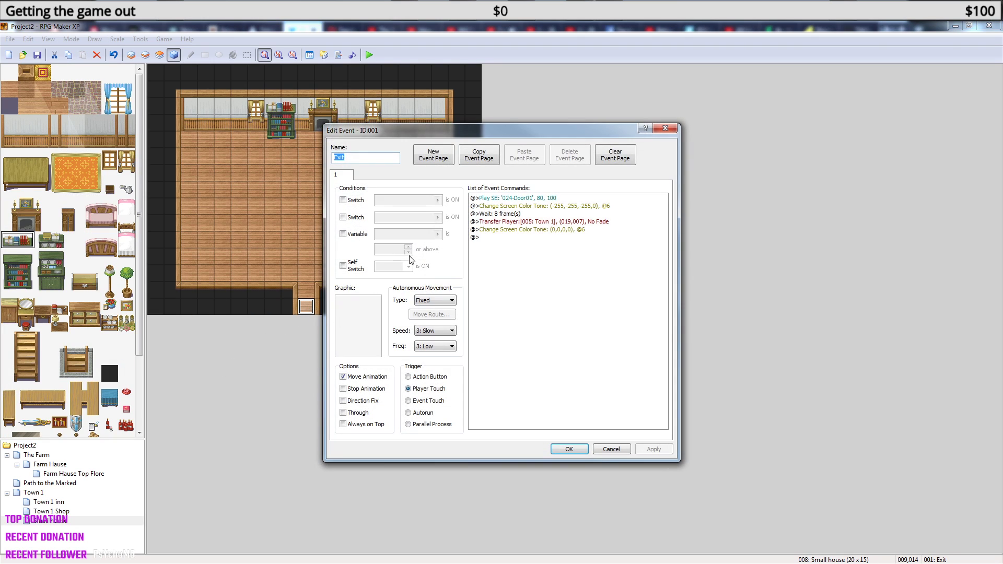
pyautogui.click(548, 222)
pyautogui.rightClick(550, 224)
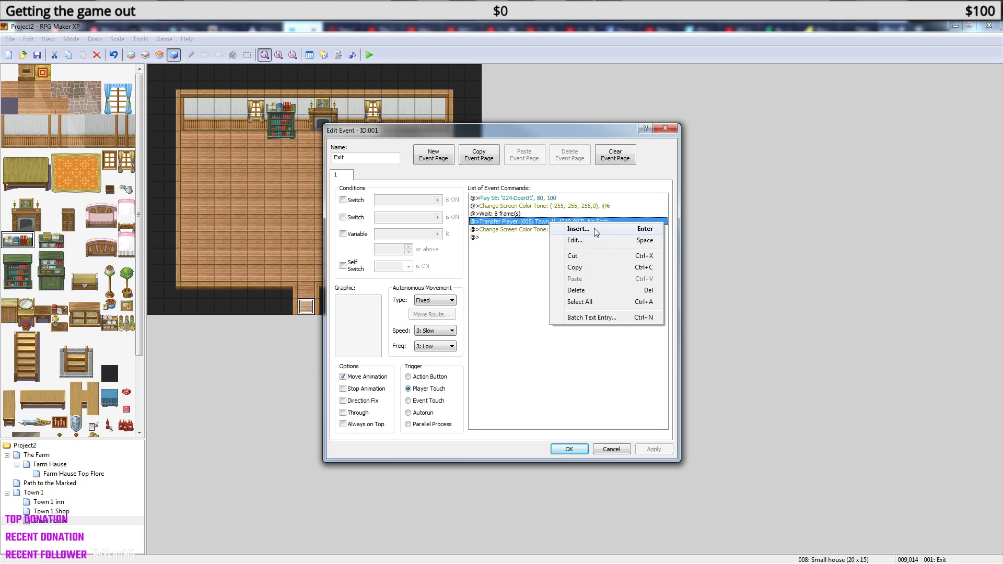
pyautogui.click(579, 241)
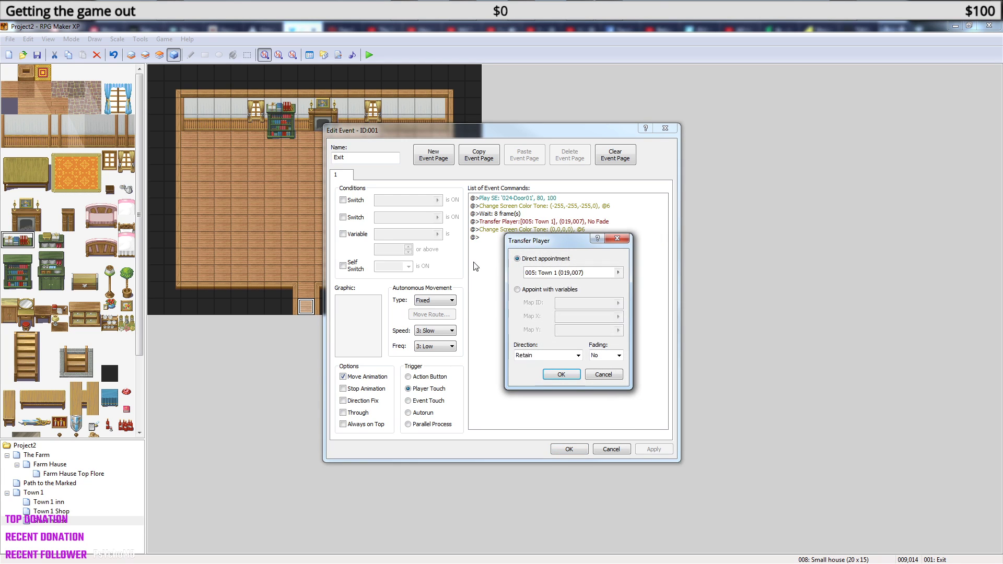
pyautogui.click(618, 272)
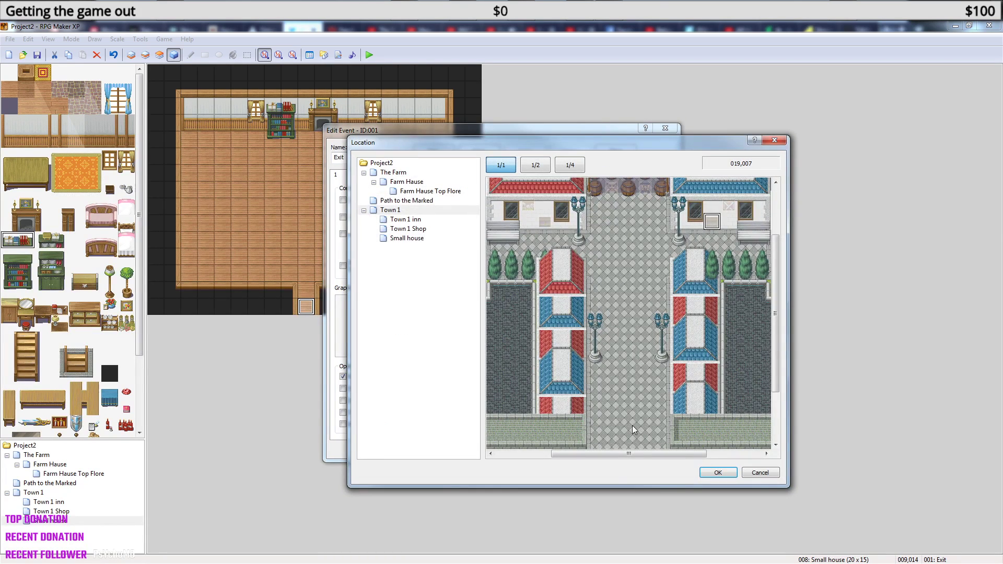
pyautogui.moveTo(632, 453); pyautogui.dragTo(746, 450)
pyautogui.click(695, 254)
pyautogui.click(718, 474)
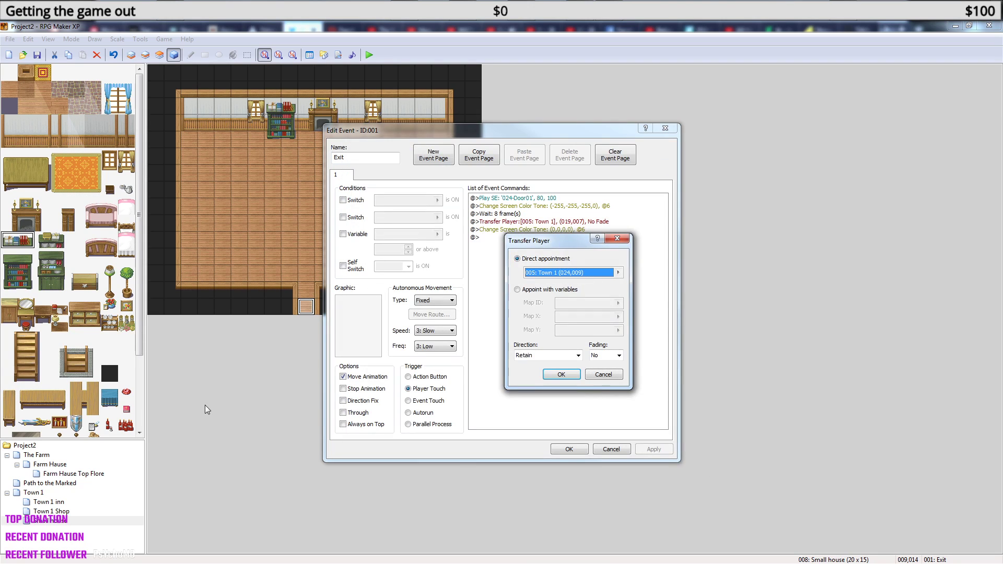
pyautogui.click(562, 382)
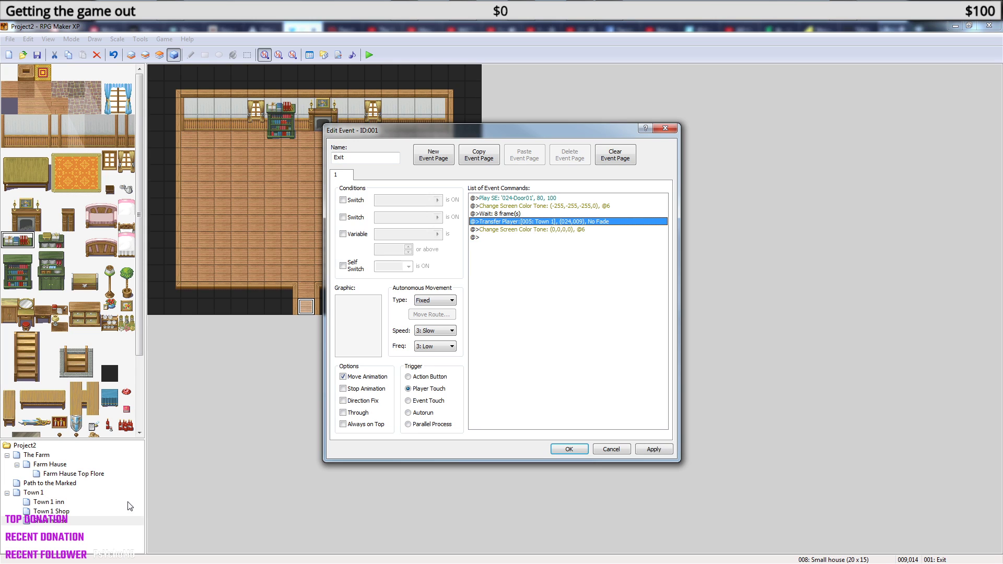
pyautogui.click(569, 449)
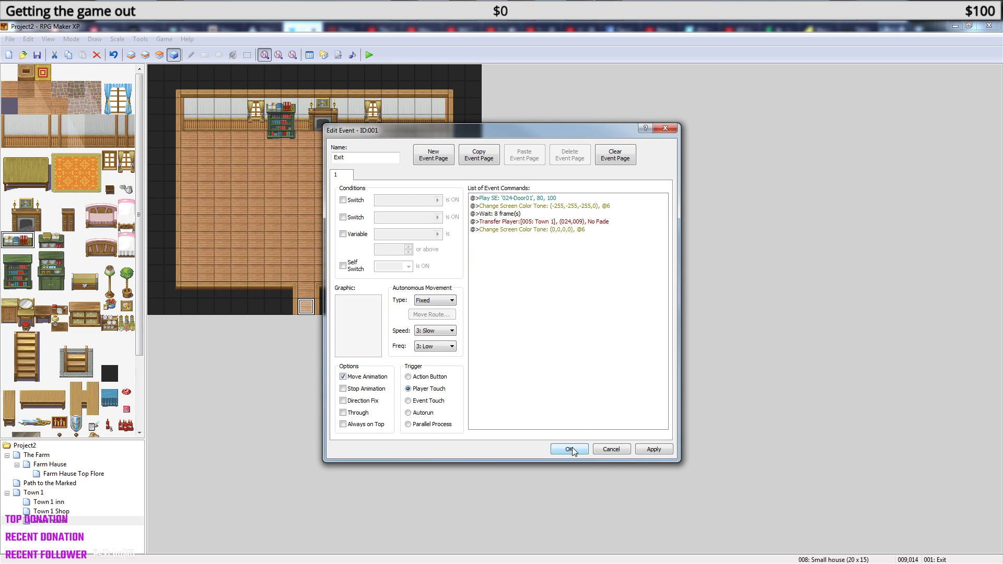
# Examine the pages and commands of the Exit event on the Farm Hause map, comparing pages 1 and 2.
pyautogui.click(39, 458)
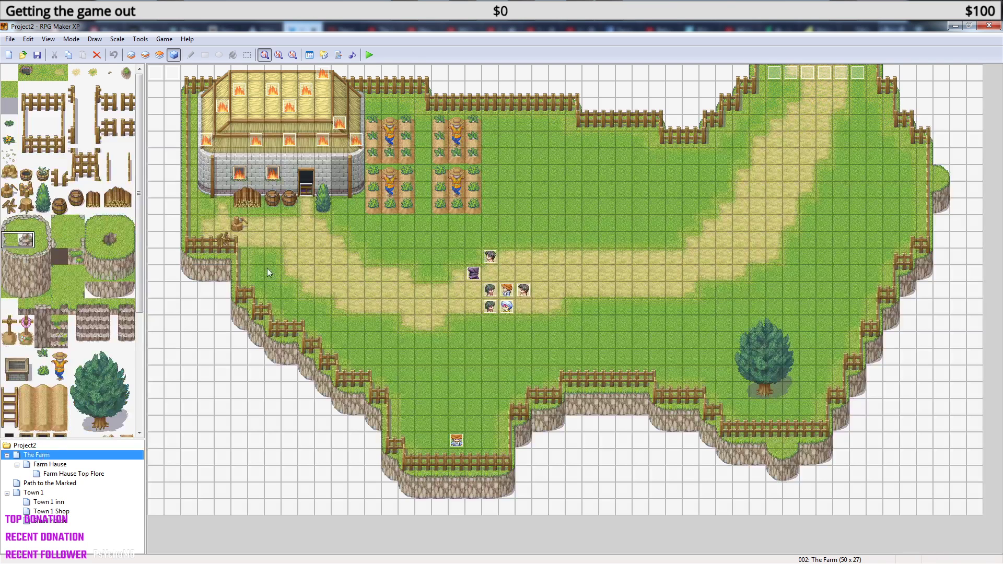
pyautogui.click(56, 465)
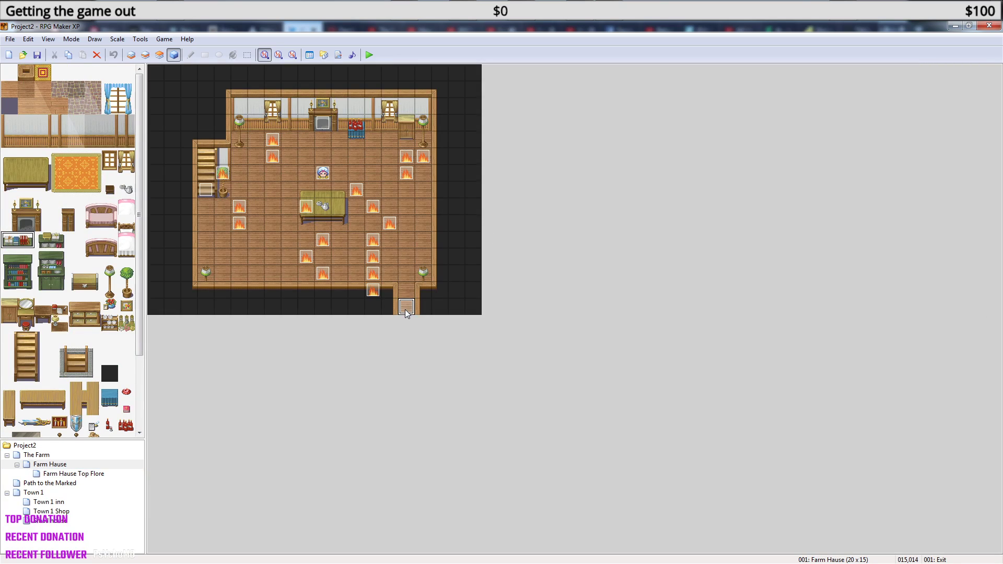
pyautogui.doubleClick(407, 307)
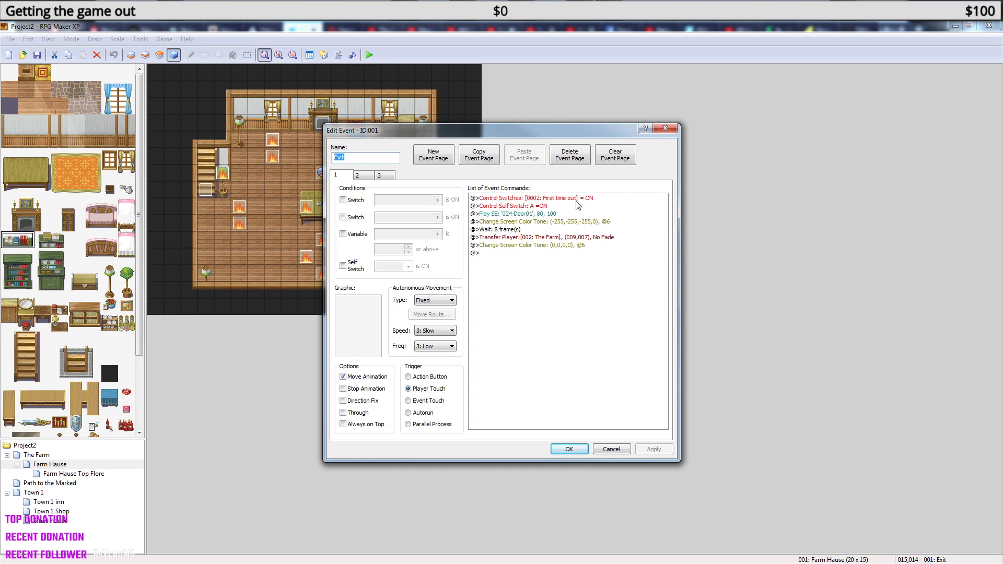
pyautogui.click(360, 176)
pyautogui.click(377, 176)
pyautogui.click(360, 176)
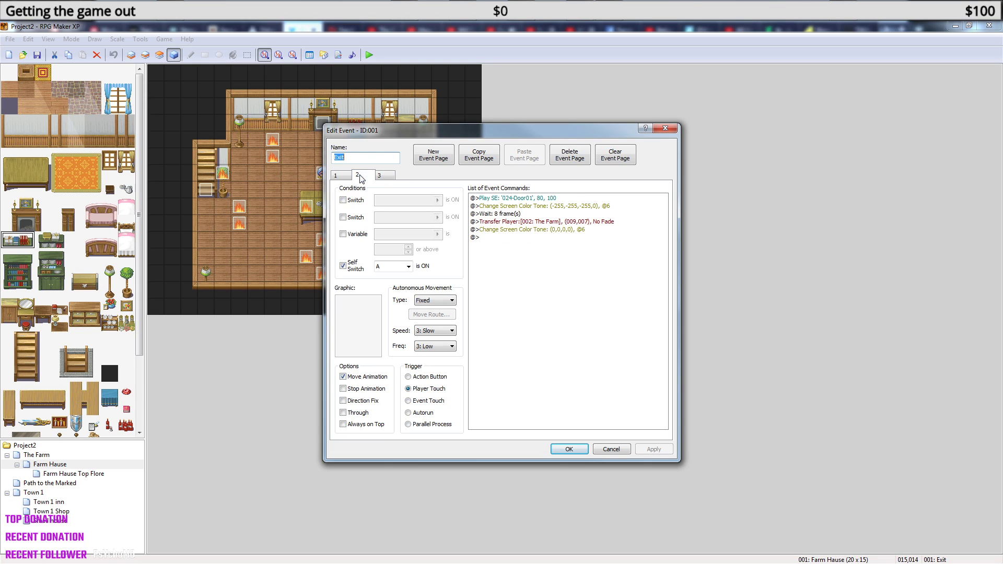
pyautogui.click(342, 176)
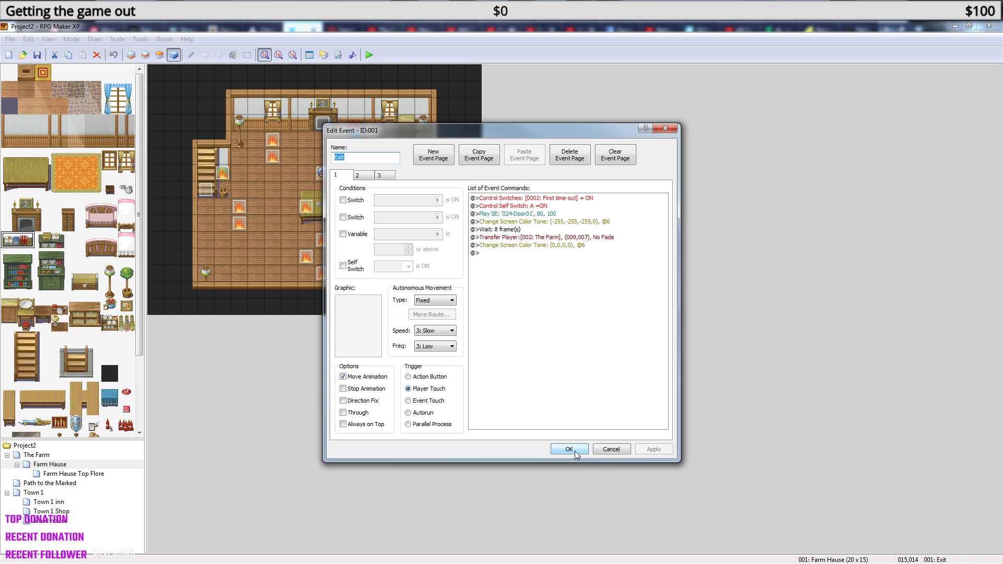
pyautogui.click(364, 177)
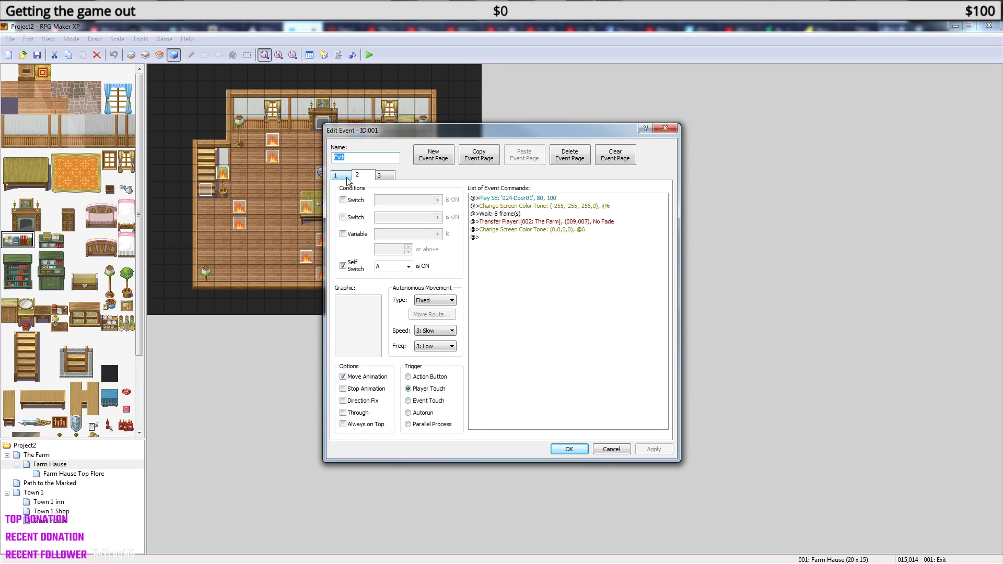
pyautogui.click(342, 175)
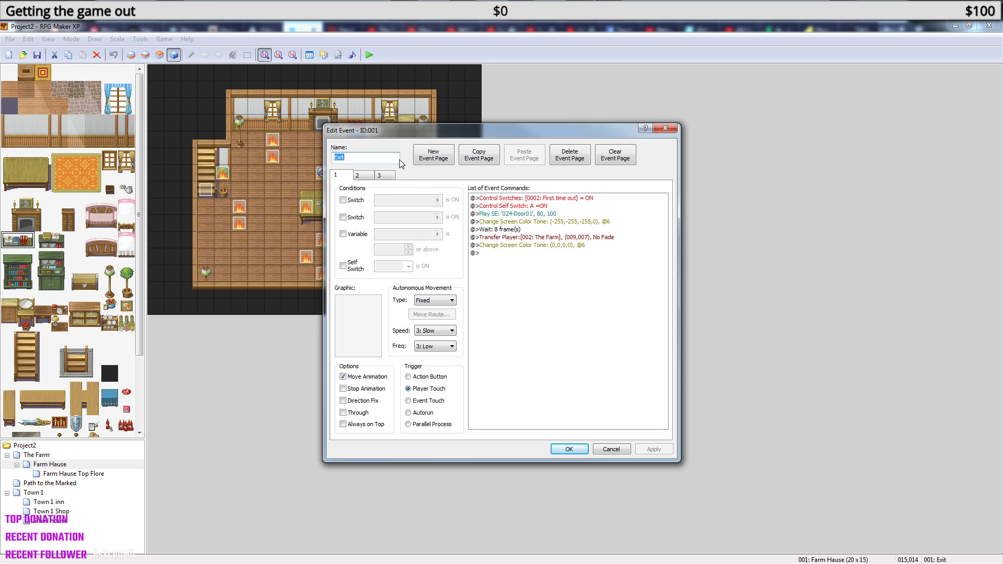
pyautogui.click(571, 449)
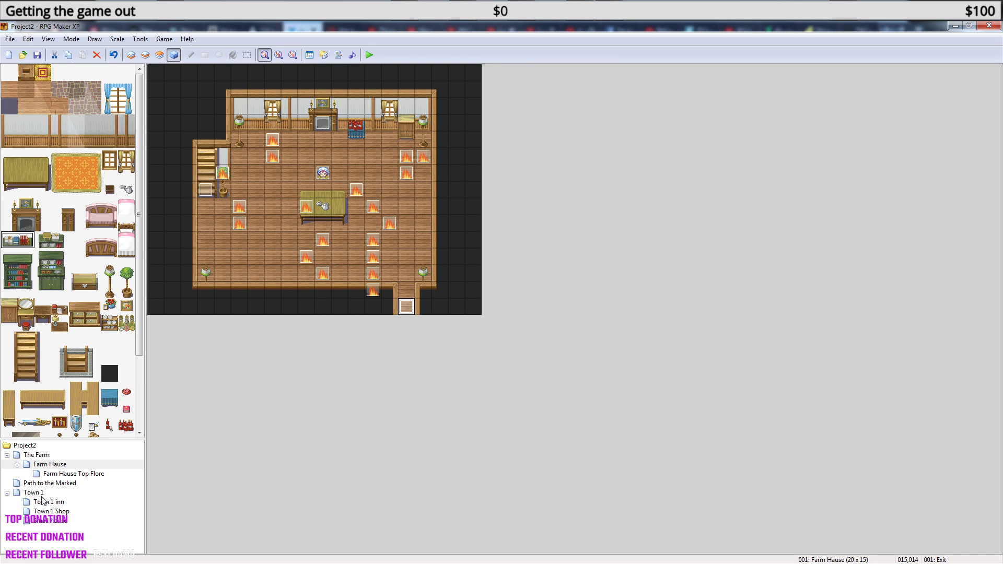
# Change the Transfer Player destination on page 1 of Town 1's Next door event at 024,009 to Small house (009,013).
pyautogui.click(36, 493)
pyautogui.doubleClick(556, 225)
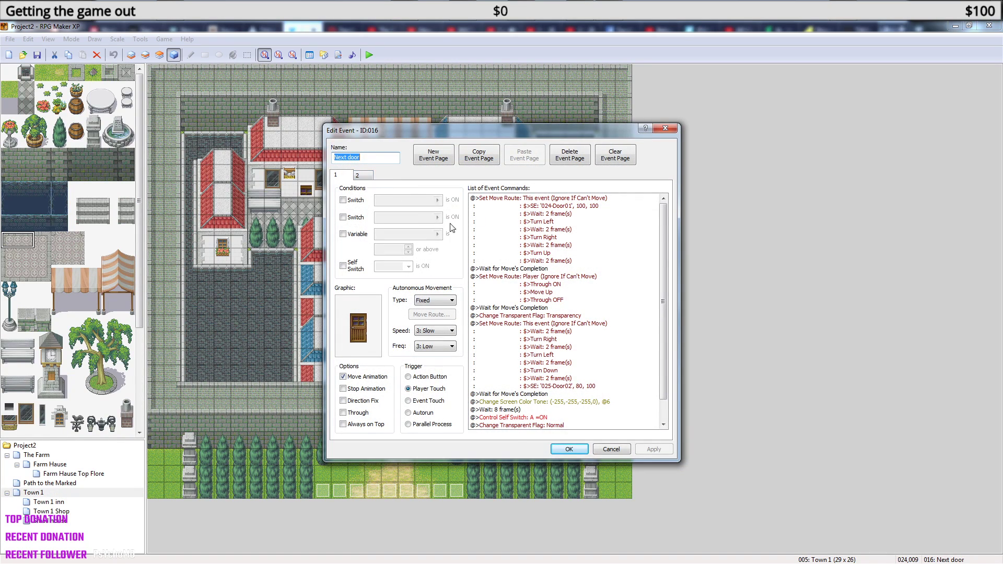
pyautogui.scroll(-1, 663, 300)
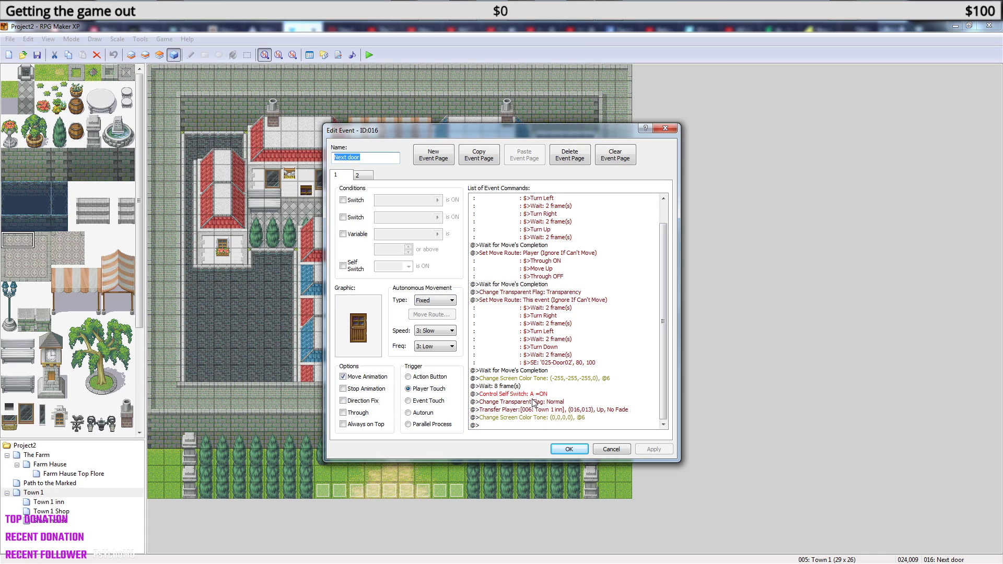
pyautogui.click(569, 412)
pyautogui.rightClick(569, 409)
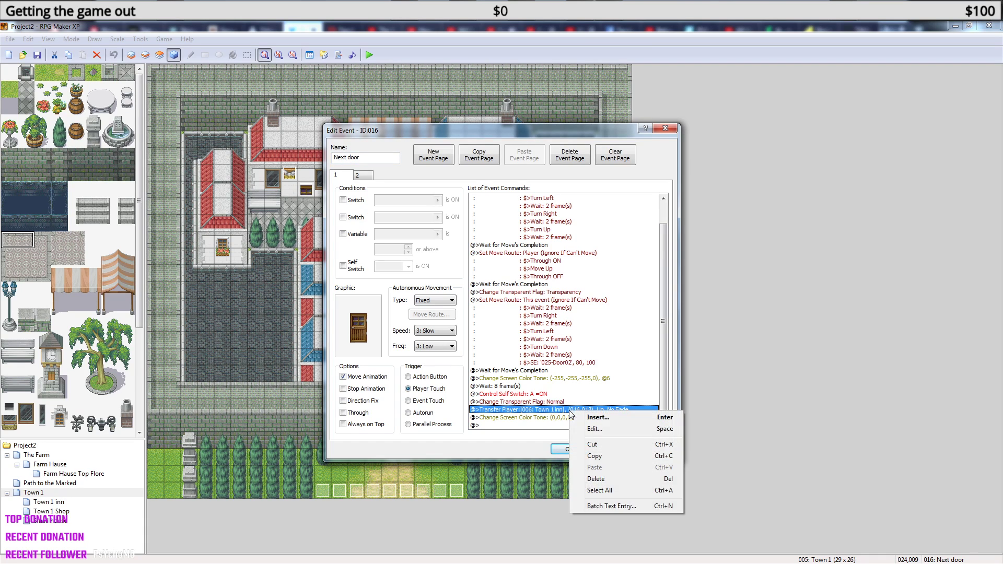
pyautogui.click(607, 427)
pyautogui.click(618, 272)
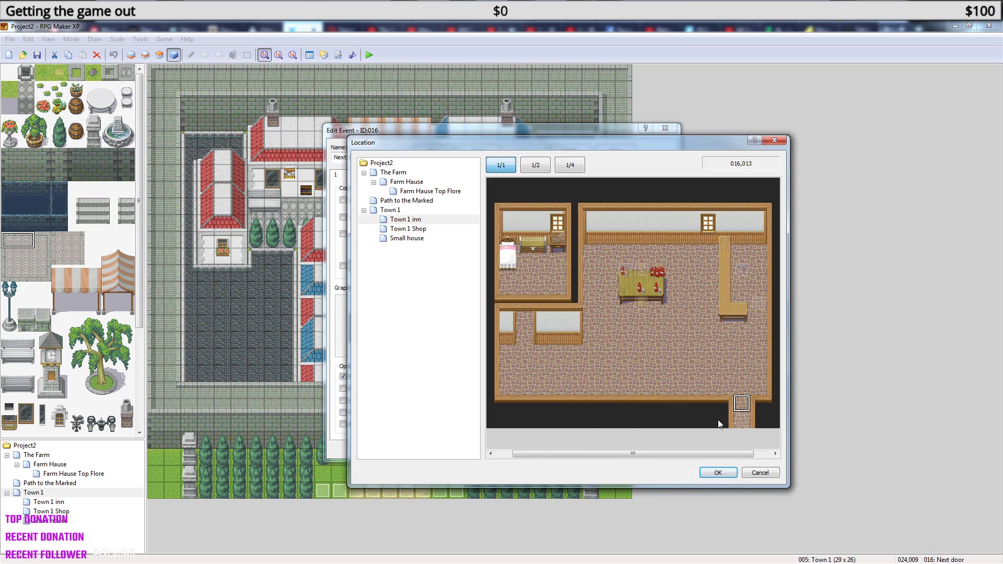
pyautogui.click(411, 238)
pyautogui.click(643, 407)
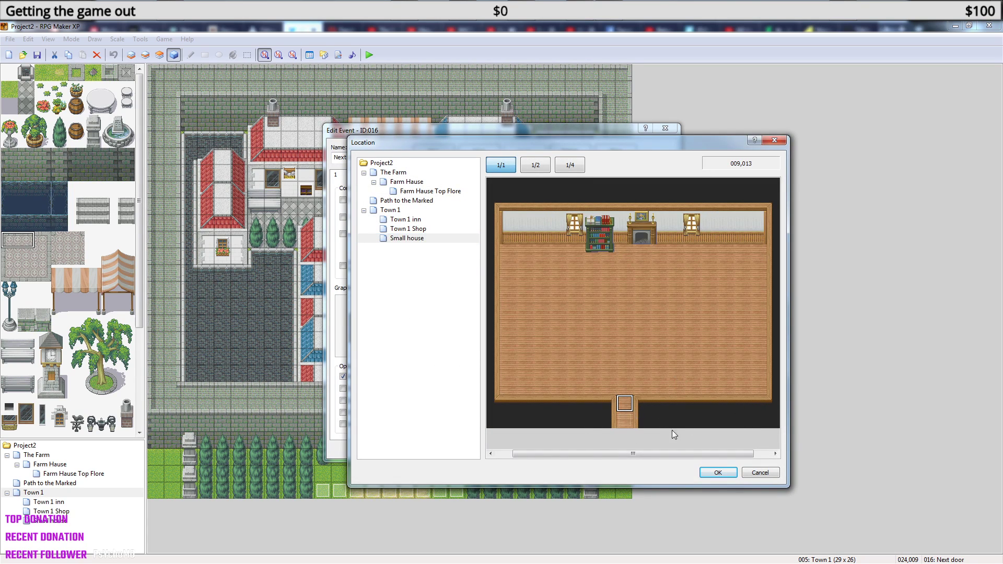
pyautogui.click(717, 472)
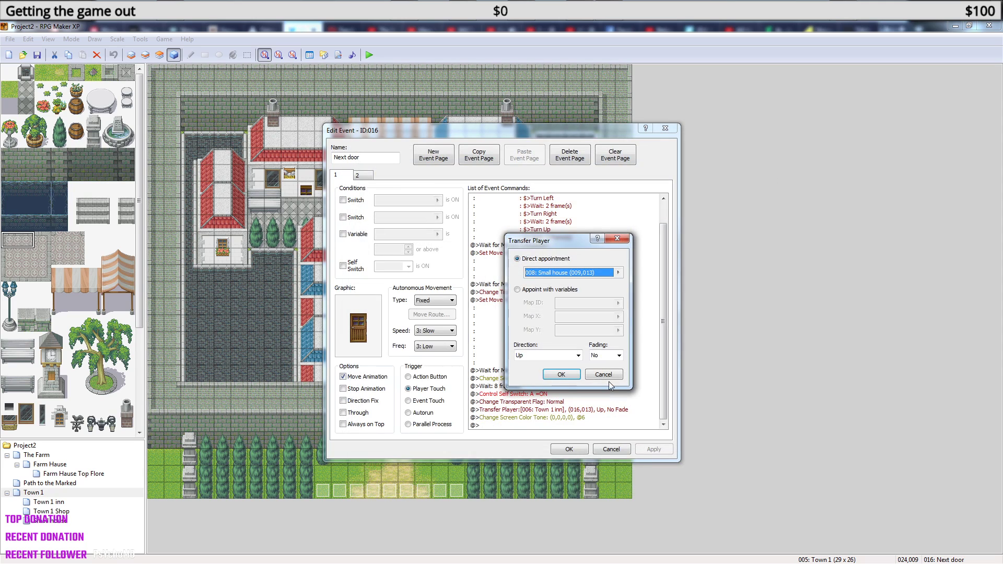
pyautogui.click(561, 375)
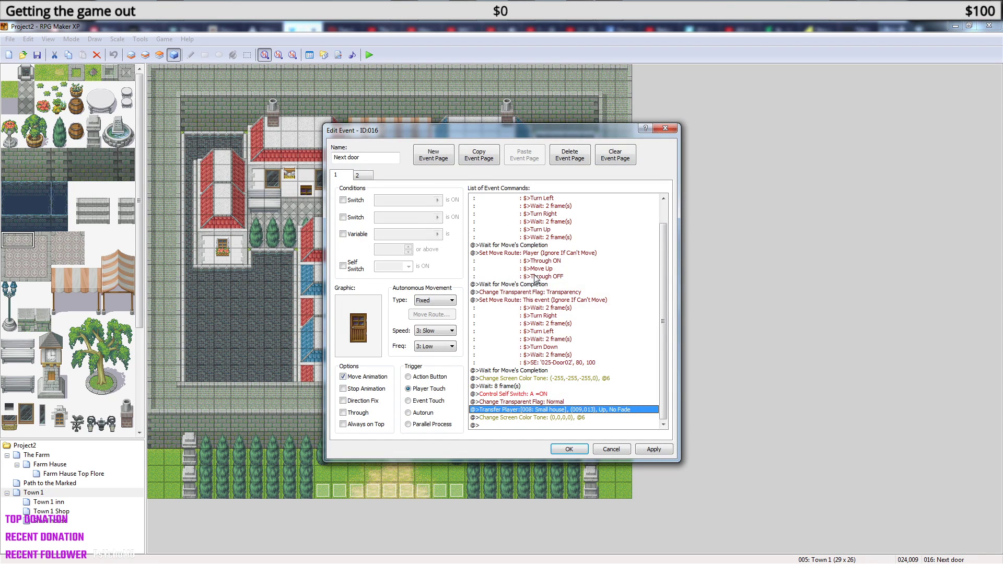
# Duplicate page 1 of the Next door event as a new page 3.
pyautogui.click(368, 177)
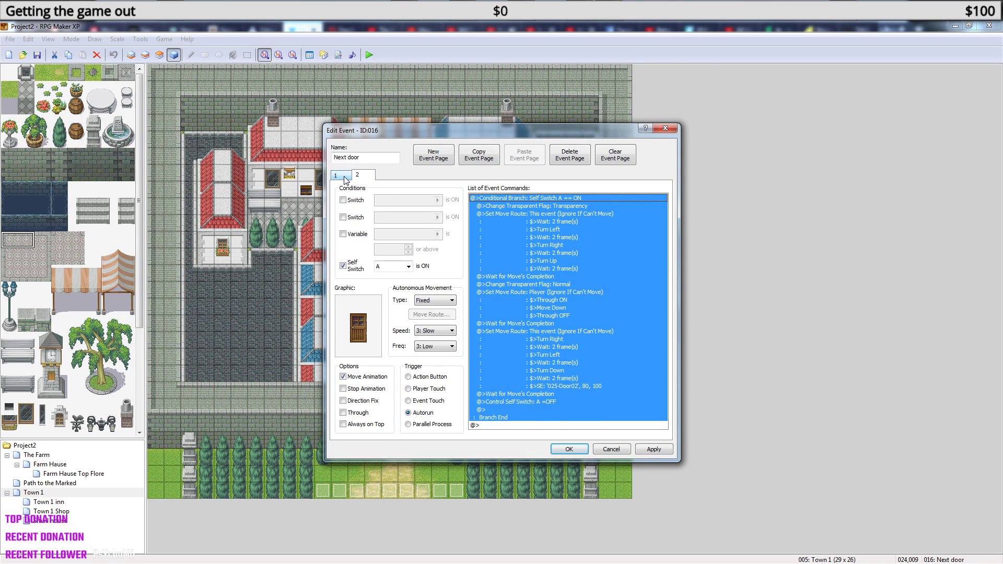
pyautogui.click(344, 180)
pyautogui.click(363, 182)
pyautogui.click(604, 207)
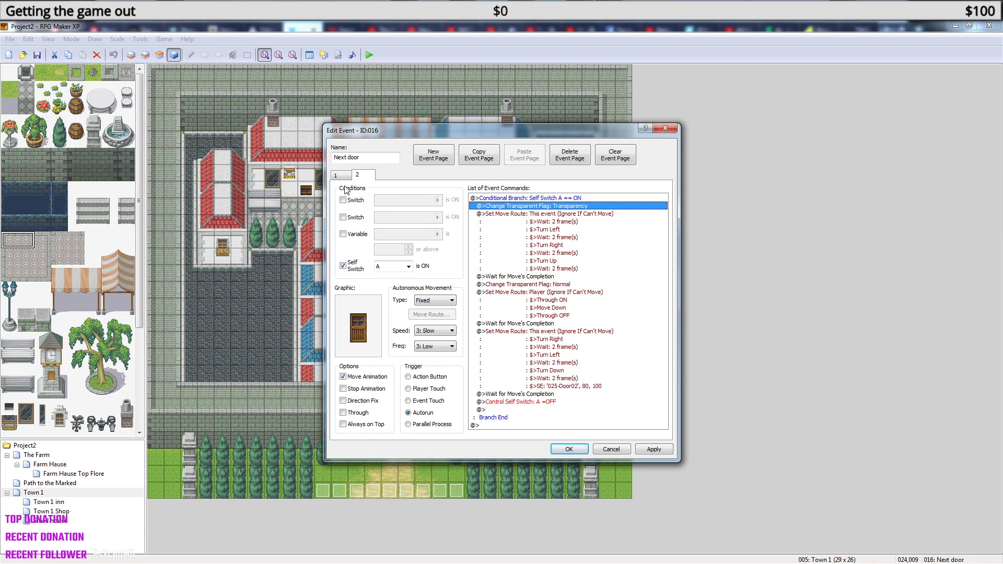
pyautogui.click(341, 178)
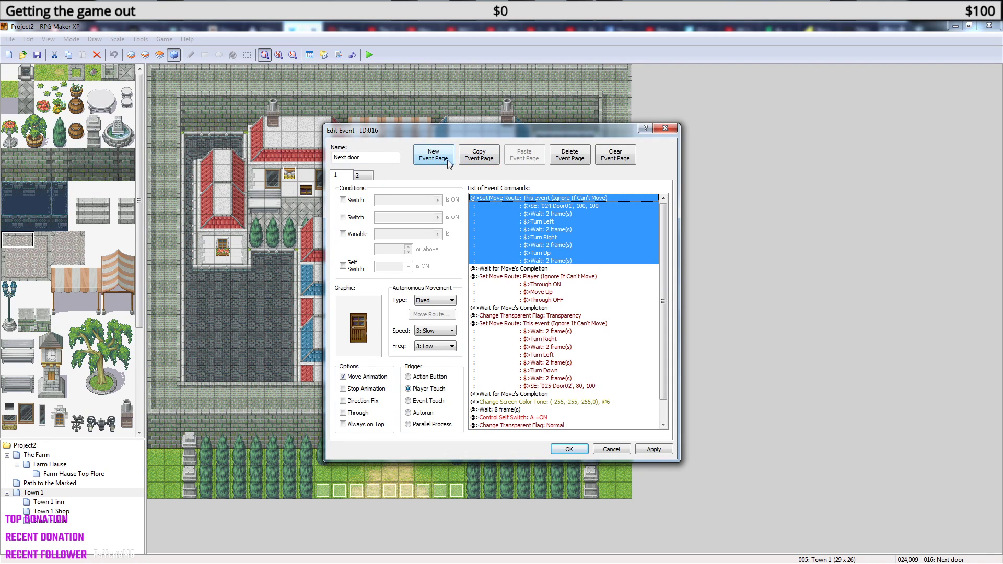
pyautogui.click(480, 162)
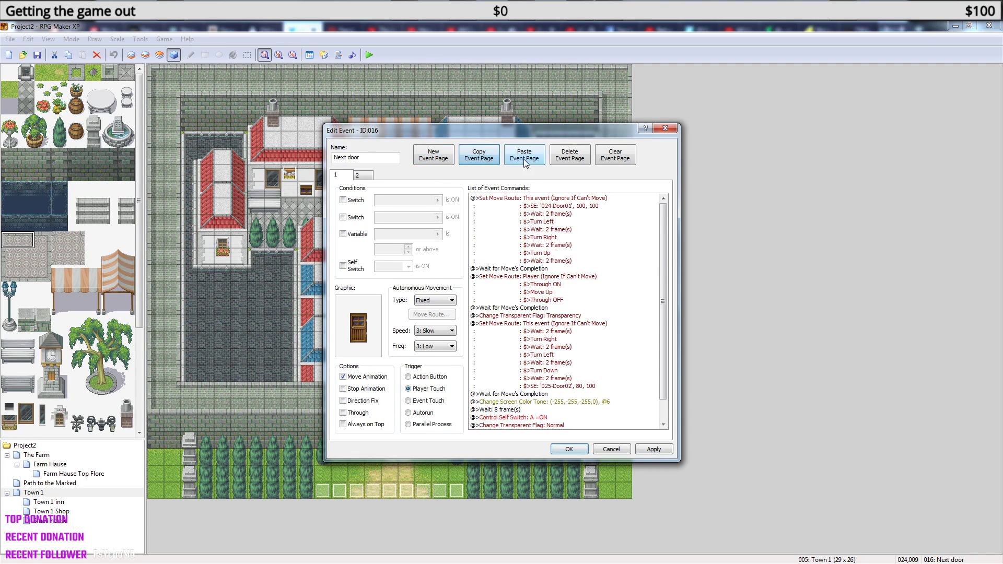
pyautogui.click(365, 175)
pyautogui.click(524, 158)
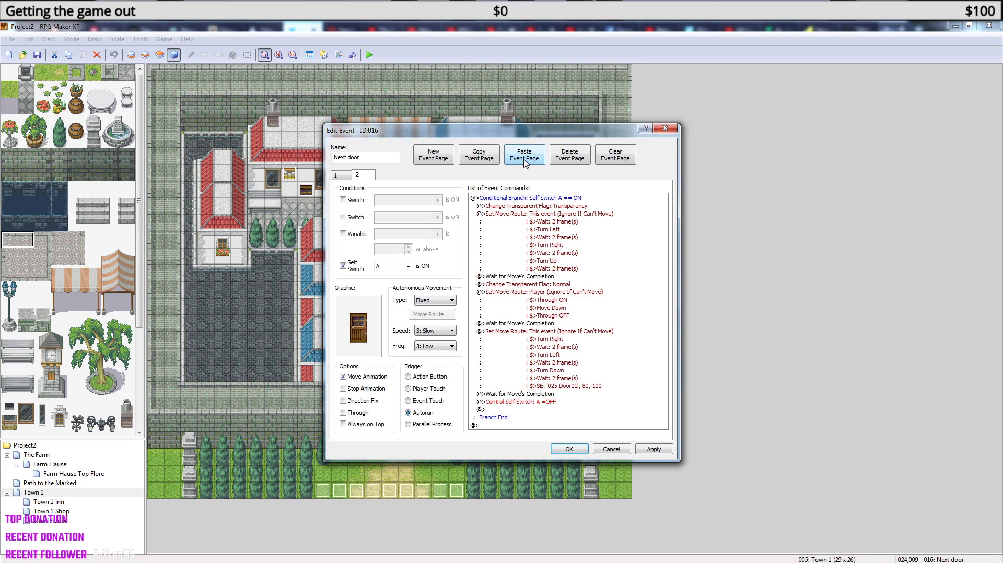
pyautogui.click(524, 159)
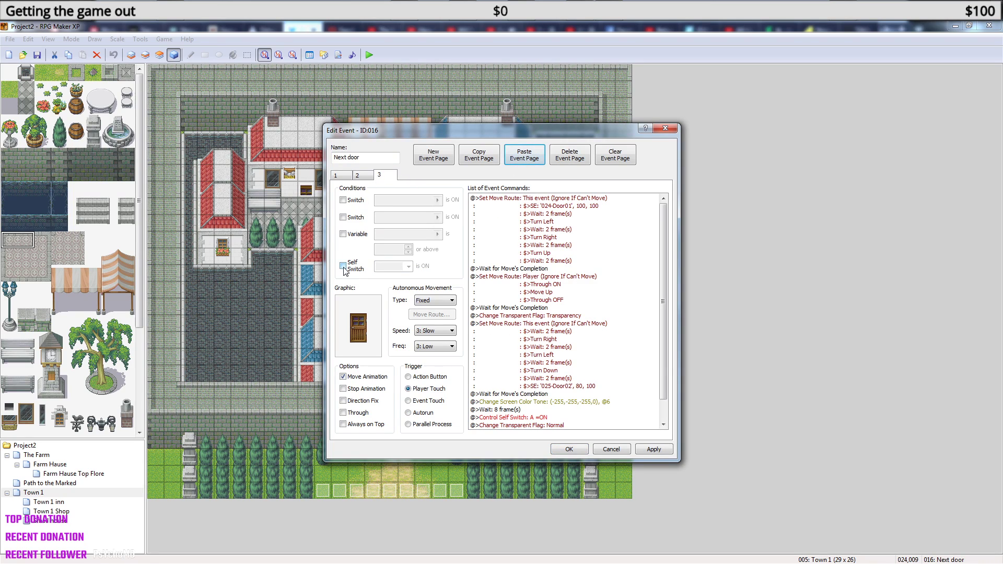
pyautogui.click(343, 201)
pyautogui.click(437, 200)
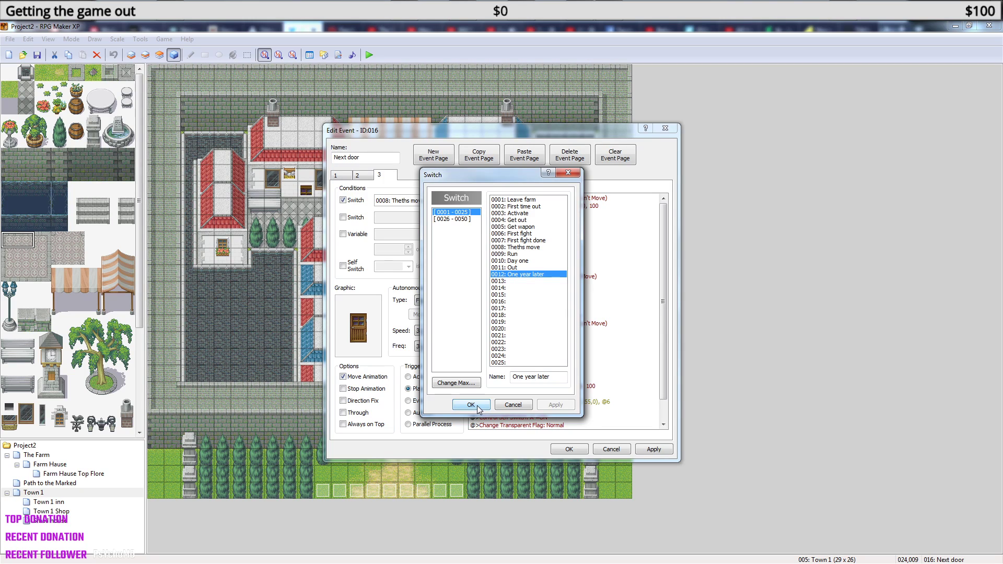
pyautogui.click(513, 405)
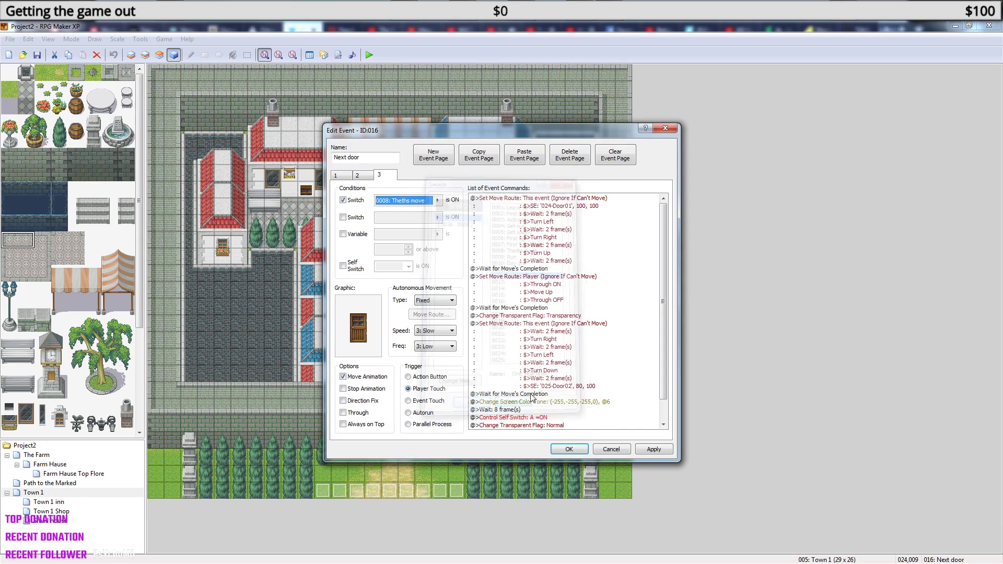
pyautogui.click(343, 200)
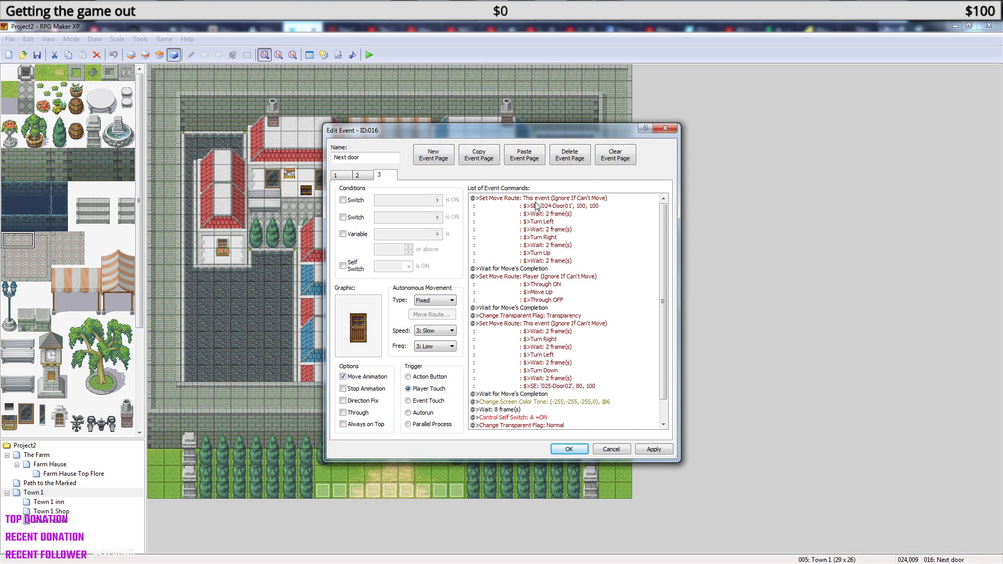
# Delete all commands from page 3 of the Next door event.
pyautogui.click(560, 226)
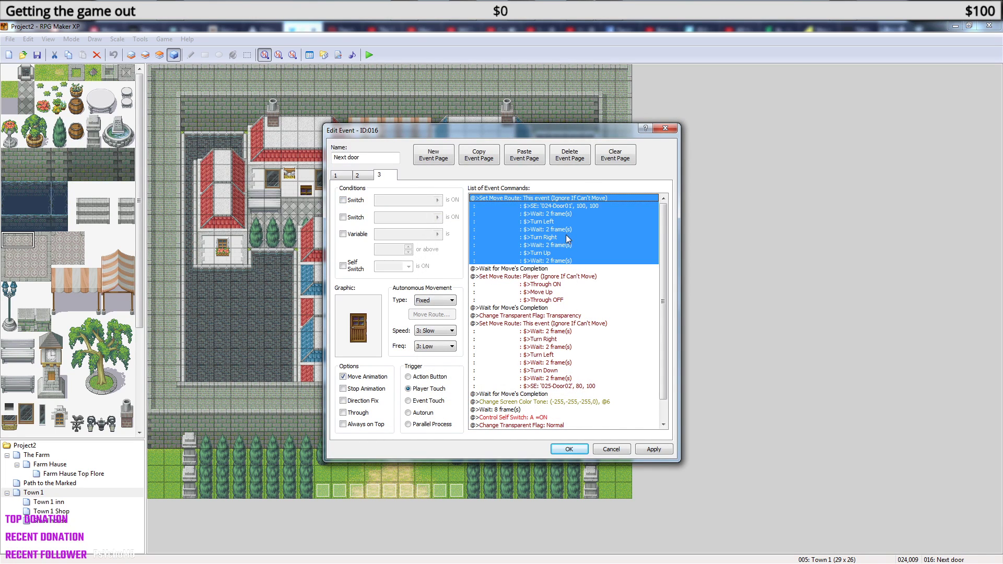
pyautogui.press('Delete')
pyautogui.press('Delete')
pyautogui.press('Delete')
pyautogui.press('Delete')
pyautogui.press('Delete')
pyautogui.press('Delete')
pyautogui.press('Delete')
pyautogui.press('Delete')
pyautogui.press('Delete')
pyautogui.press('Delete')
pyautogui.press('Delete')
pyautogui.press('Delete')
pyautogui.press('Delete')
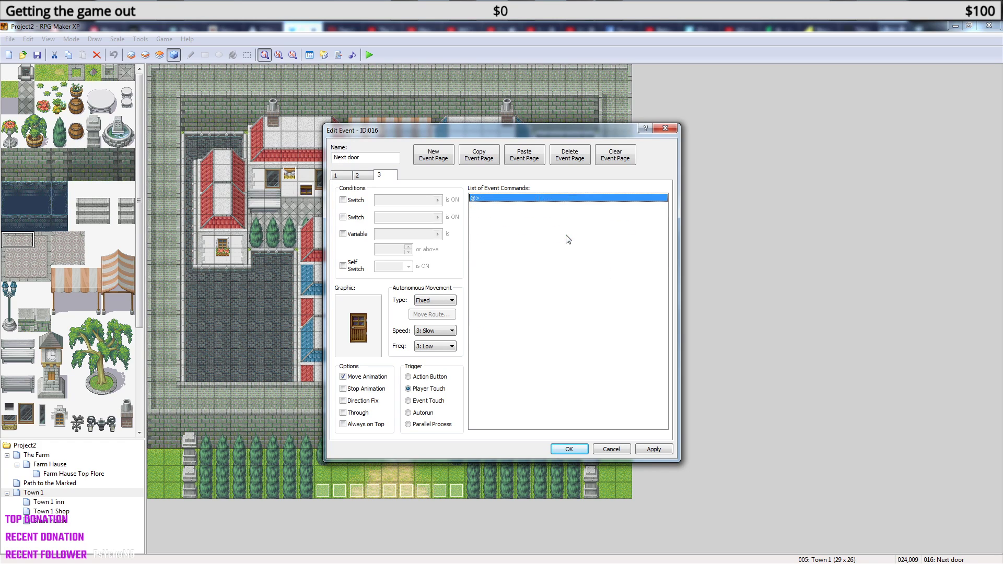
# Make pages 1 and 2 of the Next door event require switch 0012: One year later to be ON.
pyautogui.click(340, 176)
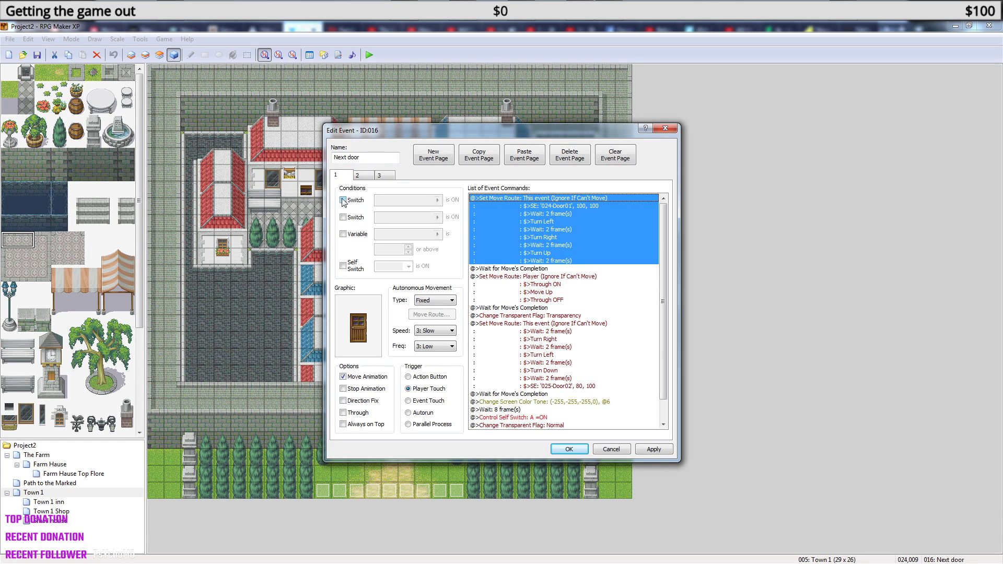
pyautogui.click(343, 200)
pyautogui.click(437, 200)
pyautogui.click(499, 273)
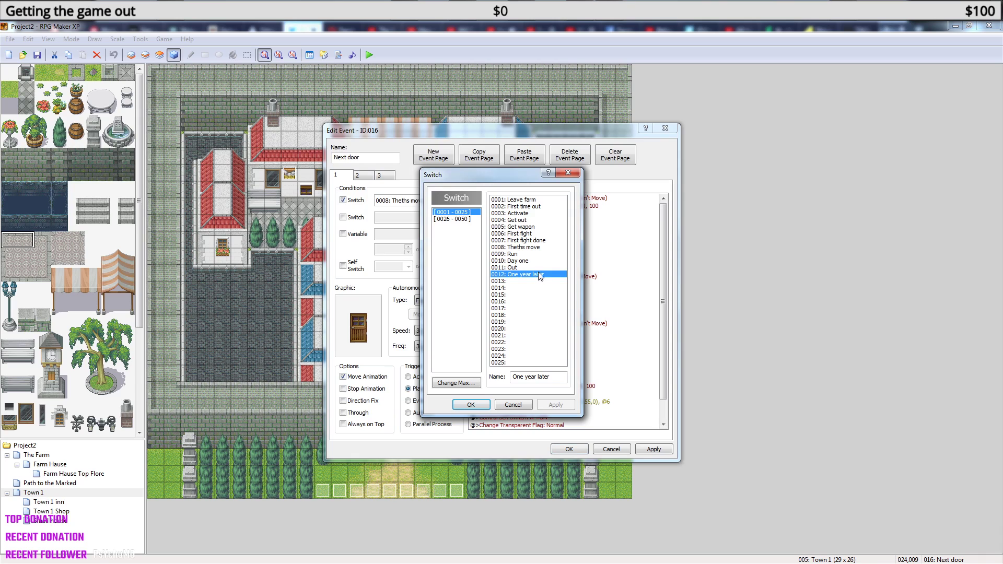
pyautogui.click(482, 405)
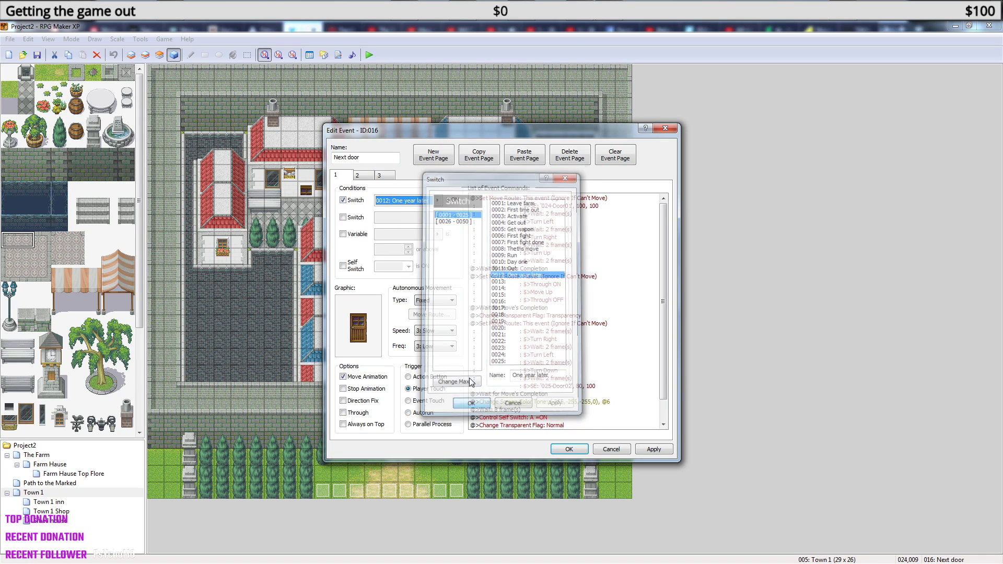
pyautogui.click(357, 176)
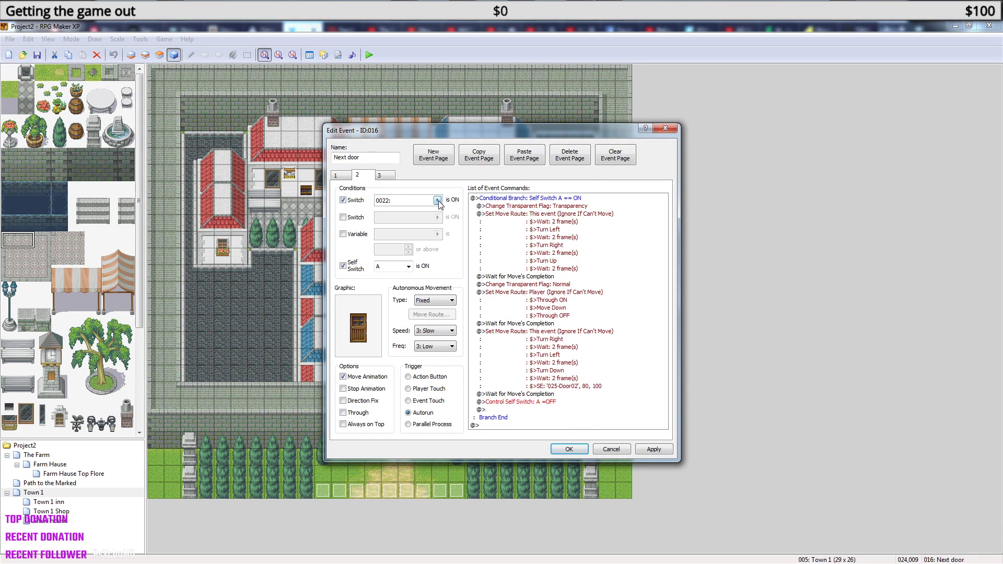
pyautogui.click(437, 200)
pyautogui.click(471, 404)
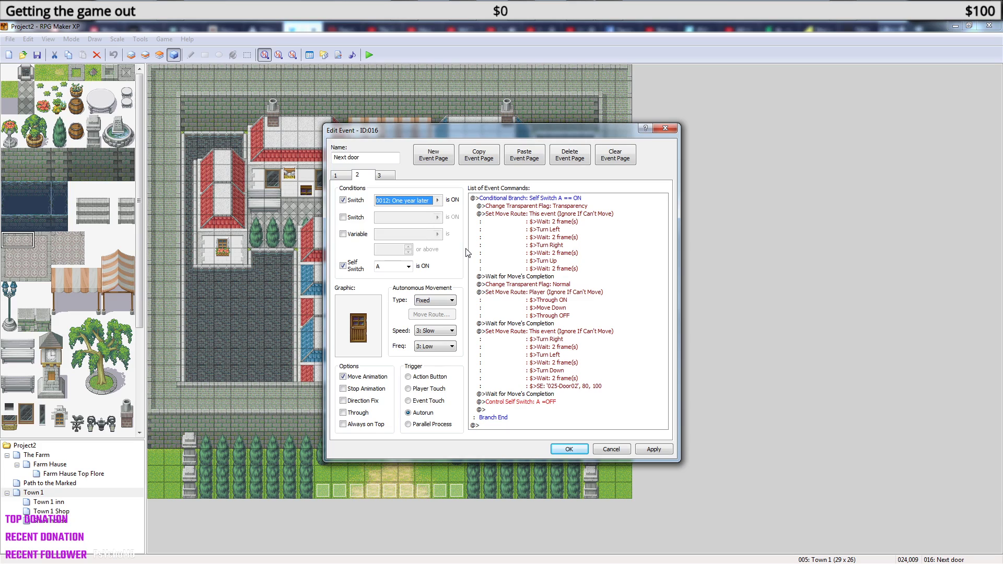
# Add the message "The door is locked" to page 3 of the Next door event and save the event.
pyautogui.click(385, 177)
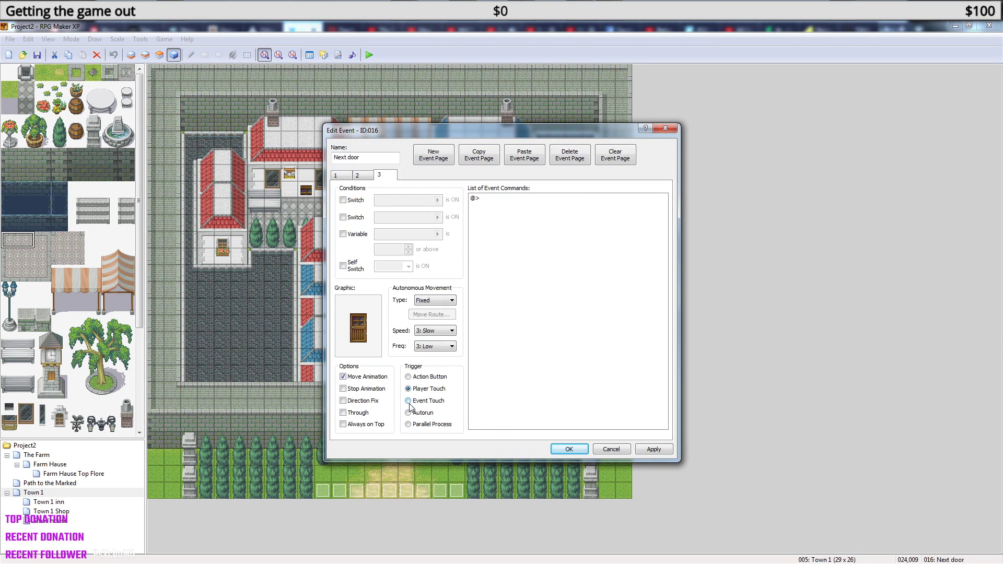
pyautogui.click(485, 198)
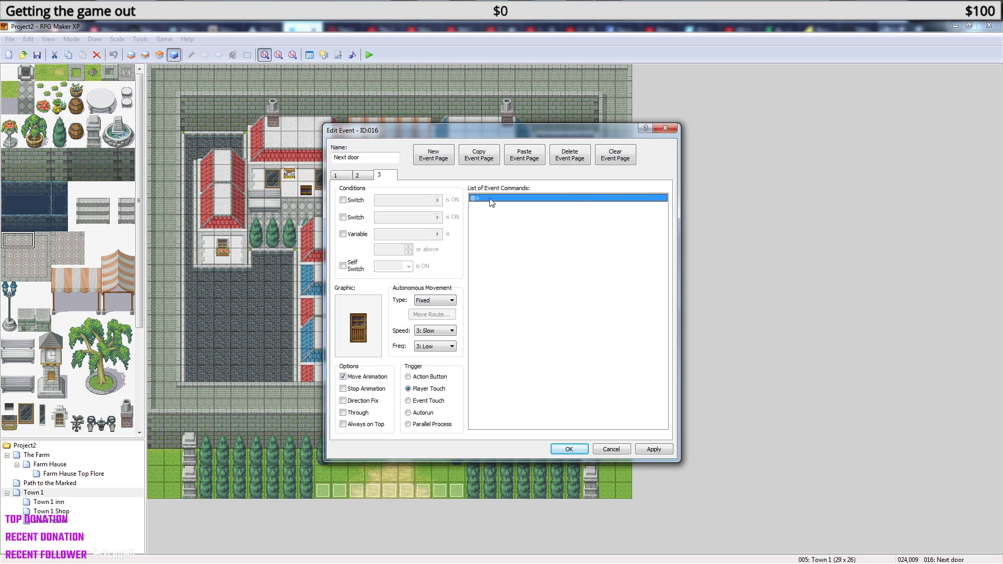
pyautogui.rightClick(489, 198)
pyautogui.click(518, 205)
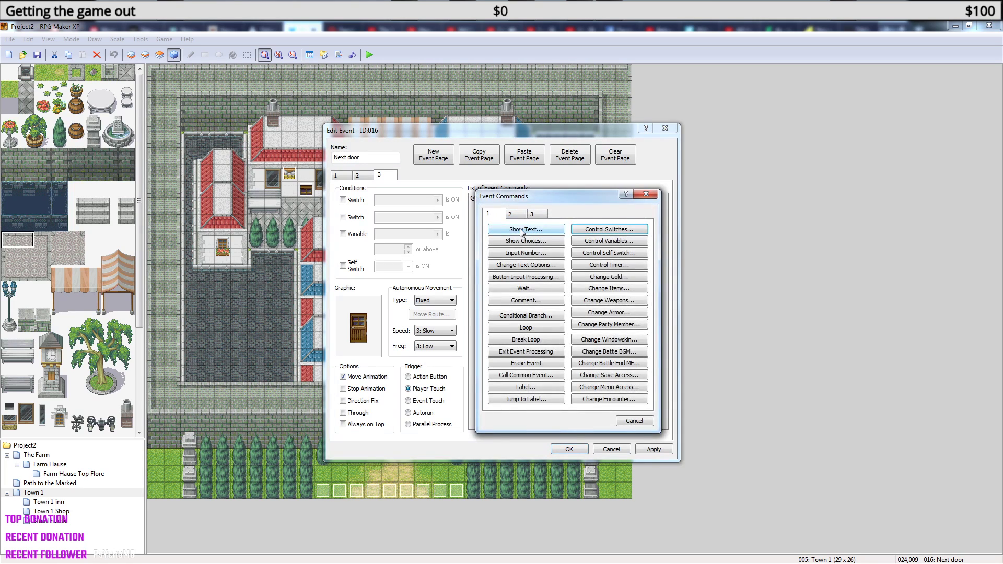
pyautogui.click(517, 229)
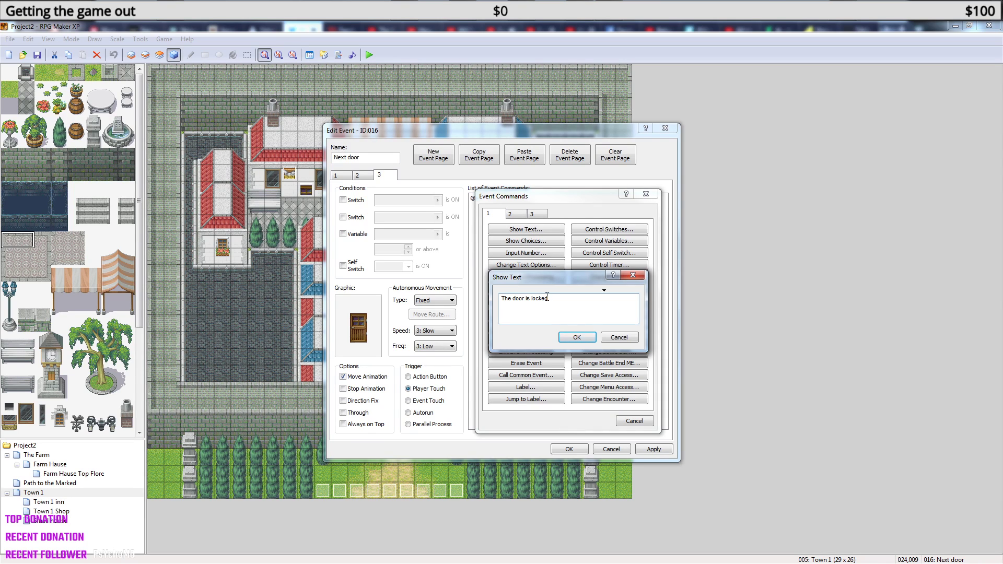
pyautogui.click(575, 337)
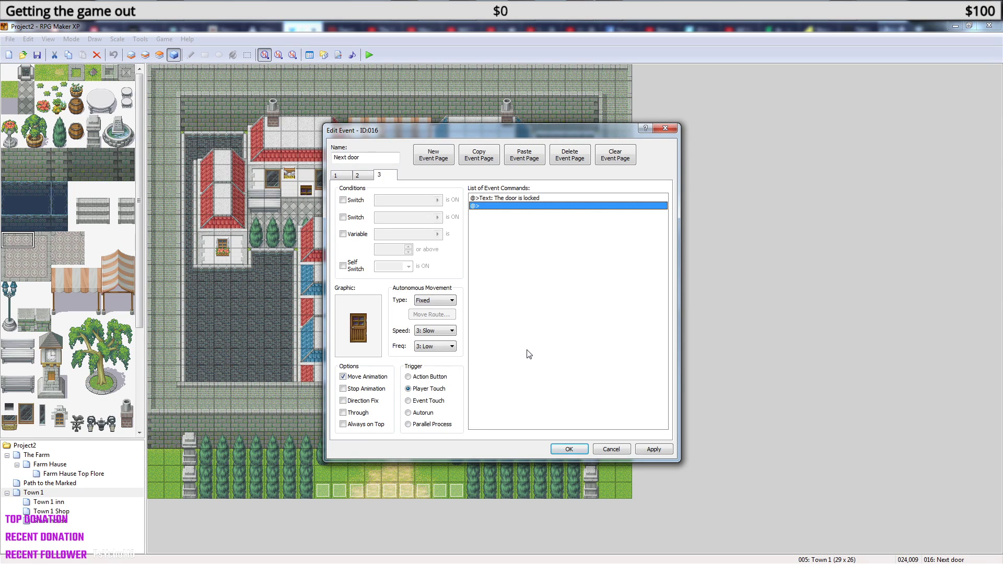
pyautogui.click(569, 449)
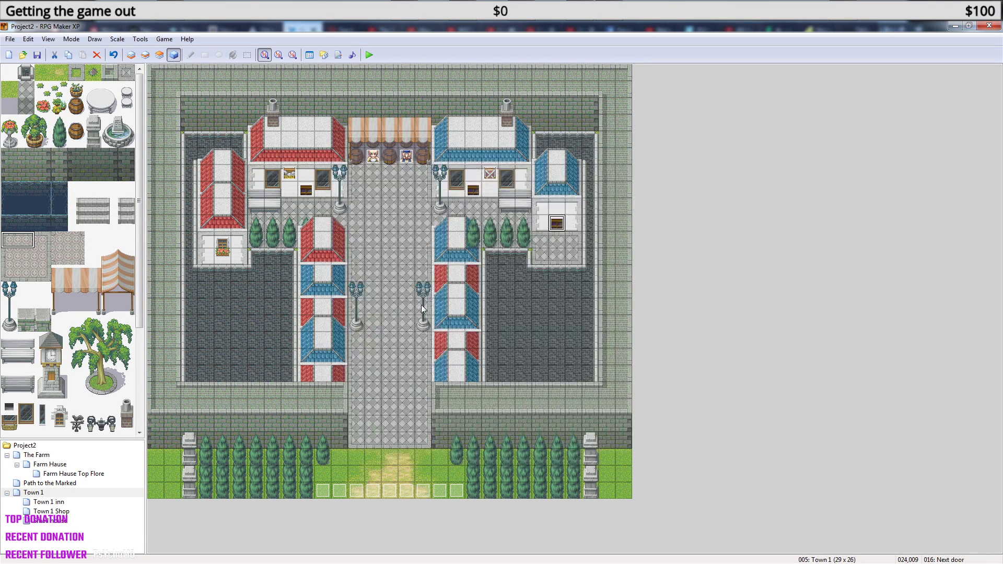
pyautogui.click(368, 54)
pyautogui.click(458, 321)
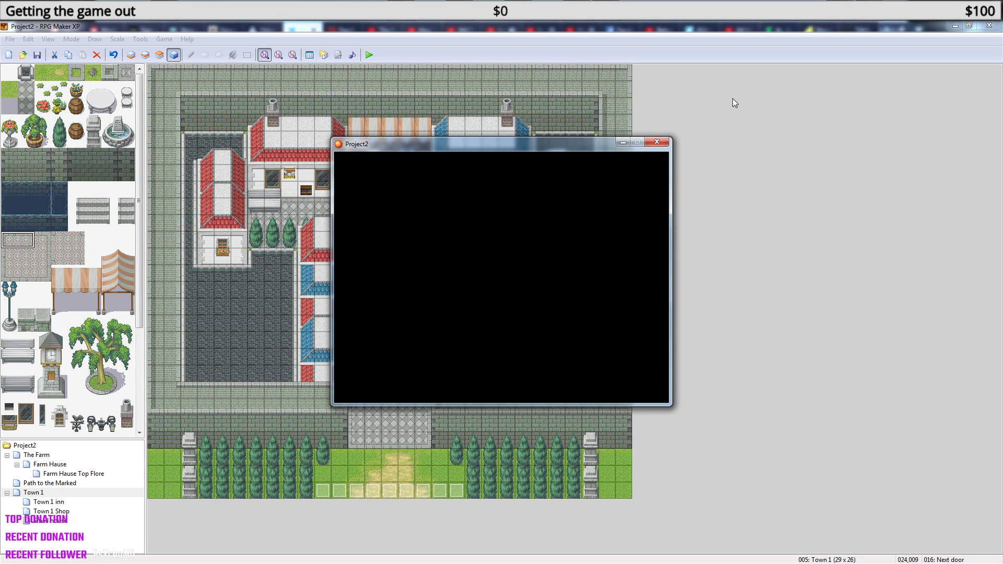
pyautogui.click(666, 143)
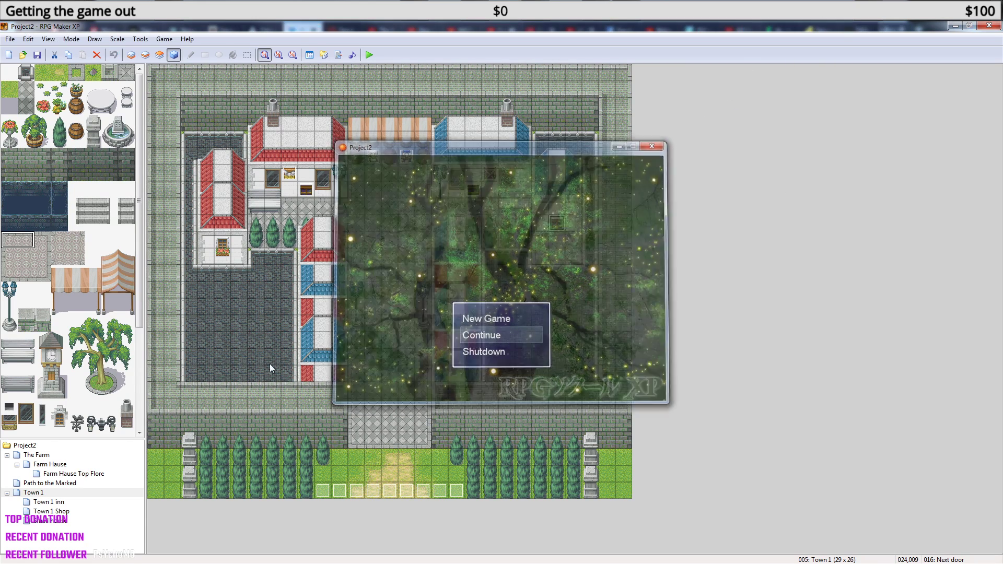
# Open page 3 of event EV011 on The Farm map at the end of its If Lose branch.
pyautogui.click(37, 456)
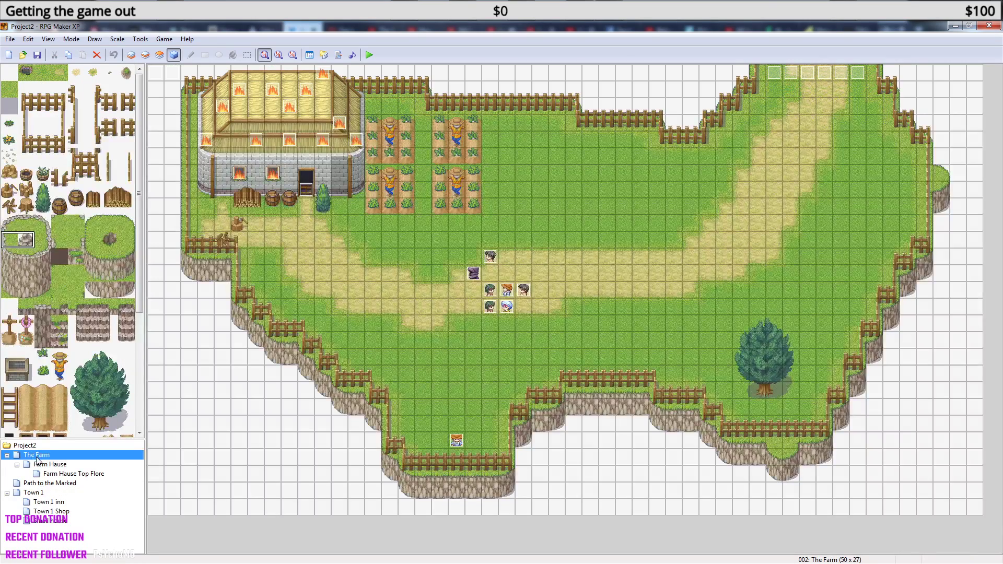
pyautogui.doubleClick(173, 74)
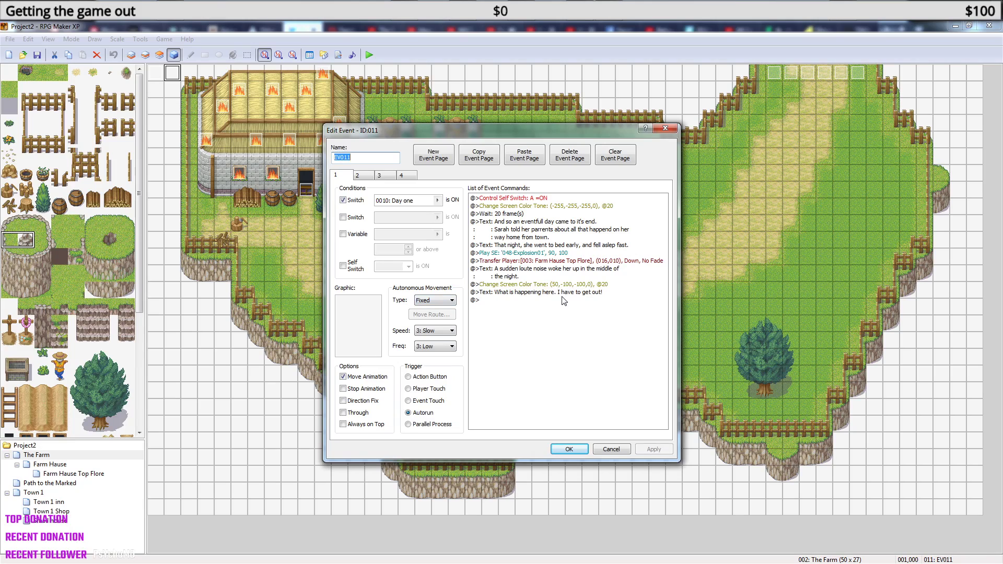
pyautogui.click(393, 181)
pyautogui.moveTo(661, 360); pyautogui.dragTo(661, 423)
pyautogui.click(546, 409)
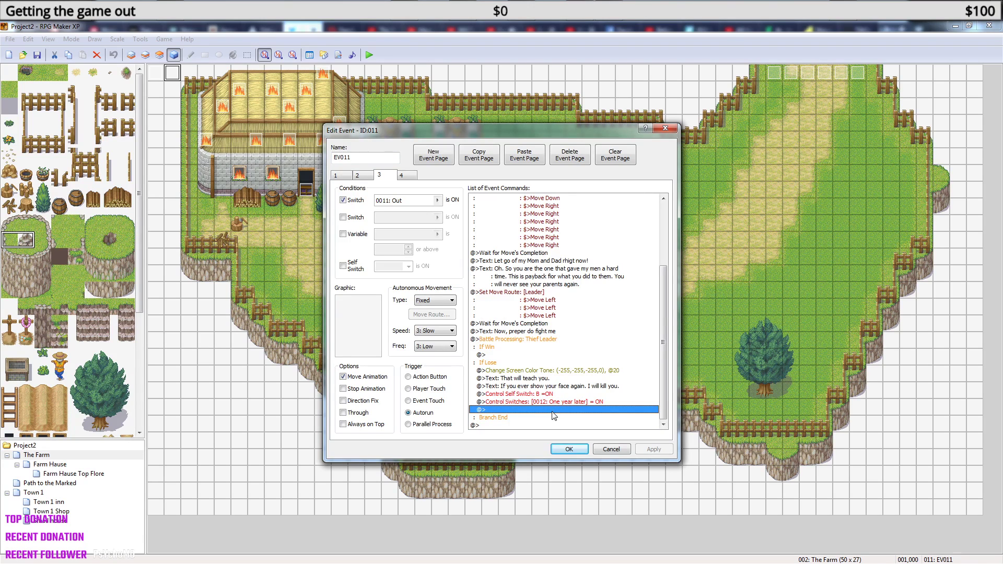
# Insert a Transfer Player command to Small house (009,007) facing Down, following the One year later switch command in the If Lose branch.
pyautogui.rightClick(554, 416)
pyautogui.click(593, 420)
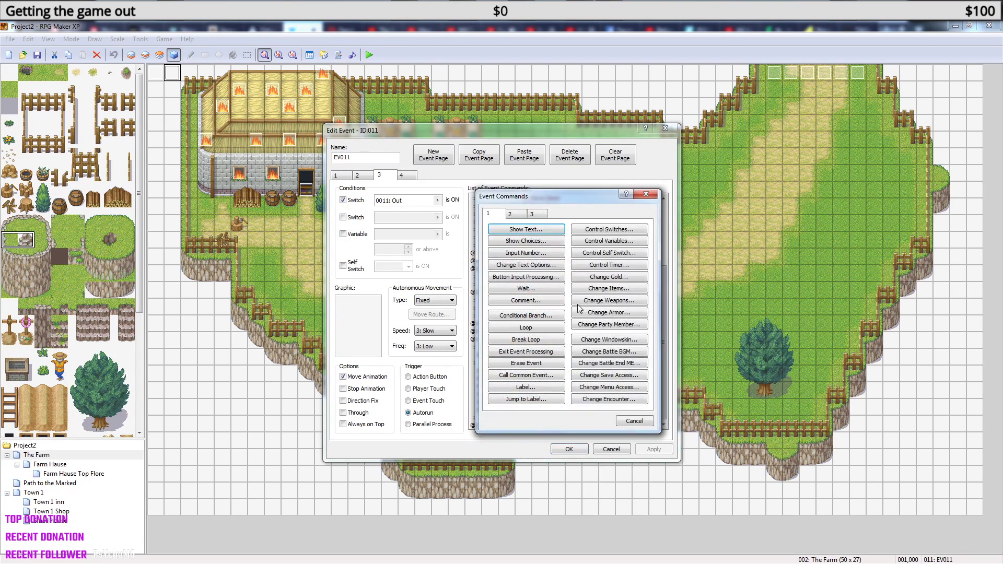
pyautogui.click(516, 215)
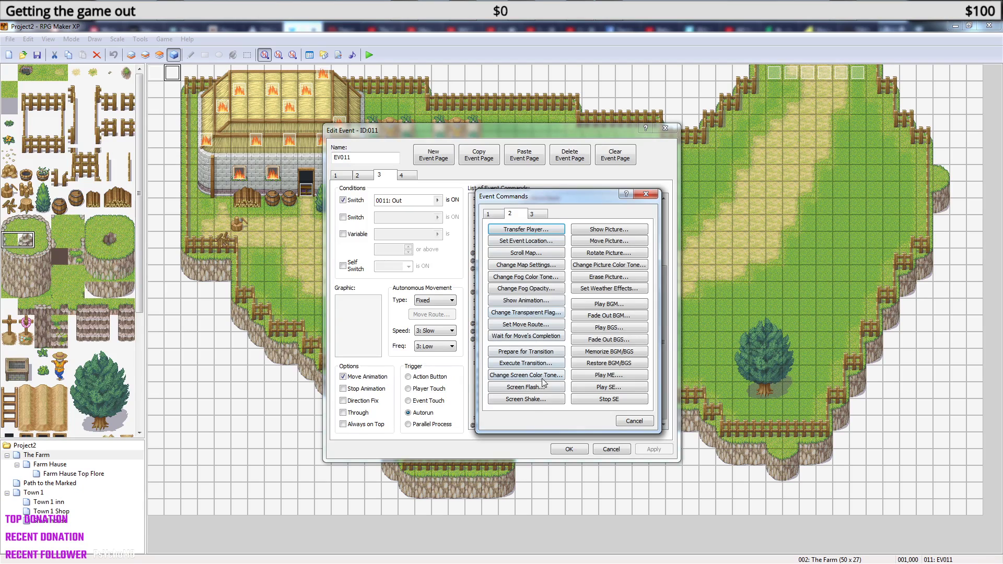
pyautogui.click(542, 230)
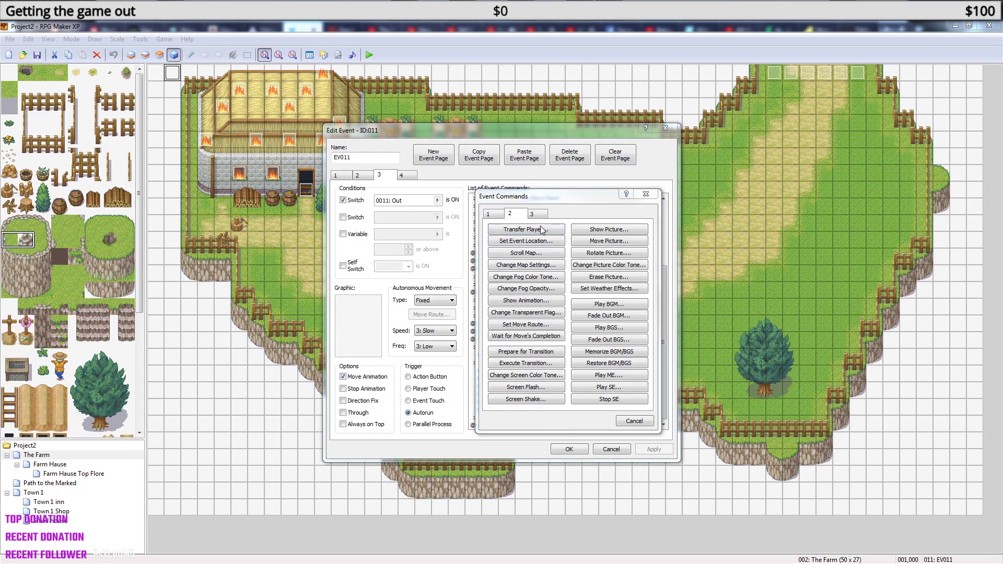
pyautogui.click(618, 273)
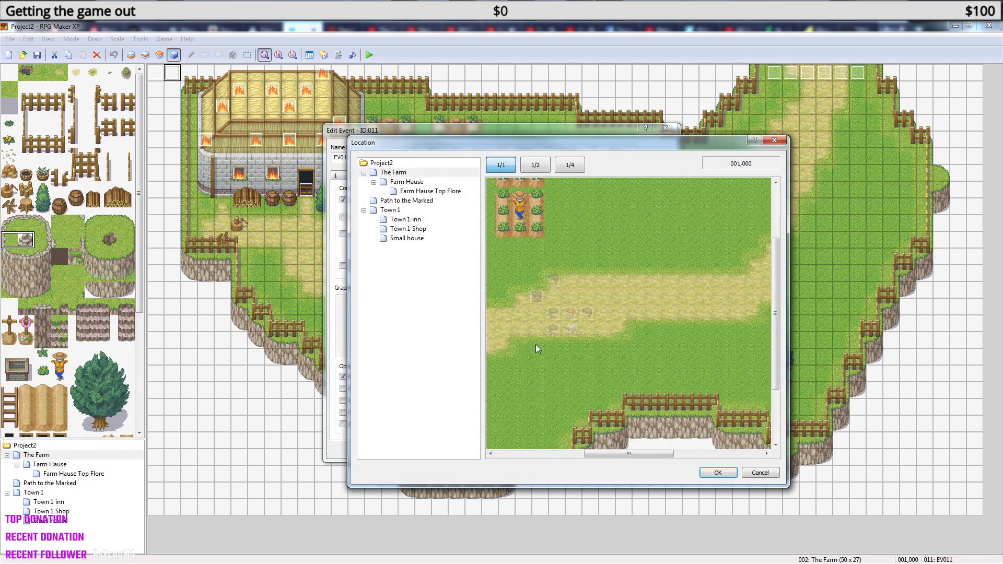
pyautogui.scroll(5, 775, 349)
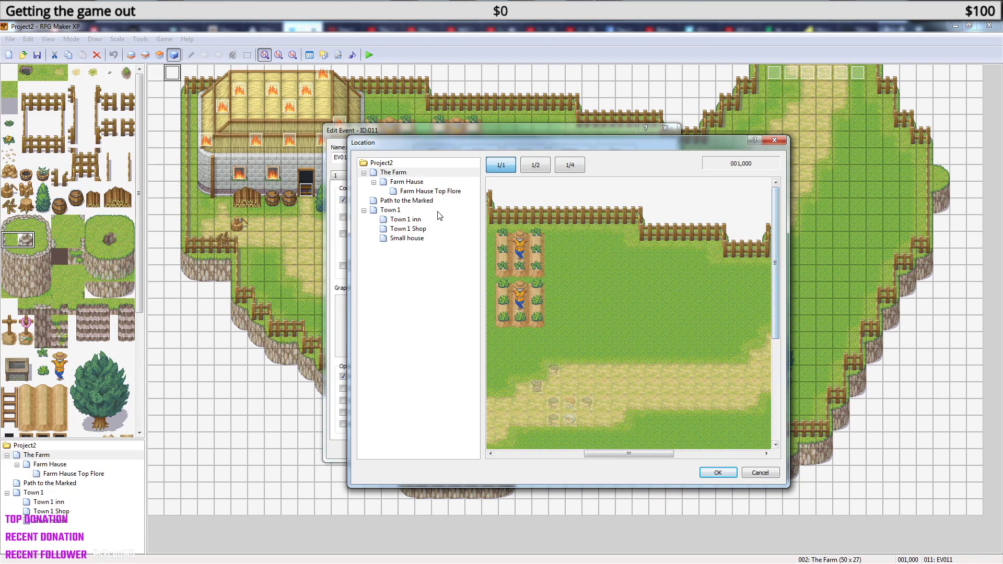
pyautogui.click(418, 239)
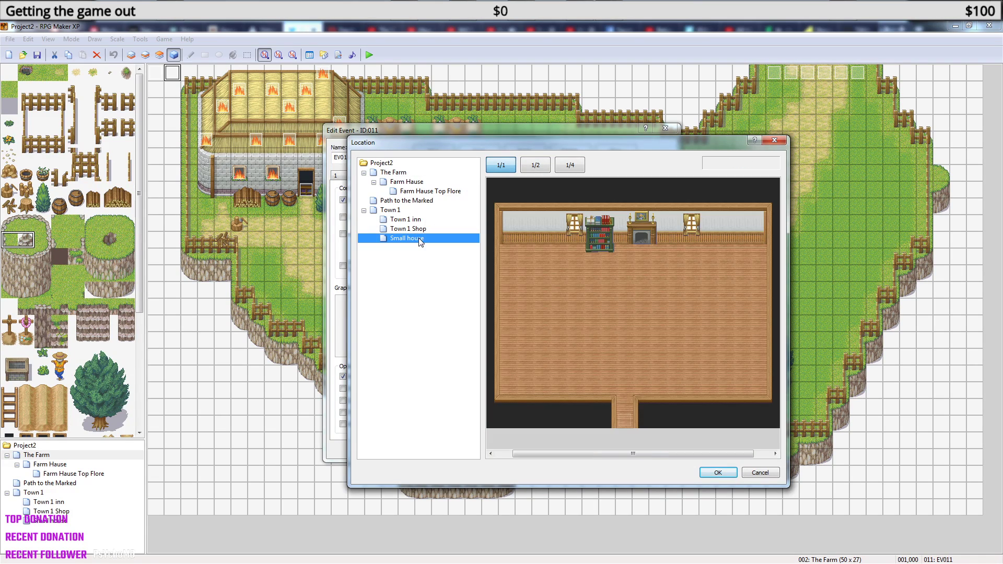
pyautogui.click(630, 306)
pyautogui.click(717, 472)
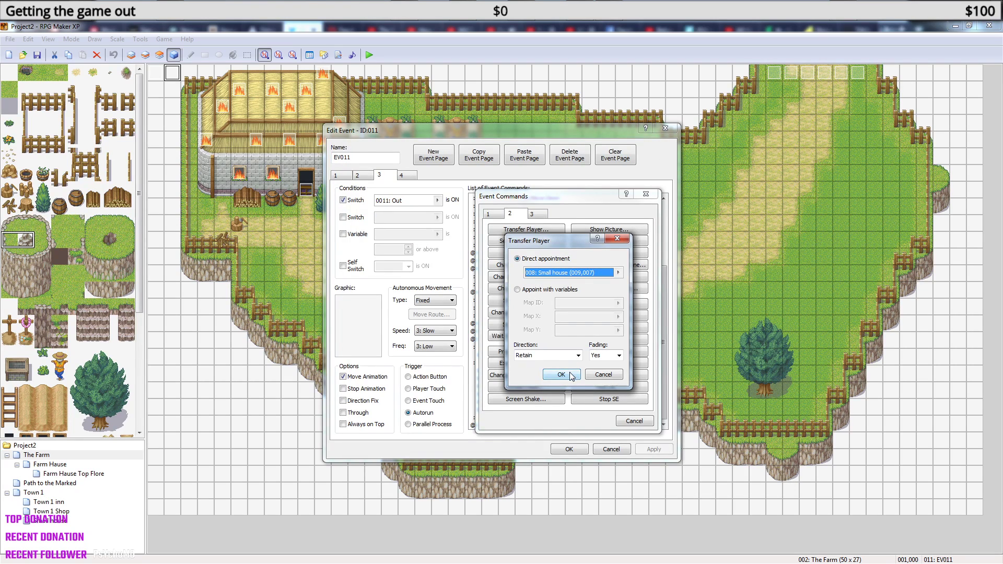
pyautogui.click(578, 355)
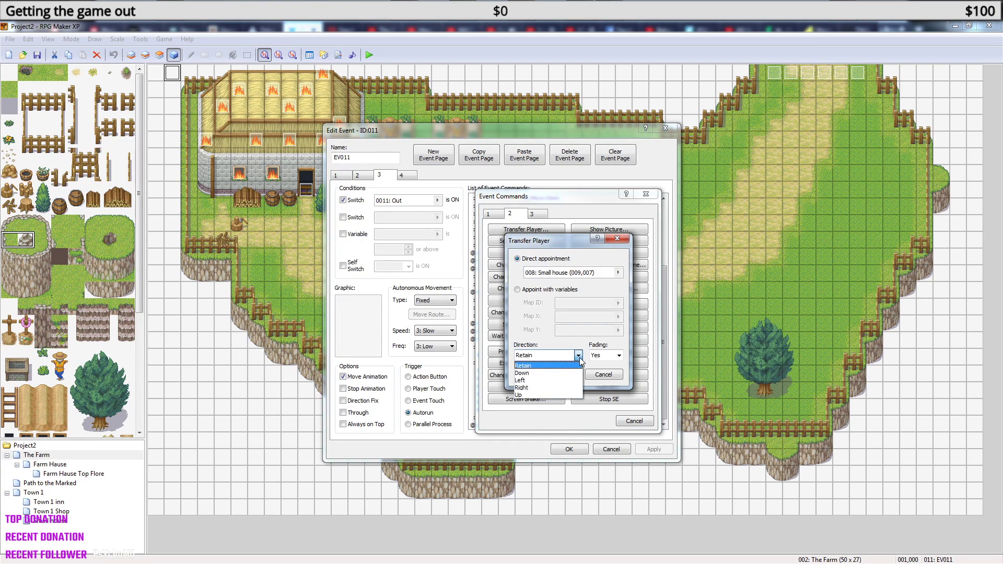
pyautogui.click(557, 373)
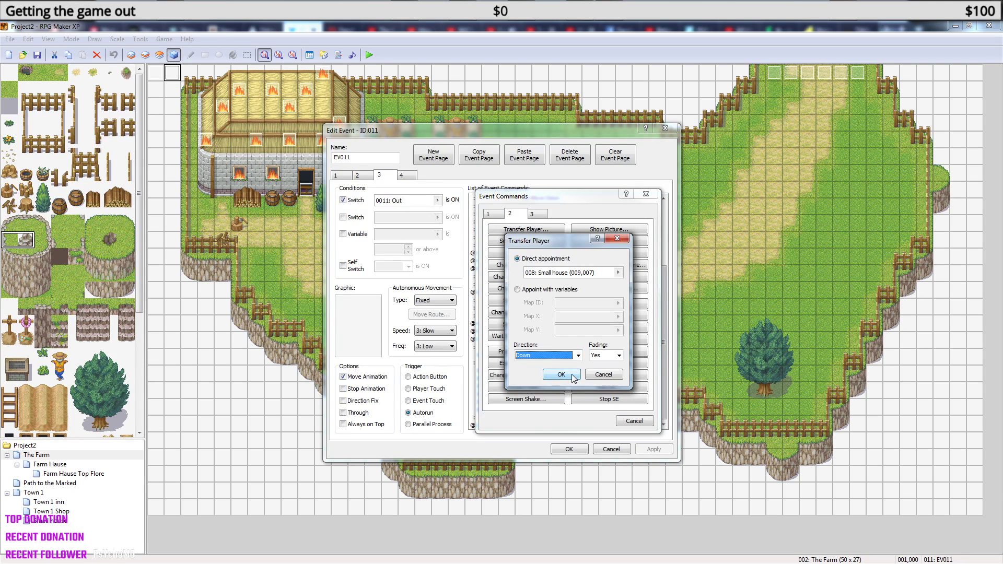
pyautogui.click(571, 375)
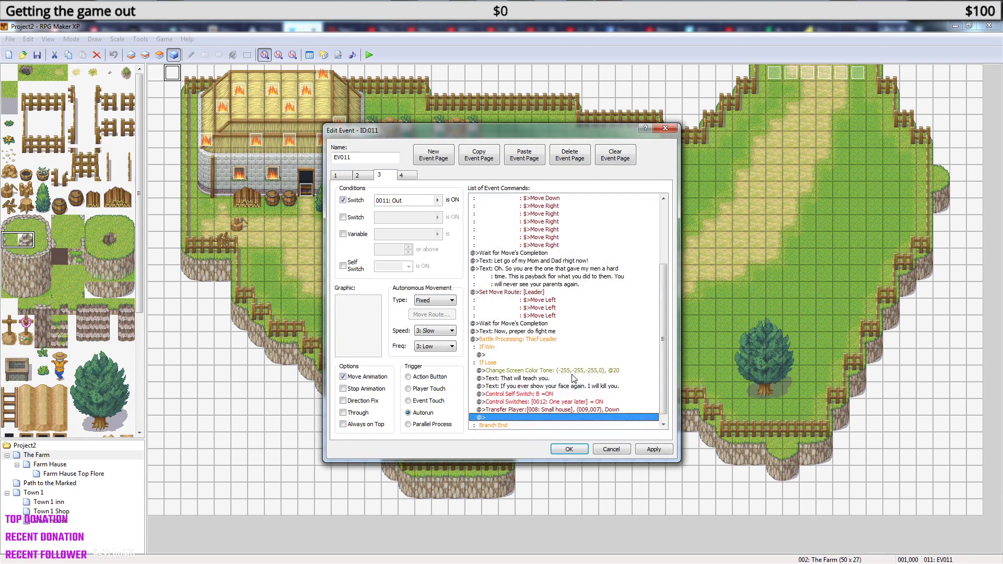
# Add a Change Screen Color Tone command of (0,0,0,0) over 20 frames below the player transfer and save the event.
pyautogui.rightClick(554, 422)
pyautogui.click(580, 426)
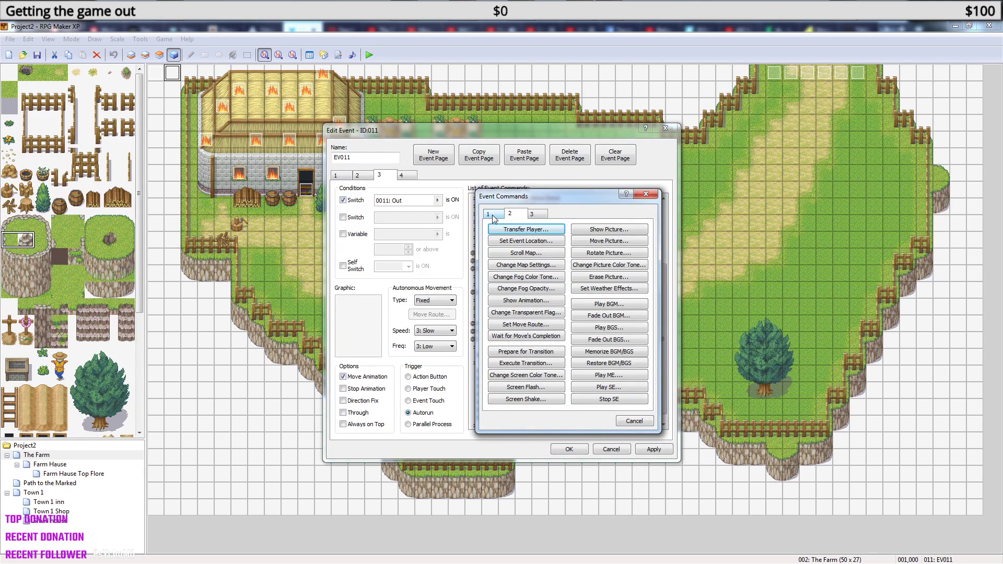
pyautogui.click(528, 375)
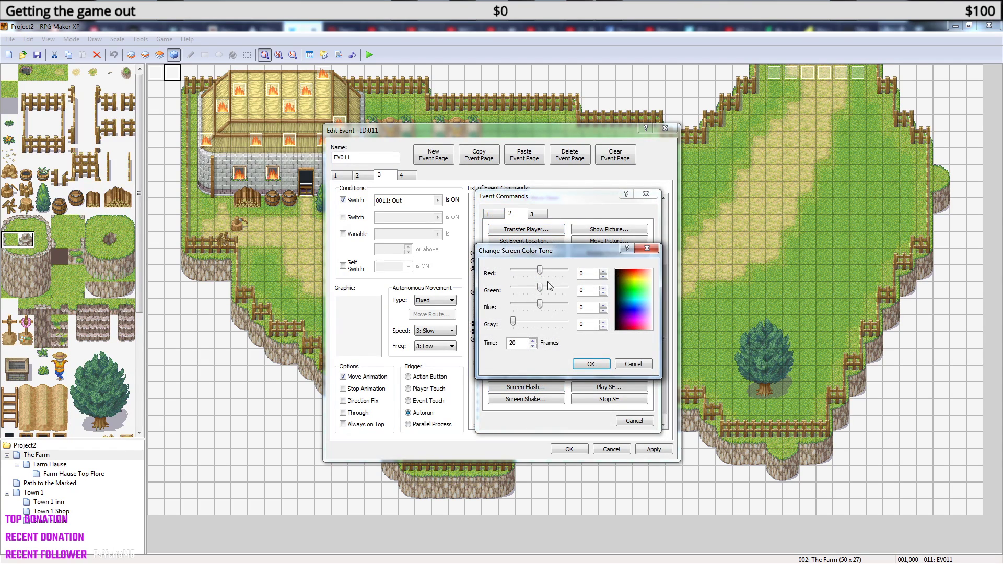
pyautogui.click(591, 364)
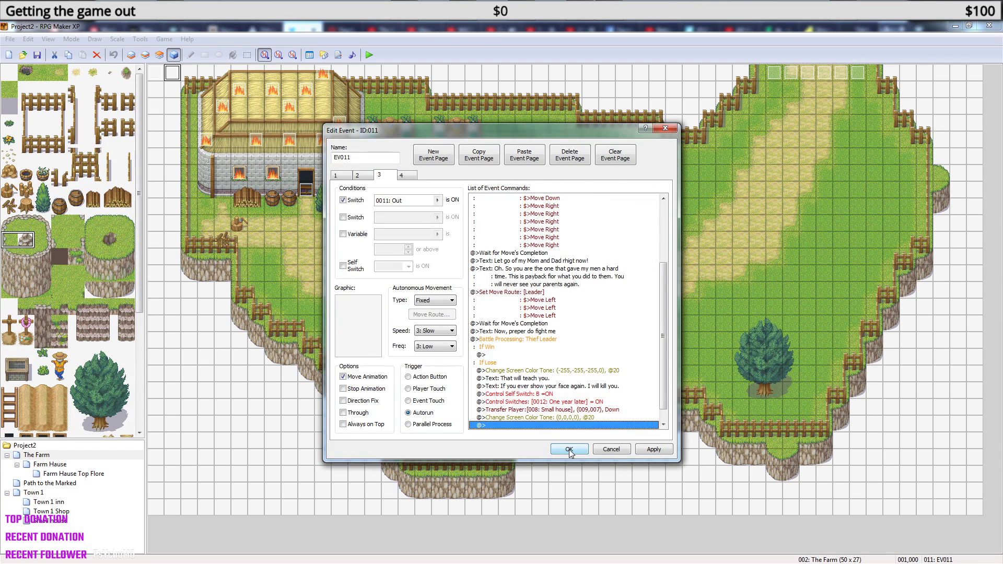
pyautogui.click(574, 417)
pyautogui.rightClick(573, 418)
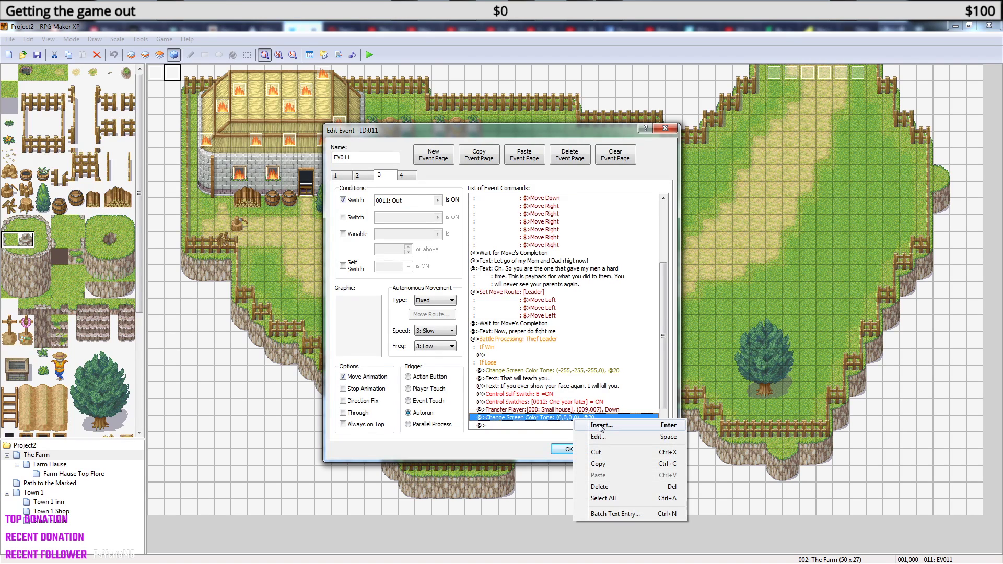
pyautogui.click(552, 422)
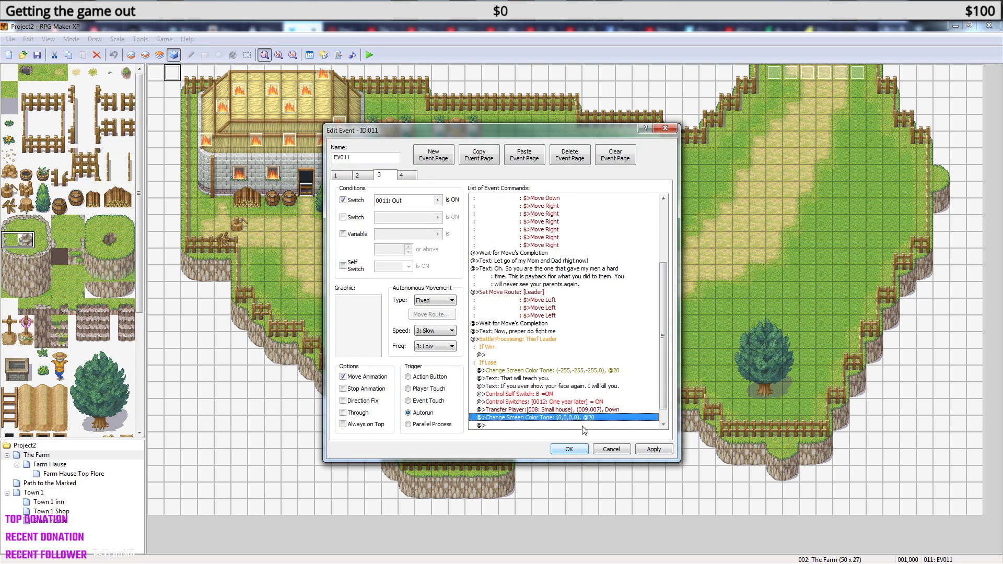
pyautogui.click(579, 450)
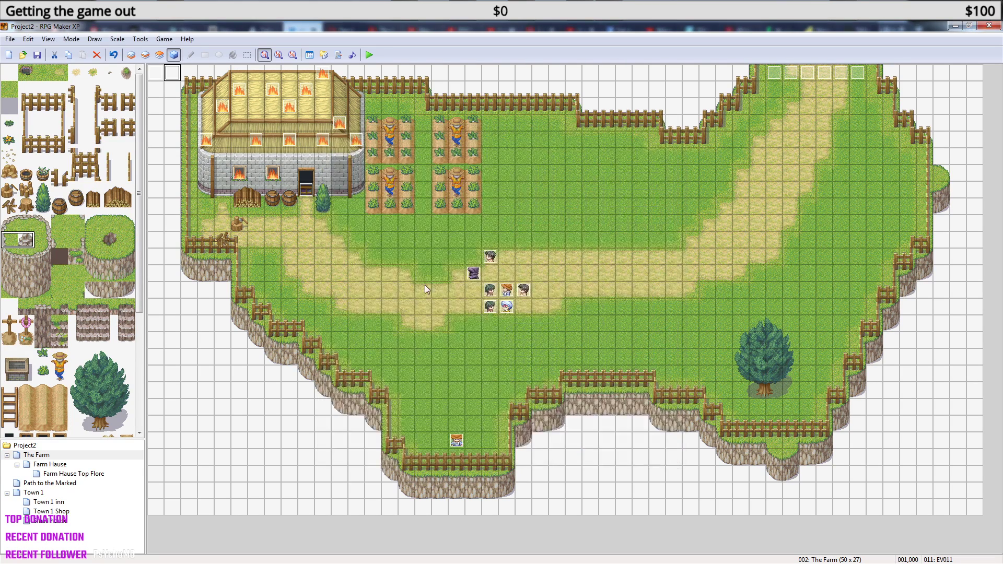
# Launch a playtest of the game.
pyautogui.click(369, 55)
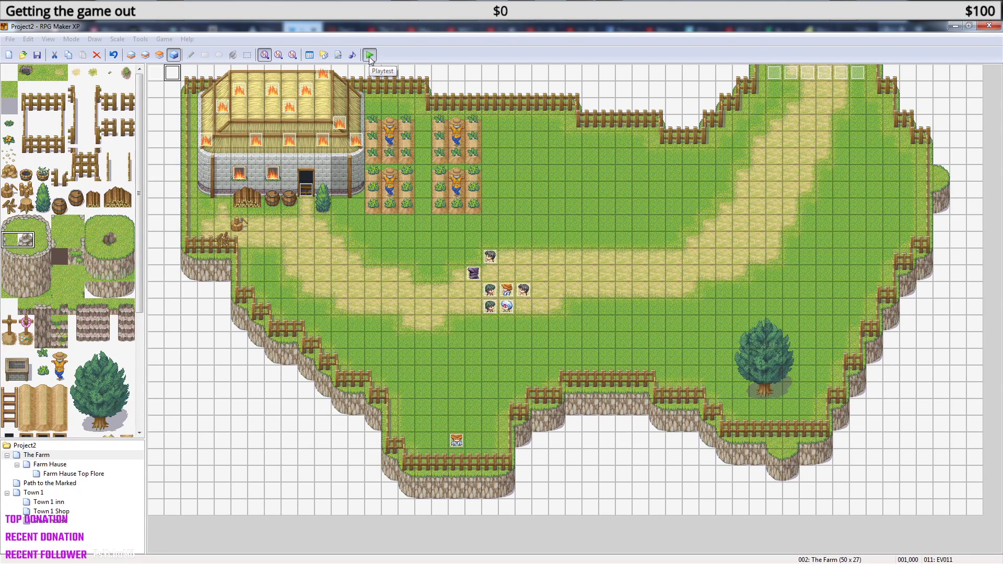
pyautogui.click(462, 320)
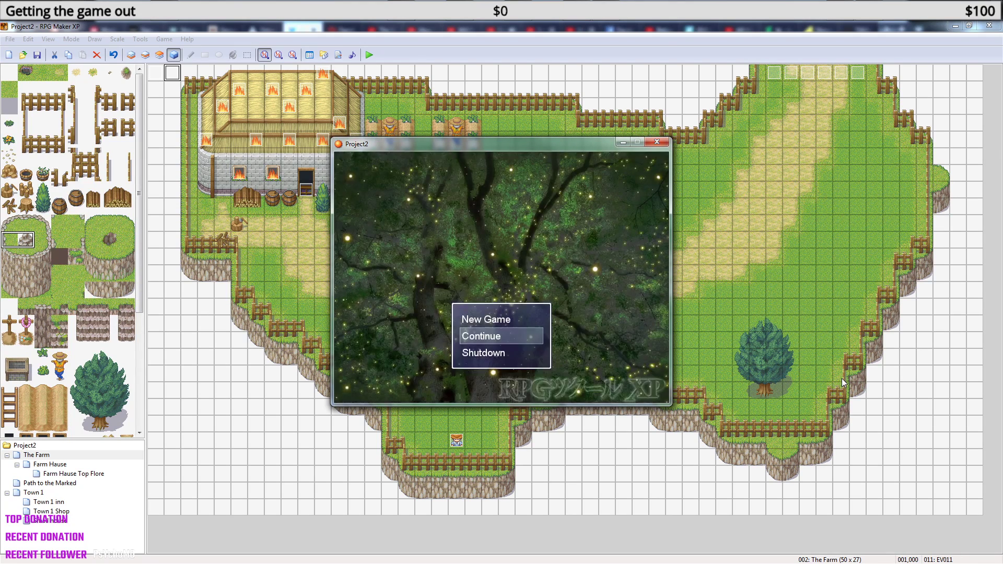
# Start the game in the playtest and walk the character out of the farmhouse onto the dirt path.
pyautogui.press('Return')
pyautogui.press('Down')
pyautogui.press('Left')
pyautogui.press('Down')
pyautogui.press('Left')
pyautogui.press('Up')
pyautogui.press('Left')
pyautogui.press('Left')
pyautogui.press('Down')
pyautogui.press('Right')
pyautogui.press('Right')
pyautogui.press('Down')
pyautogui.press('Down')
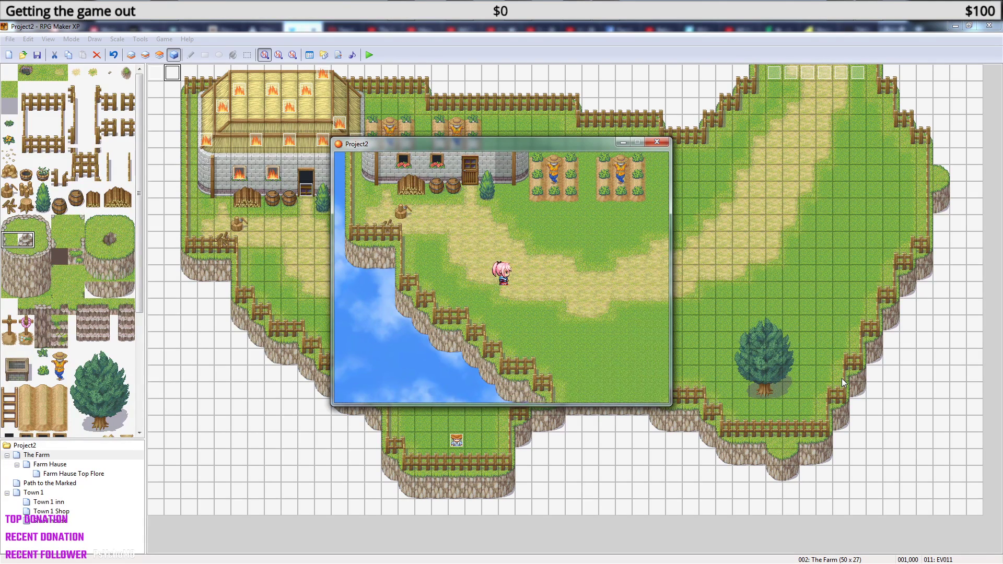
# Walk down to the farmer at the south end of the farm, talk to him and close the playtest.
pyautogui.press('Down')
pyautogui.press('Right')
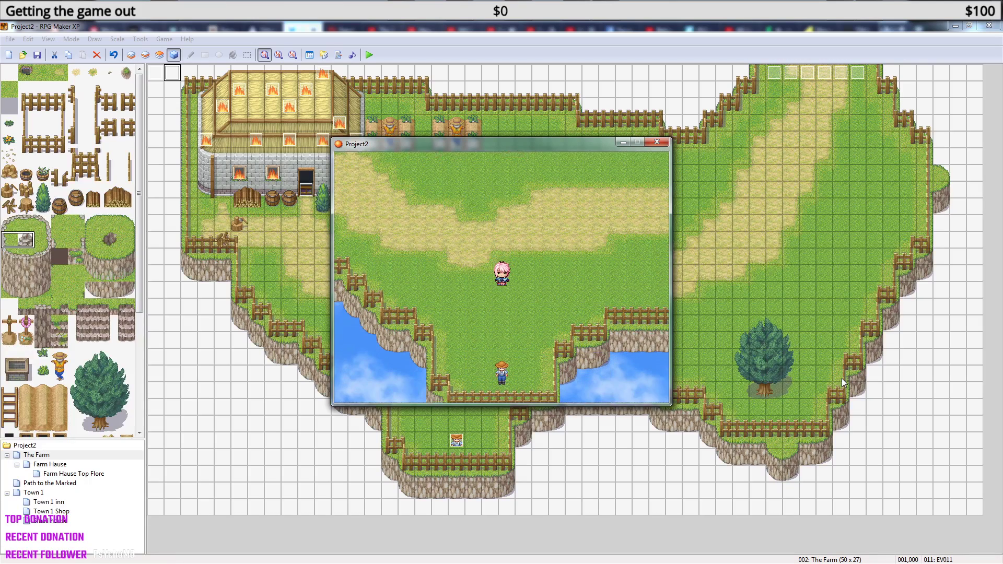
pyautogui.press('Down')
pyautogui.press('Return')
pyautogui.press('Return')
pyautogui.press('Return')
pyautogui.press('Return')
pyautogui.press('Up')
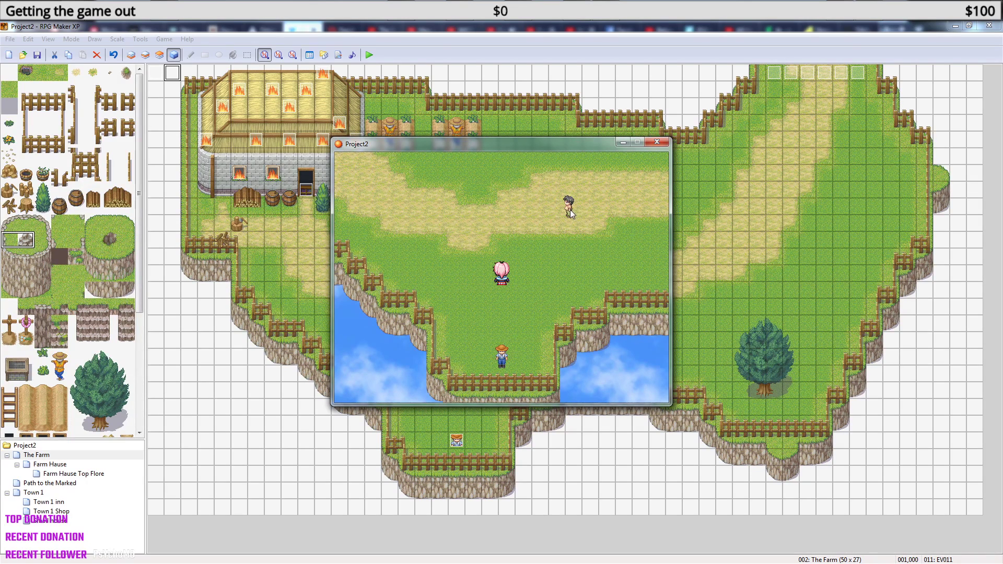
pyautogui.moveTo(587, 144); pyautogui.dragTo(668, 296)
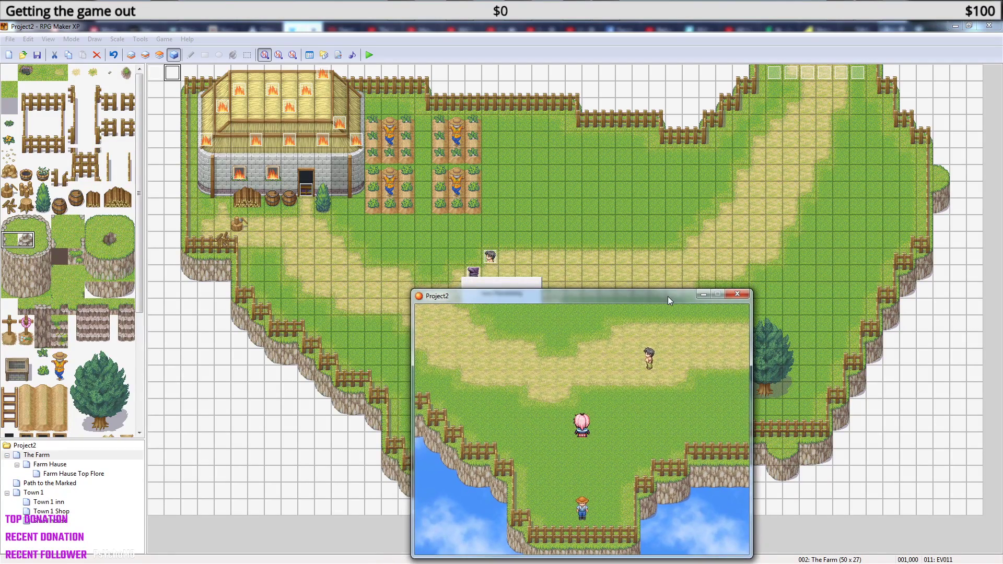
pyautogui.click(737, 294)
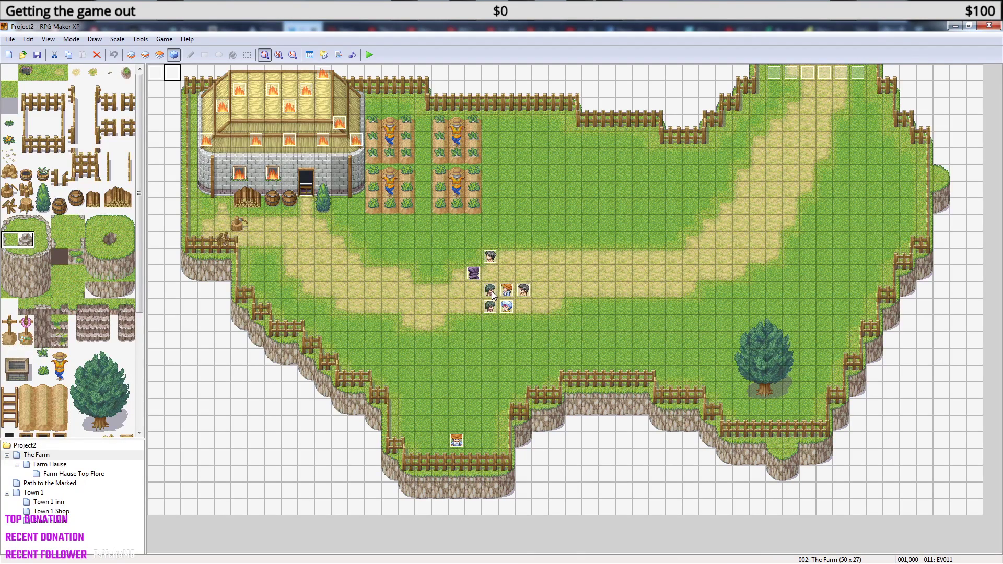
# Set the switch condition of event EV029 on The Farm map to 0010: Day one.
pyautogui.click(523, 290)
pyautogui.rightClick(523, 292)
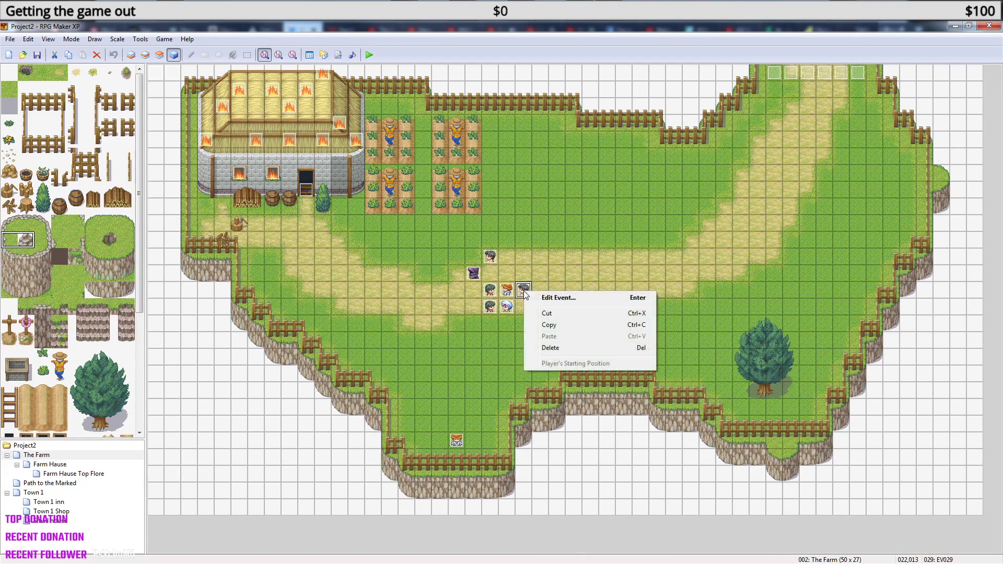
pyautogui.click(558, 298)
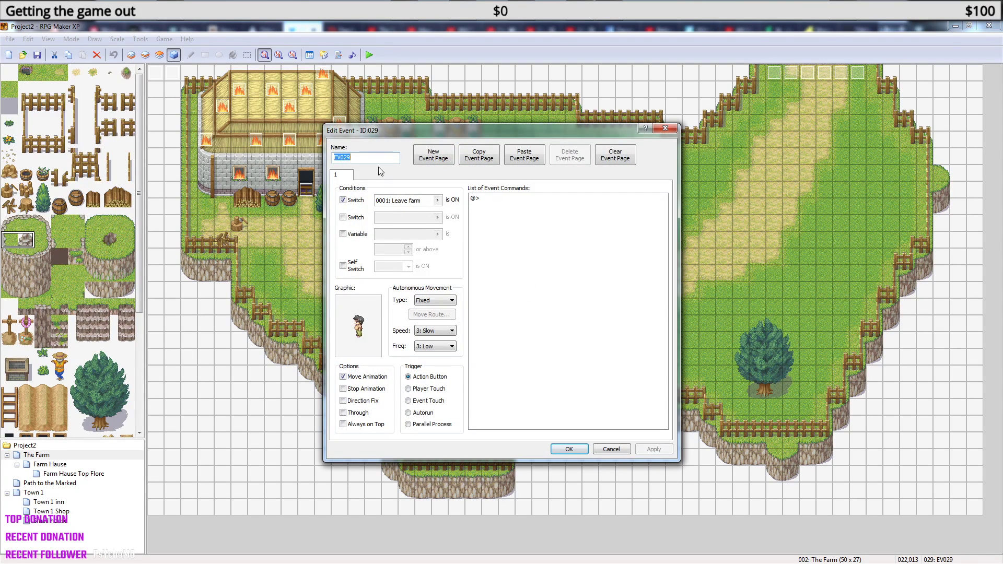
pyautogui.click(438, 201)
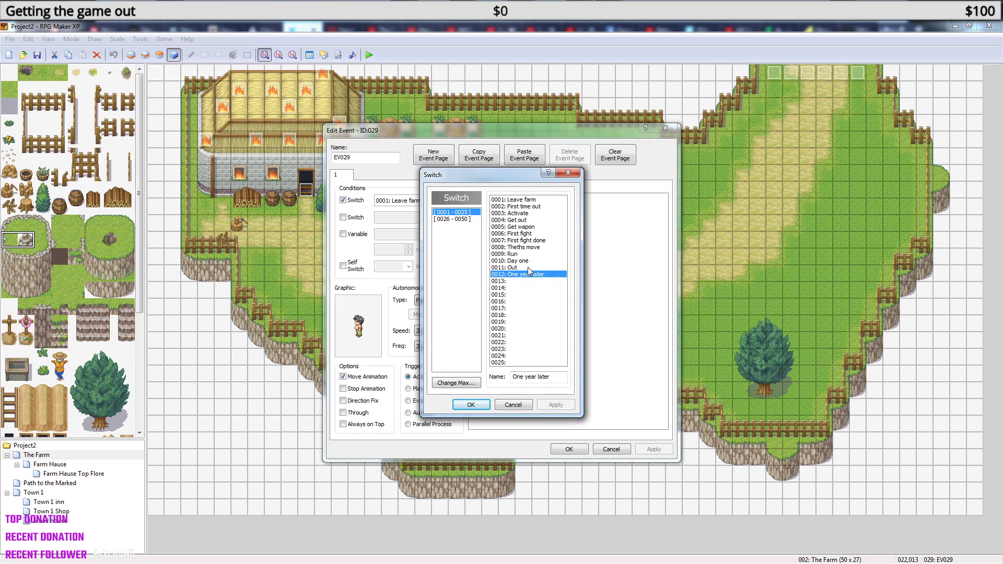
pyautogui.click(528, 261)
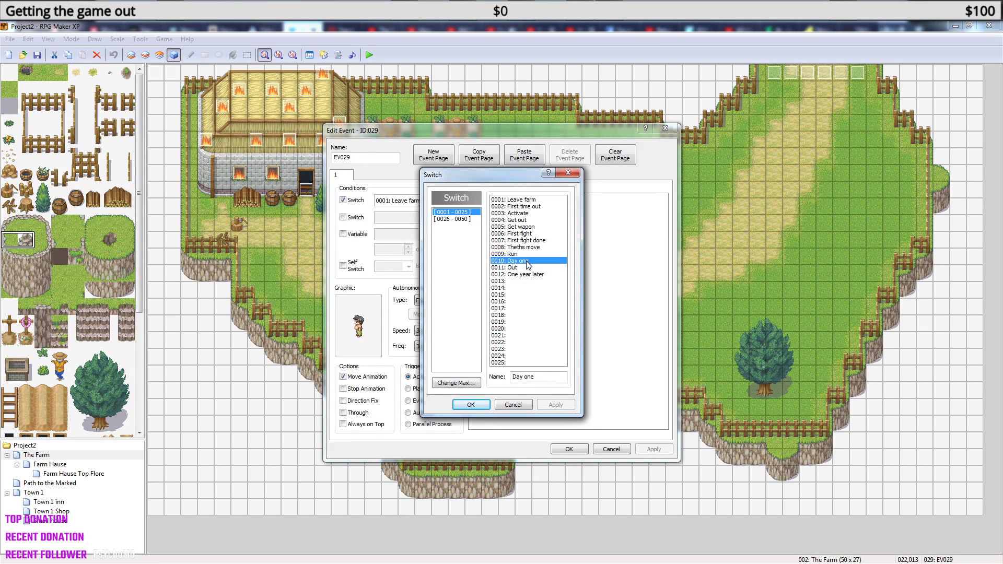
pyautogui.click(471, 404)
pyautogui.click(572, 450)
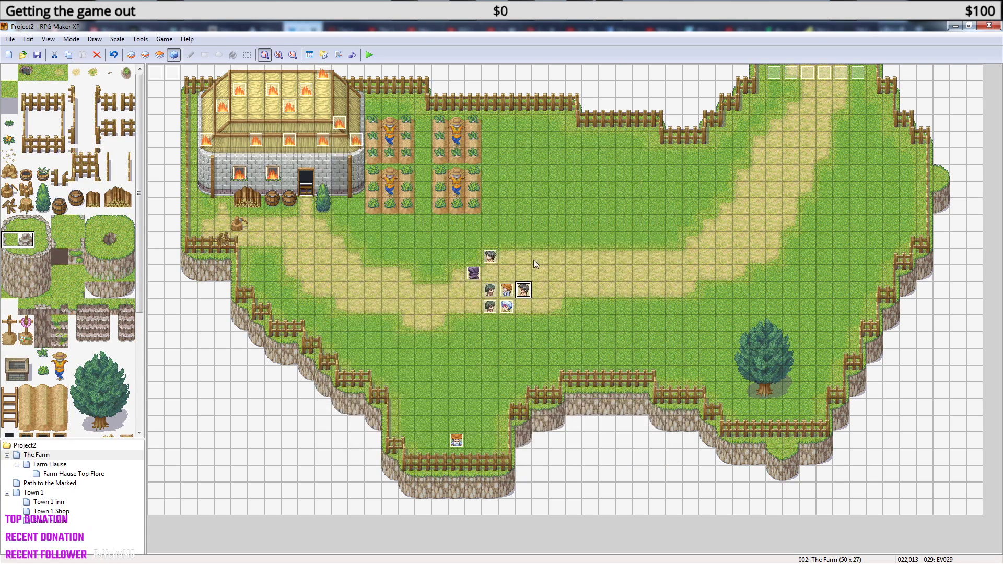
# Check the Leader event's switch condition and set event EV029's switch condition to 0011: Out.
pyautogui.doubleClick(473, 272)
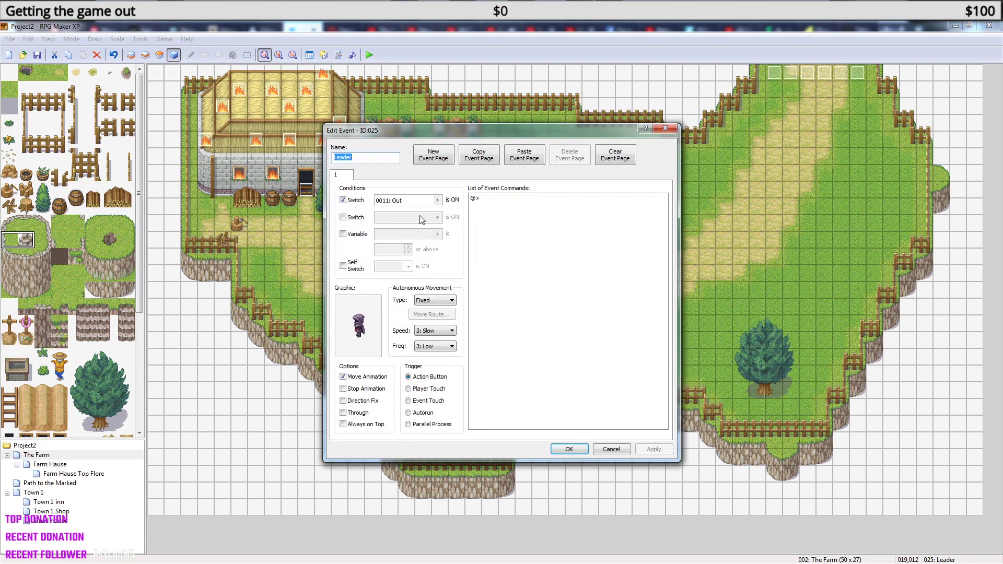
pyautogui.click(571, 448)
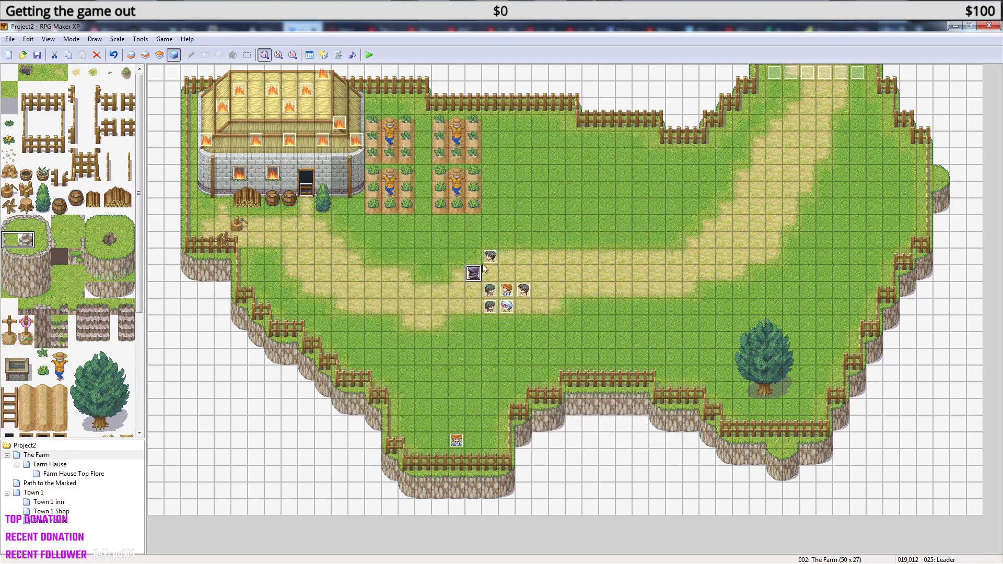
pyautogui.doubleClick(523, 290)
pyautogui.click(438, 201)
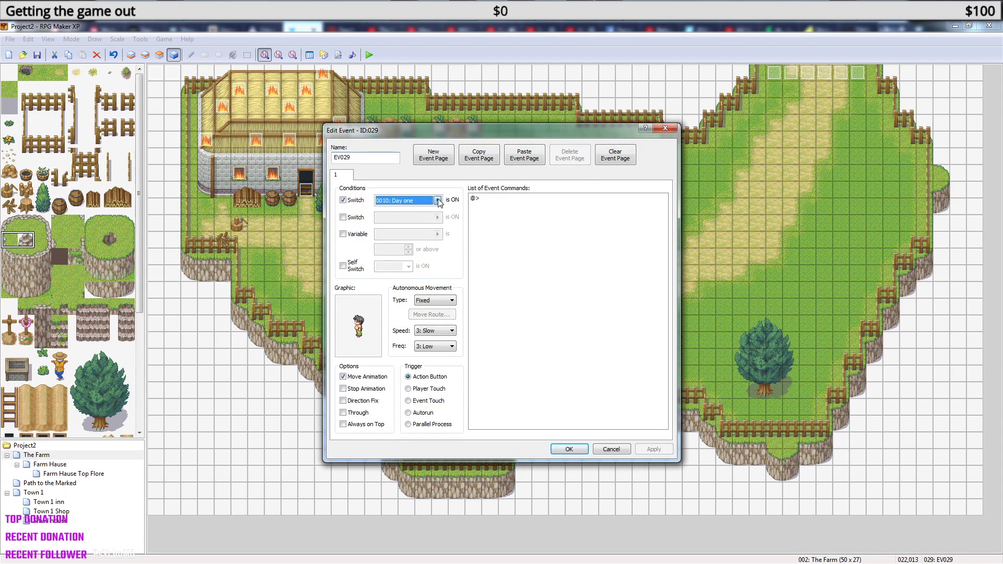
pyautogui.click(528, 267)
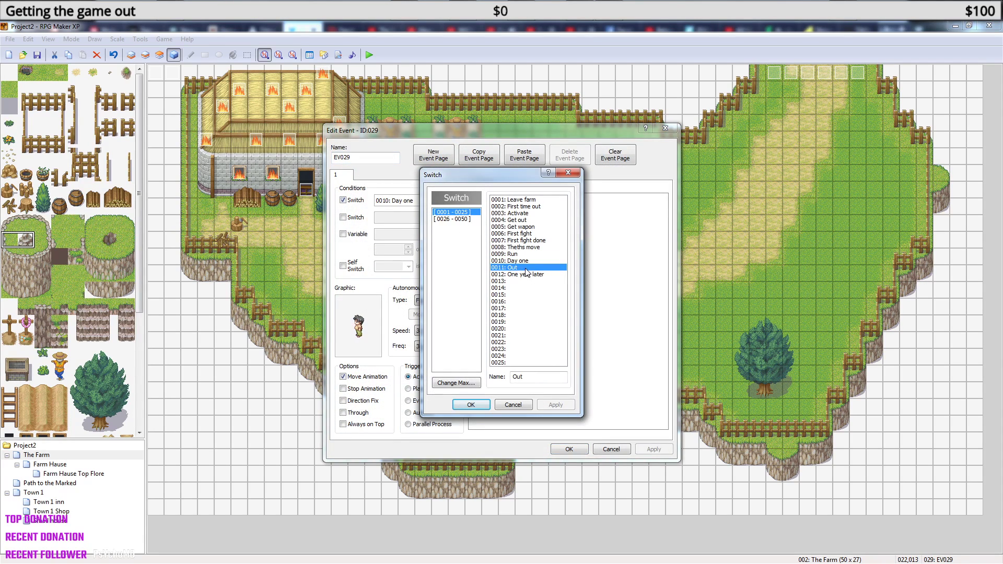
pyautogui.click(489, 406)
pyautogui.click(569, 449)
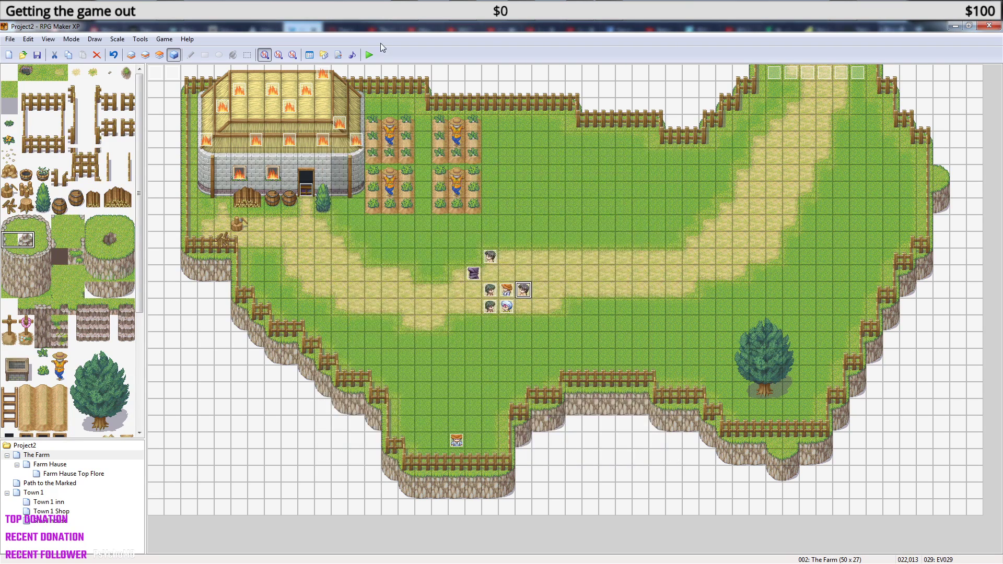
# Launch a playtest with the project changes saved and load the File1 save.
pyautogui.click(368, 55)
pyautogui.click(460, 321)
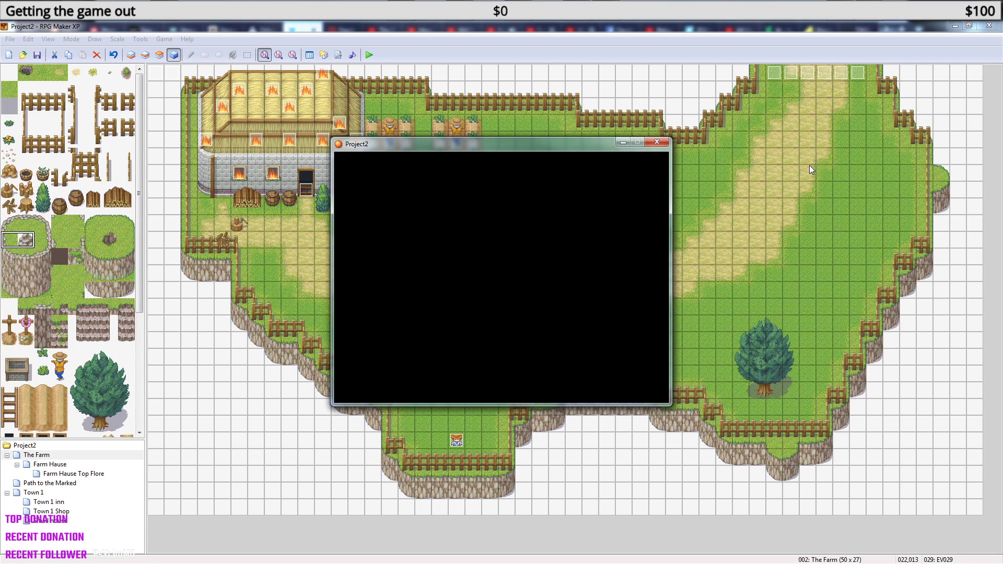
pyautogui.press('Return')
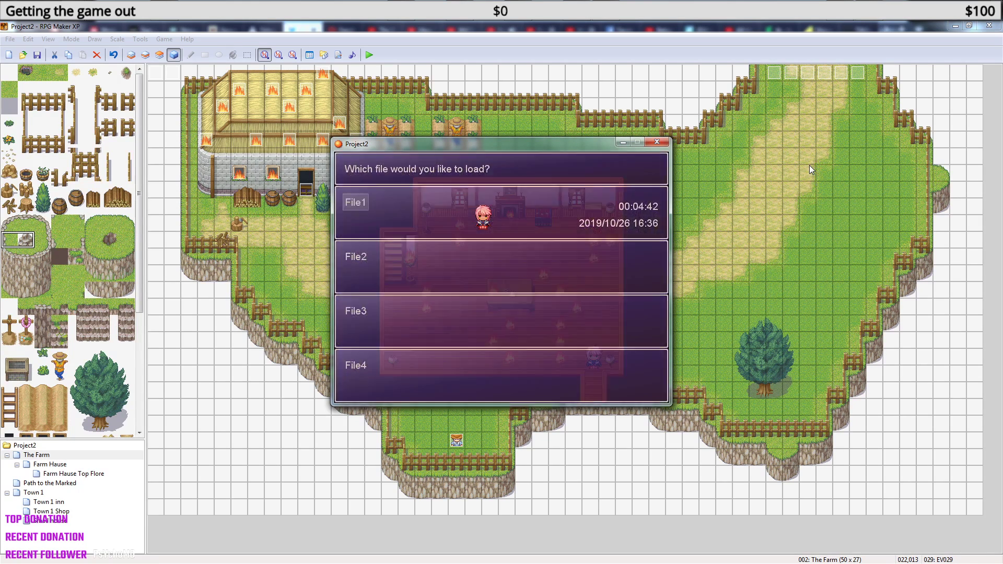
pyautogui.press('Return')
# Leave the loaded game for the title screen and start a new game.
pyautogui.press('Escape')
pyautogui.press('Down')
pyautogui.press('Down')
pyautogui.press('Down')
pyautogui.press('Down')
pyautogui.press('Down')
pyautogui.press('Return')
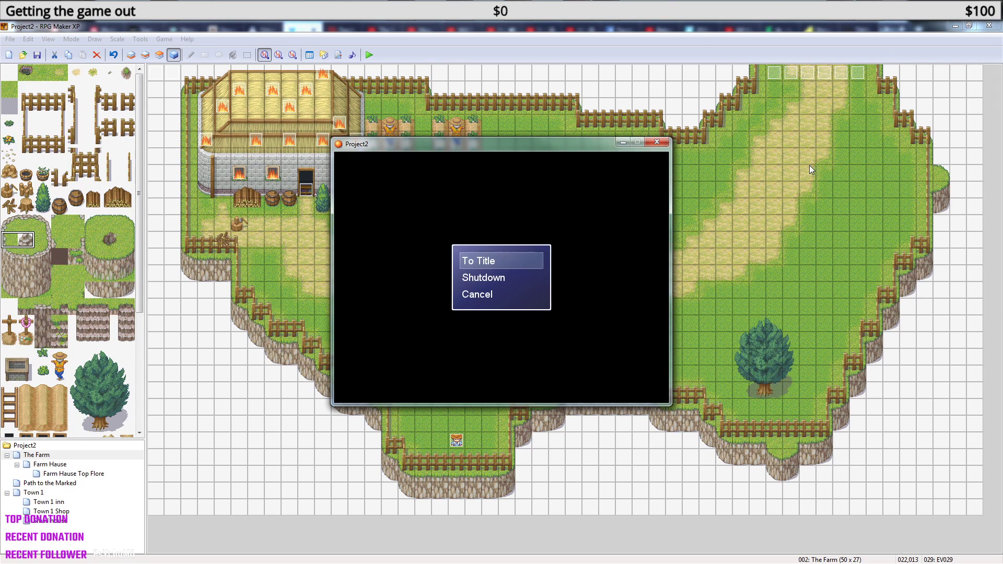
pyautogui.press('Return')
pyautogui.press('Up')
pyautogui.press('Return')
# Walk the character through the farmhouse, past the table and out the door onto the farm.
pyautogui.press('Left')
pyautogui.press('Down')
pyautogui.press('Left')
pyautogui.press('Down')
pyautogui.press('Left')
pyautogui.press('Left')
pyautogui.press('Up')
pyautogui.press('Left')
pyautogui.press('Up')
pyautogui.press('Left')
pyautogui.press('Down')
pyautogui.press('Right')
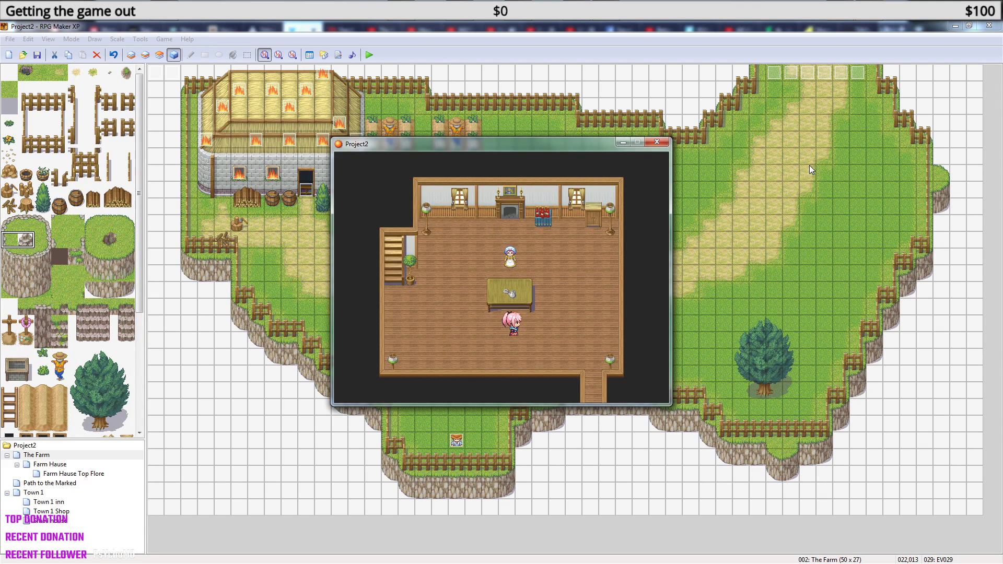
pyautogui.press('Right')
pyautogui.press('Down')
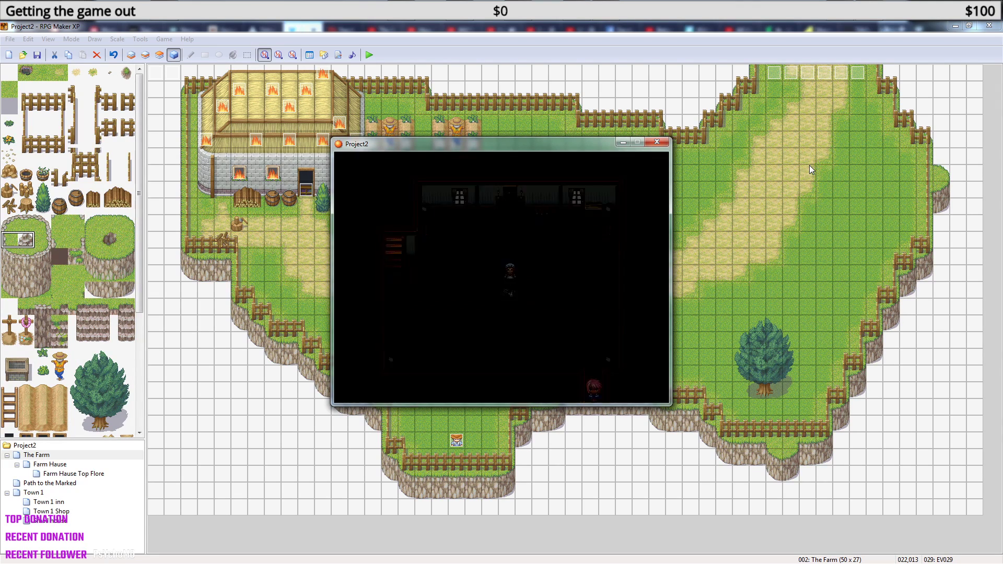
pyautogui.press('Down')
pyautogui.press('Right')
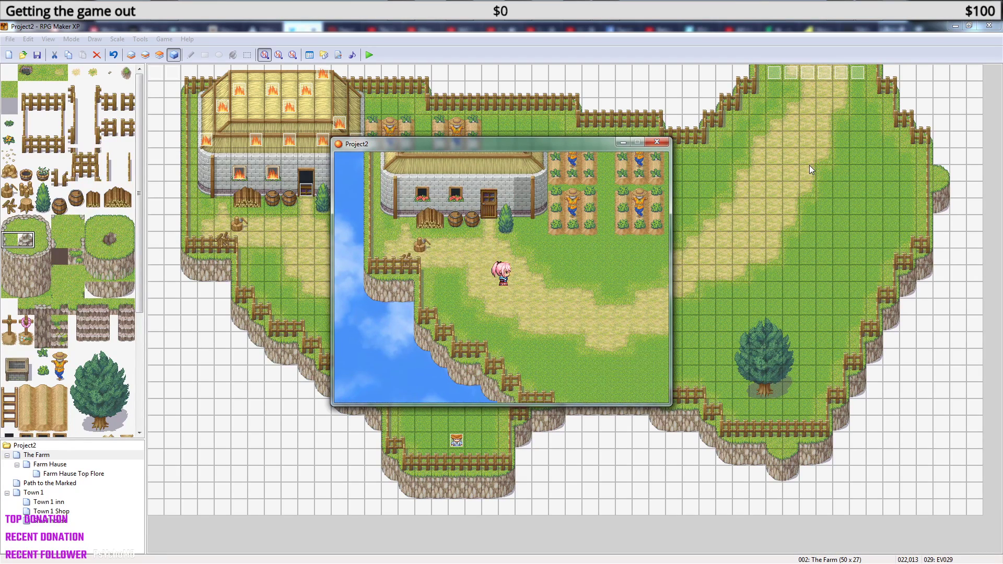
# Follow the path down to the farmer at the south fence and talk to him.
pyautogui.press('Down')
pyautogui.press('Right')
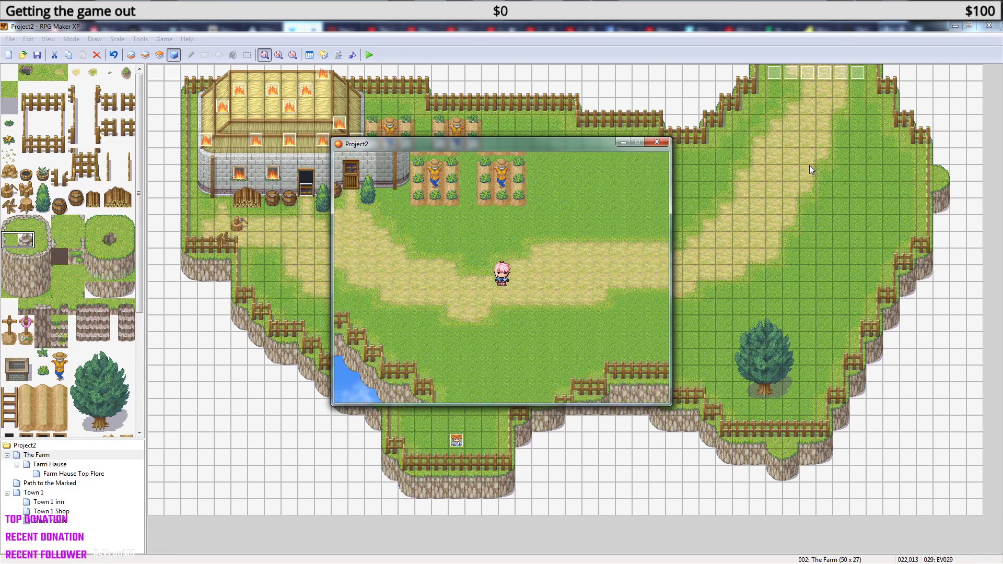
pyautogui.press('Down')
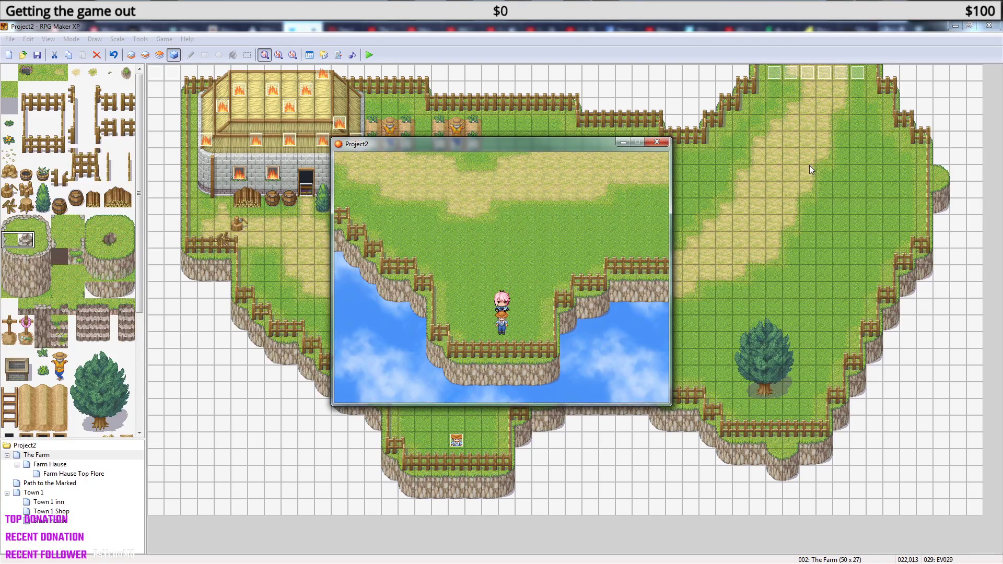
pyautogui.press('Return')
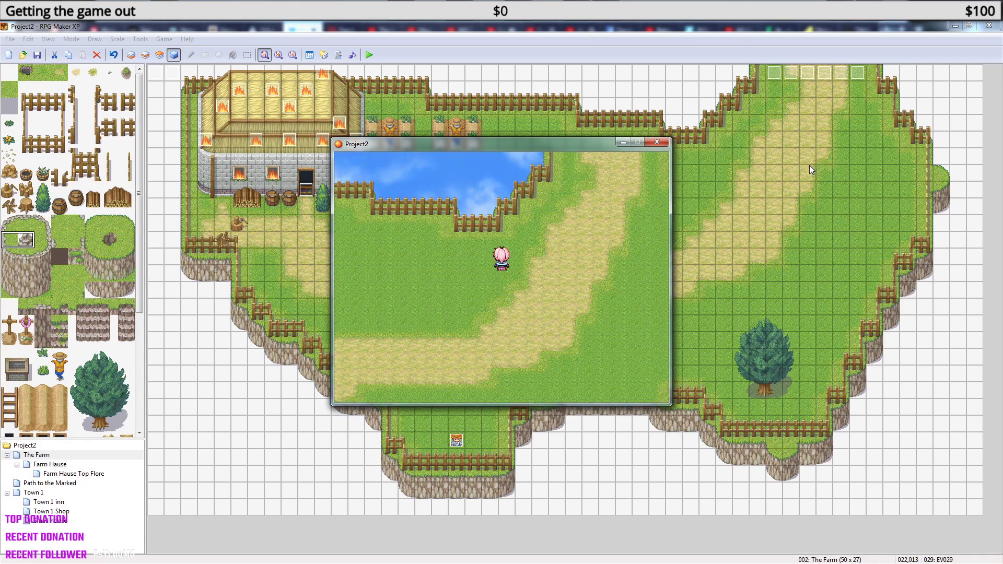
# Walk north from the farm into the town and test the passage behind the trees beside the eastern blue-roofed house.
pyautogui.press('Right')
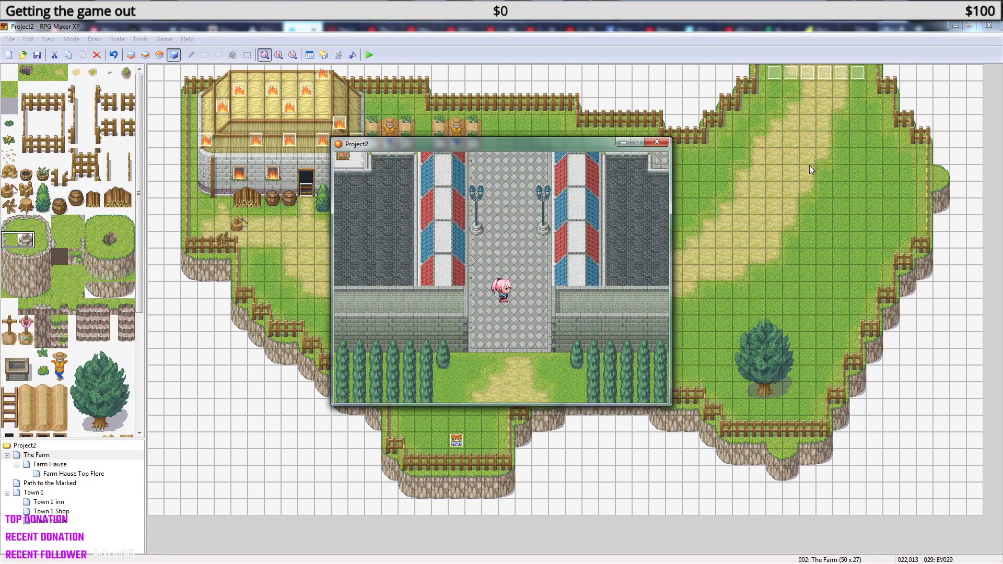
pyautogui.press('Up')
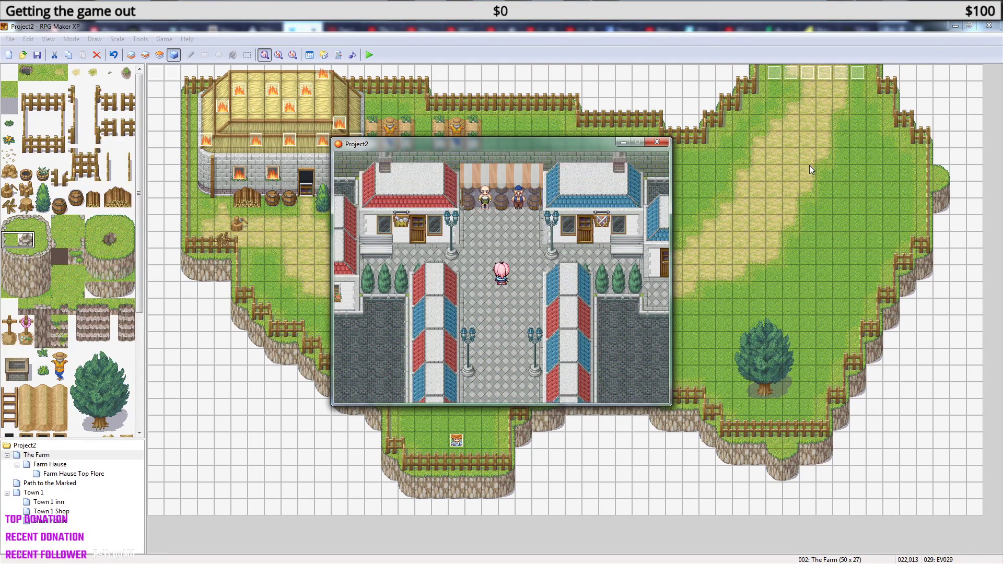
pyautogui.press('Up')
pyautogui.press('Right')
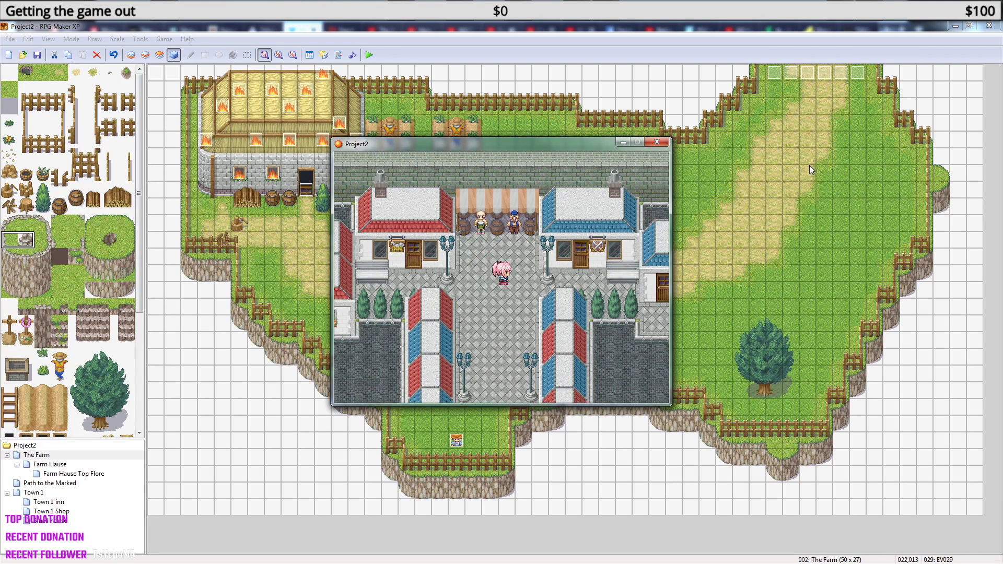
pyautogui.press('Down')
pyautogui.press('Right')
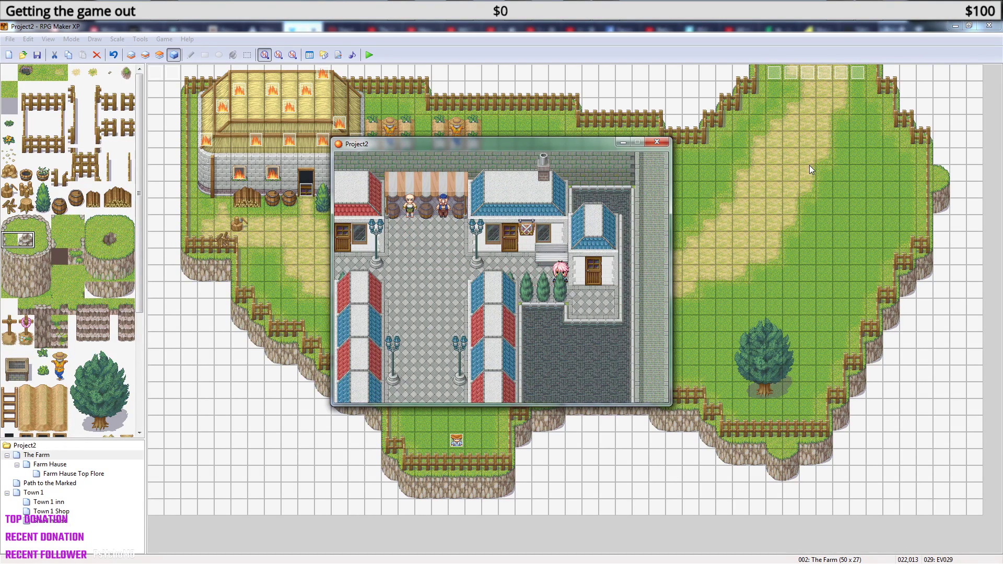
# Walk back to the town's main street, check the in-game menu and close the playtest.
pyautogui.press('Left')
pyautogui.press('Down')
pyautogui.press('Escape')
pyautogui.press('Down')
pyautogui.press('Down')
pyautogui.press('Down')
pyautogui.press('Down')
pyautogui.press('Return')
pyautogui.press('Escape')
pyautogui.press('Escape')
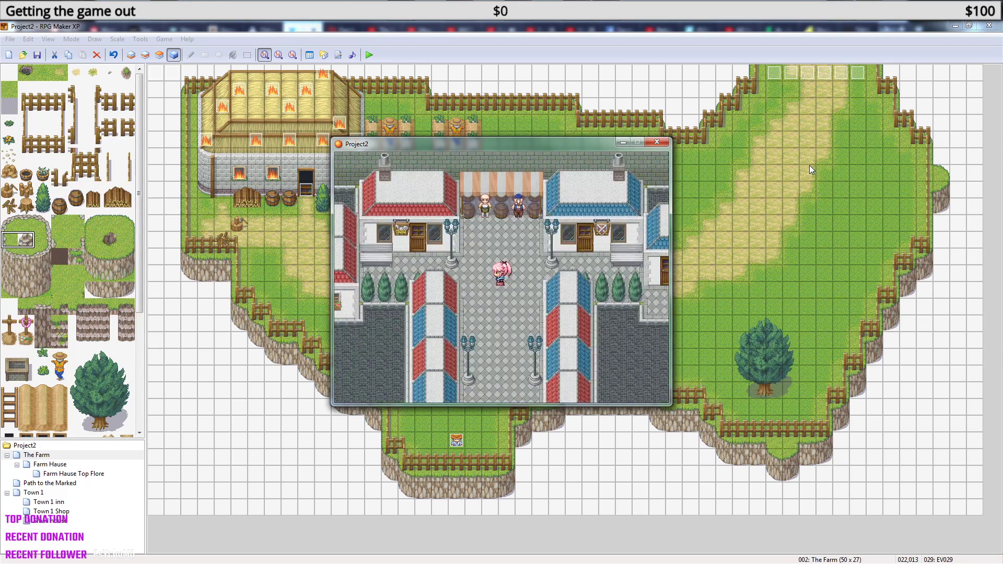
pyautogui.click(656, 143)
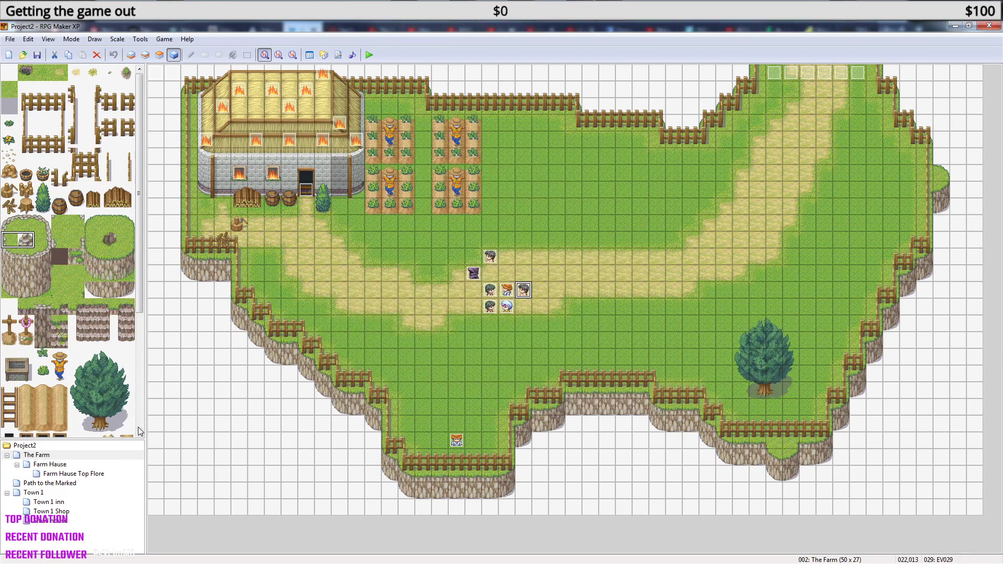
# Erase the easternmost tree of the row beside the blue-roofed houses on layer 3 of the Town 1 map.
pyautogui.click(42, 482)
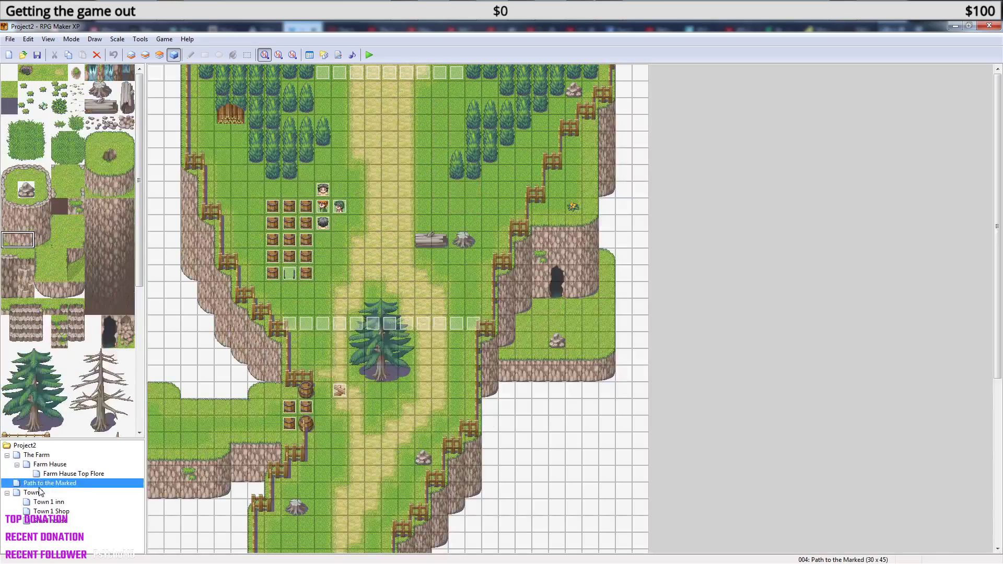
pyautogui.click(33, 492)
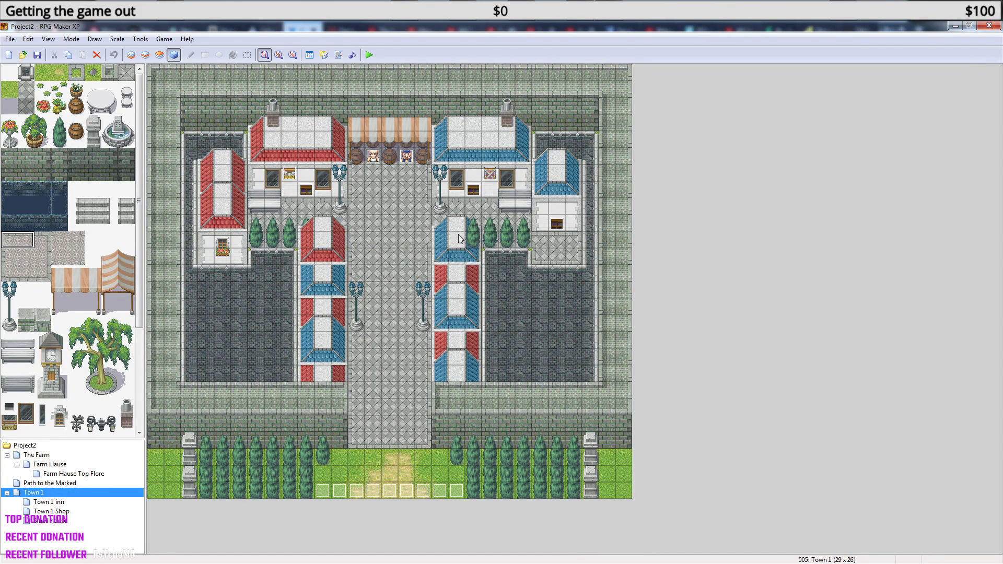
pyautogui.click(160, 54)
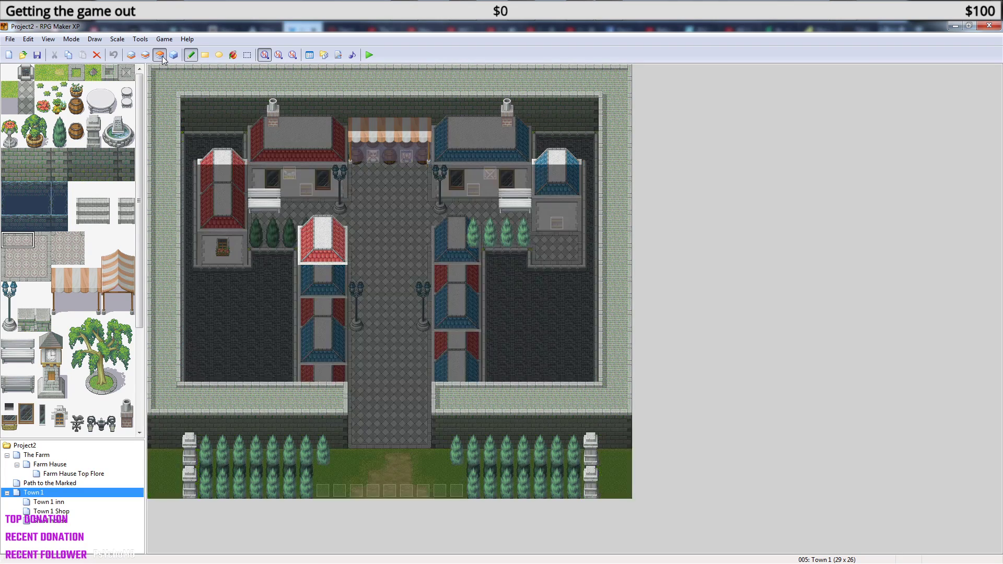
pyautogui.rightClick(390, 213)
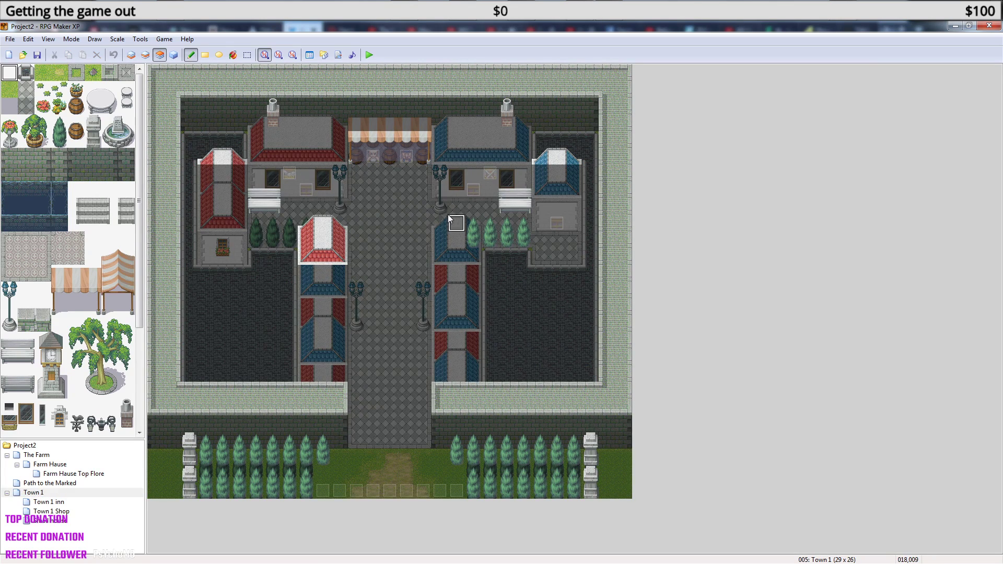
pyautogui.moveTo(521, 226); pyautogui.dragTo(524, 243)
# Save the changes to Project2, start a playtest and load the saved game in the town.
pyautogui.click(369, 56)
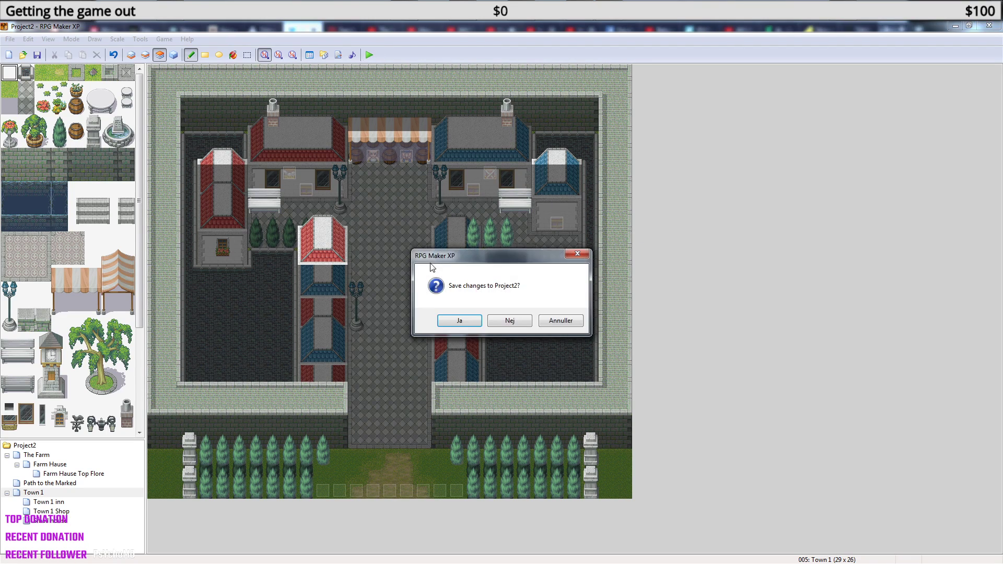
pyautogui.click(460, 321)
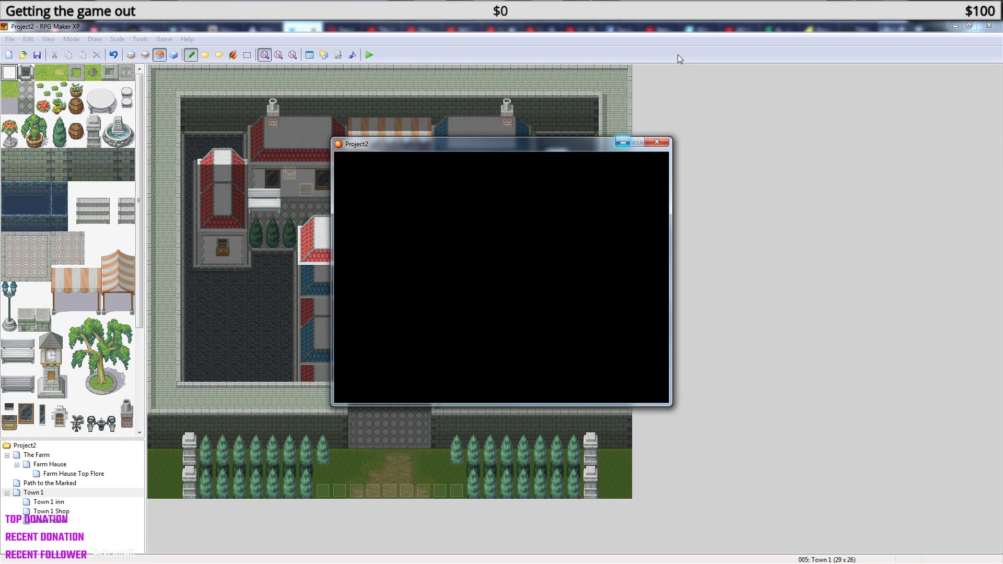
pyautogui.press('Return')
pyautogui.press('Return')
# Walk behind the remaining trees to the small blue-roofed house in the east and test its door.
pyautogui.press('Right')
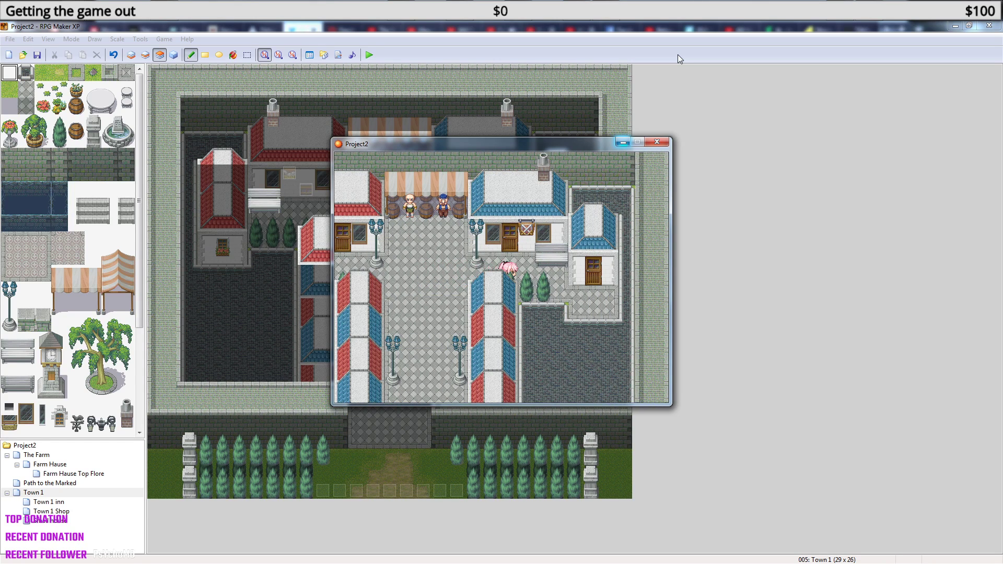
pyautogui.press('Right')
pyautogui.press('Up')
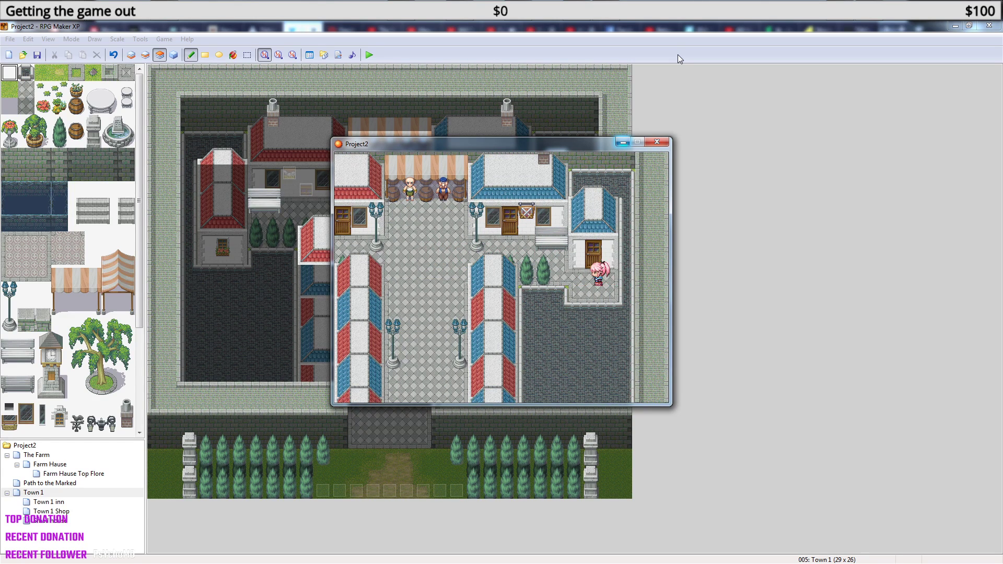
pyautogui.press('Return')
pyautogui.press('Return')
pyautogui.press('Return')
pyautogui.press('Return')
pyautogui.press('Right')
pyautogui.press('Left')
pyautogui.press('Up')
pyautogui.press('Return')
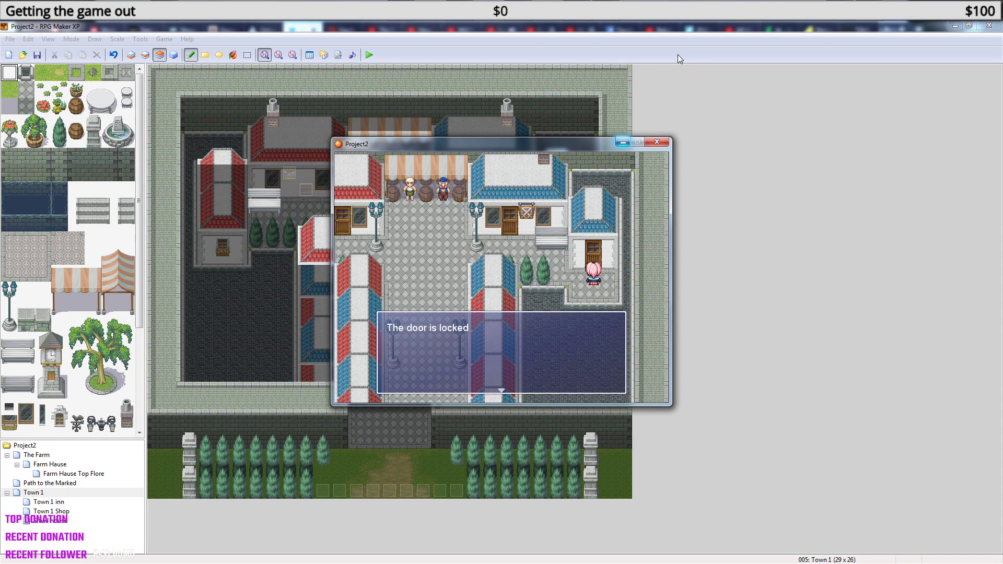
# Walk back to the striped market stall, talk to the blue-capped merchant and move over to the other merchant.
pyautogui.press('Left')
pyautogui.press('Up')
pyautogui.press('Left')
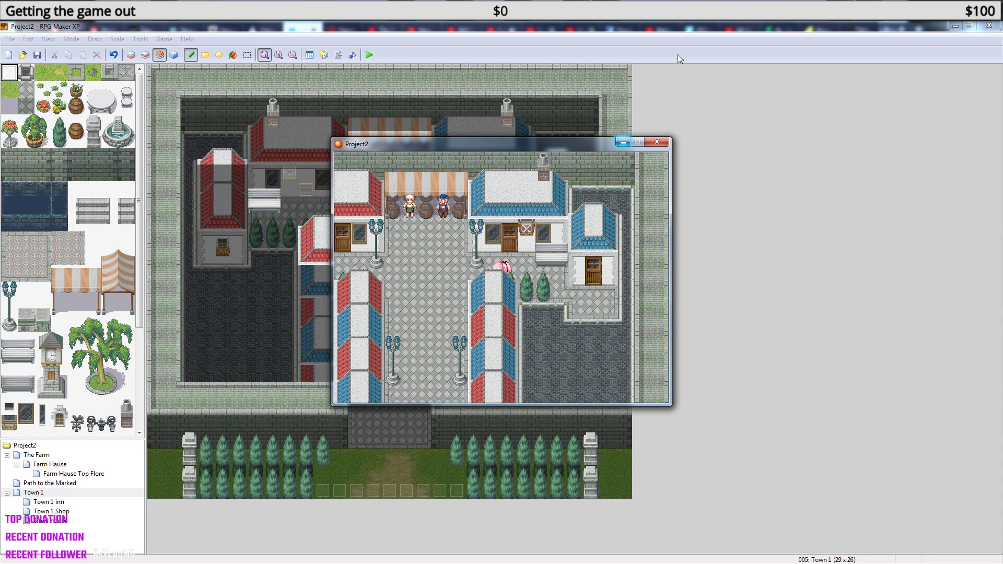
pyautogui.press('Up')
pyautogui.press('Return')
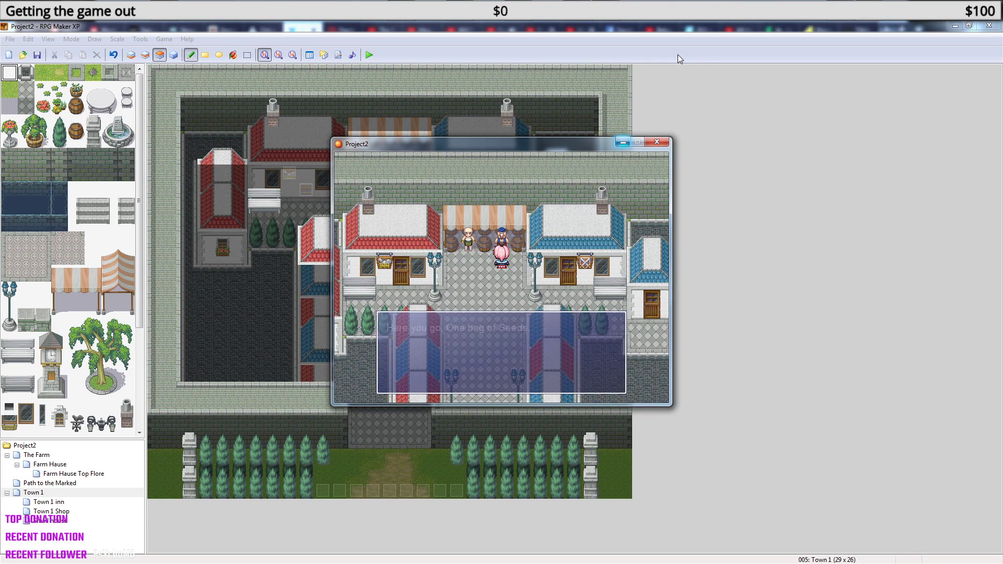
pyautogui.press('Left')
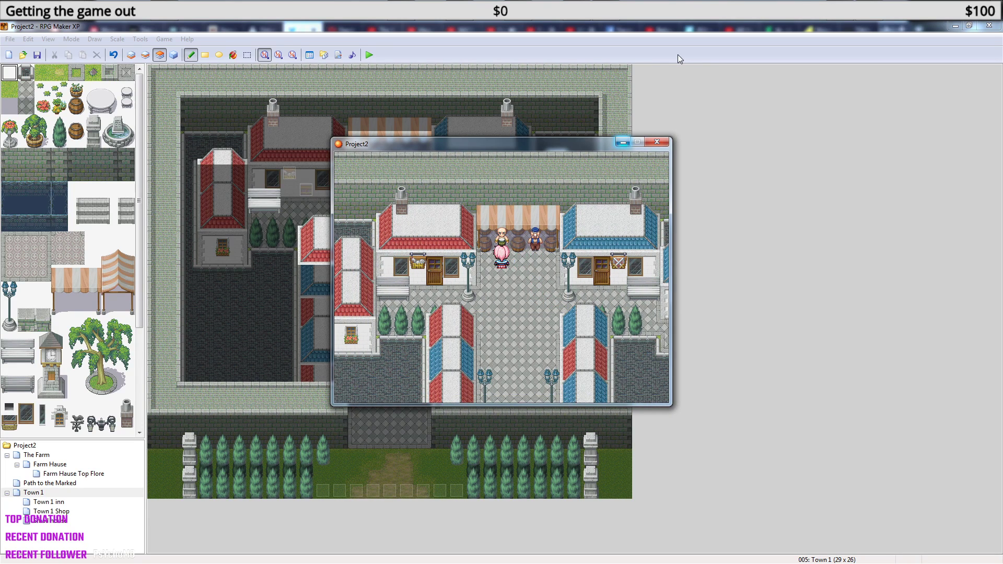
# Walk down the main street and out through the town's south gate to the path with the wagon.
pyautogui.press('Down')
pyautogui.press('Right')
pyautogui.press('Down')
pyautogui.press('Up')
pyautogui.press('Right')
pyautogui.press('Right')
pyautogui.press('Right')
pyautogui.press('Right')
pyautogui.press('Right')
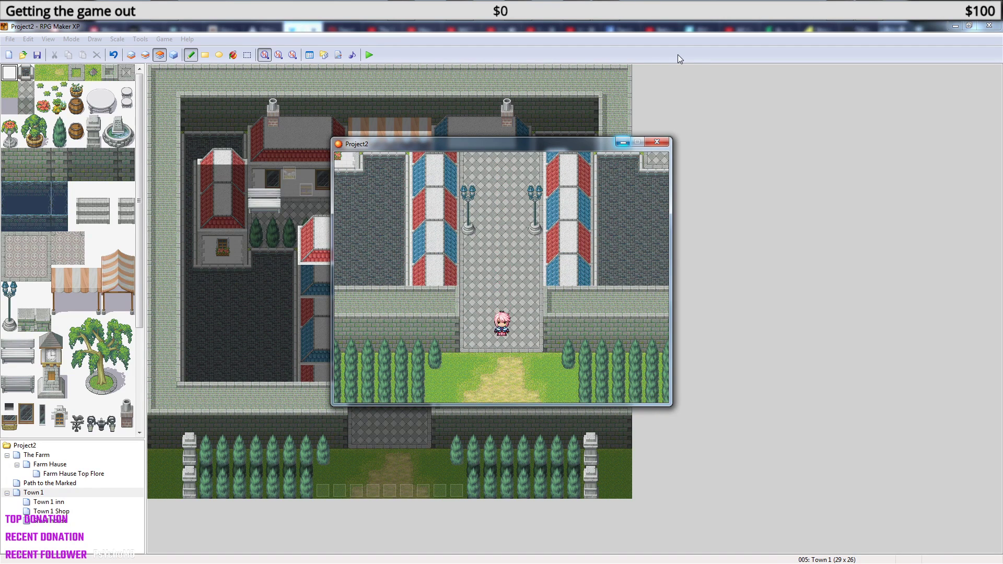
pyautogui.press('Down')
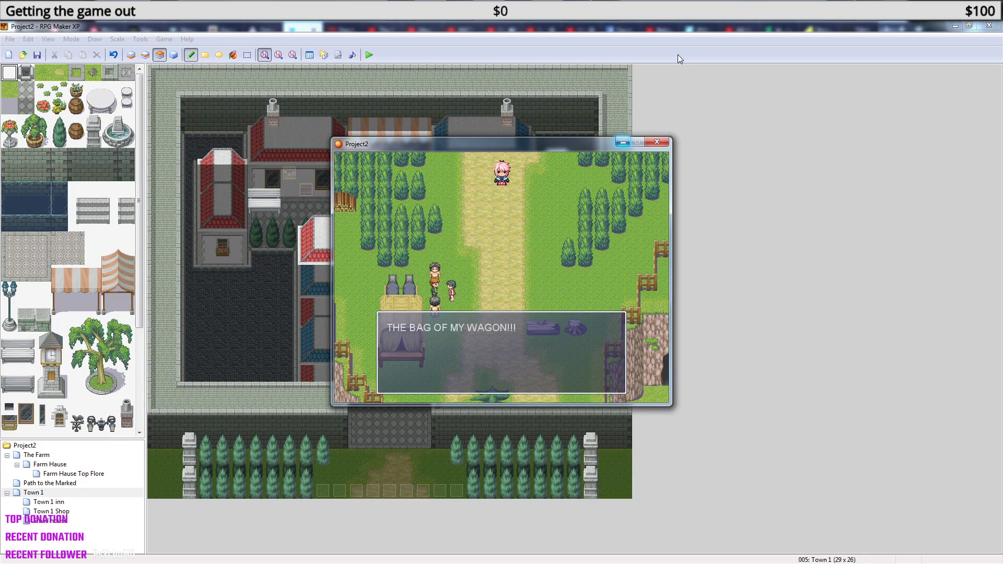
# Advance the wagon dialogue, walk around to the back of the covered wagon and inspect it.
pyautogui.press('Return')
pyautogui.press('Left')
pyautogui.press('Down')
pyautogui.press('Left')
pyautogui.press('Left')
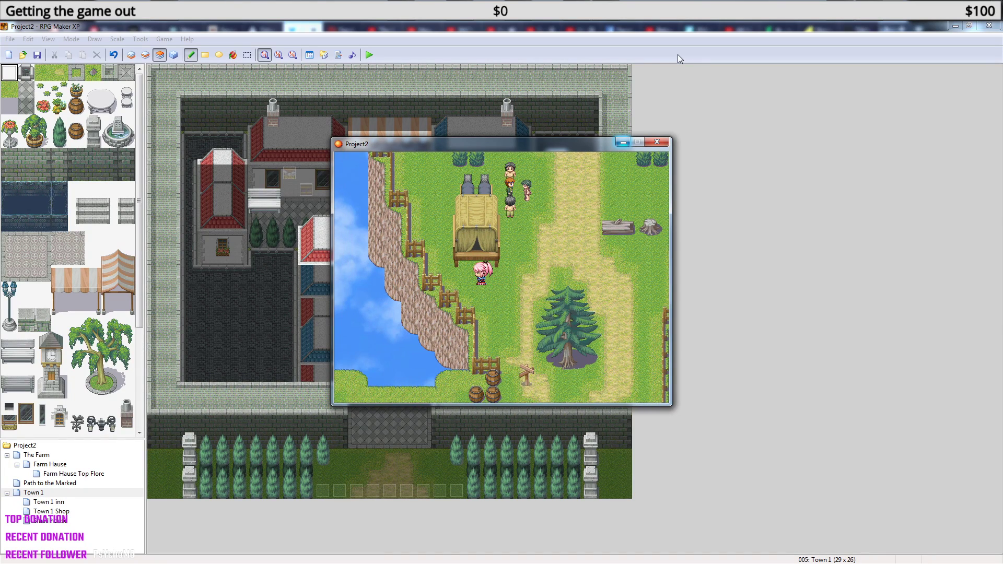
pyautogui.press('Up')
pyautogui.press('Return')
pyautogui.press('Return')
# Walk up to the group of men beside the wagon to trigger the battle.
pyautogui.press('Right')
pyautogui.press('Up')
pyautogui.press('Right')
pyautogui.press('Up')
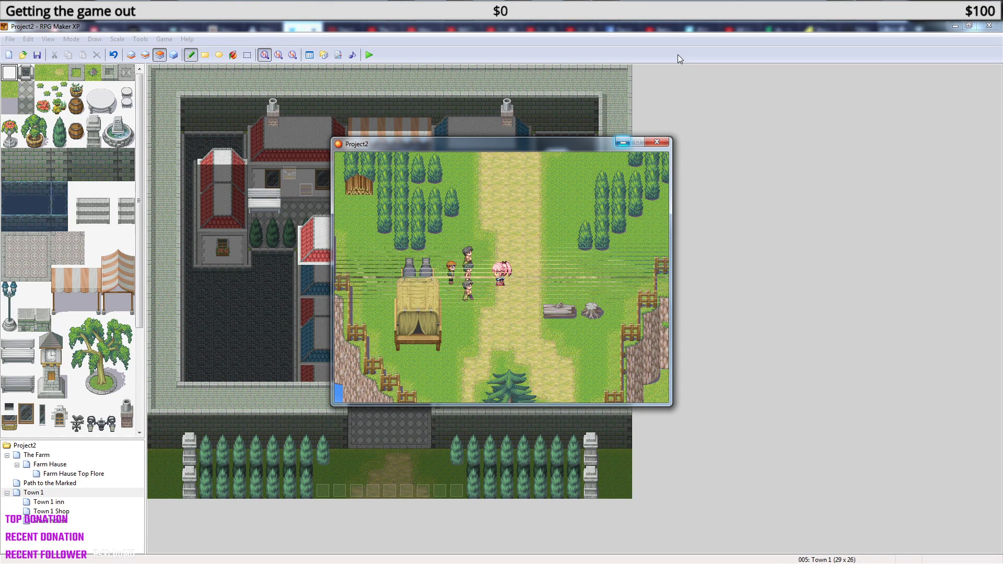
# Fight the bandits with attacks until the battle is won, and close the rewards and remaining dialogue.
pyautogui.press('Return')
pyautogui.press('Return')
pyautogui.press('Return')
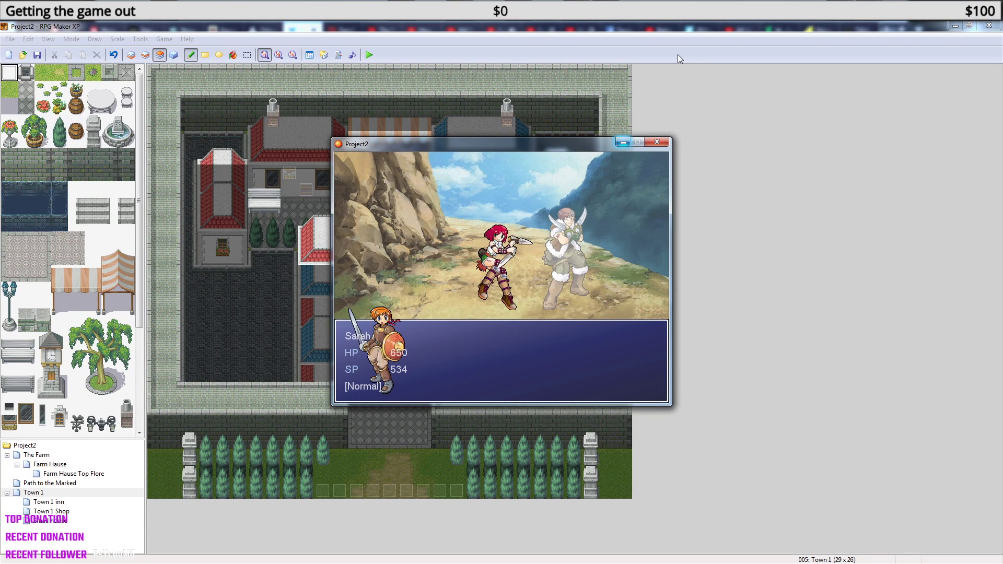
pyautogui.press('Return')
pyautogui.press('Return')
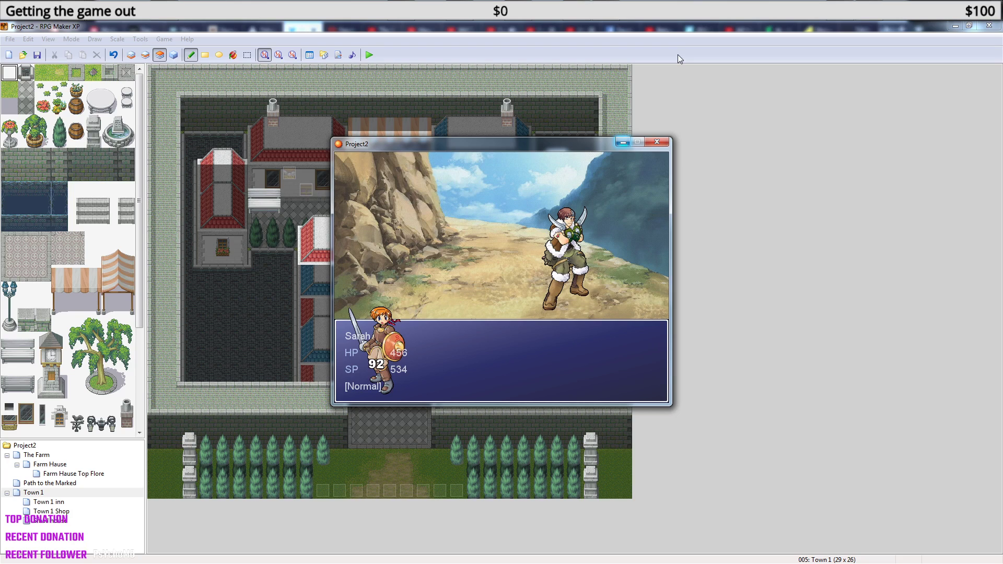
pyautogui.press('Return')
pyautogui.press('Return')
pyautogui.press('Return')
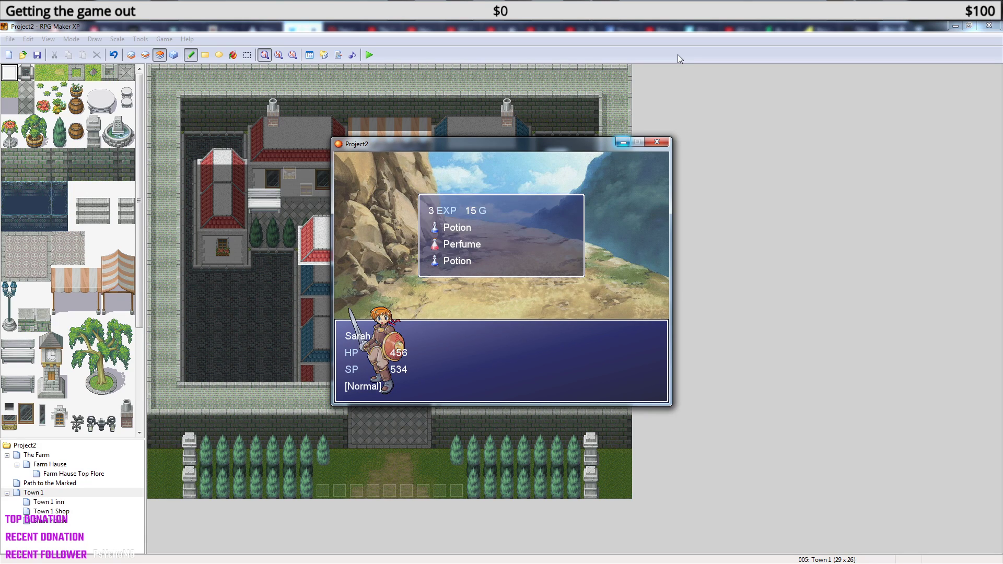
pyautogui.press('Return')
pyautogui.press('Return')
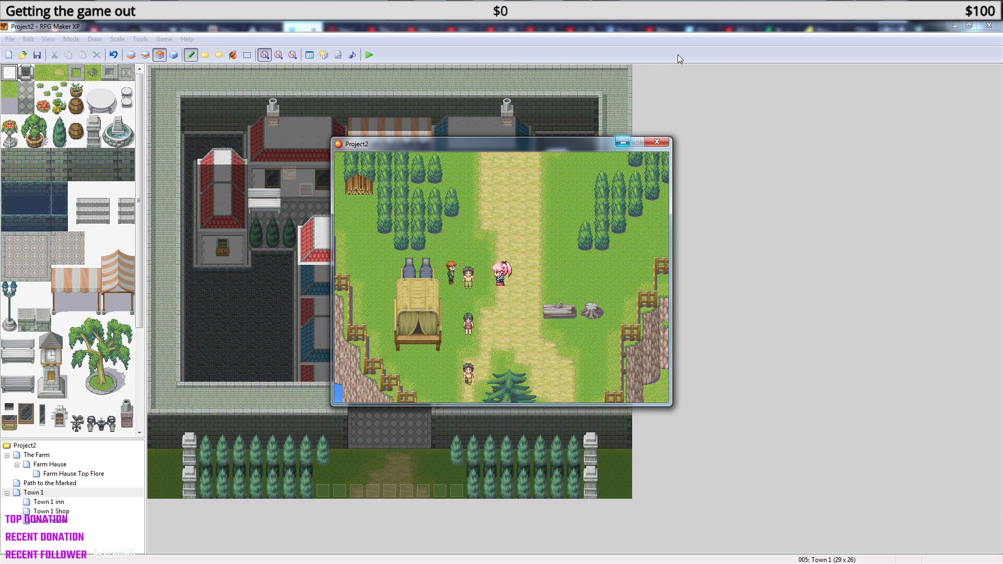
# Follow the path south past the large tree and walk to the crop fields on the farm.
pyautogui.press('Down')
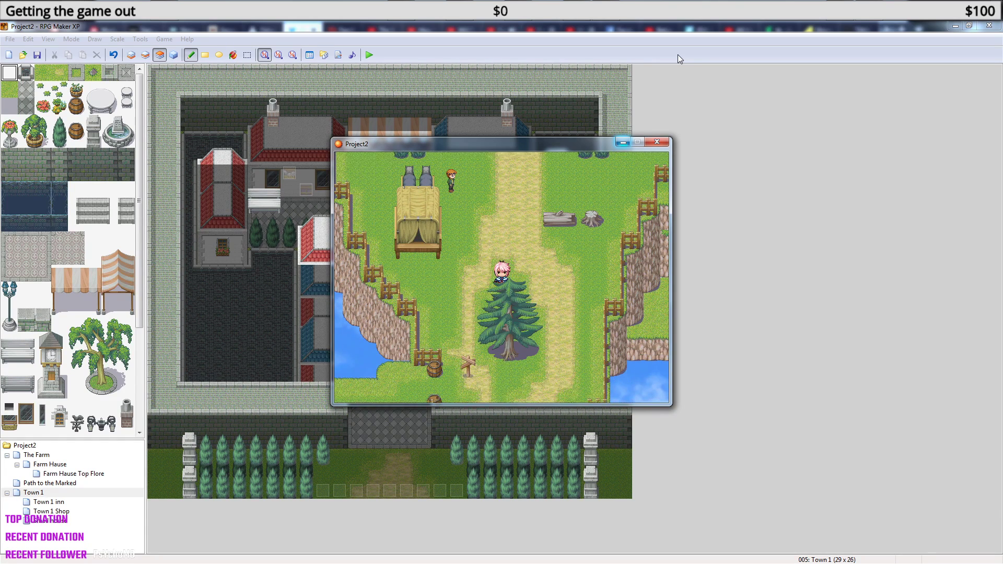
pyautogui.press('Left')
pyautogui.press('Down')
pyautogui.press('Down')
pyautogui.press('Left')
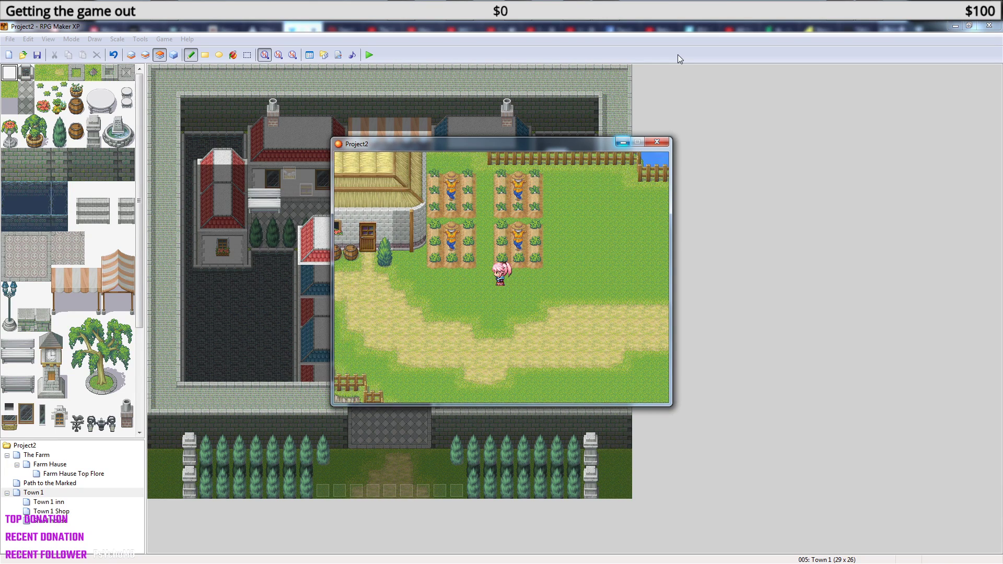
# Walk down to the farmer at the south fence and go through the conversation leading into the house fire scene.
pyautogui.press('Down')
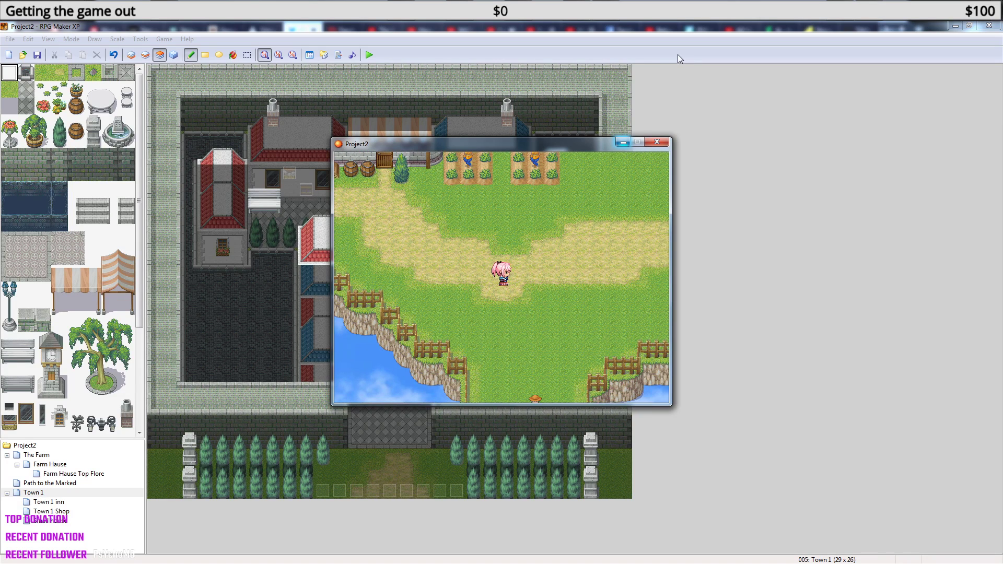
pyautogui.press('Down')
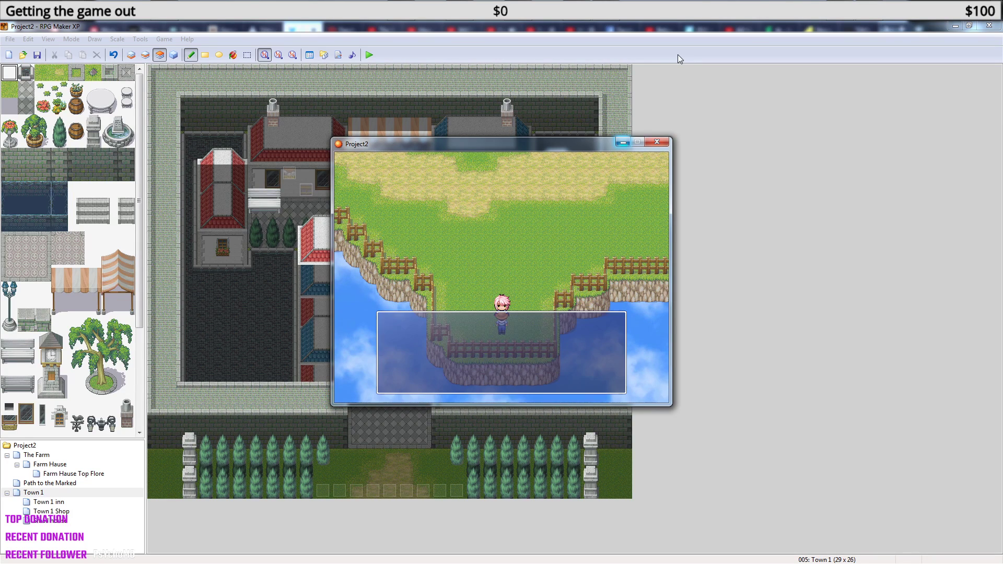
pyautogui.press('Return')
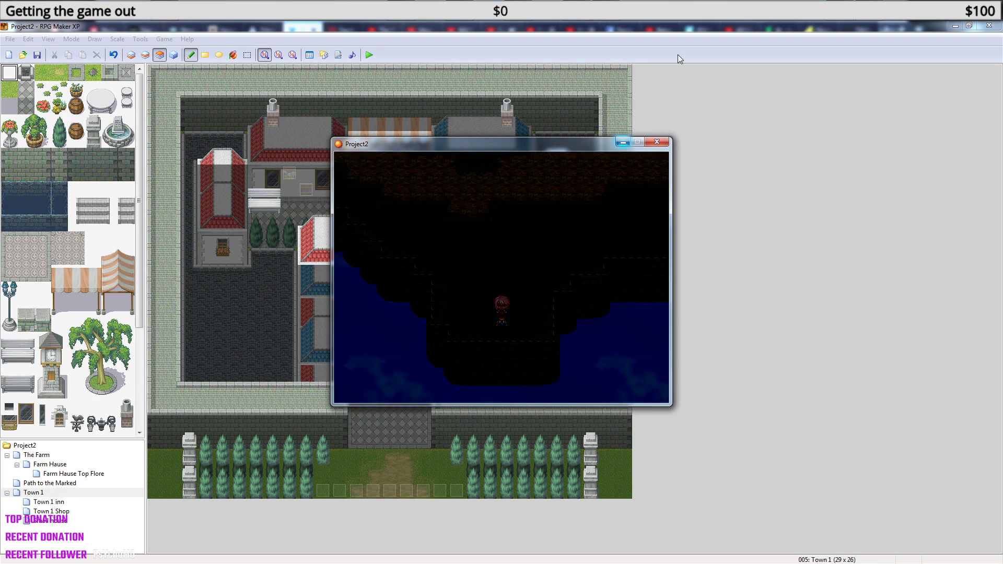
pyautogui.press('Return')
pyautogui.press('Return')
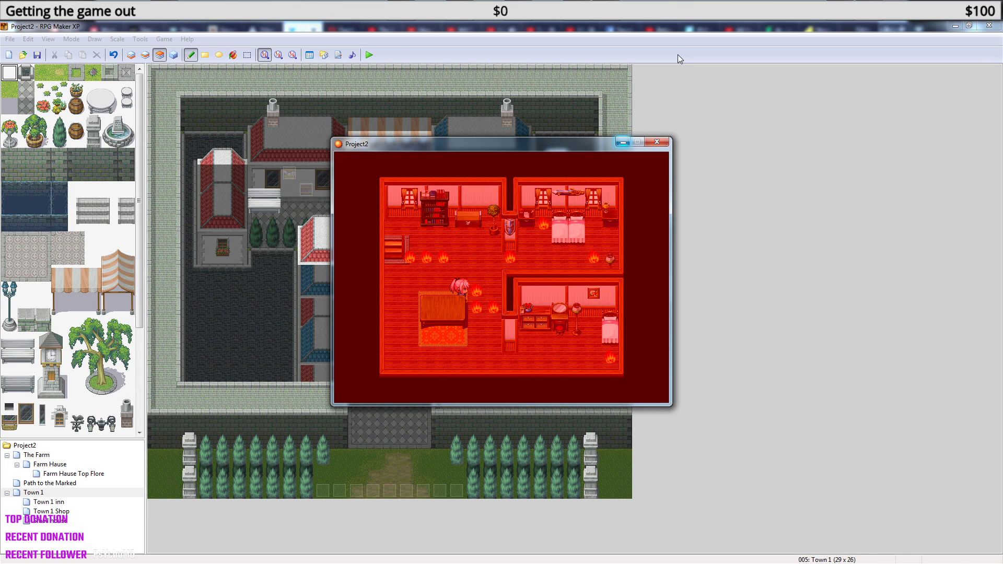
# Walk from the burning upper floor down the stairs to the farmhouse's ground floor.
pyautogui.press('Up')
pyautogui.press('Left')
pyautogui.press('Down')
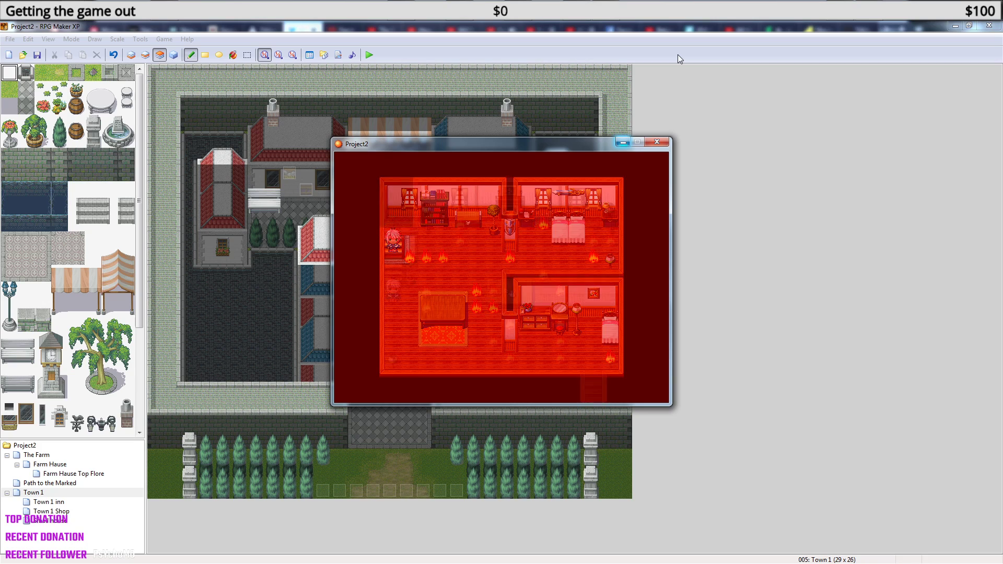
pyautogui.press('Down')
pyautogui.press('Right')
pyautogui.press('Up')
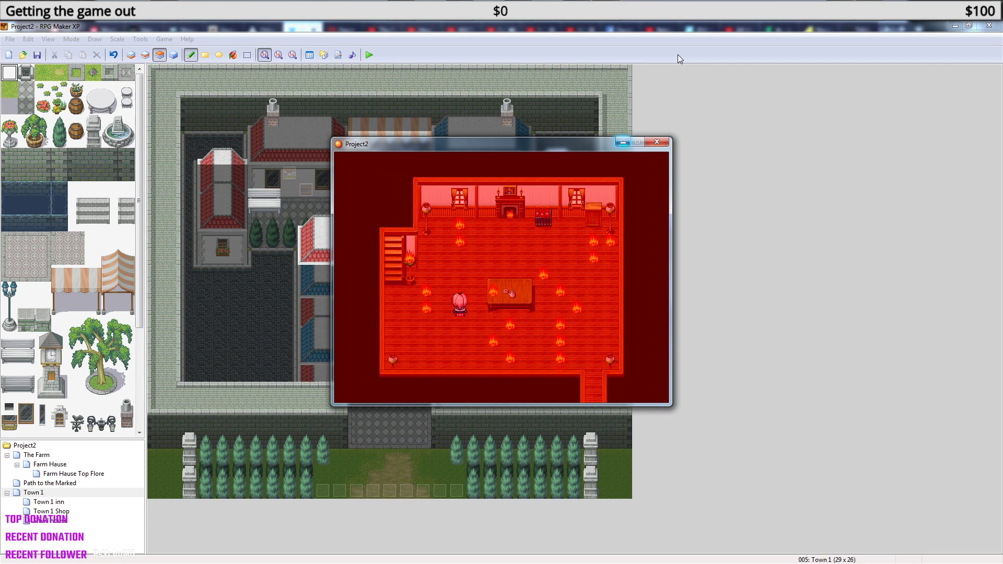
# Leave the burning farmhouse through the south exit, checking the in-game menu on the way.
pyautogui.press('Right')
pyautogui.press('Down')
pyautogui.press('Down')
pyautogui.press('Escape')
pyautogui.press('Down')
pyautogui.press('Down')
pyautogui.press('Down')
pyautogui.press('Down')
pyautogui.press('Return')
pyautogui.press('Return')
pyautogui.press('Escape')
pyautogui.press('Escape')
pyautogui.press('Escape')
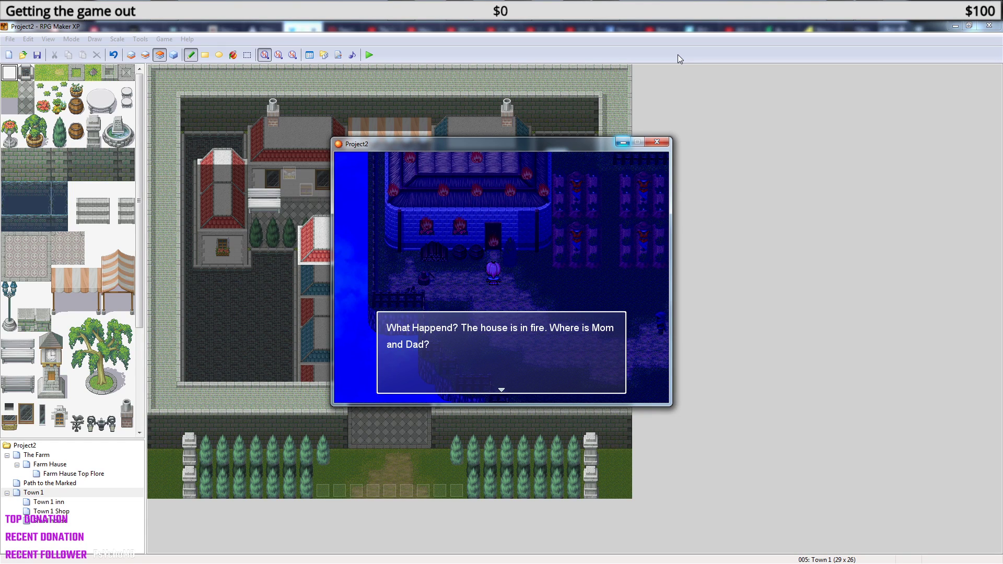
# Advance the night cutscene dialogue with the kidnappers until the leader's battle starts.
pyautogui.press('Return')
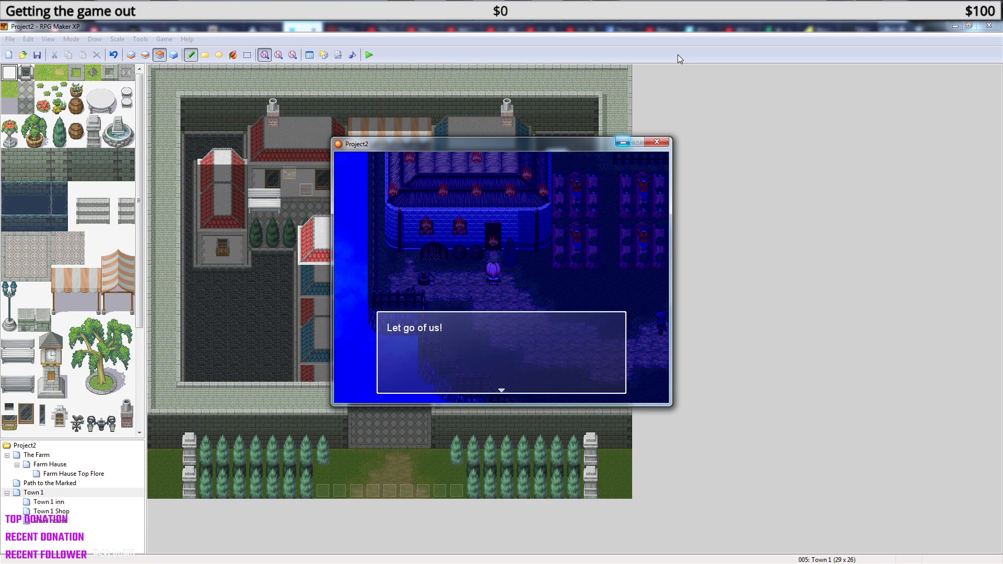
pyautogui.press('Return')
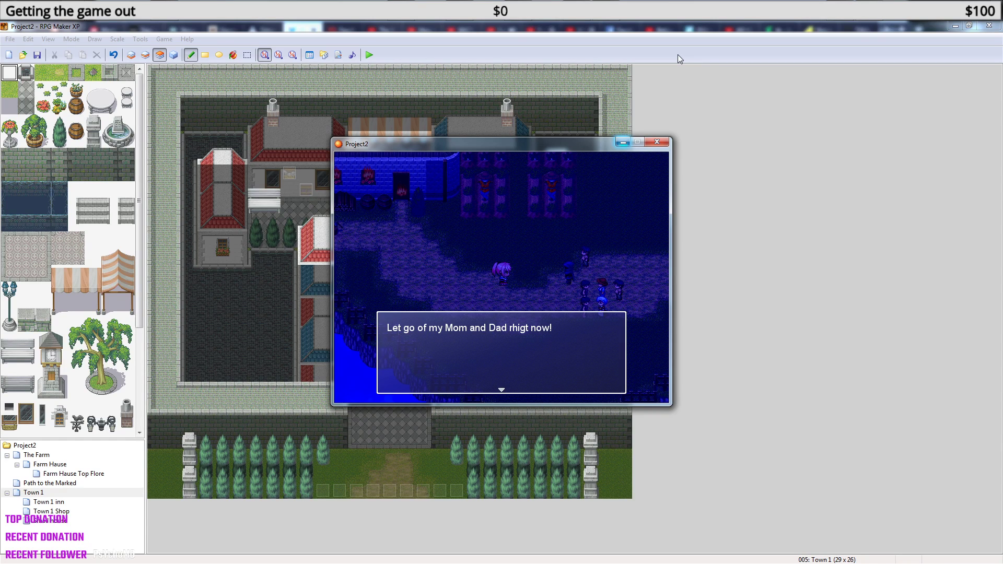
pyautogui.press('Return')
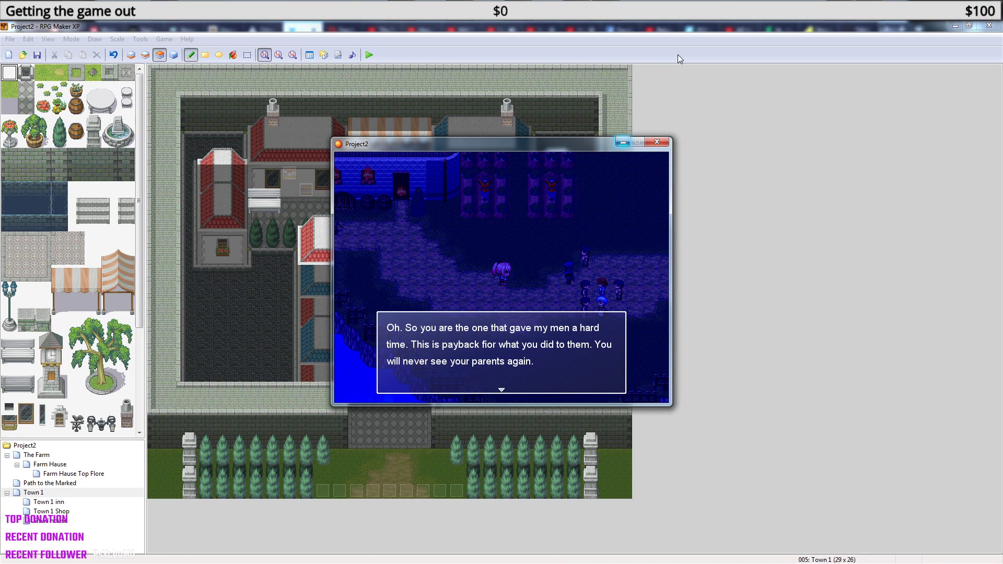
pyautogui.press('Return')
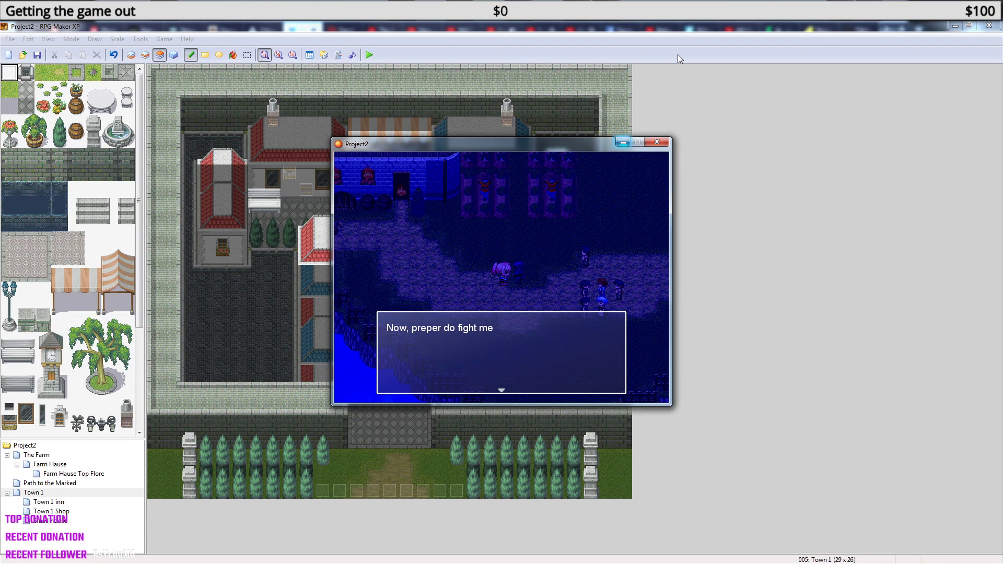
pyautogui.press('Return')
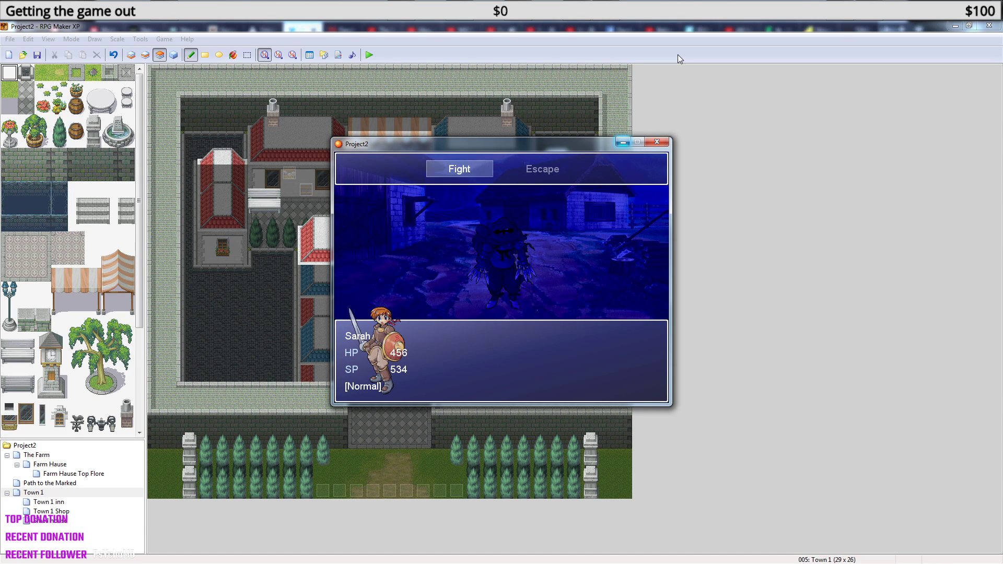
# Try the command choices in the leader's battle and fight it through to its end.
pyautogui.press('Return')
pyautogui.press('Escape')
pyautogui.press('Right')
pyautogui.press('Left')
pyautogui.press('Return')
pyautogui.press('Escape')
pyautogui.press('Return')
pyautogui.press('Return')
pyautogui.press('Return')
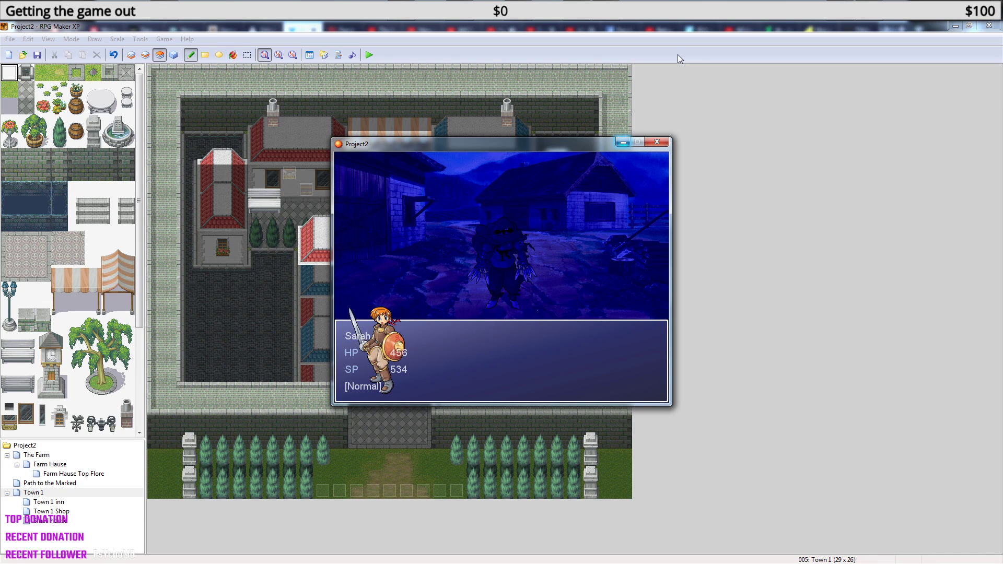
pyautogui.press('Return')
pyautogui.press('Return')
pyautogui.press('Return')
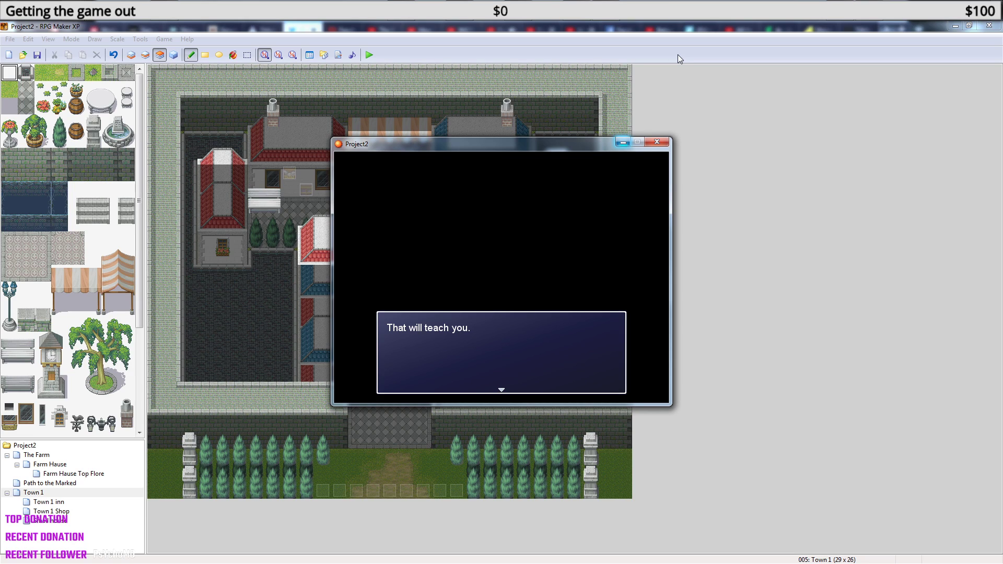
# Advance the dialogue after the leader's battle and walk out of the small house into the town.
pyautogui.press('Return')
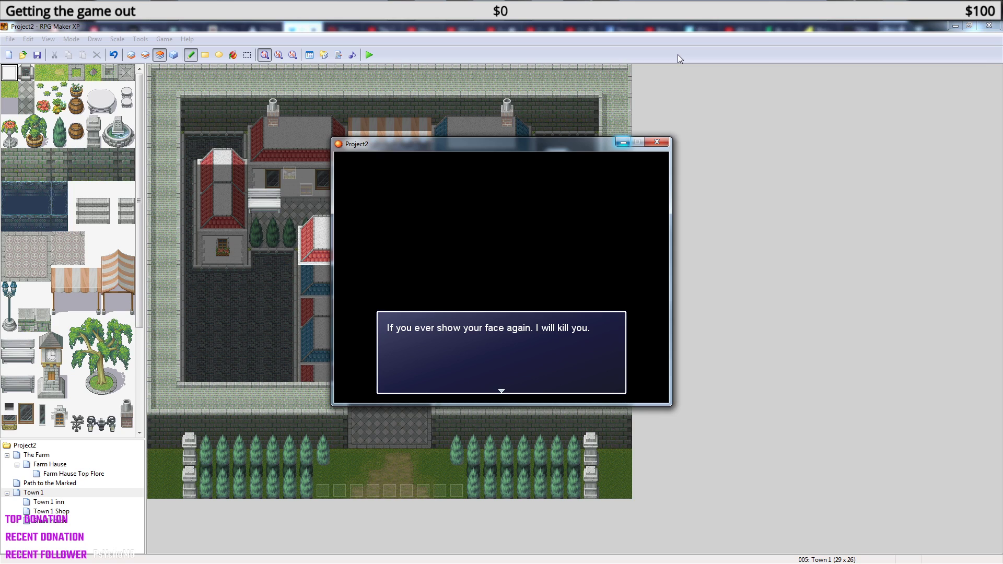
pyautogui.press('Return')
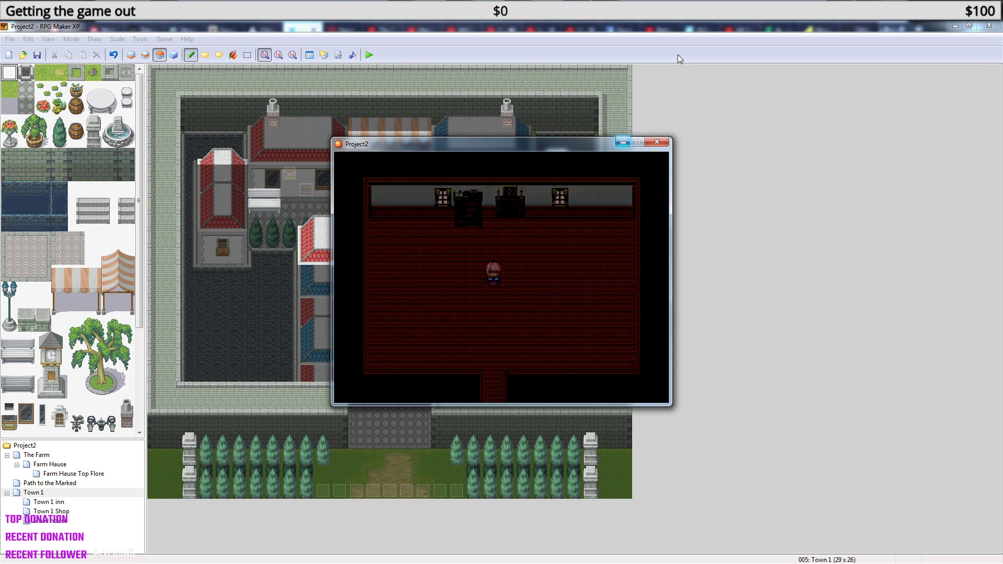
pyautogui.press('Down')
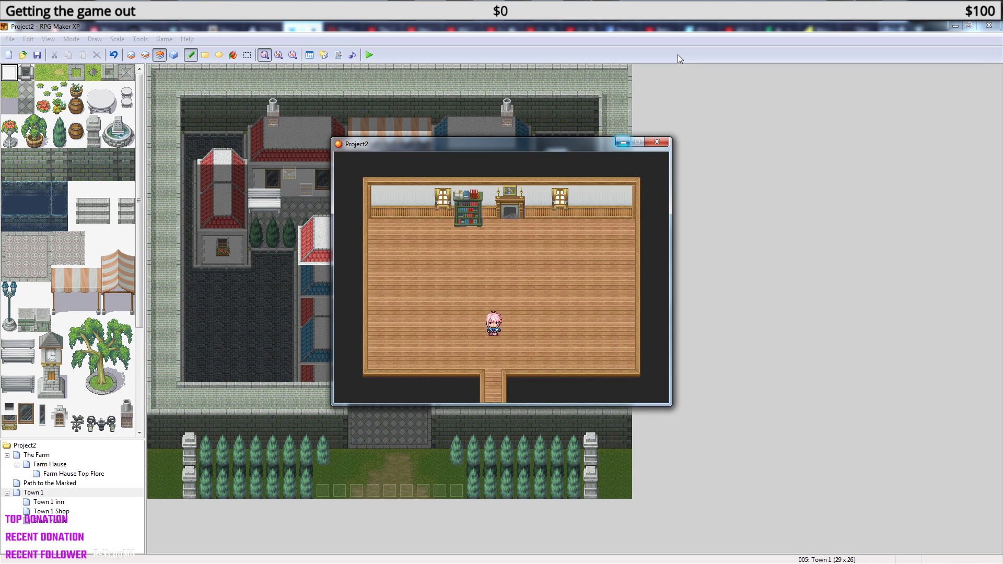
pyautogui.press('Down')
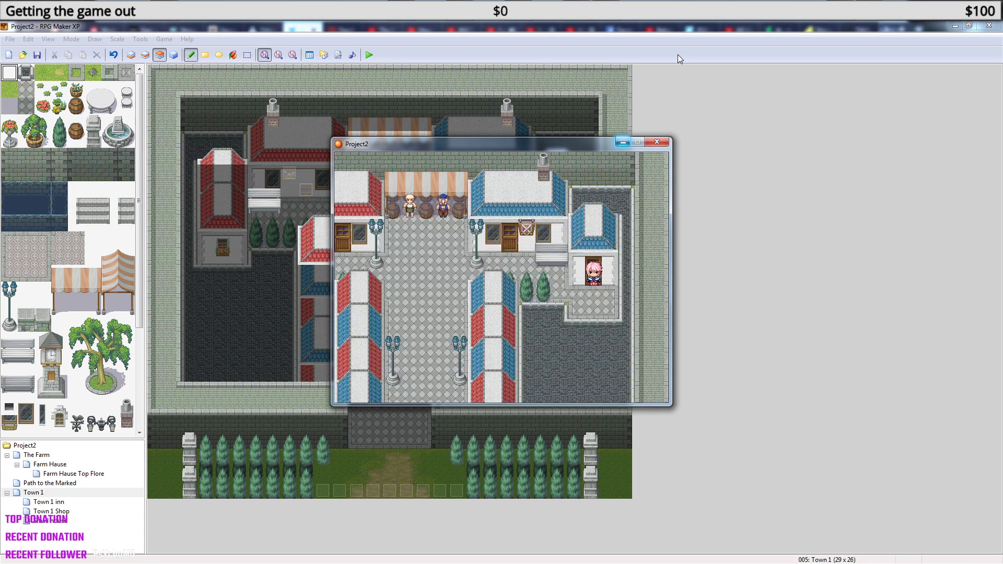
# Try moving the character at the small house's door in town and end the playtest.
pyautogui.press('Up')
pyautogui.press('Down')
pyautogui.click(657, 142)
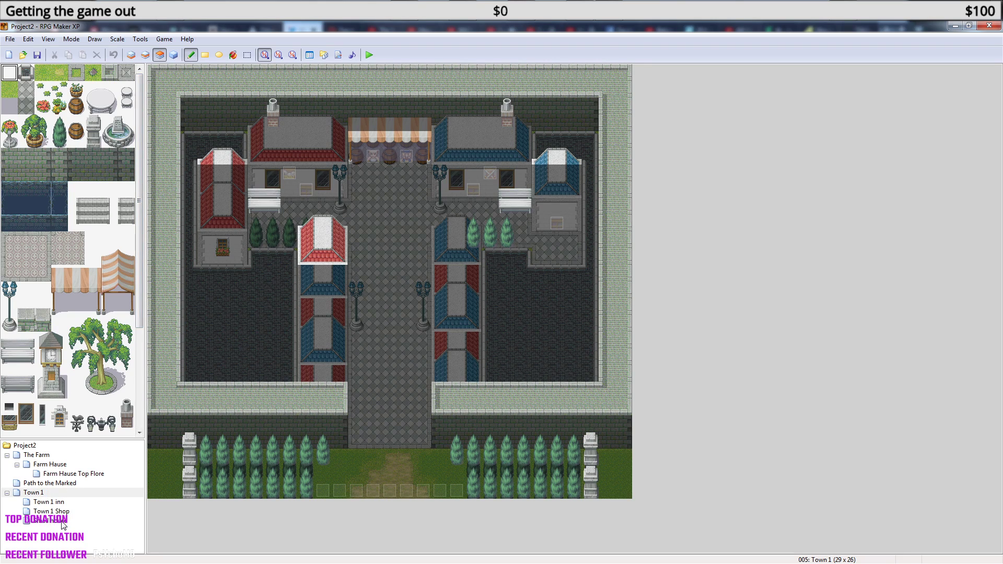
# Open the Farm Hause map for event editing.
pyautogui.click(44, 466)
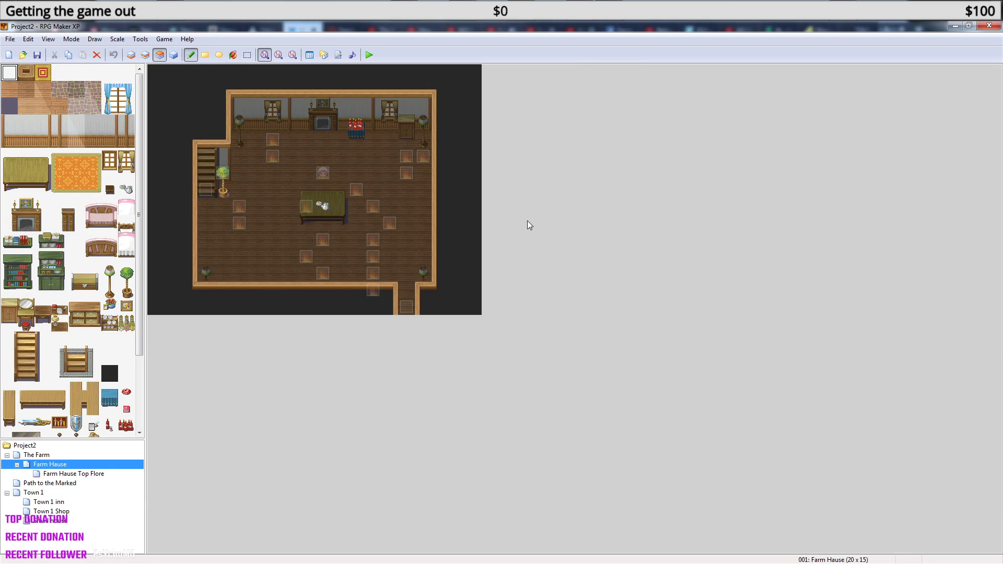
pyautogui.click(174, 54)
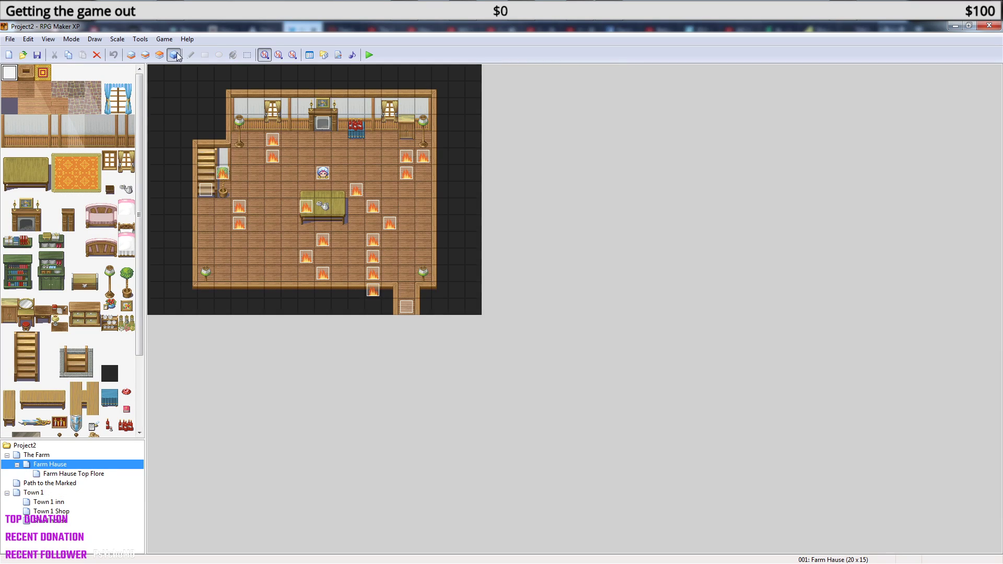
pyautogui.doubleClick(406, 308)
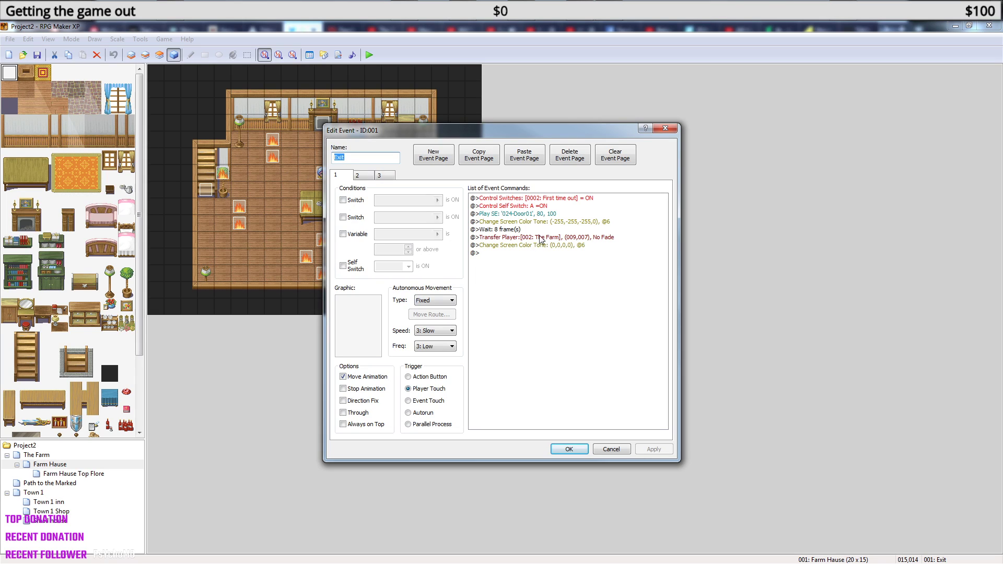
pyautogui.click(561, 200)
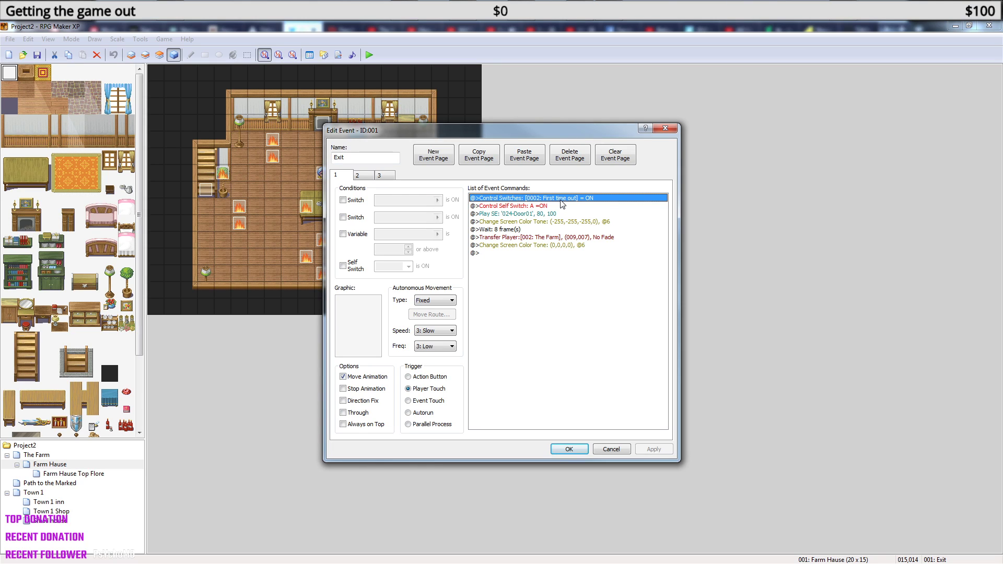
pyautogui.press('Delete')
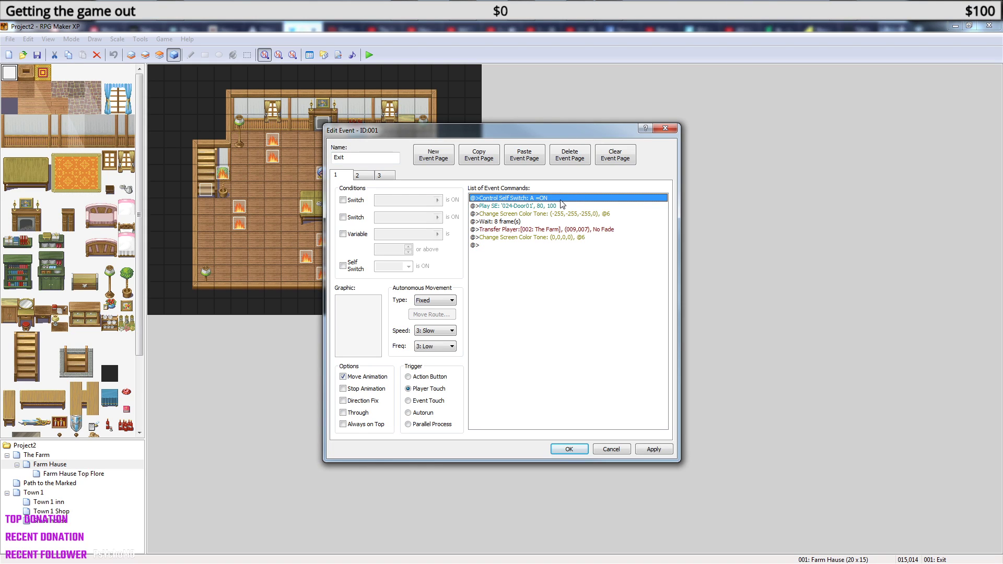
pyautogui.click(629, 450)
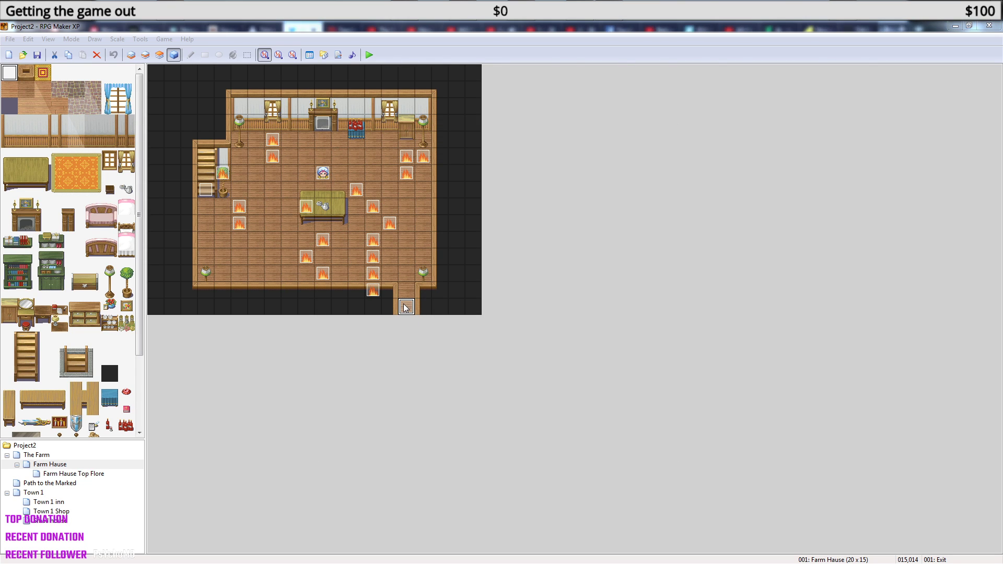
# Copy the command turning on switch 0002: First time out from page 1 of the Farm Hause Exit event, and check its other pages.
pyautogui.doubleClick(406, 307)
pyautogui.click(541, 207)
pyautogui.click(542, 199)
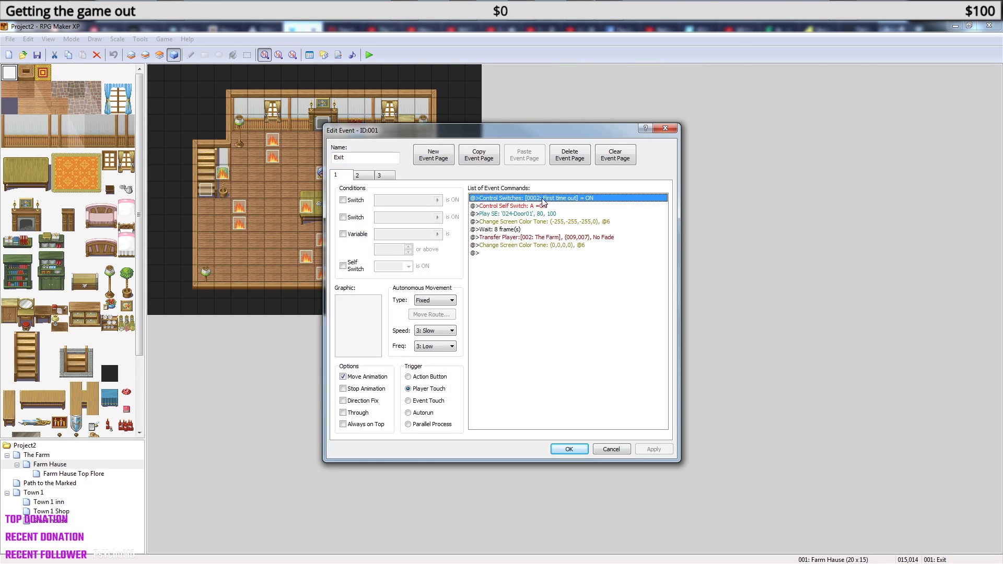
pyautogui.click(365, 176)
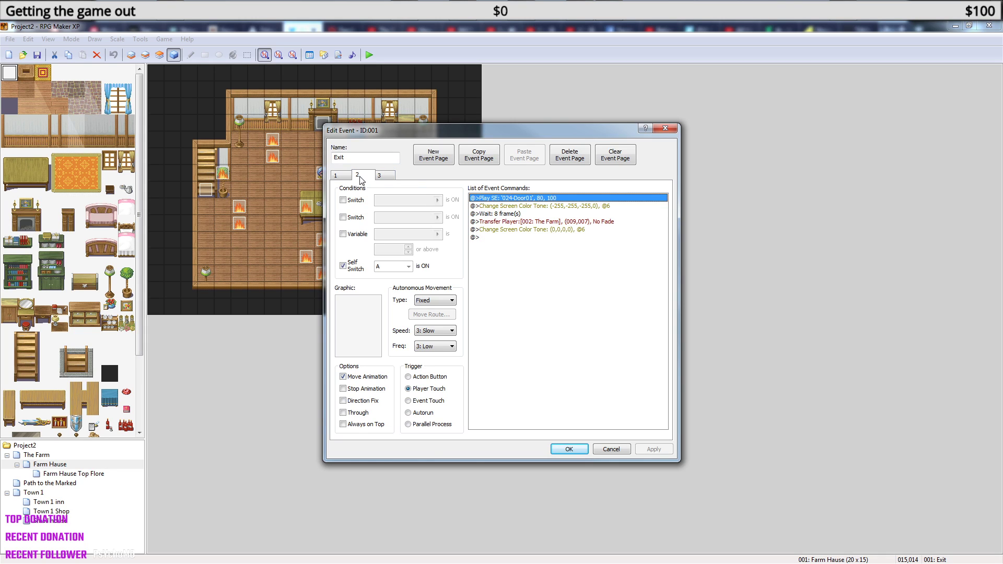
pyautogui.click(381, 176)
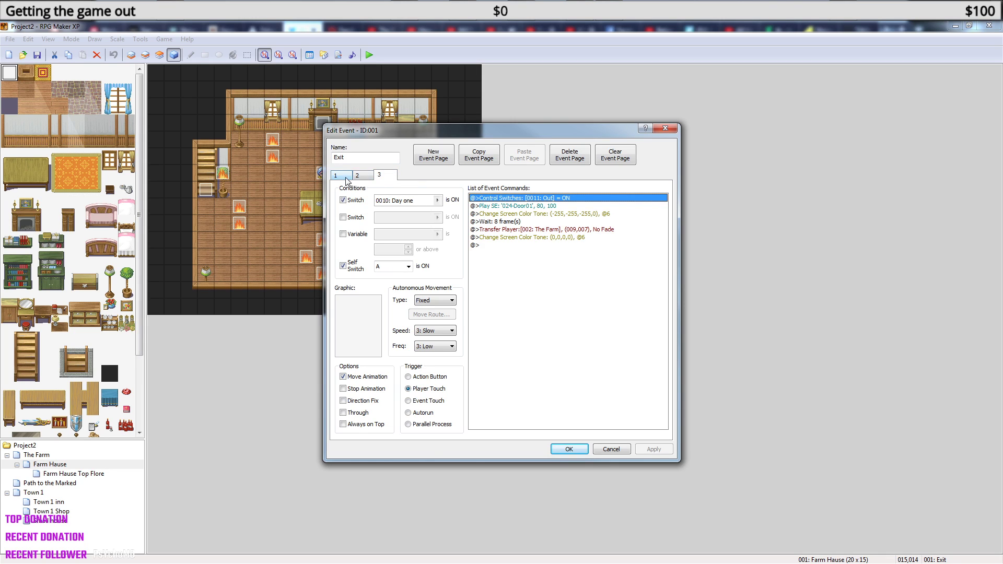
pyautogui.click(347, 180)
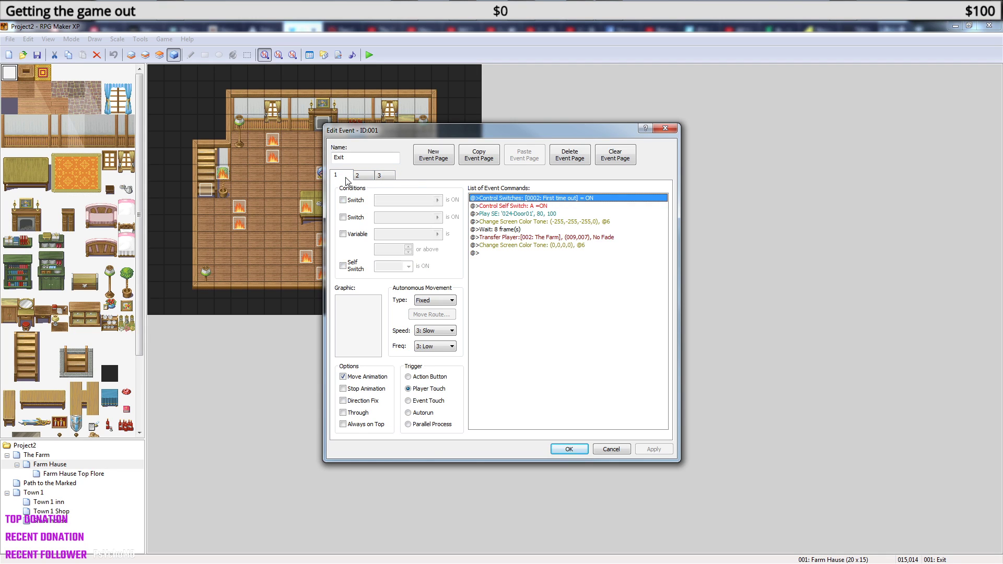
pyautogui.click(581, 450)
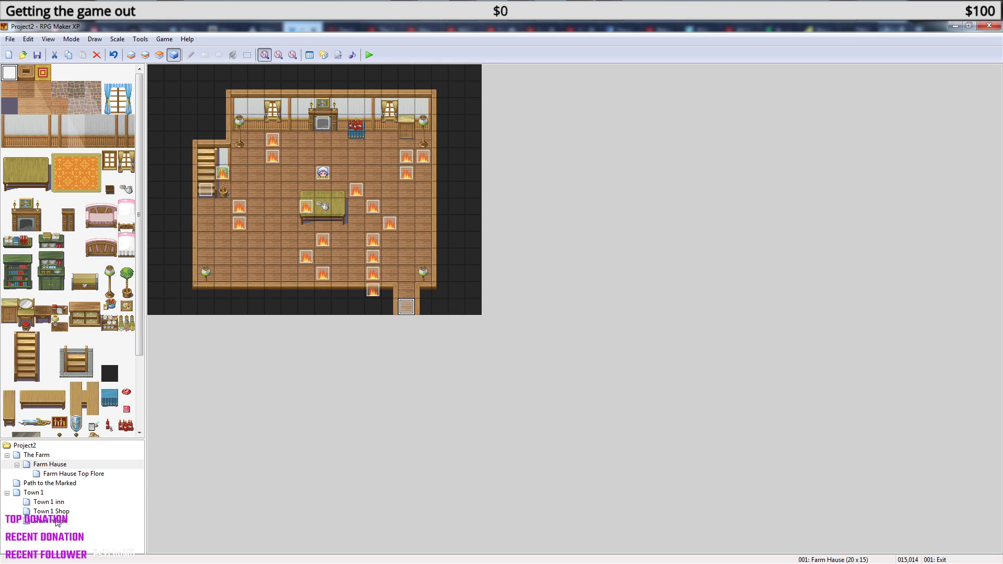
# Paste the copied First time out = ON command at the start of the Small house map's Exit event.
pyautogui.click(56, 520)
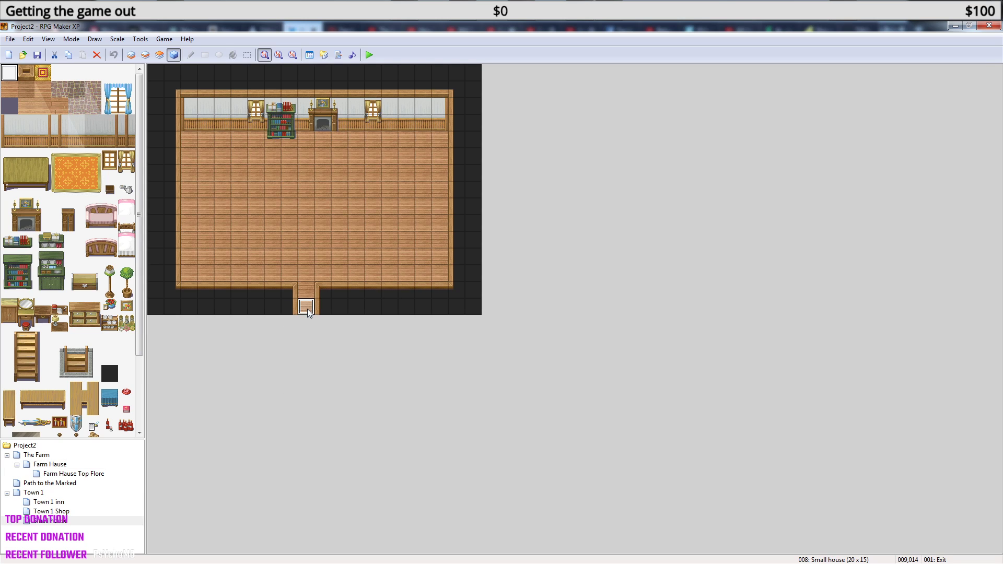
pyautogui.doubleClick(307, 308)
pyautogui.click(536, 198)
pyautogui.hotkey('ctrl', 'v')
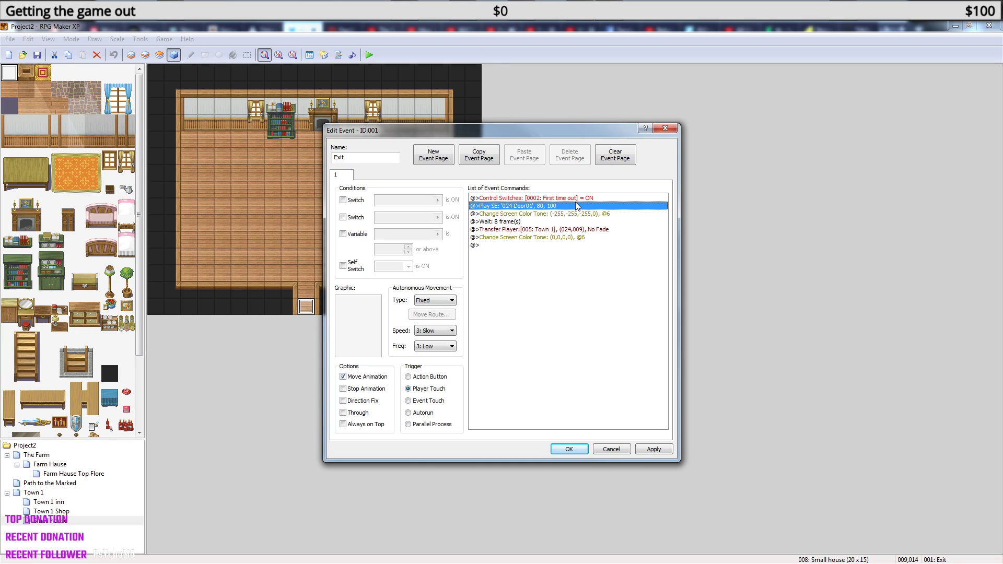
pyautogui.click(569, 449)
# Review the first three pages of the farmhouse door event on The Farm map to see how it uses the switch.
pyautogui.click(41, 455)
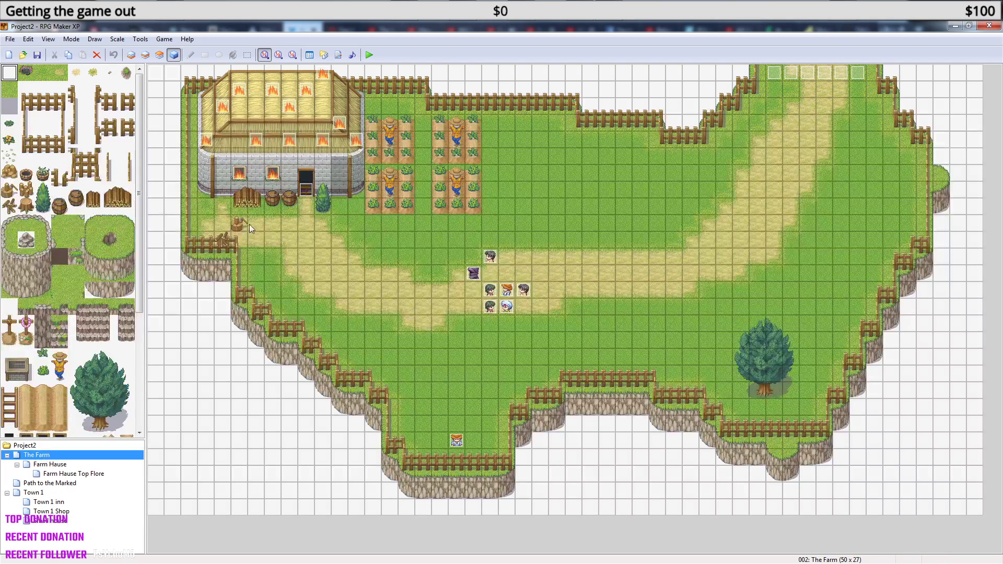
pyautogui.doubleClick(307, 194)
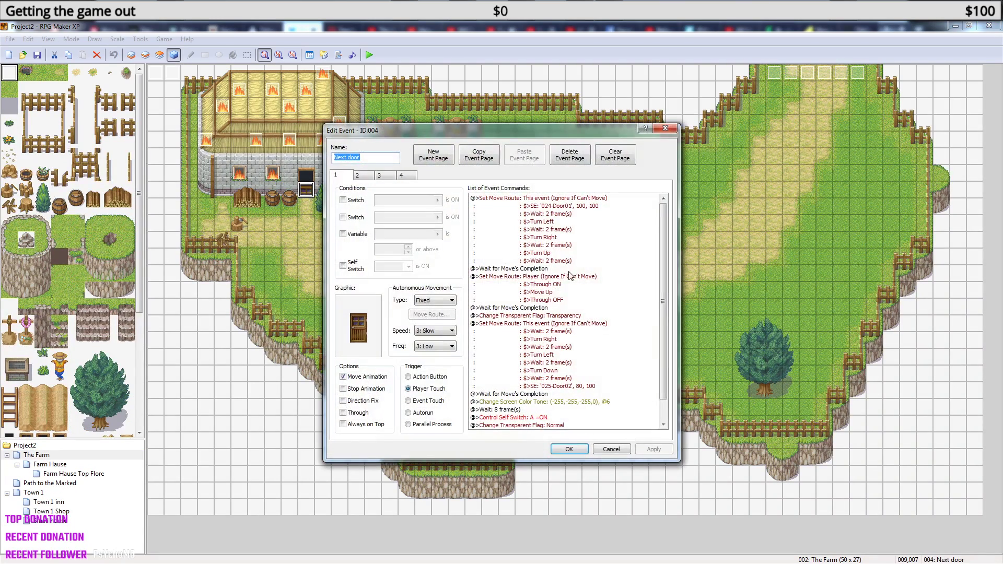
pyautogui.click(365, 176)
pyautogui.click(385, 176)
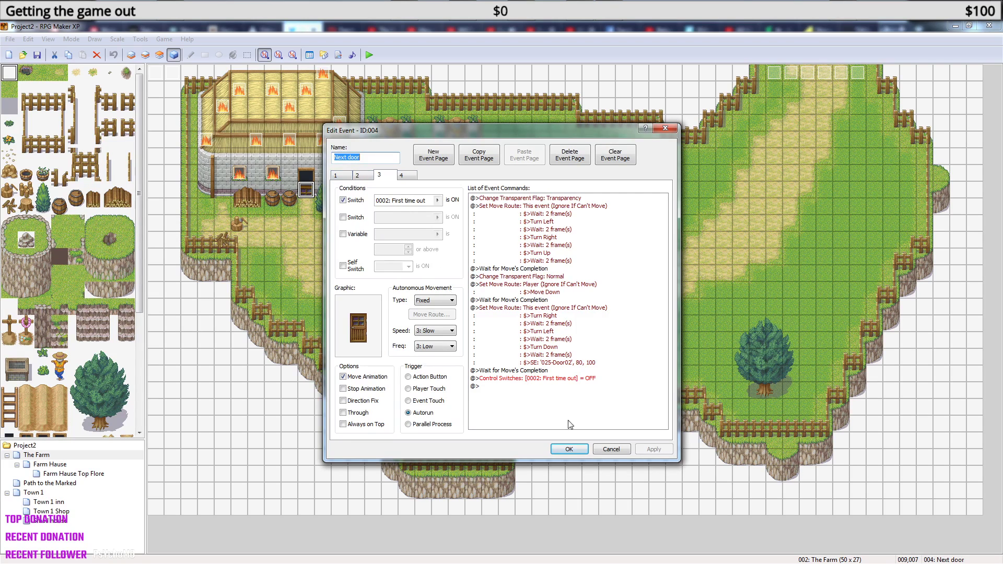
pyautogui.click(579, 452)
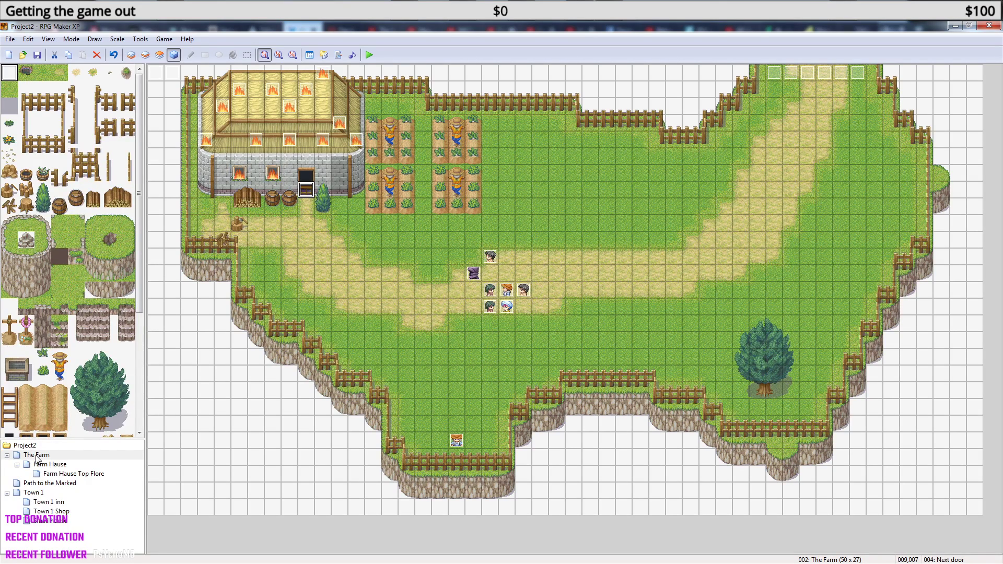
# Delete page 4, conditioned on switch 0010: Day one, from the small house's Next door event on the Town 1 map.
pyautogui.click(55, 521)
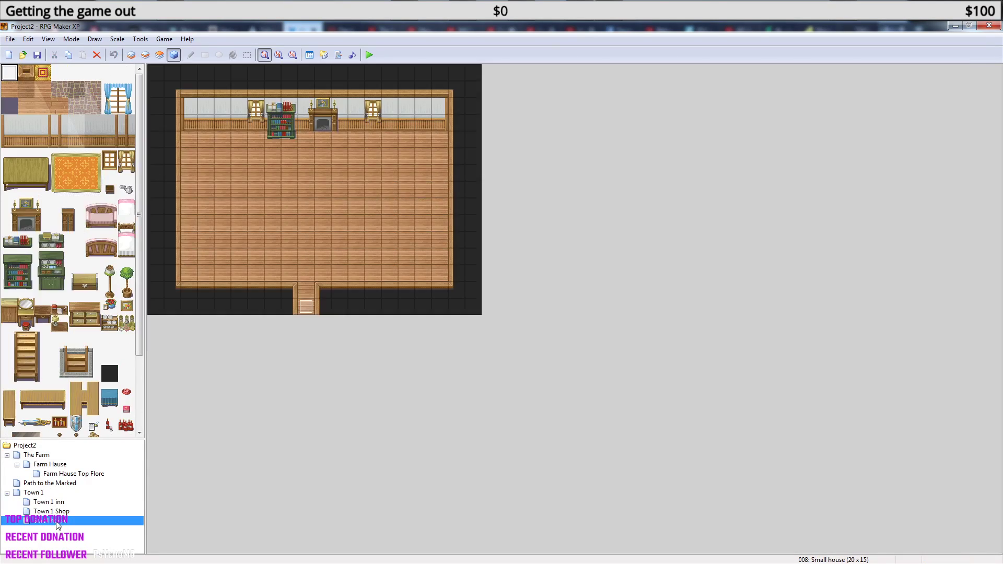
pyautogui.click(42, 493)
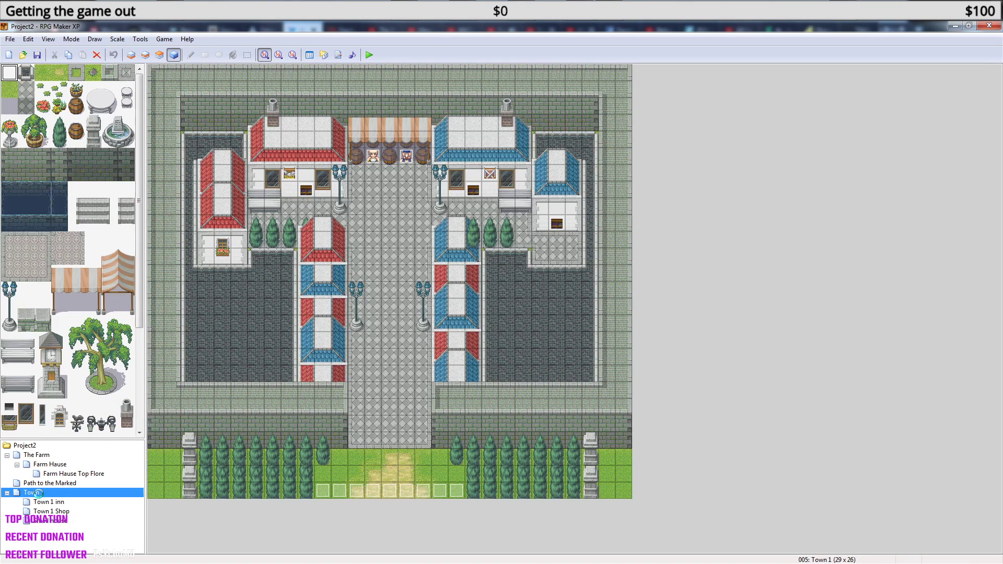
pyautogui.click(559, 225)
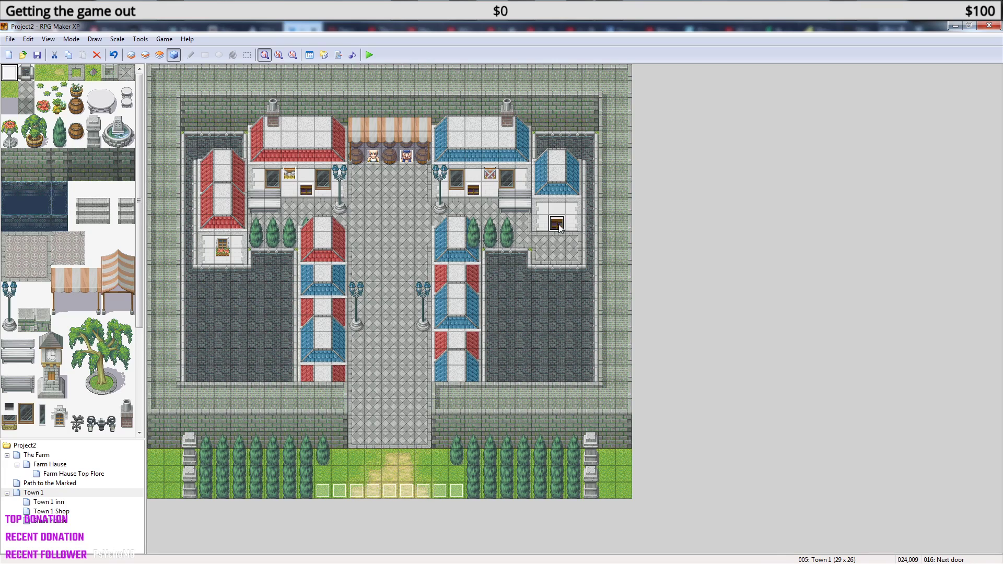
pyautogui.doubleClick(560, 225)
pyautogui.scroll(-1, 662, 340)
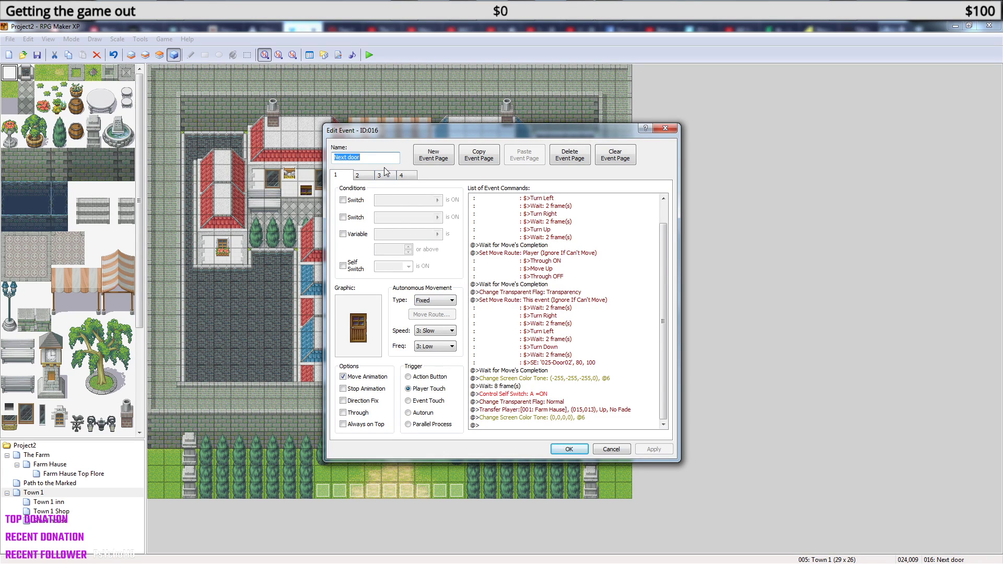
pyautogui.click(401, 176)
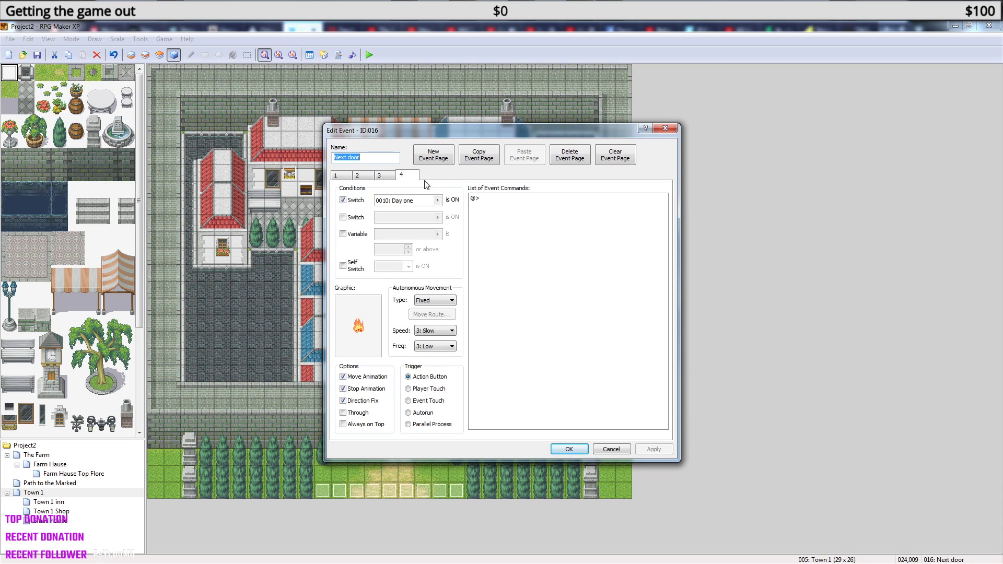
pyautogui.click(569, 164)
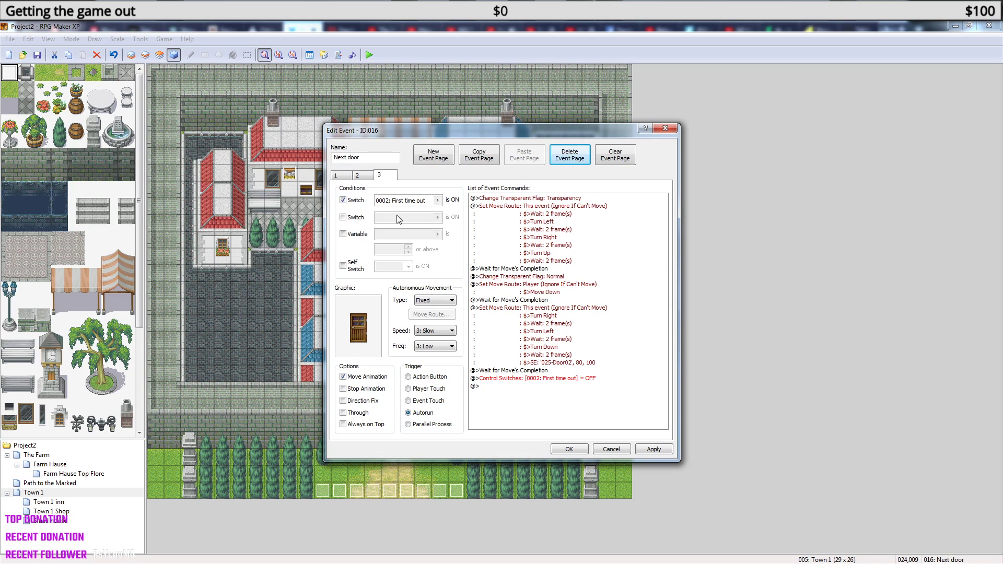
# Review the door event's remaining pages and duplicate page 3 as a new page 4.
pyautogui.click(365, 177)
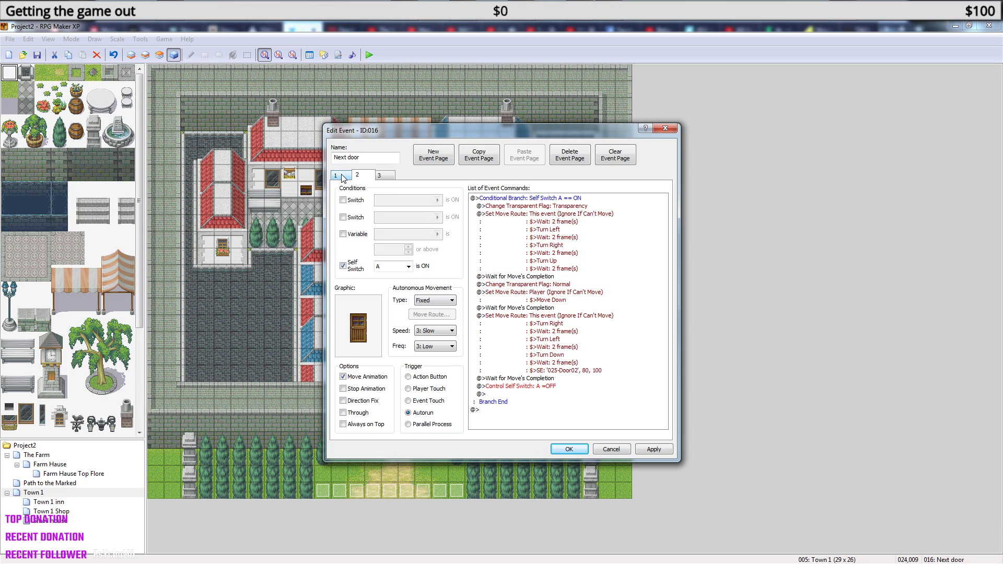
pyautogui.click(343, 178)
pyautogui.click(385, 177)
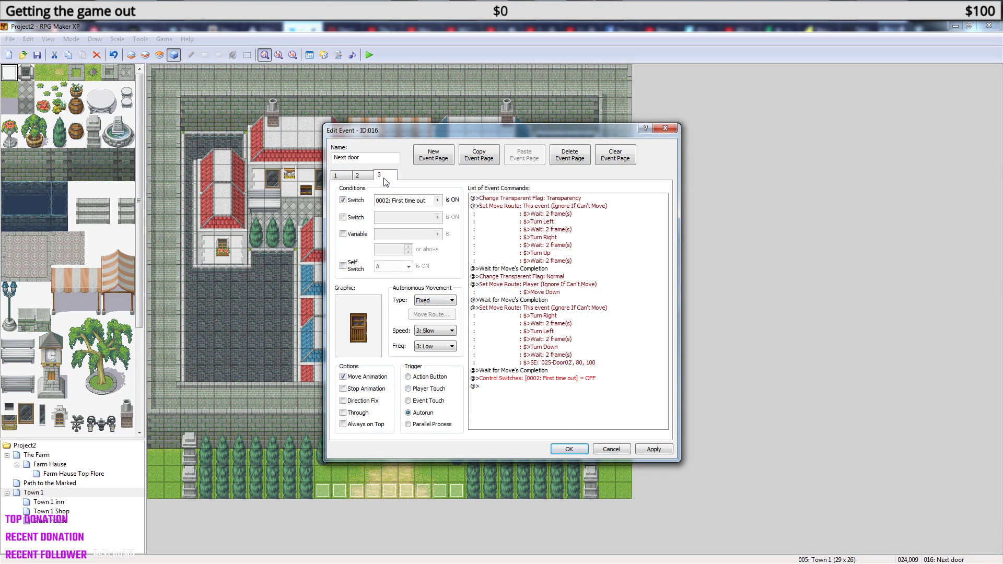
pyautogui.click(478, 159)
pyautogui.click(521, 162)
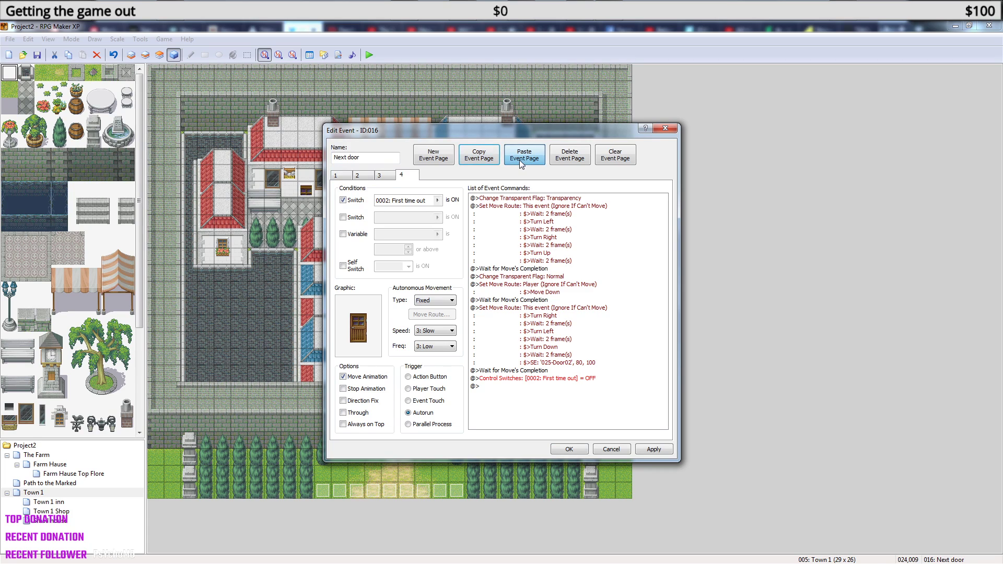
# Delete all event commands from page 4 of the small house's door event.
pyautogui.click(511, 197)
pyautogui.press('Delete')
pyautogui.press('Delete')
pyautogui.press('Delete')
pyautogui.press('Delete')
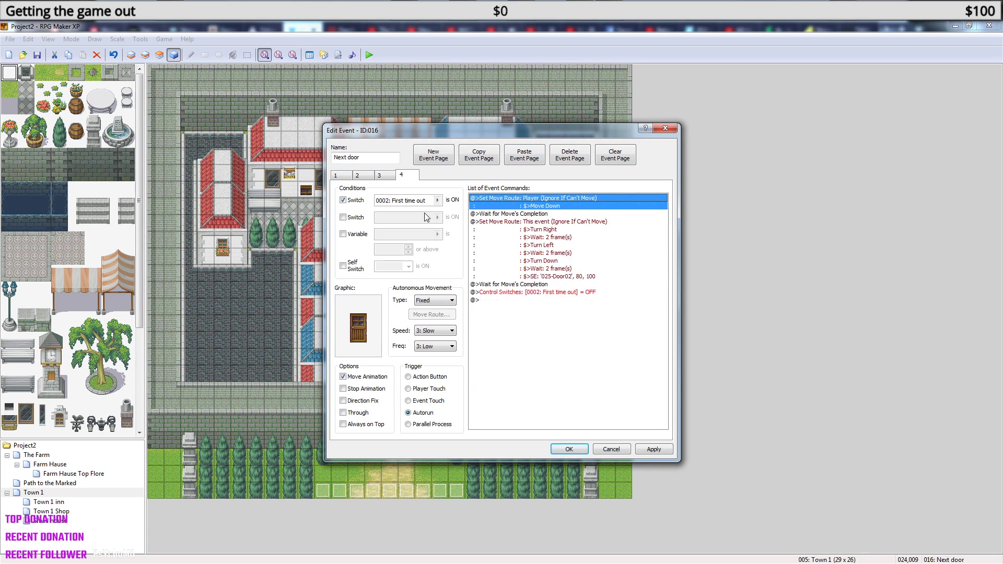
pyautogui.press('Delete')
pyautogui.press('Delete')
pyautogui.press('Delete')
pyautogui.press('Delete')
pyautogui.press('Delete')
# Check the available switches and turn off the First time out switch condition on page 4 of the door event.
pyautogui.click(438, 200)
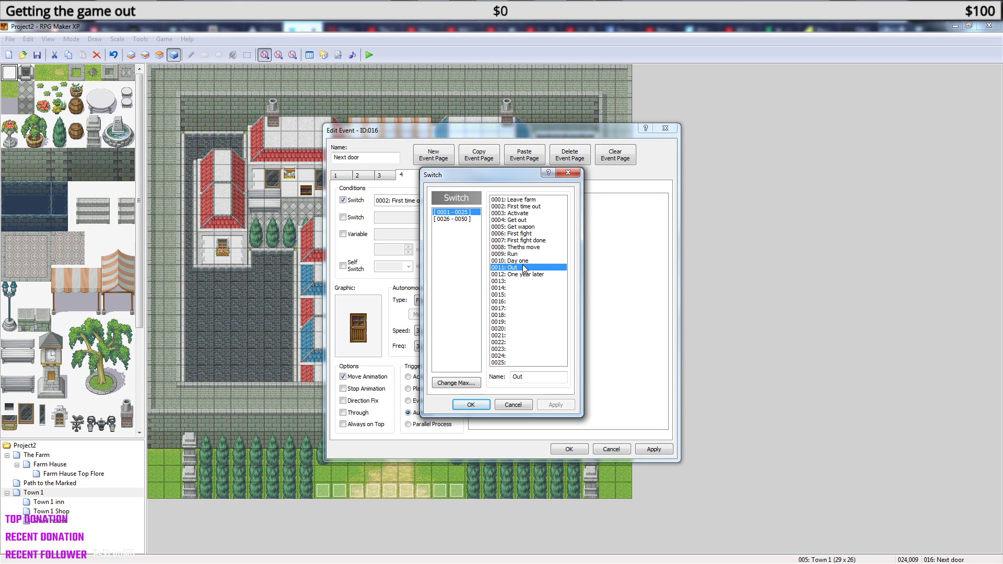
pyautogui.click(517, 405)
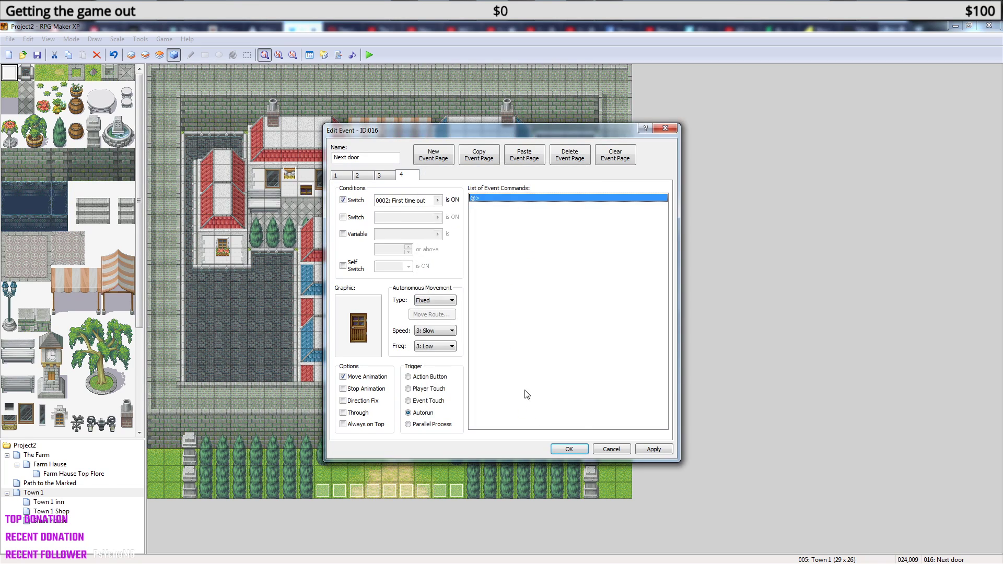
pyautogui.click(343, 200)
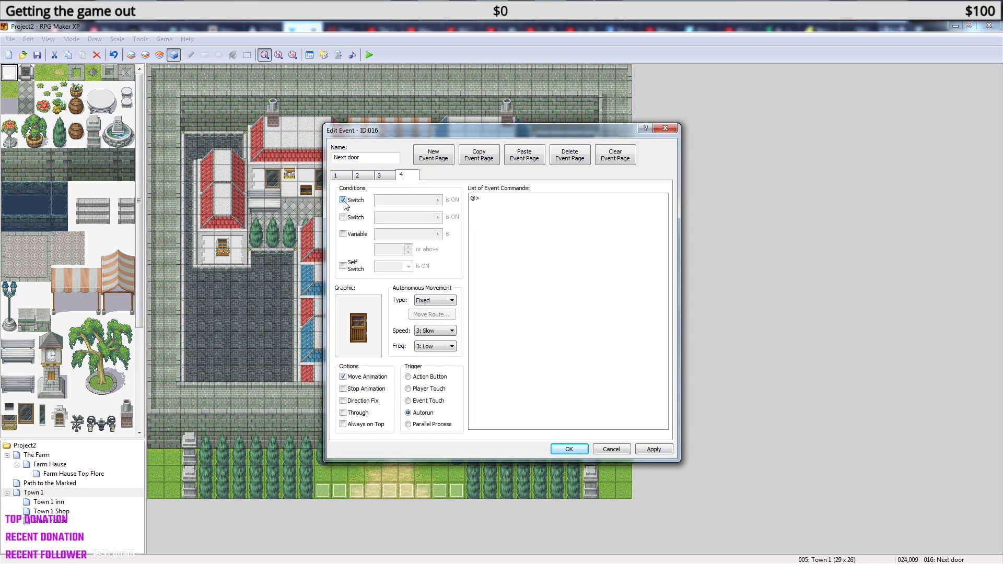
# Add a Show Text command reading "The door is locked" to page 4 of the Next door event.
pyautogui.click(541, 205)
pyautogui.rightClick(524, 199)
pyautogui.click(554, 209)
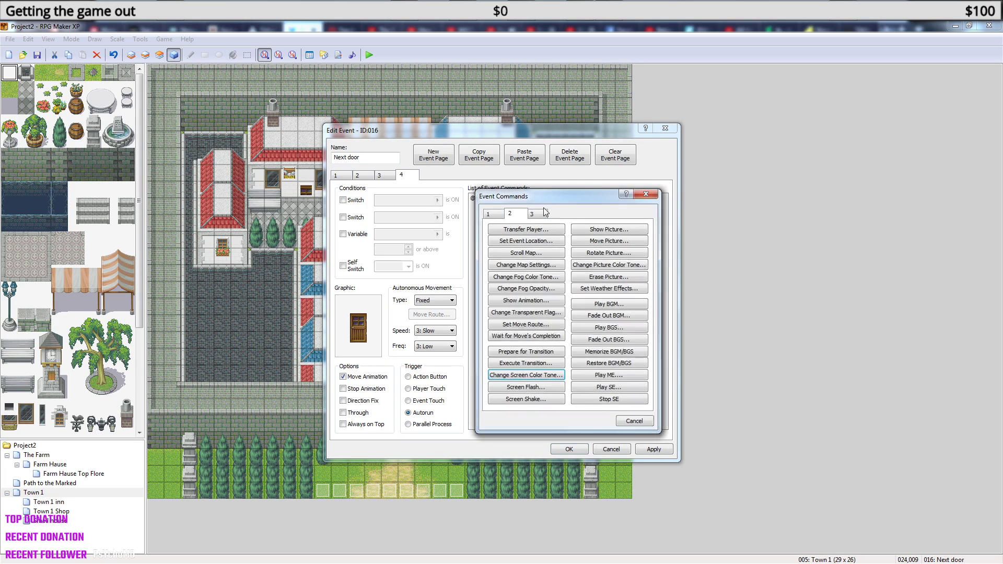
pyautogui.click(494, 214)
pyautogui.click(524, 229)
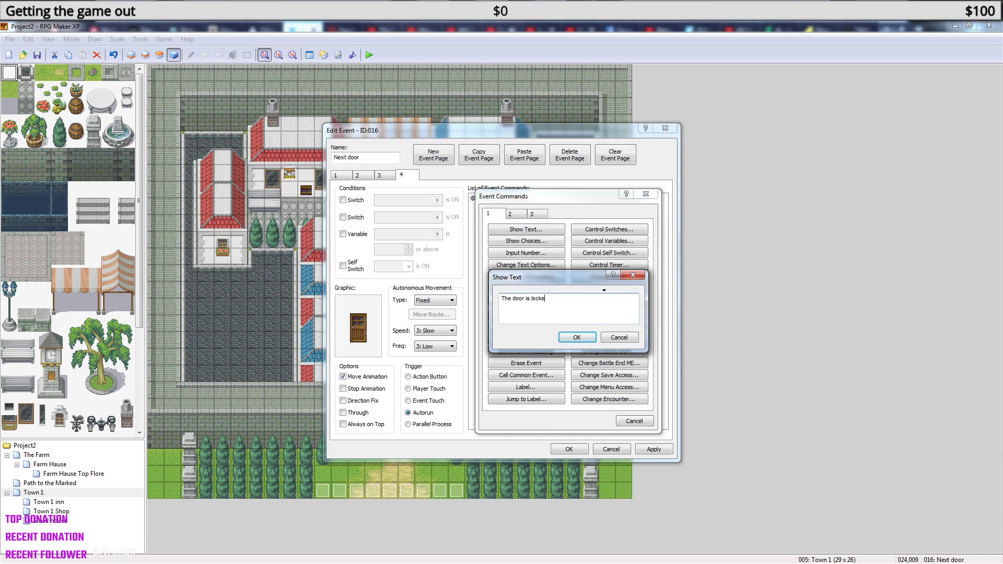
pyautogui.click(575, 335)
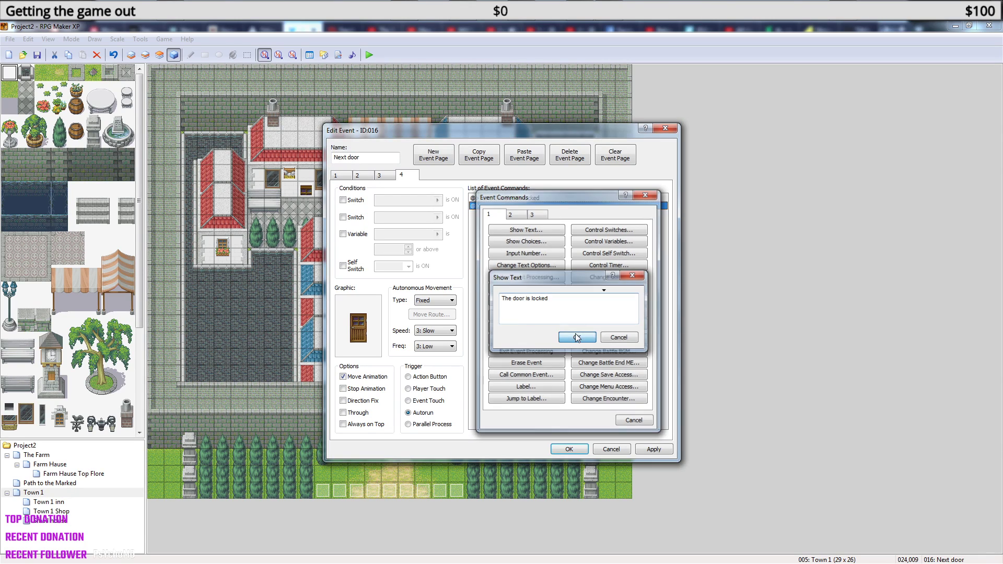
# Enable the first switch condition on page 1 of the door event and set it to 0012: One year later.
pyautogui.click(344, 176)
pyautogui.click(343, 200)
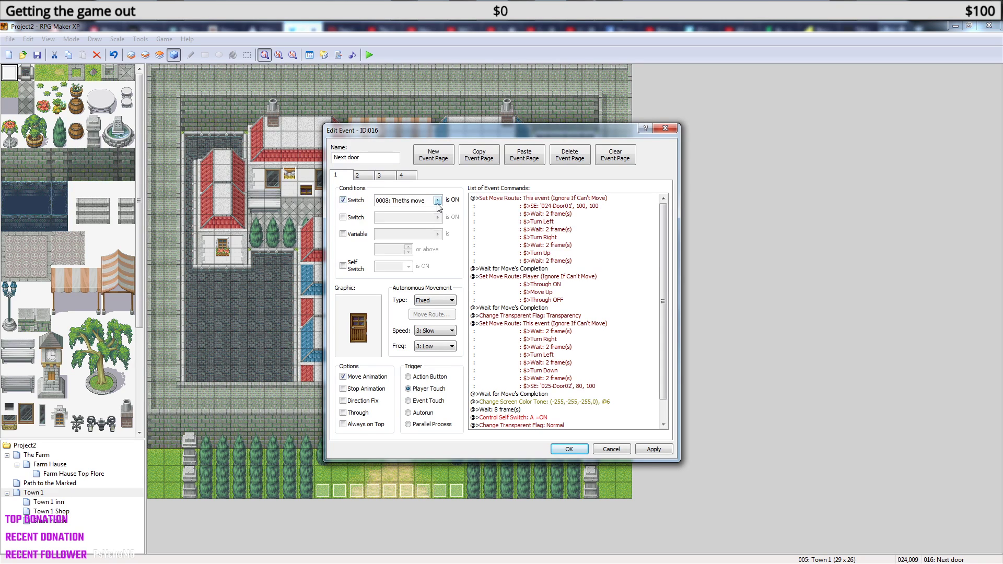
pyautogui.click(438, 201)
pyautogui.click(539, 267)
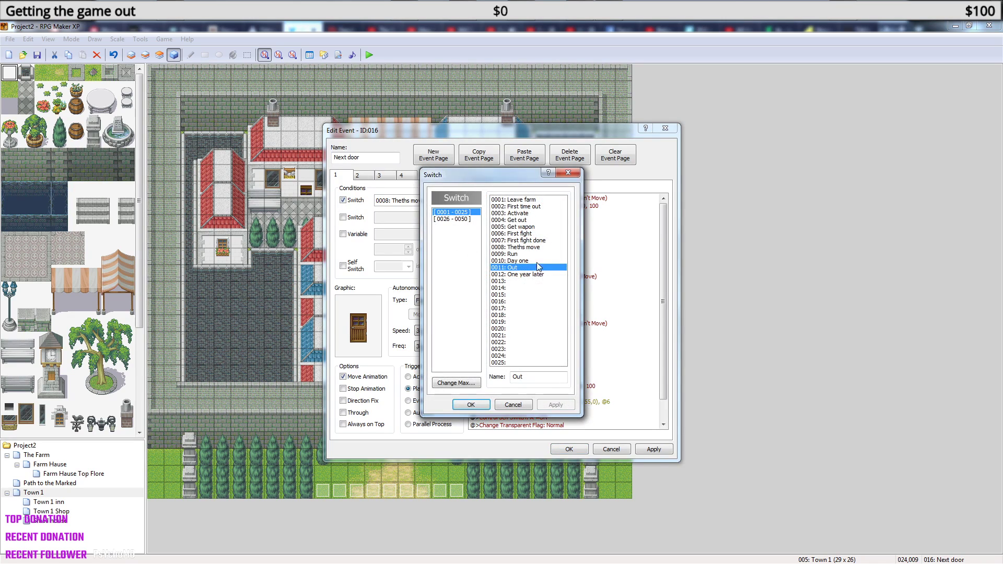
pyautogui.click(543, 275)
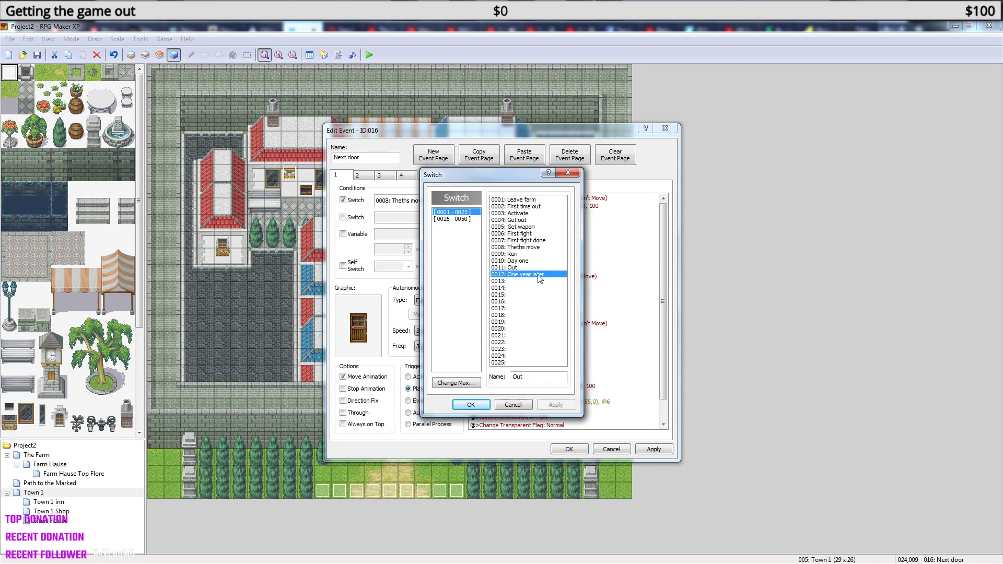
pyautogui.click(471, 405)
# Enable the first switch condition on page 2 of the door event and set it to 0012: One year later.
pyautogui.click(364, 177)
pyautogui.click(344, 200)
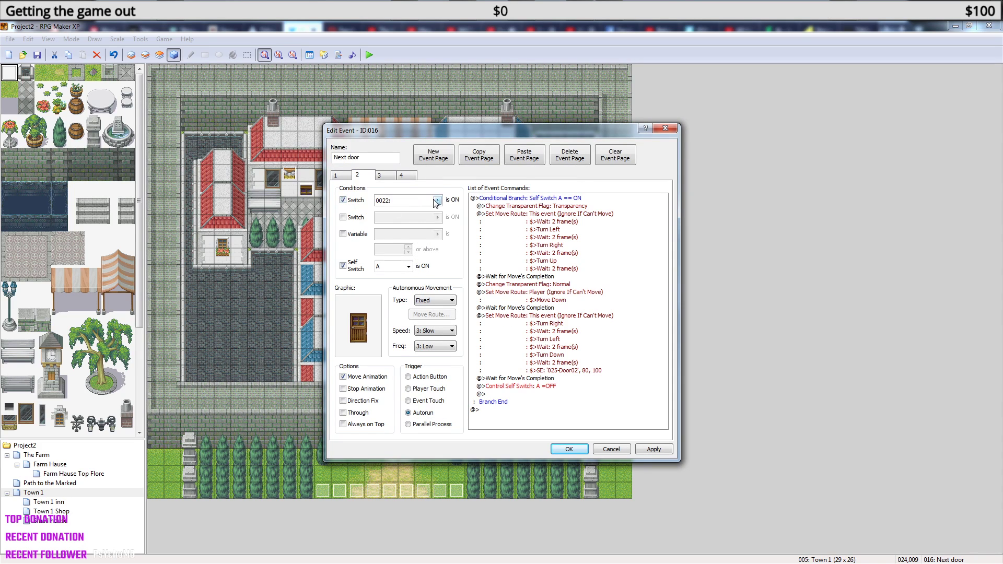
pyautogui.click(438, 201)
pyautogui.click(473, 405)
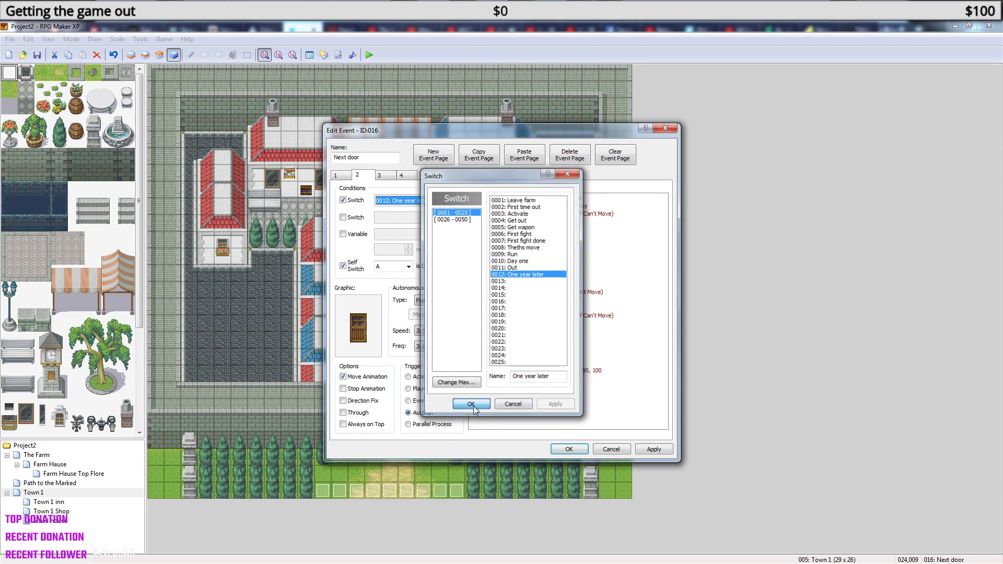
# Add 0012: One year later as the second switch condition on page 3 of the door event.
pyautogui.click(385, 175)
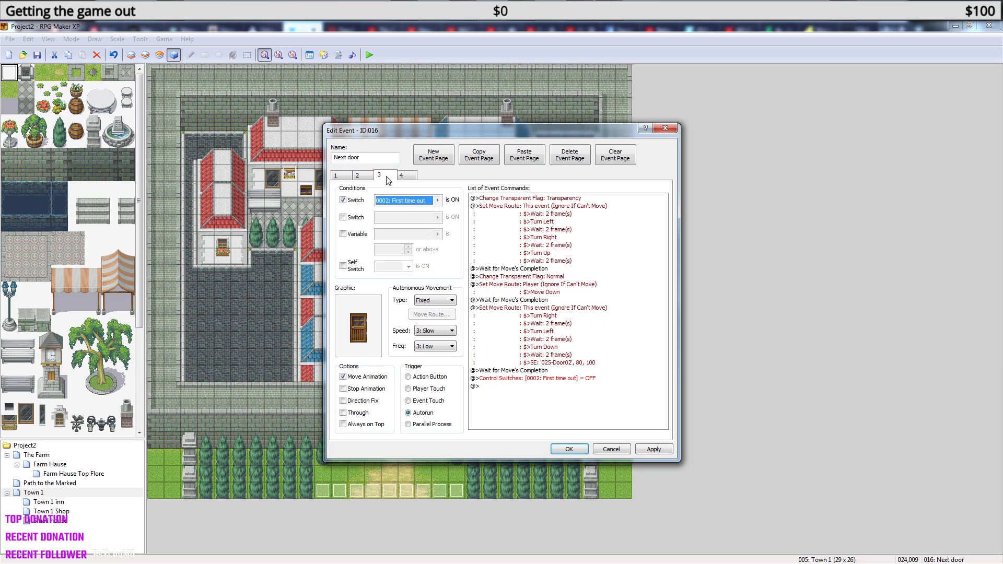
pyautogui.click(343, 217)
pyautogui.click(438, 218)
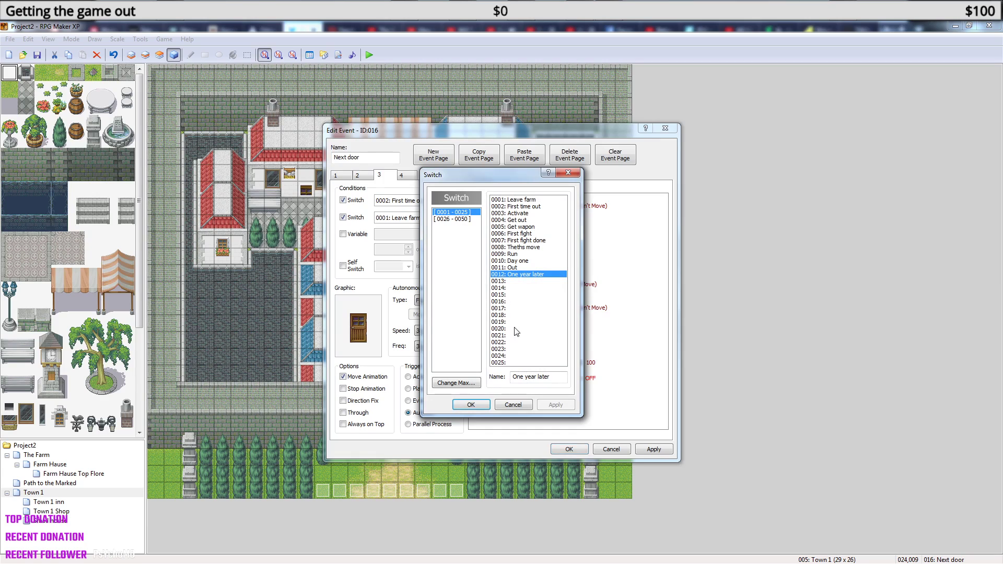
pyautogui.click(475, 406)
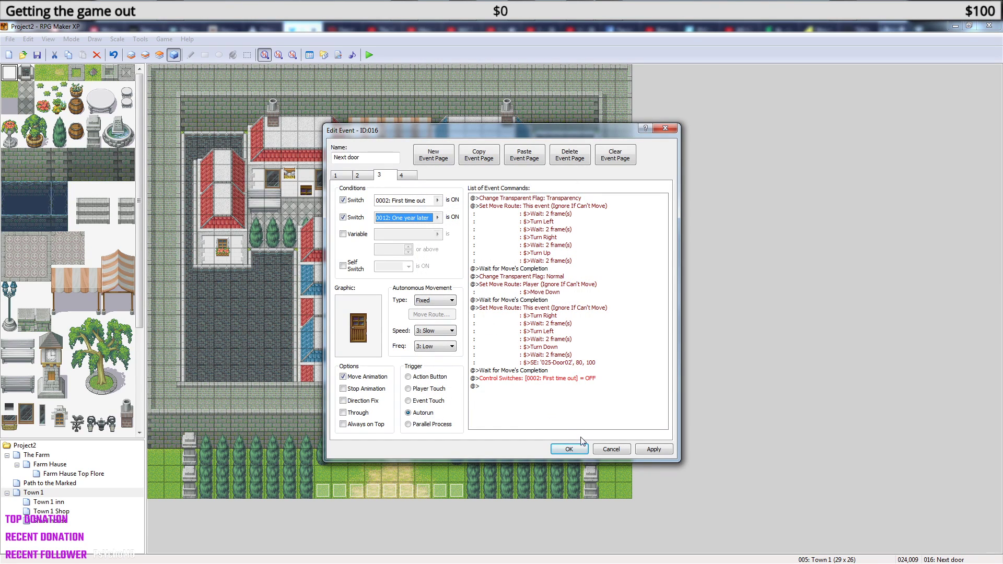
# Set page 4's trigger to Player Touch, accept the door event, and save the project through a briefly opened playtest.
pyautogui.click(412, 177)
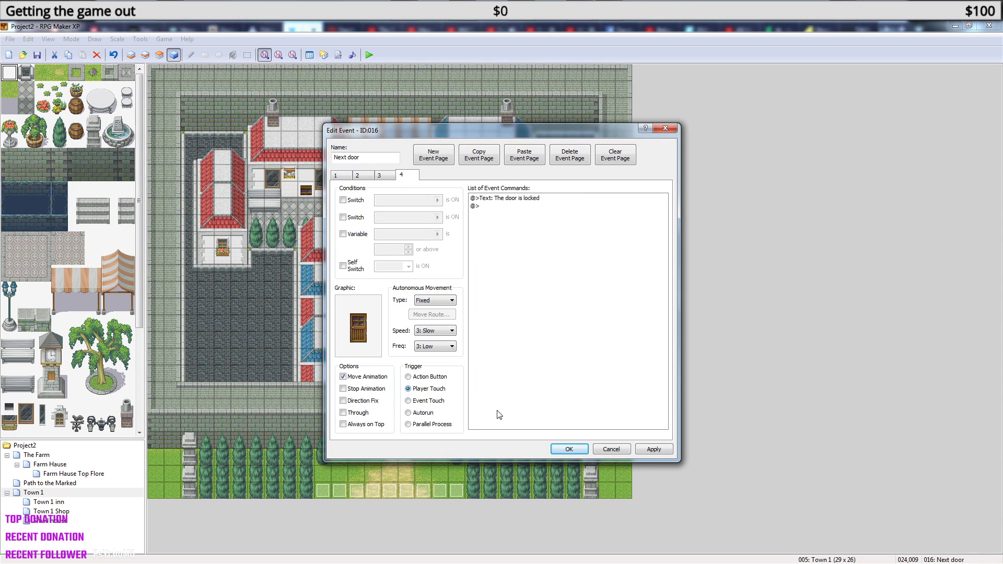
pyautogui.click(565, 449)
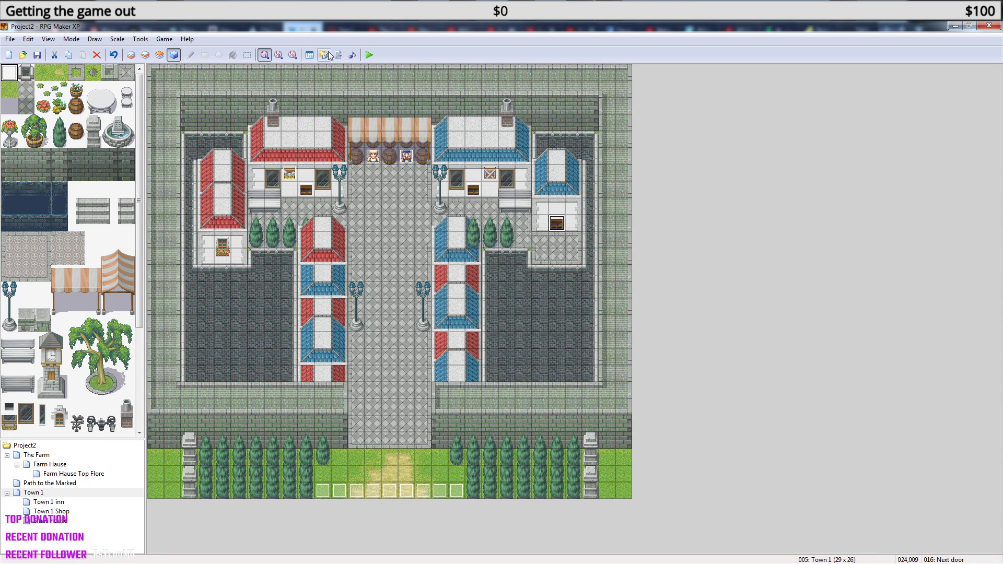
pyautogui.click(368, 55)
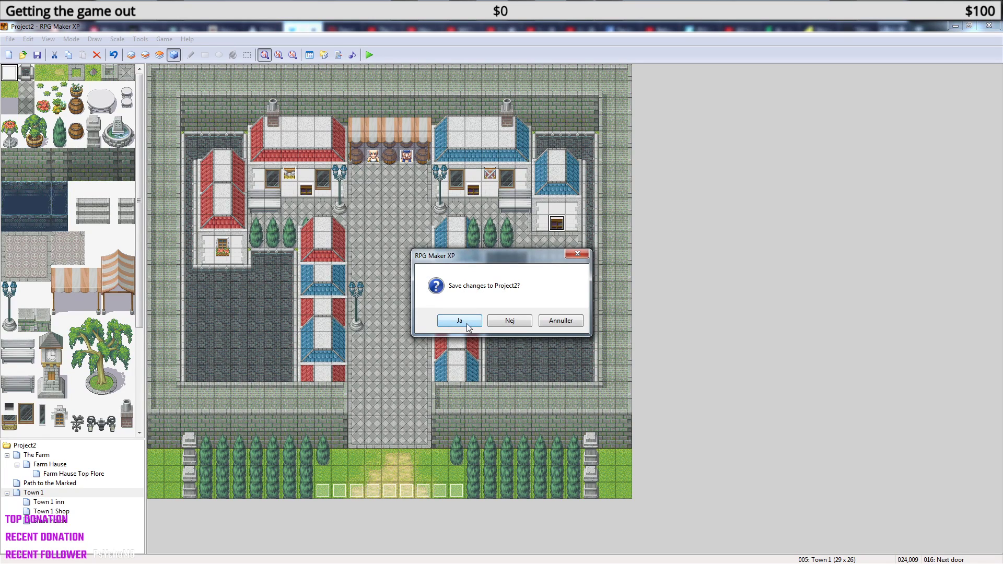
pyautogui.click(472, 325)
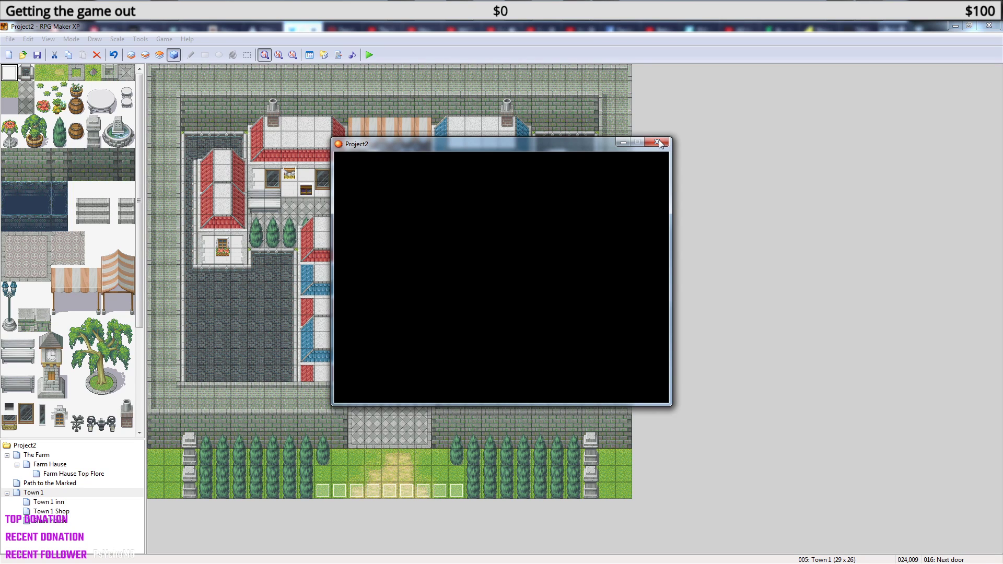
pyautogui.click(657, 141)
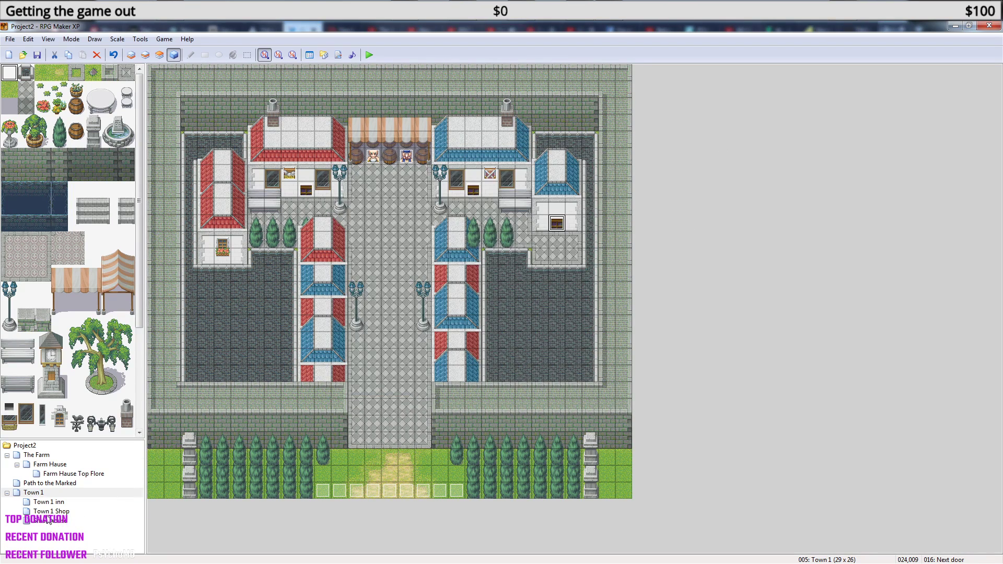
# Open page 3 of event EV011 on The Farm map and inspect the settings of its last Change Screen Color Tone command.
pyautogui.click(50, 512)
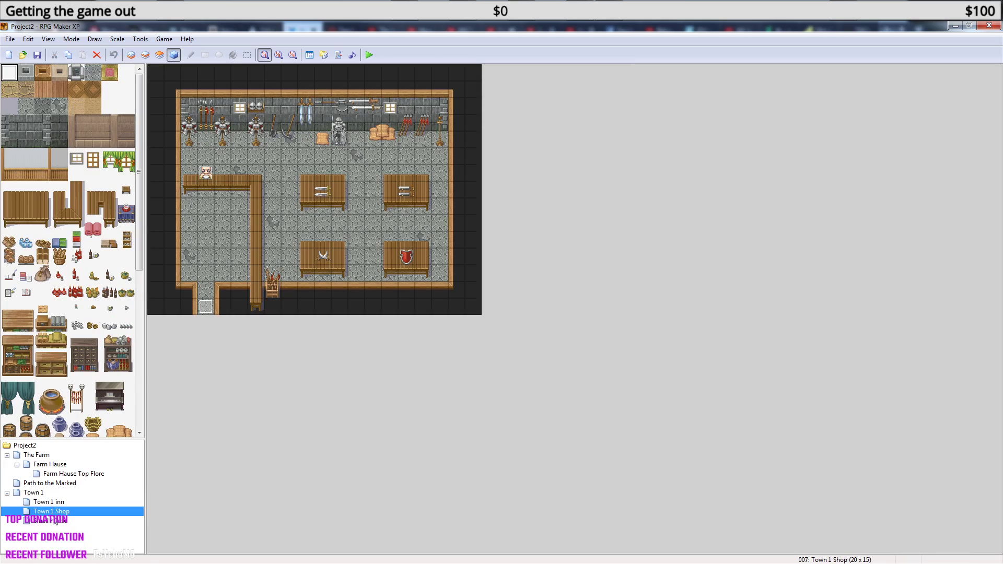
pyautogui.click(40, 457)
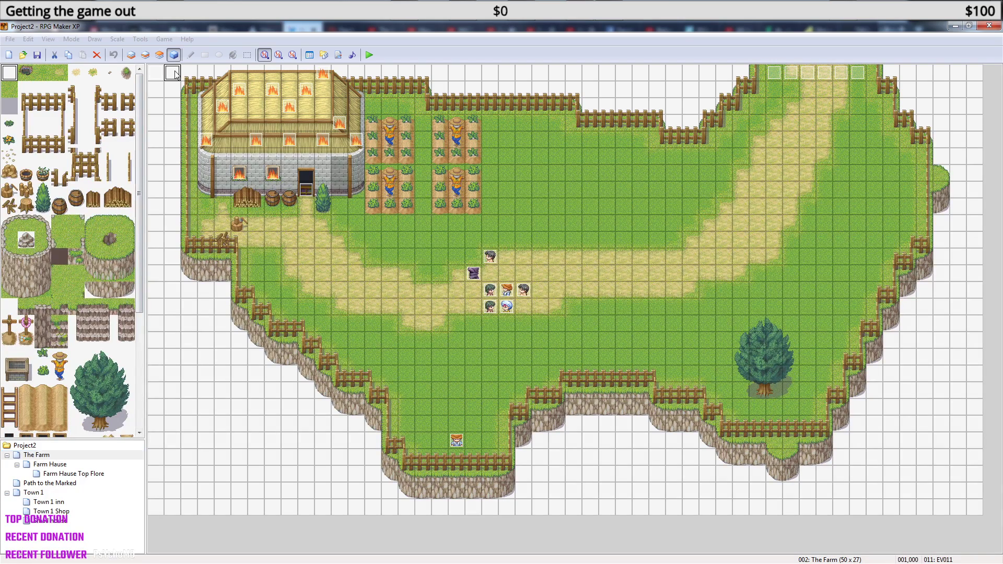
pyautogui.doubleClick(174, 73)
pyautogui.click(380, 174)
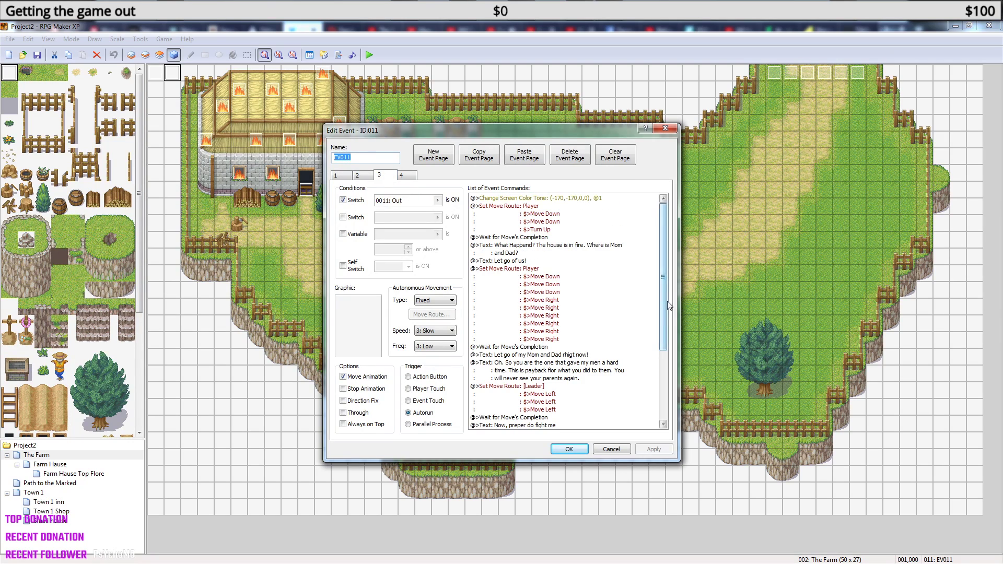
pyautogui.moveTo(667, 302); pyautogui.dragTo(668, 376)
pyautogui.rightClick(561, 403)
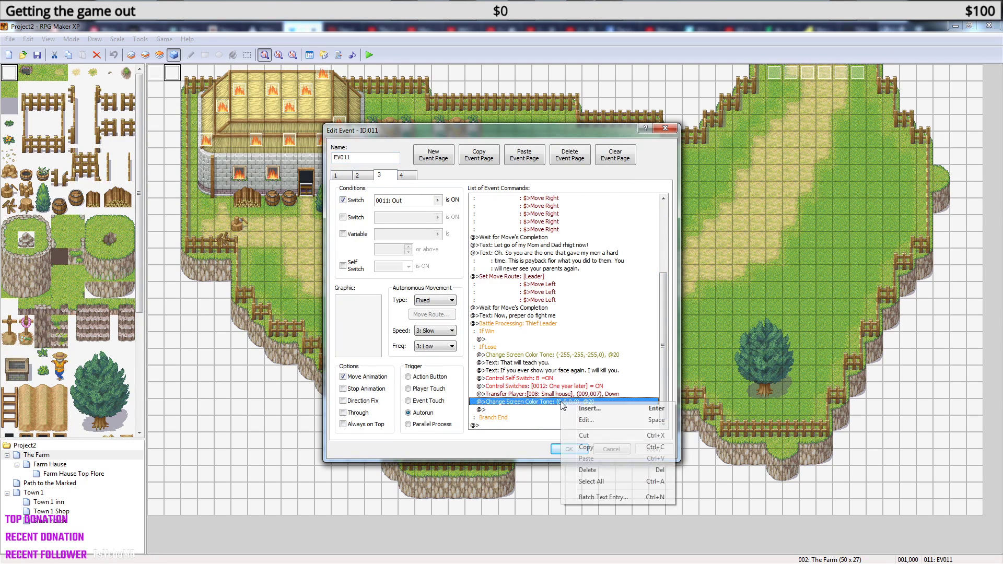
pyautogui.click(600, 419)
pyautogui.moveTo(517, 342); pyautogui.dragTo(480, 349)
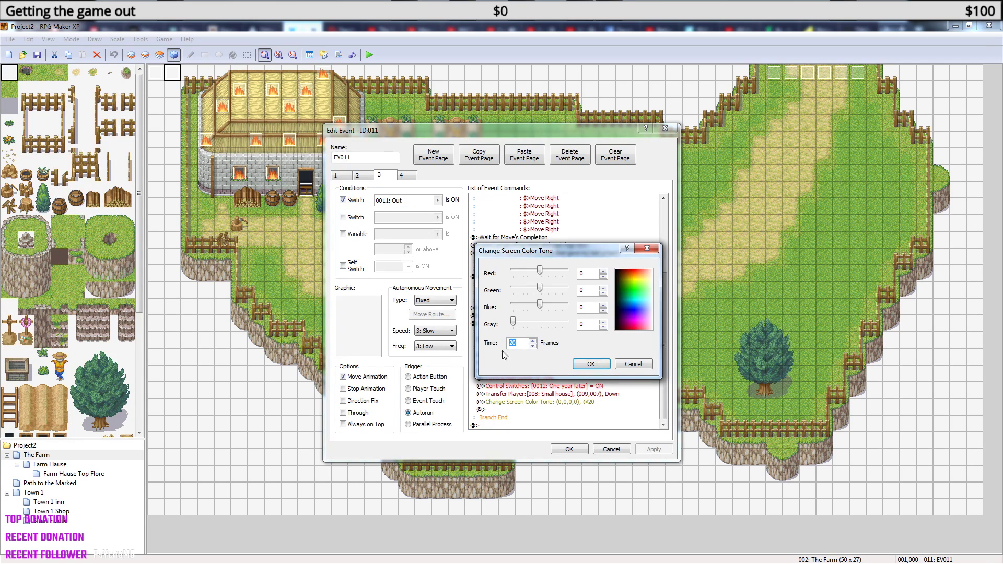
pyautogui.click(633, 364)
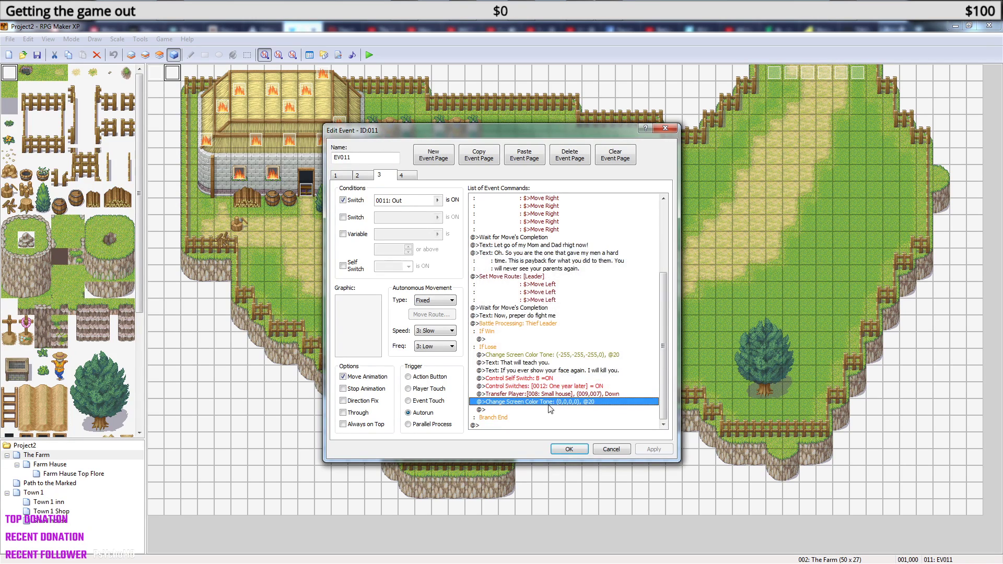
# Set the time of the If Lose branch's black (-255,-255,-255) screen tone change to 0 frames and accept the event.
pyautogui.click(525, 355)
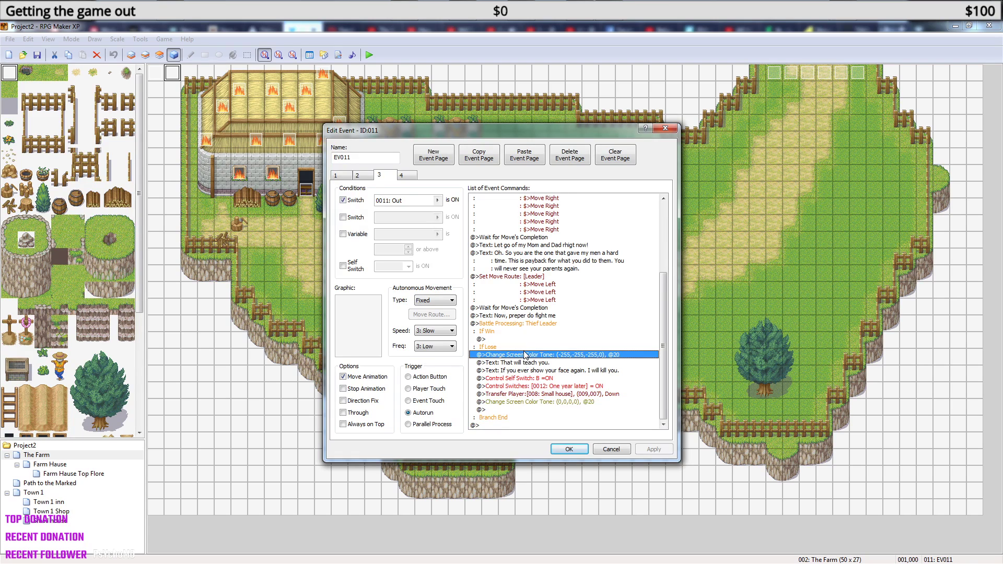
pyautogui.rightClick(524, 357)
pyautogui.click(565, 372)
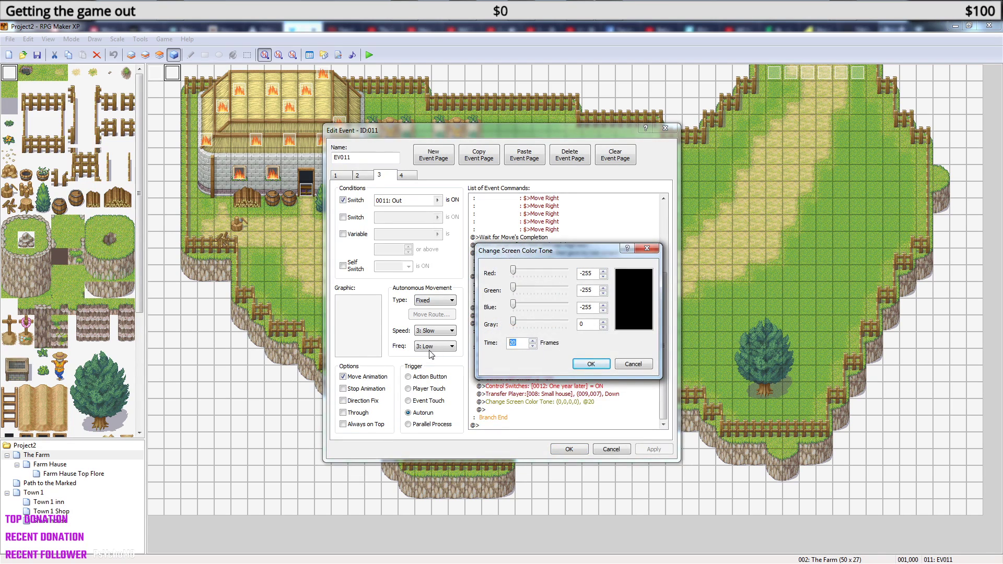
pyautogui.click(590, 364)
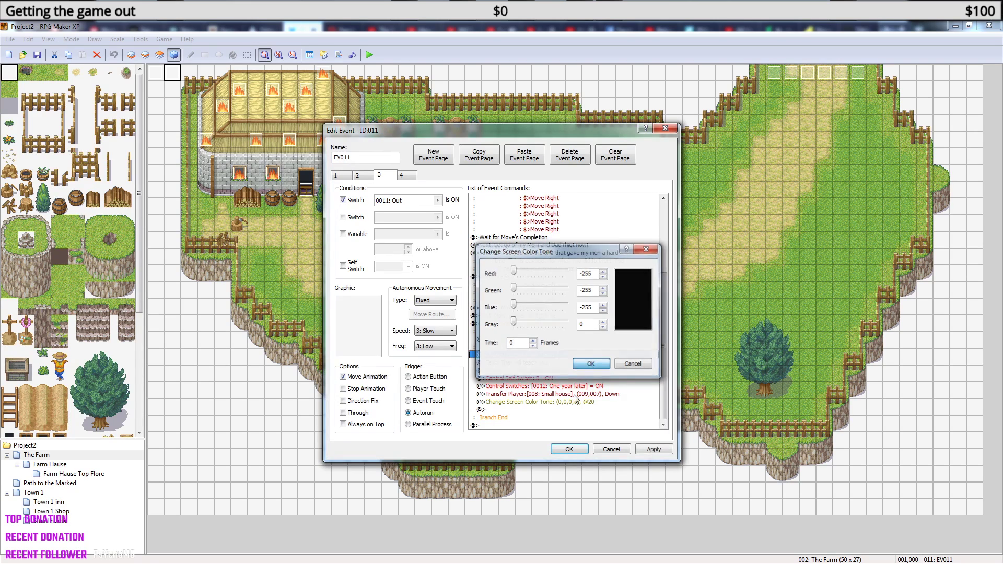
pyautogui.click(569, 450)
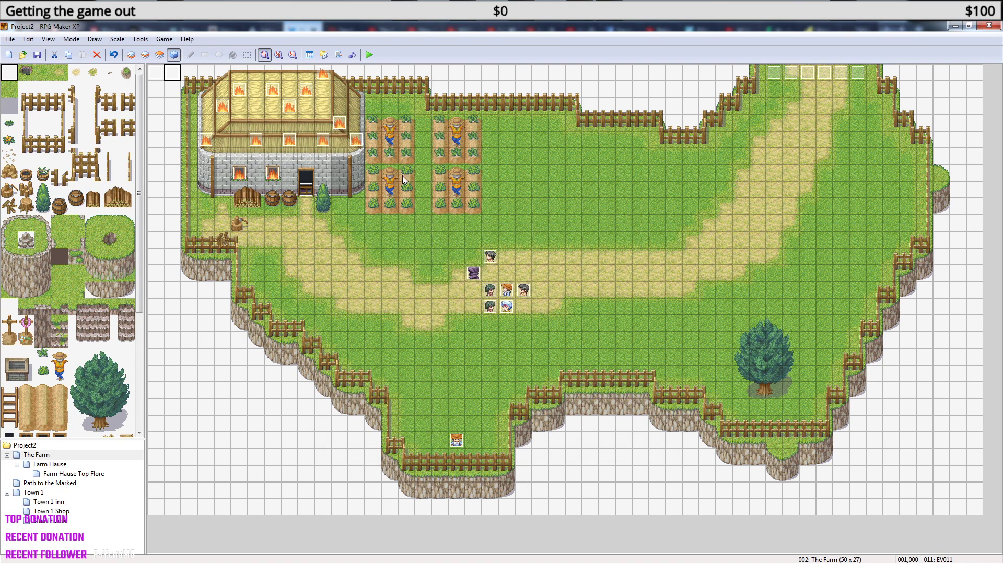
# Save the project, start a playtest, load File1 and walk out of the burning farm house.
pyautogui.click(369, 55)
pyautogui.click(474, 324)
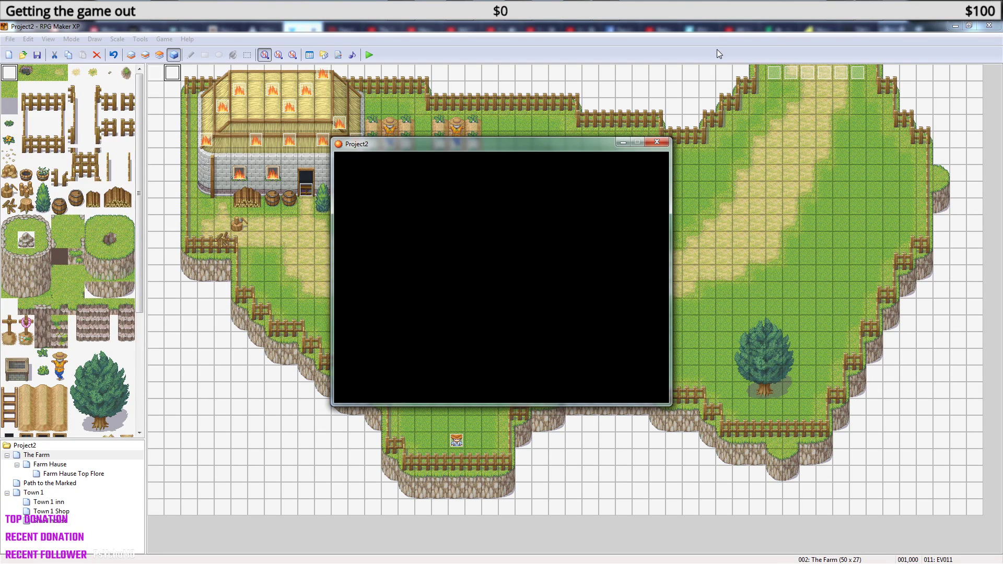
pyautogui.press('Return')
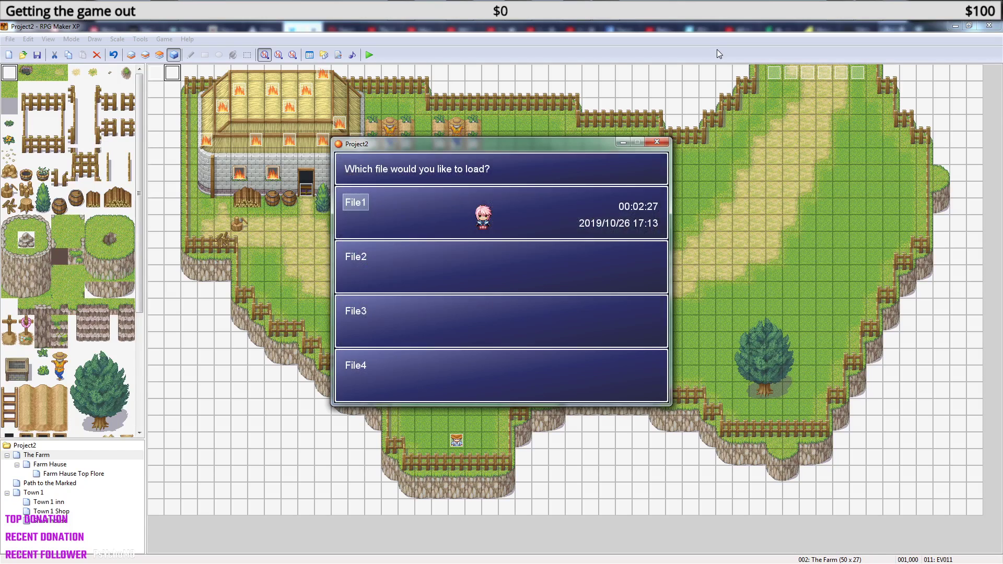
pyautogui.press('Return')
pyautogui.press('Down')
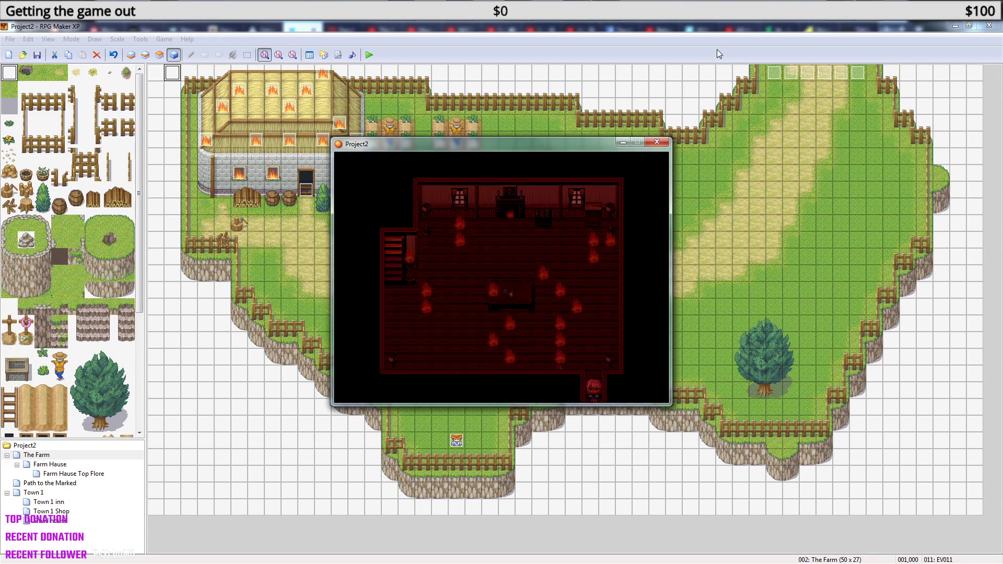
# Play through the night farm confrontation and the Thief Leader battle to check the scene after losing.
pyautogui.press('Return')
pyautogui.press('Return')
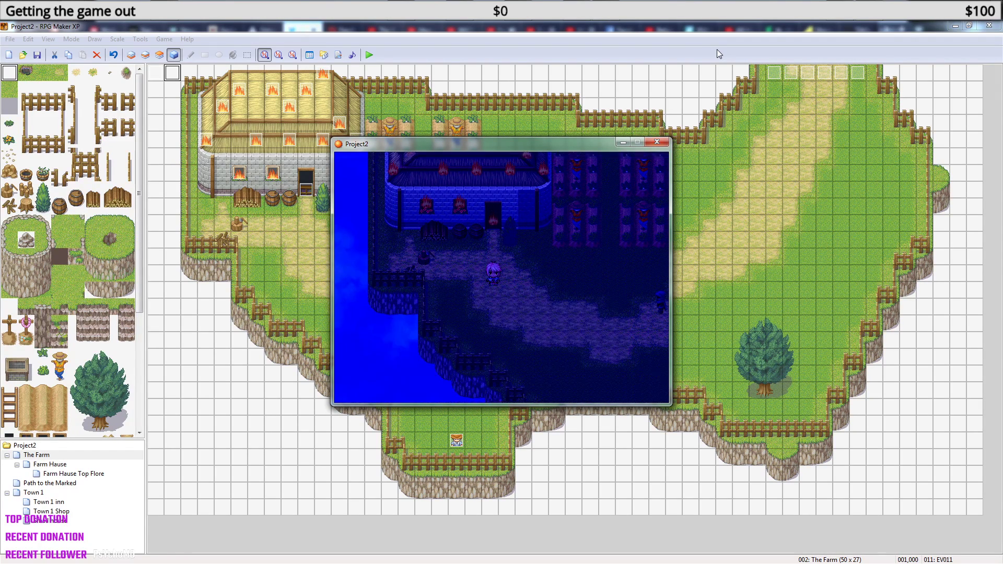
pyautogui.press('Down')
pyautogui.press('Return')
pyautogui.press('Return')
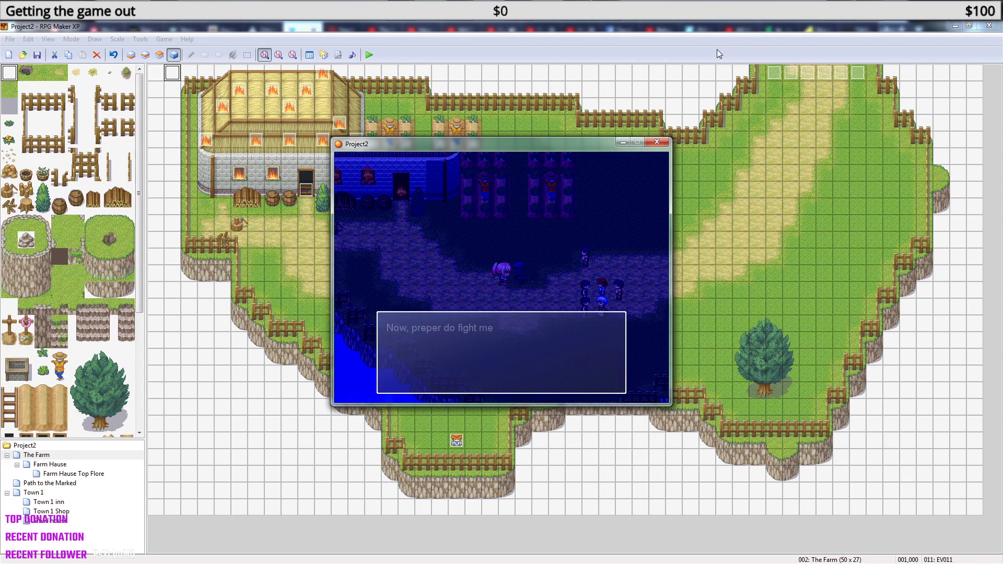
pyautogui.press('Return')
pyautogui.press('Return')
pyautogui.press('Return')
pyautogui.press('Return')
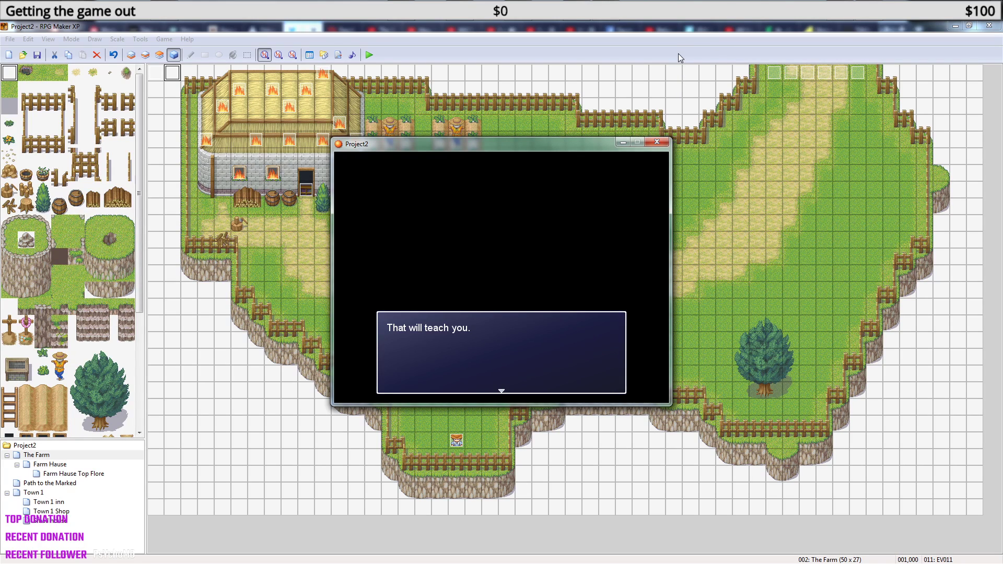
# Advance the leader's remaining lines and walk out of the small house into Town 1 to test its exit.
pyautogui.press('Return')
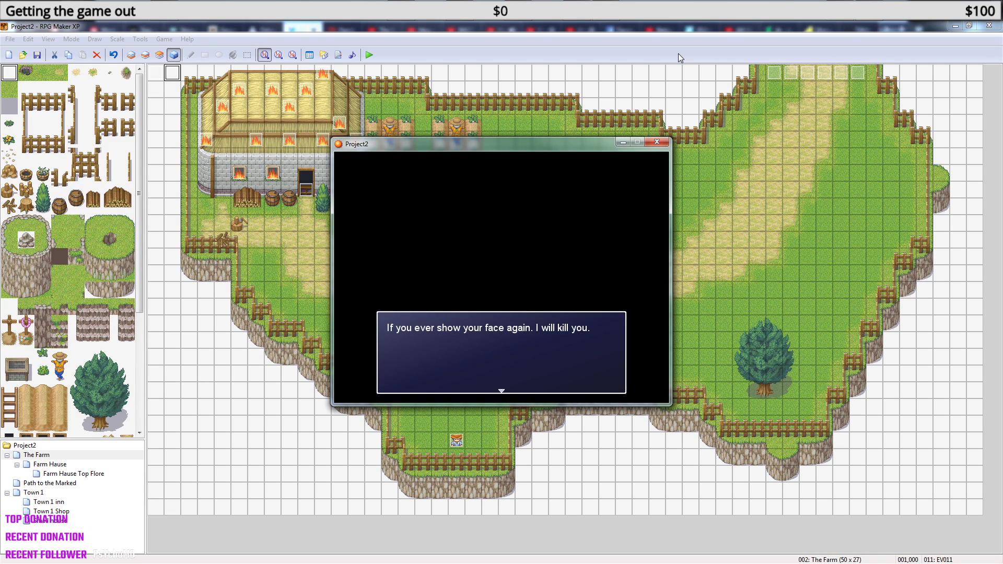
pyautogui.press('Return')
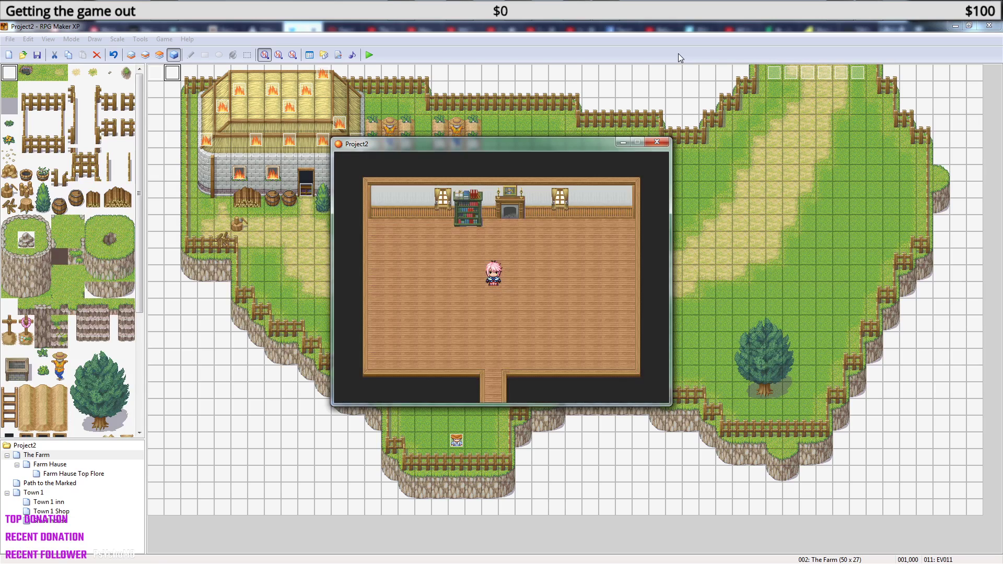
pyautogui.press('Down')
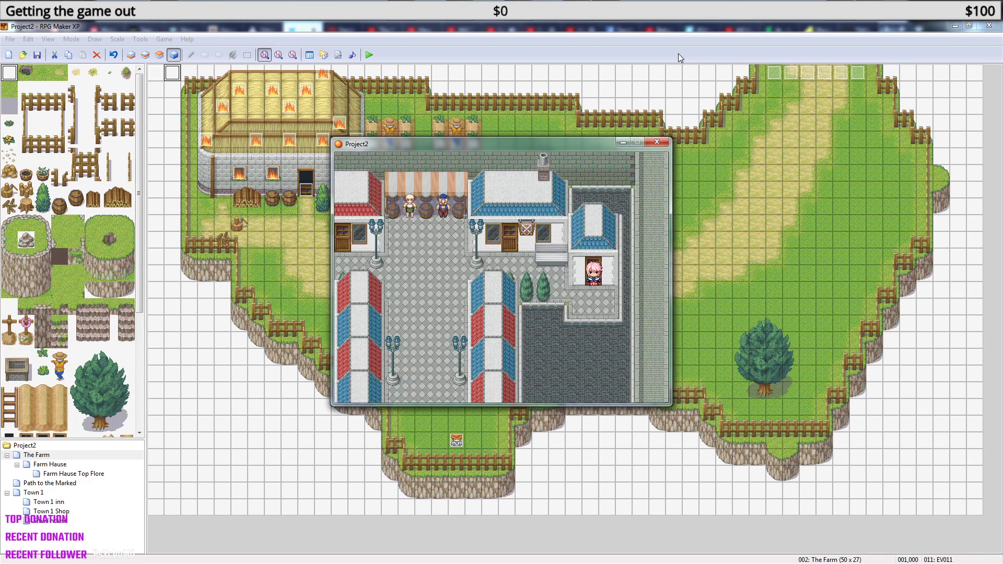
# Step away from the small house's door in Town 1, try to re-enter through it, and end the playtest.
pyautogui.press('Down')
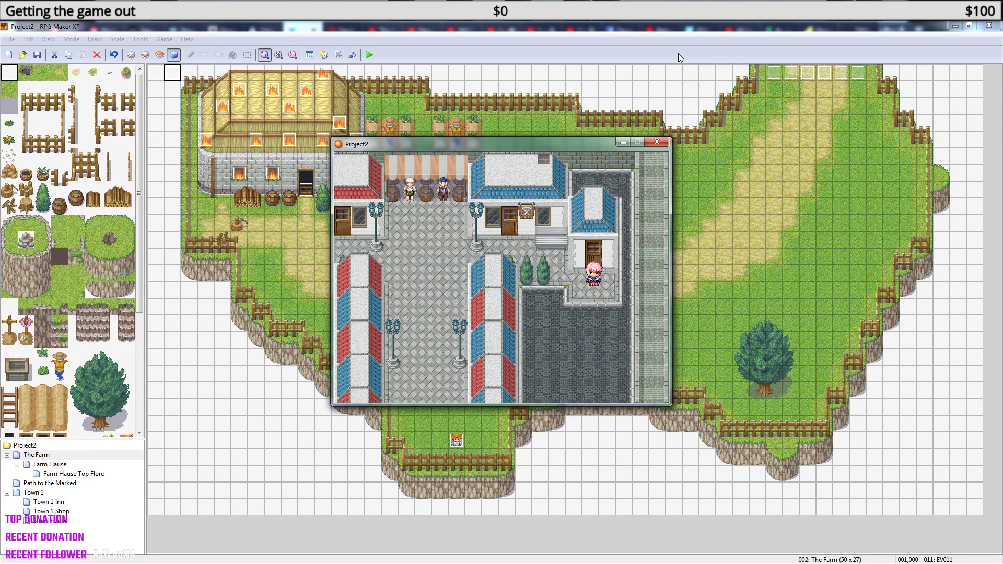
pyautogui.press('Up')
pyautogui.press('Return')
pyautogui.press('Return')
pyautogui.press('Return')
pyautogui.press('Down')
pyautogui.press('Up')
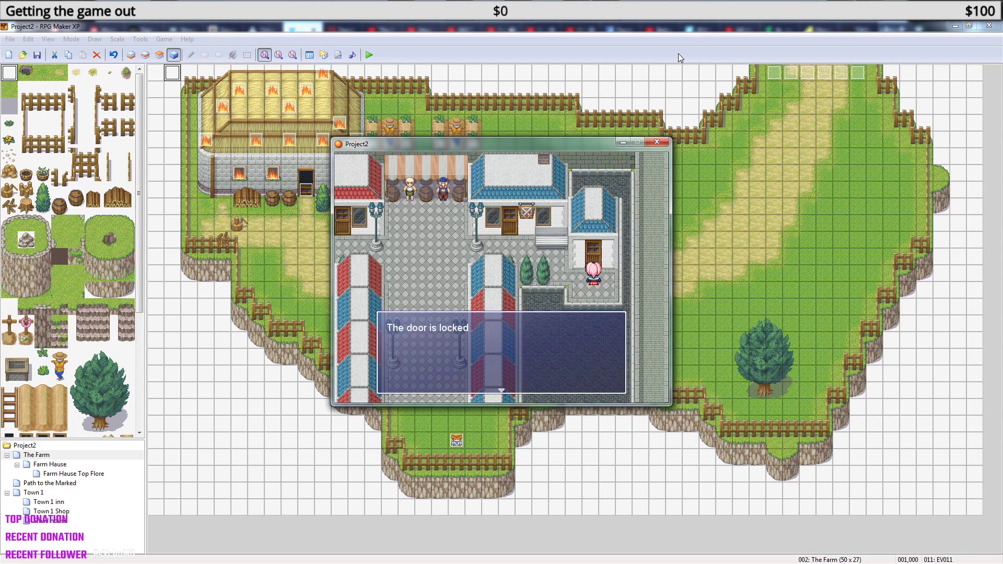
pyautogui.press('Return')
pyautogui.click(656, 142)
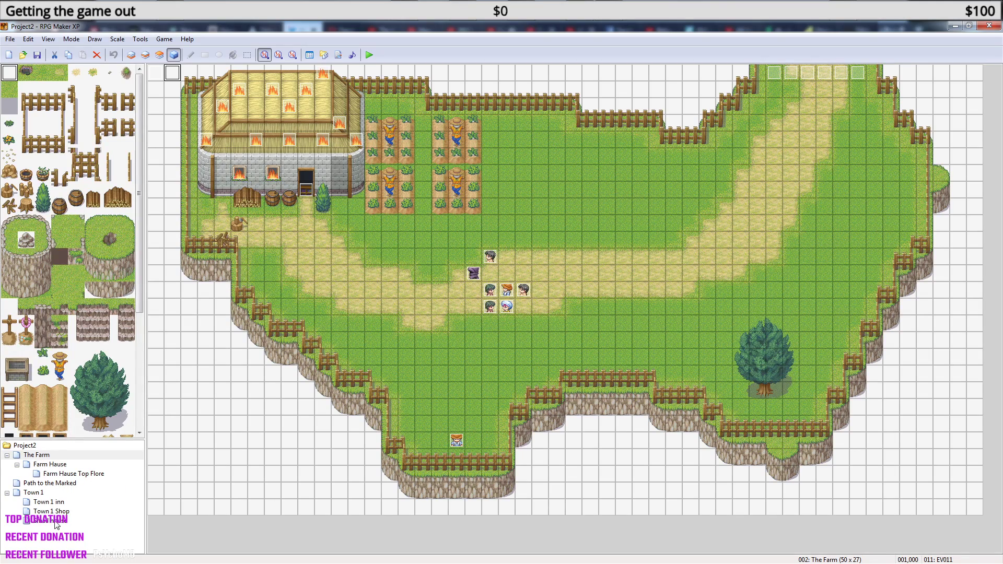
# Examine the conditions and commands on the first three pages of Town 1's Next door event.
pyautogui.click(39, 494)
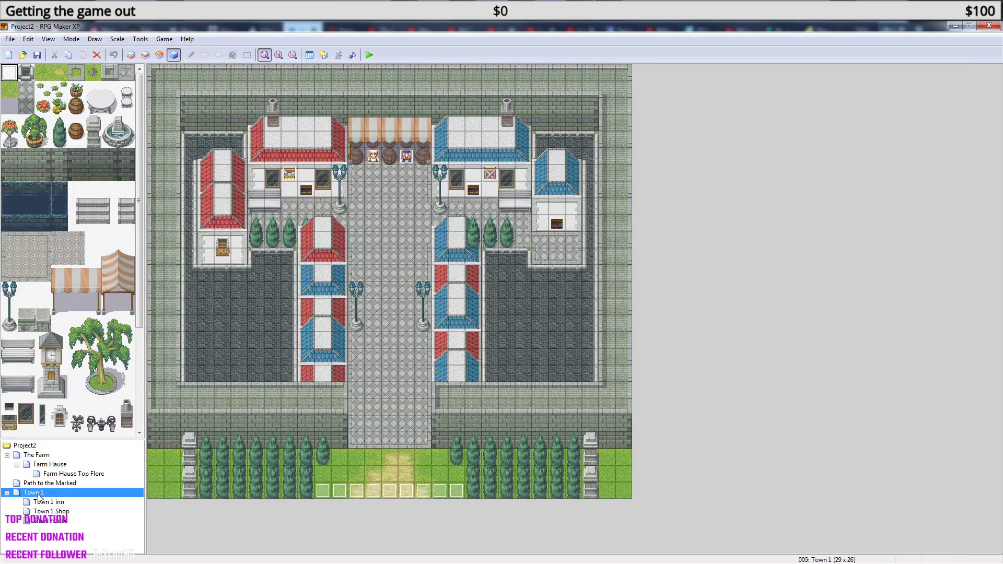
pyautogui.doubleClick(556, 223)
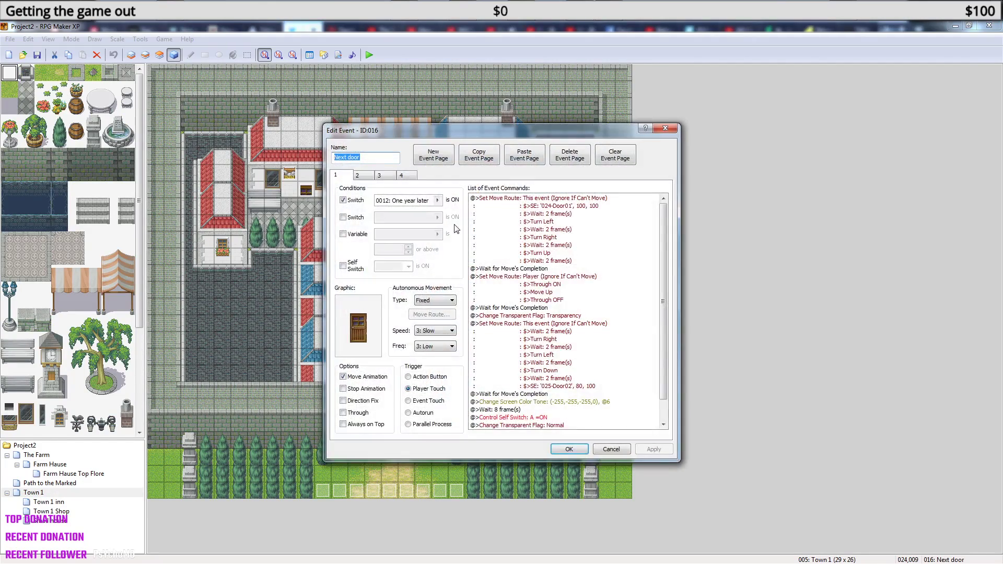
pyautogui.click(365, 181)
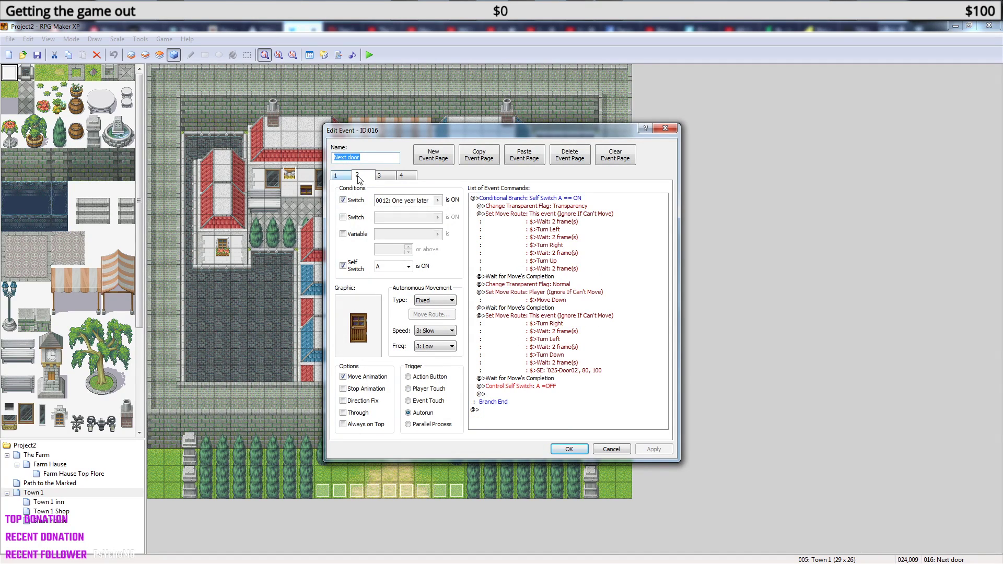
pyautogui.click(346, 177)
pyautogui.click(366, 177)
pyautogui.click(384, 179)
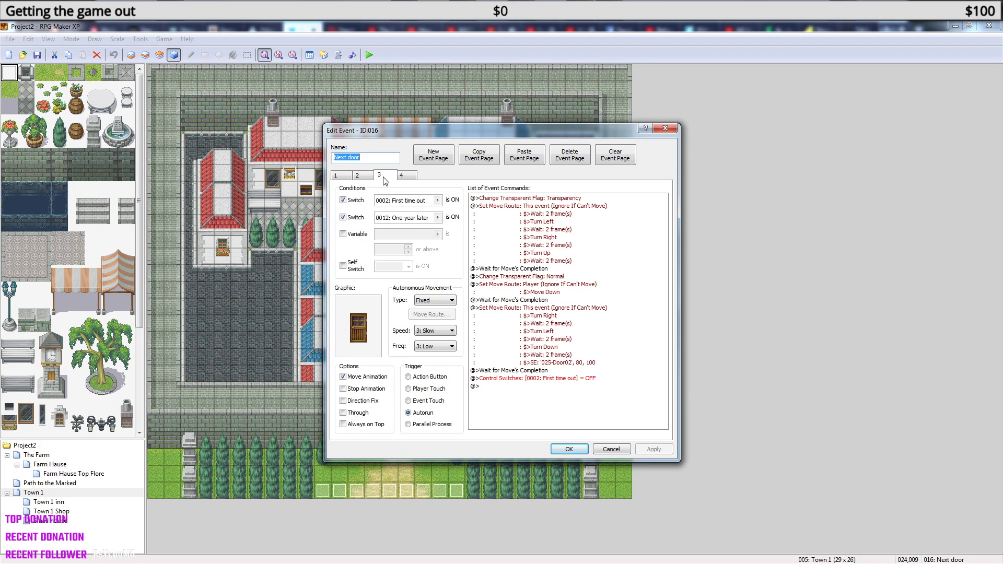
pyautogui.click(575, 449)
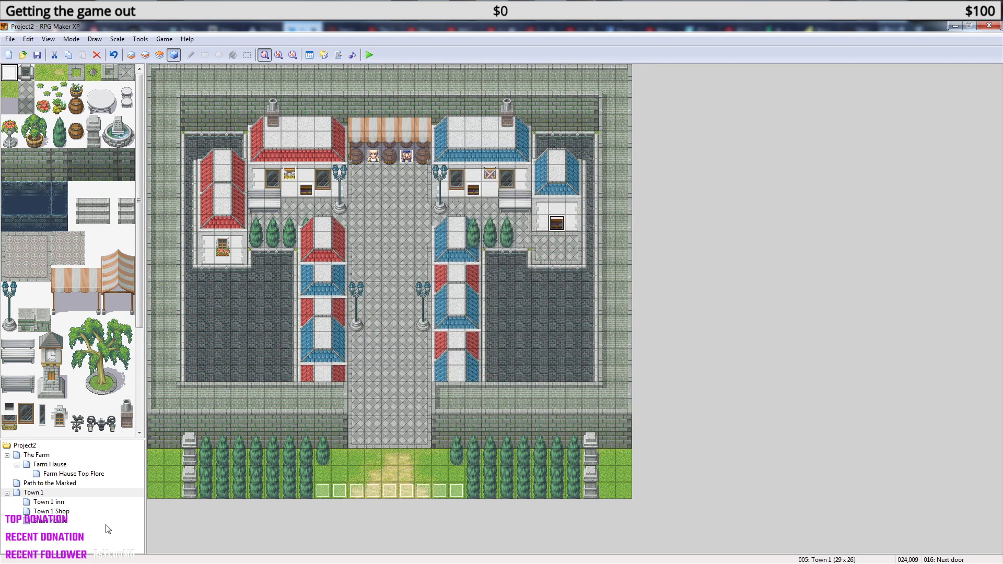
# Check the If Lose branch on page 3 of The Farm's EV011 cutscene event.
pyautogui.click(44, 455)
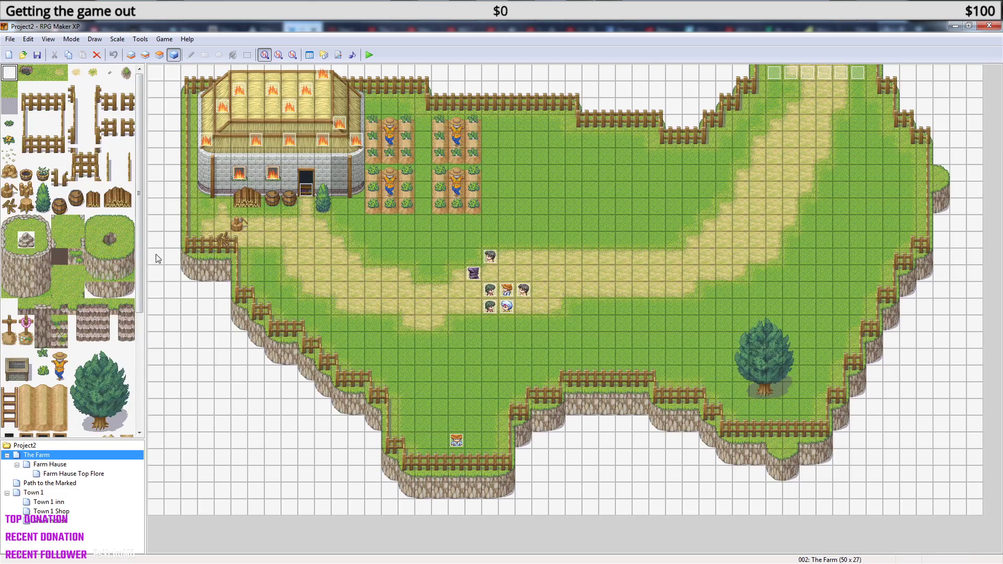
pyautogui.doubleClick(173, 73)
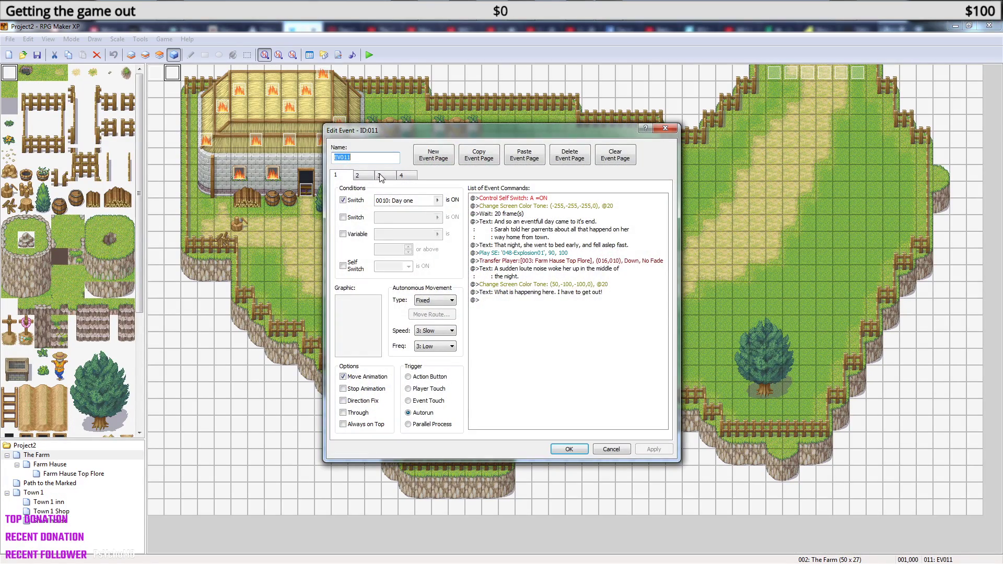
pyautogui.click(380, 176)
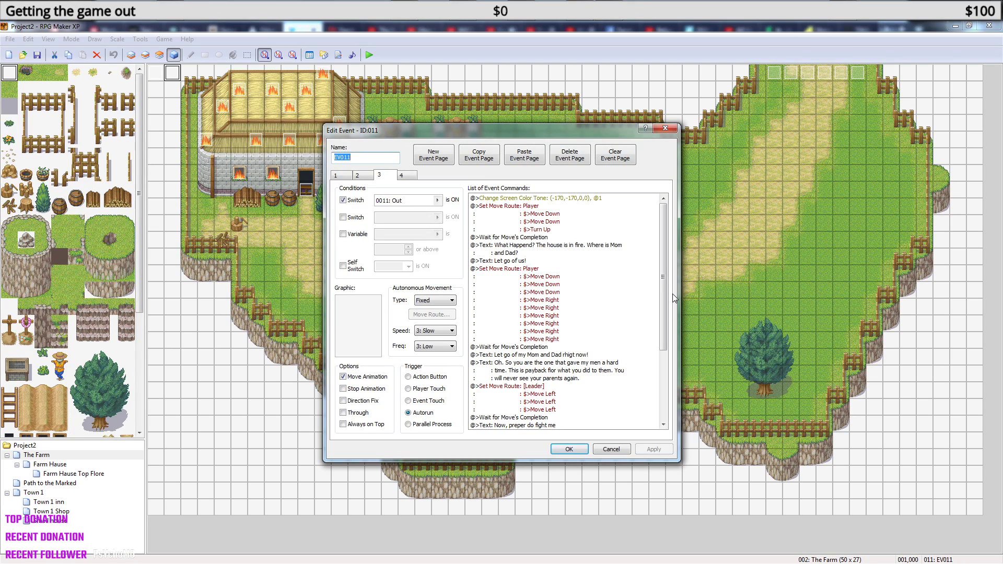
pyautogui.scroll(-5, 664, 292)
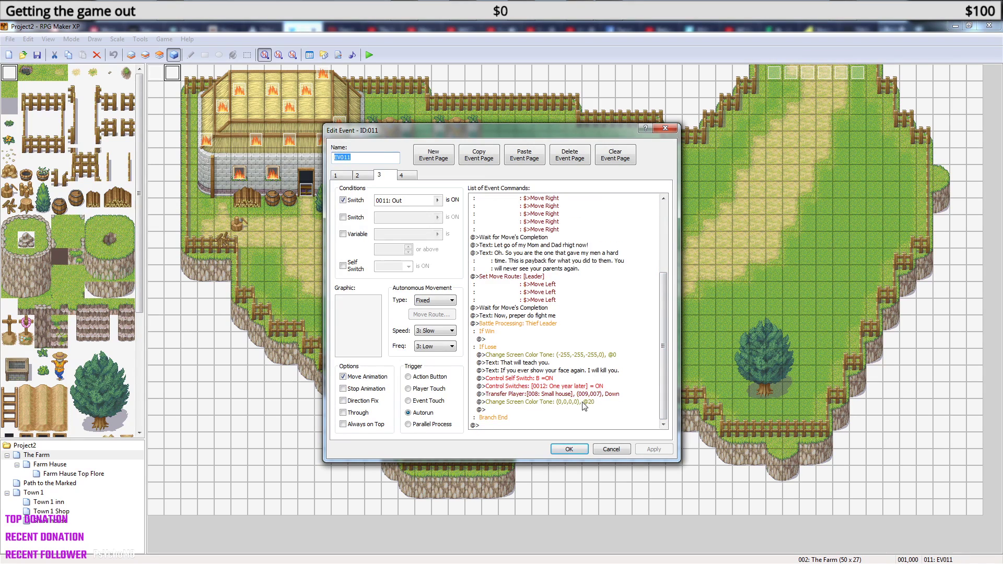
pyautogui.click(580, 448)
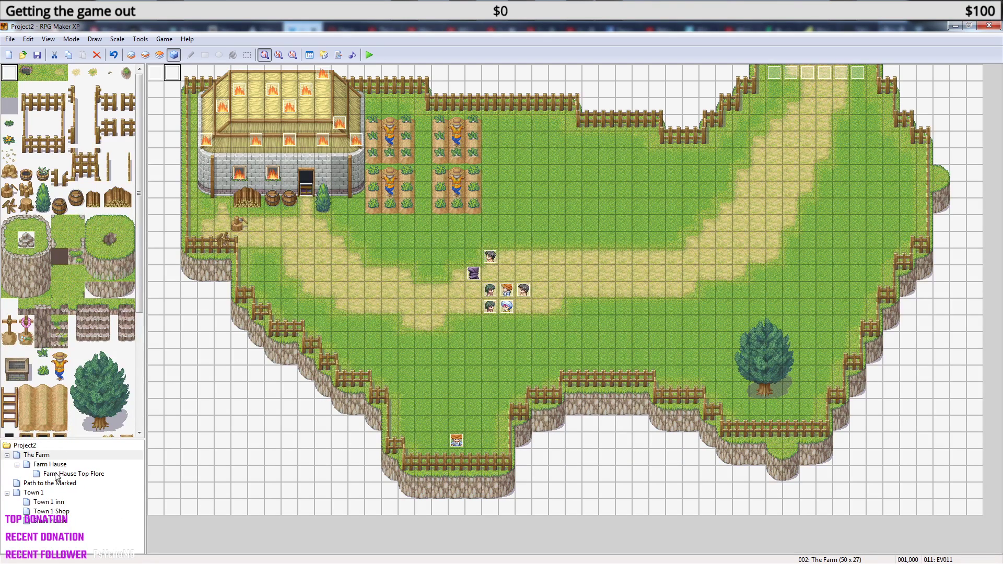
# Inspect the commands of the Small house's Exit event and close it without changes.
pyautogui.click(63, 522)
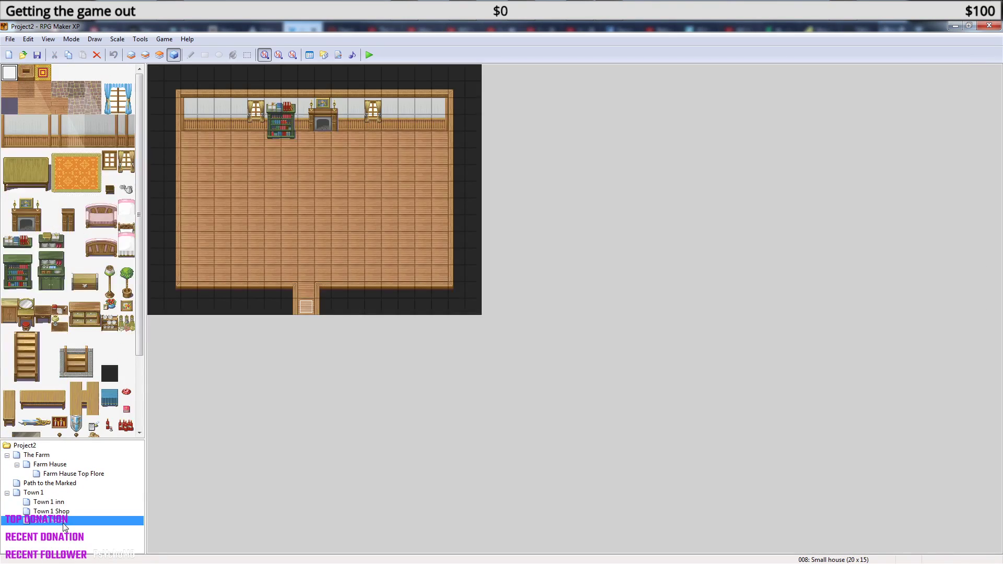
pyautogui.doubleClick(306, 310)
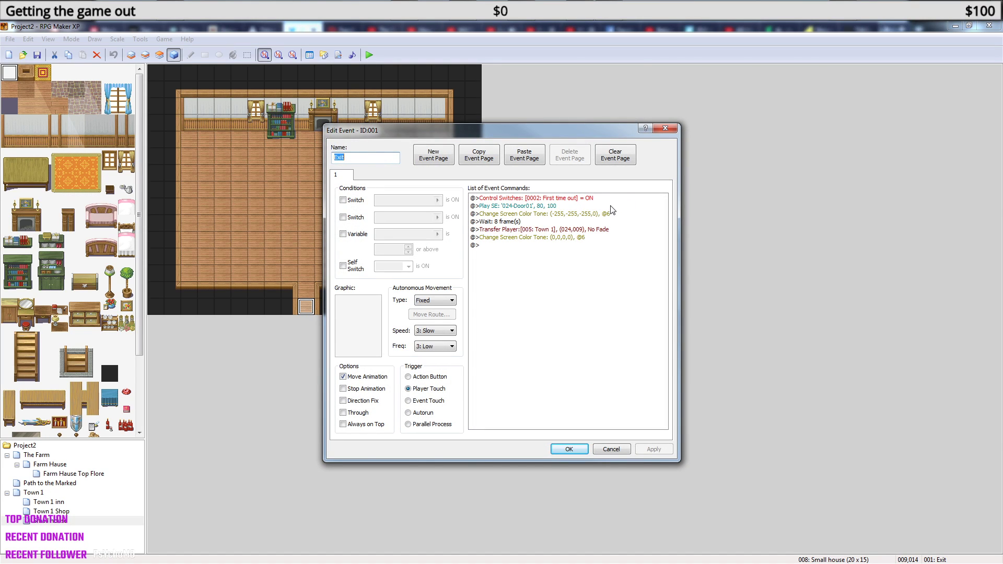
pyautogui.click(665, 127)
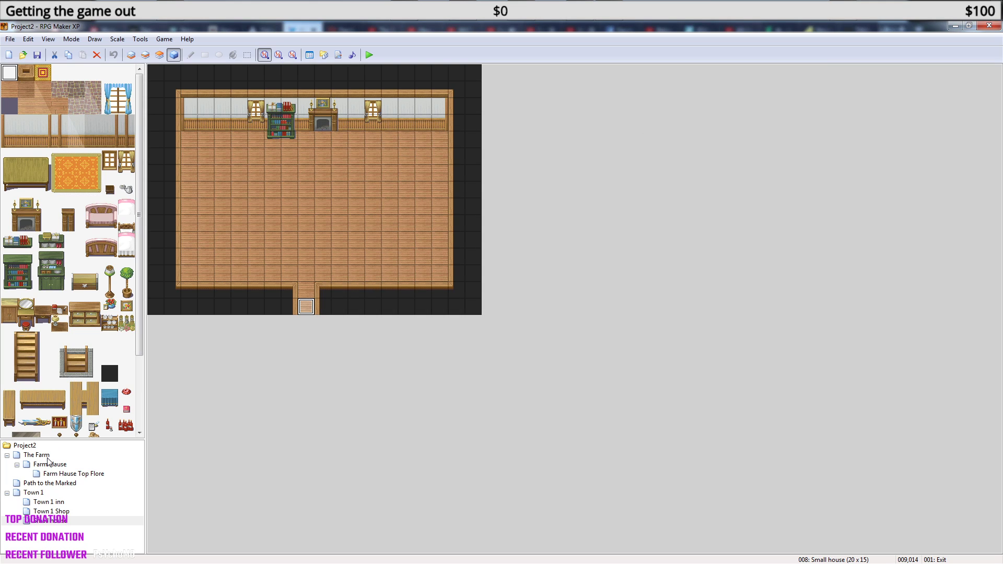
# Copy the Farm Hause's Exit event and paste it over the exit event in the Small house.
pyautogui.click(49, 463)
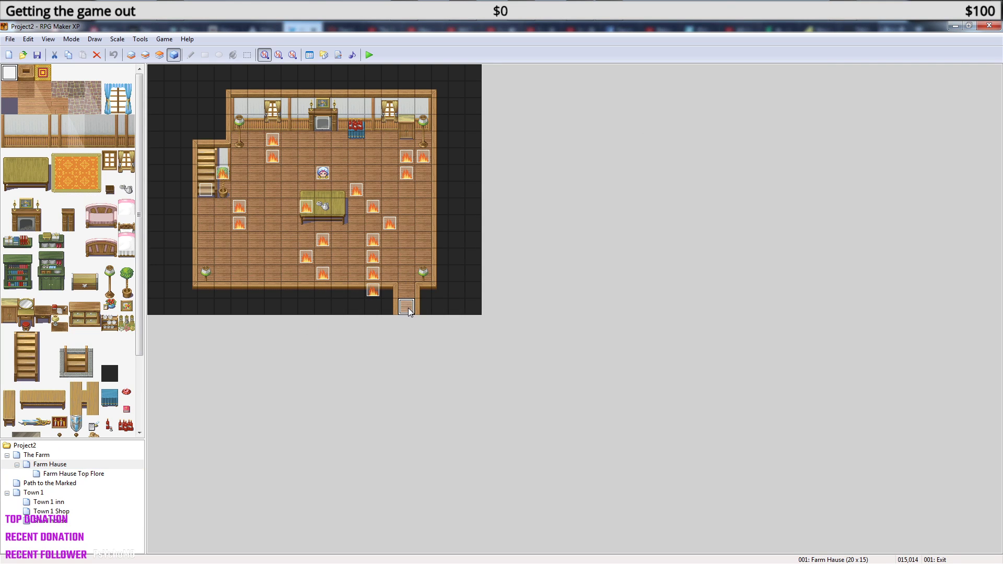
pyautogui.click(58, 521)
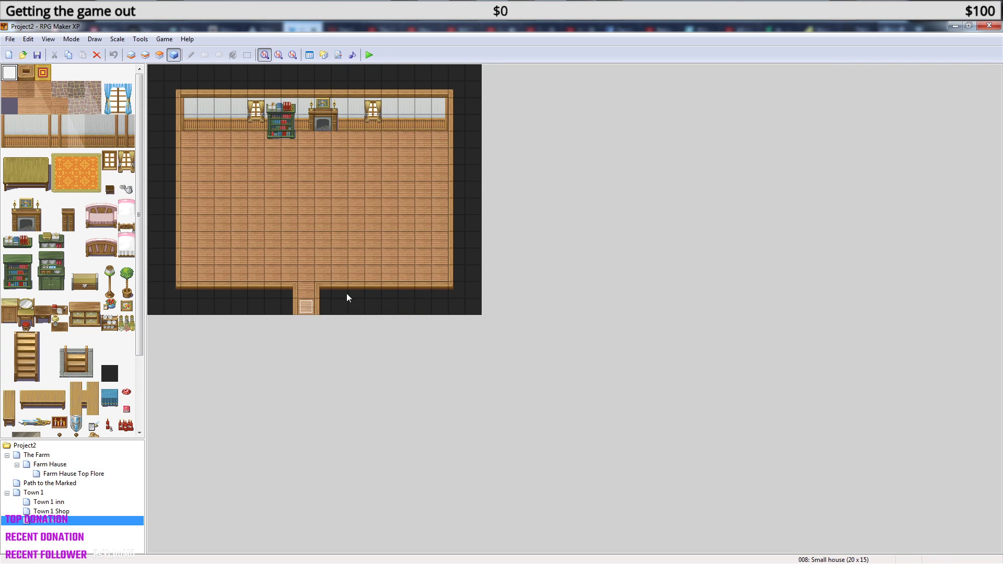
pyautogui.click(307, 310)
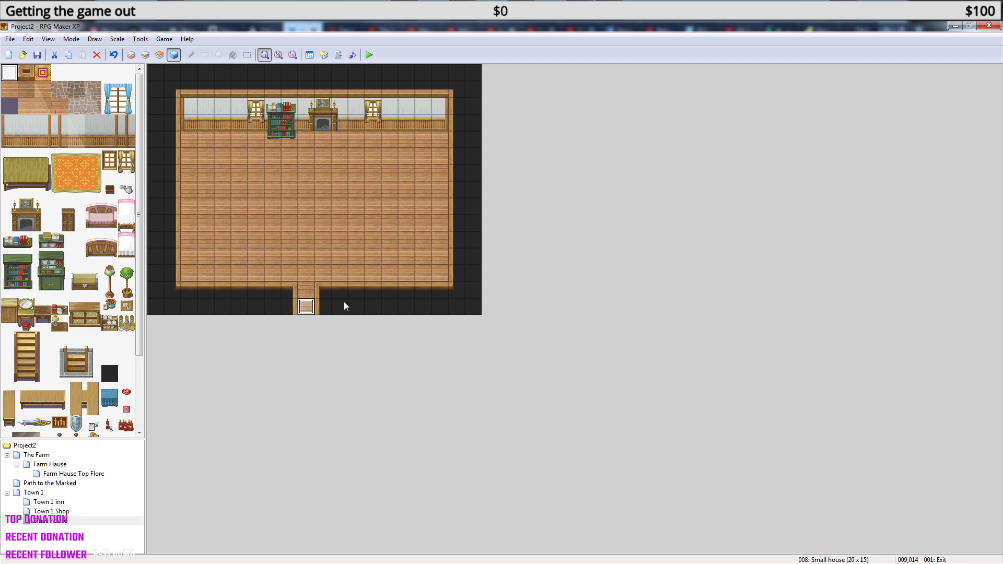
# Delete page 3, conditioned on 0010: Day one, from the Small house's pasted Exit event, compare its two remaining pages and accept the event.
pyautogui.doubleClick(306, 309)
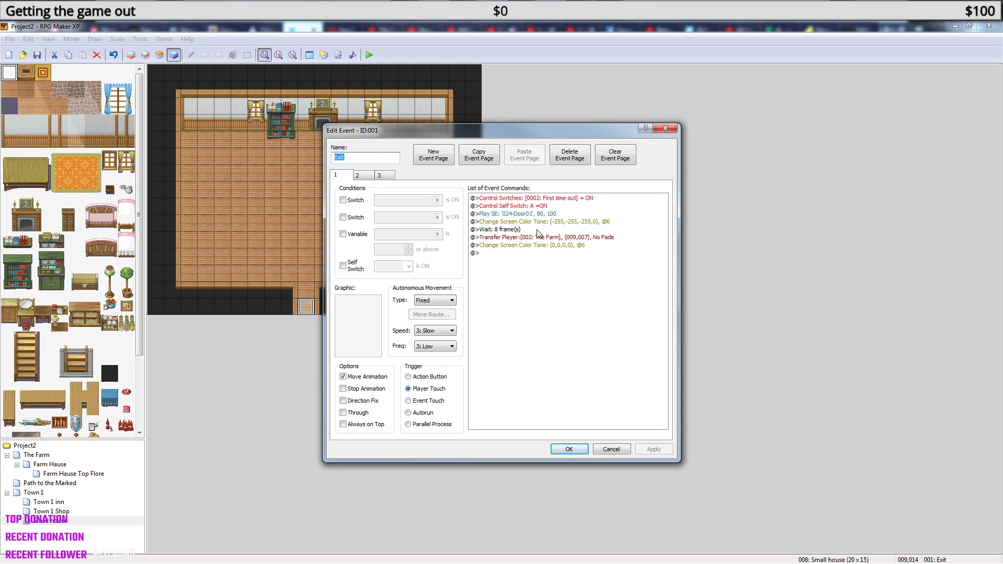
pyautogui.click(363, 175)
pyautogui.click(393, 175)
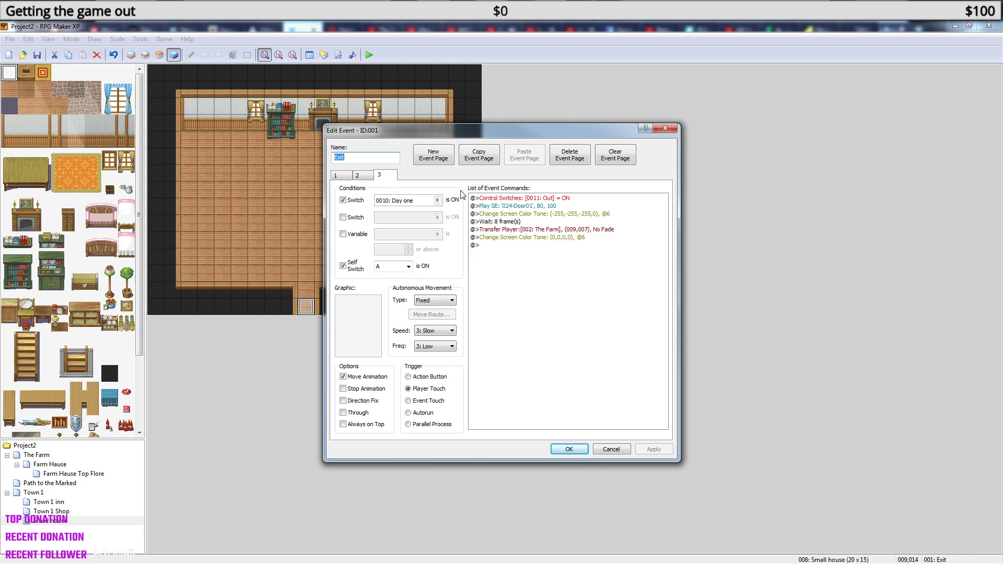
pyautogui.click(569, 158)
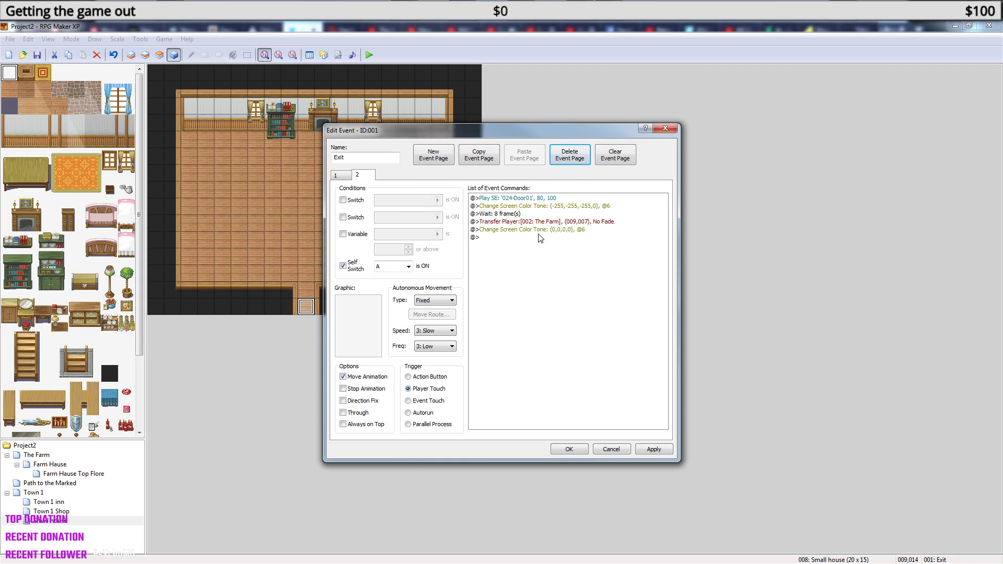
pyautogui.click(341, 176)
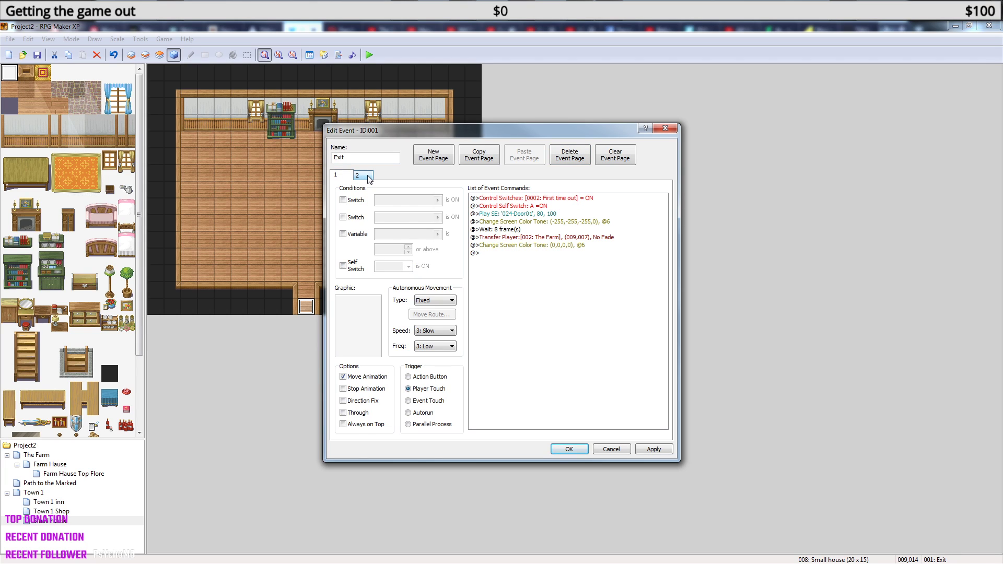
pyautogui.click(368, 177)
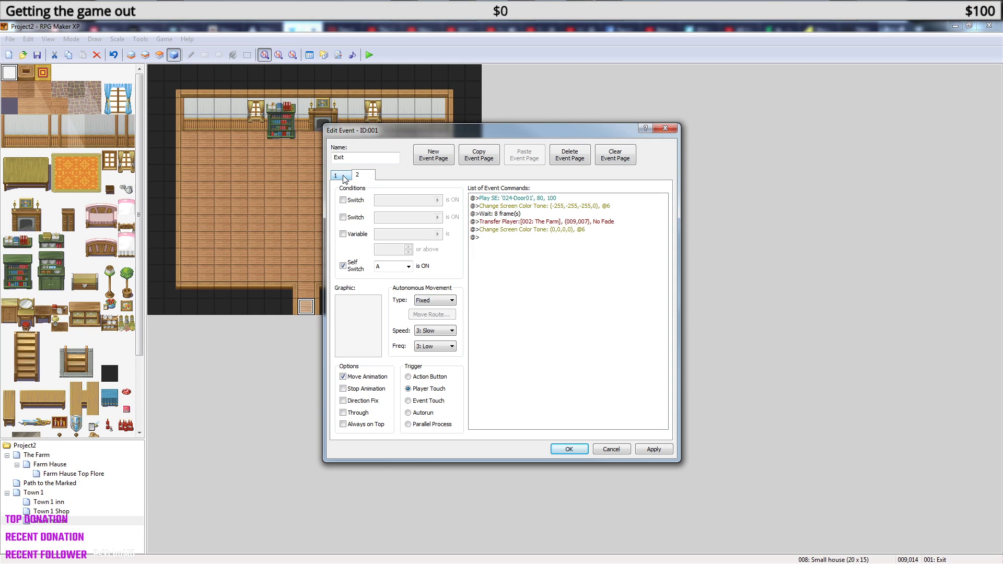
pyautogui.click(345, 178)
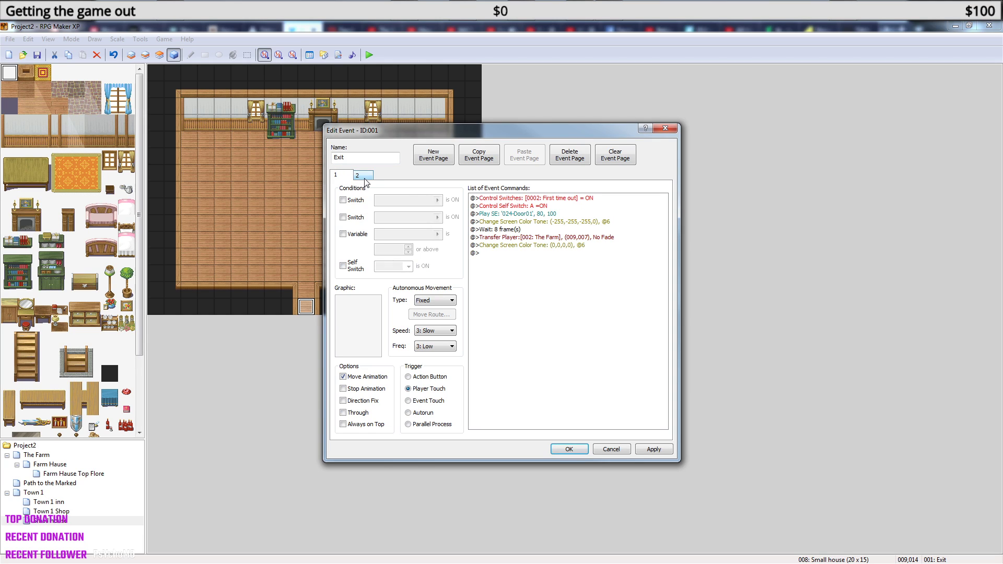
pyautogui.click(365, 180)
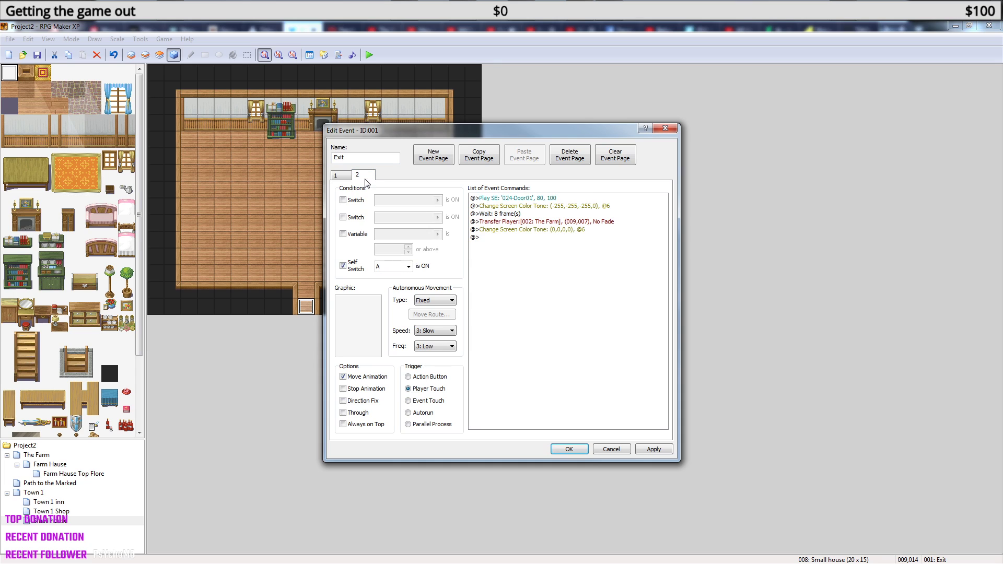
pyautogui.click(341, 181)
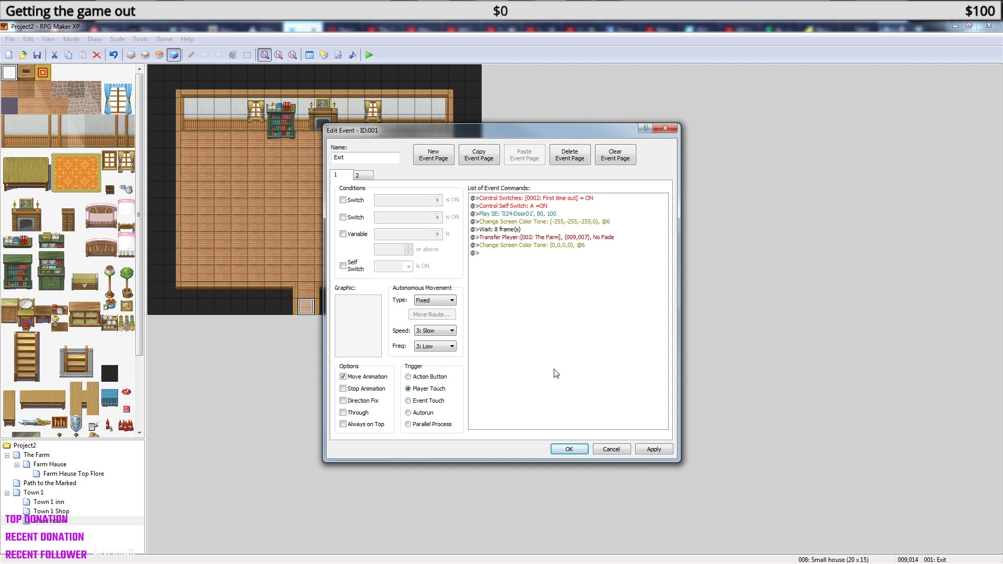
pyautogui.click(569, 449)
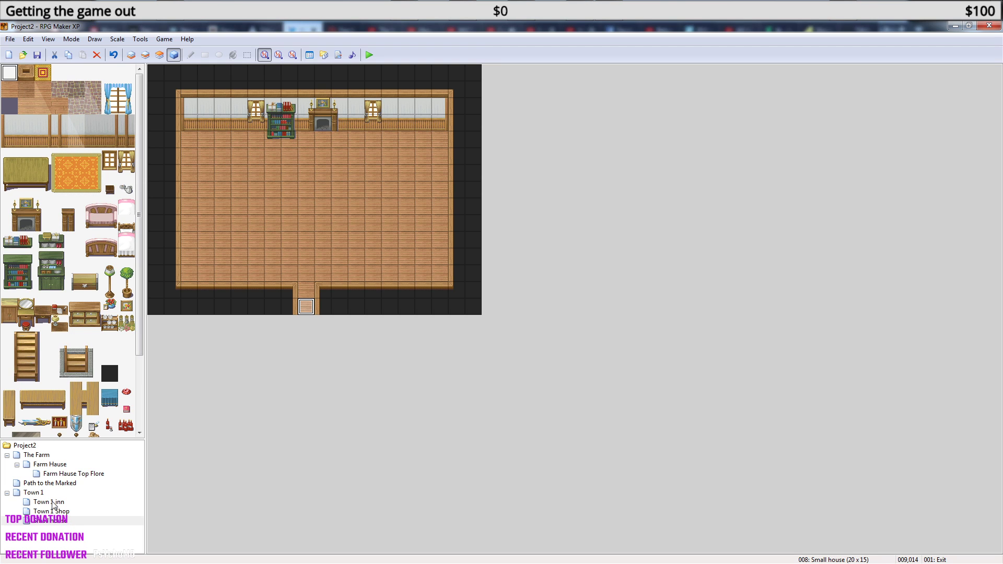
# Review all four pages of Town 1's Next door event, including the locked-door page, and return to The Farm map.
pyautogui.click(38, 494)
pyautogui.doubleClick(556, 223)
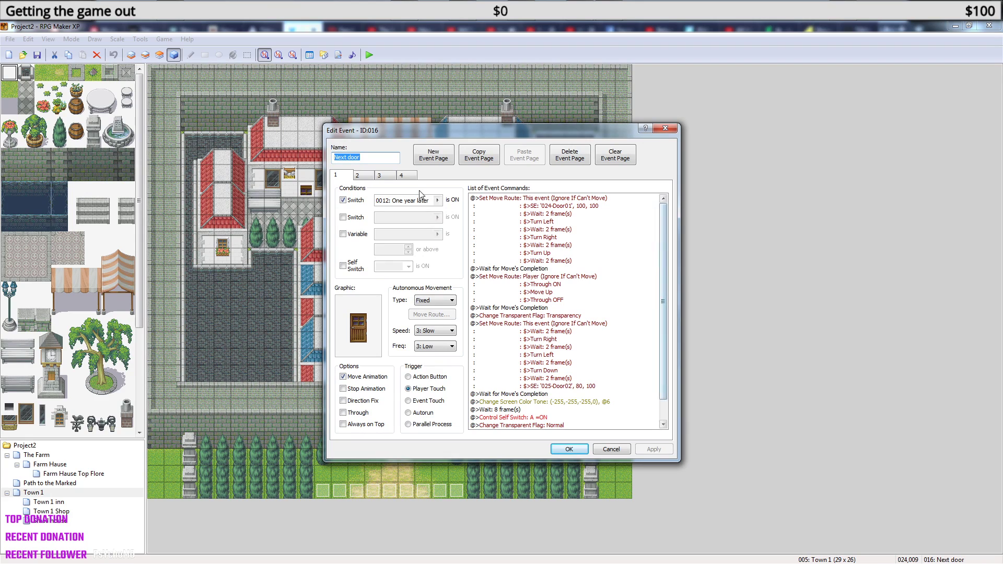
pyautogui.click(406, 176)
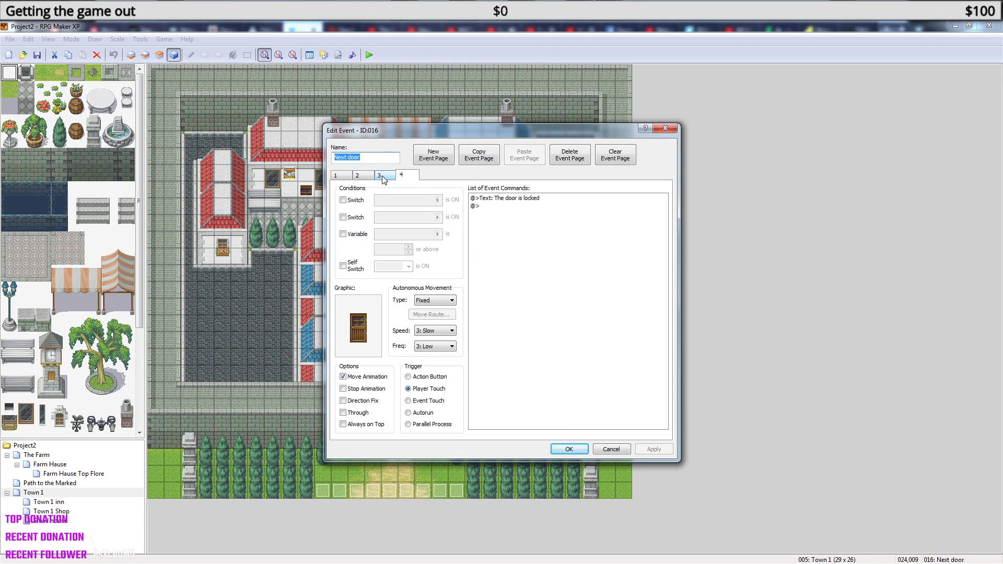
pyautogui.click(386, 176)
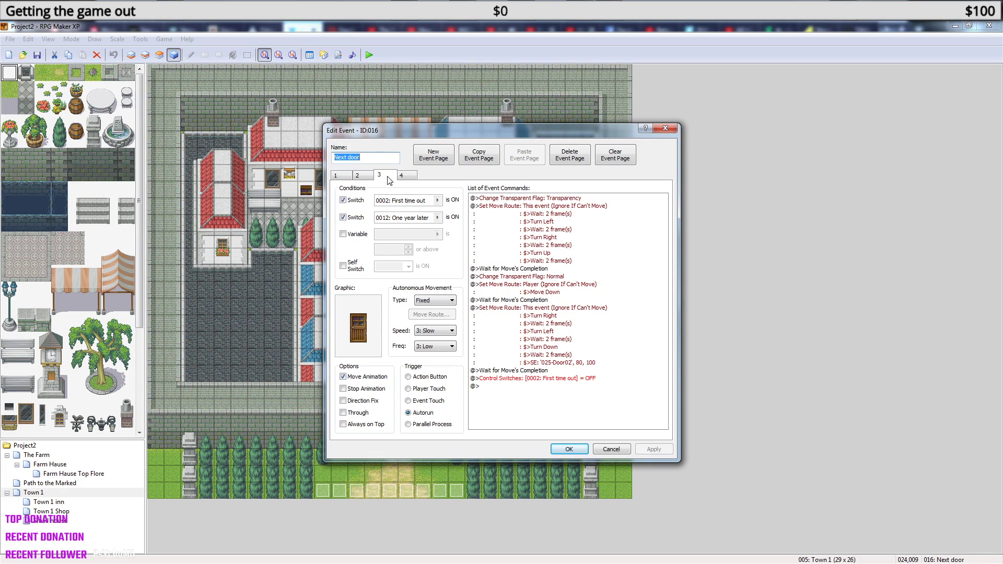
pyautogui.click(368, 179)
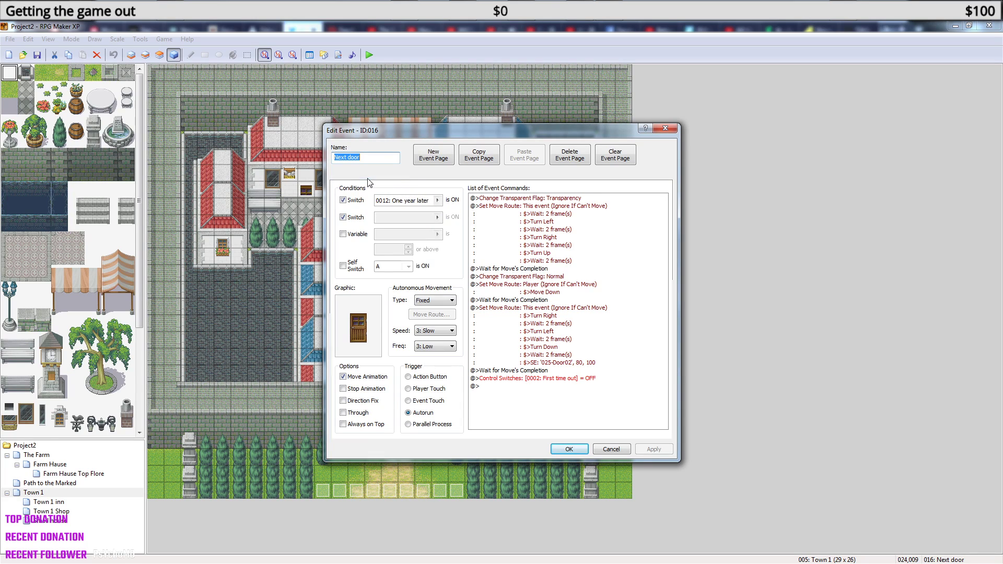
pyautogui.click(333, 178)
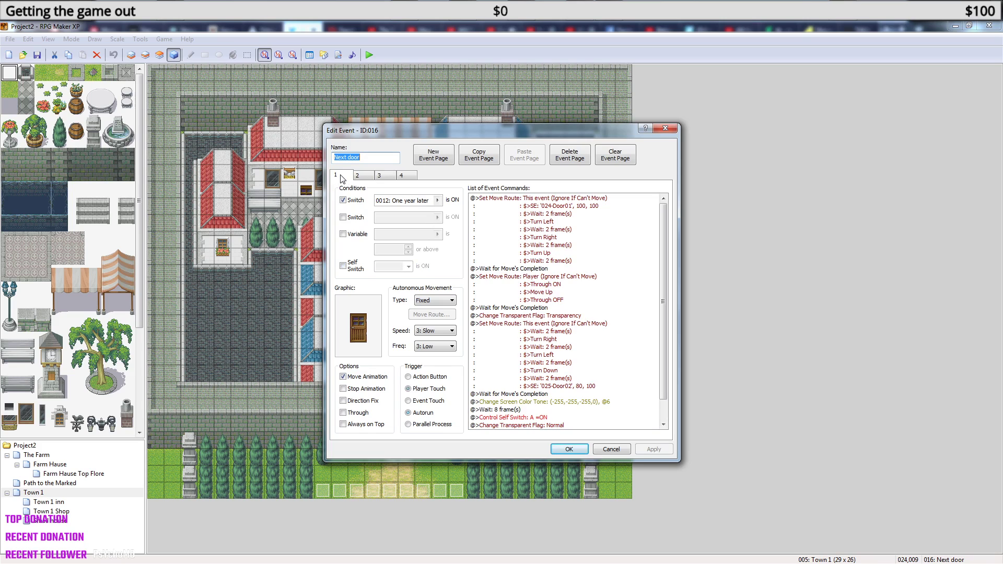
pyautogui.click(364, 177)
pyautogui.click(345, 177)
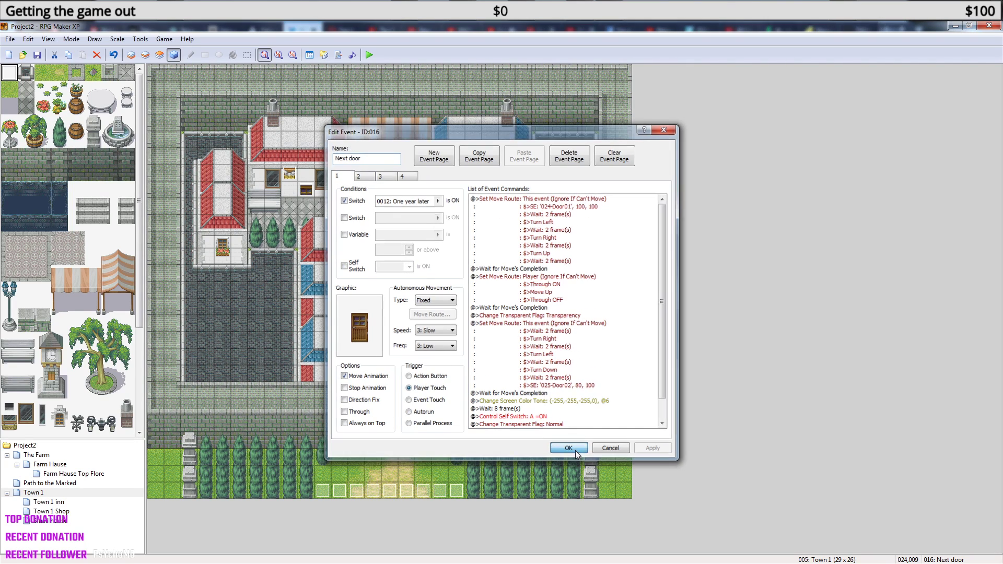
pyautogui.click(575, 450)
pyautogui.click(35, 455)
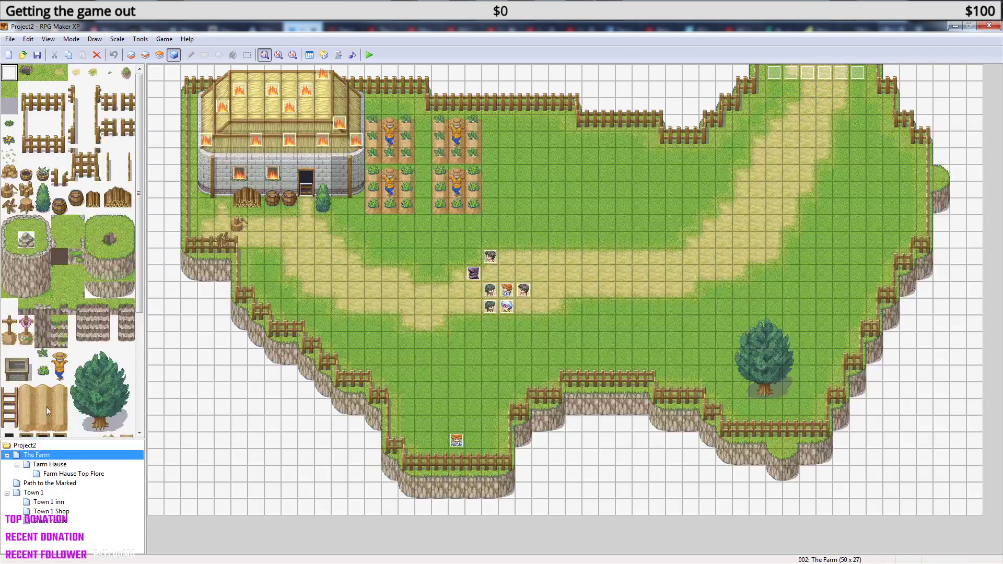
# On page 3 of The Farm's EV011, move the One year later switch command above the "That will teach you." text and accept the event.
pyautogui.doubleClick(171, 72)
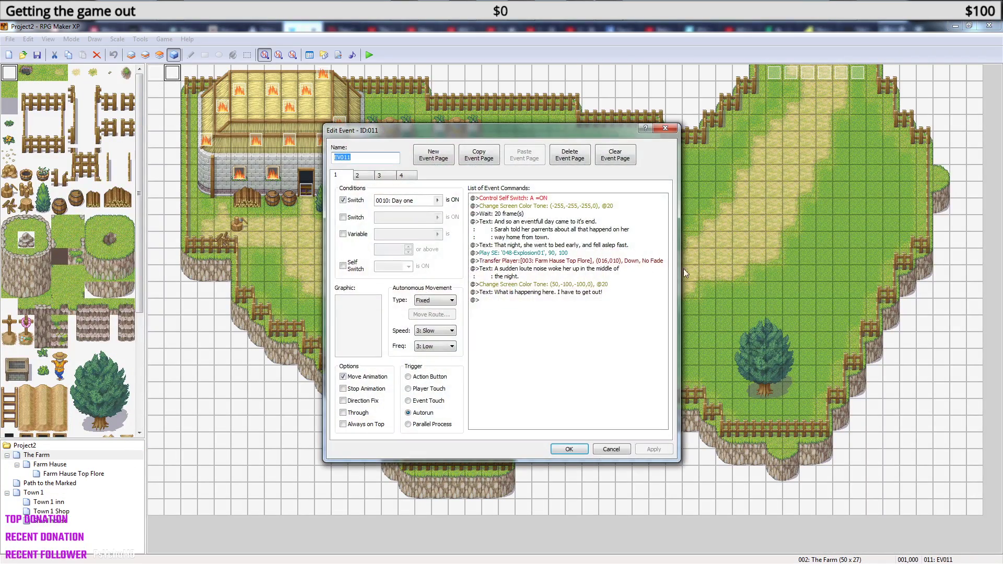
pyautogui.click(382, 176)
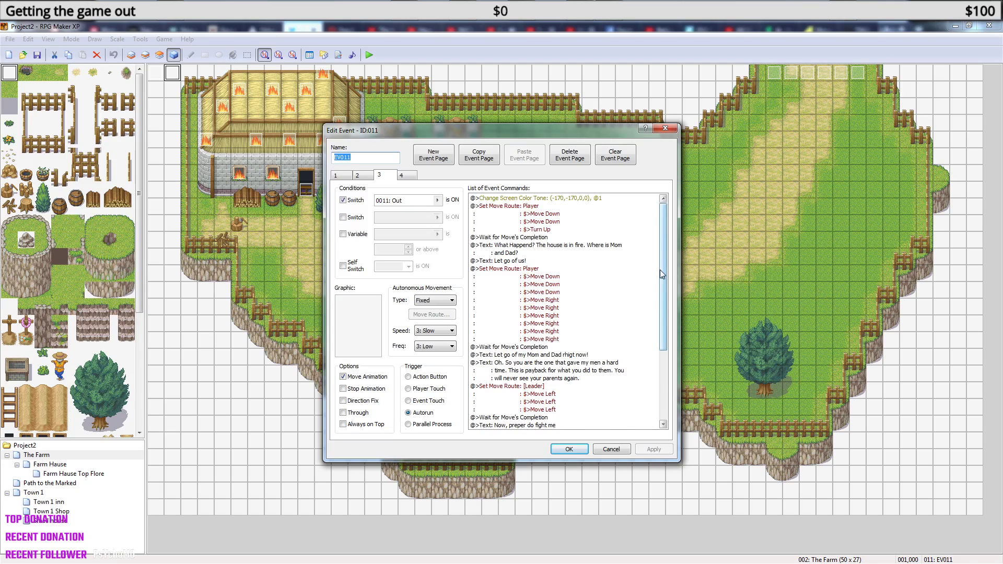
pyautogui.moveTo(661, 269); pyautogui.dragTo(661, 367)
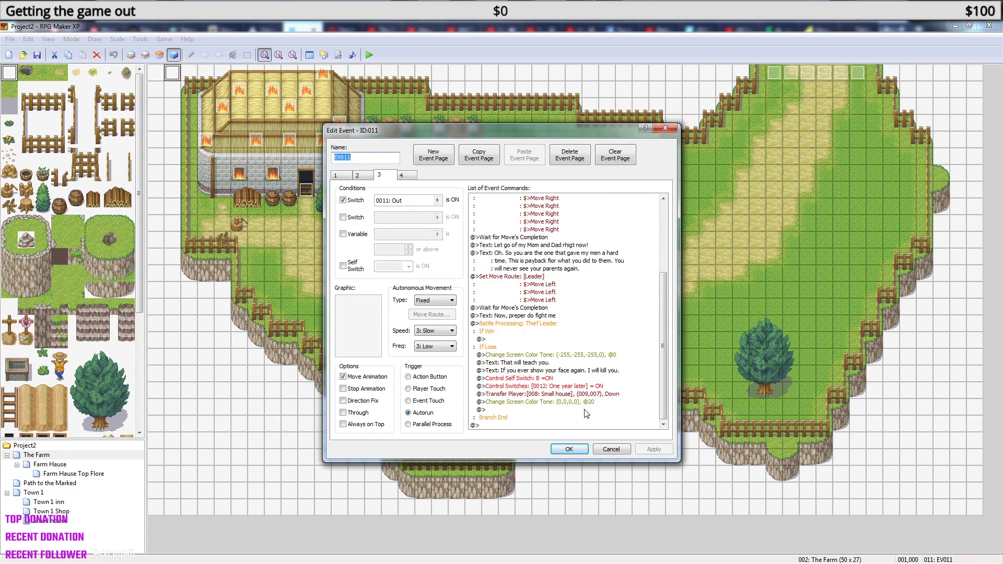
pyautogui.click(564, 387)
pyautogui.hotkey('ctrl', 'x')
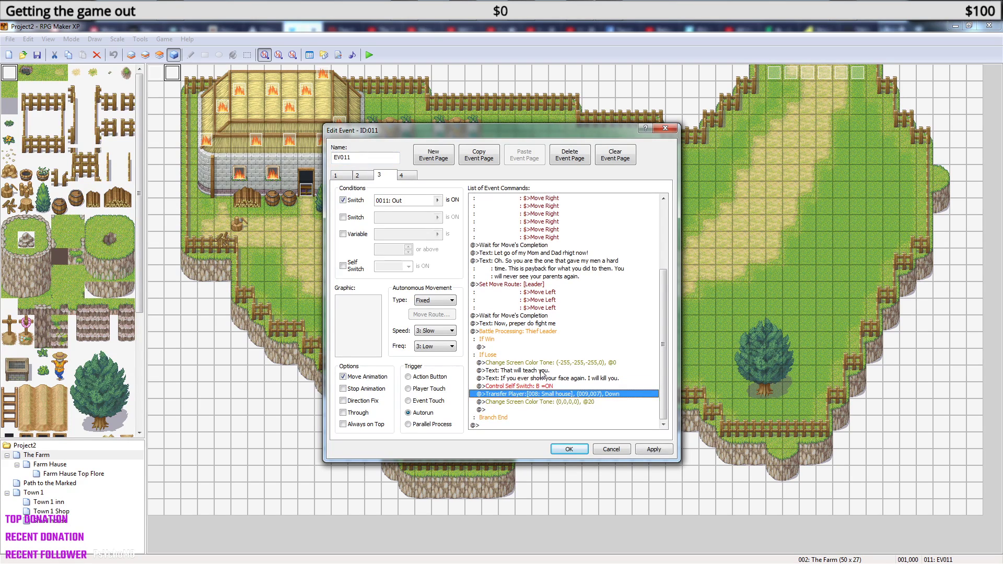
pyautogui.click(543, 372)
pyautogui.hotkey('ctrl', 'v')
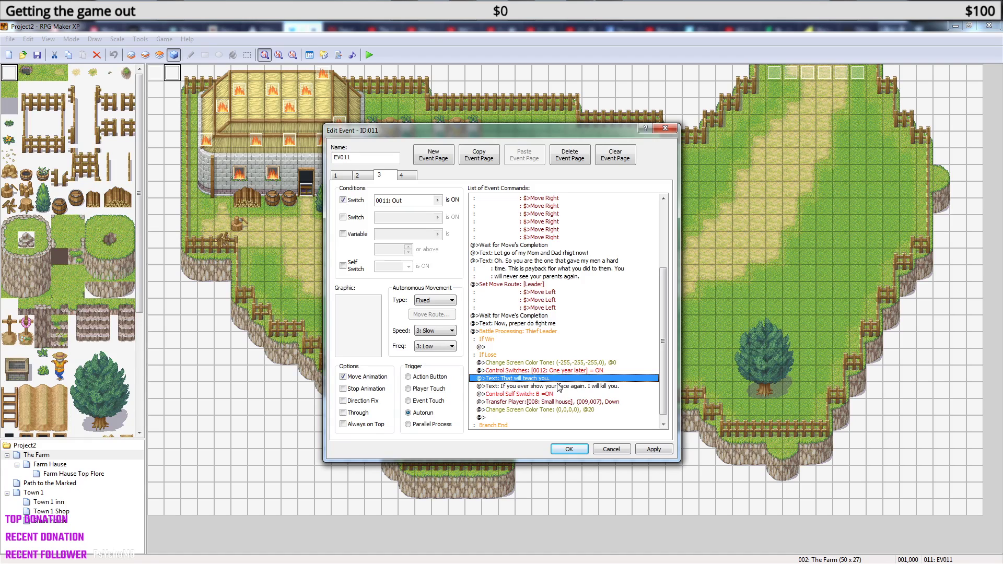
pyautogui.click(573, 452)
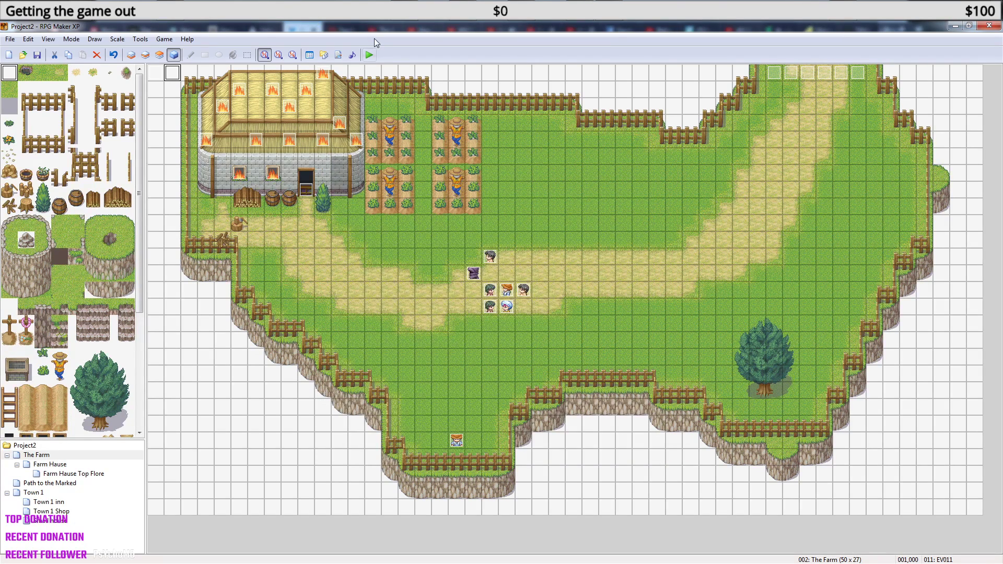
# Start a playtest of the project and continue from the saved game.
pyautogui.click(369, 54)
pyautogui.click(461, 322)
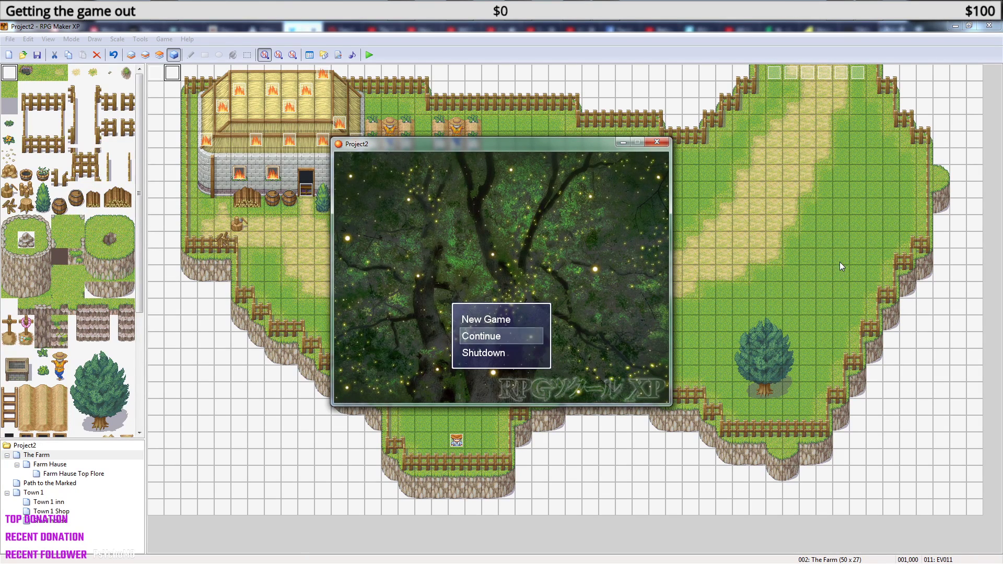
pyautogui.press('Return')
pyautogui.press('Return')
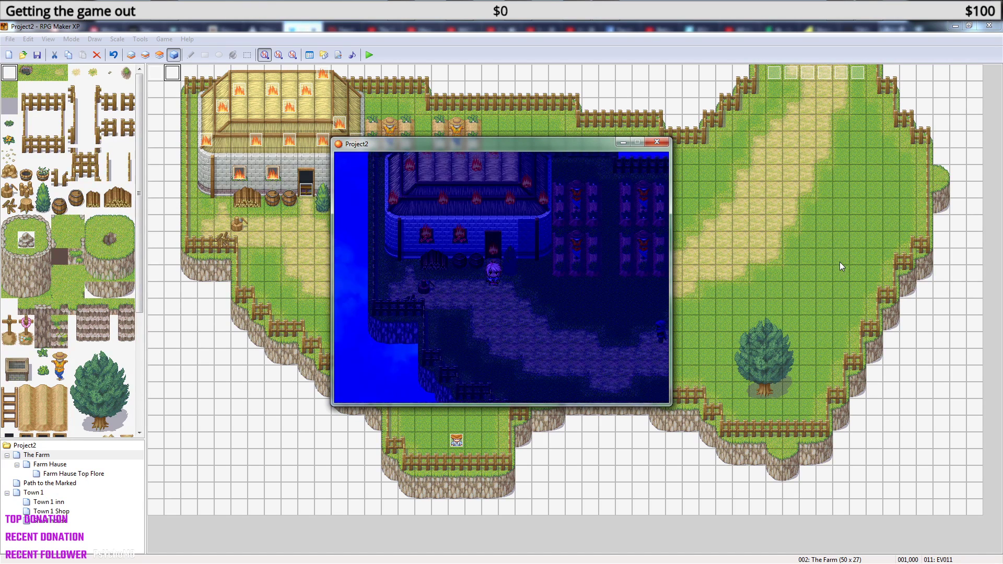
# Play through the burning farm cutscene and the Thief Leader battle until the scene moves to the Small house.
pyautogui.press('Return')
pyautogui.press('Return')
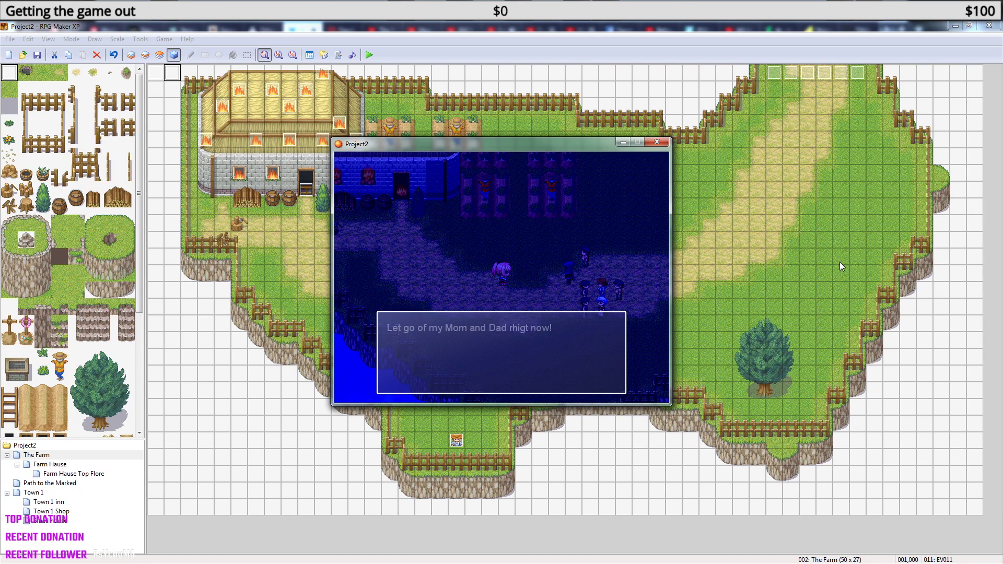
pyautogui.press('Return')
pyautogui.press('Return')
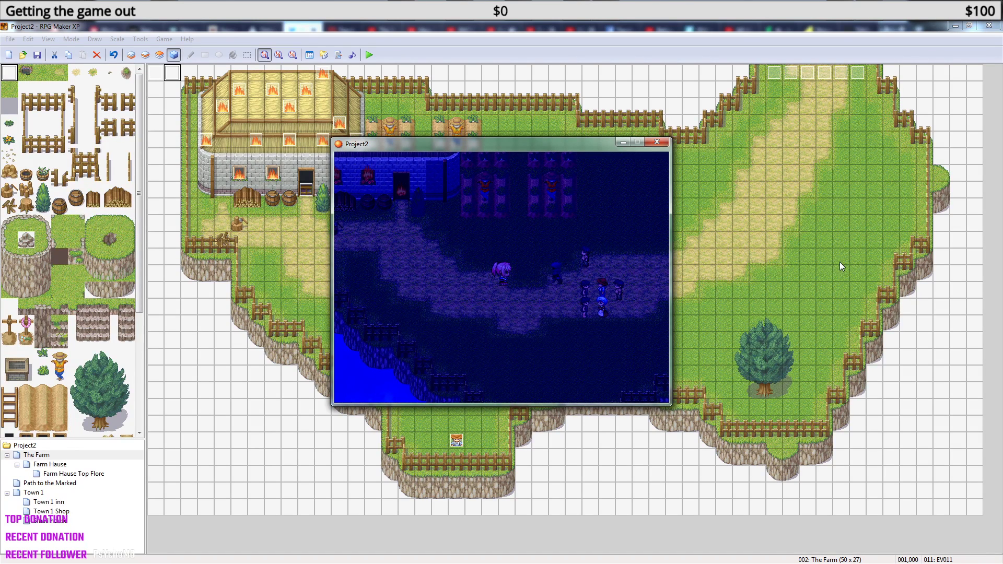
pyautogui.press('Return')
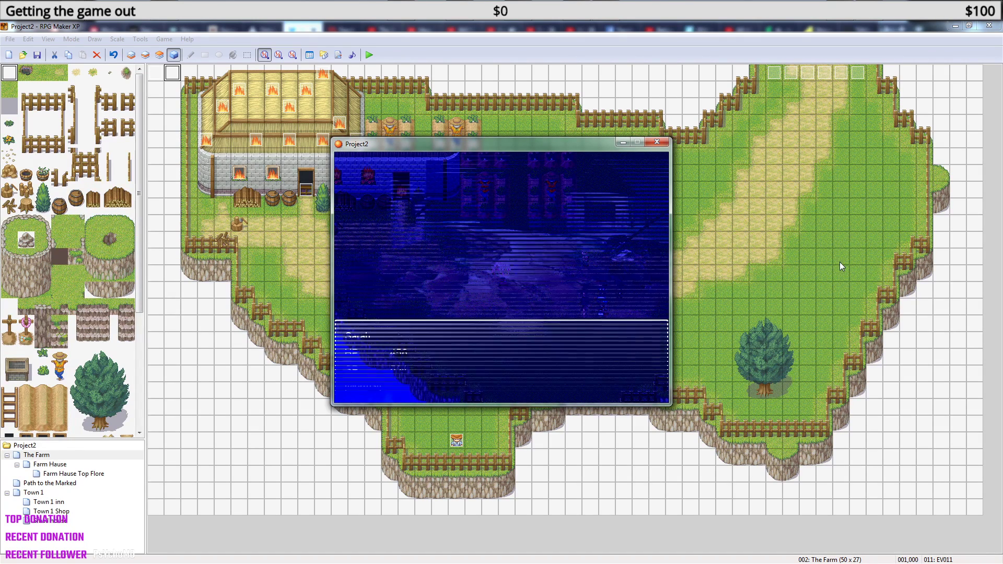
pyautogui.press('Return')
pyautogui.press('Return')
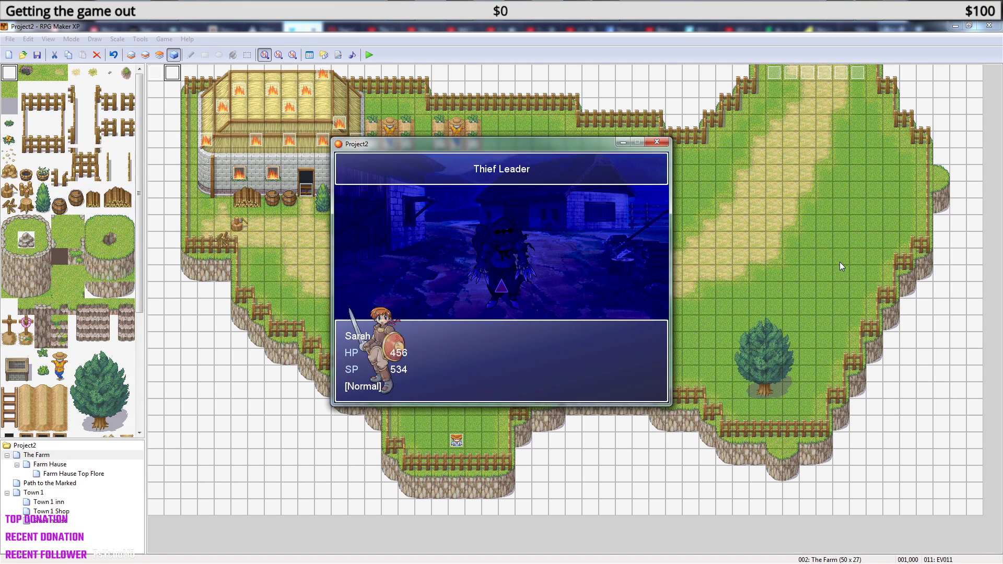
pyautogui.press('Return')
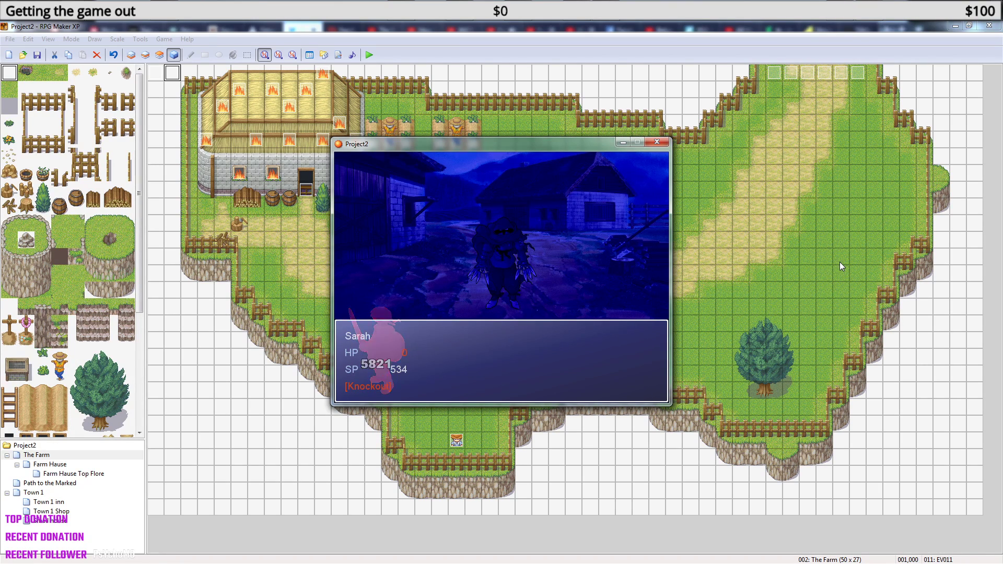
pyautogui.press('Return')
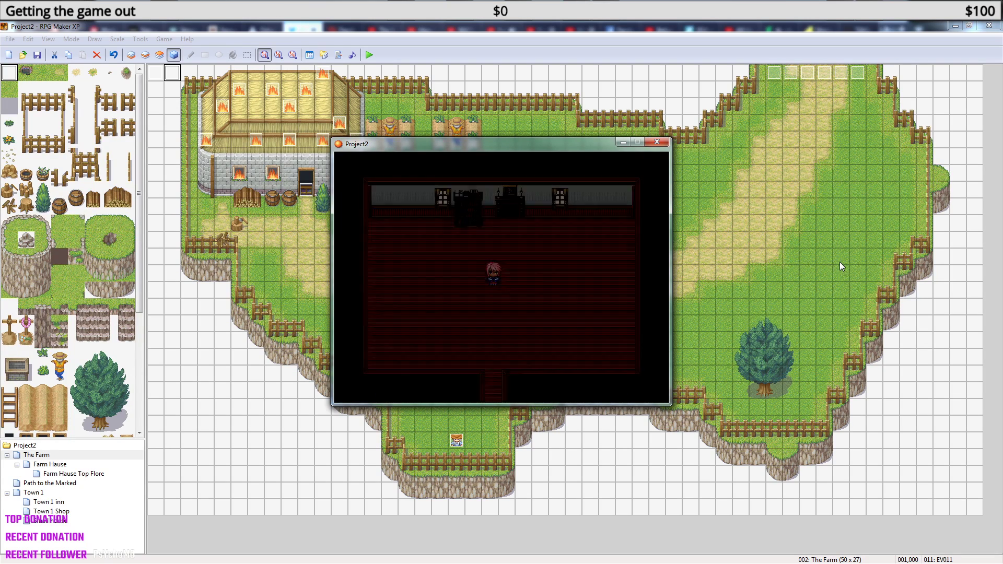
# Check the states of switches 0001 to 0020 in the playtest's debug view and return to the game.
pyautogui.press('F9')
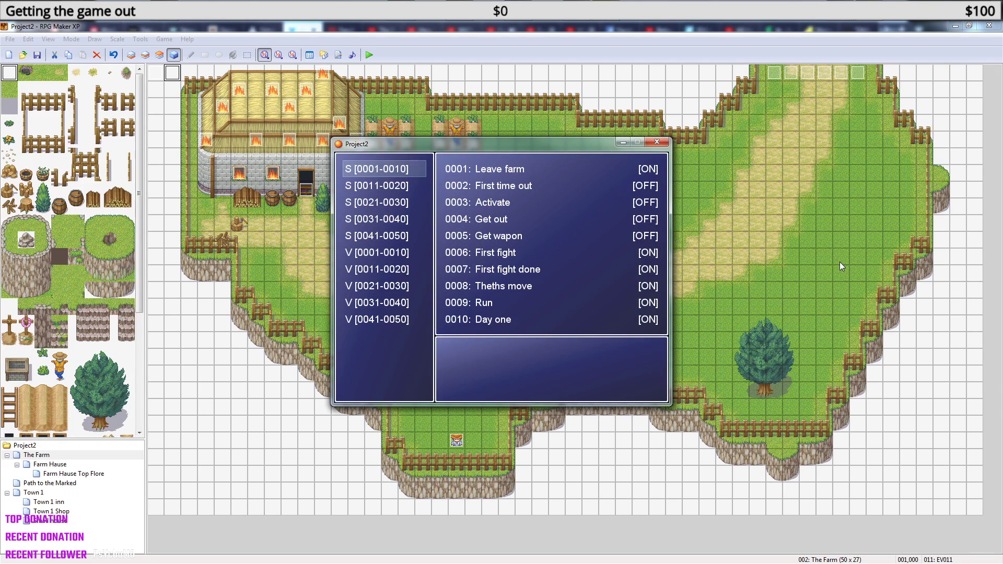
pyautogui.press('Down')
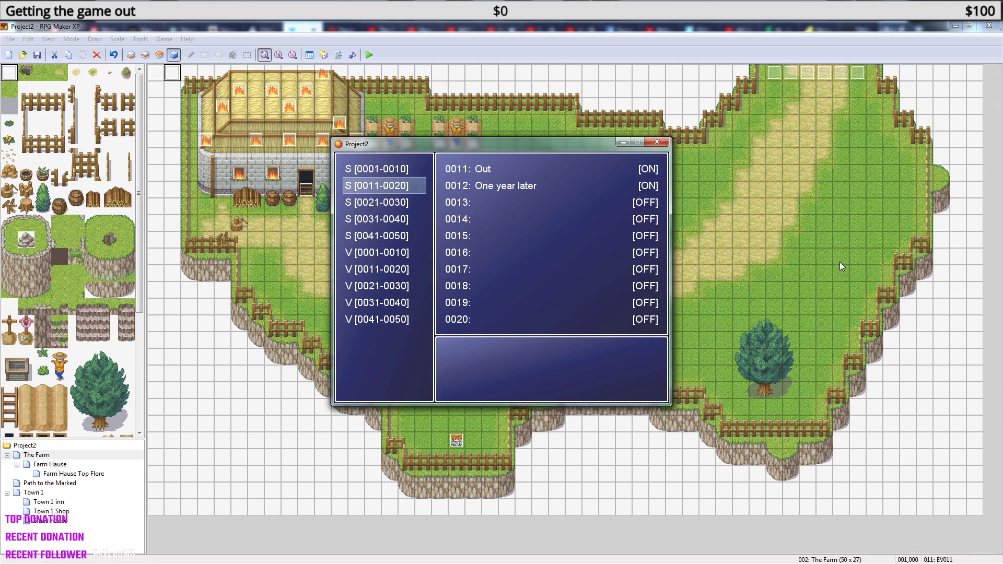
pyautogui.press('Escape')
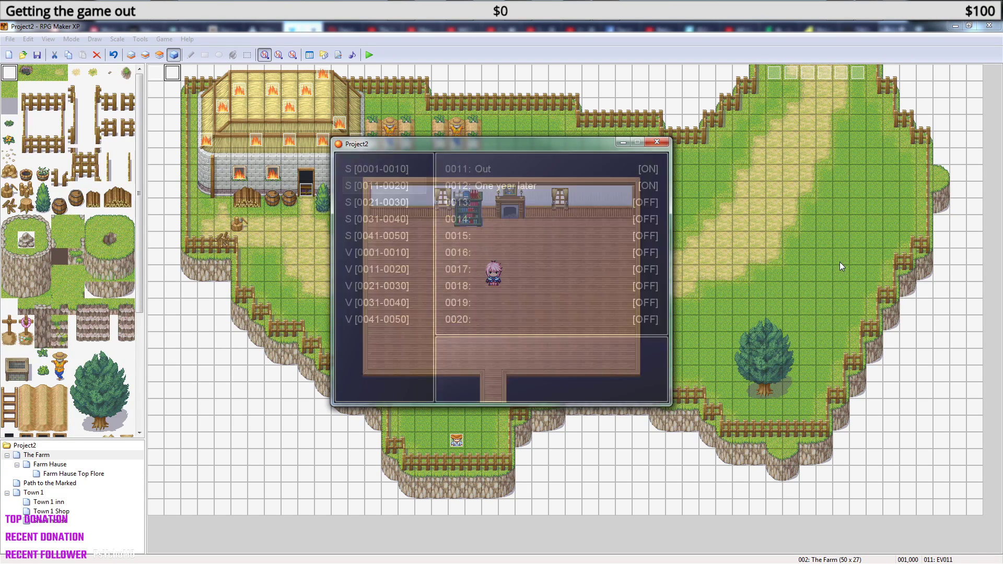
# Walk the character out through the Small house exit to test its destination and end the playtest.
pyautogui.press('Down')
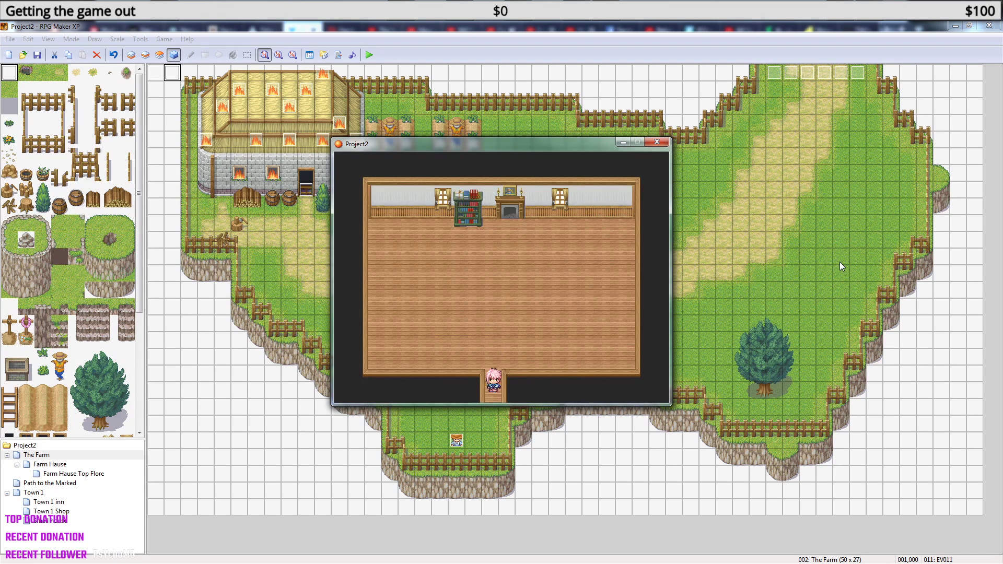
pyautogui.press('Down')
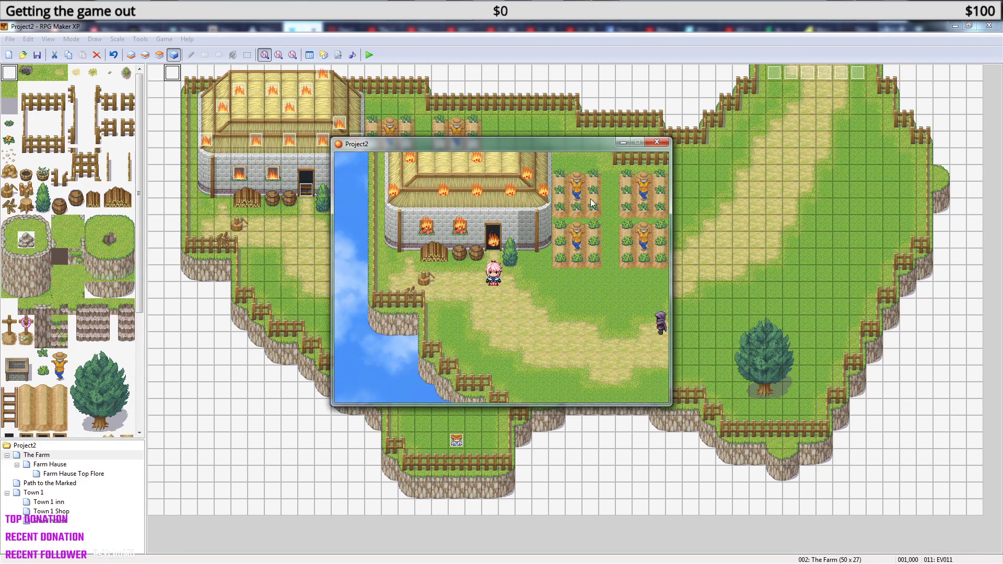
pyautogui.click(655, 142)
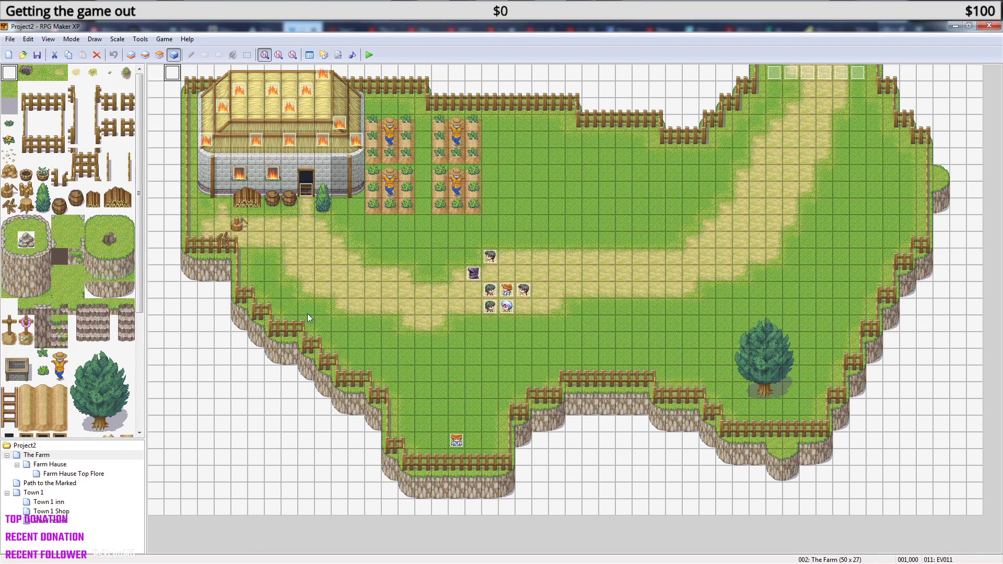
# Set the Transfer Player destination on page 1 of the Small house's Exit event to Town 1 (024,009) and accept the event.
pyautogui.click(60, 521)
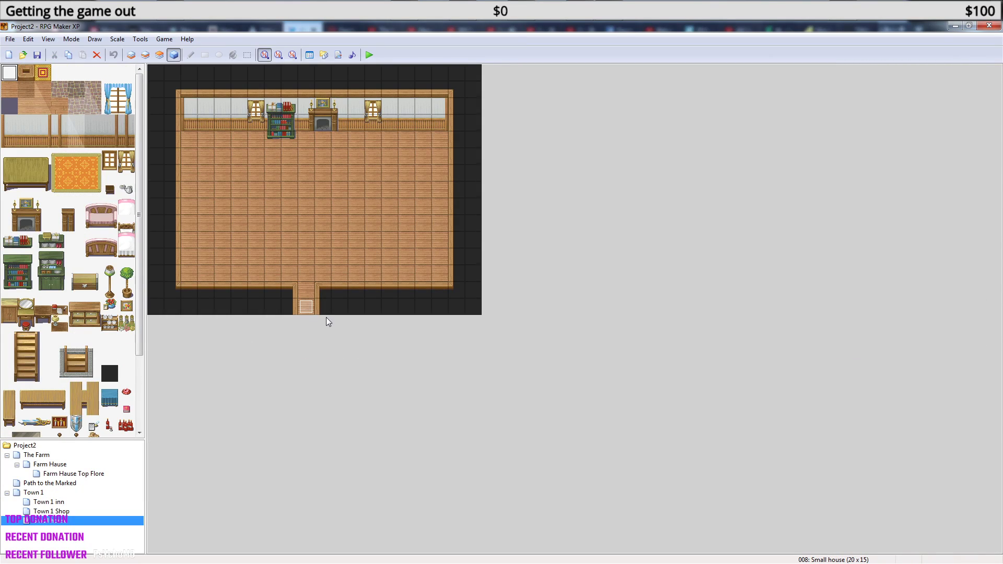
pyautogui.rightClick(302, 308)
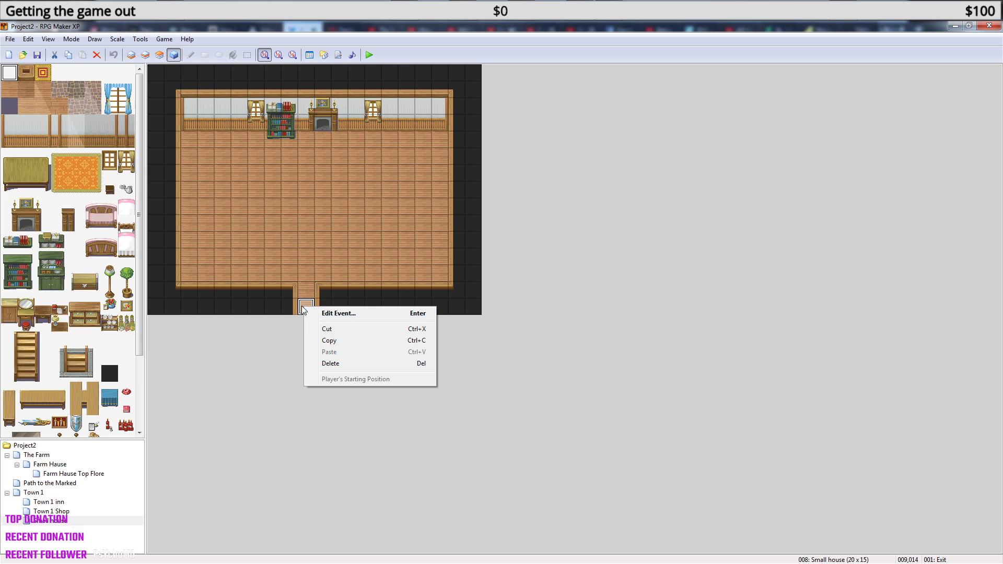
pyautogui.click(334, 313)
pyautogui.rightClick(557, 239)
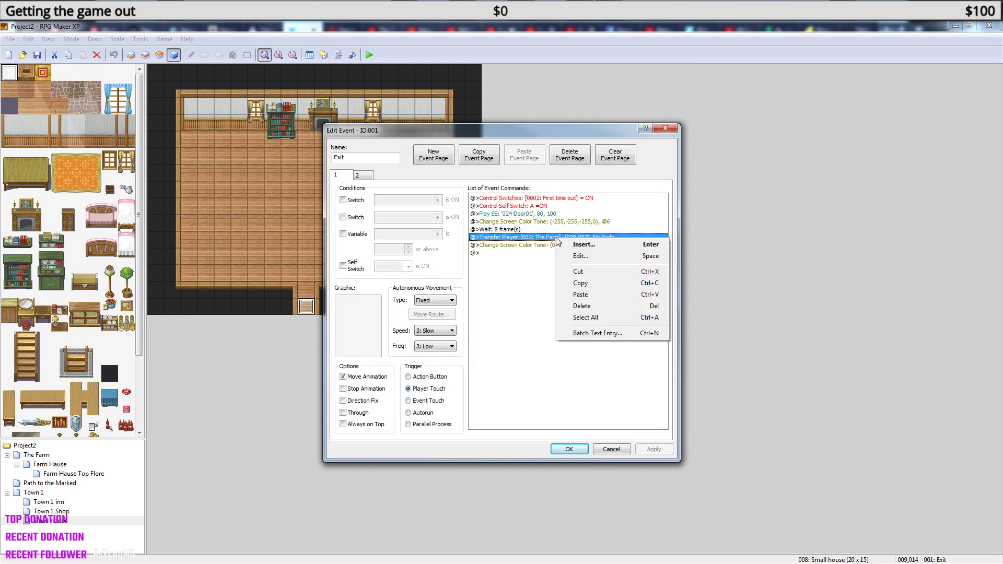
pyautogui.click(588, 263)
pyautogui.click(619, 273)
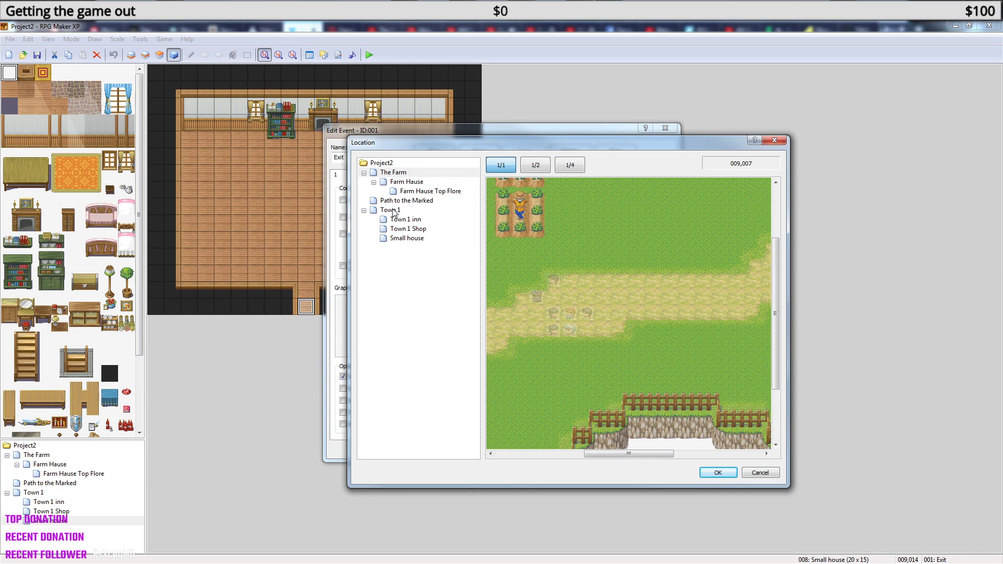
pyautogui.click(393, 211)
pyautogui.moveTo(674, 453); pyautogui.dragTo(753, 455)
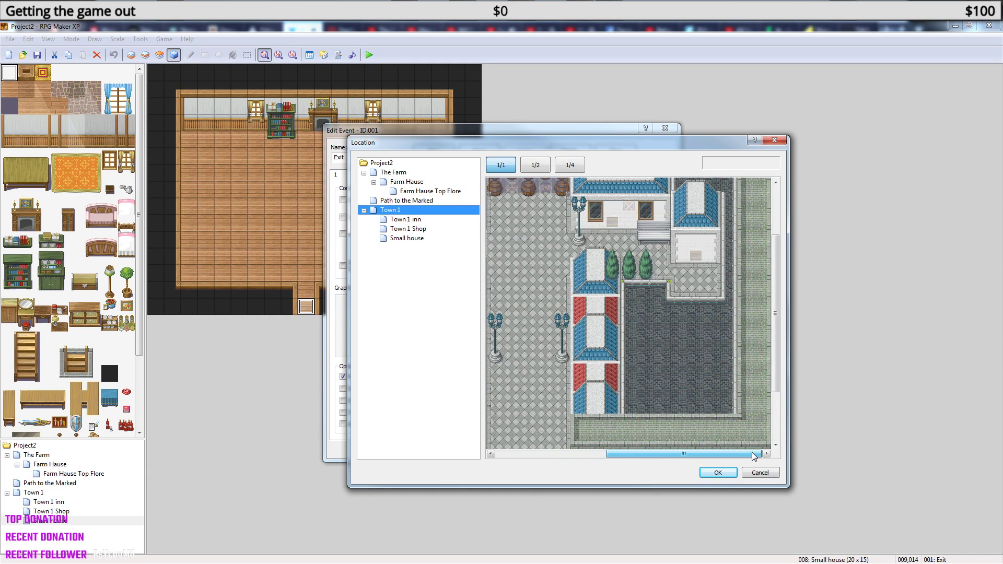
pyautogui.click(695, 255)
pyautogui.click(719, 473)
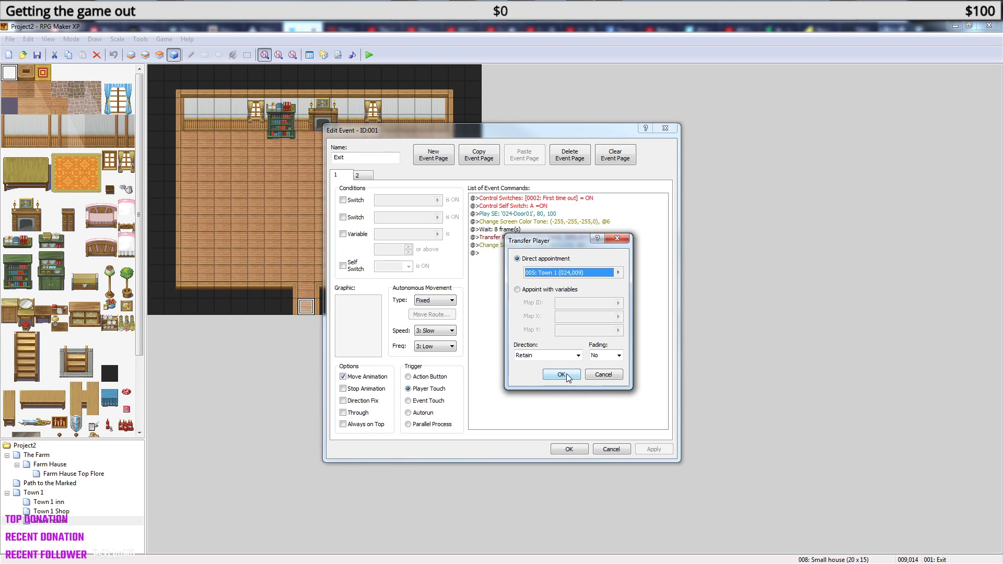
pyautogui.click(562, 375)
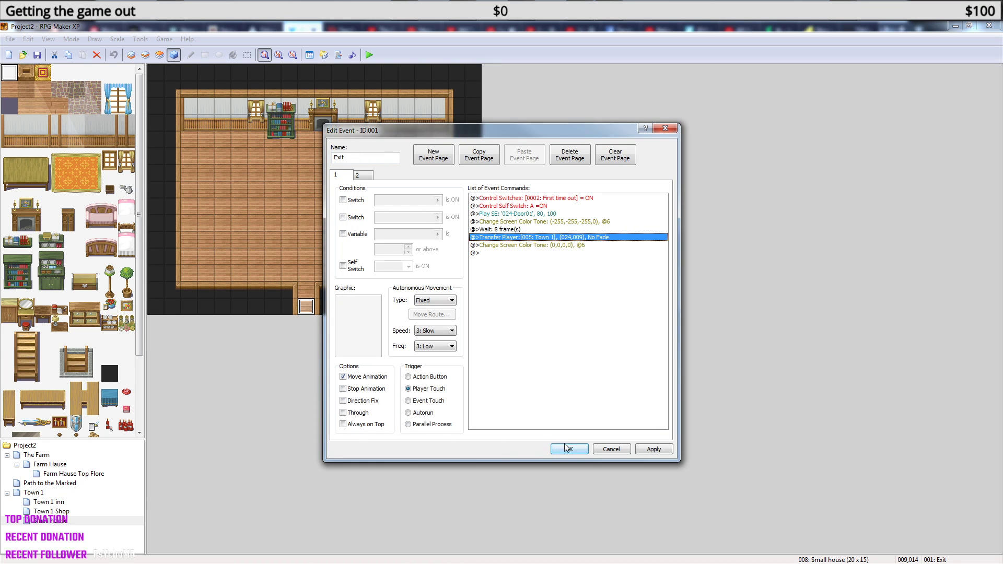
pyautogui.click(556, 450)
# On page 1 of Town 1's Next door event, set the Transfer Player destination to Small house (009,013).
pyautogui.click(41, 492)
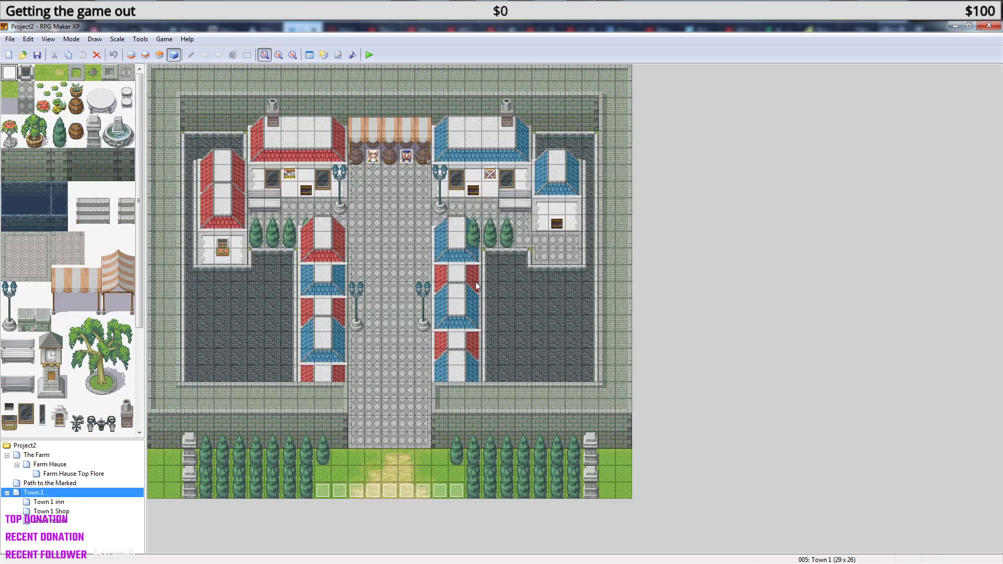
pyautogui.doubleClick(556, 225)
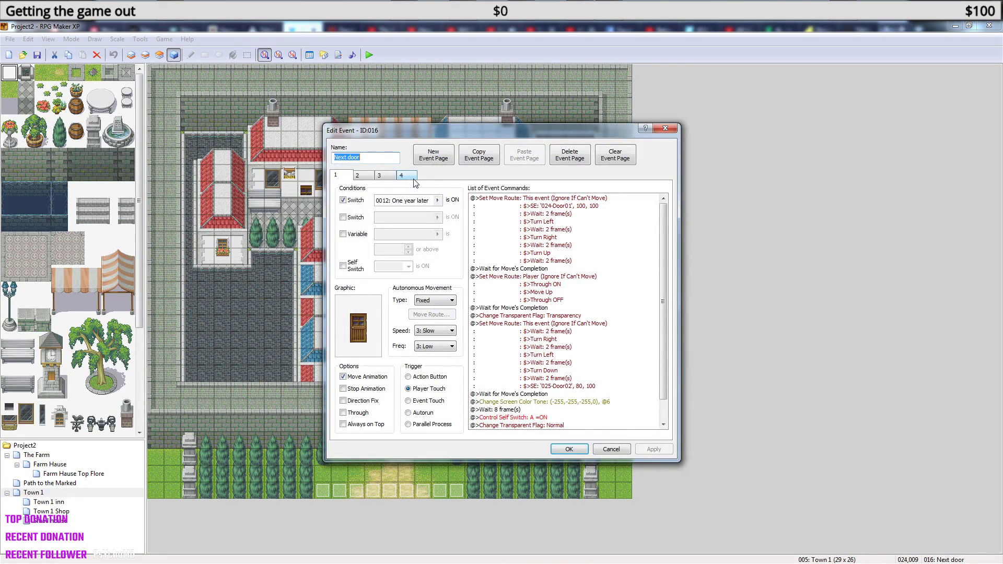
pyautogui.moveTo(662, 330); pyautogui.dragTo(662, 363)
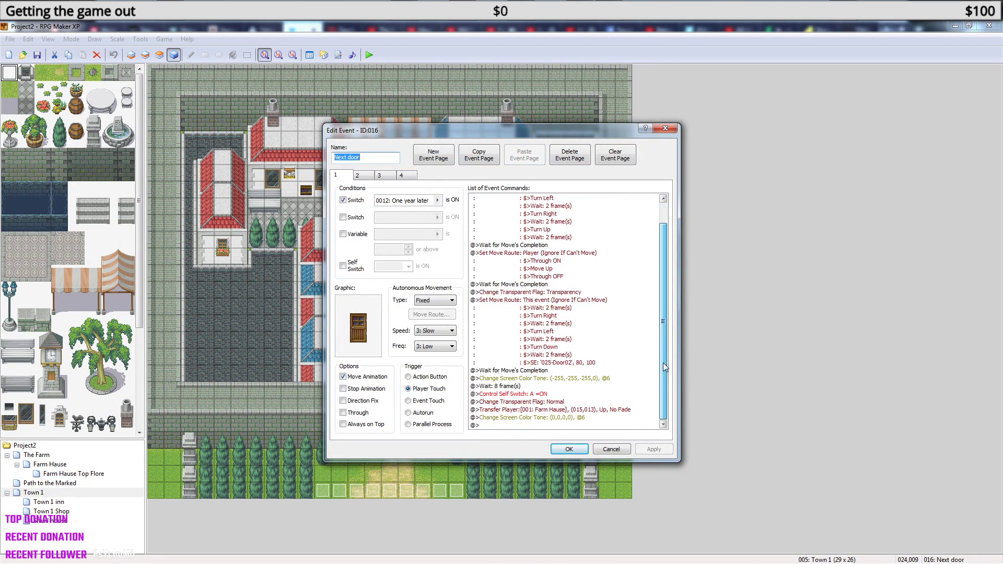
pyautogui.click(605, 409)
pyautogui.rightClick(605, 410)
pyautogui.click(646, 427)
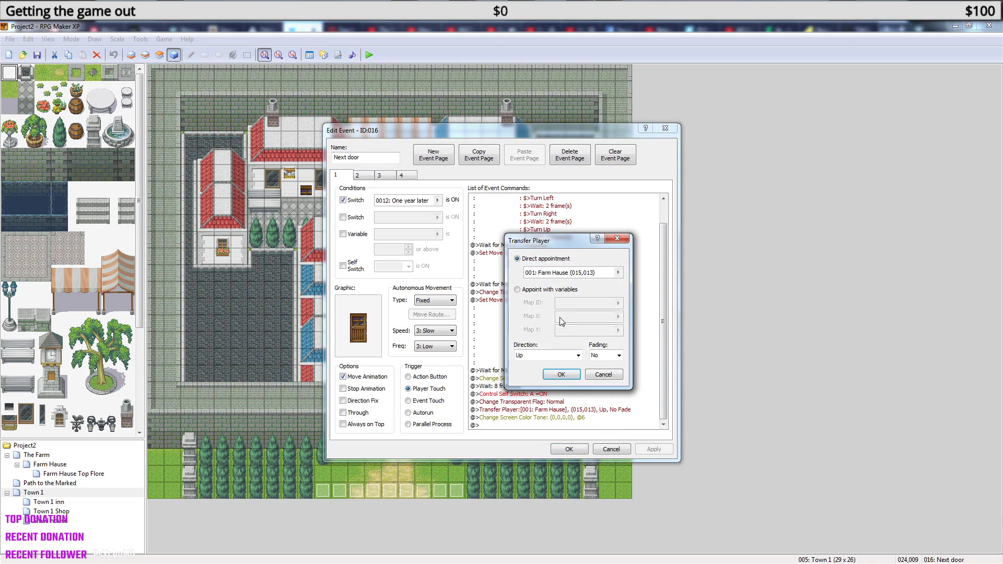
pyautogui.click(618, 272)
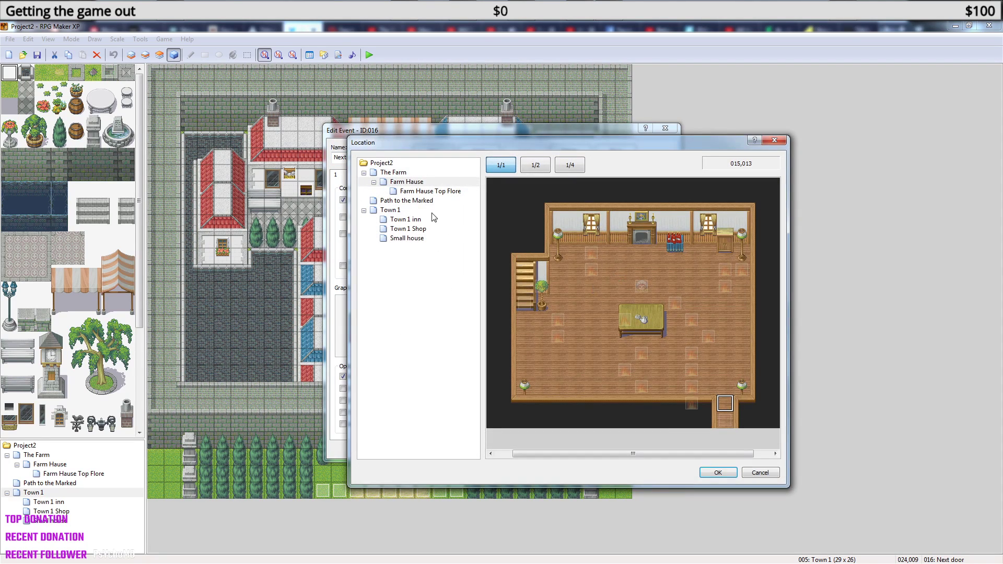
pyautogui.click(407, 238)
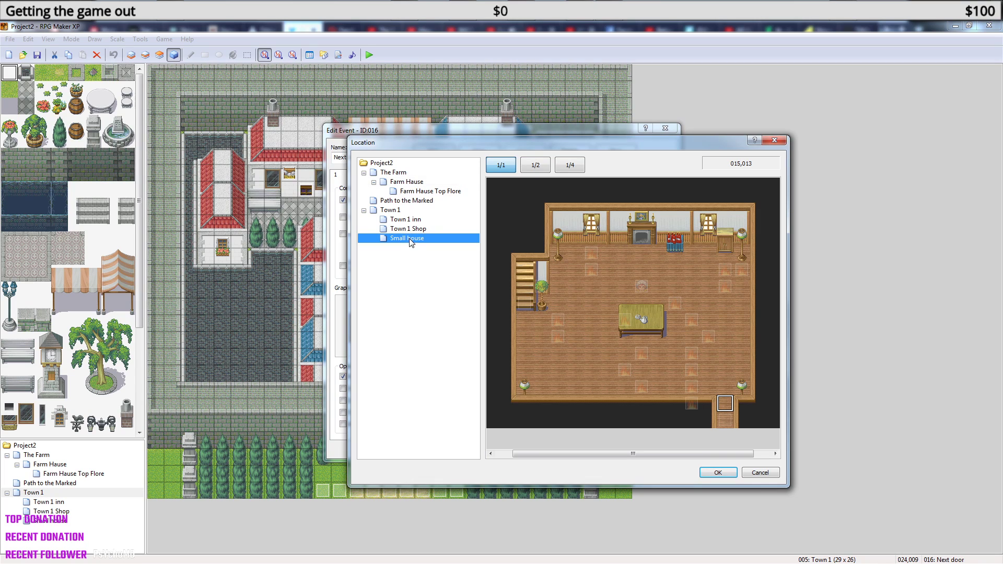
pyautogui.click(612, 407)
pyautogui.click(718, 472)
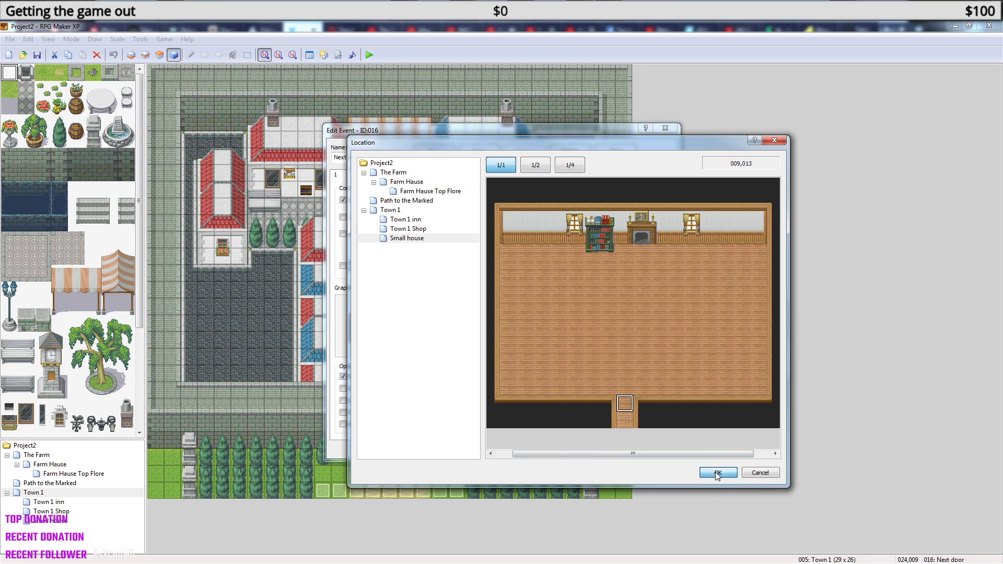
pyautogui.click(561, 374)
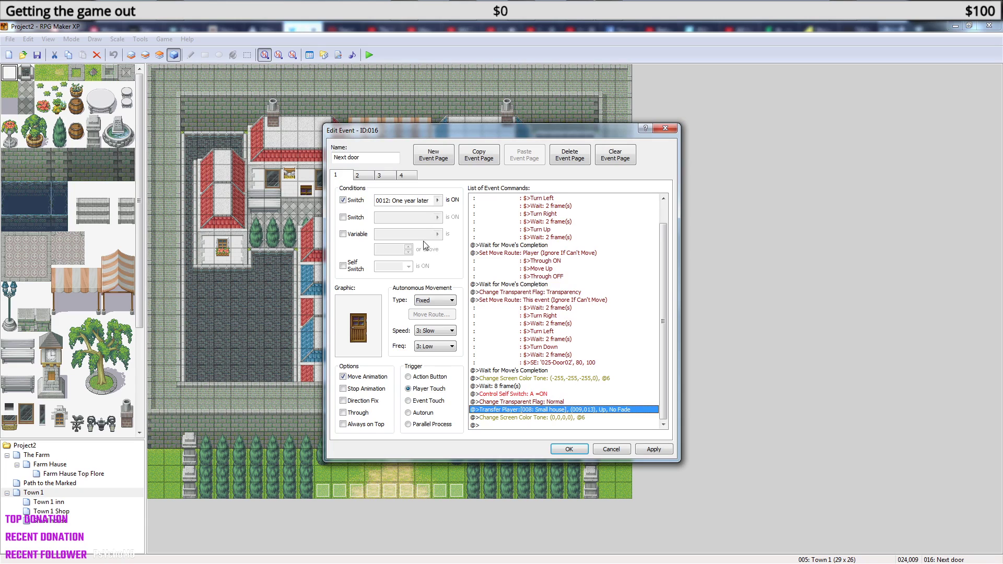
# Check pages 2 to 4 of the Next door event and accept the event.
pyautogui.click(365, 178)
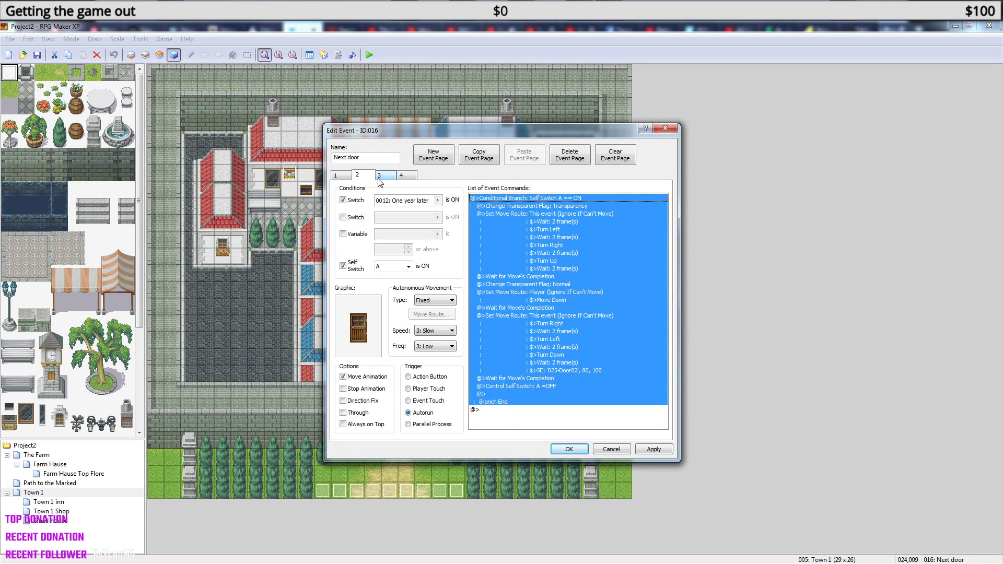
pyautogui.click(386, 176)
pyautogui.click(405, 176)
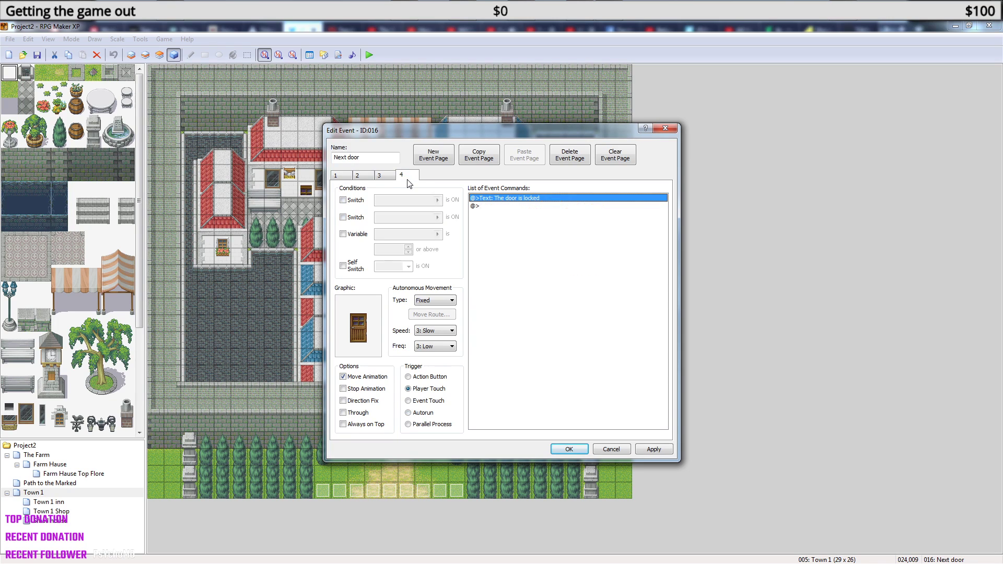
pyautogui.click(569, 449)
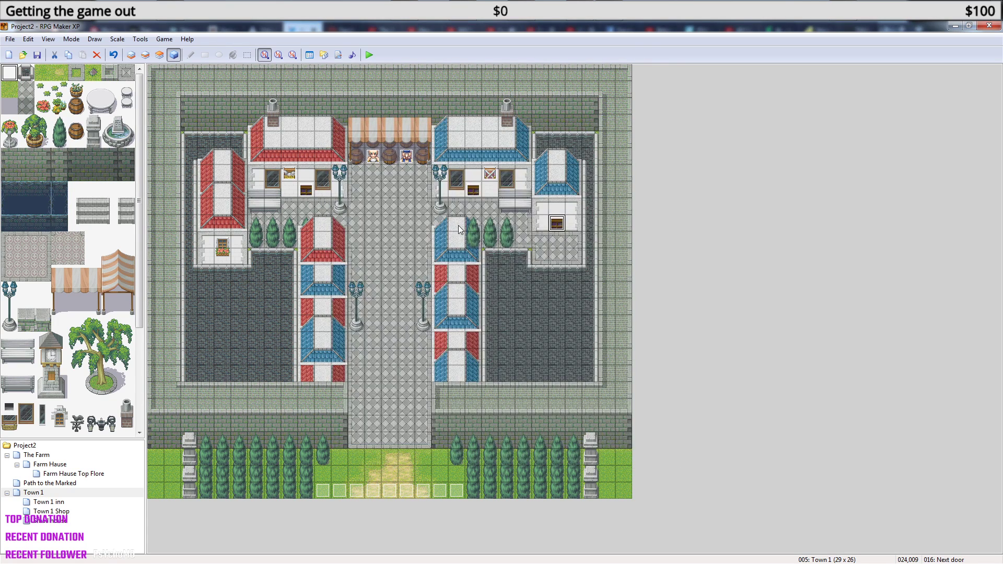
# Save the changes to Project2 and start a new game in a fresh playtest.
pyautogui.click(368, 55)
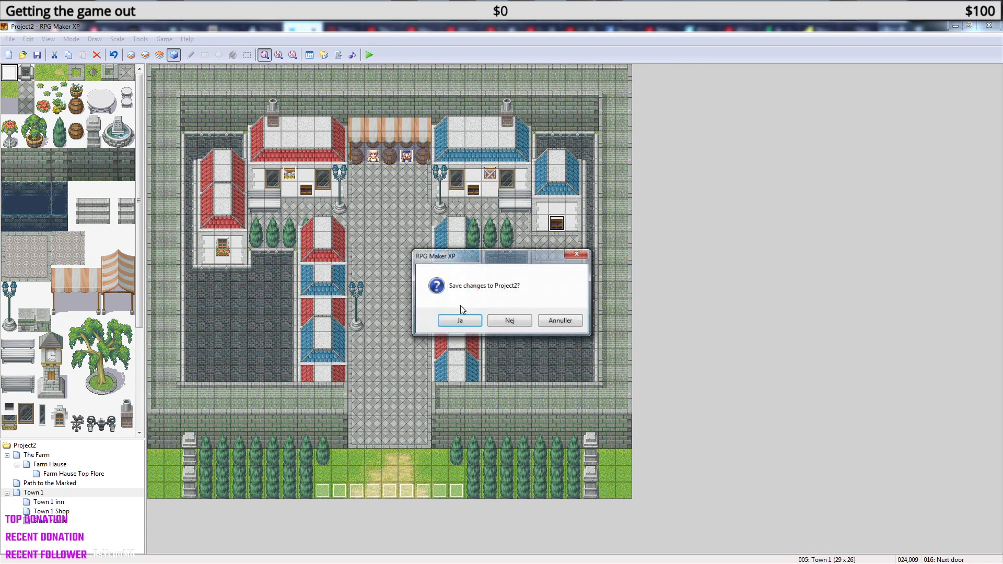
pyautogui.click(461, 320)
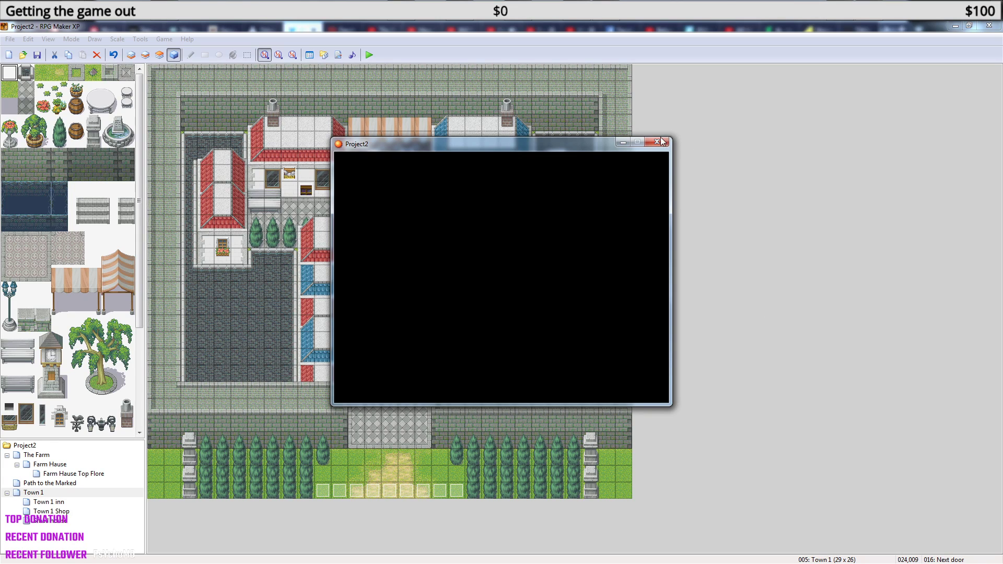
pyautogui.hotkey('alt', 'F4')
pyautogui.click(369, 56)
pyautogui.press('Return')
pyautogui.press('Return')
pyautogui.press('Down')
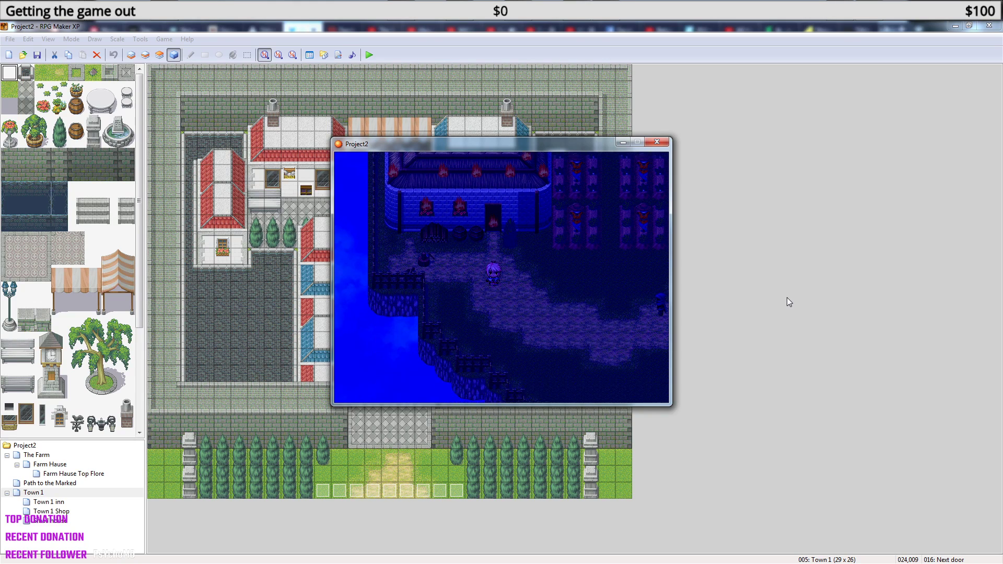
# Play through the night farm cutscene, the battle and the closing dialogue to reach the Small house.
pyautogui.press('Return')
pyautogui.press('Return')
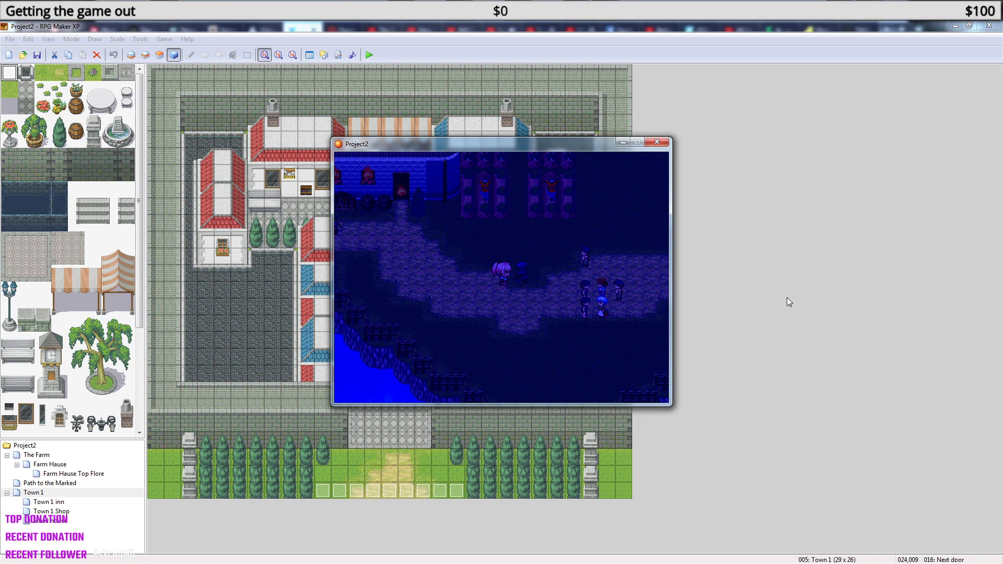
pyautogui.press('Return')
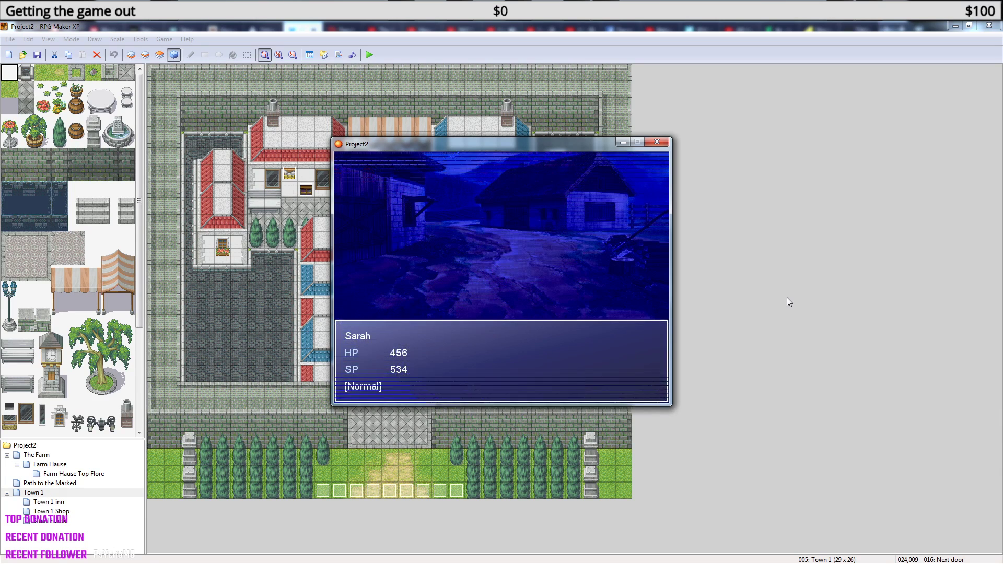
pyautogui.press('Return')
pyautogui.press('Return')
pyautogui.press('Return')
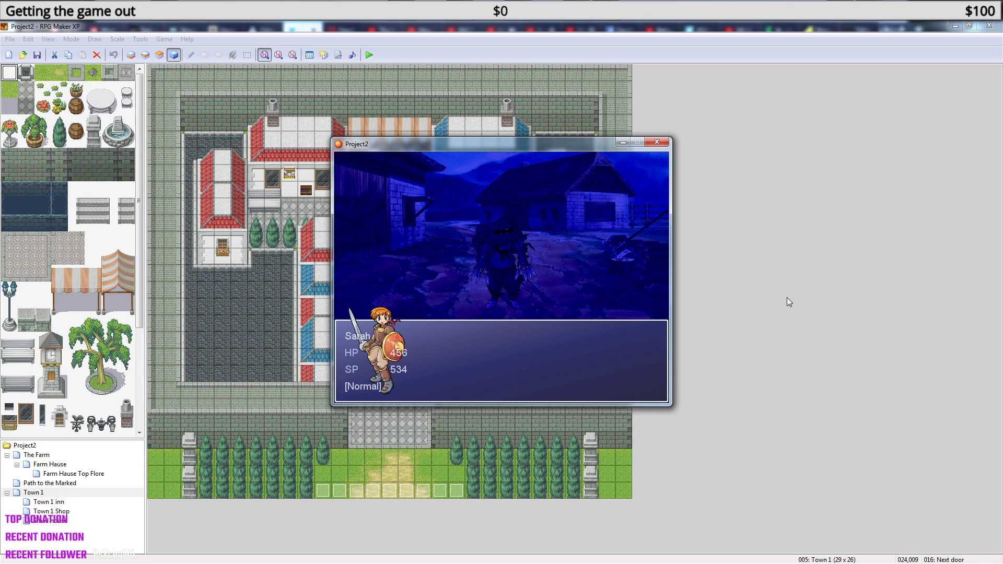
pyautogui.press('Return')
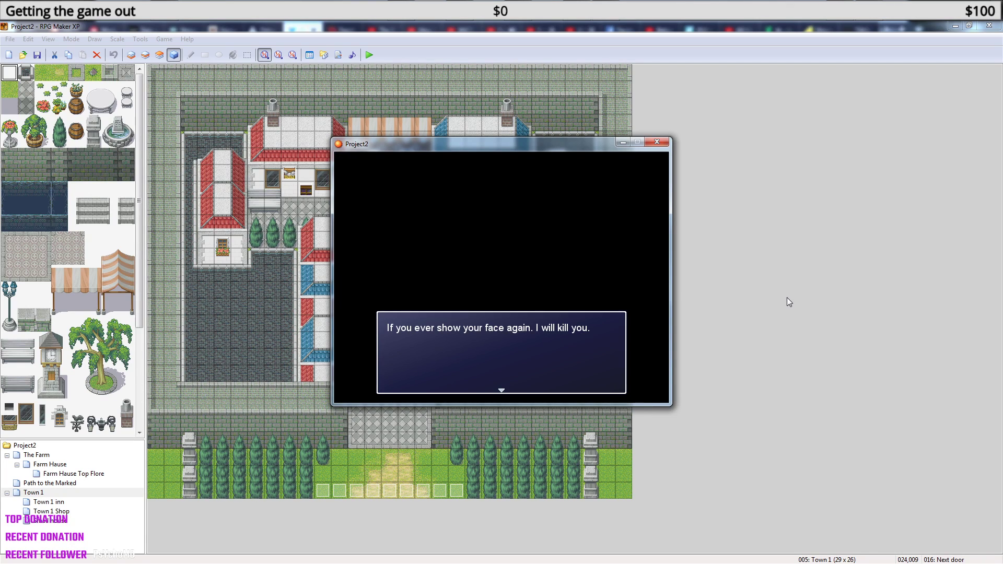
pyautogui.press('Return')
# Walk the character out of the Small house into Town 1 and test re-entering through the door.
pyautogui.press('Down')
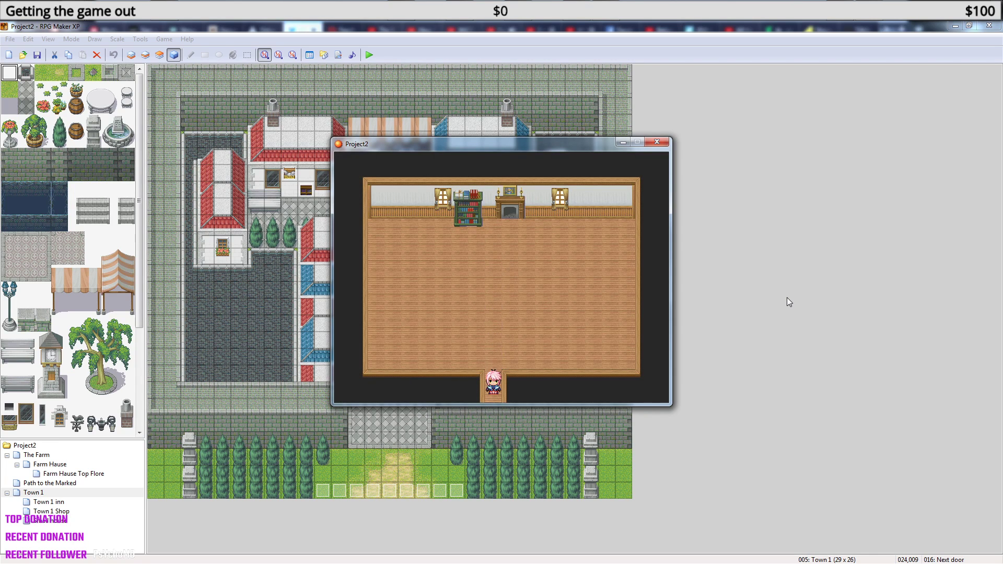
pyautogui.press('Up')
pyautogui.press('Down')
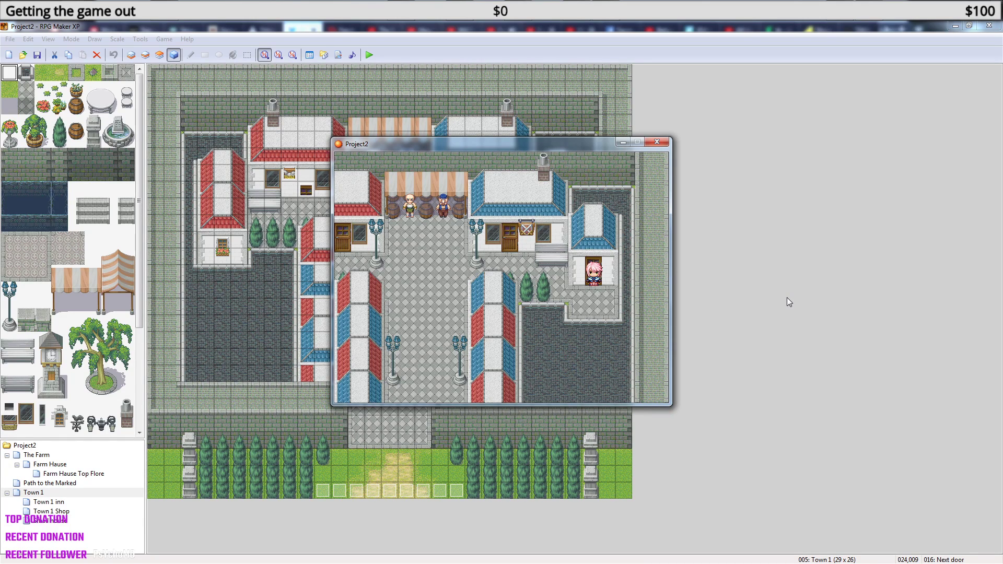
pyautogui.press('Down')
pyautogui.press('Up')
pyautogui.press('Return')
pyautogui.press('Return')
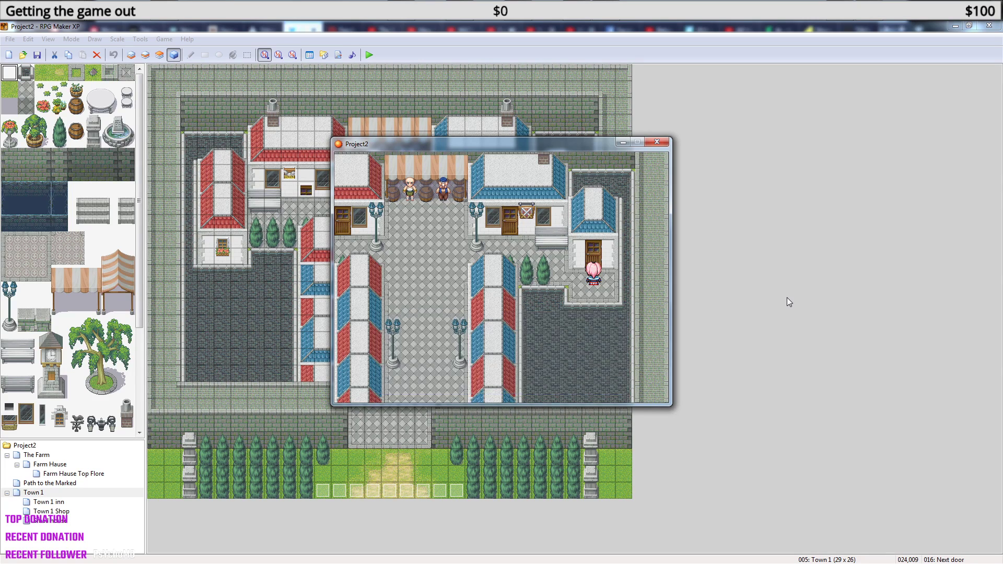
pyautogui.press('Return')
pyautogui.press('Return')
# Check the states of switches 0001 to 0020 in the debug view and end the playtest.
pyautogui.press('Escape')
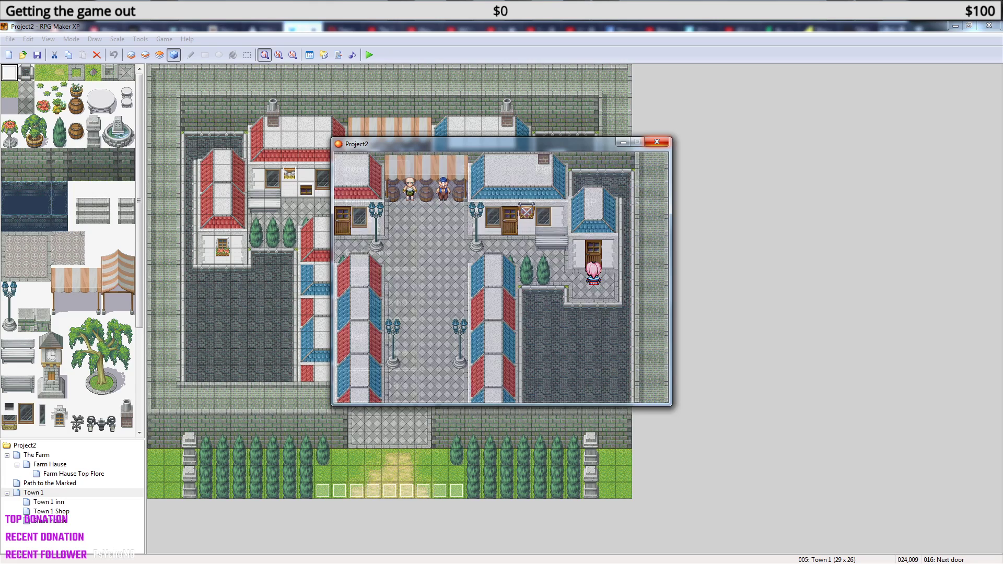
pyautogui.press('Escape')
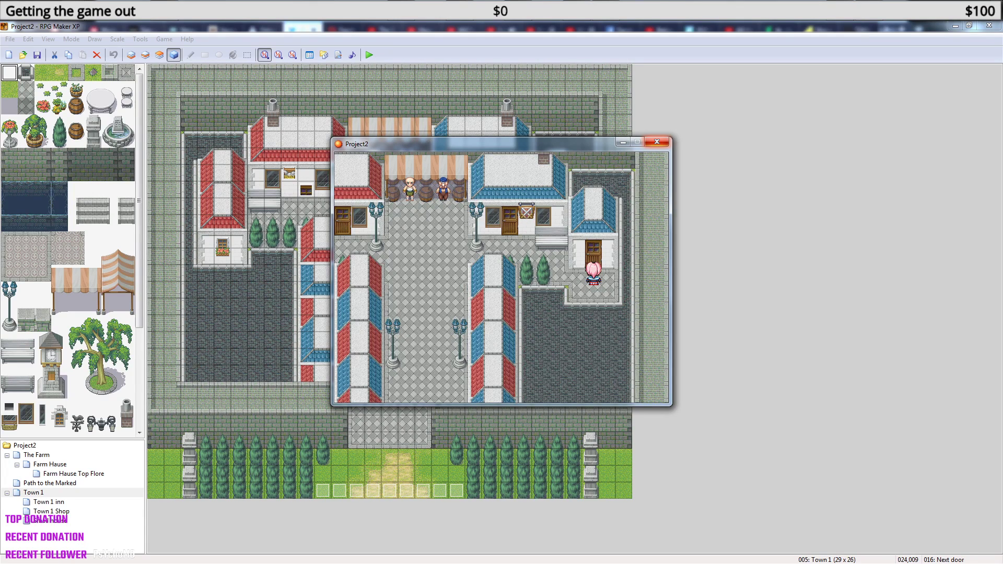
pyautogui.press('Escape')
pyautogui.press('Escape')
pyautogui.press('F9')
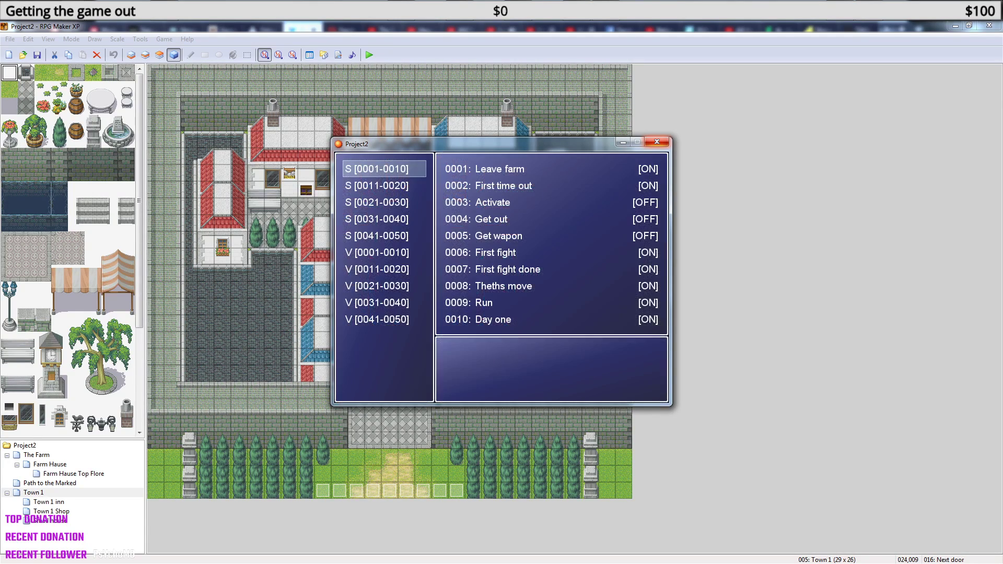
pyautogui.press('Down')
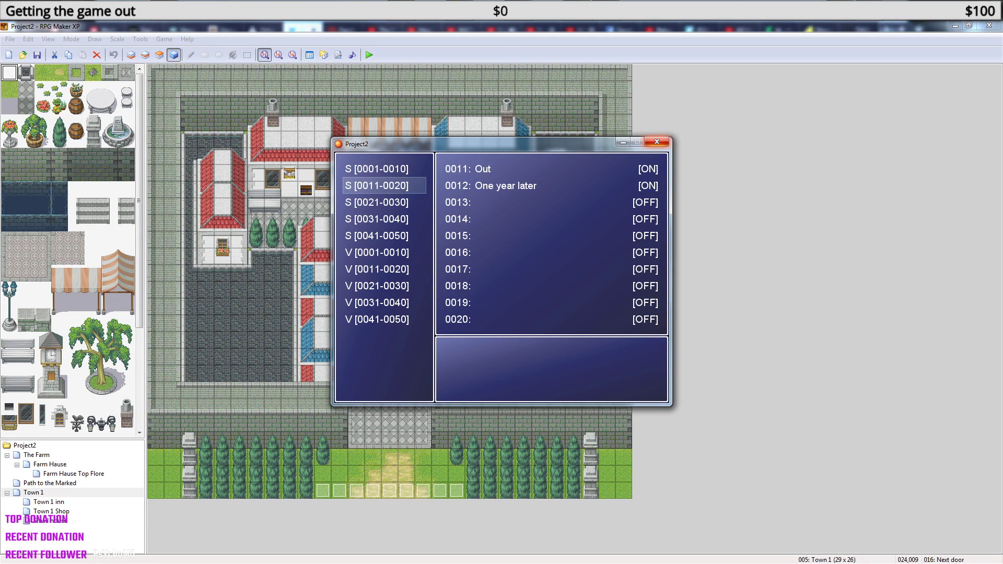
pyautogui.click(660, 143)
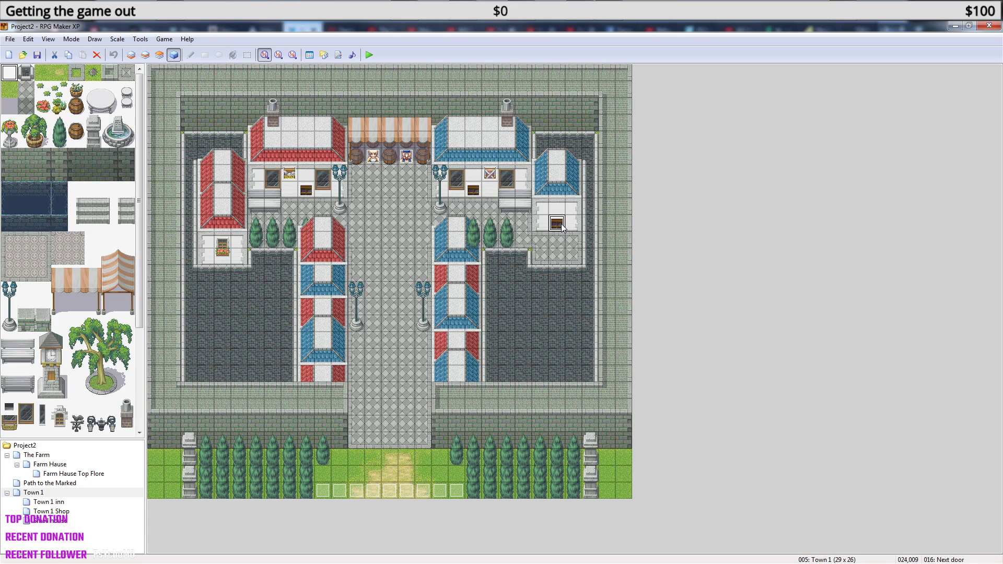
# Open Town 1's Next door event and compare the conditions and commands on pages 3 and 4.
pyautogui.doubleClick(562, 227)
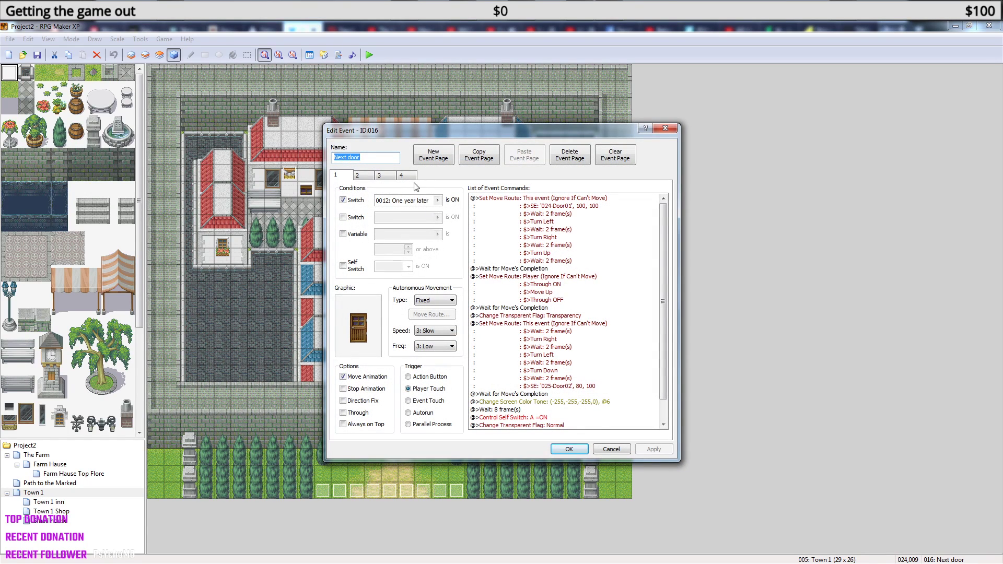
pyautogui.click(407, 176)
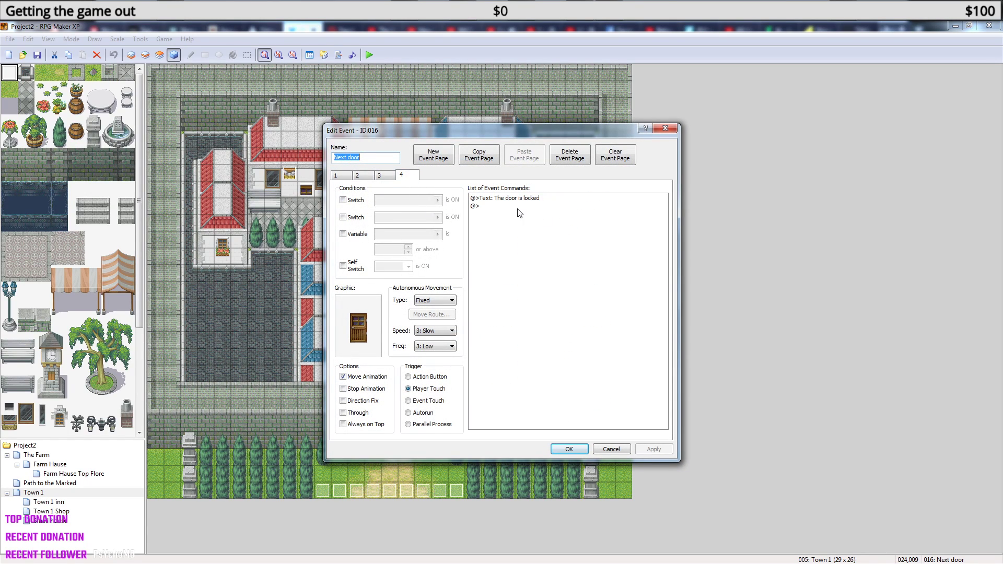
pyautogui.click(391, 177)
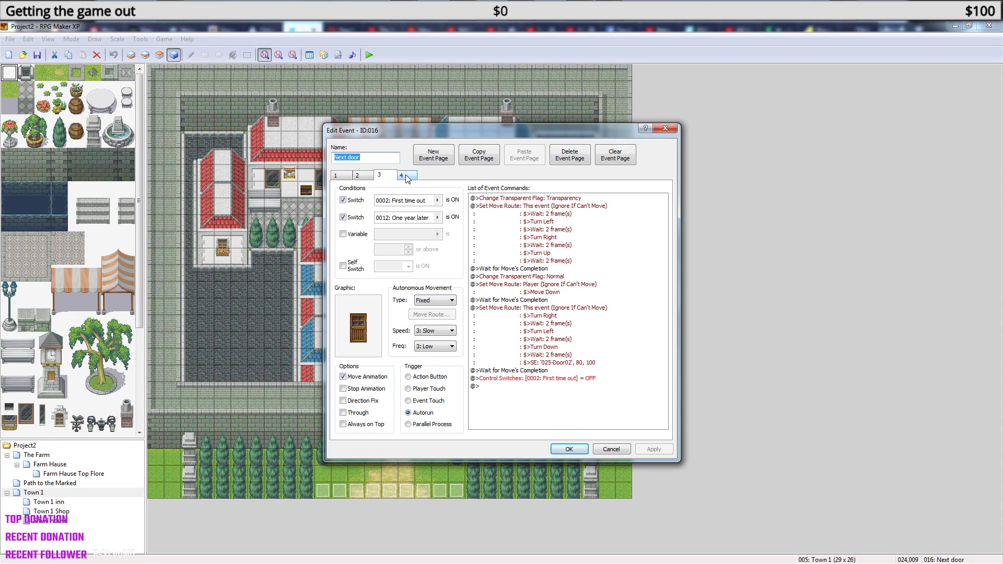
pyautogui.click(407, 176)
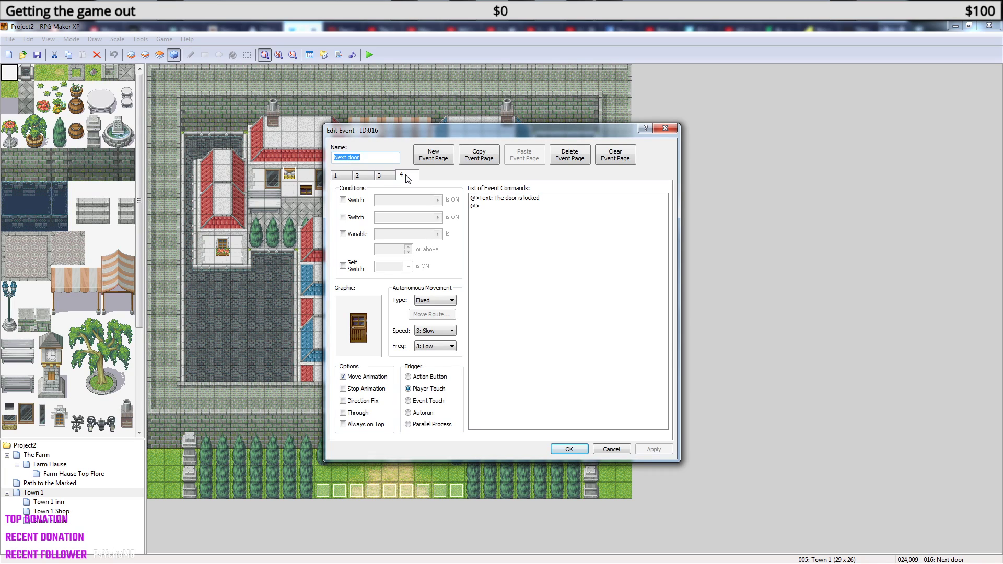
pyautogui.click(408, 178)
pyautogui.click(342, 201)
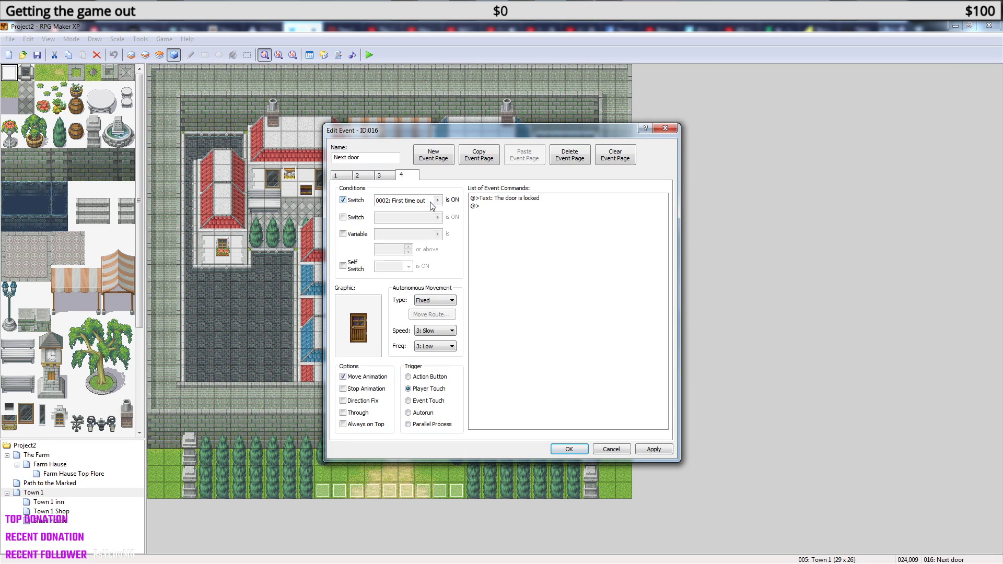
pyautogui.click(437, 200)
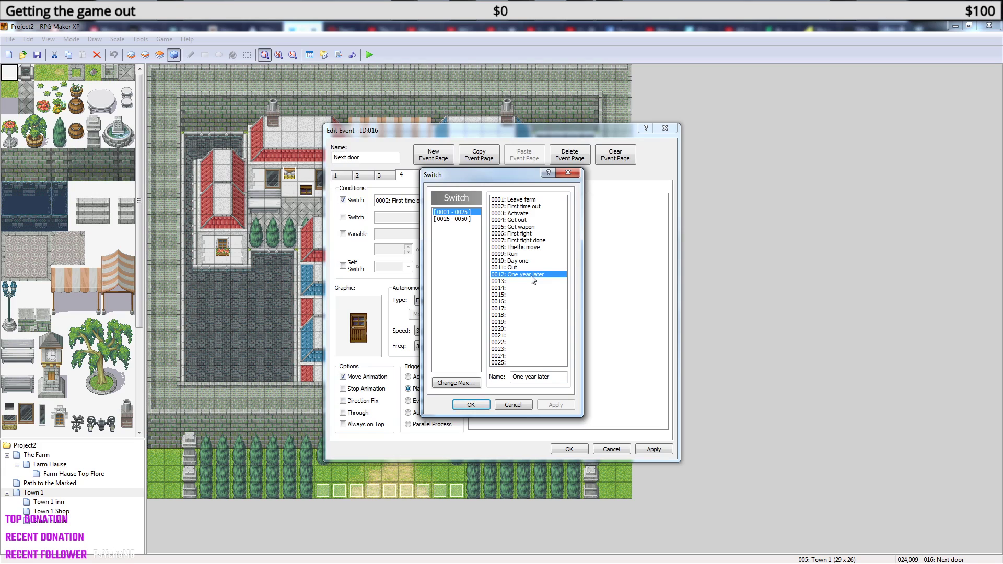
pyautogui.click(512, 405)
pyautogui.click(437, 200)
pyautogui.click(512, 405)
pyautogui.click(342, 201)
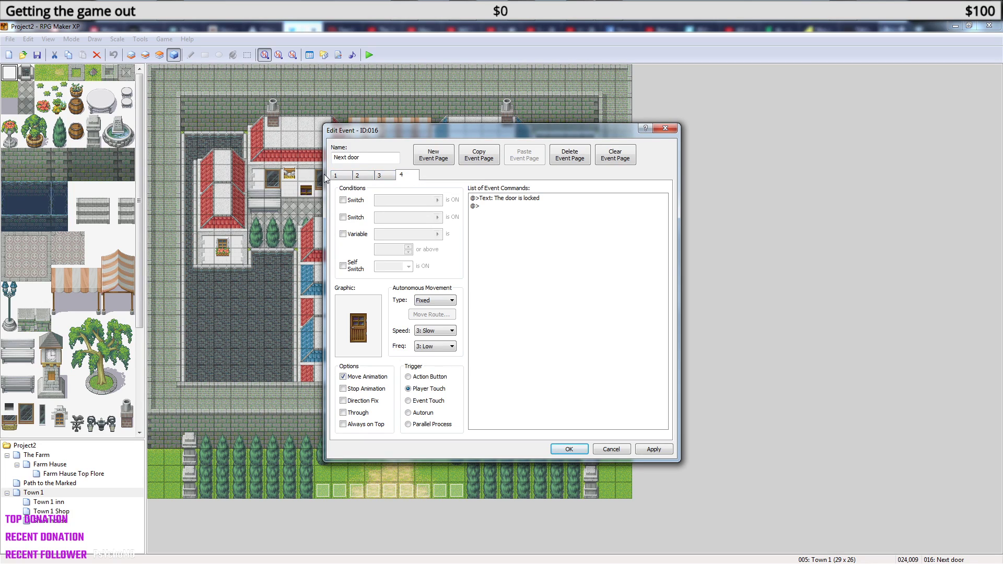
# Move the Next door event's page 1, which transfers the player indoors, behind the locked-door page by copying, pasting and deleting the original.
pyautogui.click(389, 176)
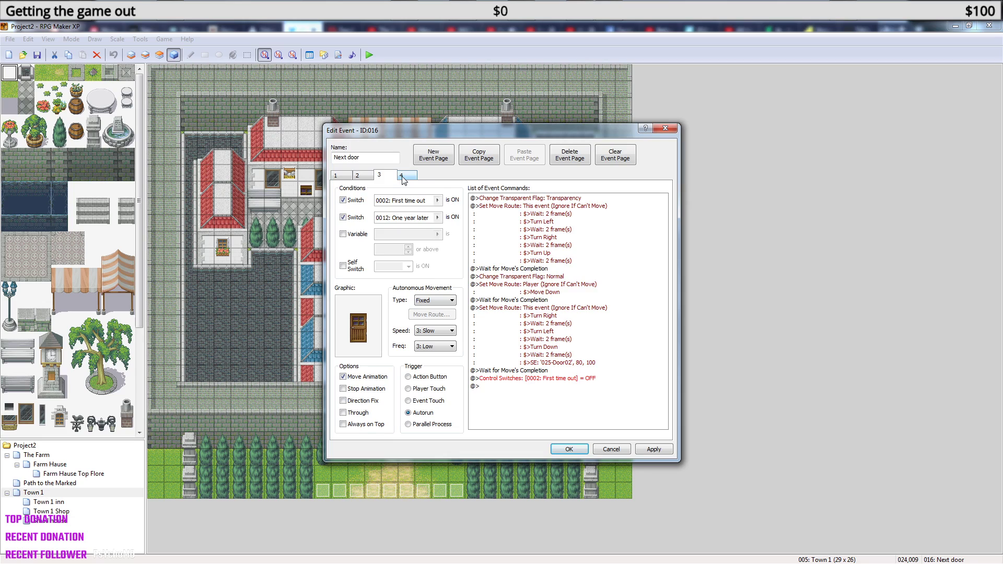
pyautogui.click(403, 177)
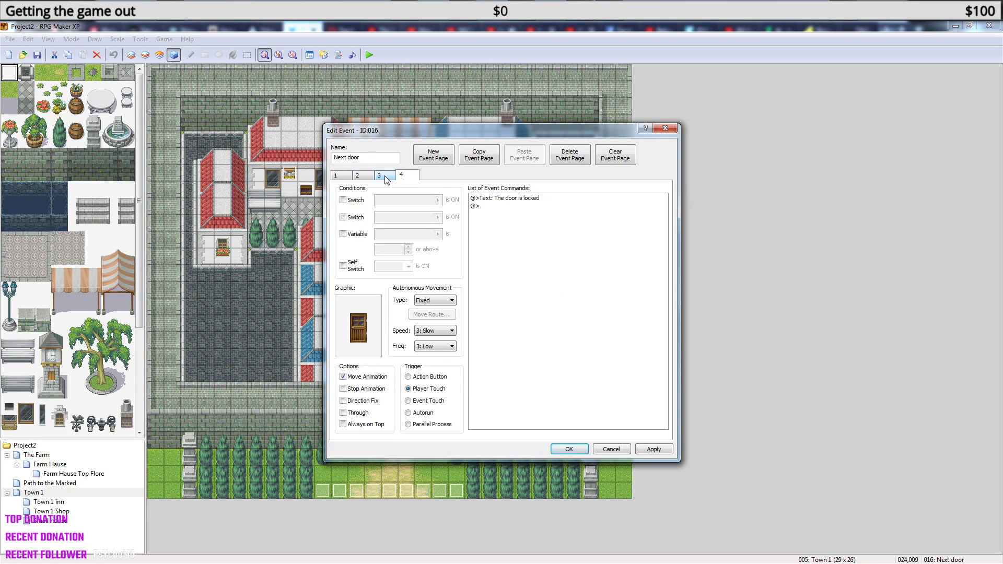
pyautogui.click(336, 179)
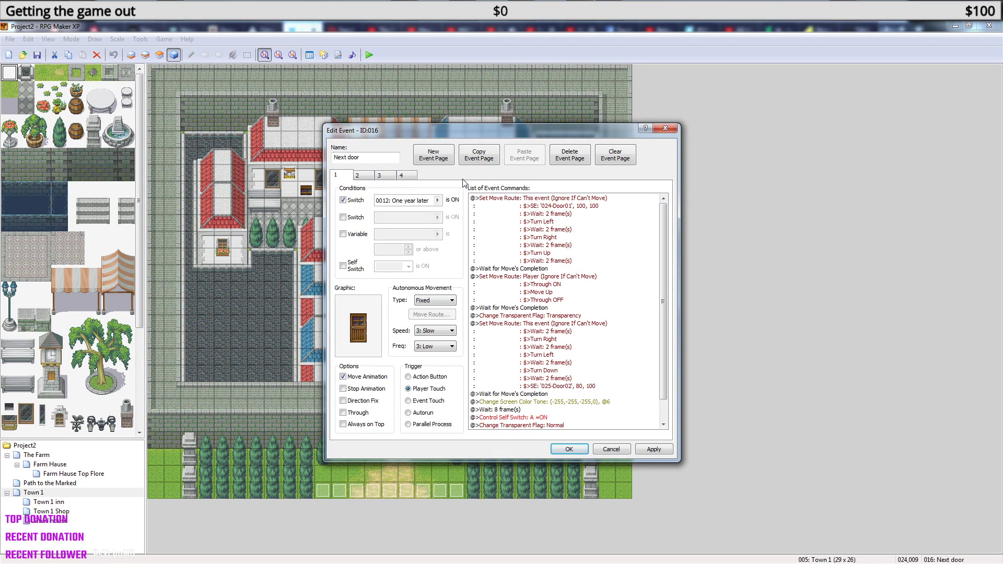
pyautogui.click(478, 156)
pyautogui.click(524, 156)
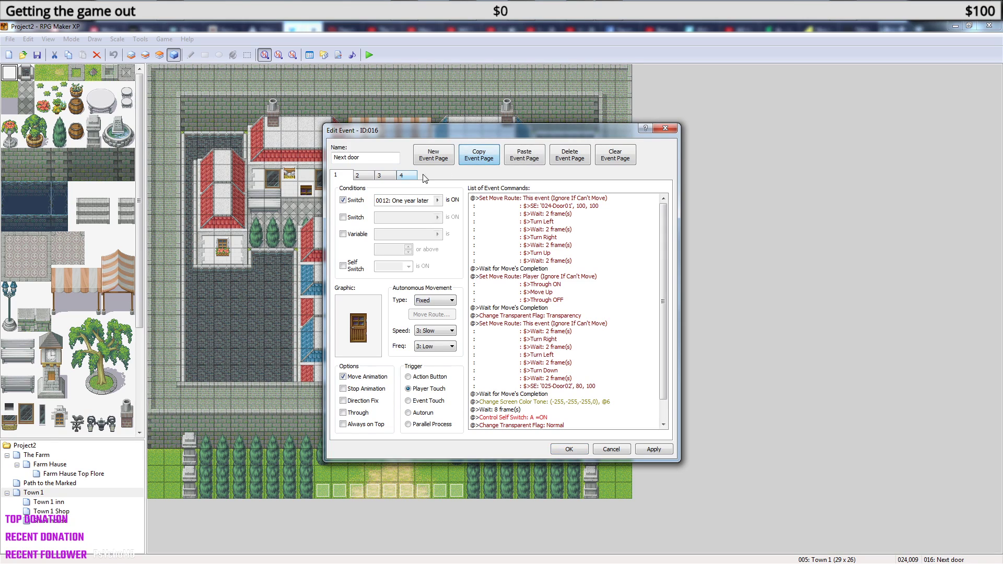
pyautogui.click(336, 177)
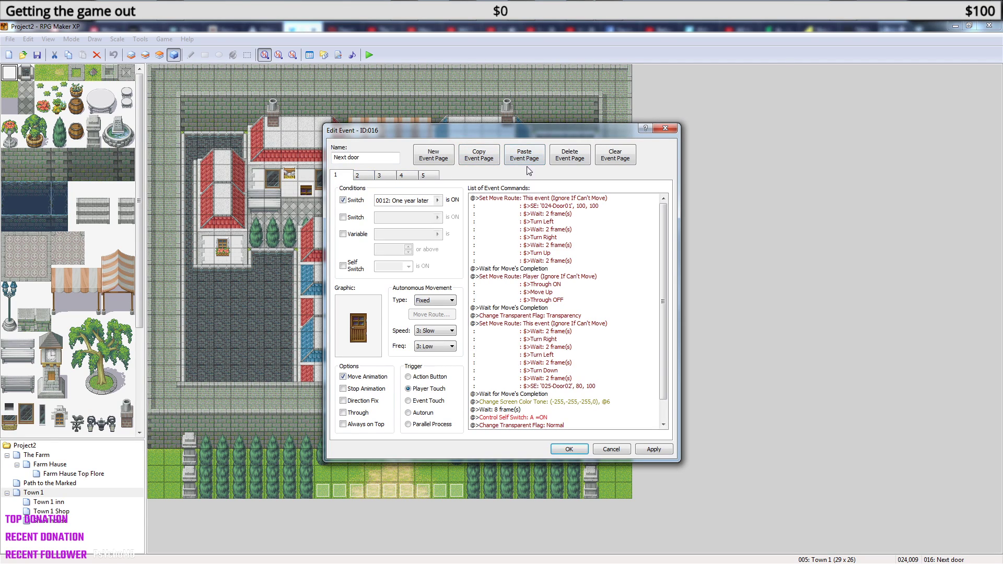
pyautogui.click(569, 163)
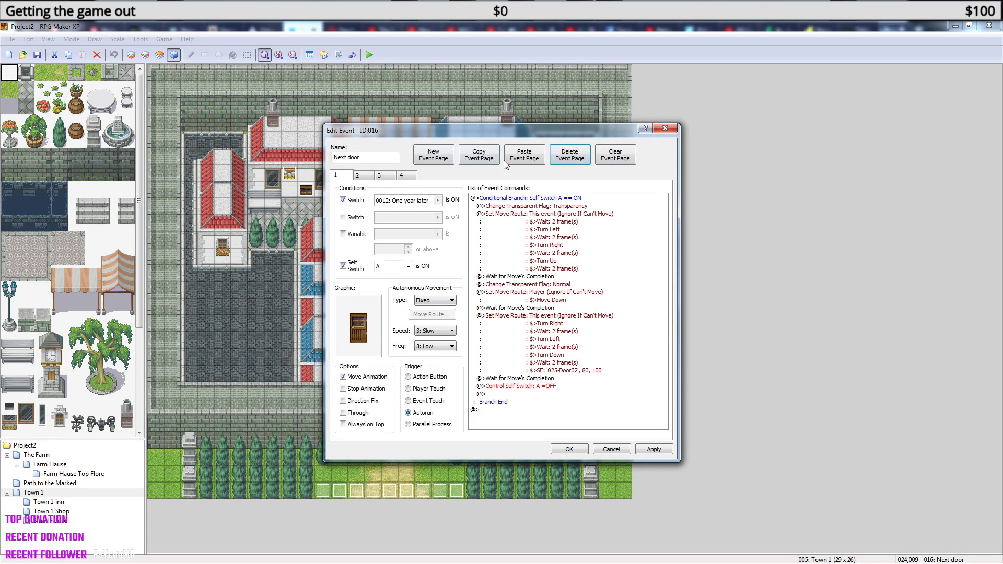
# Move the Self Switch A autorun page from page 1 to the end of the event's pages, deleting the original.
pyautogui.click(407, 176)
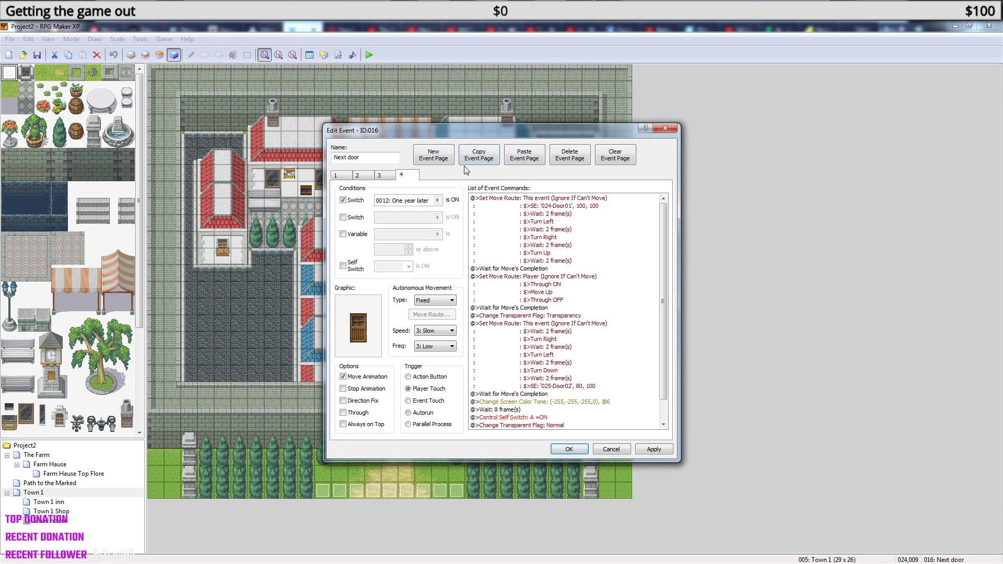
pyautogui.click(528, 161)
pyautogui.click(342, 177)
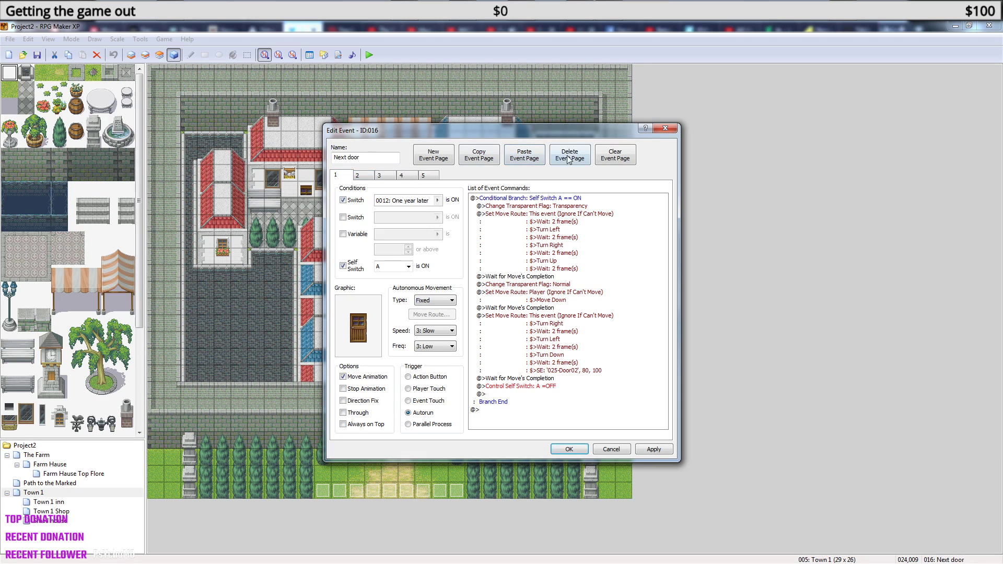
pyautogui.click(569, 160)
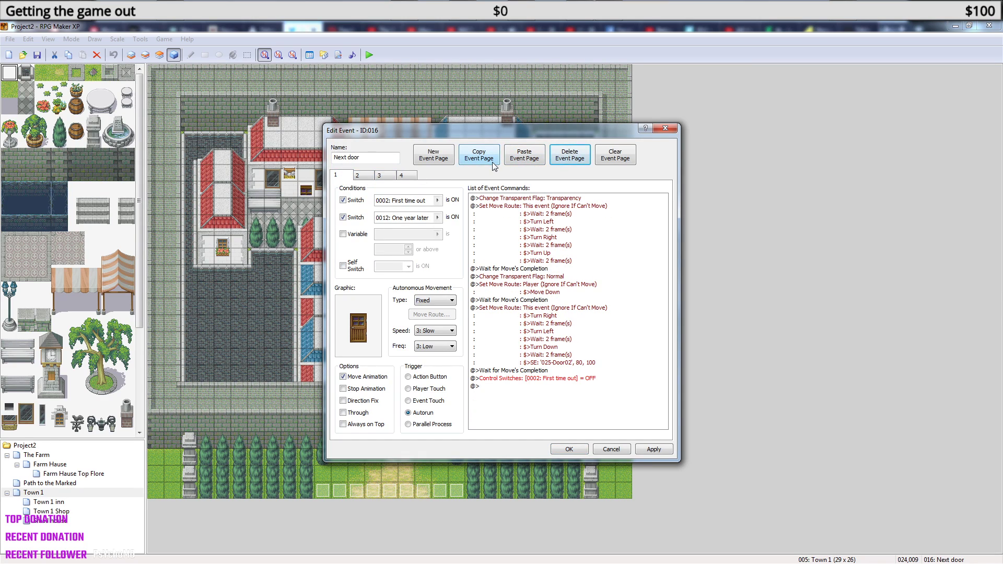
# Move the Next door event's autorun page with the First time out and One year later conditions to the last position and save the event.
pyautogui.click(494, 166)
pyautogui.click(407, 176)
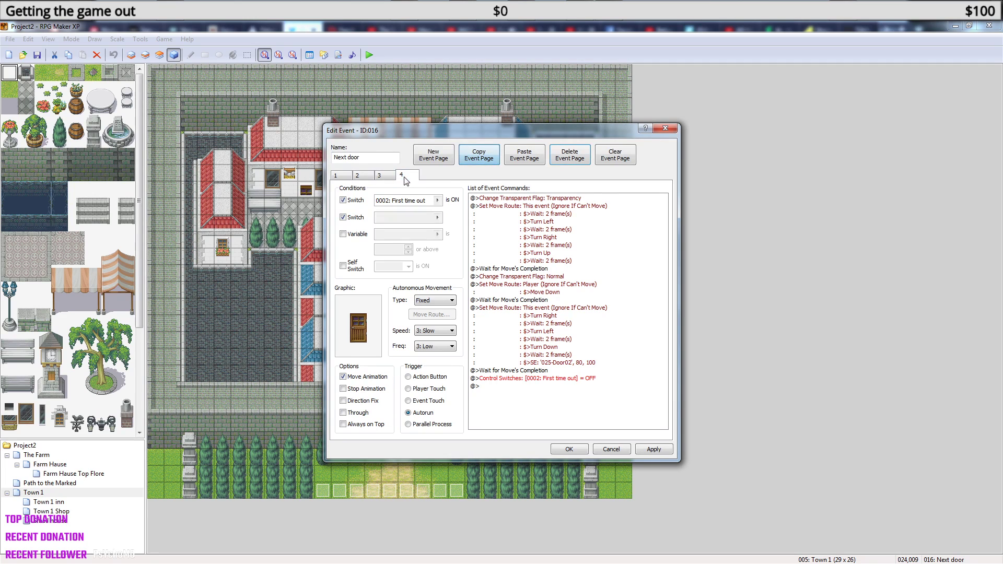
pyautogui.click(528, 162)
pyautogui.click(340, 176)
pyautogui.click(570, 158)
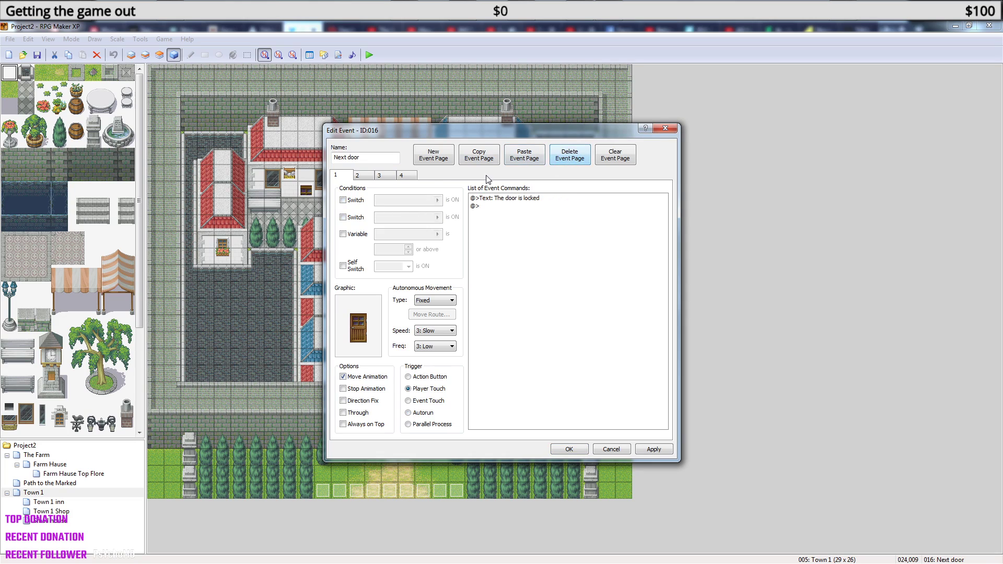
pyautogui.click(568, 450)
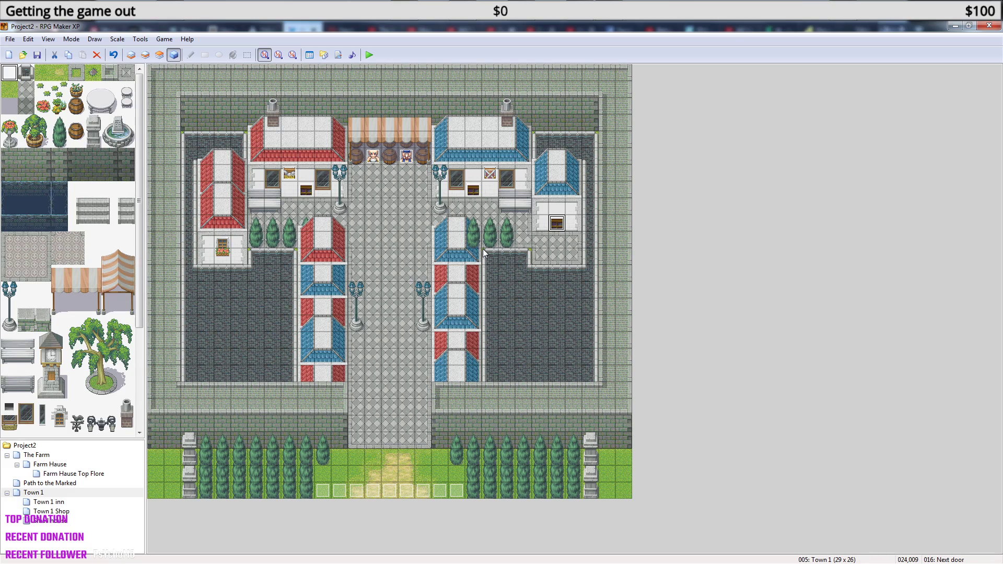
# On page 3 of The Farm's event EV011, insert the text "After that, Sarah passed out." before the transfer to Small house.
pyautogui.click(35, 455)
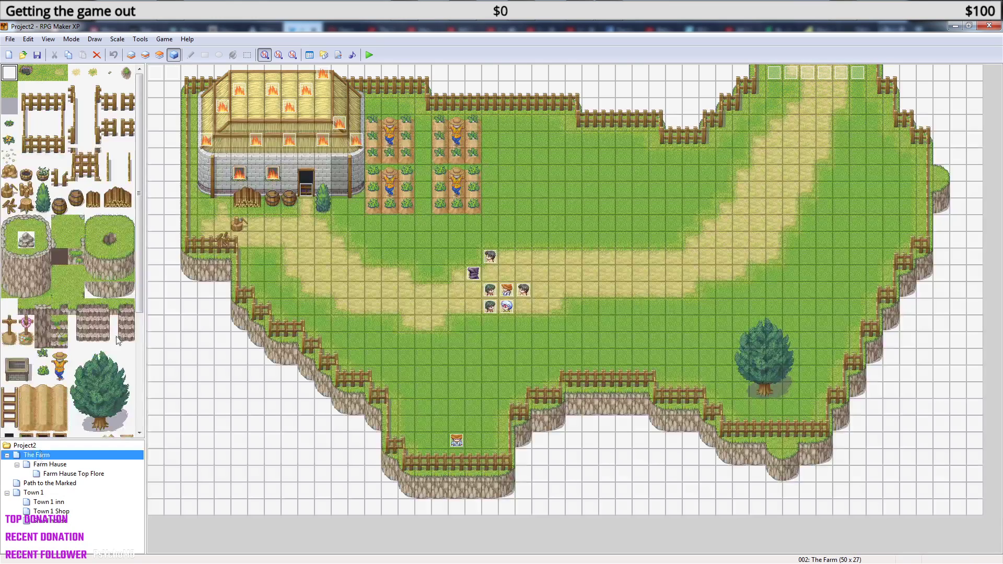
pyautogui.doubleClick(172, 73)
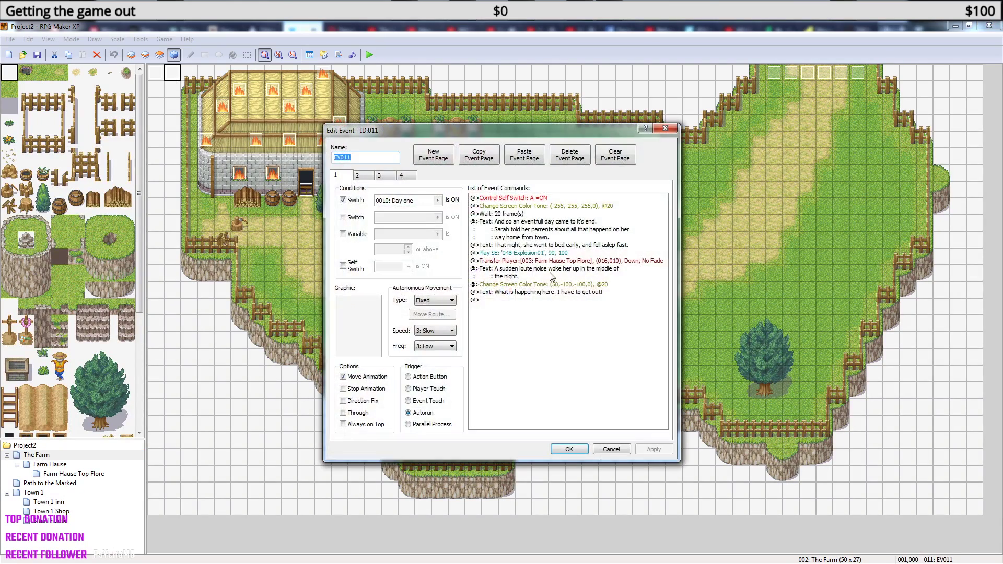
pyautogui.click(387, 175)
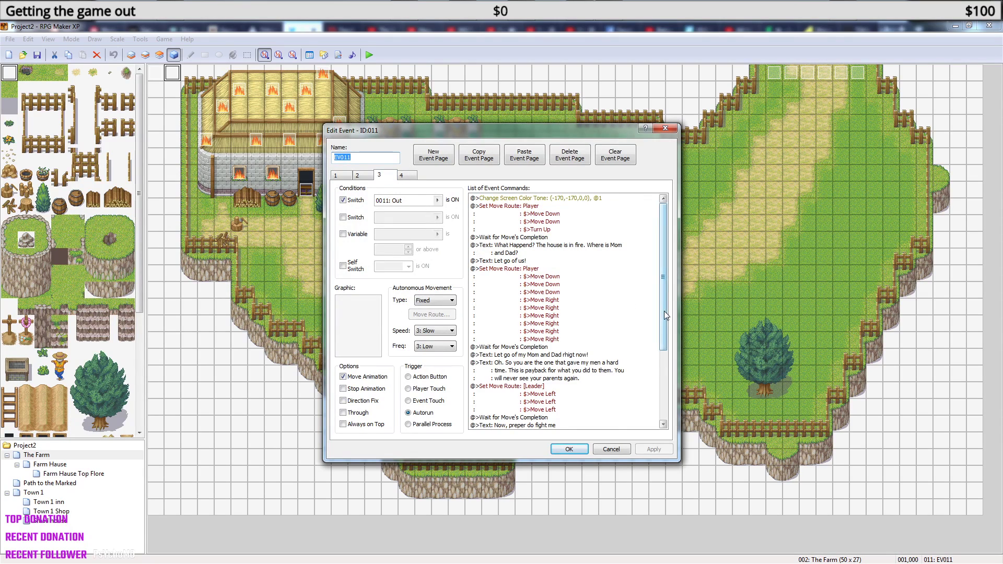
pyautogui.moveTo(665, 315); pyautogui.dragTo(660, 409)
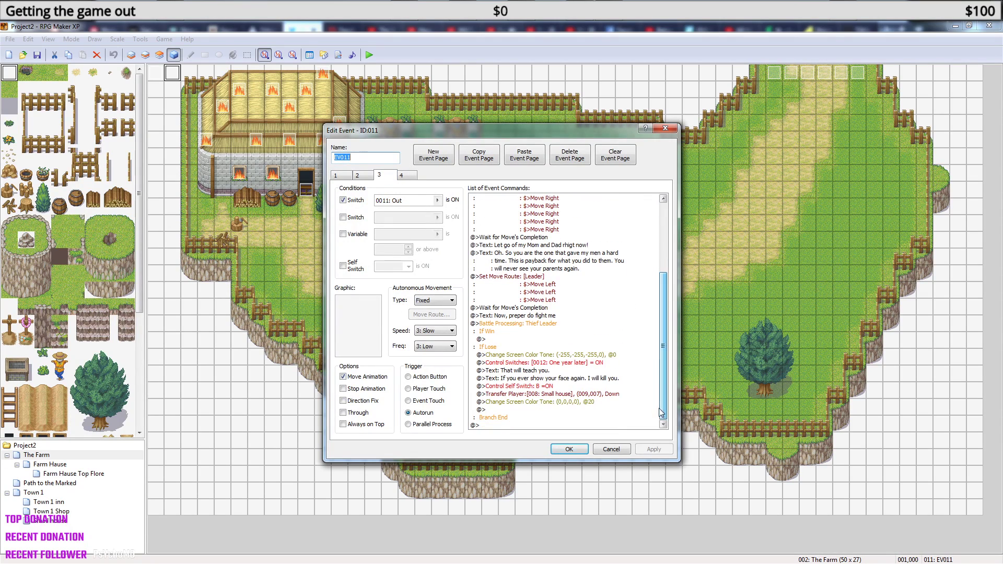
pyautogui.rightClick(555, 396)
pyautogui.click(595, 401)
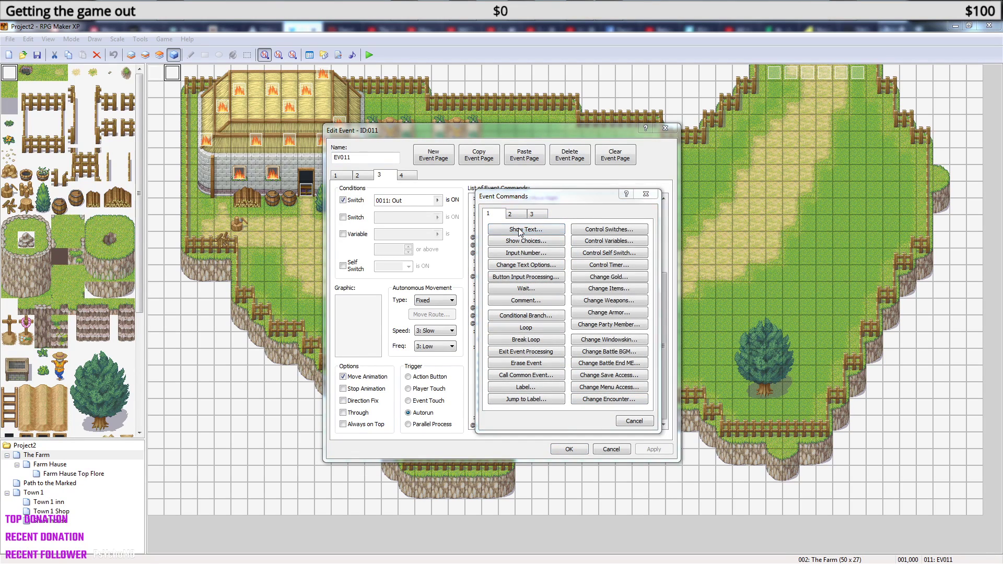
pyautogui.click(519, 230)
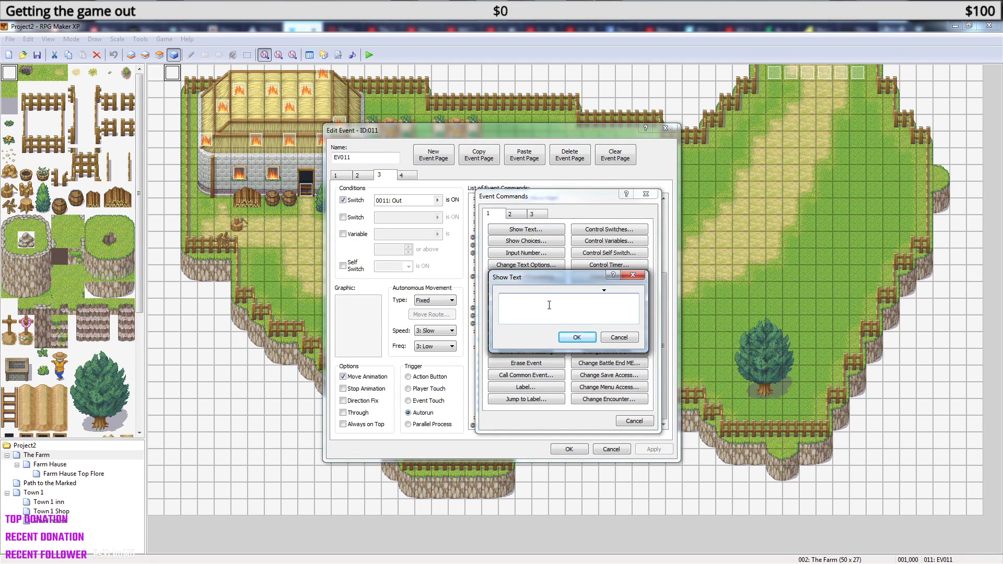
pyautogui.write('After that, Sarah passed out.')
pyautogui.click(577, 337)
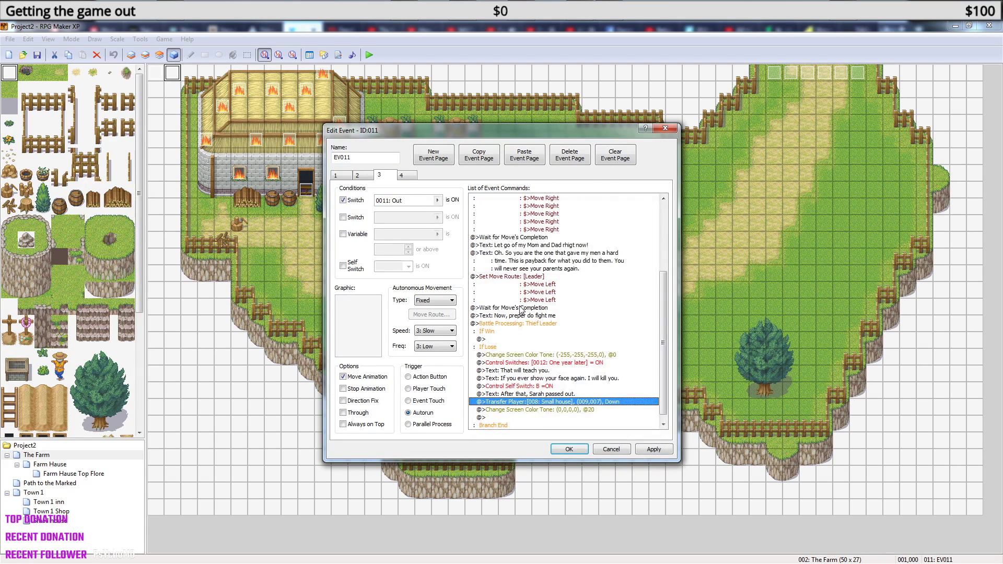
# Insert a Recover All command for the entire party before the Small house transfer and save event EV011.
pyautogui.rightClick(546, 405)
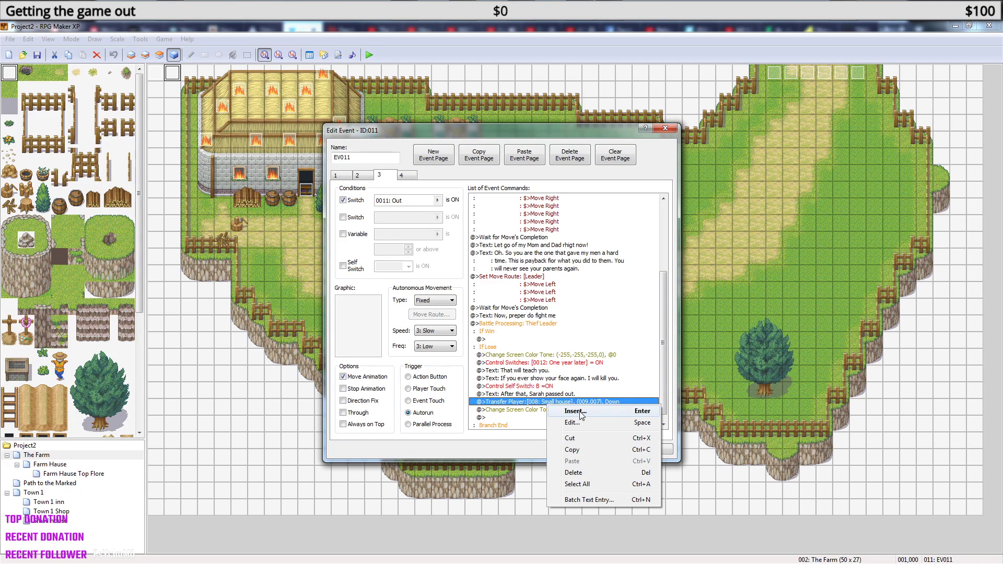
pyautogui.click(577, 411)
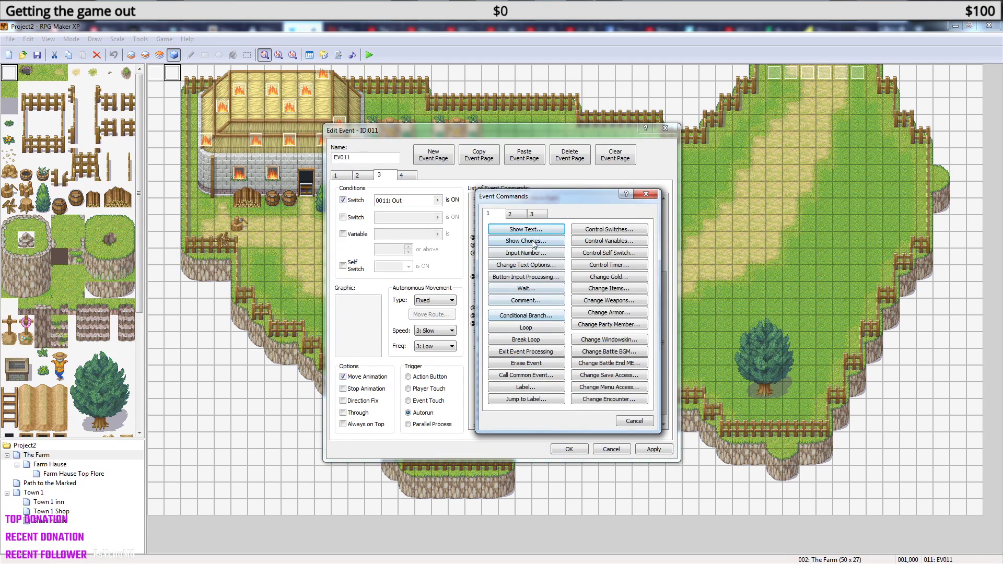
pyautogui.click(522, 215)
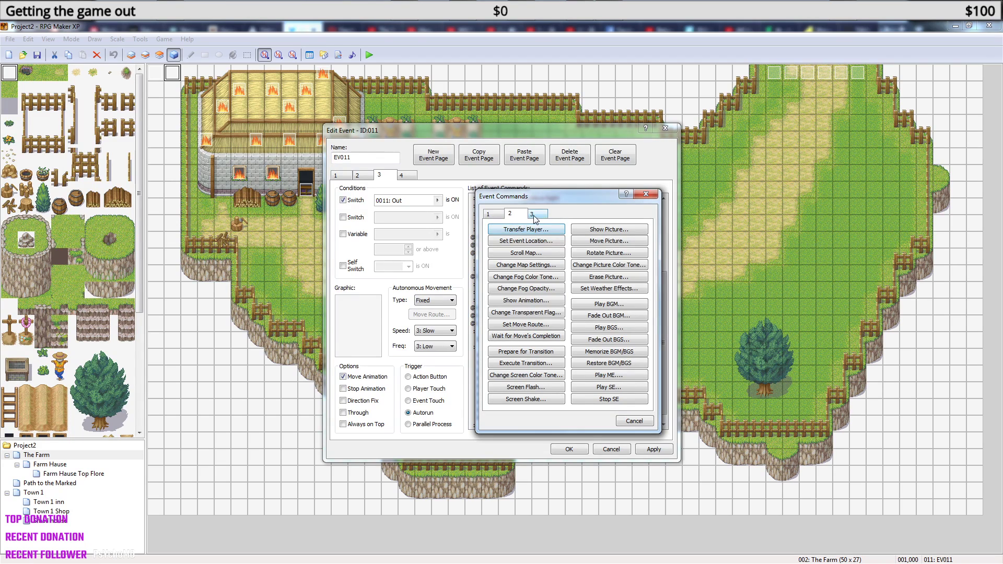
pyautogui.click(534, 215)
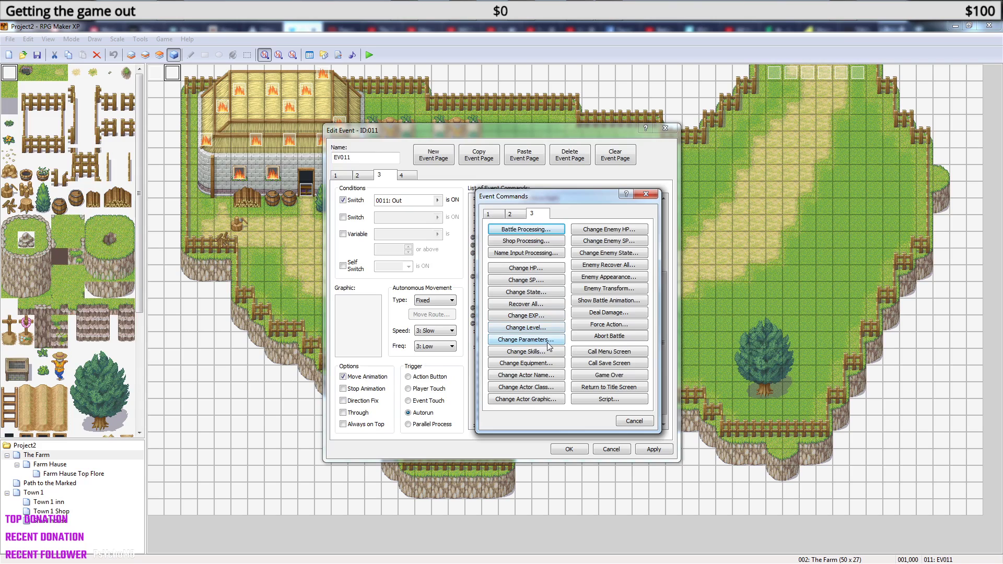
pyautogui.click(542, 310)
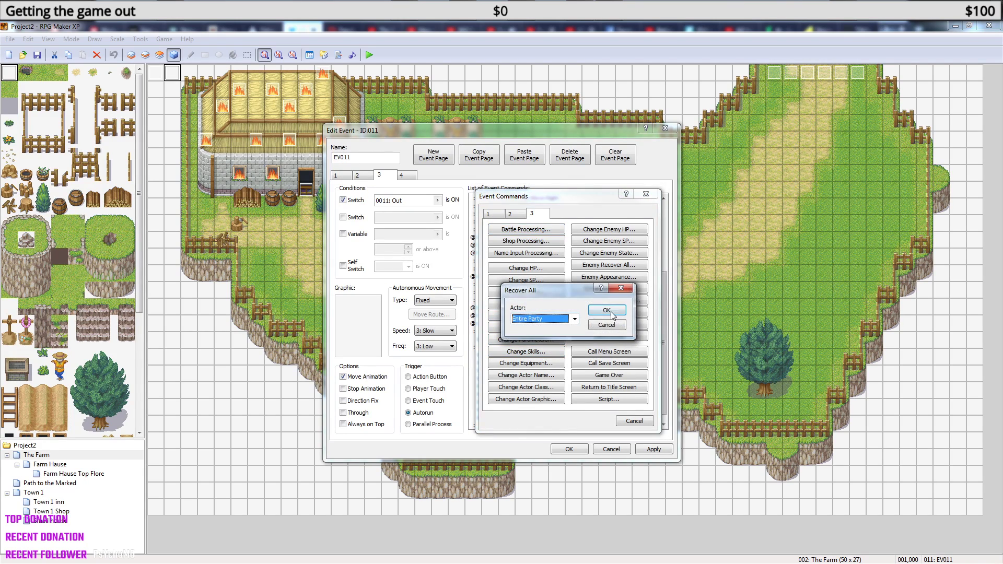
pyautogui.click(610, 317)
pyautogui.click(581, 447)
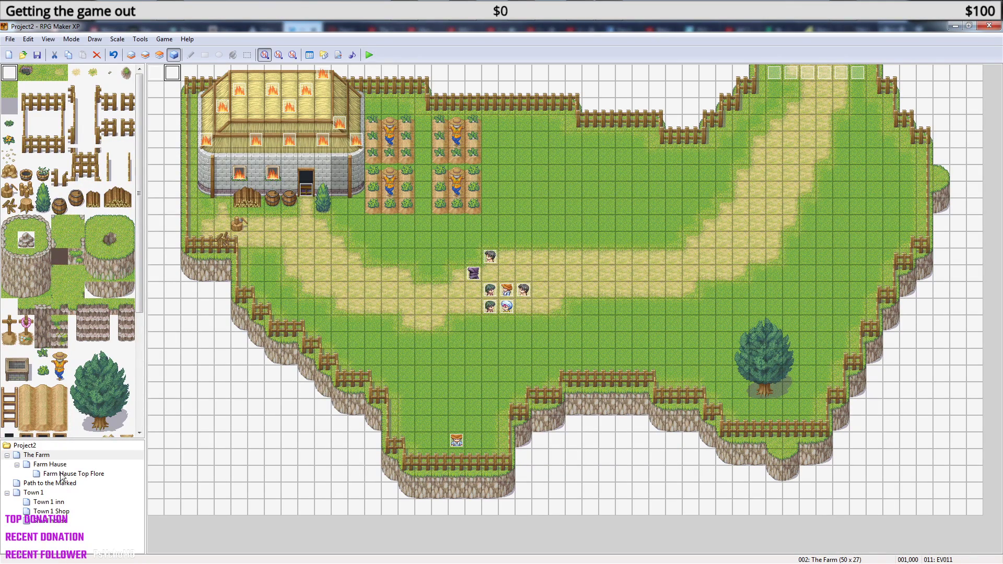
# Create a new event in the upper-left corner tile of the Small house map and set its trigger to Autorun.
pyautogui.click(57, 521)
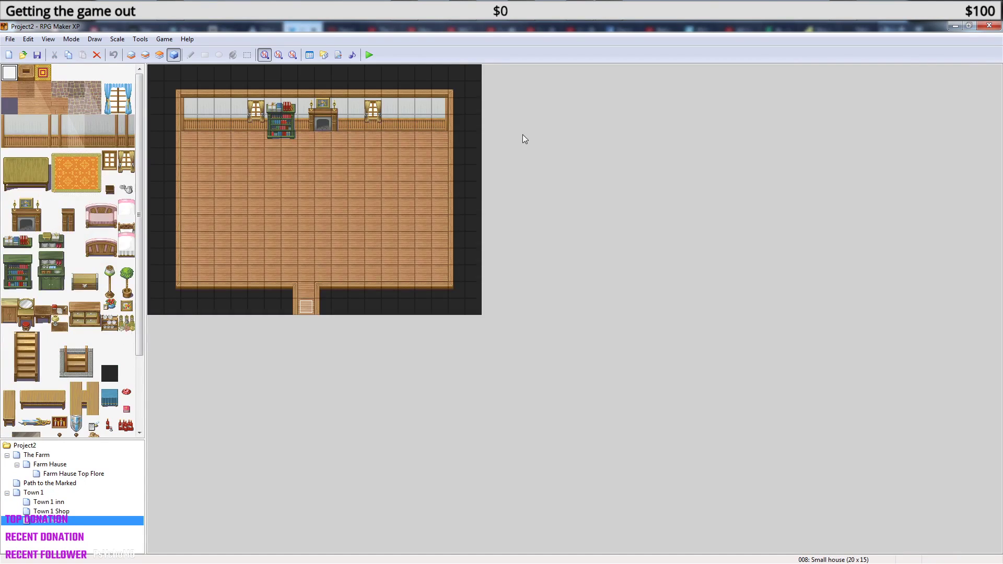
pyautogui.rightClick(162, 73)
pyautogui.click(194, 82)
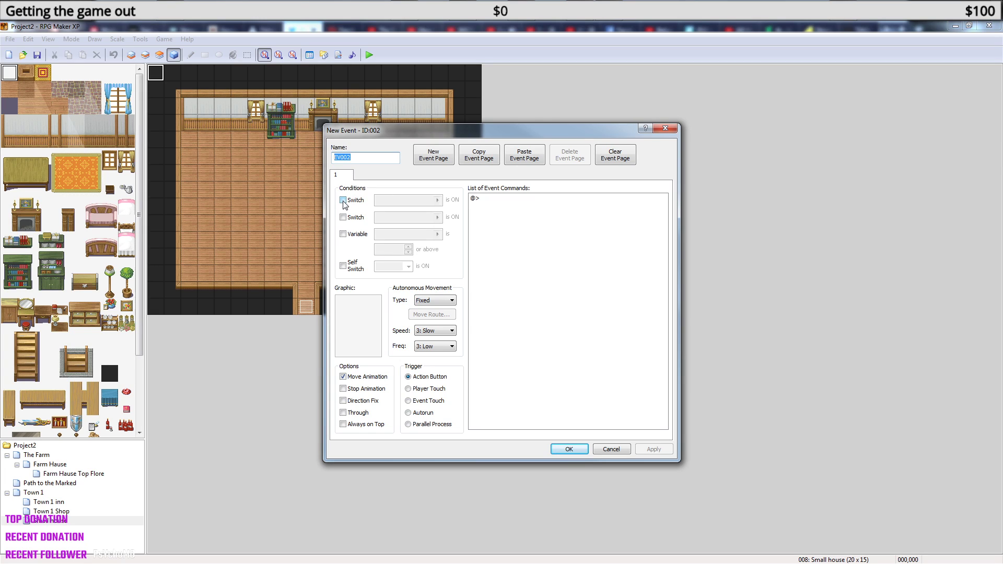
pyautogui.click(409, 412)
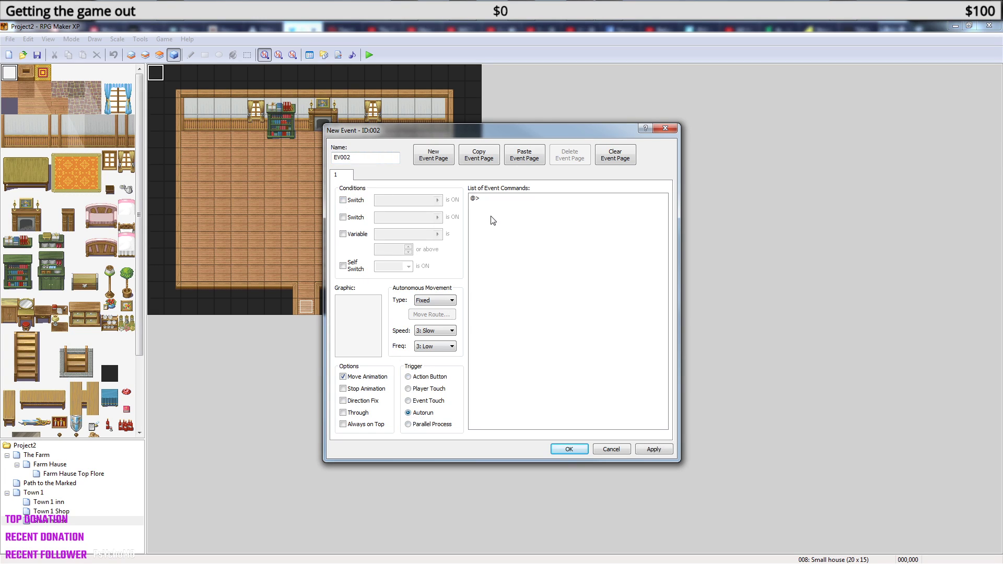
# Add the text "One year have passed since then. Sarah has worked at the Blacksmiths shop and have lived whith them since." to the new event.
pyautogui.click(501, 200)
pyautogui.rightClick(501, 200)
pyautogui.click(532, 206)
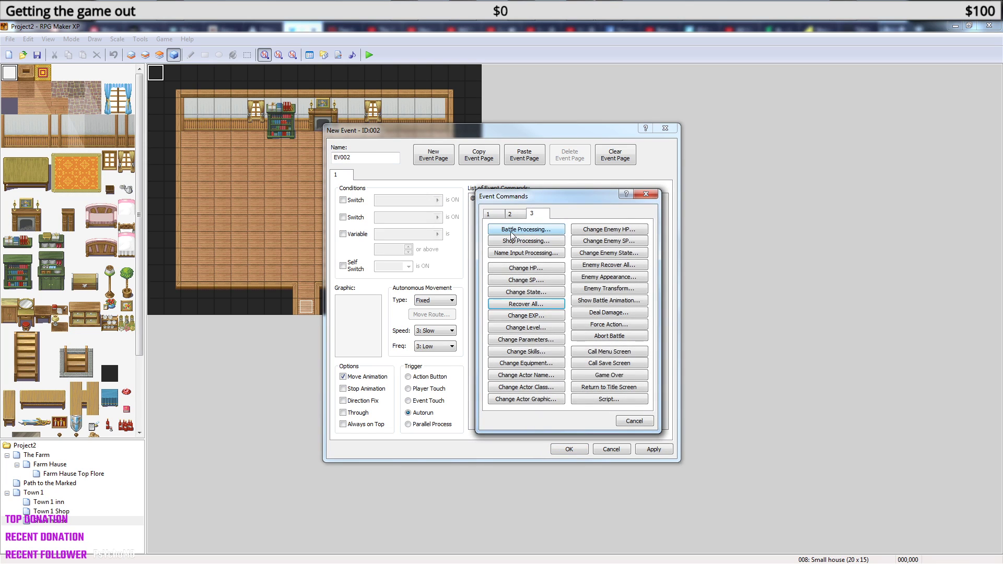
pyautogui.click(488, 215)
pyautogui.click(526, 229)
pyautogui.write('One year ')
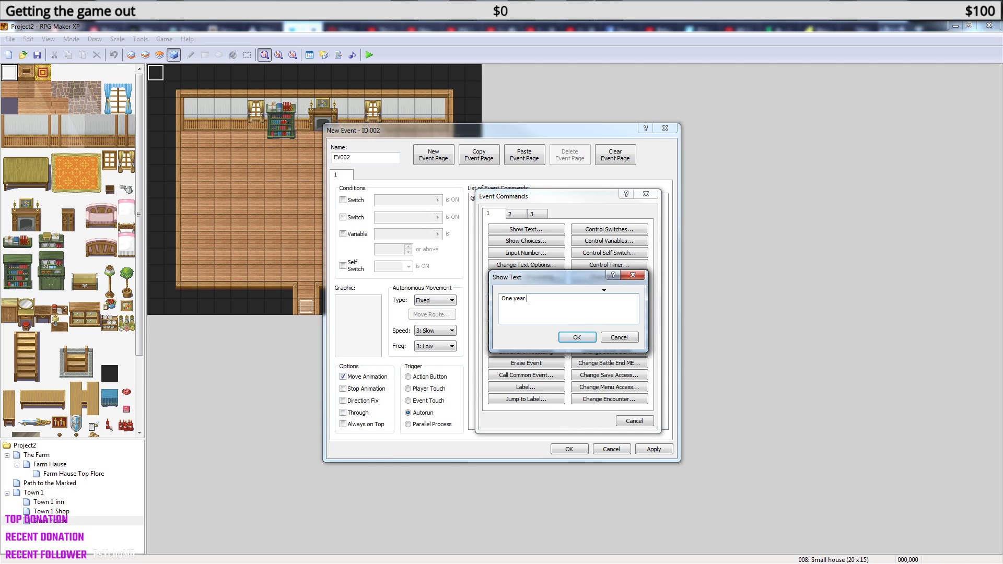
pyautogui.write('have passed since then. Sarah has worked at the')
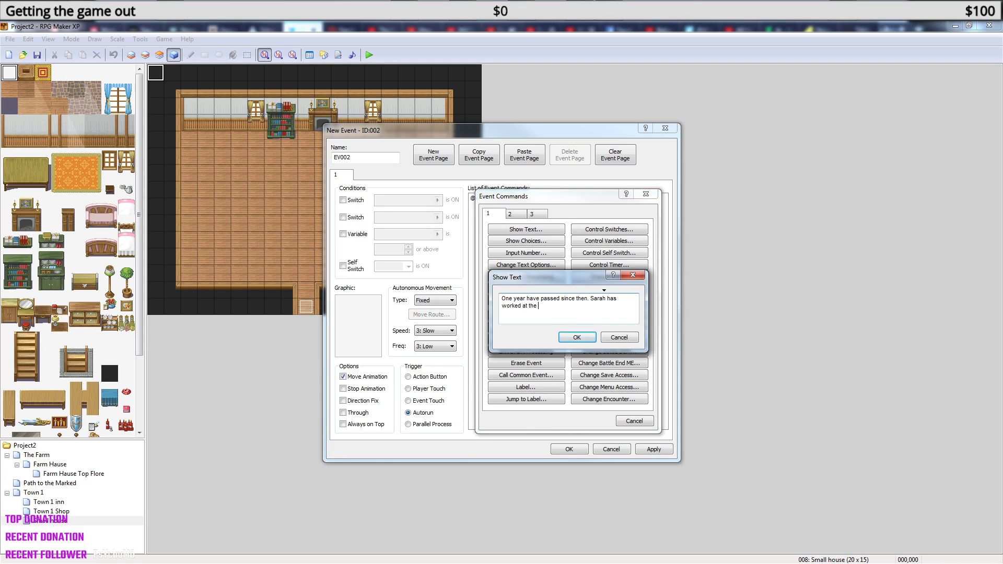
pyautogui.write(' Blacksmiths shop and have lived whith them since.')
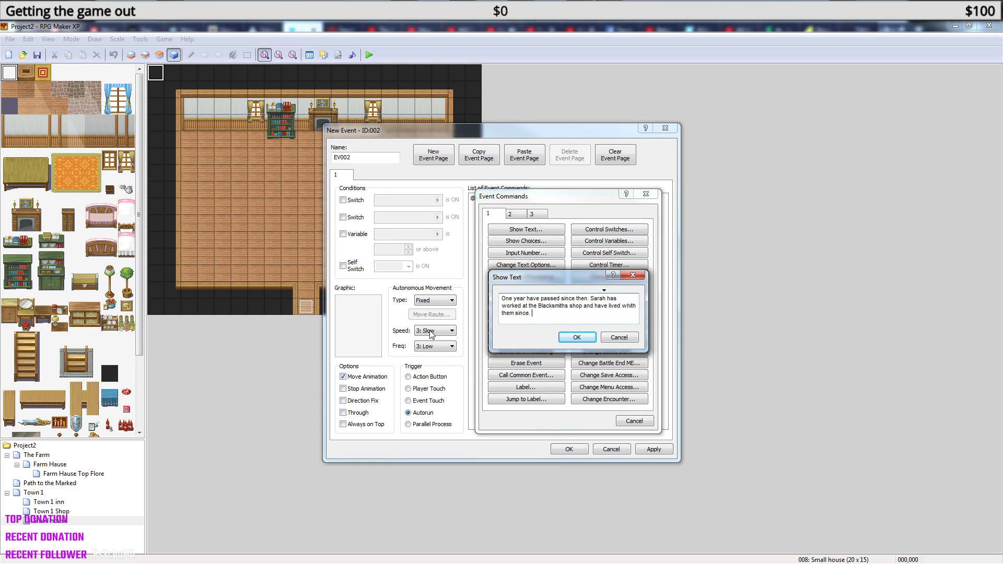
pyautogui.click(568, 338)
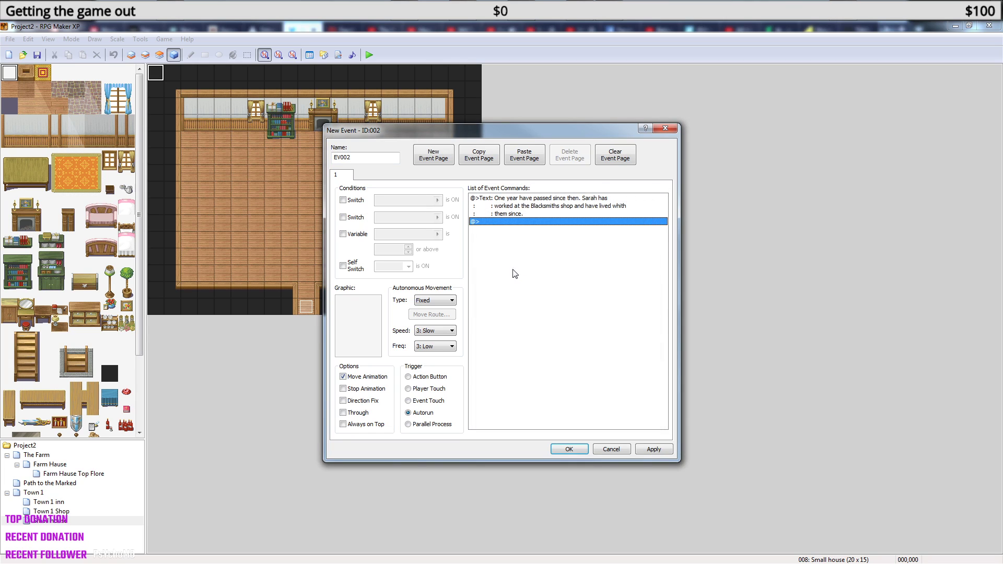
# Turn Self Switch A on after the text, add an empty second page conditioned on Self Switch A, and save the event.
pyautogui.rightClick(497, 221)
pyautogui.click(525, 227)
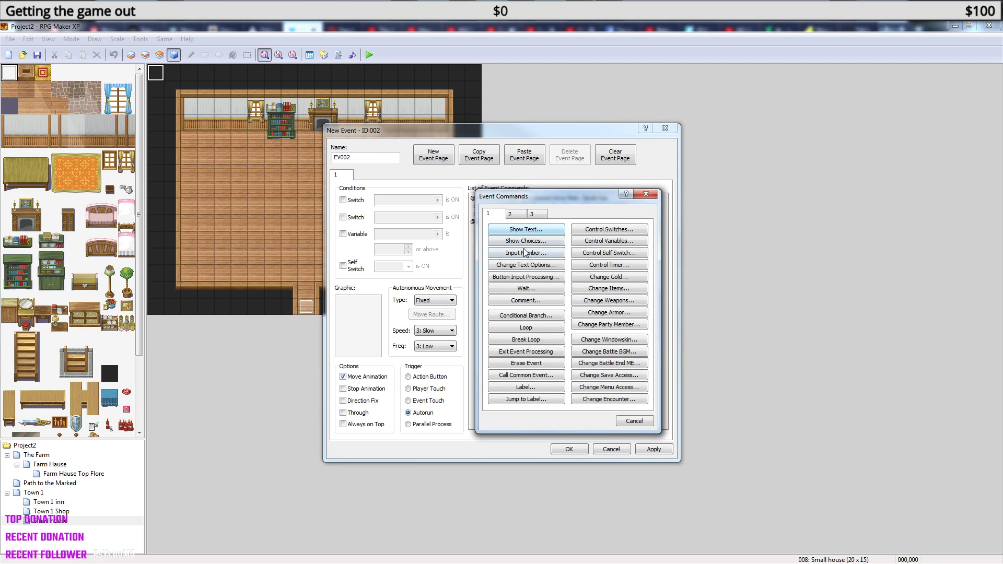
pyautogui.click(608, 253)
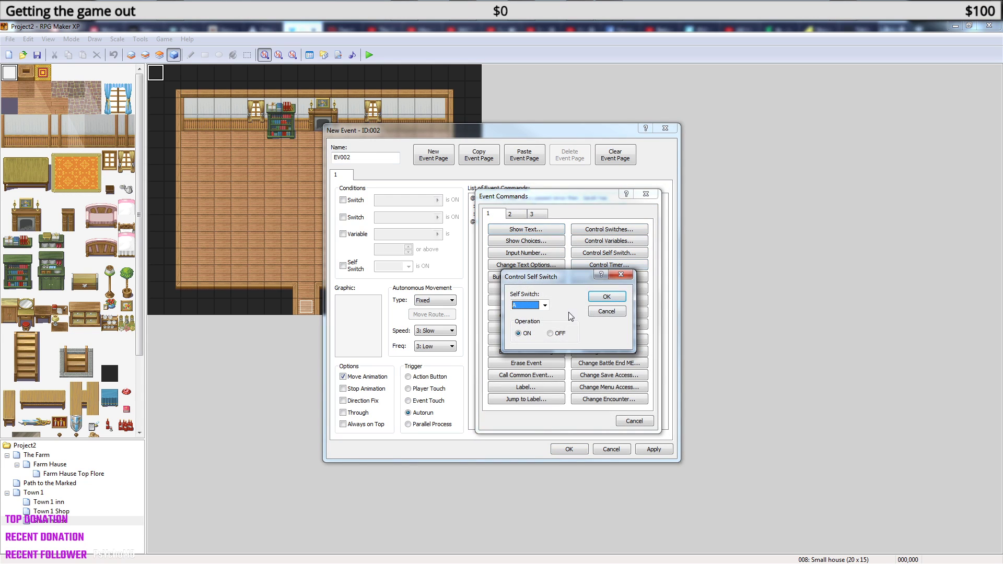
pyautogui.click(607, 297)
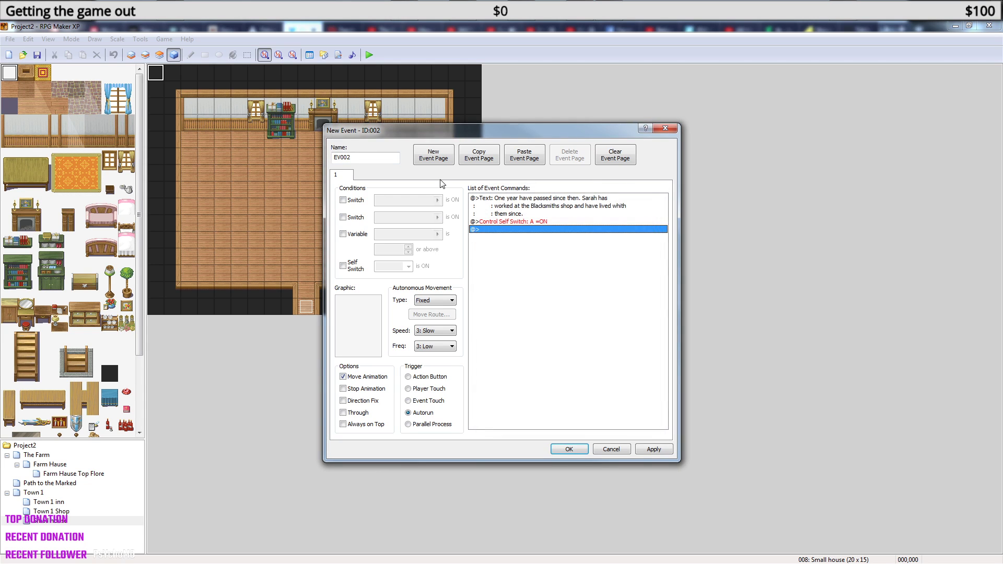
pyautogui.click(432, 164)
pyautogui.click(343, 266)
pyautogui.click(569, 449)
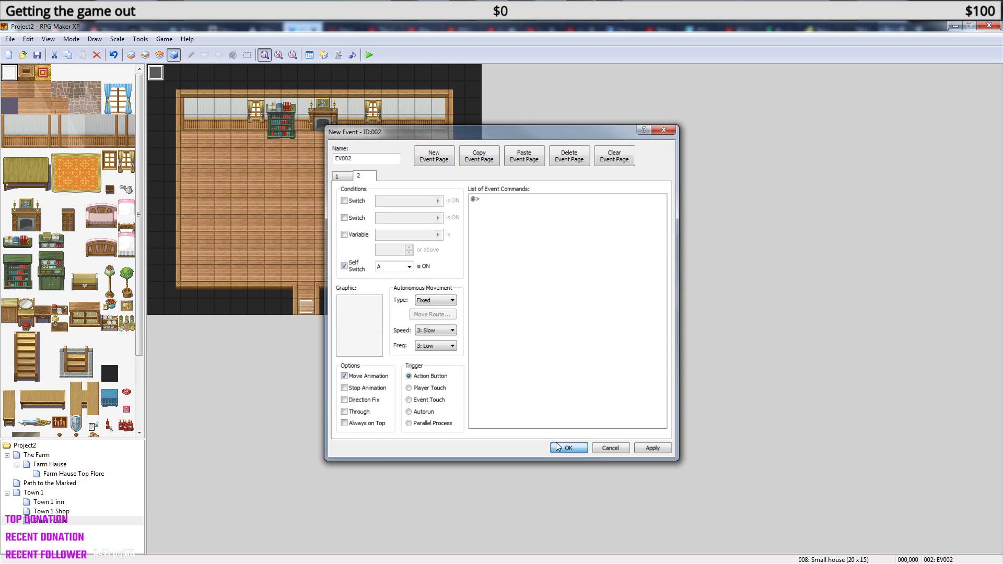
# Save the changes to Project2 and launch a playtest from the title screen.
pyautogui.click(370, 55)
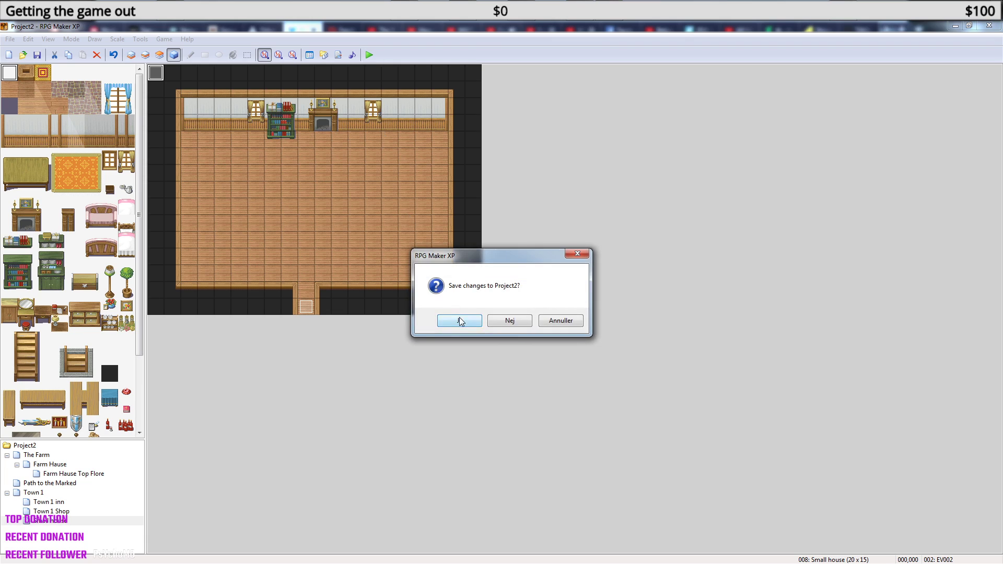
pyautogui.click(460, 318)
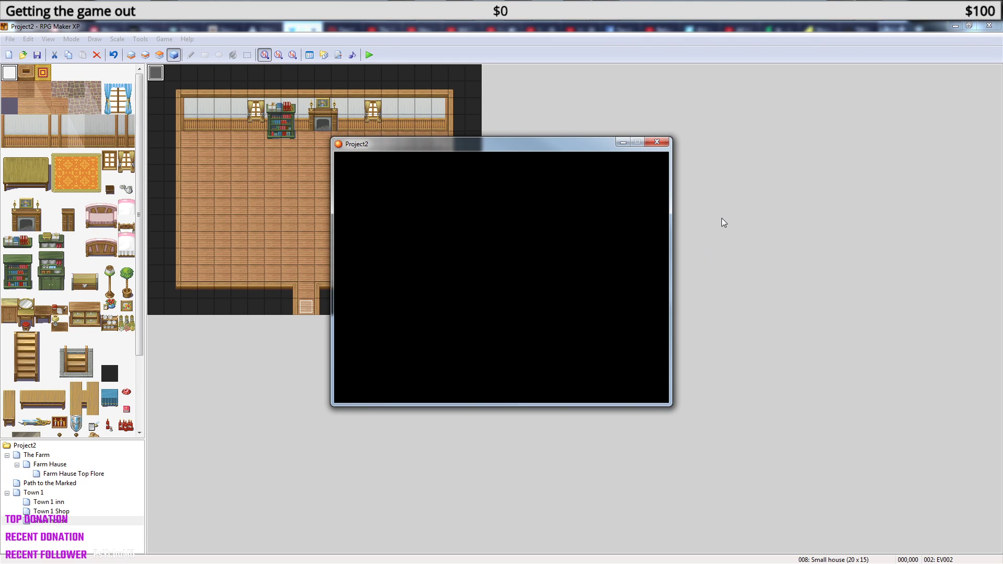
pyautogui.press('Return')
pyautogui.press('Return')
# Leave the burning house and play through the farm confrontation dialogue up to the Thief Leader battle.
pyautogui.press('Down')
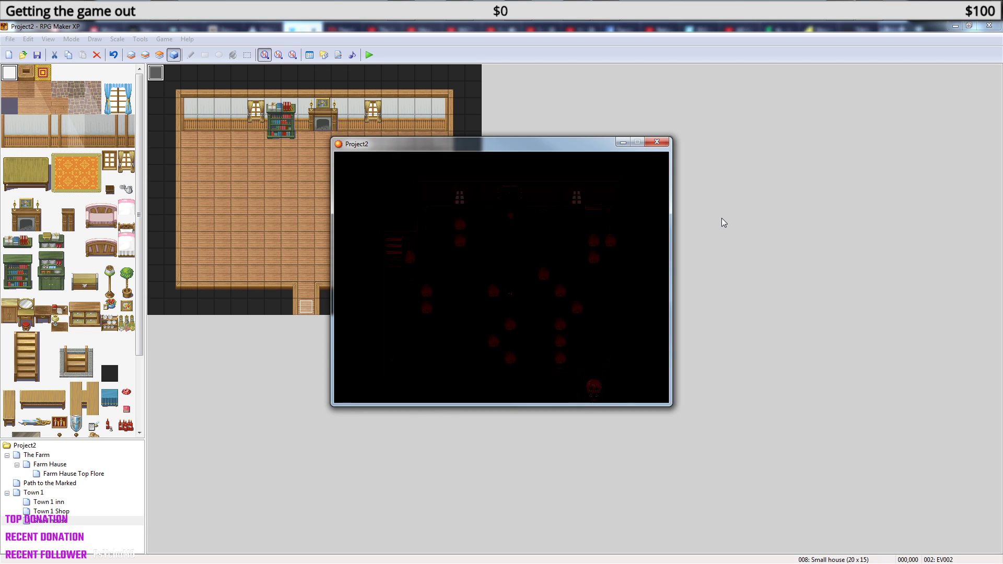
pyautogui.press('Return')
pyautogui.press('Return')
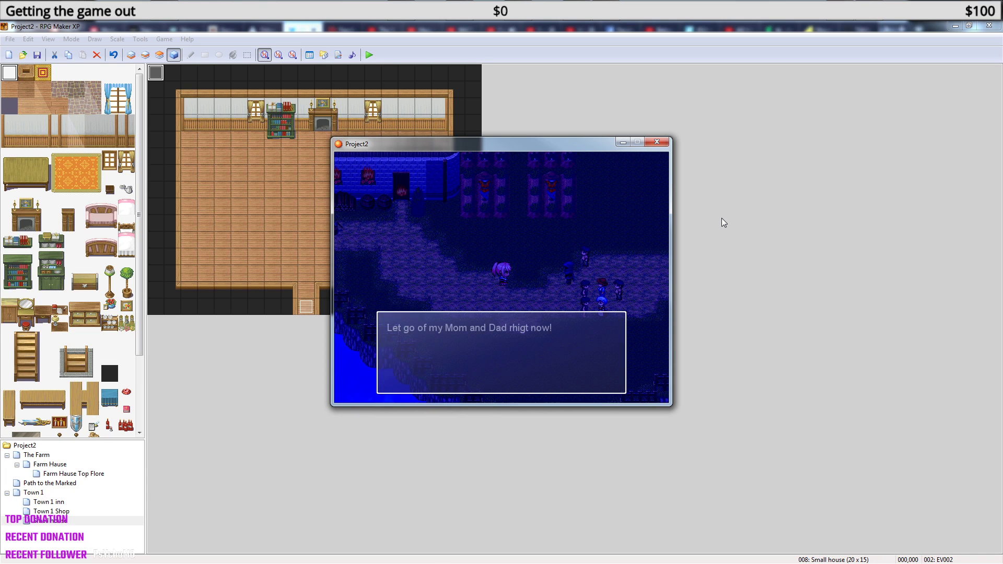
pyautogui.press('Return')
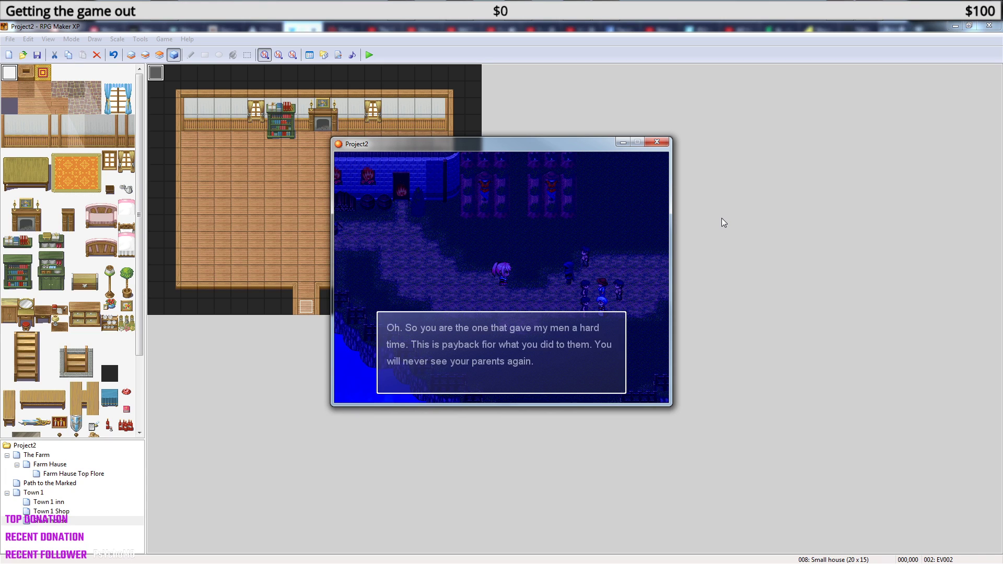
pyautogui.press('Return')
pyautogui.press('Return')
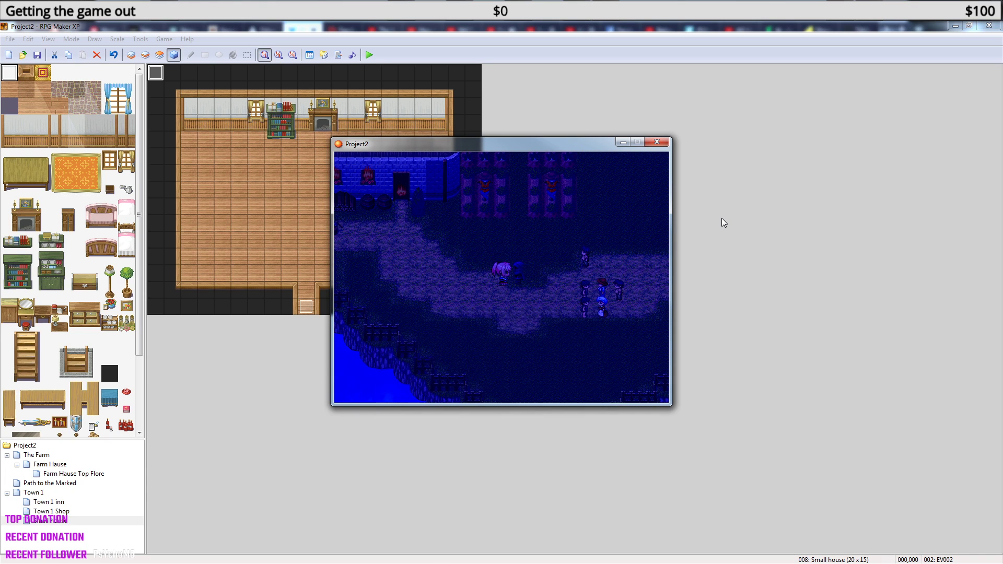
pyautogui.press('Return')
pyautogui.press('Return')
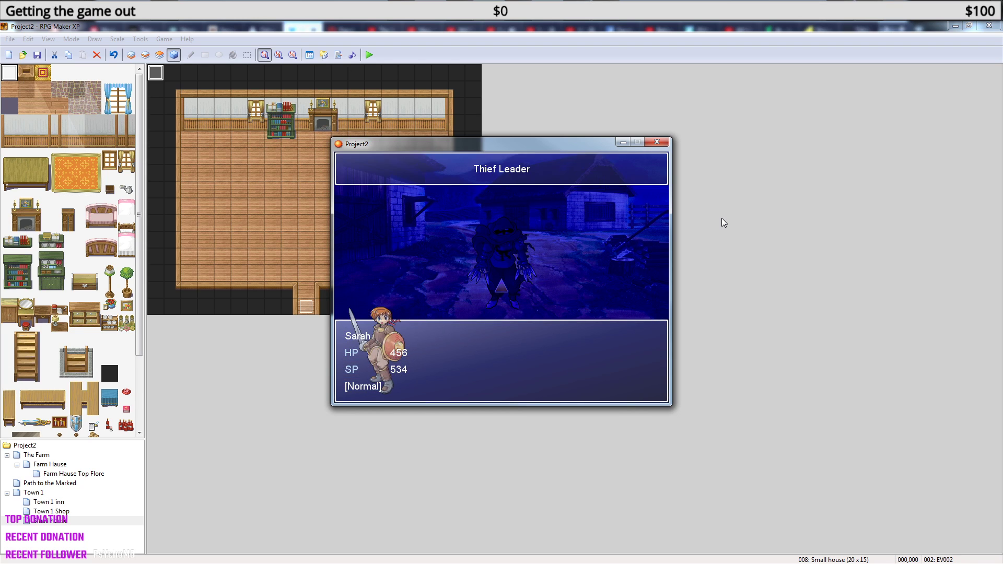
# Lose the Thief Leader battle and advance the defeat dialogue through the one-year-later narration in the Small house.
pyautogui.press('Return')
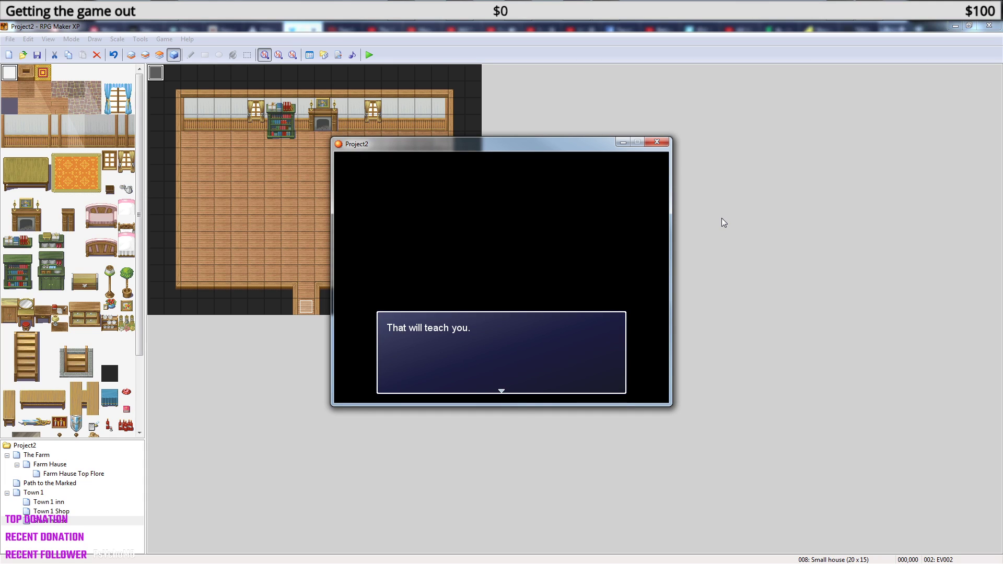
pyautogui.press('Return')
pyautogui.press('Return')
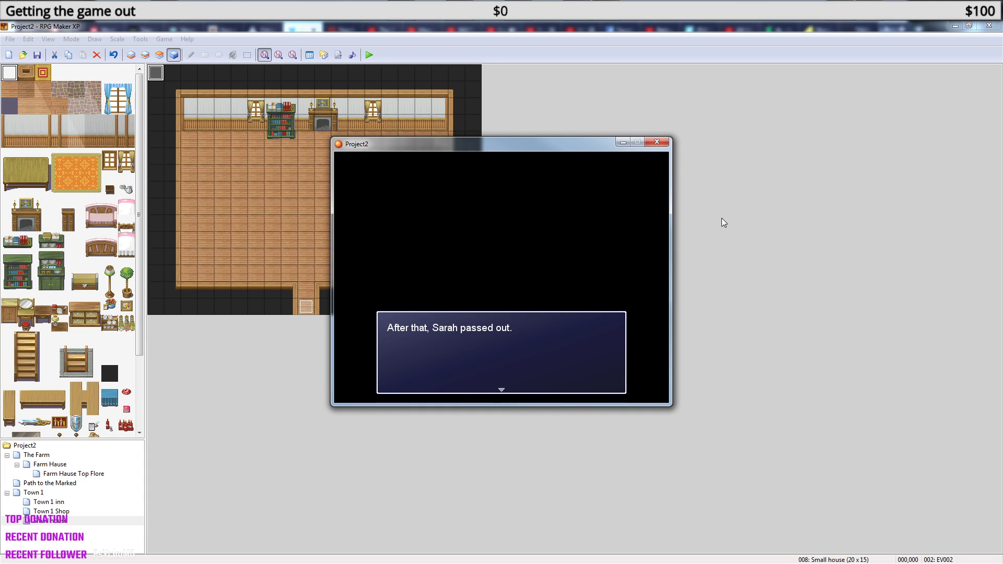
pyautogui.press('Return')
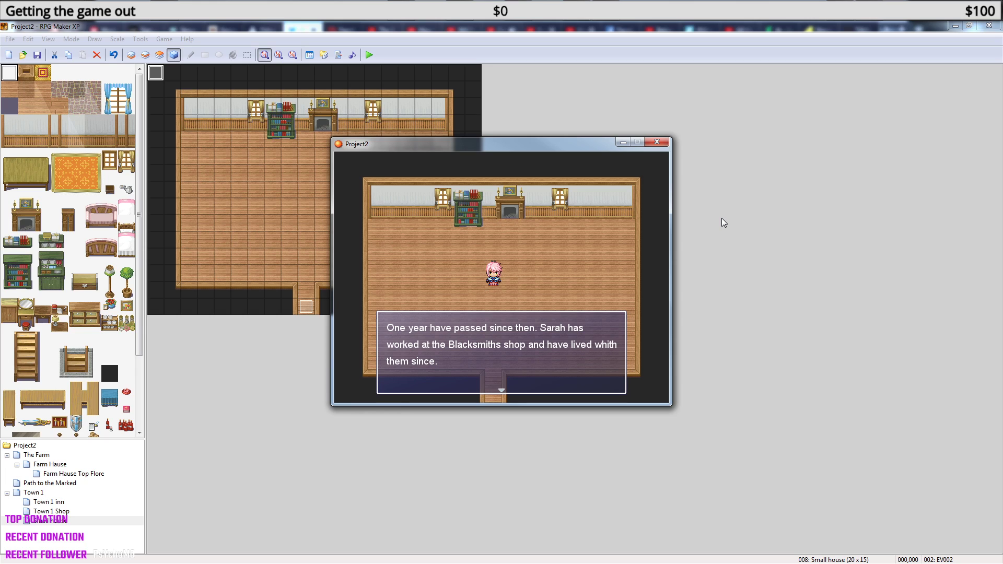
pyautogui.press('Return')
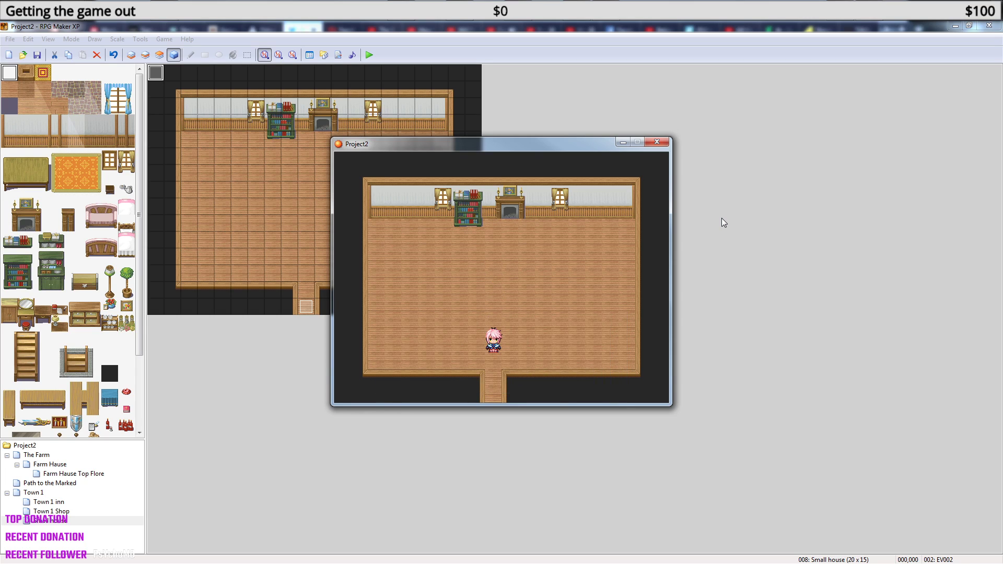
# Check the save option in the in-game menu and return to the Small house.
pyautogui.press('Escape')
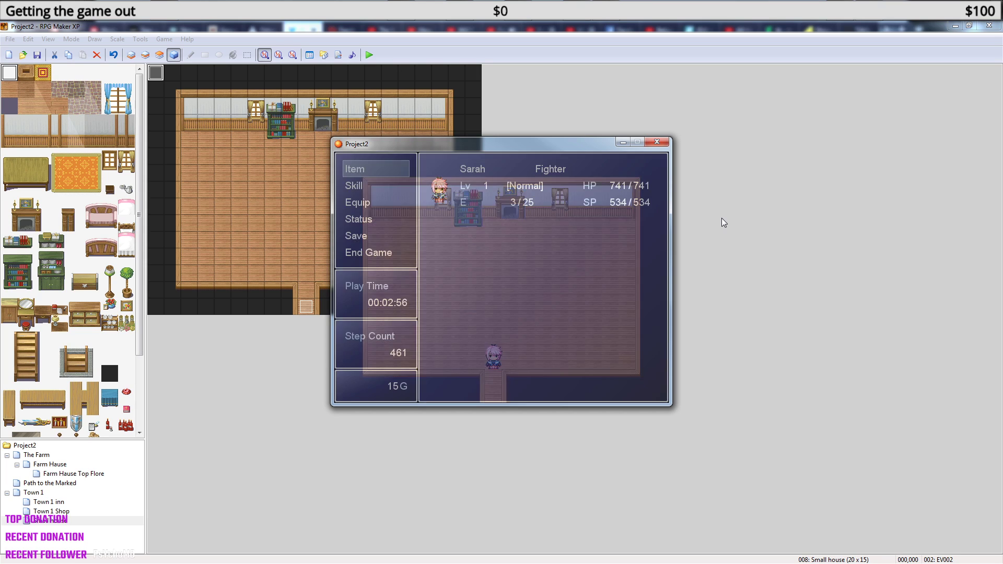
pyautogui.press('Down')
pyautogui.press('Down')
pyautogui.press('Down')
pyautogui.press('Down')
pyautogui.press('Return')
pyautogui.press('Escape')
pyautogui.press('Escape')
# Test the Small house exit by leaving to Town 1, re-entering and leaving again, and close the playtest.
pyautogui.press('Down')
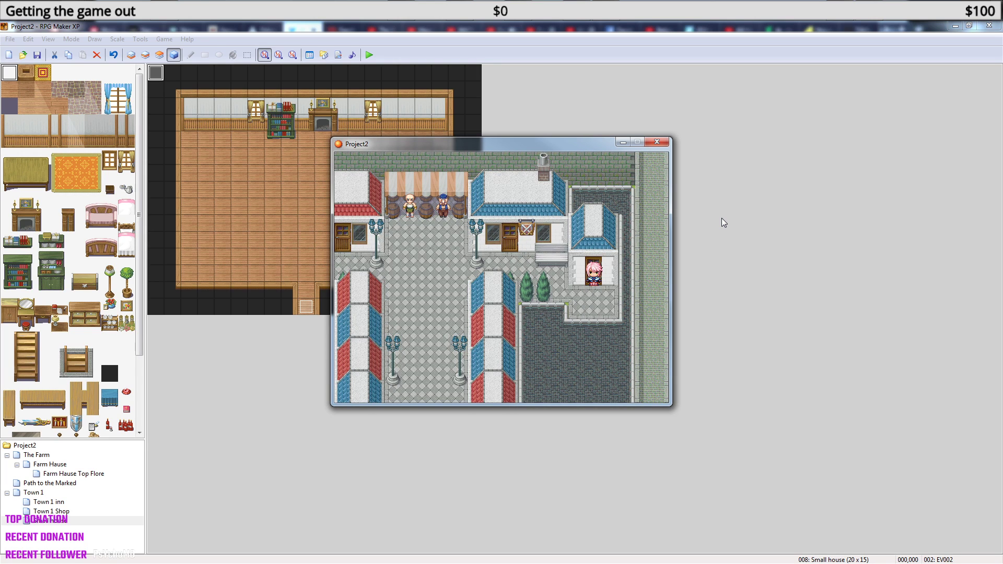
pyautogui.press('Down')
pyautogui.press('Up')
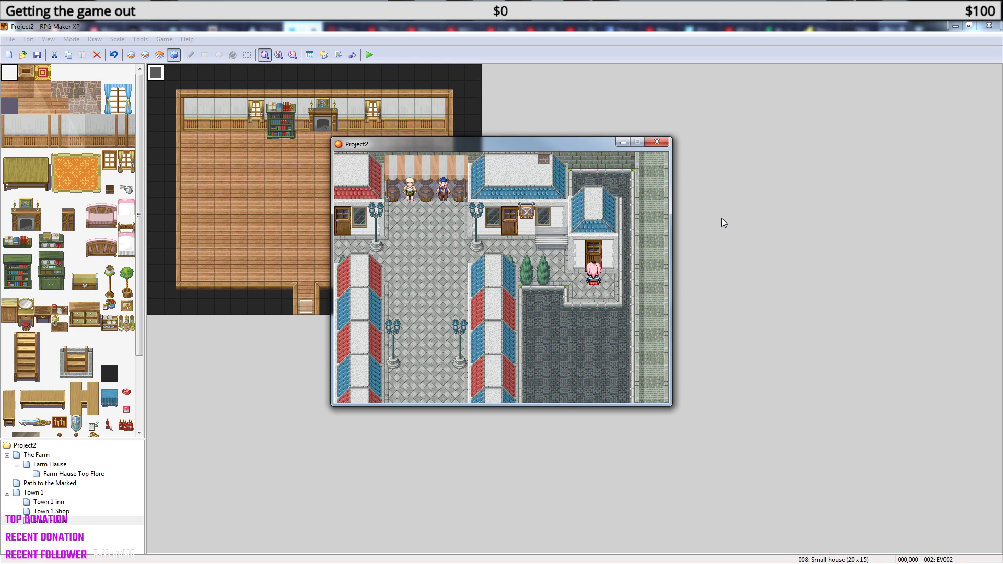
pyautogui.press('Down')
pyautogui.press('Down')
pyautogui.press('Down')
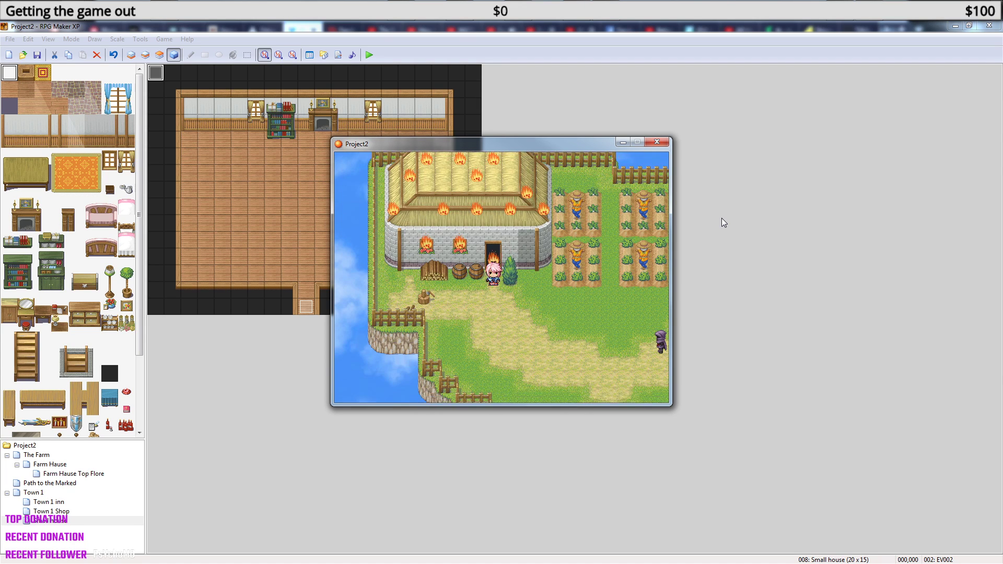
pyautogui.click(656, 145)
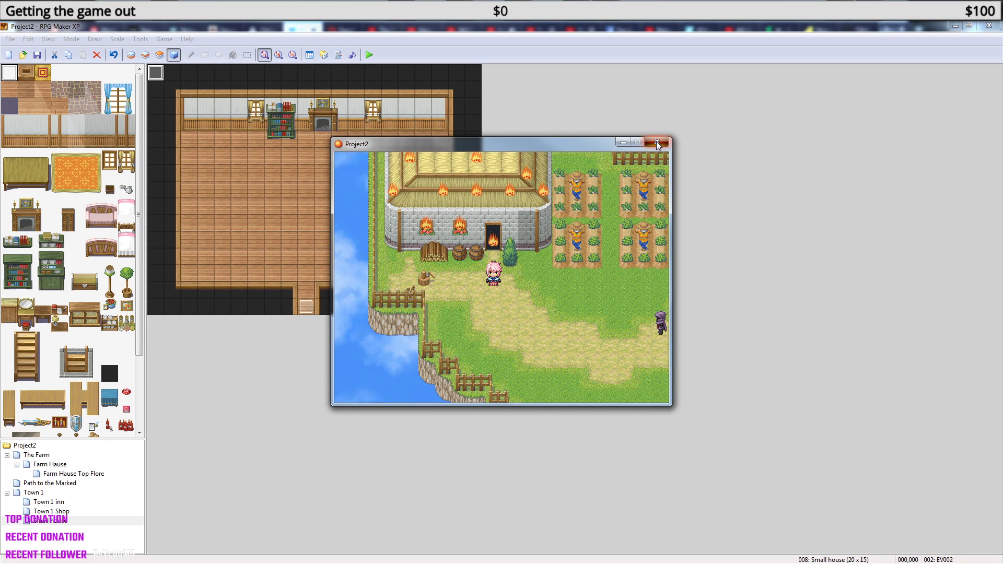
# Examine the transfer targets and conditions on both pages of the Small house's Exit event.
pyautogui.doubleClick(306, 307)
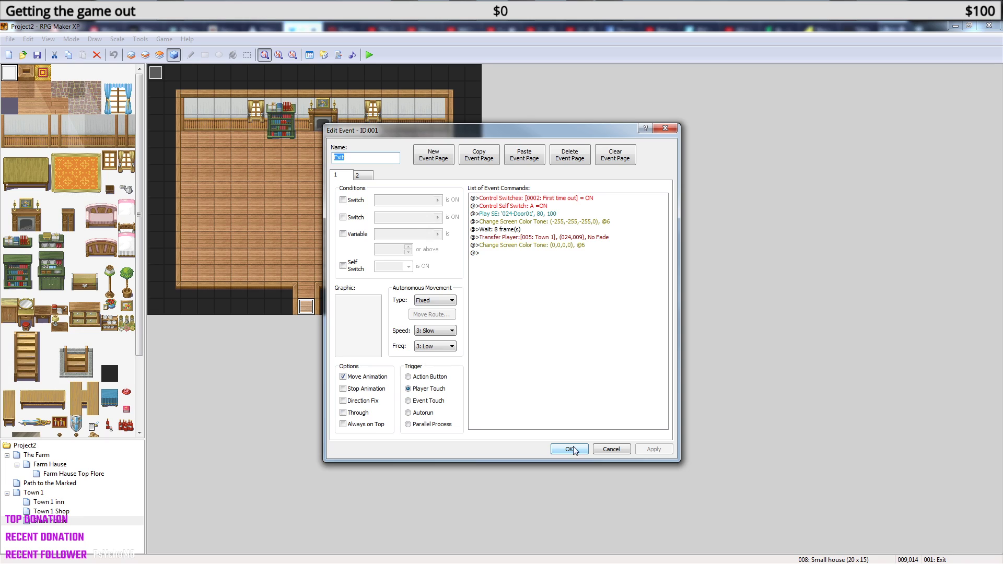
pyautogui.click(364, 175)
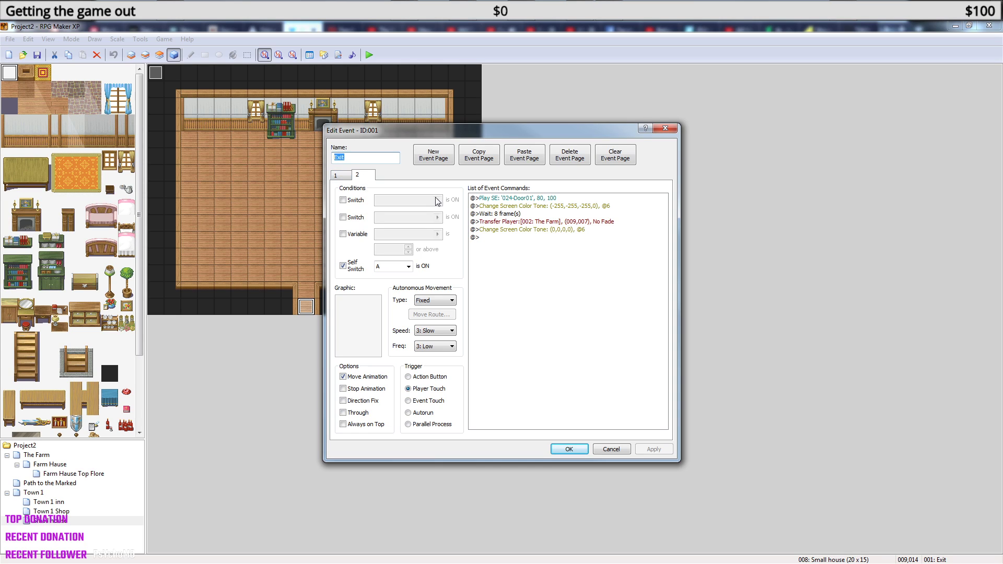
pyautogui.click(347, 176)
pyautogui.click(365, 177)
pyautogui.click(341, 176)
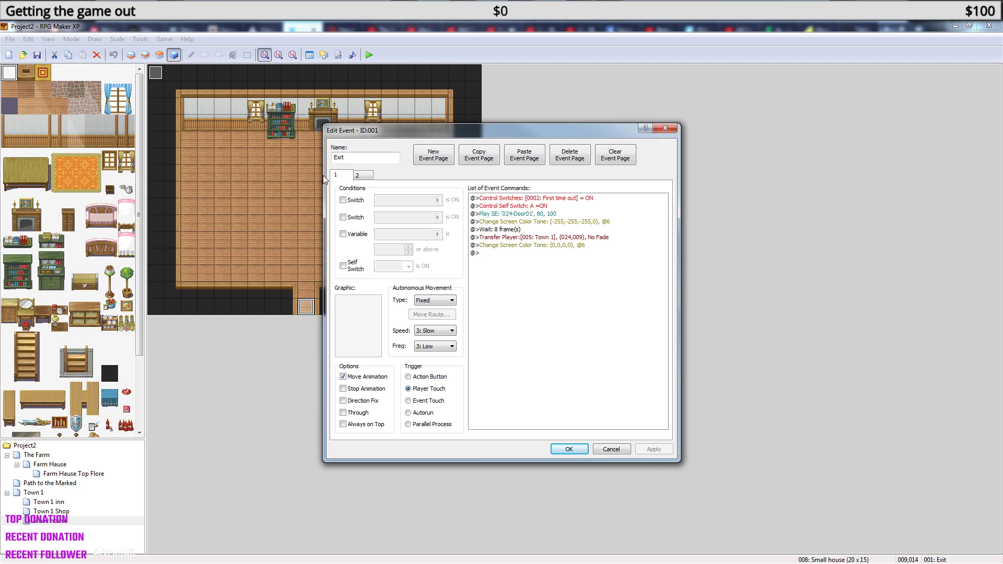
pyautogui.click(363, 176)
pyautogui.click(339, 178)
pyautogui.click(364, 177)
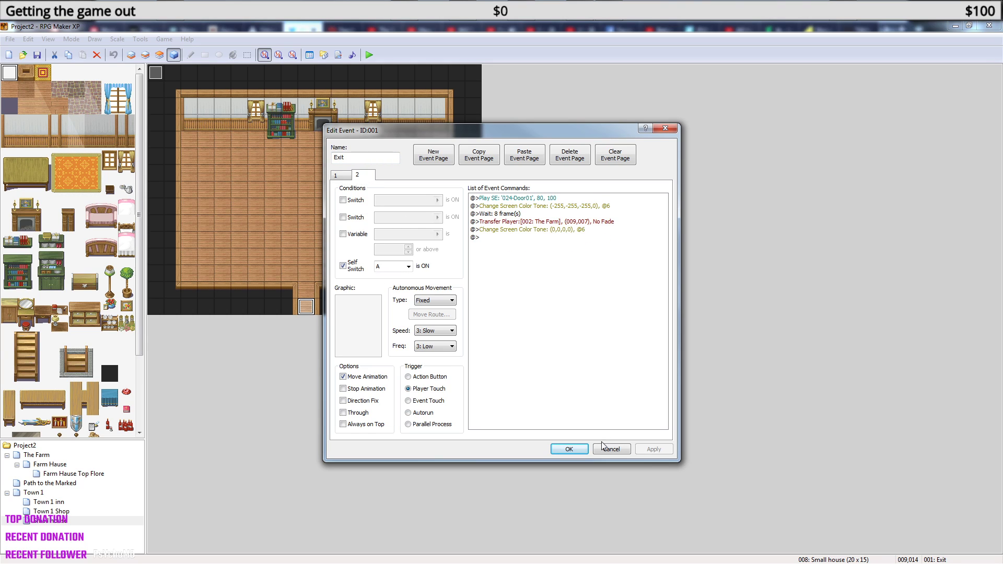
pyautogui.click(569, 449)
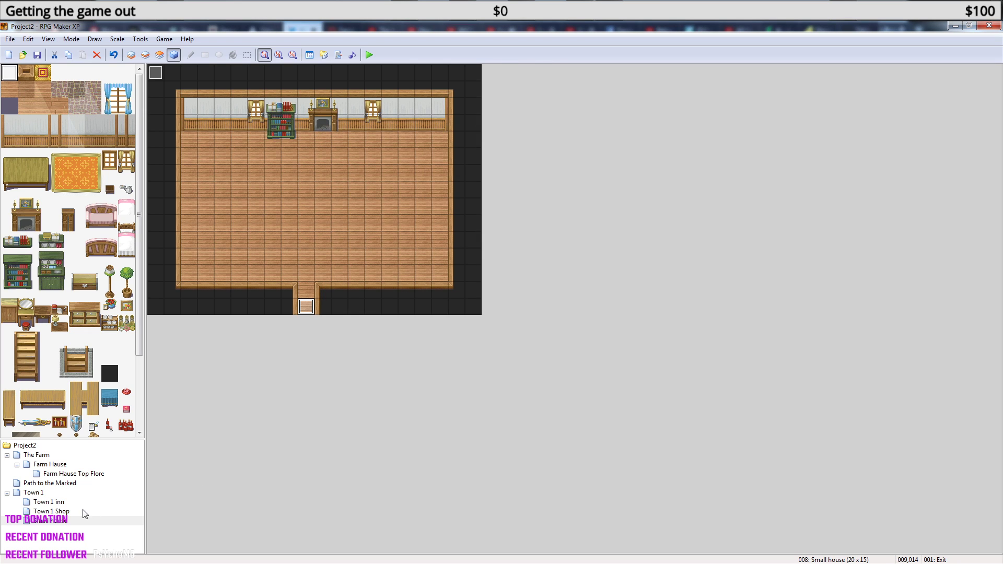
# Examine all four pages of Town 1's Next door event, comparing the conditions and commands of pages 3 and 4.
pyautogui.click(42, 493)
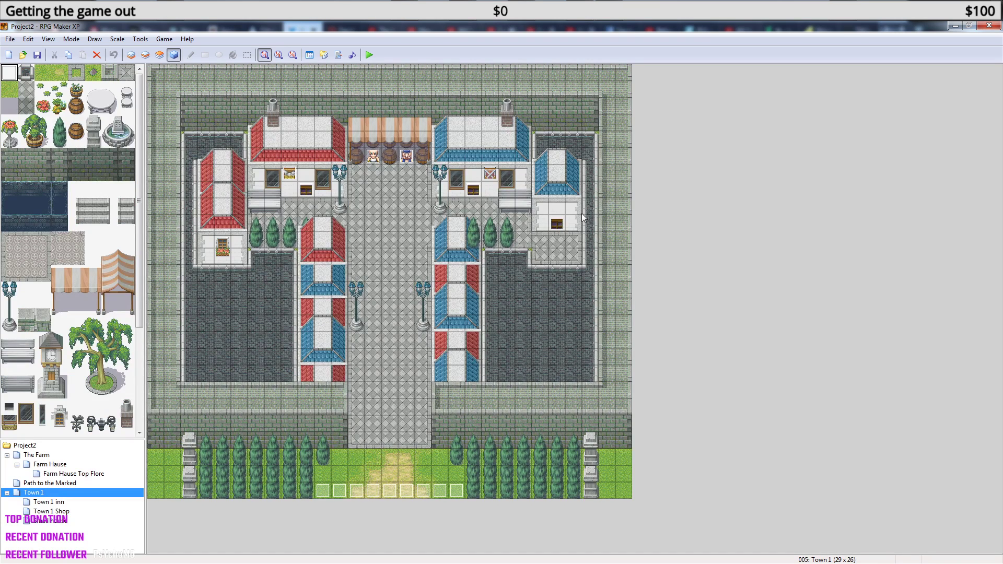
pyautogui.doubleClick(556, 223)
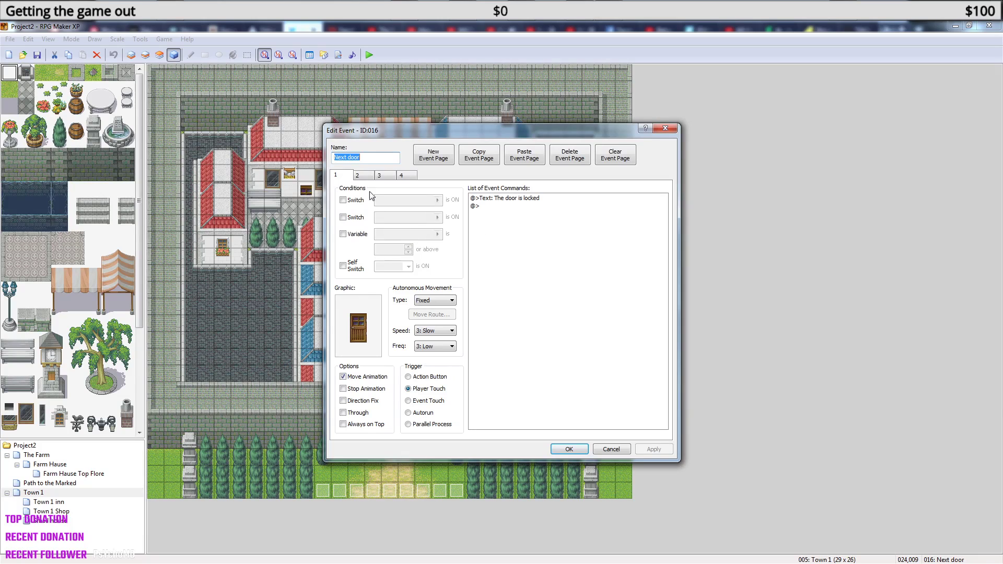
pyautogui.click(358, 175)
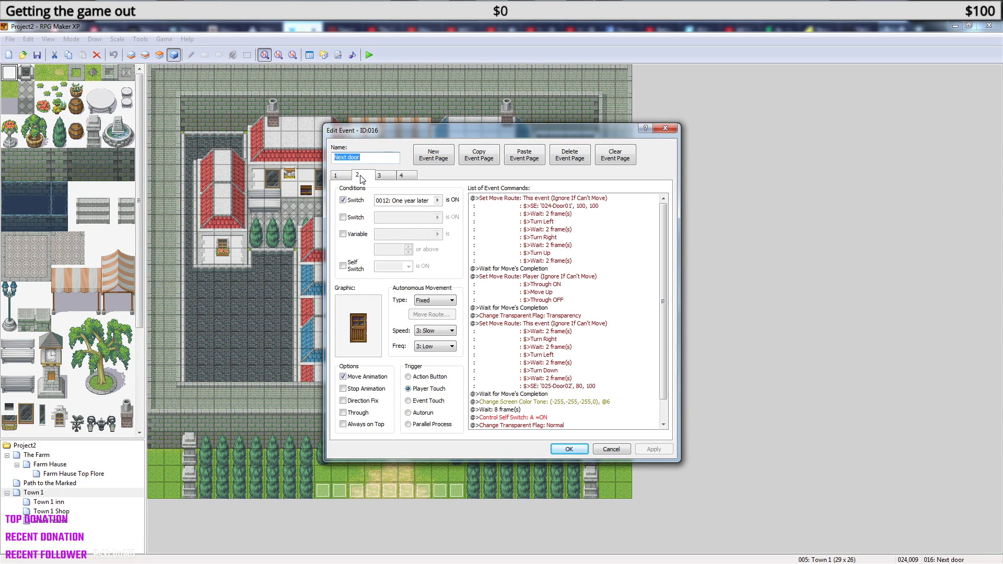
pyautogui.click(387, 175)
pyautogui.click(405, 177)
pyautogui.click(387, 177)
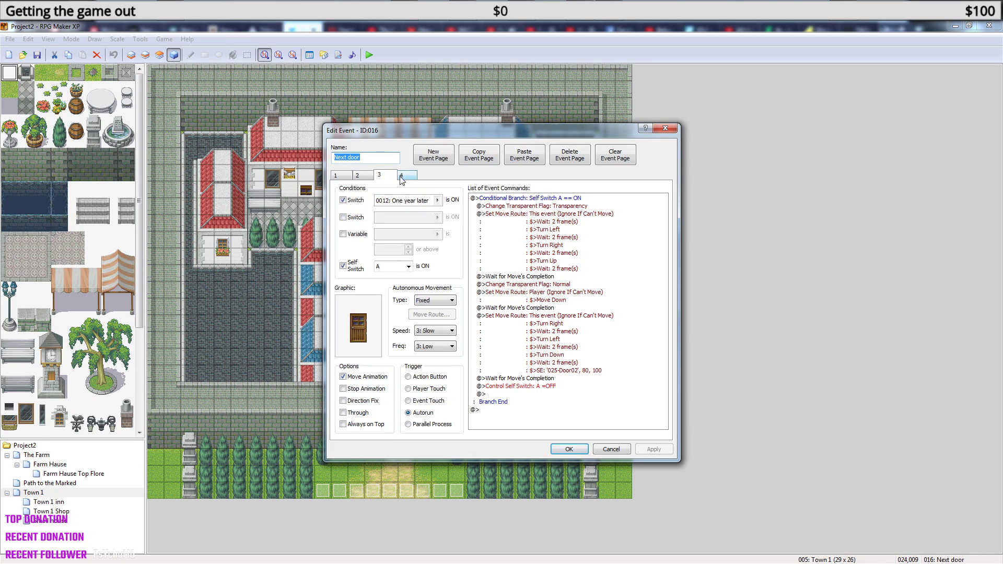
pyautogui.click(407, 178)
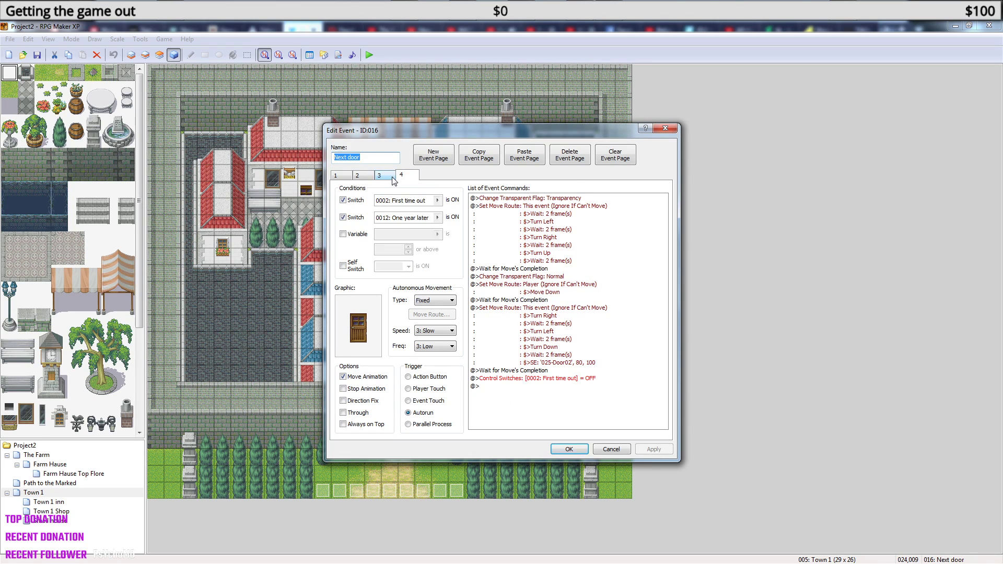
pyautogui.click(385, 177)
pyautogui.click(406, 178)
pyautogui.click(388, 177)
pyautogui.click(406, 177)
pyautogui.click(386, 177)
pyautogui.click(410, 177)
pyautogui.click(386, 176)
pyautogui.click(405, 178)
pyautogui.click(385, 176)
pyautogui.click(407, 178)
pyautogui.click(382, 178)
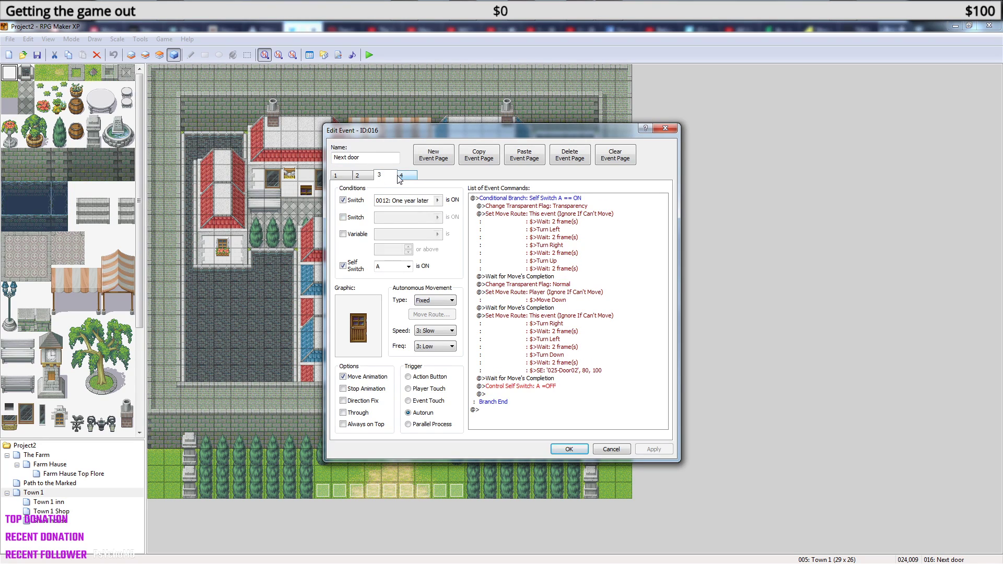
pyautogui.click(400, 178)
pyautogui.click(382, 179)
pyautogui.click(401, 179)
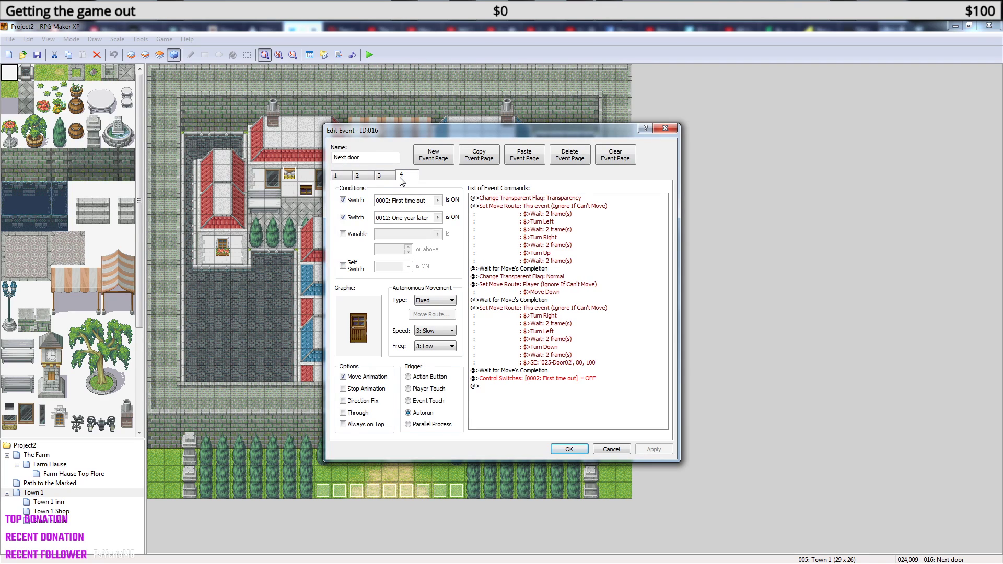
pyautogui.click(383, 178)
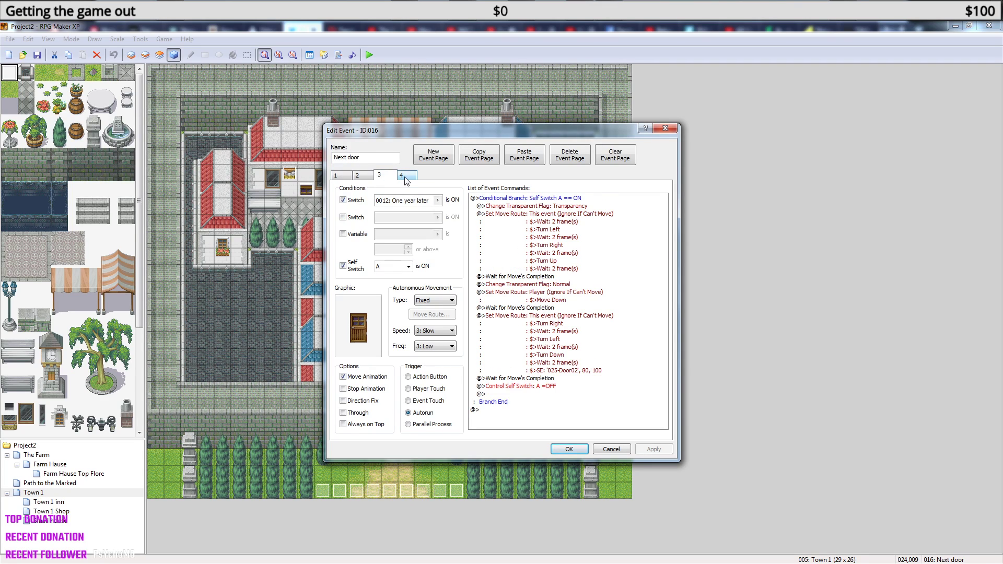
pyautogui.click(405, 178)
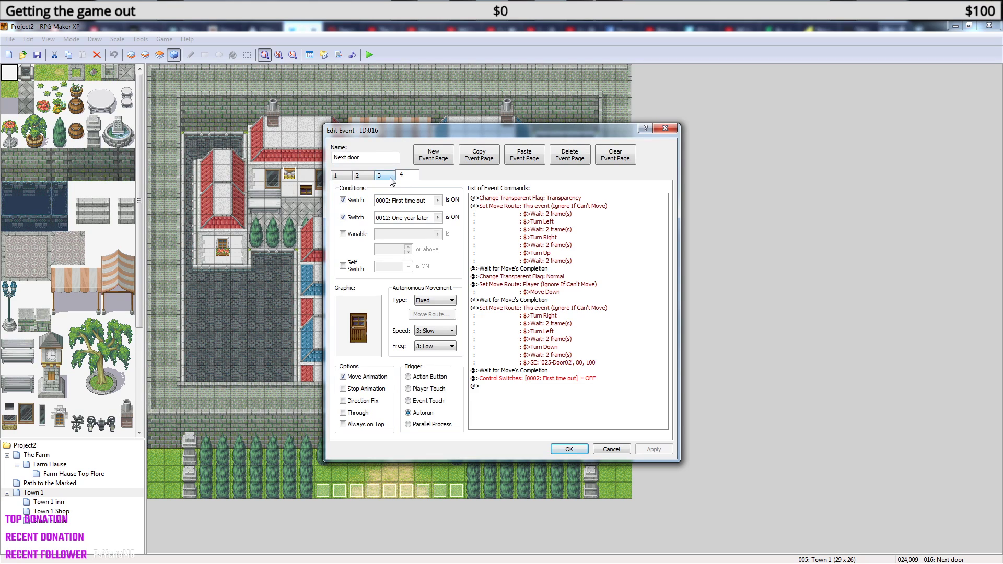
pyautogui.click(390, 178)
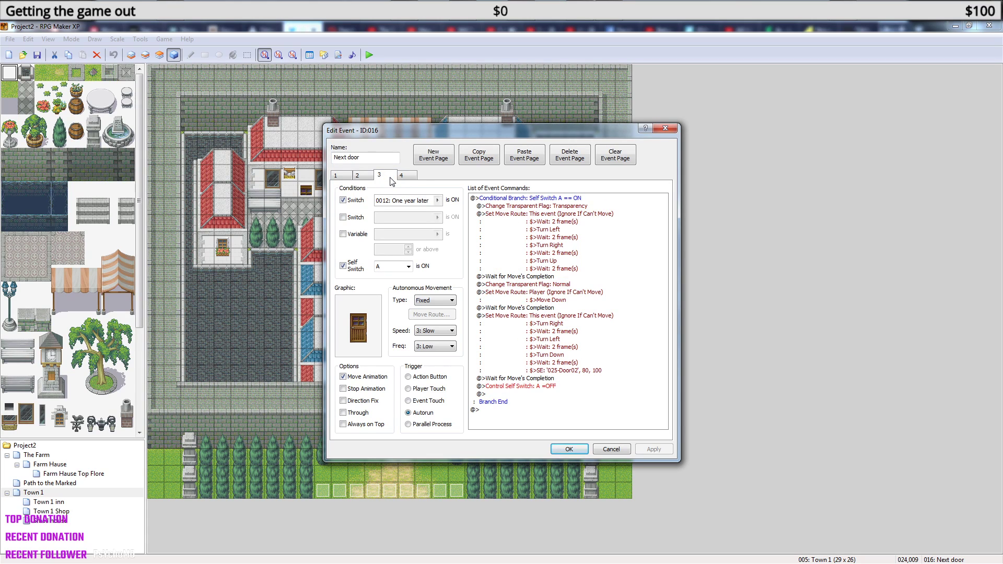
pyautogui.click(404, 180)
pyautogui.click(385, 178)
pyautogui.click(402, 178)
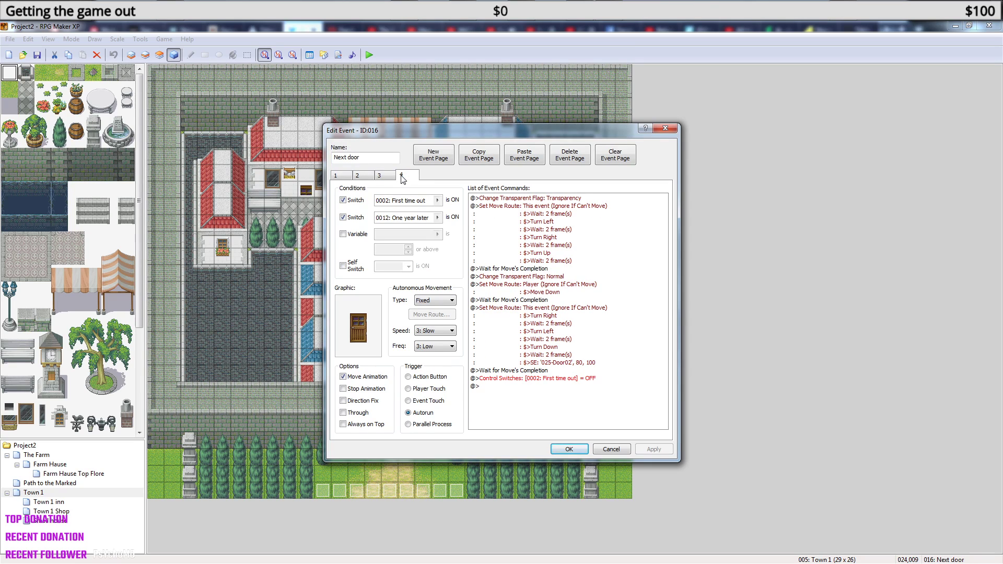
pyautogui.click(387, 177)
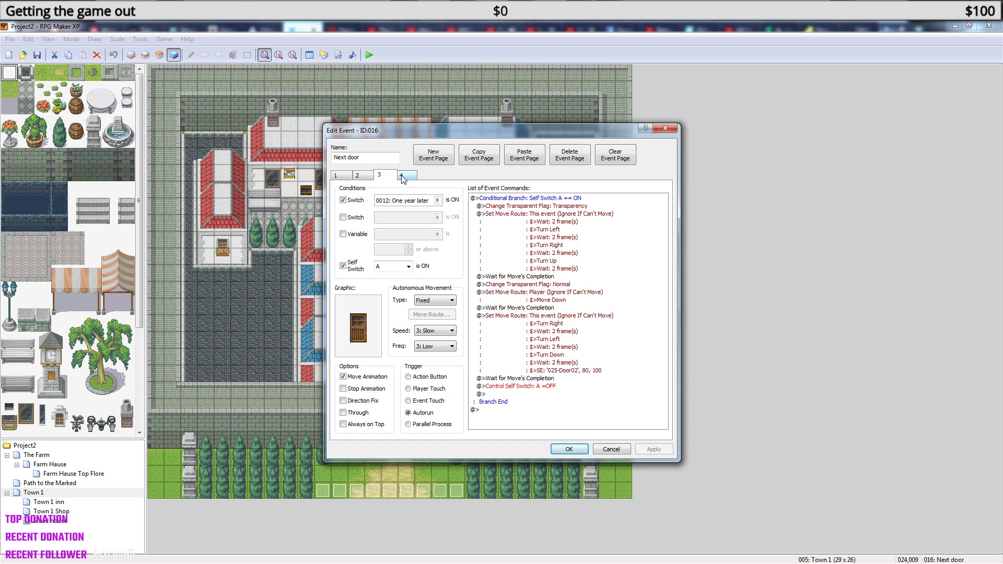
pyautogui.click(403, 178)
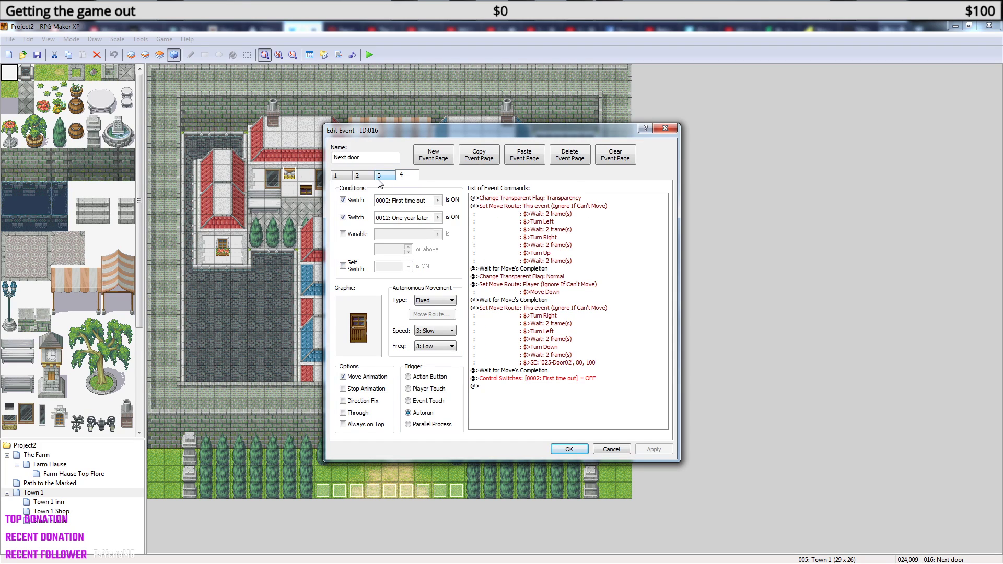
pyautogui.click(378, 180)
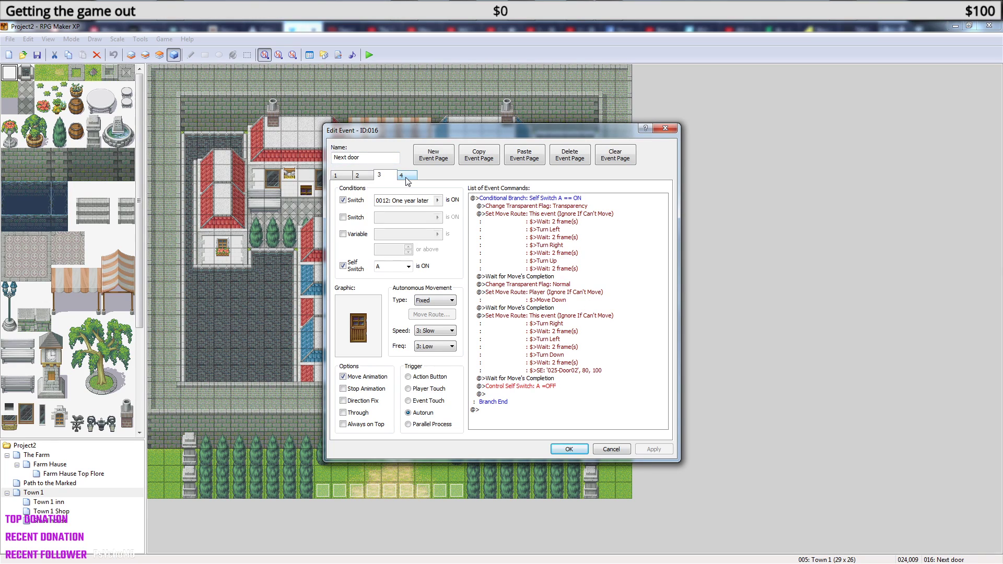
pyautogui.rightClick(562, 284)
pyautogui.click(597, 305)
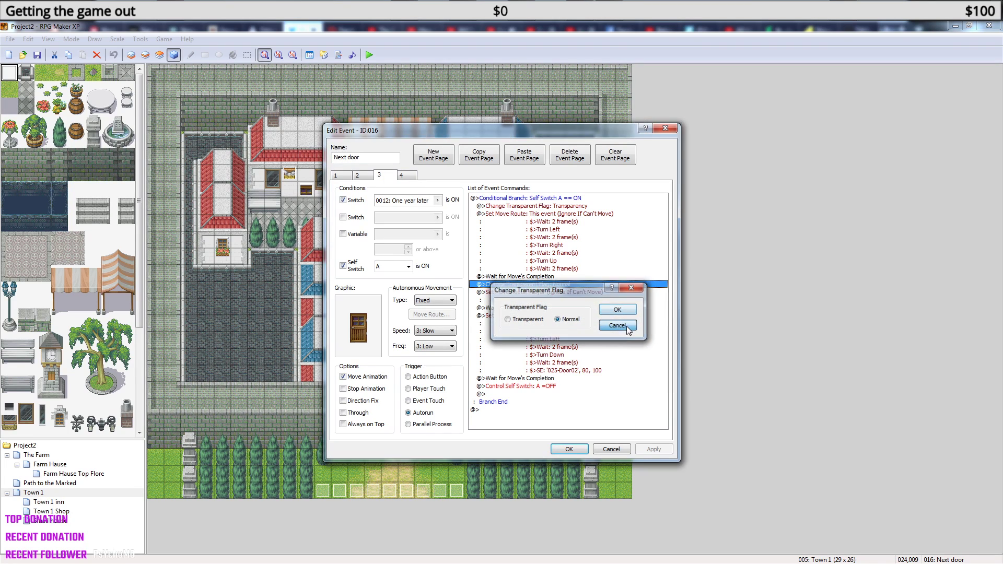
pyautogui.click(625, 326)
# On page 3 of the Next door event, add Through ON before and Through OFF after Move Down in the player's move route.
pyautogui.click(558, 295)
pyautogui.rightClick(557, 292)
pyautogui.click(590, 310)
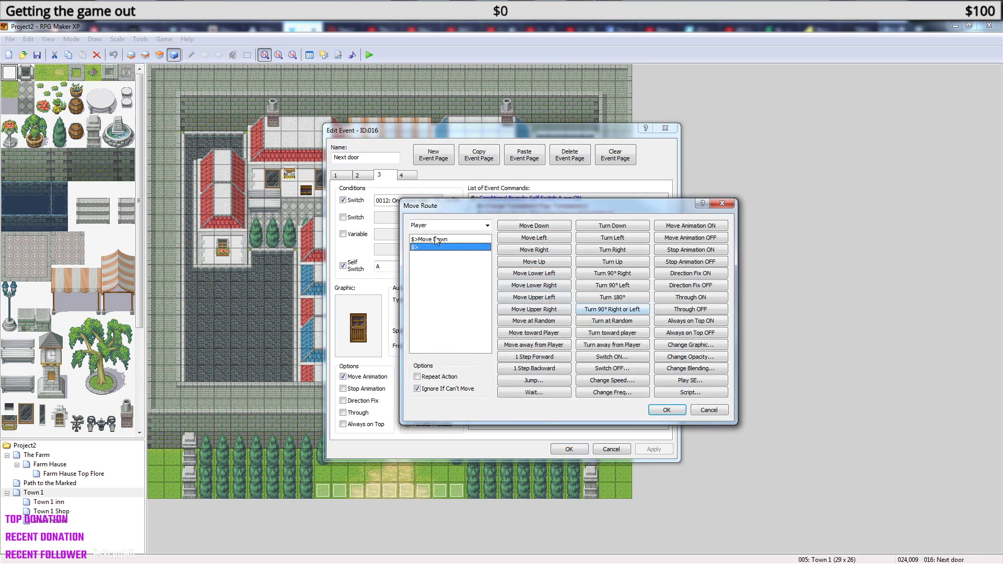
pyautogui.click(440, 239)
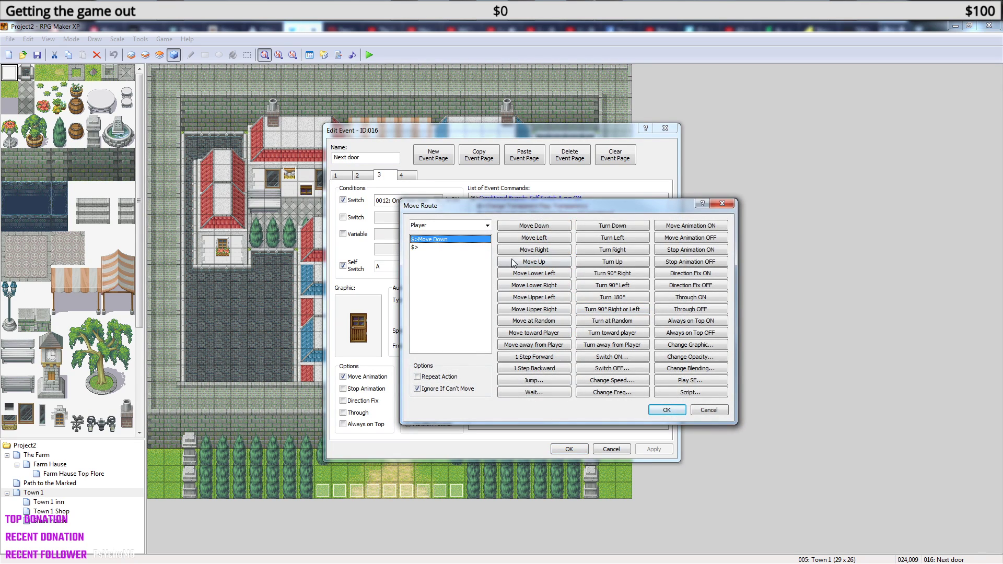
pyautogui.click(705, 299)
pyautogui.click(442, 255)
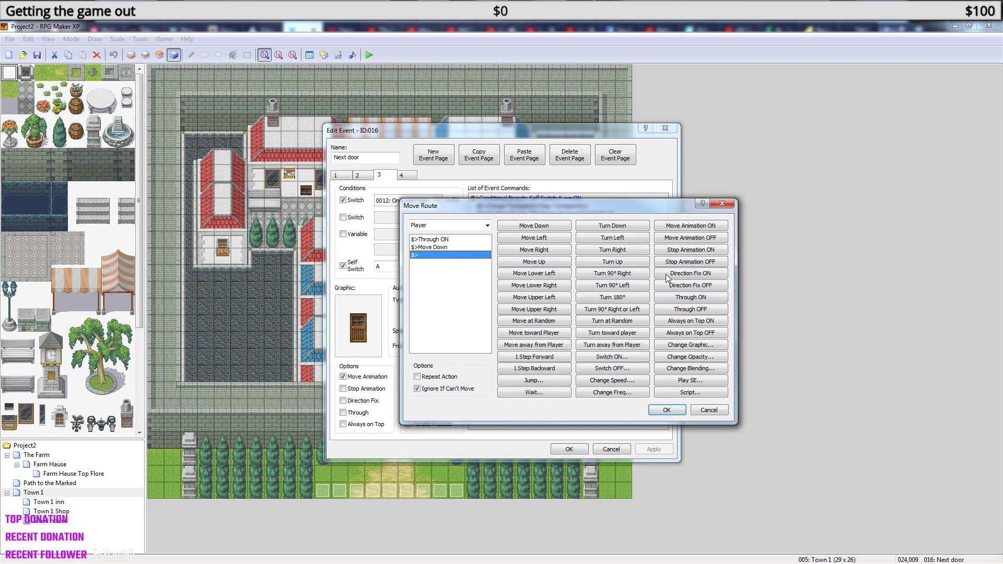
pyautogui.click(689, 309)
pyautogui.click(668, 411)
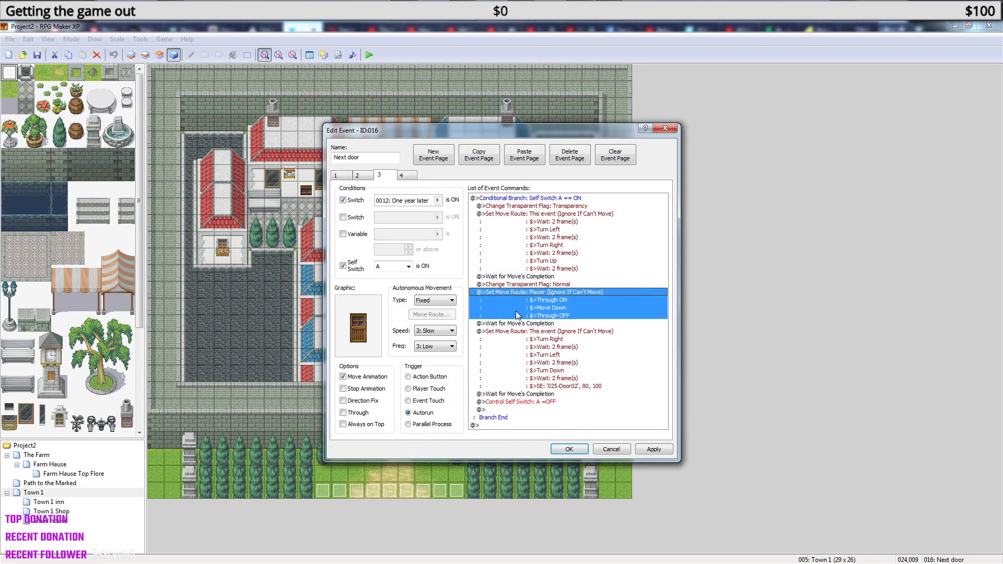
# On page 4 of the Next door event, add Through ON before and Through OFF after Move Down in the player's move route.
pyautogui.click(412, 177)
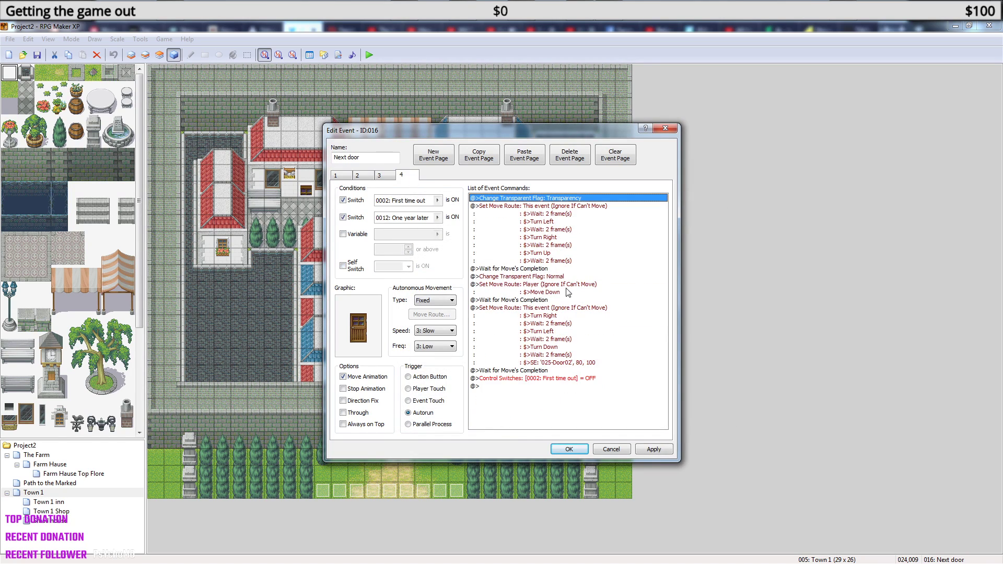
pyautogui.click(546, 290)
pyautogui.rightClick(546, 288)
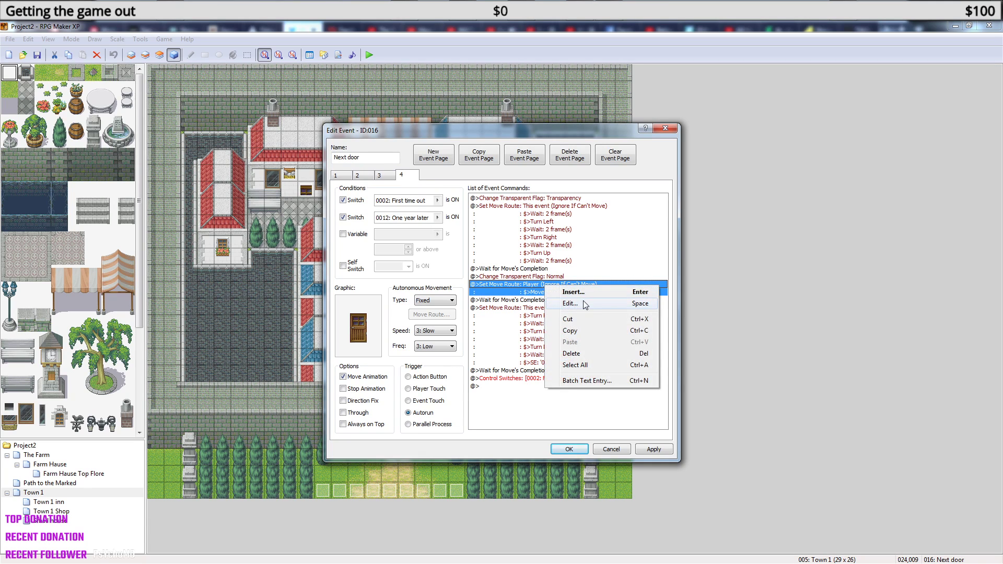
pyautogui.click(584, 303)
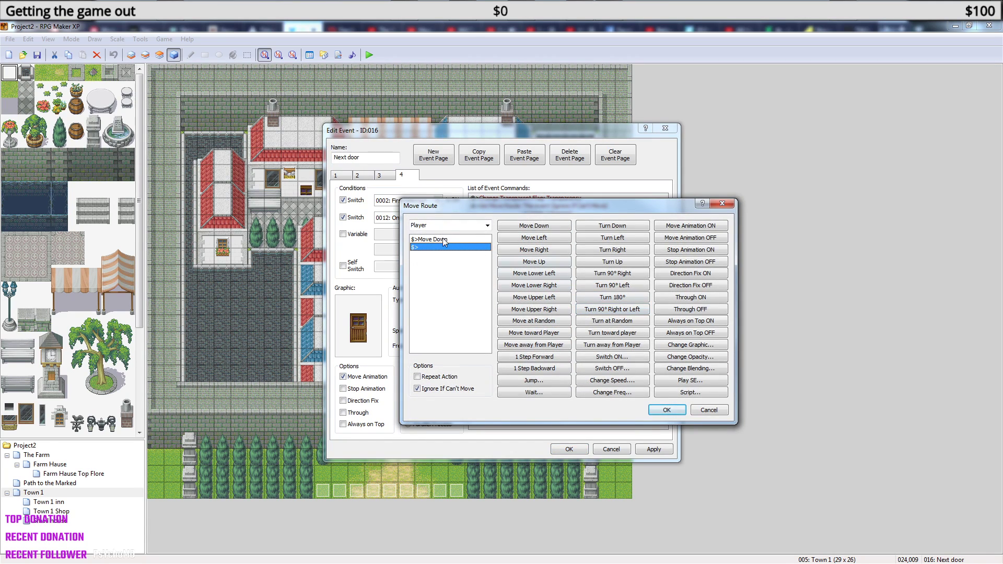
pyautogui.click(443, 238)
pyautogui.click(687, 298)
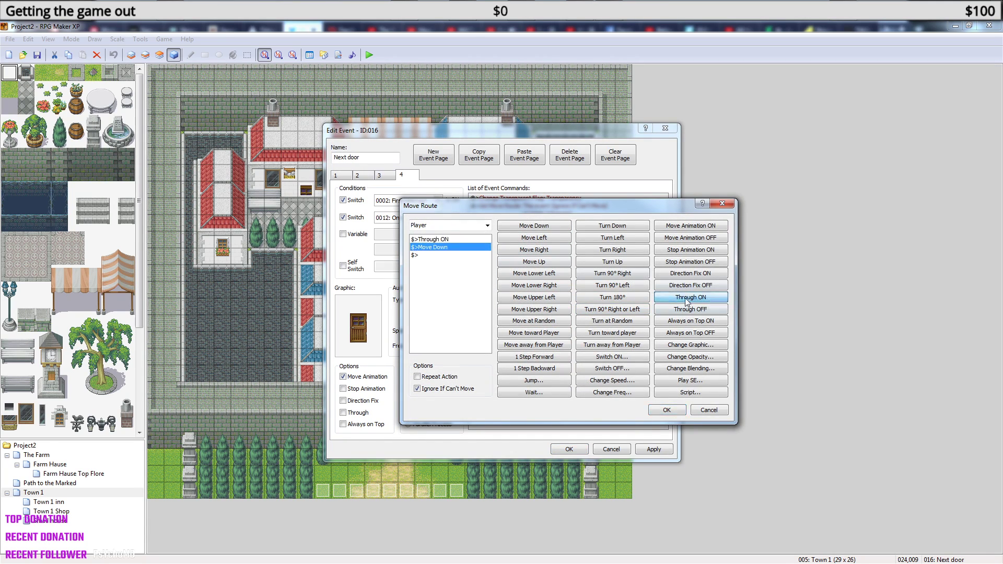
pyautogui.click(454, 255)
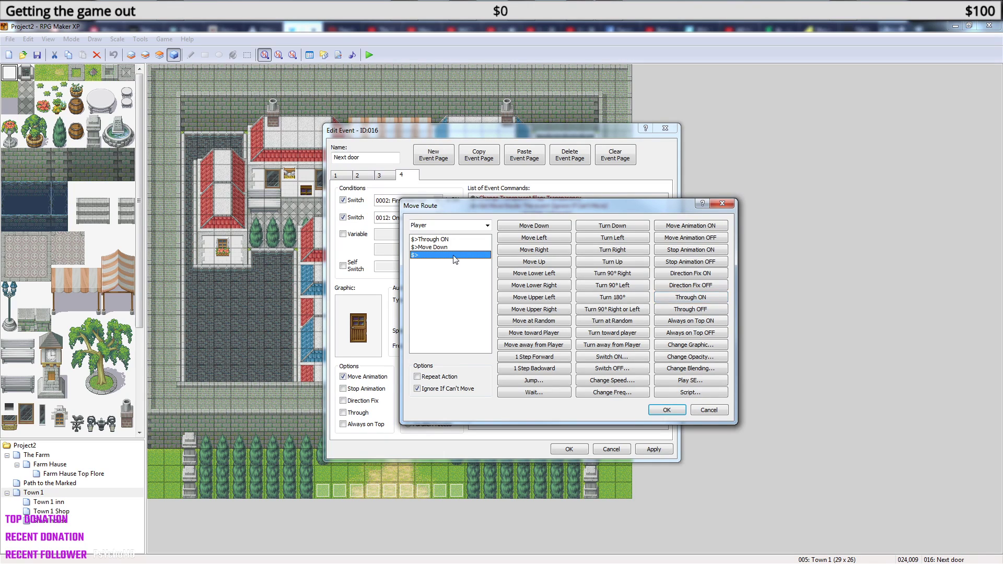
pyautogui.click(711, 312)
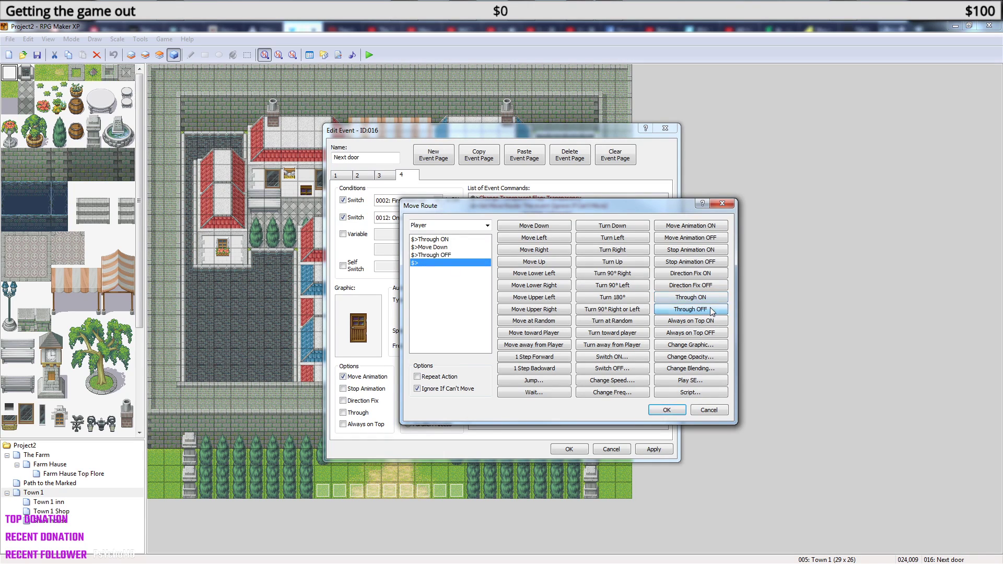
pyautogui.click(666, 409)
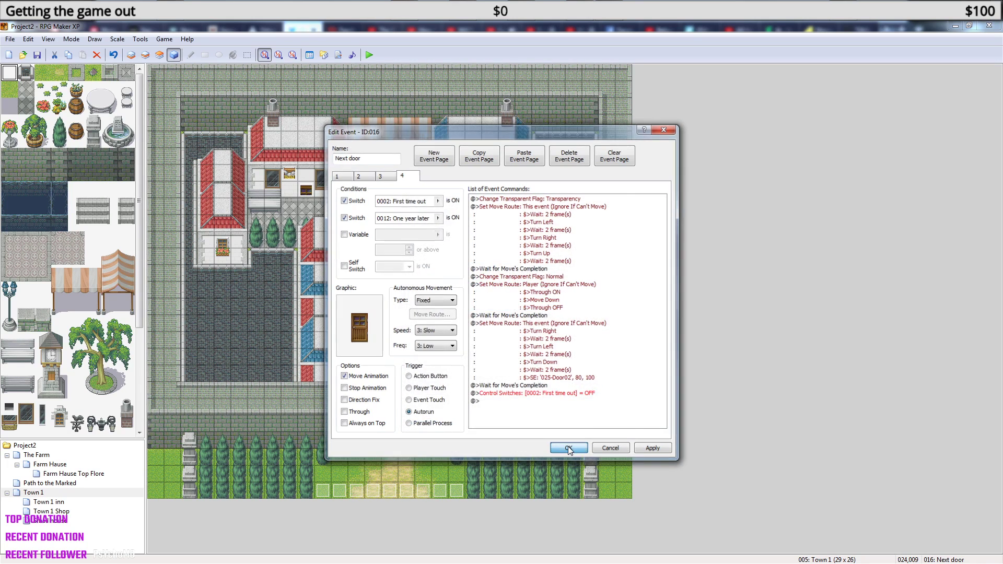
pyautogui.click(568, 448)
# Save the project and playtest from File1, leaving the Small house, re-entering and leaving again, and close the playtest.
pyautogui.click(369, 54)
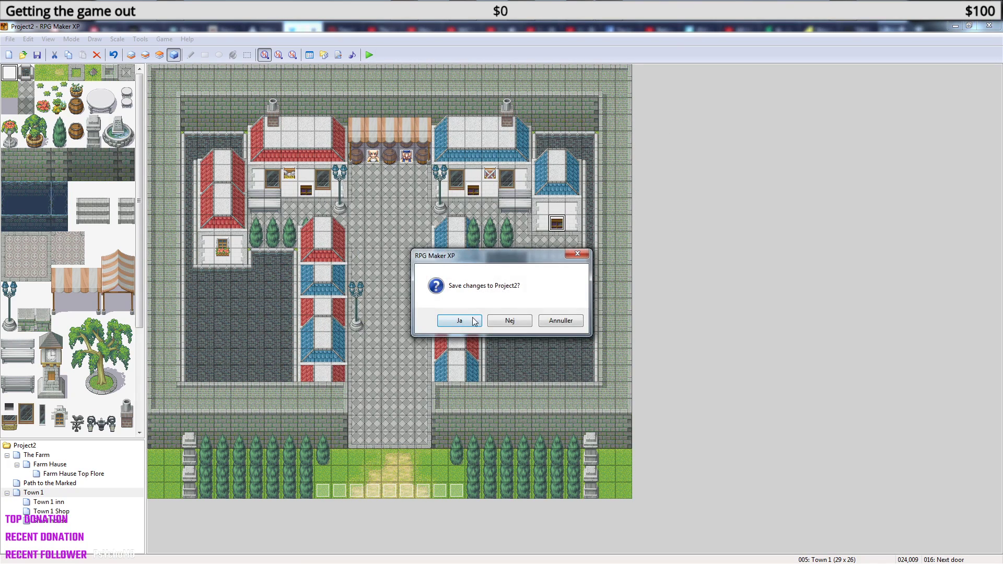
pyautogui.click(460, 320)
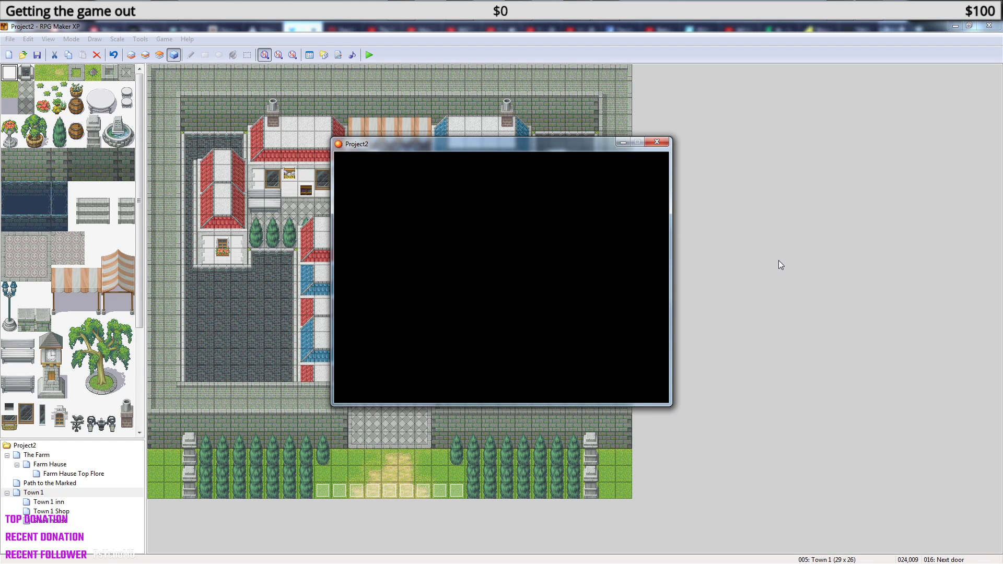
pyautogui.press('Return')
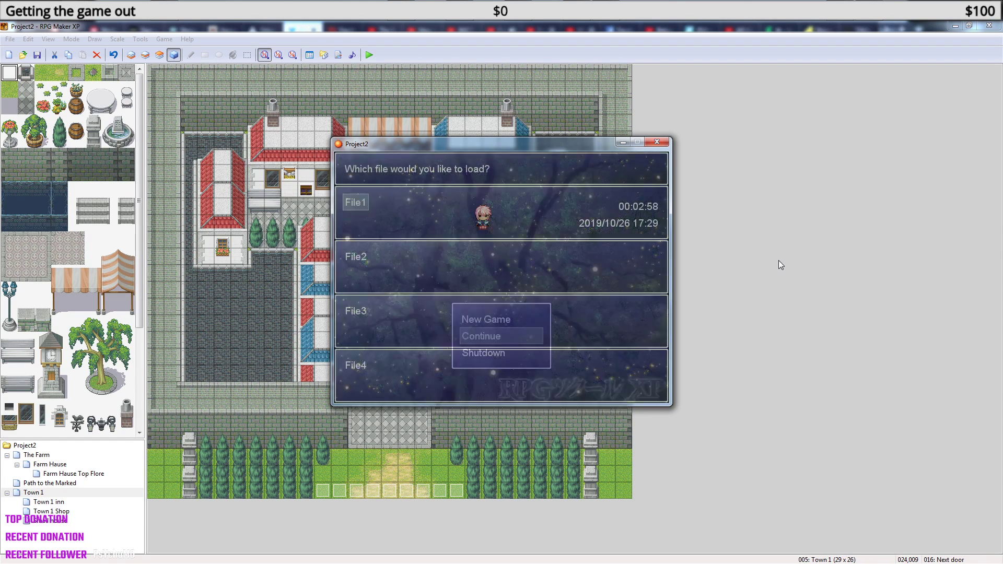
pyautogui.press('Return')
pyautogui.press('Down')
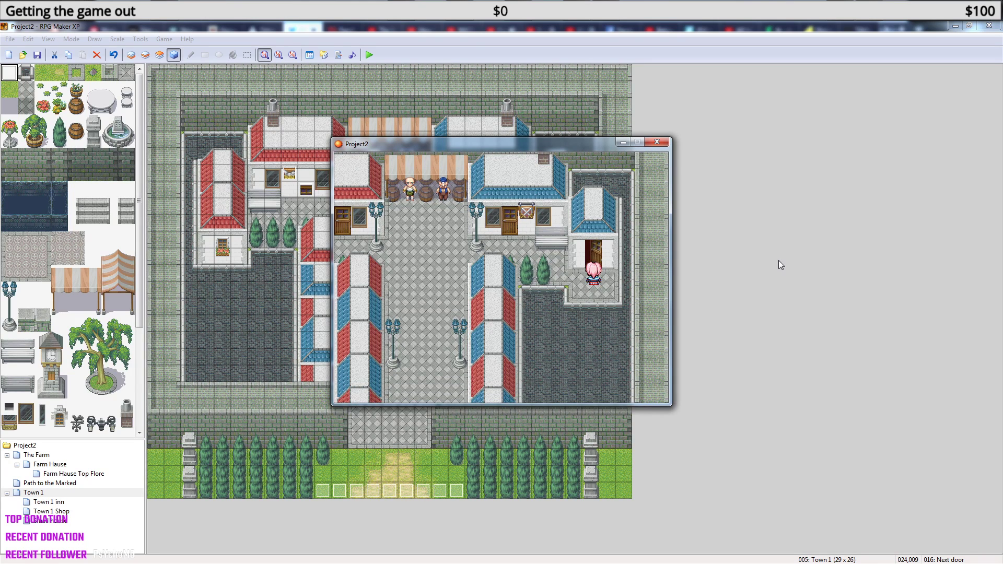
pyautogui.press('Up')
pyautogui.press('Down')
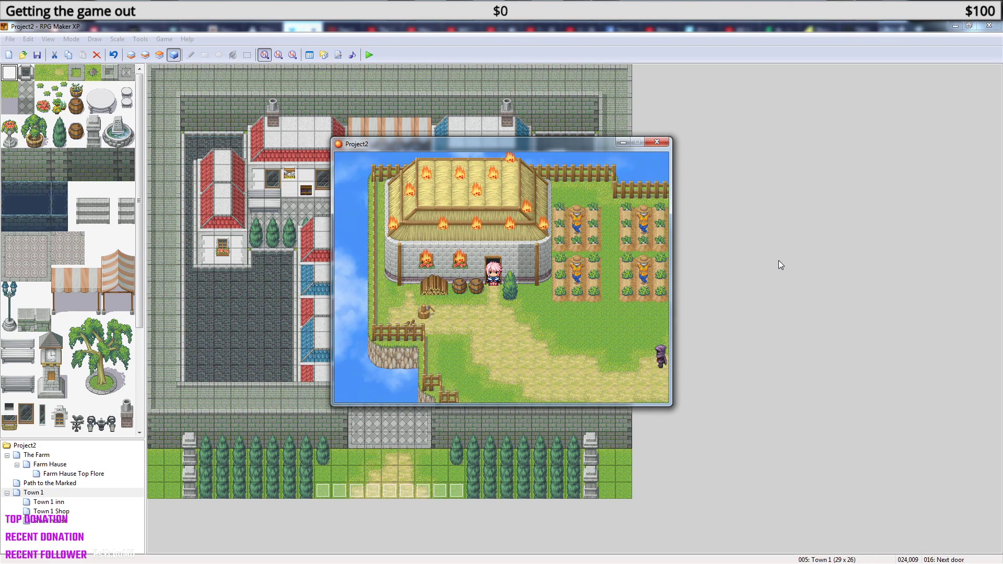
pyautogui.click(657, 143)
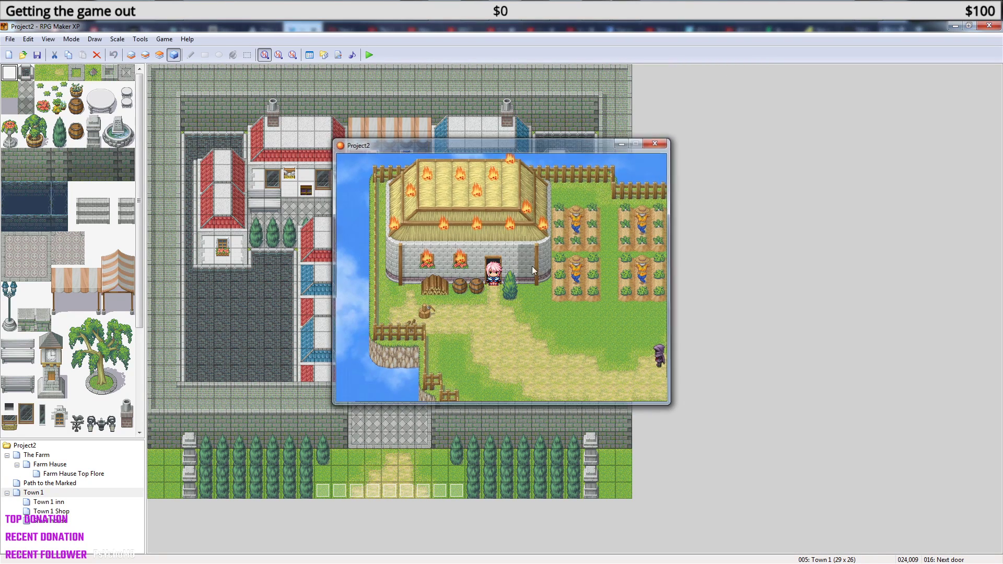
# On page 2 of the Small house's Exit event, set the player transfer destination to Town 1 at (024,009).
pyautogui.click(62, 520)
pyautogui.doubleClick(306, 308)
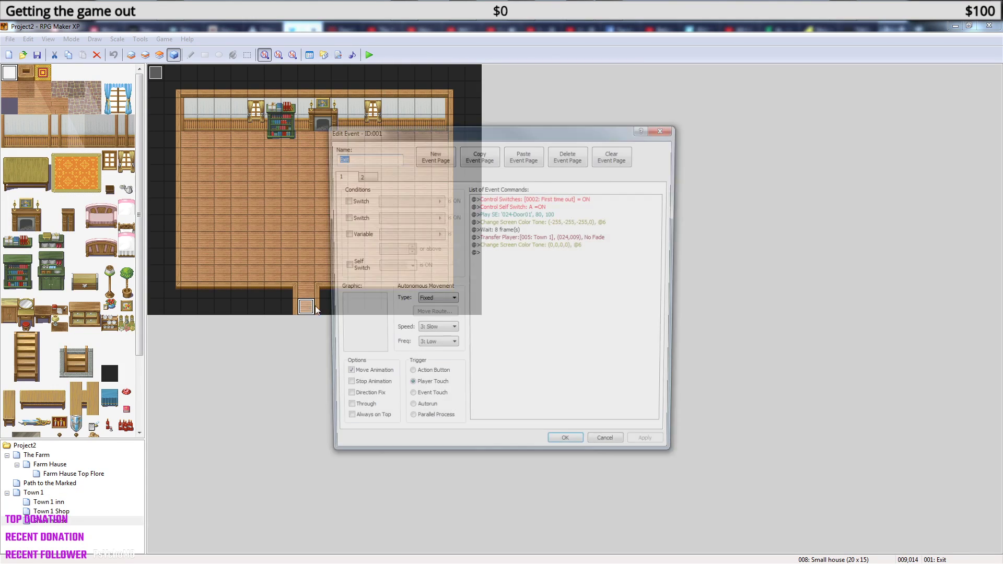
pyautogui.click(364, 177)
pyautogui.rightClick(585, 222)
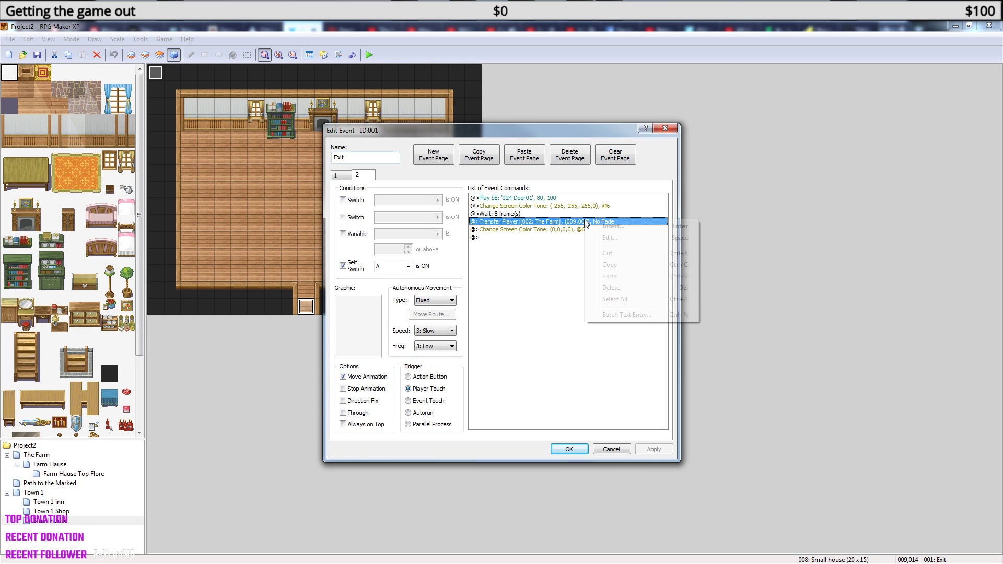
pyautogui.click(622, 242)
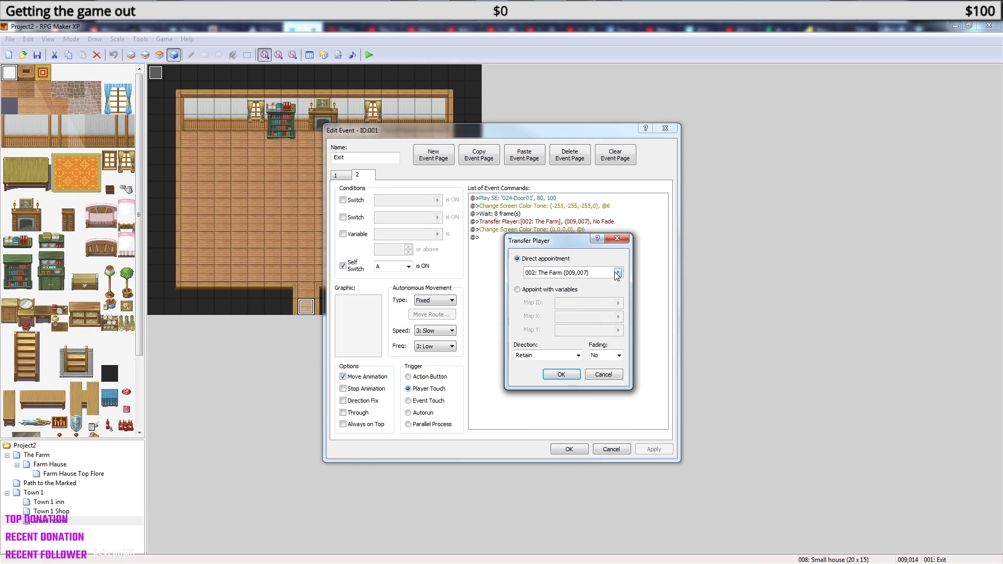
pyautogui.click(618, 272)
pyautogui.click(394, 210)
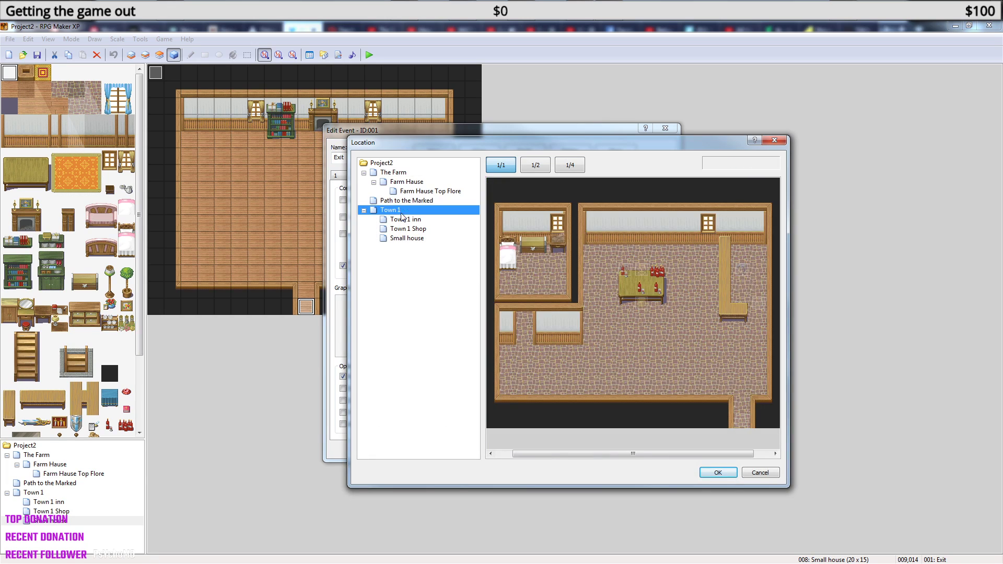
pyautogui.moveTo(645, 453); pyautogui.dragTo(700, 454)
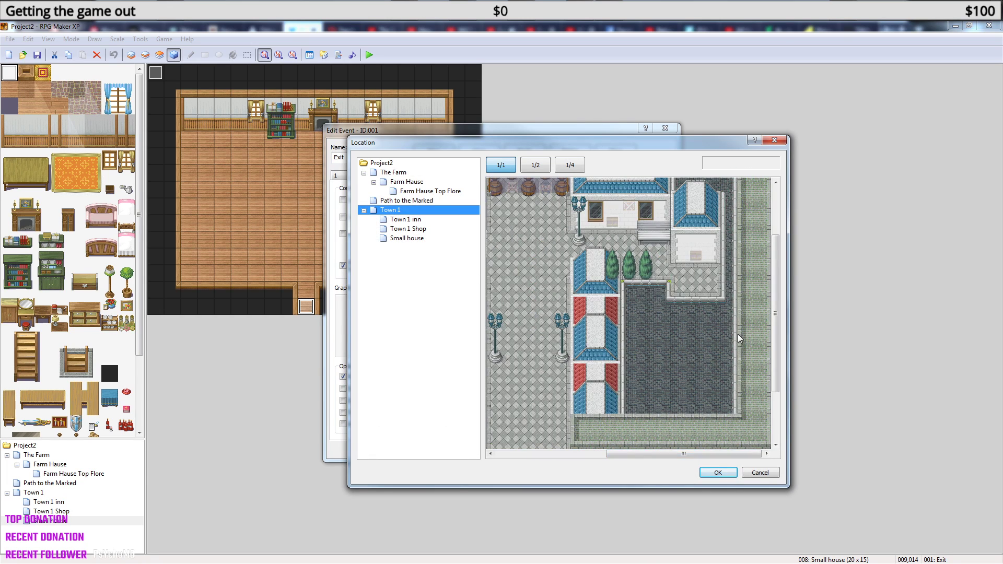
pyautogui.click(693, 258)
pyautogui.click(716, 473)
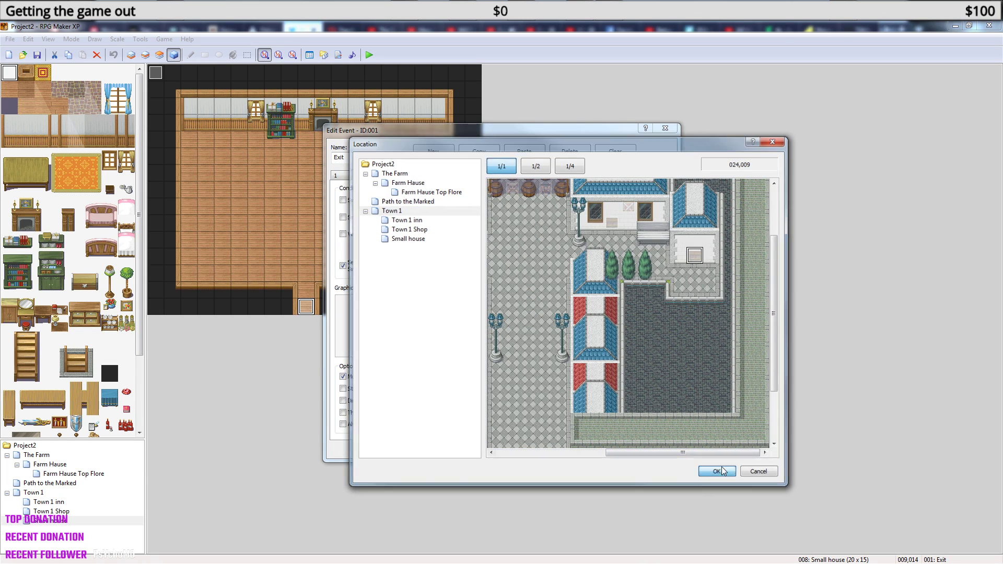
pyautogui.click(561, 374)
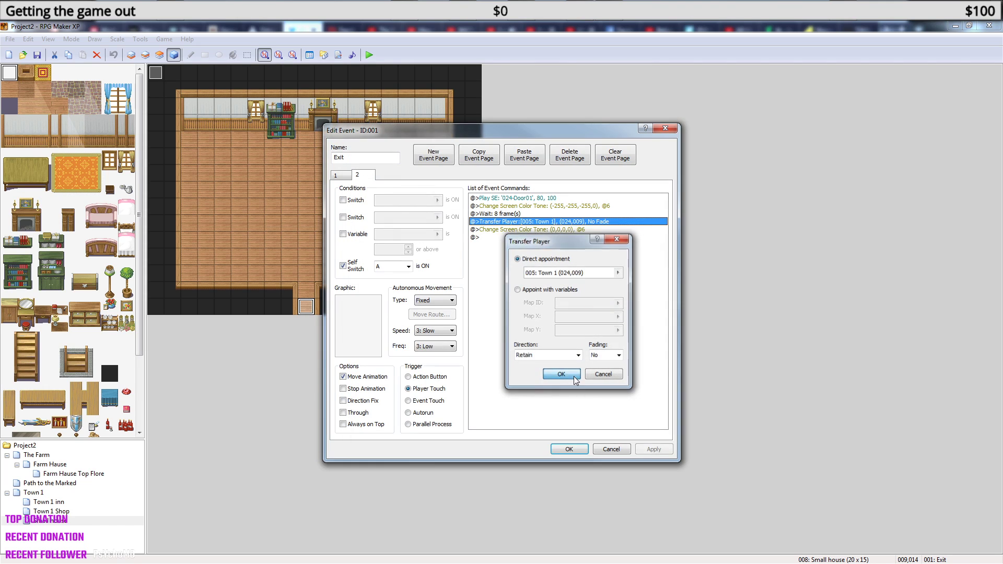
pyautogui.click(569, 448)
# Save the project and retest from File1, going out of the Small house, back in and out again to Town 1.
pyautogui.click(370, 54)
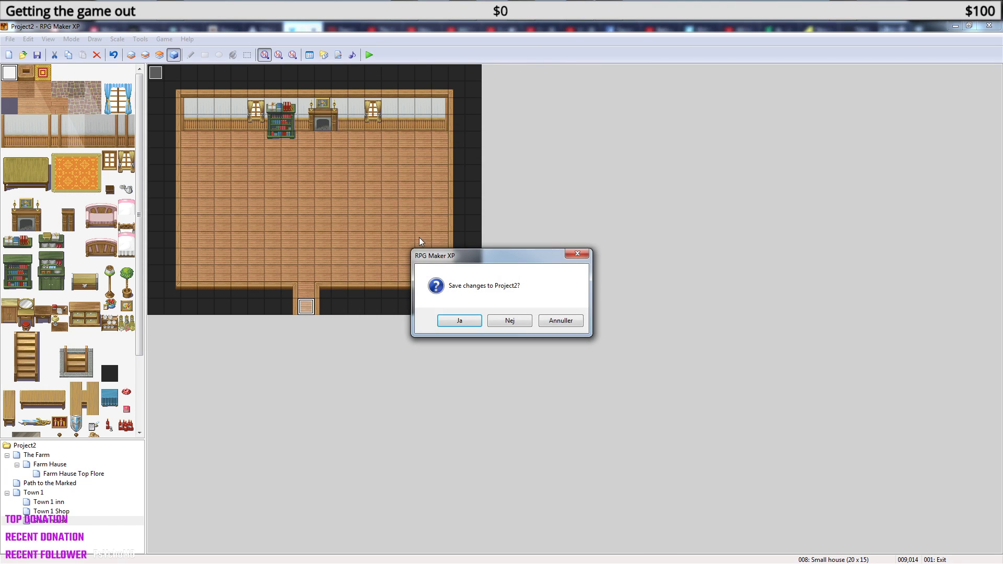
pyautogui.click(466, 321)
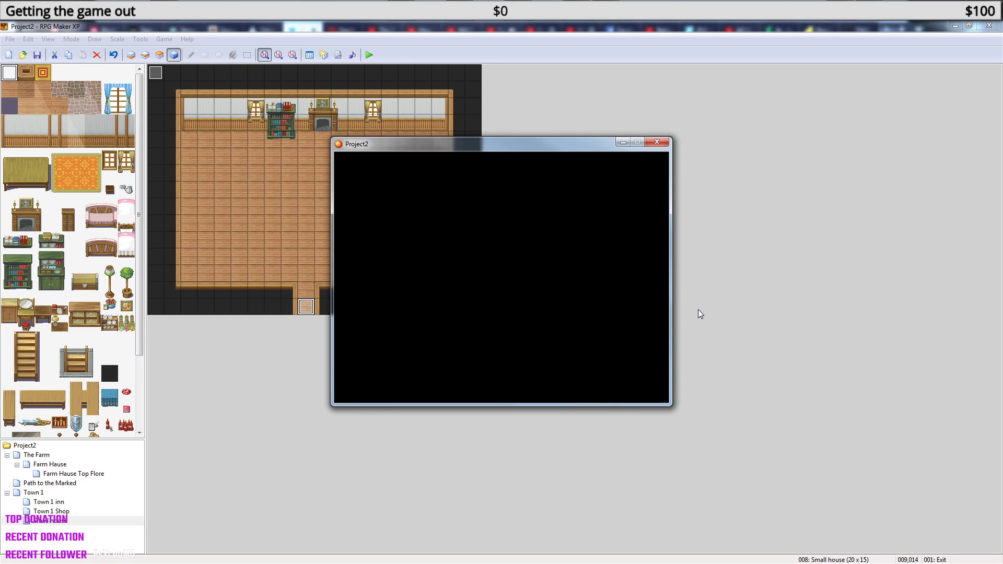
pyautogui.press('Return')
pyautogui.press('Return')
pyautogui.press('Down')
pyautogui.press('Up')
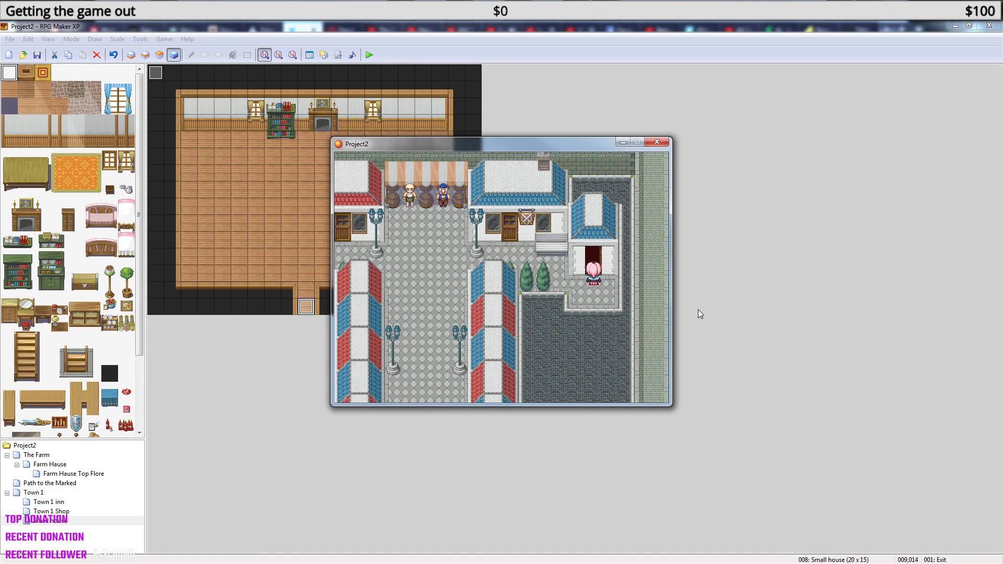
pyautogui.press('Down')
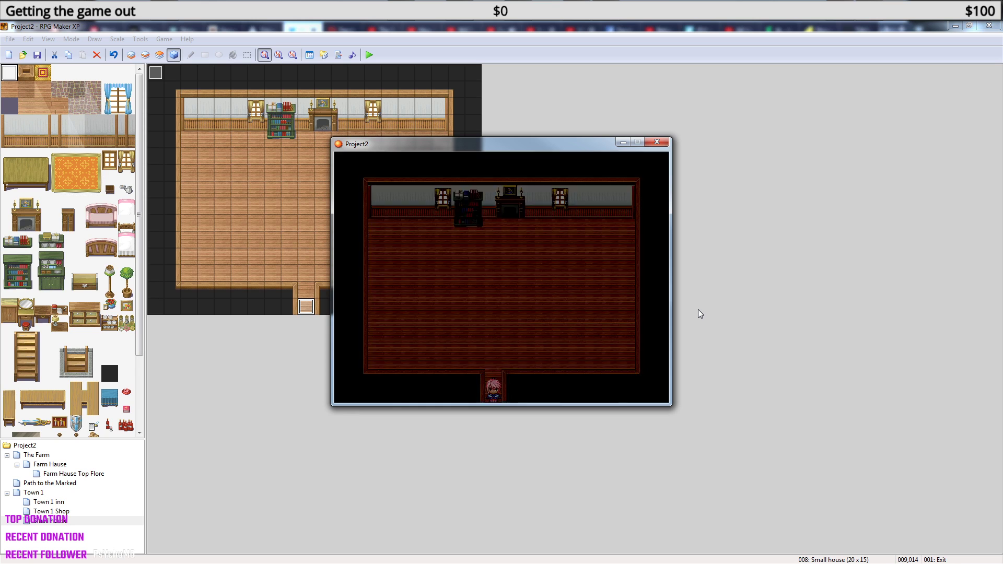
pyautogui.press('Left')
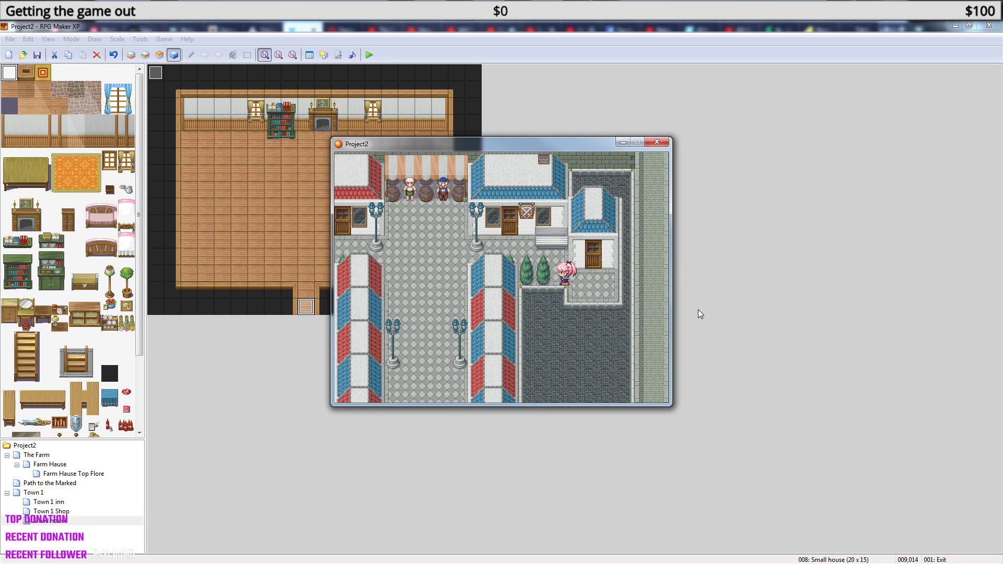
# Walk out of Town 1 to the farm and check the burning house and crop fields in the playtest.
pyautogui.press('Up')
pyautogui.press('Left')
pyautogui.press('Left')
pyautogui.press('Down')
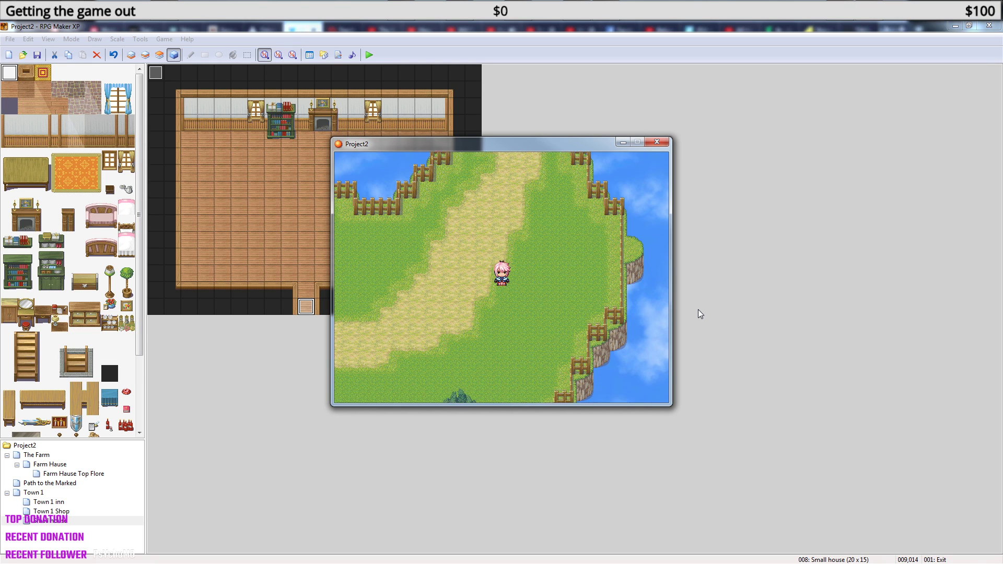
pyautogui.press('Left')
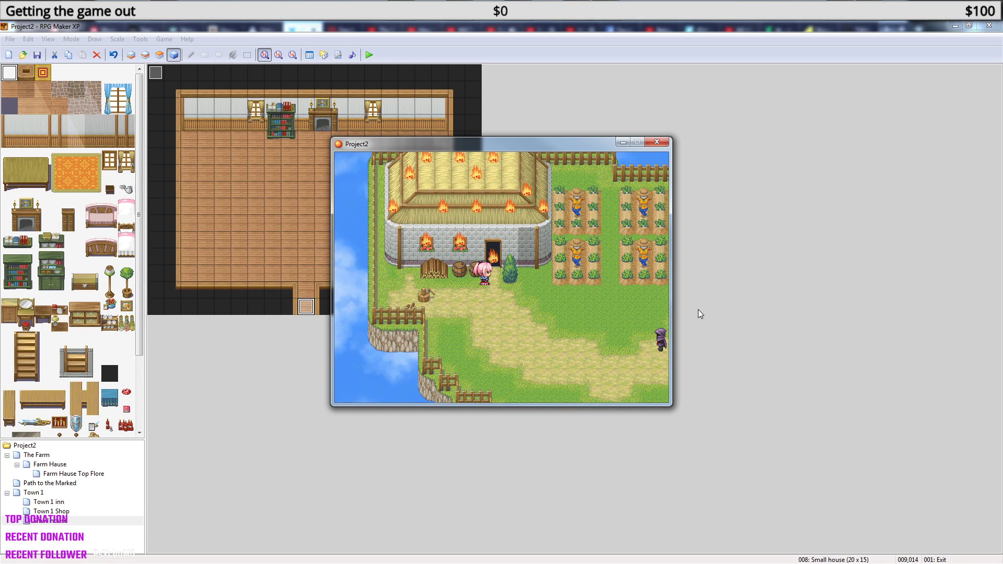
pyautogui.press('Down')
pyautogui.press('Right')
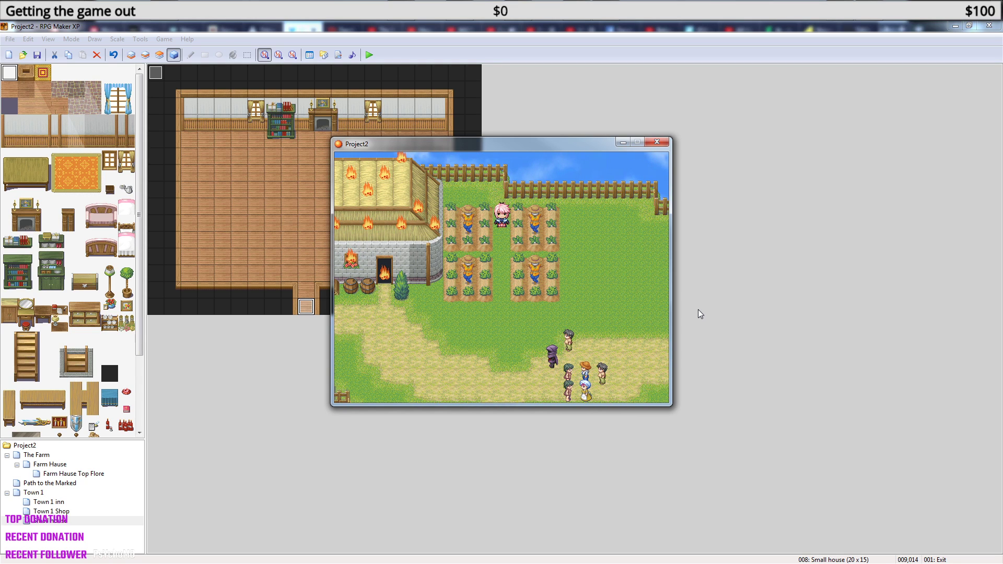
# Walk from the farm back along the path and up the main street of Town 1.
pyautogui.press('Down')
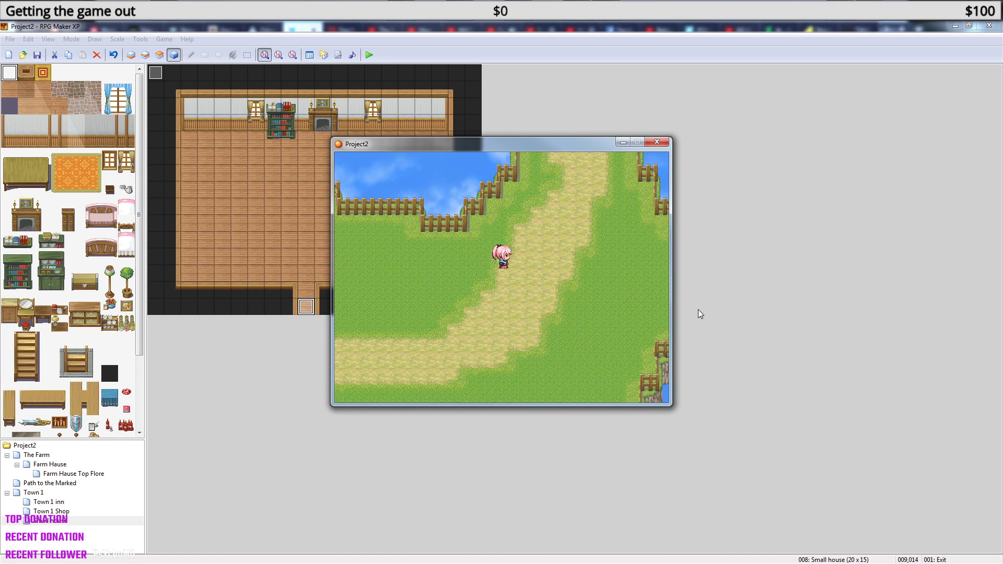
pyautogui.press('Down')
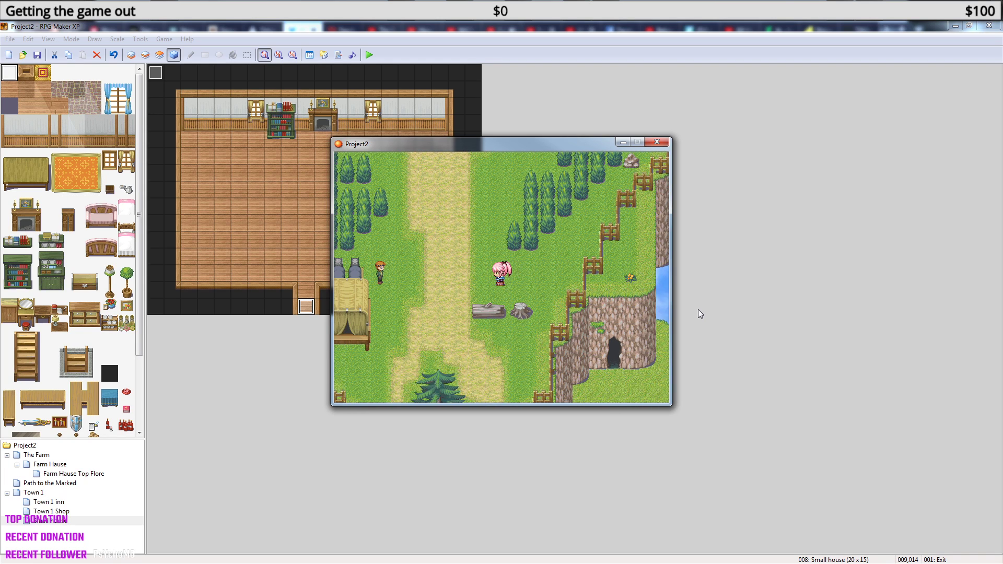
pyautogui.press('Left')
pyautogui.press('Up')
pyautogui.press('Up')
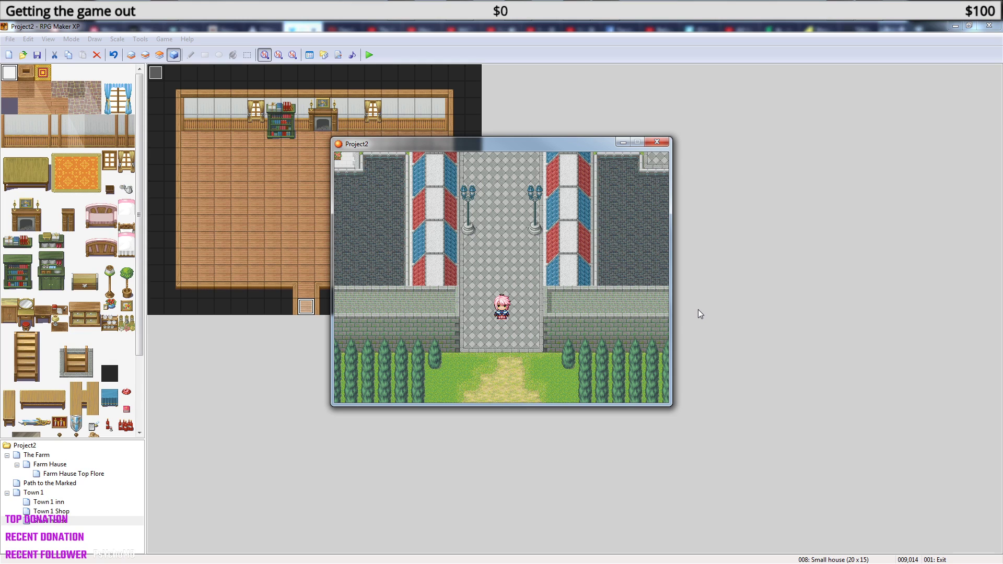
pyautogui.press('Up')
pyautogui.press('Up')
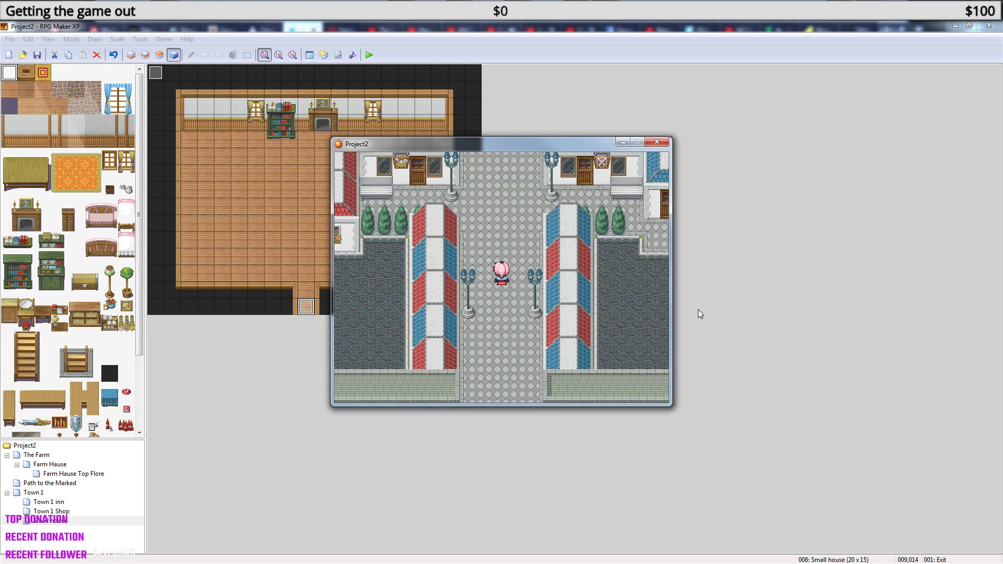
# Approach the Small house in Town 1, checking the party's status in the game's main menu on the way.
pyautogui.press('Right')
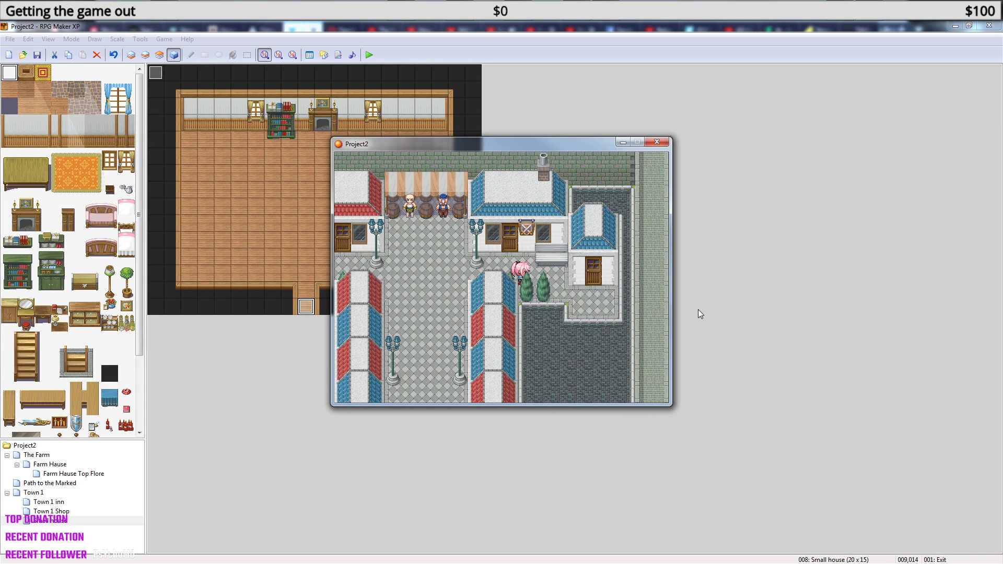
pyautogui.press('Escape')
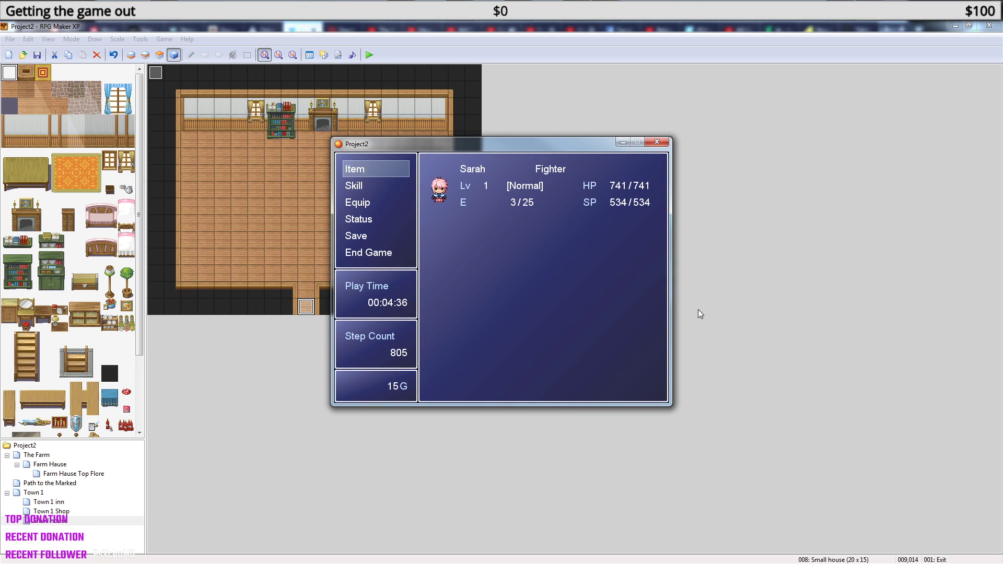
pyautogui.press('Escape')
pyautogui.press('Right')
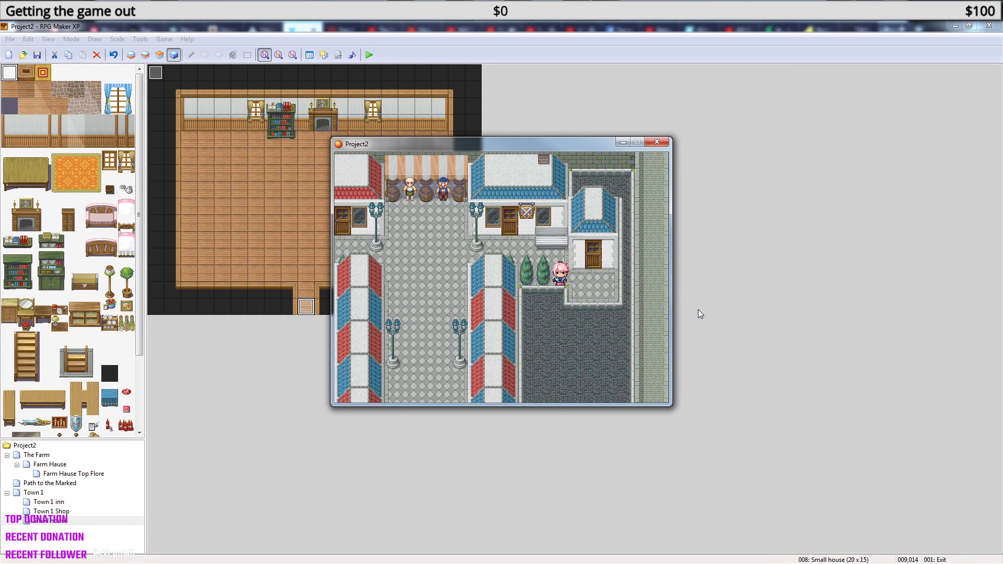
# Enter the Small house from Town 1, walk around its room and end the playtest.
pyautogui.press('Up')
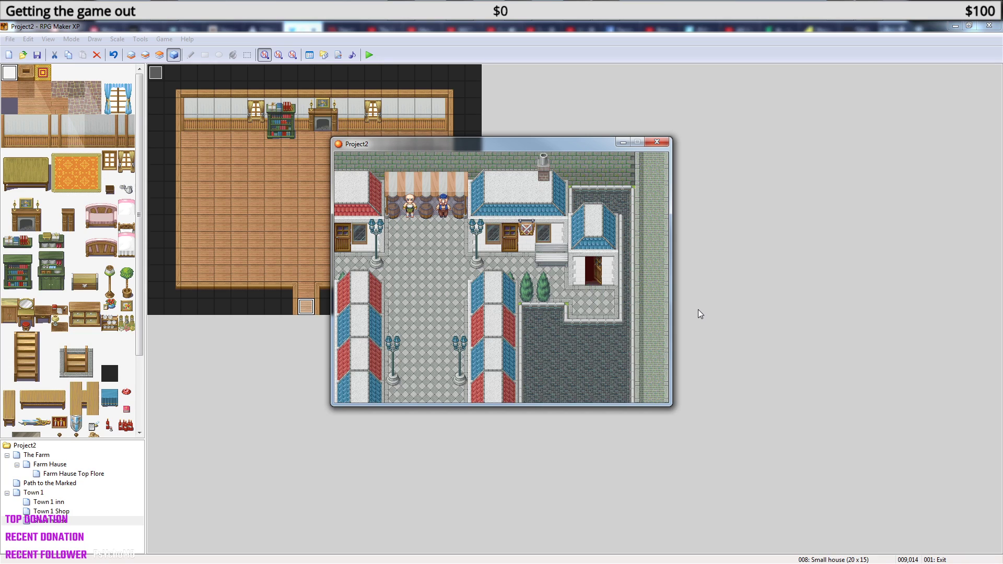
pyautogui.press('Up')
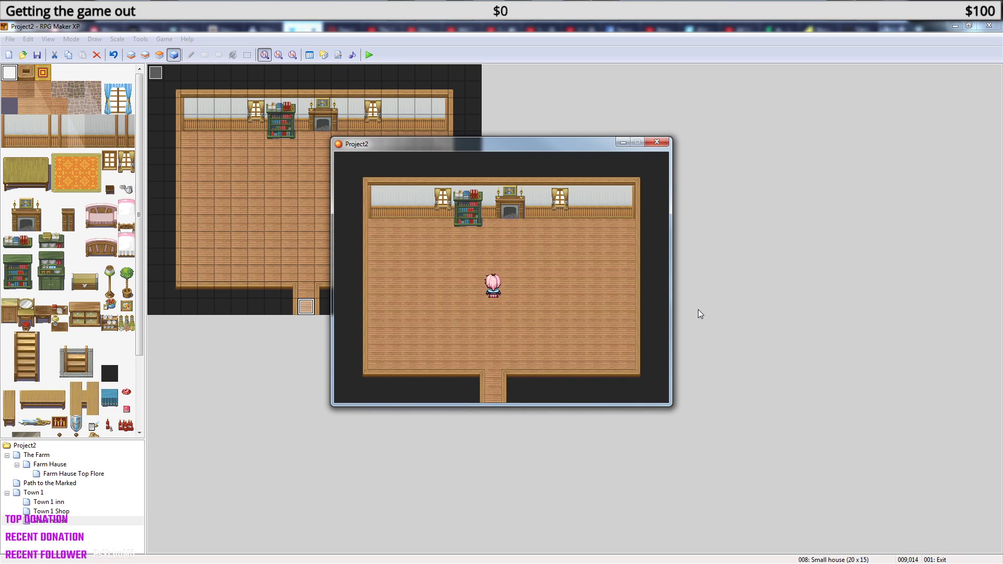
pyautogui.press('Down')
pyautogui.press('Right')
pyautogui.press('Up')
pyautogui.press('Left')
pyautogui.press('Down')
pyautogui.click(653, 142)
# Switch to the Notepad file "Tjek op på dette", delete the line "Only get one item at store" and save the notes.
pyautogui.click(489, 12)
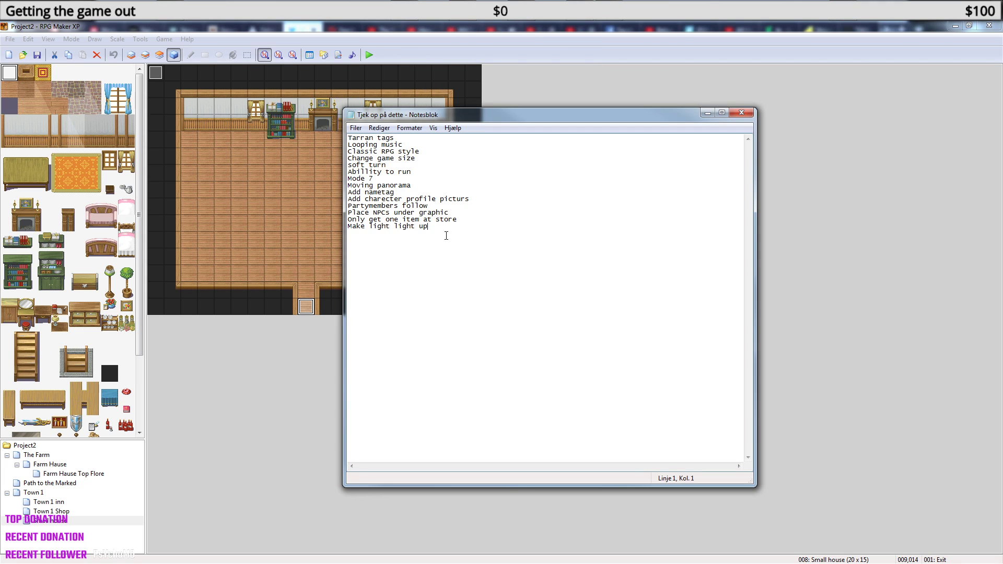
pyautogui.moveTo(451, 241); pyautogui.dragTo(357, 227)
pyautogui.click(355, 227)
pyautogui.moveTo(459, 220); pyautogui.dragTo(461, 215)
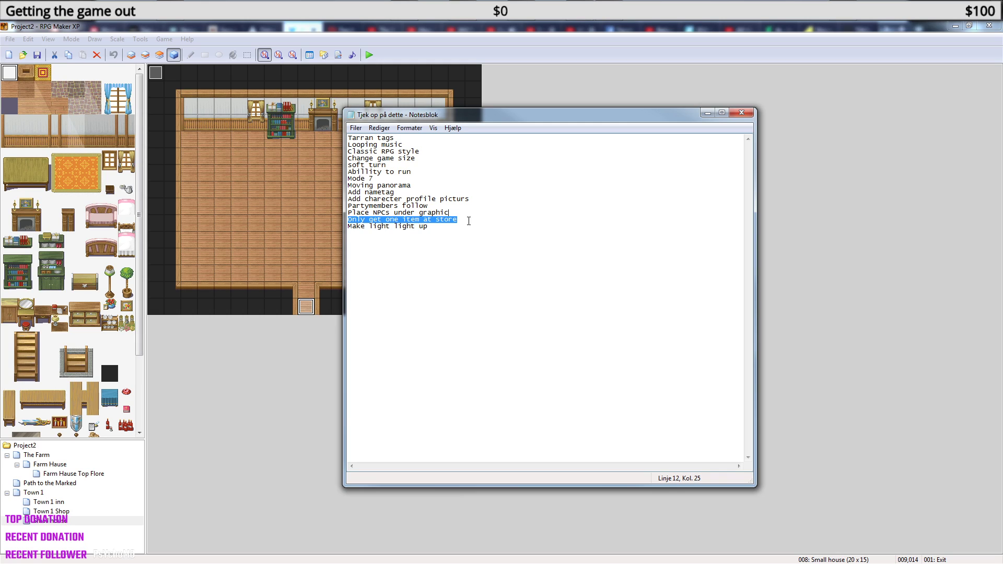
pyautogui.press('Delete')
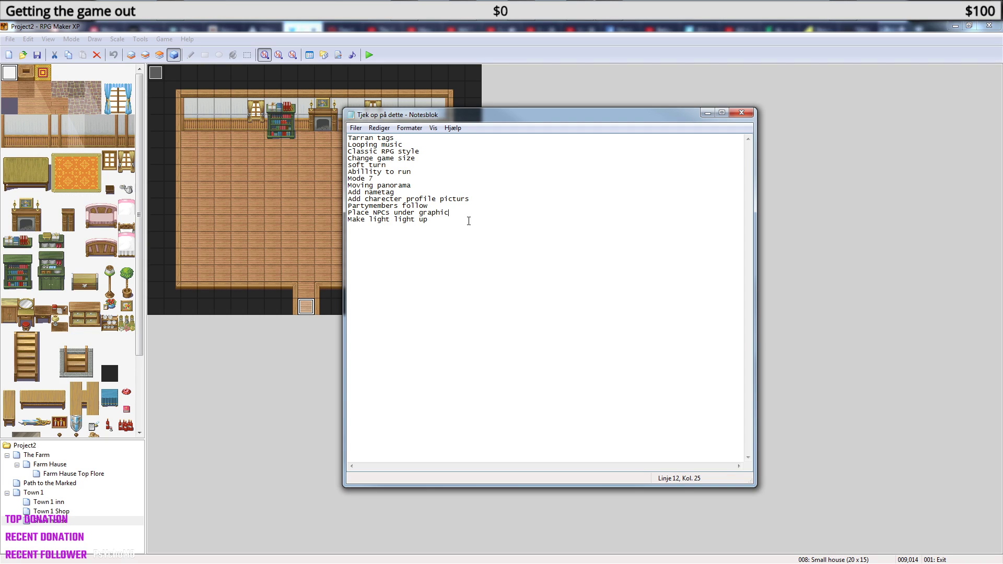
pyautogui.press('Up')
pyautogui.press('Up')
pyautogui.press('Up')
pyautogui.press('Up')
pyautogui.press('Up')
pyautogui.press('Left')
pyautogui.press('Left')
pyautogui.press('Left')
pyautogui.hotkey('ctrl', 'End')
pyautogui.press('Left')
pyautogui.hotkey('ctrl', 's')
# Review the "soft turn" and "Abillity to run" entries in the notes and return to RPG Maker XP.
pyautogui.moveTo(387, 165); pyautogui.dragTo(335, 167)
pyautogui.click(407, 166)
pyautogui.moveTo(418, 169); pyautogui.dragTo(334, 168)
pyautogui.click(418, 174)
pyautogui.click(436, 173)
pyautogui.click(706, 113)
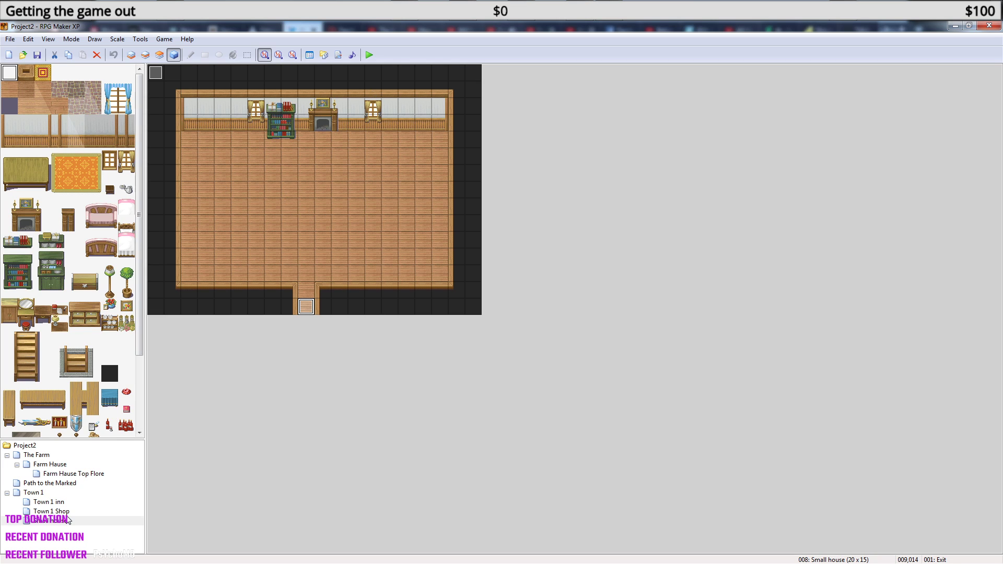
# Look over the maps The Farm, Path to the Marked and Small house, ending on The Farm.
pyautogui.click(42, 458)
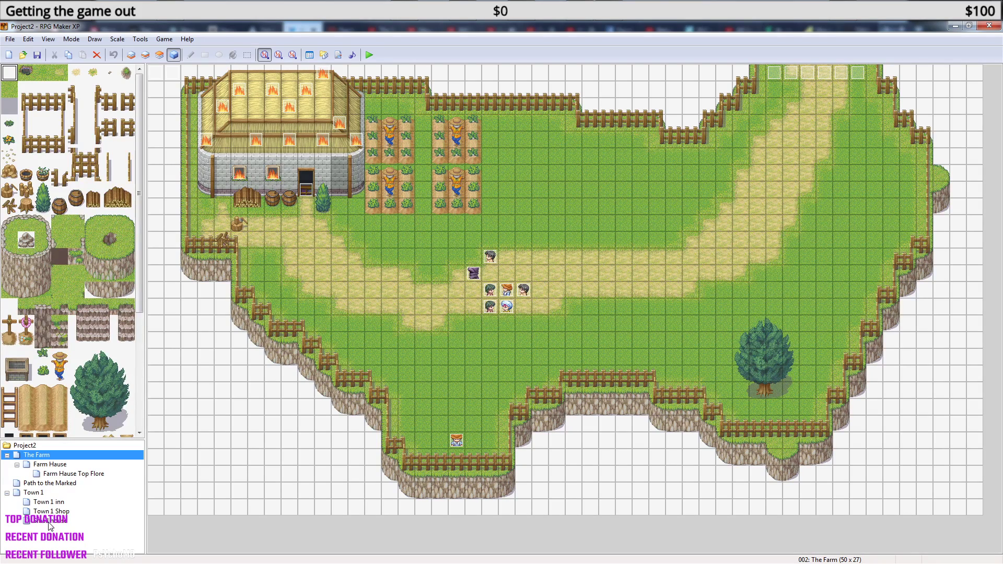
pyautogui.click(42, 484)
pyautogui.moveTo(997, 290)
pyautogui.mouseDown()
pyautogui.moveTo(997, 455)
pyautogui.moveTo(995, 270)
pyautogui.mouseUp()
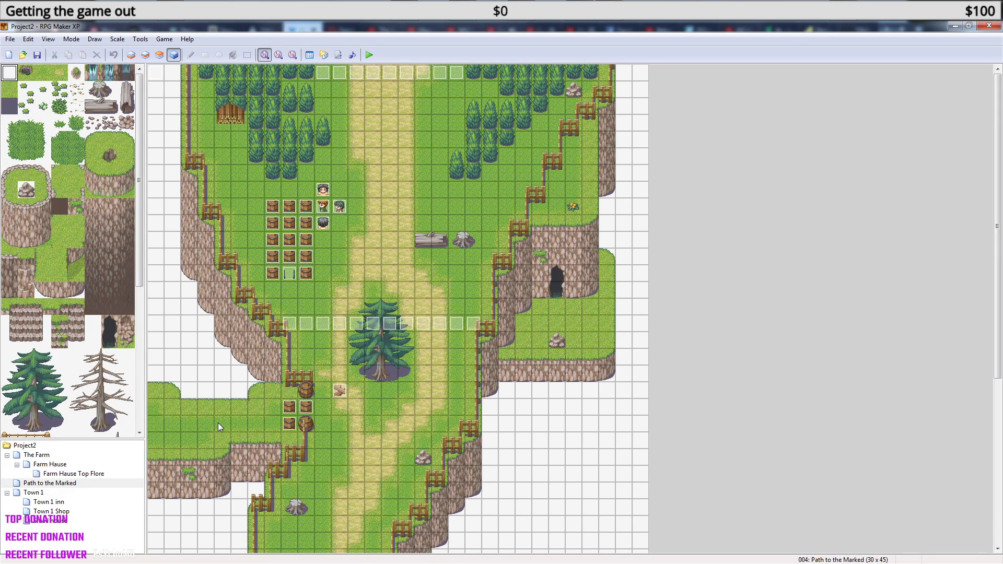
pyautogui.click(48, 521)
pyautogui.click(40, 456)
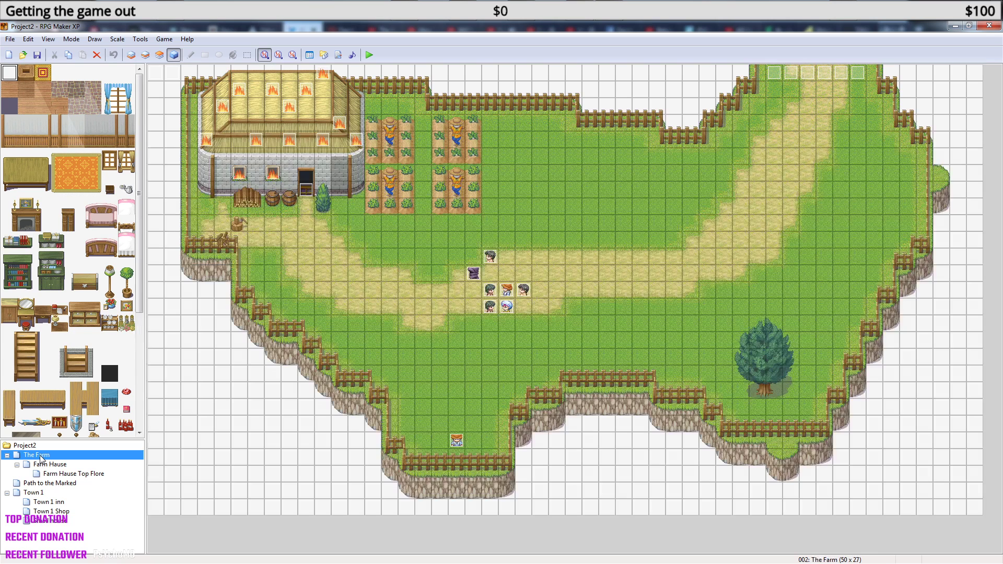